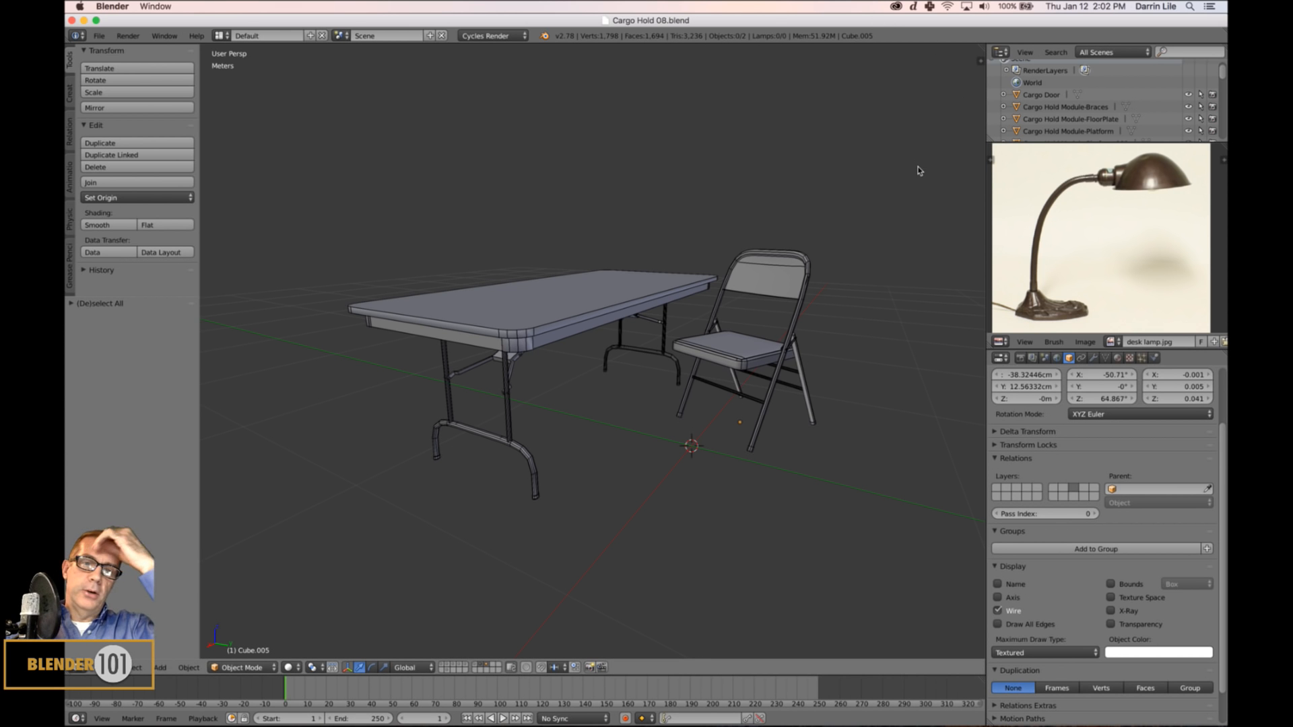
Save the table and chair scene over the existing file Cargo Hold 08.blend.
mouse_move(848, 296)
middle_mouse_down()
mouse_move(838, 327)
mouse_move(843, 293)
middle_mouse_up()
key("ctrl+s")
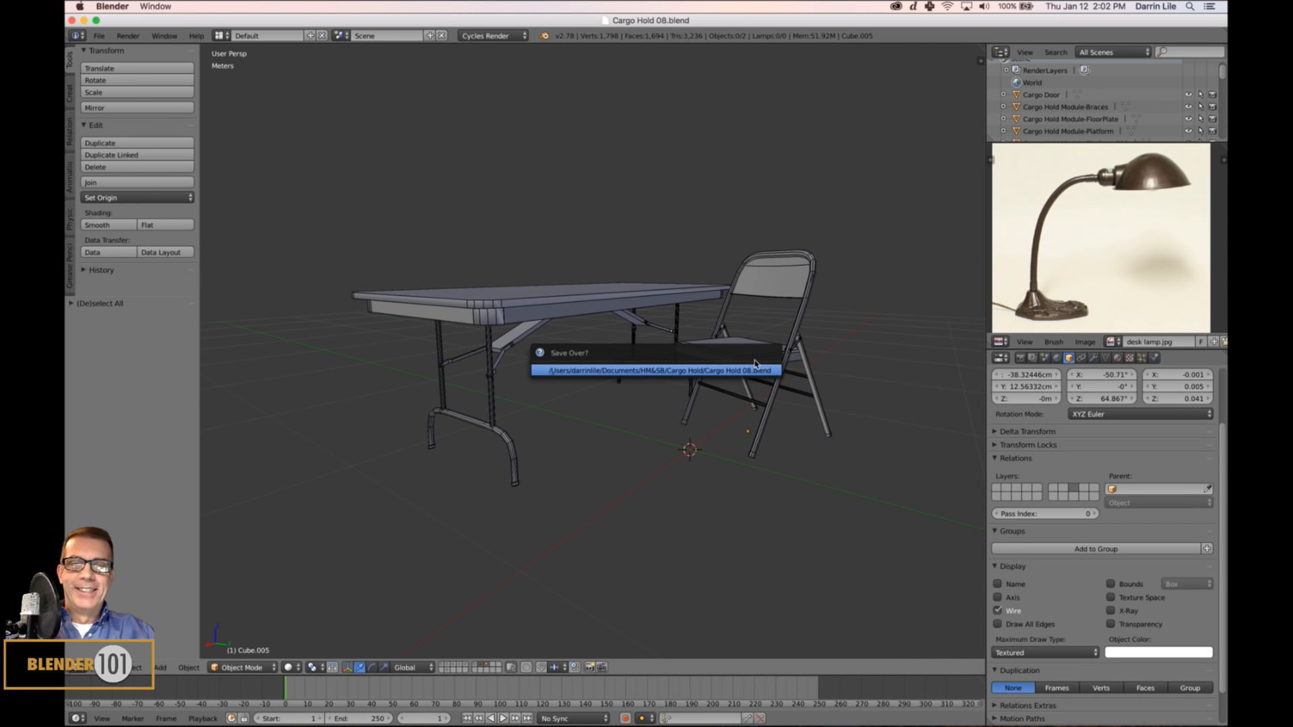
left_click(752, 368)
middle_click_drag(809, 349, 798, 367)
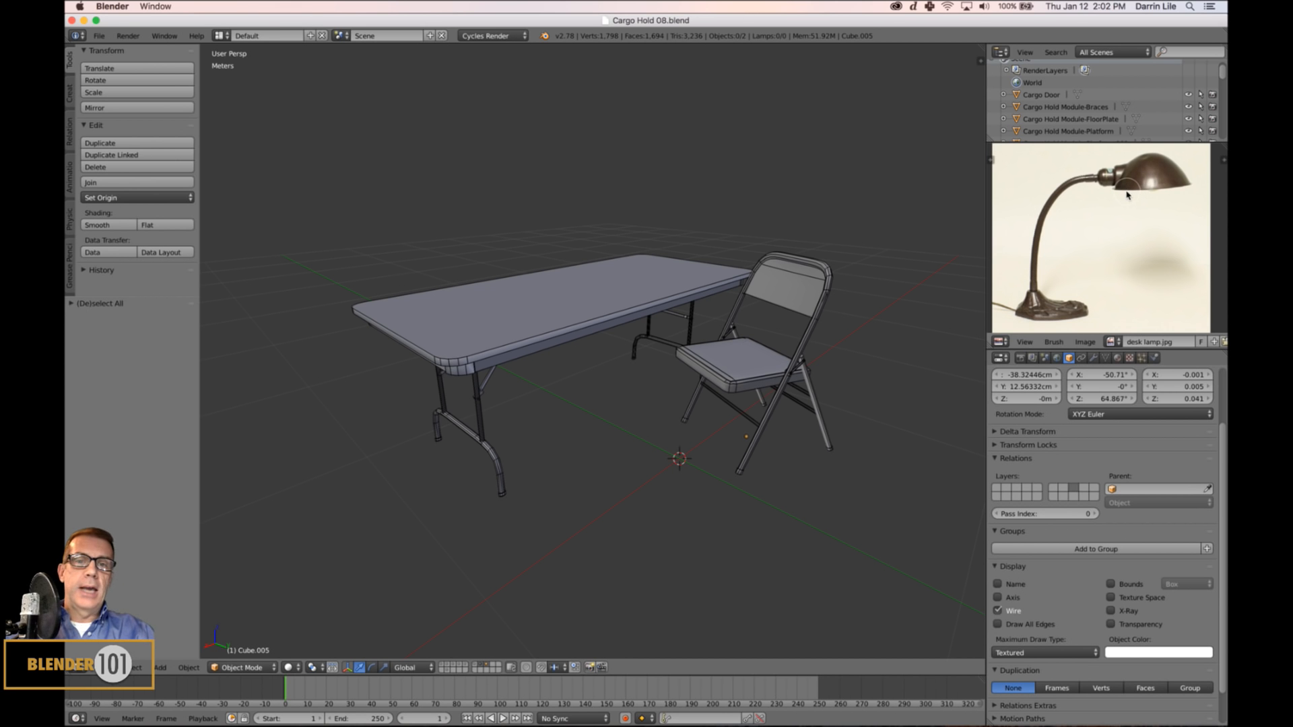
middle_click_drag(539, 323, 544, 323)
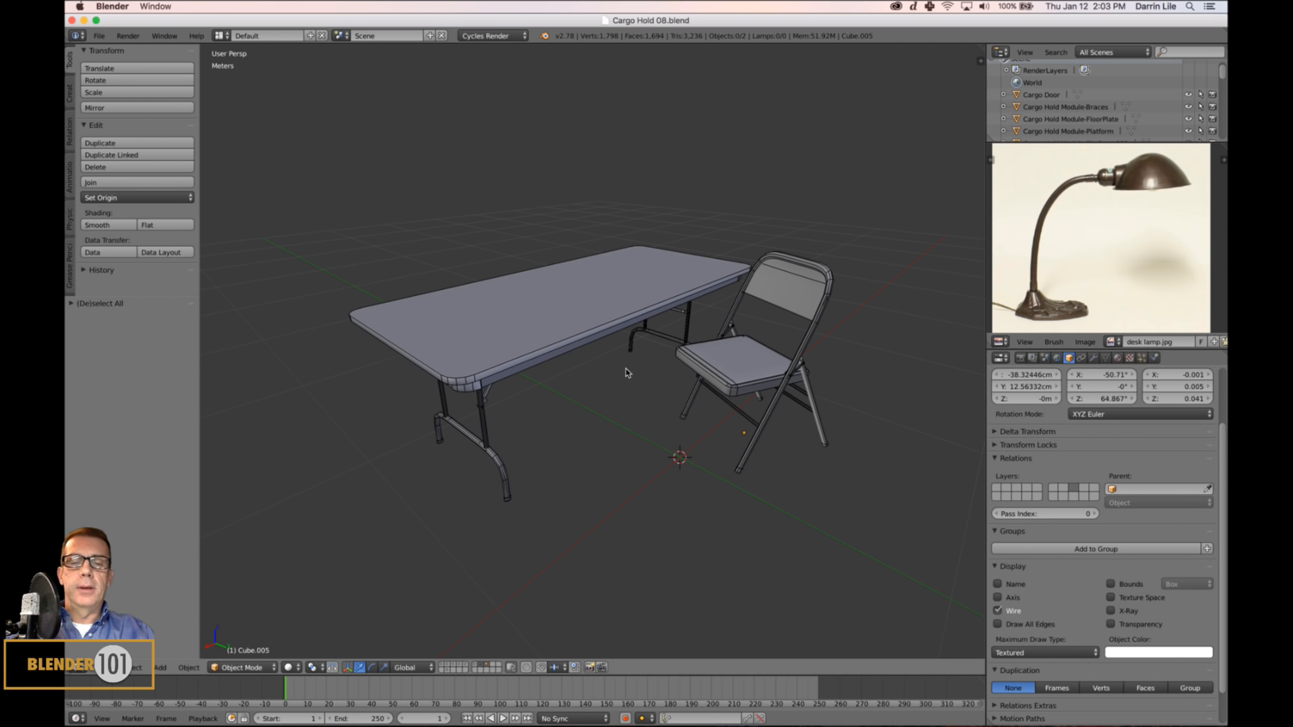
middle_click_drag(606, 407, 609, 399)
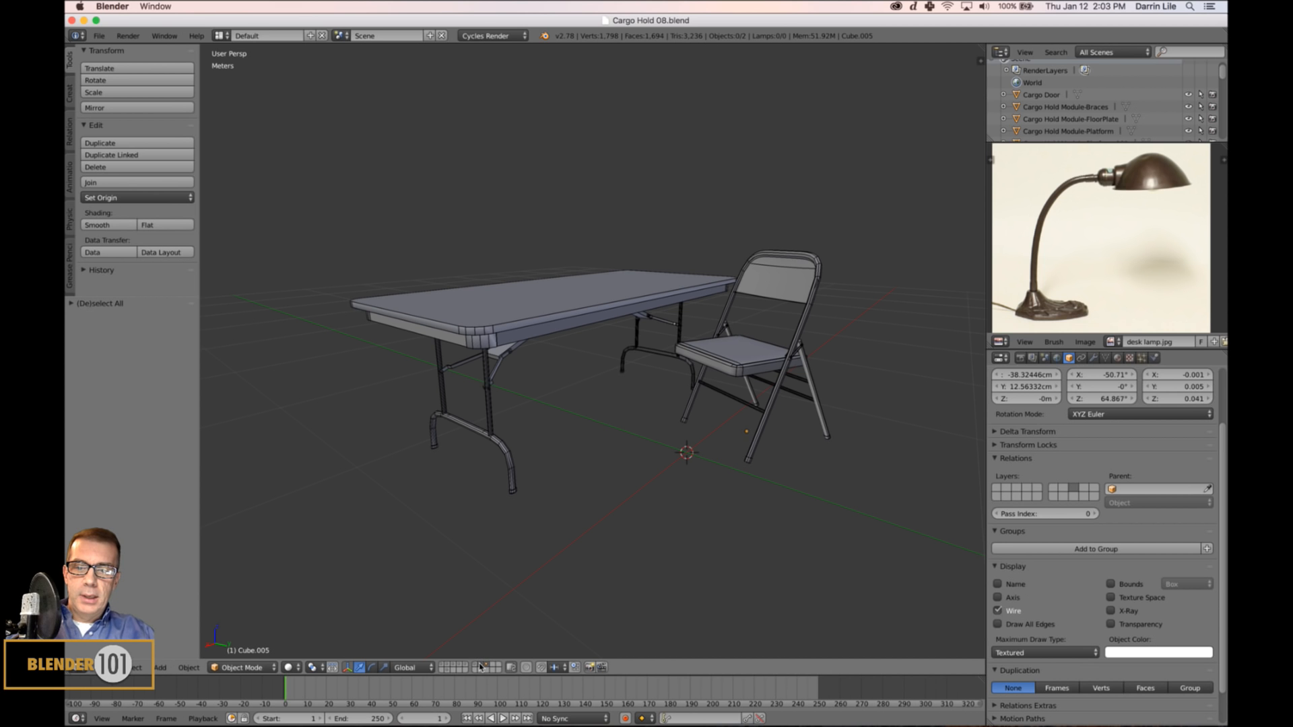
Show the ceiling light's layer together with the table and chair, examine each object, and clear the selection.
scroll(603, 290, "down", 4)
middle_click_drag(600, 284, 641, 300)
middle_click_drag(643, 249, 666, 254)
right_click(663, 174)
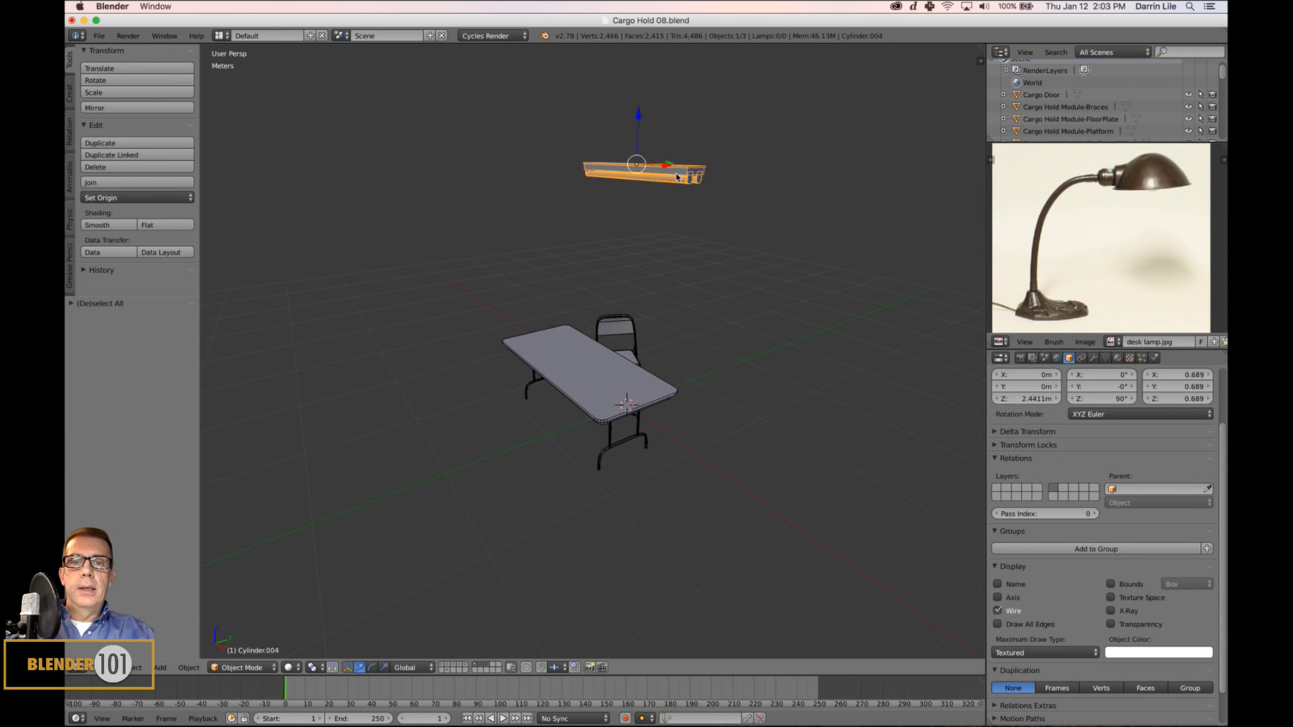
scroll(665, 295, "up", 2)
right_click(606, 407)
middle_click_drag(607, 407, 630, 398)
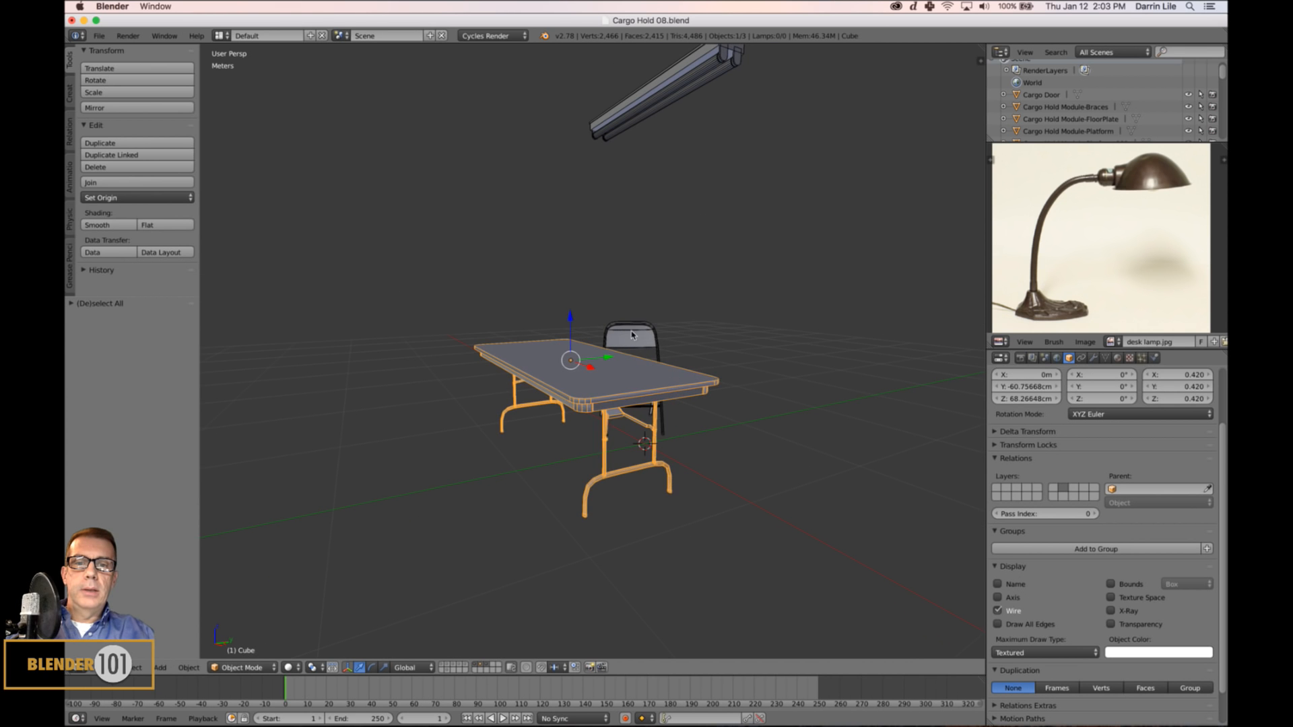
right_click(632, 340)
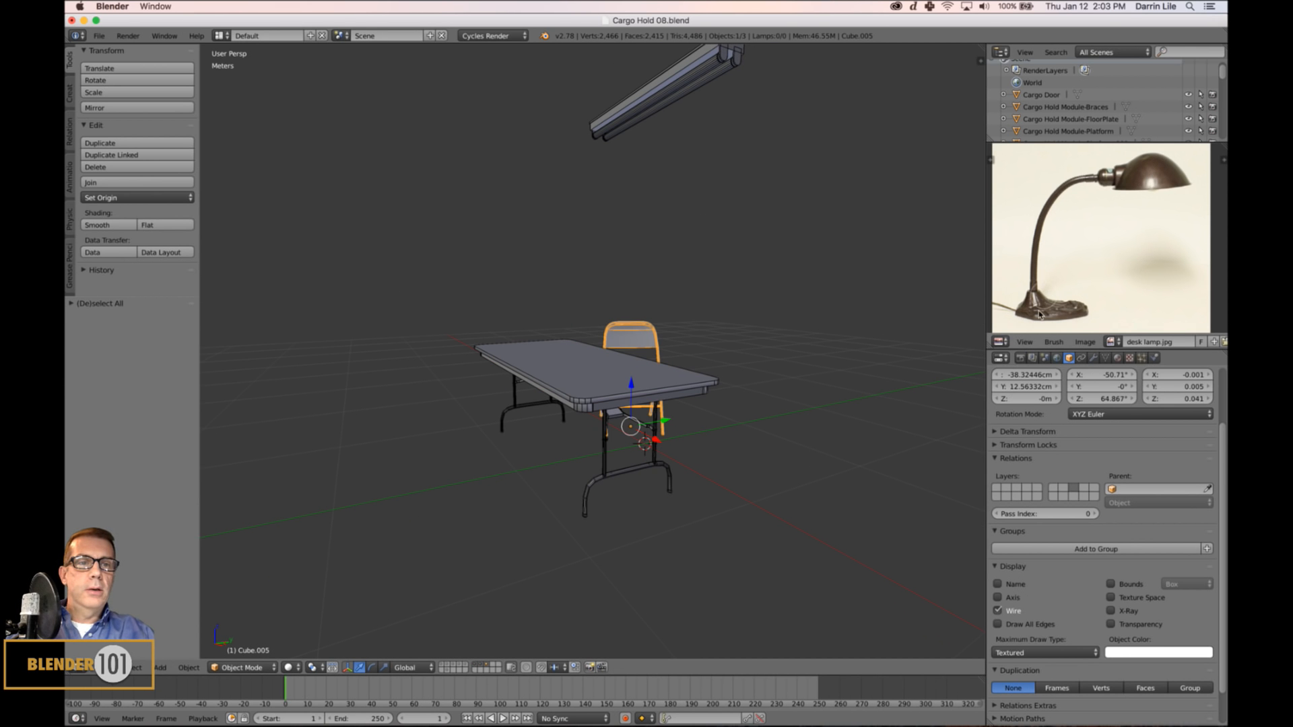
mouse_move(832, 352)
middle_mouse_down()
mouse_move(813, 358)
mouse_move(835, 357)
middle_mouse_up()
key("a")
scroll(769, 385, "down", 3)
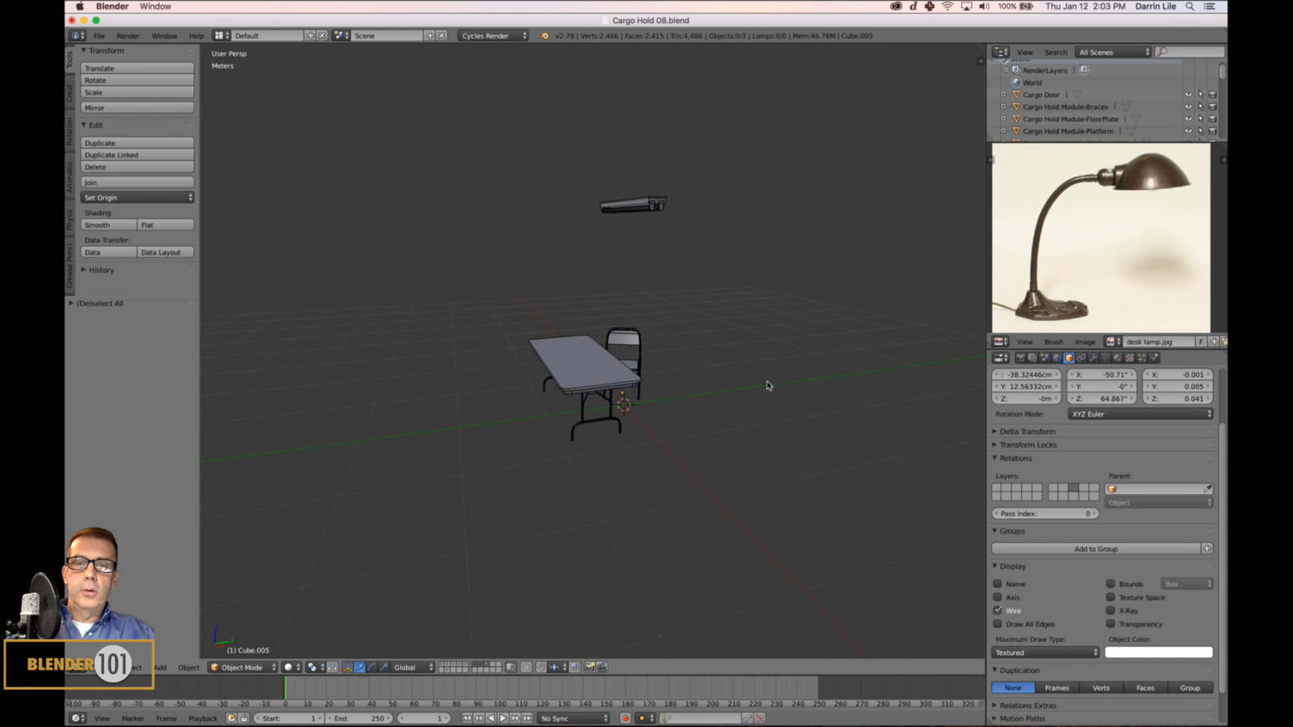
scroll(762, 393, "up", 5)
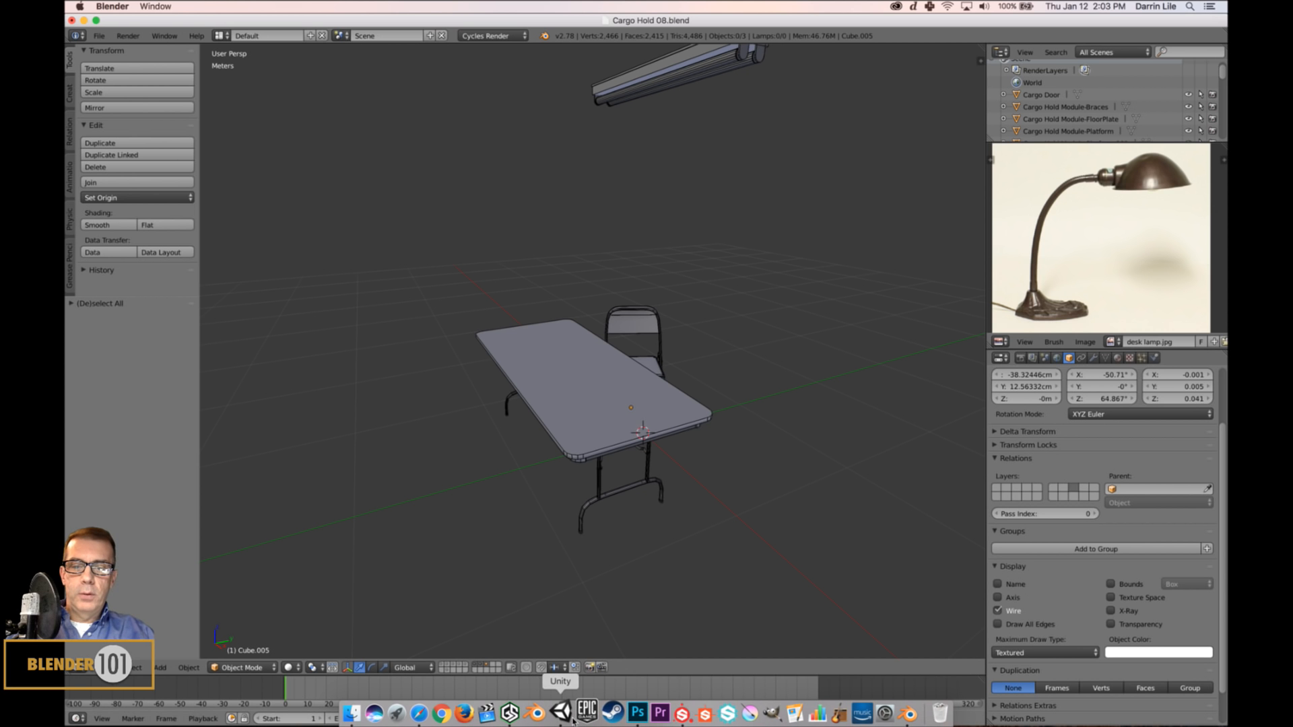
Switch to Unity and examine how the spotlights light the cargo hold and its stacked containers.
left_click(563, 713)
middle_click_drag(697, 382, 698, 311)
left_click_drag(814, 297, 530, 254, "alt")
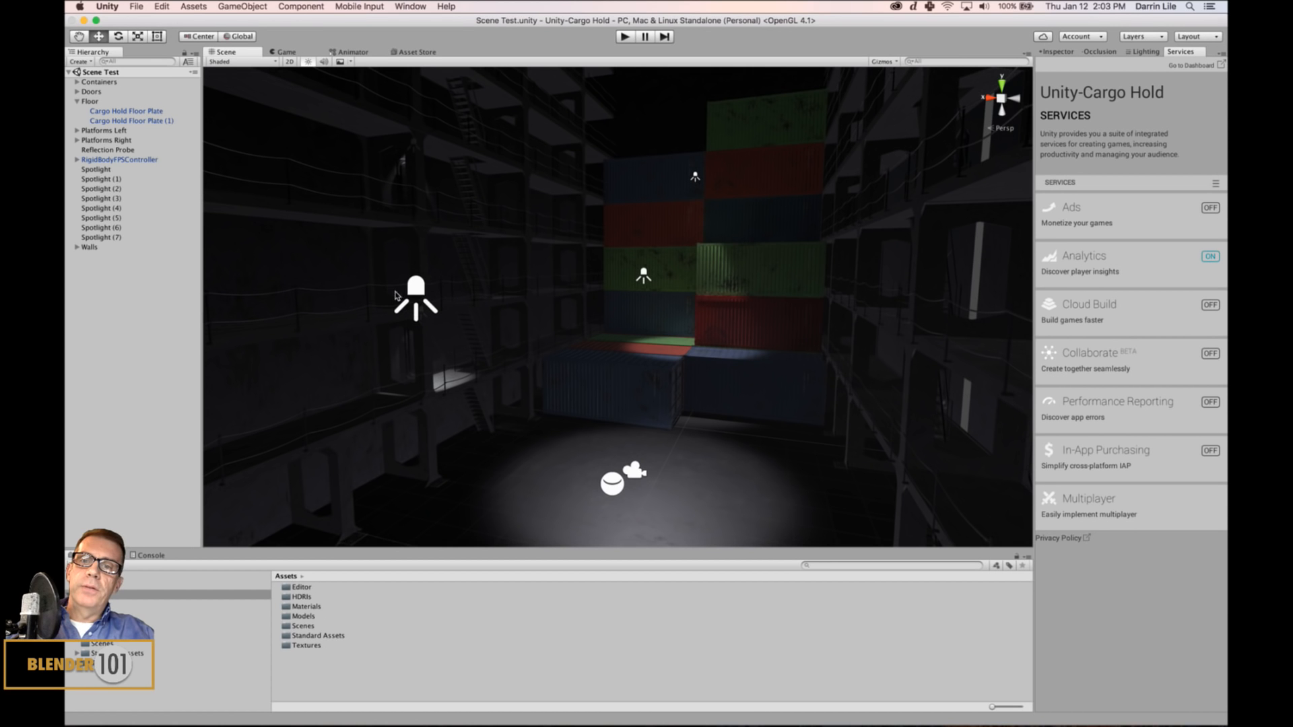
left_click_drag(625, 336, 623, 344, "alt")
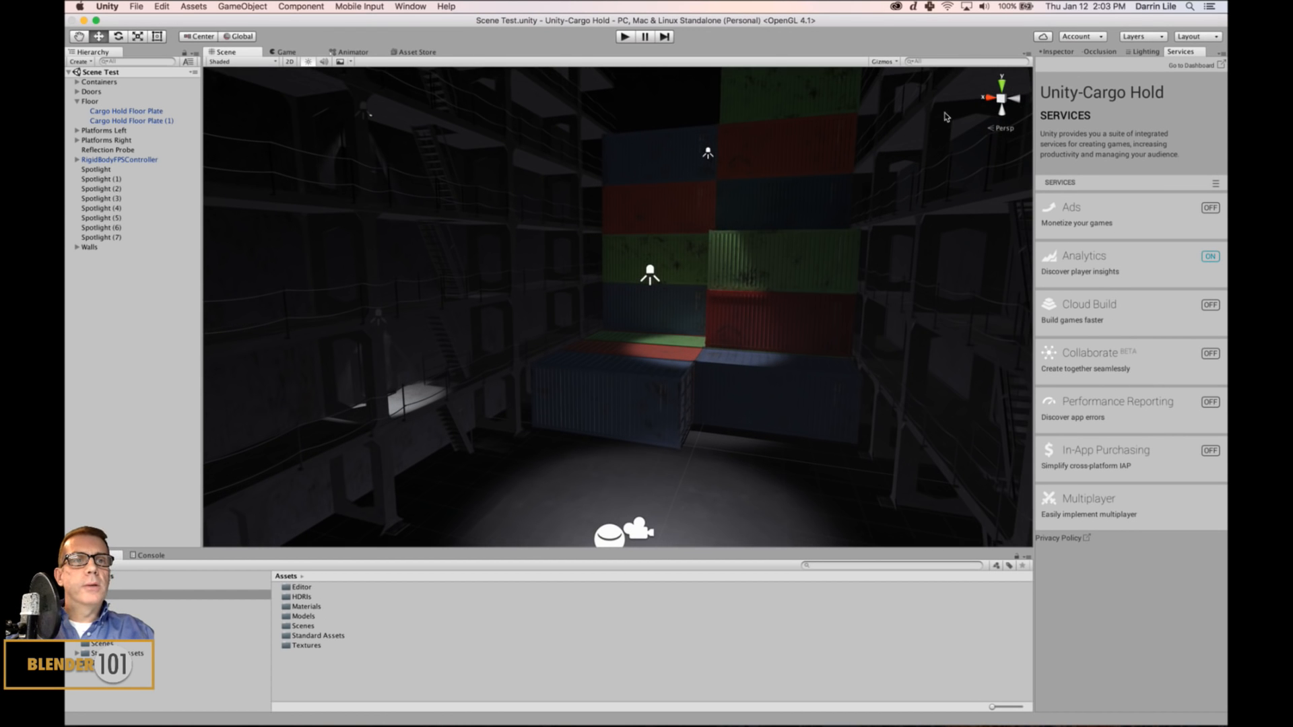
left_click(1058, 52)
left_click_drag(762, 380, 786, 360, "alt")
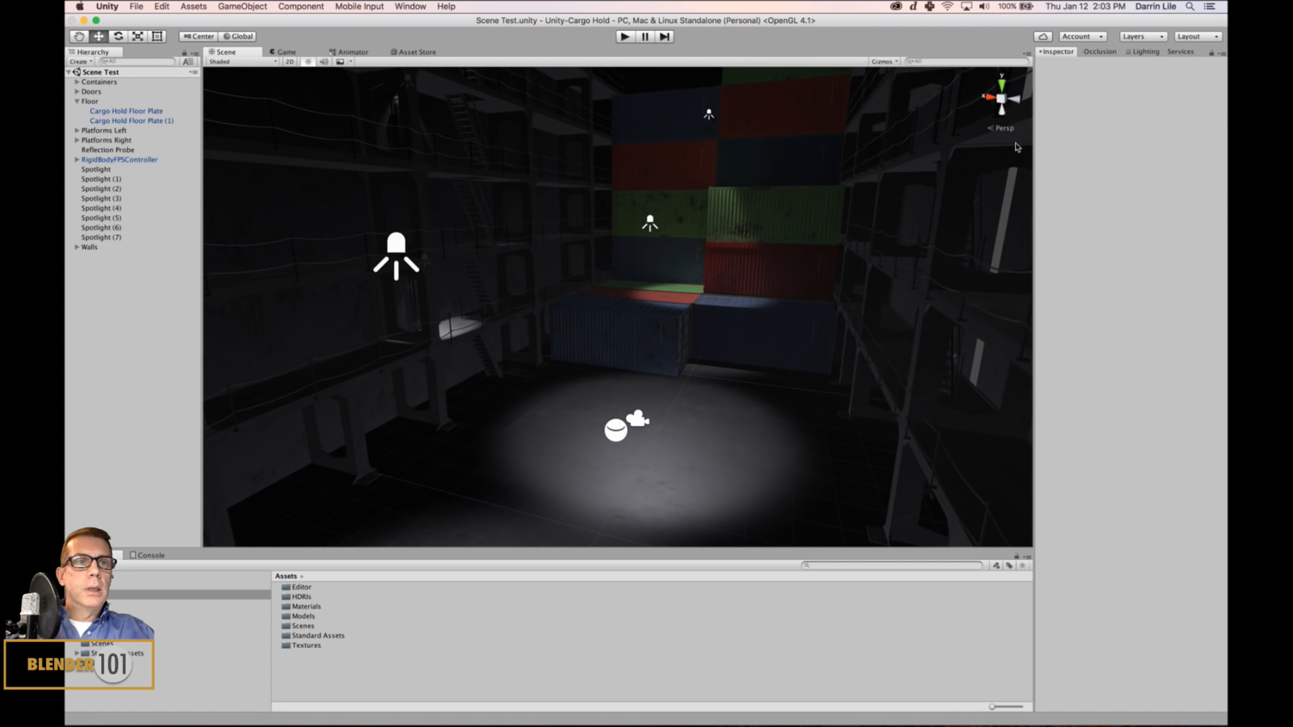
Raise the scene's environment ambient intensity, trying 3 and settling on 2.
left_click(1143, 51)
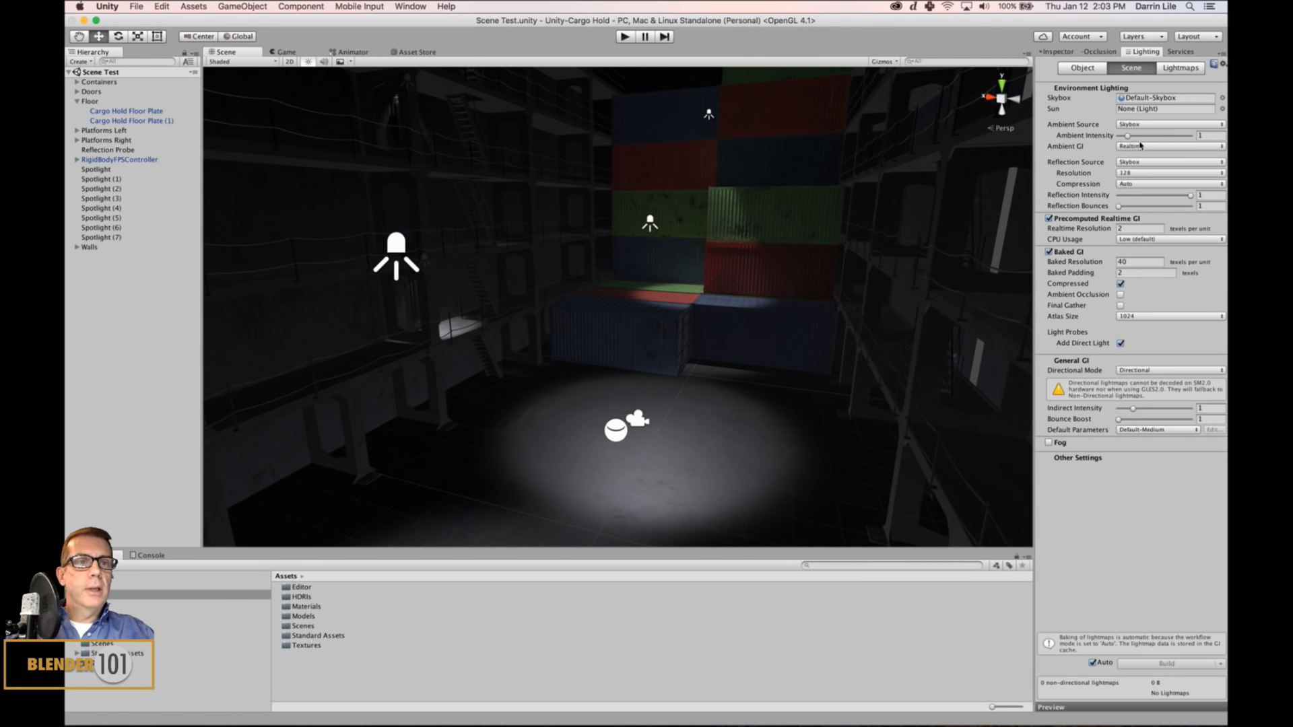
left_click_drag(1128, 137, 1133, 135)
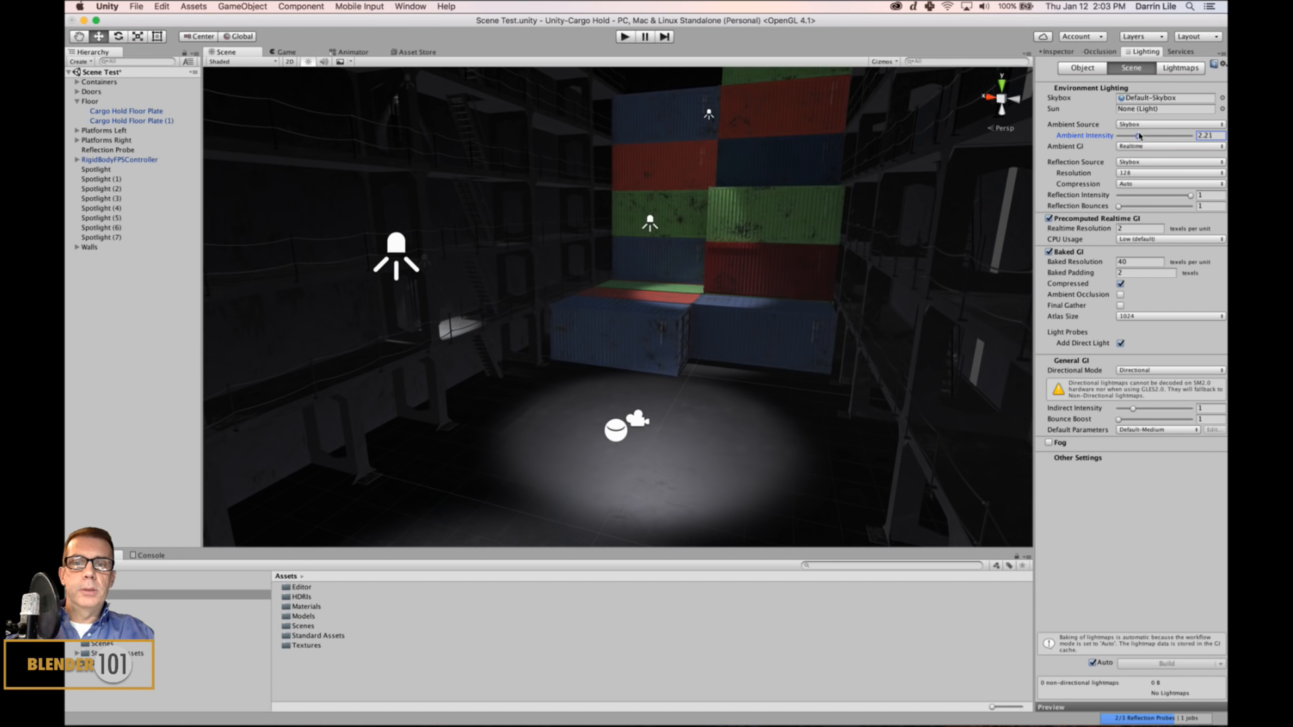
double_click(1216, 138)
type("3")
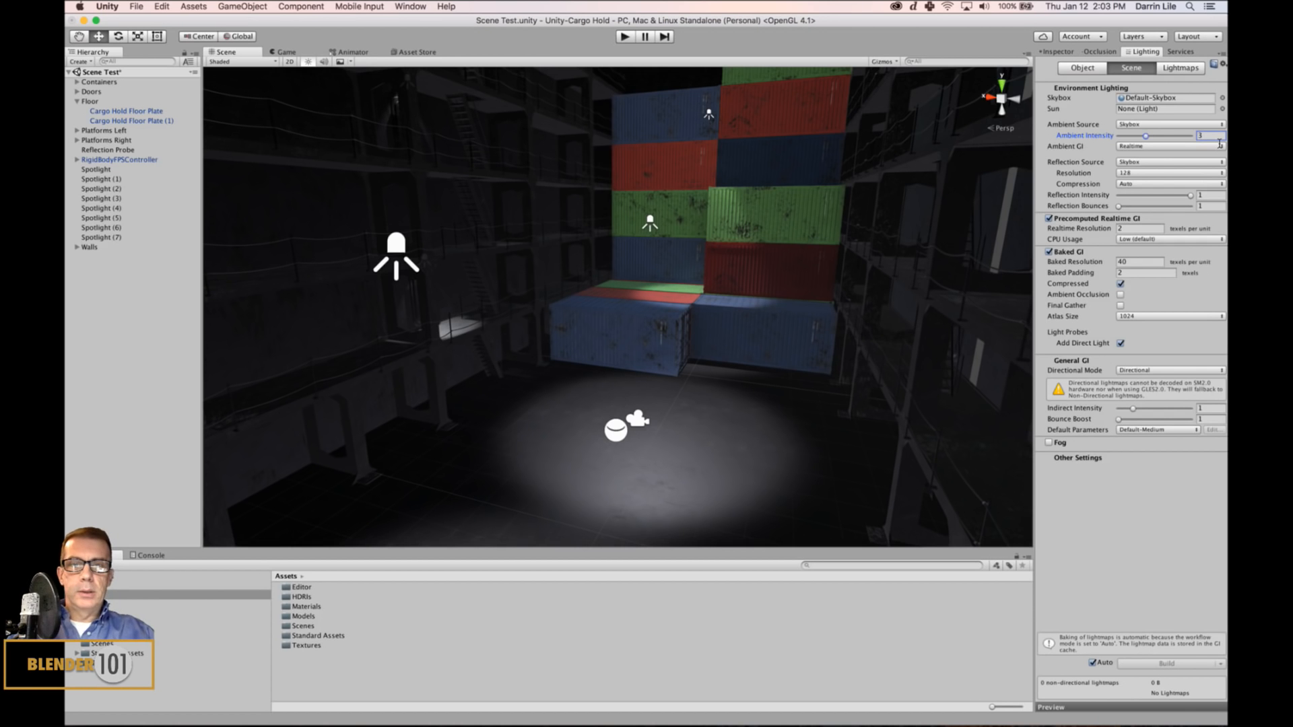
left_click_drag(905, 265, 953, 248, "alt")
left_click(1210, 136)
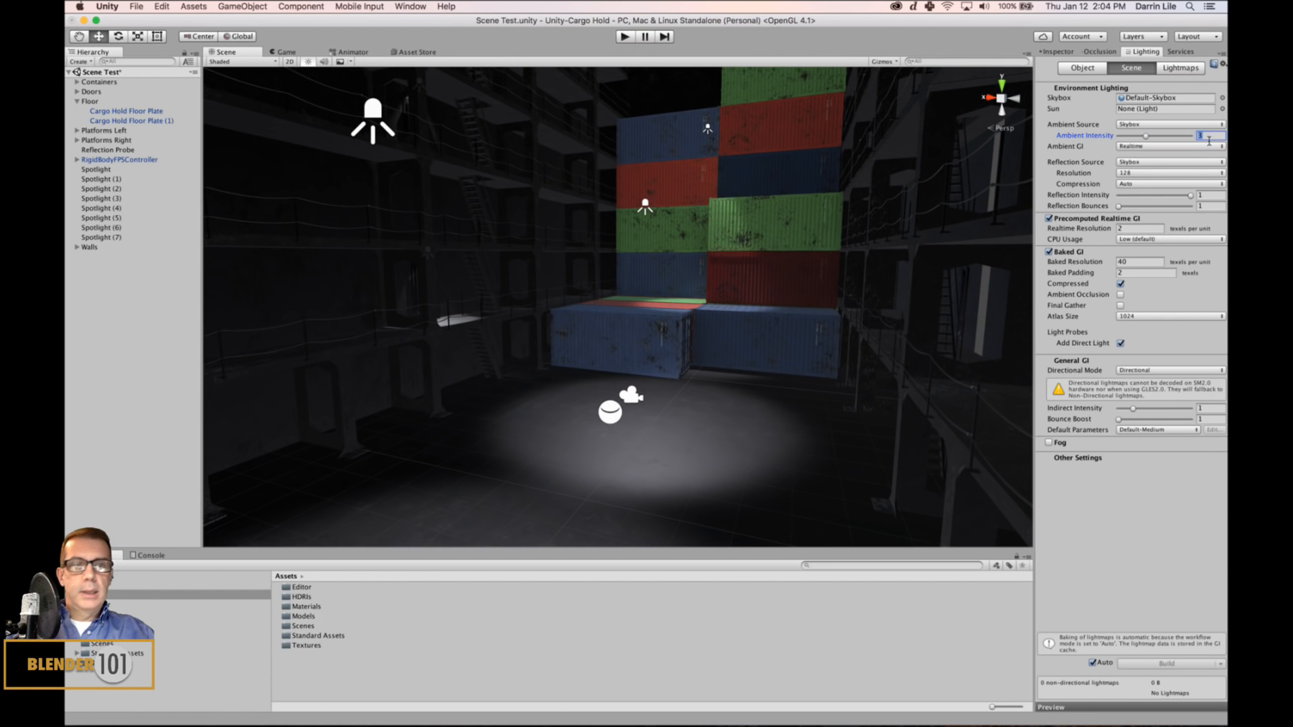
type("2")
left_click_drag(738, 309, 549, 197, "alt")
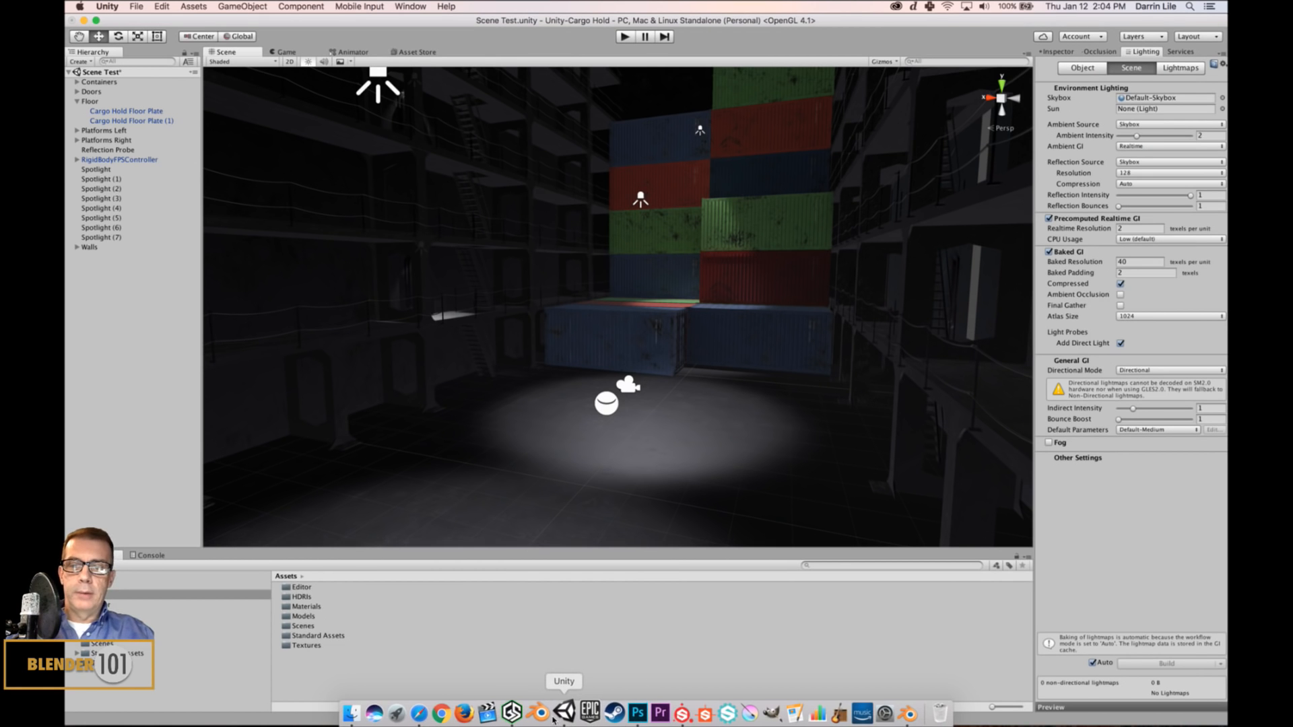
Switch back to Blender and examine the table, chair and ceiling light together from several angles.
left_click(536, 709)
mouse_move(812, 470)
middle_mouse_down()
mouse_move(759, 476)
mouse_move(789, 460)
middle_mouse_up()
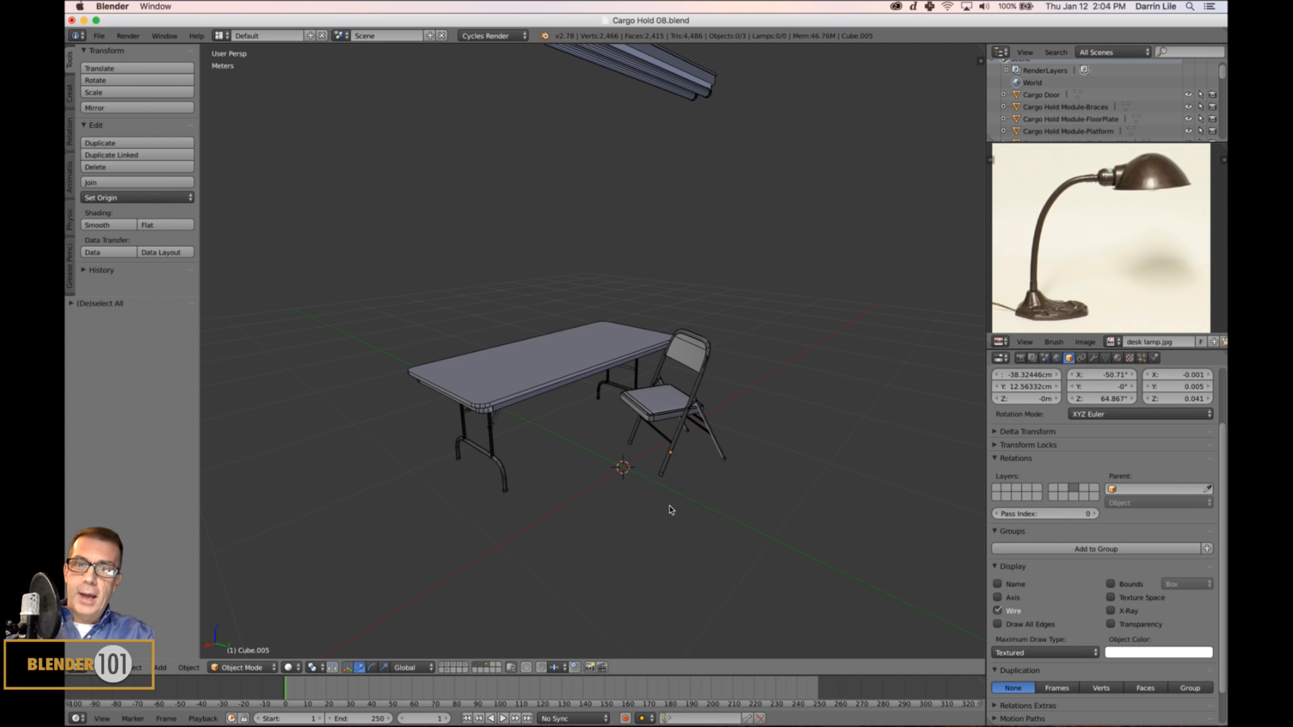
scroll(700, 519, "down", 3)
middle_click_drag(705, 520, 767, 501)
scroll(741, 510, "up", 3)
scroll(753, 485, "down", 2)
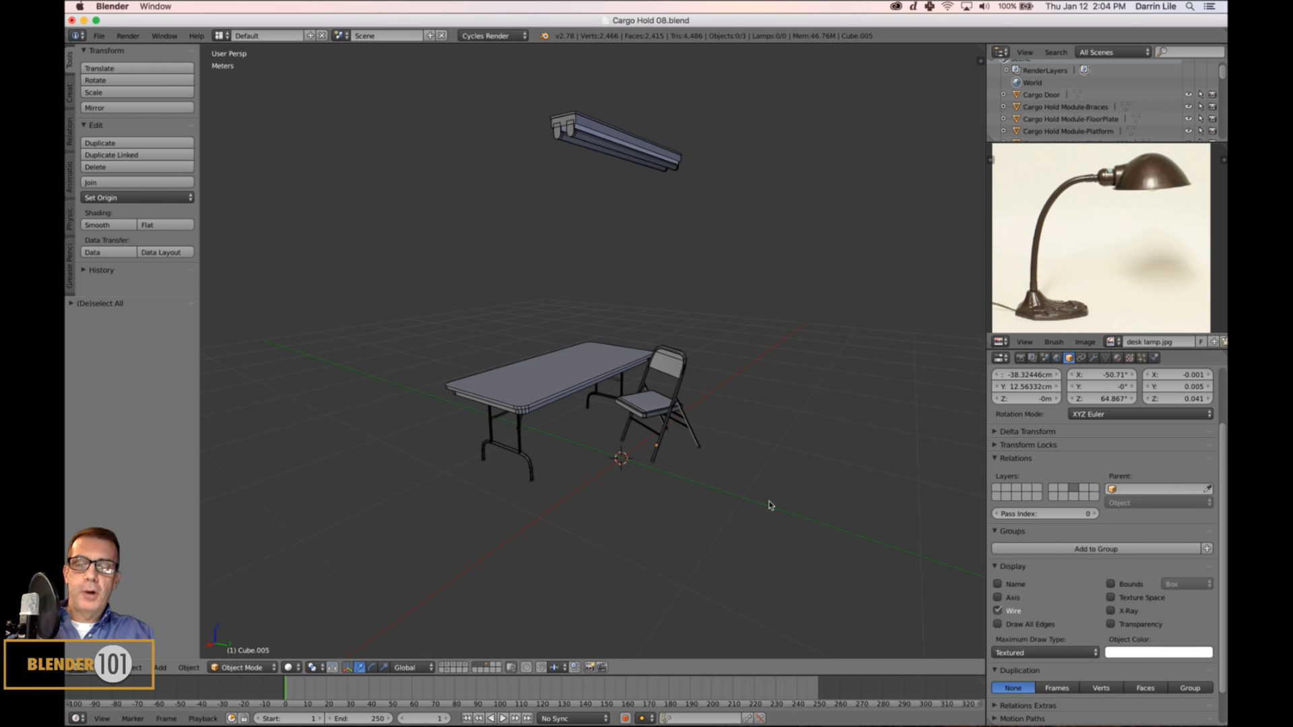
scroll(750, 482, "up", 2)
middle_click_drag(753, 480, 754, 504)
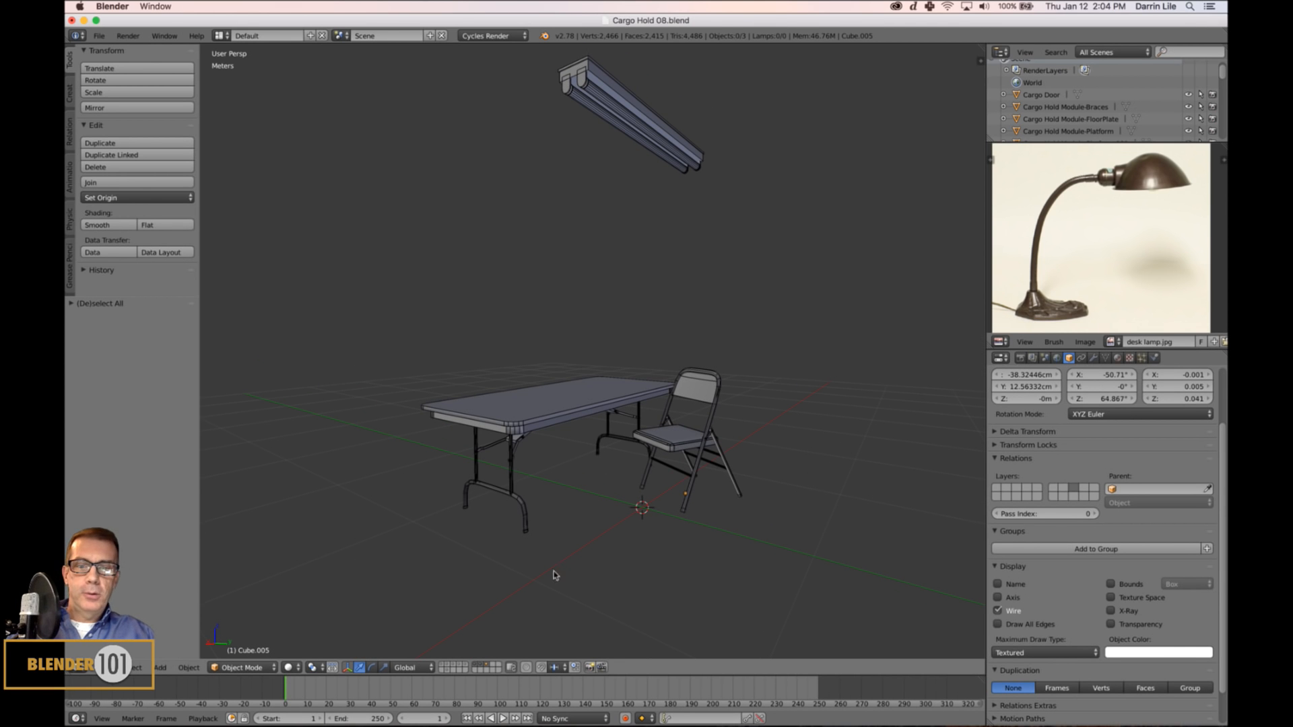
Show only the next empty layer and frame the lampshade closely in the desk lamp reference image.
left_click(493, 667)
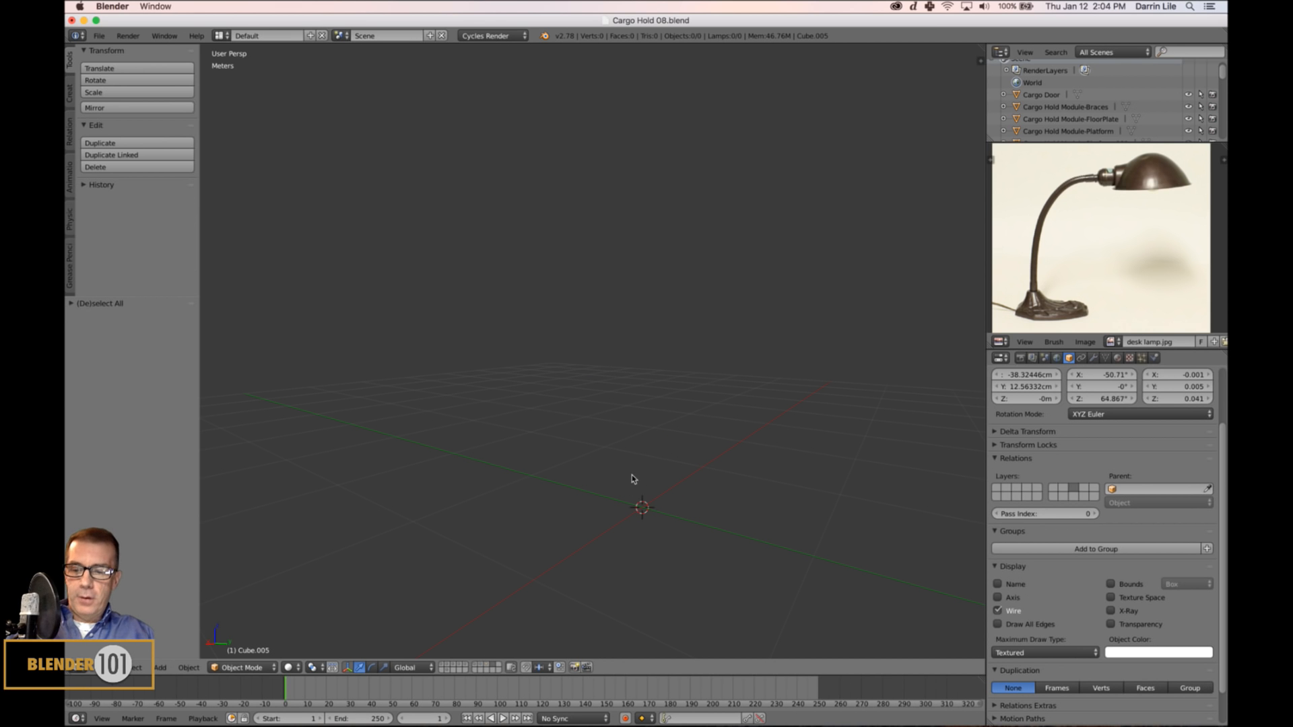
middle_click_drag(723, 512, 683, 443, "shift")
middle_click_drag(1134, 209, 1121, 218)
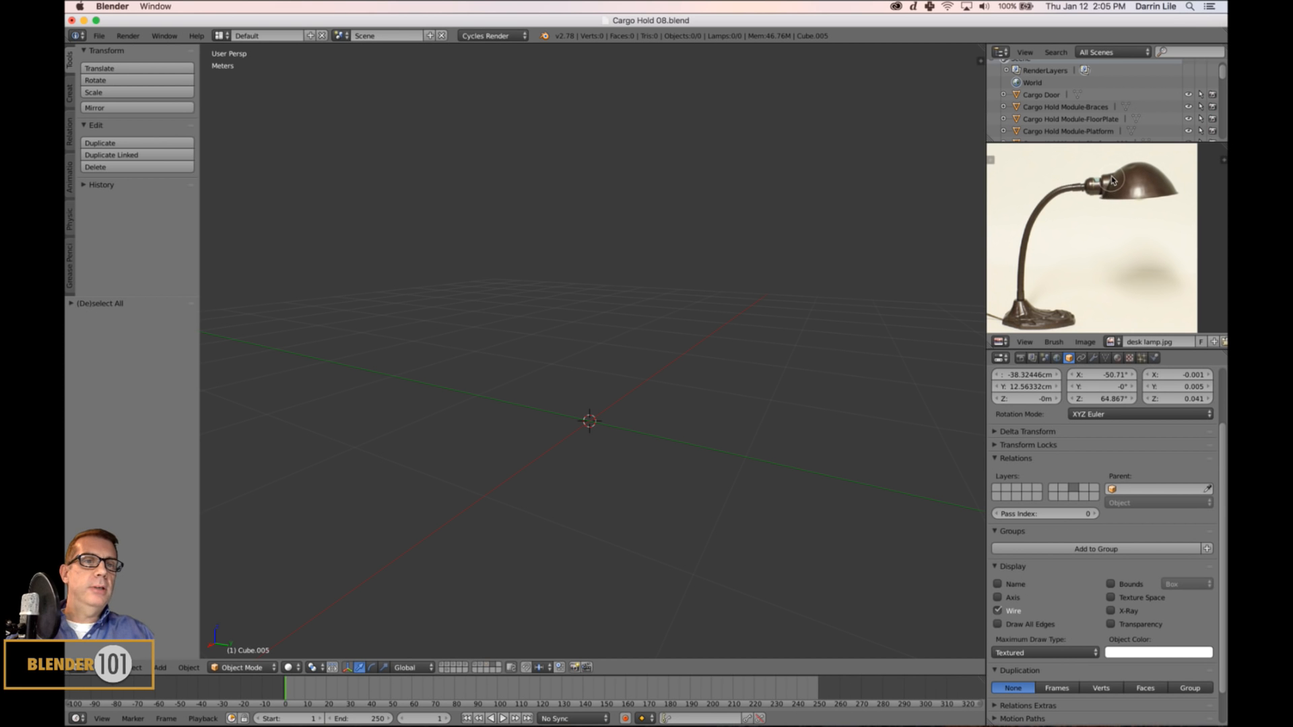
scroll(1111, 183, "up", 2)
mouse_move(1134, 198)
middle_mouse_down()
mouse_move(1138, 267)
mouse_move(1128, 213)
middle_mouse_up()
scroll(1139, 264, "up", 1)
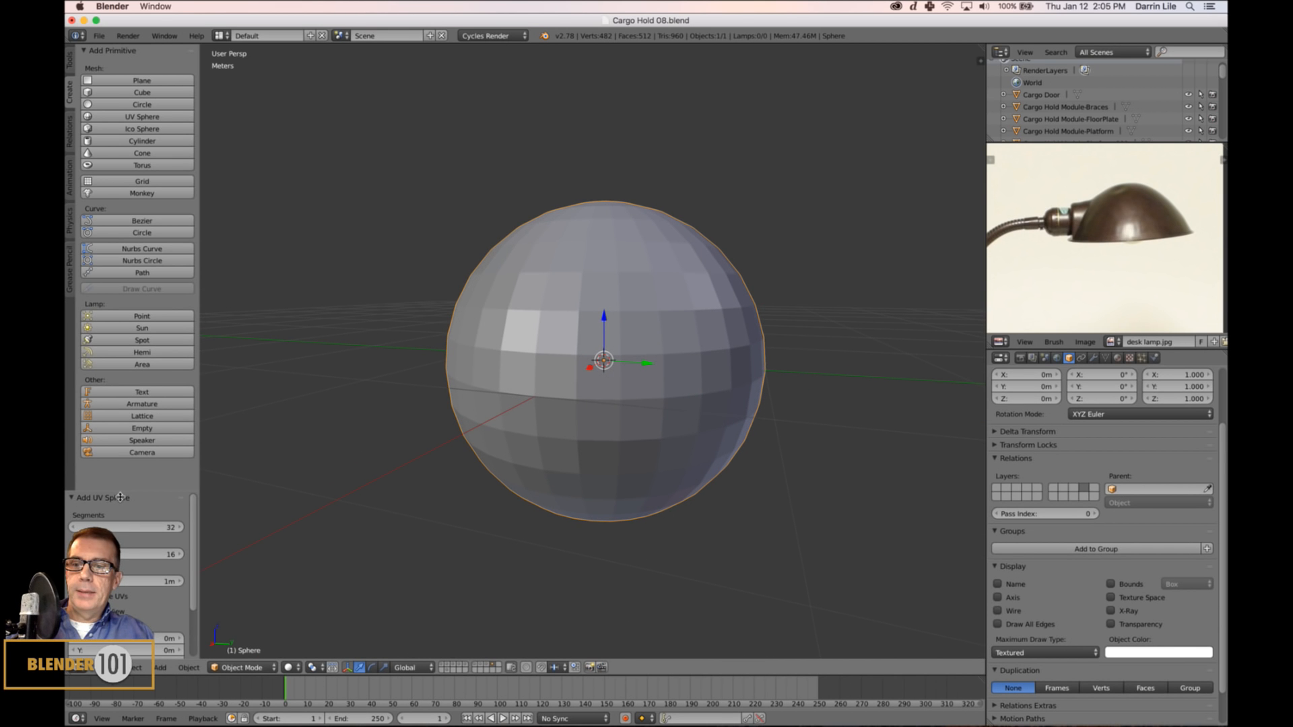
Set the new UV sphere's segments to 24.
left_click_drag(120, 497, 130, 243)
middle_click_drag(243, 335, 249, 338, "shift")
middle_click_drag(694, 343, 670, 368, "shift")
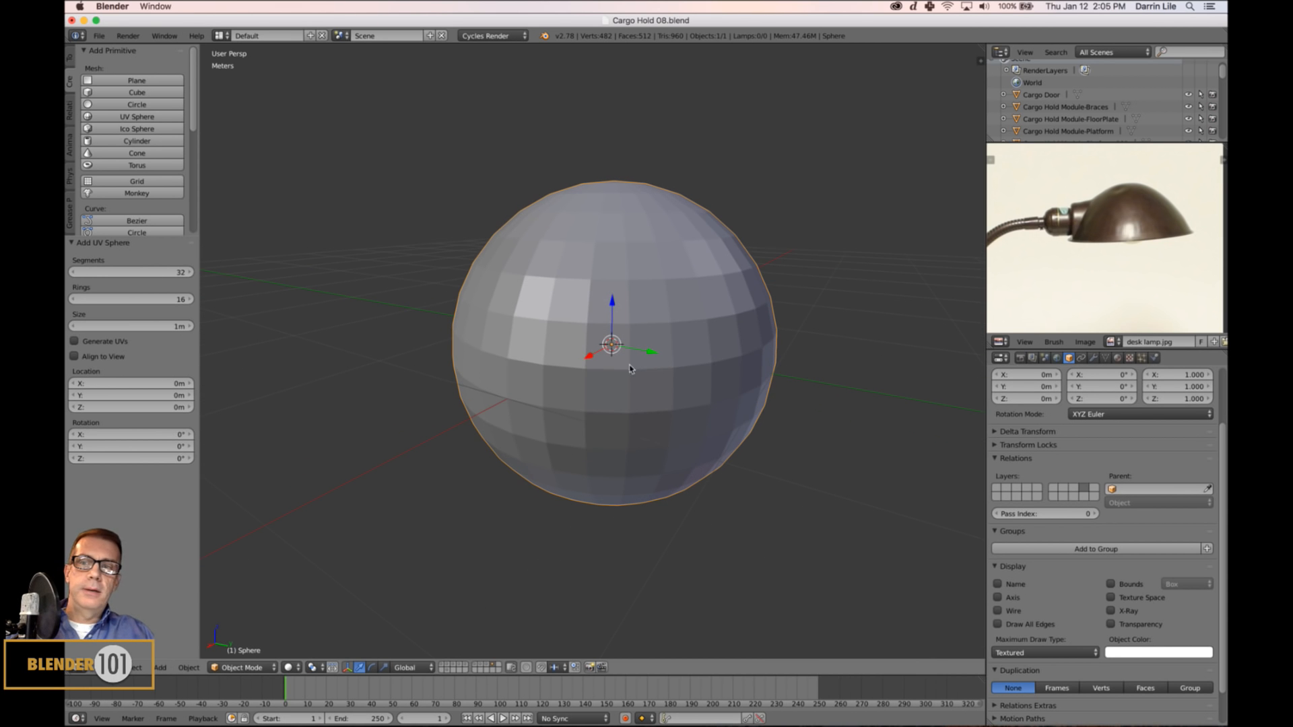
left_click(157, 272)
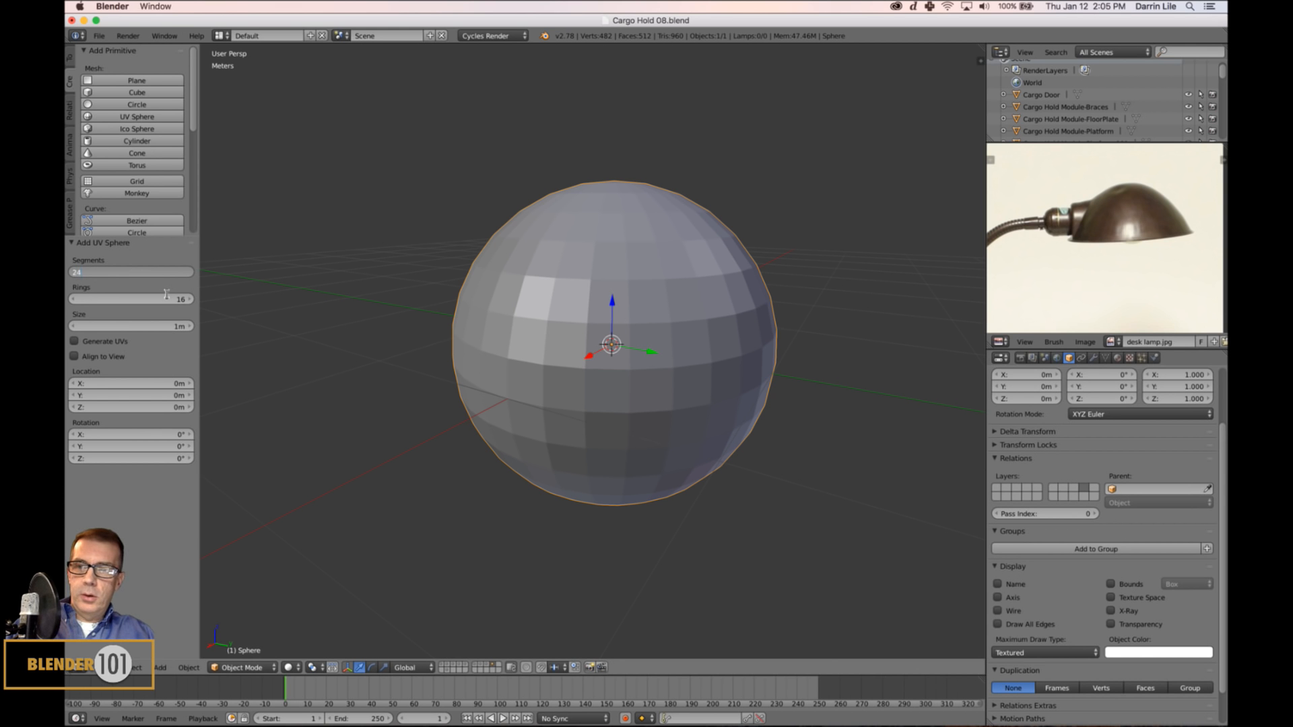
type("24")
key("Return")
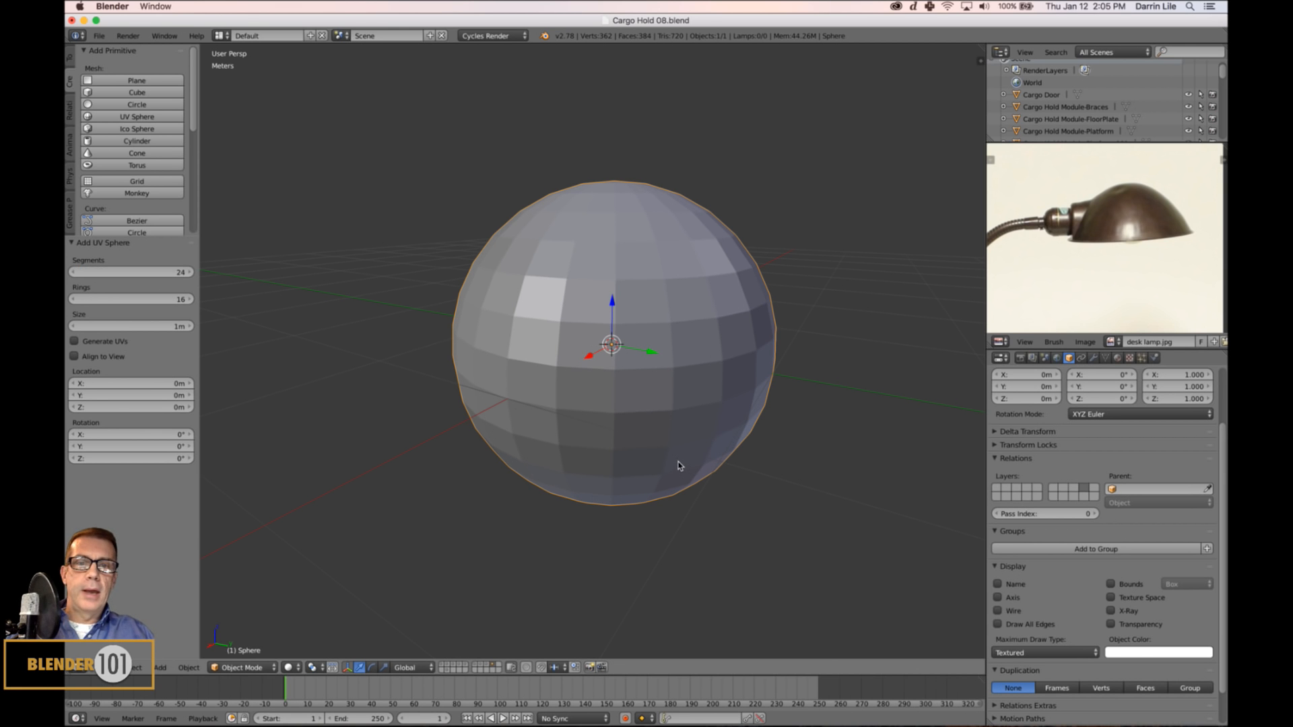
Open the sphere in Edit Mode as a wireframe in the right orthographic view, with nothing selected.
key("KP_3")
key("z")
key("Tab")
middle_click_drag(697, 423, 704, 405, "shift")
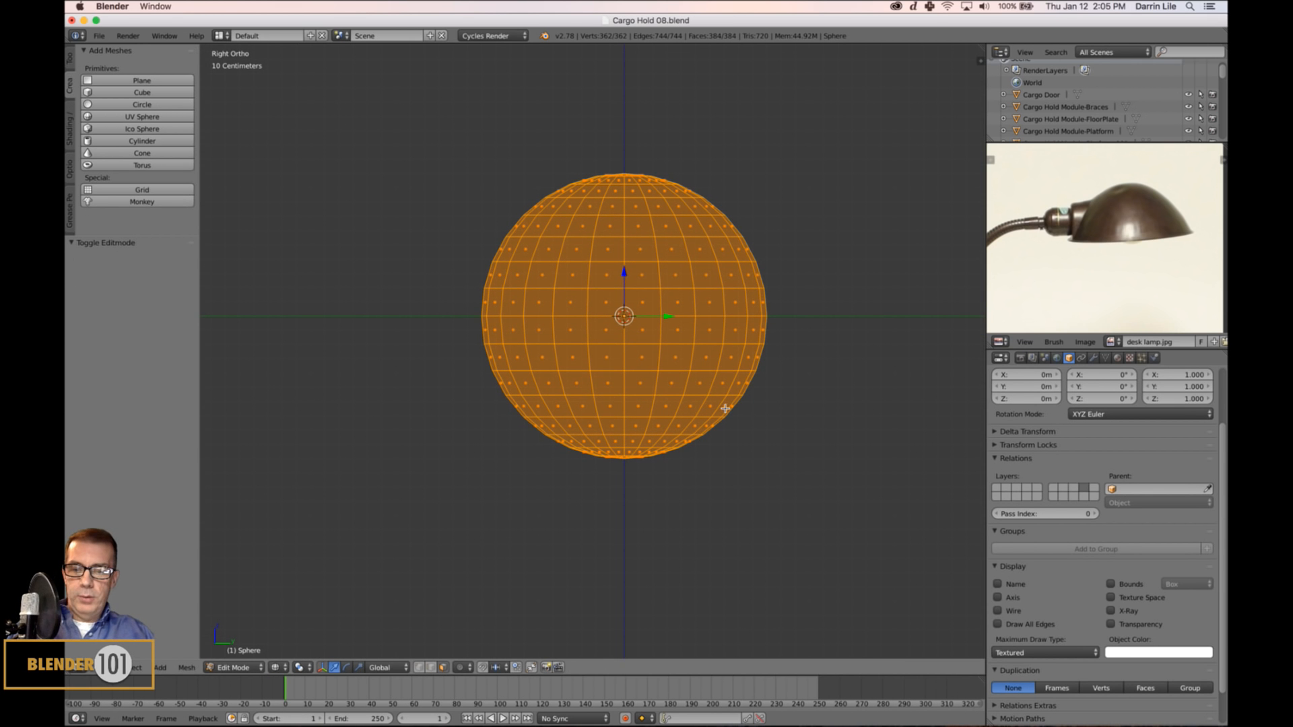
key("a")
key("b")
key("Escape")
Turn on the Screencast Keys display in the 3D view.
key("n")
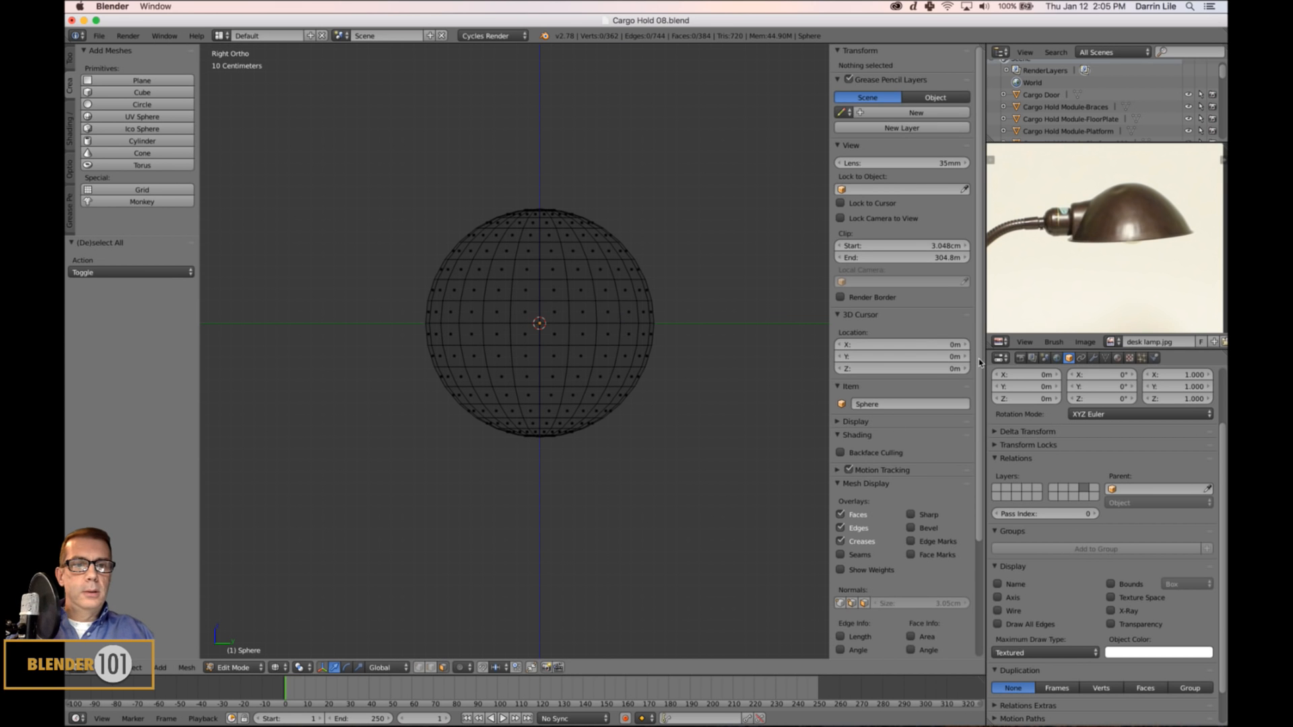
scroll(980, 363, "down", 5)
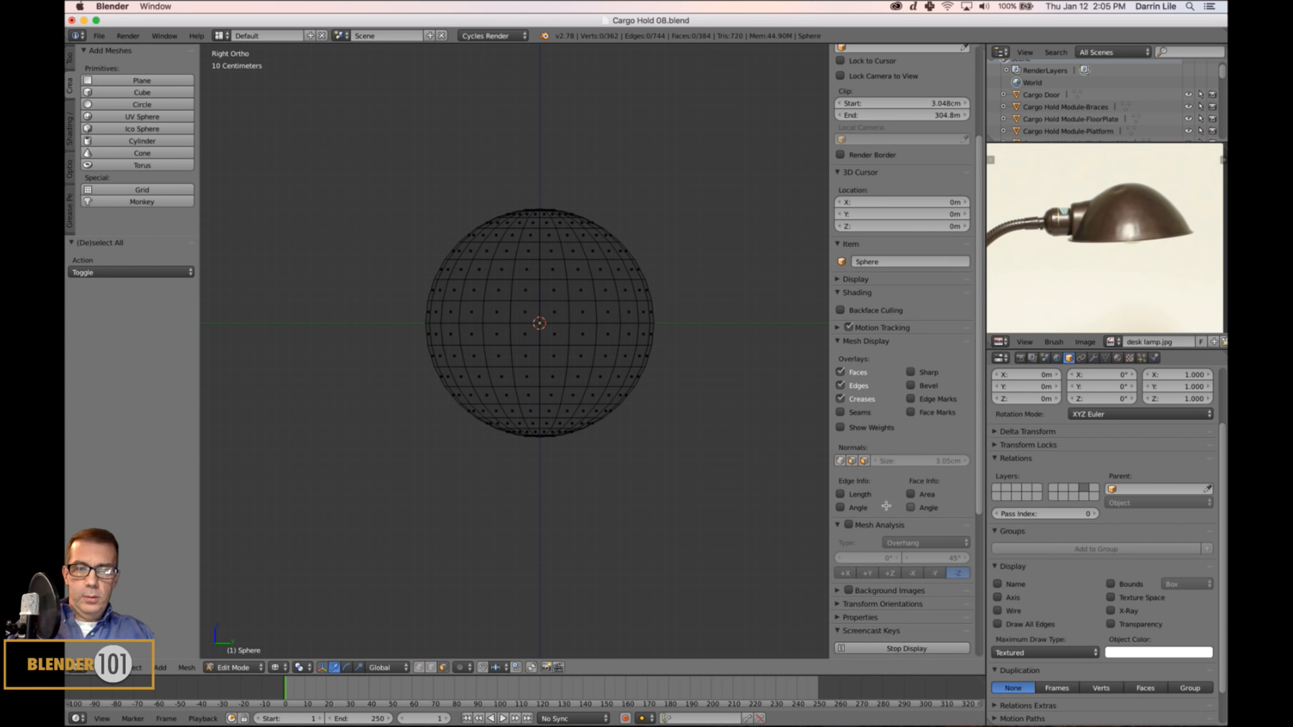
key("n")
Box-select the sphere's lower half plus the first ring above its equator and delete those faces.
key("b")
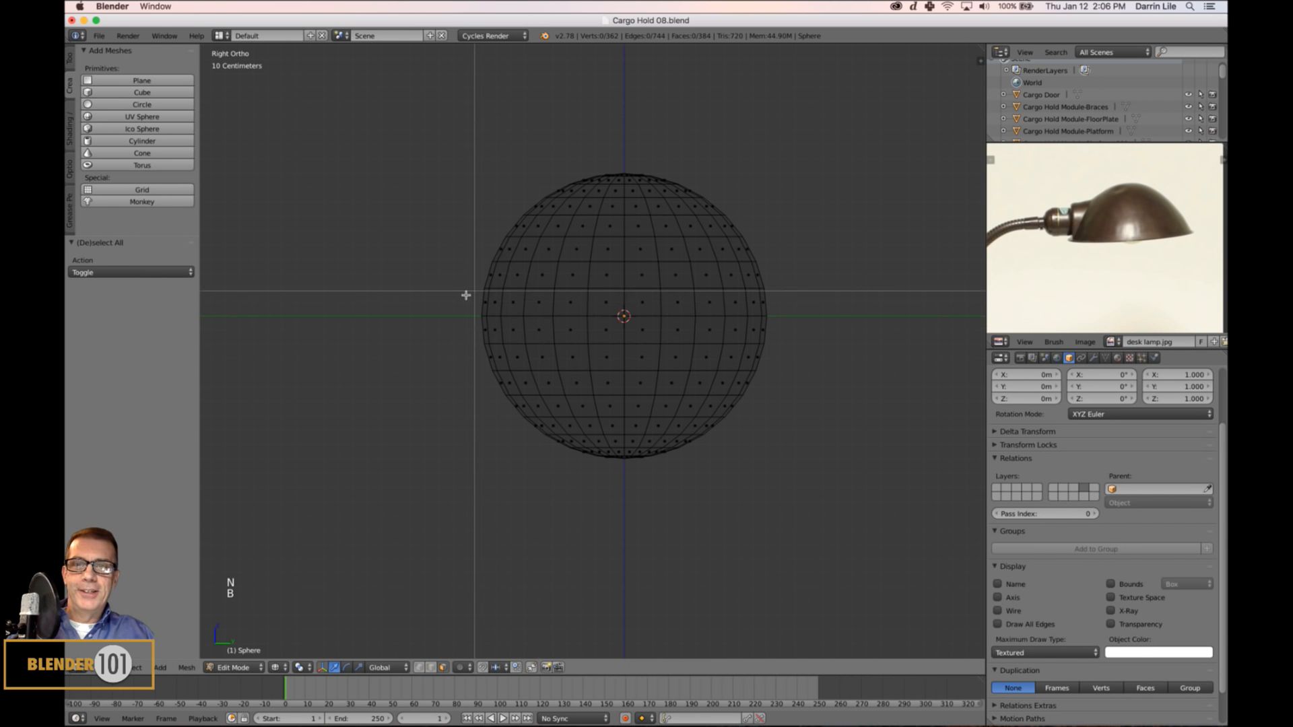
left_click_drag(458, 289, 861, 560)
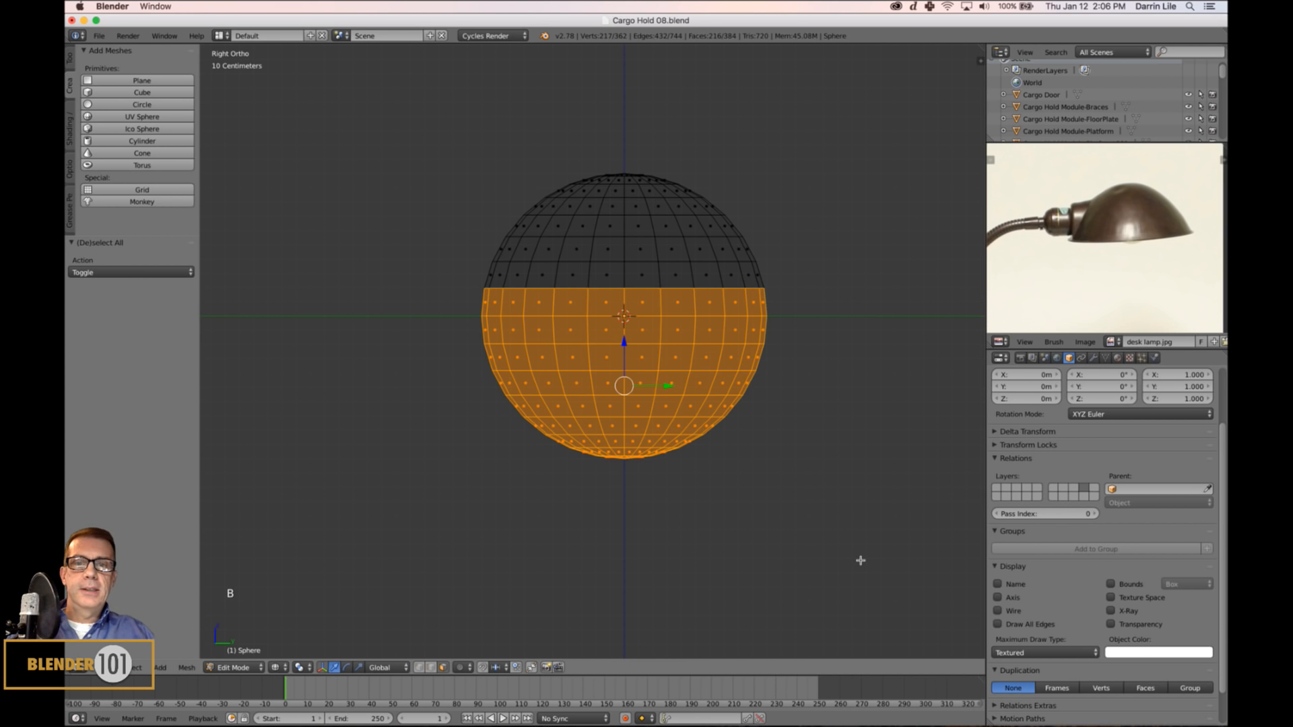
key("BackSpace")
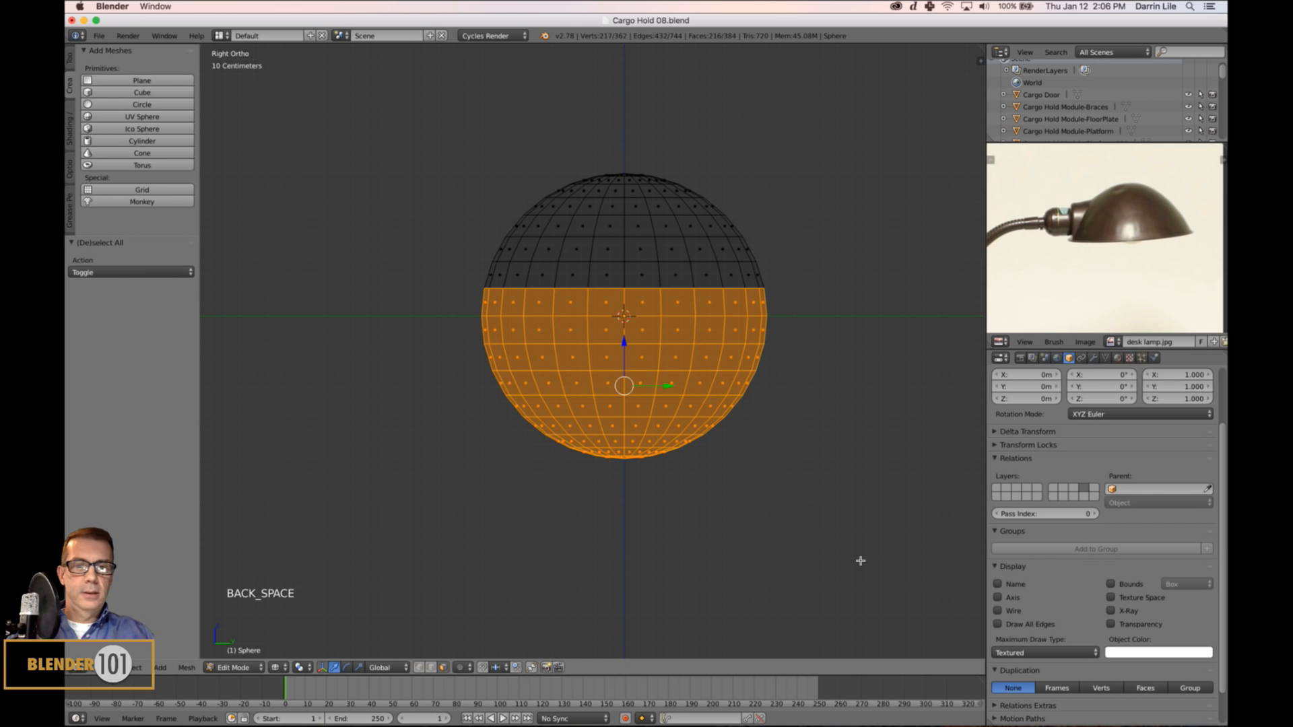
key("x")
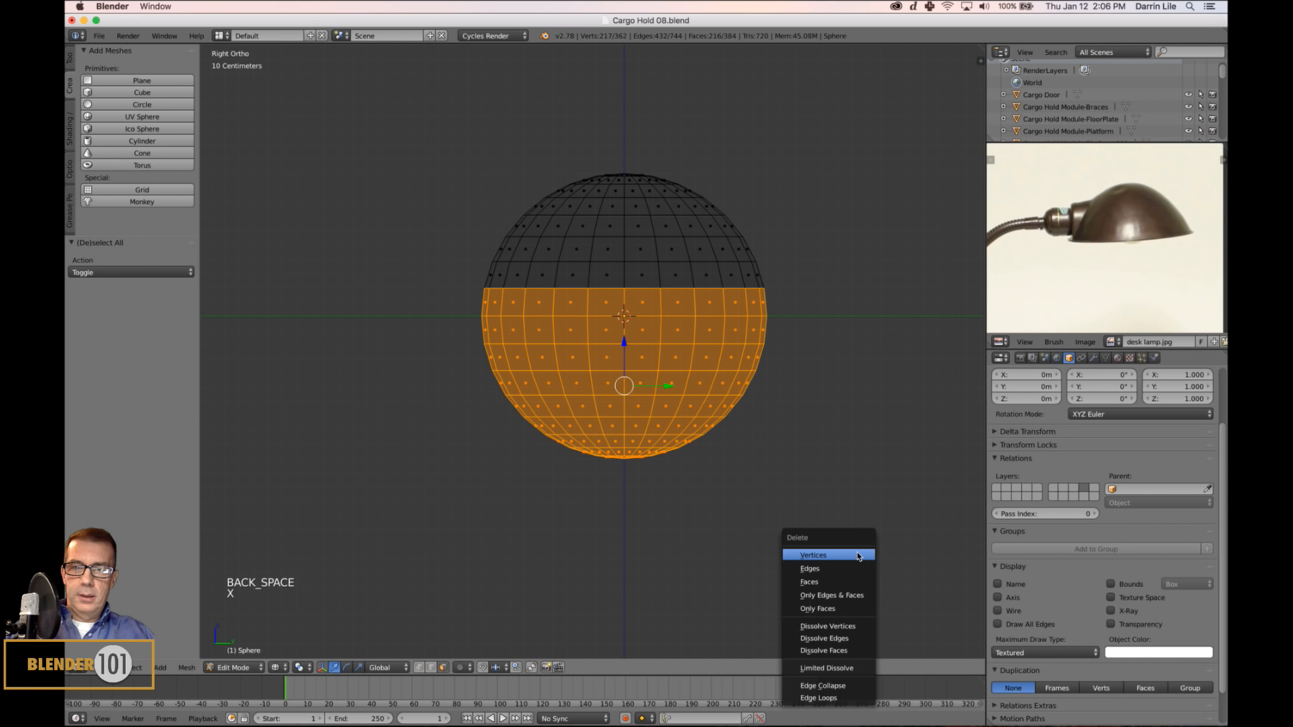
left_click(831, 590)
middle_click_drag(805, 488, 813, 342, "shift")
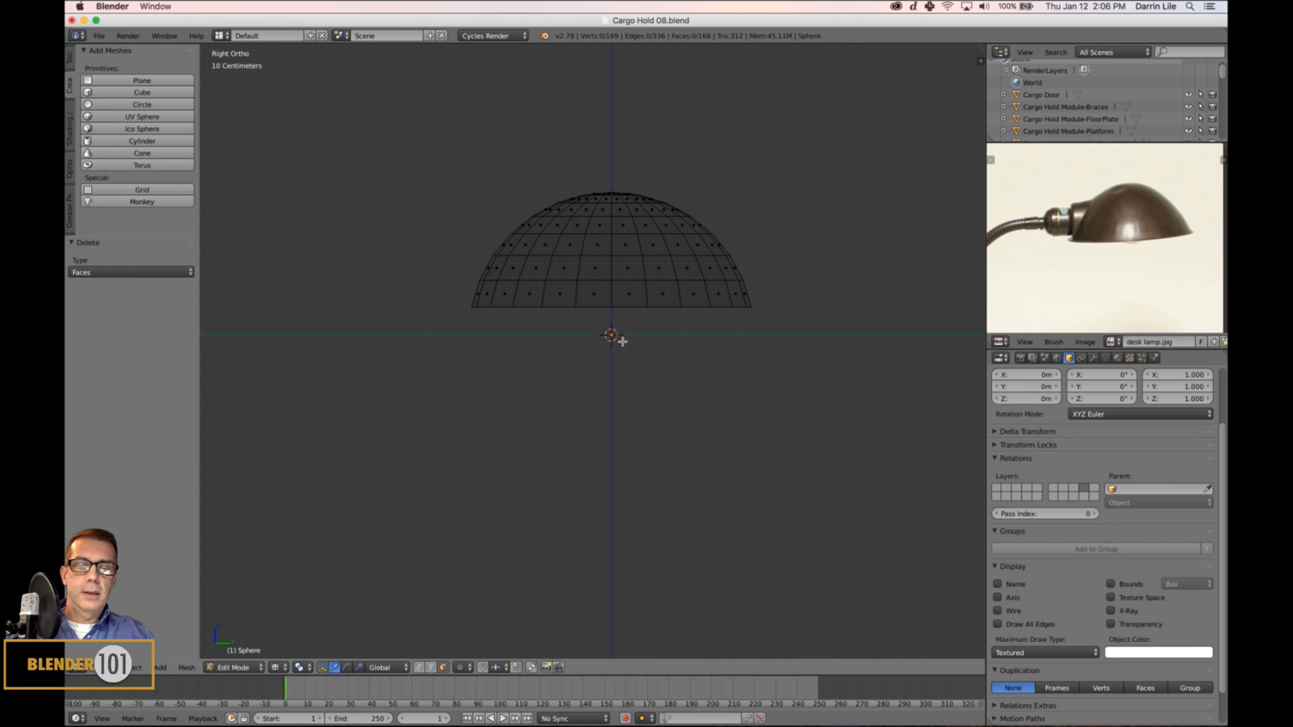
Return the remaining dome to solid shading in a perspective view and check its shape.
key("z")
key("KP_5")
middle_click_drag(565, 342, 559, 363)
middle_click_drag(560, 373, 623, 359)
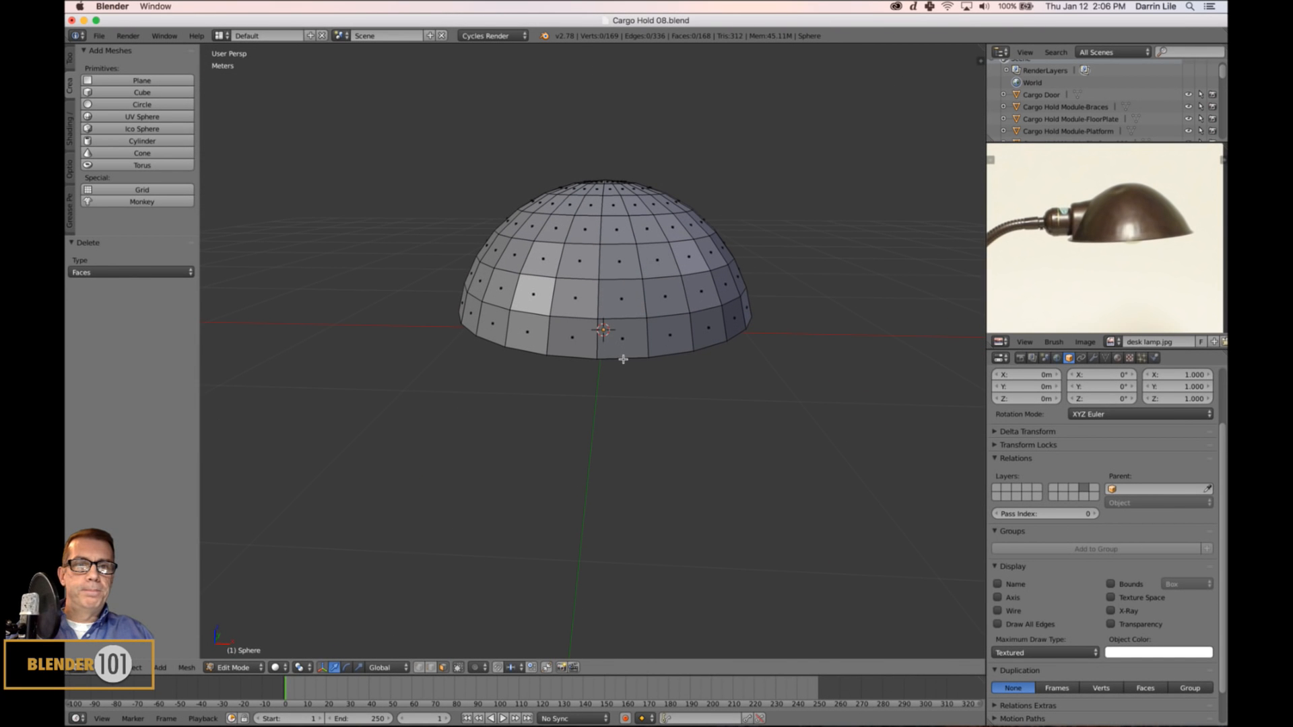
scroll(622, 357, "up", 2)
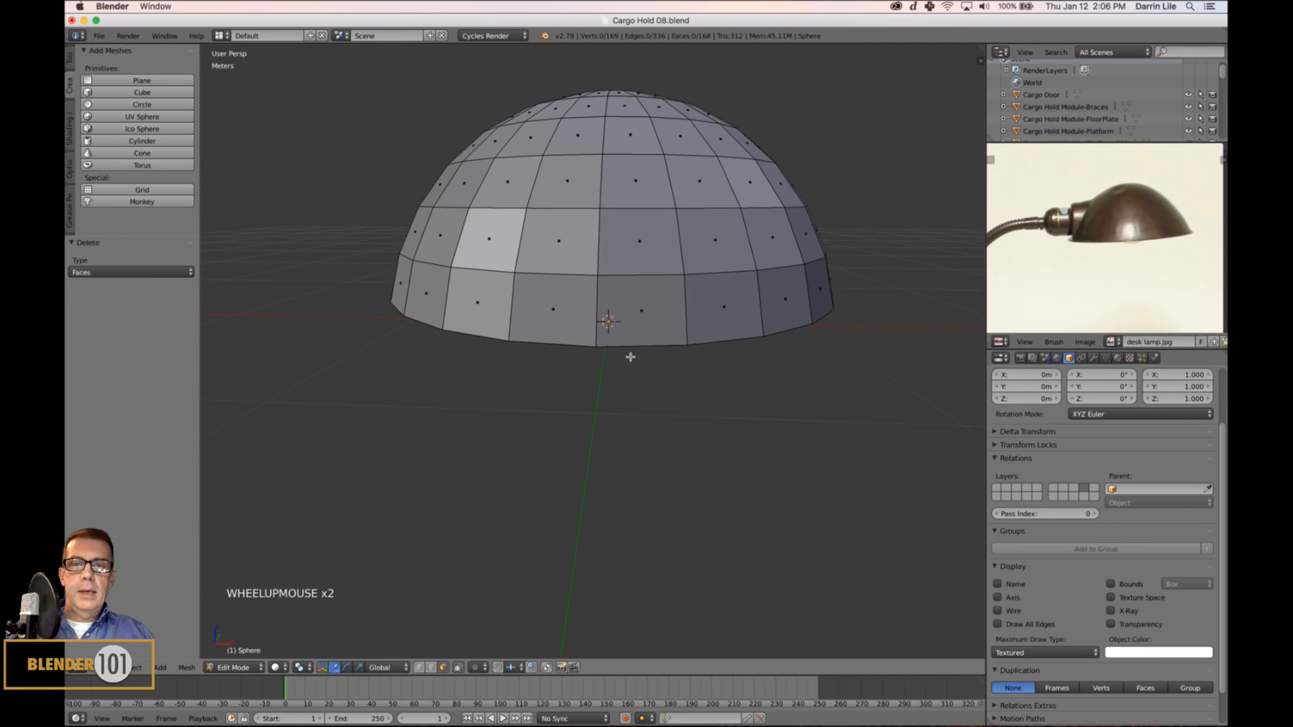
right_click(593, 253)
right_click(639, 241, "shift")
right_click(635, 181, "shift")
right_click(567, 180, "shift")
middle_click_drag(731, 317, 682, 359)
scroll(676, 335, "down", 2)
middle_click_drag(682, 360, 620, 330)
right_click(557, 313)
right_click(573, 291, "shift")
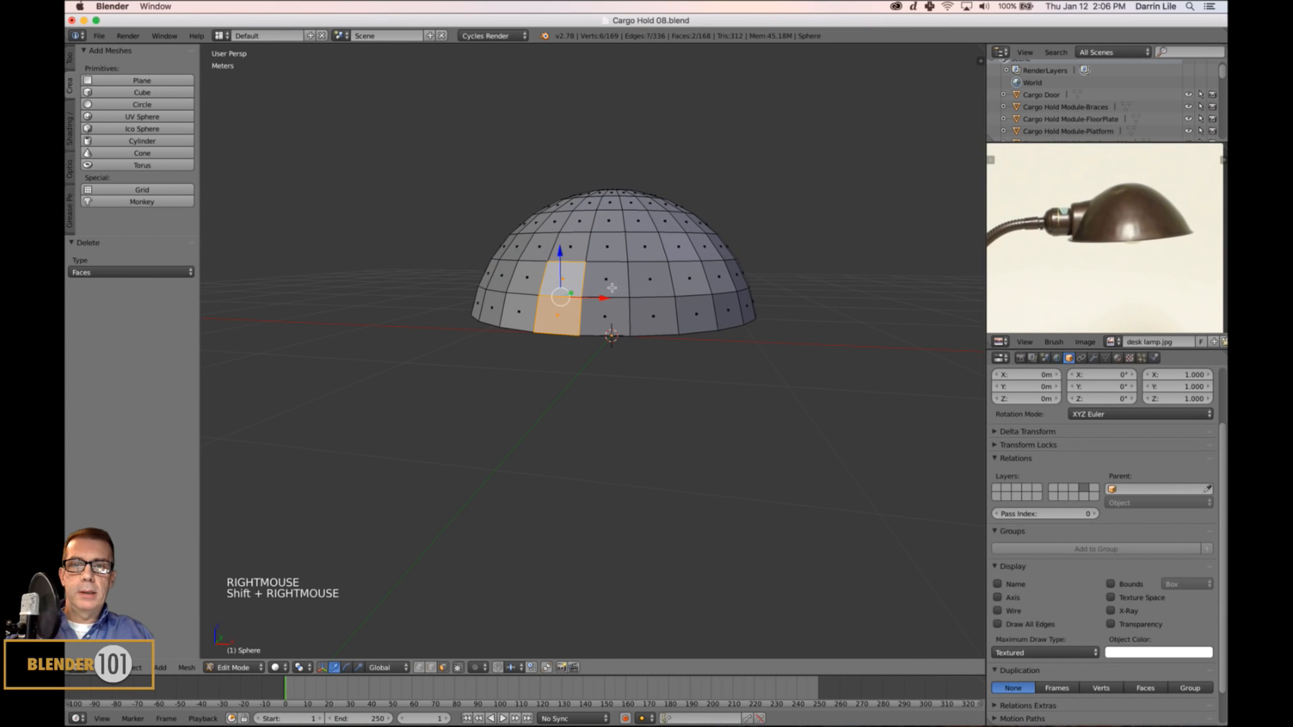
scroll(730, 398, "up", 1)
middle_click_drag(730, 398, 660, 378)
scroll(687, 404, "down", 3)
key("Tab")
key("Tab")
scroll(642, 376, "up", 2)
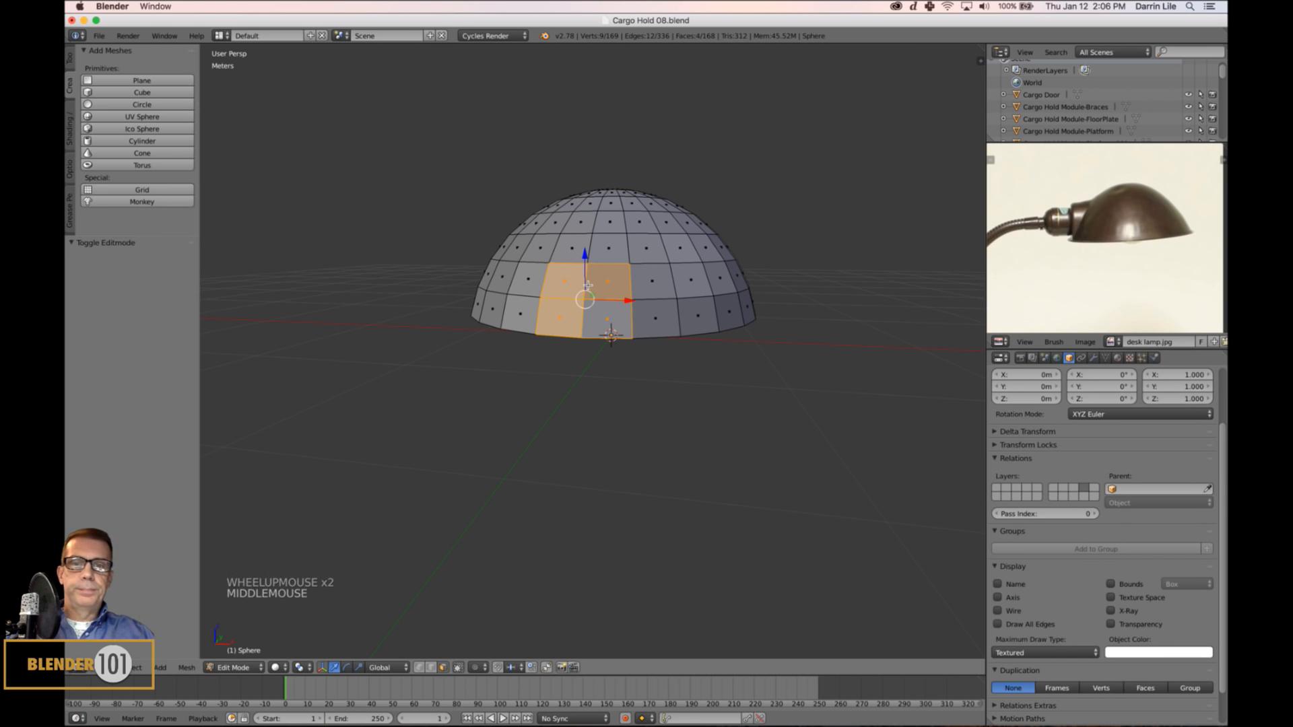
right_click(574, 260, "shift")
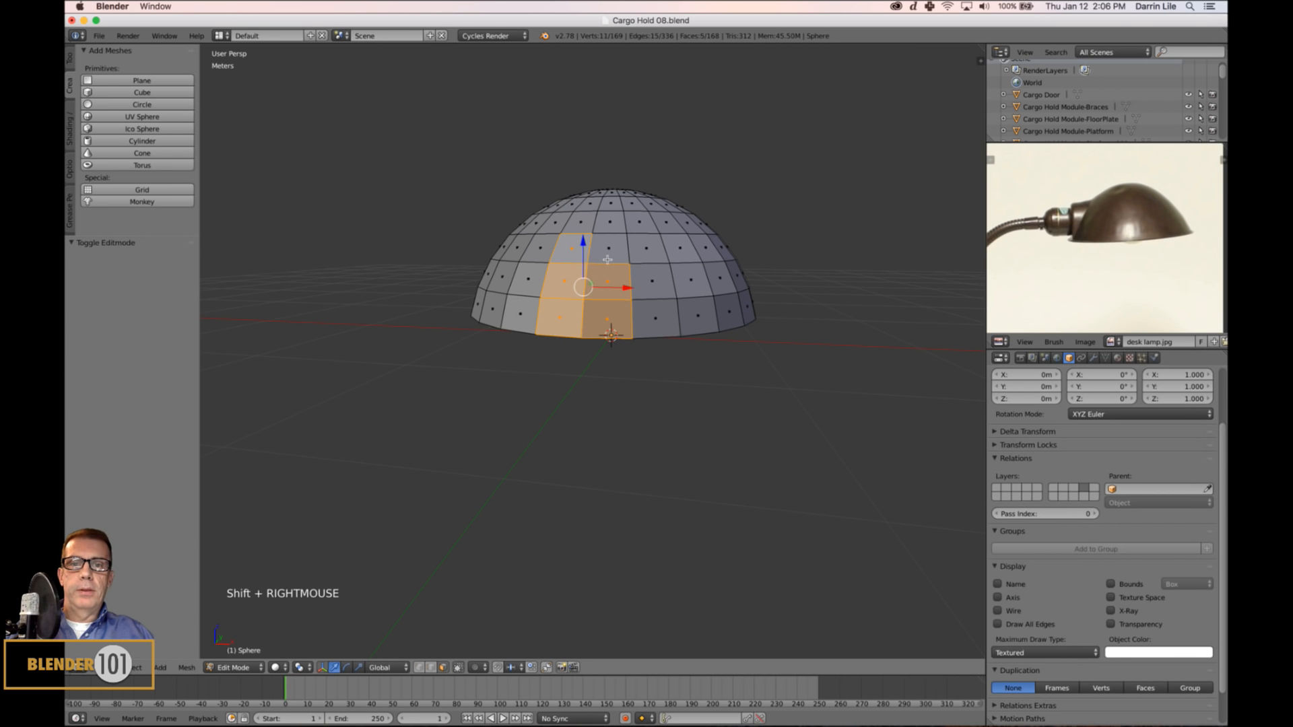
right_click(608, 259, "shift")
right_click(647, 249, "shift")
right_click(652, 281, "shift")
right_click(652, 316, "shift")
right_click(534, 297, "shift")
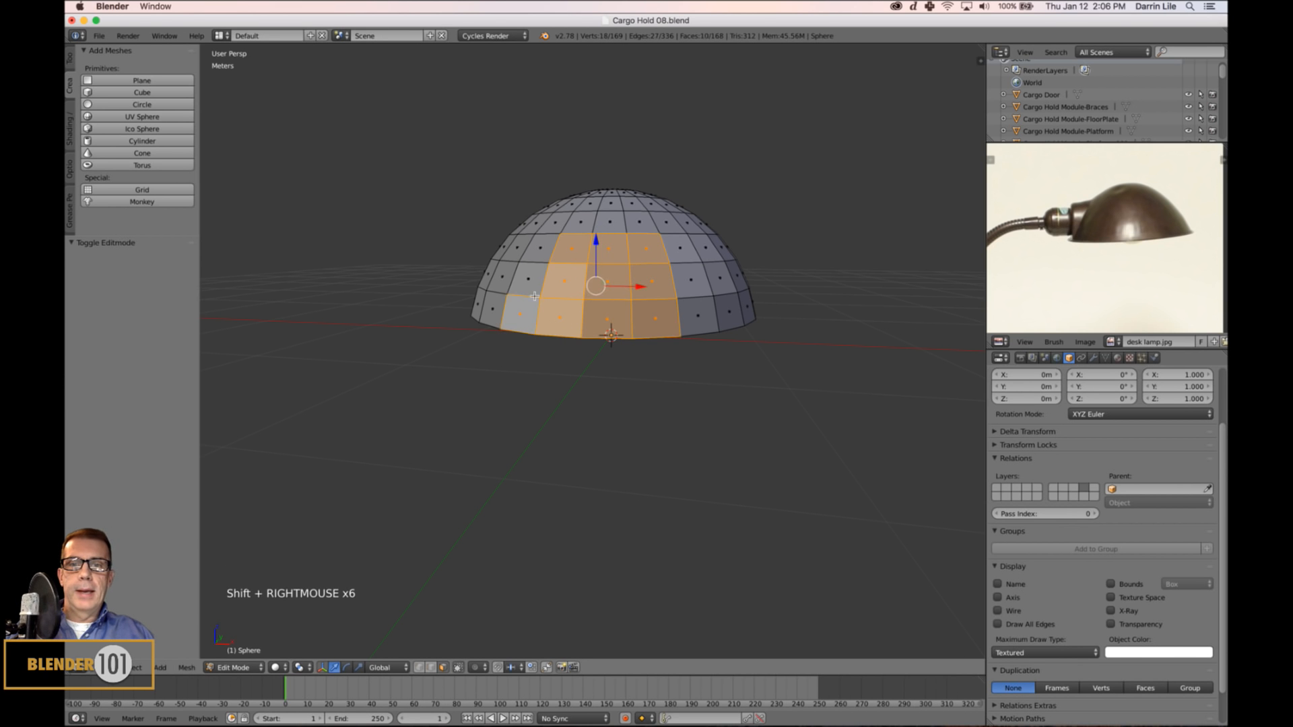
right_click(532, 277, "shift")
right_click(539, 249, "shift")
middle_click_drag(672, 370, 690, 384)
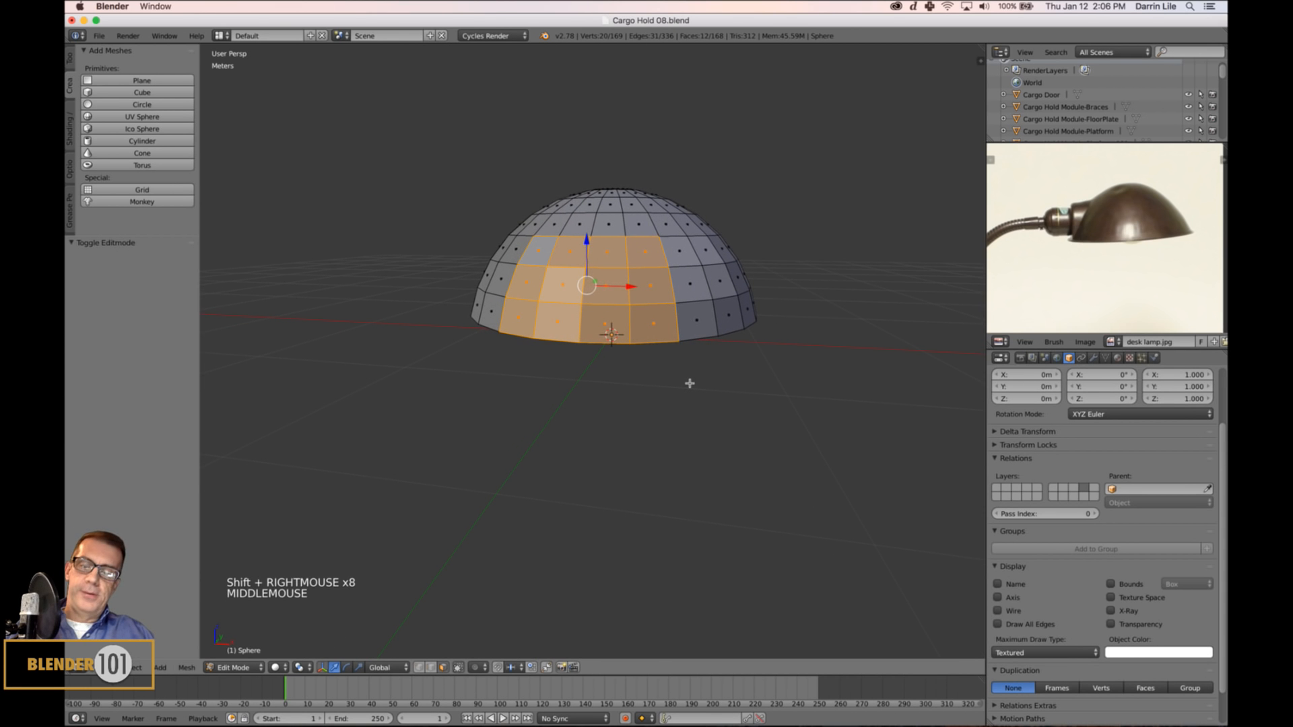
key("a")
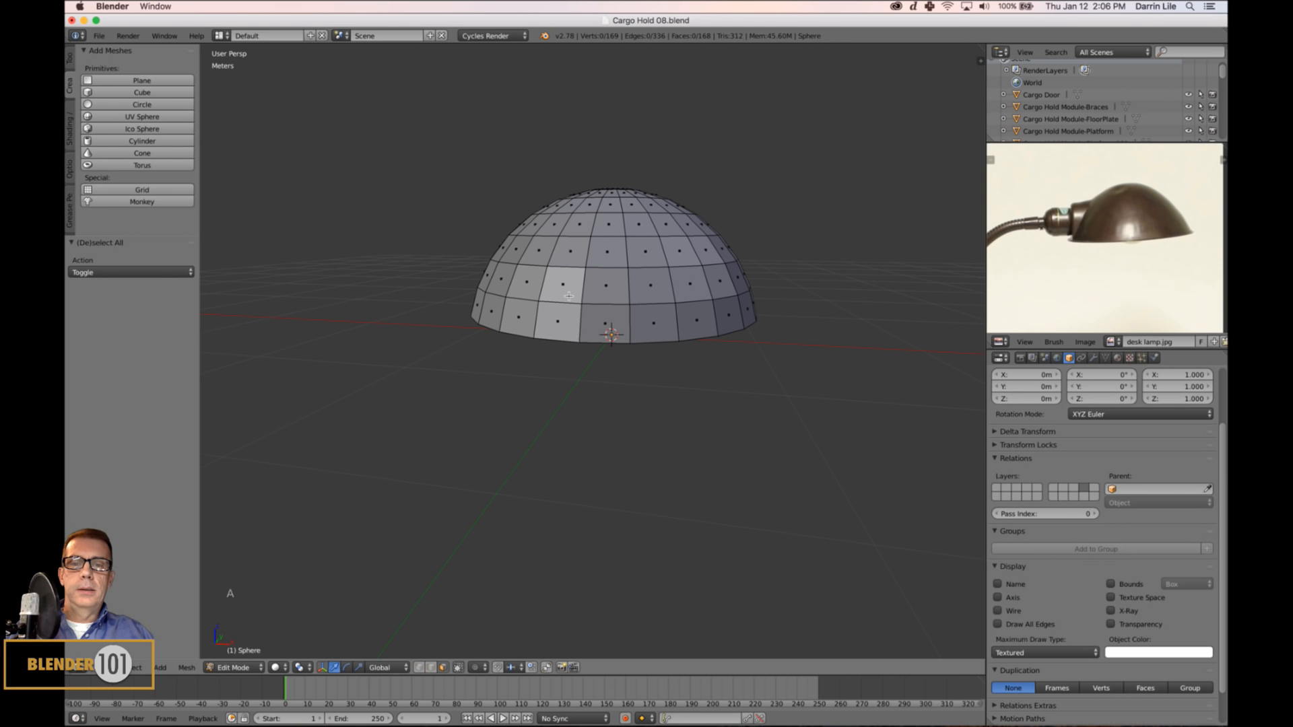
Select a two-by-two block of faces in the second and third rings above the dome's rim and delete them.
right_click(569, 296)
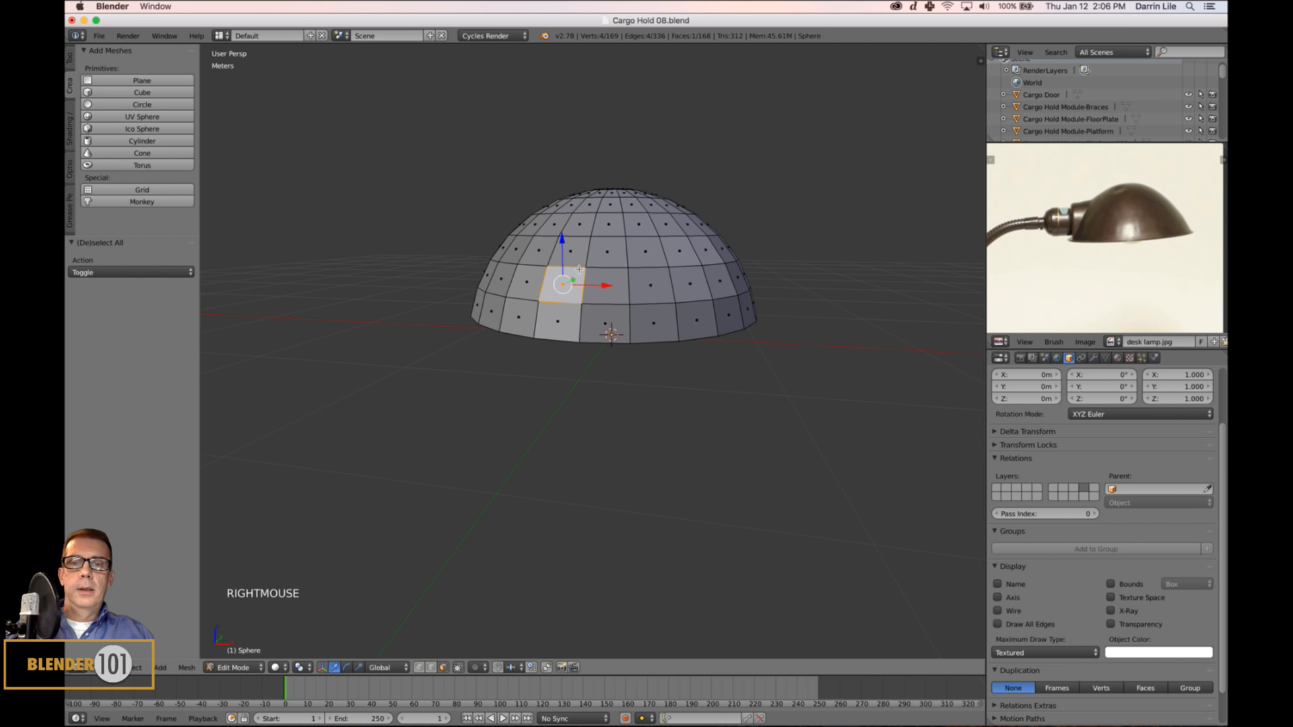
right_click(606, 286, "shift")
right_click(571, 251, "shift")
right_click(606, 251, "shift")
middle_click_drag(742, 375, 698, 421)
scroll(661, 381, "up", 1)
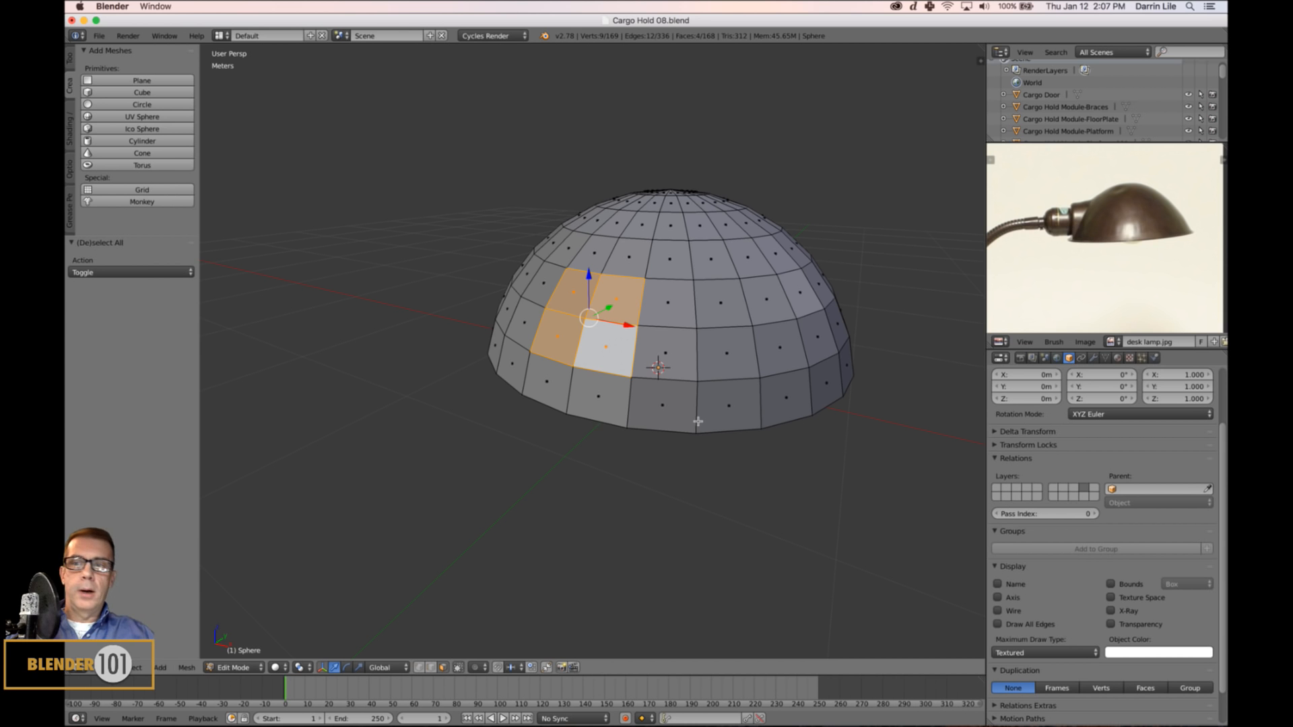
middle_click_drag(756, 406, 748, 418)
scroll(756, 404, "up", 1)
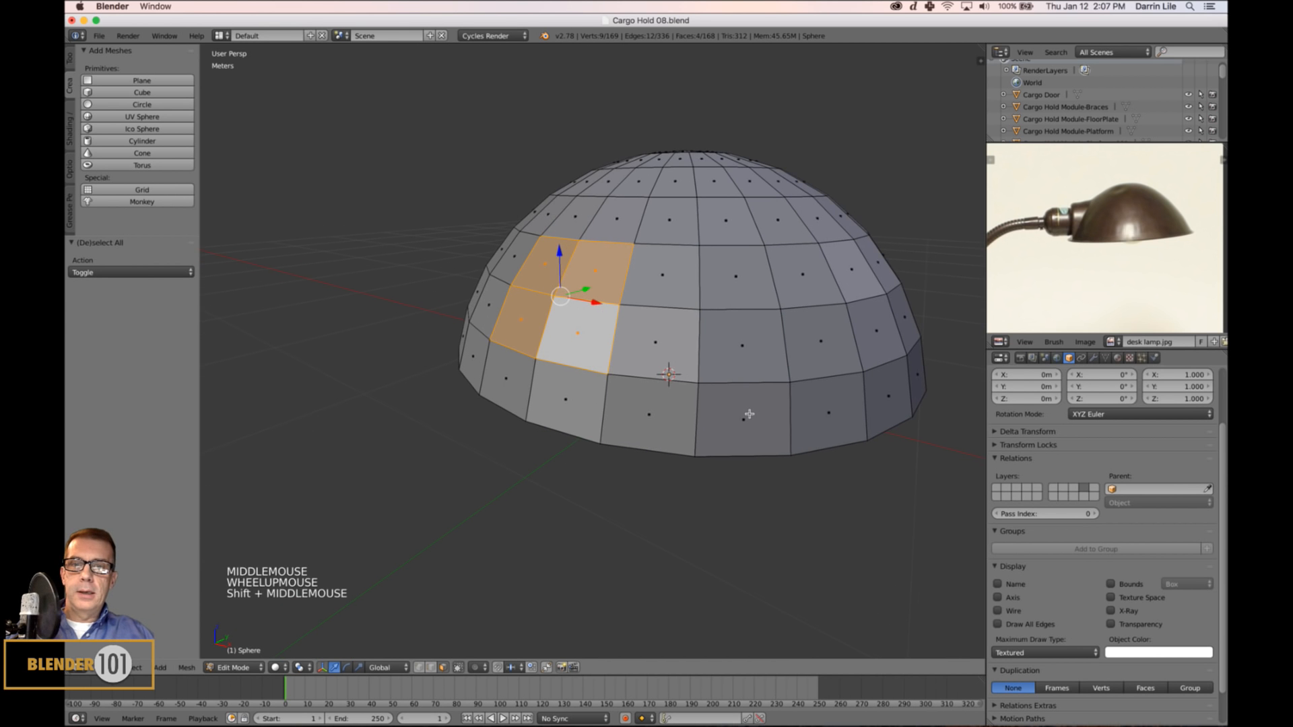
left_click_drag(168, 243, 166, 318)
middle_click_drag(575, 359, 656, 420)
key("x")
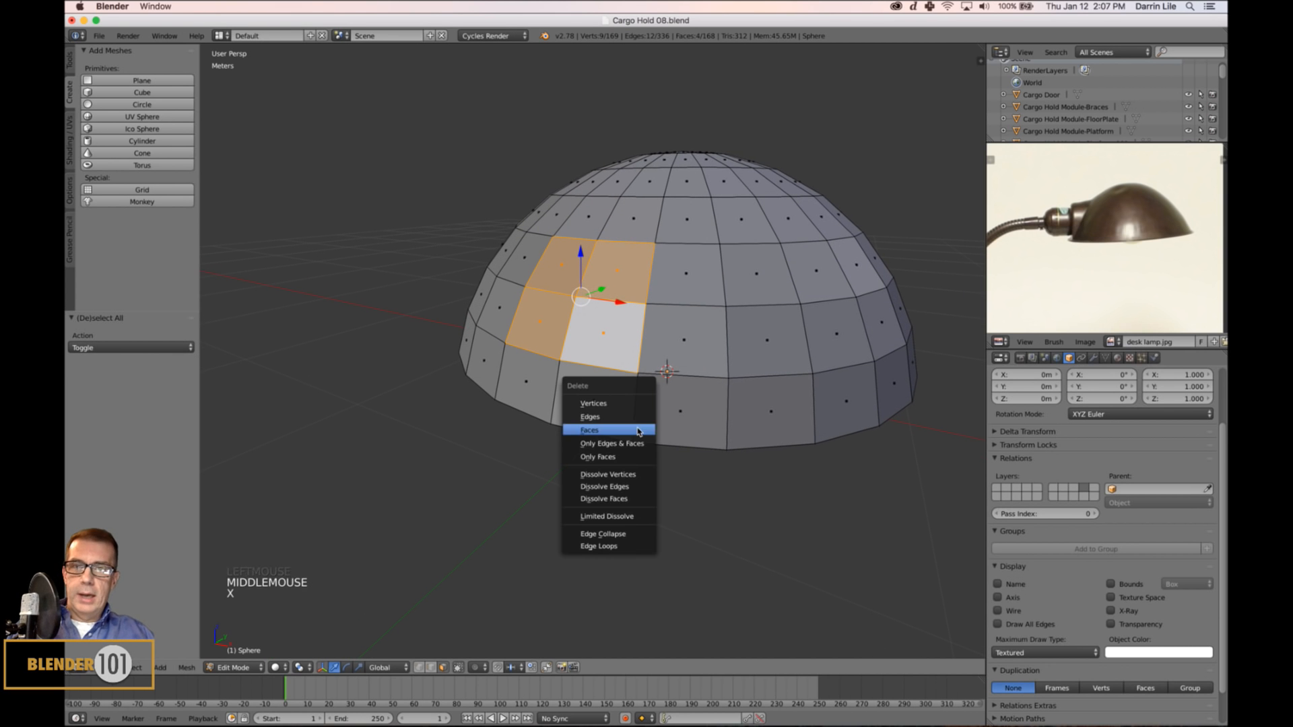
left_click(609, 431)
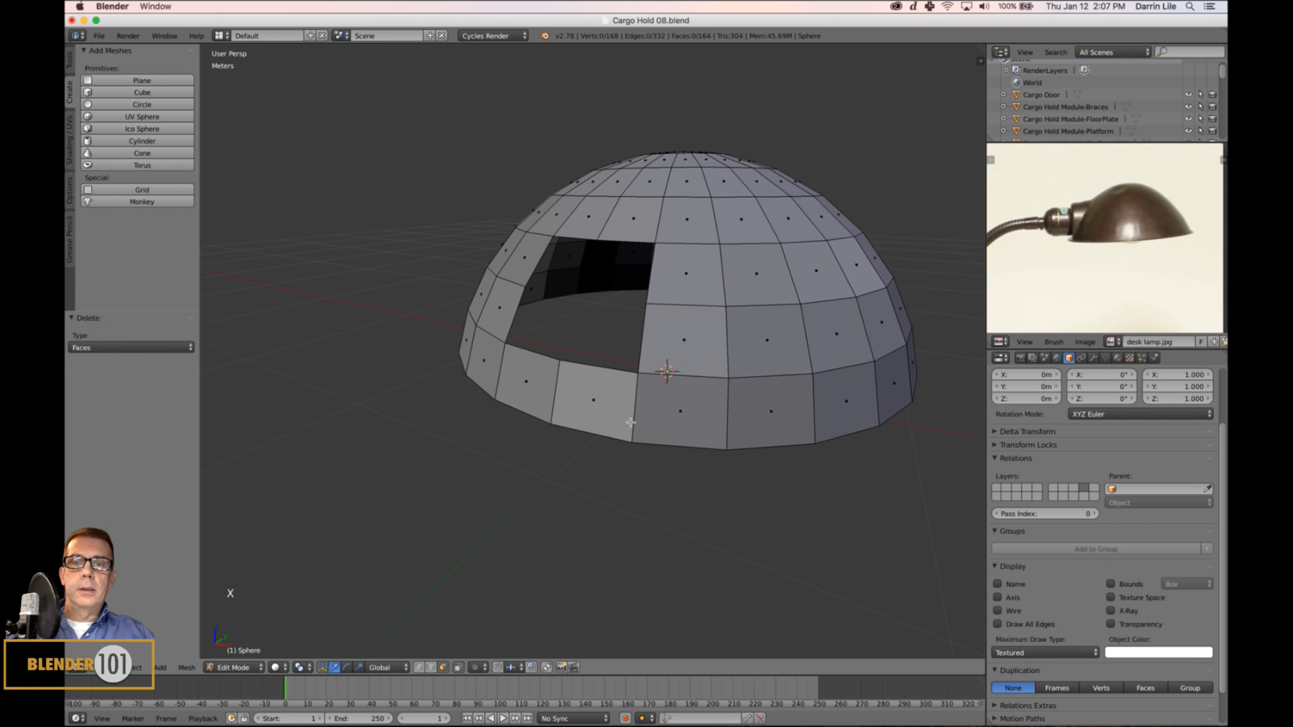
Snap the 3D cursor to the centre of the opening's boundary edge loop, leaving nothing selected.
middle_click_drag(631, 423, 633, 423)
key("ctrl+Tab")
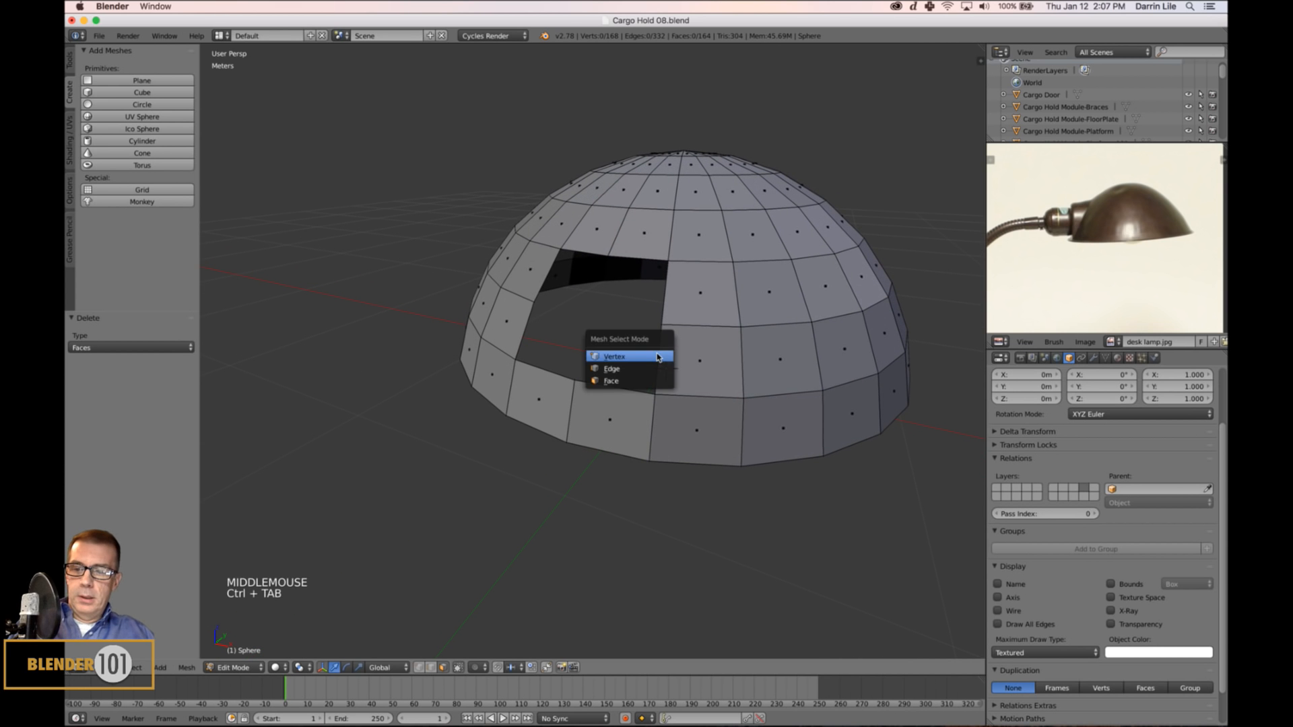
left_click(658, 372)
right_click(667, 302, "alt")
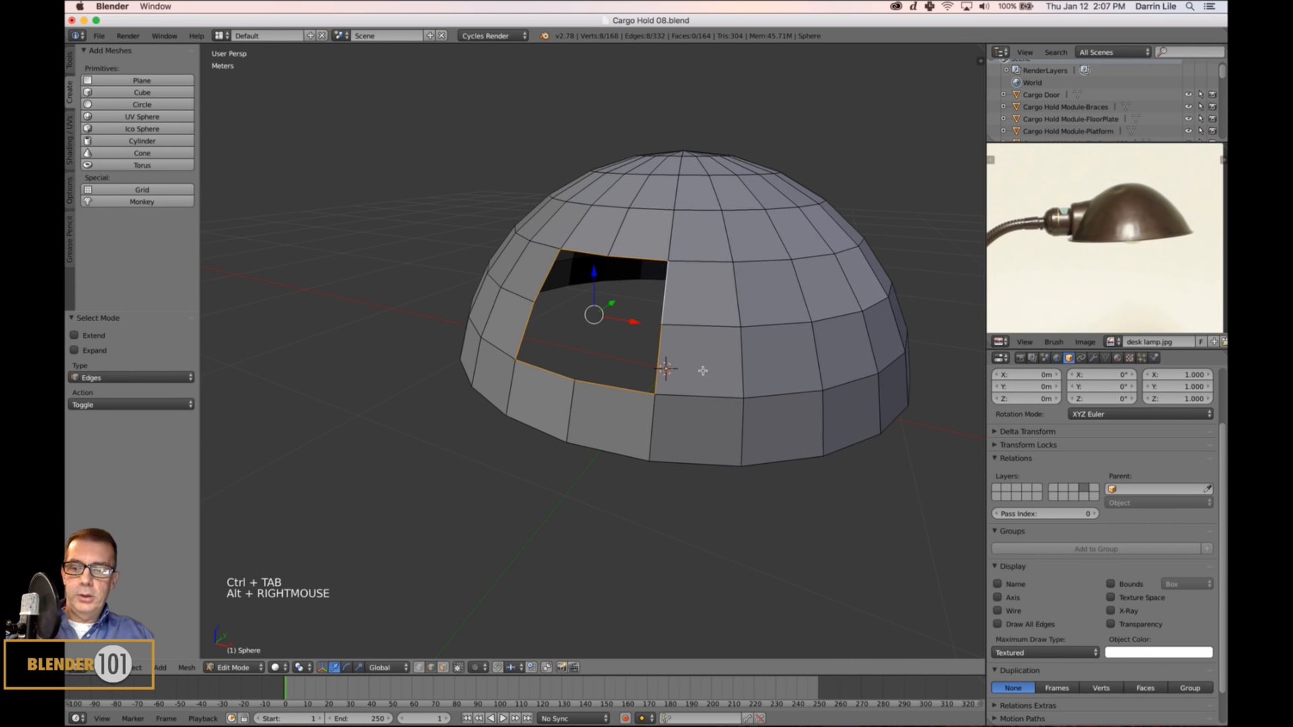
key("shift+s")
left_click(667, 413)
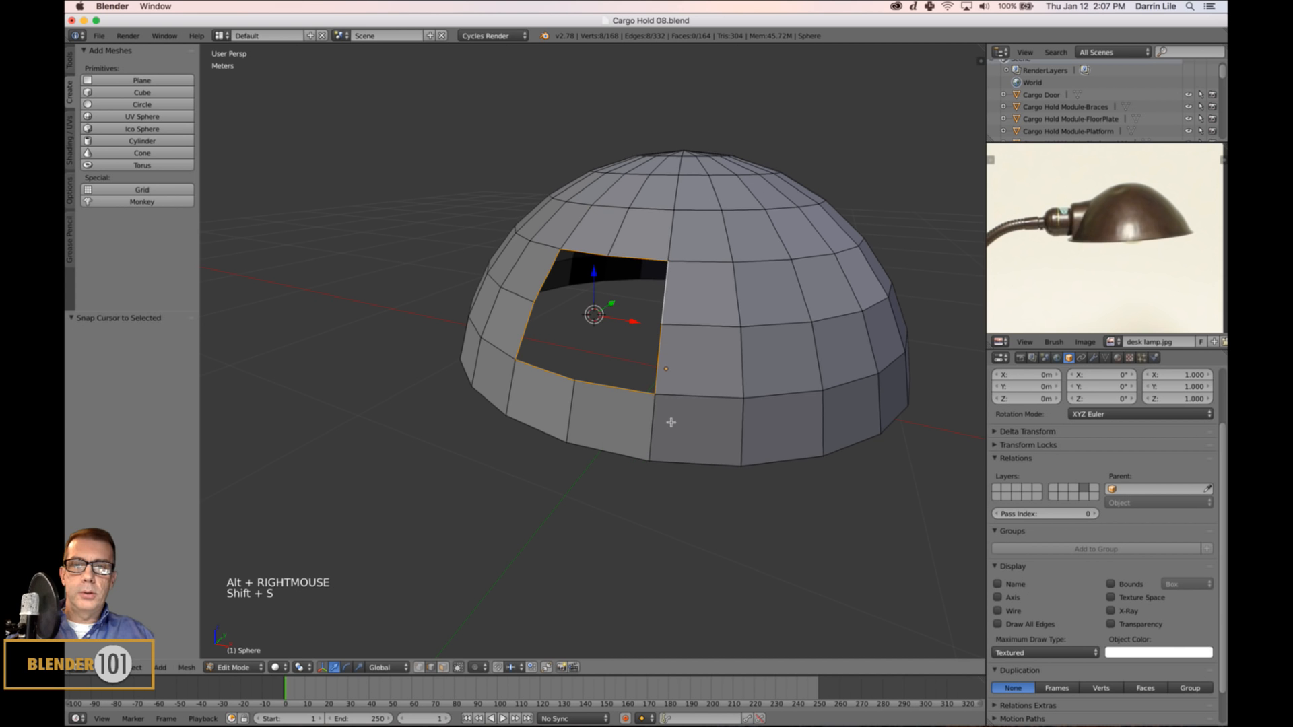
key("a")
Leave Edit Mode and add a cylinder mesh as a separate object at the 3D cursor in the dome's opening.
middle_click_drag(682, 401, 678, 400)
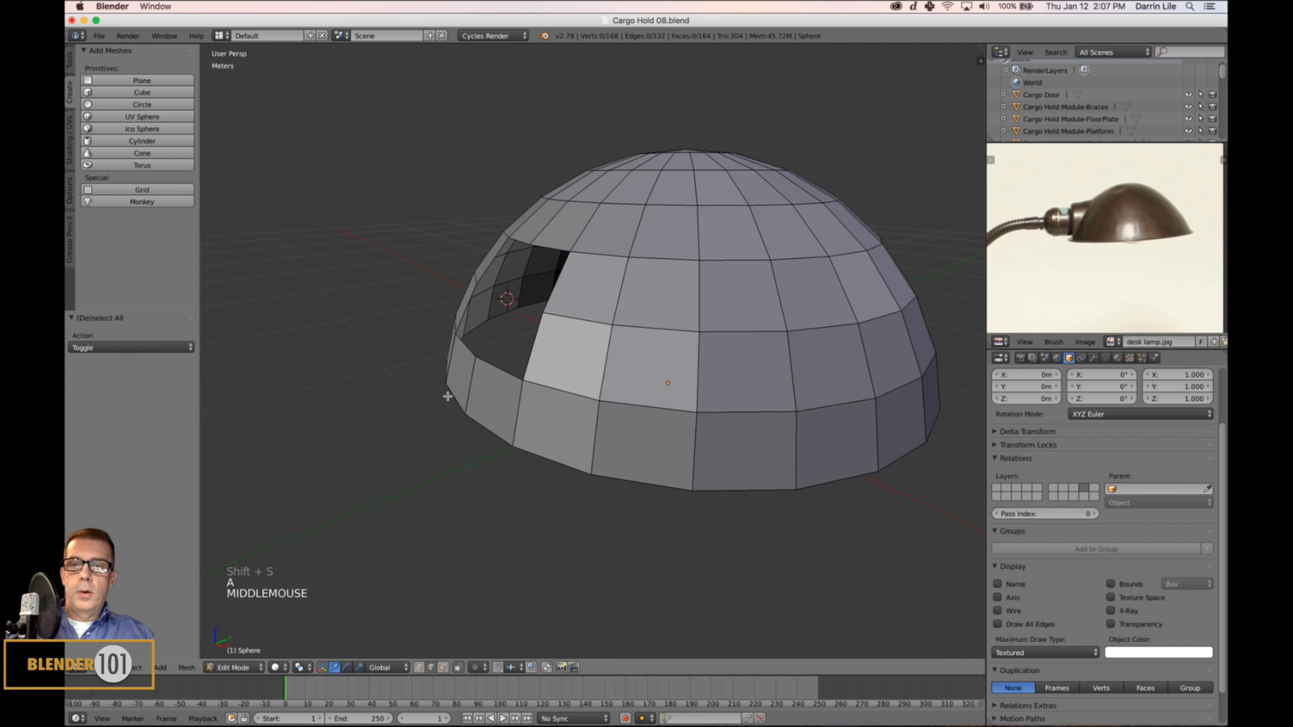
middle_click_drag(447, 397, 471, 399)
key("shift+a")
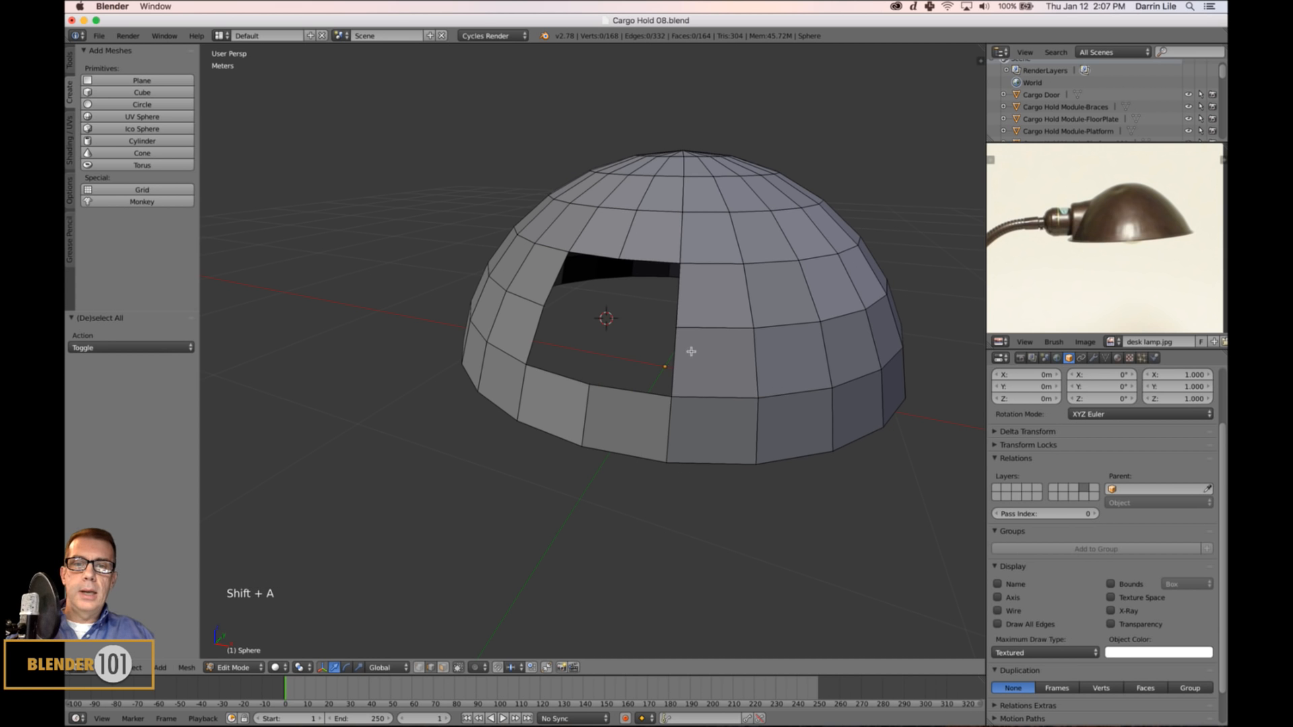
key("shift+a")
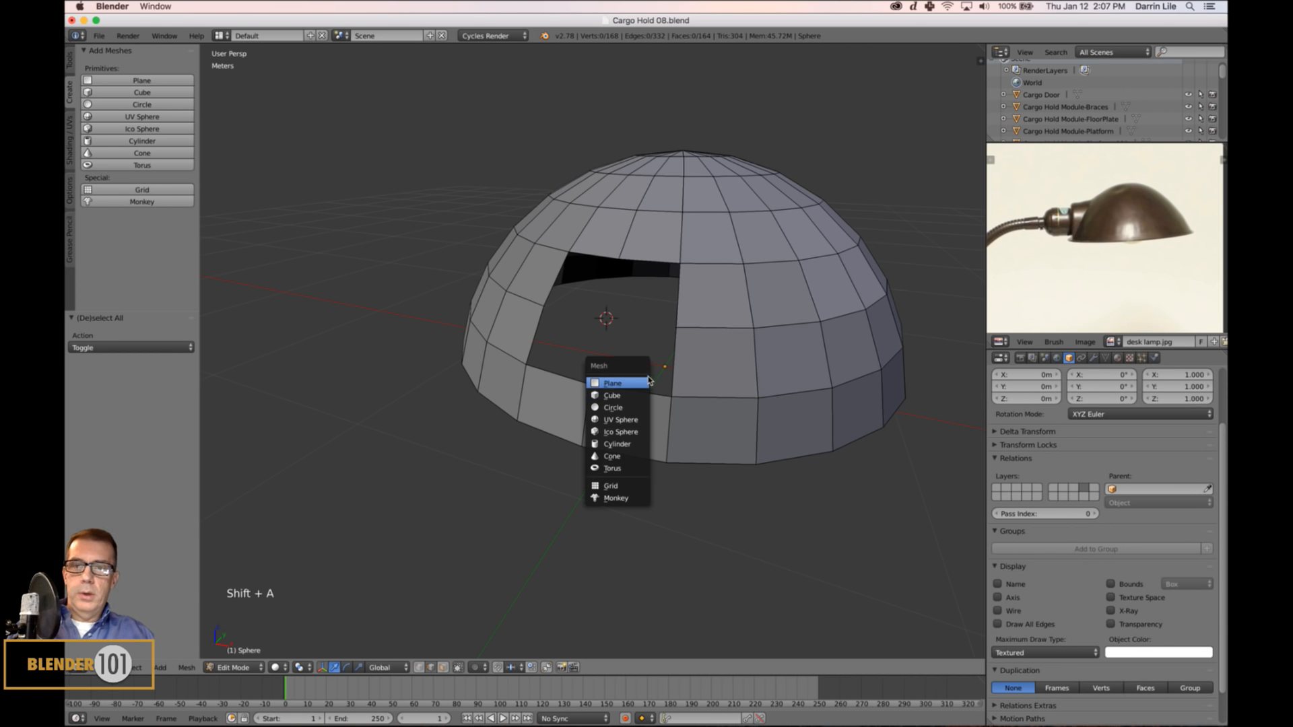
key("Tab")
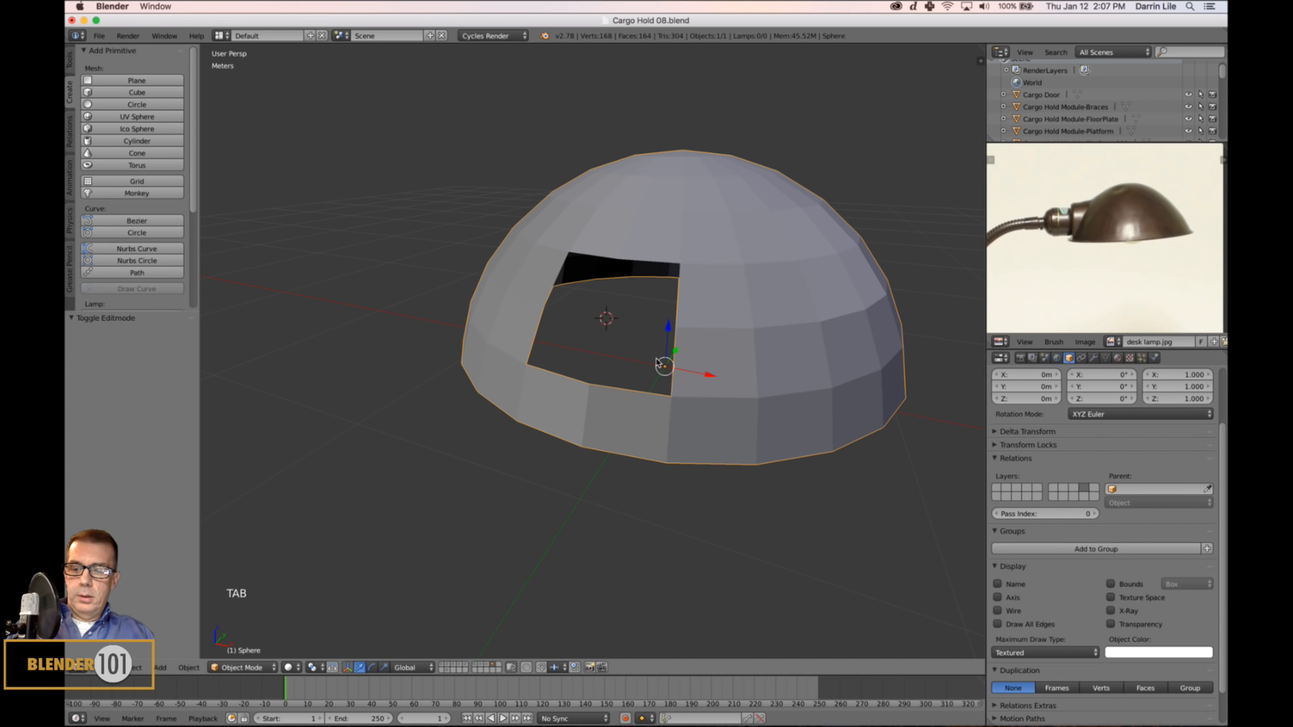
key("shift+a")
mouse_move(656, 362)
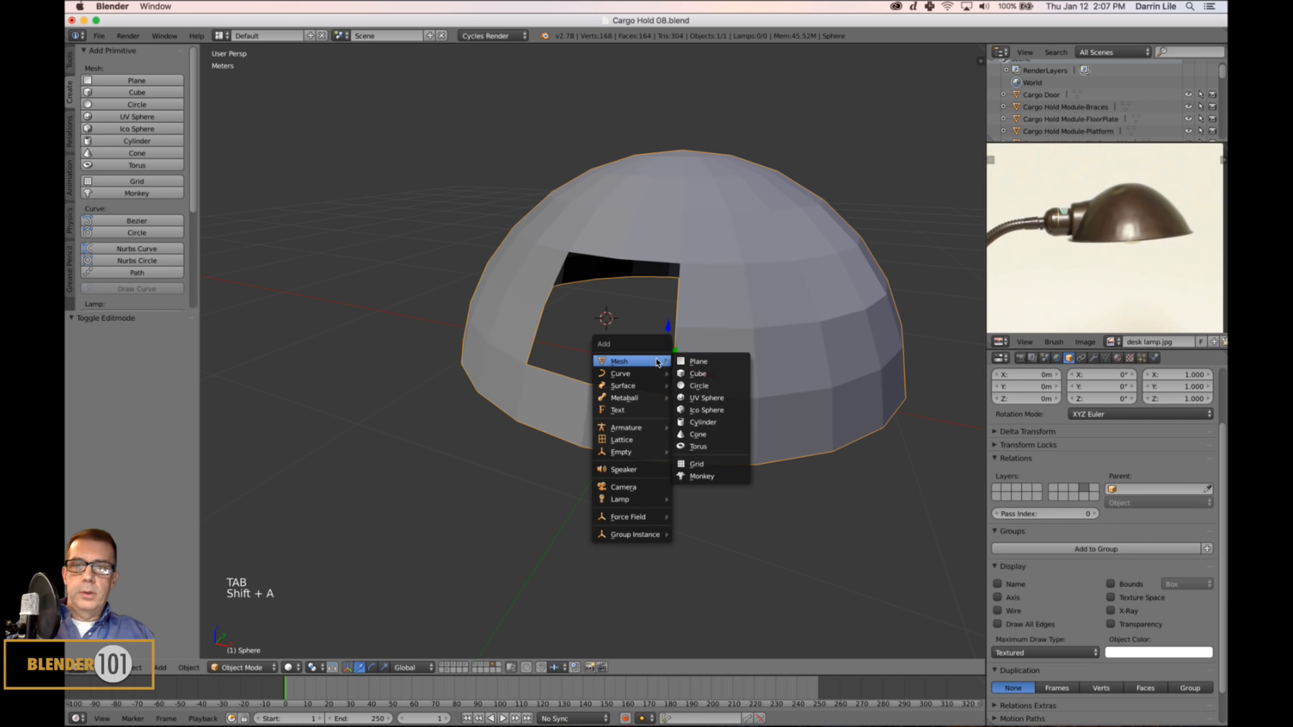
left_click(711, 423)
scroll(701, 399, "down", 7)
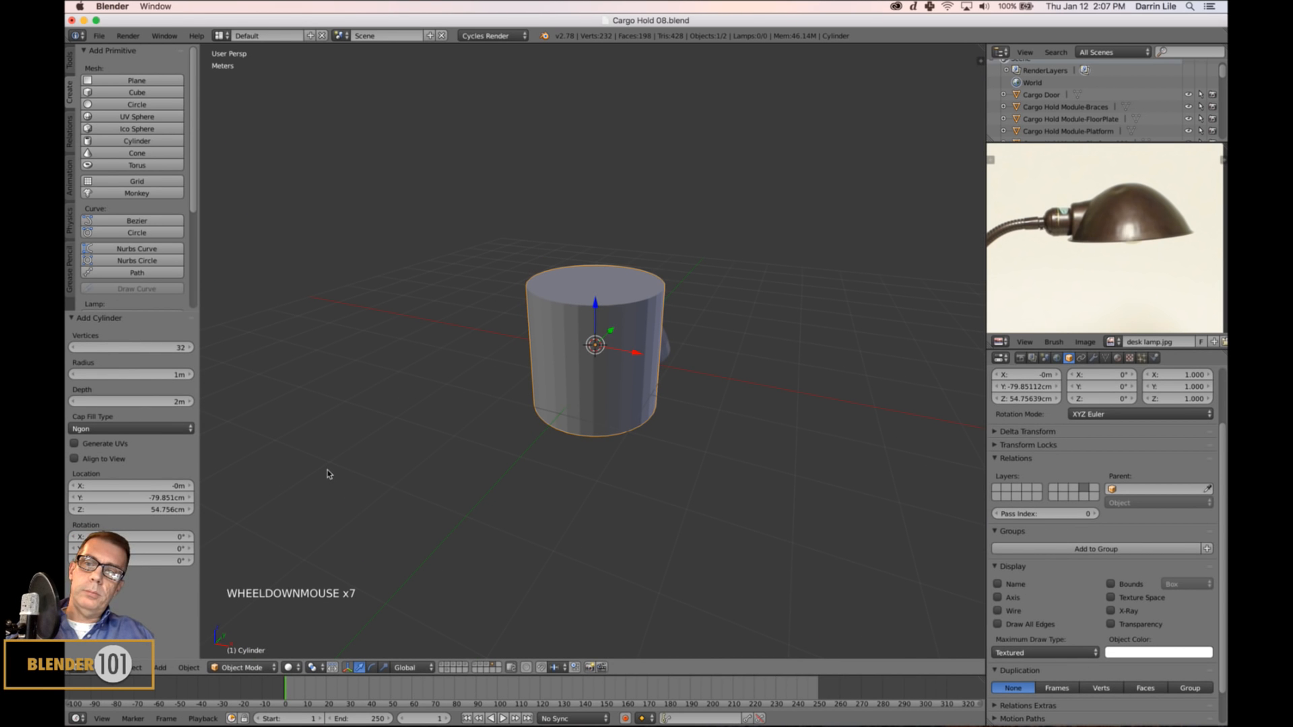
Set the new cylinder's cap fill type to Triangle Fan and its vertices to 8.
left_click(122, 428)
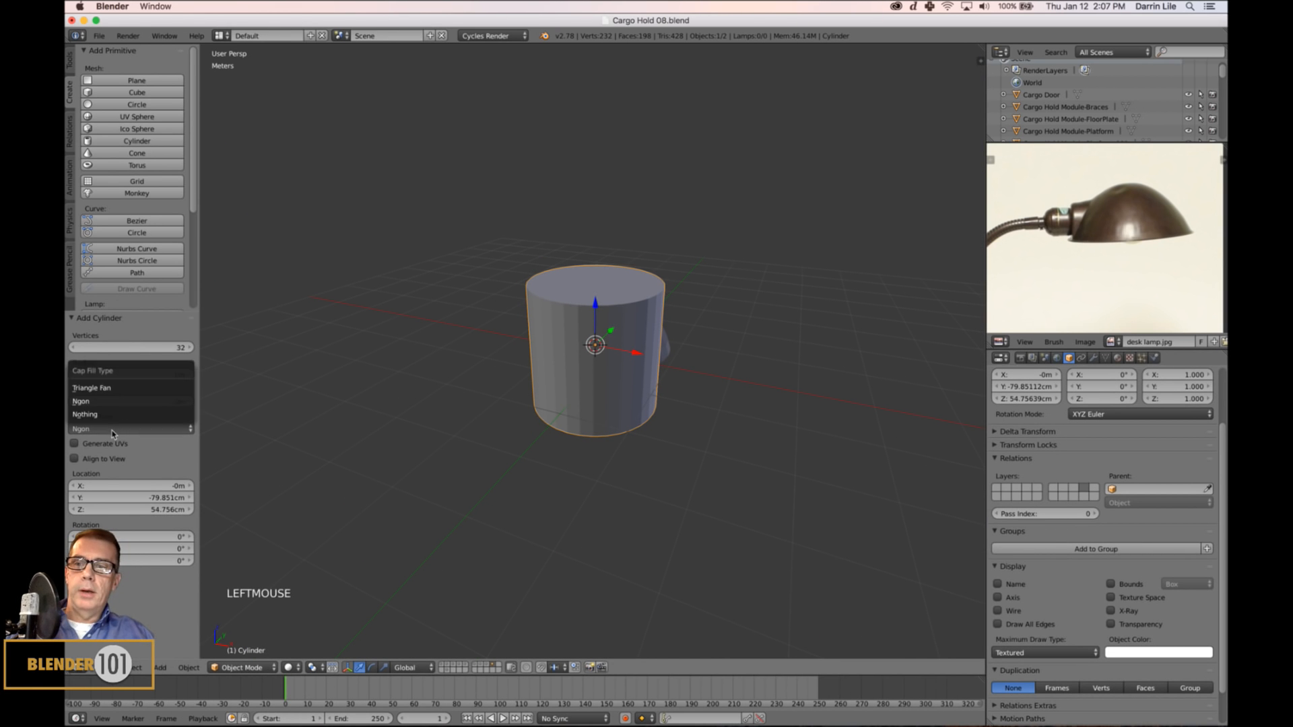
left_click(105, 389)
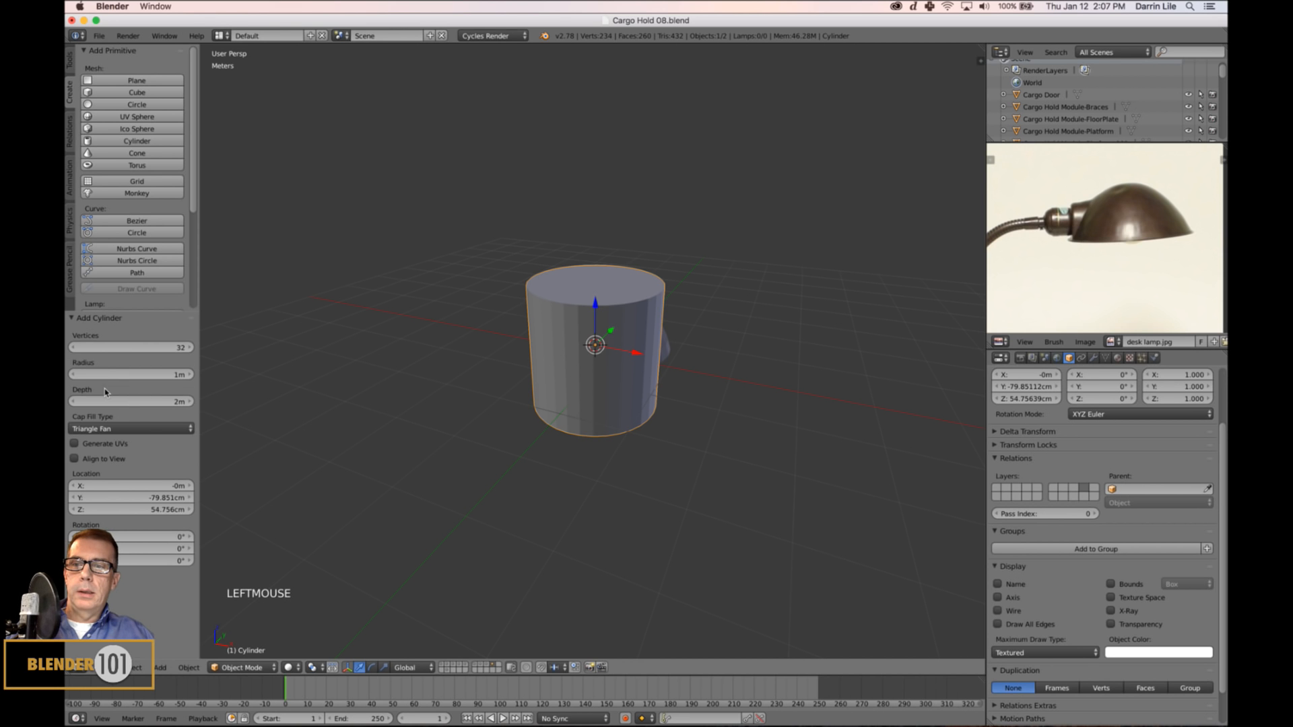
left_click(139, 349)
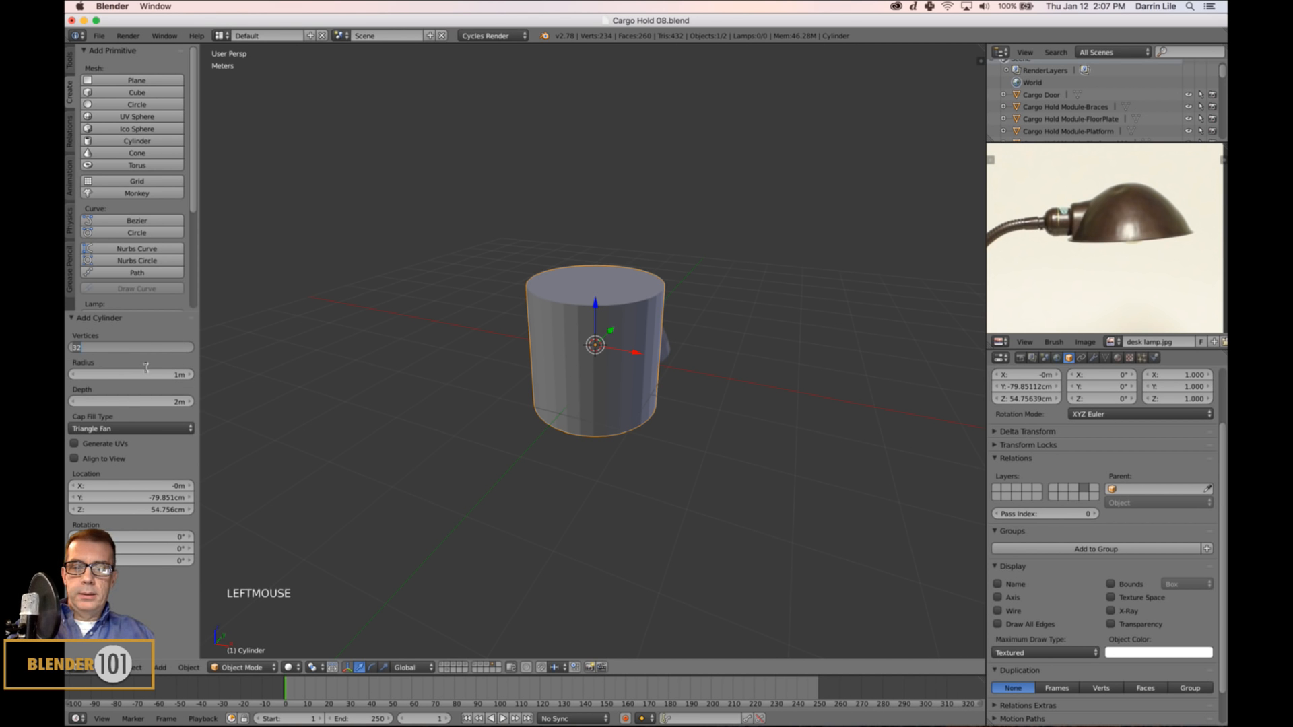
type("8")
key("Return")
Rotate the cylinder 90° about the X axis.
middle_click_drag(305, 403, 604, 450)
key("r")
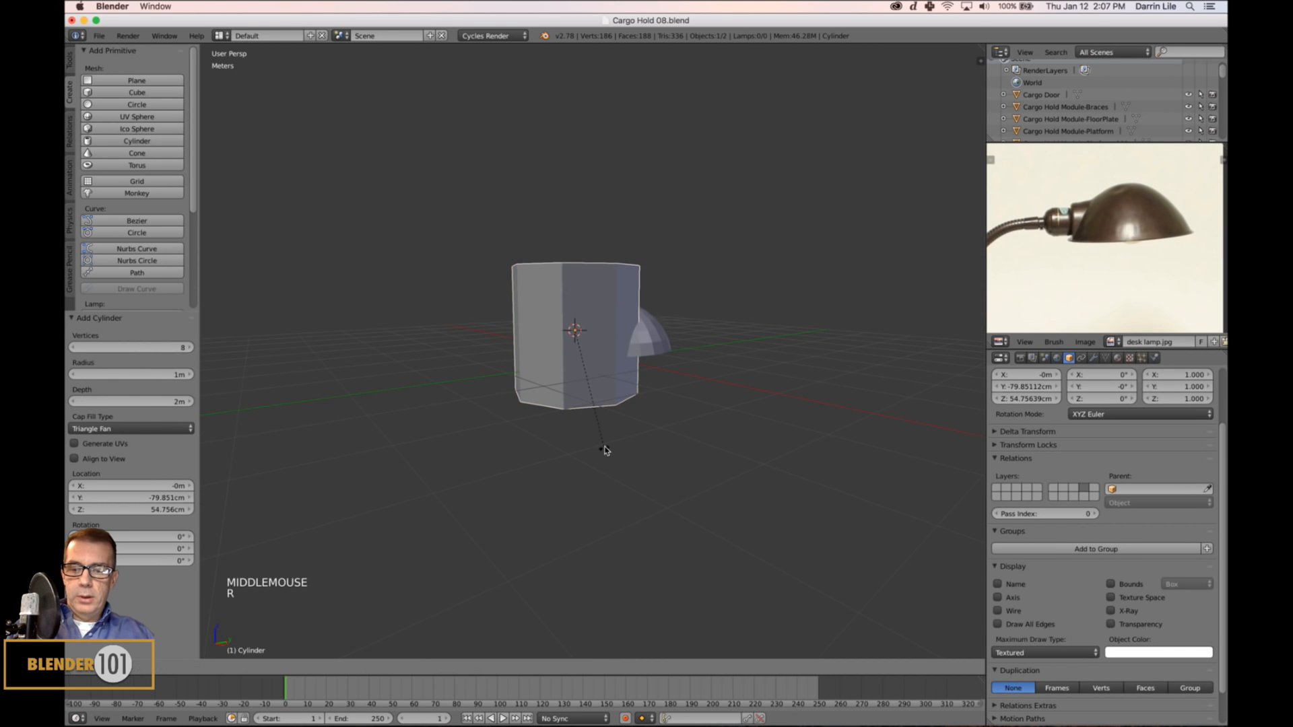
key("x")
key("9")
key("0")
key("Return")
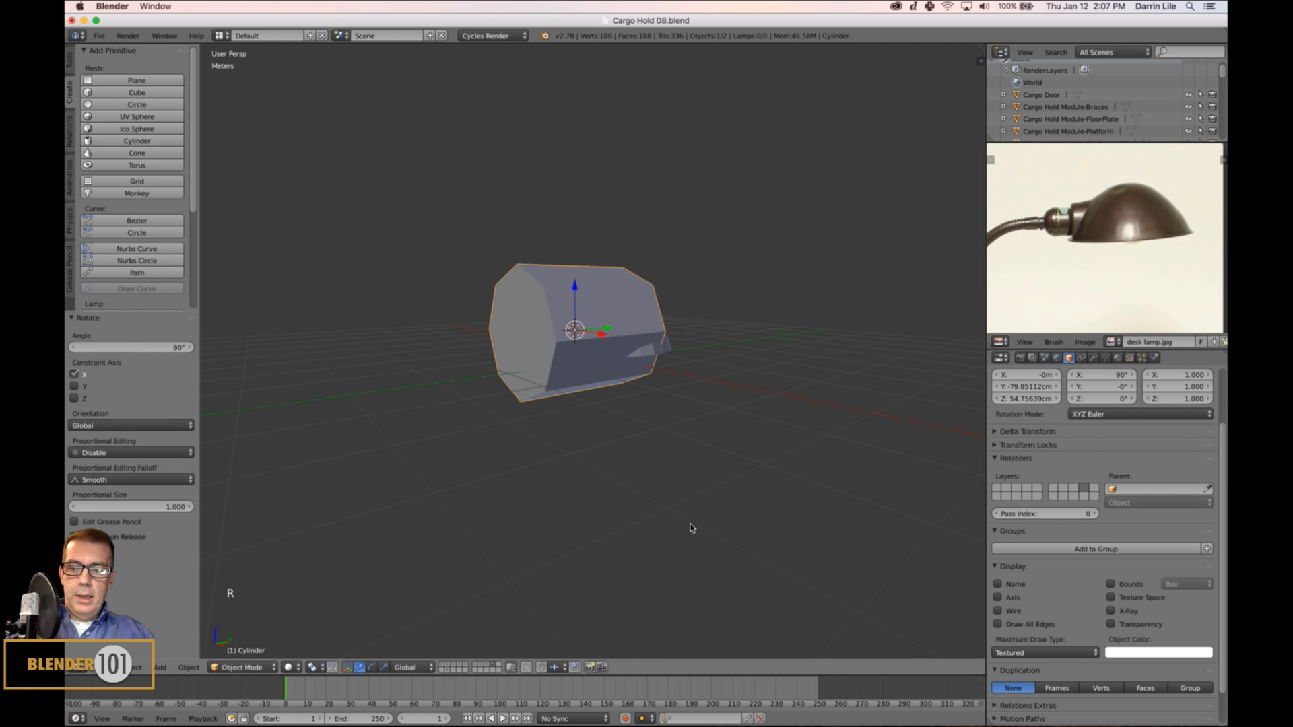
Open the cylinder in Edit Mode with face selection, as a wireframe in the right orthographic view with nothing selected.
middle_click_drag(716, 488, 708, 455)
key("Tab")
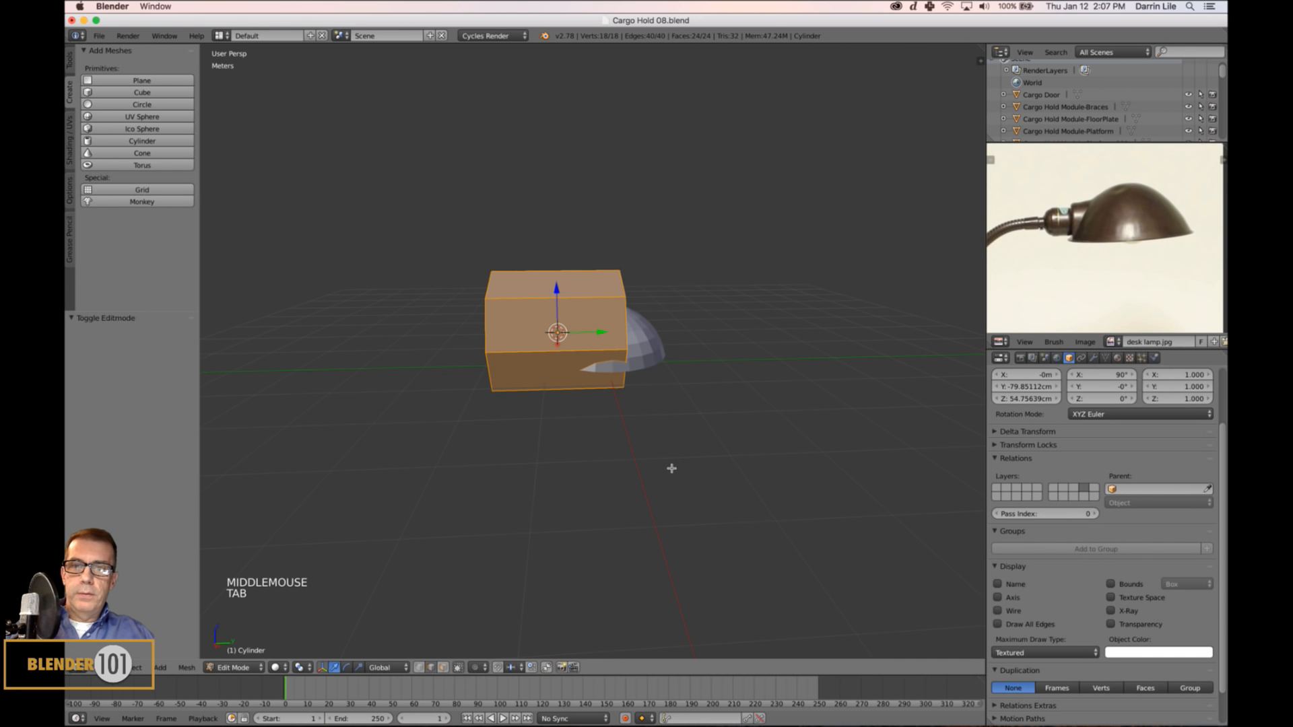
key("KP_3")
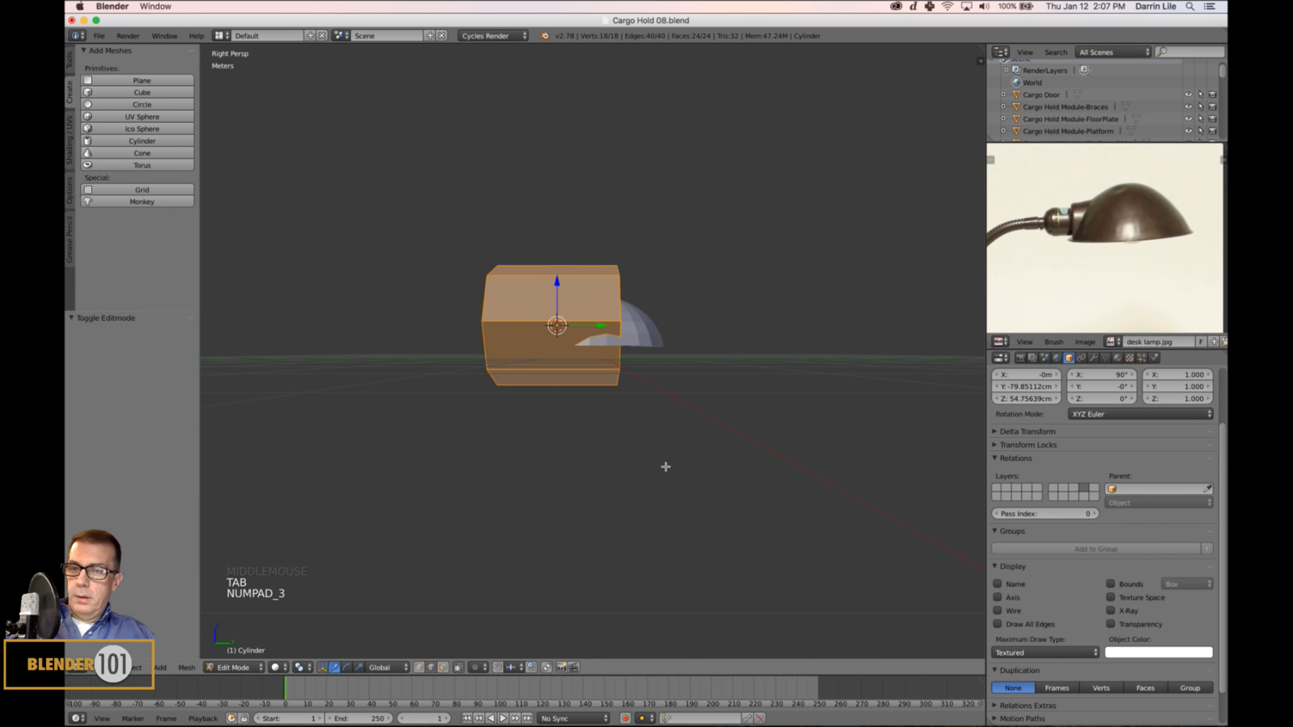
key("KP_5")
key("ctrl+Tab")
left_click(659, 470)
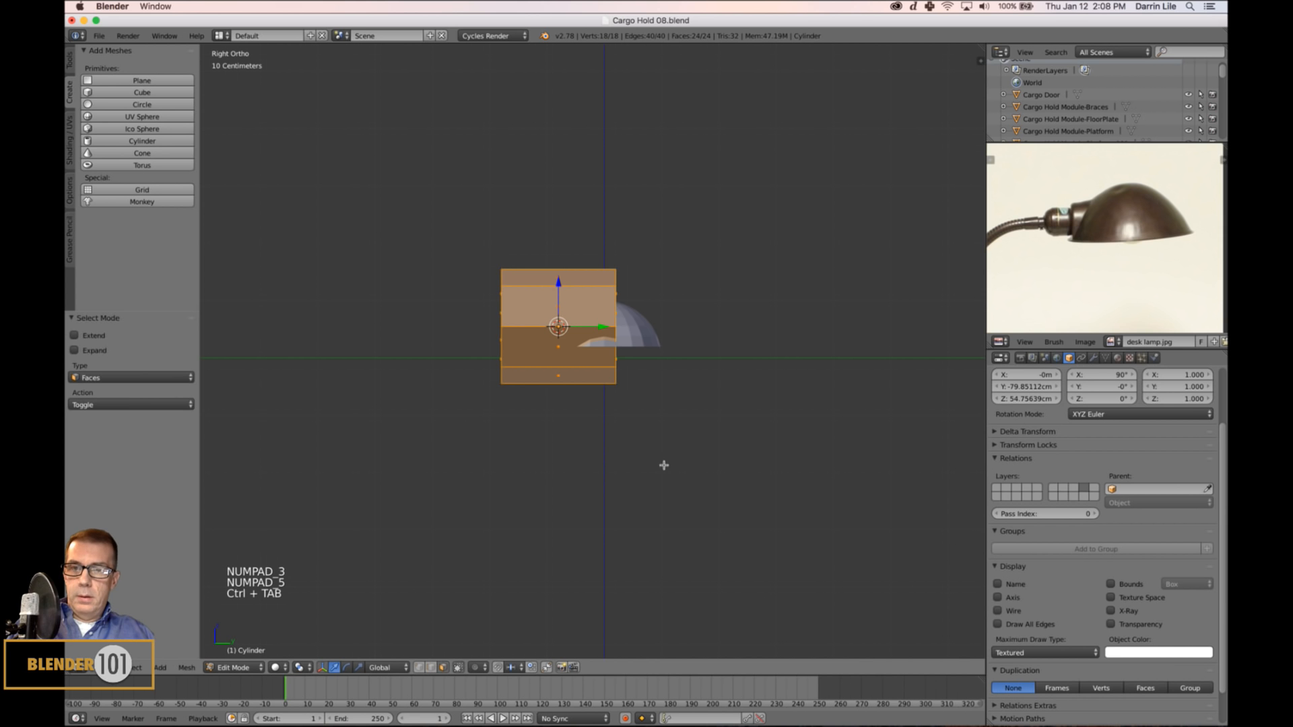
key("a")
scroll(625, 450, "up", 3)
middle_click_drag(626, 450, 665, 442, "shift")
key("z")
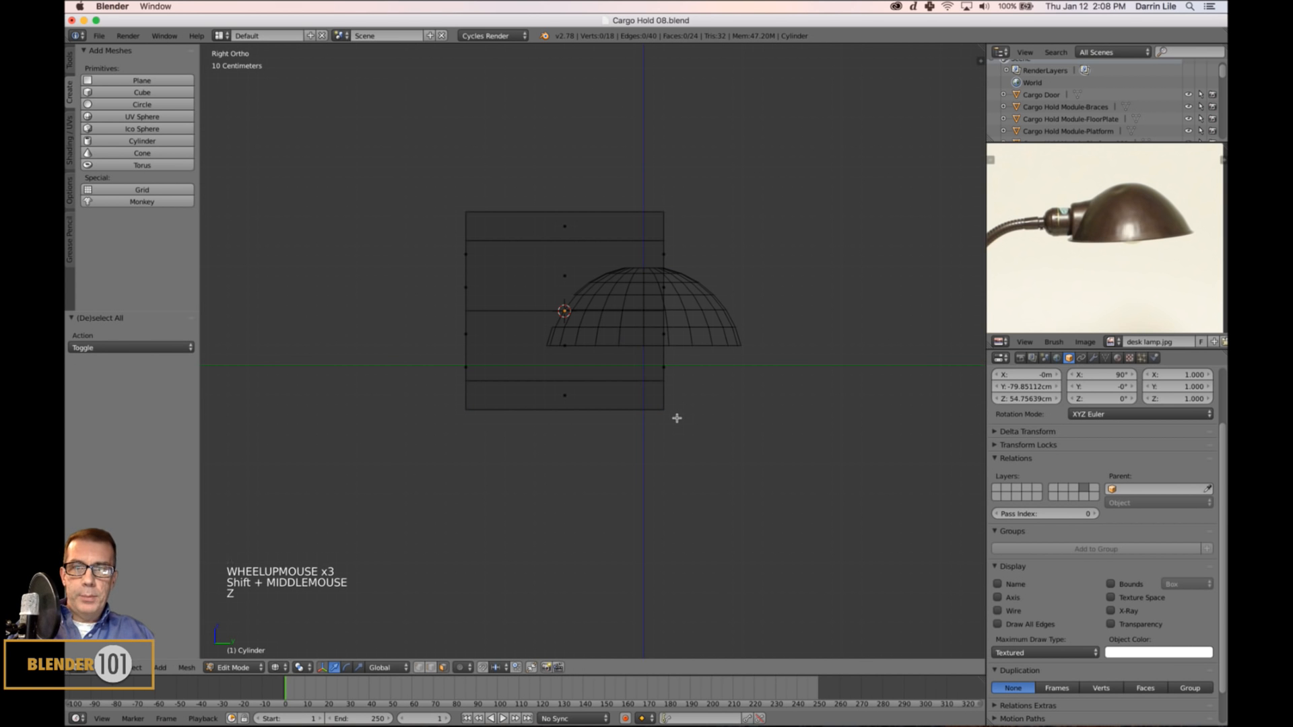
Delete all cylinder faces except the end cap farthest from the dome, and return to Object Mode with solid shading.
key("b")
left_click_drag(512, 201, 853, 530)
key("x")
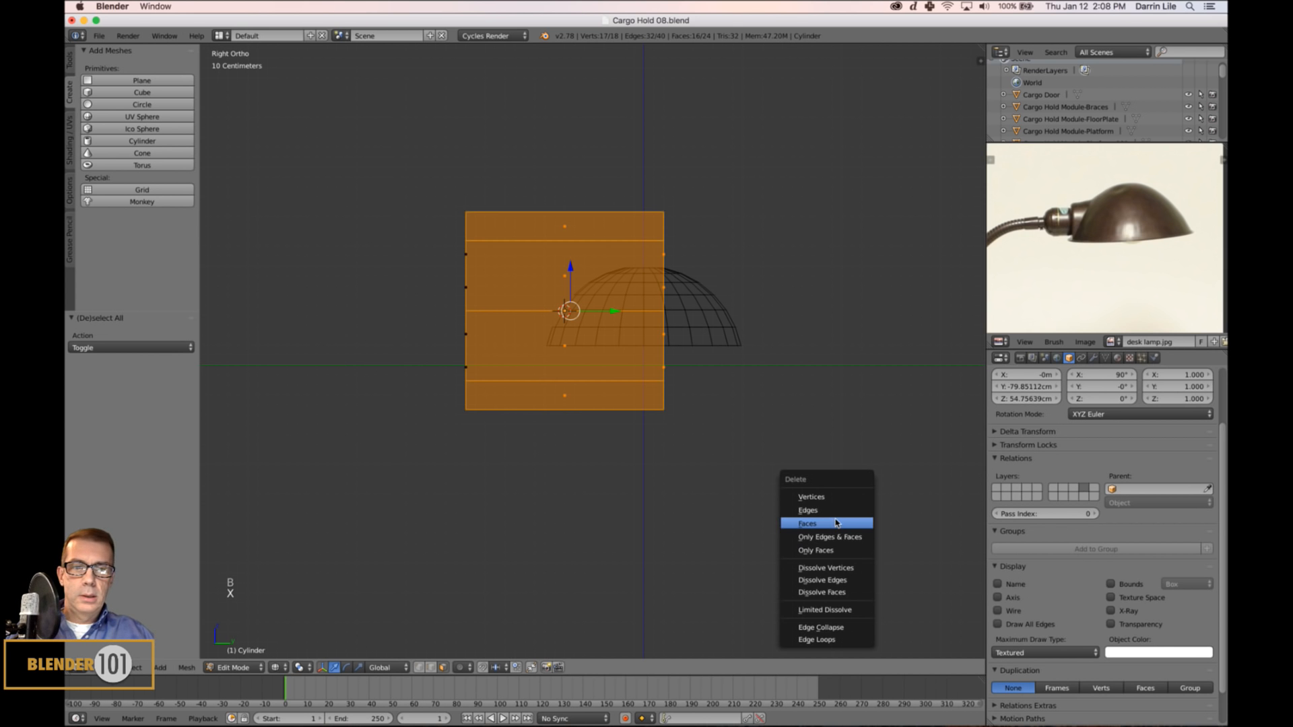
left_click(827, 527)
key("Tab")
middle_click_drag(576, 424, 551, 378)
key("z")
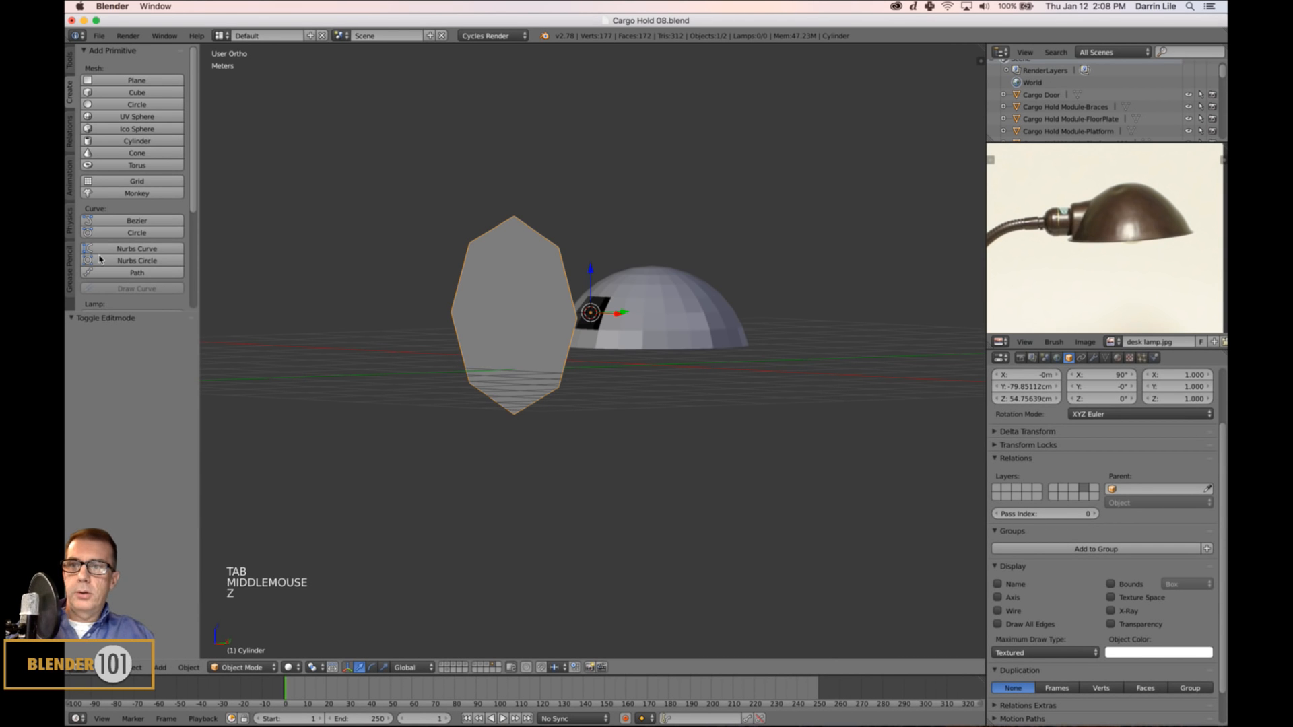
Set the remaining cap's origin to its geometry and scale the cap uniformly to about 0.272.
left_click(70, 64)
left_click(135, 198)
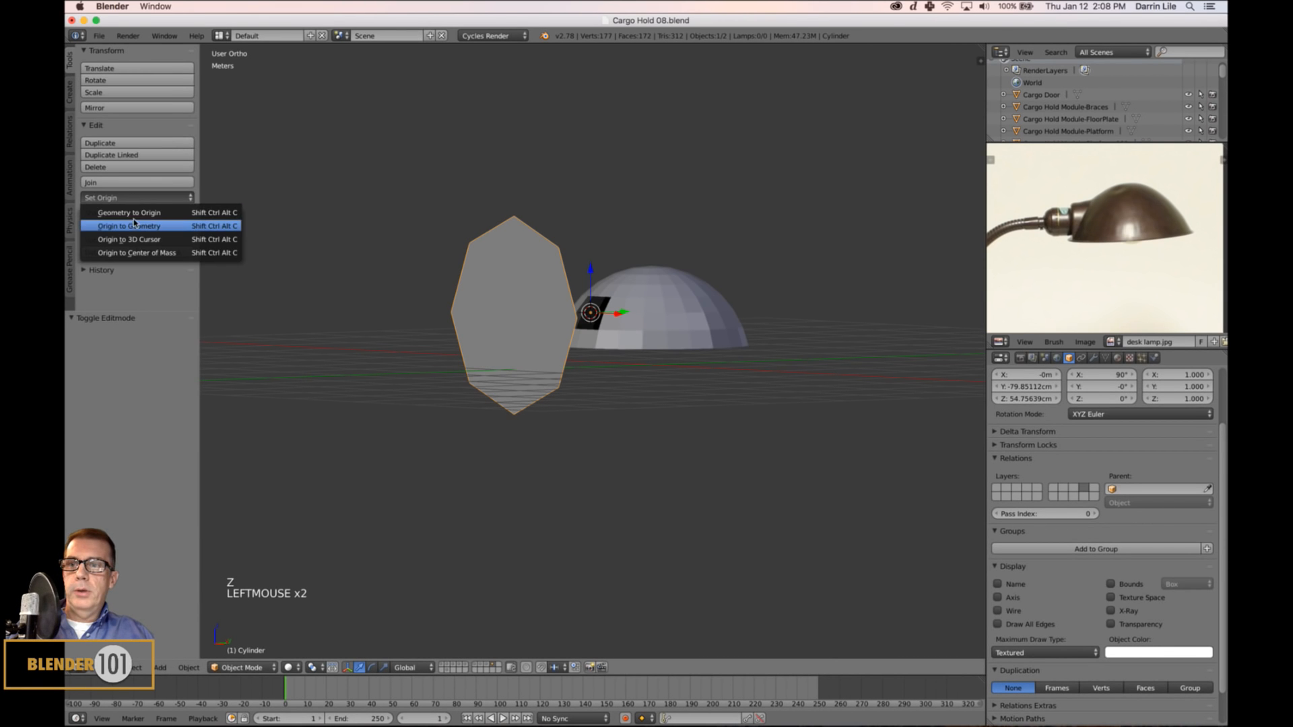
left_click(134, 227)
key("s")
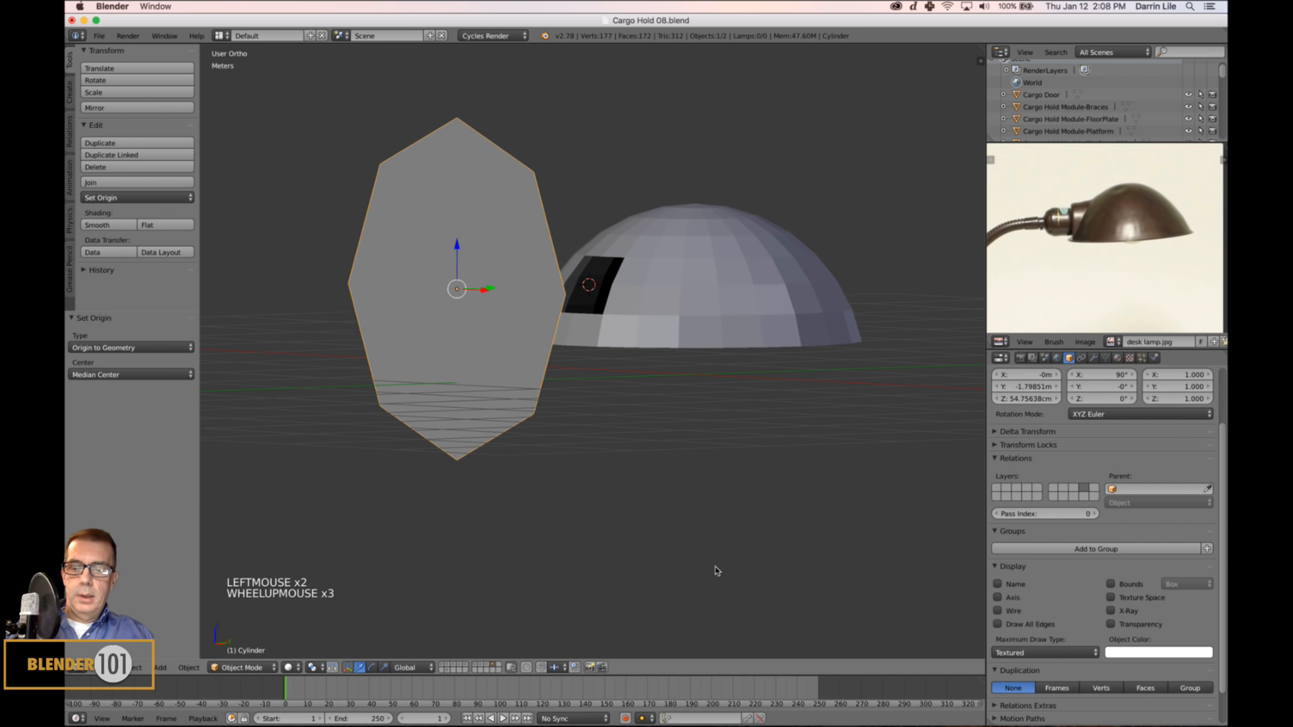
left_click(524, 379)
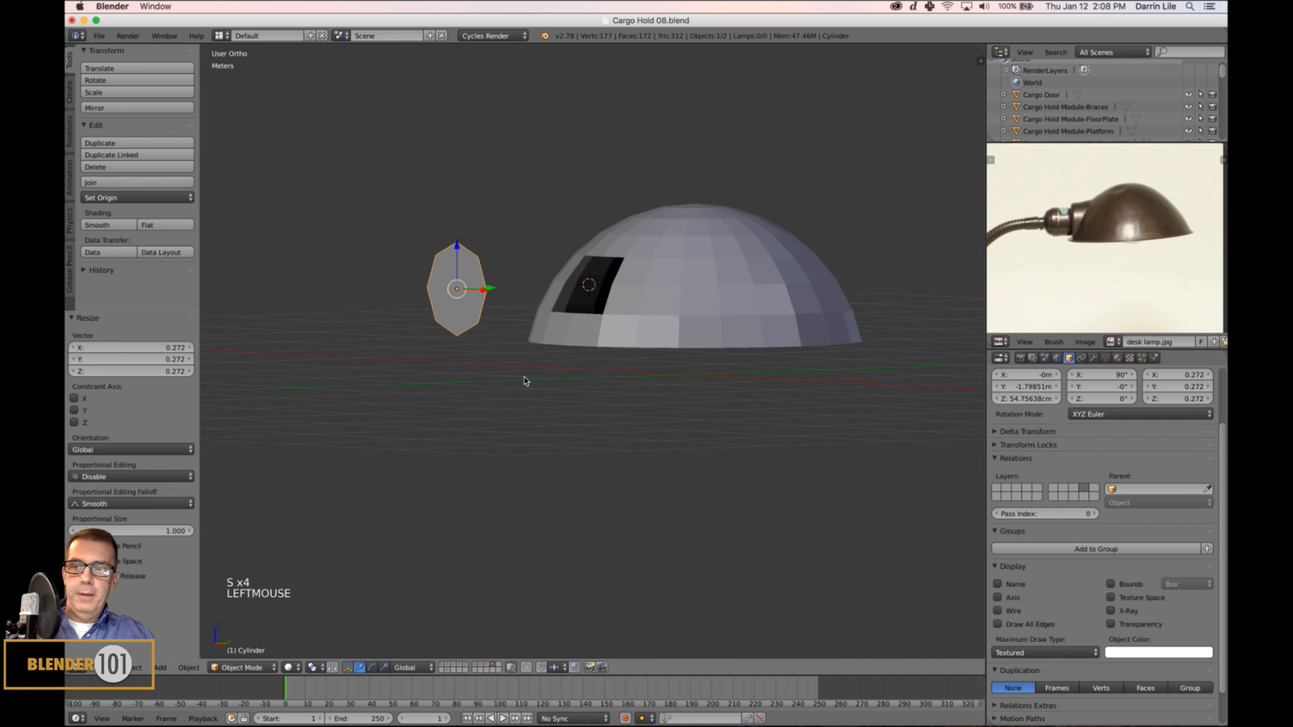
Move the cap about 99.3 cm along Y and 1.2 cm along Z onto the edge of the dome's opening.
key("KP_3")
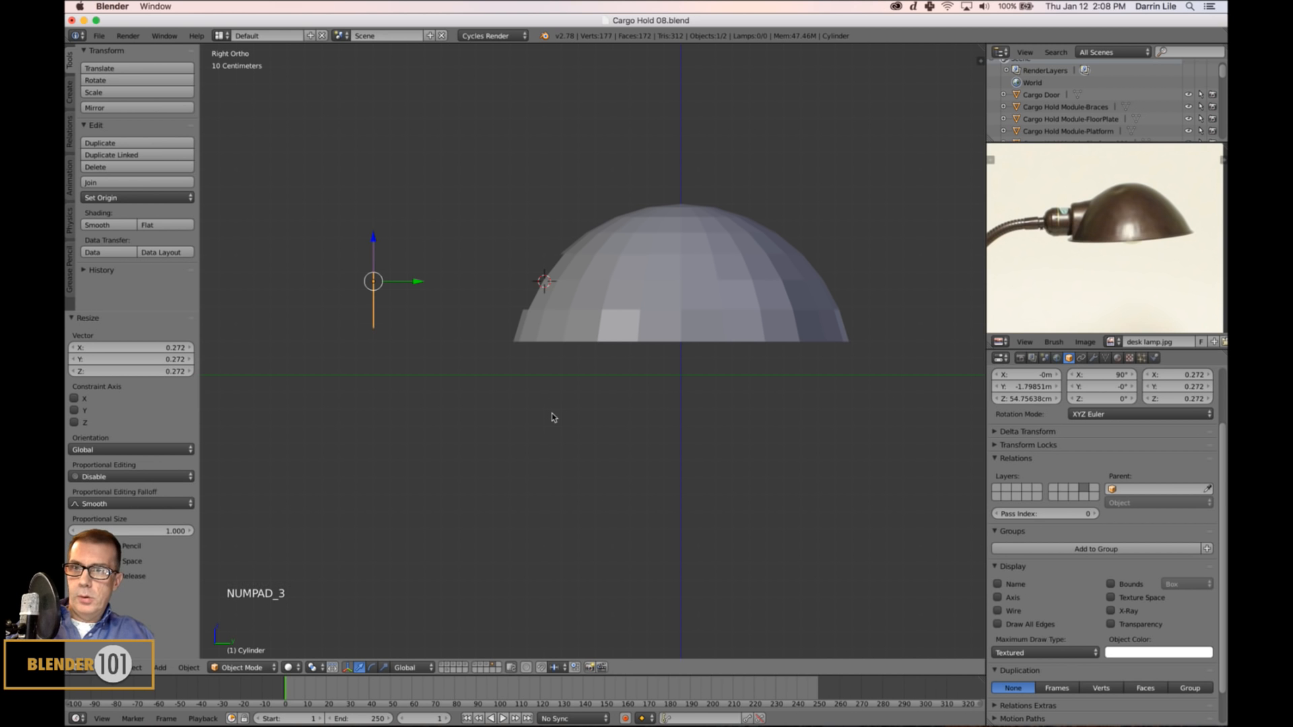
key("z")
scroll(559, 404, "up", 2)
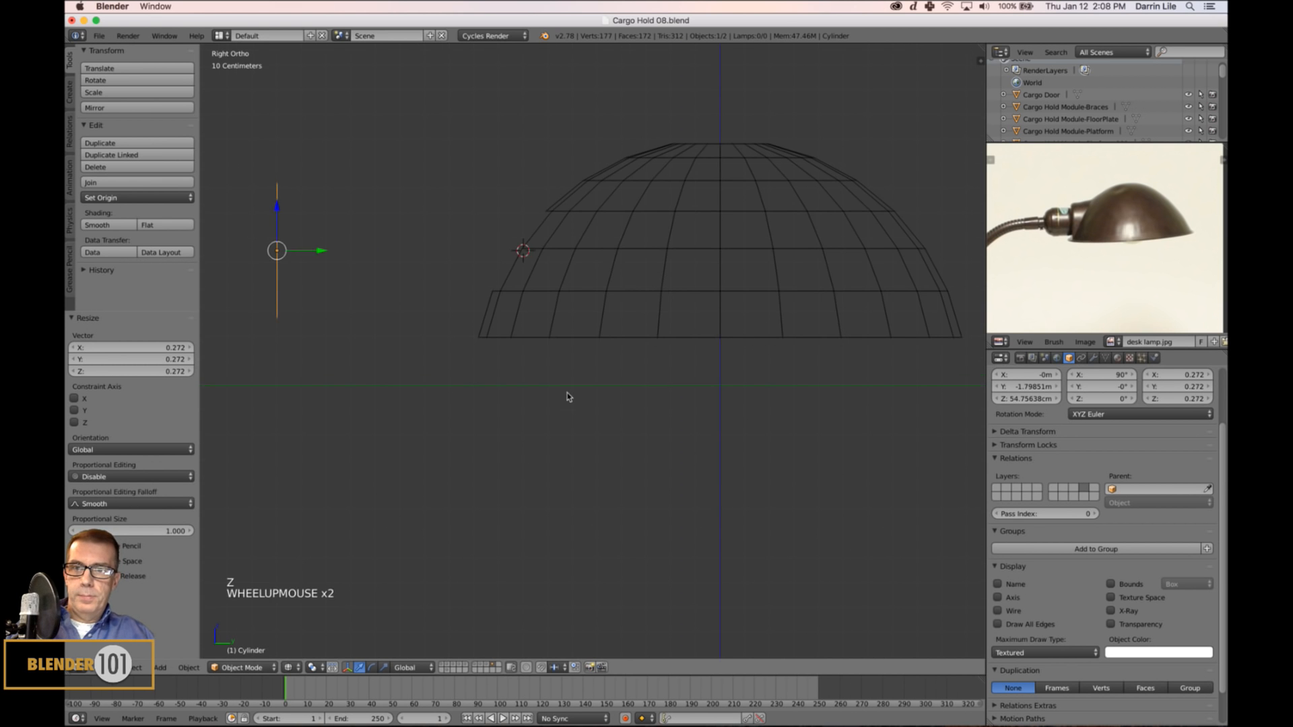
middle_click_drag(569, 395, 641, 443, "shift")
key("g")
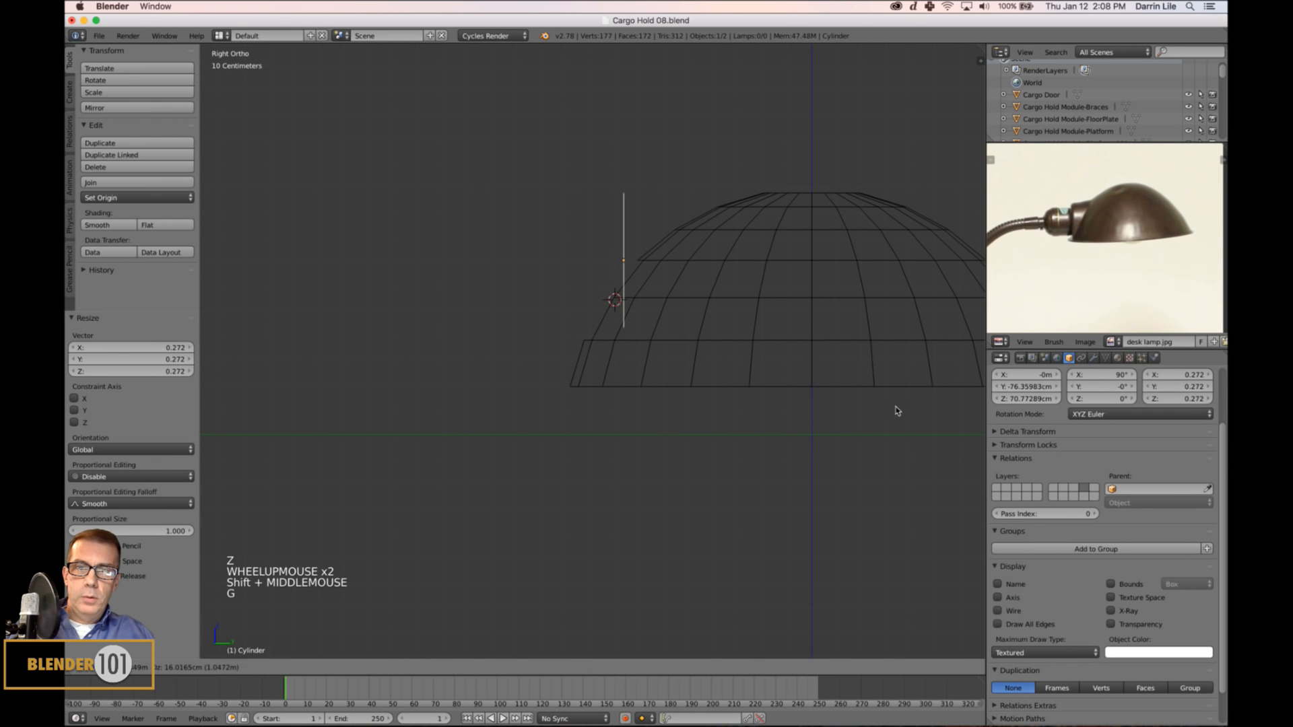
left_click(887, 444)
Tilt the cap about 32.5° to match the dome's slope and scale it uniformly by about 0.66.
key("r")
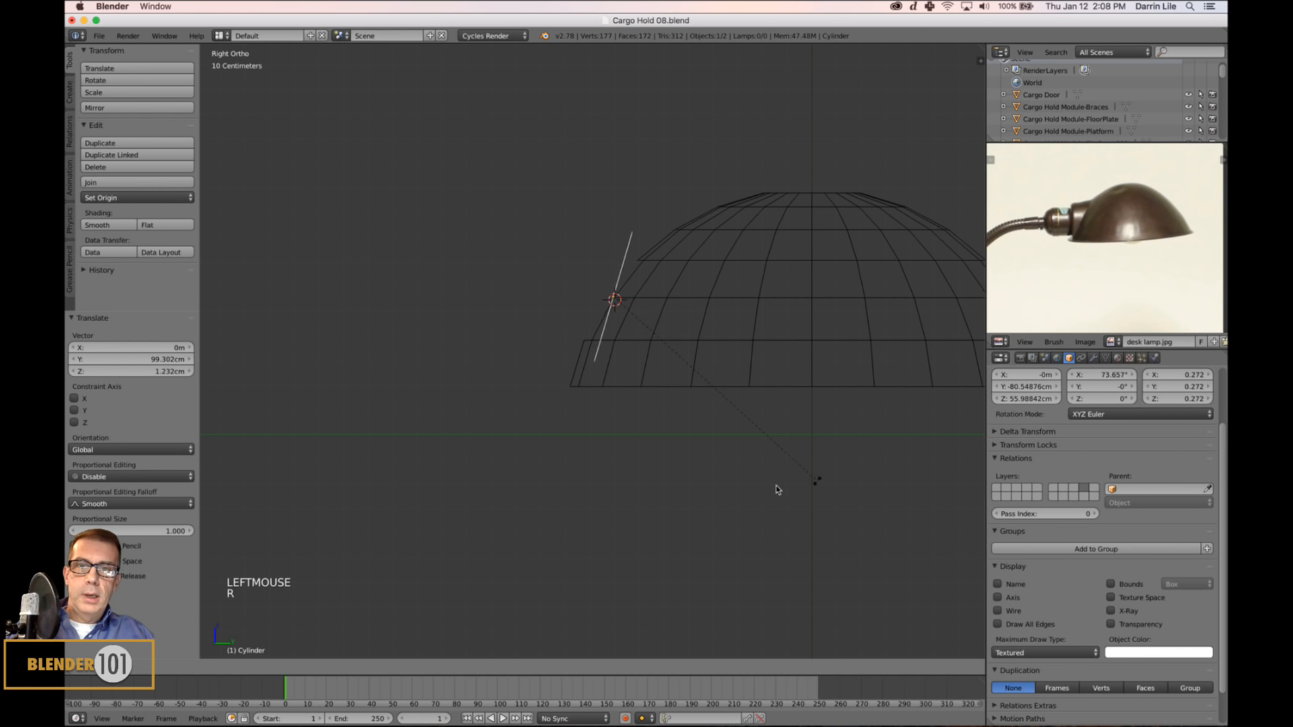
left_click(733, 490)
key("s")
key("s")
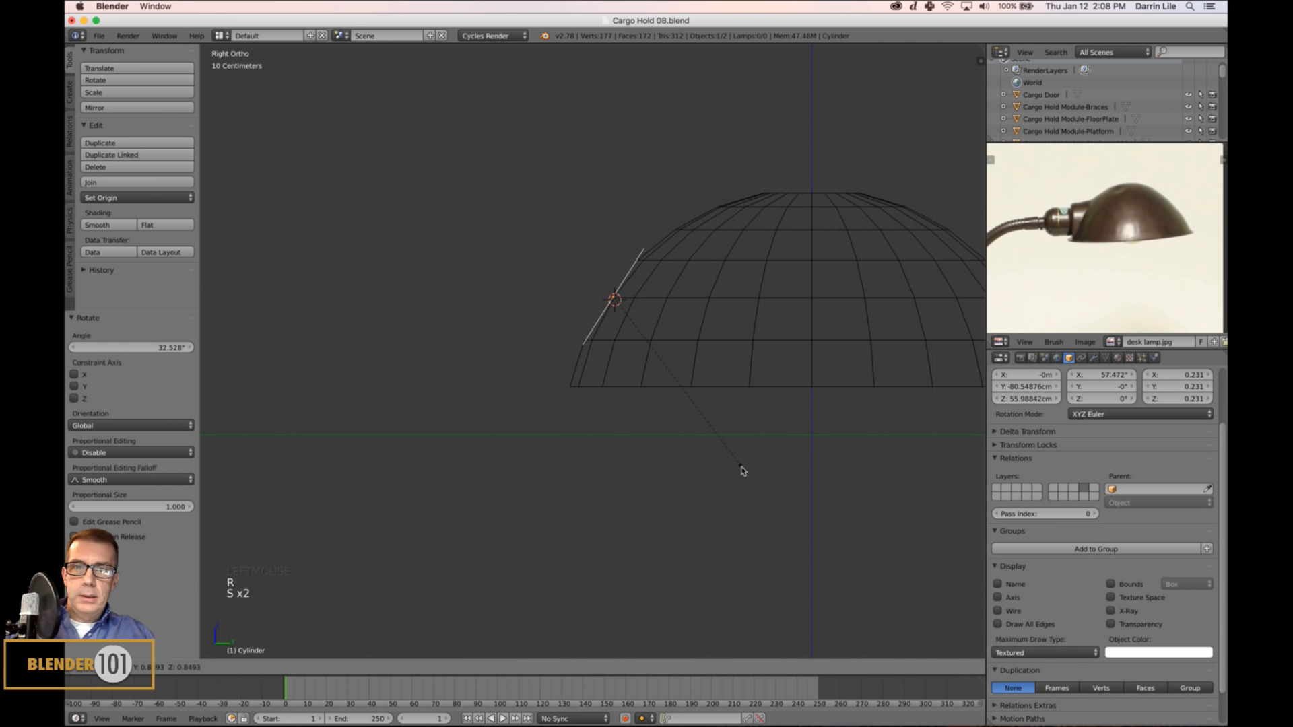
left_click(701, 437)
Fine-tune the cap's position inside the dome's opening to about Y -81.1 cm and Z 54.5 cm.
scroll(701, 437, "up", 3)
mouse_move(716, 393)
middle_mouse_down("shift")
mouse_move(730, 413)
mouse_move(731, 389)
middle_mouse_up("shift")
key("g")
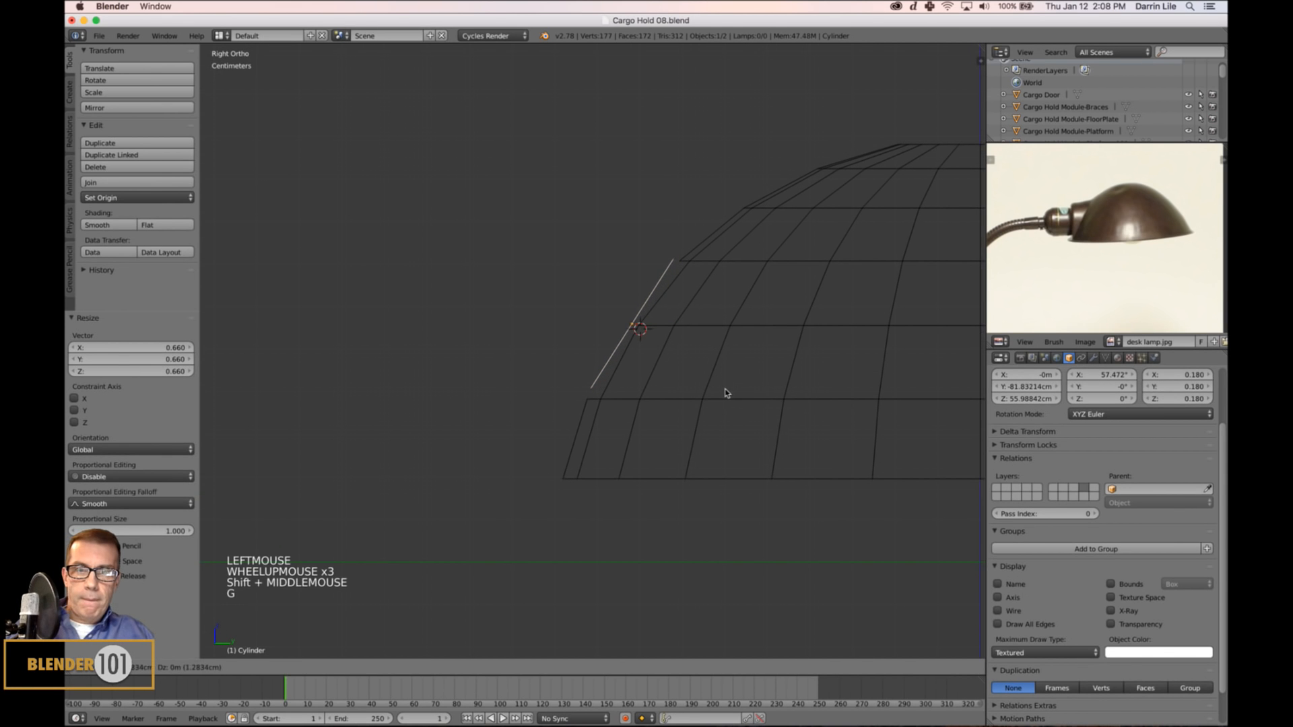
left_click(724, 396)
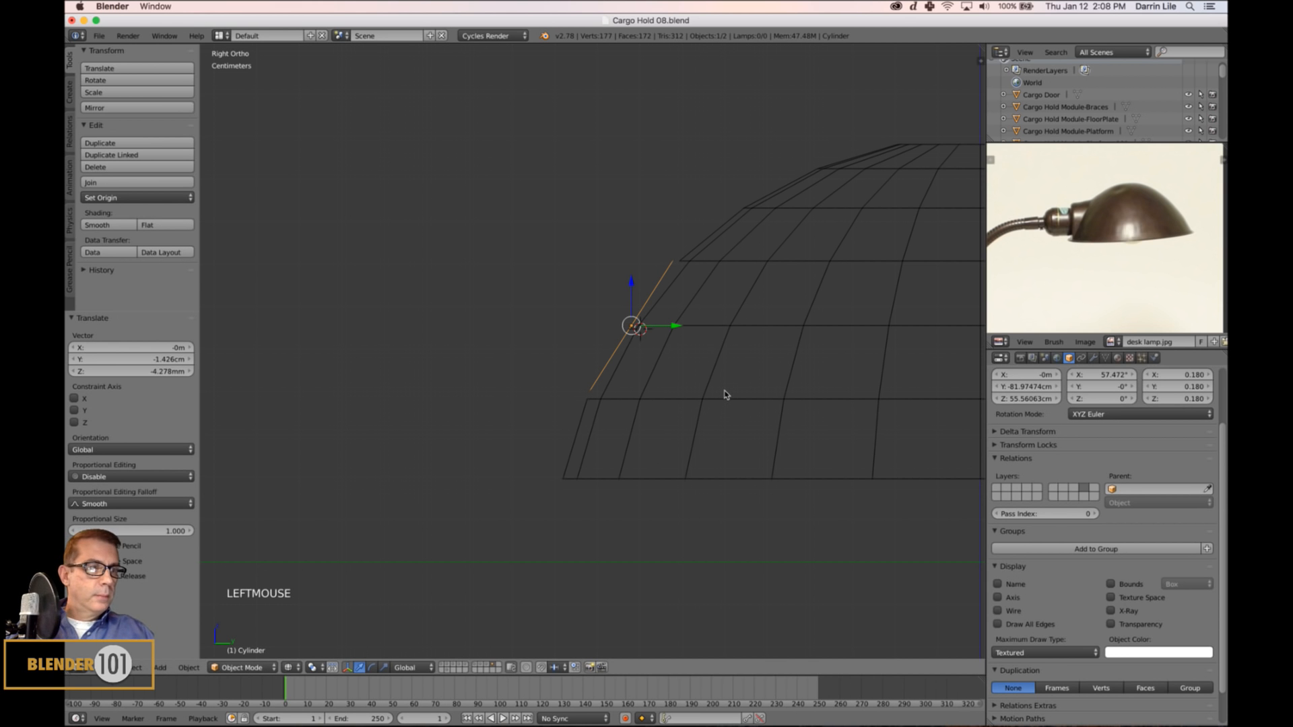
mouse_move(687, 394)
middle_mouse_down()
mouse_move(638, 373)
mouse_move(677, 374)
middle_mouse_up()
key("z")
left_click_drag(671, 361, 673, 367)
middle_click_drag(681, 384, 732, 337)
left_click_drag(732, 294, 732, 295)
middle_click_drag(732, 295, 708, 359, "shift")
scroll(724, 303, "up", 2)
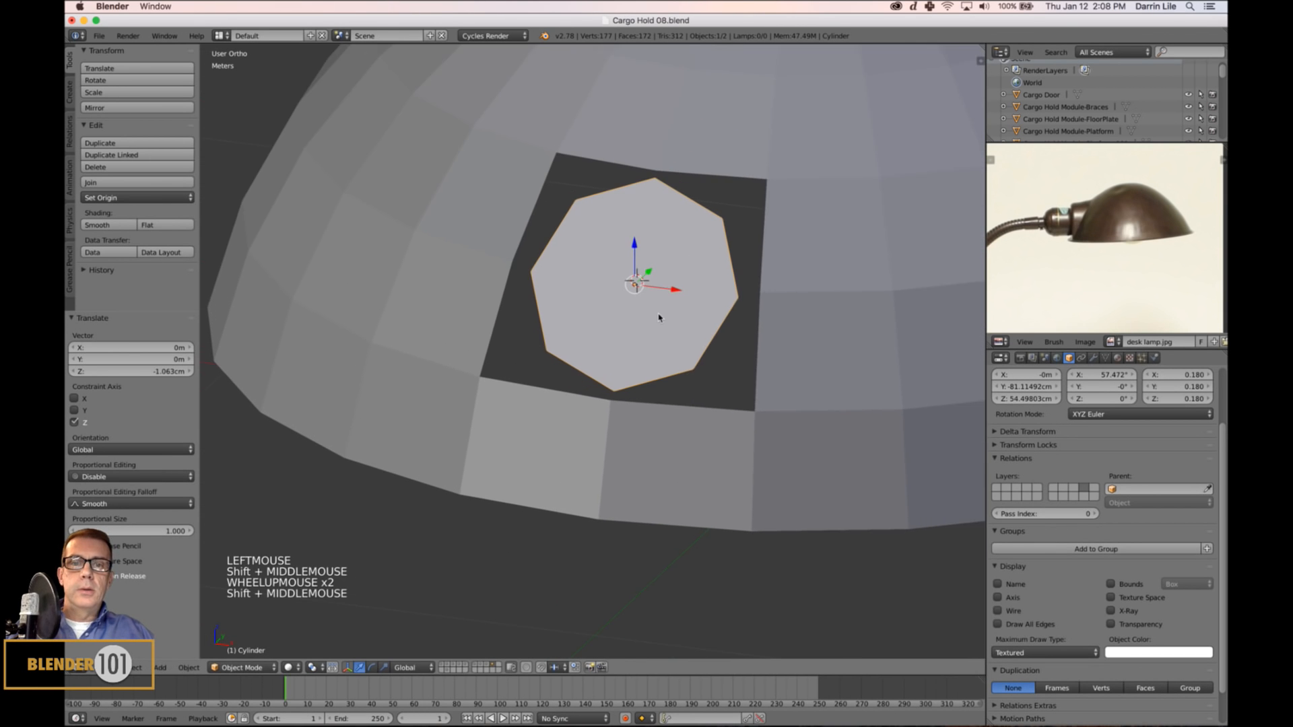
Join the octagonal cap and the dome into one object, with the dome as the active object.
scroll(708, 359, "down", 3)
right_click(772, 351, "shift")
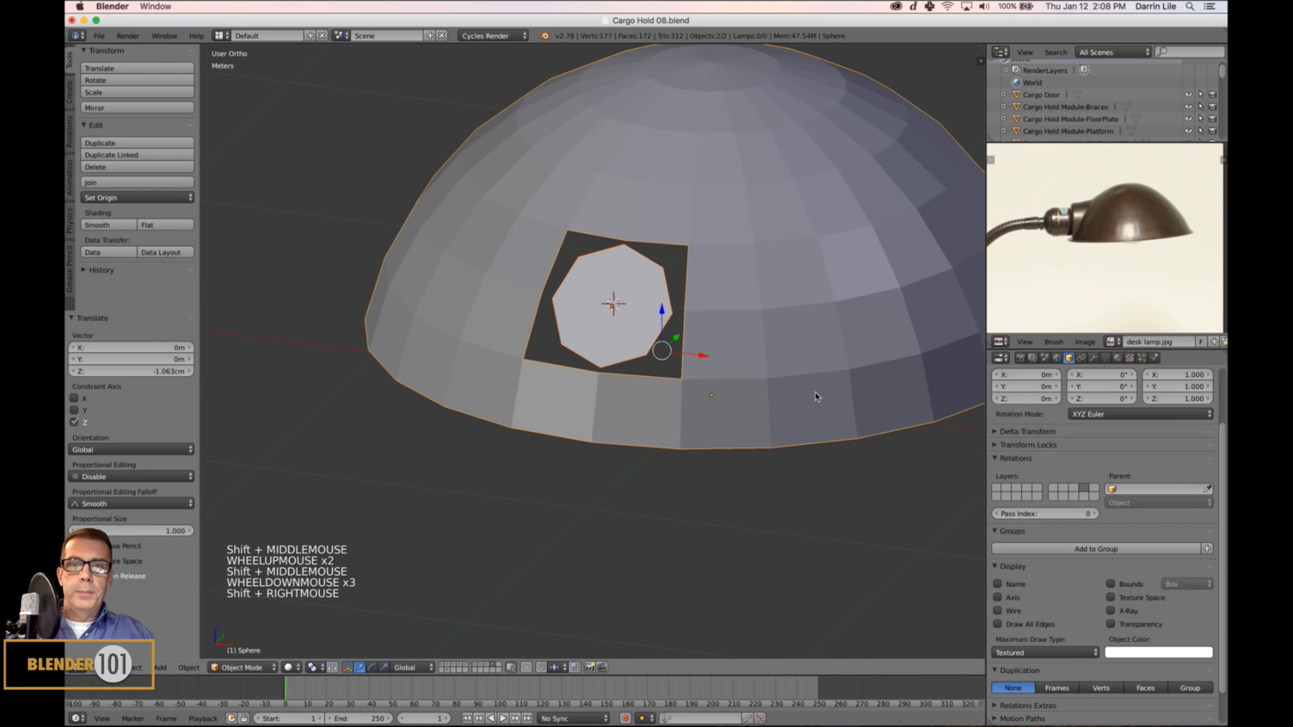
middle_click_drag(815, 396, 803, 390)
key("ctrl+j")
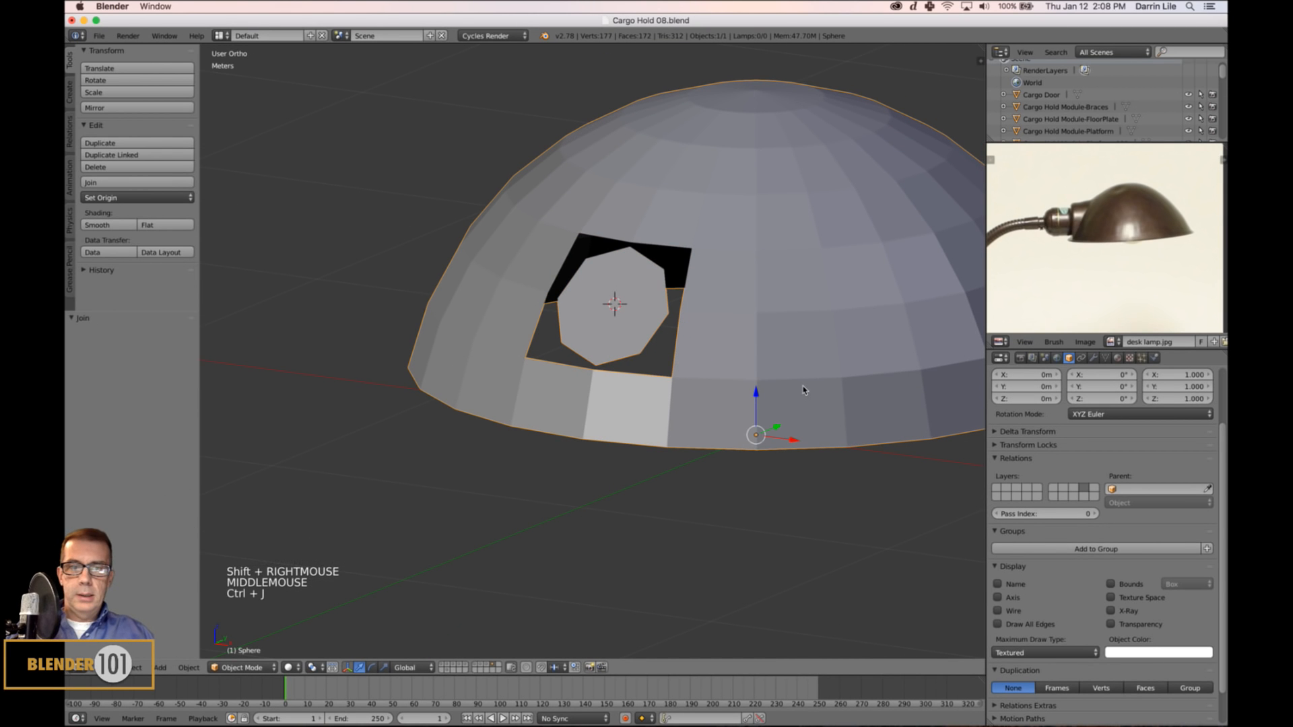
Bridge the octagon's outer edge loop with the edge loop around the dome's opening in Edit Mode, then deselect everything.
middle_click_drag(748, 404, 649, 375, "shift")
key("Tab")
scroll(713, 322, "up", 2)
key("ctrl+Tab")
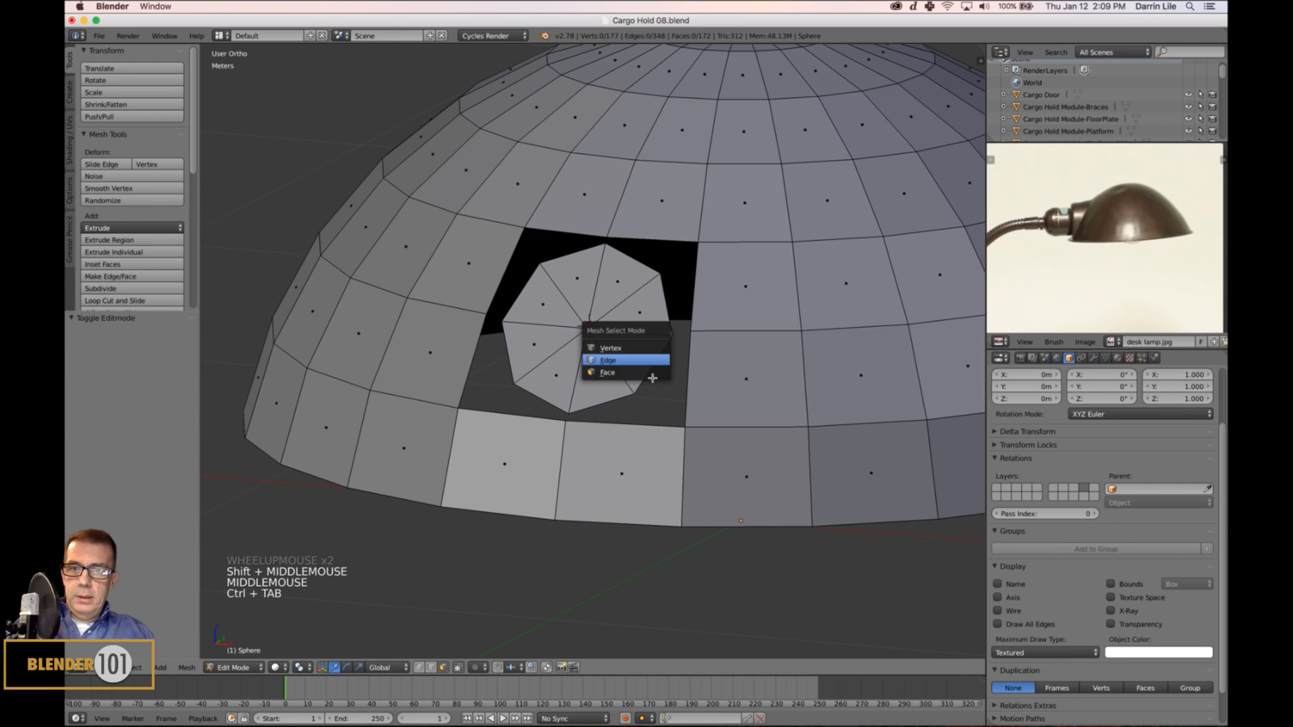
left_click(645, 370)
right_click(647, 369, "alt")
right_click(693, 386, "alt+shift")
middle_click_drag(701, 399, 718, 453)
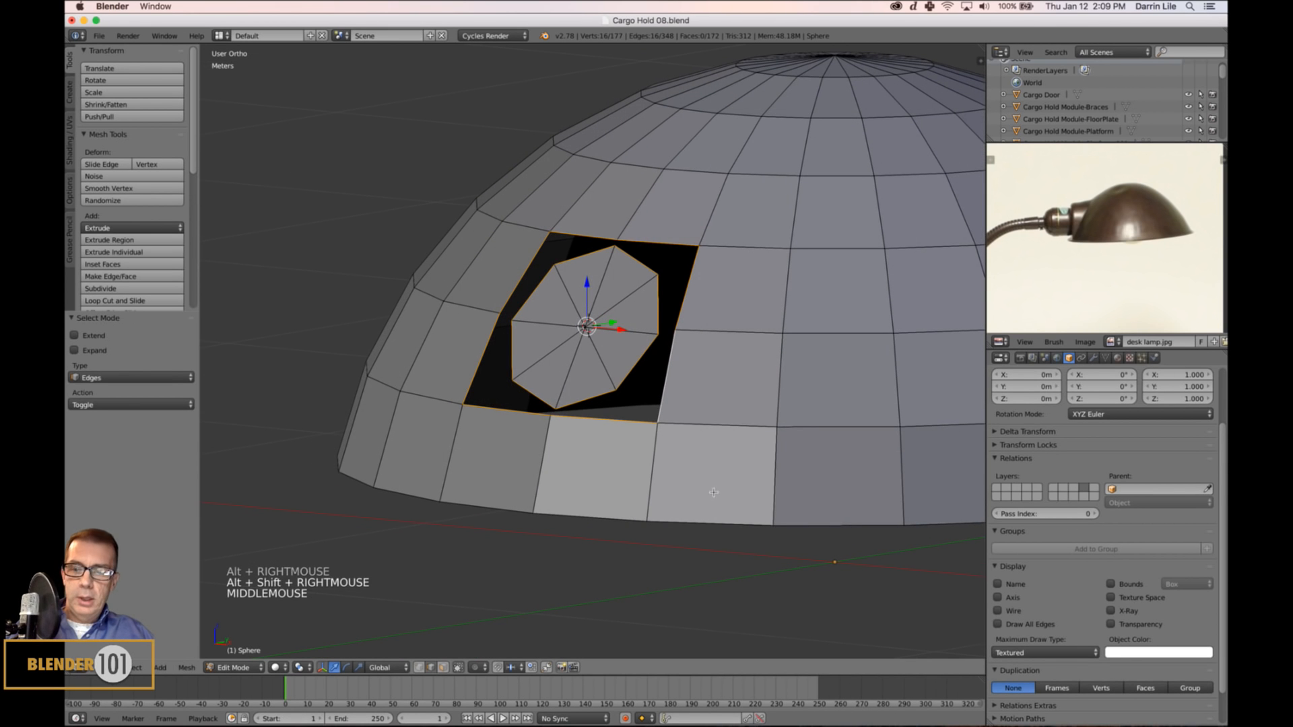
key("ctrl+e")
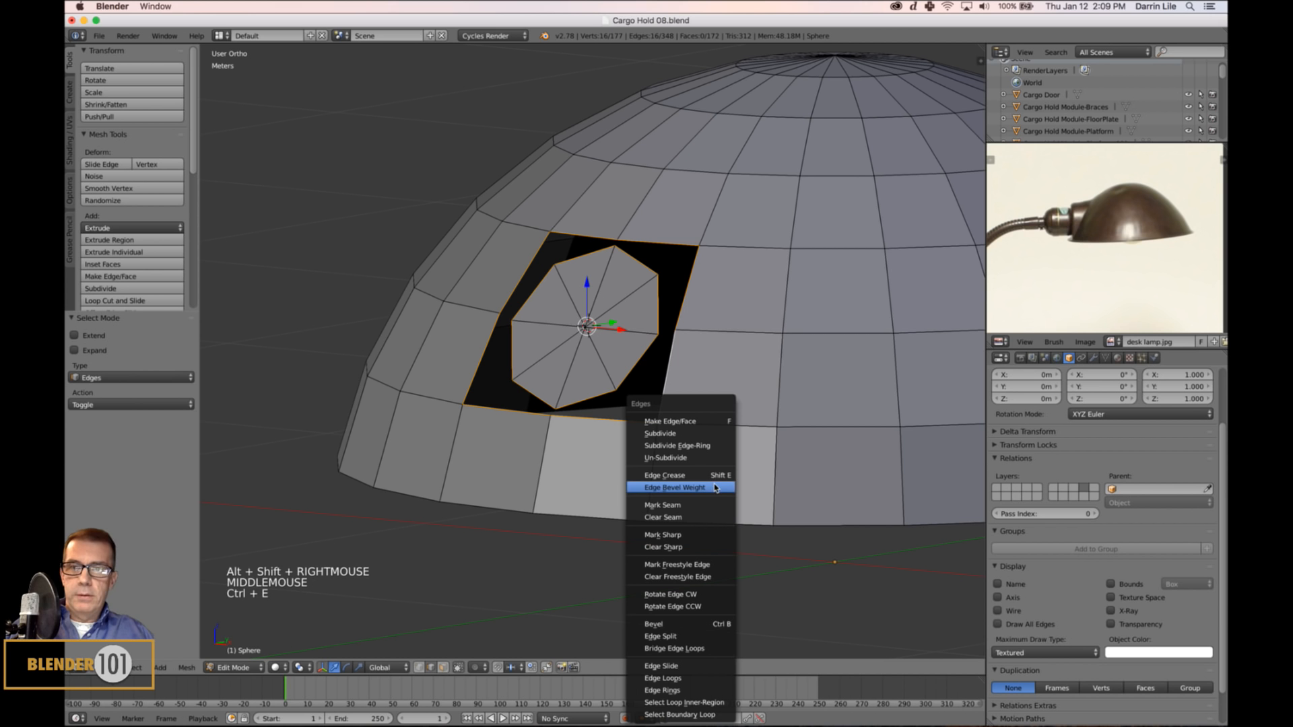
left_click(701, 649)
key("a")
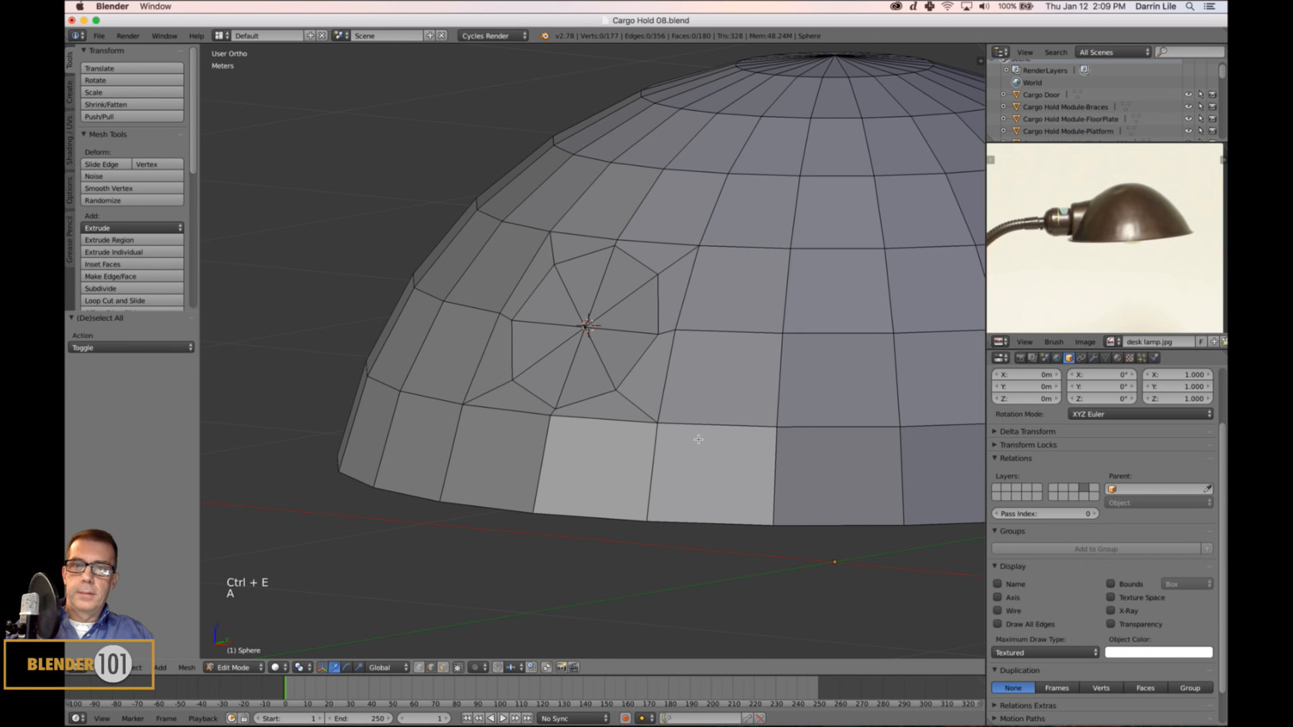
Delete the lowest ring of faces around the dome's rim and return to Object Mode.
scroll(693, 437, "down", 3)
middle_click_drag(692, 431, 598, 357)
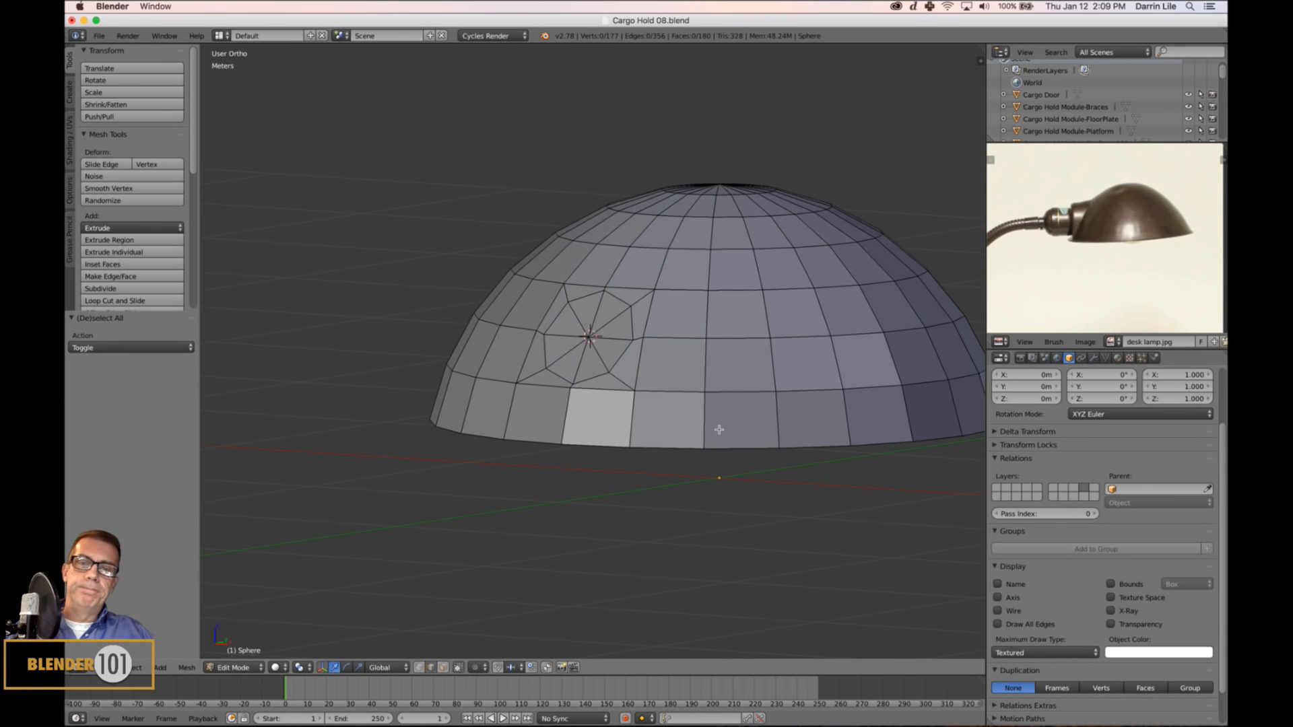
middle_click_drag(720, 401, 707, 404)
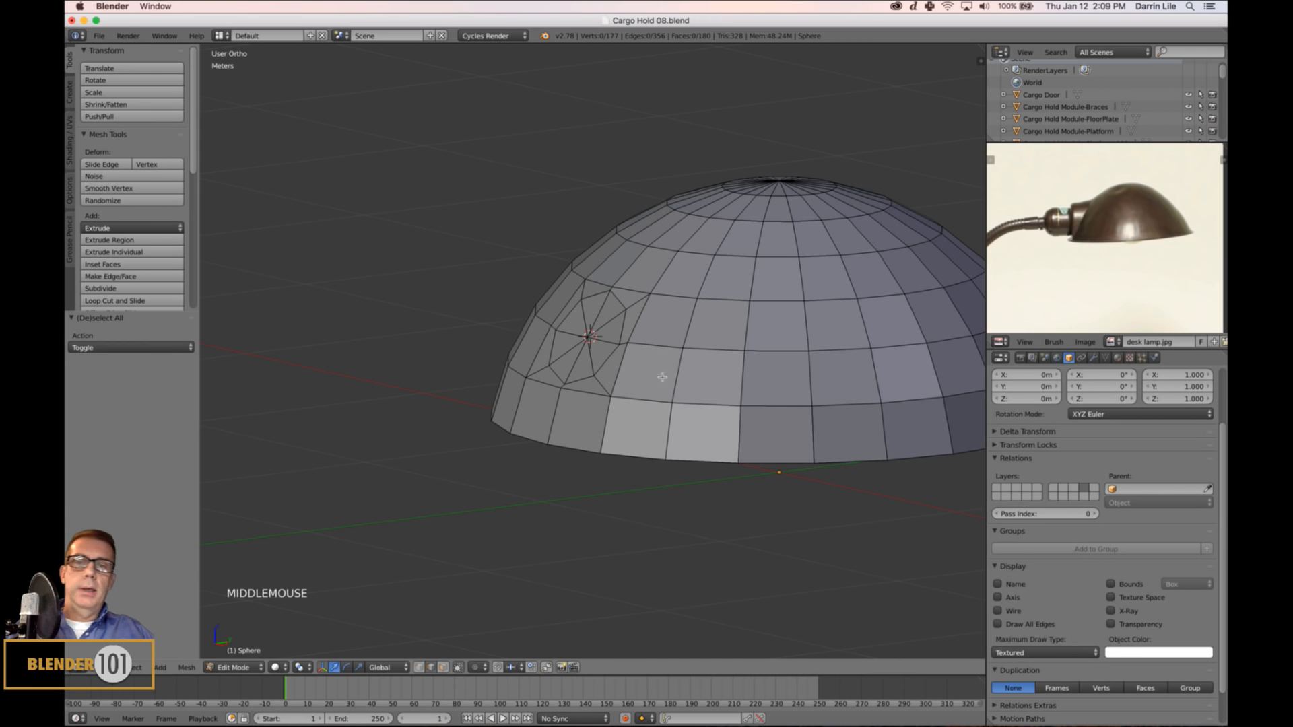
middle_click_drag(693, 381, 690, 396)
key("ctrl+Tab")
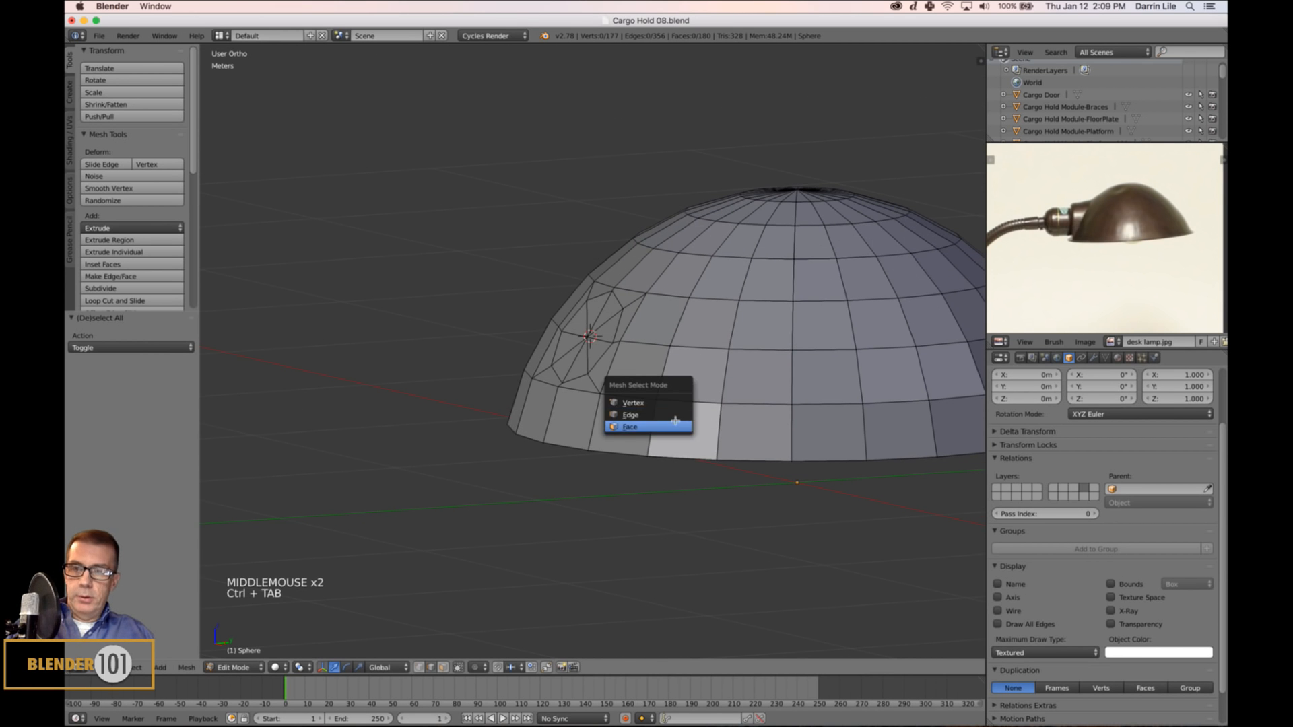
left_click(651, 429)
right_click(656, 429, "alt")
key("x")
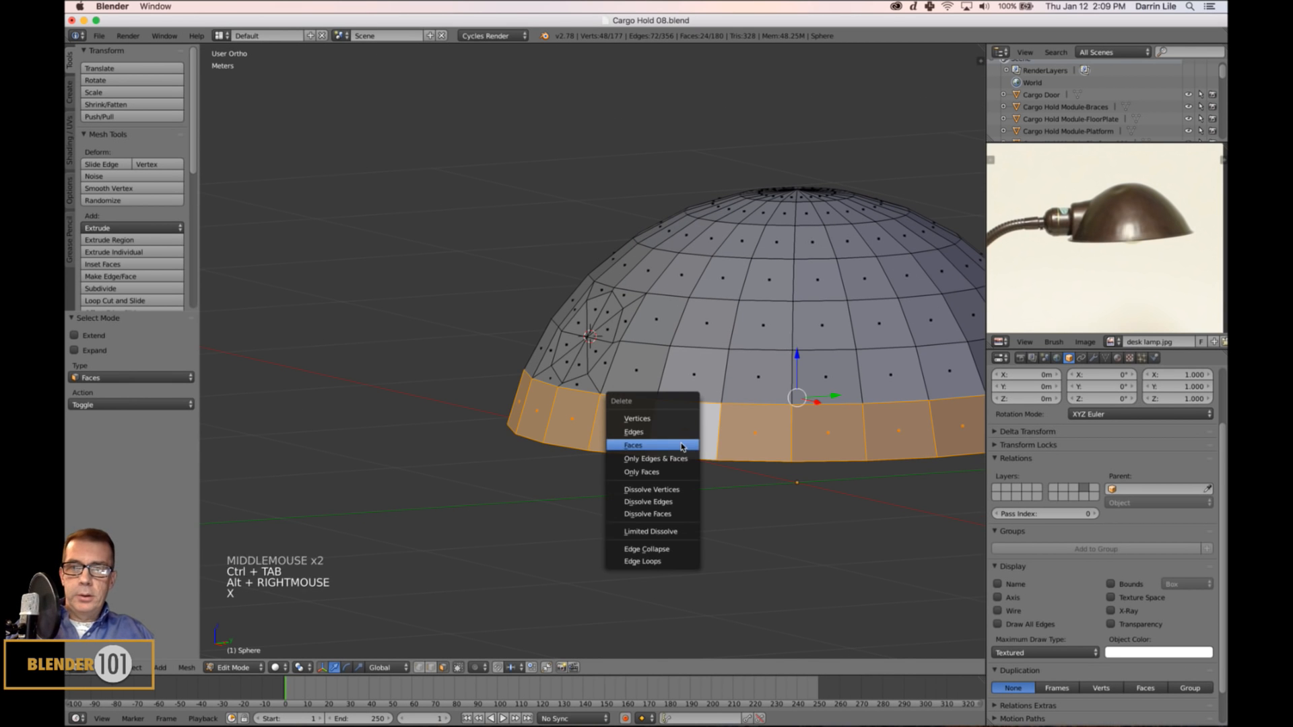
left_click(680, 450)
key("Tab")
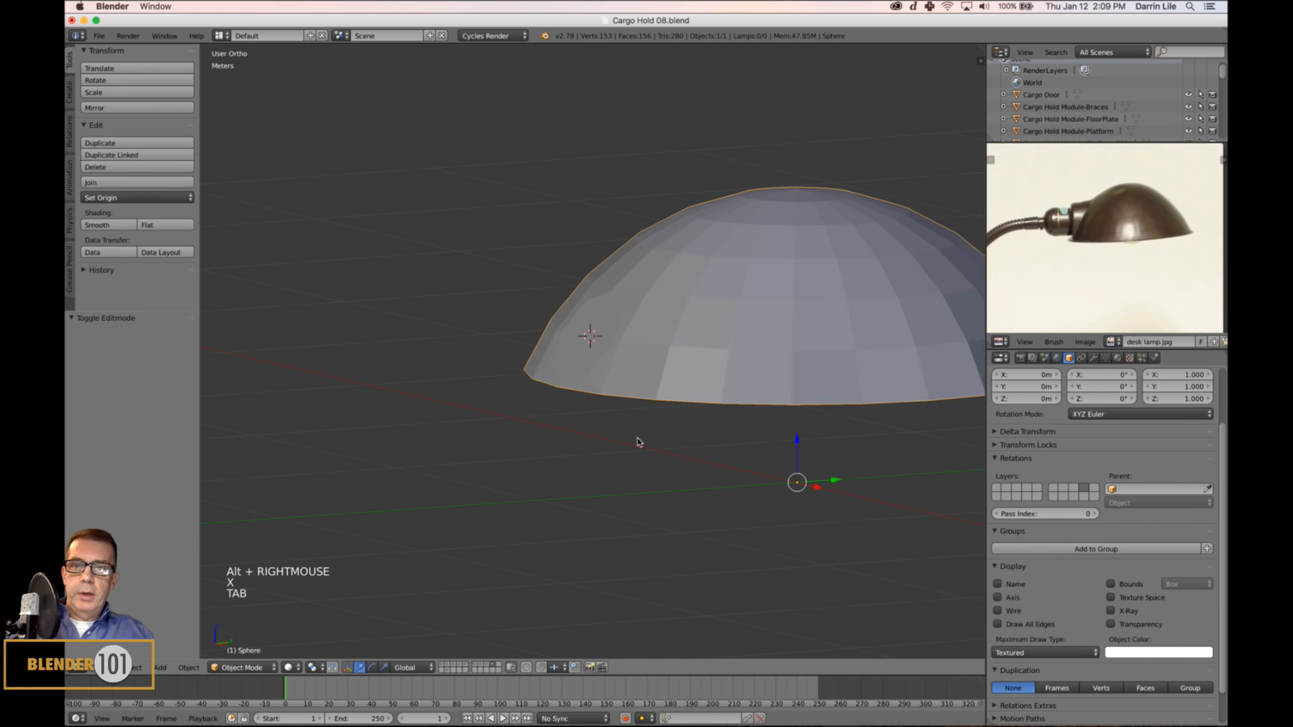
Extrude the octagon's eight faces about 26.6 cm outward from the dome along the negative Y axis.
scroll(634, 431, "up", 1)
key("Tab")
middle_click_drag(643, 432, 671, 433)
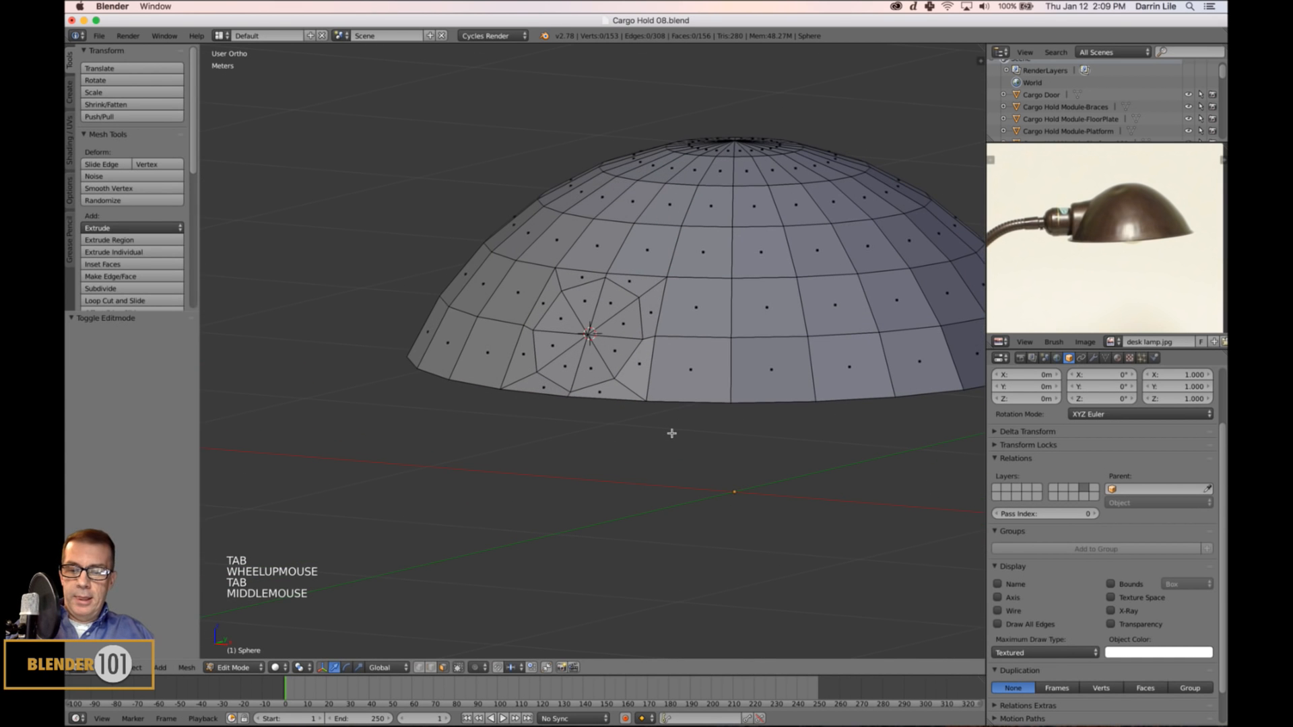
key("c")
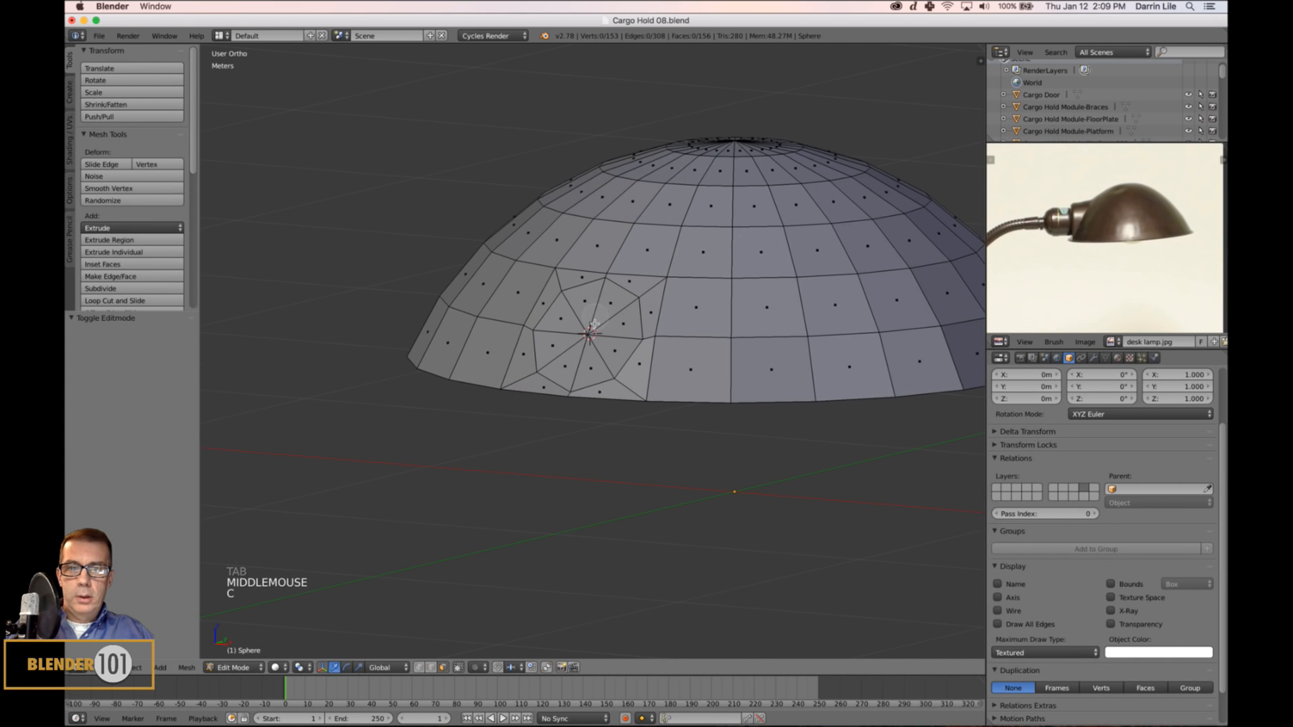
left_click(589, 332)
right_click(797, 534)
middle_click_drag(796, 534, 689, 480)
key("KP_3")
scroll(745, 523, "down", 3)
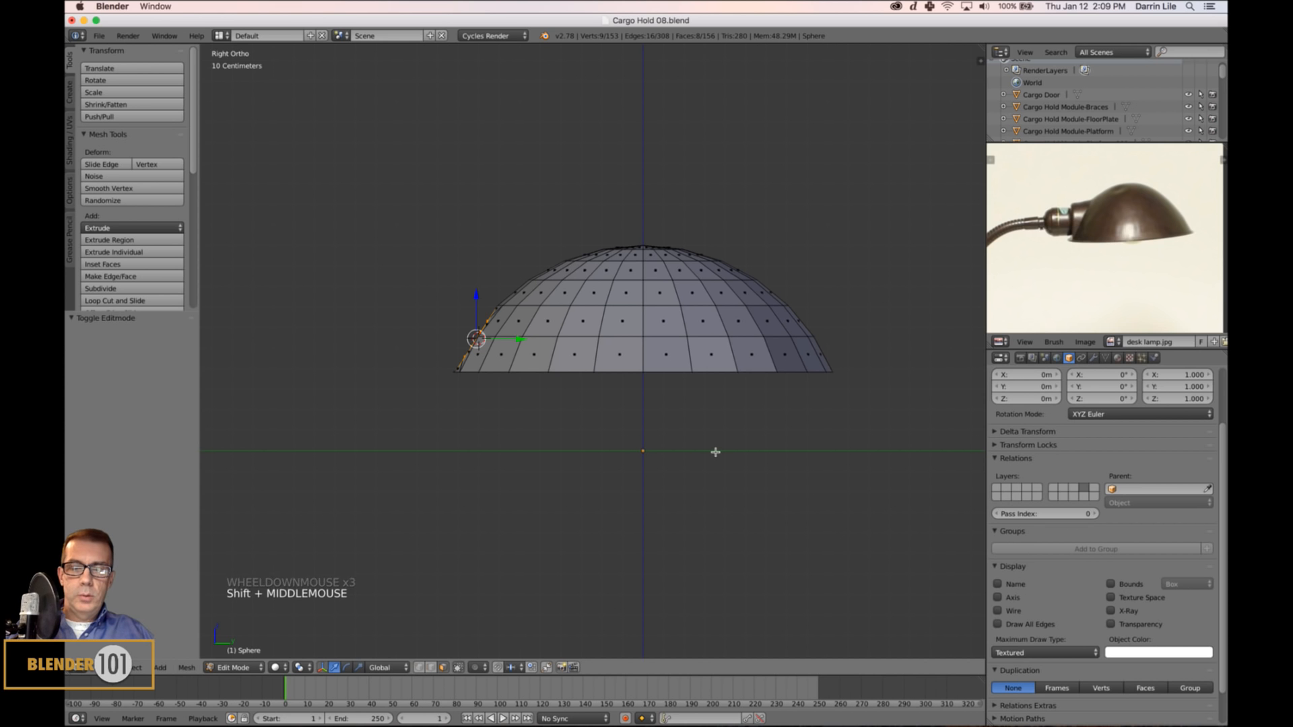
key("e")
key("y")
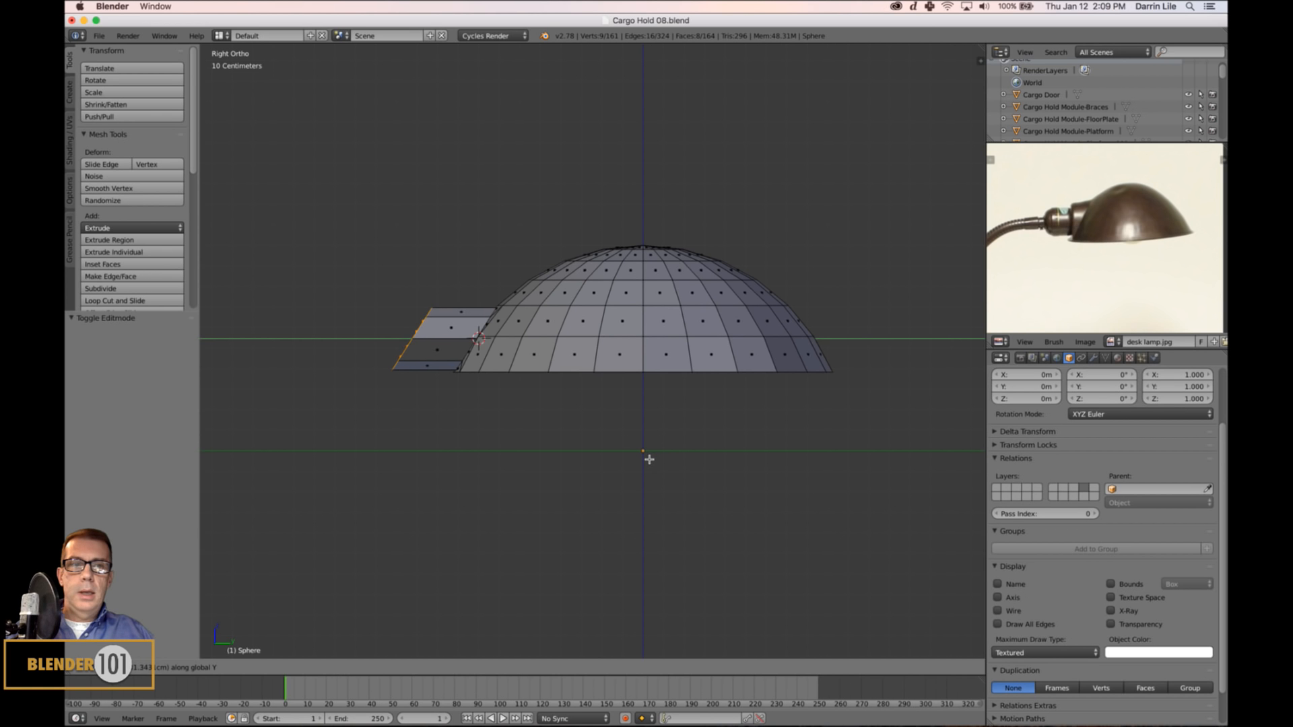
left_click(660, 460)
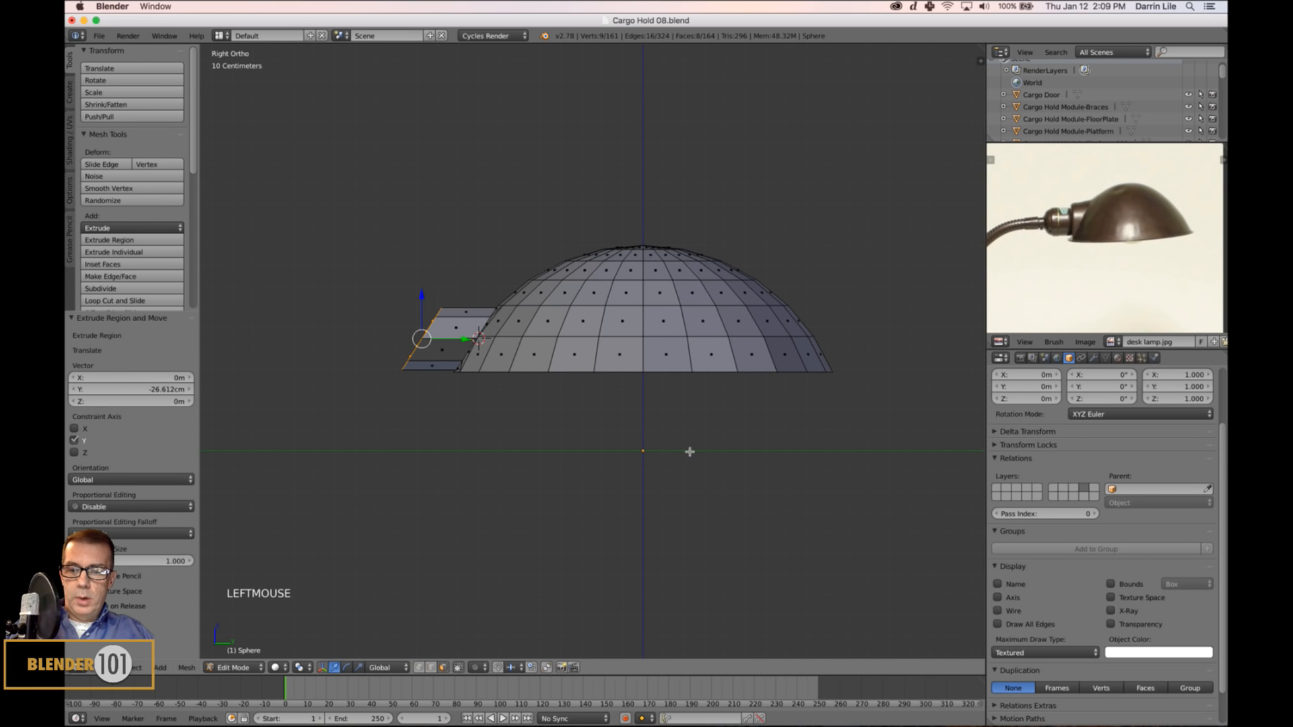
Flatten the extruded end cap along Y and move it about 11.8 cm back toward the dome.
key("s")
key("s")
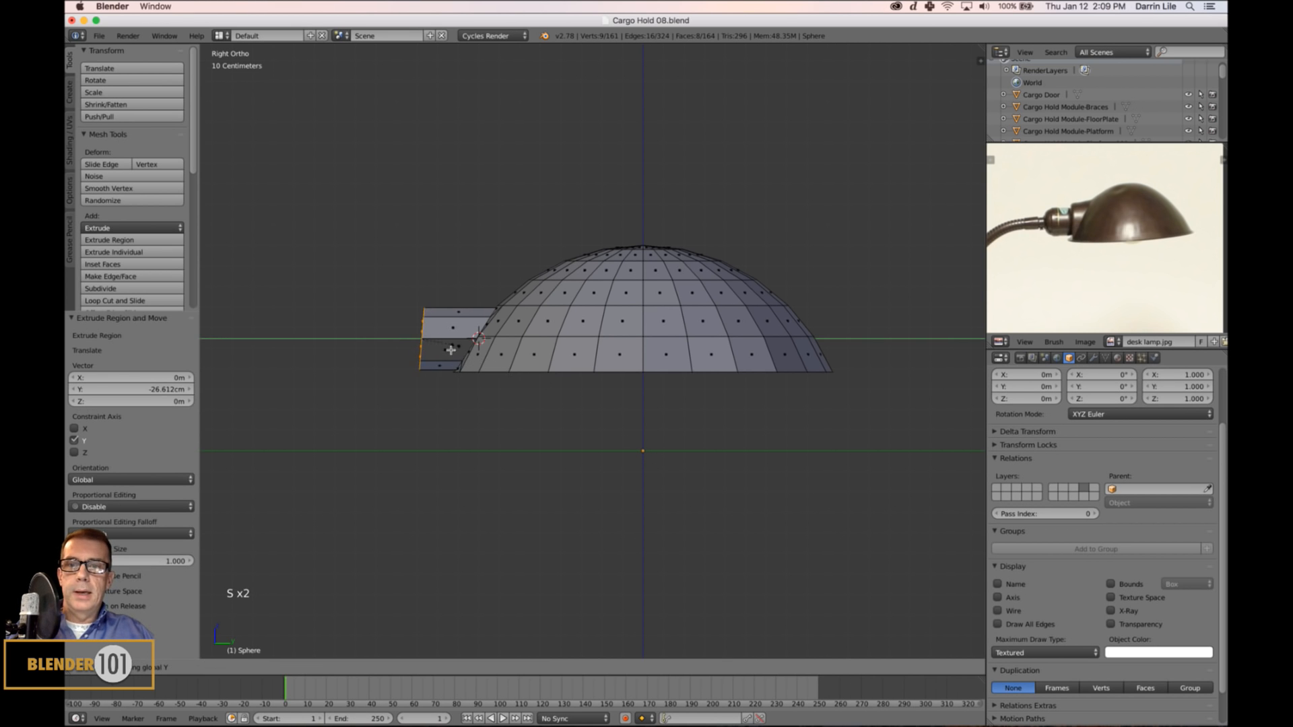
left_click(425, 347)
left_click_drag(464, 345, 486, 345)
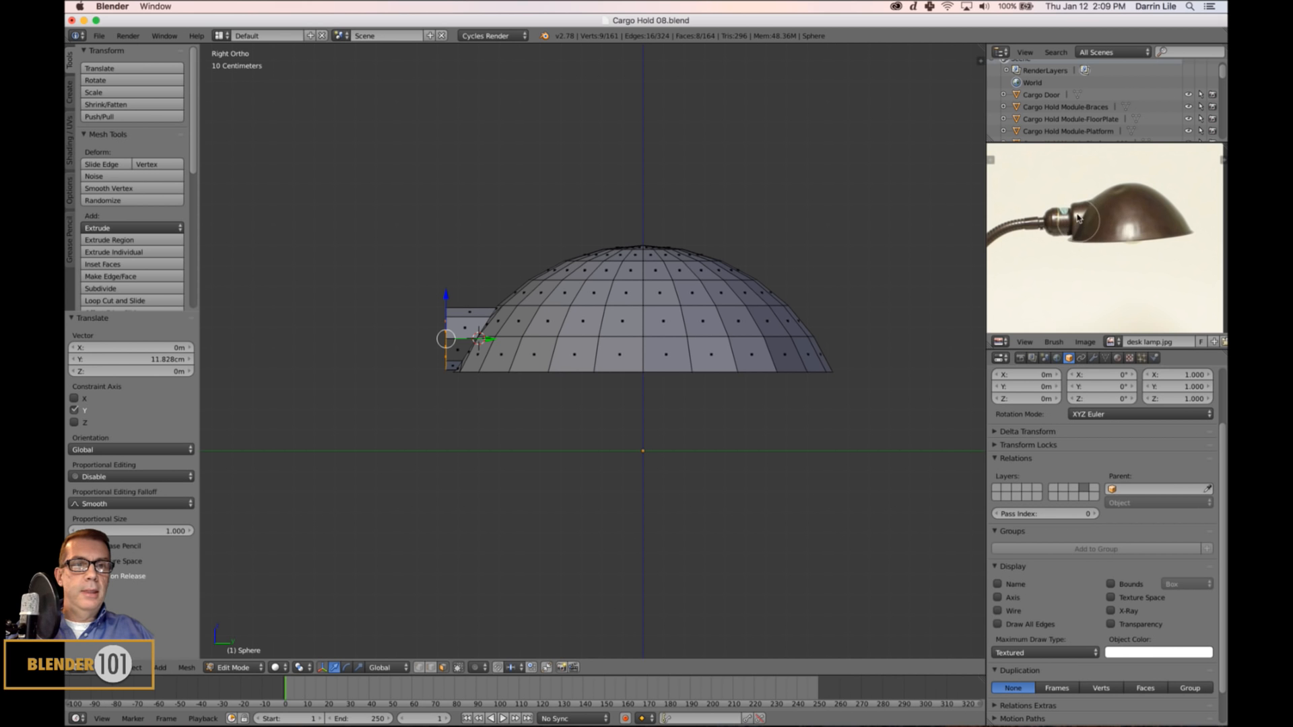
Extrude the end cap about 1.8 cm outward along Y and scale it to about 0.718 for a beveled edge.
middle_click_drag(577, 429, 571, 423, "shift")
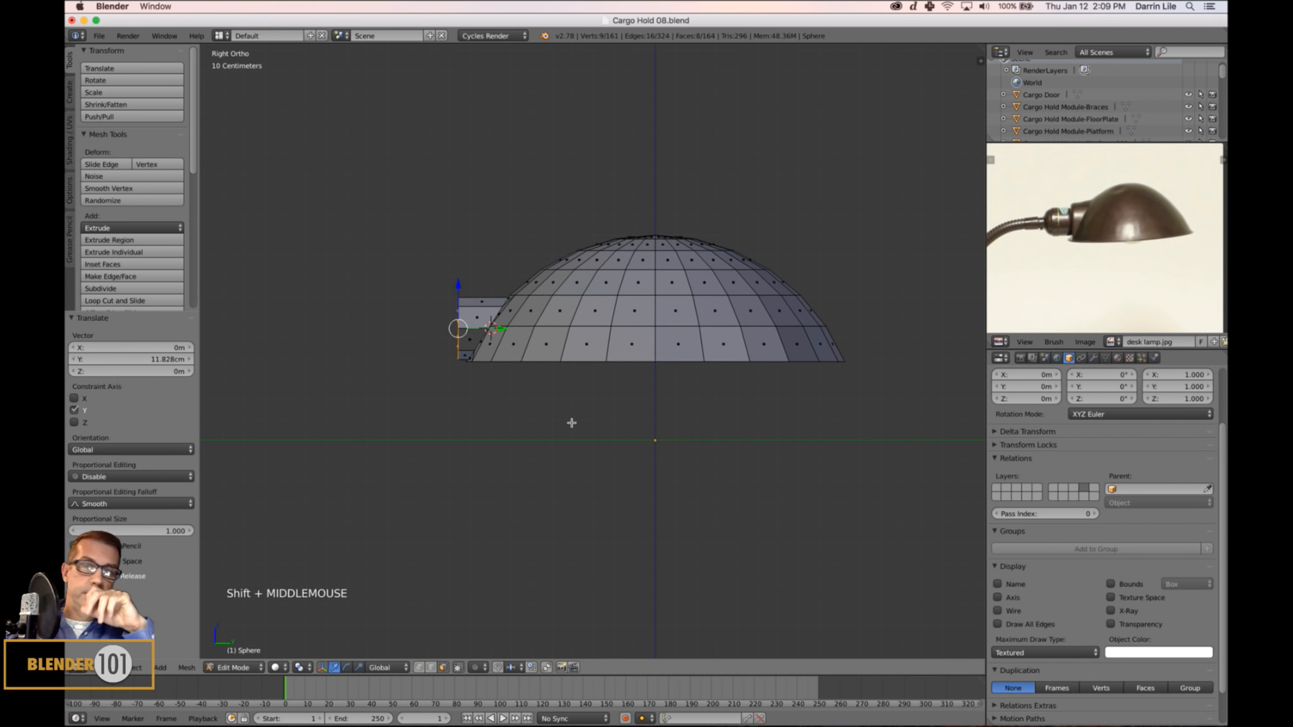
scroll(574, 414, "up", 2)
middle_click_drag(577, 406, 602, 414, "shift")
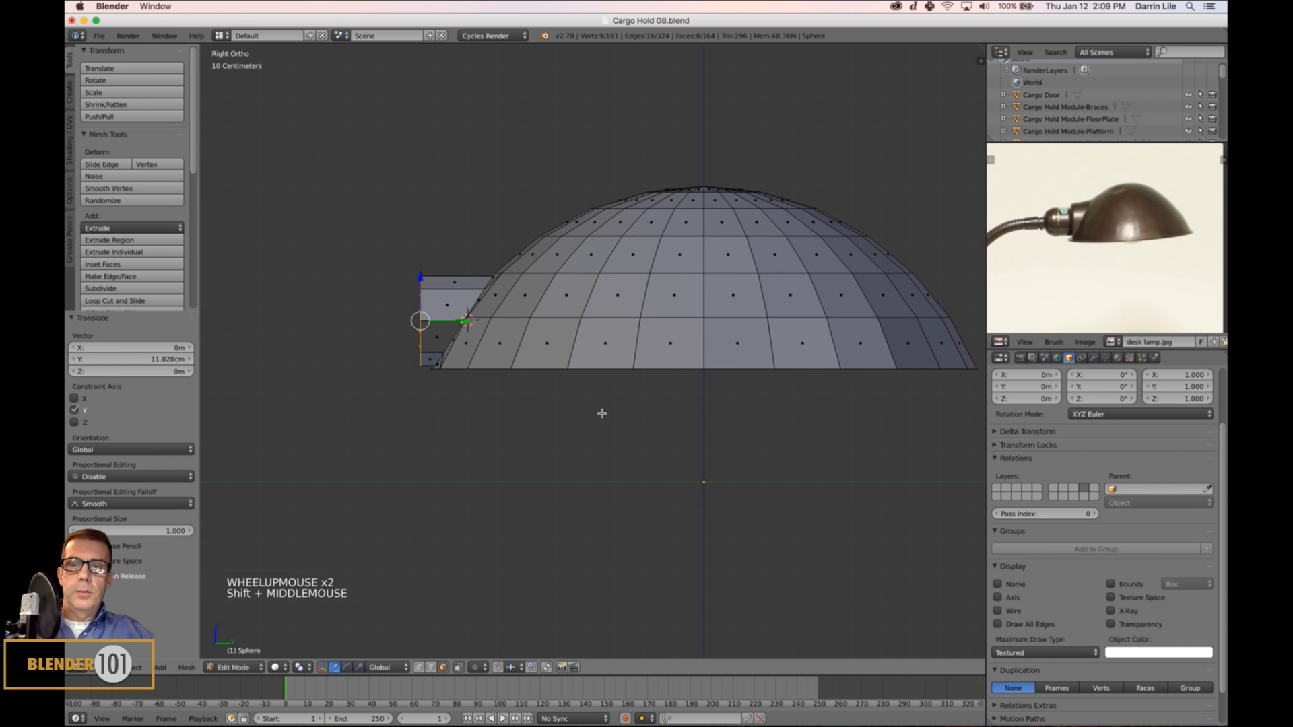
key("e")
left_click(514, 361)
left_click_drag(468, 325, 464, 326)
key("s")
key("s")
key("s")
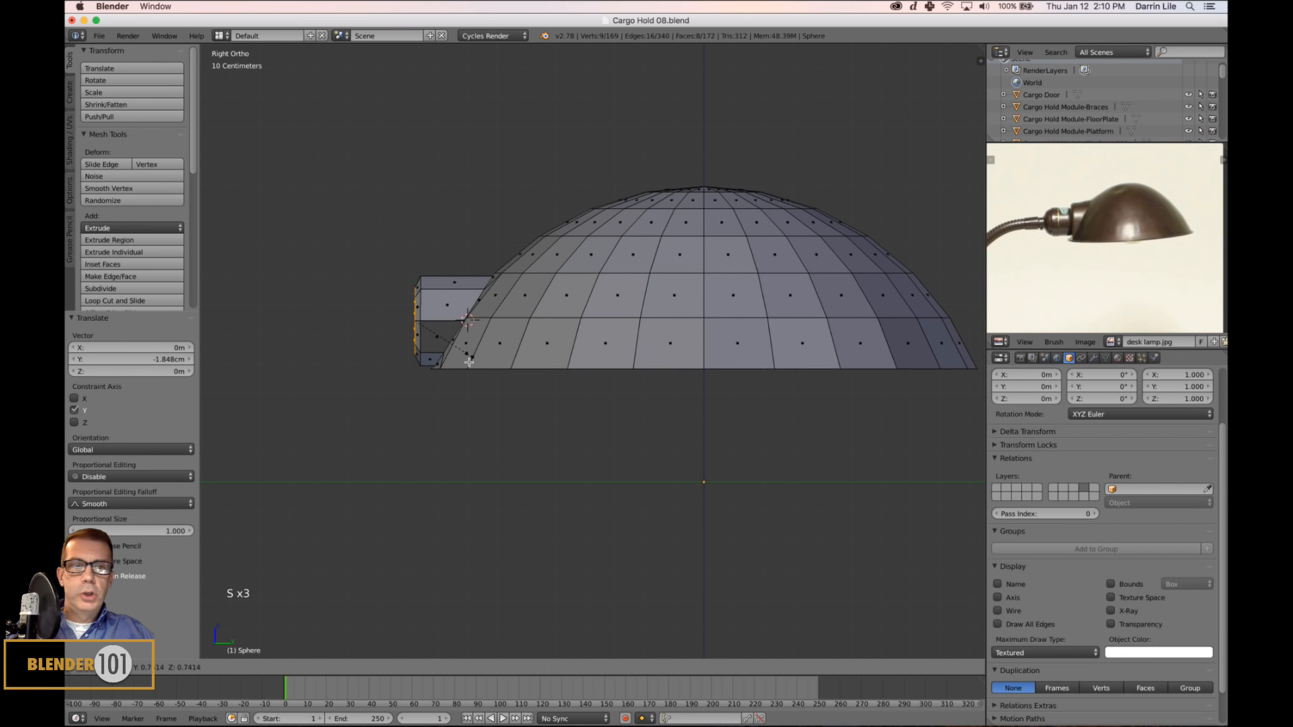
left_click(467, 361)
Extrude the narrowed end cap about 18.9 cm outward along the negative Y axis as a second socket section.
middle_click_drag(467, 362, 591, 360, "shift")
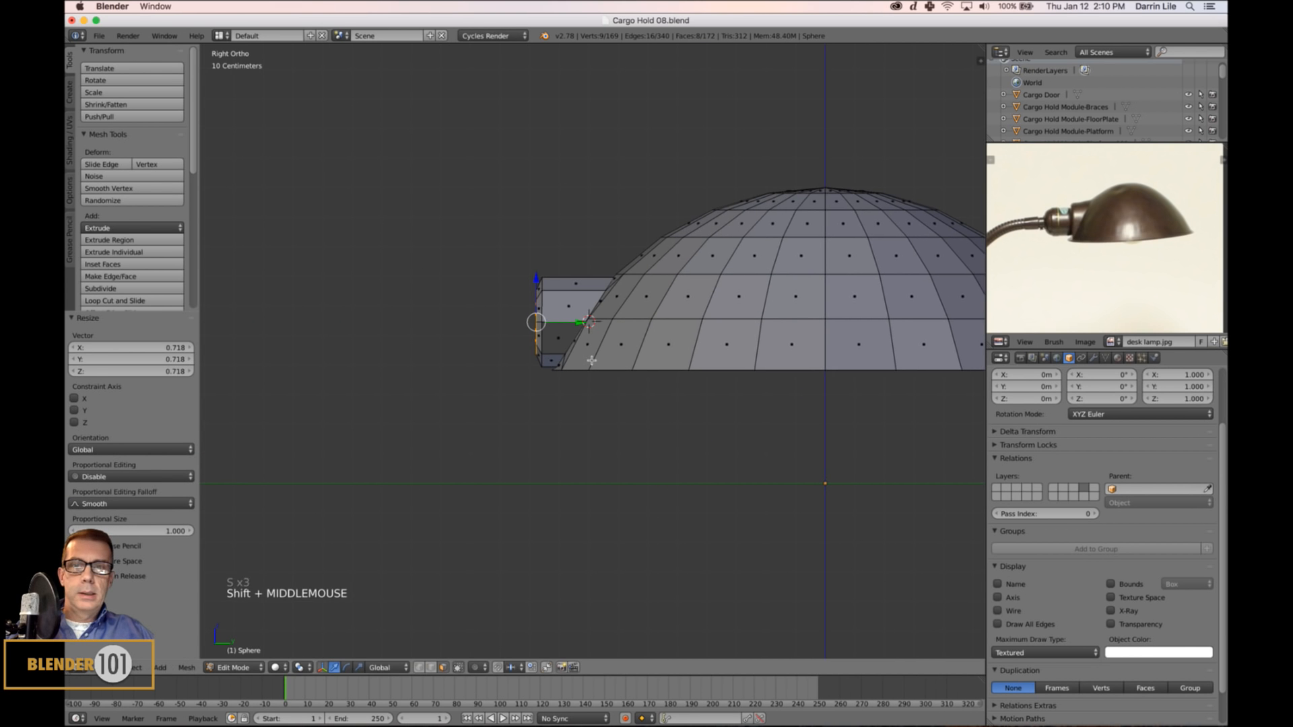
key("e")
left_click(600, 370)
left_click_drag(580, 326, 524, 353)
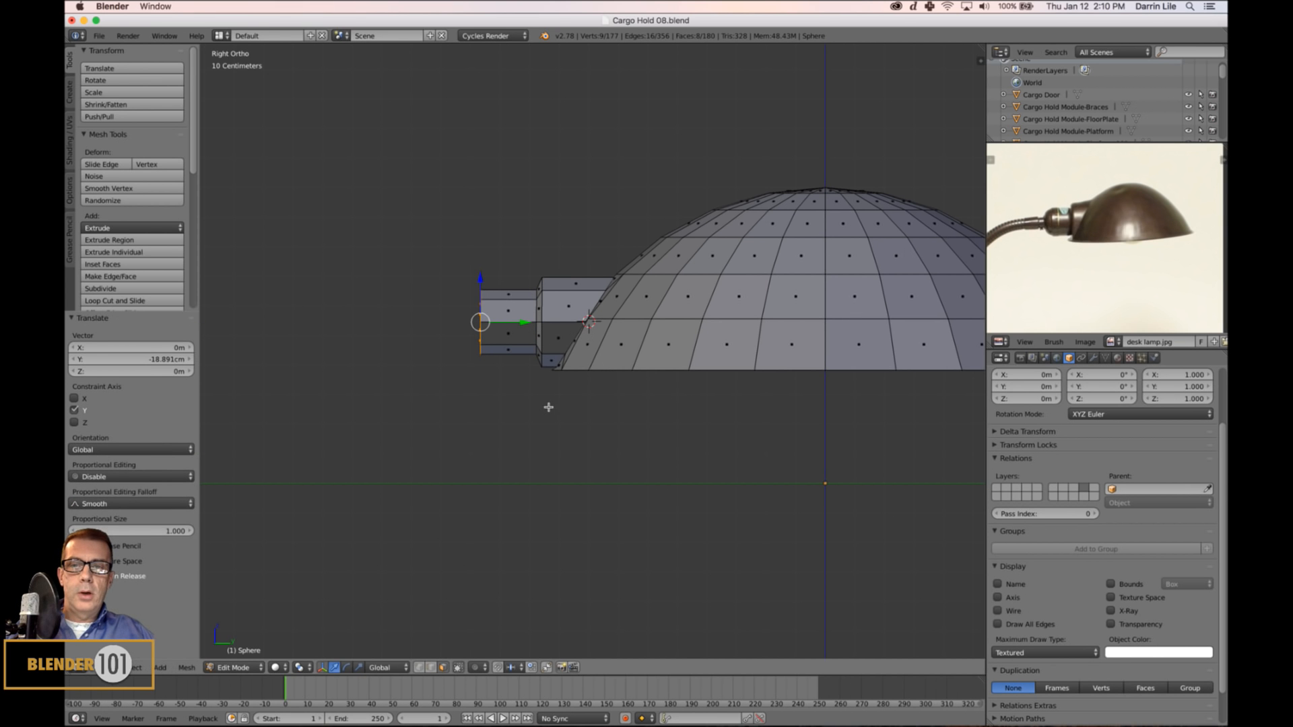
Extrude the second section's end about 2.6 cm outward along Y and scale it to about 0.774.
scroll(553, 407, "up", 3)
middle_click_drag(553, 406, 611, 426)
key("e")
left_click(640, 435)
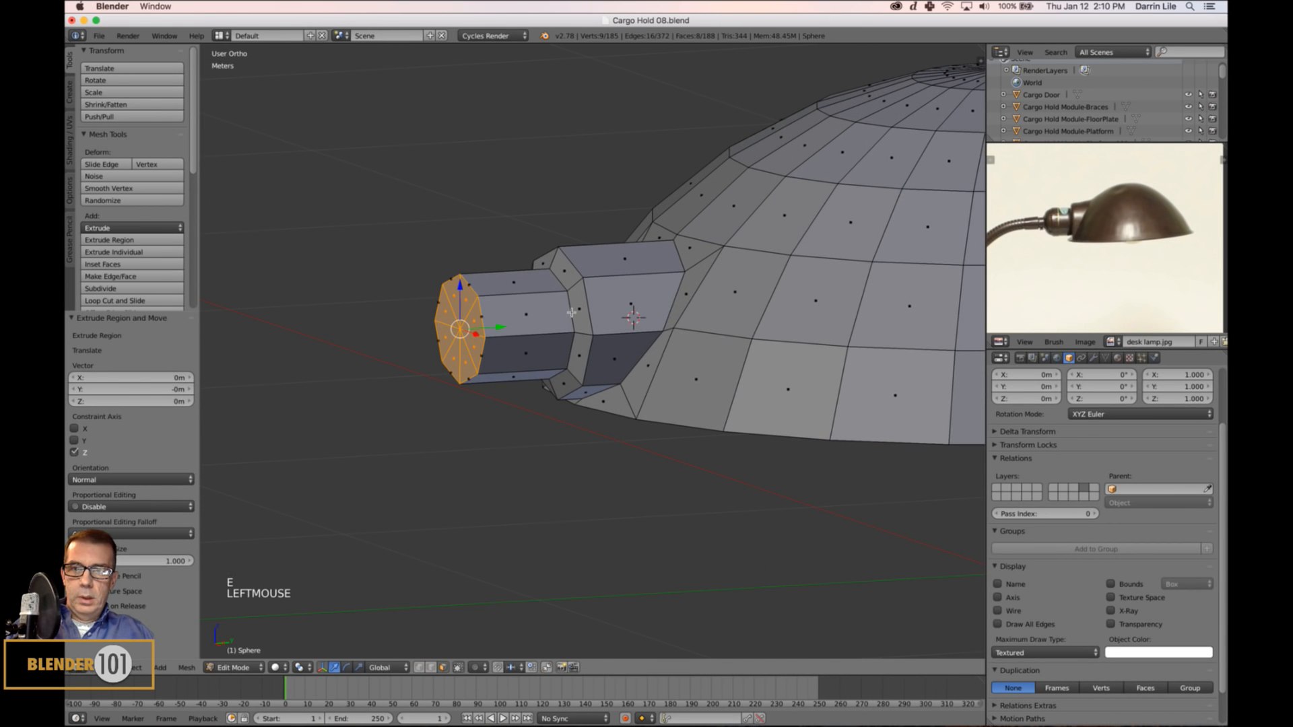
left_click_drag(498, 333, 483, 337)
key("s")
key("s")
key("s")
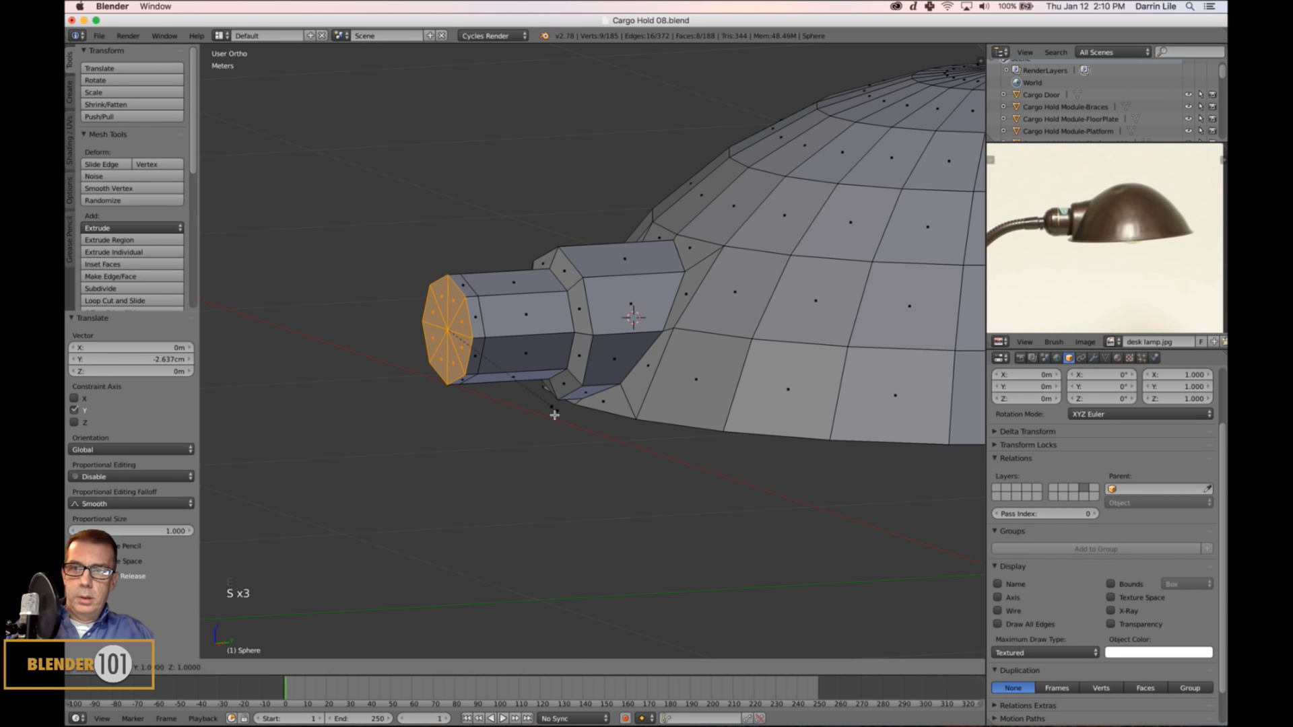
left_click(526, 403)
Extrude the socket's end cap about 4.3 cm outward along Y and scale it down into a tapered tip.
key("KP_3")
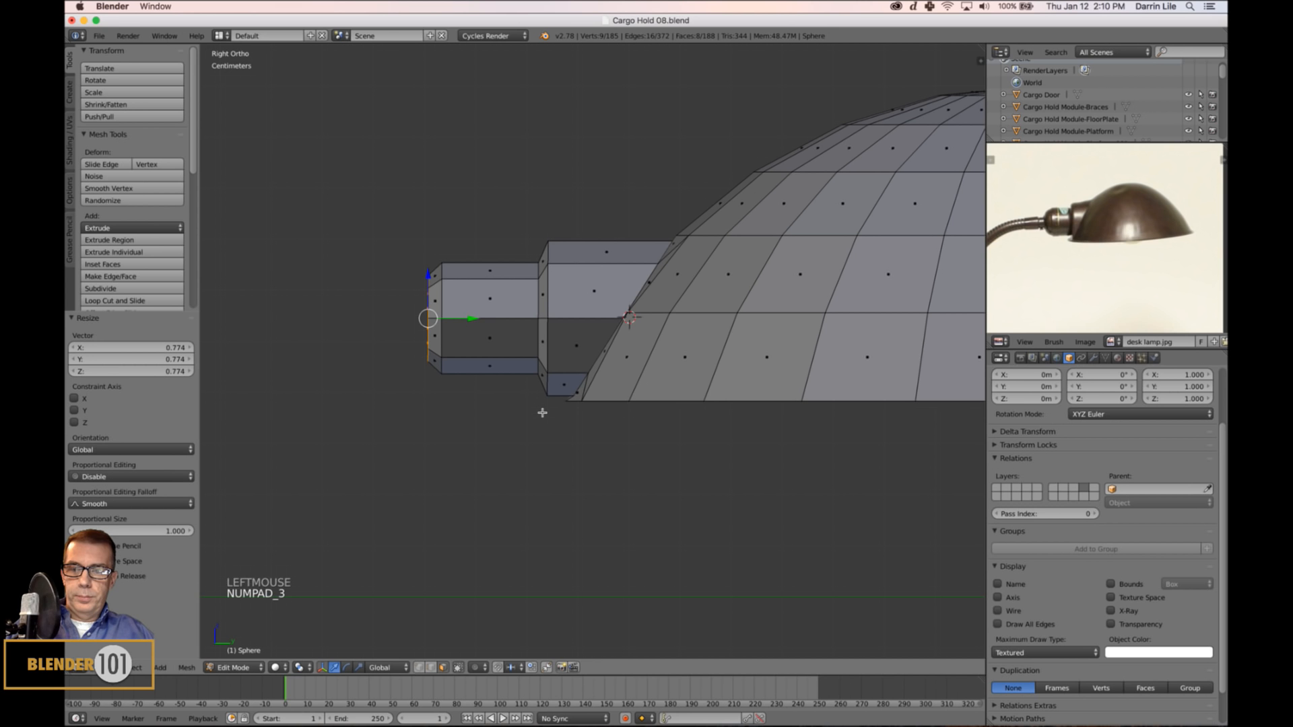
key("e")
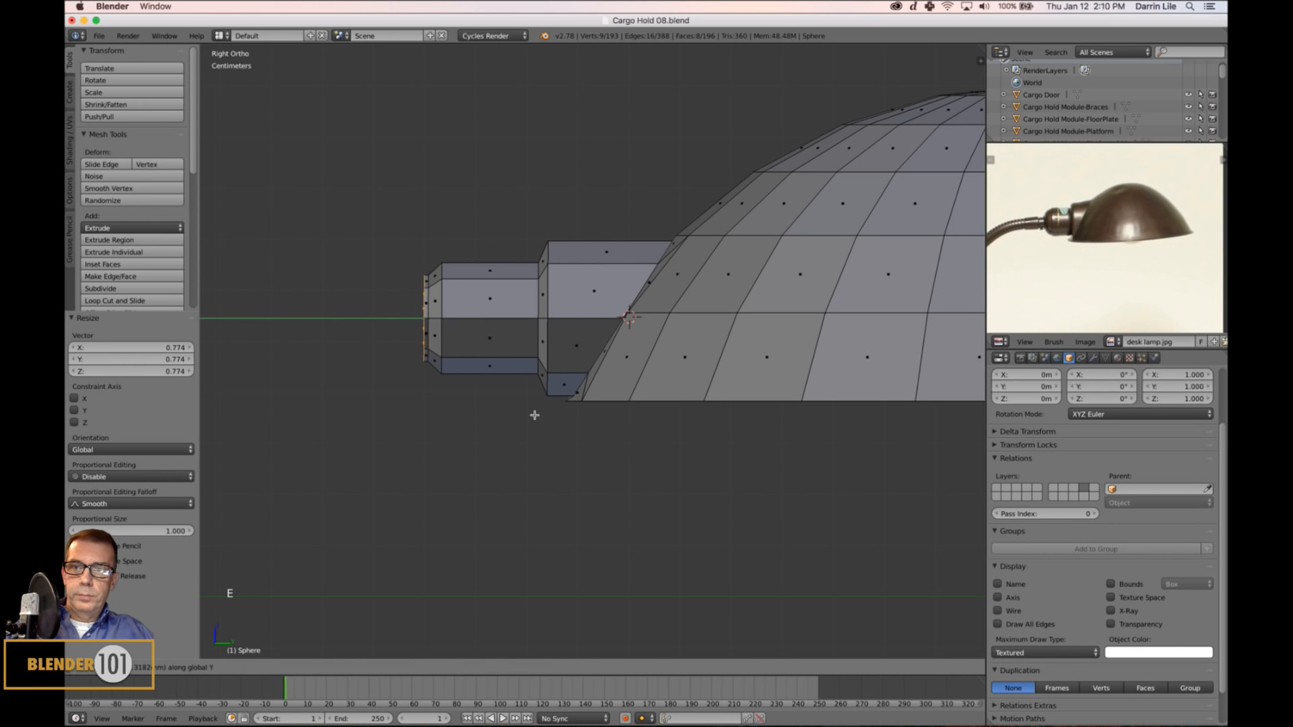
left_click(520, 419)
key("s")
key("s")
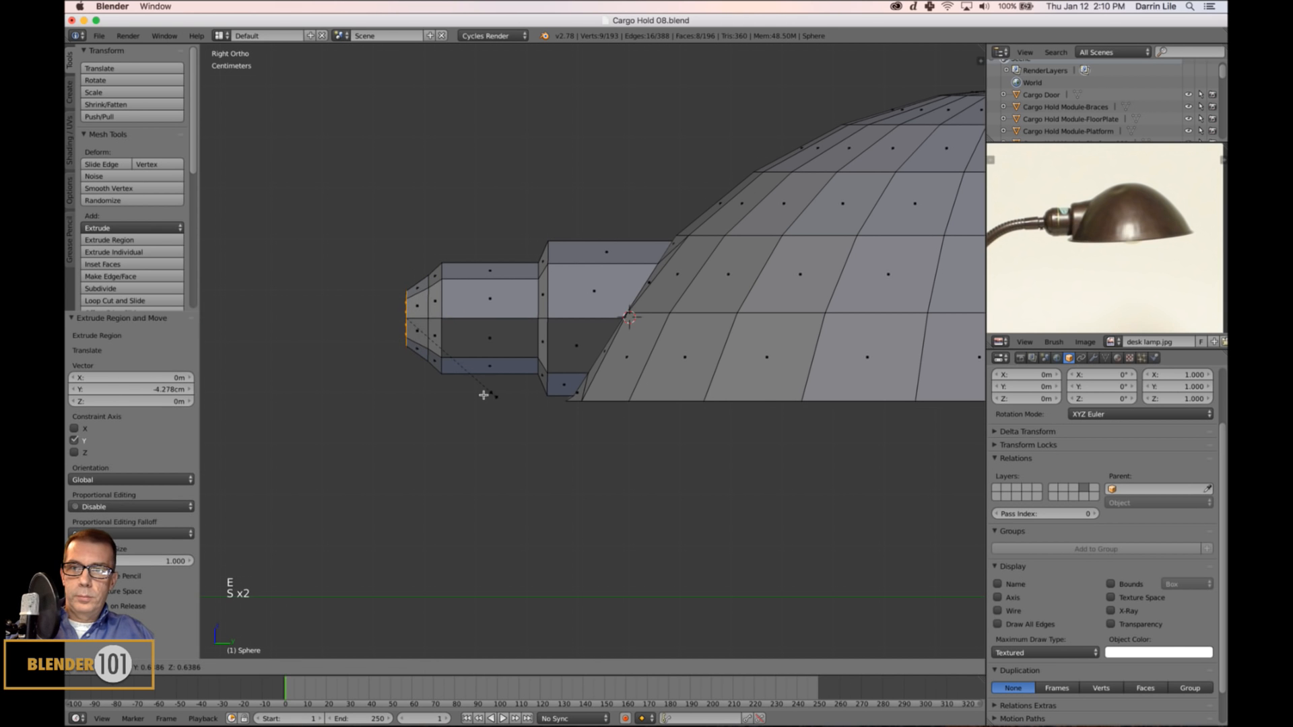
left_click(473, 367)
Nudge the tip face slightly back toward the dome along Y, clear the selection and return to Object Mode.
left_click_drag(452, 324, 456, 326)
scroll(514, 409, "down", 2)
key("a")
middle_click_drag(514, 410, 563, 404)
key("Tab")
Examine the lampshade and its socket from the side, above and at an angle, in orthographic and perspective views.
scroll(684, 422, "down", 7)
middle_click_drag(685, 422, 686, 458)
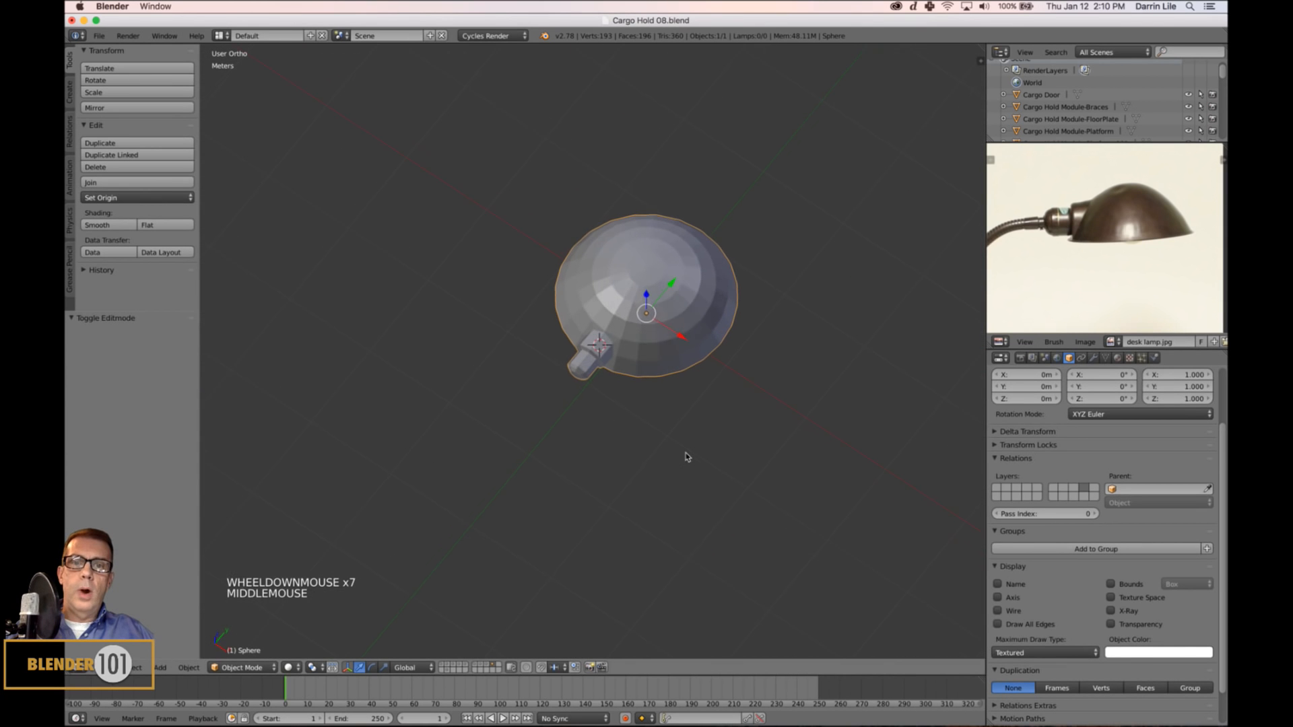
middle_click_drag(690, 405, 676, 383, "shift")
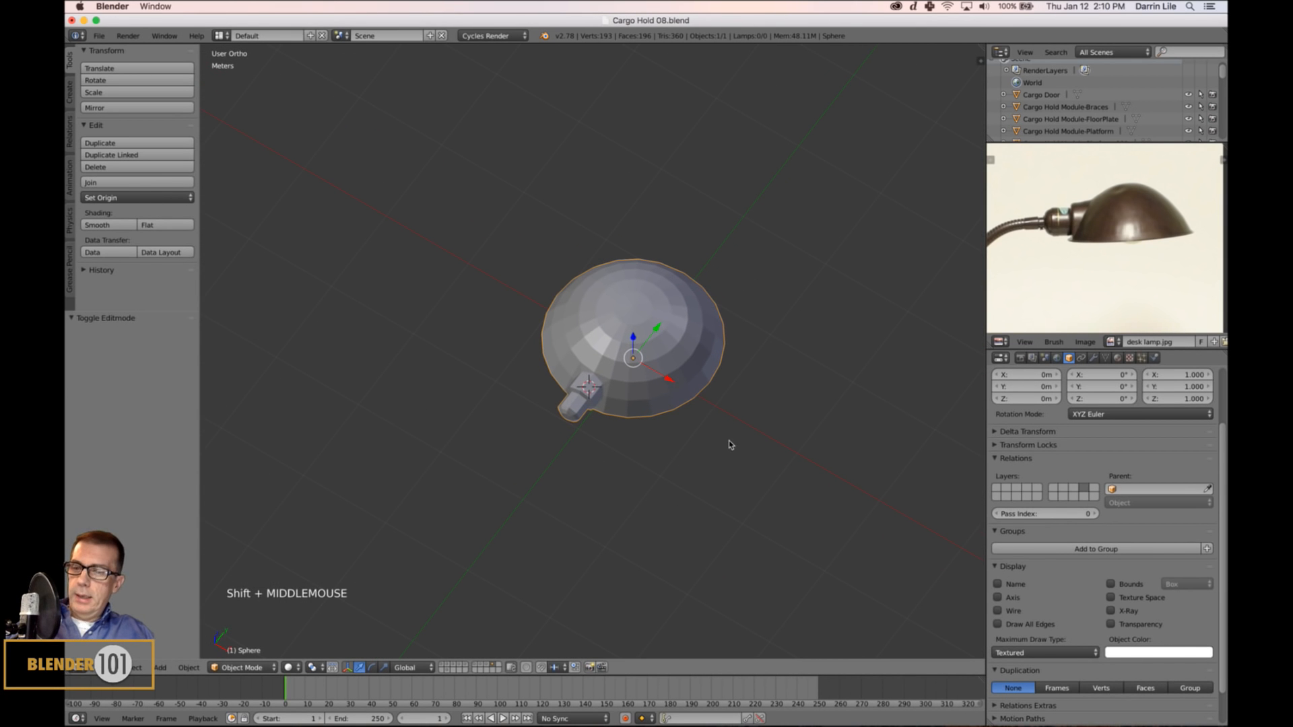
key("KP_3")
key("KP_5")
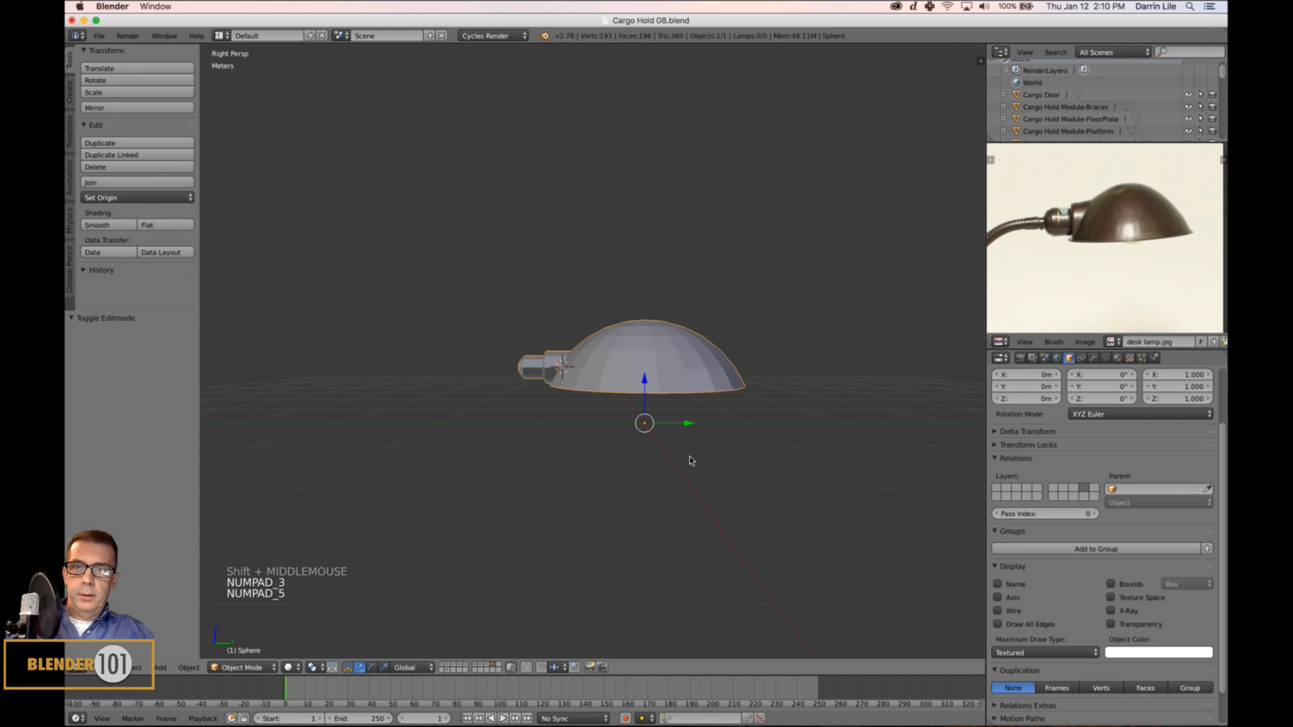
scroll(690, 458, "down", 2)
middle_click_drag(687, 462, 684, 459)
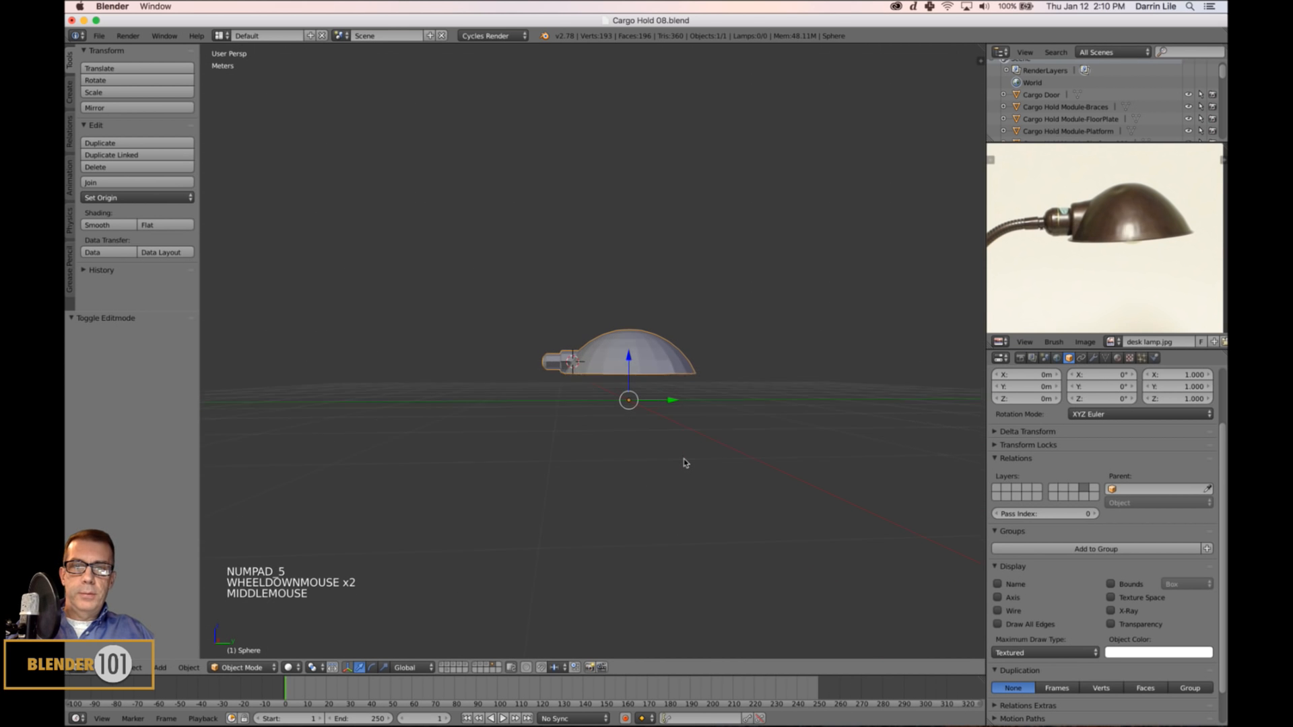
middle_click_drag(517, 445, 608, 497)
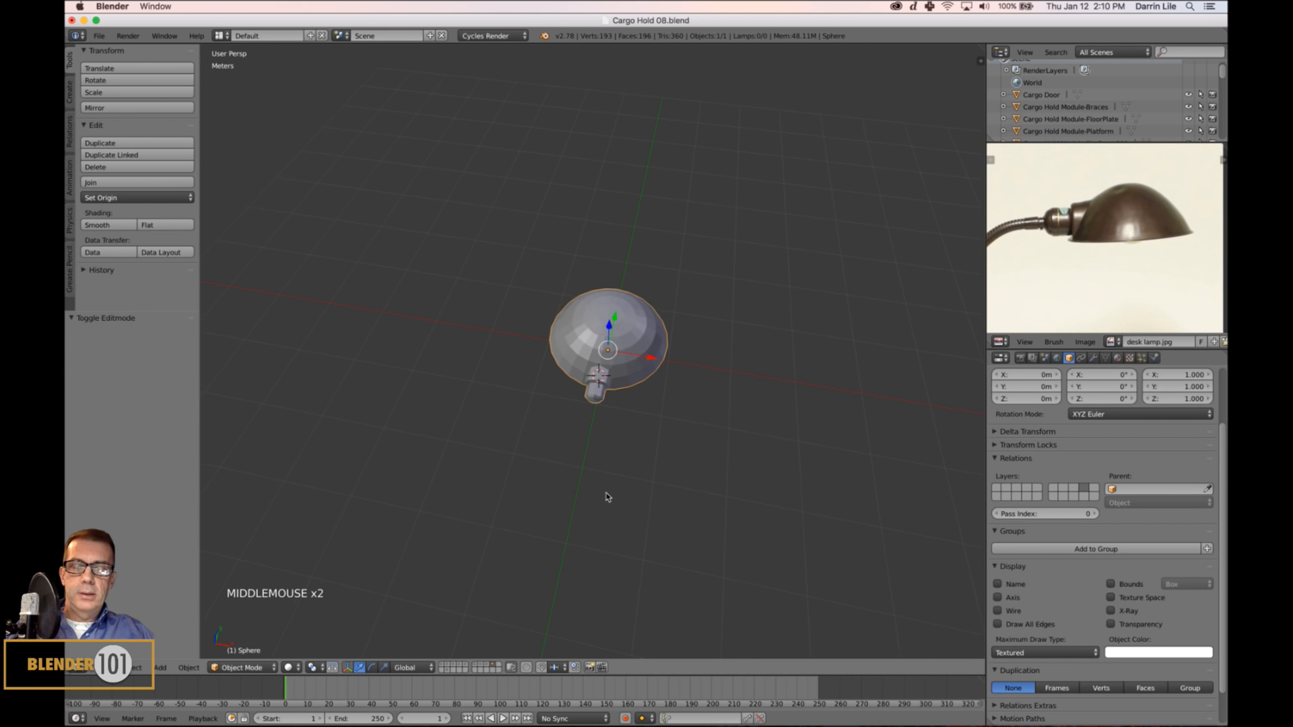
scroll(629, 448, "up", 3)
middle_click_drag(629, 447, 708, 456, "shift")
scroll(670, 409, "up", 4)
scroll(718, 414, "down", 4)
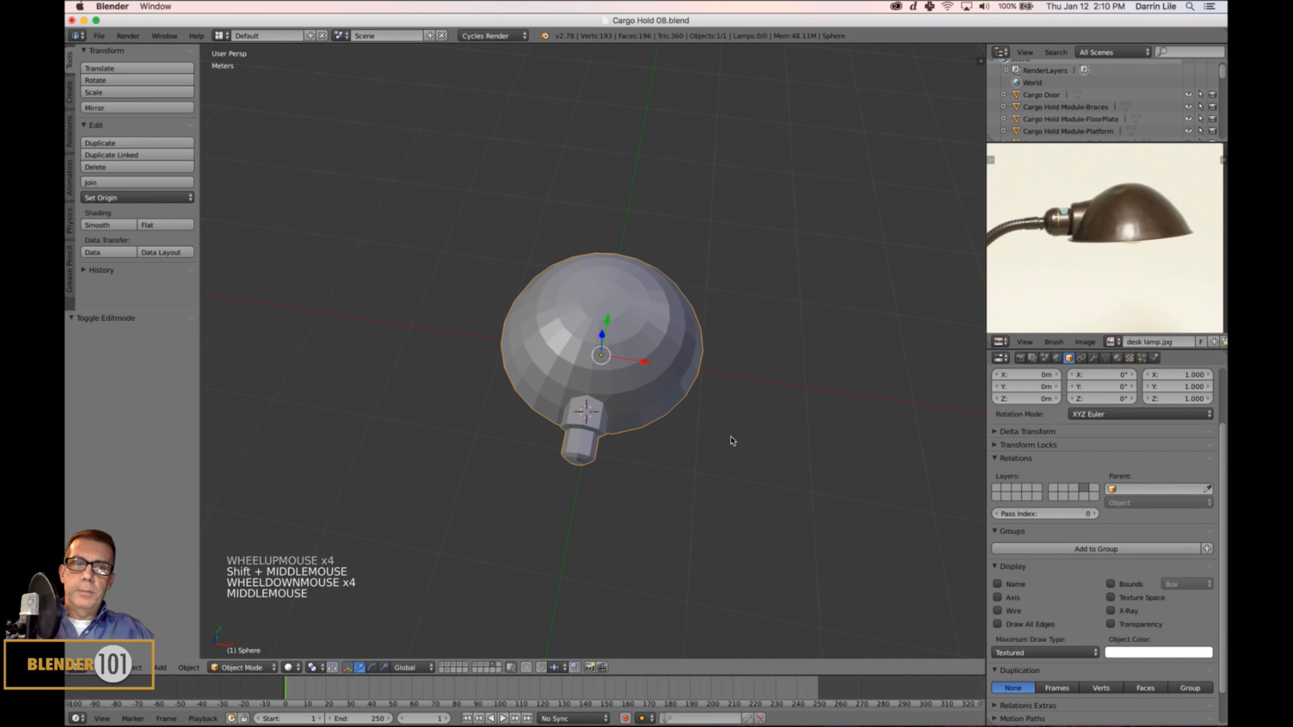
middle_click_drag(719, 353, 701, 435)
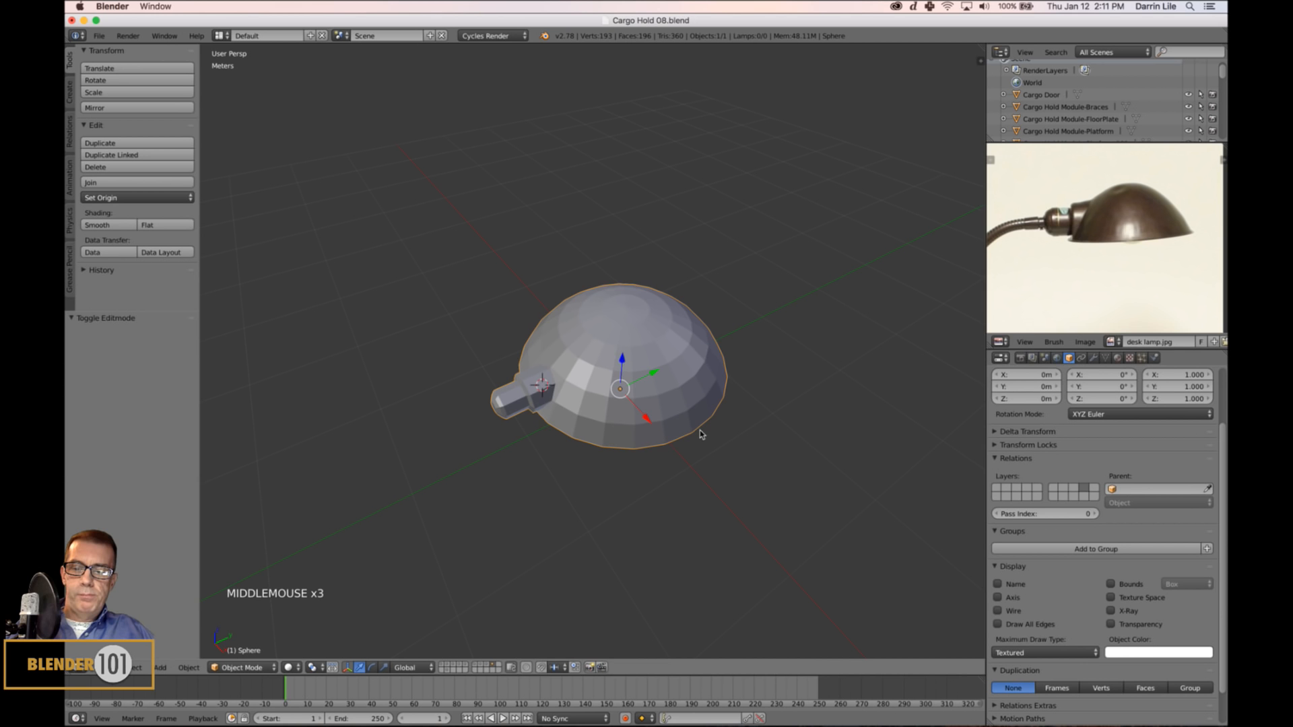
Move the lampshade up and outward in the orthographic side view, to about Y 1.04 m and Z 2.99 m.
key("a")
middle_click_drag(750, 494, 643, 438)
scroll(740, 472, "up", 1)
scroll(675, 403, "down", 4)
key("KP_3")
key("KP_5")
right_click(659, 369)
key("g")
key("g")
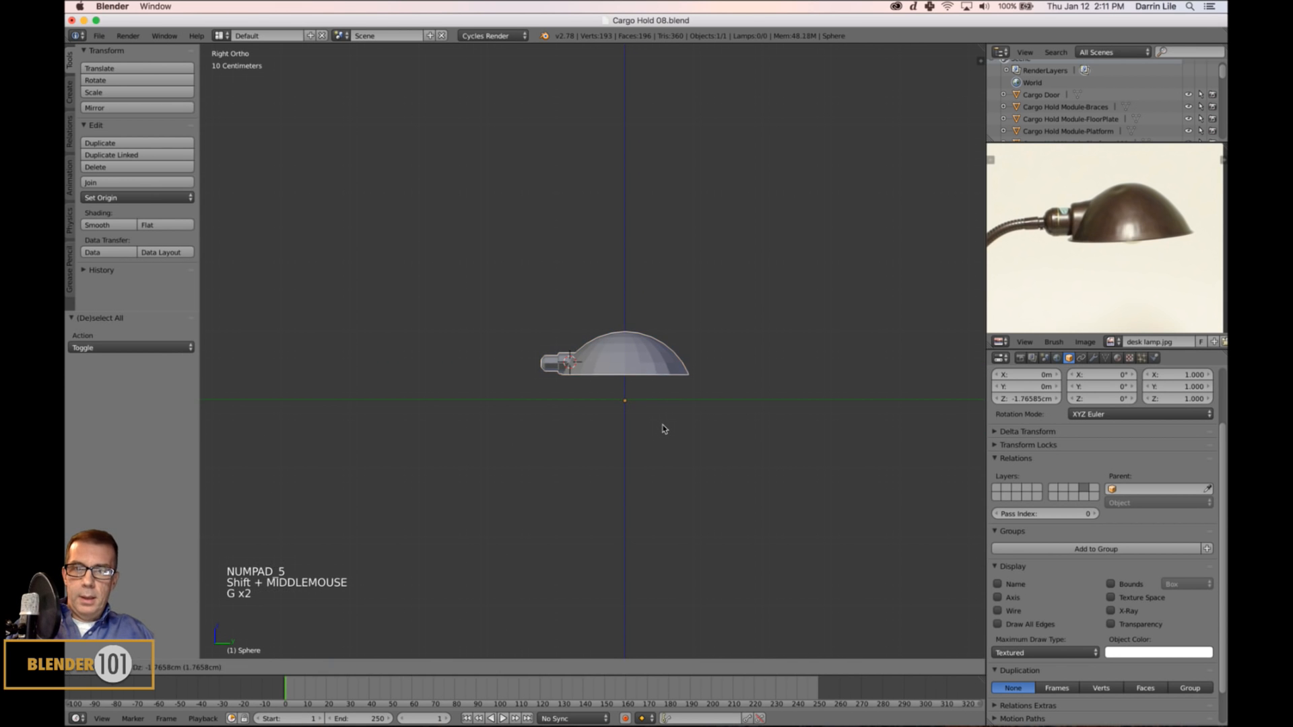
left_click(732, 217)
scroll(735, 235, "down", 2)
middle_click_drag(730, 240, 662, 237, "shift")
scroll(732, 286, "up", 2)
scroll(732, 286, "up", 1)
scroll(694, 307, "up", 2)
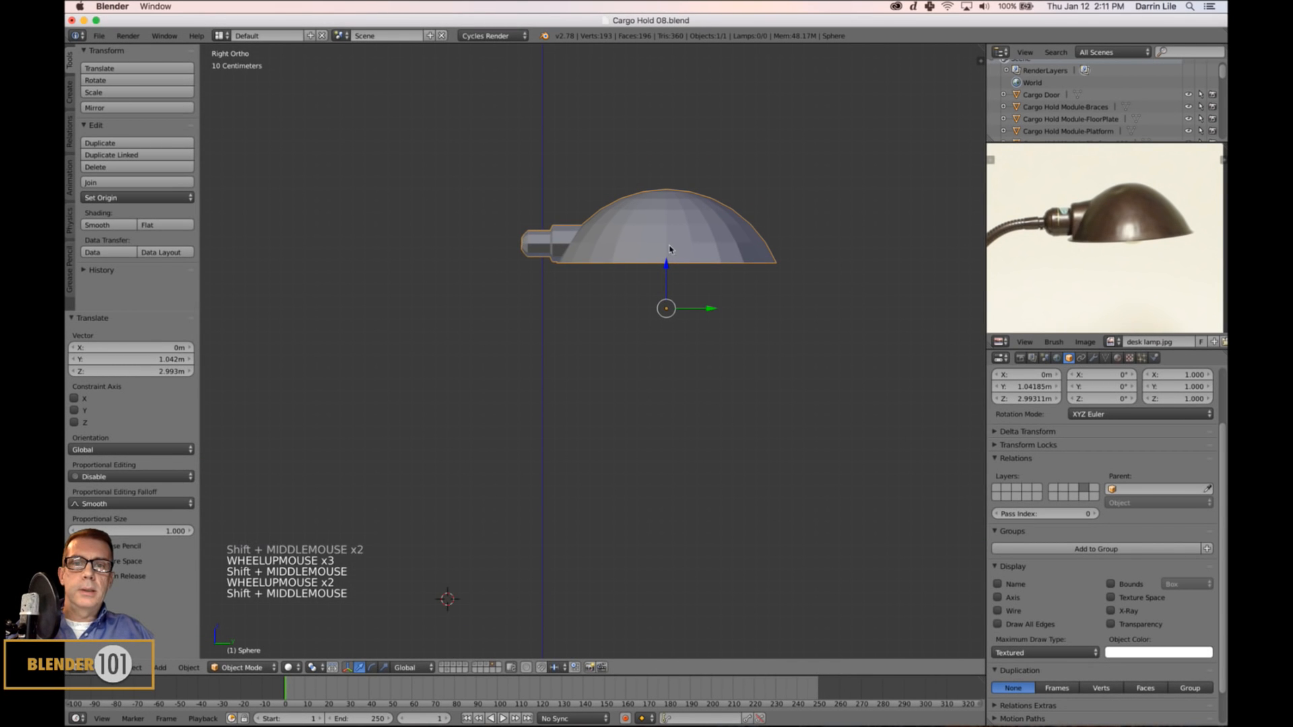
Select the faces at the dome's top in Edit Mode and grow the selection by six steps.
key("Tab")
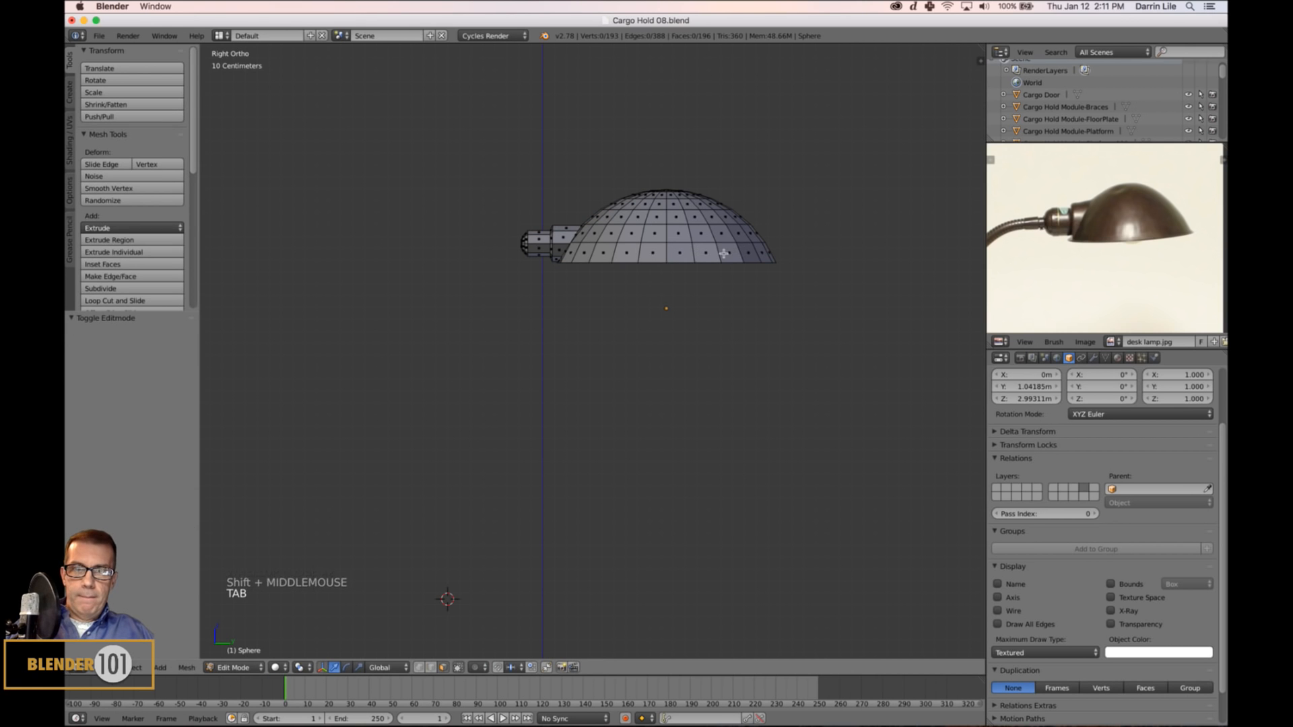
middle_click_drag(723, 254, 672, 242)
key("c")
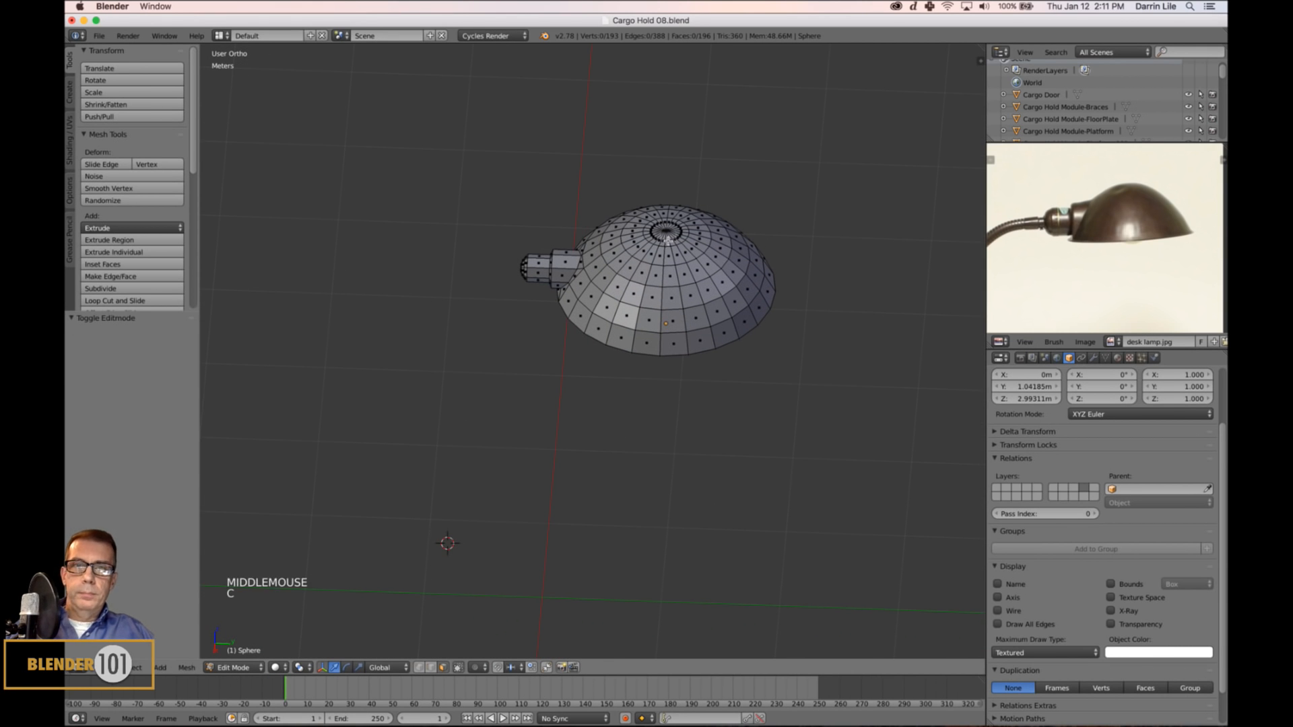
left_click(666, 234)
middle_click_drag(796, 287, 804, 267)
key("ctrl+KP_Add")
key("ctrl+KP_Add")
key("ctrl+KP_Add")
key("ctrl+KP_Add")
key("ctrl+KP_Add")
key("ctrl+KP_Add")
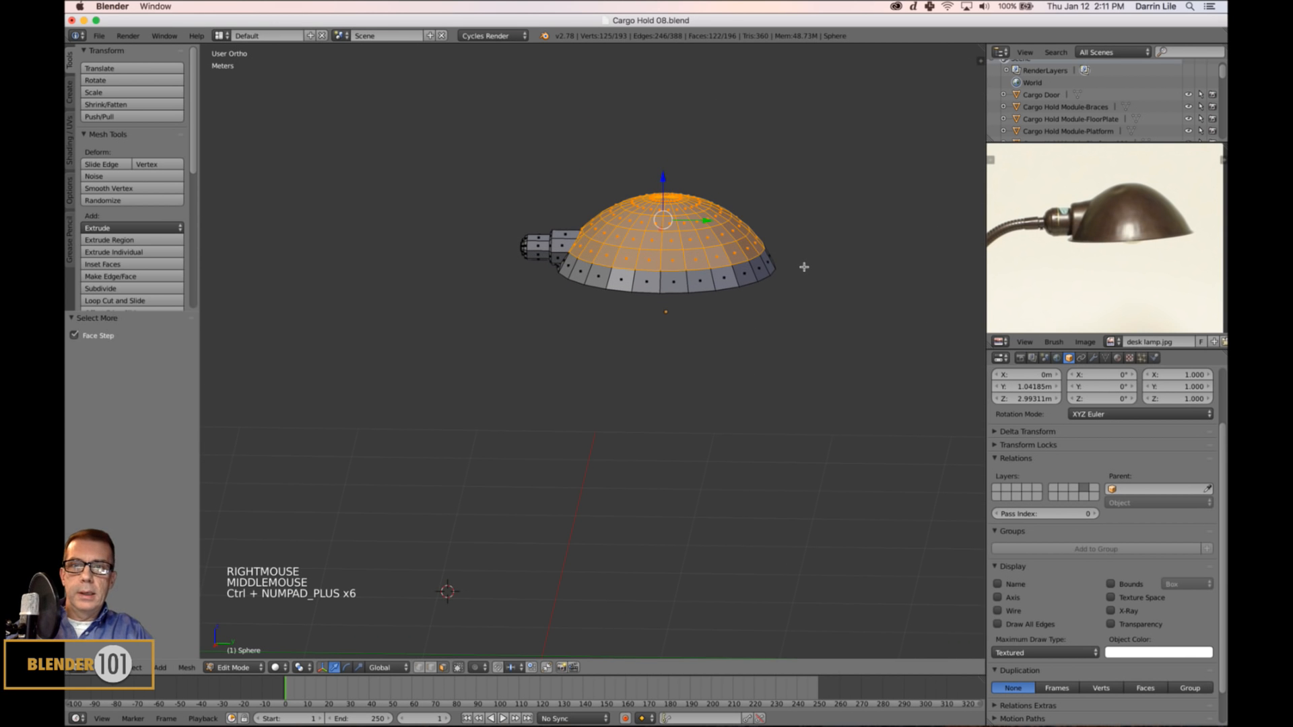
Add the bottom ring of faces to the dome selection.
middle_click_drag(784, 218, 822, 217)
left_click(719, 278, "alt+shift")
middle_click_drag(751, 310, 762, 283)
scroll(762, 284, "up", 3)
middle_click_drag(660, 187, 683, 226)
Deselect the socket's faces so that only the dome's faces are selected.
key("c")
right_click(567, 151)
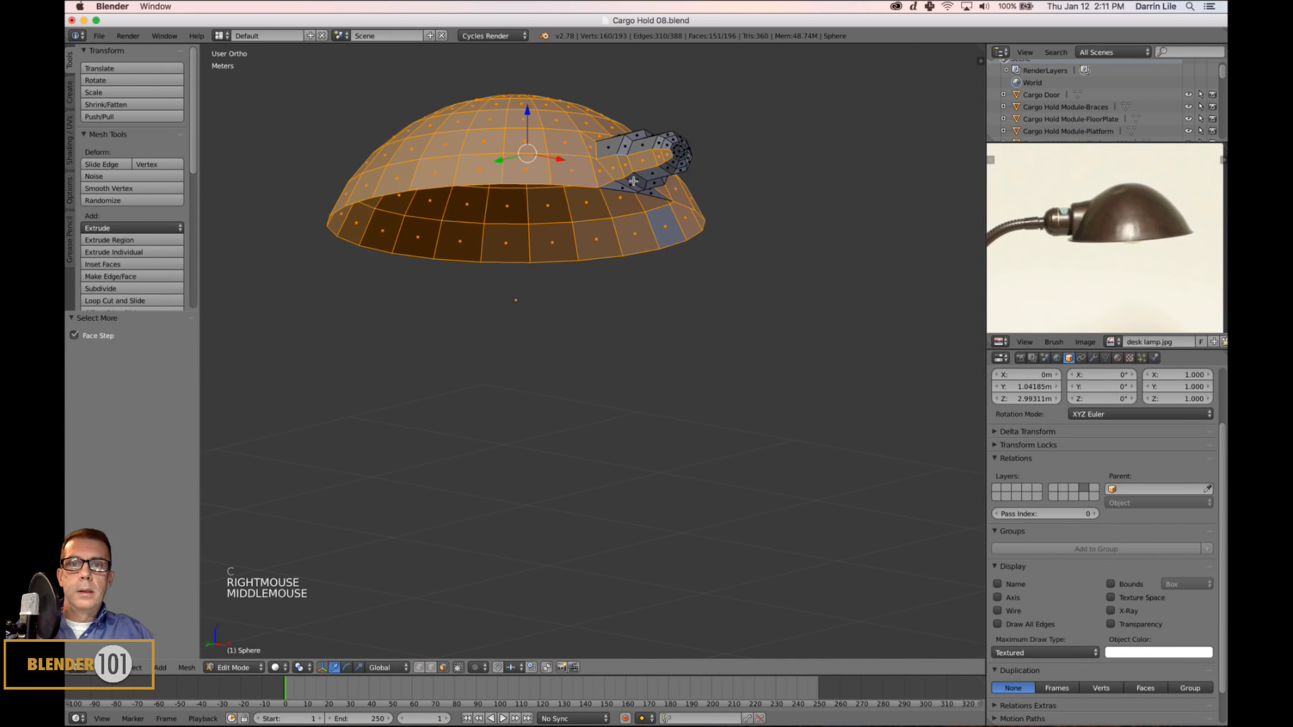
key("x")
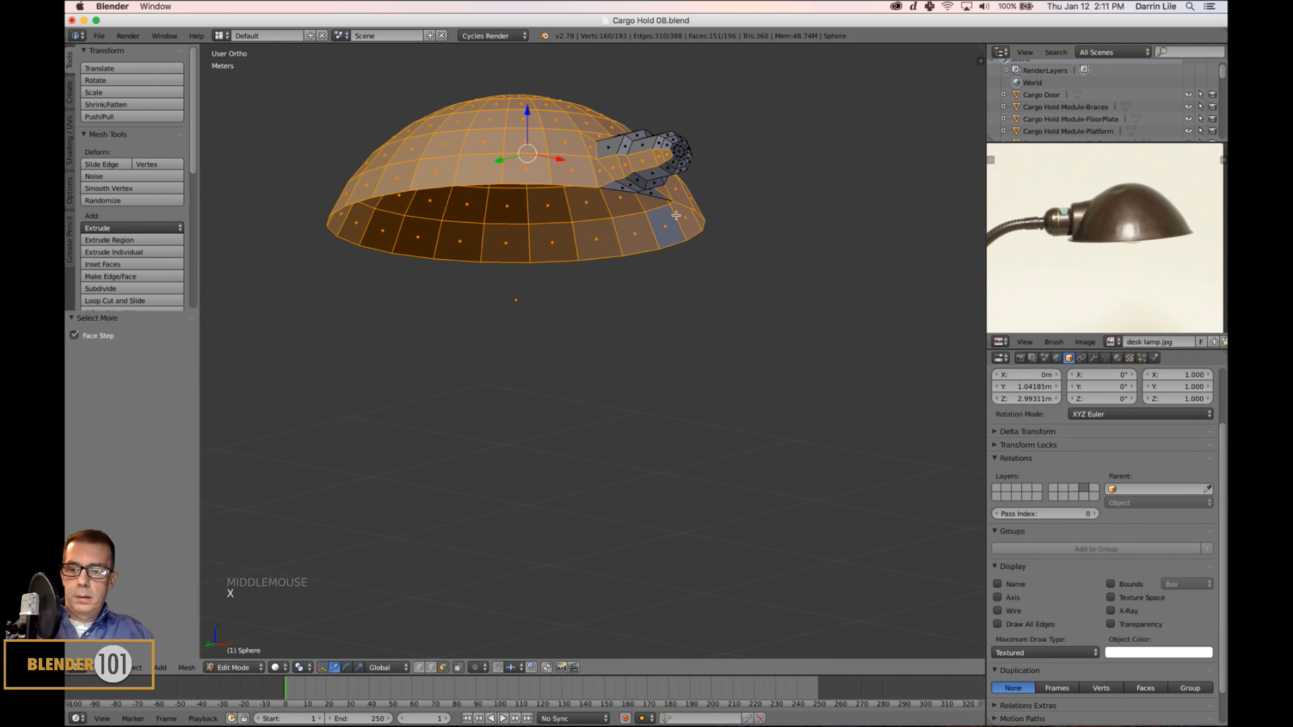
middle_click_drag(621, 172, 652, 161)
middle_click_drag(723, 258, 558, 328)
scroll(730, 291, "down", 2)
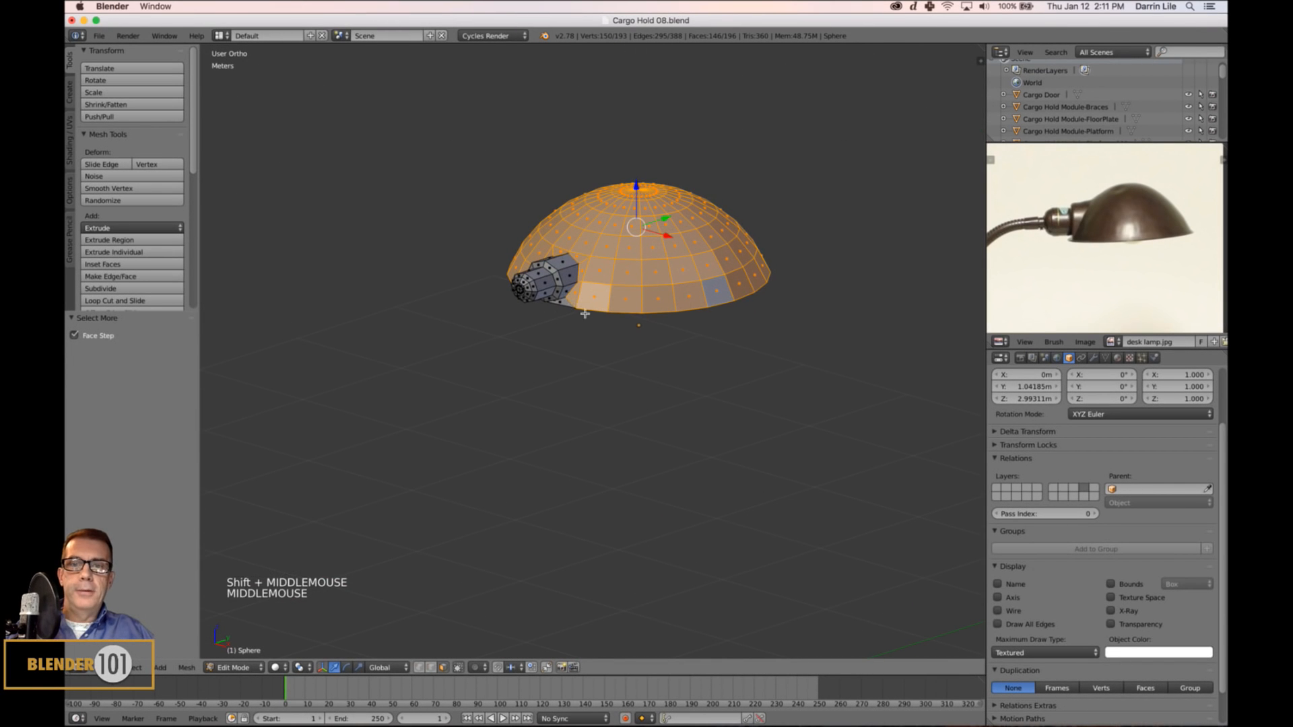
scroll(584, 314, "up", 3)
middle_click_drag(555, 267, 746, 396)
scroll(707, 329, "down", 3)
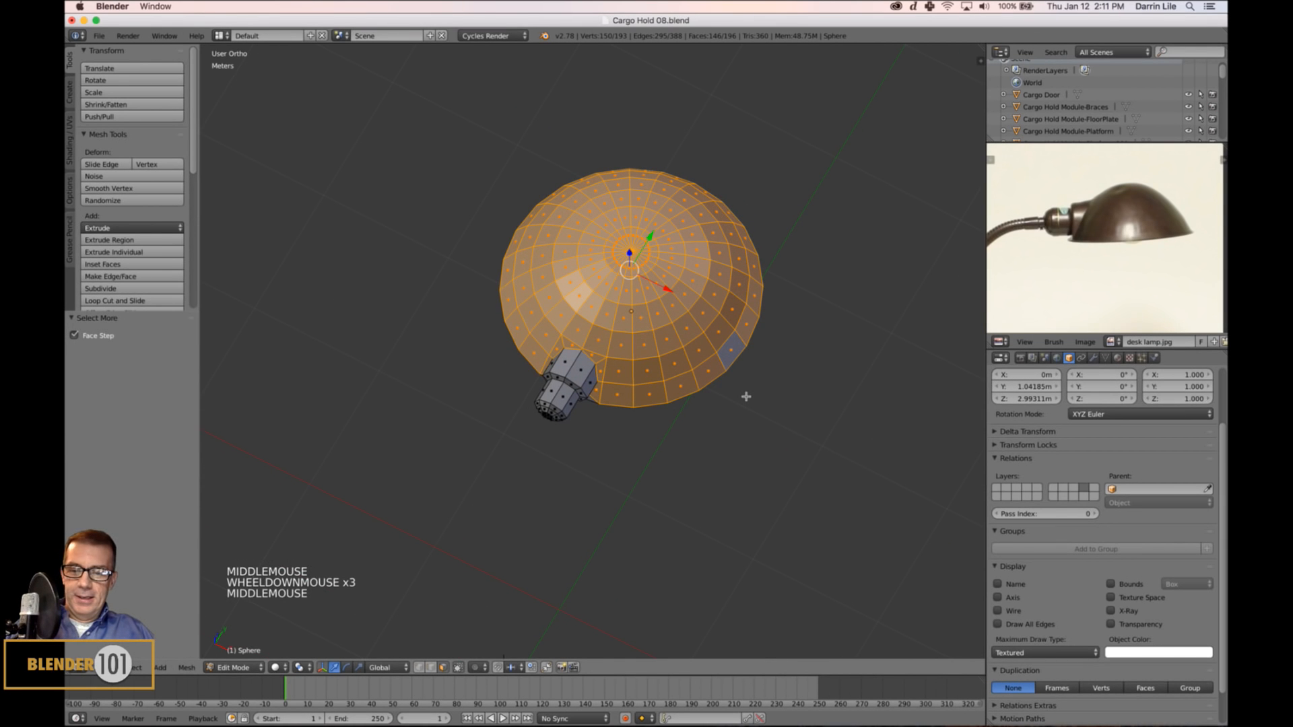
Try scaling the selected dome faces to about 0.877 along X.
key("s")
key("x")
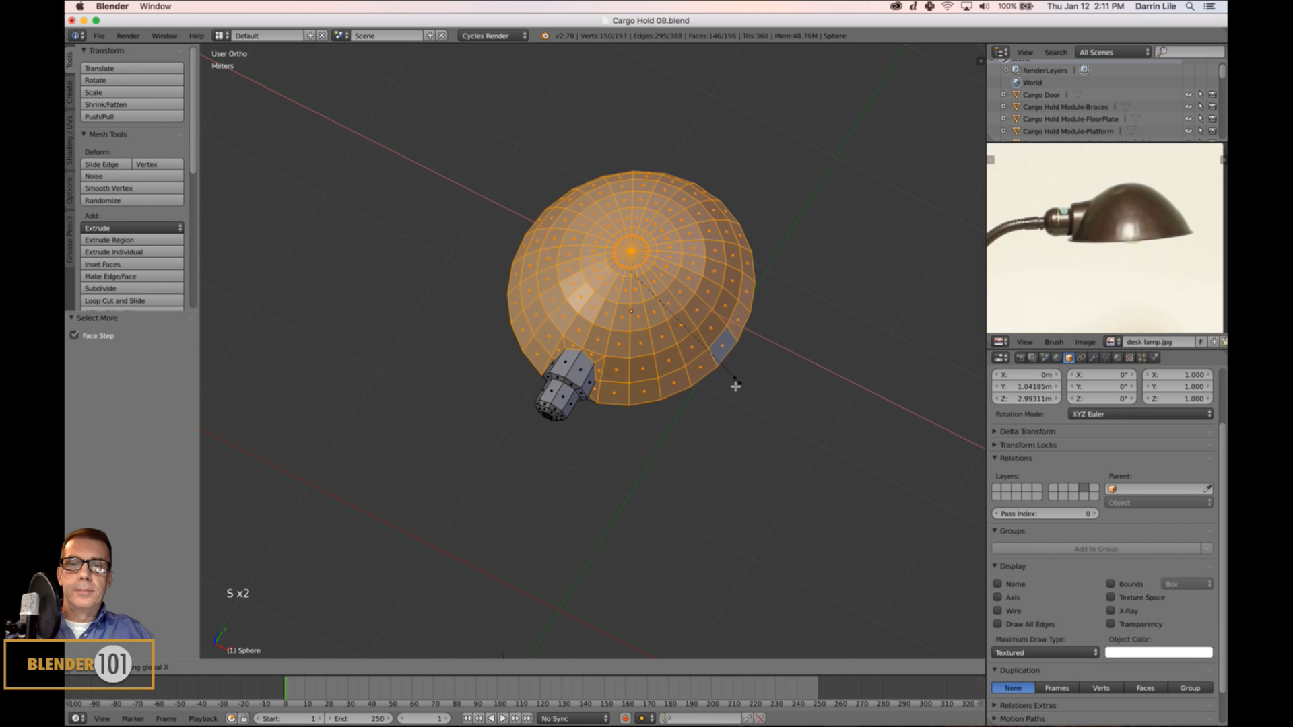
left_click(738, 389)
middle_click_drag(737, 389, 698, 375)
Try scaling the dome faces uniformly to about 0.922 and moving them back toward the socket along Y.
key("s")
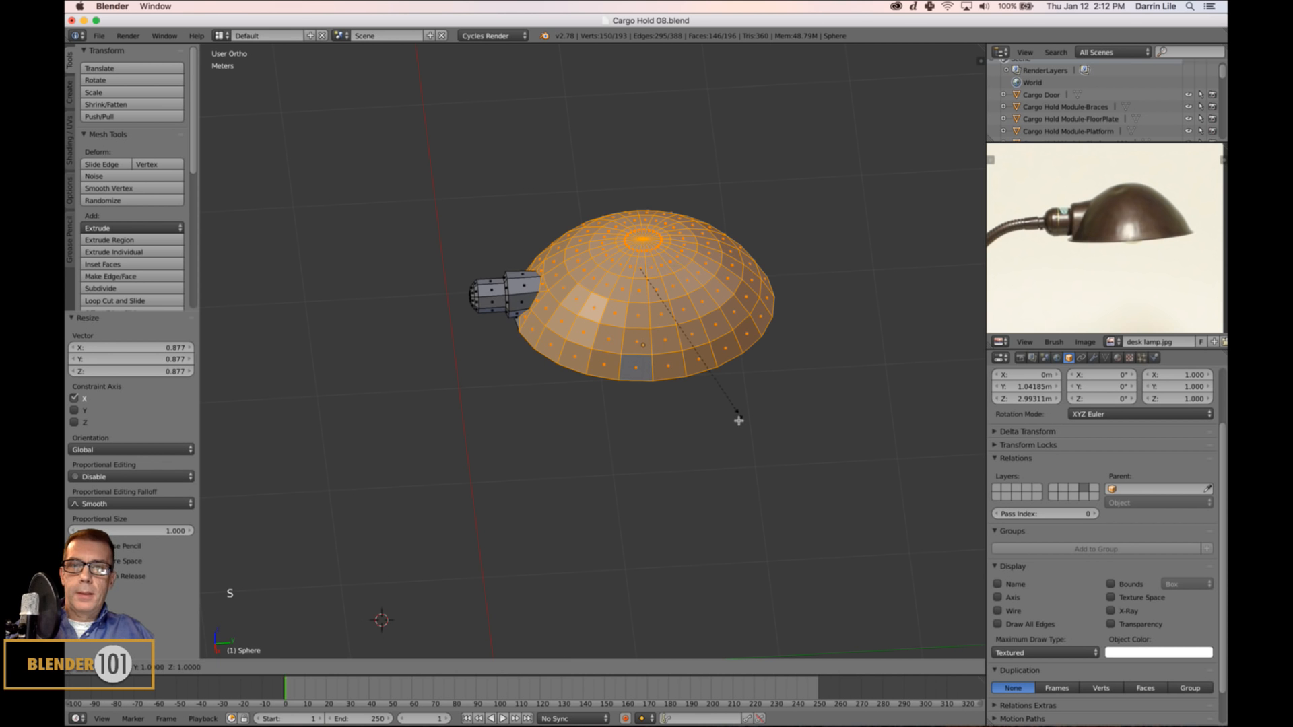
left_click(727, 407)
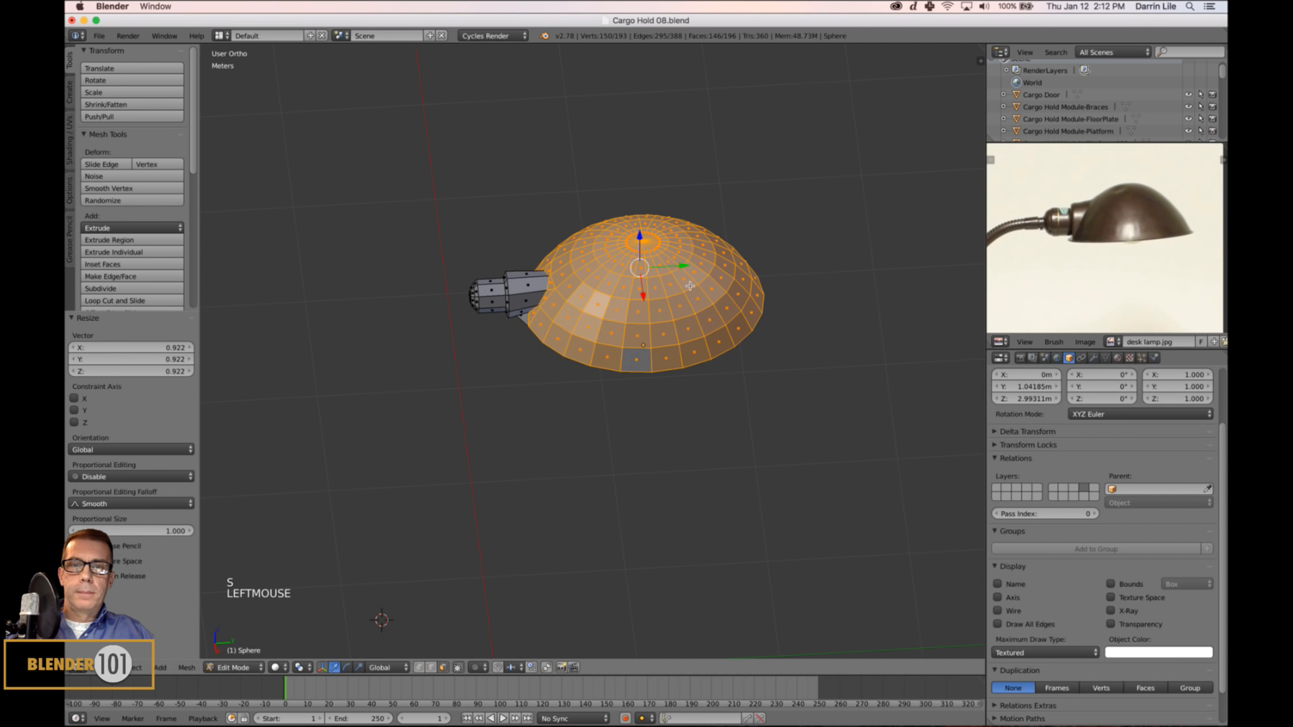
left_click_drag(683, 269, 672, 276)
scroll(629, 407, "up", 3)
middle_click_drag(630, 406, 667, 398)
Undo the dome's Y move, its uniform scaling and its scaling along X.
key("o")
key("super+z")
key("super+z")
middle_click_drag(730, 410, 745, 433)
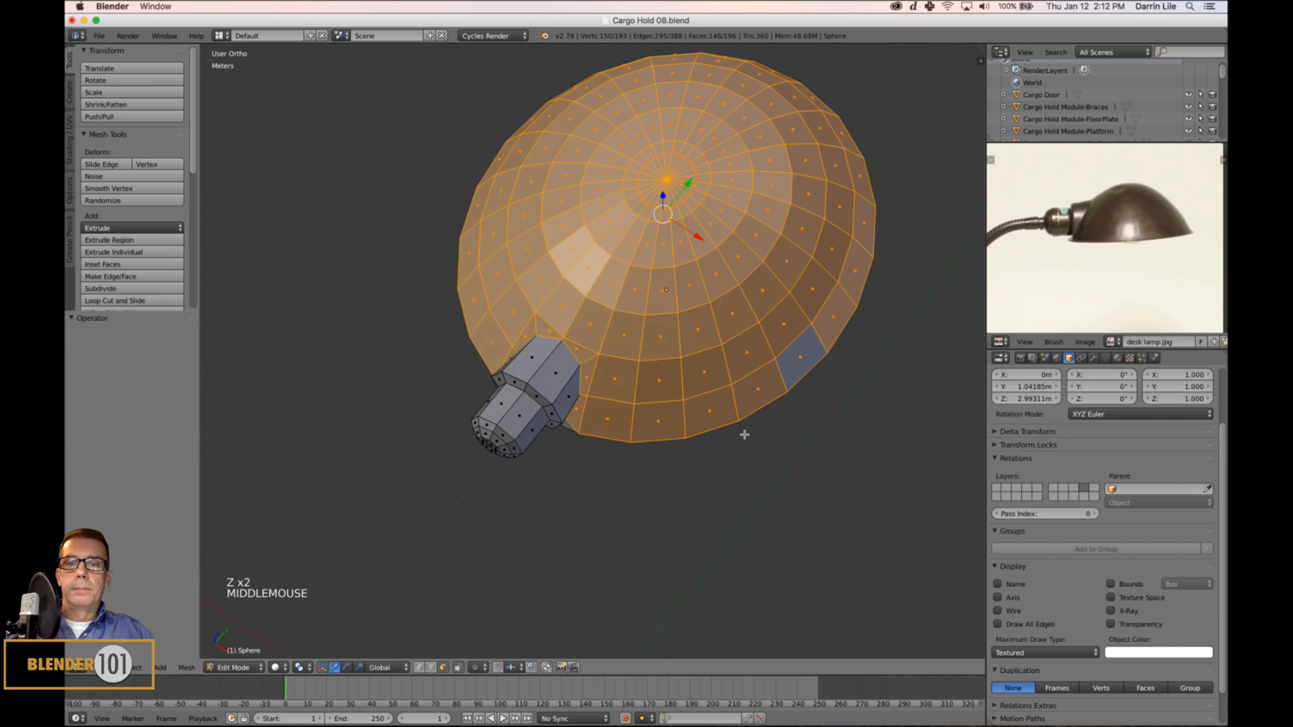
scroll(693, 437, "down", 2)
key("o")
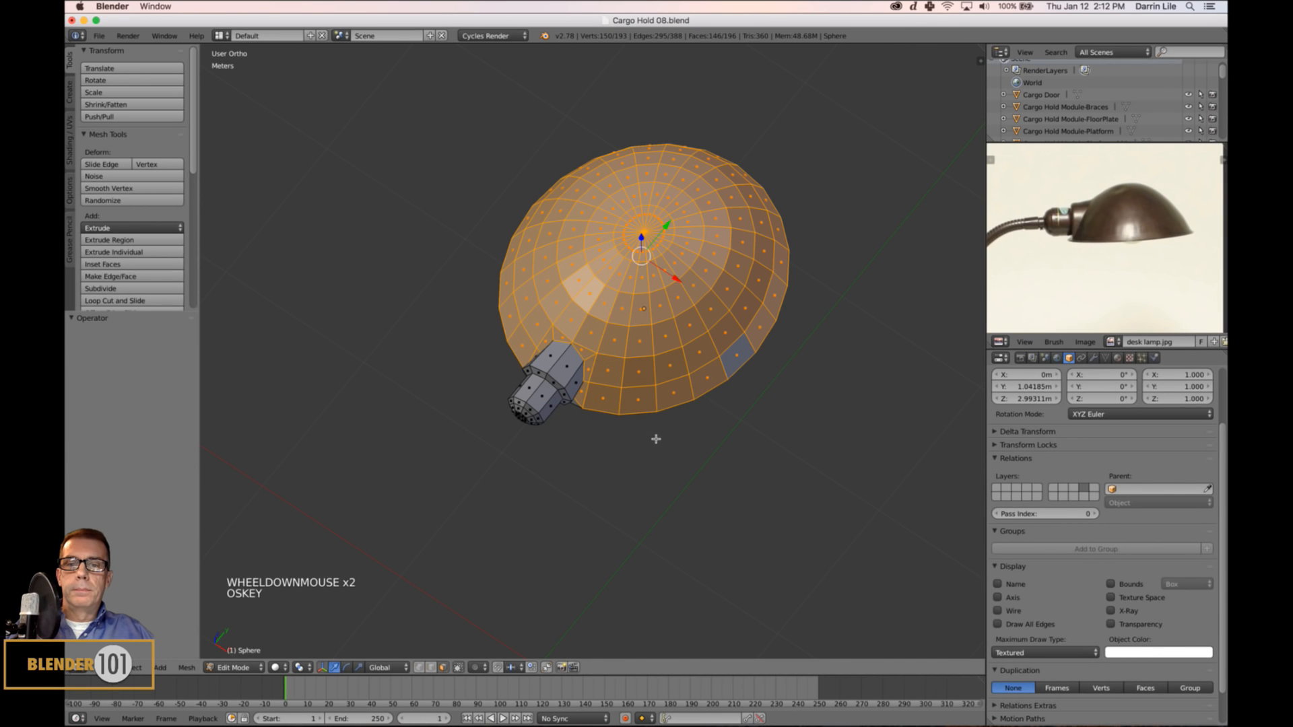
key("o")
key("z")
middle_click_drag(690, 436, 695, 428)
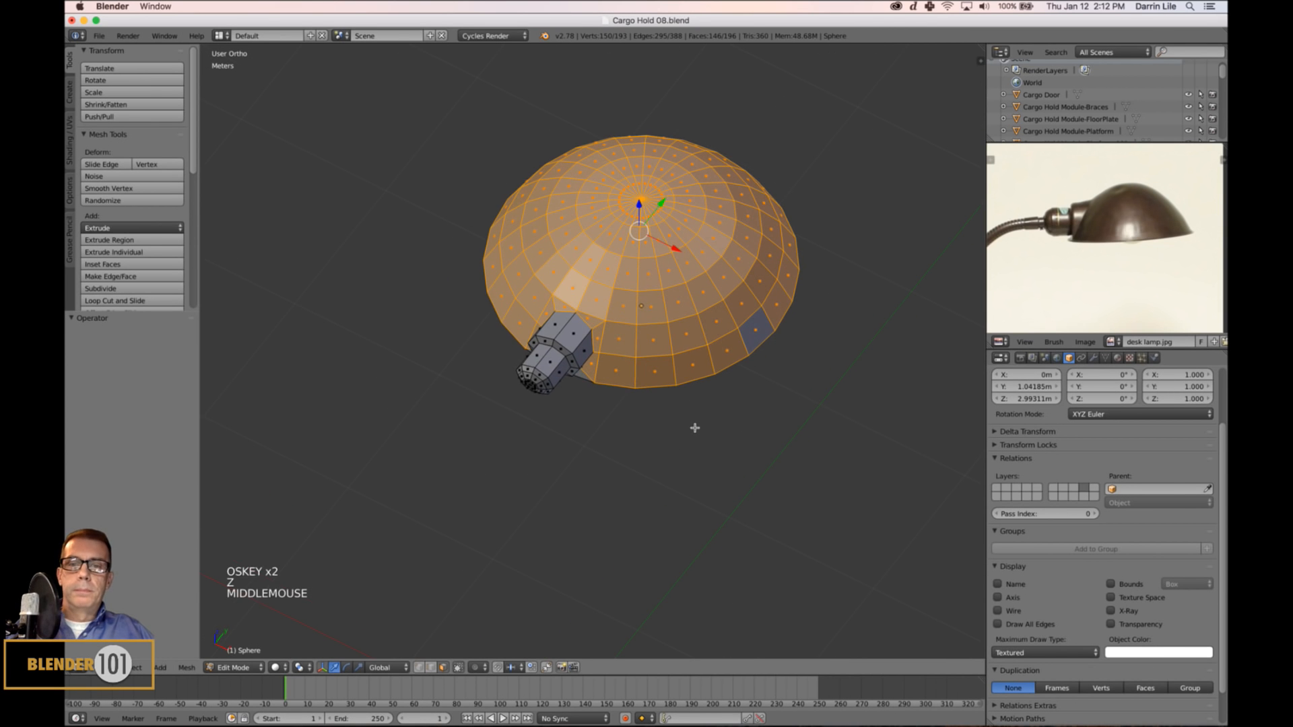
Deselect the dome faces that surround the socket joint.
key("c")
mouse_move(586, 369)
middle_mouse_down()
mouse_move(582, 324)
mouse_move(544, 338)
middle_mouse_up()
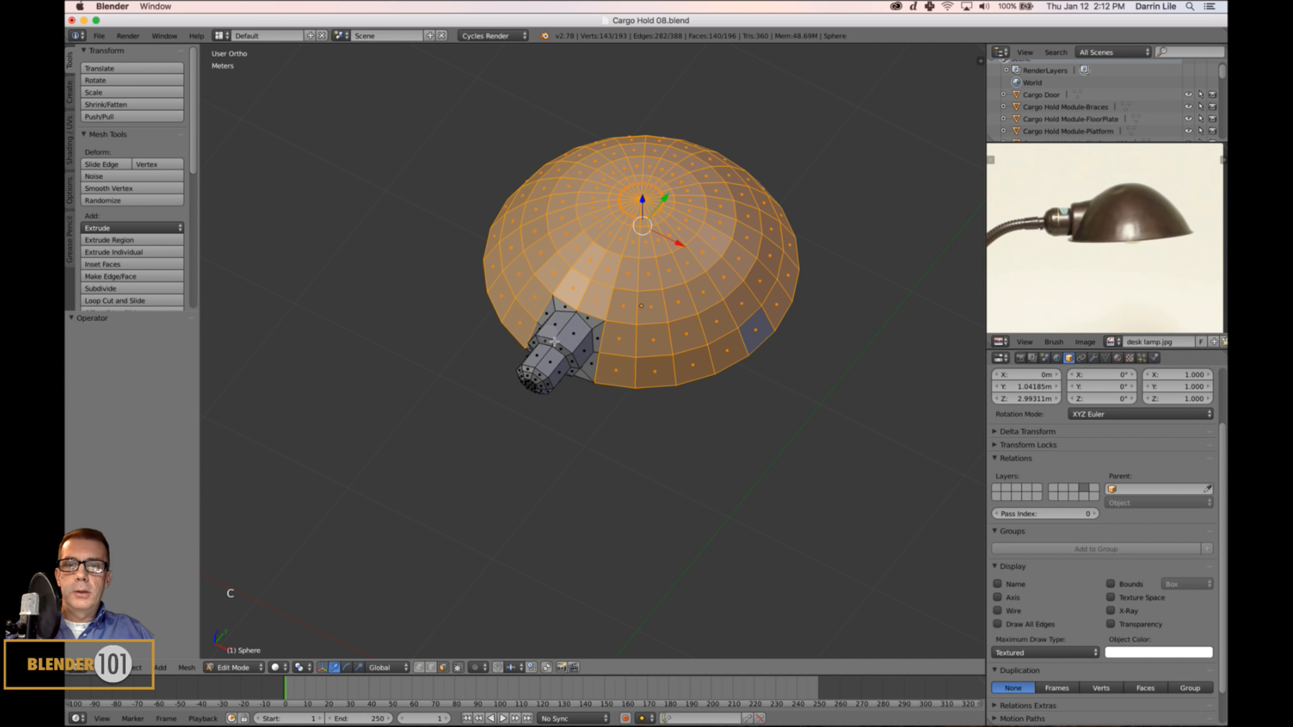
mouse_move(809, 444)
middle_mouse_down()
mouse_move(771, 430)
mouse_move(798, 439)
middle_mouse_up()
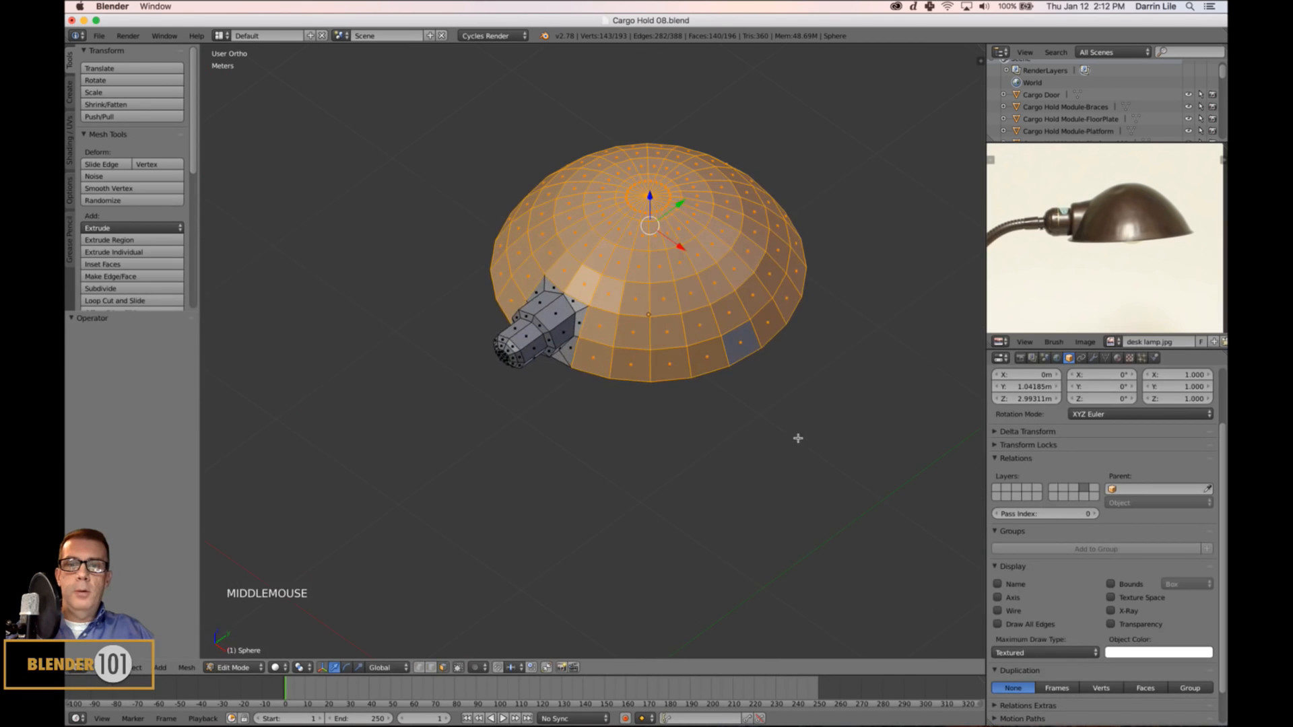
middle_click_drag(560, 309, 709, 412)
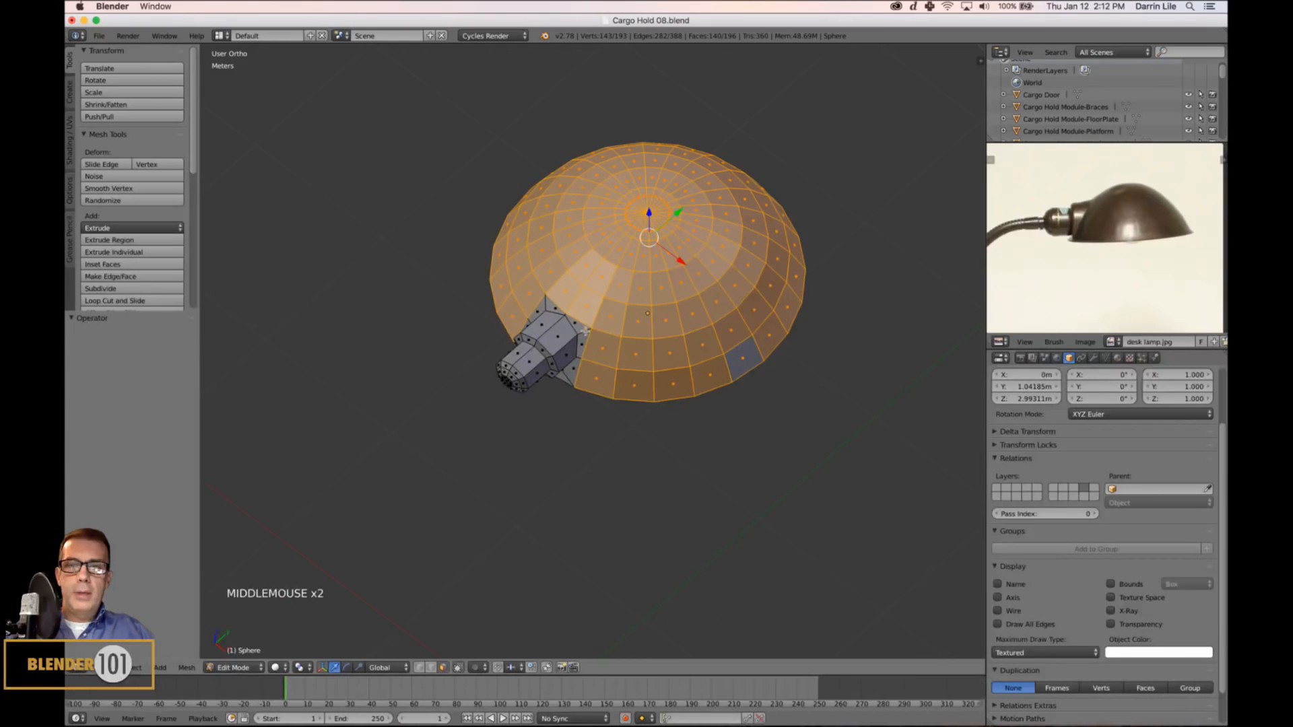
Try scaling the remaining dome faces to about 0.916 and moving them about 5.4 cm toward the socket along Y.
key("s")
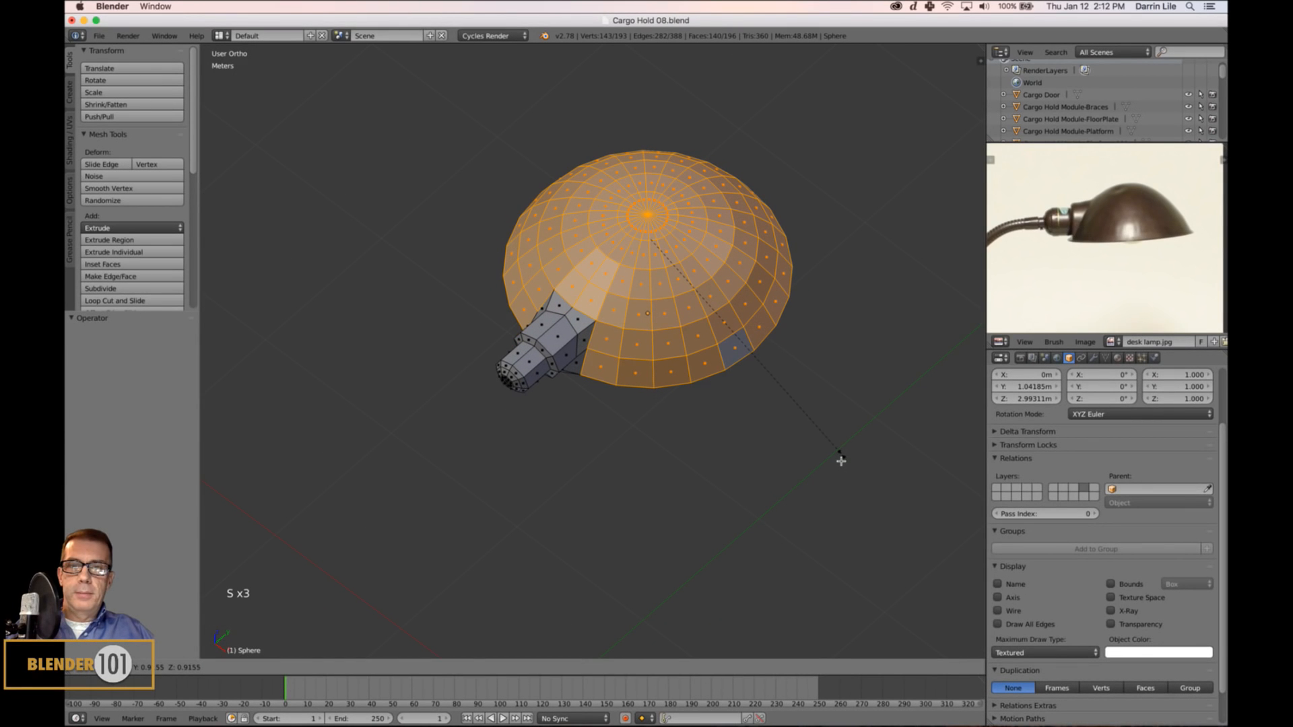
left_click(841, 461)
left_click_drag(676, 219, 669, 227)
middle_click_drag(653, 398, 687, 326)
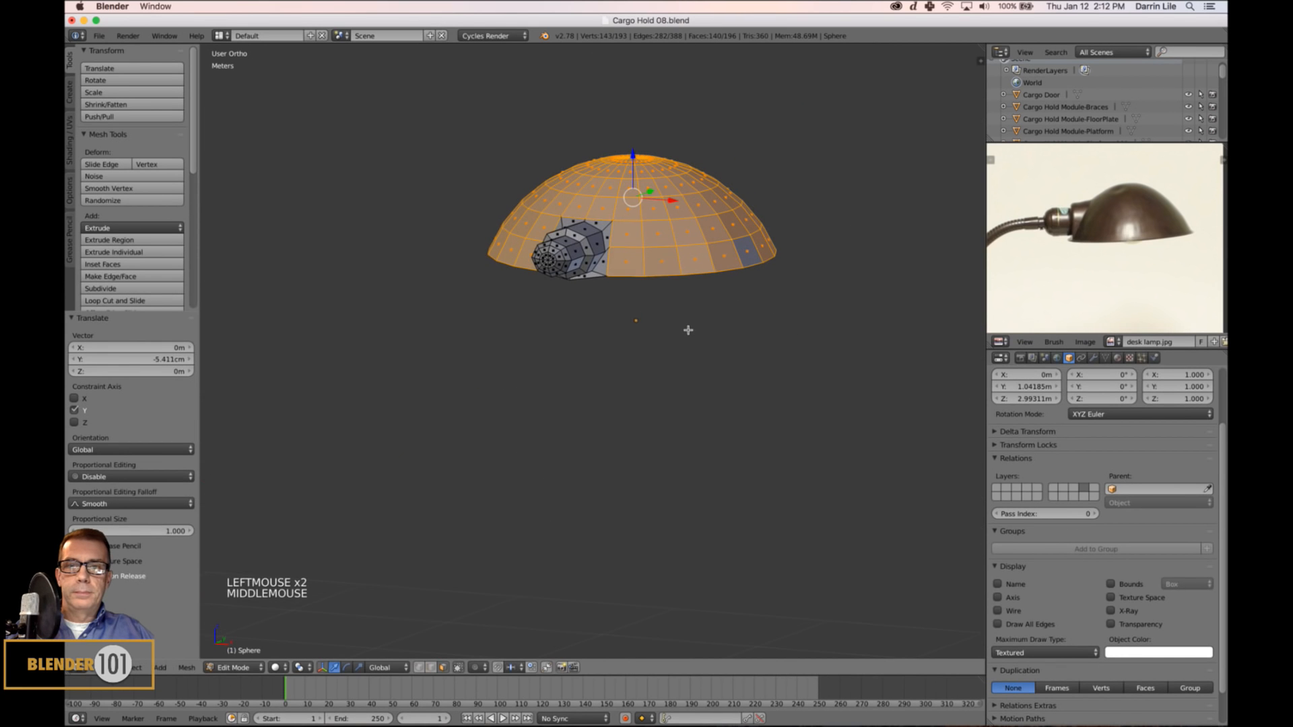
scroll(695, 349, "up", 2)
scroll(788, 378, "down", 4)
Undo the latest scaling and move of the dome faces, clear the selection and return to Object Mode.
key("super+z")
key("super+z")
key("super+z")
key("super+z")
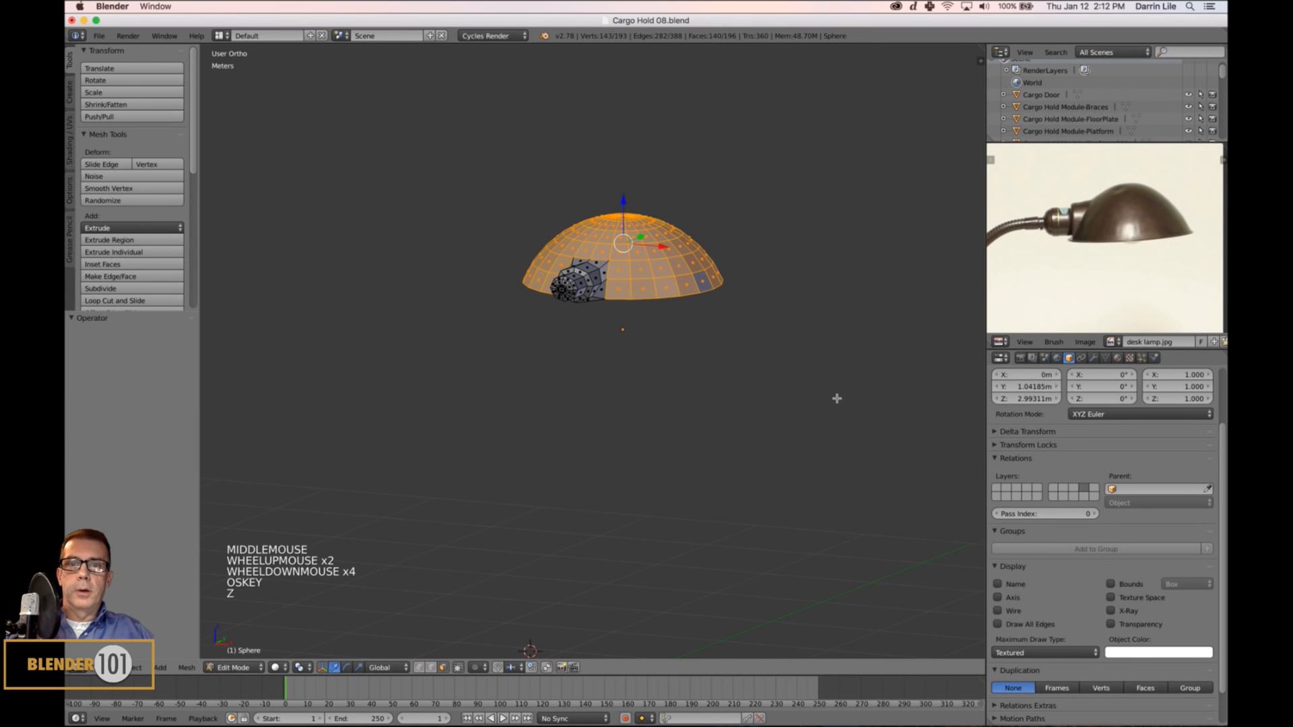
key("a")
key("Tab")
Compare the lampshade in the side view with the whole lamp in the reference photo.
middle_click_drag(832, 393, 805, 399)
scroll(788, 401, "down", 2)
key("KP_3")
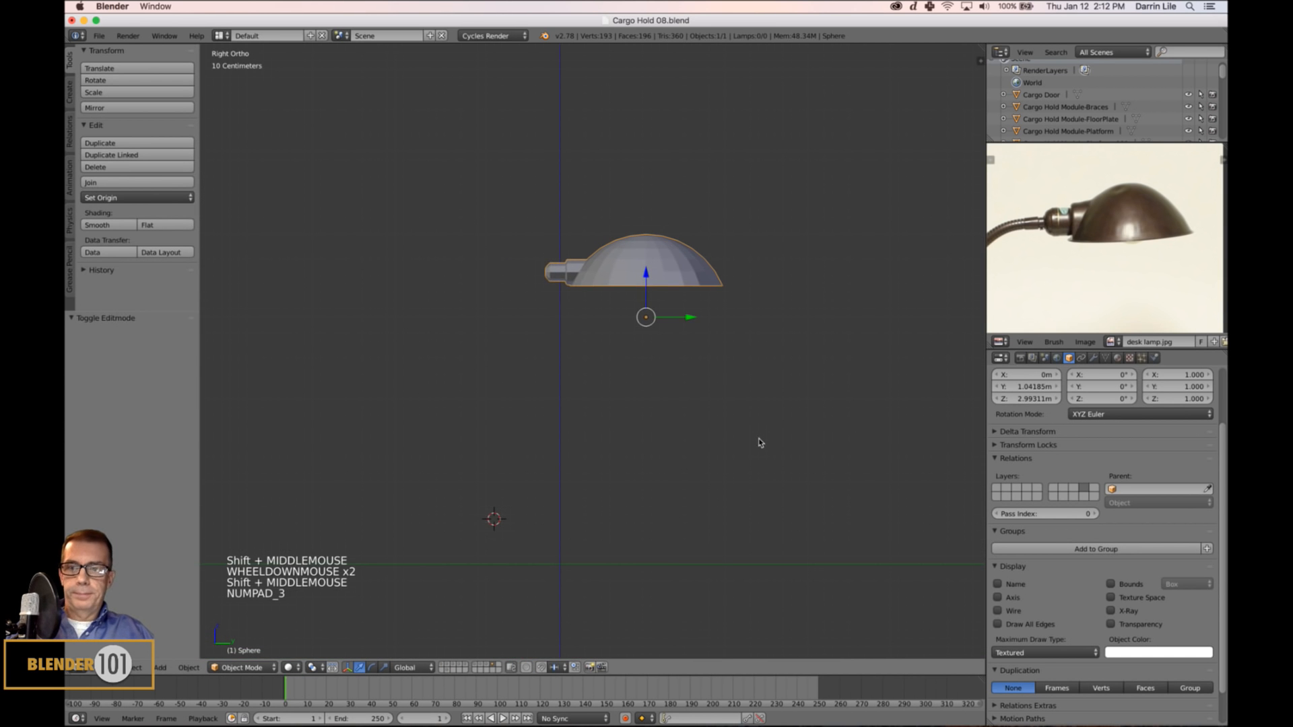
scroll(757, 439, "up", 1)
middle_click_drag(757, 439, 791, 435, "shift")
scroll(1037, 232, "down", 3)
middle_click_drag(1037, 233, 1070, 214)
middle_click_drag(737, 447, 764, 435, "shift")
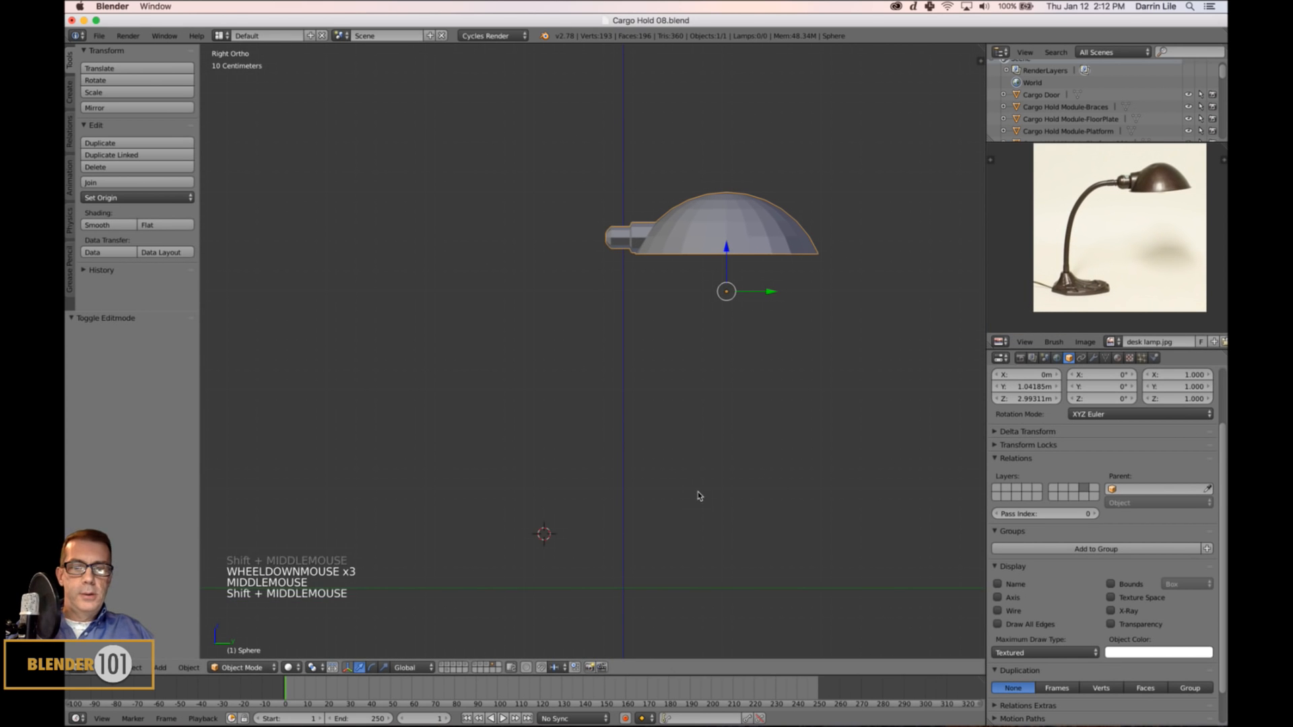
Set the lampshade's origin to its geometry and move it about 2.126 m along Y and 39 cm down.
key("shift+c")
scroll(640, 247, "down", 3)
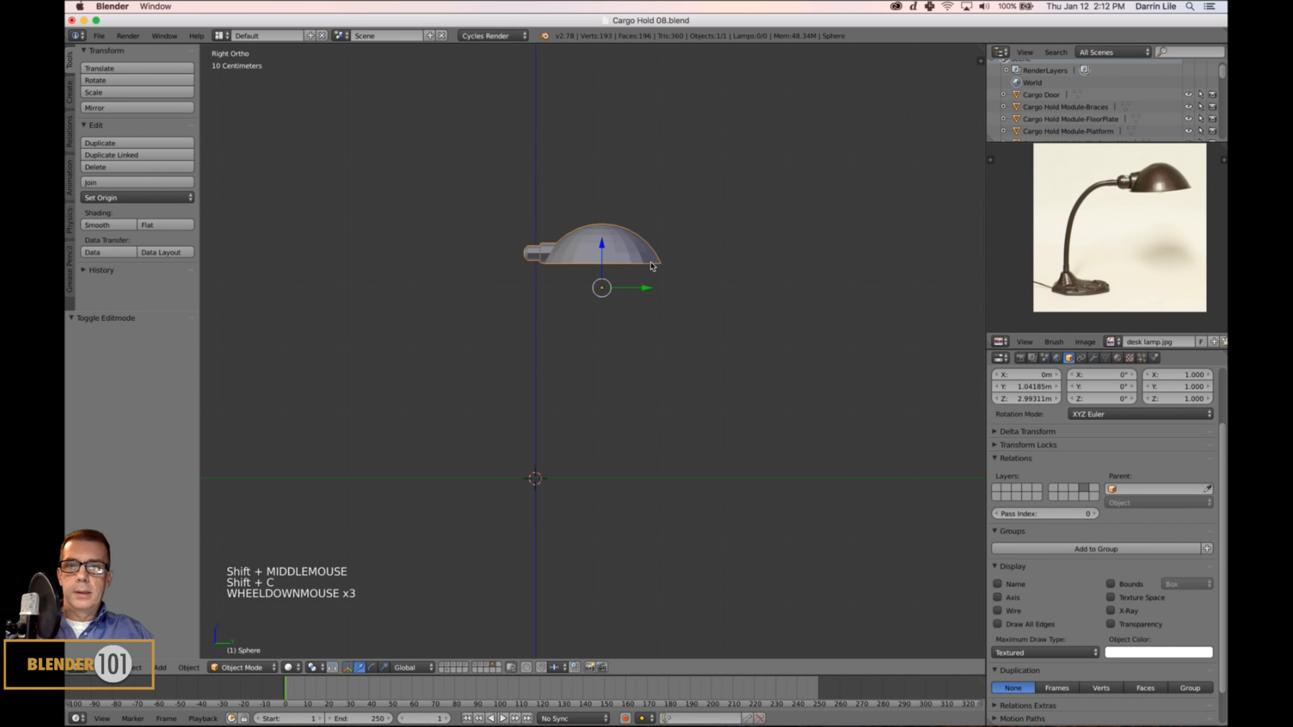
left_click(152, 197)
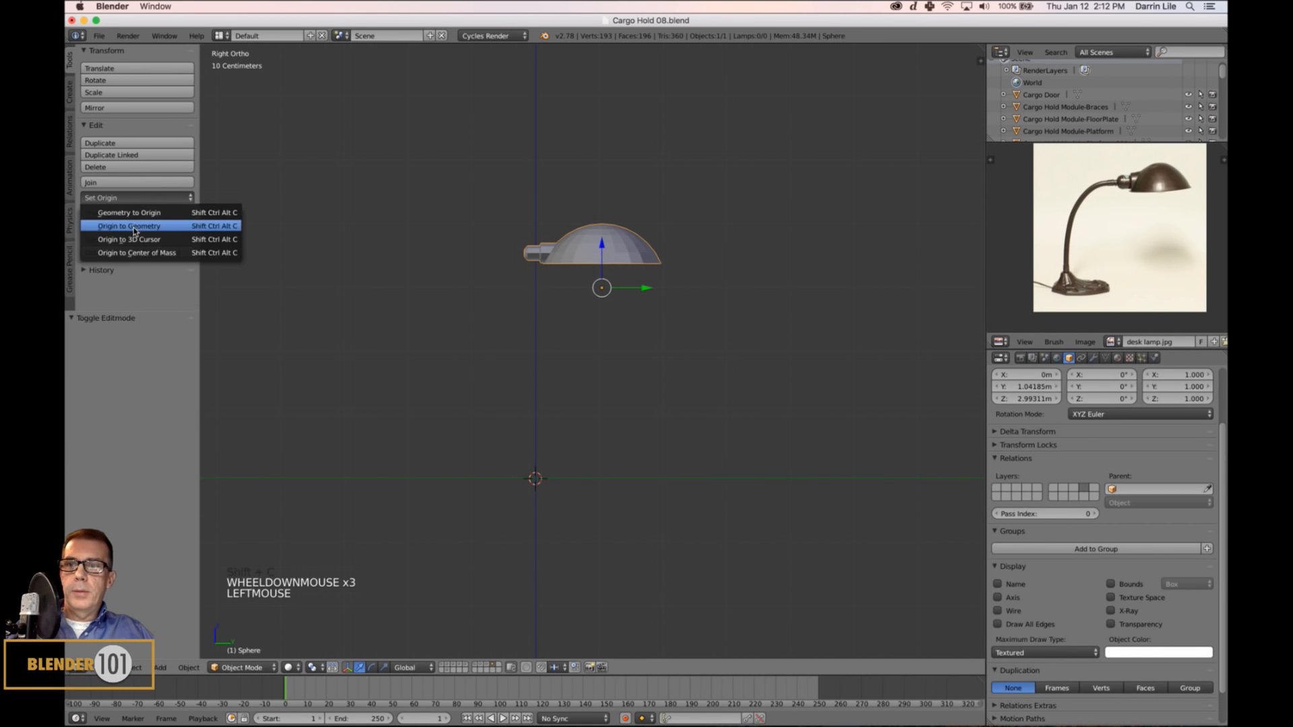
left_click(150, 223)
key("g")
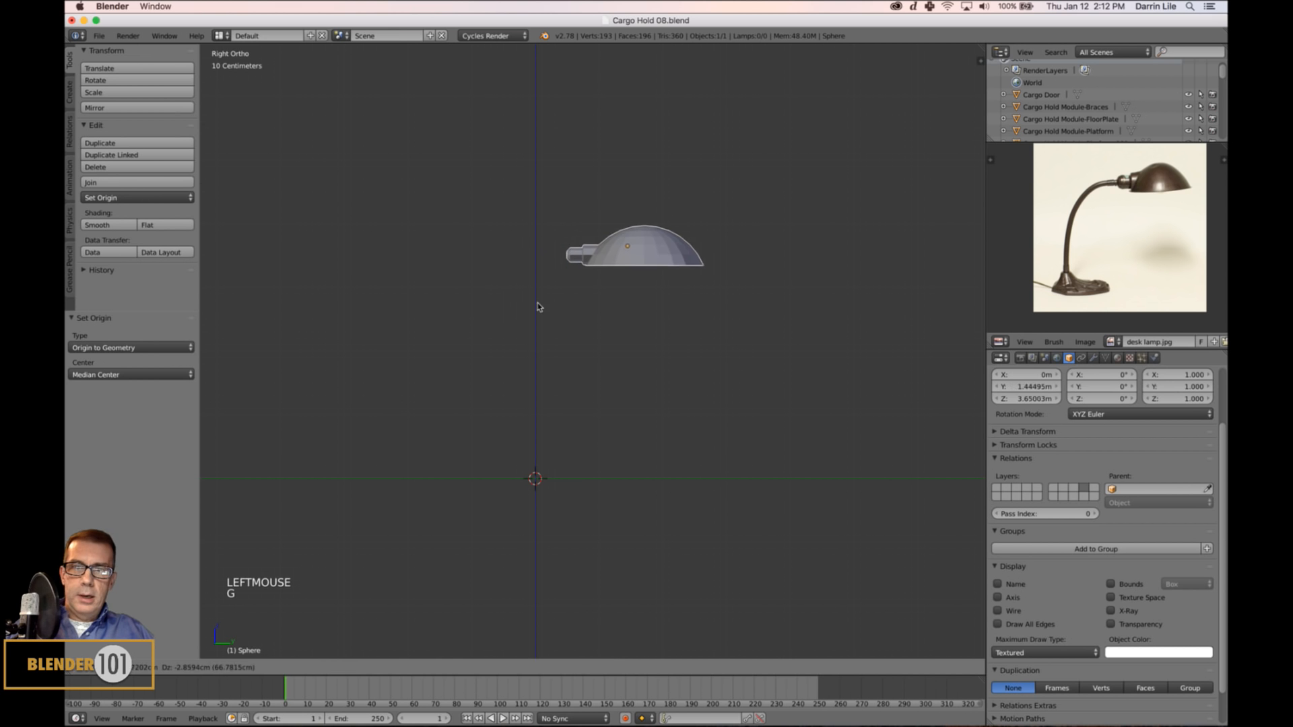
left_click(610, 321)
middle_click_drag(620, 350, 606, 341, "shift")
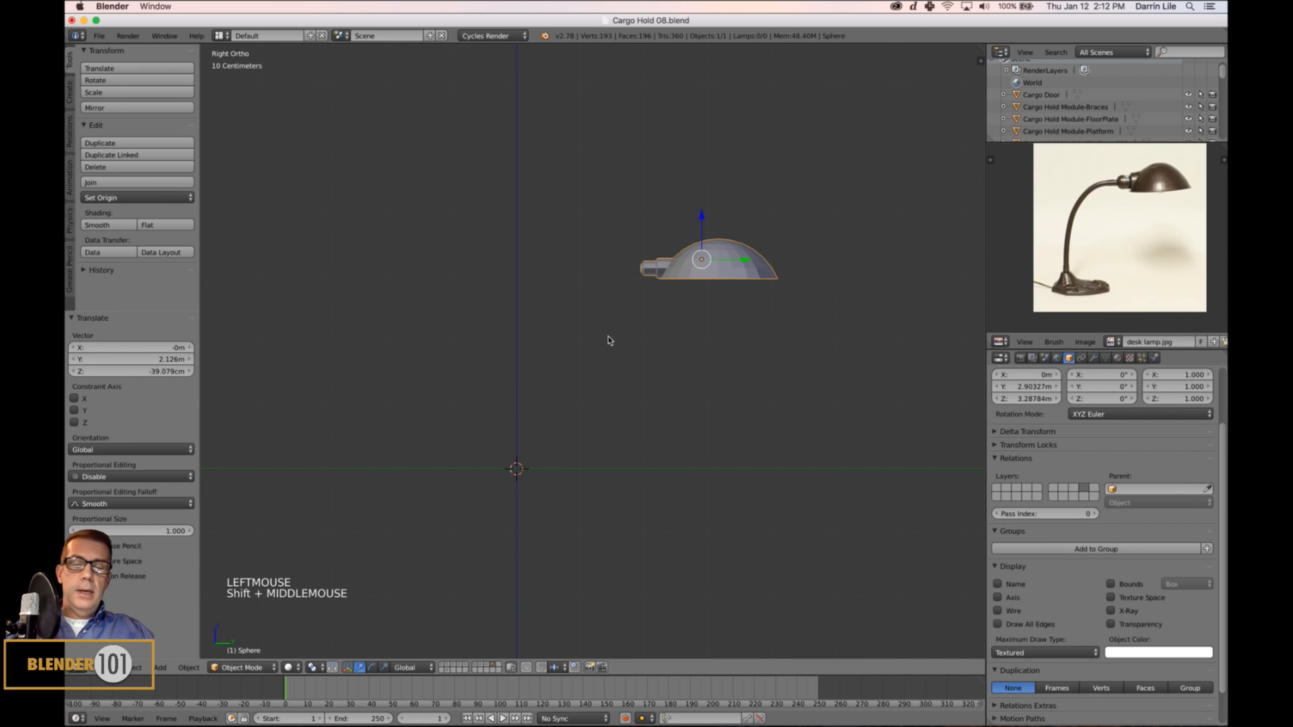
Examine the shape of the lamp's base up close in the reference photo.
scroll(1083, 266, "up", 2)
middle_click_drag(1075, 269, 1098, 217, "shift")
scroll(1088, 269, "up", 3)
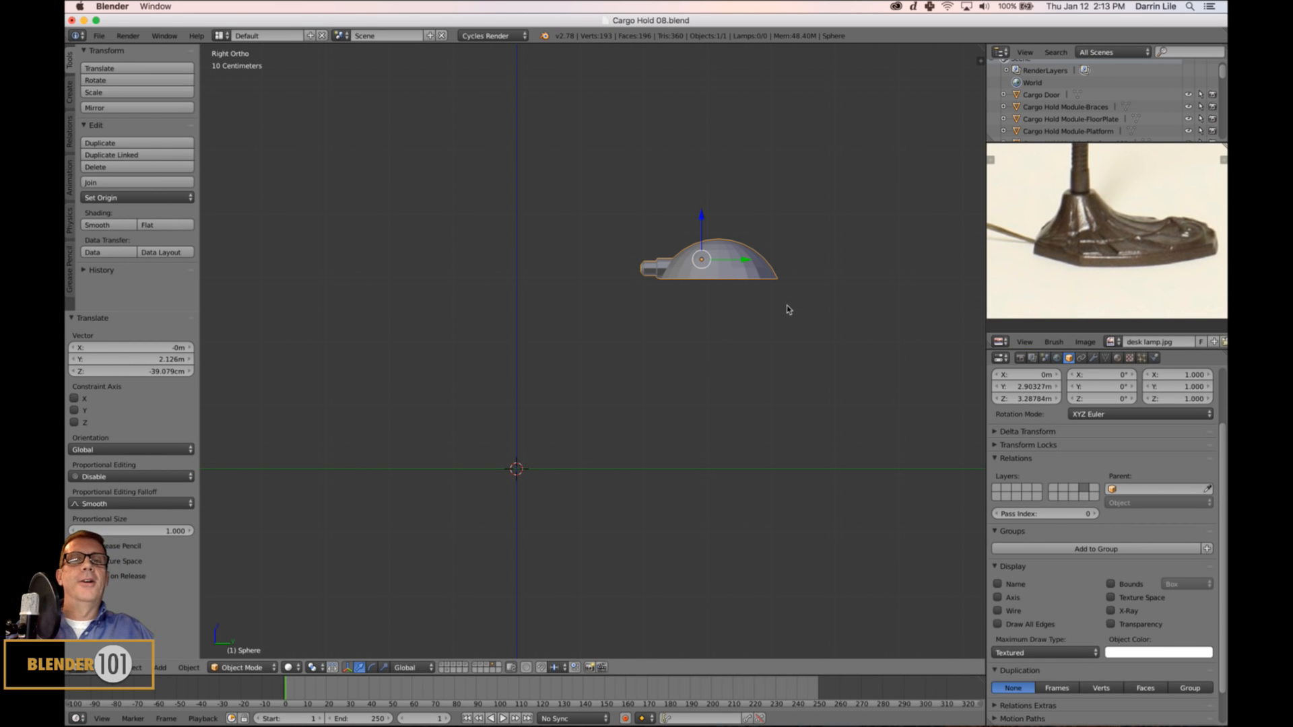
scroll(788, 308, "up", 2)
scroll(788, 307, "down", 1)
middle_click_drag(697, 267, 751, 293, "shift")
scroll(684, 288, "up", 1)
scroll(801, 300, "down", 1)
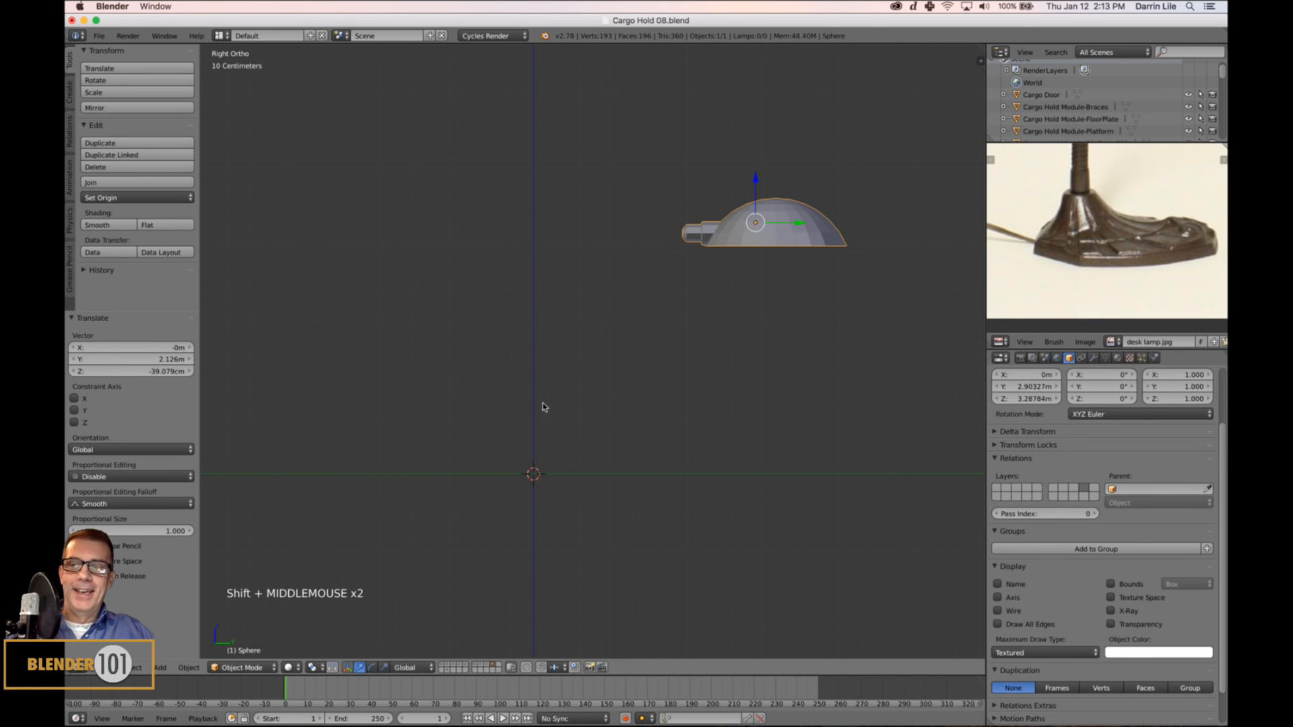
middle_click_drag(574, 398, 587, 400, "shift")
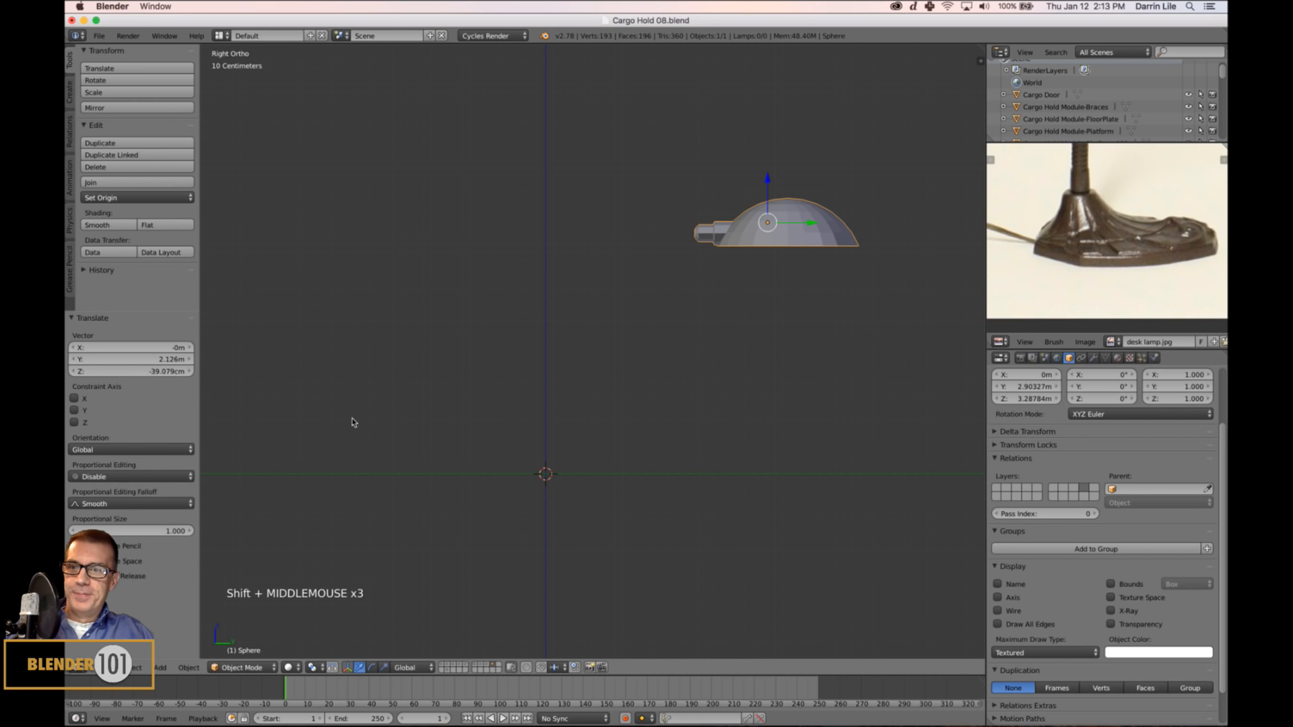
Add a 12-vertex cylinder at the scene's centre and raise it about 1.493 m along Z.
key("shift+a")
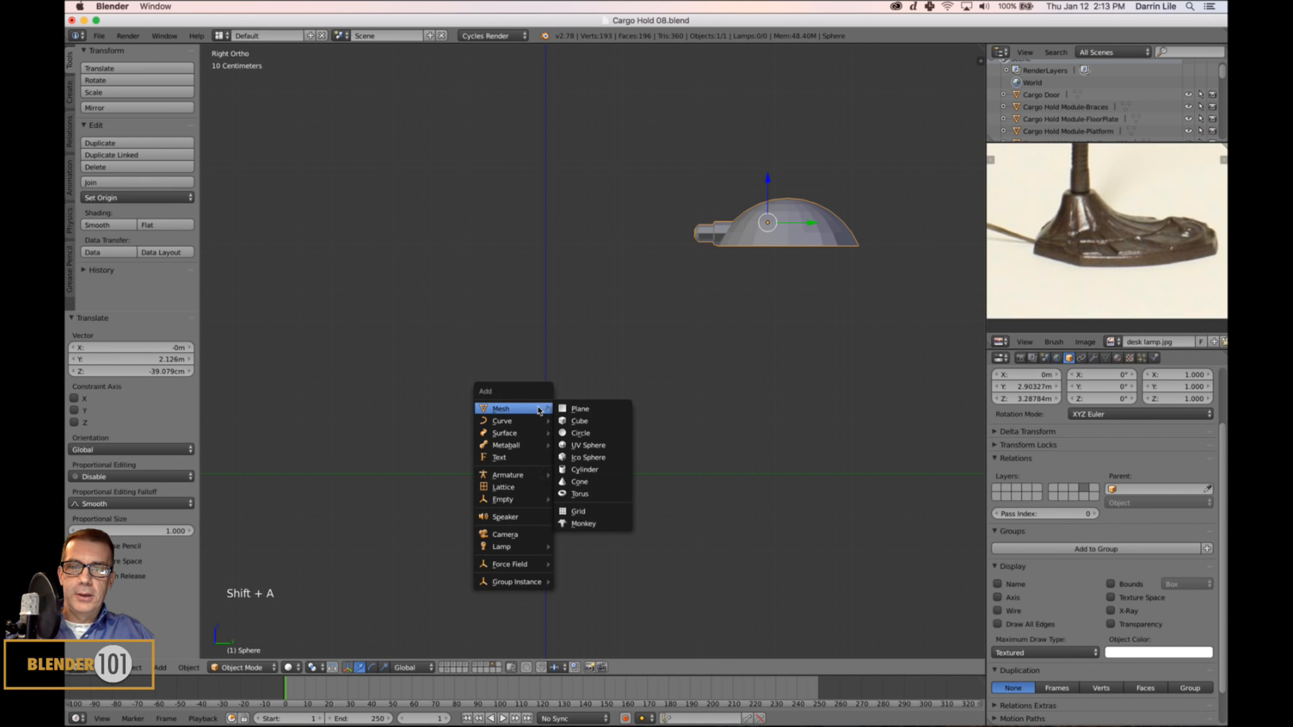
left_click(598, 469)
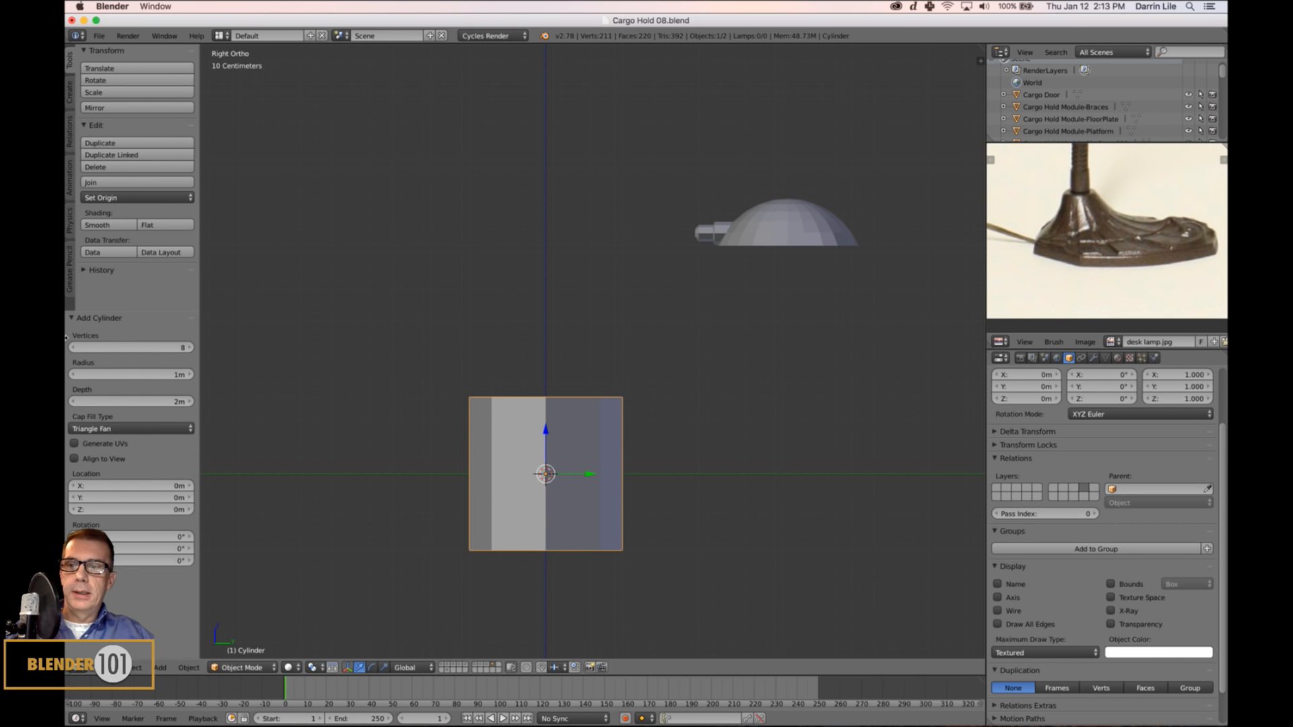
left_click(97, 348)
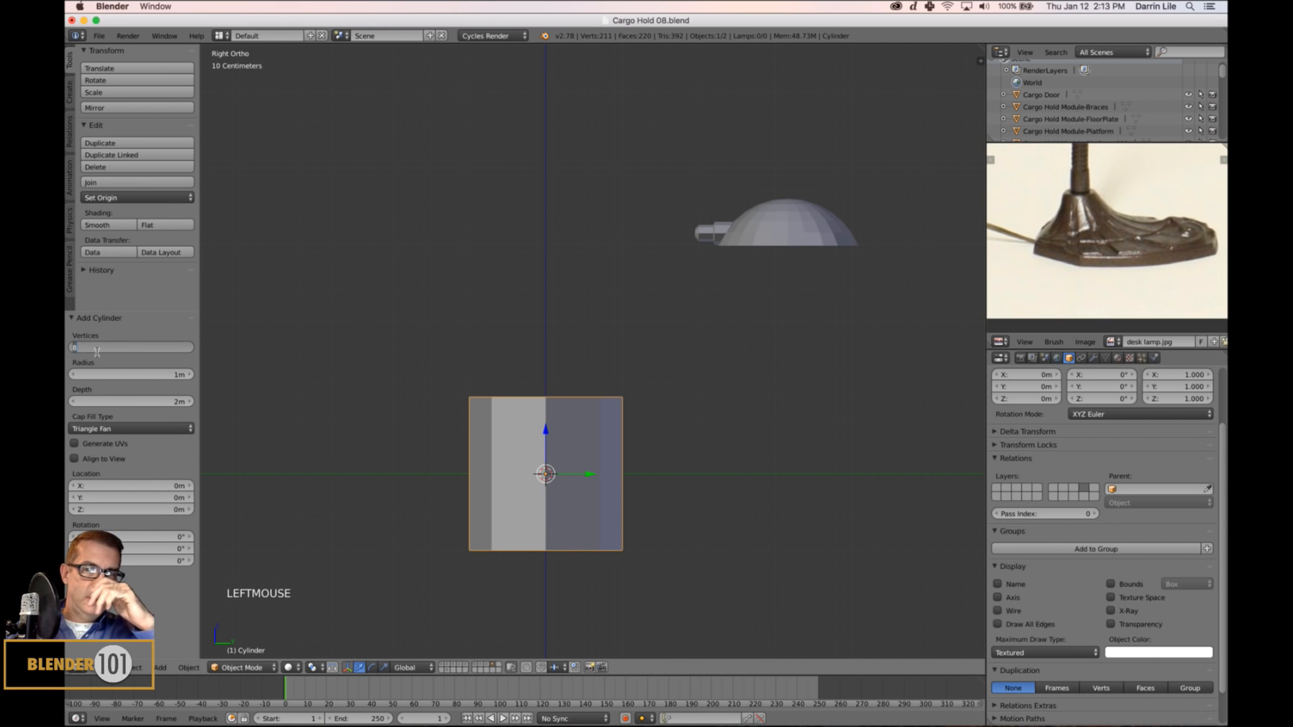
type("12")
key("Return")
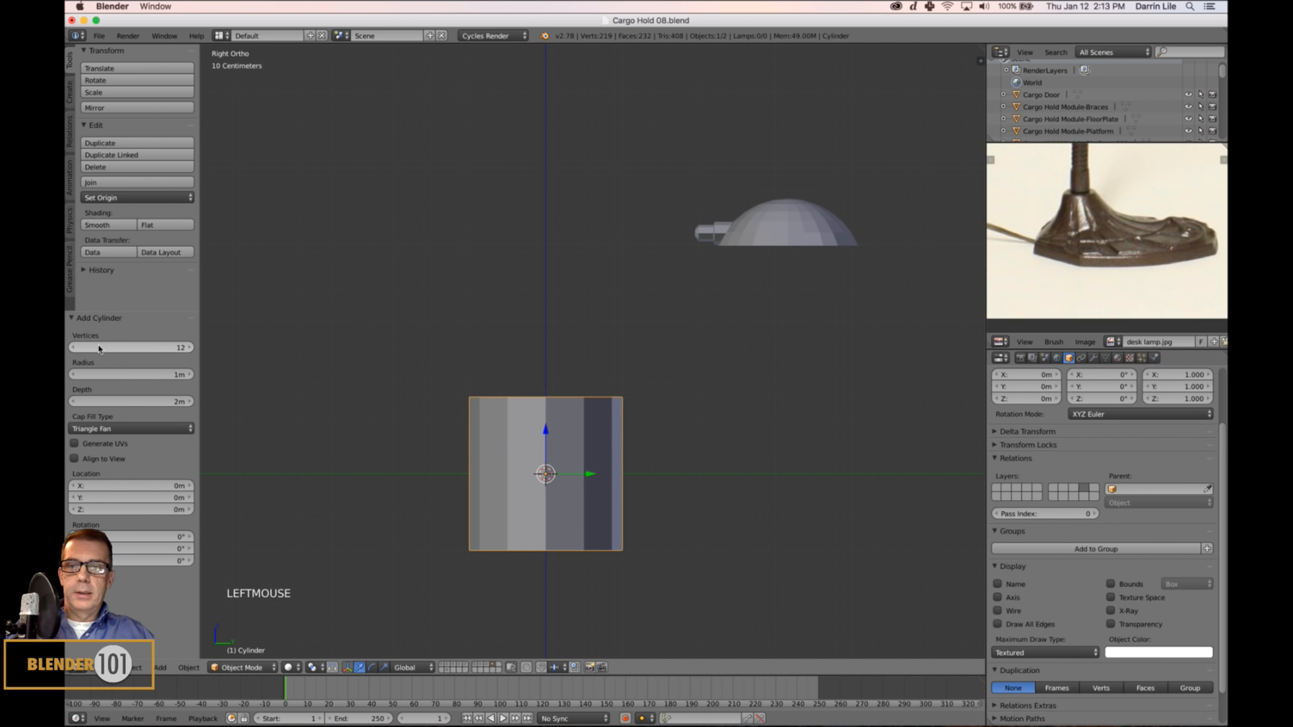
left_click_drag(545, 431, 545, 317)
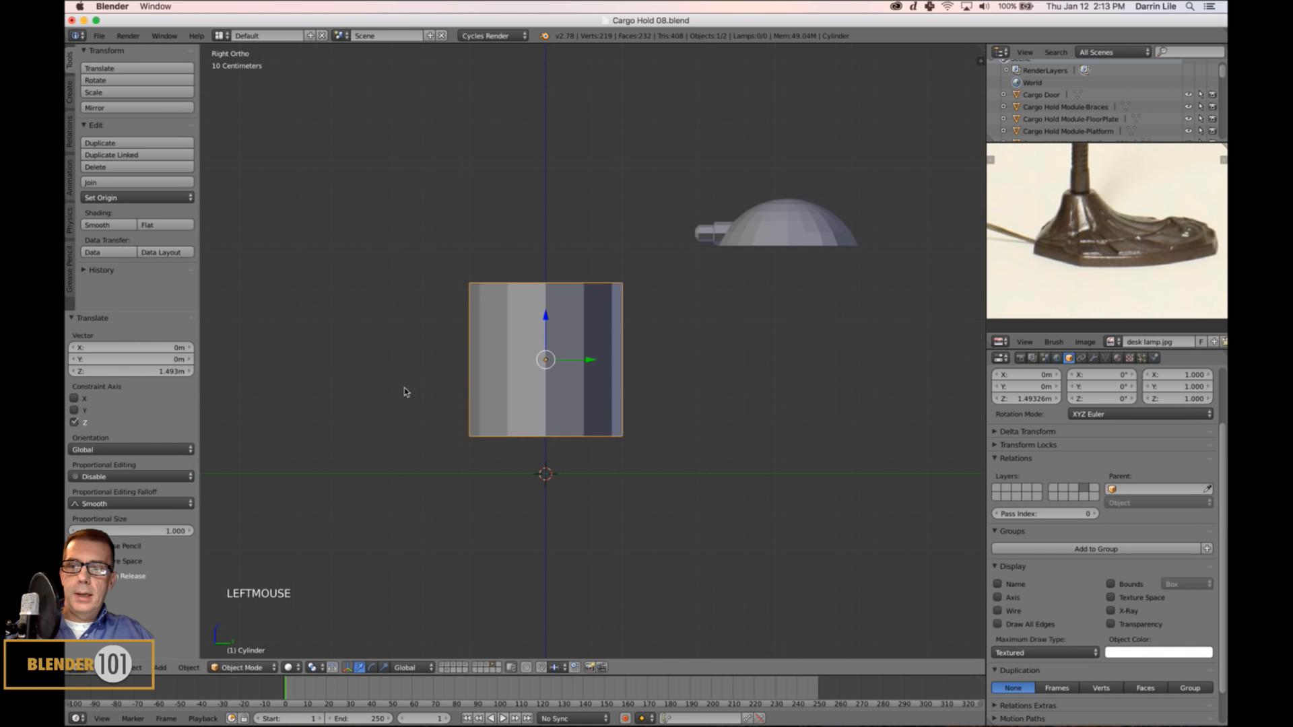
Delete the faces of the cylinder's top cap.
middle_click_drag(699, 425, 676, 447, "shift")
key("Tab")
key("a")
key("c")
mouse_move(526, 328)
left_mouse_down()
mouse_move(536, 312)
mouse_move(543, 333)
left_mouse_up()
right_click(673, 471)
key("x")
left_click(673, 476)
Delete the faces of the cylinder's bottom cap and return to Object Mode.
middle_click_drag(669, 485, 667, 410)
key("c")
left_click_drag(542, 427, 546, 410)
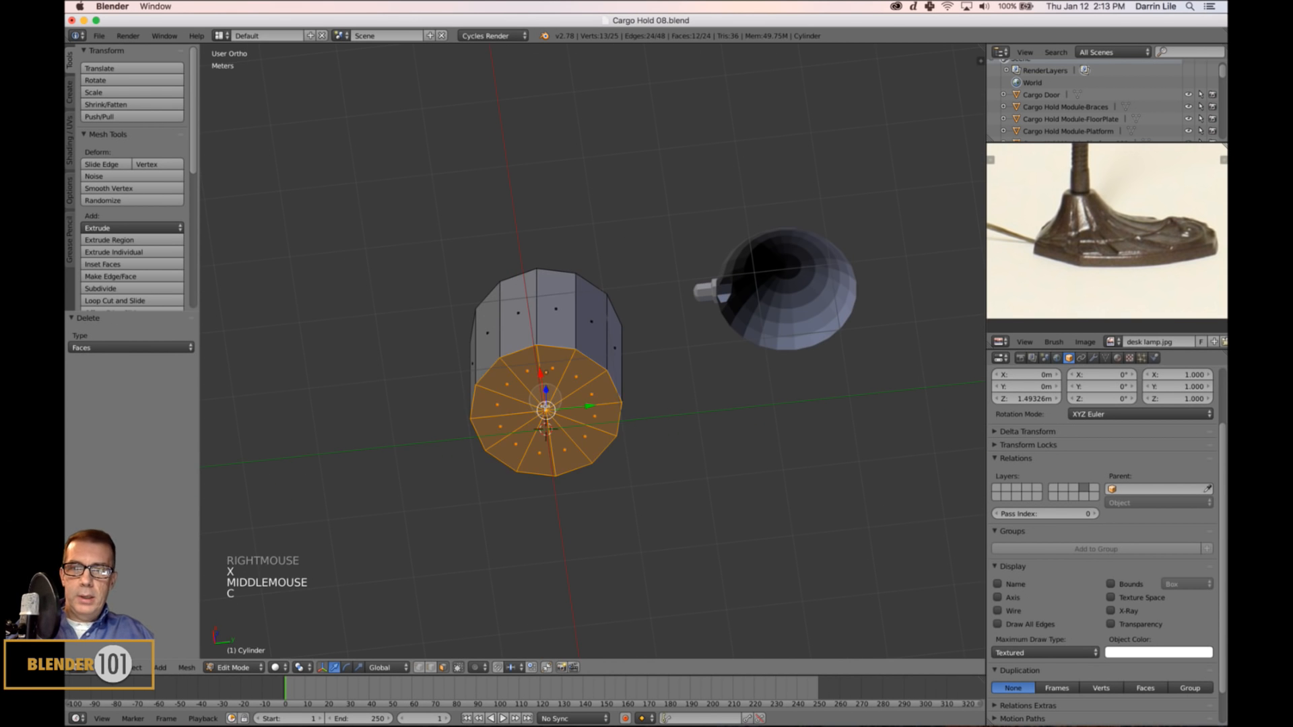
key("x")
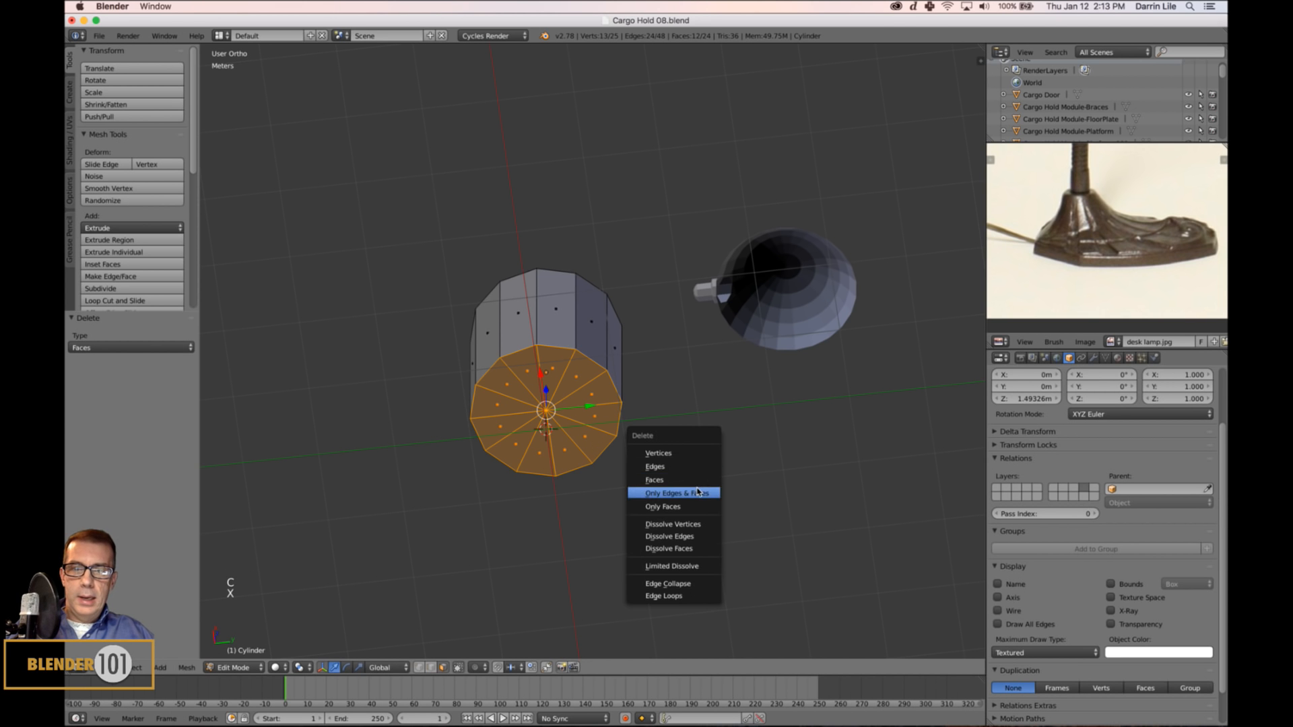
left_click(699, 478)
middle_click_drag(699, 478, 691, 507)
key("Tab")
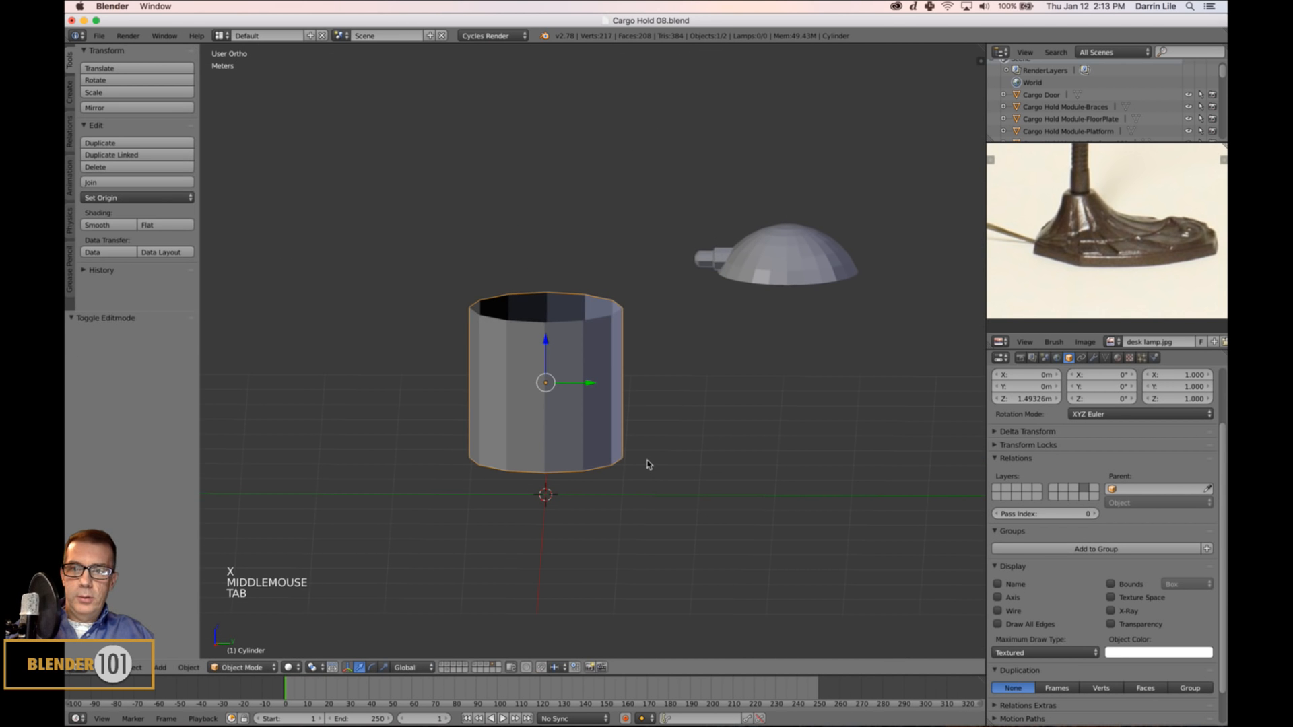
Scale the open cylinder down to about 0.121 and lower it about 82 cm along Z.
key("s")
left_click(576, 407)
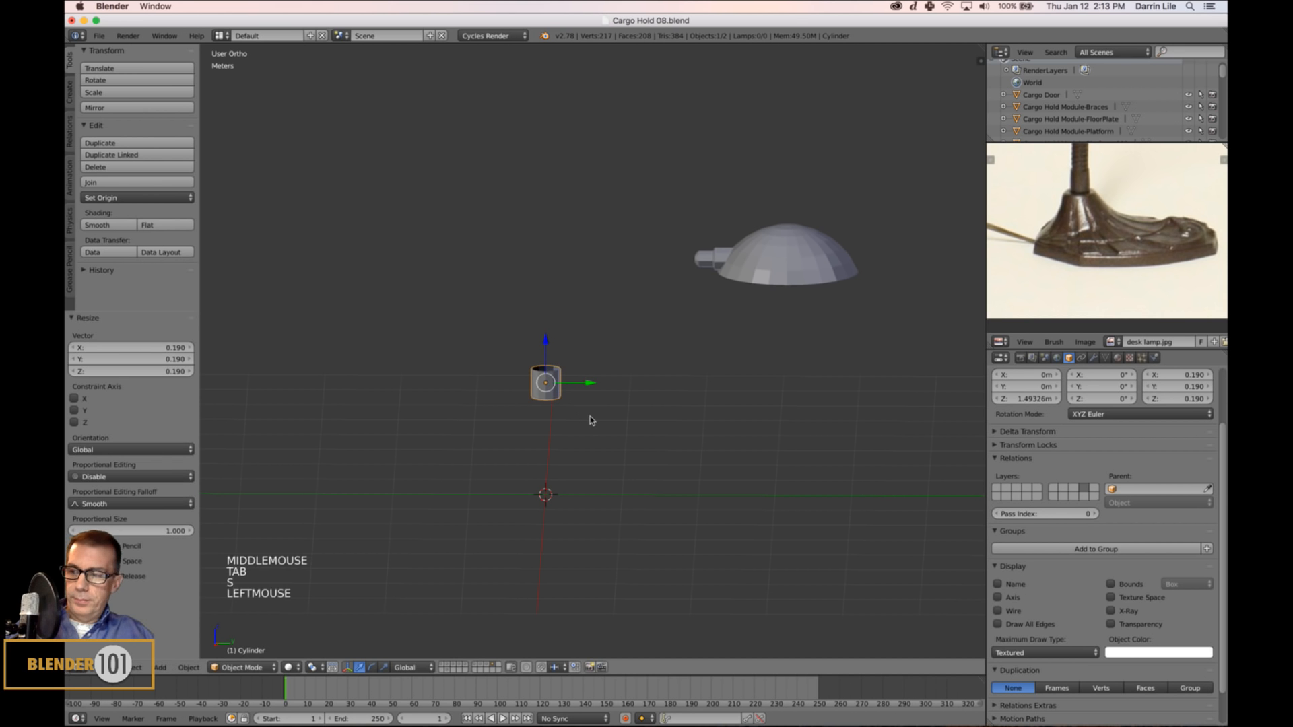
key("KP_3")
scroll(640, 444, "up", 2)
middle_click_drag(661, 453, 676, 431, "shift")
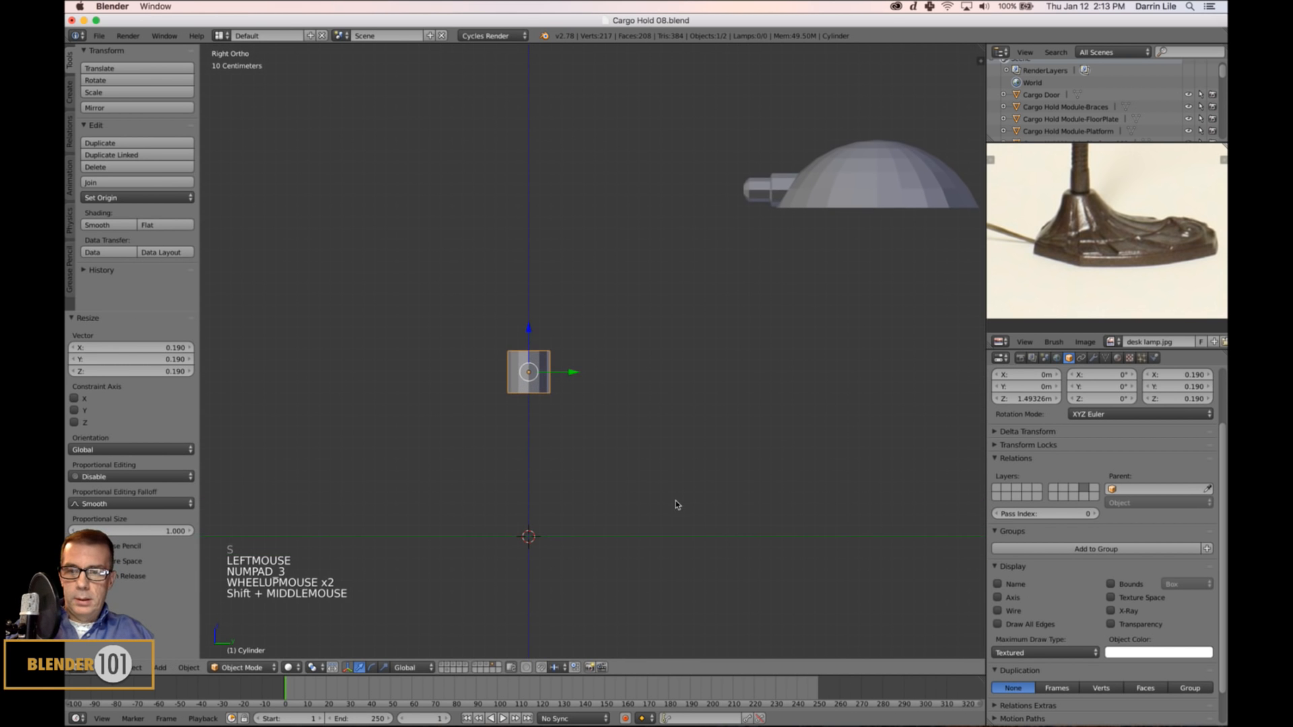
key("s")
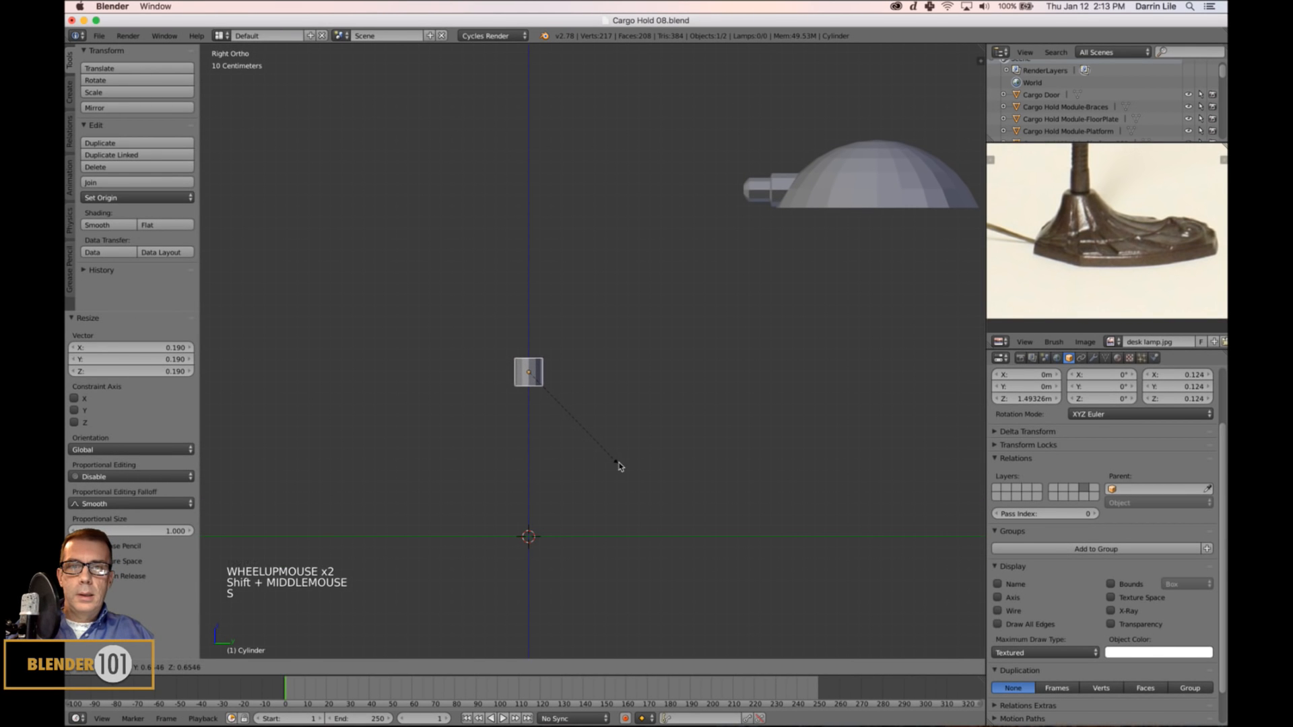
left_click(615, 463)
left_click_drag(530, 330, 531, 419)
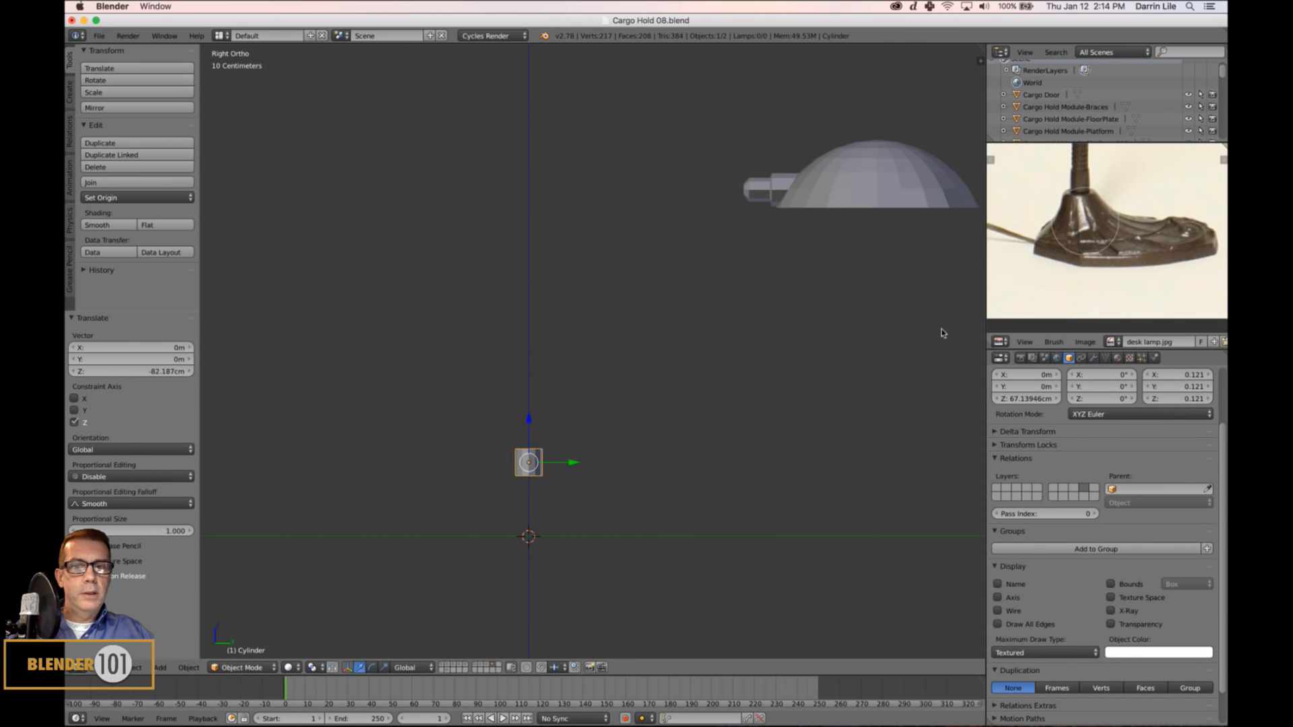
Select the cylinder's bottom edge loop in Edit Mode and scale it to about 1.132.
middle_click_drag(664, 456, 684, 305, "shift")
scroll(674, 419, "up", 2)
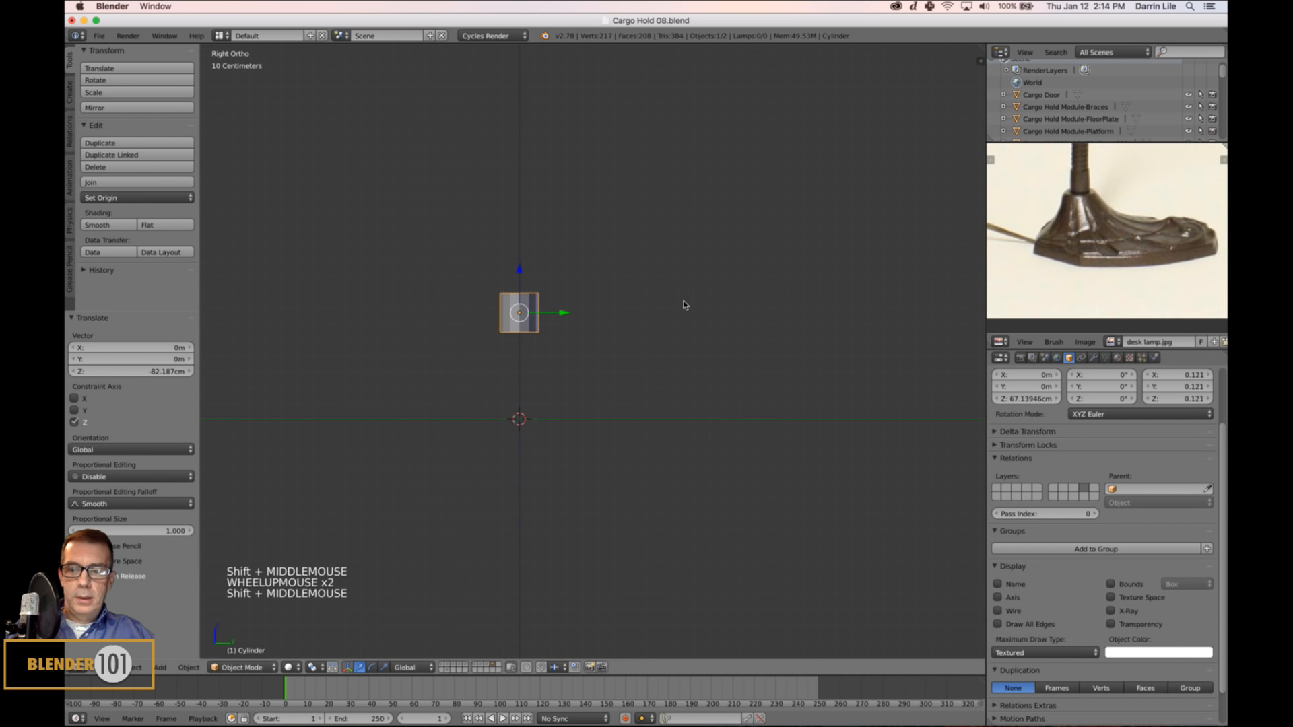
key("KP_Decimal")
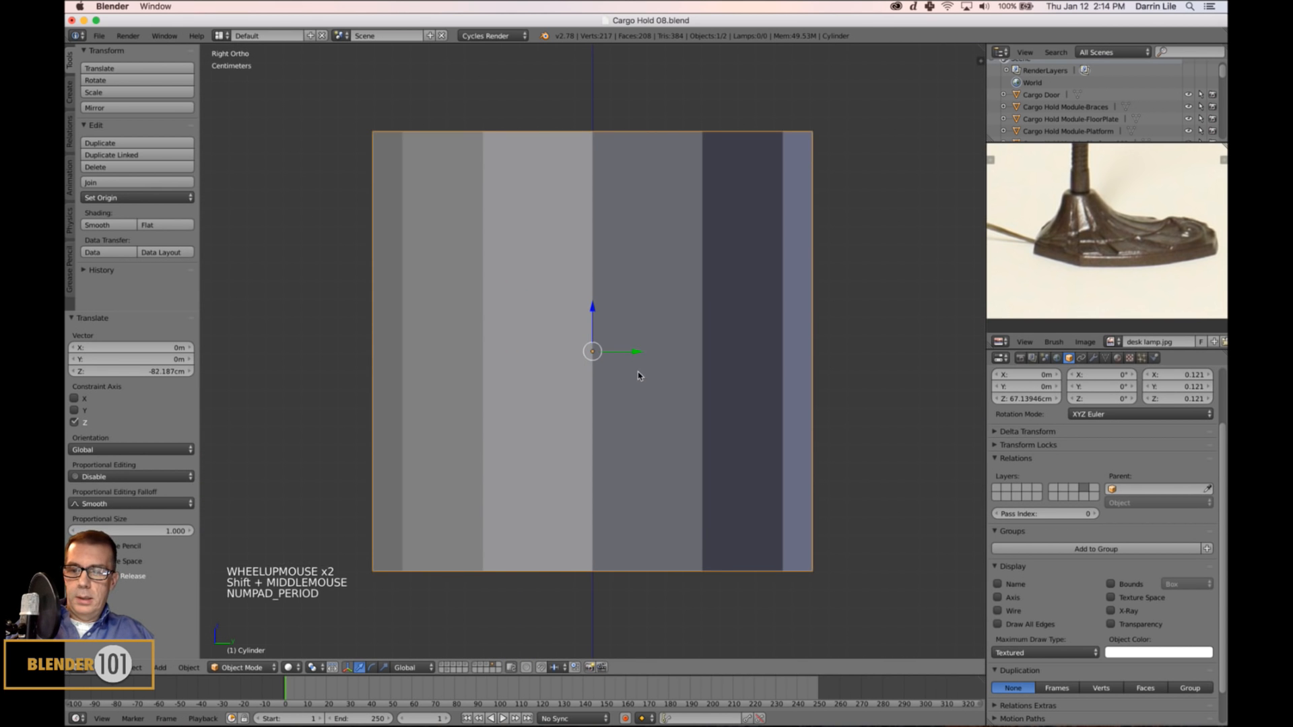
key("Tab")
scroll(674, 360, "down", 4)
key("ctrl+Tab")
left_click(670, 393)
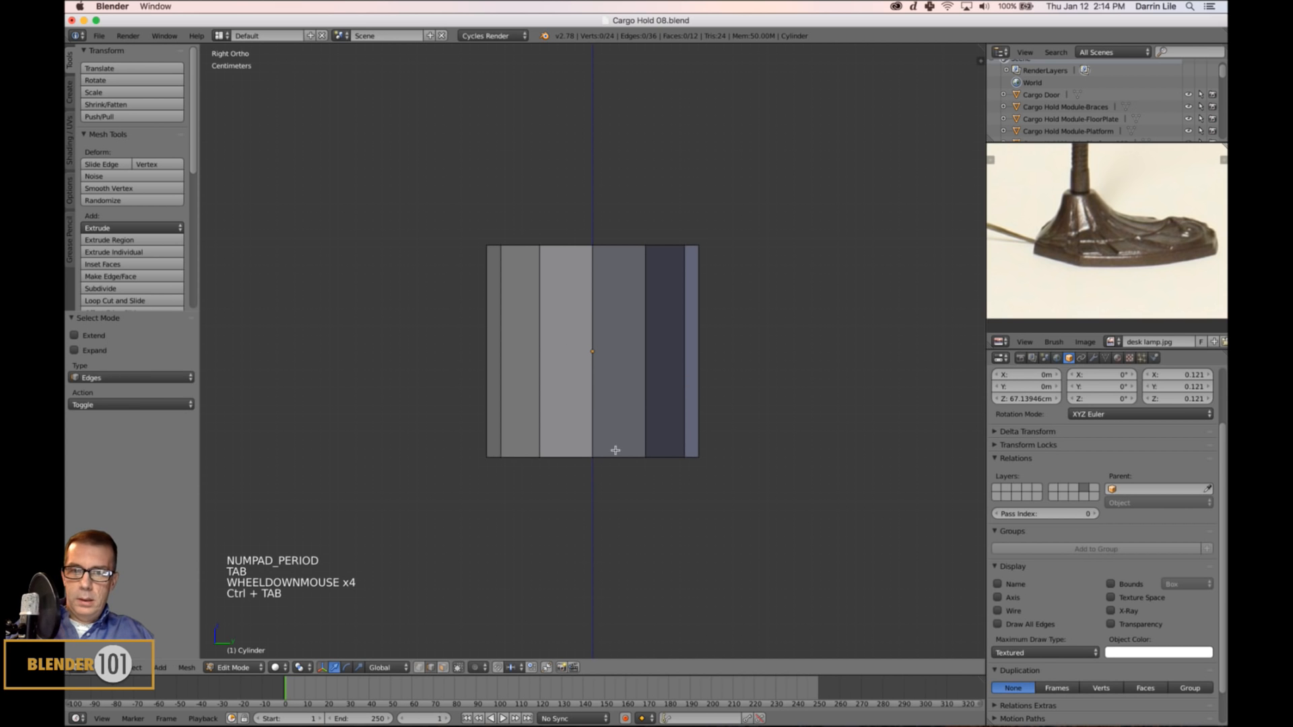
right_click(613, 460, "alt")
scroll(652, 460, "down", 7)
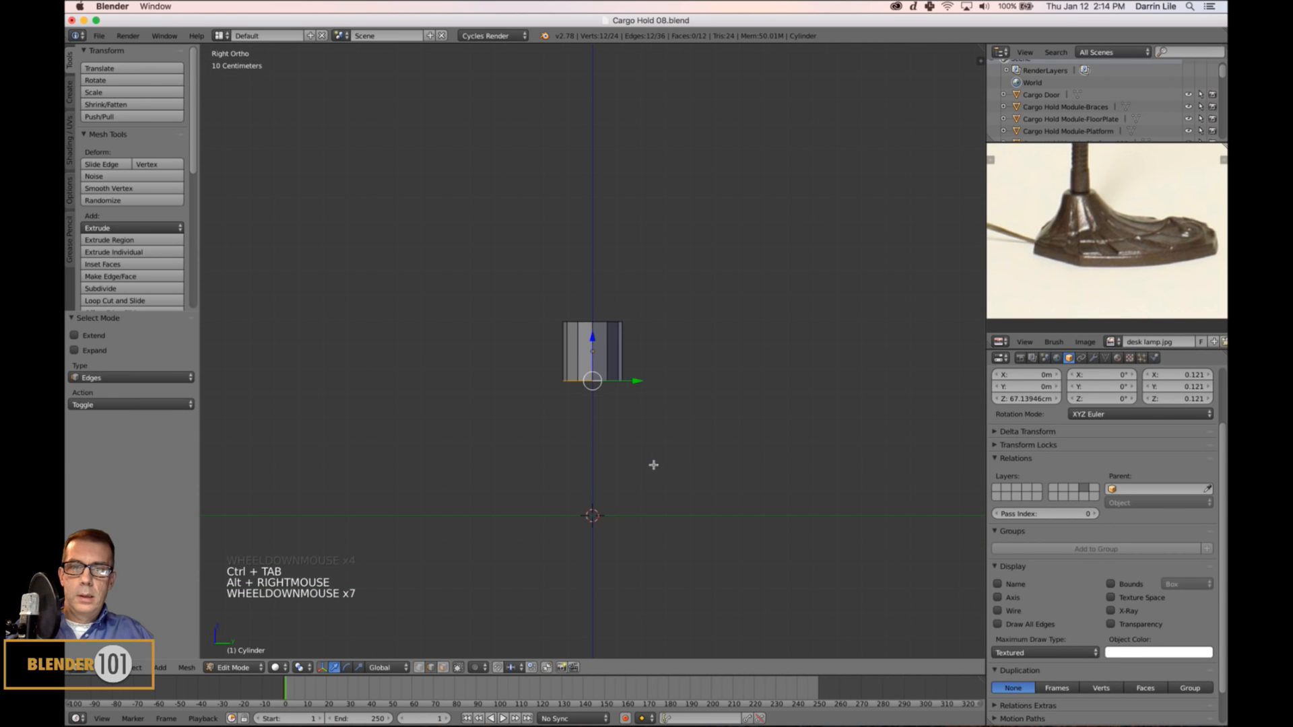
middle_click_drag(705, 461, 664, 432, "shift")
key("s")
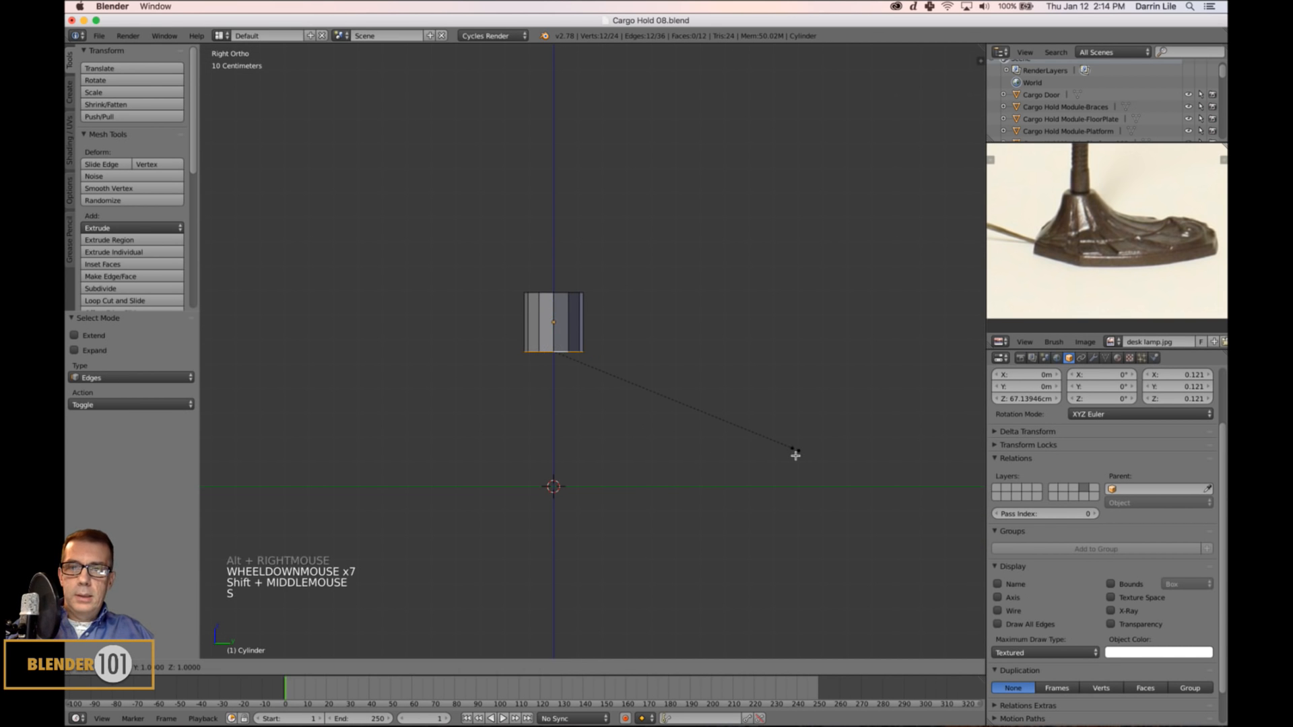
left_click(818, 479)
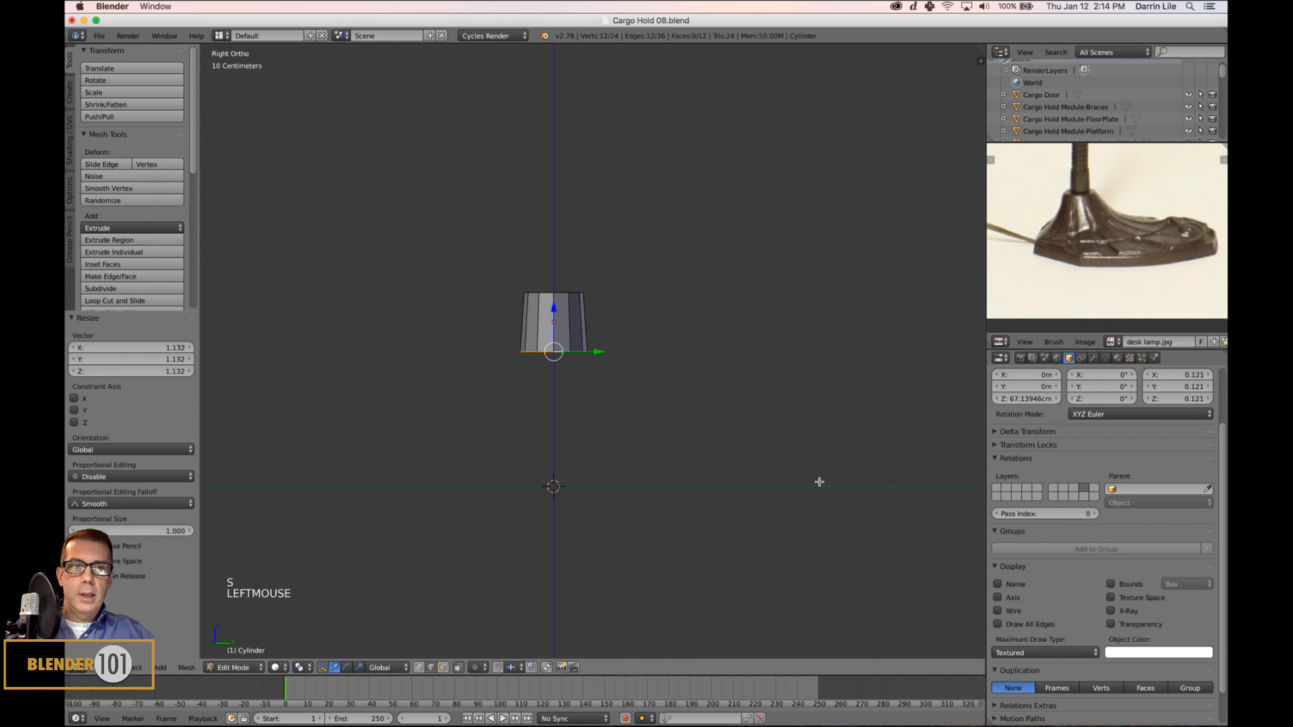
Extrude the bottom edge loop about 20.3 cm downward and scale it to about 1.465.
key("e")
left_click(742, 421)
left_click_drag(556, 313, 557, 365)
key("s")
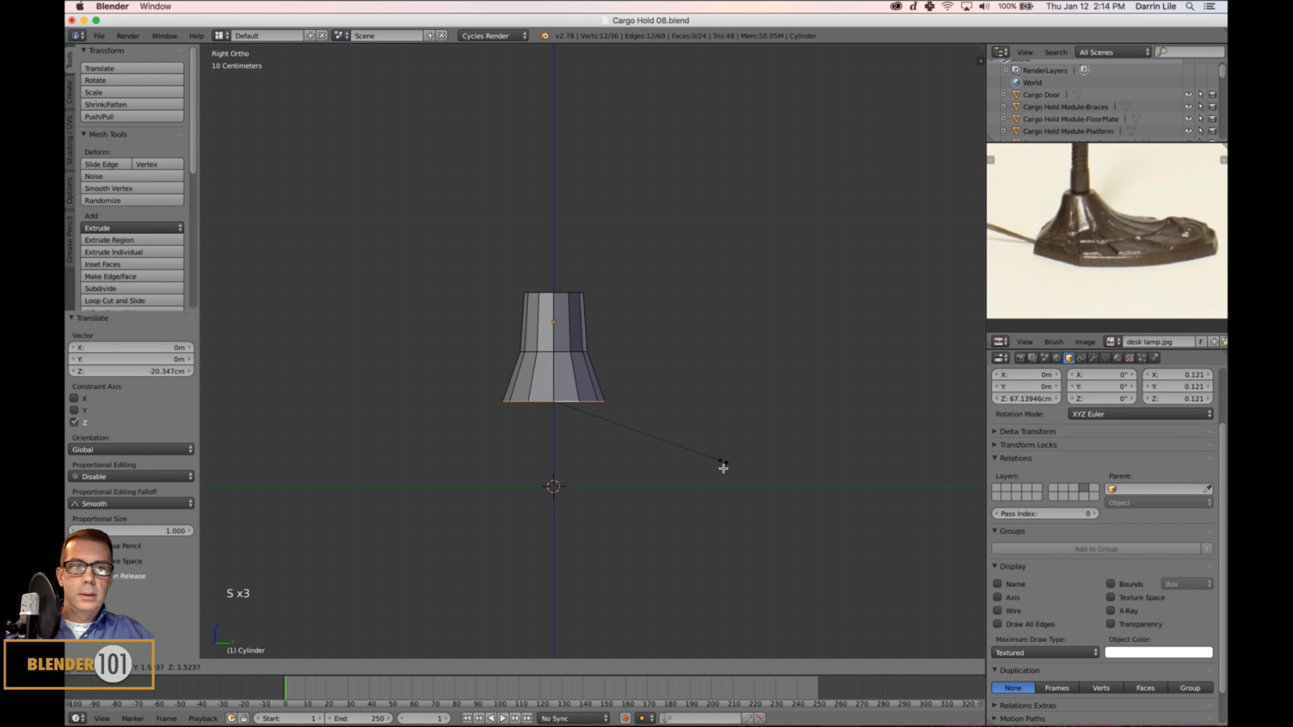
left_click(715, 458)
Extrude another section about 18.9 cm downward and flare its edge loop by about 1.368.
key("e")
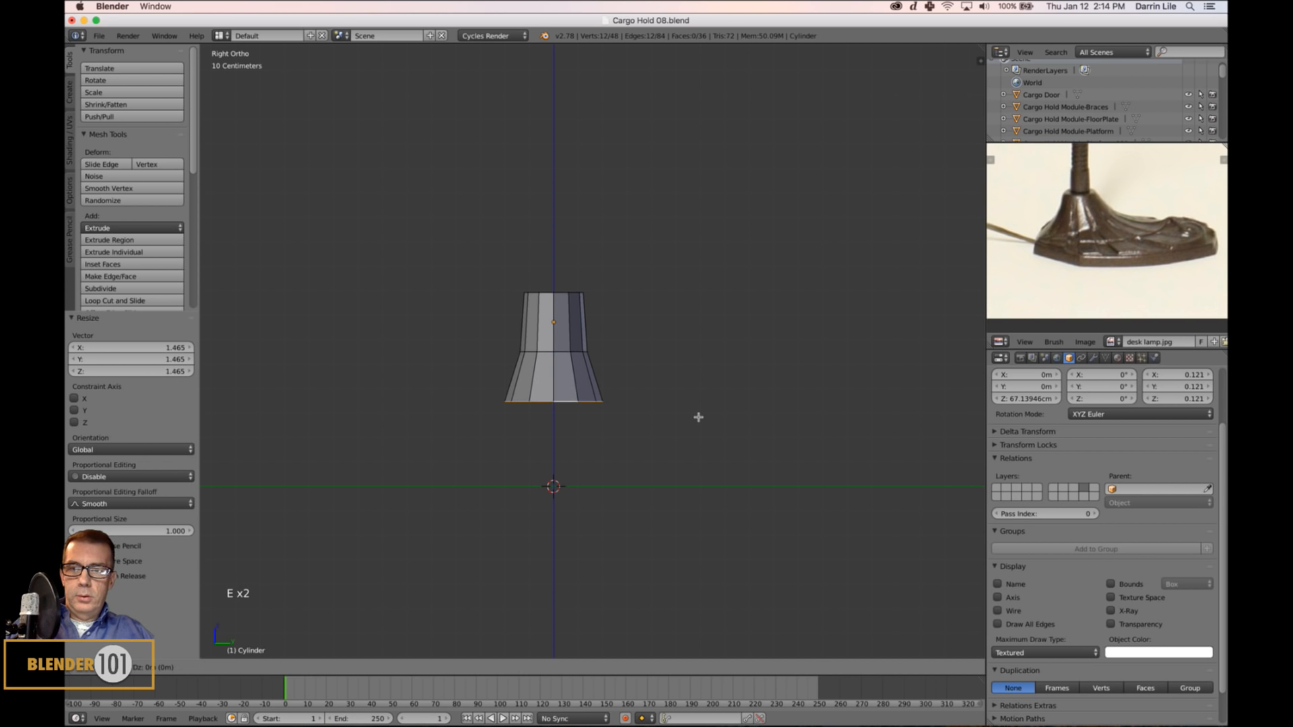
left_click(697, 417)
left_click_drag(554, 369, 558, 413)
key("s")
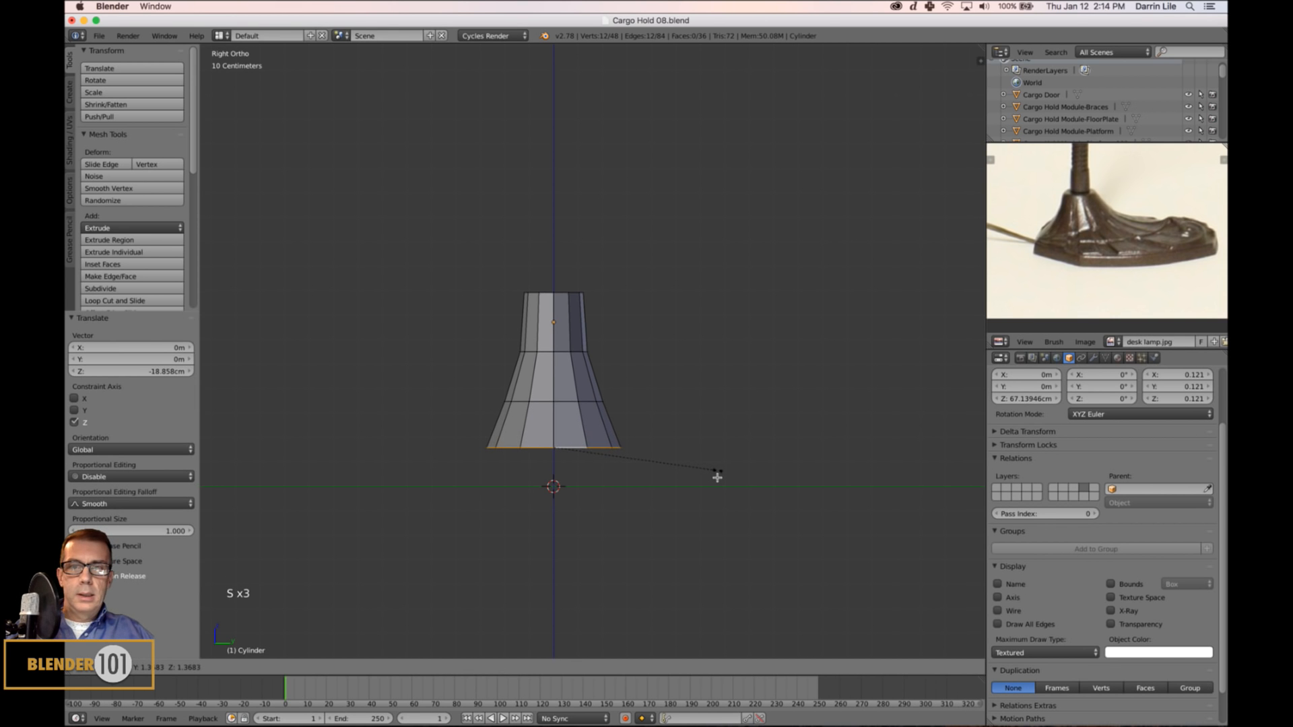
left_click(714, 476)
Widen the edge loop below the top section by scaling it to about 1.063.
right_click(547, 358, "alt")
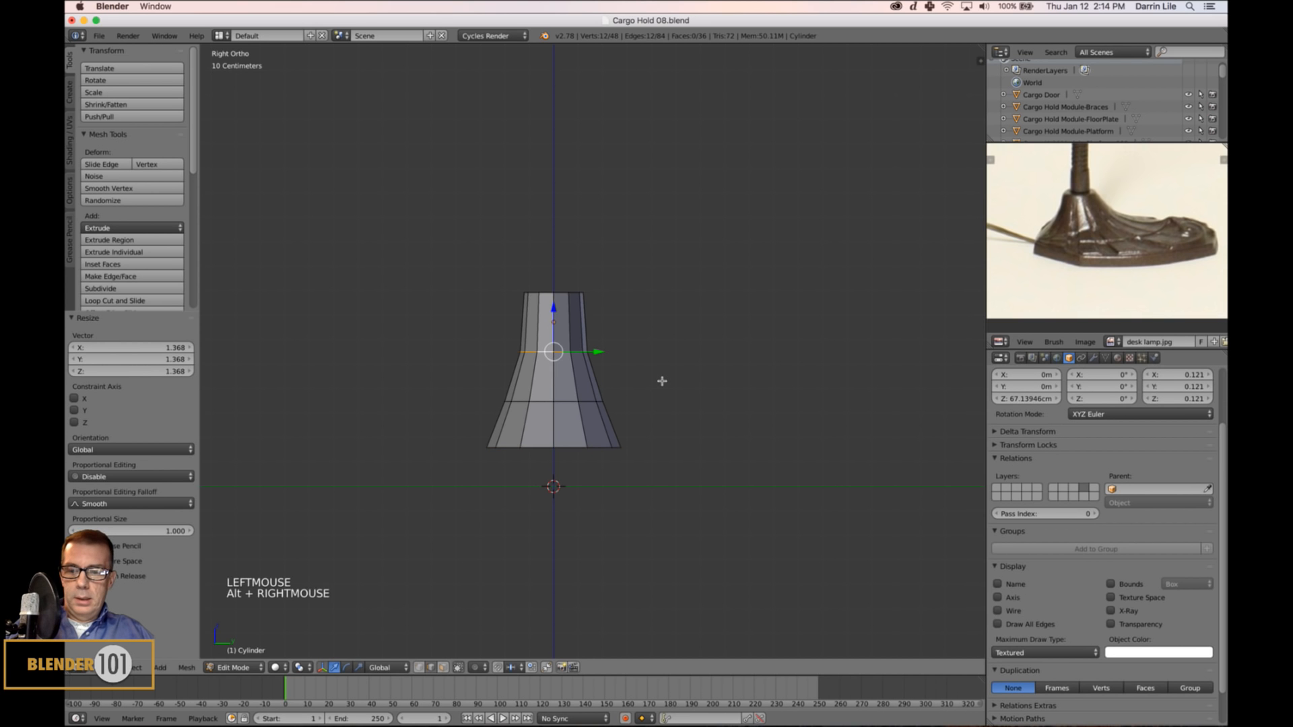
key("s")
left_click(668, 384)
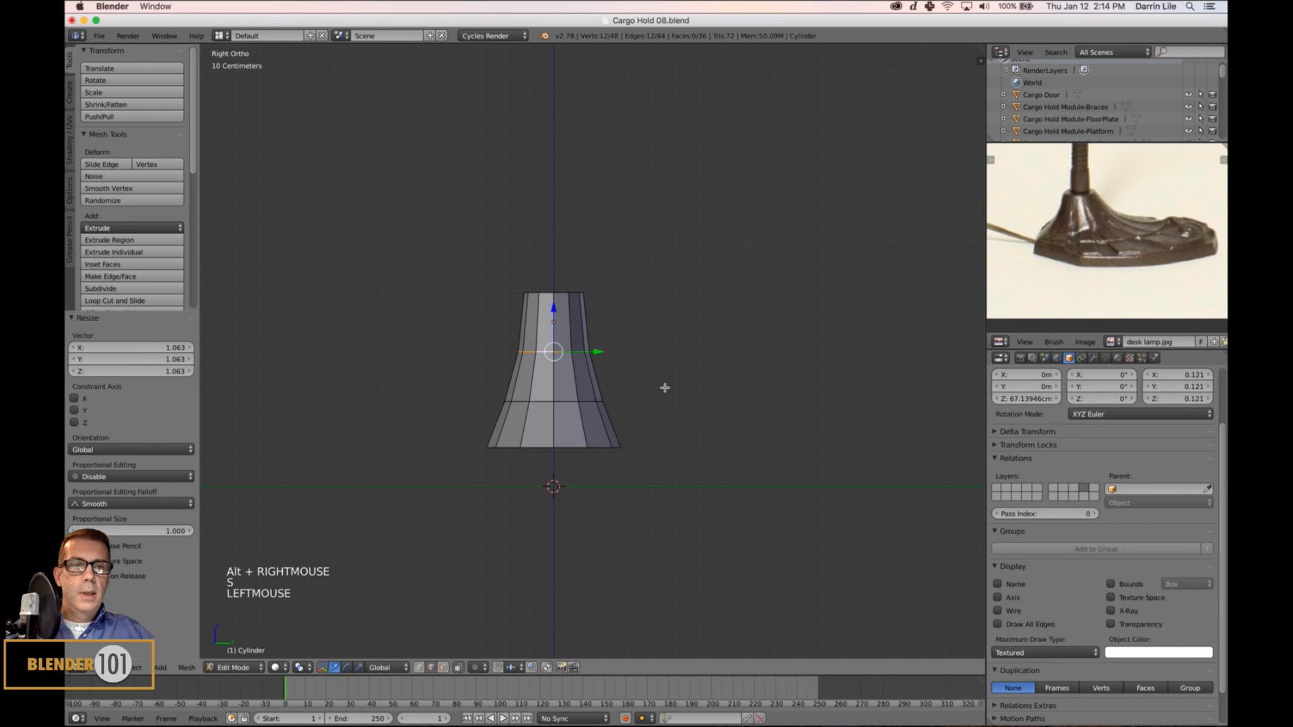
Extrude the bottom edge loop straight down about 15.6 cm along Z.
right_click(566, 450)
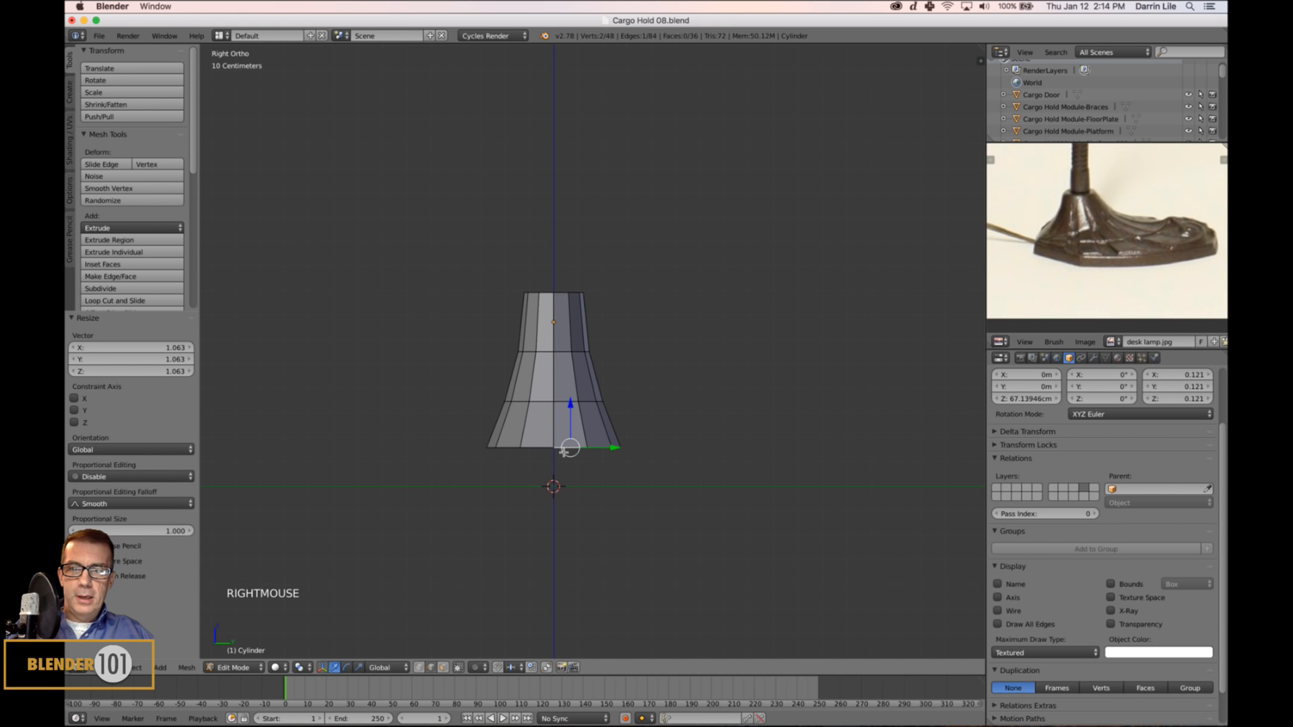
right_click(565, 450, "alt")
key("e")
left_click(670, 448)
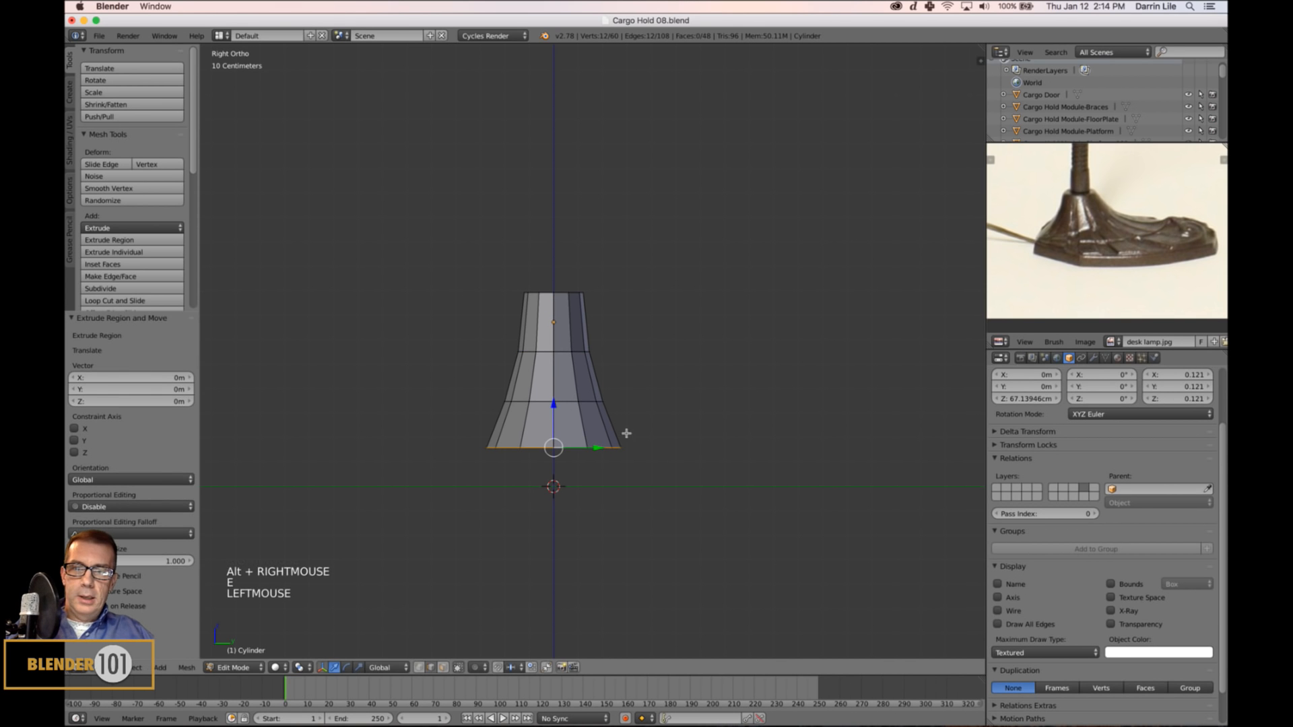
left_click_drag(551, 412, 552, 450)
Switch to face selection and select two faces of the bottom band, one on each side of the base.
scroll(726, 376, "down", 5)
middle_click_drag(727, 377, 679, 393)
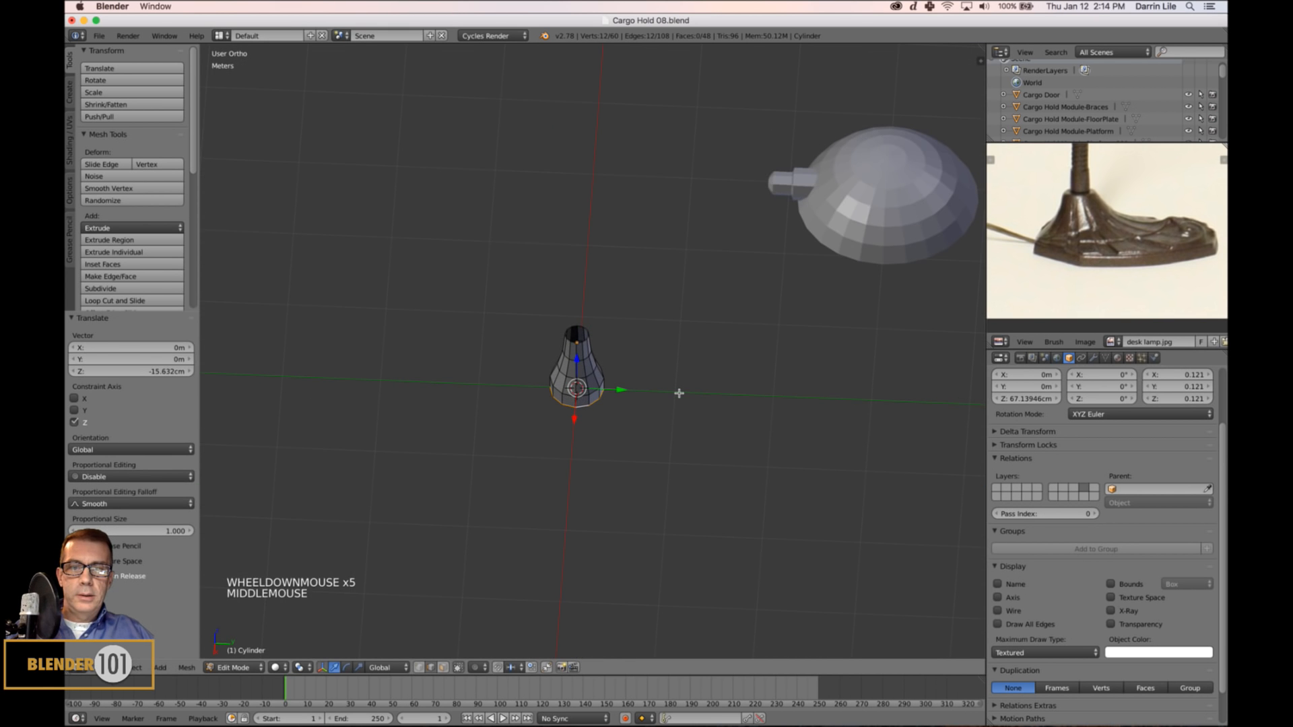
scroll(671, 395, "up", 2)
key("ctrl+Tab")
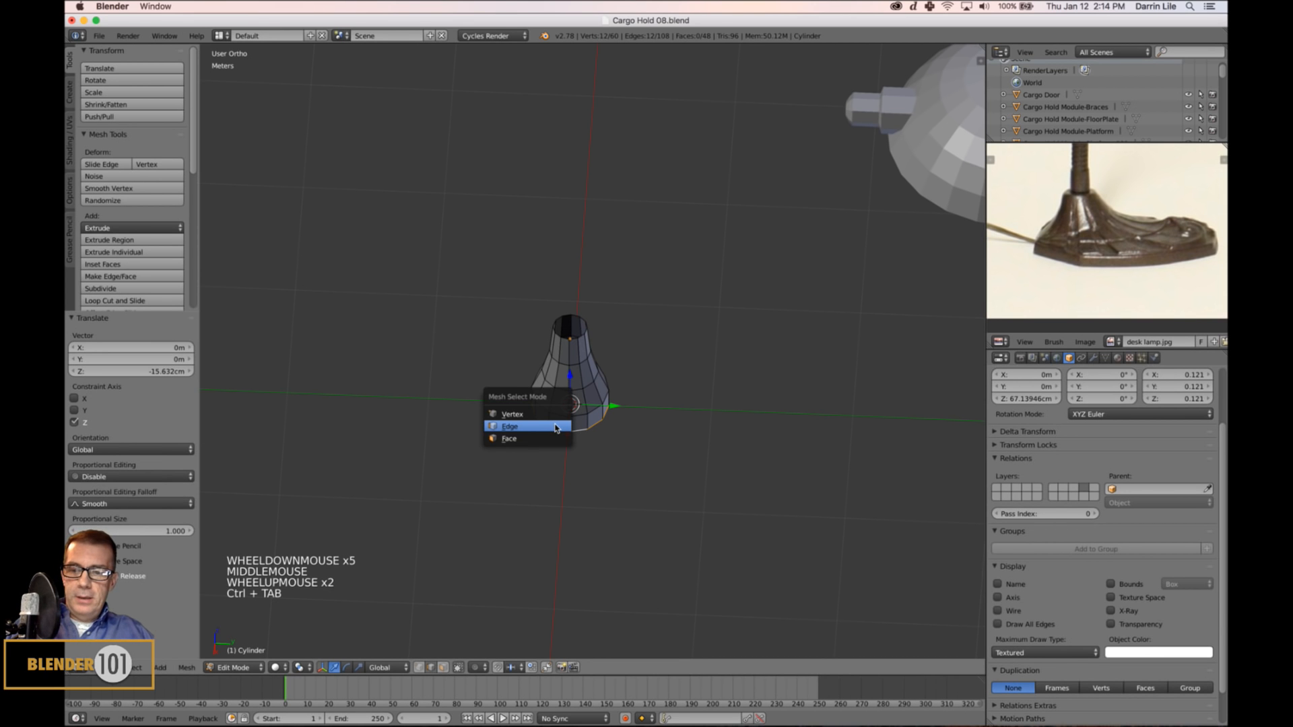
left_click(554, 433)
right_click(557, 423)
middle_click_drag(569, 437, 408, 416)
scroll(759, 465, "up", 2)
middle_click_drag(759, 465, 624, 466)
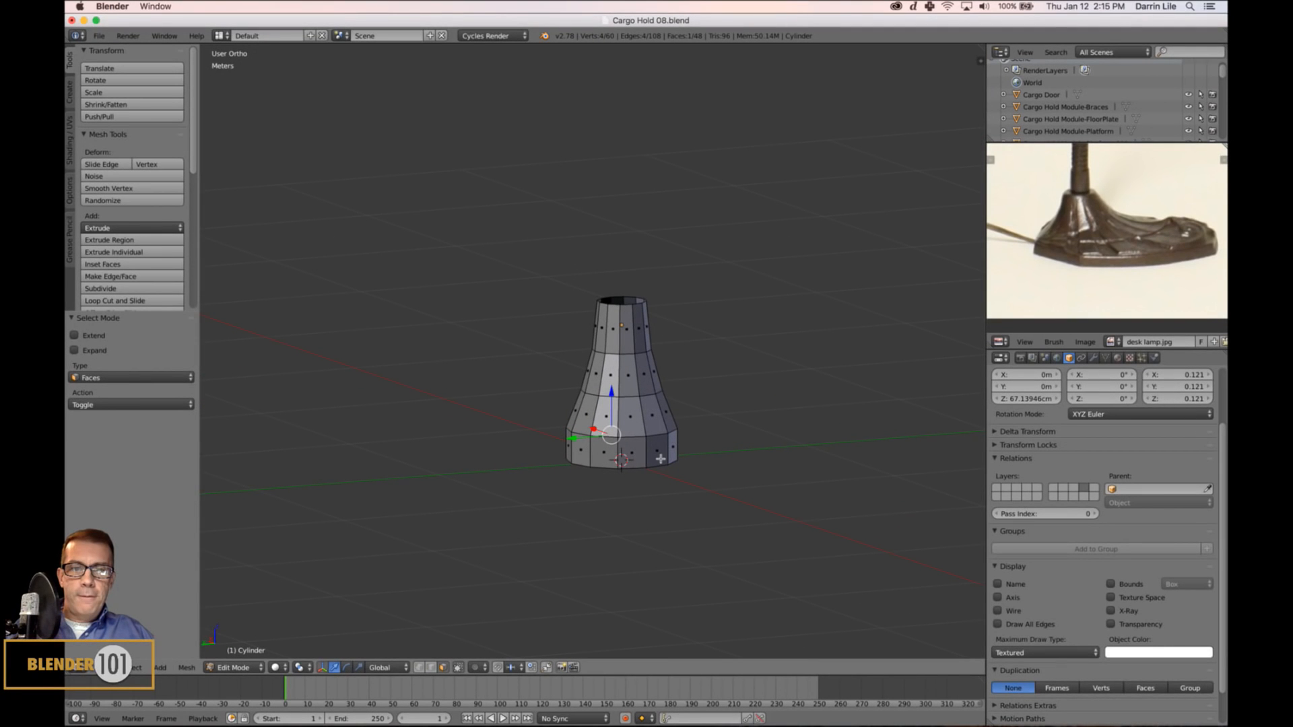
right_click(660, 458, "shift")
mouse_move(661, 459)
middle_mouse_down()
mouse_move(647, 485)
mouse_move(733, 459)
mouse_move(658, 467)
middle_mouse_up()
scroll(644, 477, "up", 3)
Add the faces between those two to the selection, covering the front eight faces of the bottom band.
key("c")
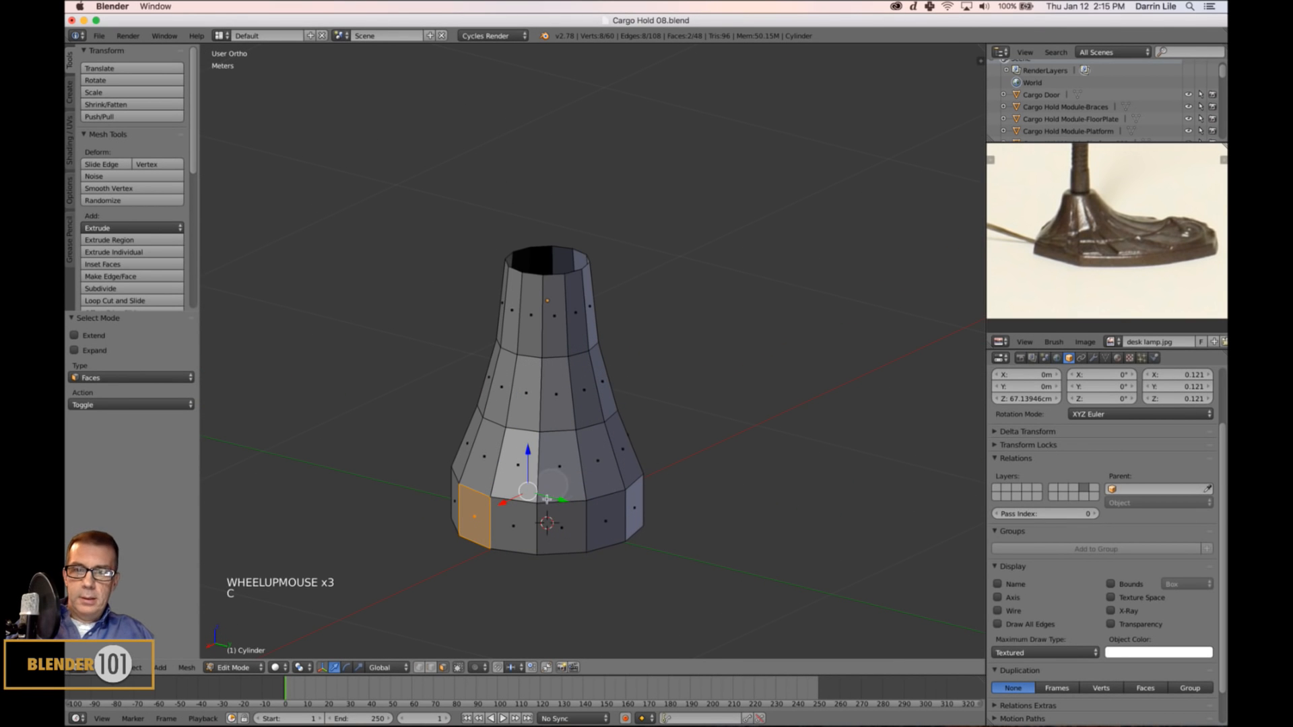
left_click_drag(522, 536, 586, 532)
right_click(623, 512)
mouse_move(623, 511)
middle_mouse_down()
mouse_move(693, 506)
mouse_move(647, 511)
middle_mouse_up()
key("c")
left_click_drag(633, 524, 684, 522)
right_click(684, 523)
scroll(697, 500, "down", 3)
middle_click_drag(697, 500, 797, 518)
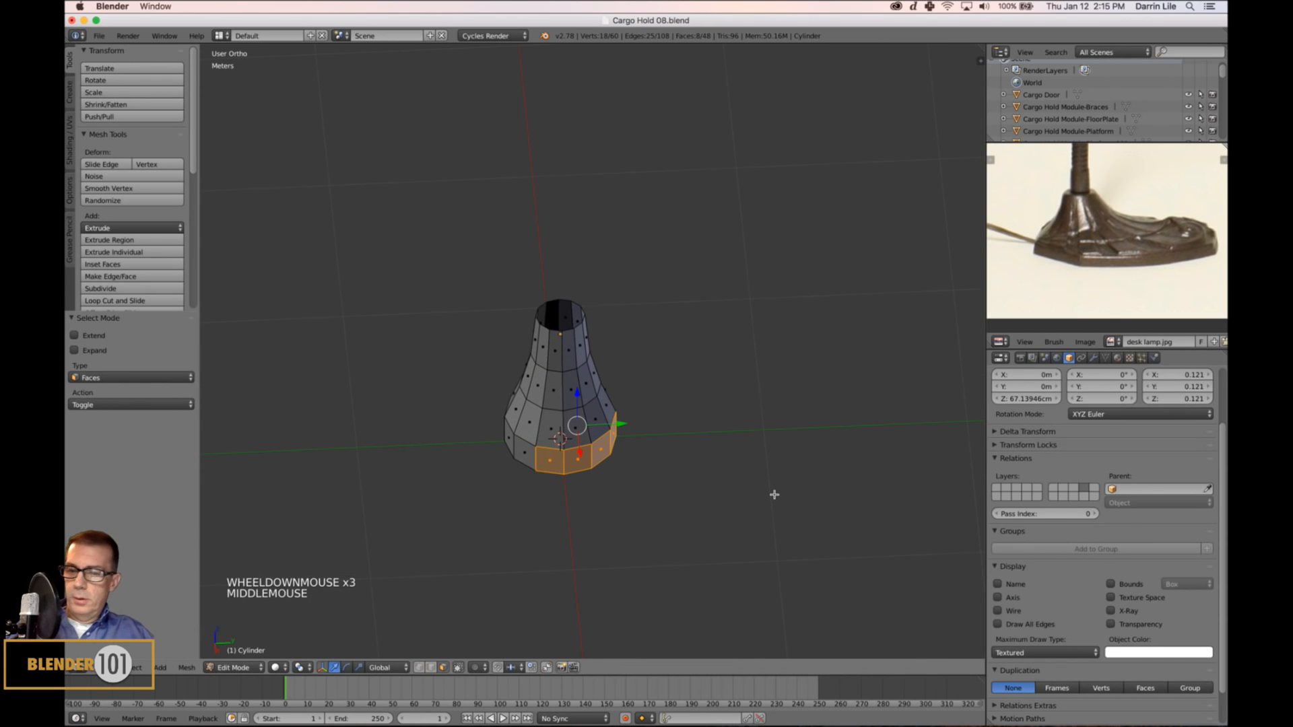
Set up a quad view with solid shading and a perspective user view, framing the lamp base in each view.
key("KP_7")
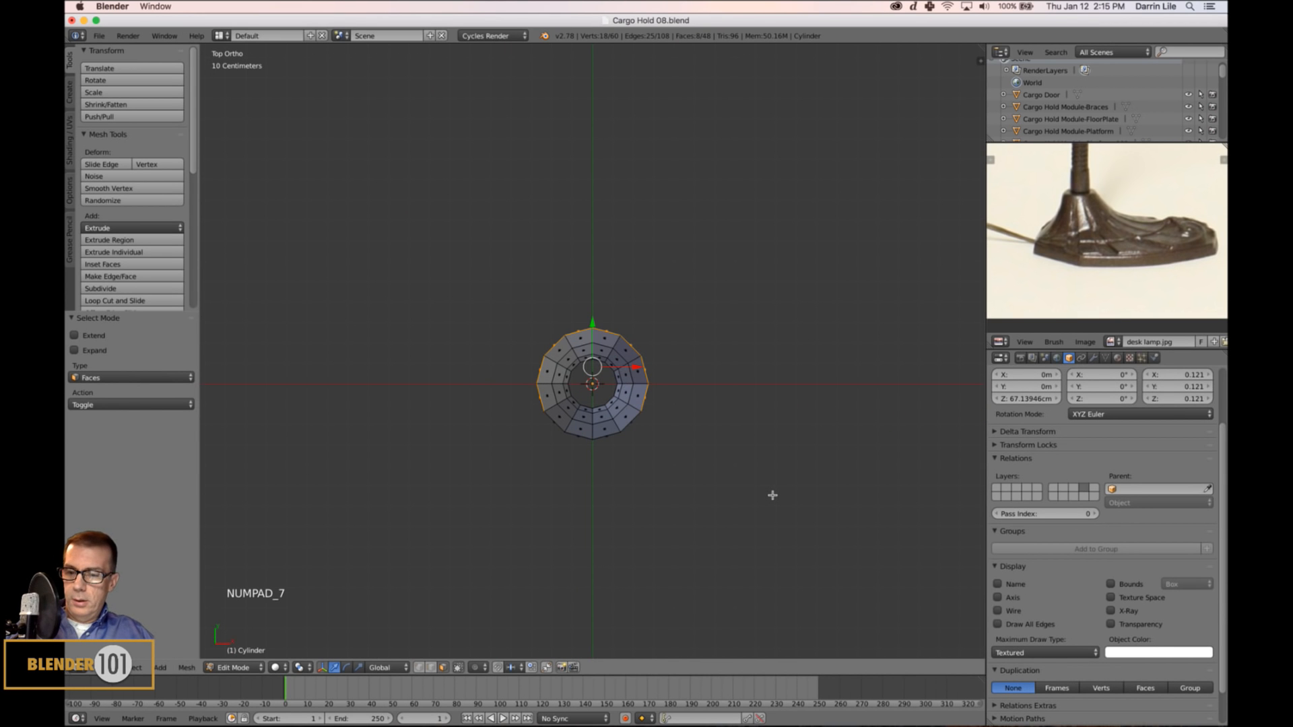
key("z")
scroll(722, 465, "down", 2)
middle_click_drag(721, 464, 723, 432, "shift")
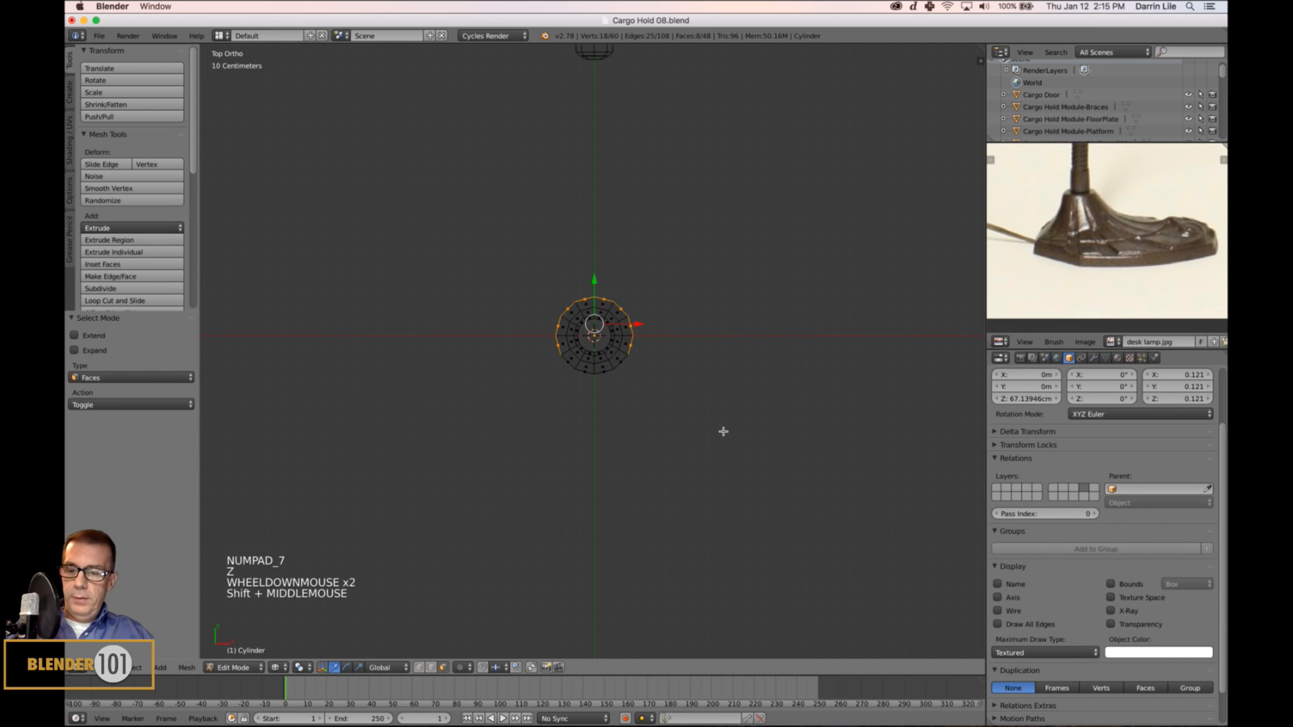
key("ctrl+alt+q")
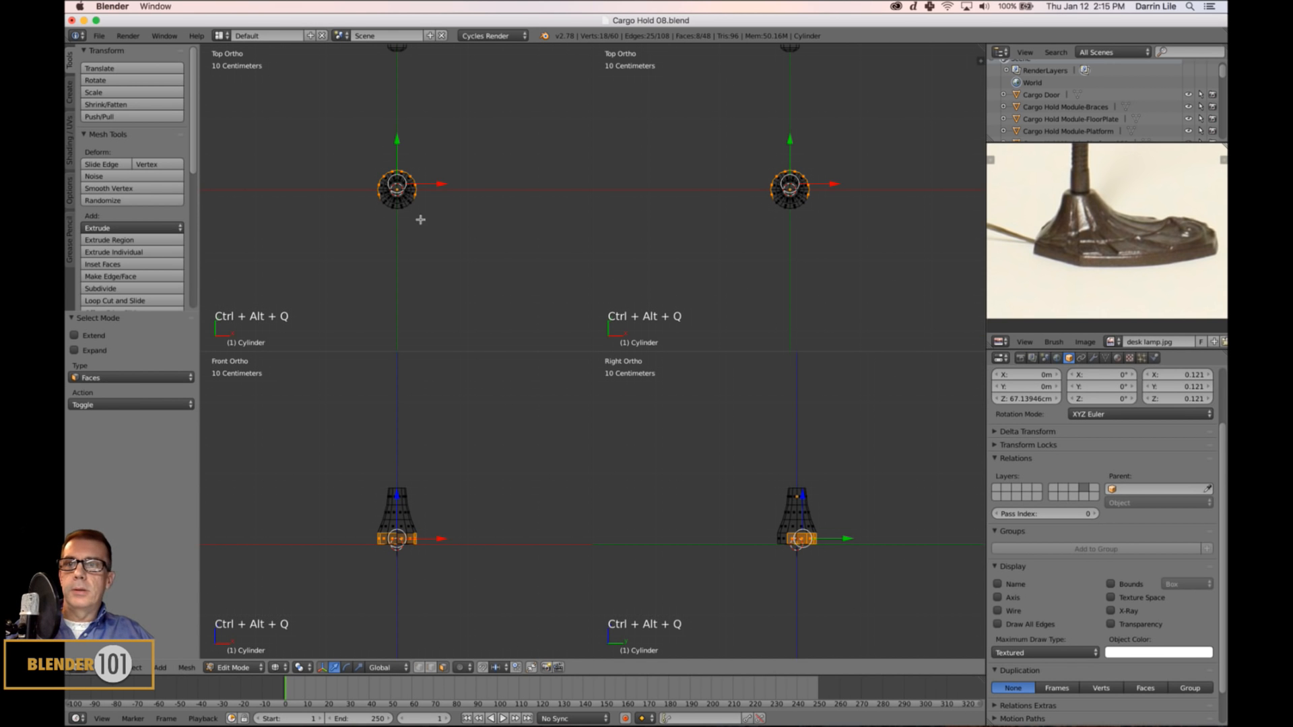
scroll(424, 465, "up", 2)
mouse_move(438, 464)
middle_mouse_down("shift")
mouse_move(456, 427)
mouse_move(437, 454)
middle_mouse_up("shift")
scroll(777, 500, "up", 4)
middle_click_drag(780, 497, 763, 432, "shift")
mouse_move(808, 234)
middle_mouse_down()
mouse_move(814, 268)
mouse_move(828, 242)
mouse_move(789, 276)
mouse_move(668, 293)
mouse_move(686, 293)
middle_mouse_up()
key("KP_5")
scroll(784, 280, "up", 3)
key("z")
middle_click_drag(875, 296, 862, 270, "shift")
middle_click_drag(844, 448, 845, 498, "shift")
middle_click_drag(418, 476, 425, 533, "shift")
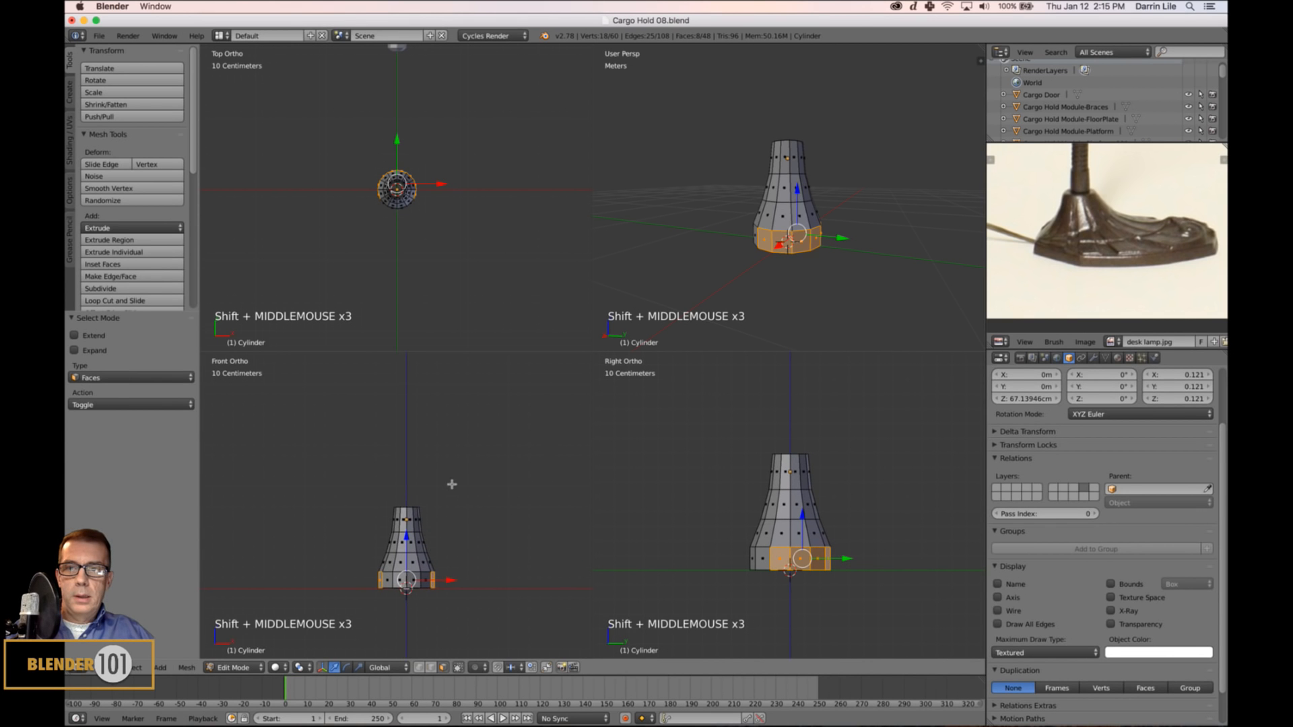
middle_click_drag(485, 262, 477, 300, "shift")
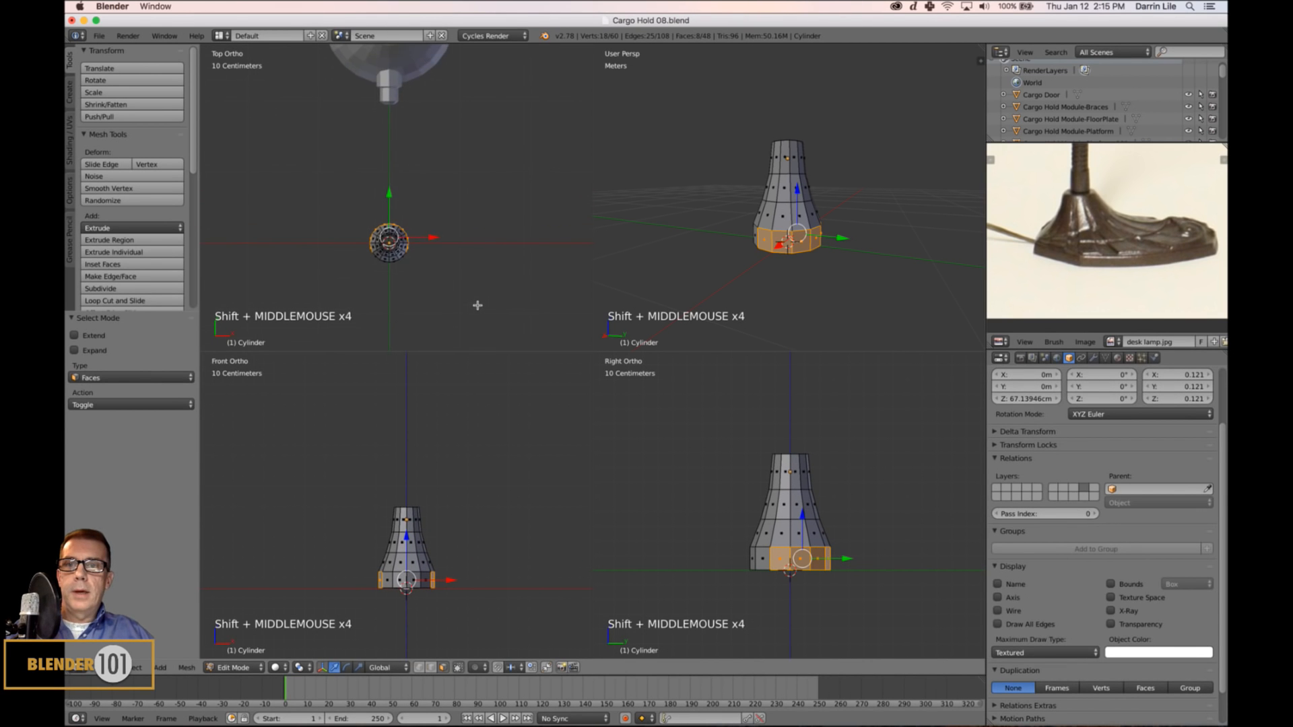
scroll(474, 286, "up", 2)
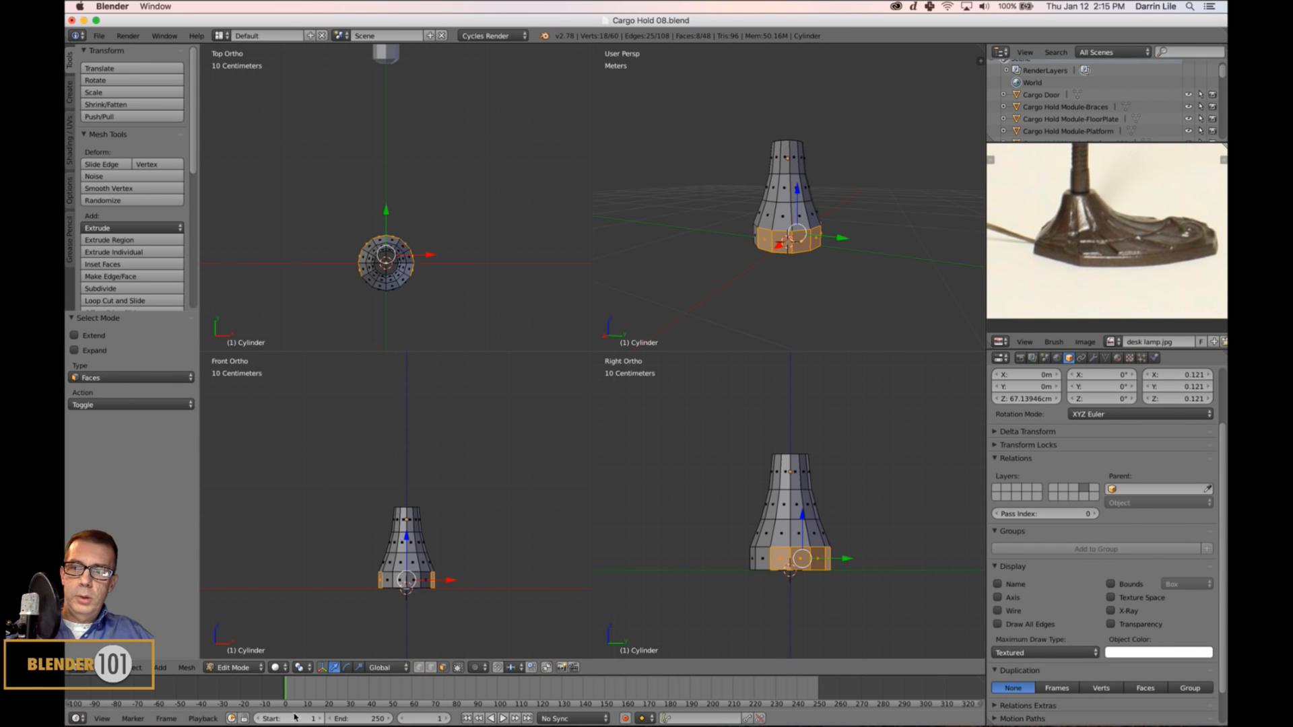
Try extruding the selected faces with the pivot point set to Individual Origins.
left_click(298, 667)
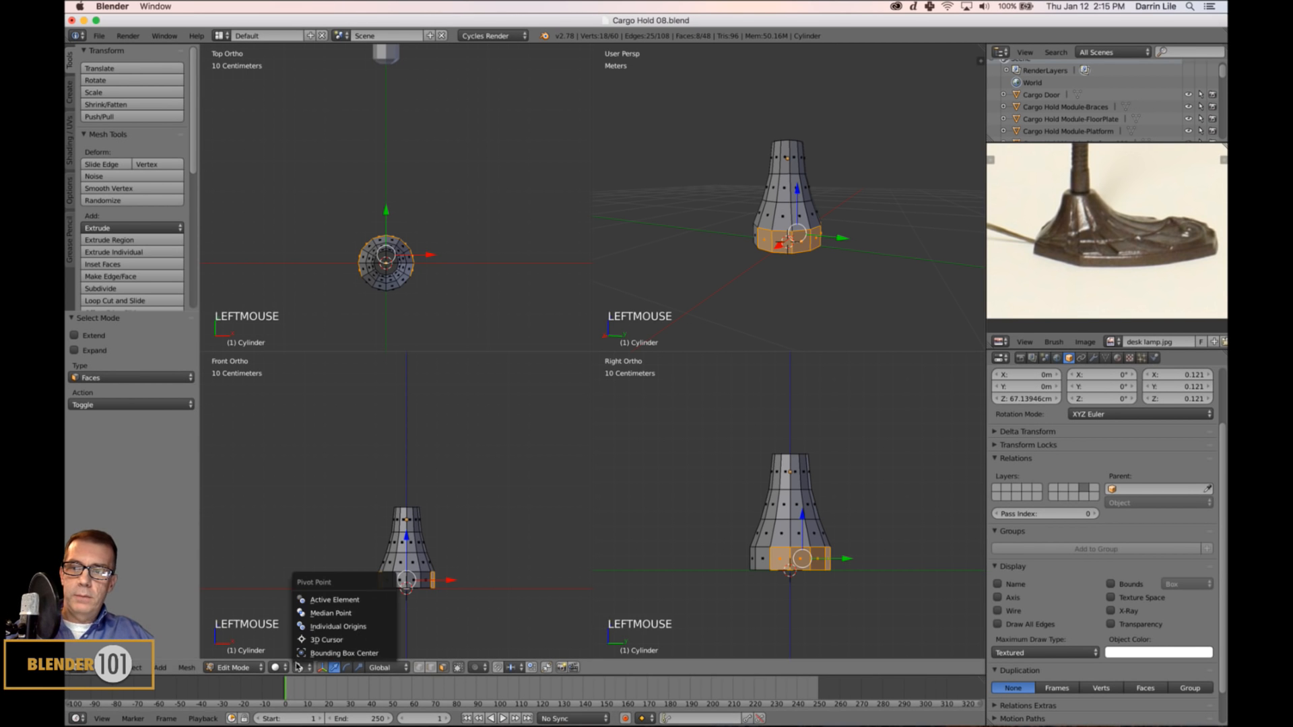
left_click(316, 627)
key("e")
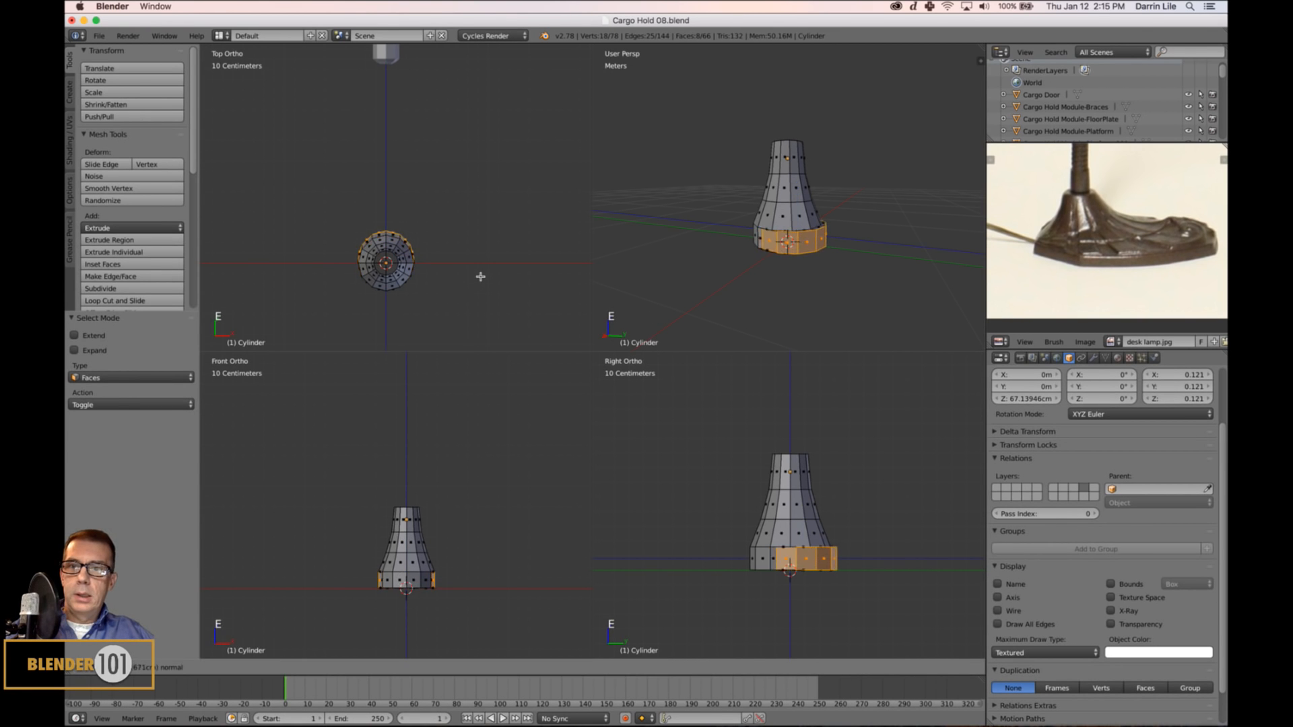
right_click(500, 270)
key("super+z")
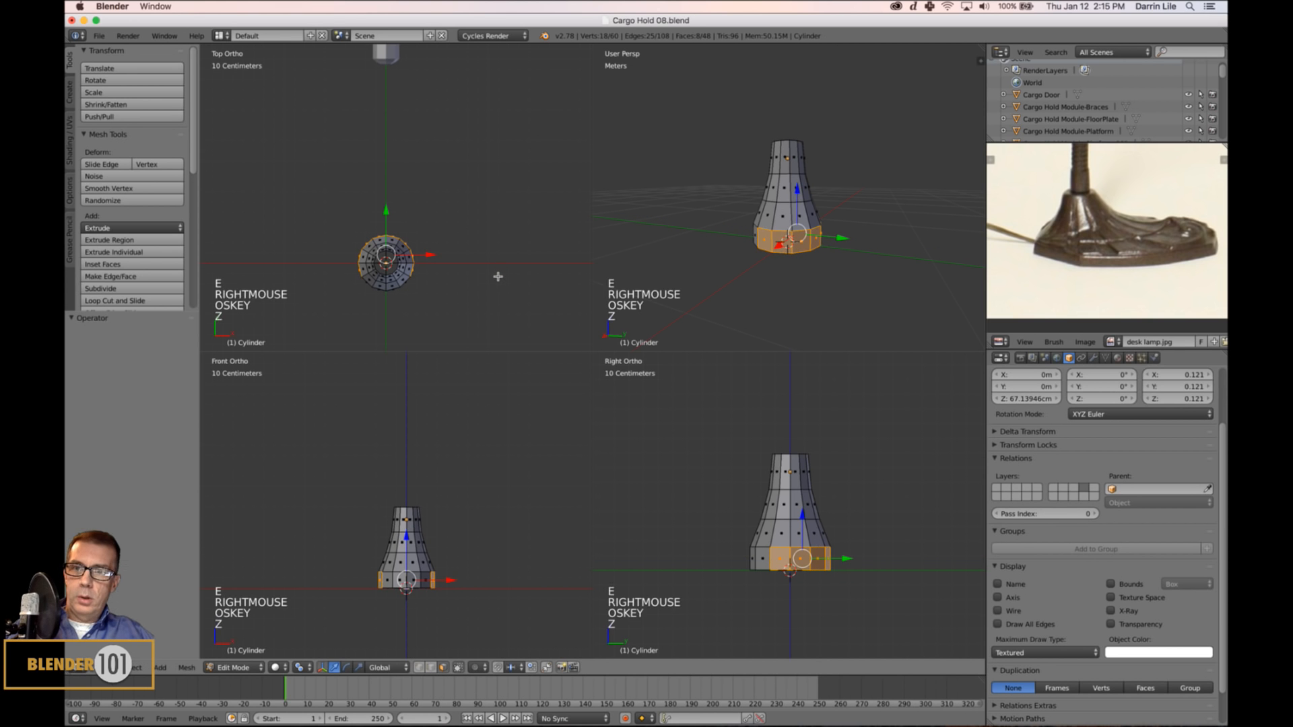
Set the pivot point to Median Point and extrude the selected front faces in place.
left_click(305, 669)
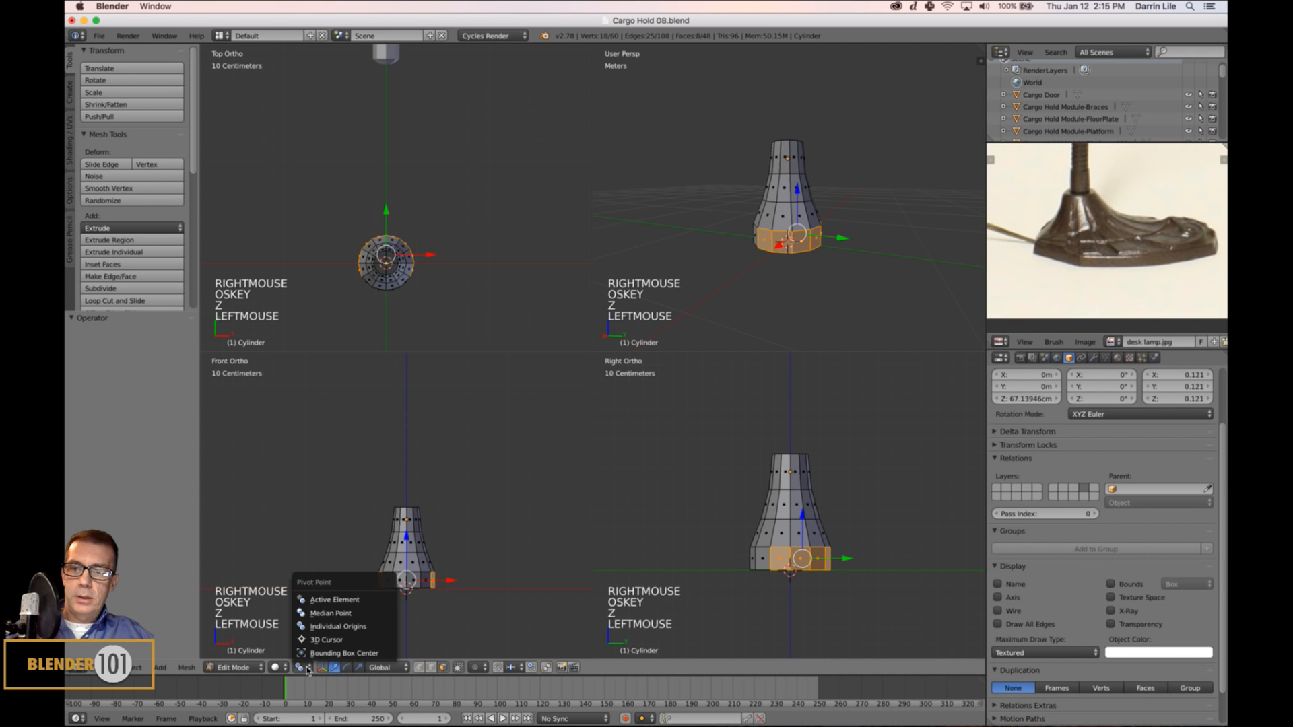
left_click(322, 614)
key("e")
key("e")
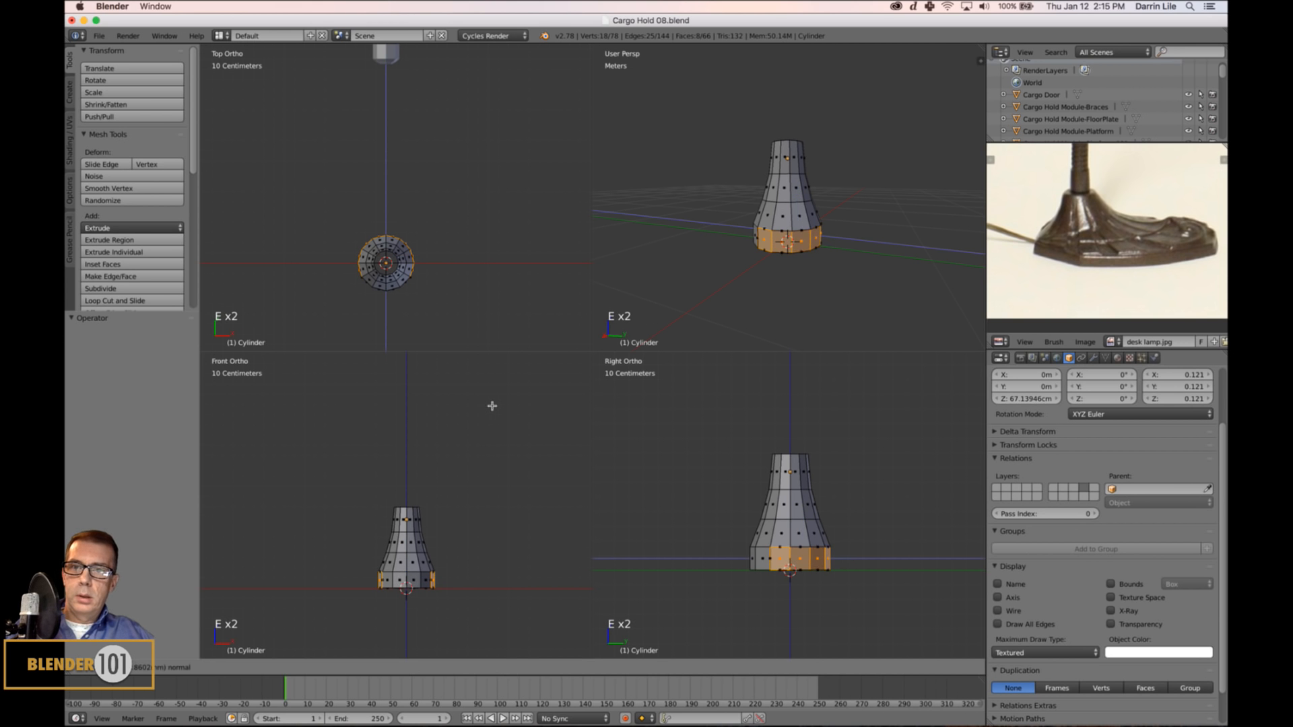
right_click(470, 408)
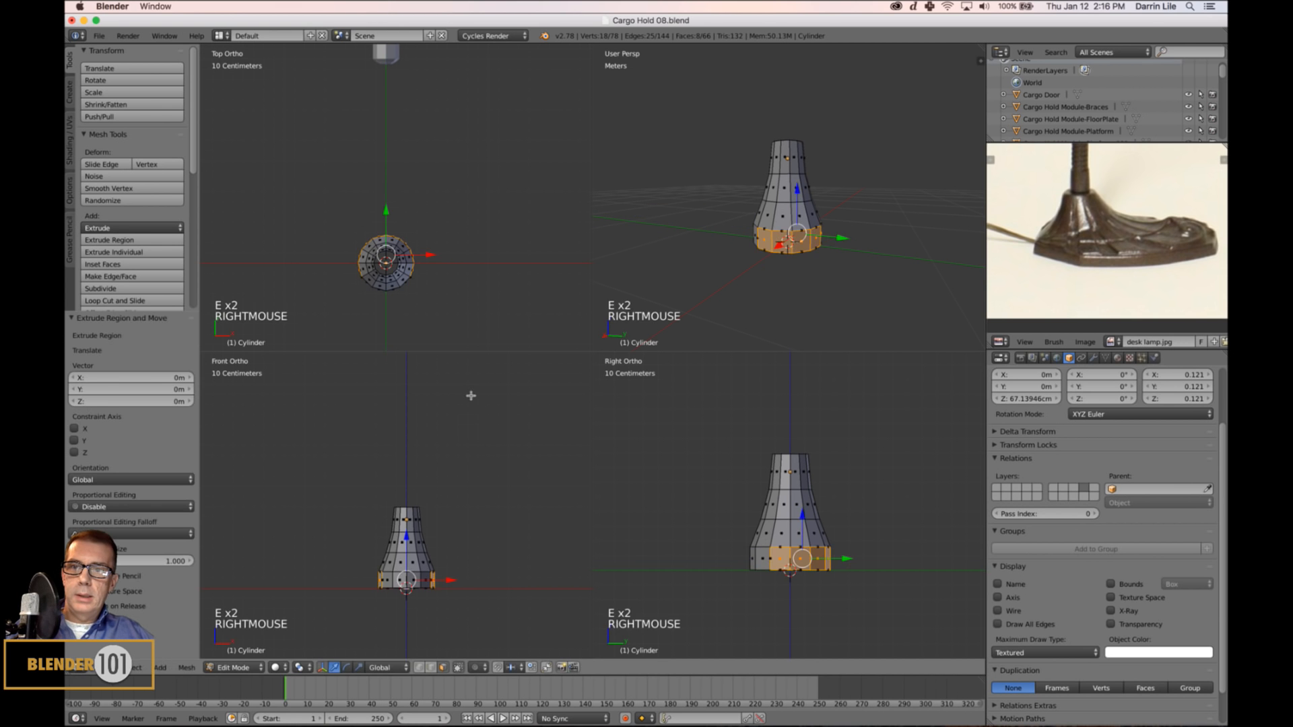
Try scaling the extruded faces uniformly by about 1.457 and moving them about 20.2 cm along Y.
key("s")
key("s")
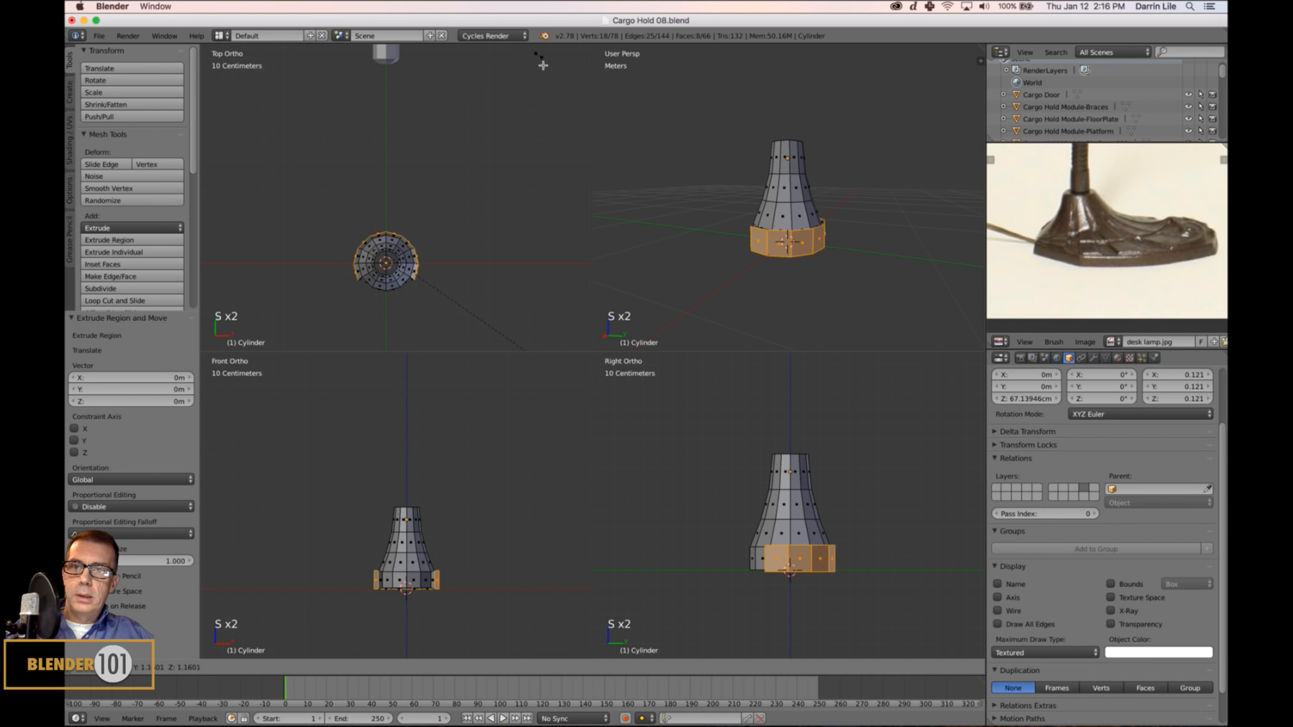
left_click(562, 96)
left_click_drag(389, 217, 389, 200)
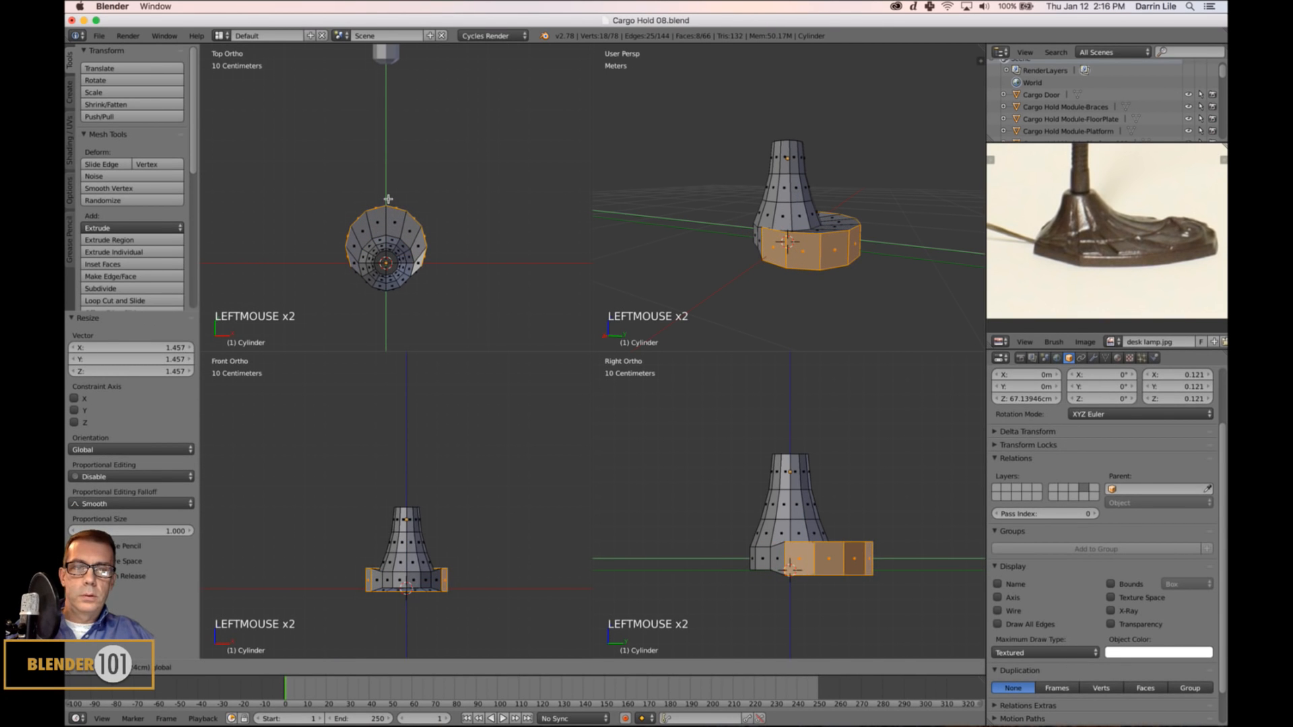
left_click_drag(388, 200, 389, 199)
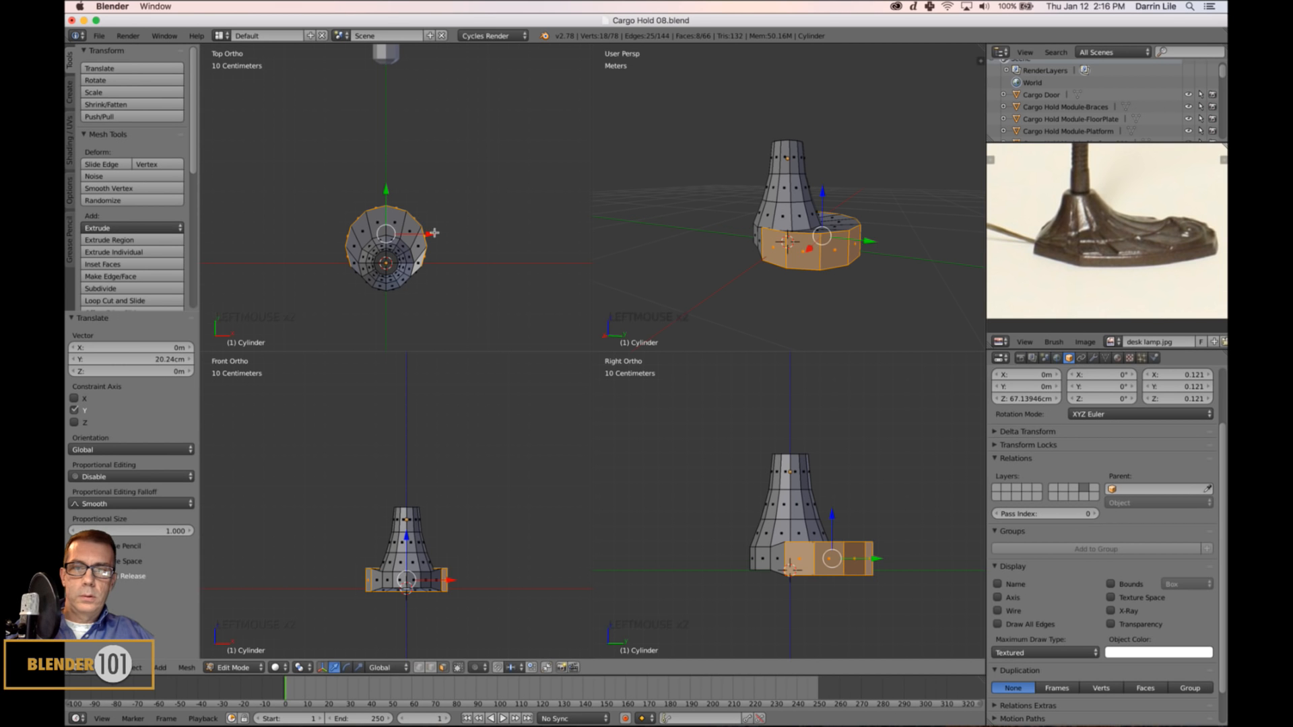
key("super+z")
key("super+z")
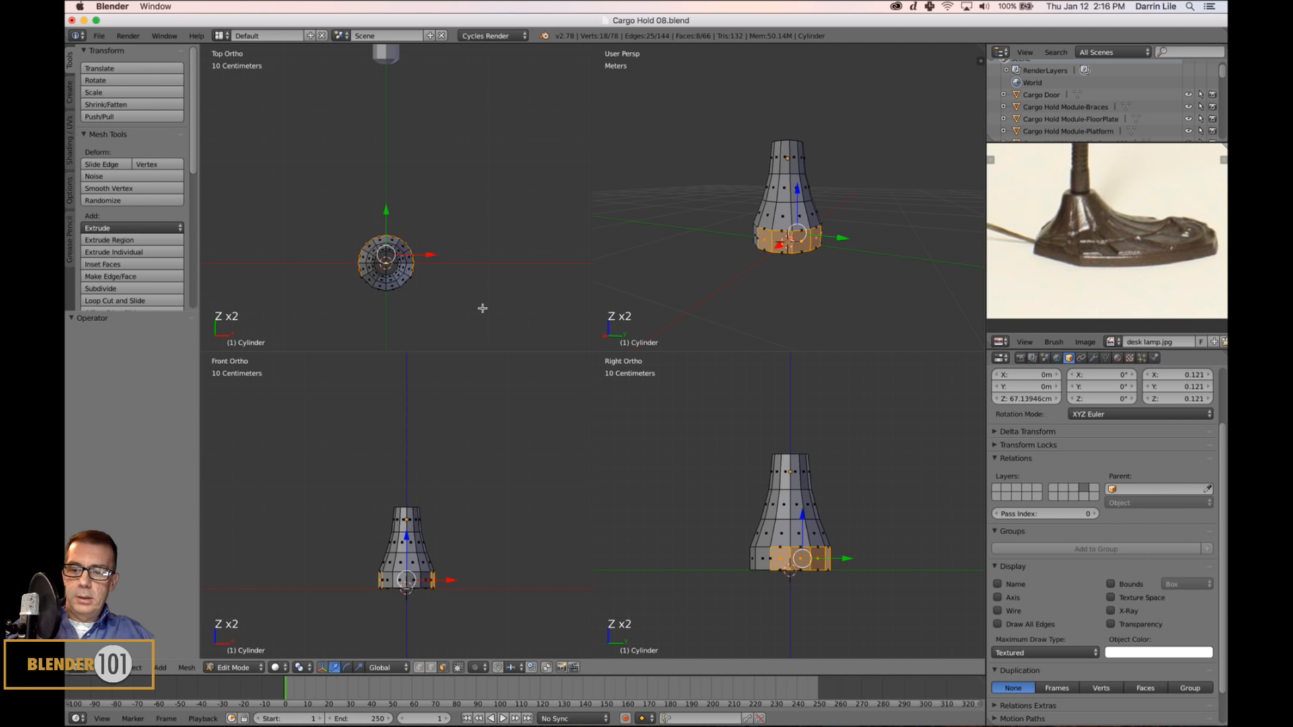
Scale the extruded faces outward without changing Z, and move them about 22 cm along Y.
key("s")
key("shift+z")
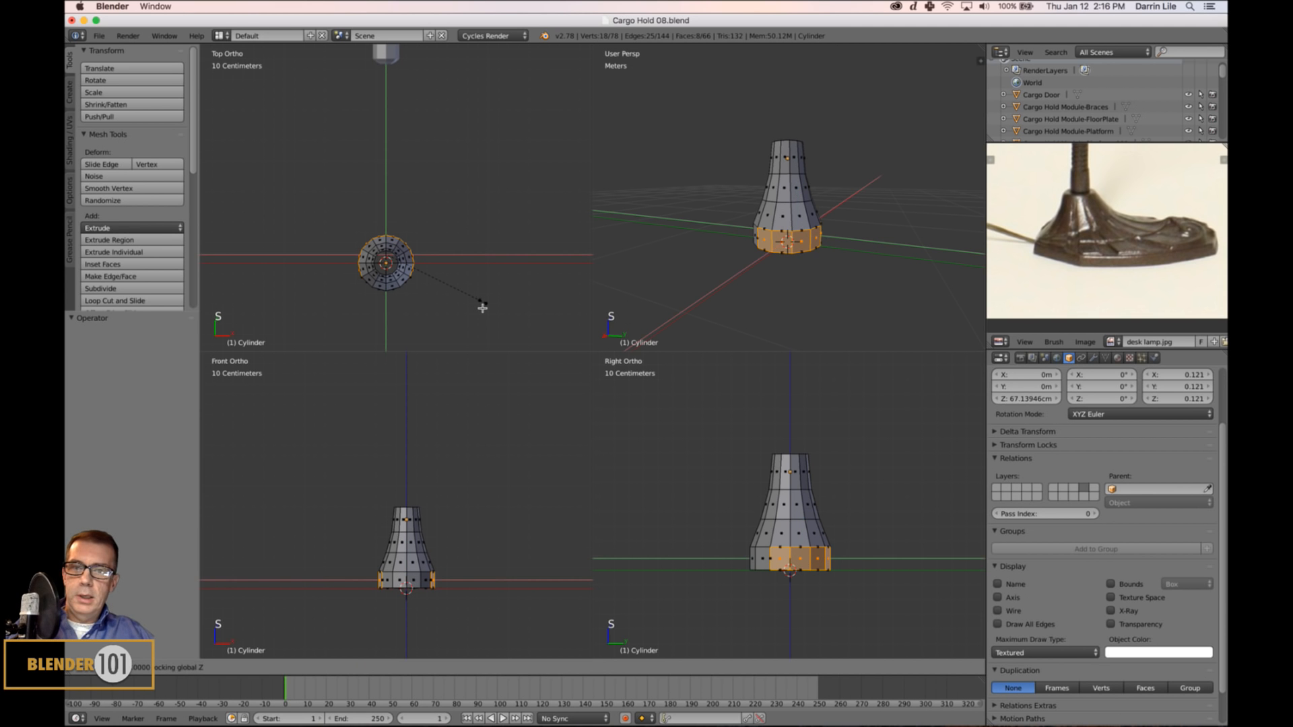
left_click(524, 343)
left_click_drag(390, 217, 389, 197)
Extrude the front faces of the base again and scale the new section outward with Z locked.
scroll(841, 235, "down", 4)
scroll(829, 241, "down", 3)
middle_click_drag(829, 242, 802, 276, "shift")
scroll(798, 275, "up", 3)
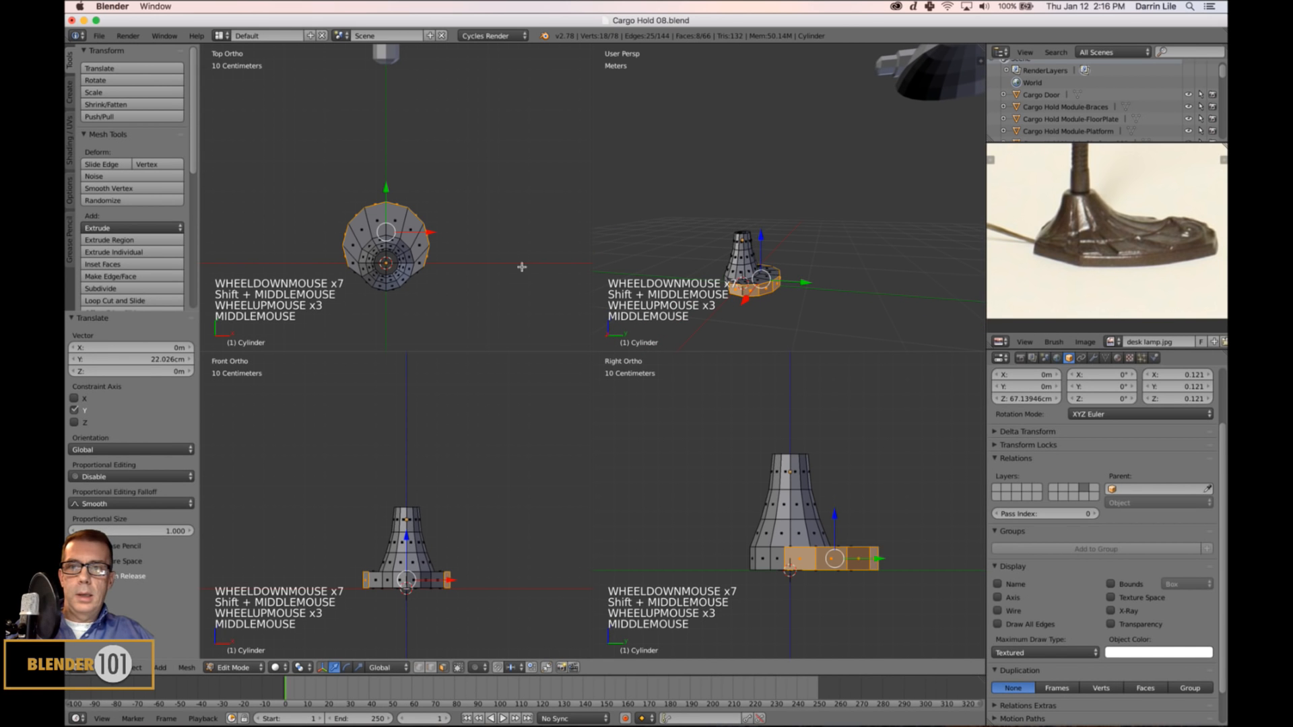
key("e")
key("e")
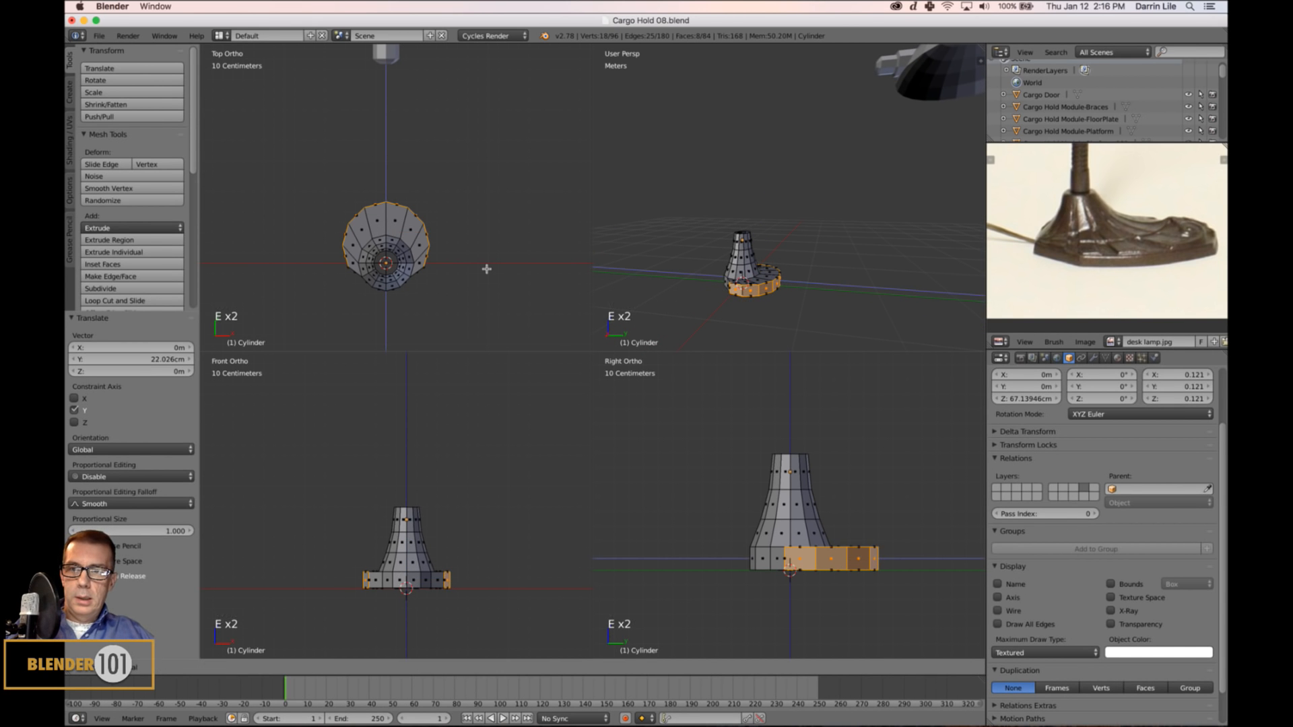
left_click(487, 269)
key("s")
key("s")
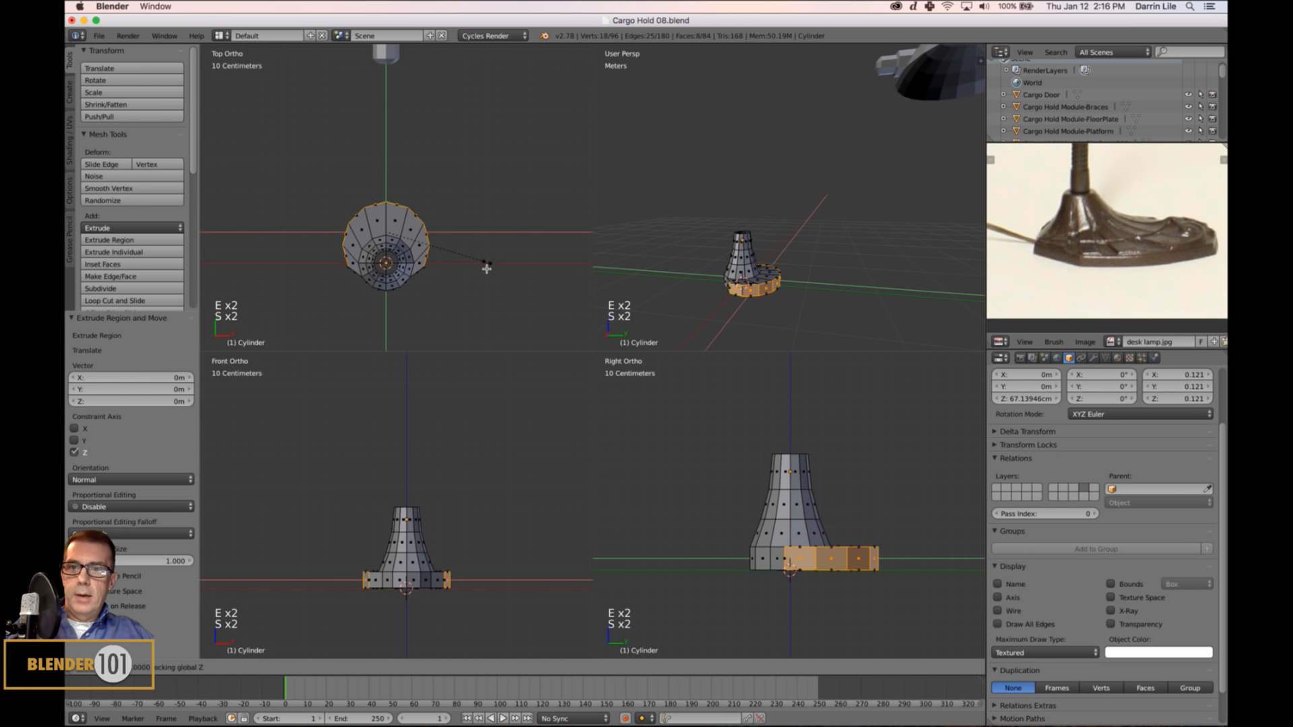
left_click(486, 254)
Move the new front section about 31.6 cm along Y and widen it by about 1.081 along X.
left_click_drag(384, 198, 398, 166)
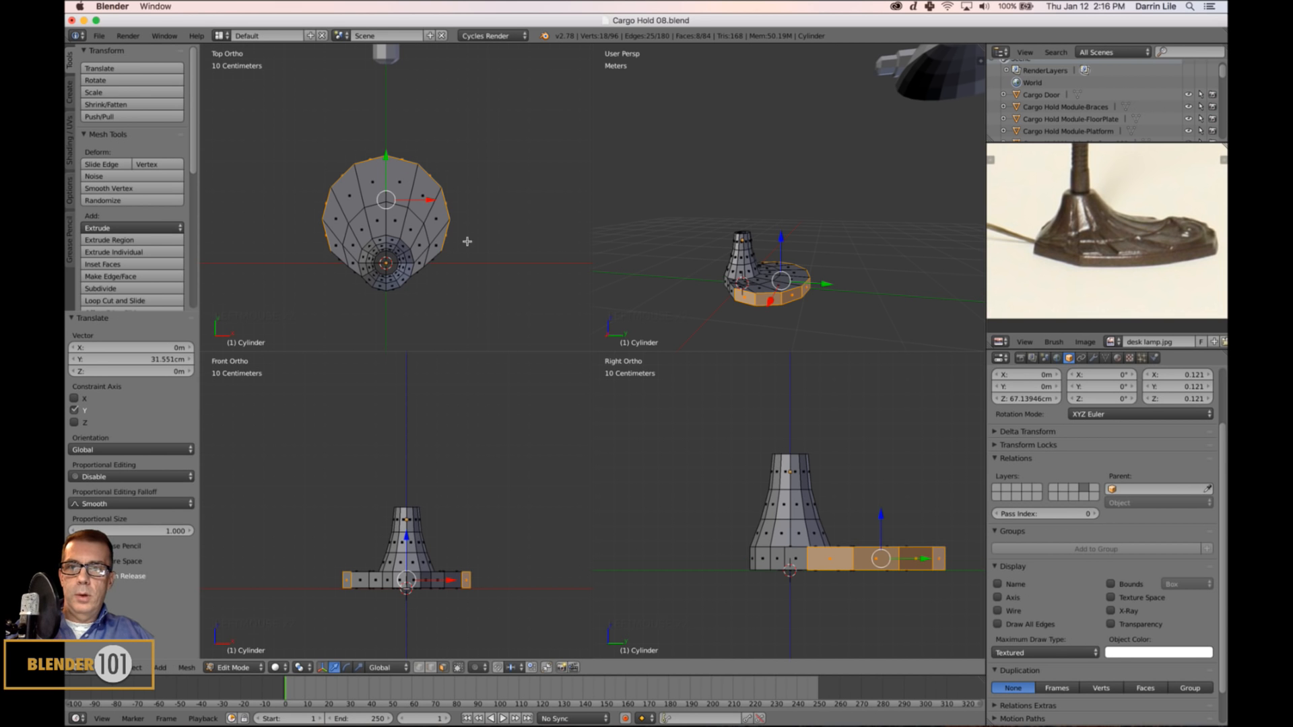
key("s")
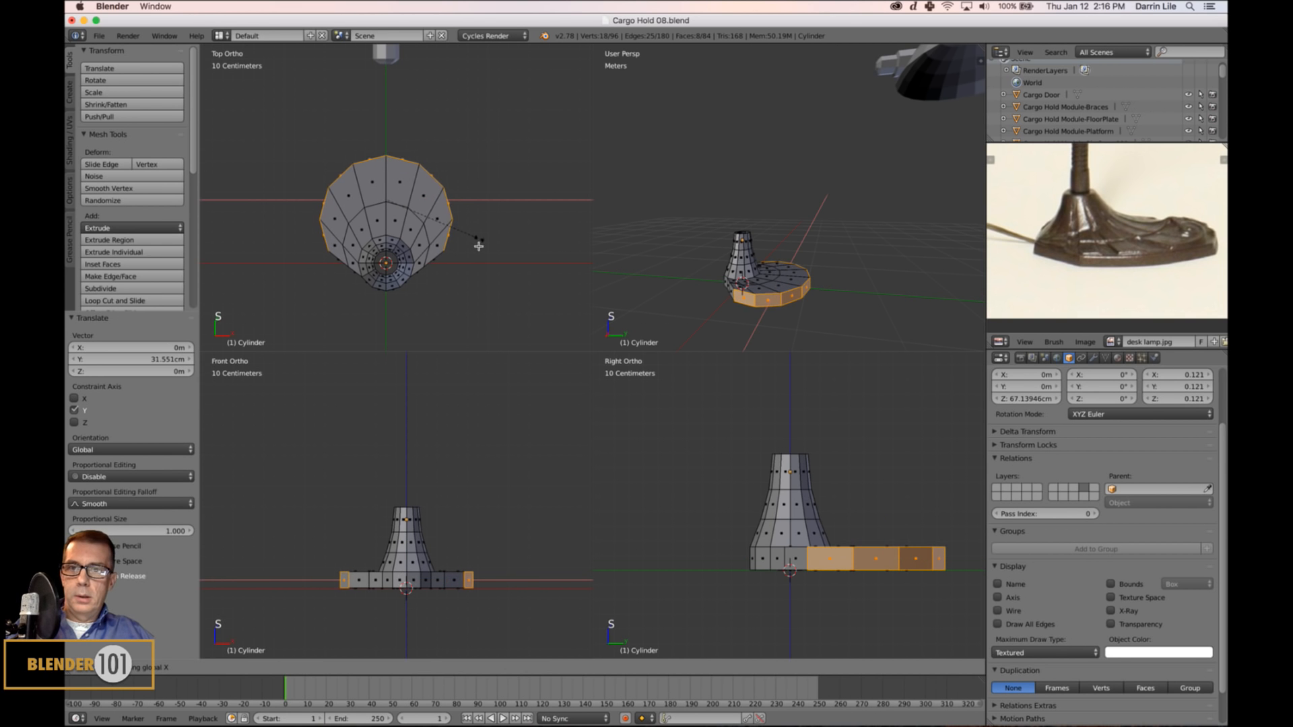
left_click(483, 245)
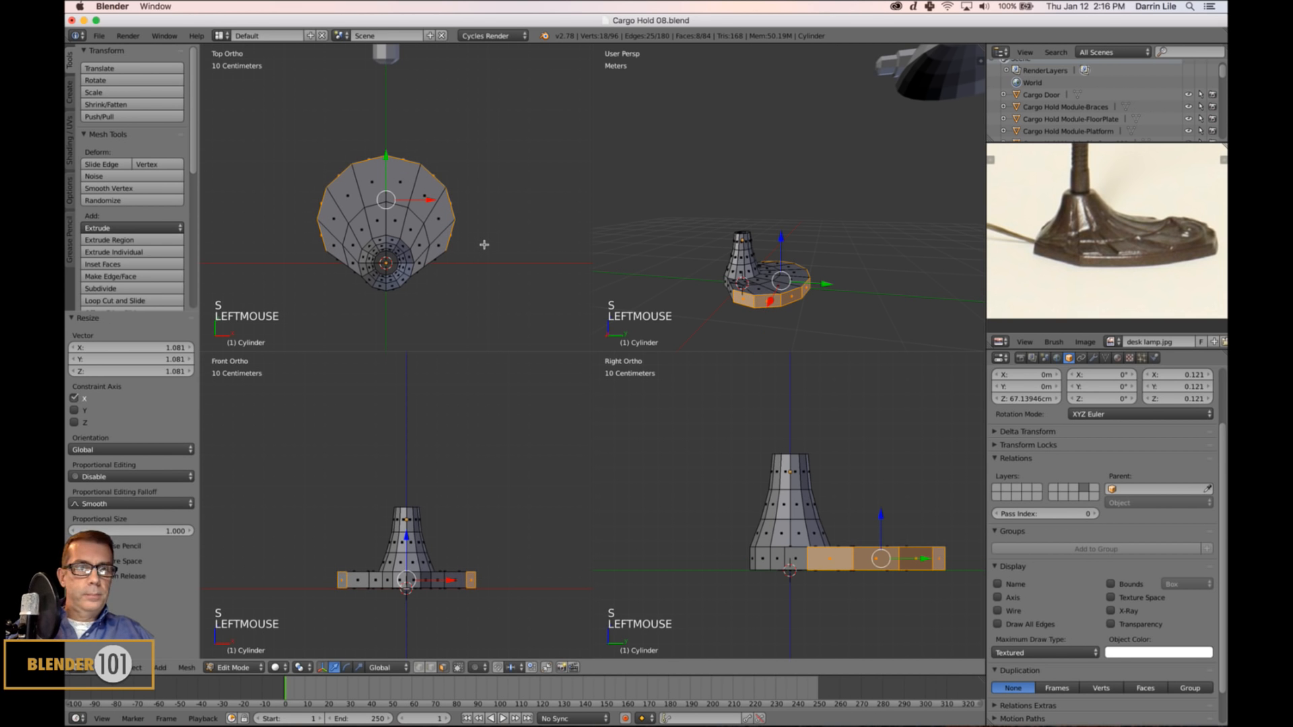
Extrude a third front section, scale it outward with Z locked, and move it about 51.8 cm along Y.
scroll(1095, 222, "down", 5)
middle_click_drag(1095, 209, 1094, 293, "shift")
scroll(808, 267, "down", 2)
middle_click_drag(809, 267, 812, 285, "shift")
key("e")
key("e")
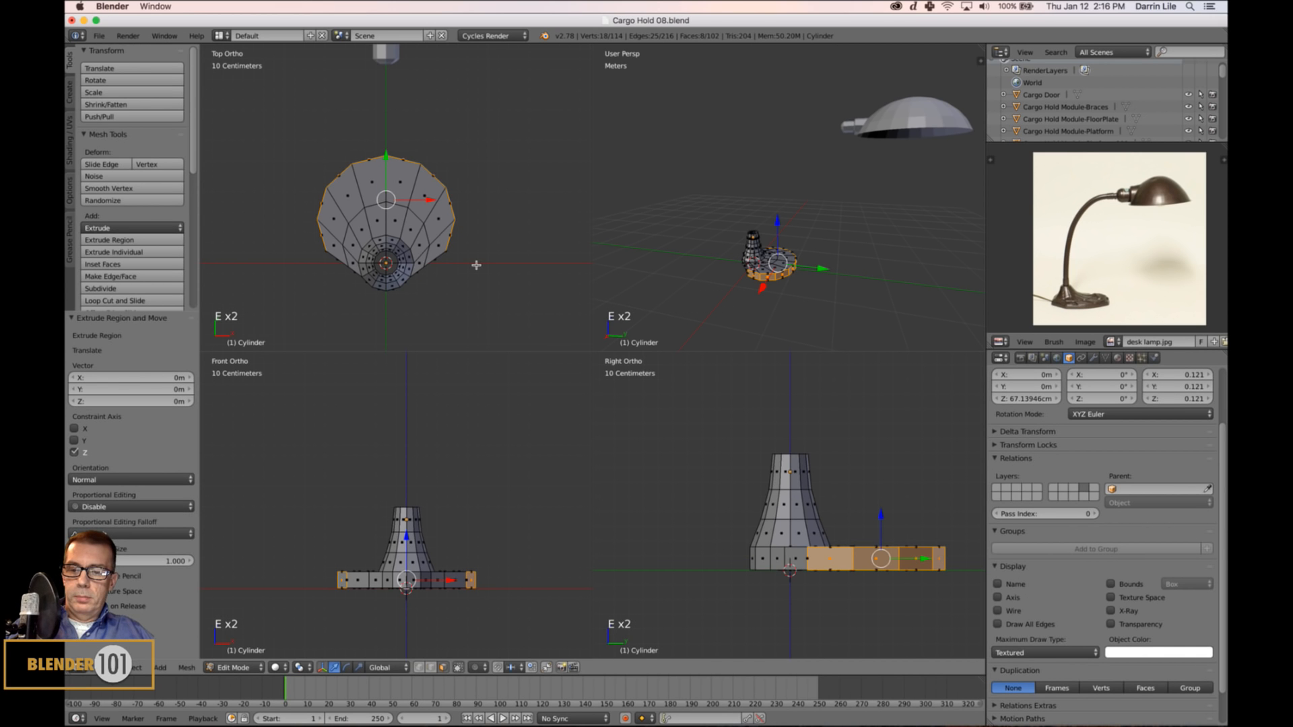
key("s")
key("shift+z")
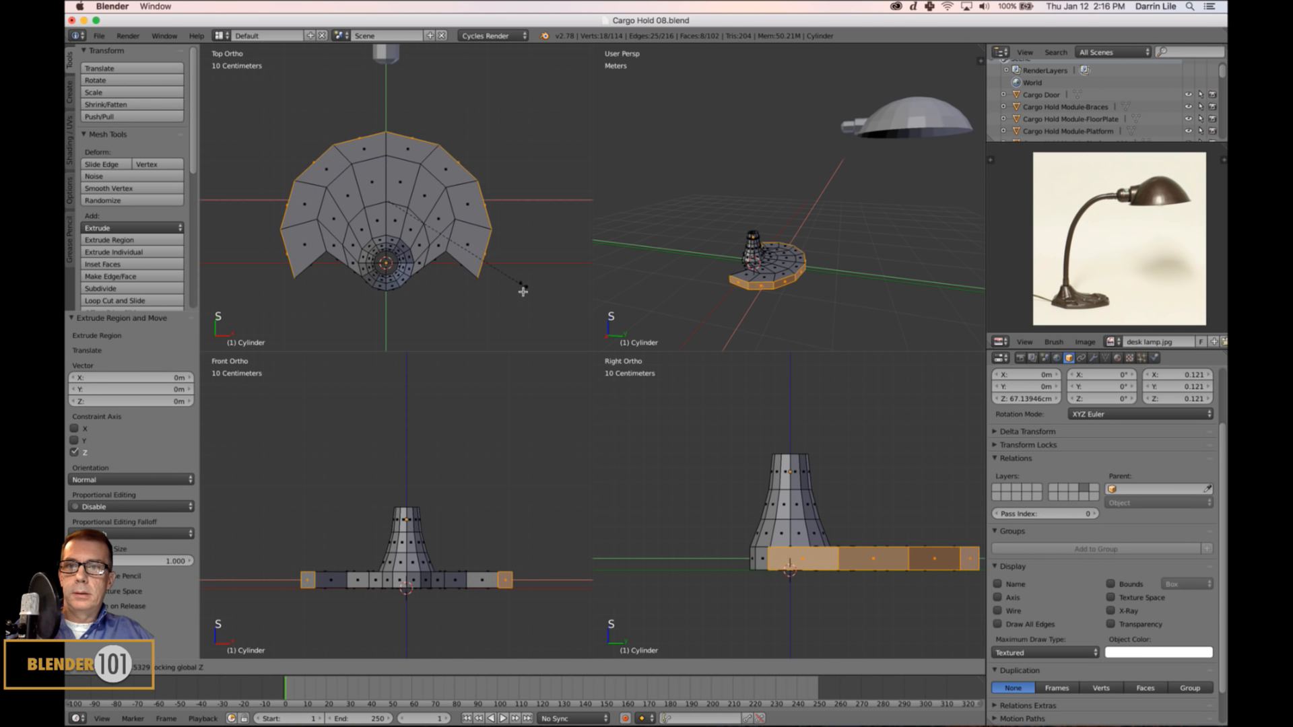
left_click(523, 291)
left_click_drag(386, 163, 396, 111)
Select the ten outer faces of the bottom band that run around the rear and both sides of the base.
scroll(700, 276, "up", 4)
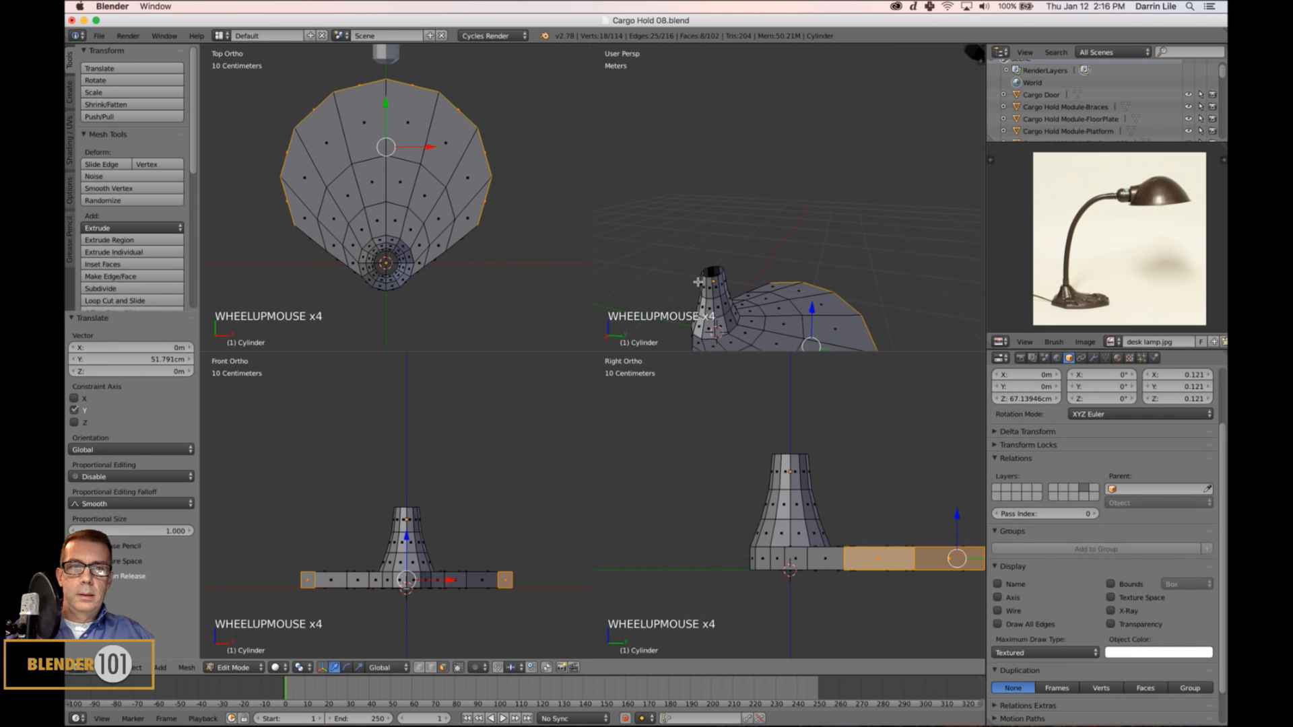
scroll(700, 276, "down", 3)
middle_click_drag(700, 276, 854, 315, "shift")
scroll(859, 288, "up", 3)
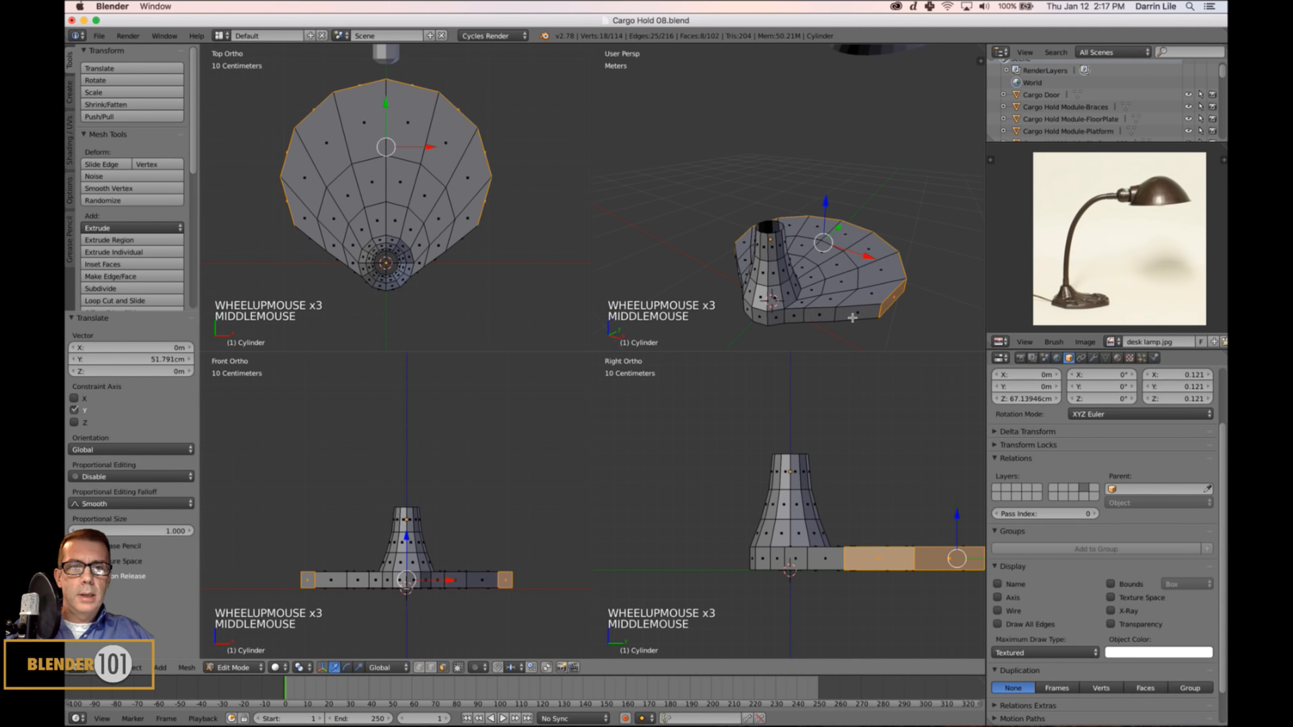
right_click(852, 317)
right_click(829, 318, "shift")
right_click(807, 319, "shift")
right_click(782, 321, "shift")
right_click(761, 327, "shift")
middle_click_drag(761, 327, 845, 307)
right_click(850, 304, "shift")
right_click(832, 302, "shift")
right_click(818, 294, "shift")
right_click(795, 291, "shift")
right_click(761, 292, "shift")
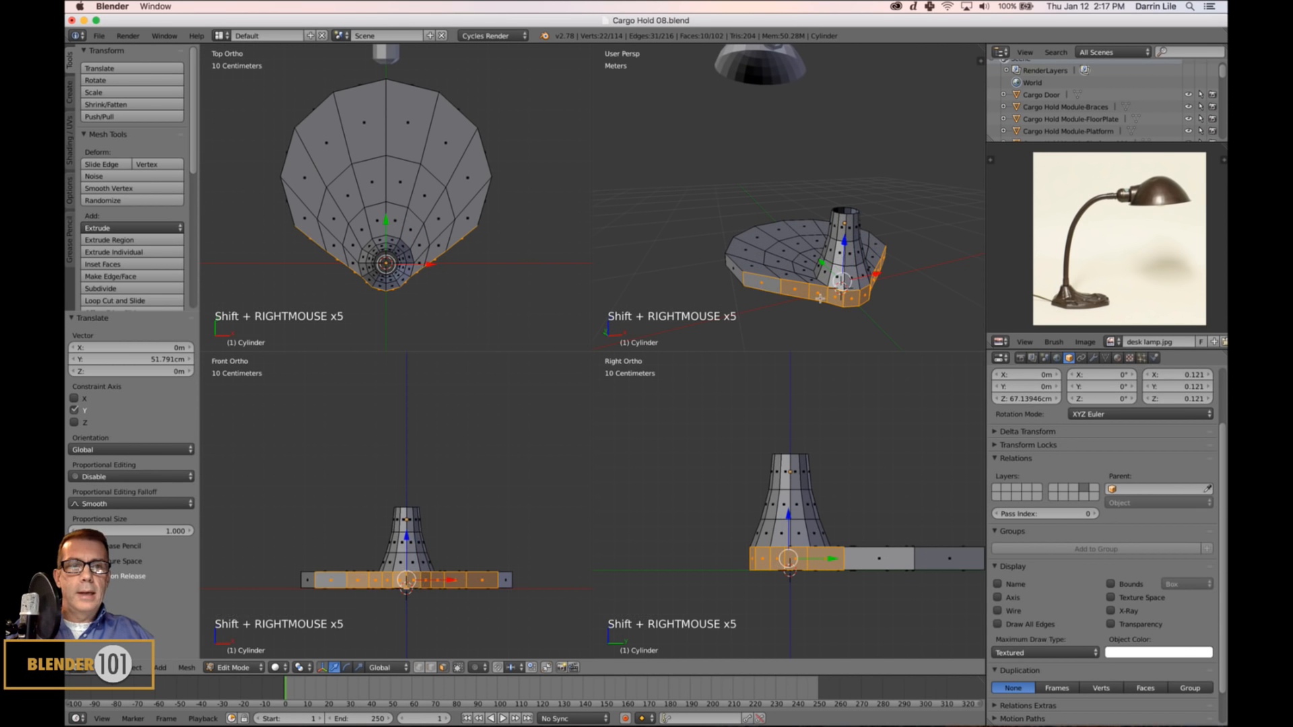
Extrude the selected rear and side faces of the bottom band and move them about 21 cm backward along Y.
middle_click_drag(897, 286, 812, 283)
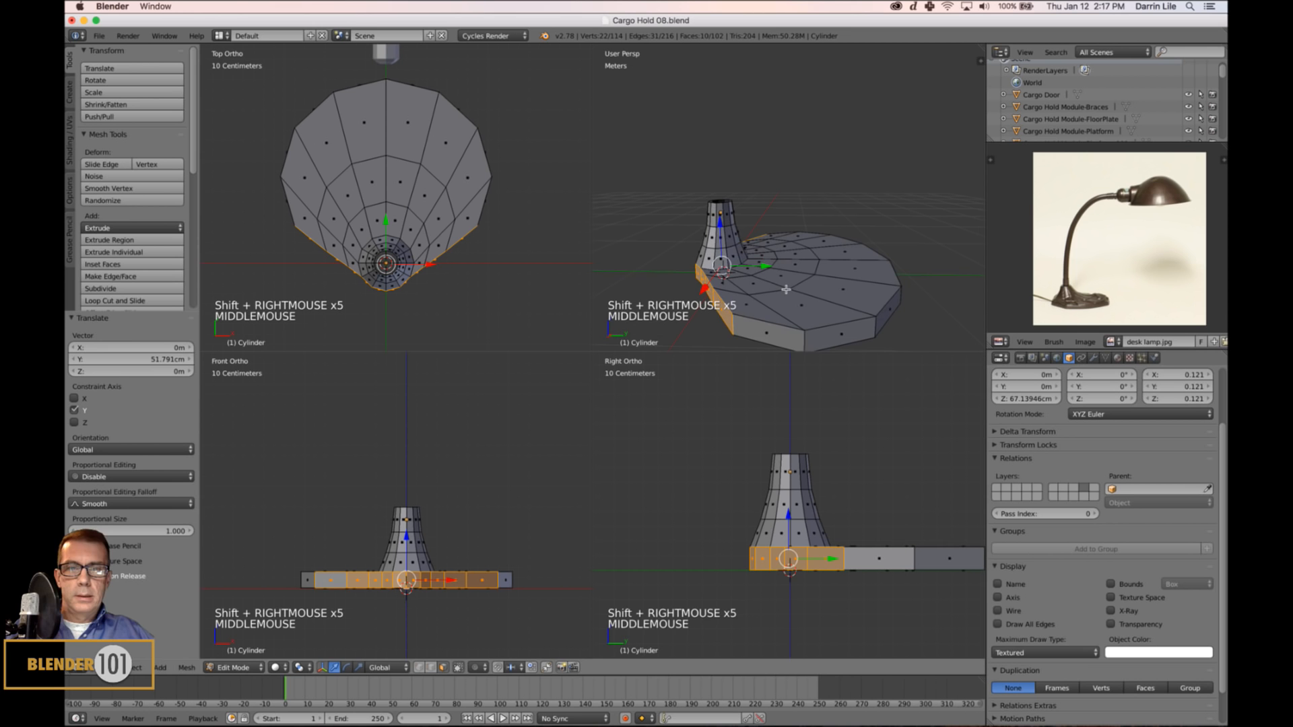
key("e")
left_click(787, 288)
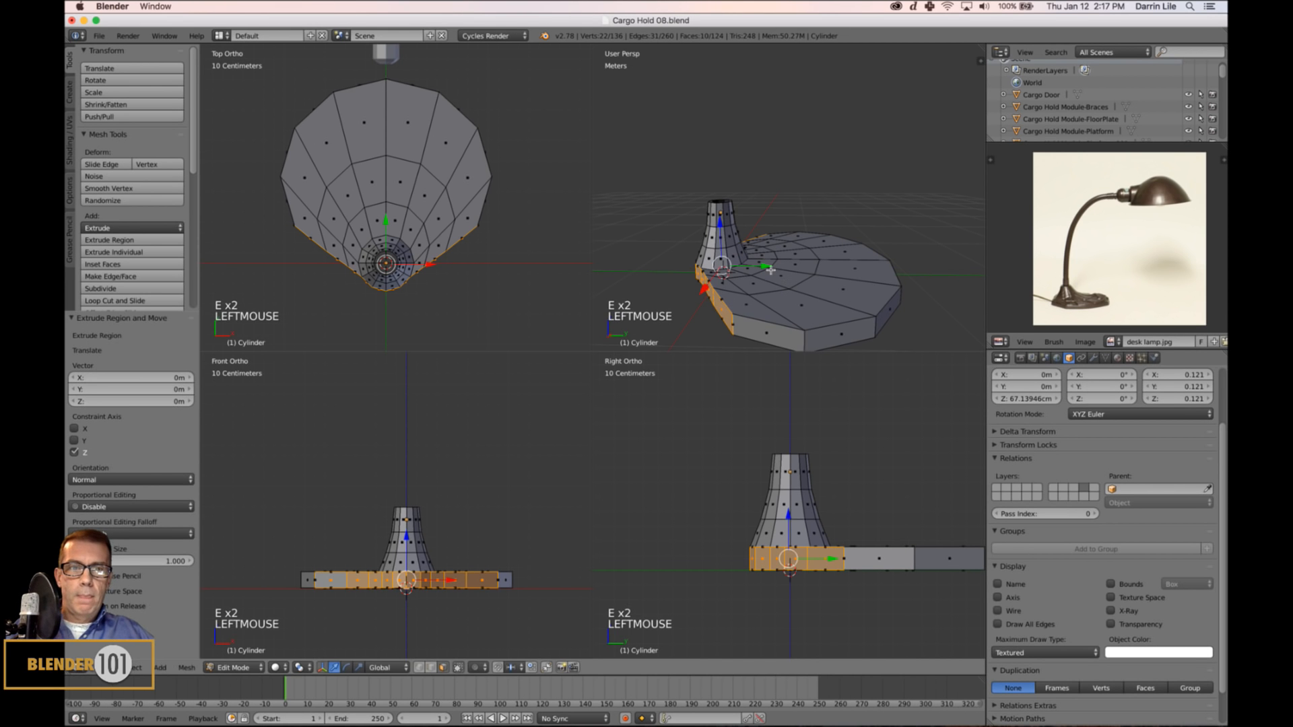
left_click(739, 282)
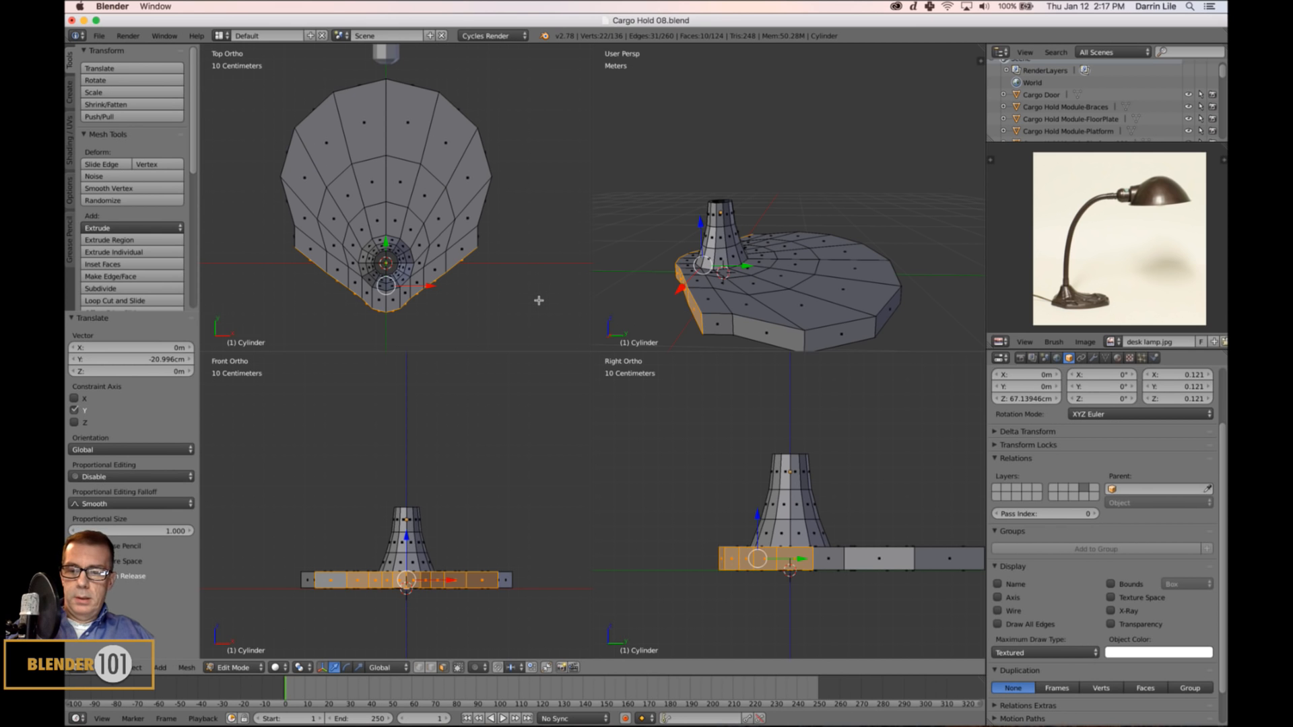
Narrow the new rear section slightly along X, clear the selection and leave Edit Mode.
key("s")
key("x")
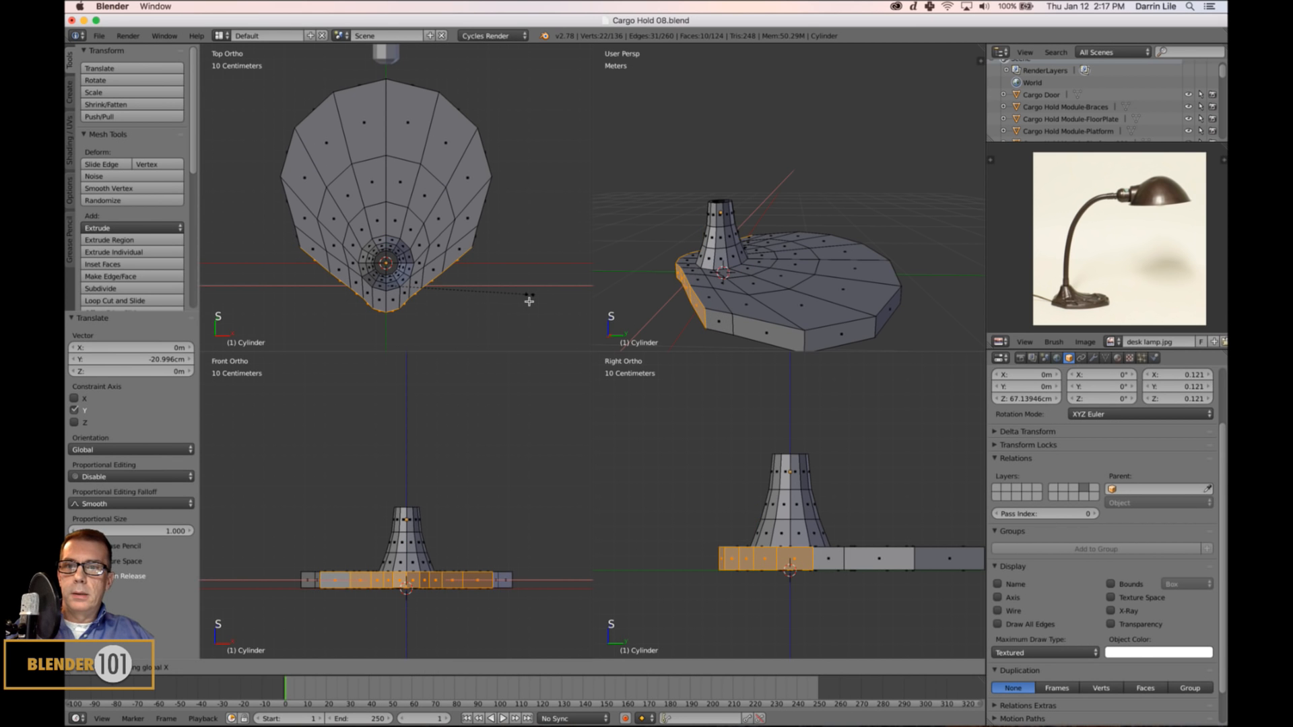
key("a")
key("Tab")
scroll(700, 270, "down", 4)
middle_click_drag(700, 269, 781, 266)
scroll(782, 266, "up", 3)
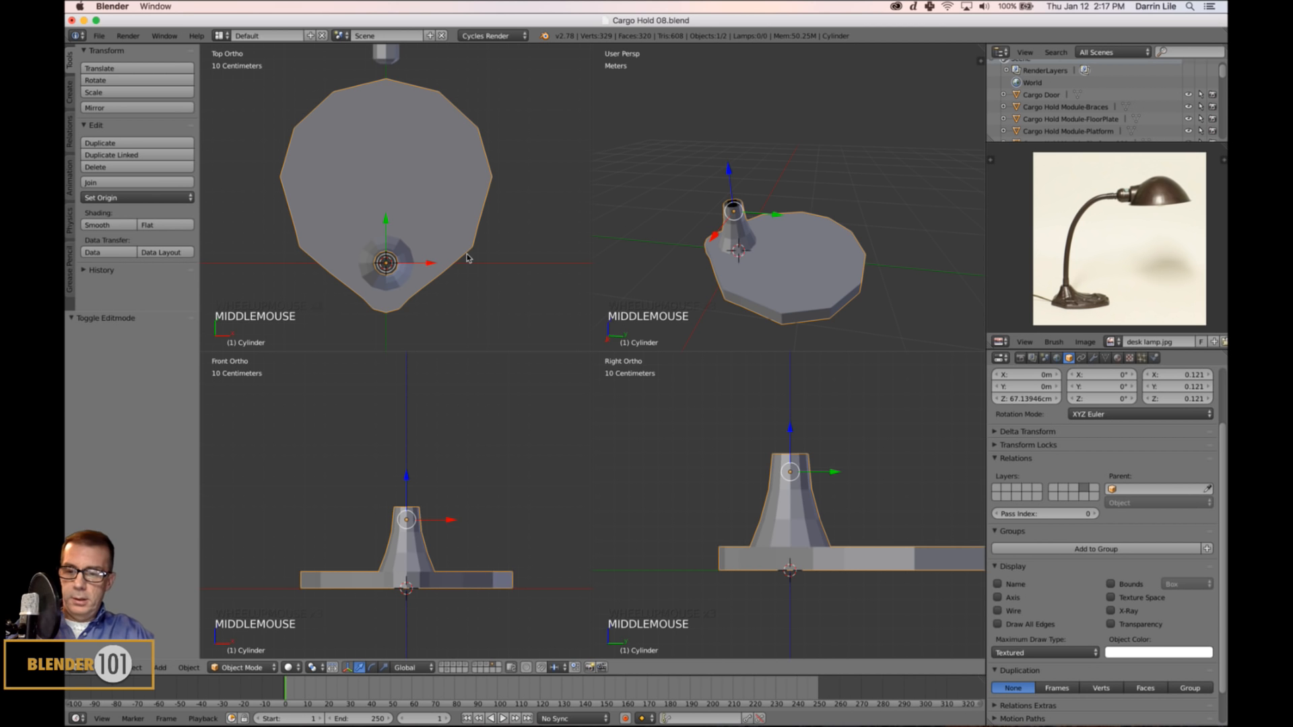
Examine the base in a full-size perspective view and compare it with the foot in the reference photo.
key("ctrl+alt+q")
scroll(704, 425, "down", 5)
mouse_move(705, 424)
middle_mouse_down("shift")
mouse_move(696, 397)
mouse_move(678, 403)
mouse_move(707, 404)
middle_mouse_up("shift")
scroll(696, 397, "up", 2)
scroll(708, 404, "up", 2)
scroll(1140, 274, "up", 2)
middle_click_drag(1141, 273, 1125, 319)
scroll(1184, 303, "up", 3)
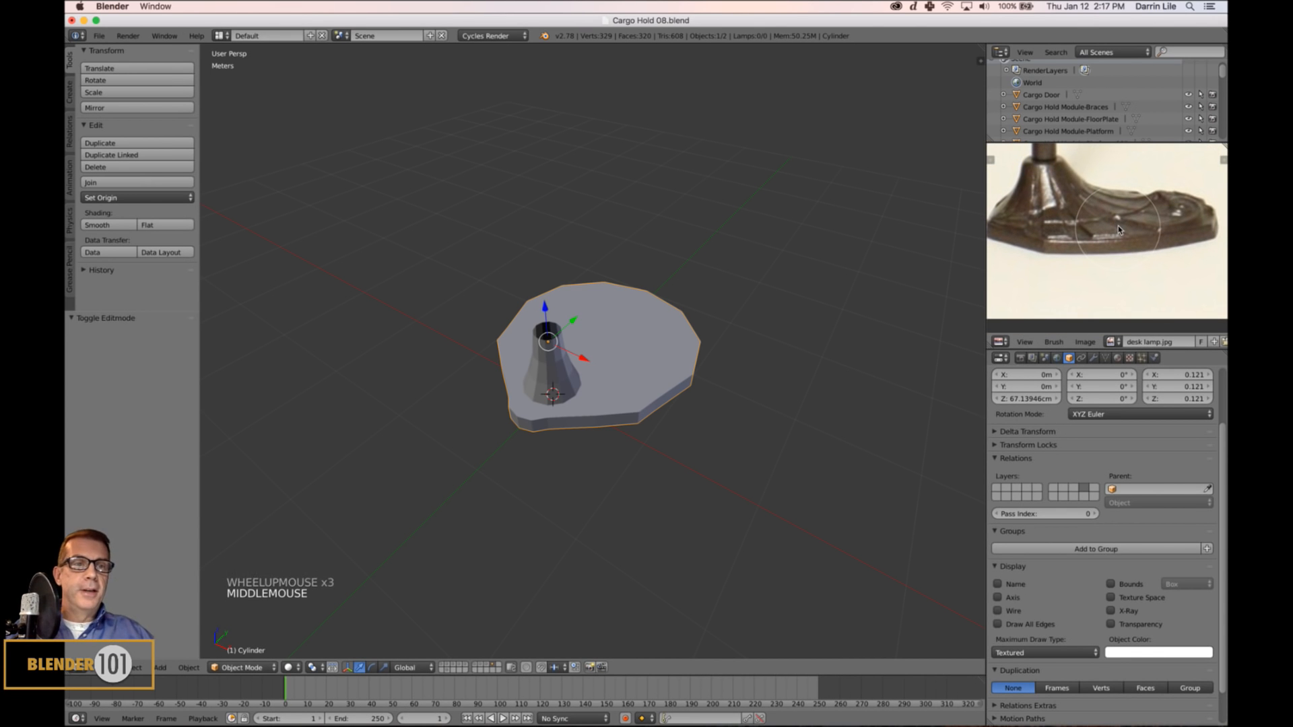
scroll(1118, 230, "down", 3)
scroll(1102, 237, "up", 3)
scroll(1104, 242, "down", 5)
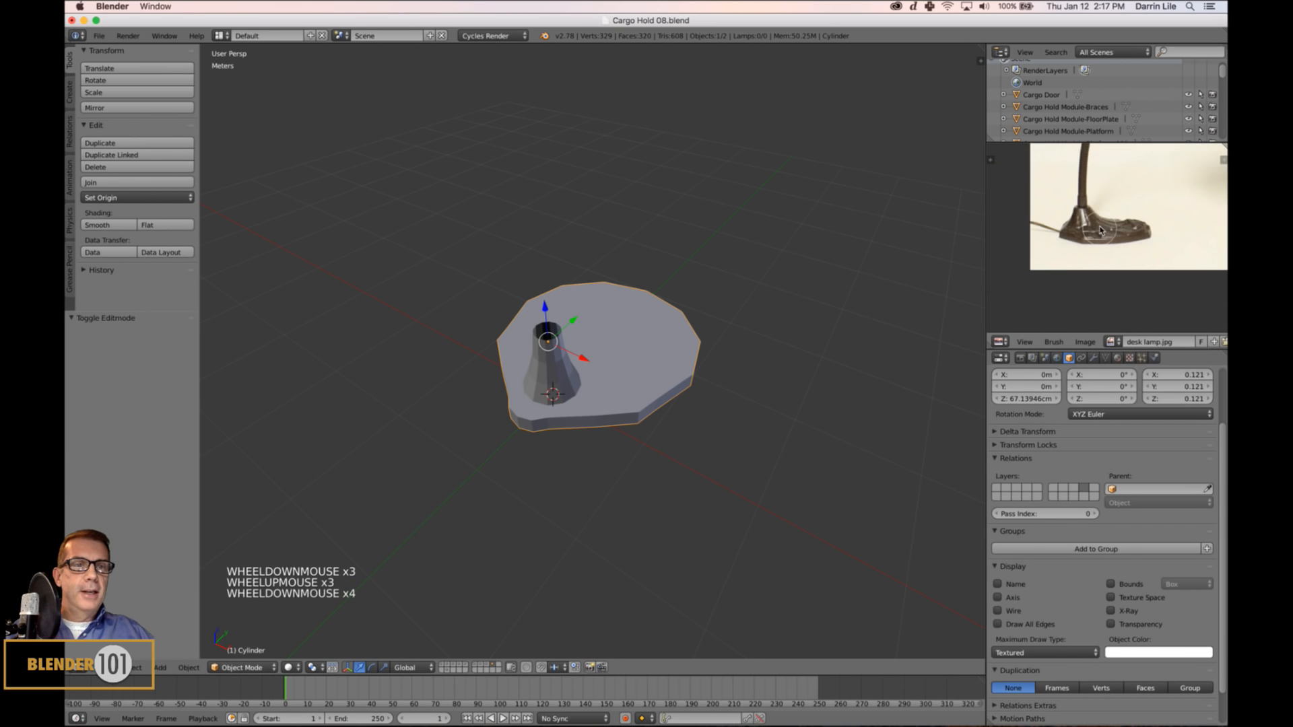
middle_click_drag(1125, 259, 1120, 280)
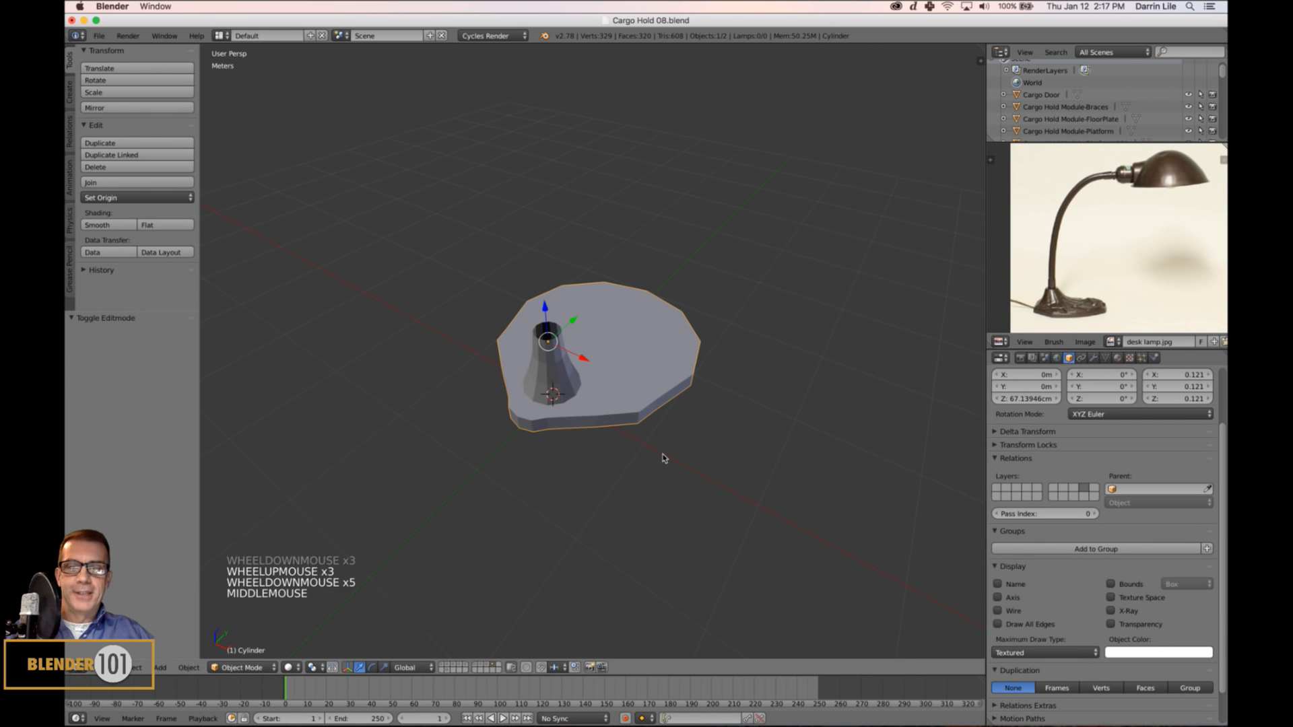
In edge selection mode, select the opposite vertical edges nearest the rear of the foot and scale them by about 1.125 along X.
scroll(640, 404, "up", 2)
key("Tab")
middle_click_drag(589, 451, 591, 494)
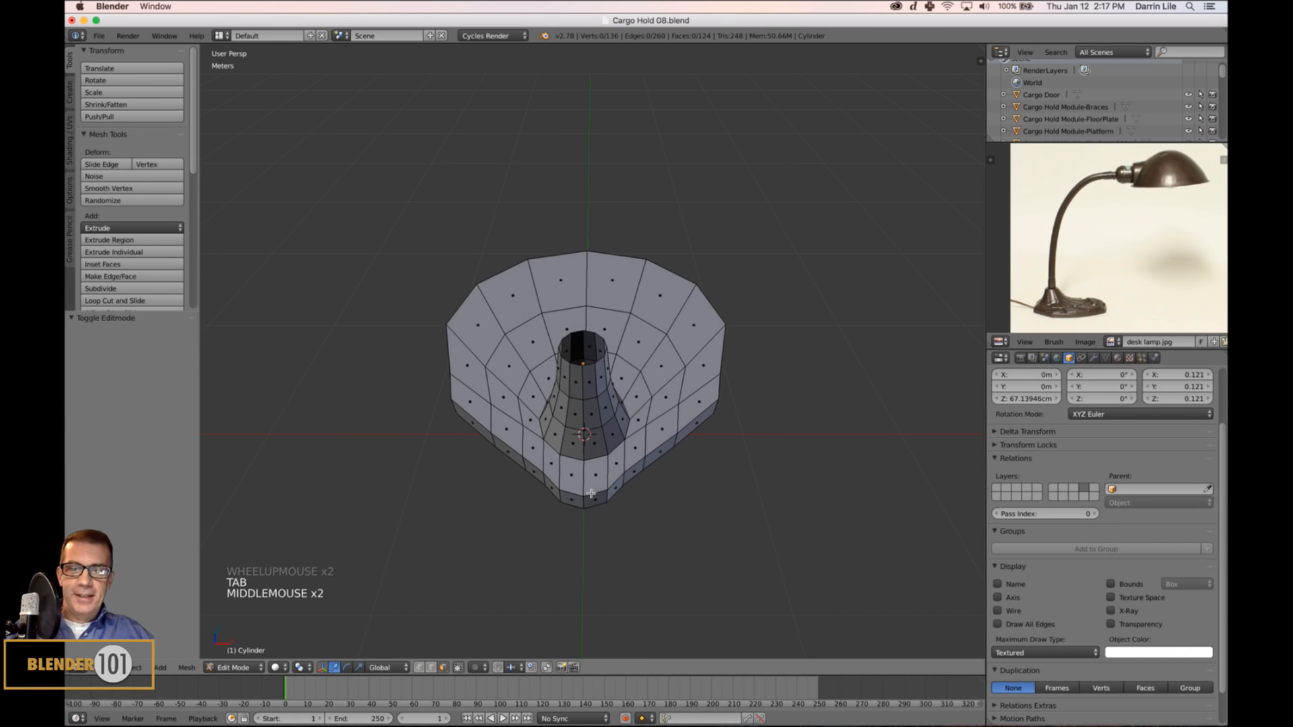
key("ctrl+Tab")
left_click(624, 485)
right_click(625, 481)
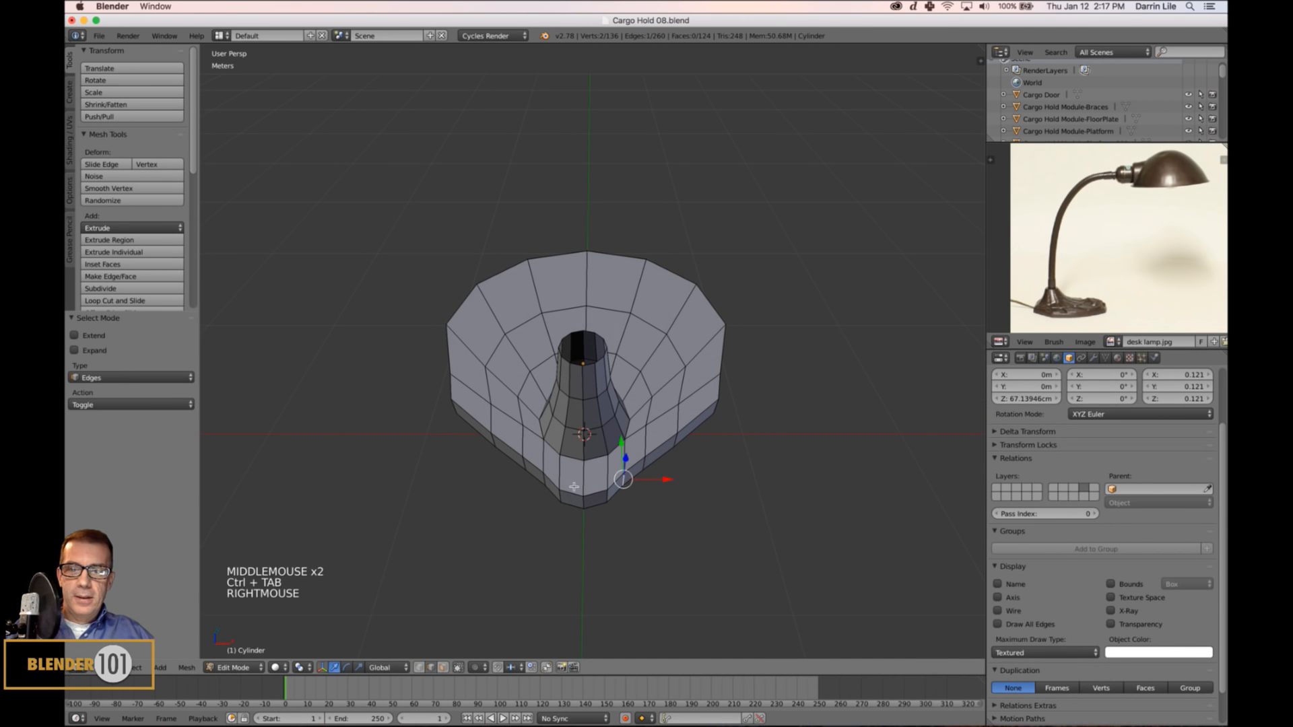
right_click(545, 485, "shift")
key("s")
key("x")
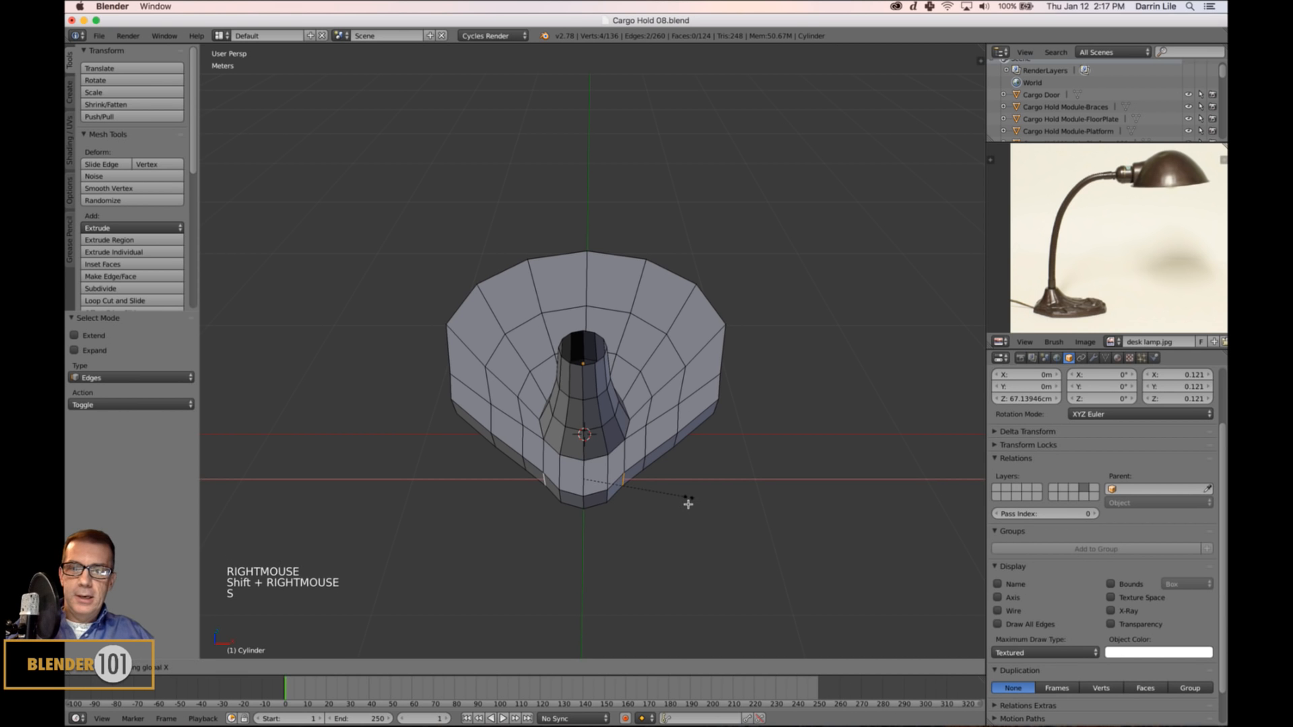
left_click(698, 520)
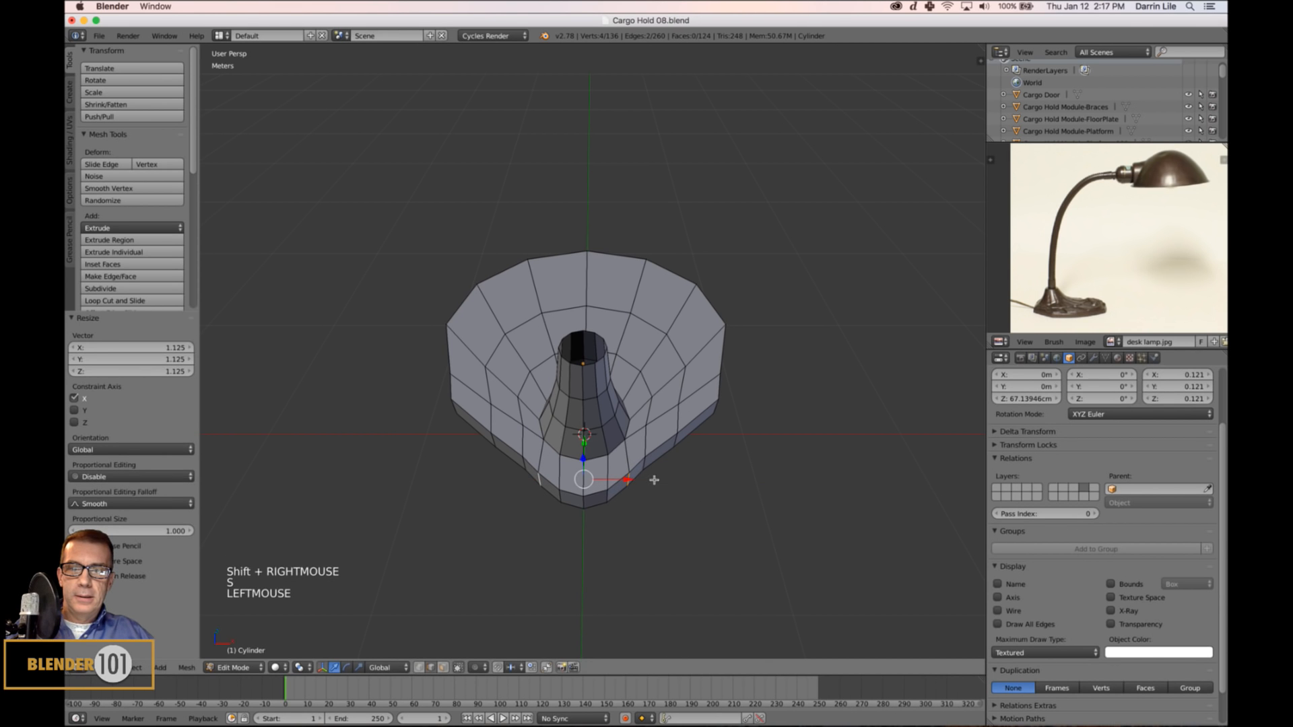
Scale the next opposite pair of vertical side edges by about 1.091 along X and leave Edit Mode.
right_click(644, 464)
right_click(519, 467, "shift")
key("s")
key("x")
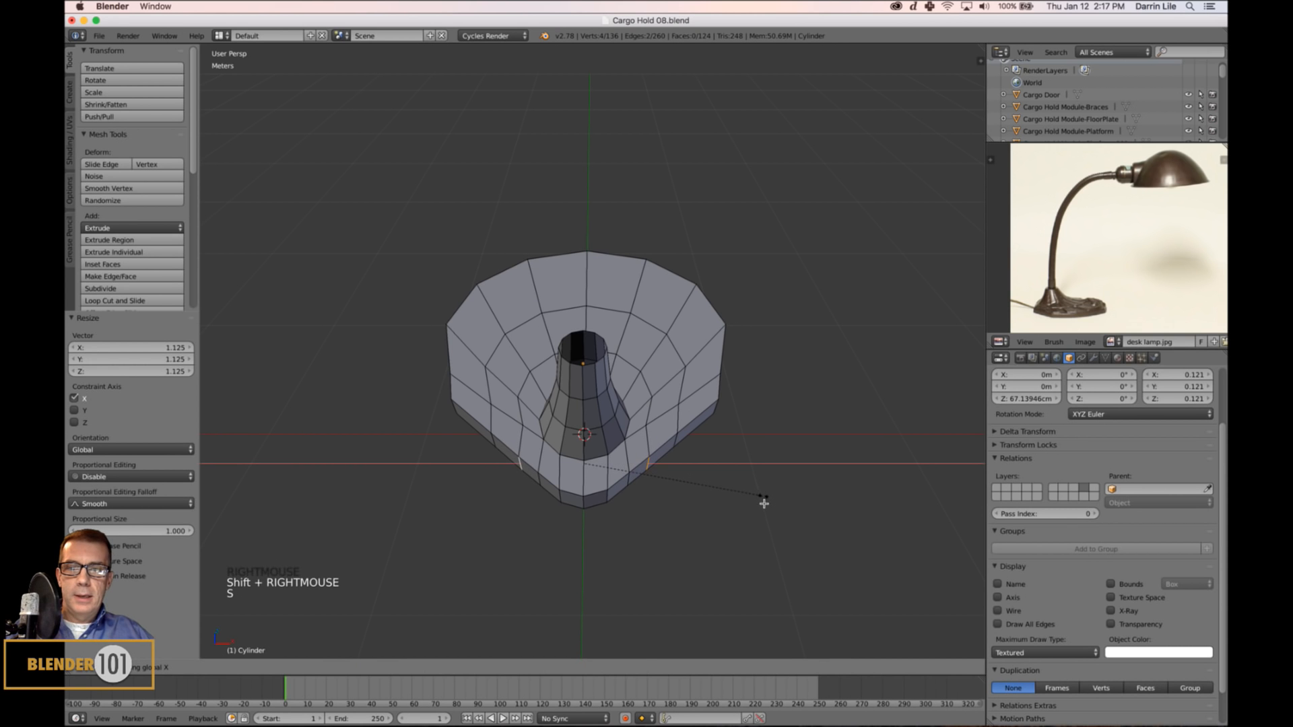
left_click(756, 480)
right_click(675, 445)
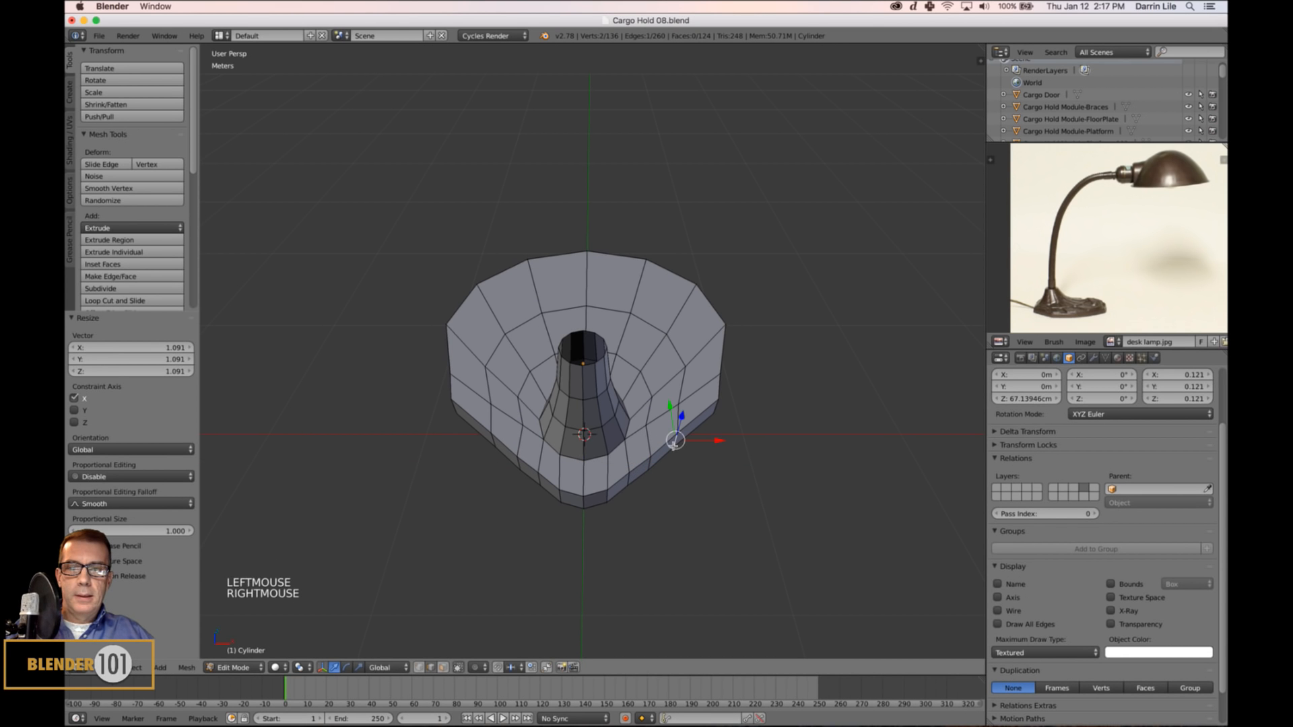
key("a")
key("Tab")
scroll(745, 465, "down", 3)
middle_click_drag(745, 465, 681, 436)
scroll(681, 436, "up", 1)
Try to raise the foot's bottom outline edges along Z in the right orthographic view.
key("KP_3")
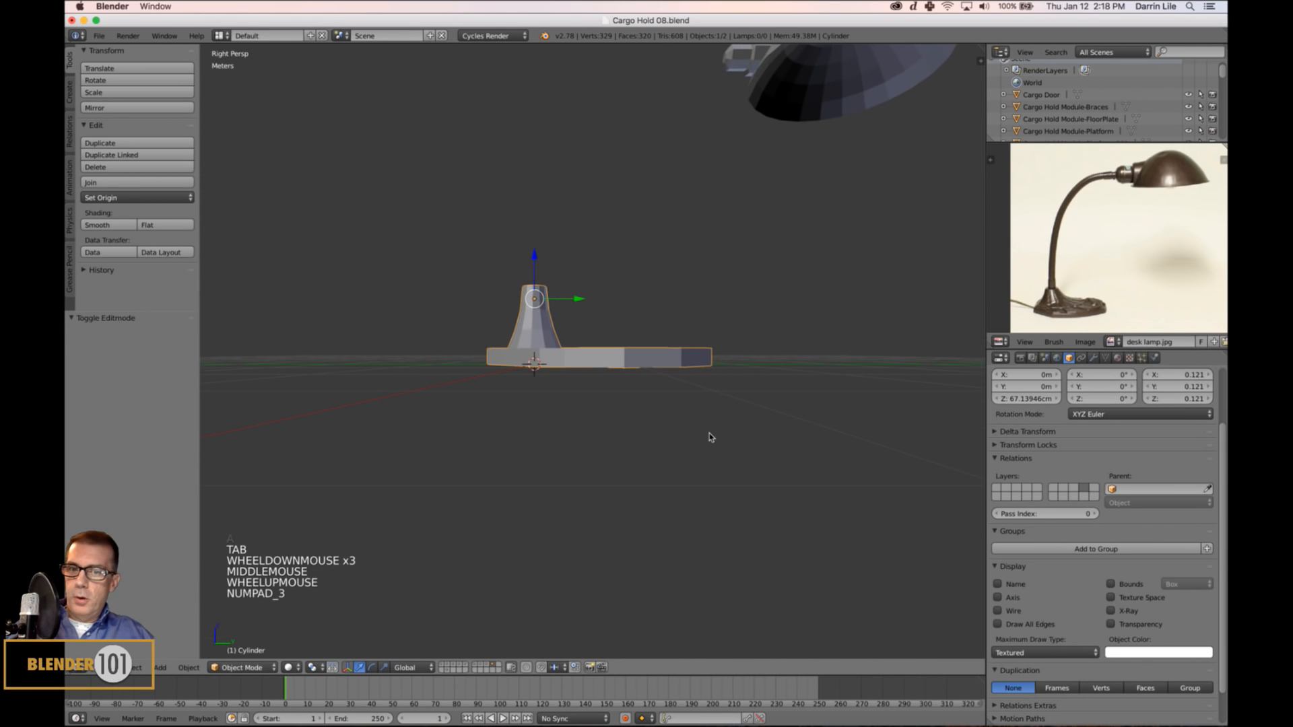
key("KP_5")
scroll(694, 444, "up", 4)
middle_click_drag(695, 444, 694, 424, "shift")
key("Tab")
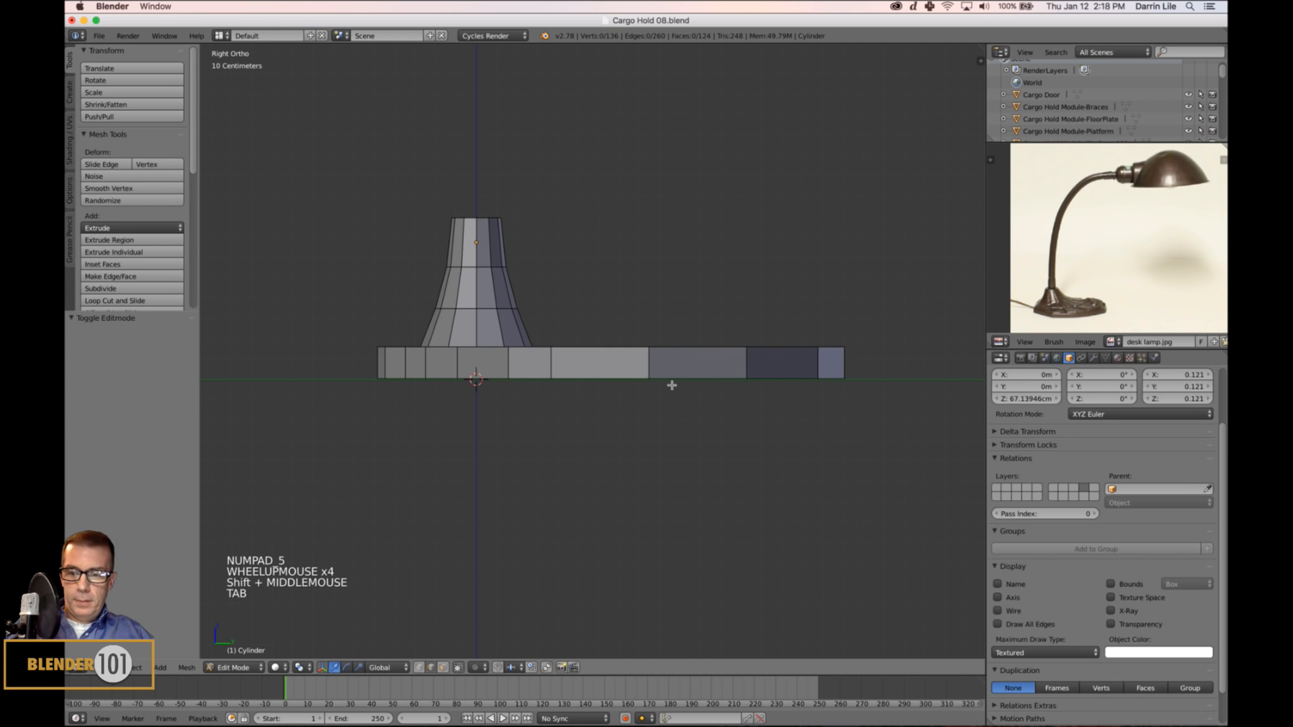
right_click(685, 398, "alt")
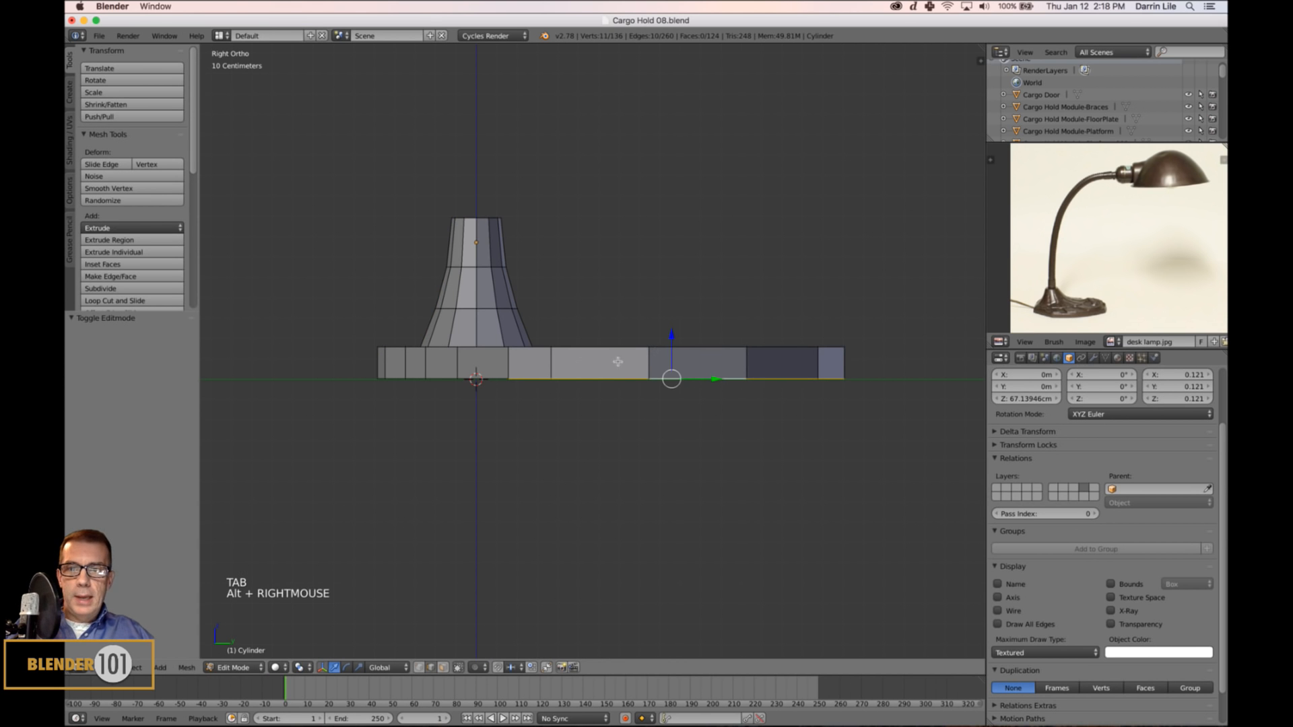
right_click(478, 381, "alt+shift")
middle_click_drag(530, 413, 625, 418)
key("KP_3")
key("KP_Enter")
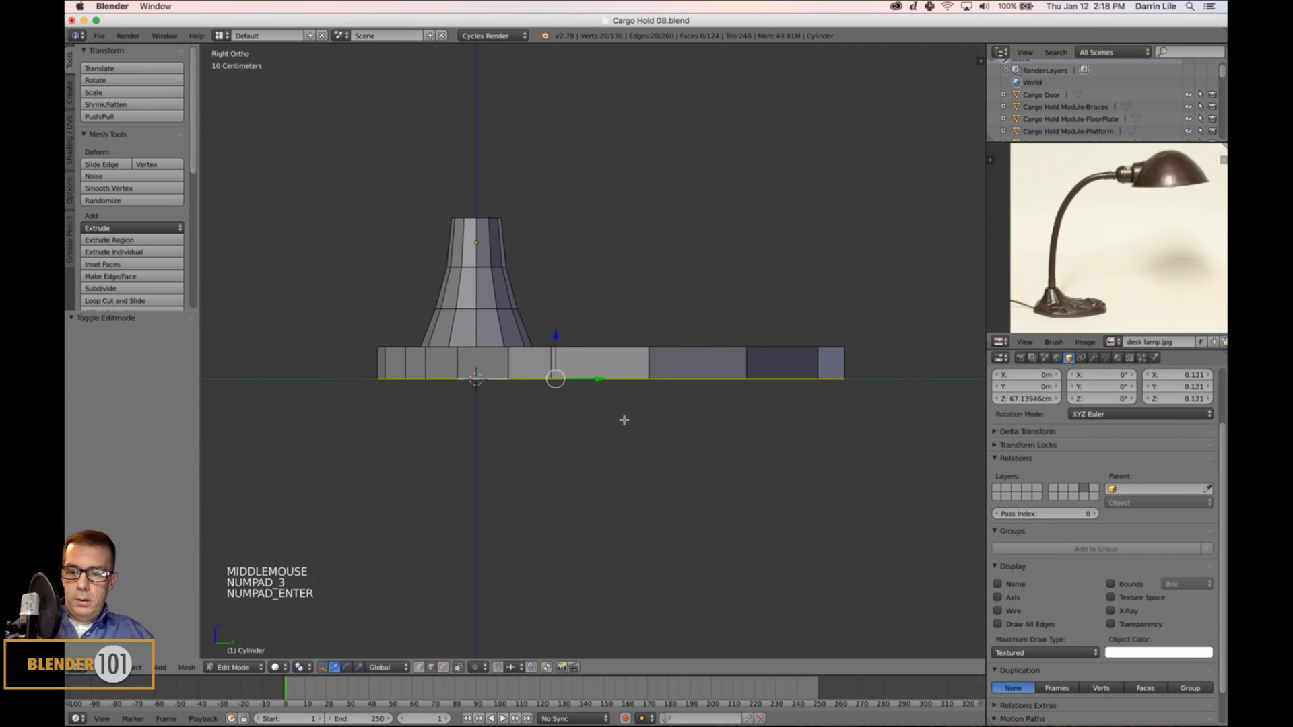
key("z")
left_click_drag(555, 334, 560, 328)
key("super+z")
In face selection mode, circle-select all the faces across the underside of the foot.
middle_click_drag(613, 438, 644, 418)
scroll(623, 431, "down", 4)
key("z")
scroll(643, 418, "up", 3)
key("ctrl+Tab")
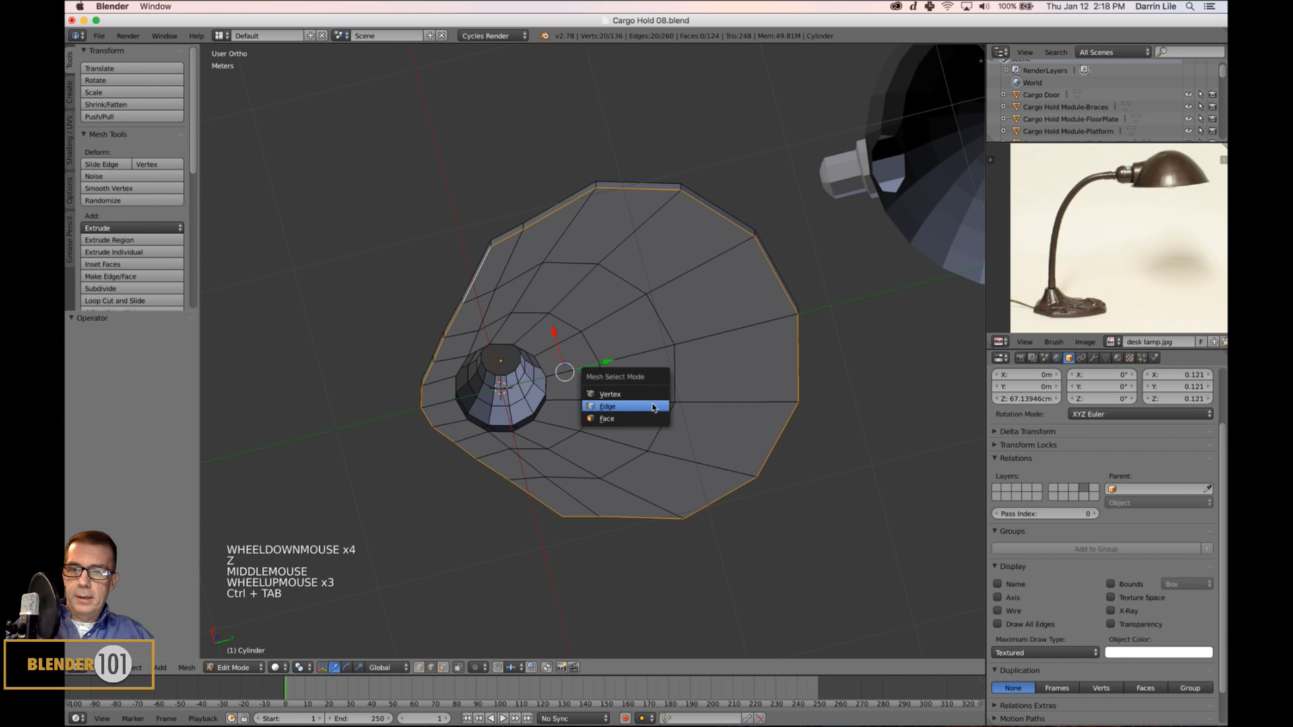
left_click(626, 408)
key("x")
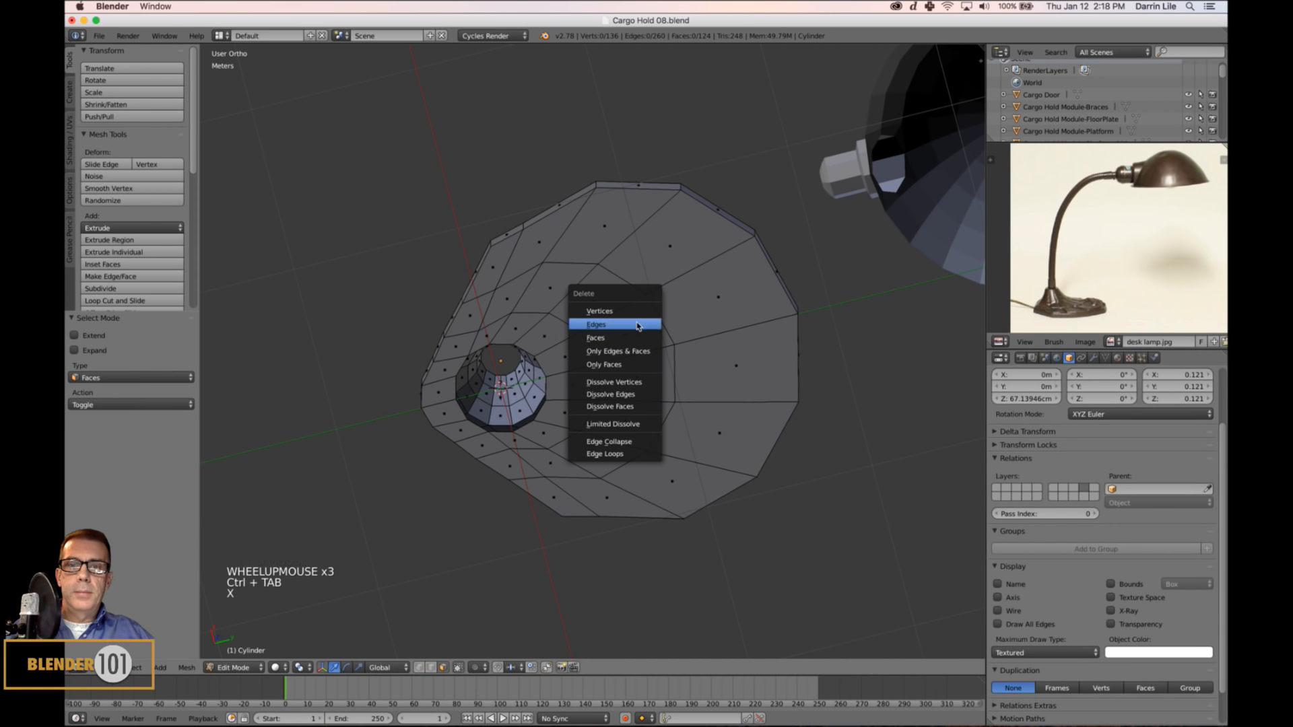
left_click(618, 347)
key("c")
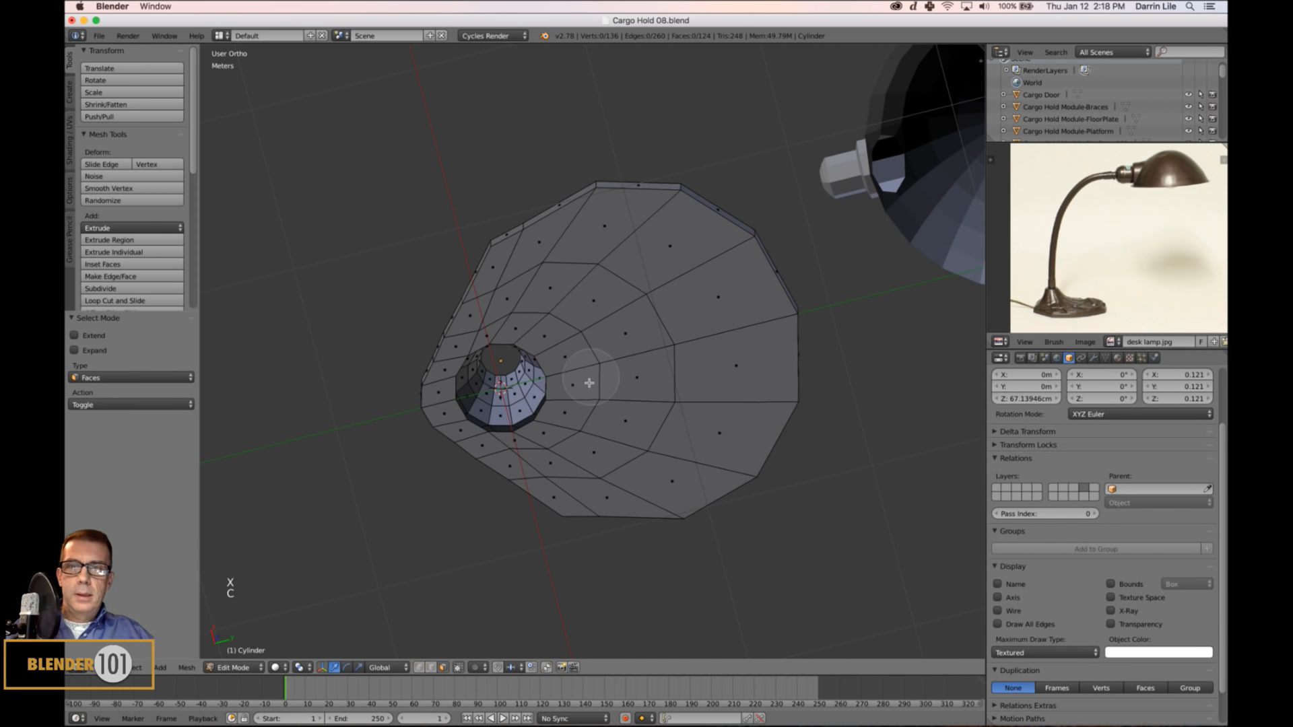
mouse_move(614, 311)
left_mouse_down()
mouse_move(544, 297)
mouse_move(680, 249)
mouse_move(713, 370)
mouse_move(615, 462)
mouse_move(547, 481)
mouse_move(569, 417)
mouse_move(590, 414)
left_mouse_up()
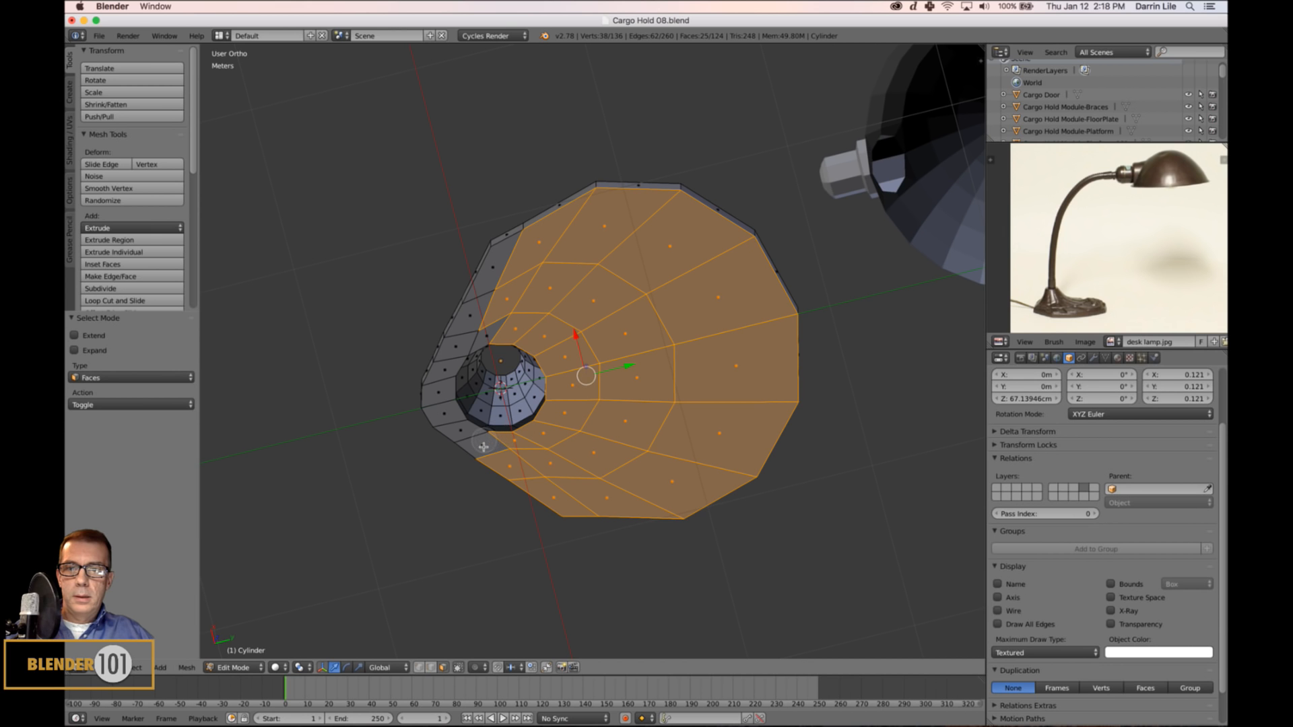
left_click_drag(484, 454, 478, 448)
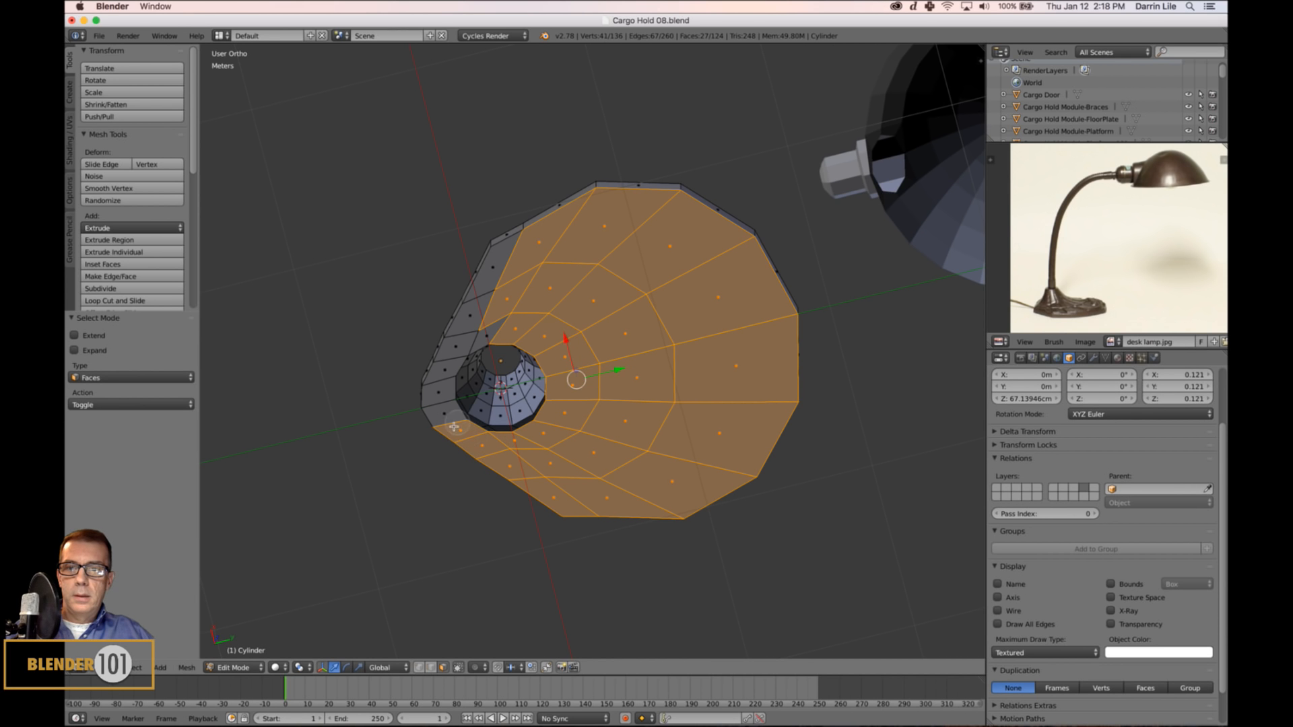
left_click_drag(448, 408, 512, 269)
middle_click_drag(487, 383, 476, 402)
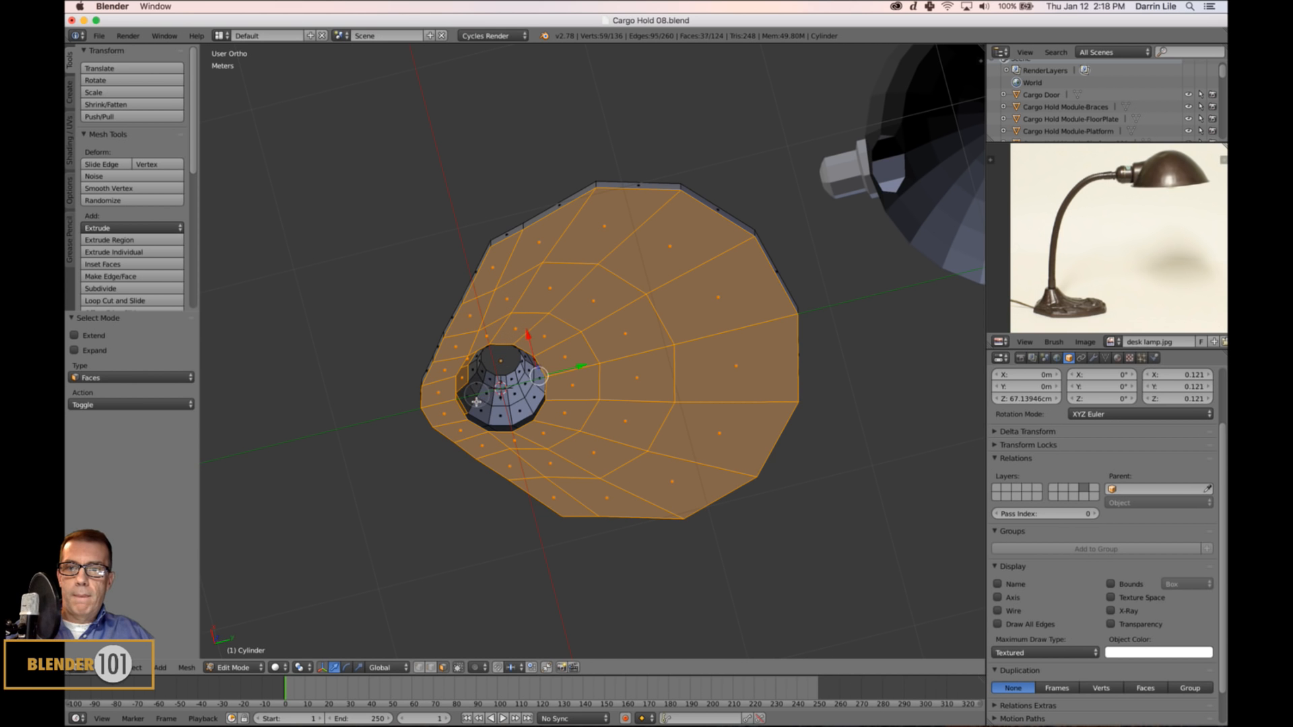
right_click(482, 401)
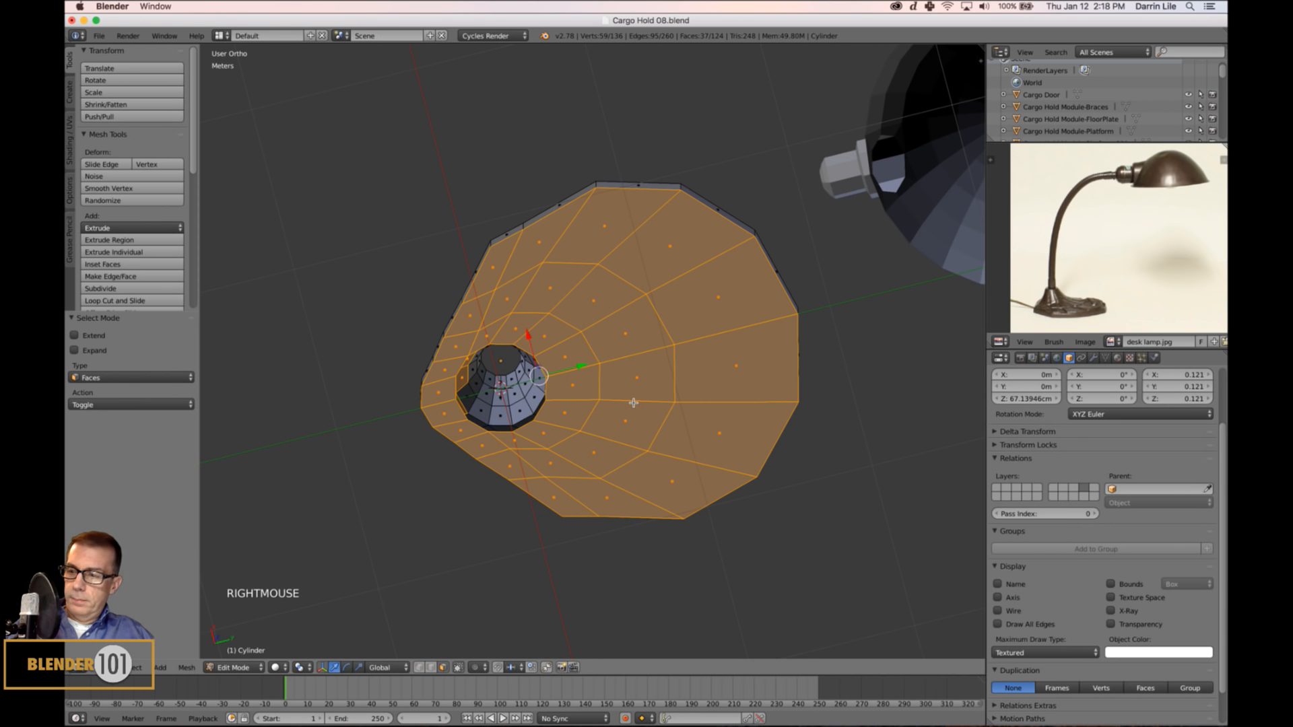
Remove the wrongly included neck faces from the selection and delete the underside faces of the foot.
key("KP_3")
key("z")
key("c")
middle_click_drag(465, 334, 431, 343)
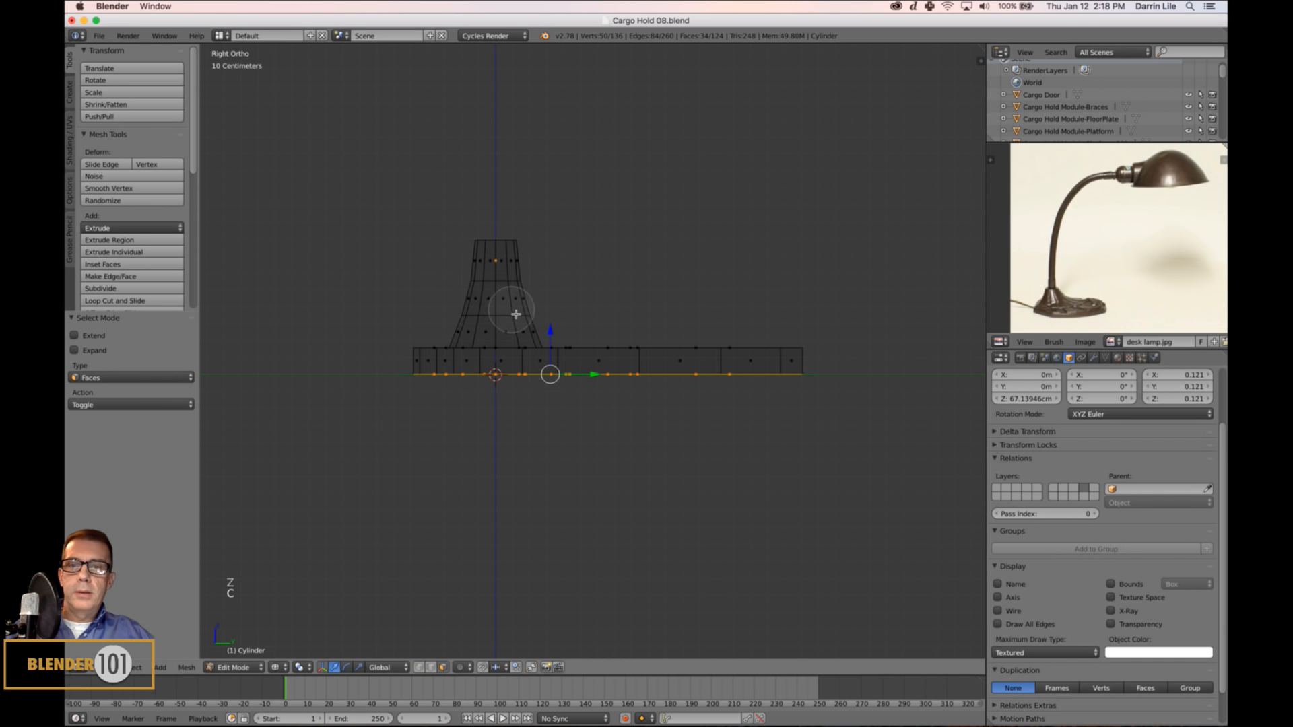
right_click(605, 290)
mouse_move(700, 268)
middle_mouse_down()
mouse_move(687, 298)
mouse_move(705, 374)
mouse_move(709, 353)
middle_mouse_up()
key("z")
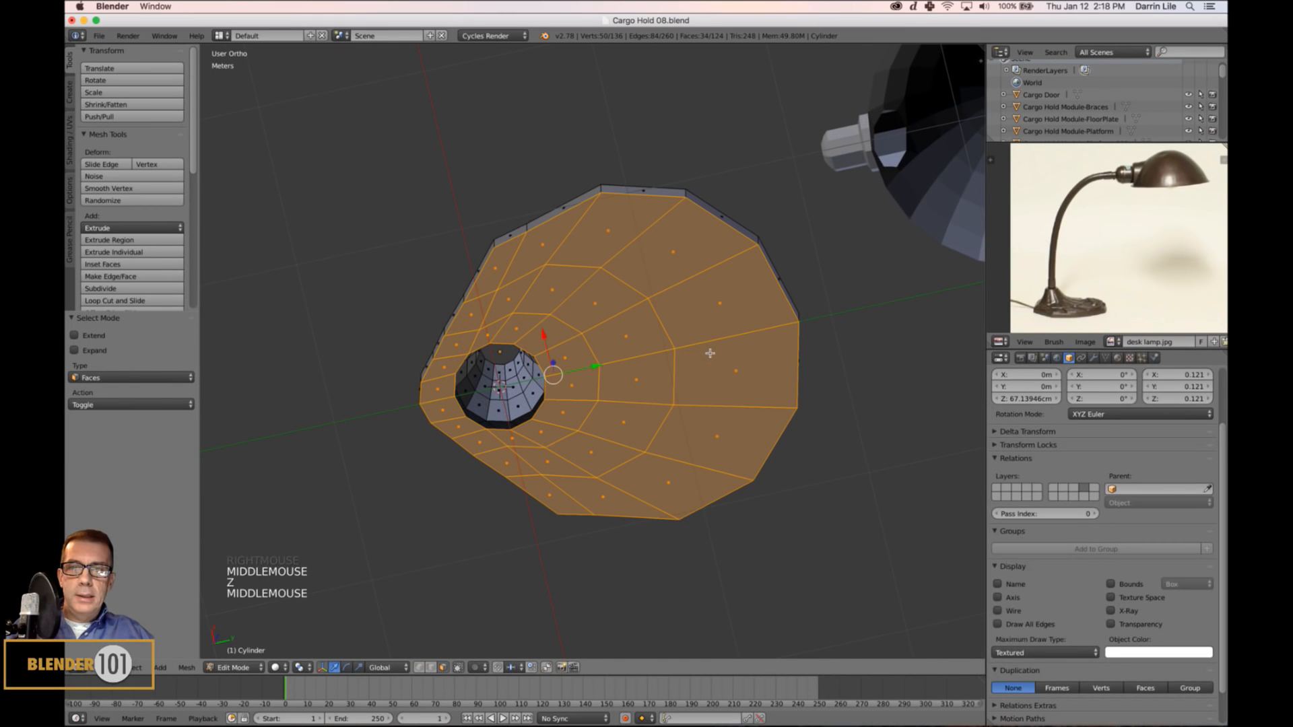
key("x")
left_click(704, 409)
mouse_move(696, 408)
middle_mouse_down()
mouse_move(702, 451)
mouse_move(685, 424)
middle_mouse_up()
key("Tab")
scroll(684, 421, "down", 3)
right_click(689, 386)
Select the foot's open bottom edge loop in wireframe and raise it slightly along Z to thin the foot.
key("KP_3")
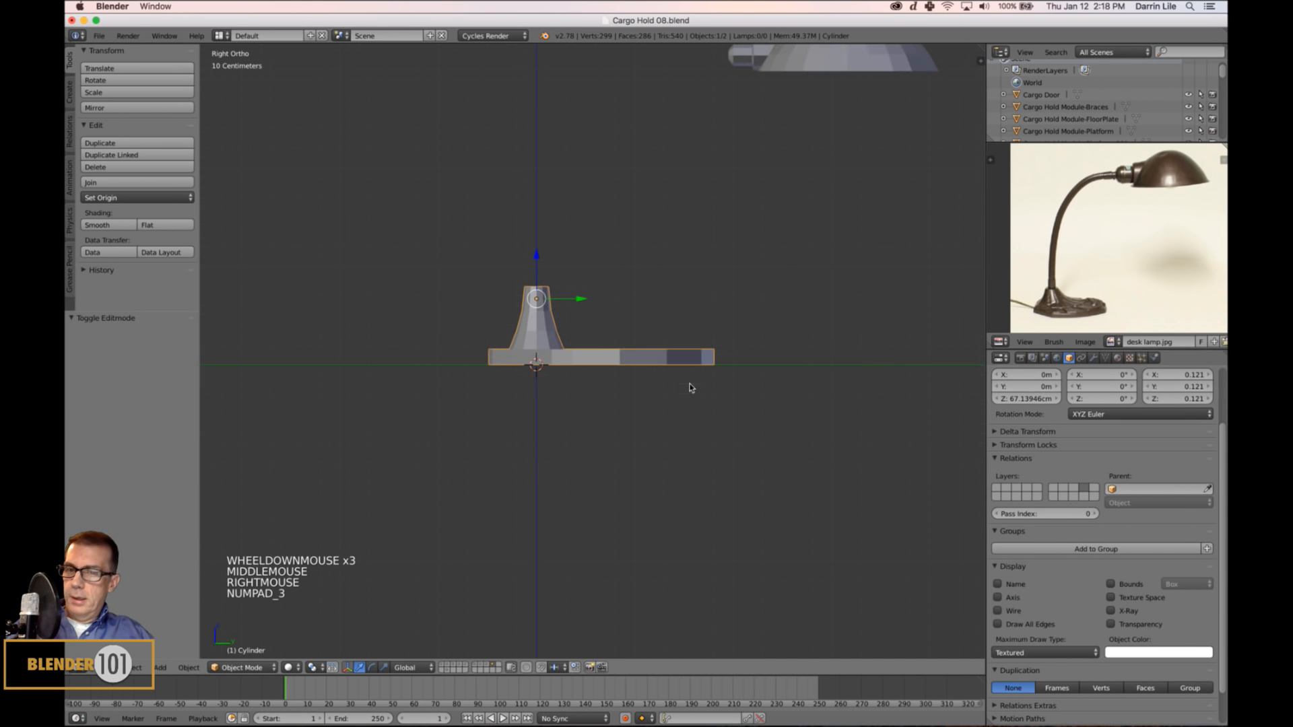
scroll(687, 386, "up", 3)
key("Tab")
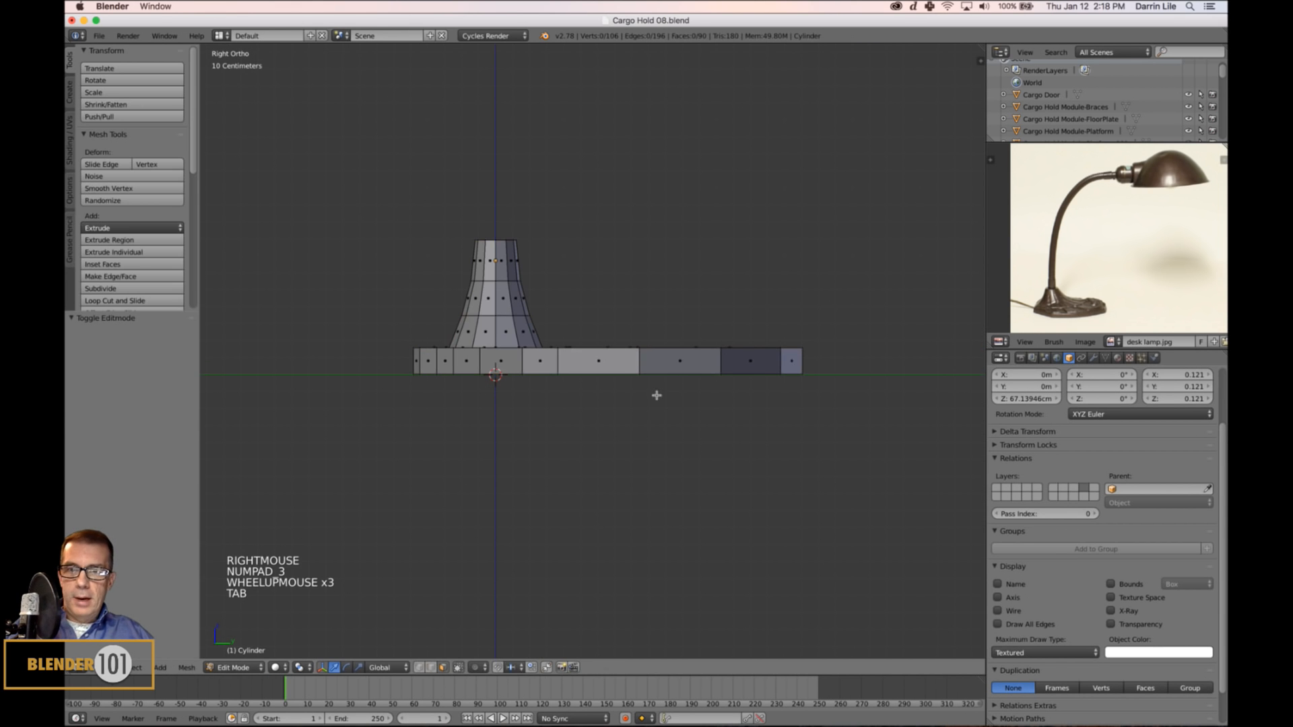
key("ctrl+Tab")
key("z")
right_click(607, 377, "alt")
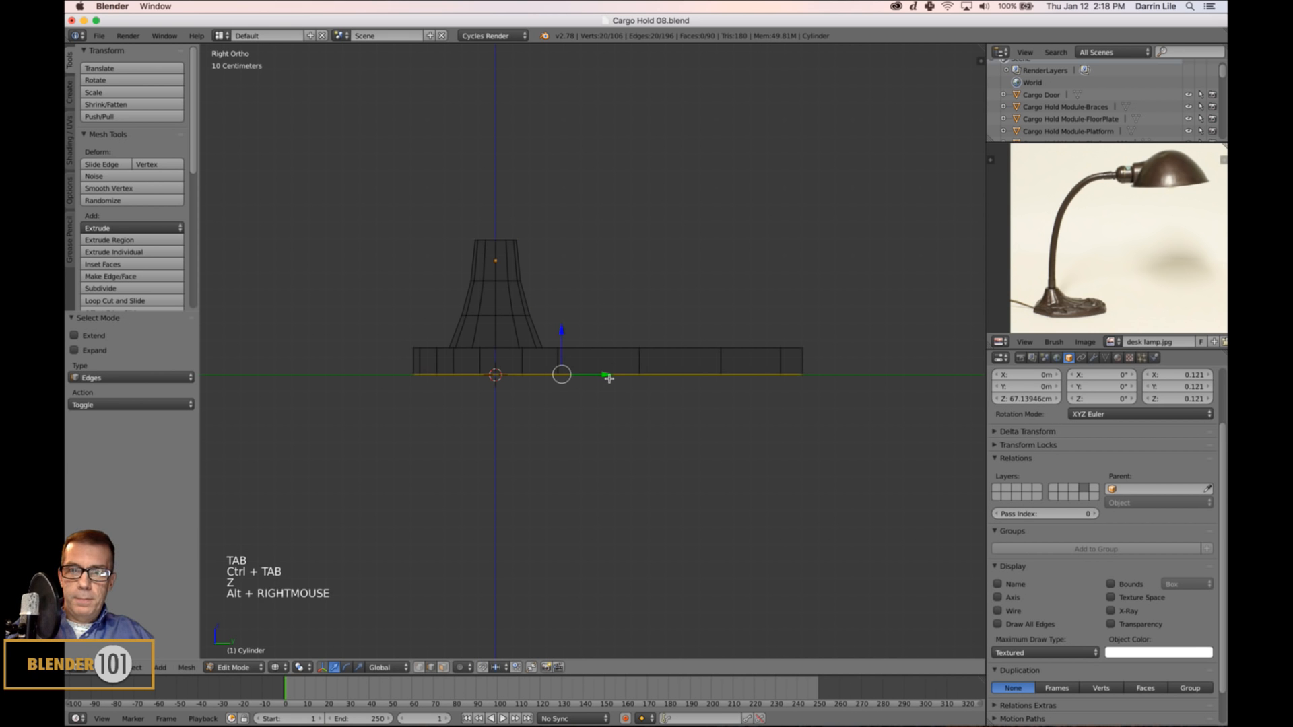
left_click_drag(562, 341, 570, 329)
In Object Mode, lower the lamp base about 3.93 cm along Z and save the file over the existing one.
key("Tab")
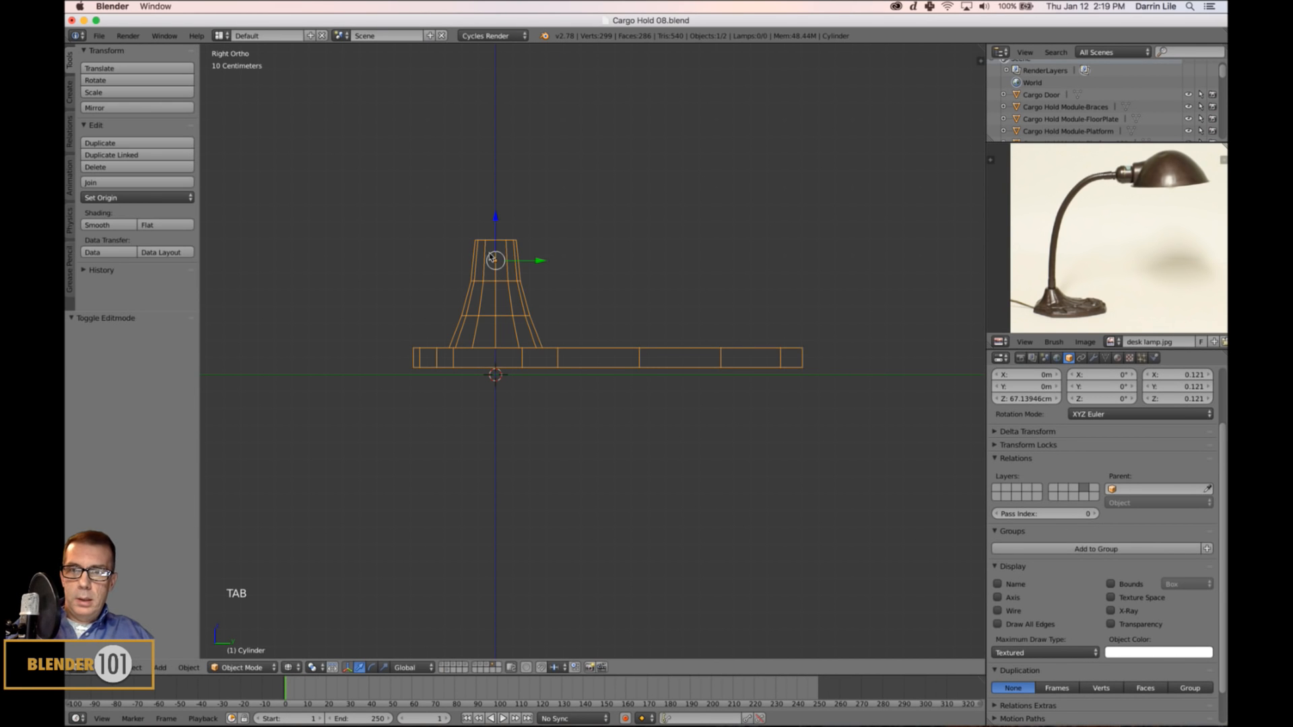
left_click_drag(498, 224, 493, 227)
scroll(493, 227, "down", 4)
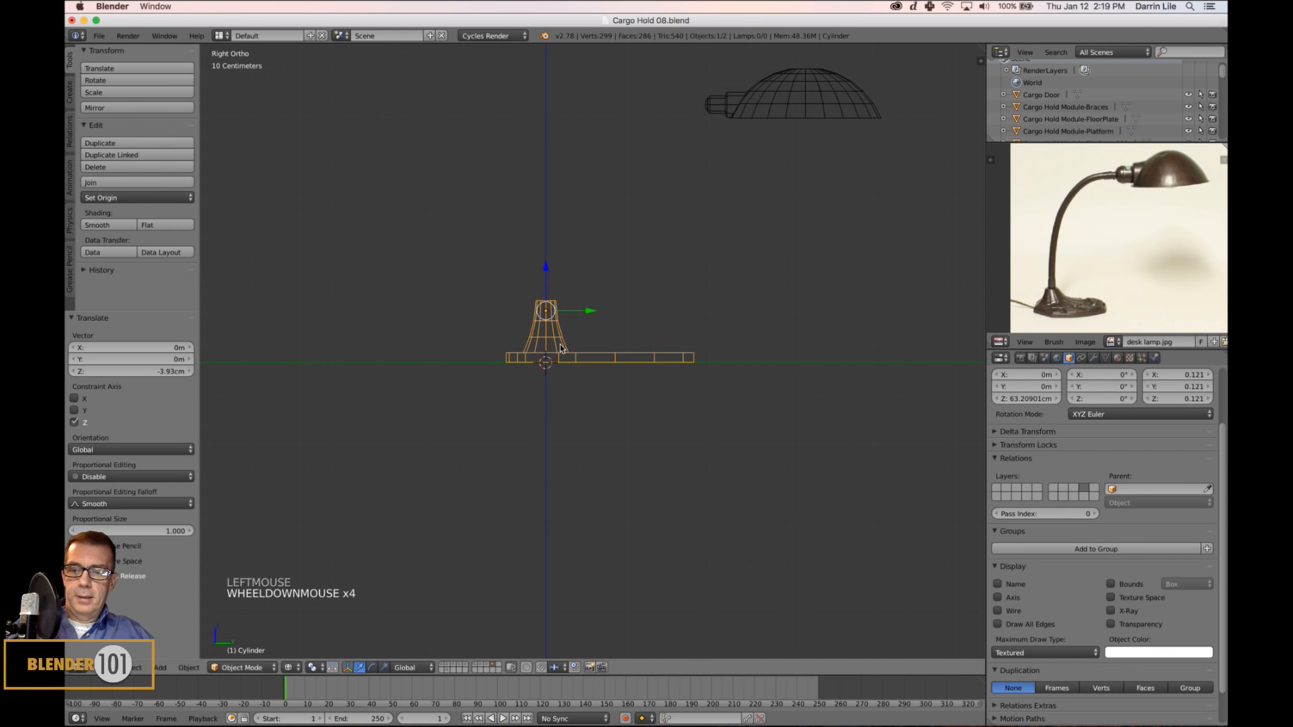
key("super+s")
key("super+s")
left_click(562, 349)
In solid shading, extrude the open edge loop at the top of the neck and scale it inward to form a narrow rim.
key("z")
middle_click_drag(719, 349, 654, 364)
scroll(734, 364, "down", 2)
key("KP_5")
scroll(737, 373, "down", 3)
key("a")
scroll(730, 382, "up", 5)
scroll(658, 353, "up", 5)
right_click(605, 377)
key("Tab")
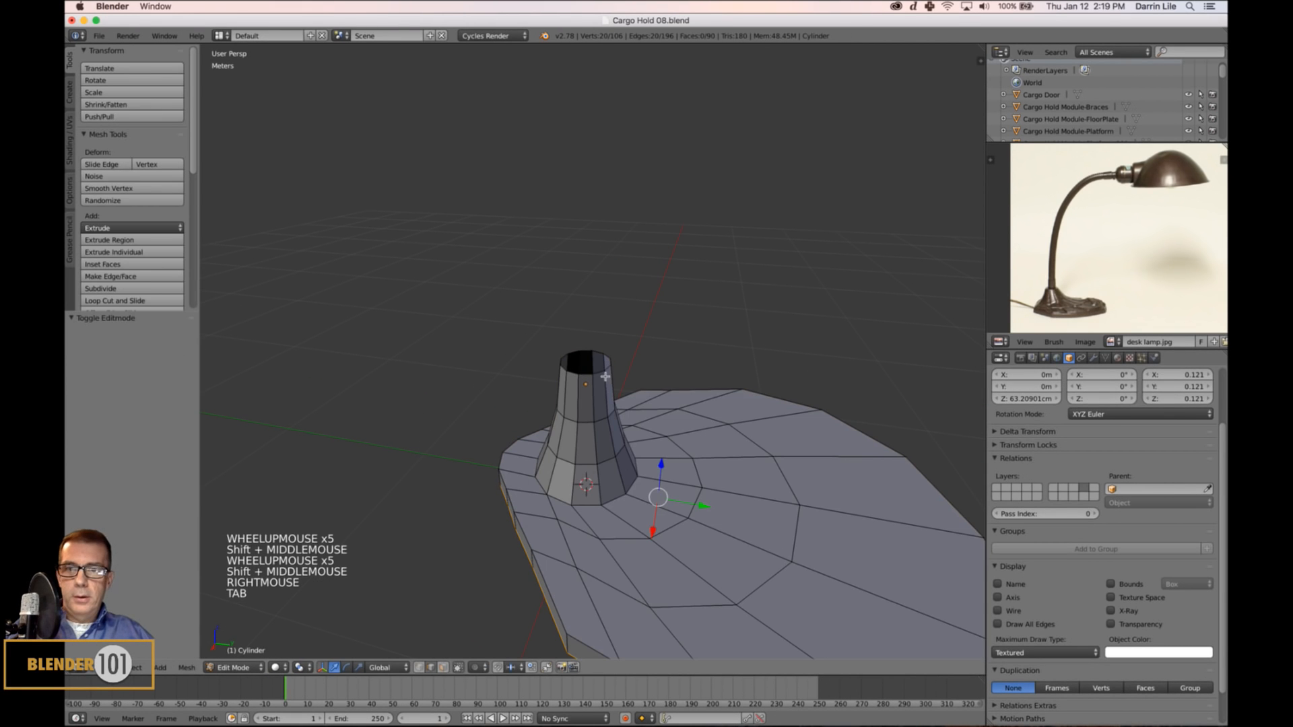
right_click(598, 377, "alt")
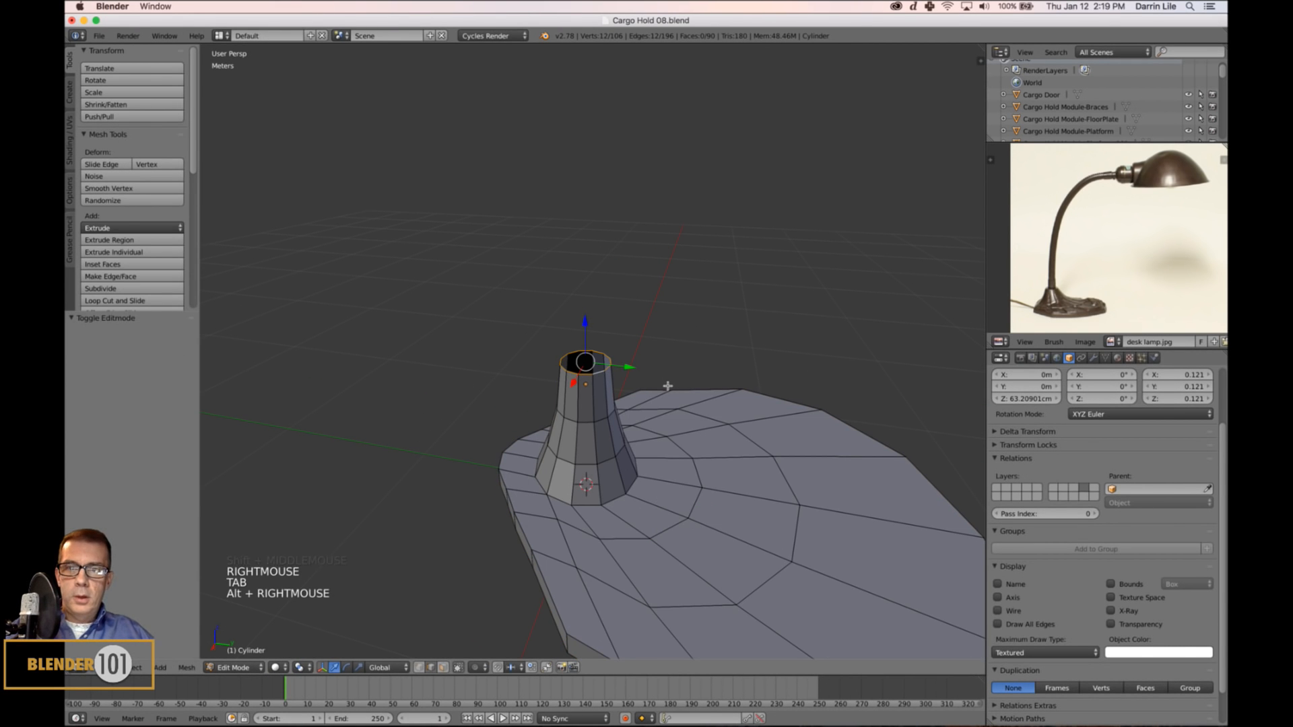
key("e")
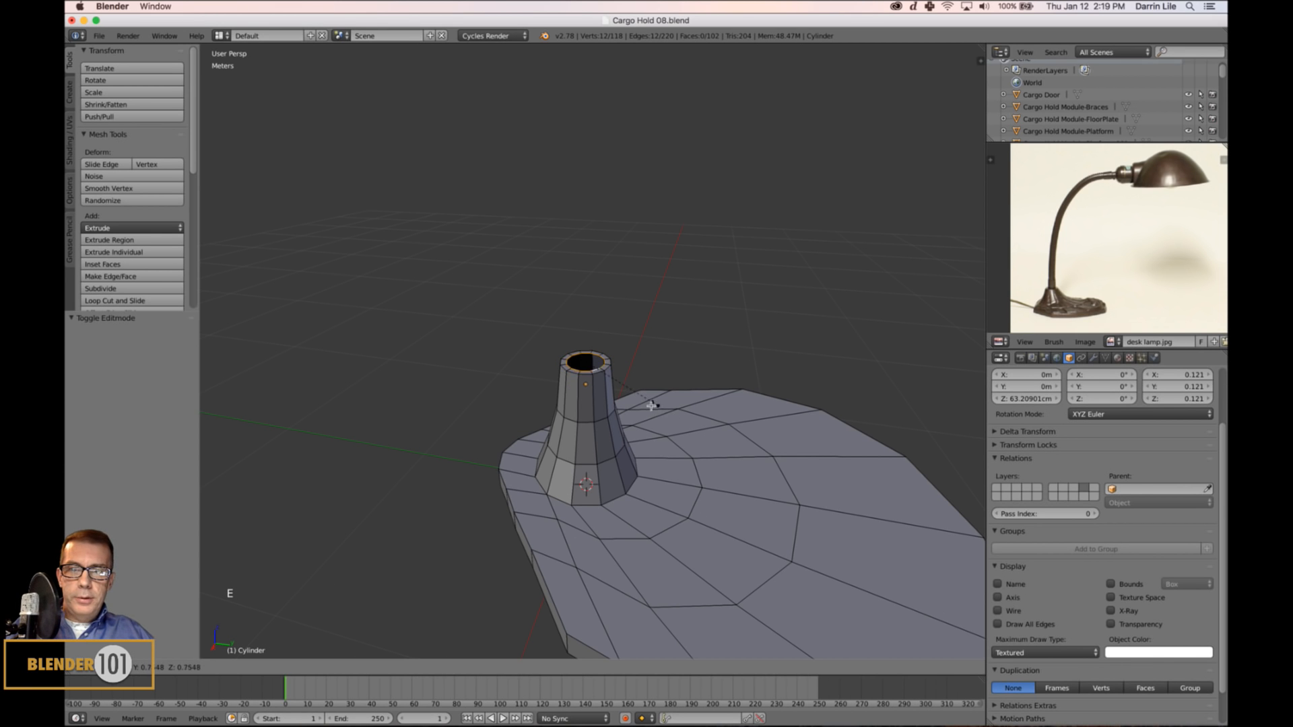
left_click(630, 390)
key("a")
key("Tab")
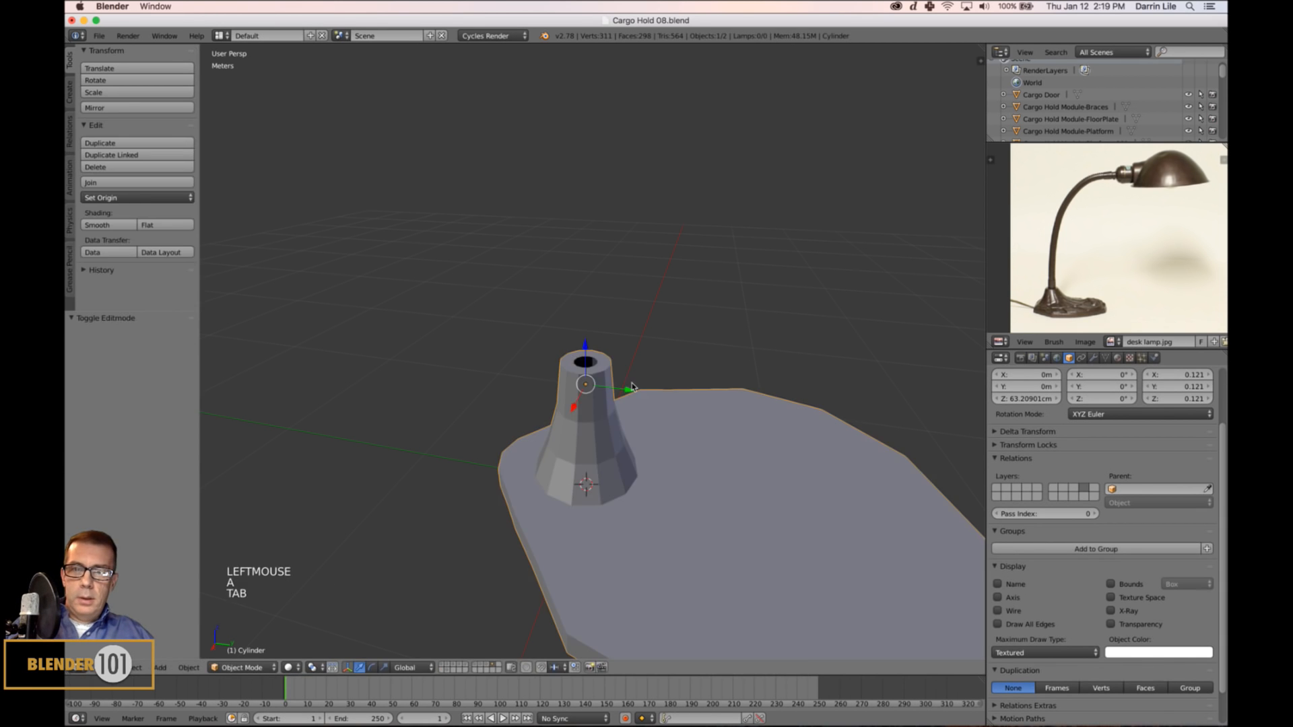
Return to the right orthographic wireframe view with nothing selected and save the file over the existing one.
scroll(771, 375, "down", 5)
middle_click_drag(809, 341, 658, 380, "shift")
scroll(658, 380, "down", 4)
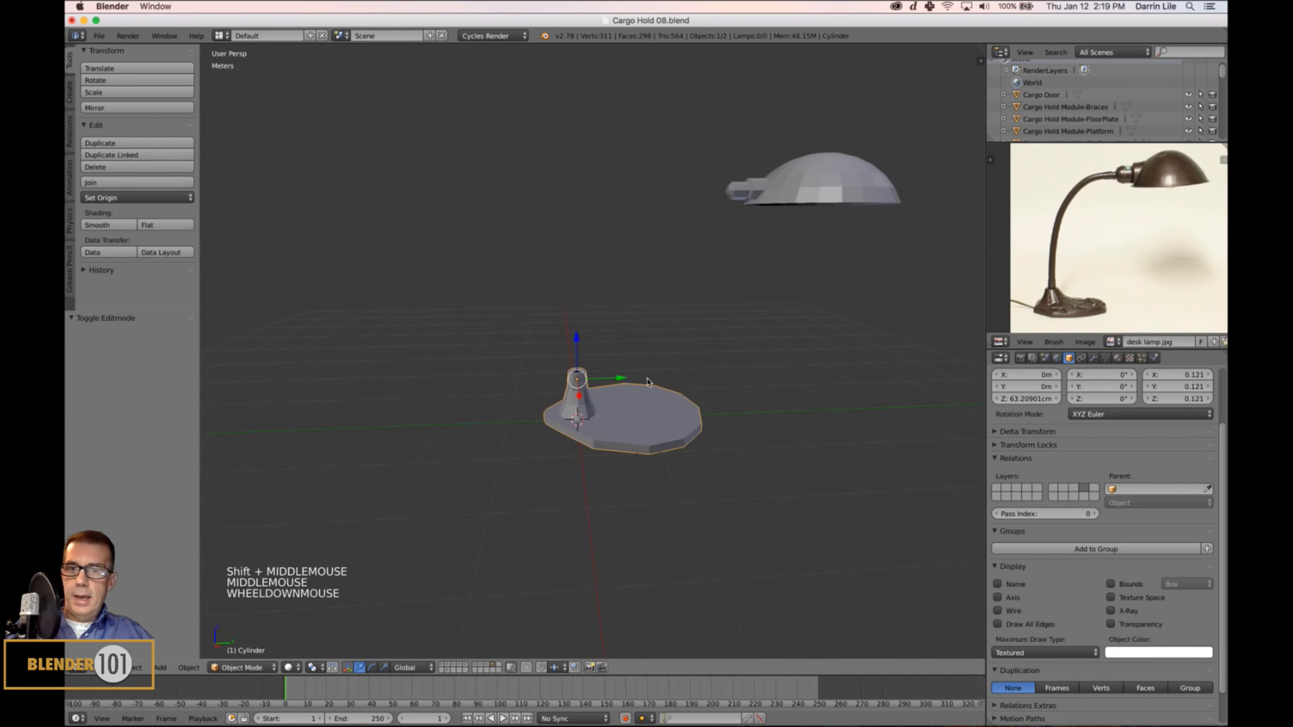
key("KP_3")
key("KP_5")
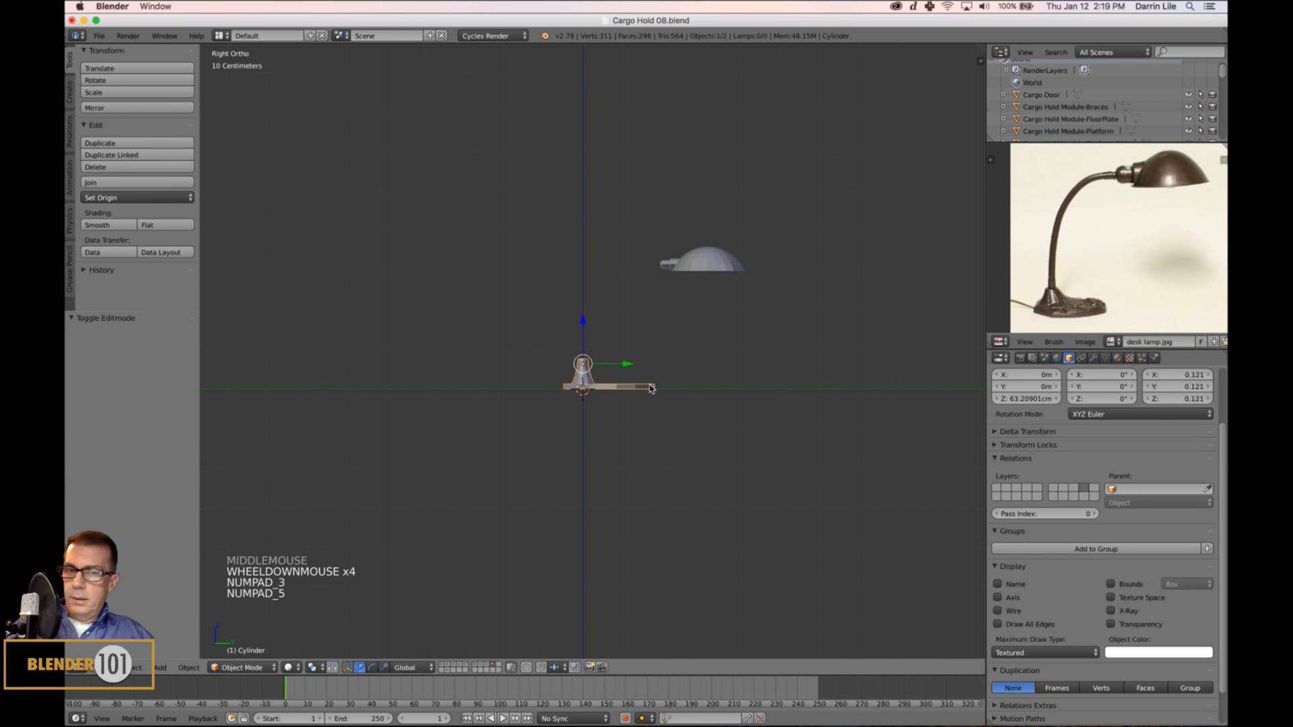
key("z")
key("a")
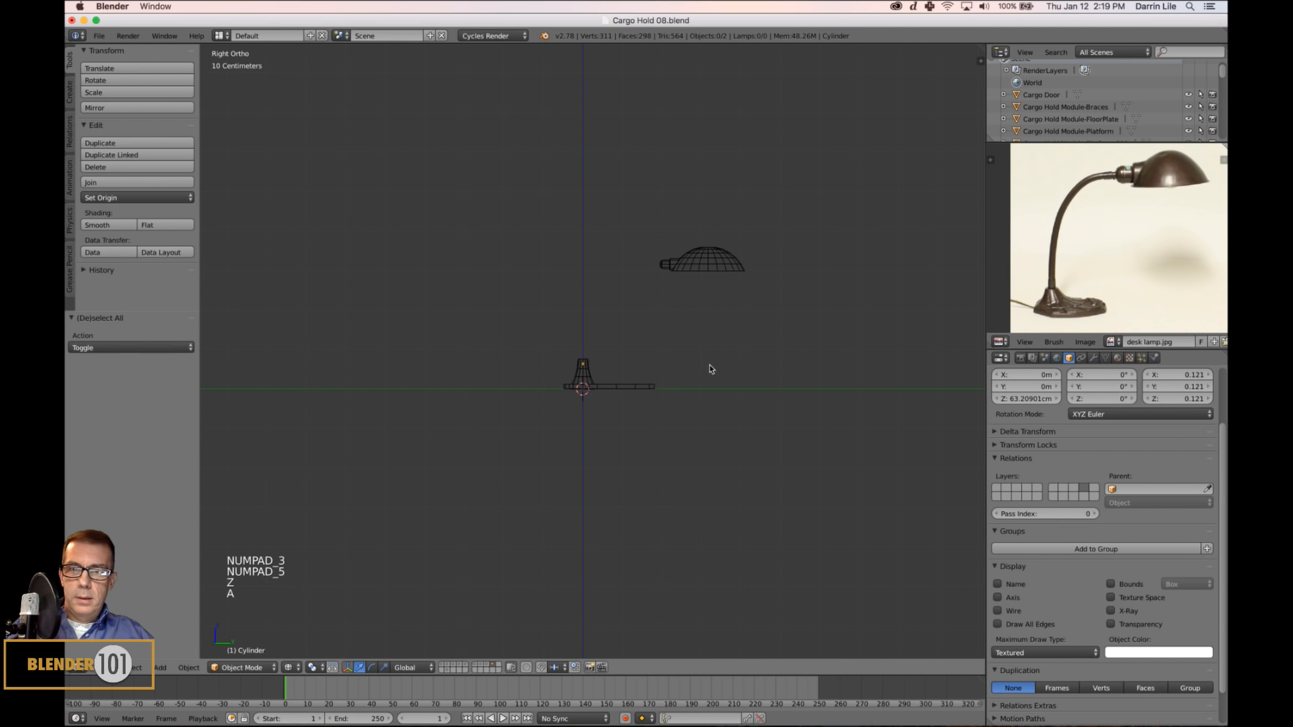
scroll(711, 364, "up", 4)
middle_click_drag(722, 361, 685, 398, "shift")
key("super+s")
left_click(636, 380)
scroll(685, 389, "up", 2)
scroll(669, 397, "down", 1)
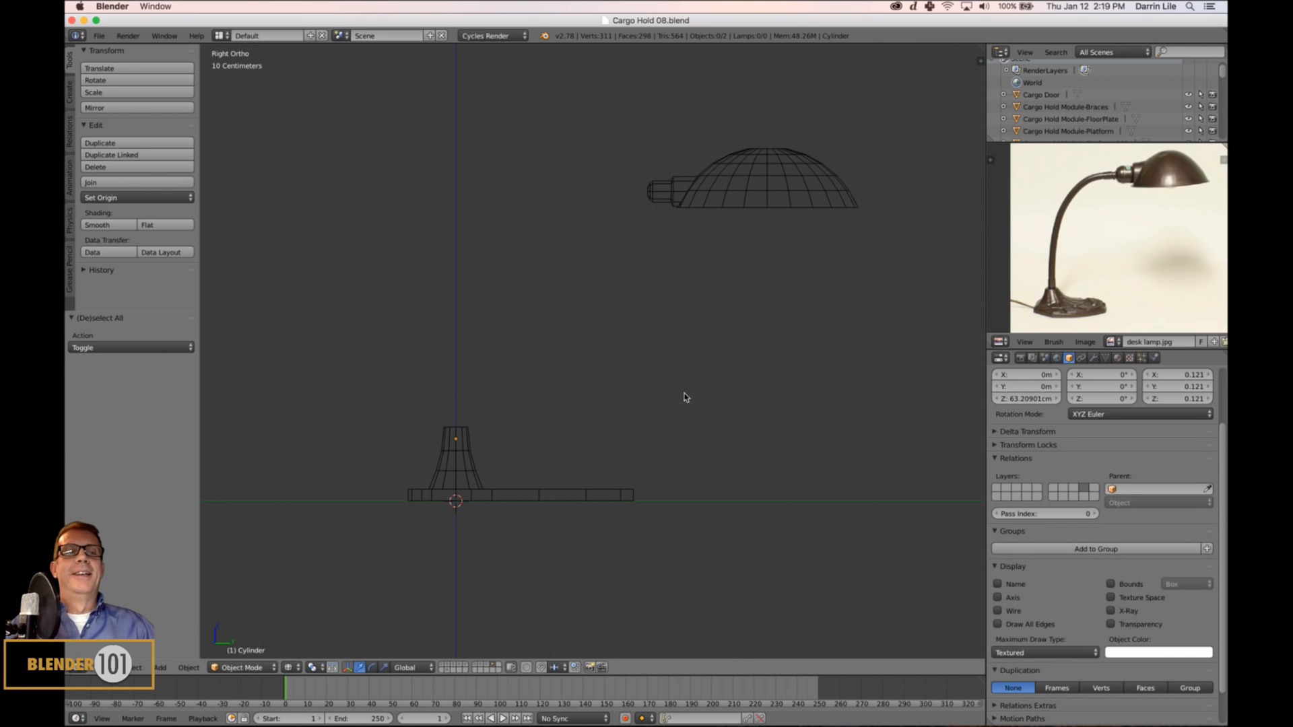
Set the lamp base's origin to the 3D cursor.
right_click(610, 494)
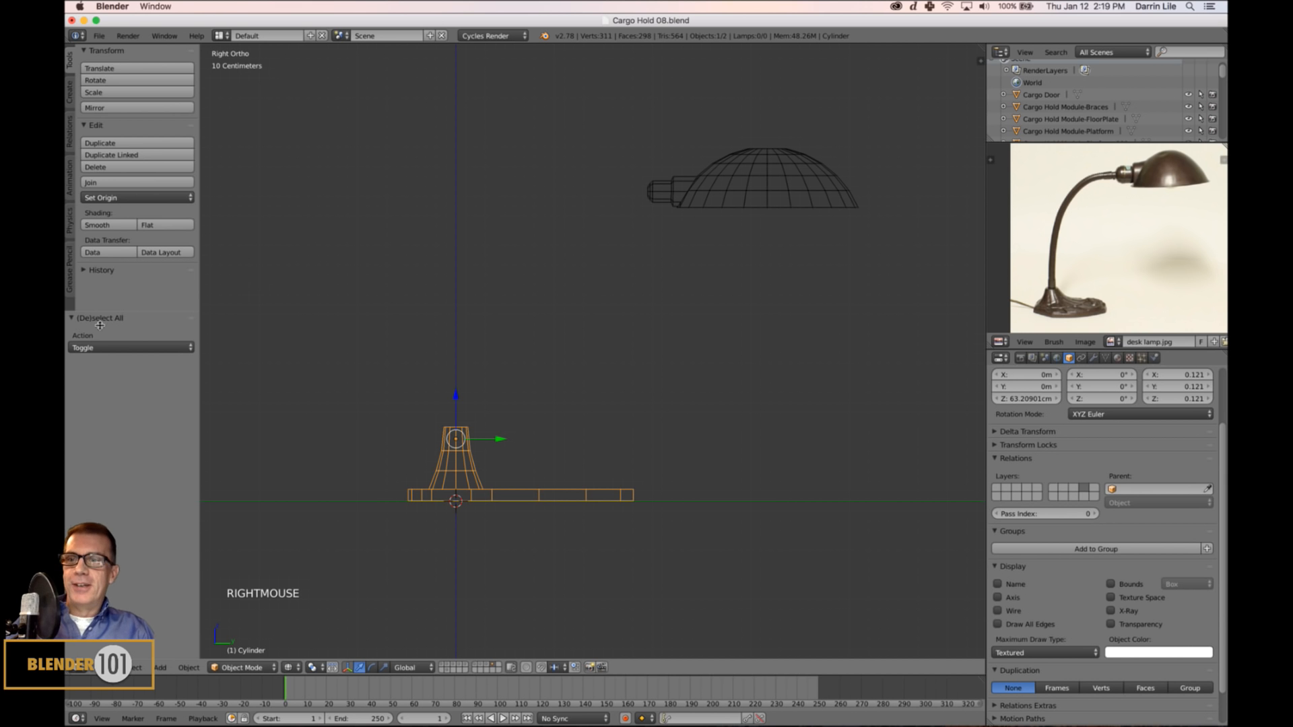
left_click(114, 198)
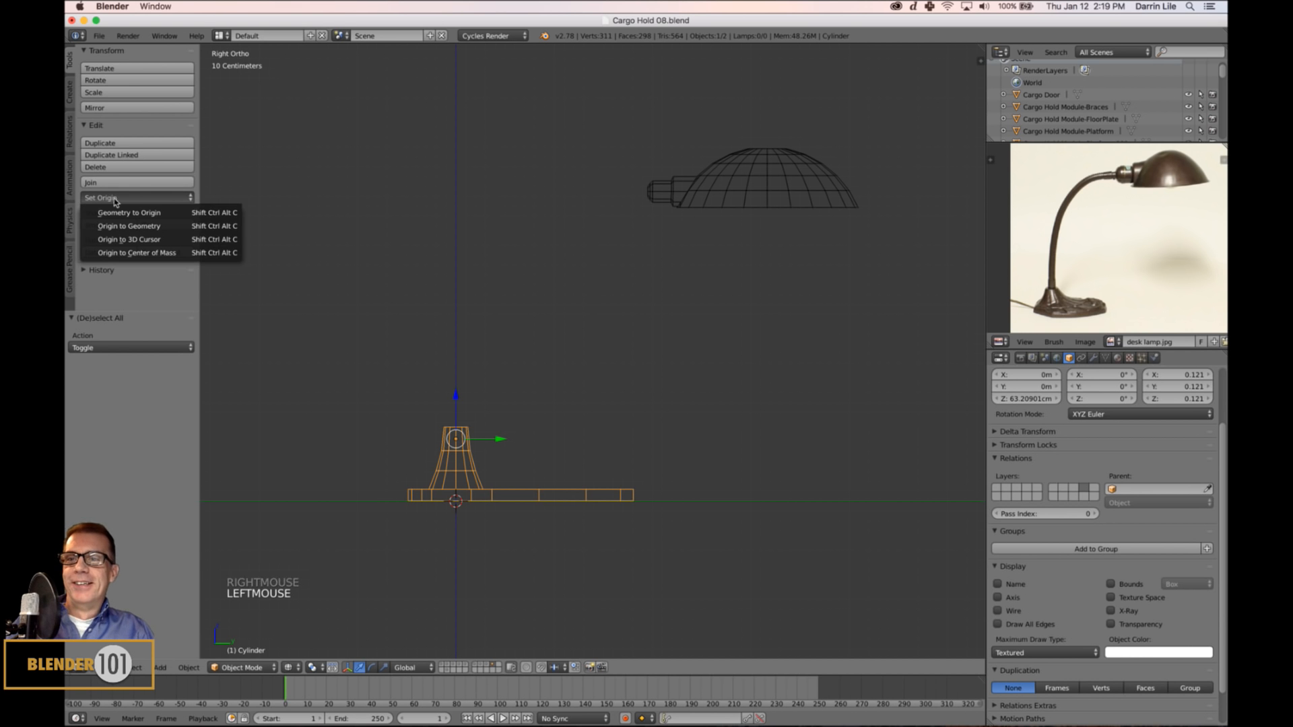
left_click(133, 240)
Scale the lamp base down uniformly to a scale of about 0.101 and save over the existing file.
key("s")
key("s")
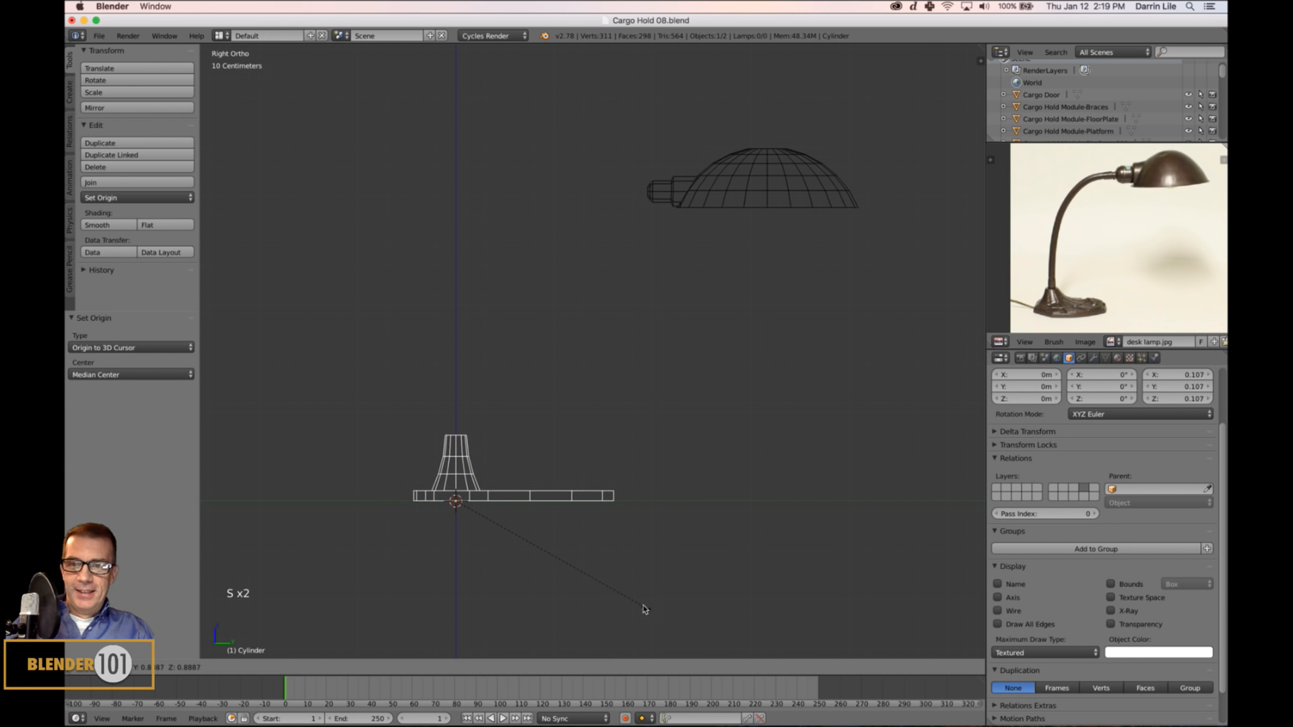
left_click(636, 601)
key("a")
middle_click_drag(588, 316, 607, 307, "shift")
key("super+s")
left_click(602, 320)
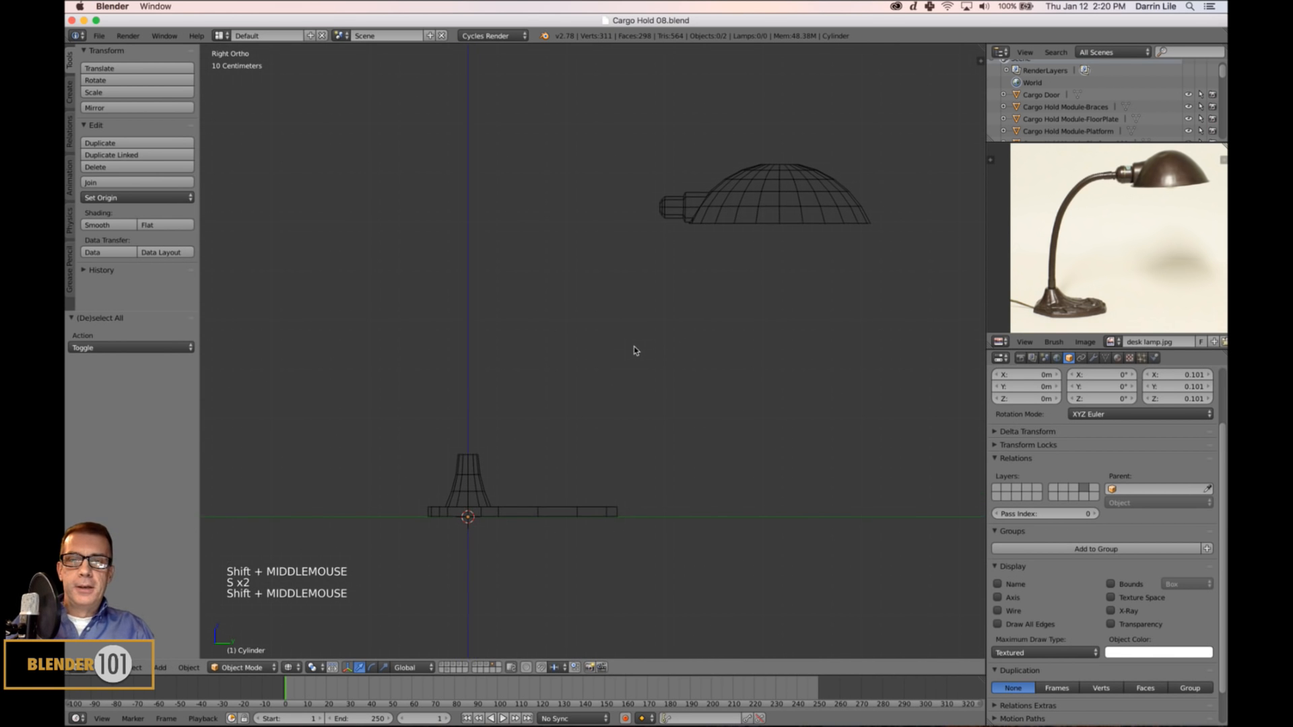
Add a Path curve at the 3D cursor and rotate it 90° about Z.
middle_click_drag(766, 352, 745, 352, "shift")
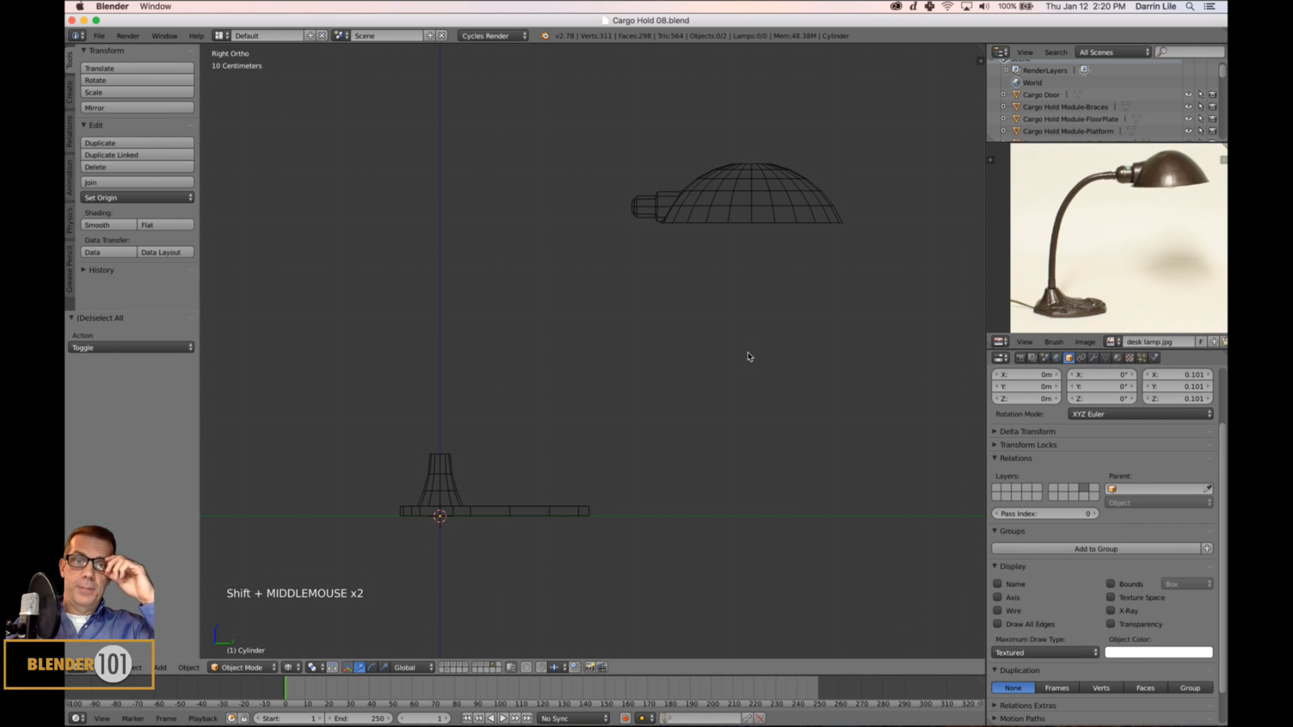
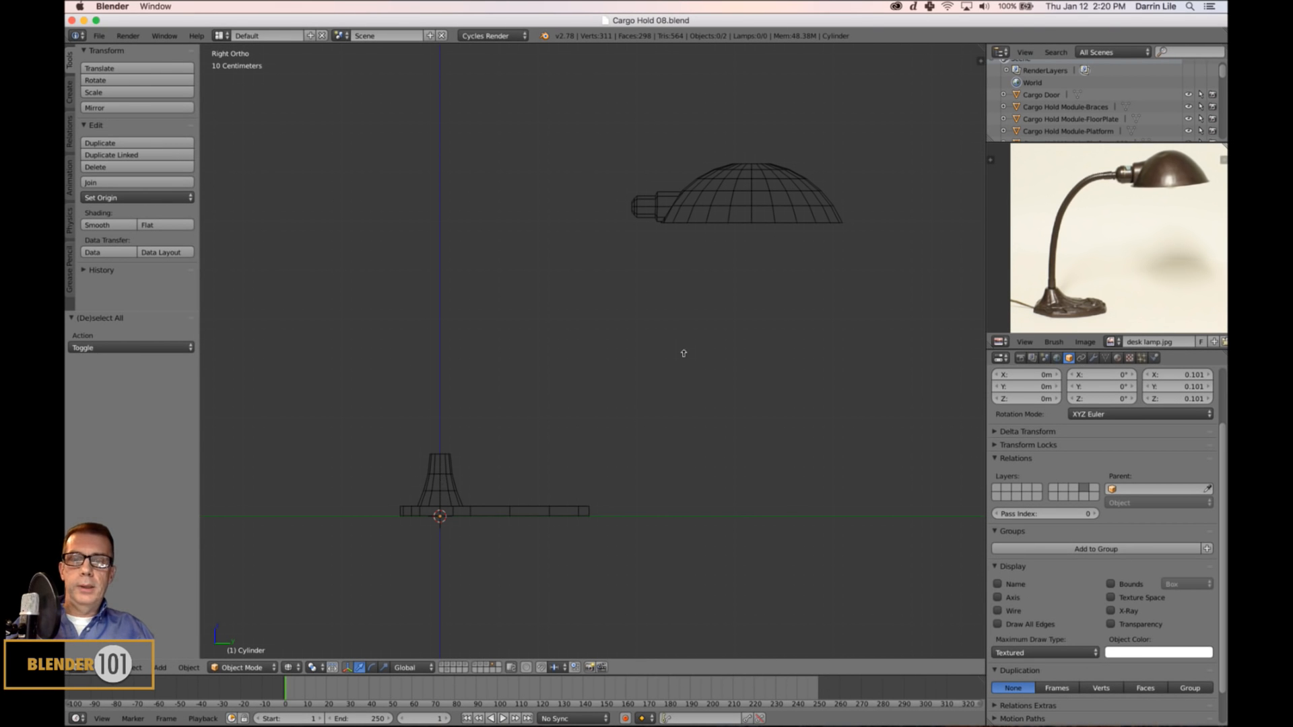
key("shift+a")
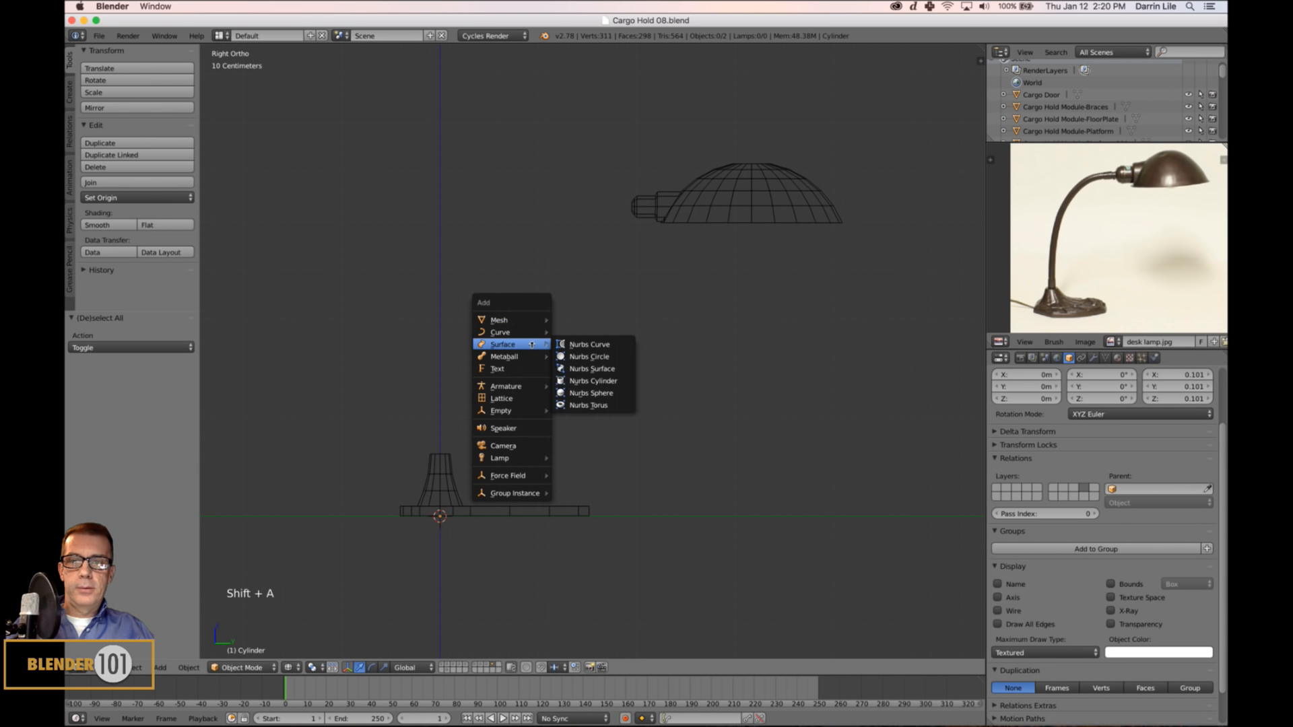
mouse_move(519, 332)
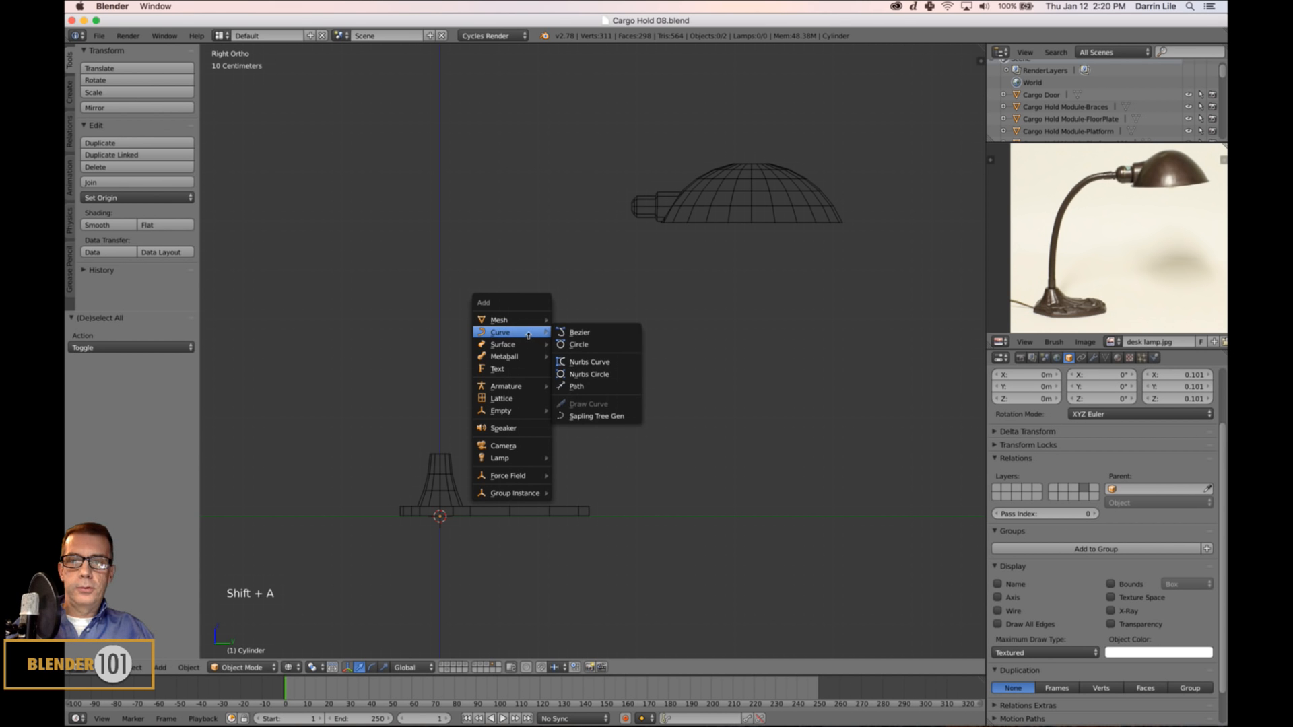
left_click(594, 386)
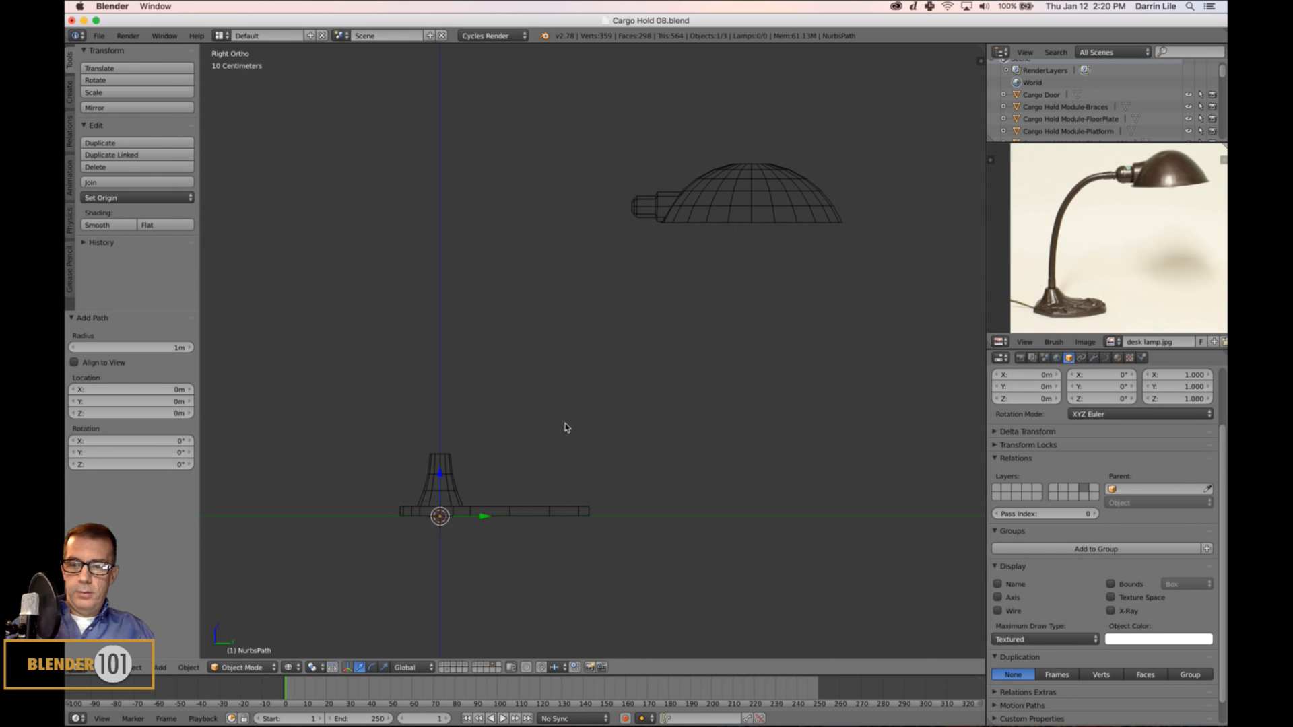
type("rz90")
key("Return")
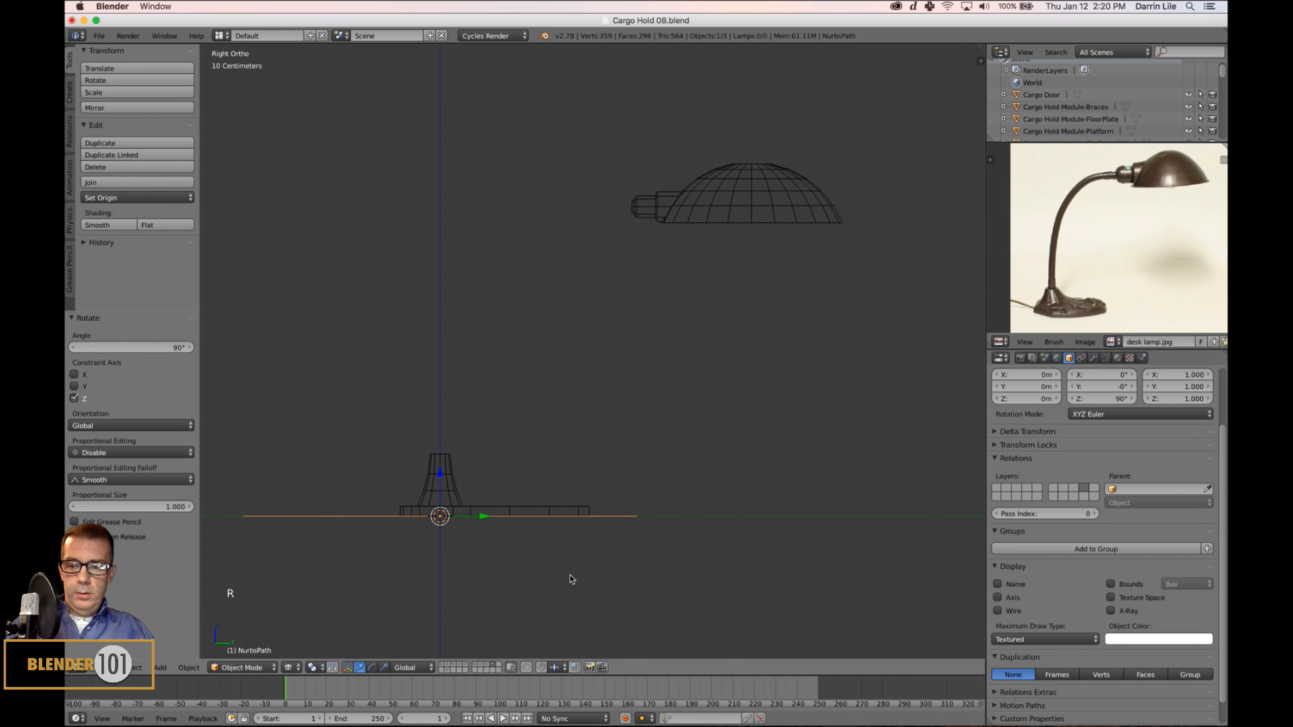
Tilt the path by about -59.5° and move it above the base, to about Y 35.2 cm and Z 2.49 m.
key("g")
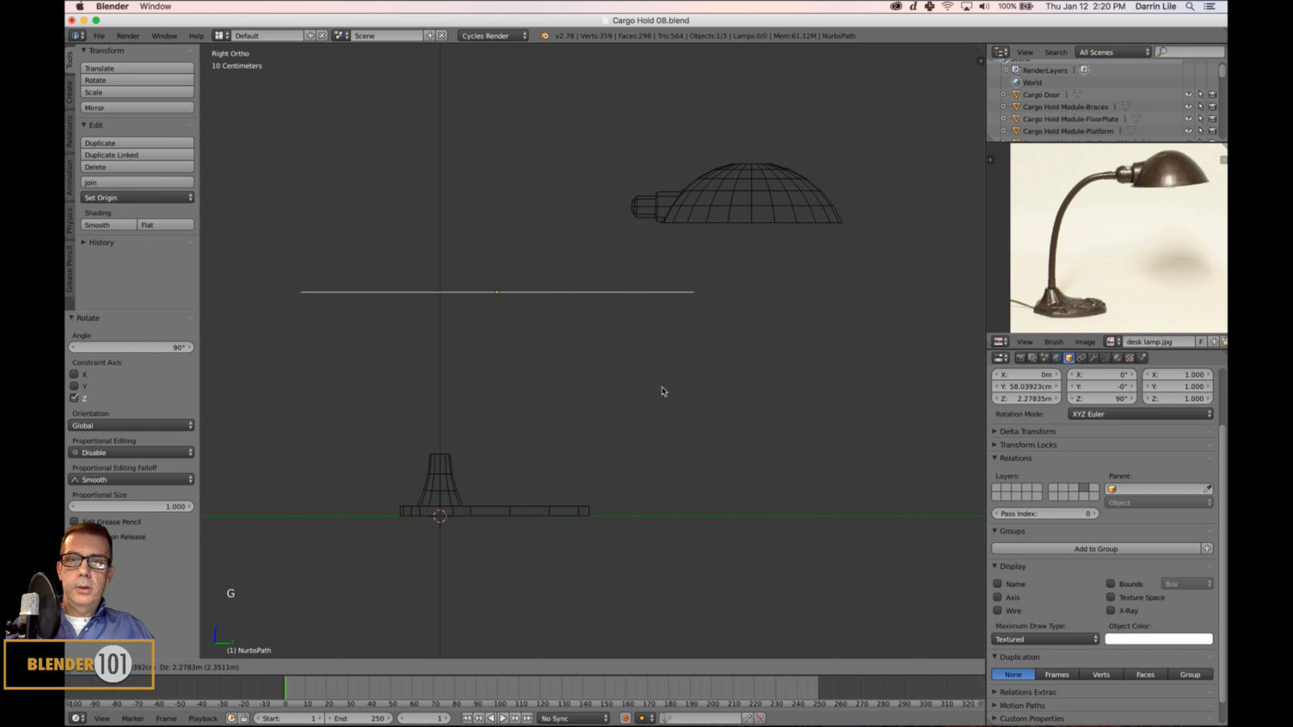
left_click(675, 396)
key("r")
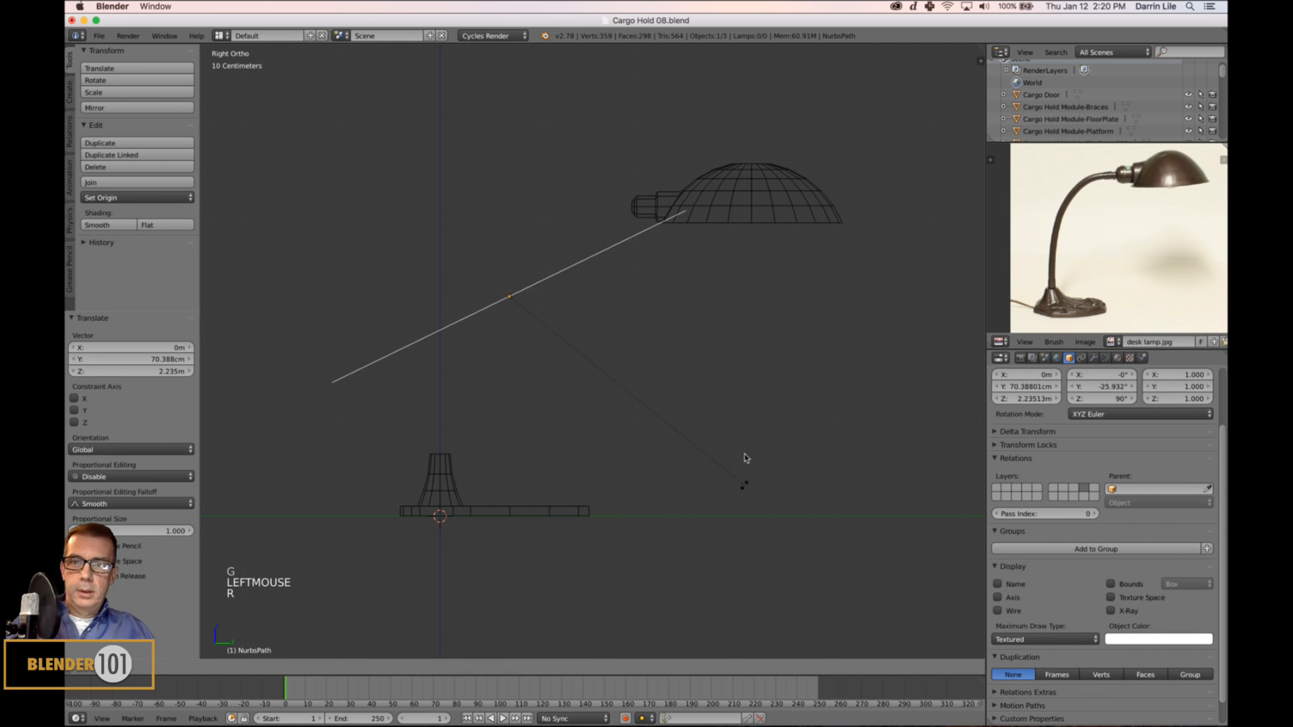
left_click(709, 320)
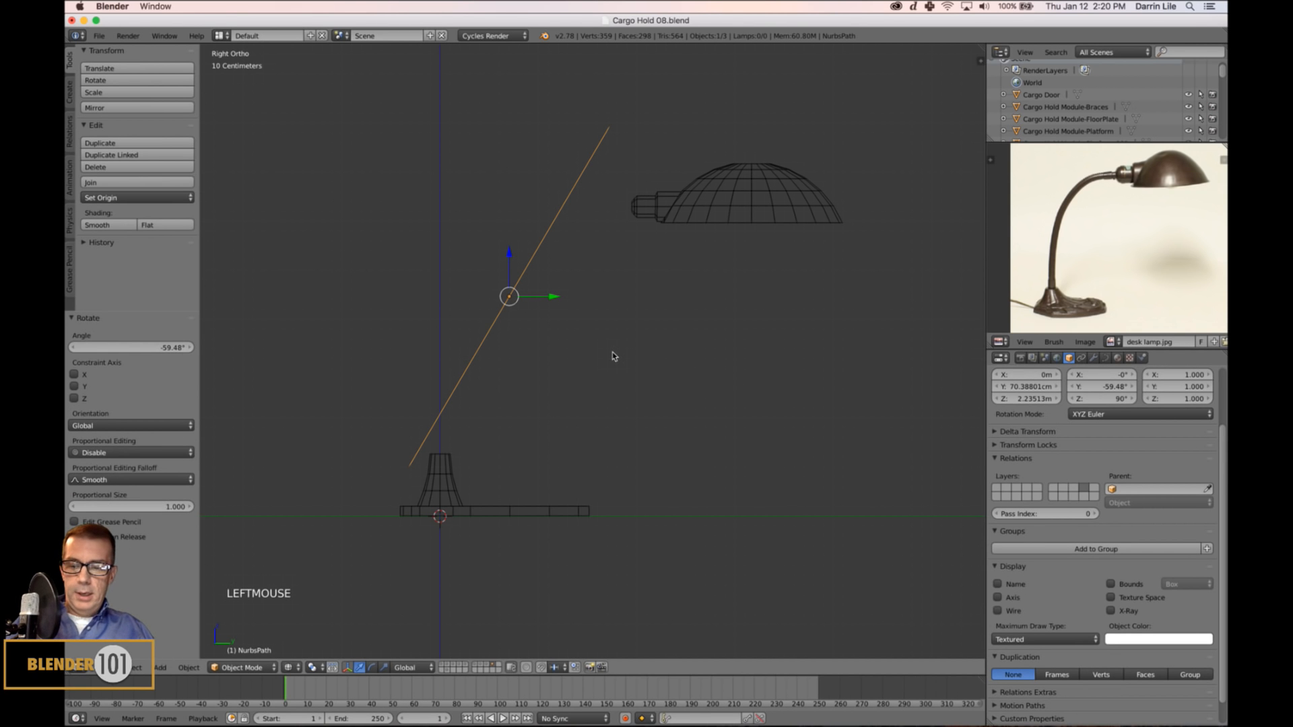
key("g")
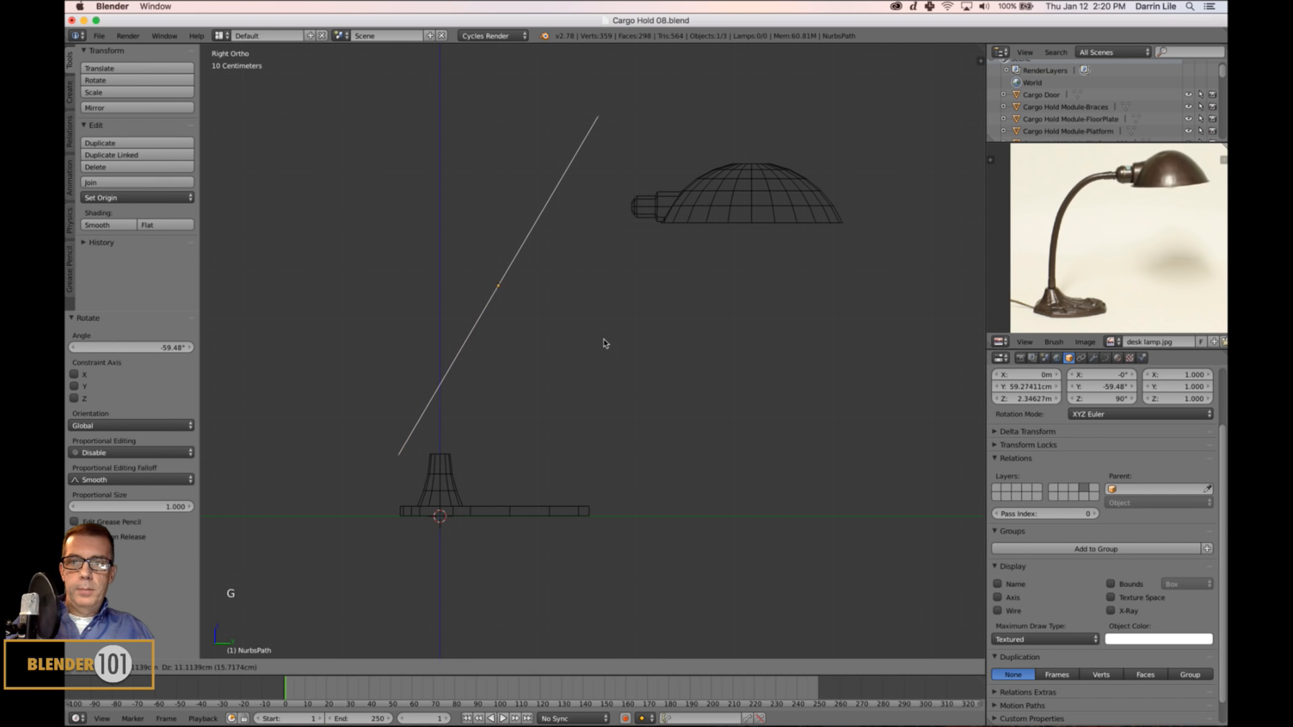
In Edit Mode, move the path's upper end point onto the end of the lampshade's socket.
key("Tab")
right_click(601, 112)
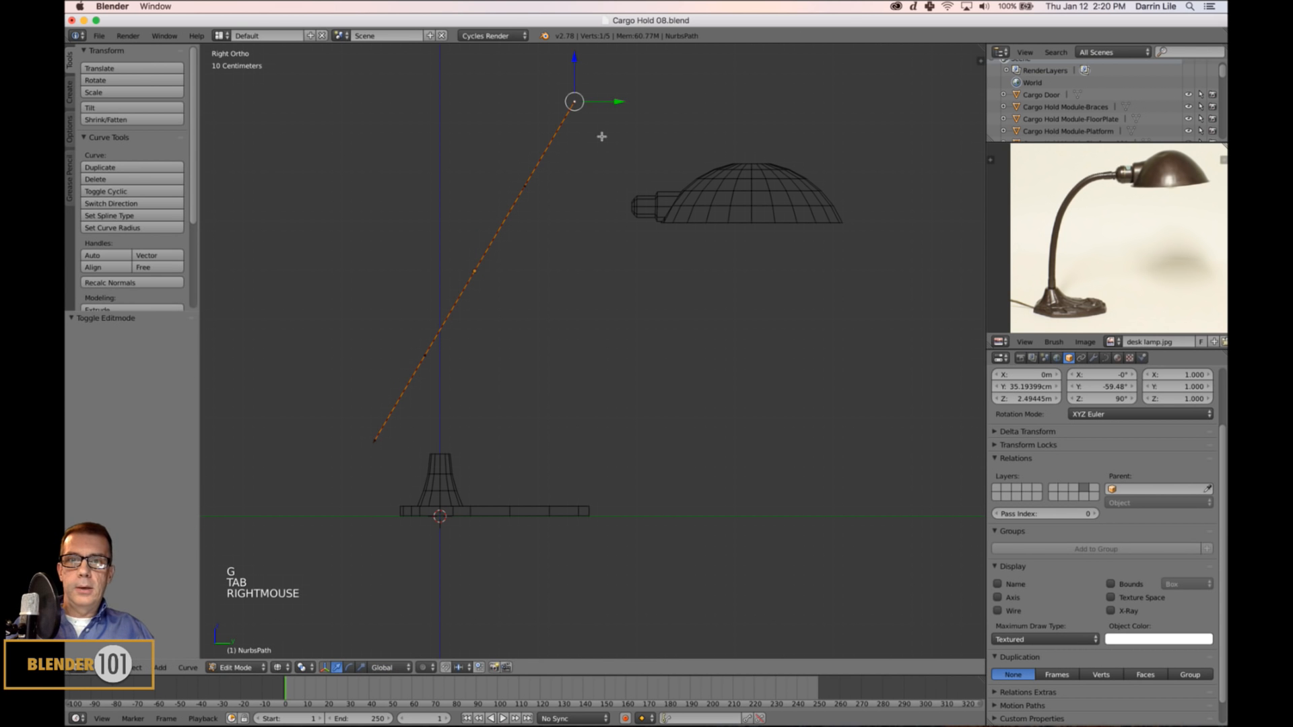
key("g")
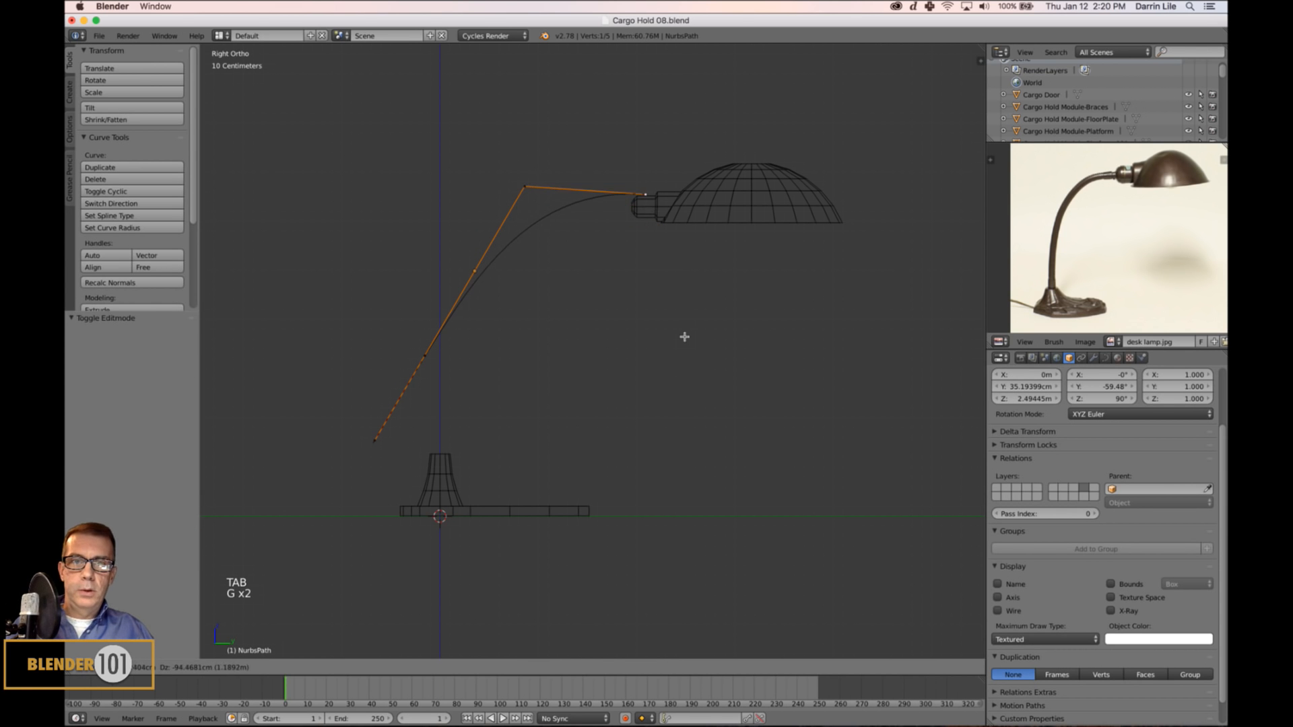
left_click(686, 351)
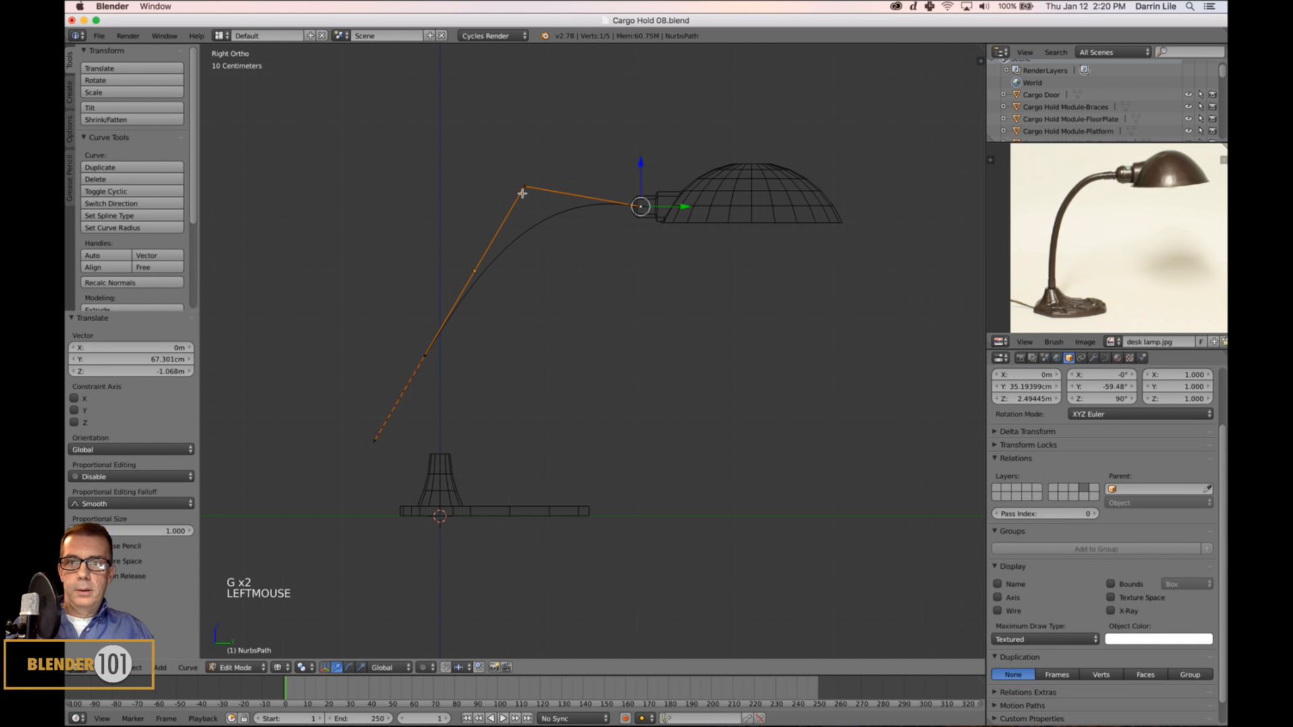
Move the path's lower end point into the top of the base's neck.
right_click(389, 452)
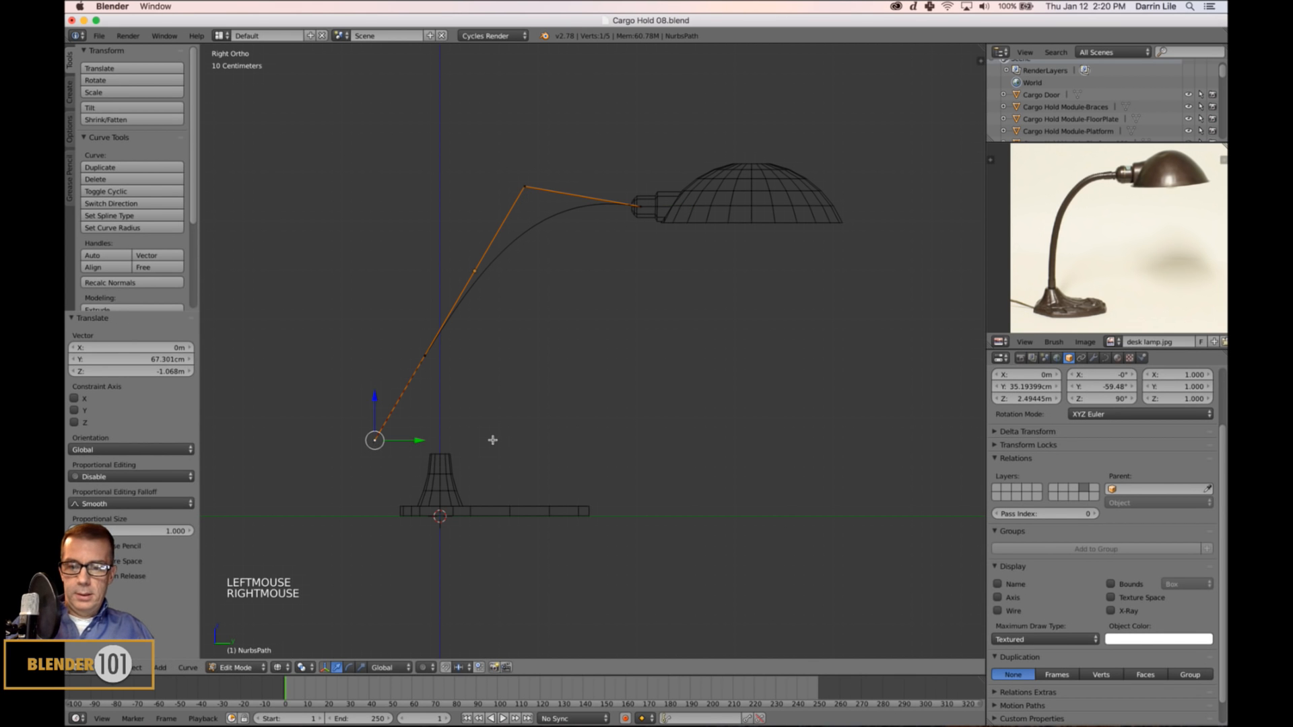
key("g")
key("g")
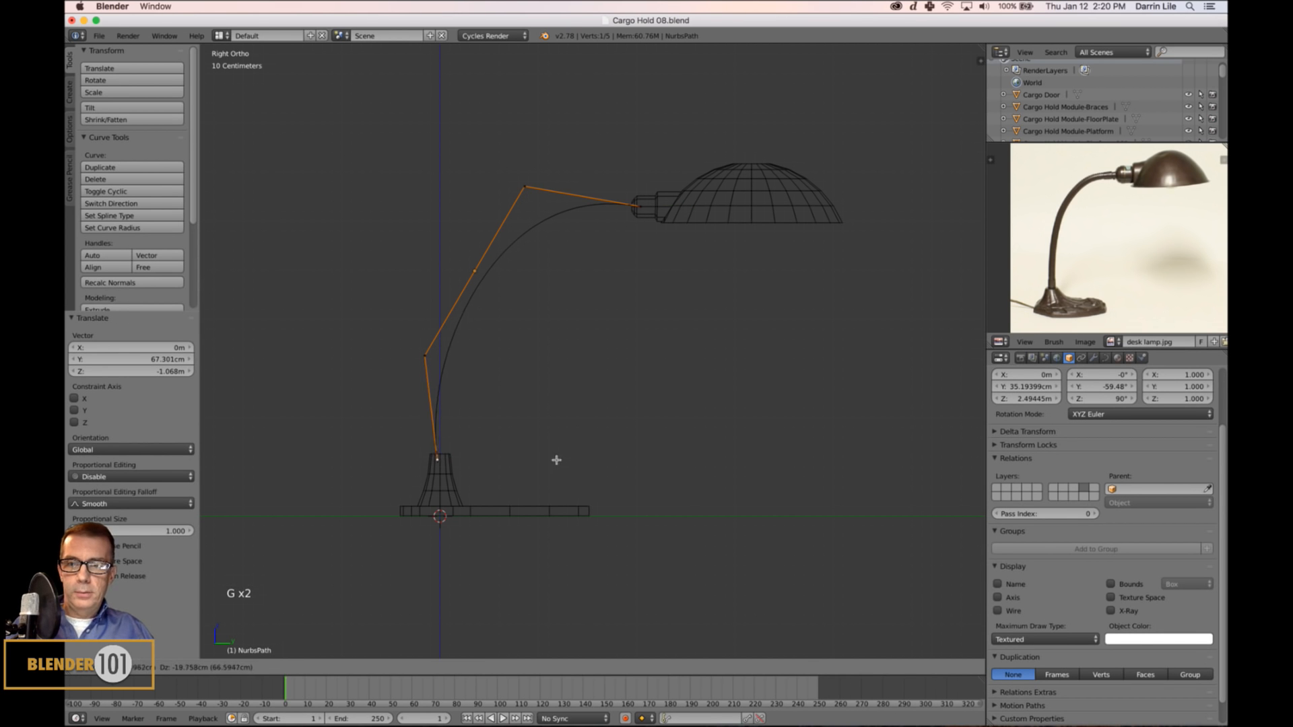
left_click(559, 461)
Shift the control point above the neck slightly along +Y and the middle control point about -32.1 cm along Y.
right_click(424, 355)
left_click_drag(469, 361, 476, 361)
right_click(474, 272)
left_click_drag(514, 273, 486, 285)
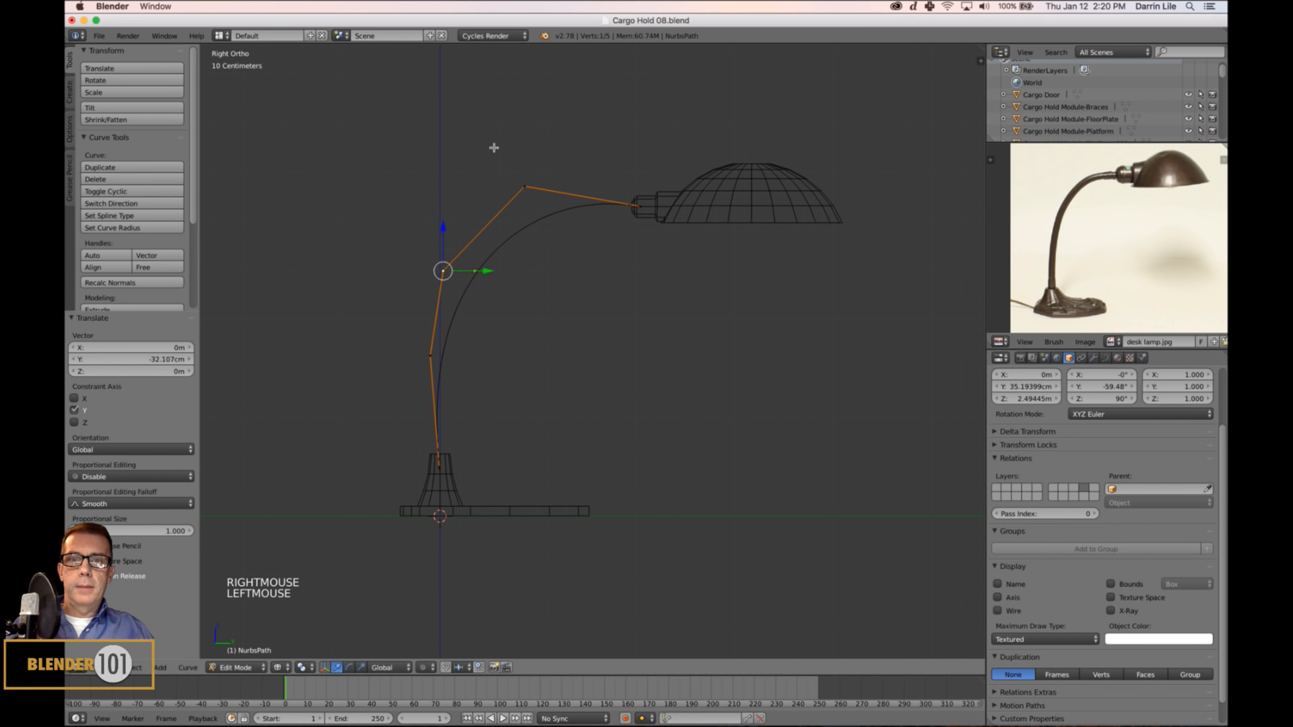
key("Tab")
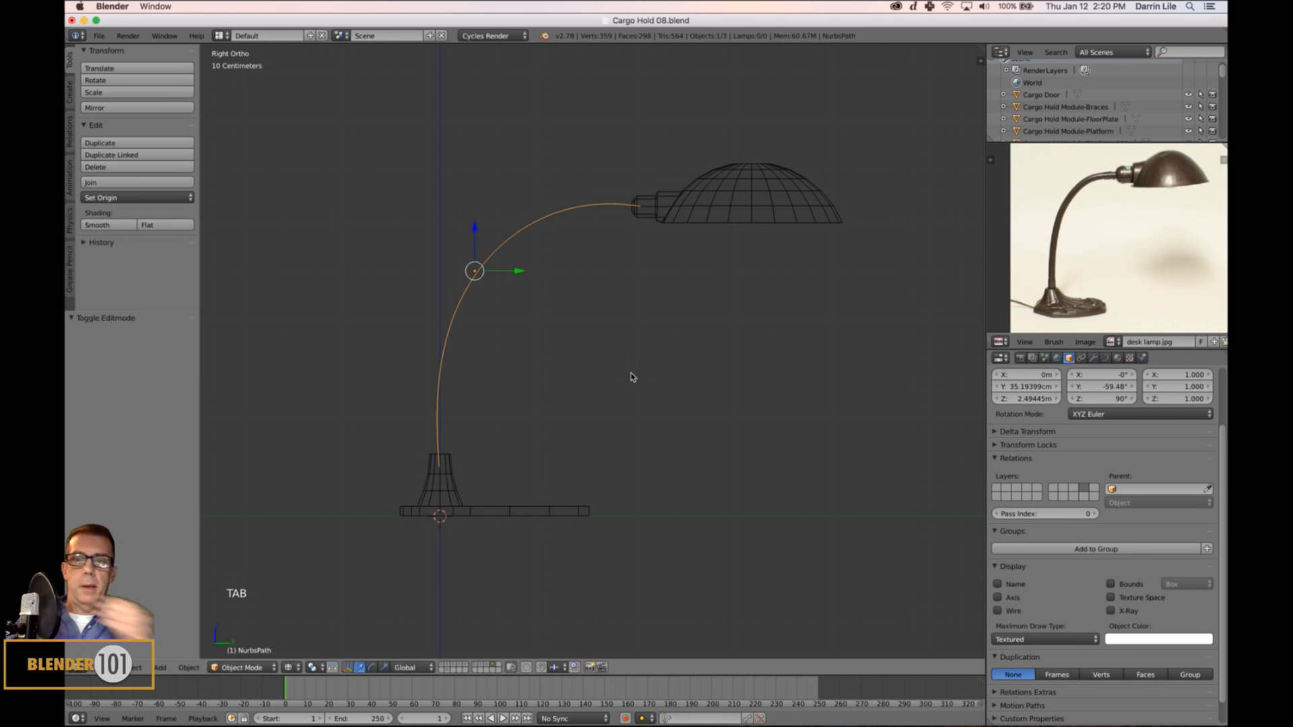
Lower the control point next to the path's upper end slightly along Z to flatten the curve toward the shade.
key("Tab")
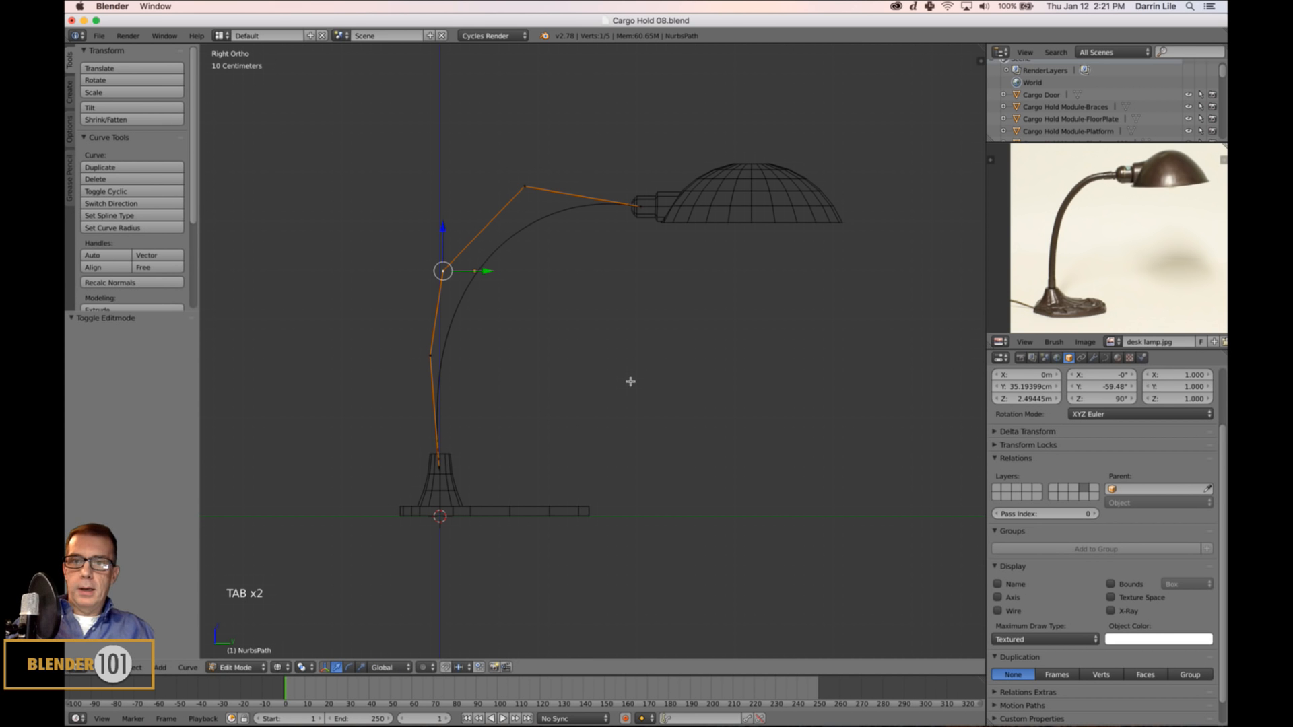
right_click(526, 192)
left_click_drag(525, 149, 524, 158)
key("Tab")
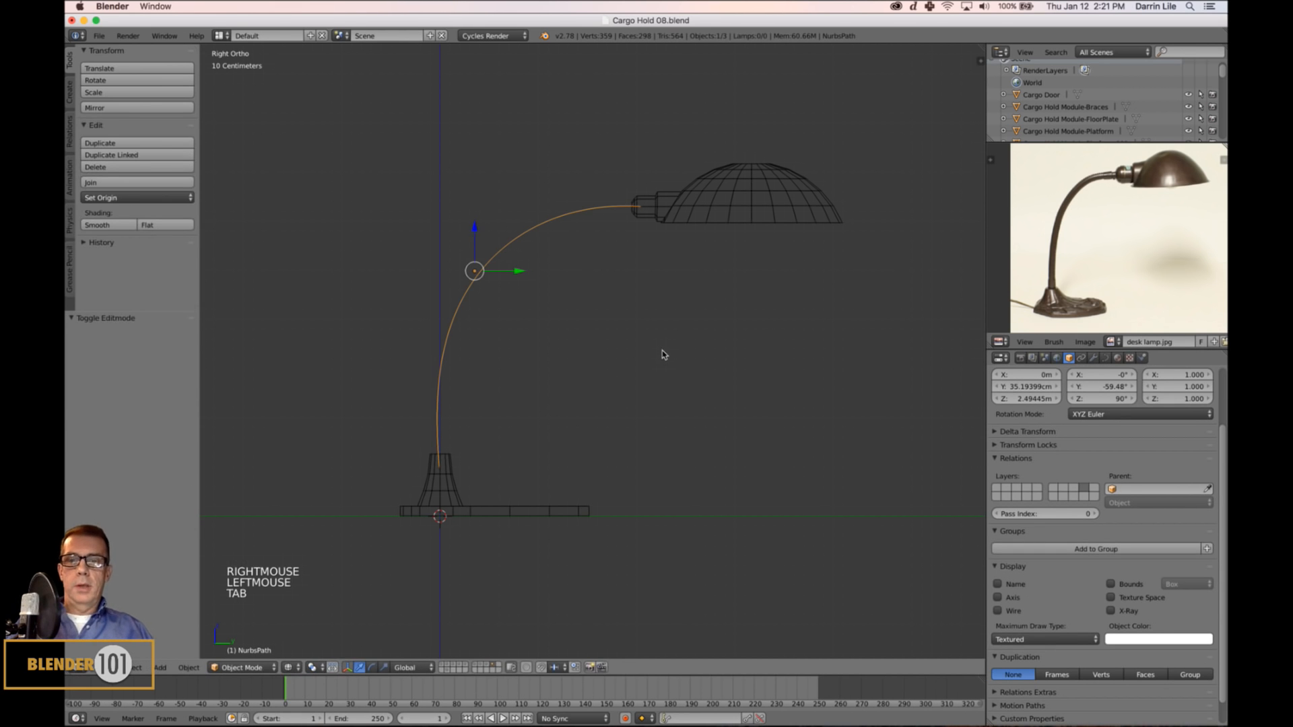
Move the control point above the neck about 8.03 cm along Y to straighten the lower arm, and return to Object Mode.
key("Tab")
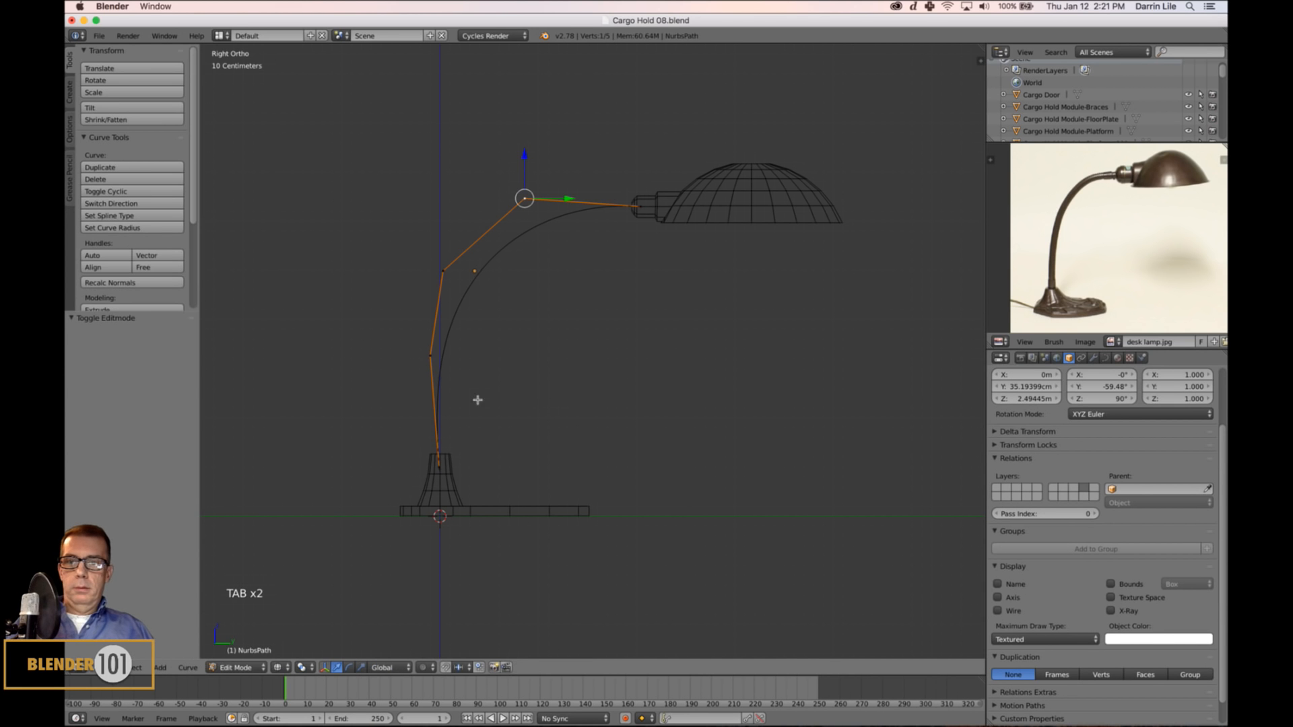
right_click(429, 358)
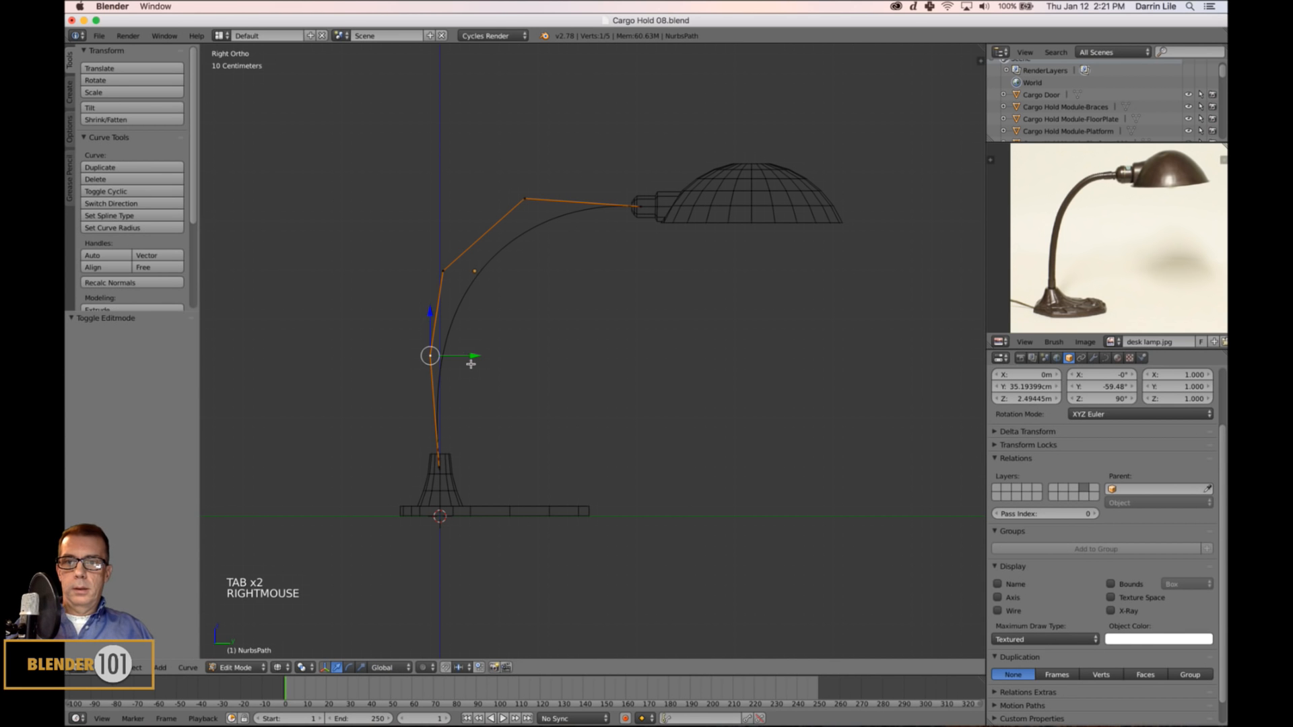
left_click_drag(471, 364, 481, 359)
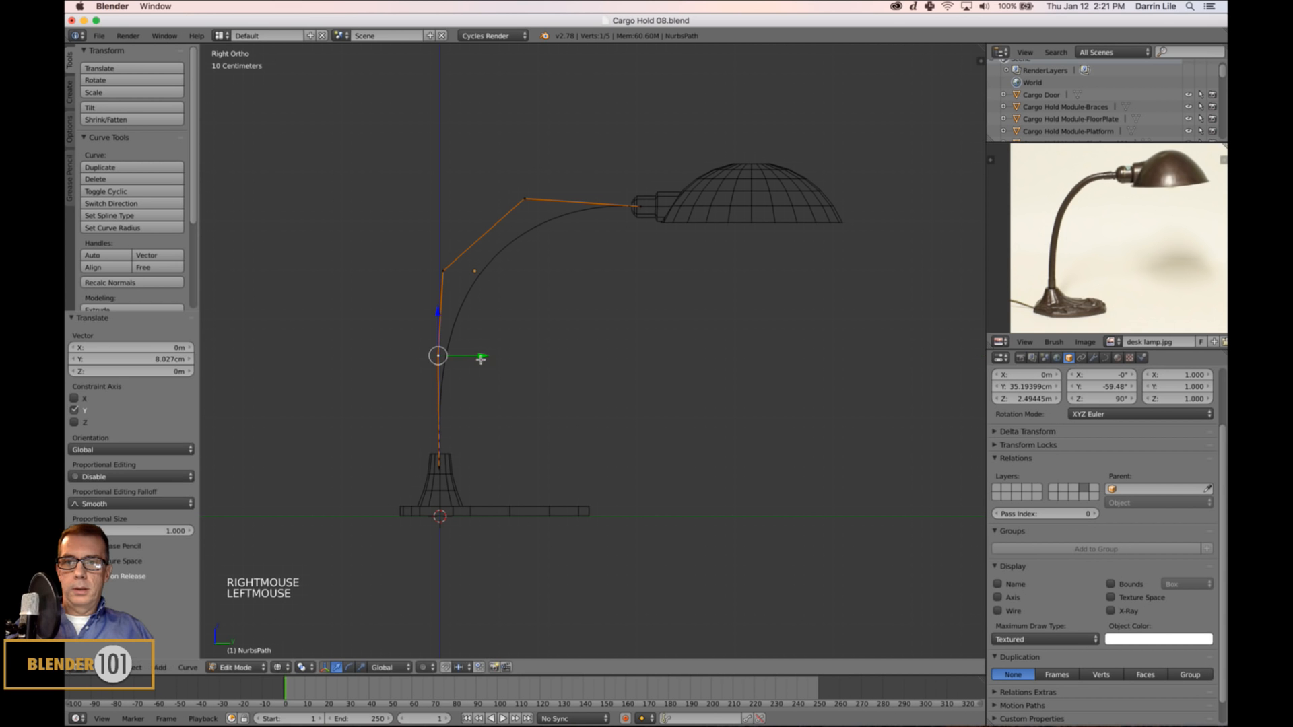
key("Tab")
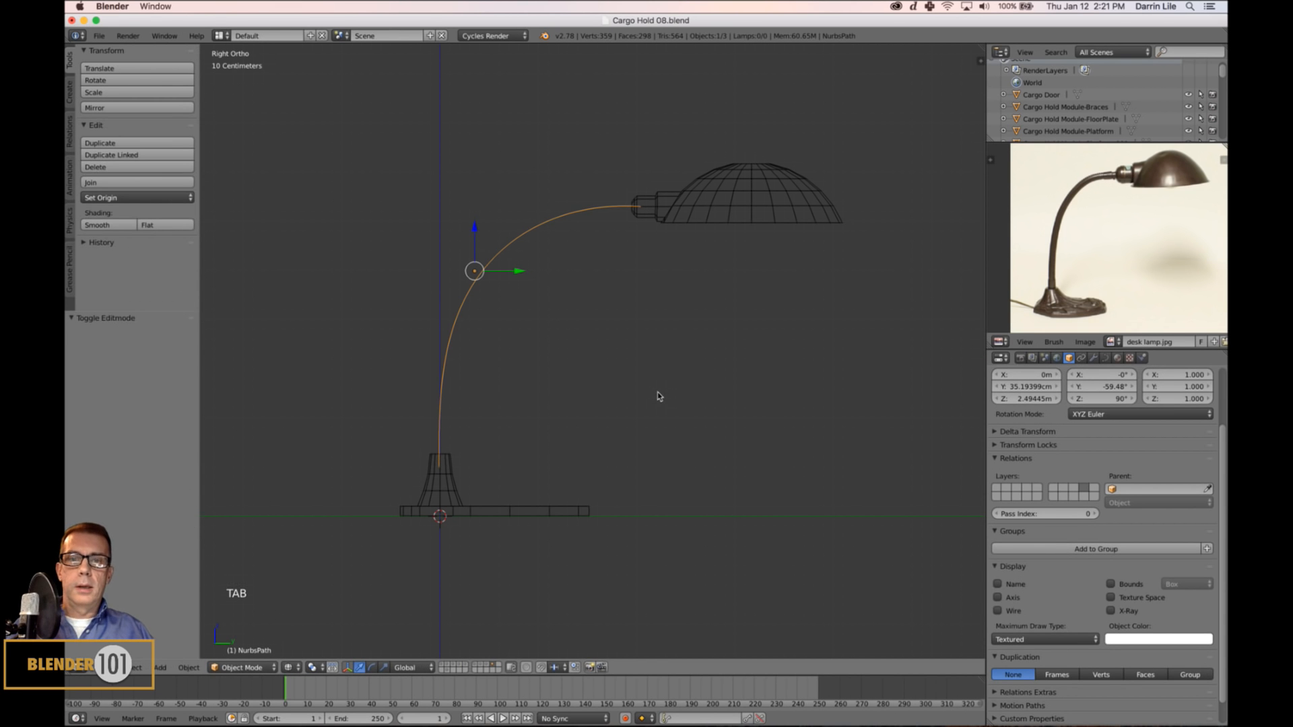
Show the lamp in solid shading, then set the arm path's fill mode to Full and its preview resolution U to 2.
key("z")
mouse_move(641, 395)
middle_mouse_down()
mouse_move(629, 397)
mouse_move(663, 394)
mouse_move(633, 387)
middle_mouse_up()
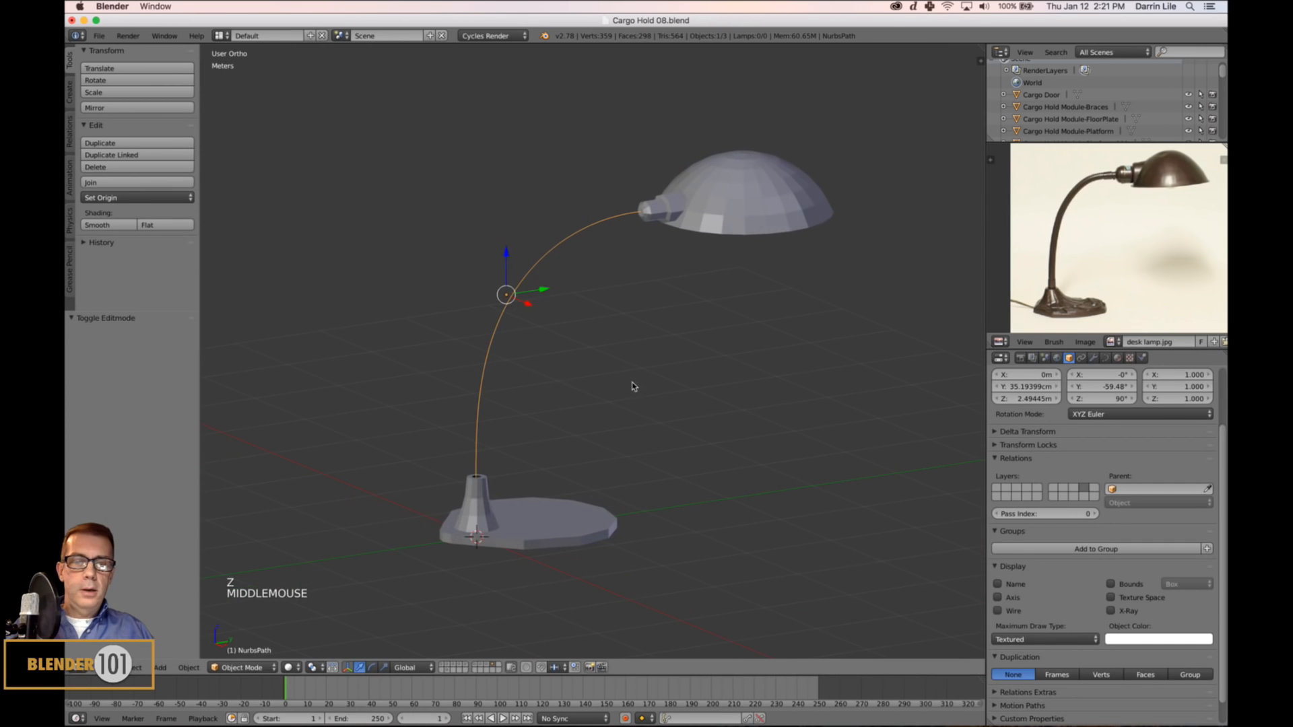
left_click(1106, 358)
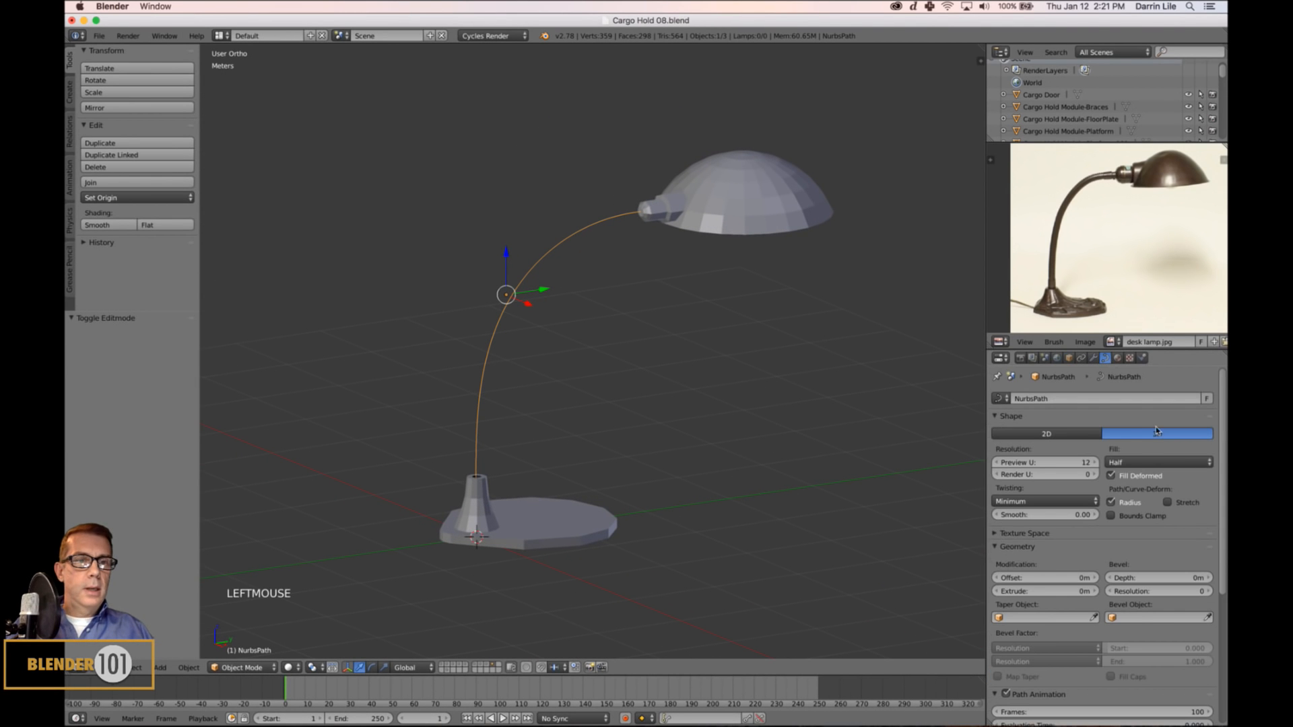
left_click(1147, 462)
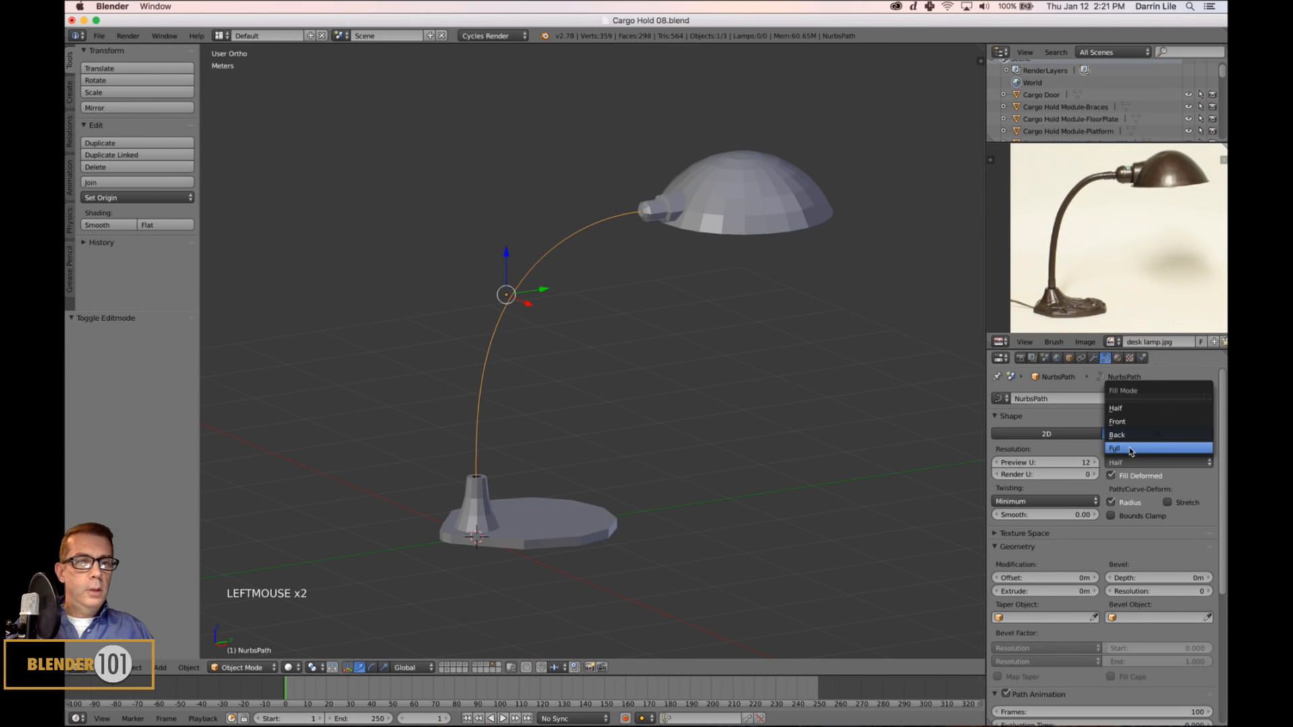
left_click(1130, 449)
left_click(1040, 463)
key("Return")
Thicken the arm path into a tube with a bevel resolution of 2 and a bevel depth of 5.4 cm.
left_click(1140, 592)
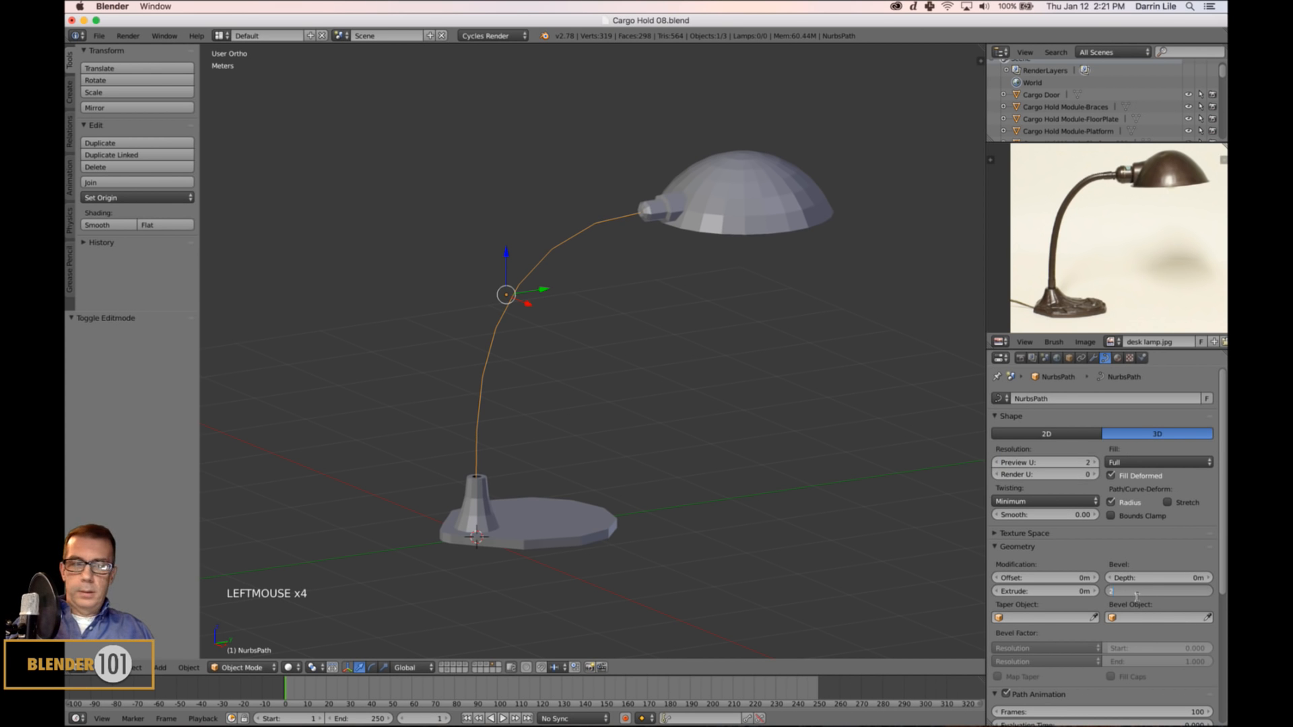
key("Return")
mouse_move(1124, 577)
left_mouse_down()
mouse_move(1145, 577)
mouse_move(1123, 577)
left_mouse_up()
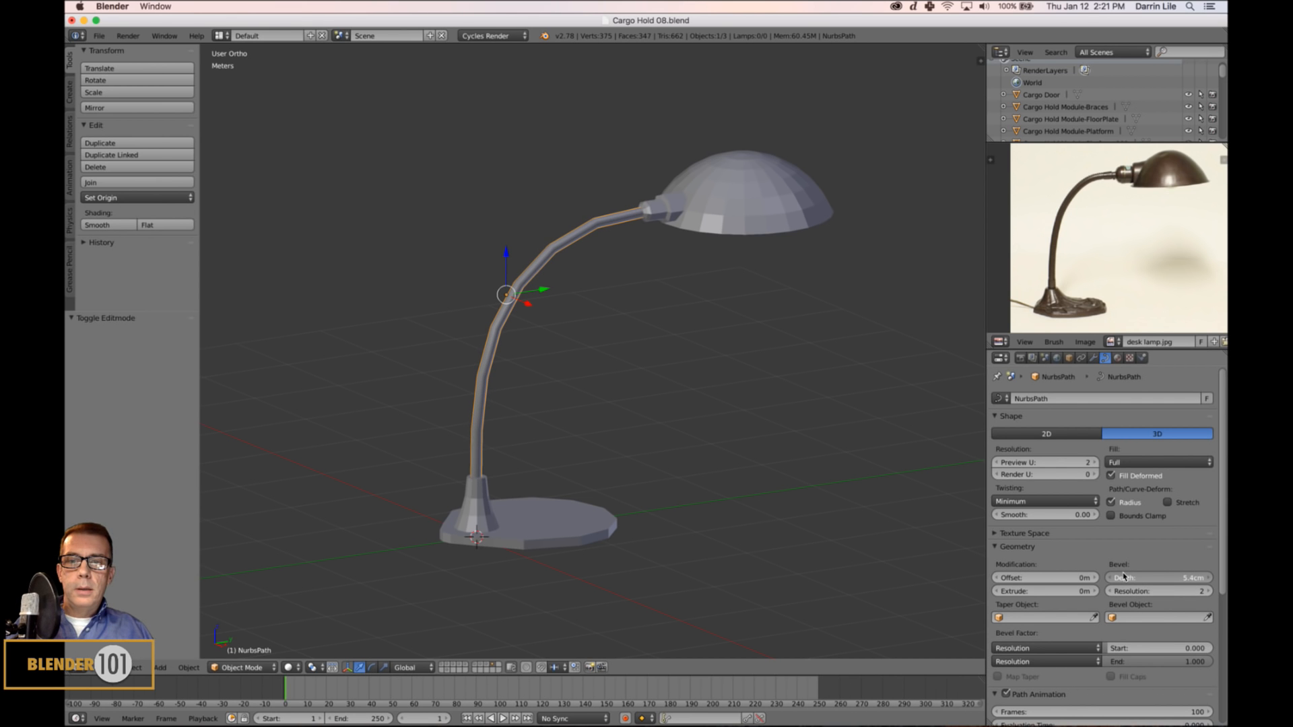
Deselect all objects and smooth the arm's bend by setting the path's preview resolution U to 3.
mouse_move(644, 412)
middle_mouse_down()
mouse_move(684, 418)
mouse_move(642, 408)
middle_mouse_up()
key("a")
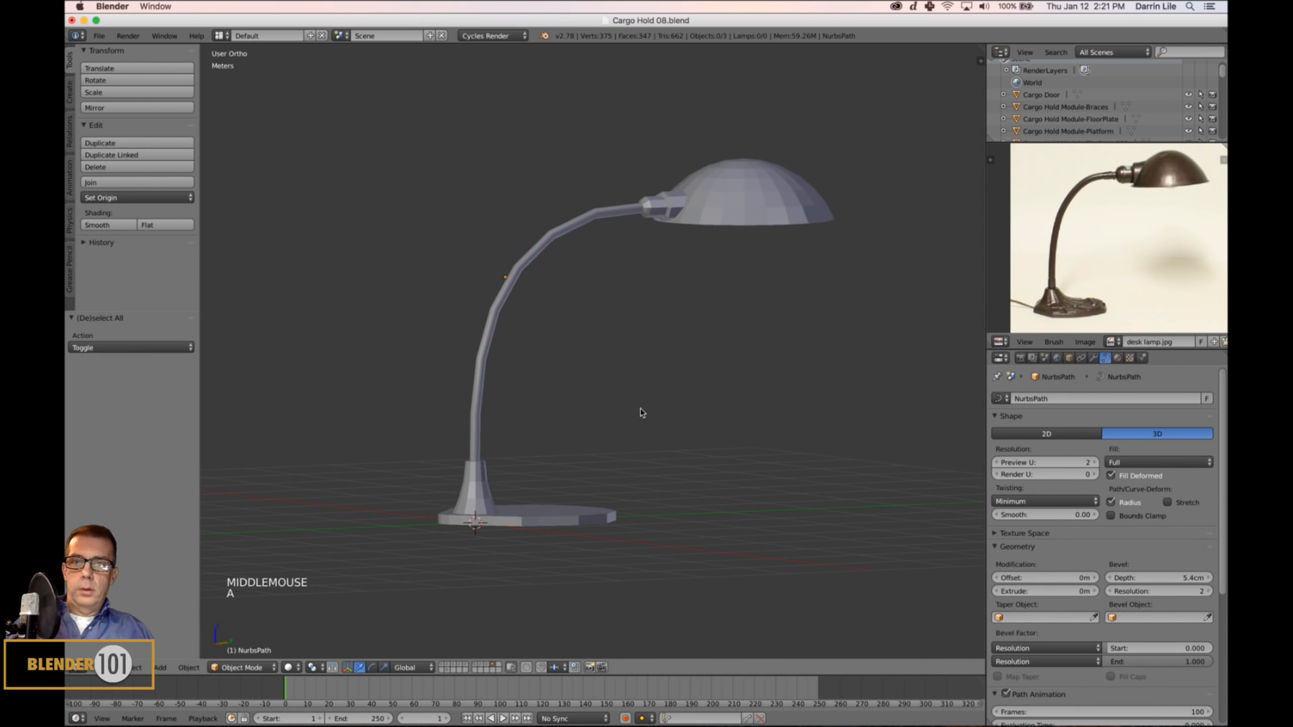
left_click(1094, 463)
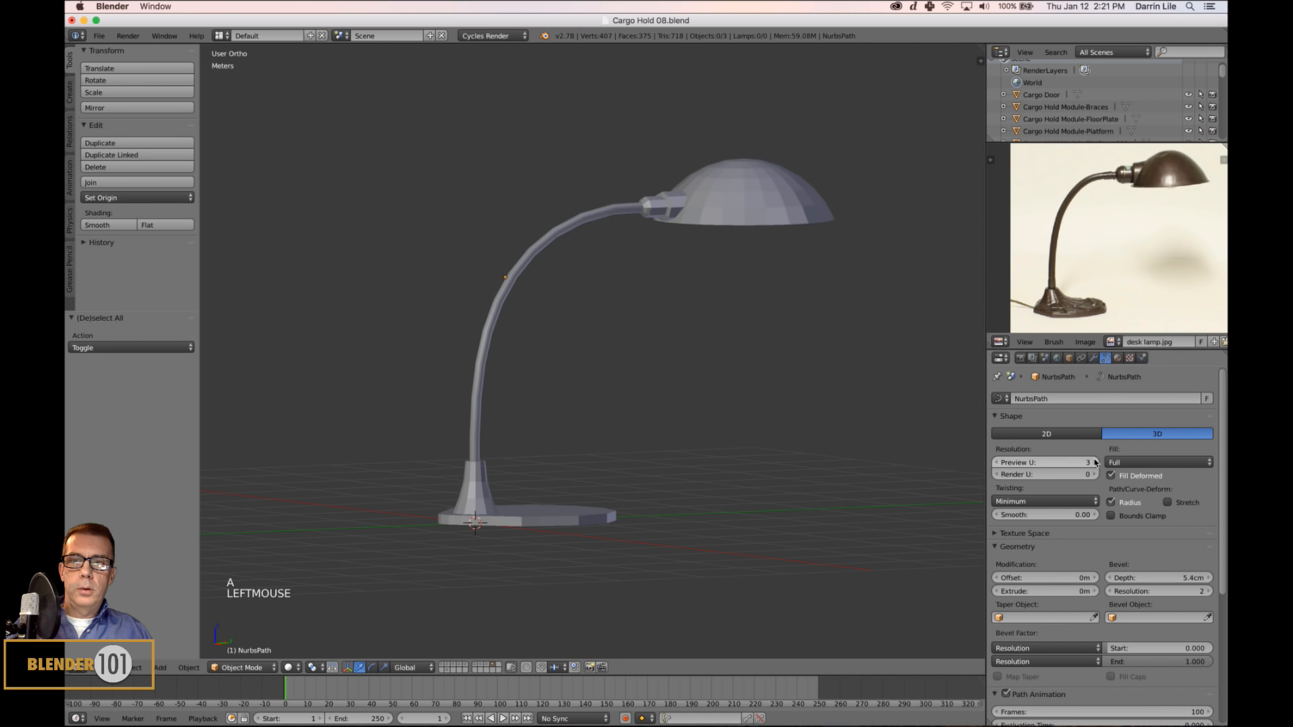
Set the bevel resolution of the lamp's curved neck to 3 and check its geometry in wireframe.
left_click(1210, 591)
middle_click_drag(748, 509, 699, 498)
key("z")
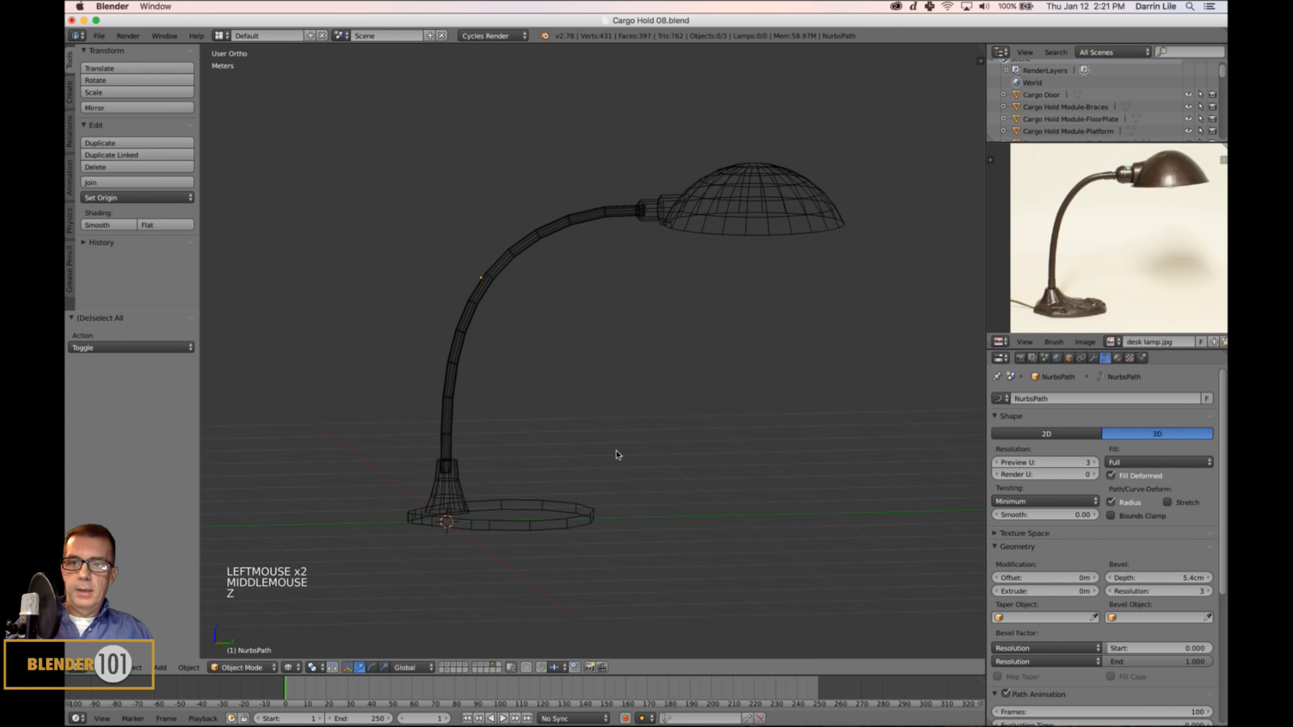
middle_click_drag(584, 476, 600, 477)
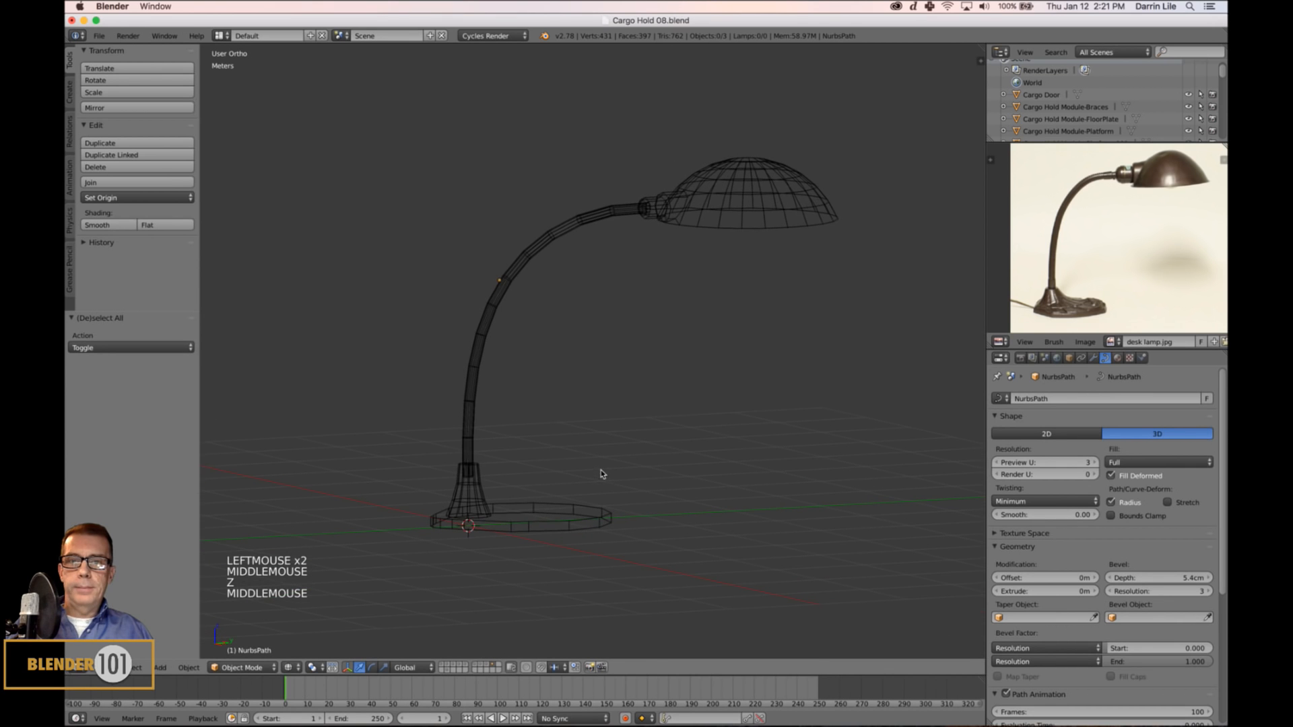
key("z")
middle_click_drag(724, 473, 701, 480)
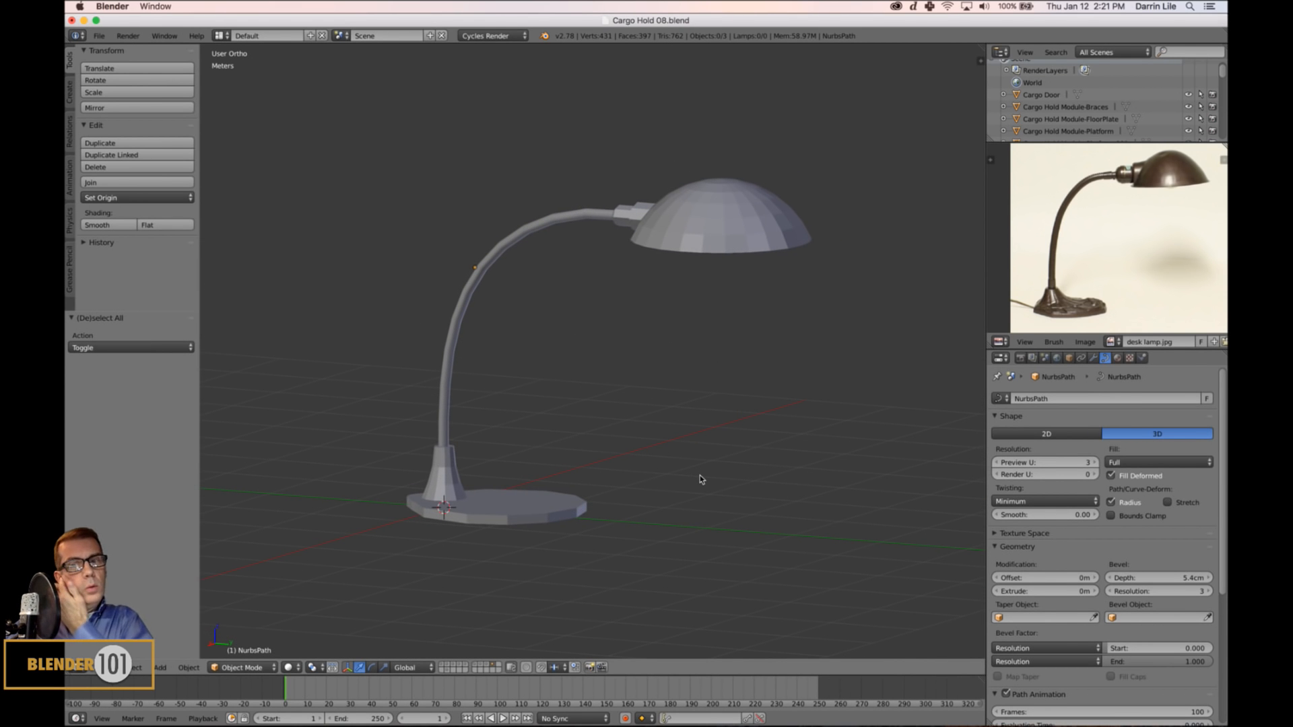
Examine the whole lamp in perspective from several angles, including the open underside of the shade.
key("KP_5")
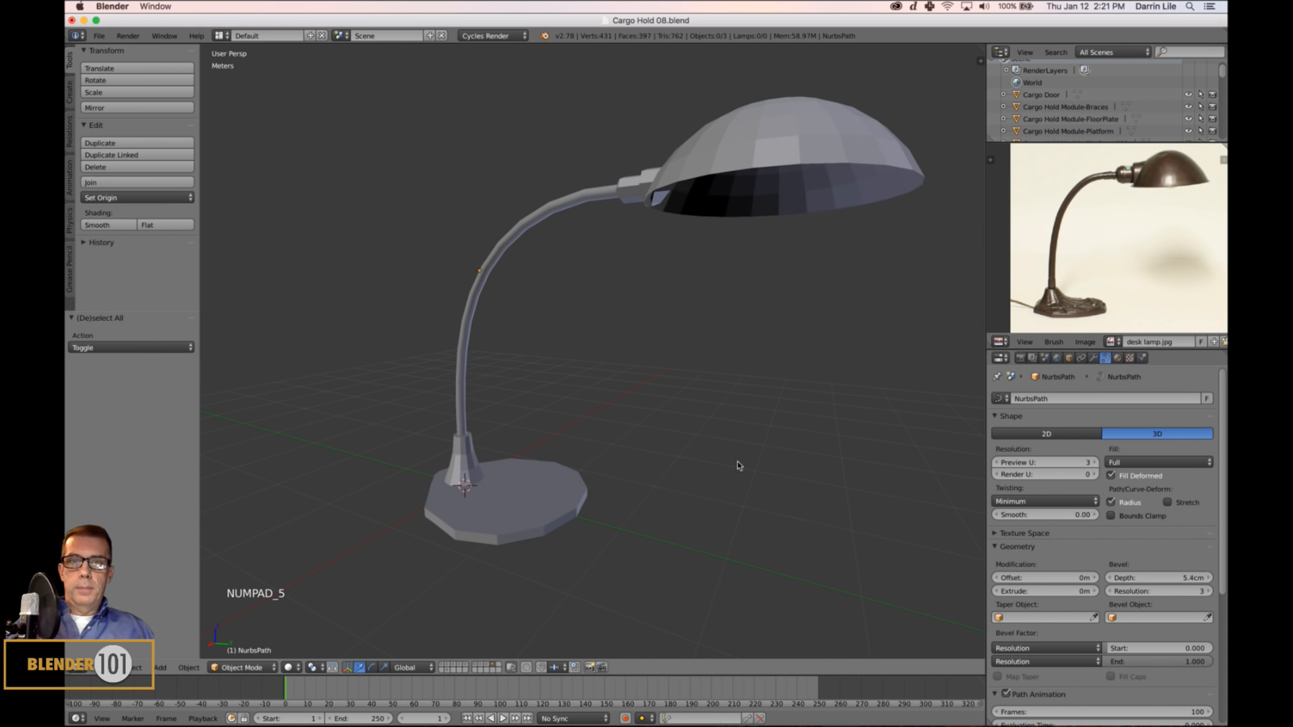
scroll(734, 460, "down", 3)
middle_click_drag(725, 451, 715, 434)
scroll(712, 433, "down", 1)
scroll(739, 378, "up", 2)
middle_click_drag(739, 378, 683, 421, "shift")
scroll(693, 425, "up", 2)
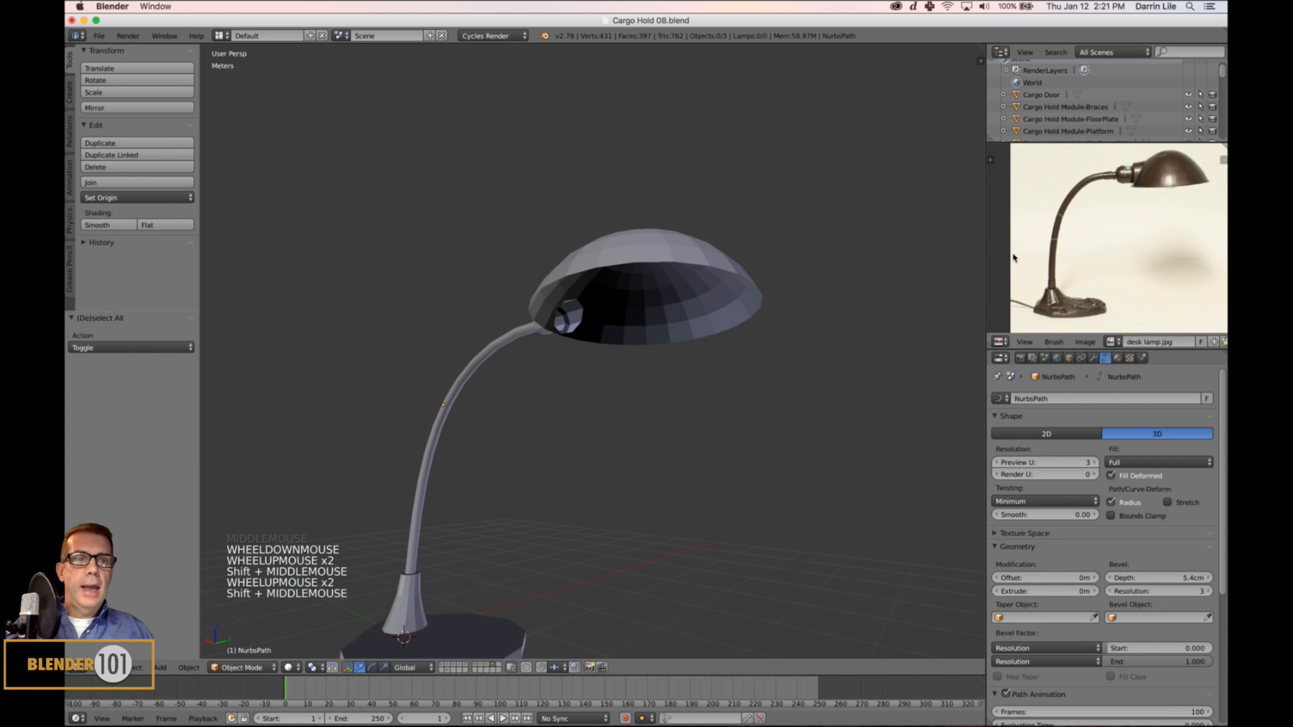
middle_click_drag(681, 338, 682, 229)
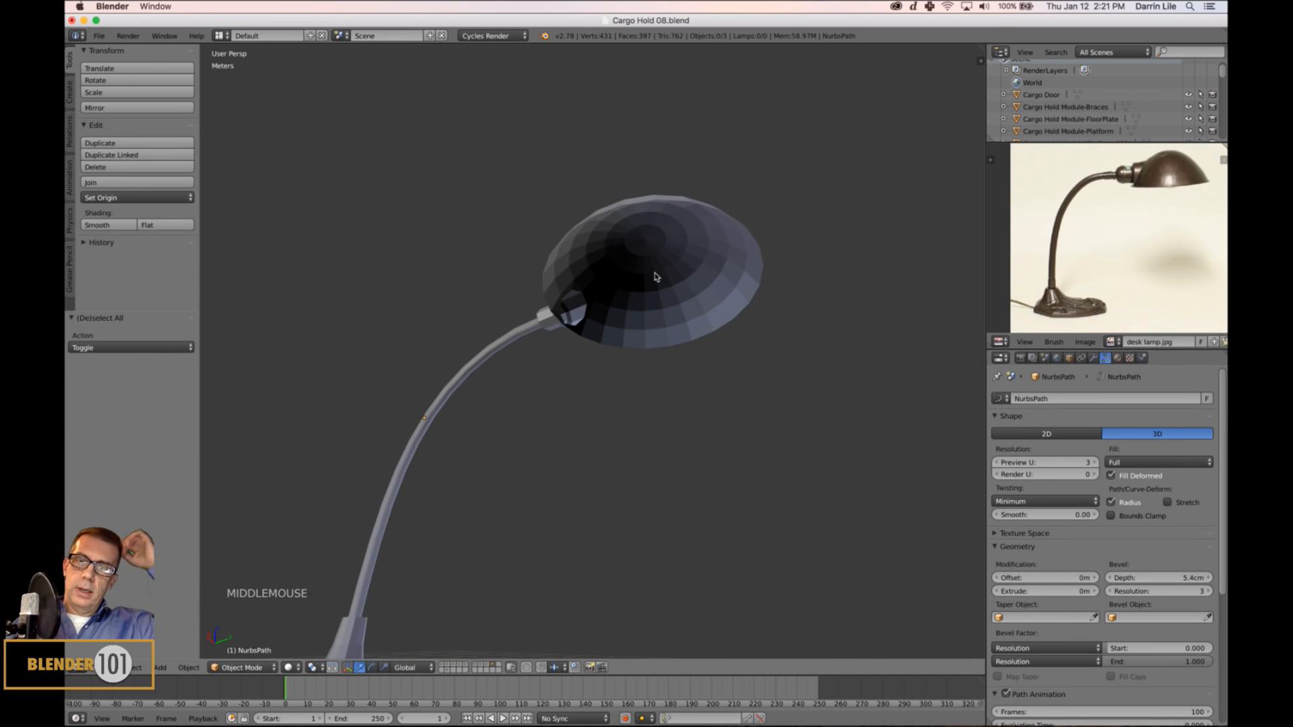
middle_click_drag(637, 322, 725, 362)
scroll(665, 333, "down", 4)
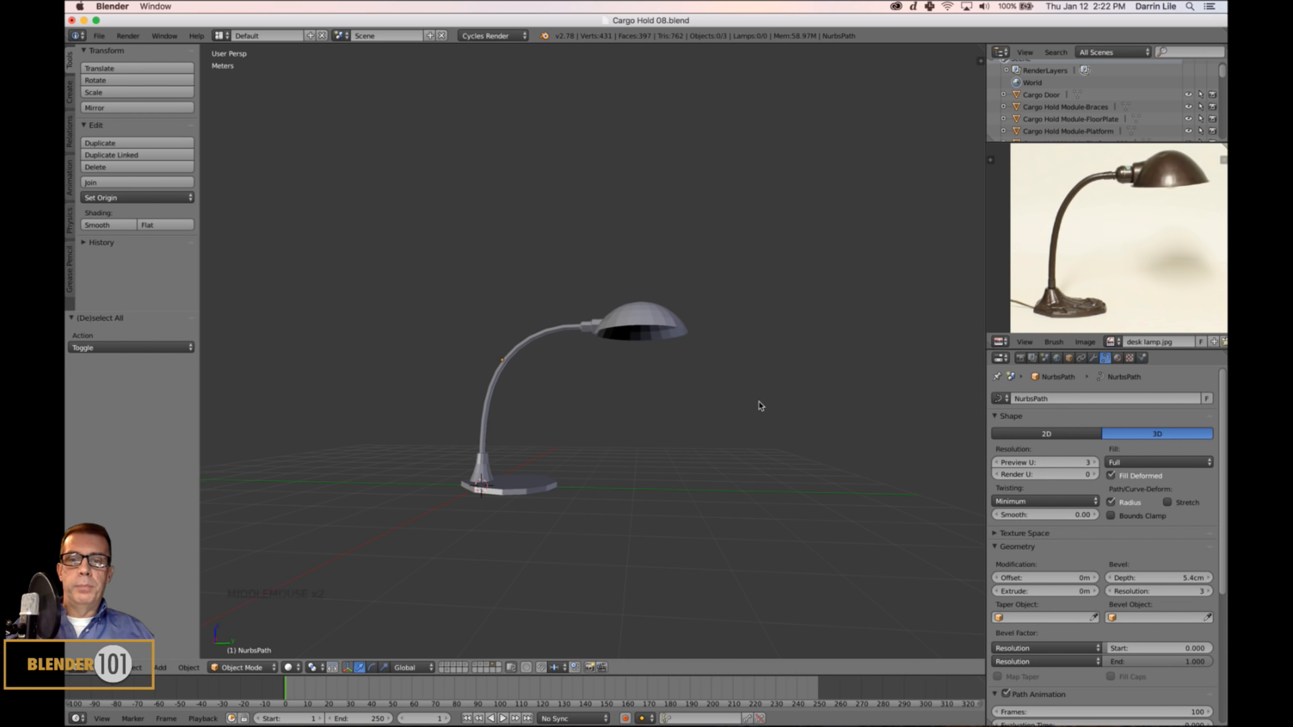
middle_click_drag(750, 424, 705, 428)
scroll(717, 428, "up", 3)
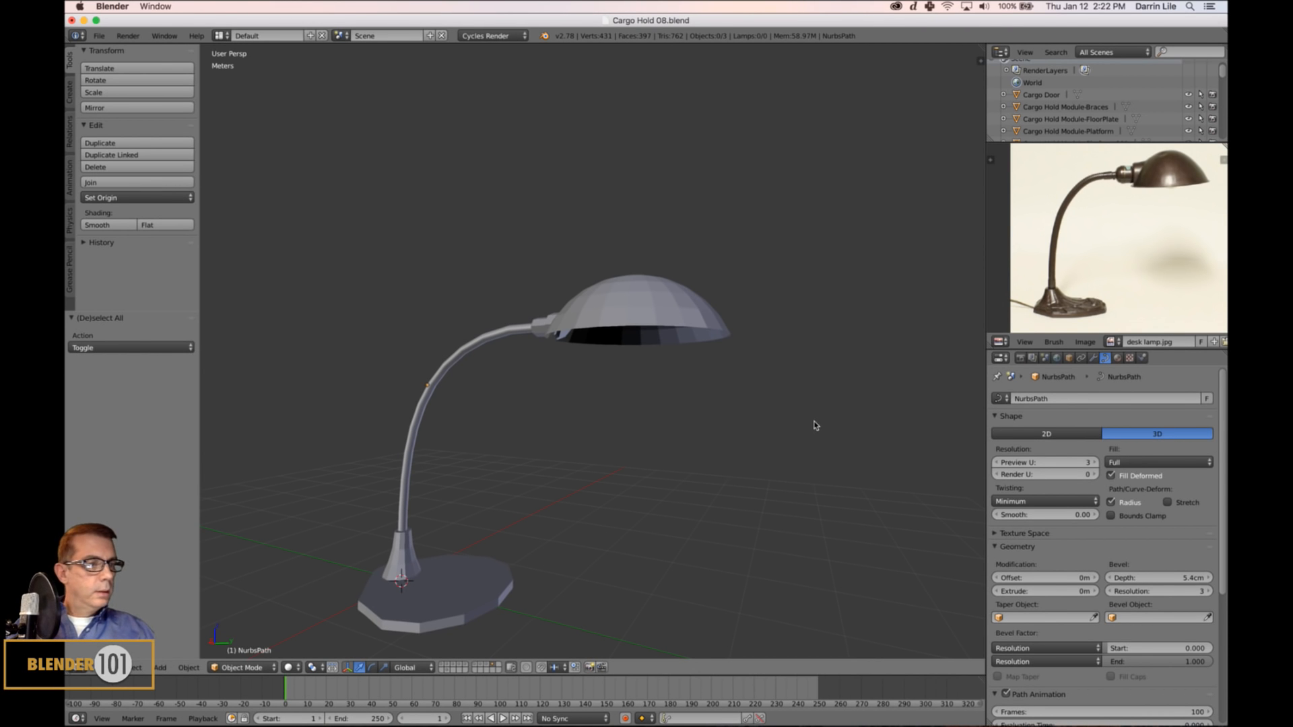
middle_click_drag(769, 391, 739, 390)
scroll(738, 390, "up", 1)
Select the lampshade and, in Edit Mode, select the edge loop around its open bottom rim.
right_click(661, 335)
middle_click_drag(658, 372, 672, 382)
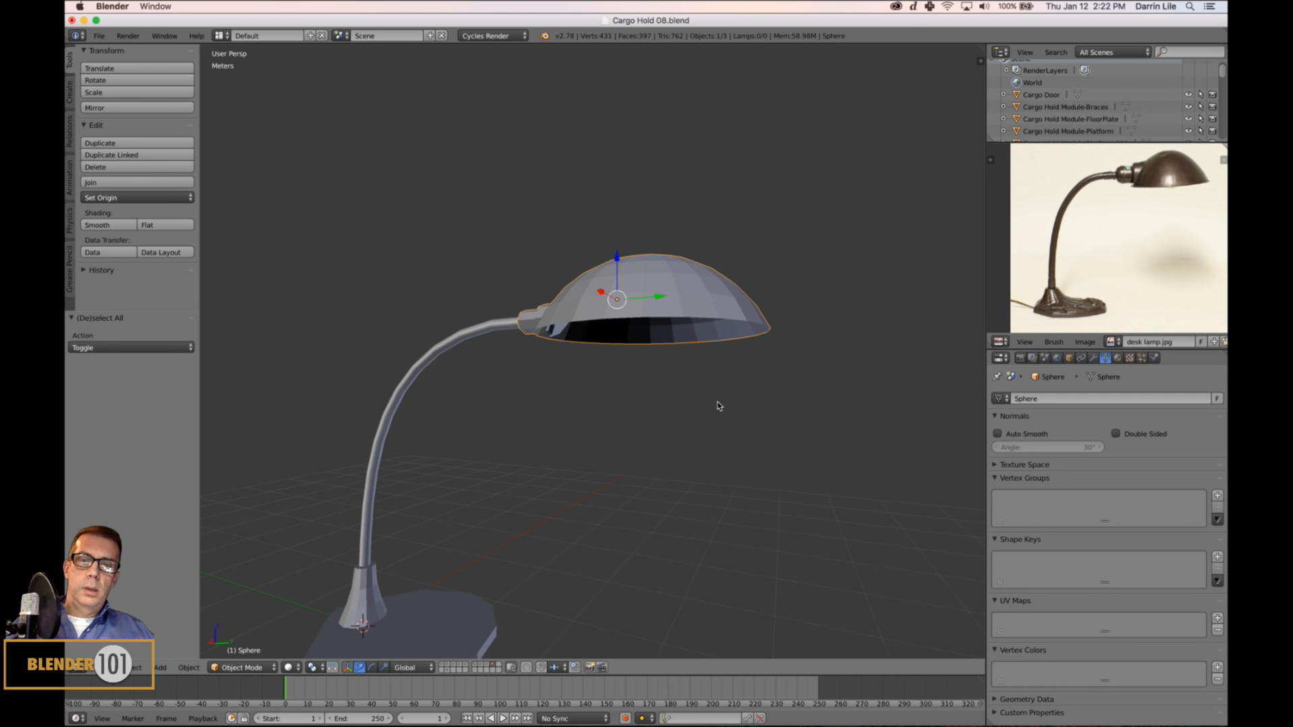
middle_click_drag(717, 422, 707, 398)
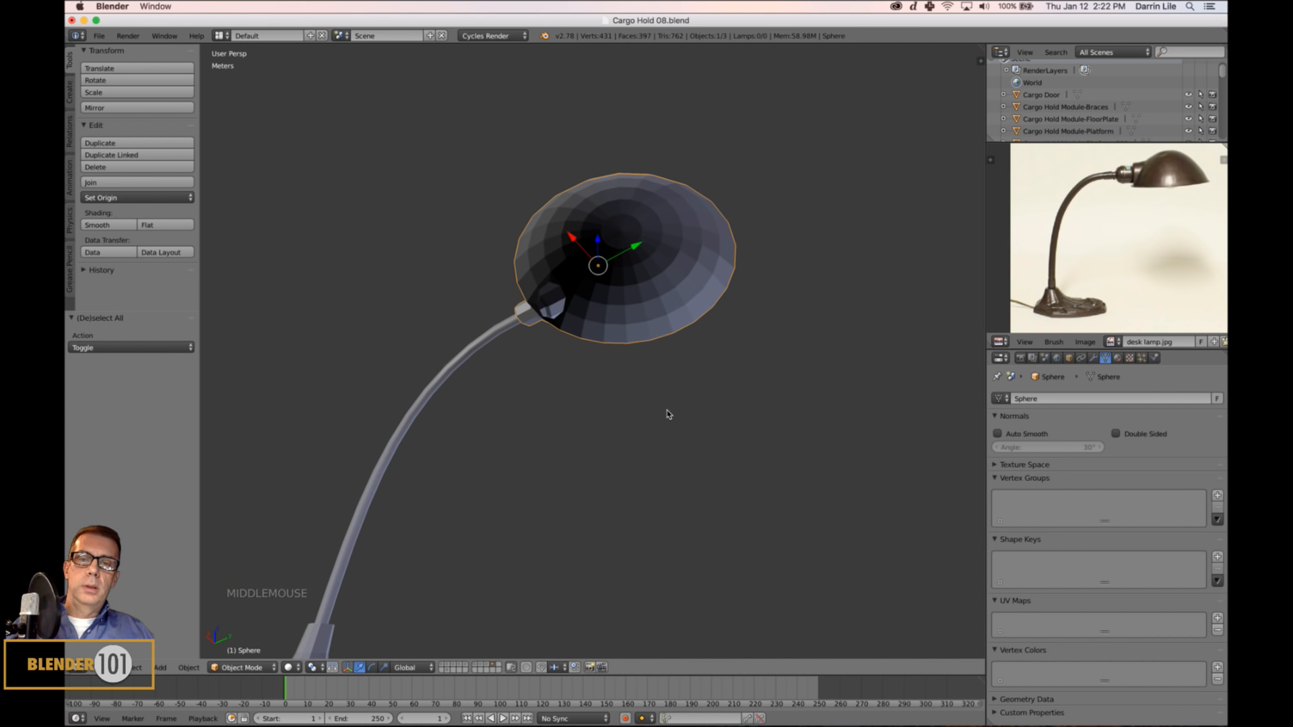
scroll(613, 367, "up", 3)
middle_click_drag(615, 361, 653, 372, "shift")
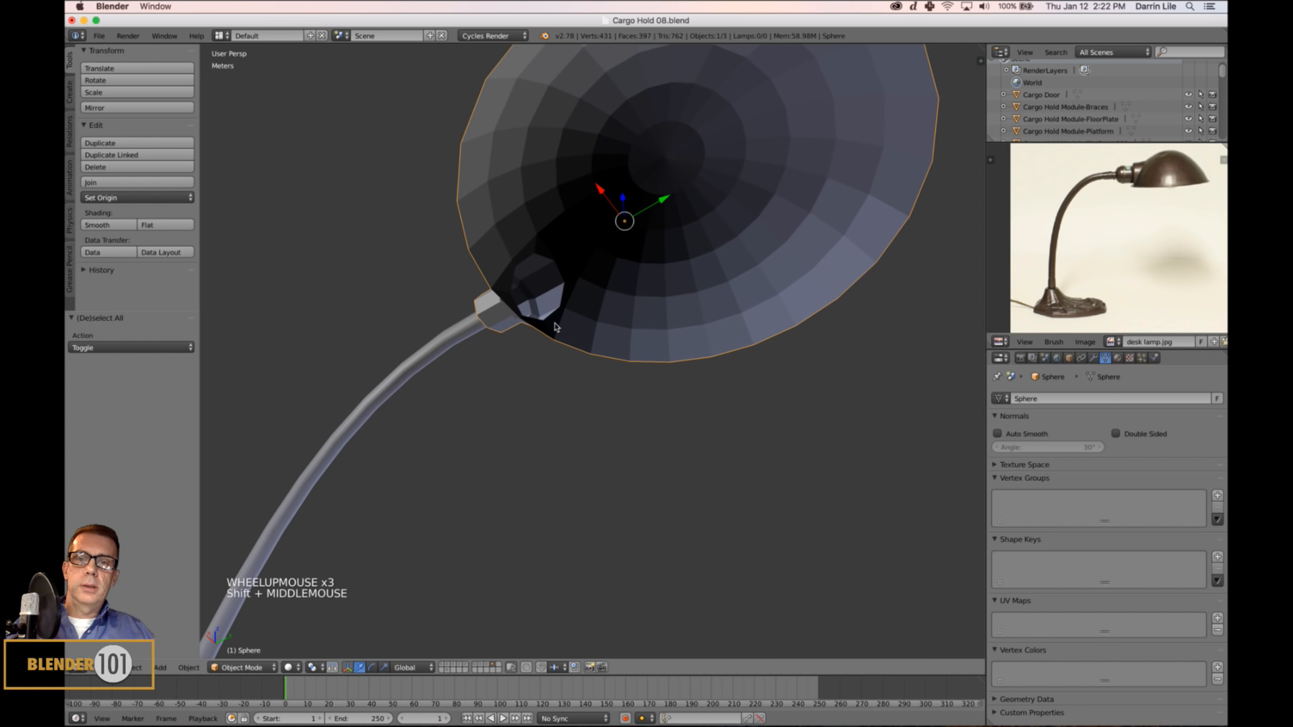
scroll(646, 394, "down", 3)
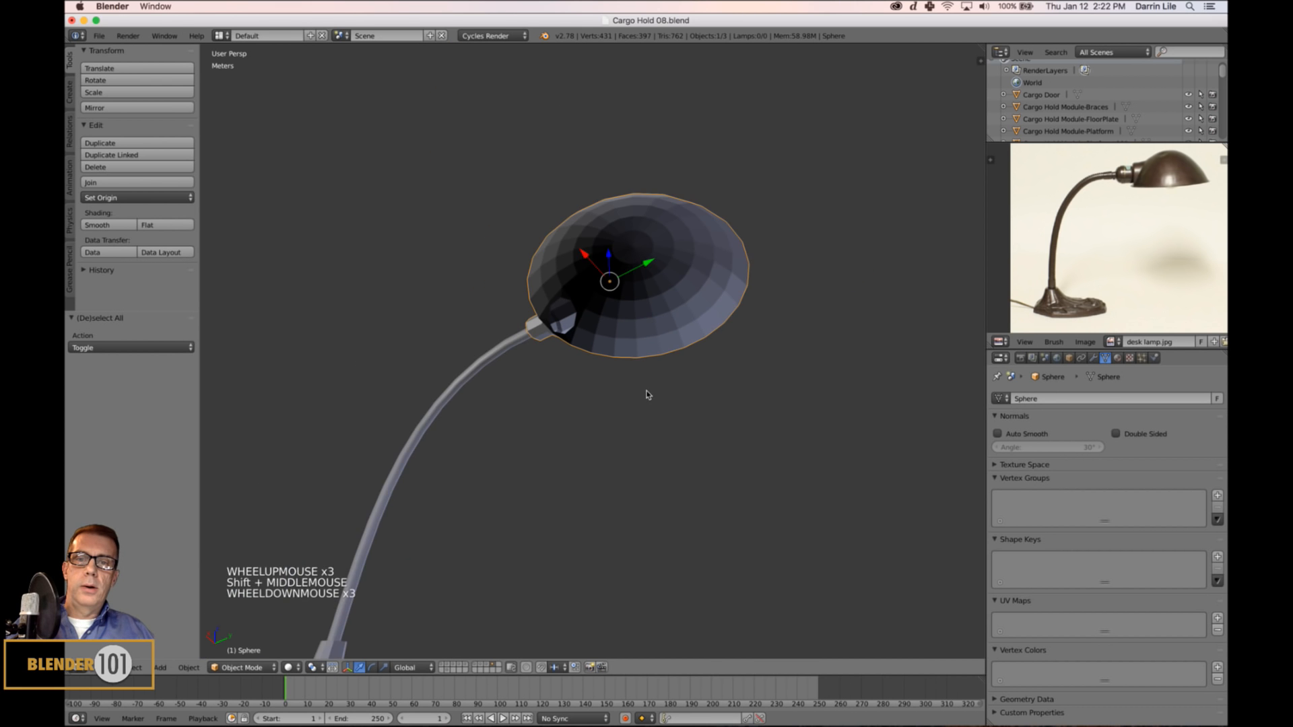
scroll(647, 395, "up", 2)
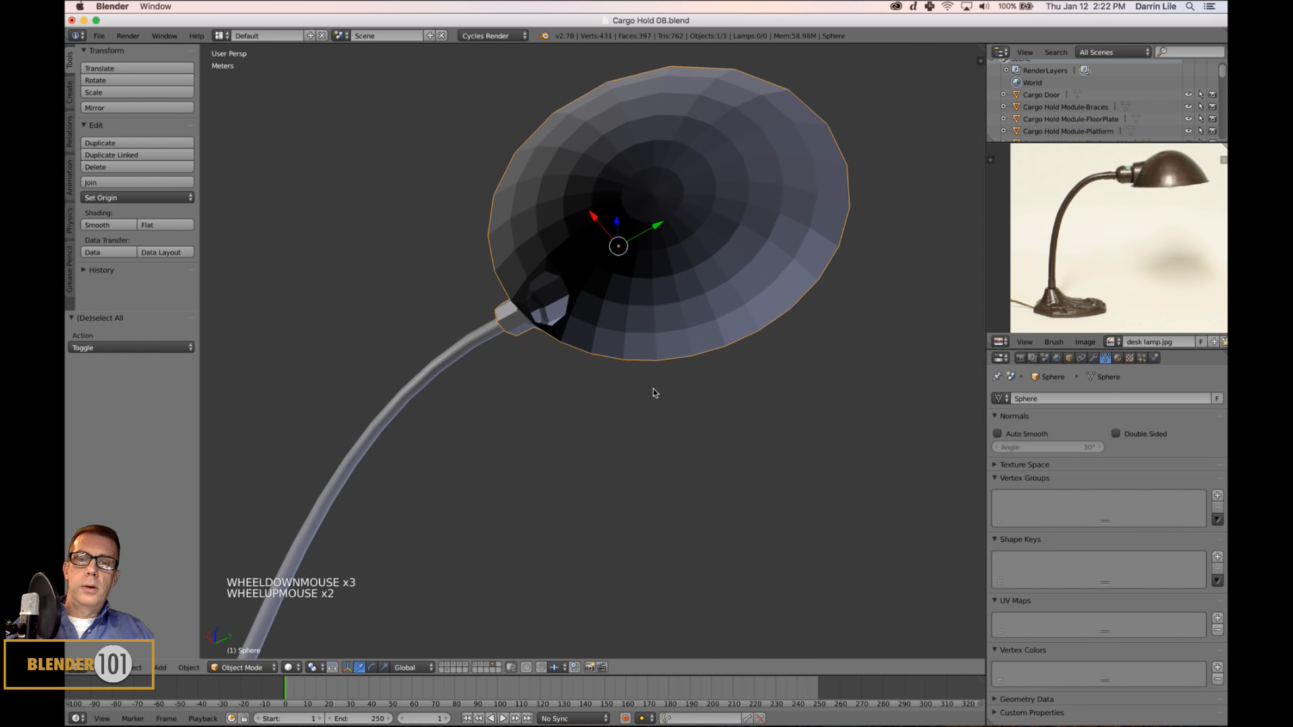
mouse_move(662, 362)
middle_mouse_down()
mouse_move(667, 375)
mouse_move(661, 361)
middle_mouse_up()
key("Tab")
right_click(662, 235, "alt")
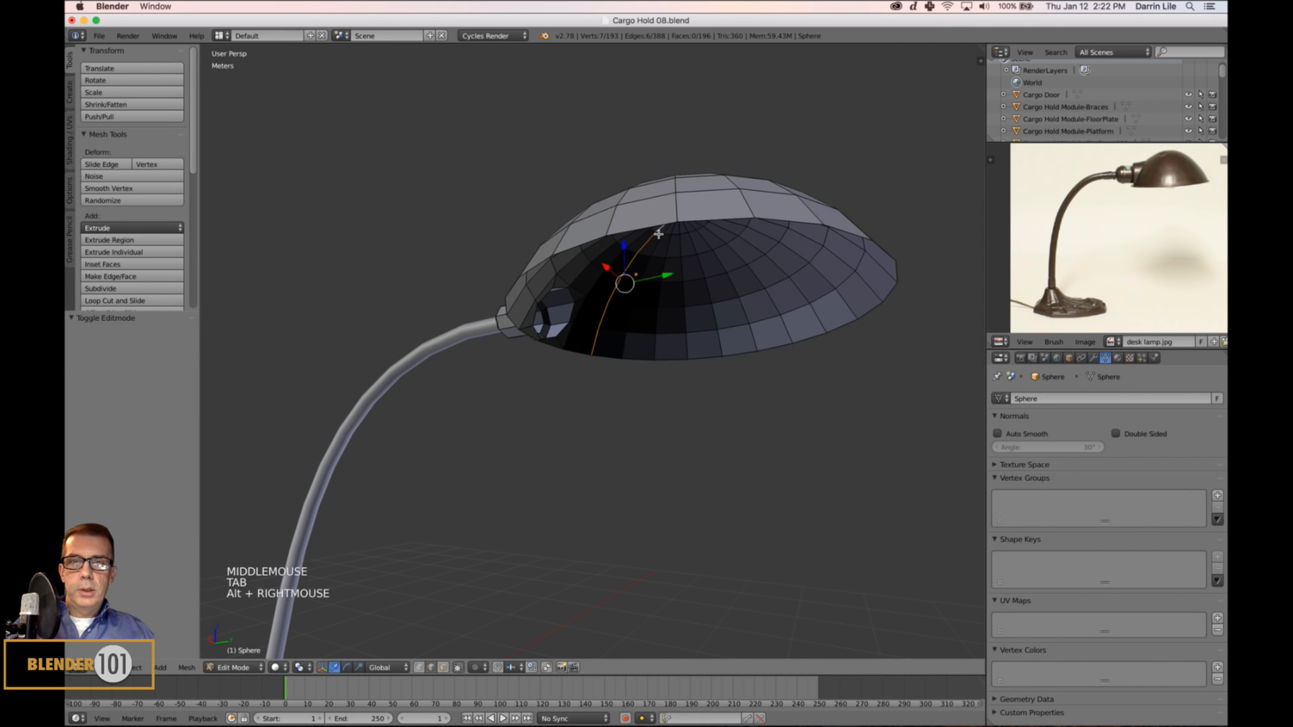
right_click(705, 220, "alt")
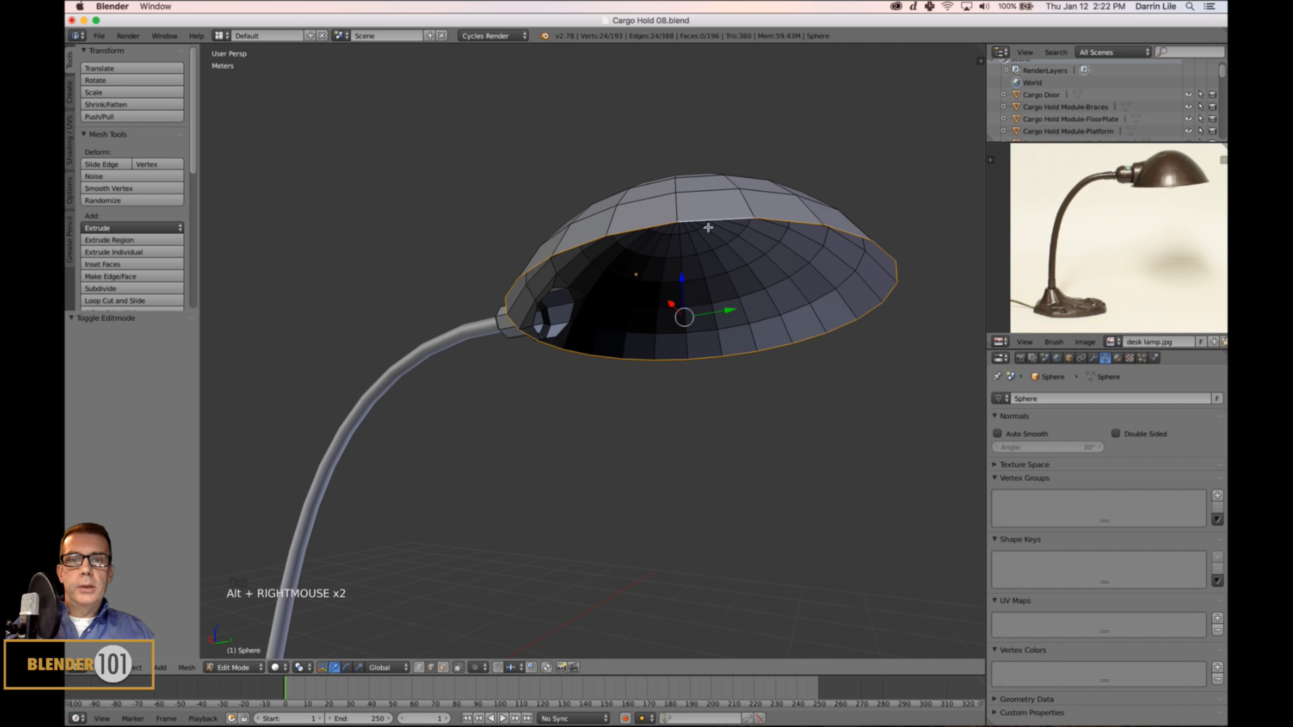
middle_click_drag(762, 335, 750, 331)
In a right orthographic wireframe view, extrude the shade's bottom rim and scale it outward to about 1.082 as a flared edge.
key("KP_3")
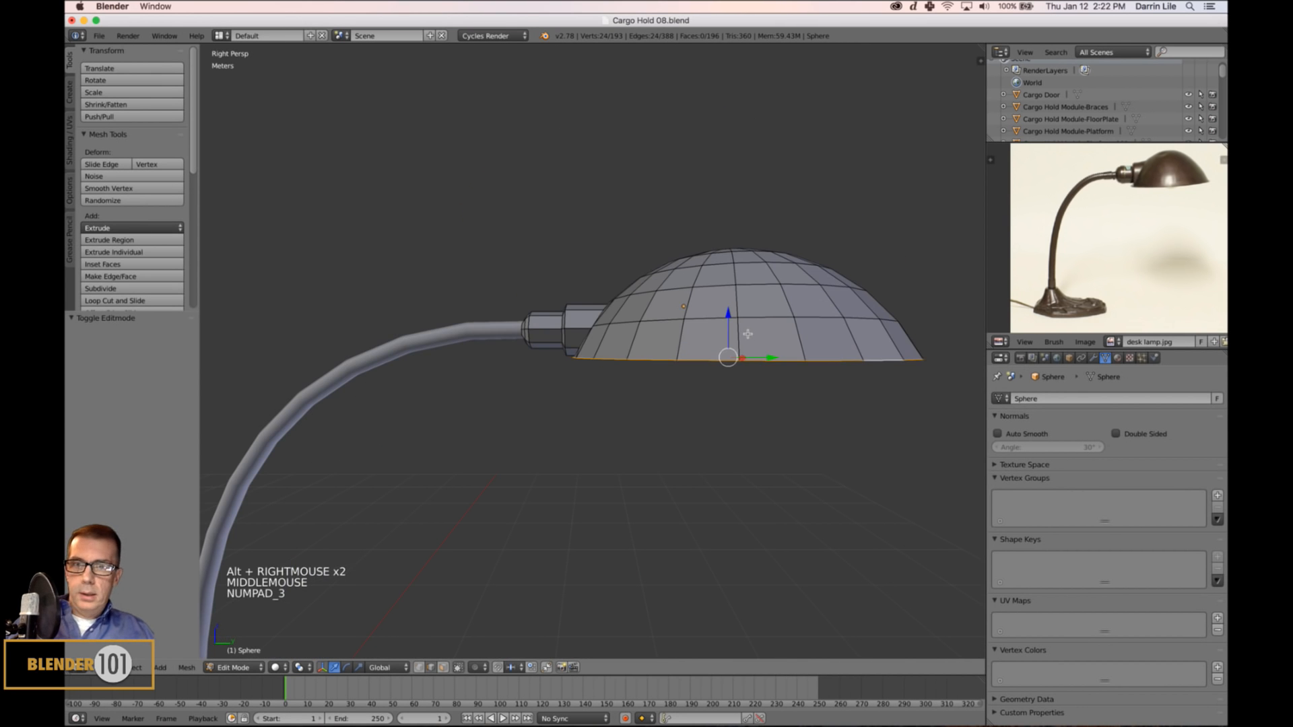
key("KP_5")
key("z")
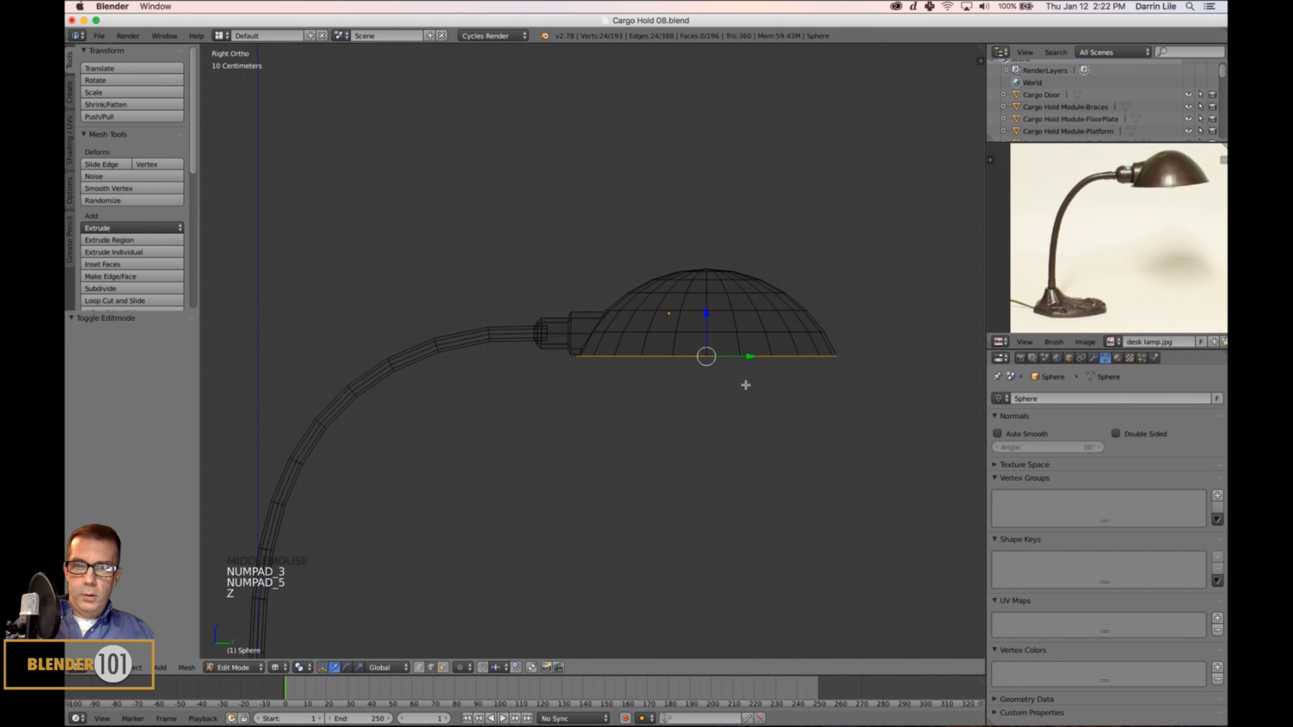
scroll(754, 387, "up", 3)
mouse_move(762, 392)
middle_mouse_down("shift")
mouse_move(678, 370)
mouse_move(609, 377)
mouse_move(754, 390)
middle_mouse_up("shift")
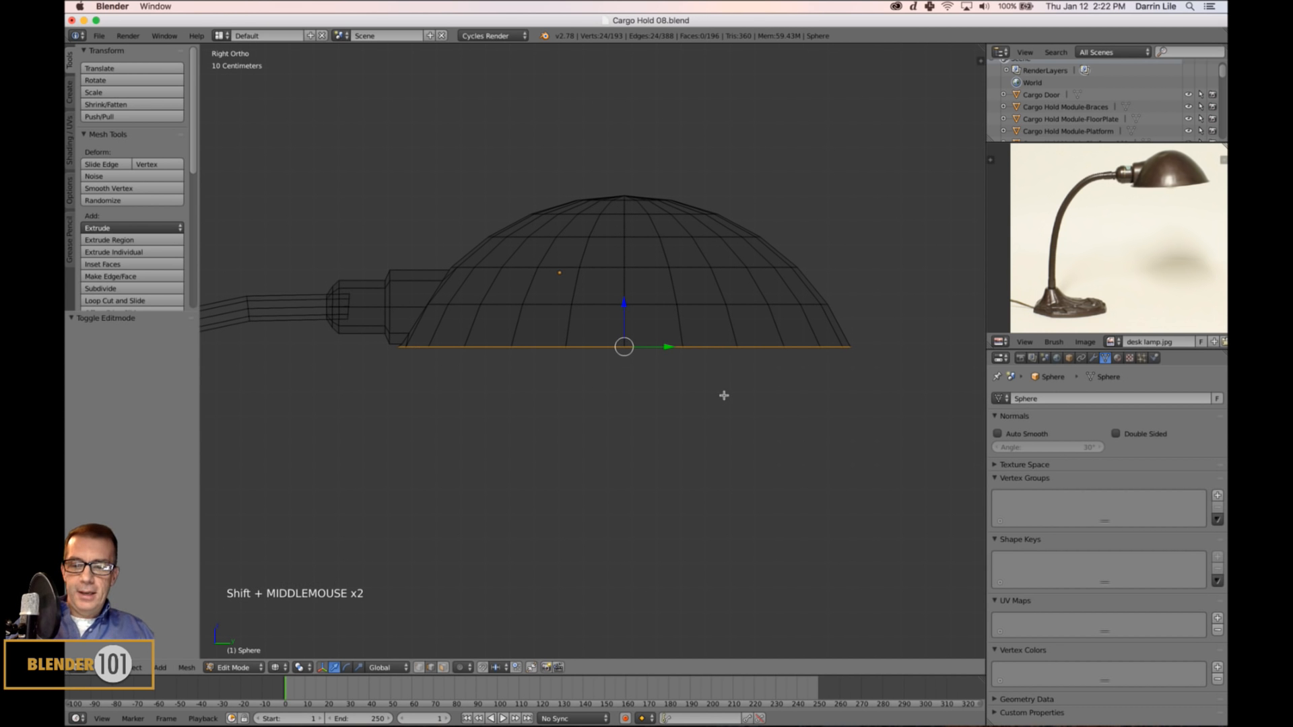
key("e")
key("s")
key("s")
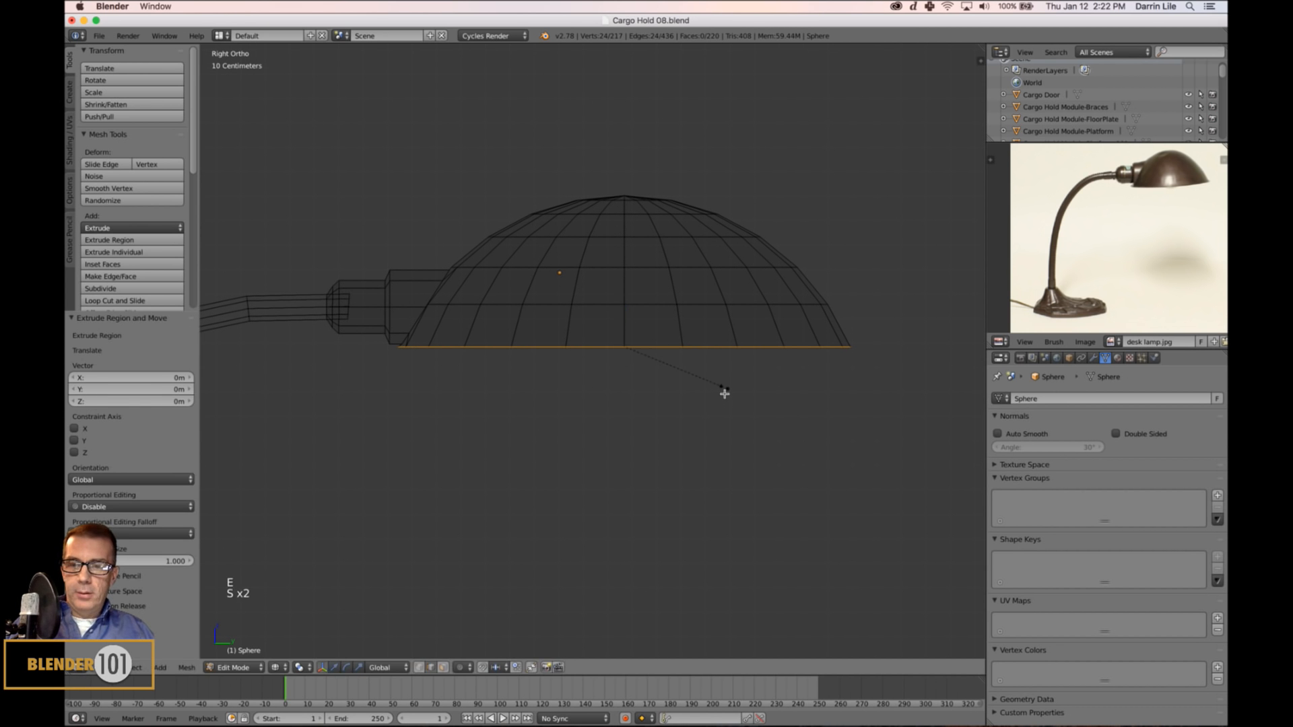
left_click(729, 396)
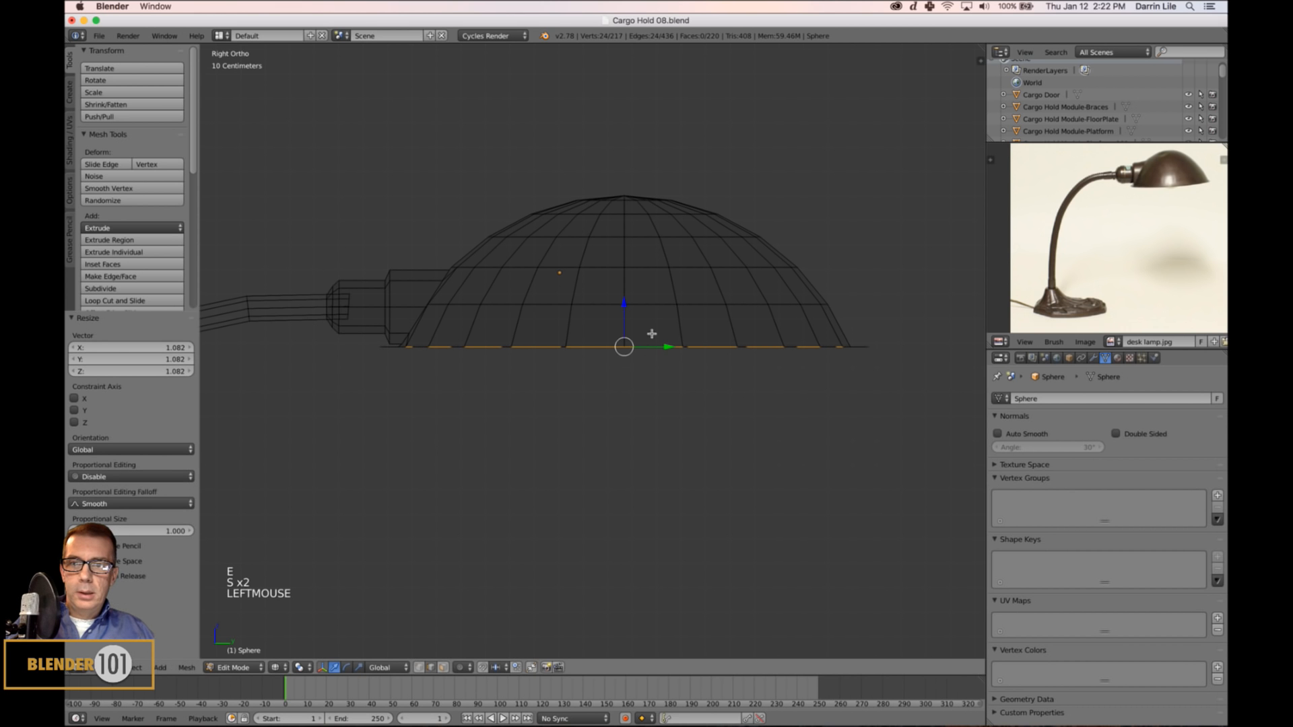
Lower the flared rim by about 7.4 mm and extrude it about 3.5 cm straight down to form a lip.
key("s")
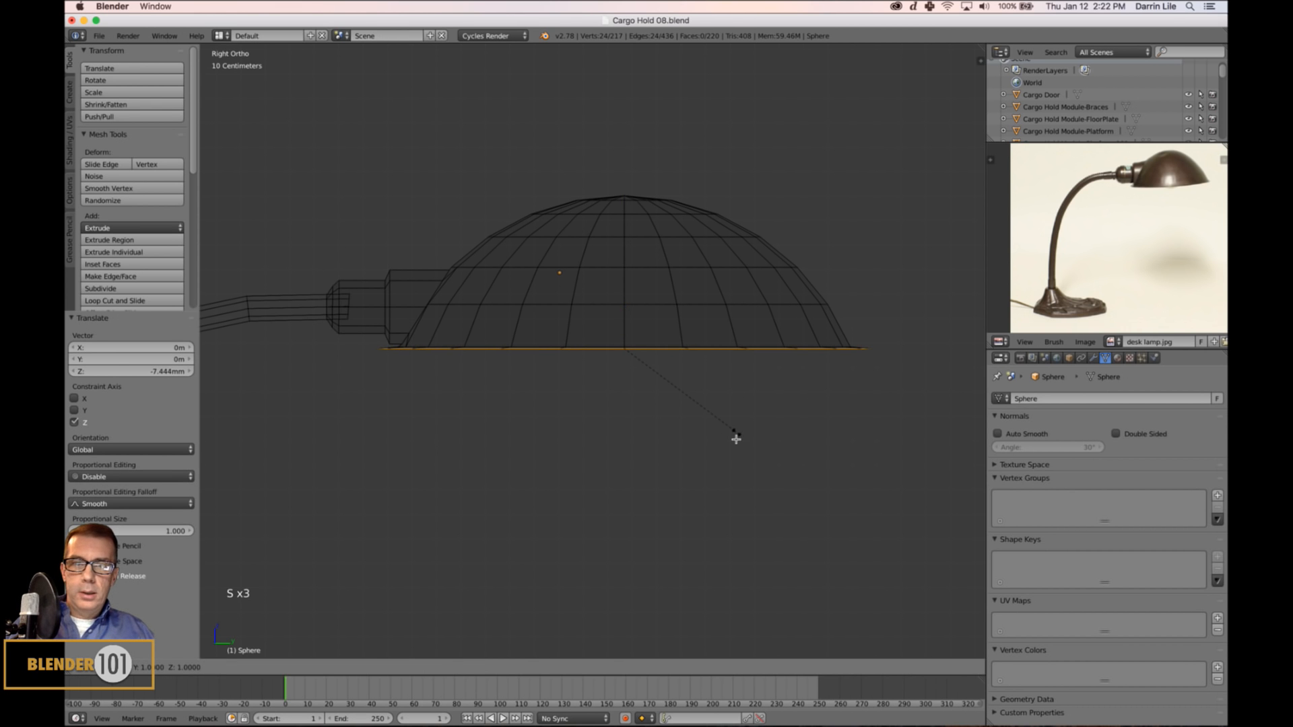
left_click(734, 438)
left_click(733, 438)
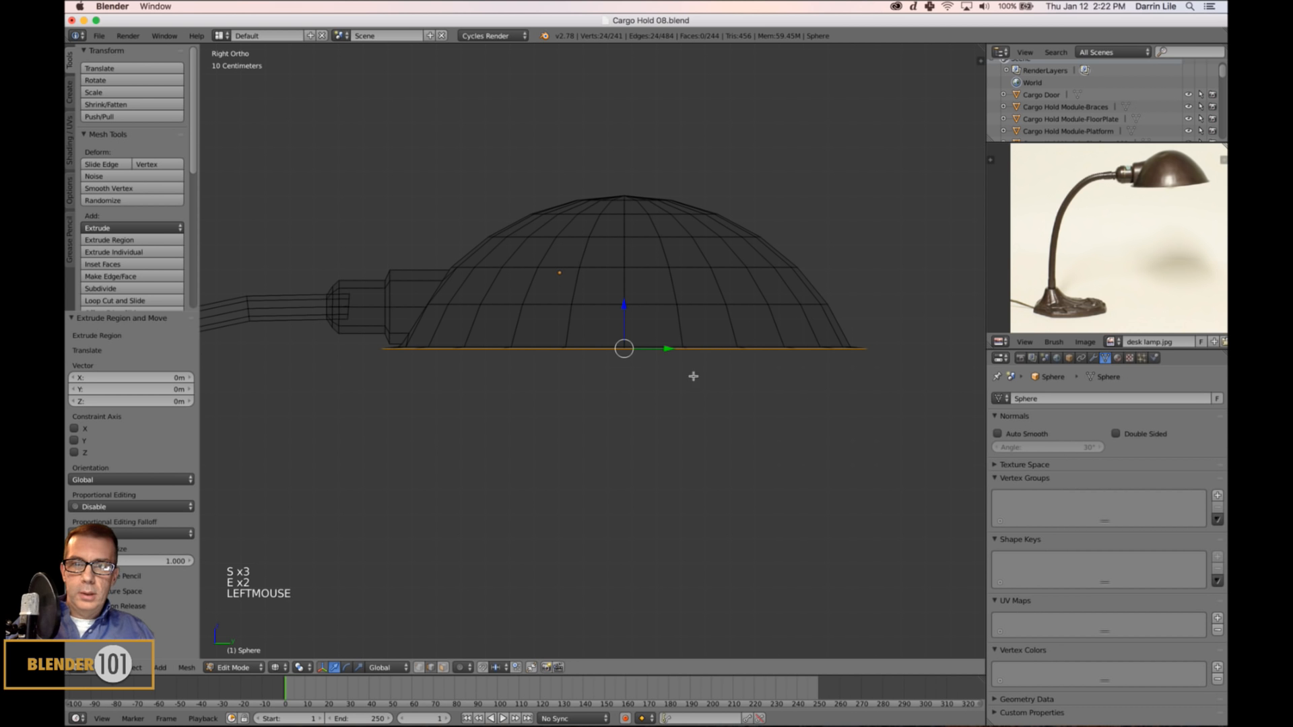
left_click_drag(624, 312, 625, 321)
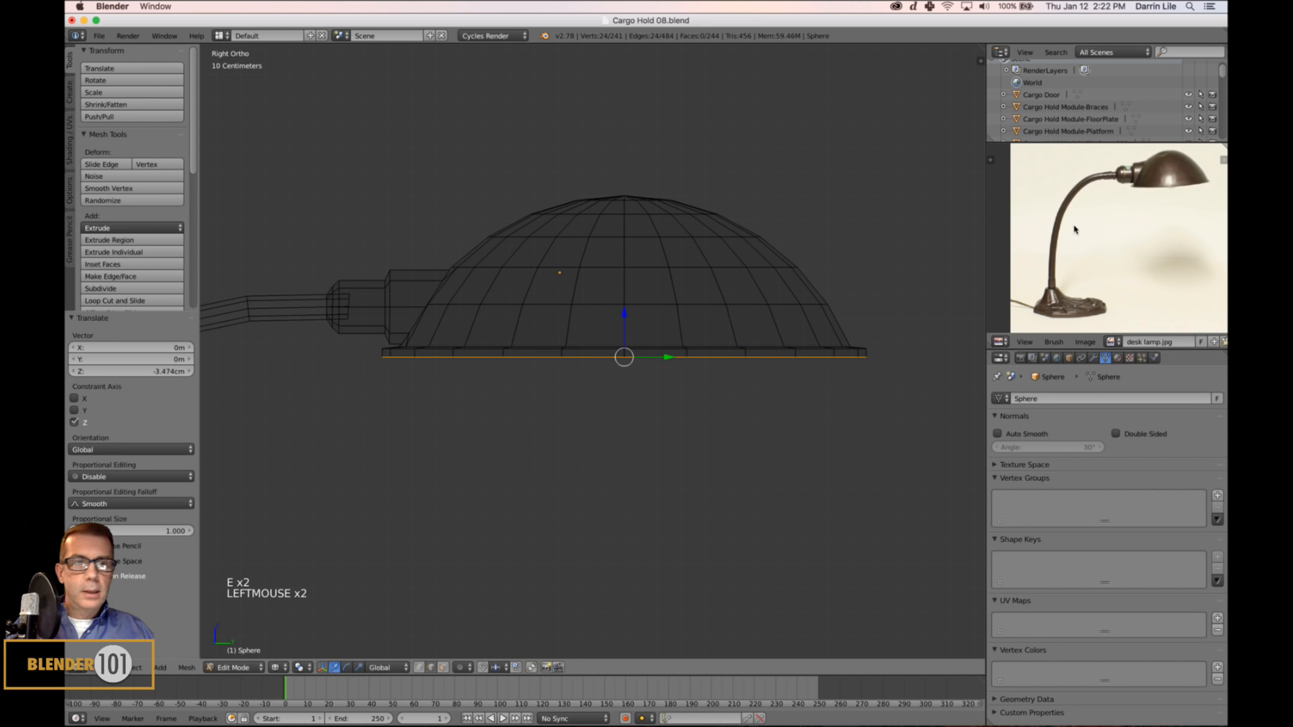
Compare the rim with the shade in the reference photo and extrude the lip's bottom loop inward, scaled smaller than the shade opening.
scroll(1158, 192, "up", 4)
middle_click_drag(1178, 191, 1160, 219)
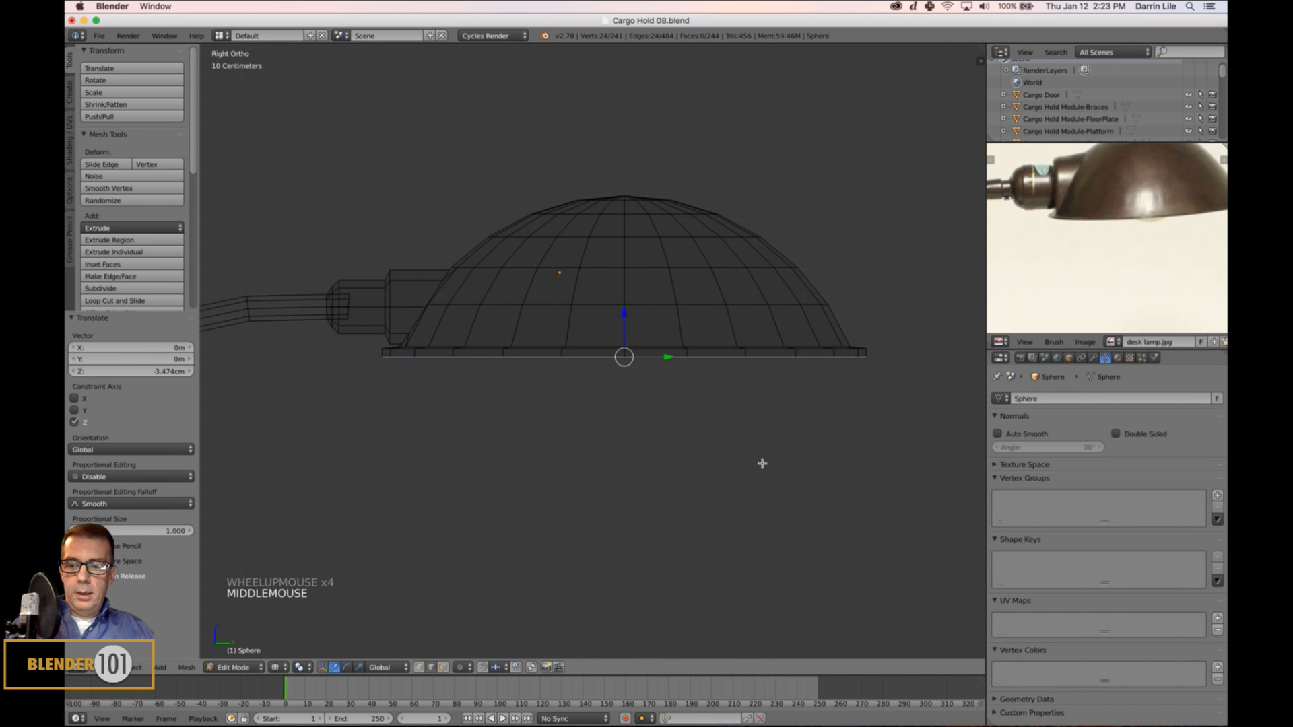
key("e")
key("e")
key("s")
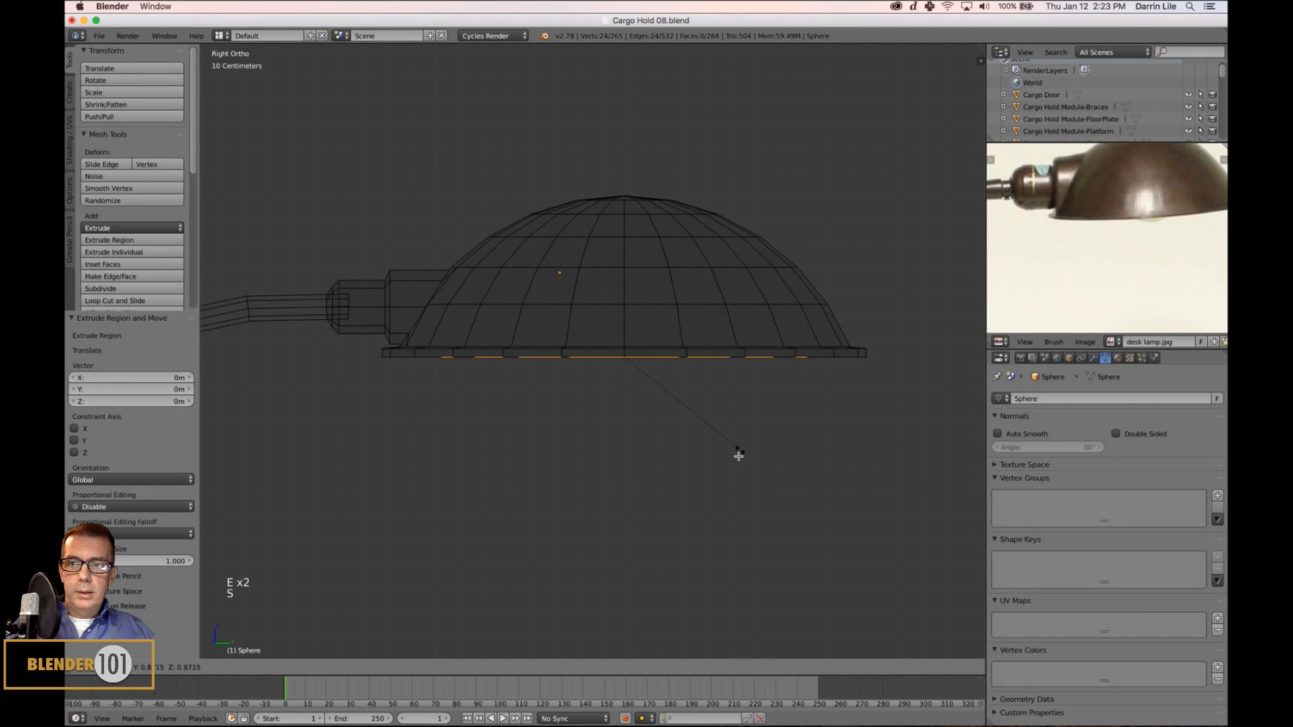
left_click(756, 462)
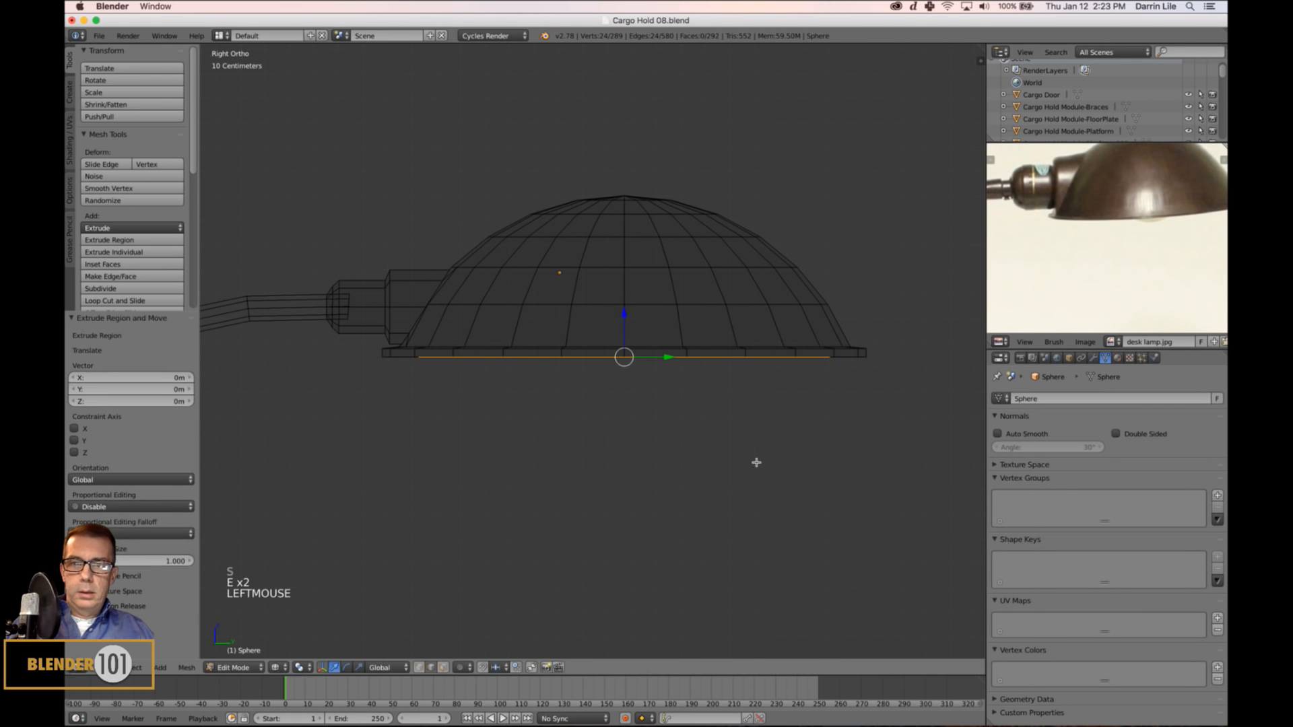
Raise the newly extruded inner loop to about mid-height inside the shade and scale it to about 0.845.
left_click_drag(625, 315, 633, 247)
key("s")
key("s")
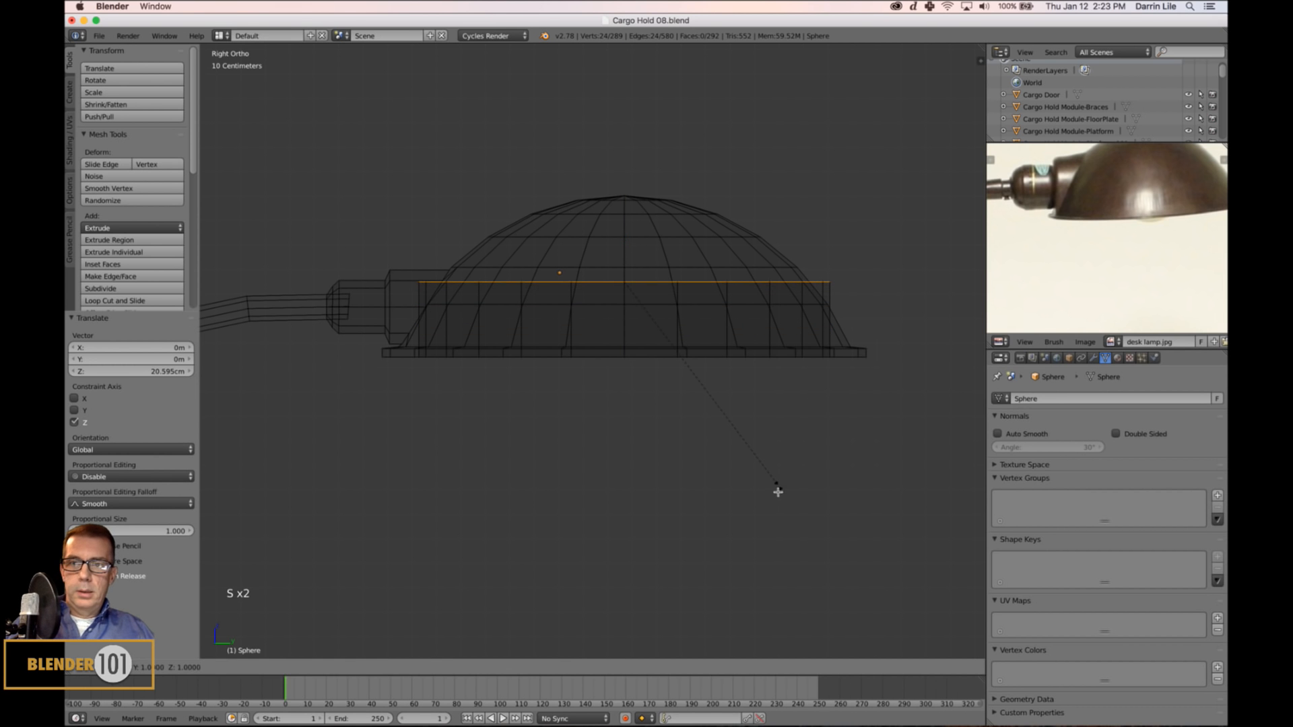
left_click(739, 471)
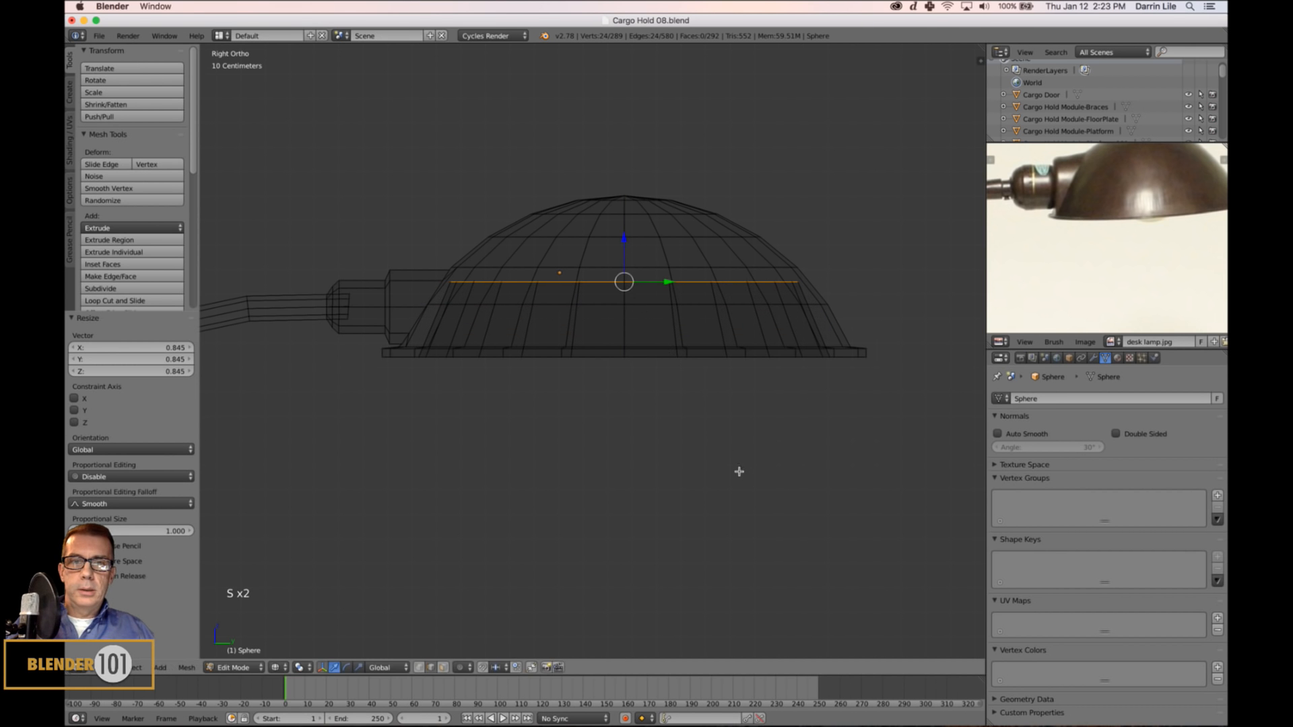
Extrude the inner loop about 29.3 cm up towards the shade's crown and scale it to about 0.377.
key("e")
left_click(765, 496)
left_click_drag(624, 243, 647, 174)
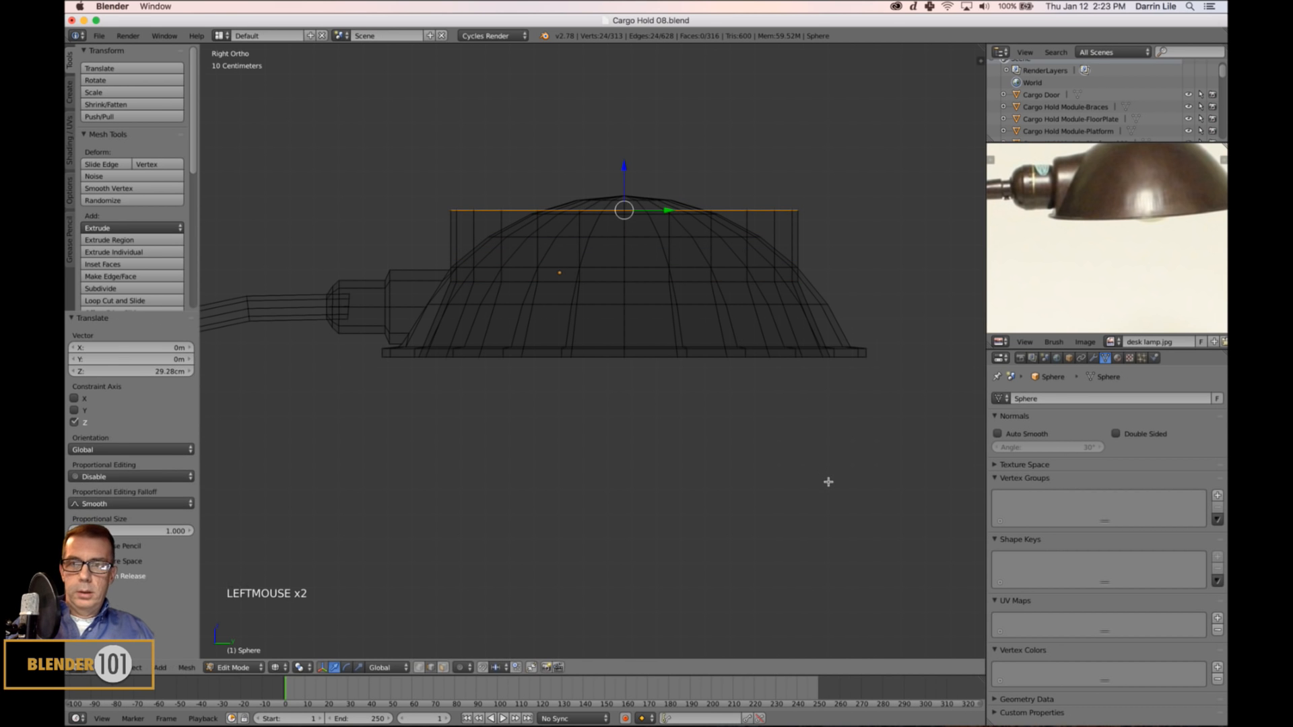
key("s")
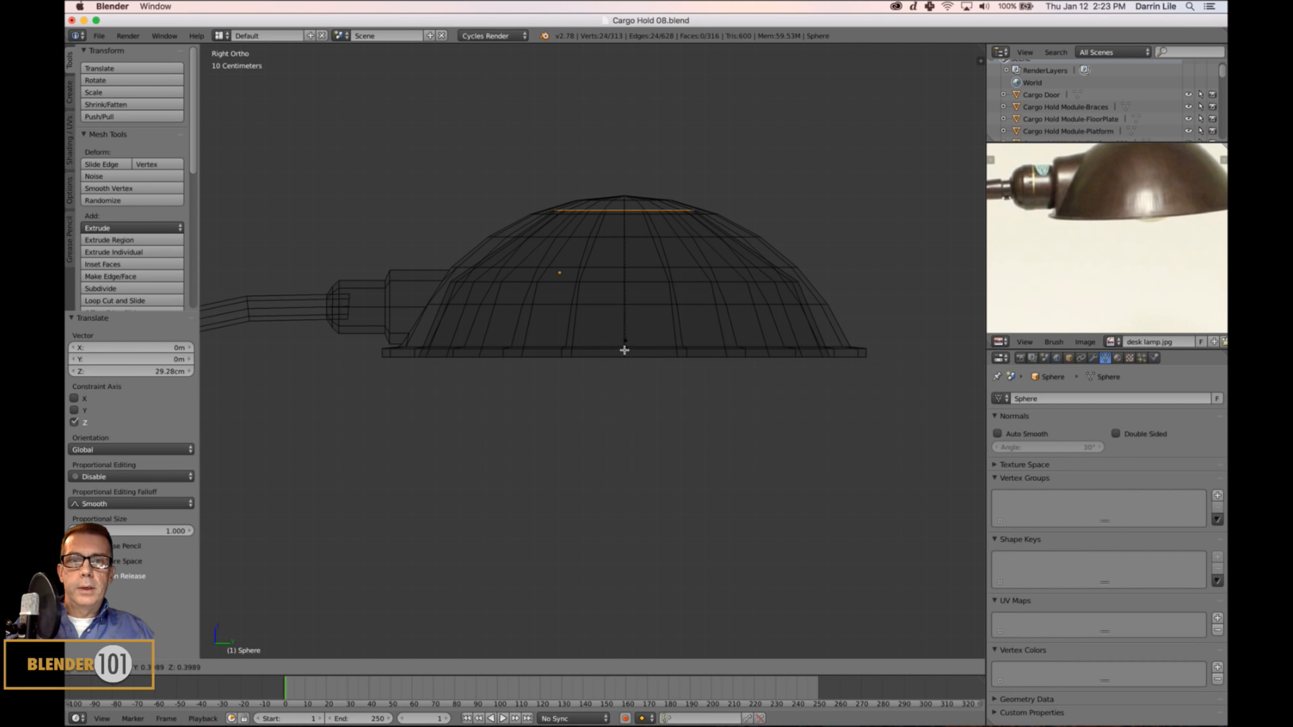
left_click(612, 343)
Extrude the top inner loop, merge it at center to close the shade's lining, and return to Object Mode with solid shading.
middle_click_drag(753, 303, 730, 378, "shift")
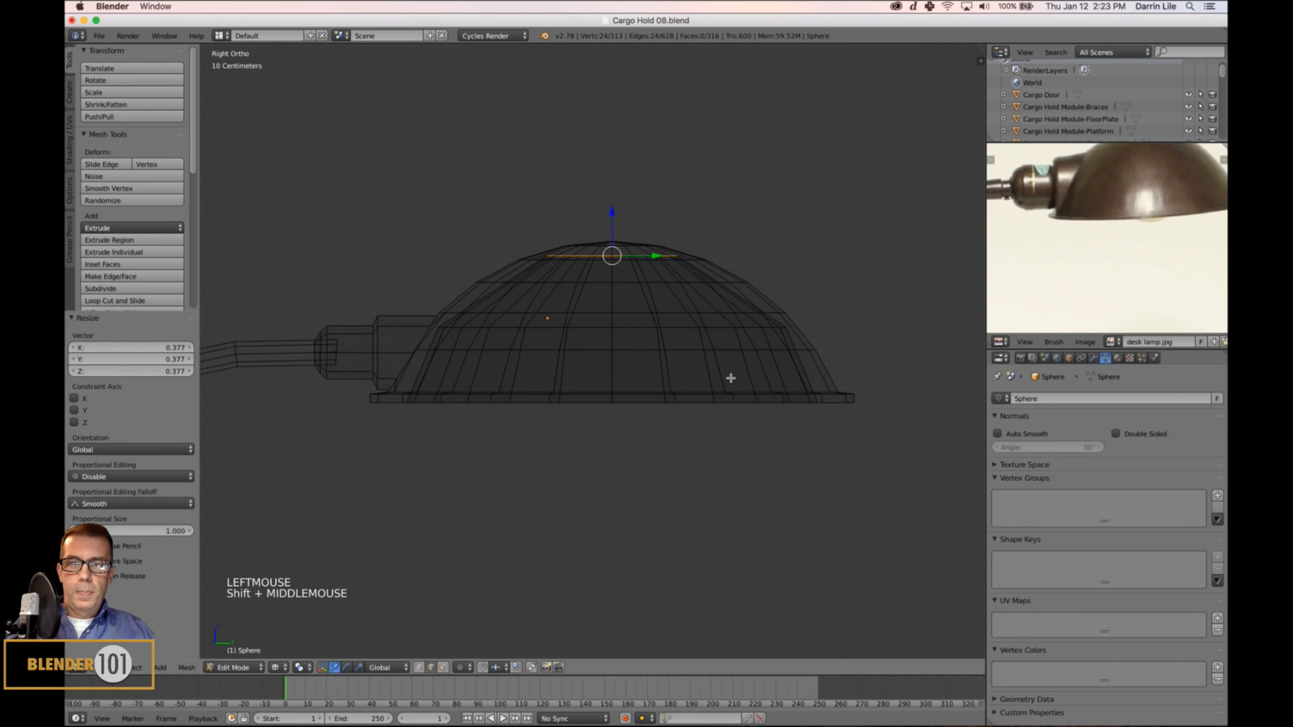
key("e")
left_click(773, 477)
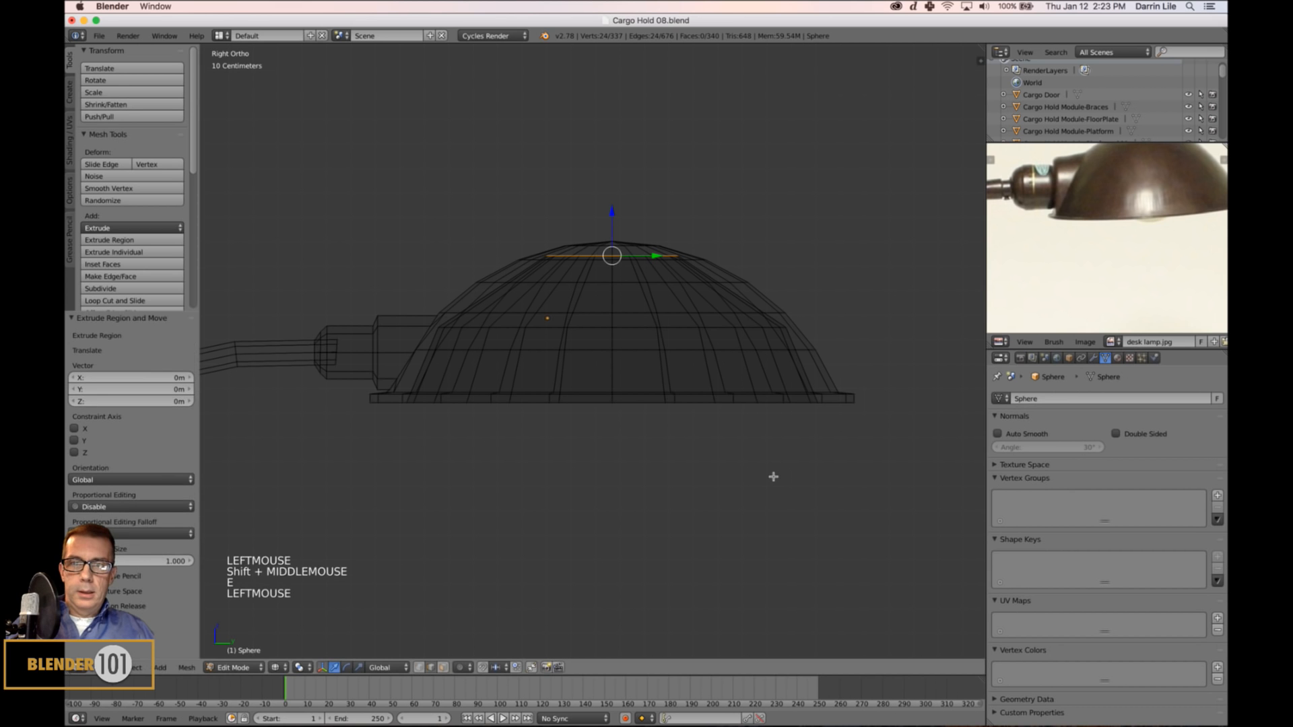
key("z")
middle_click_drag(761, 502, 759, 445)
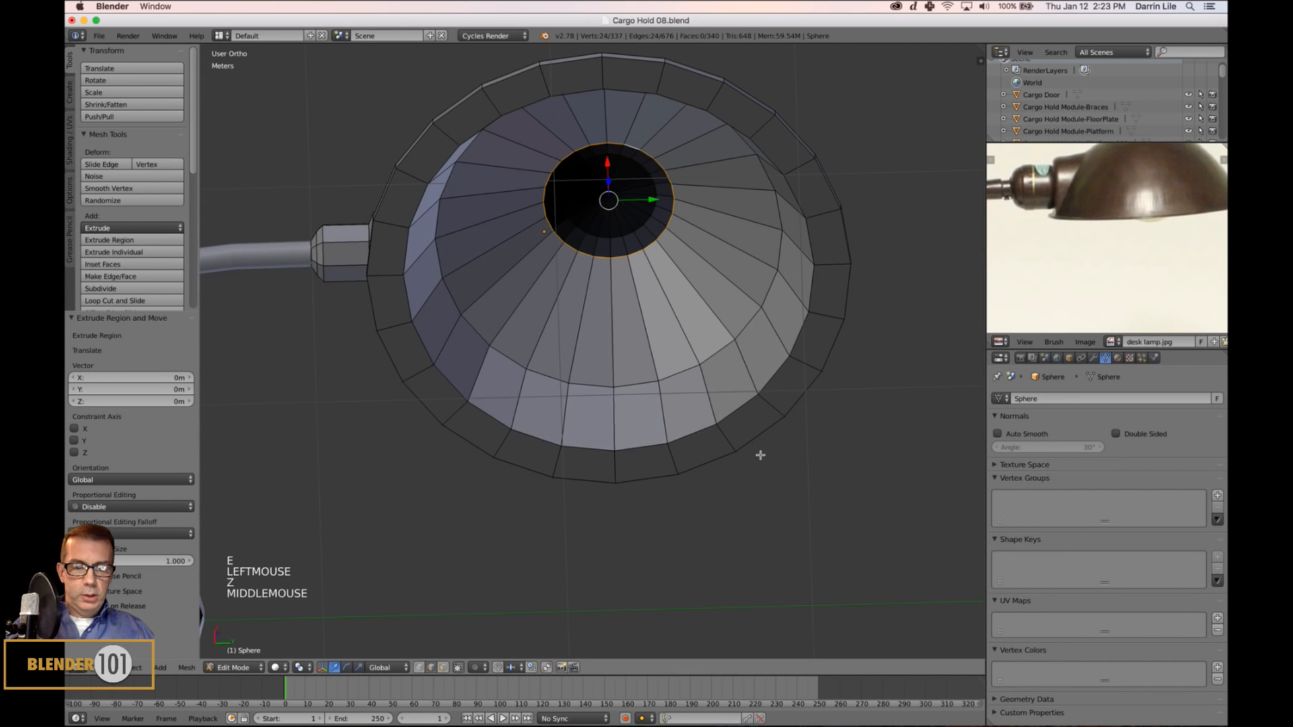
key("alt+m")
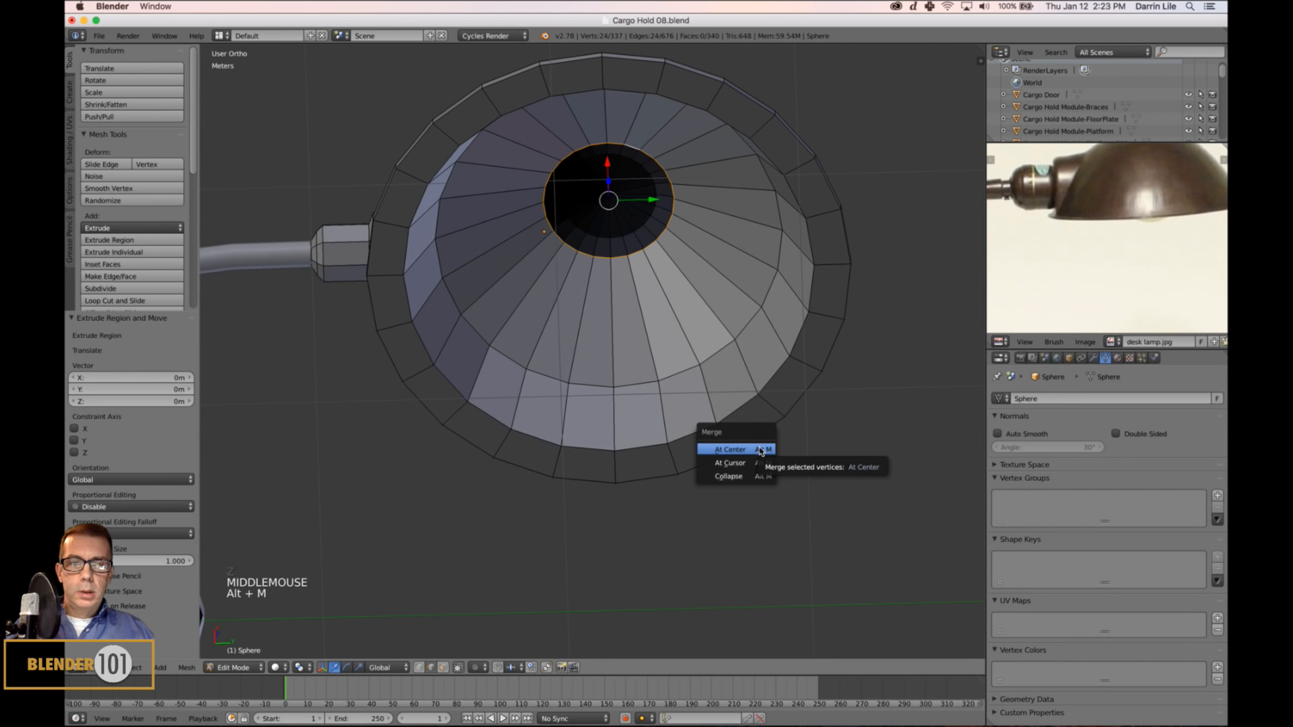
left_click(761, 449)
key("a")
key("Tab")
scroll(721, 450, "down", 4)
middle_click_drag(721, 450, 734, 403)
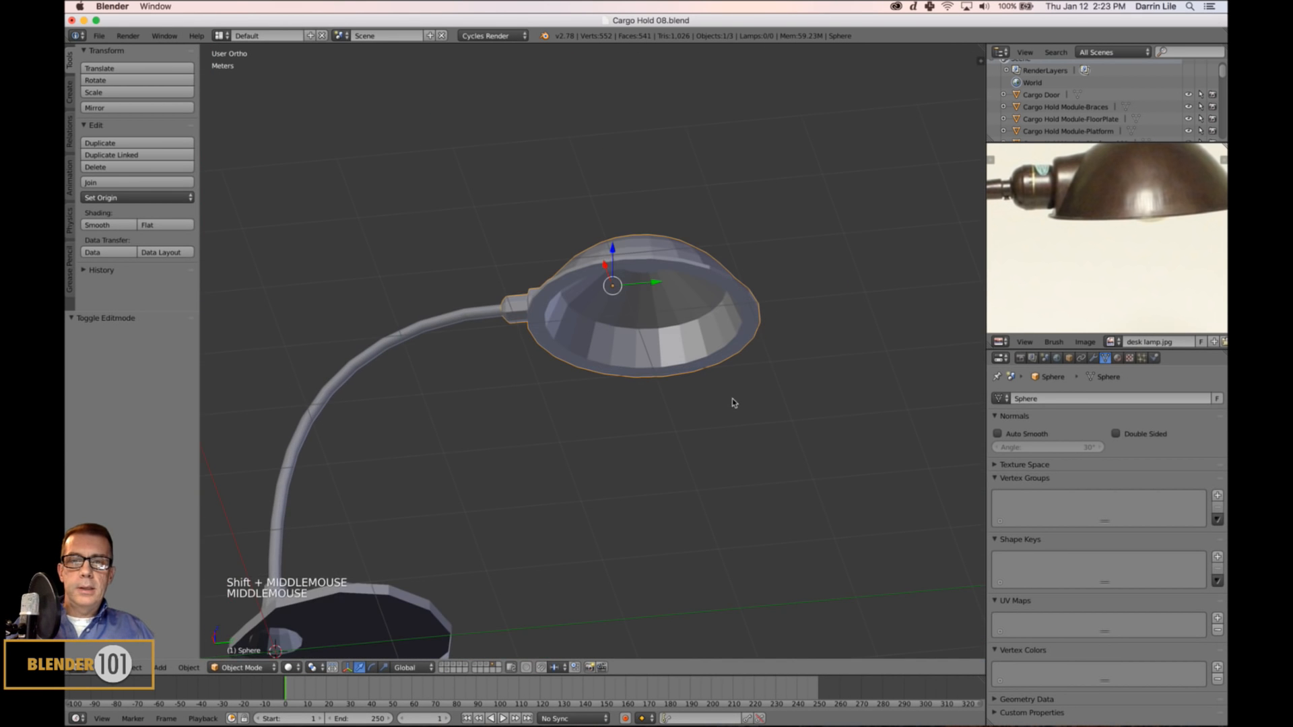
Return to the right side view of the lamp and save over Cargo Hold 08.blend.
middle_click_drag(726, 409, 709, 366)
scroll(705, 426, "down", 2)
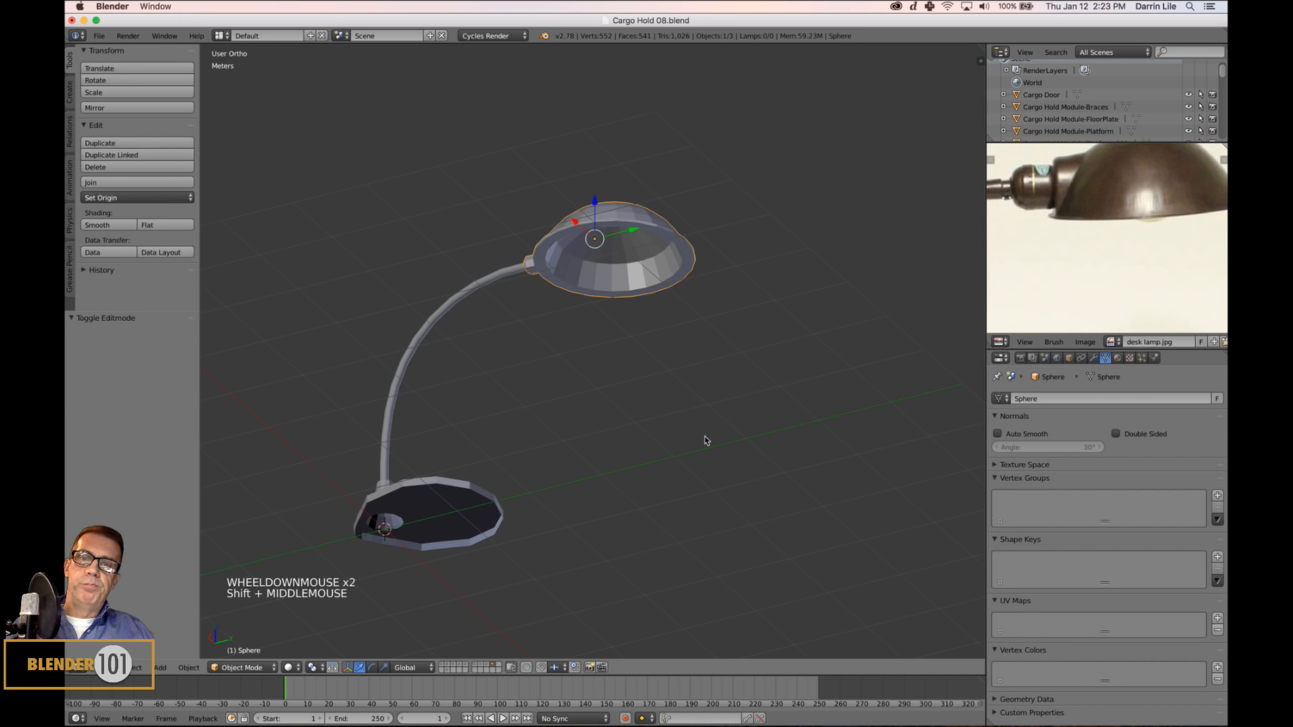
middle_click_drag(707, 421, 739, 427)
key("KP_3")
key("super+s")
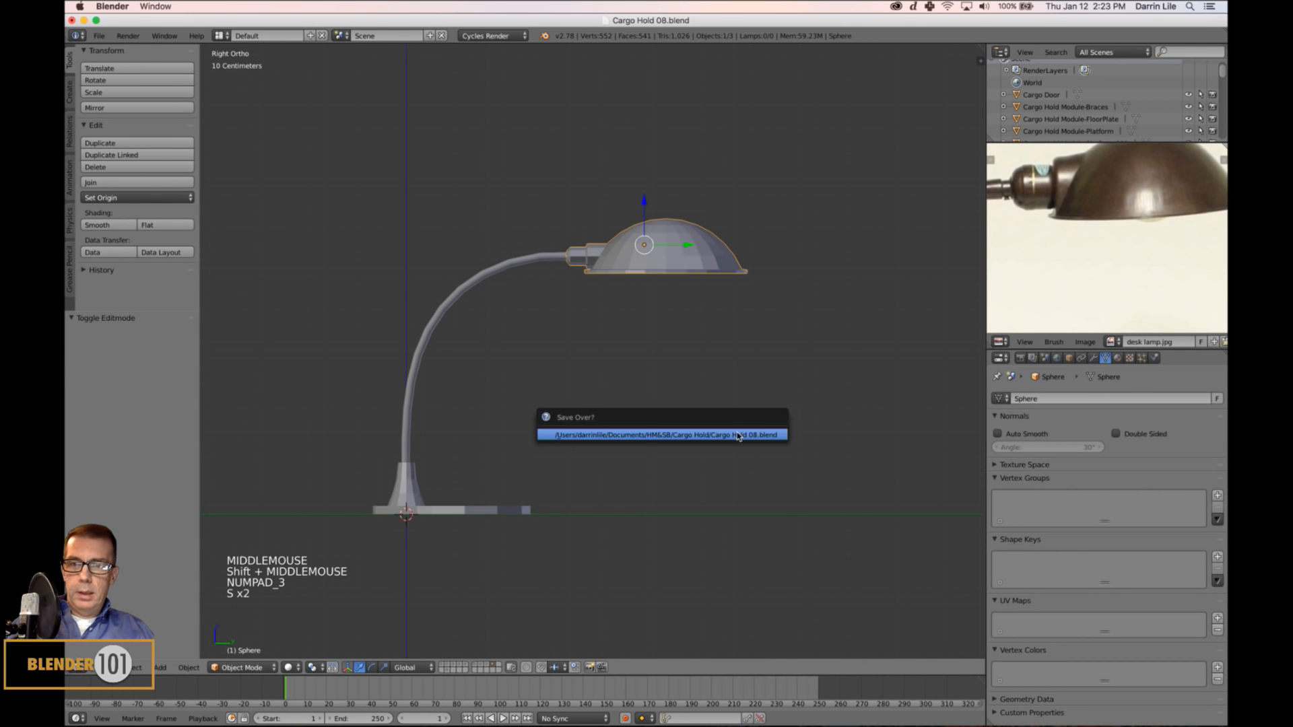
left_click(738, 435)
Add a UV sphere at the lamp's base with 16 segments and 12 rings.
middle_click_drag(738, 435, 822, 357, "shift")
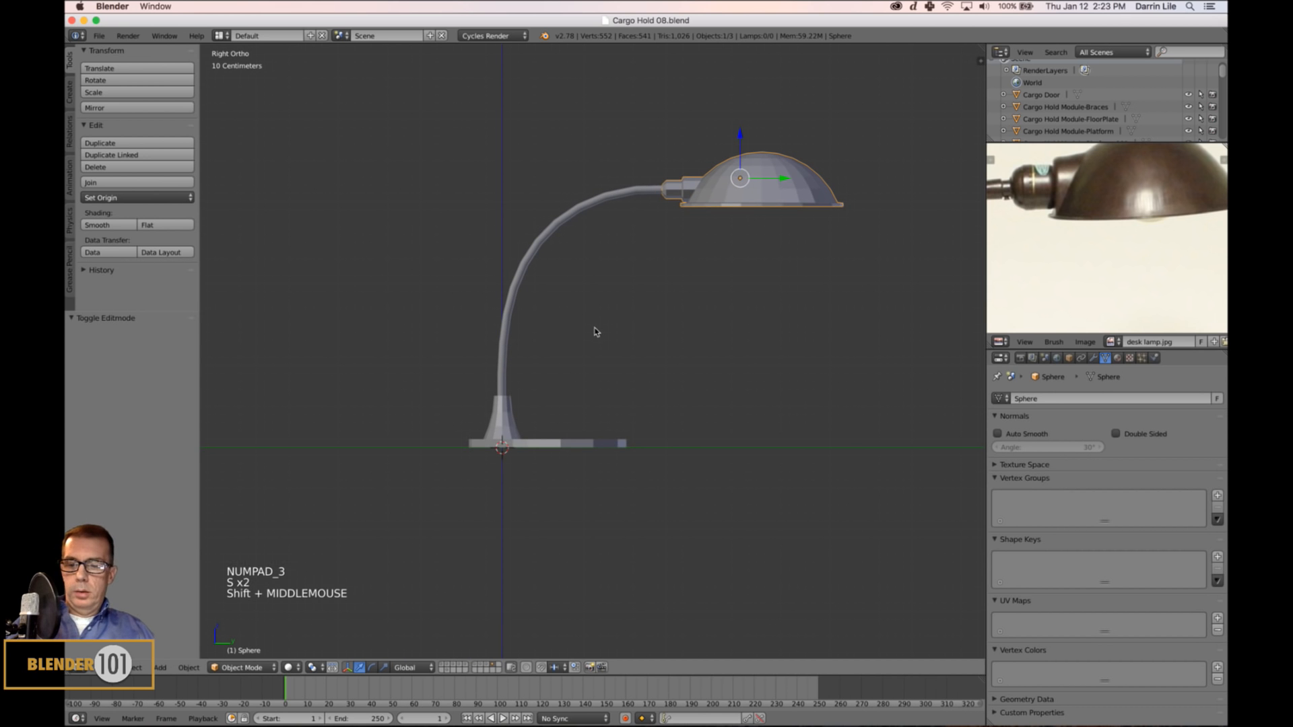
key("shift+a")
mouse_move(597, 331)
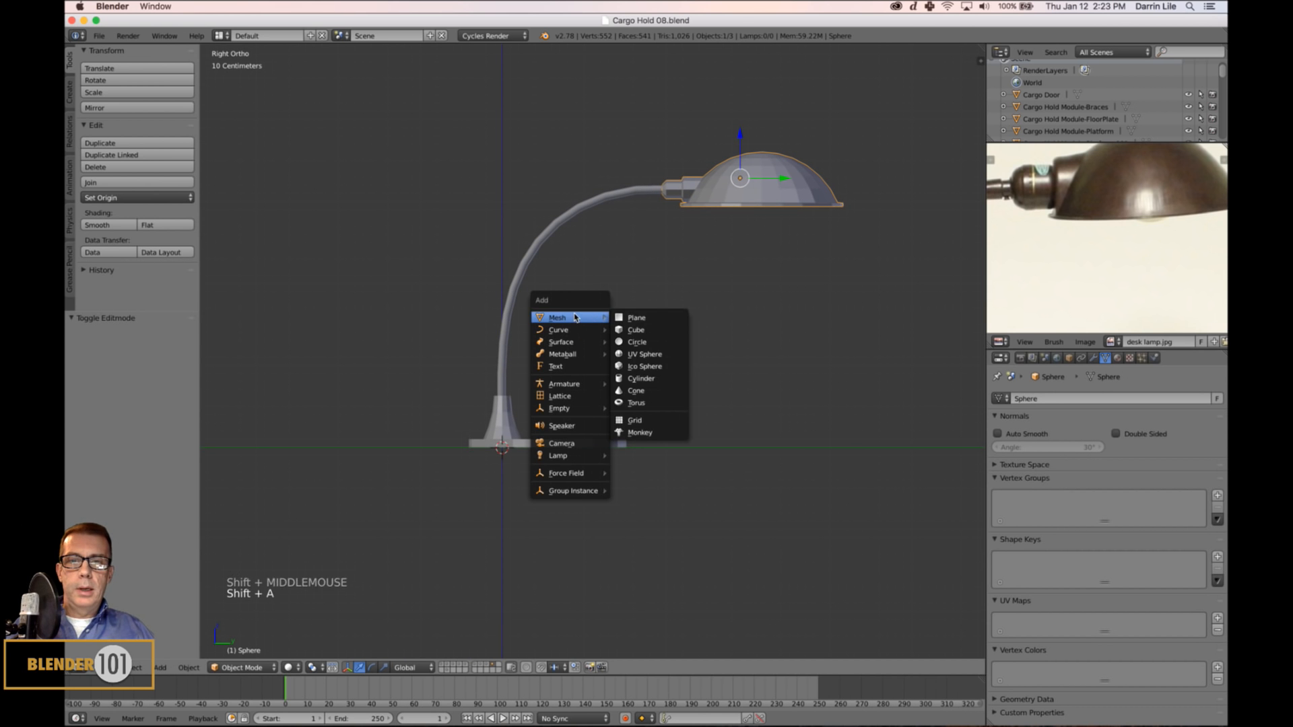
left_click(657, 363)
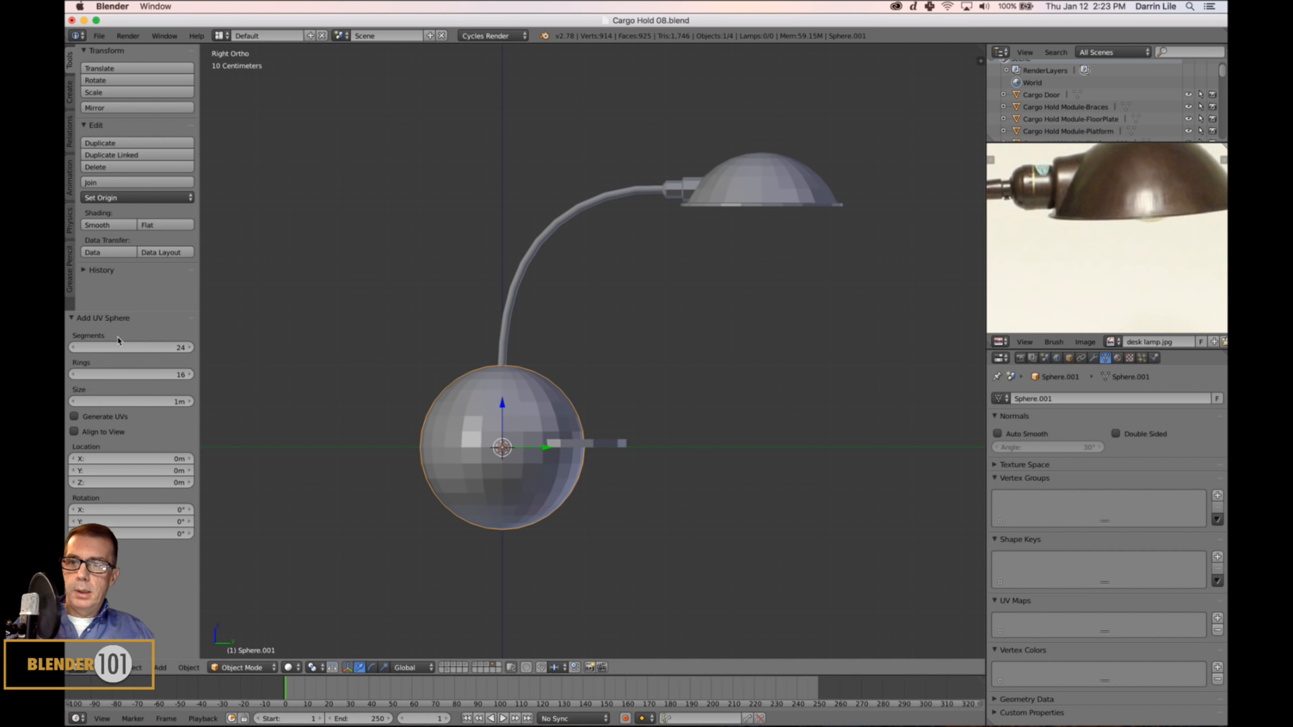
left_click(135, 348)
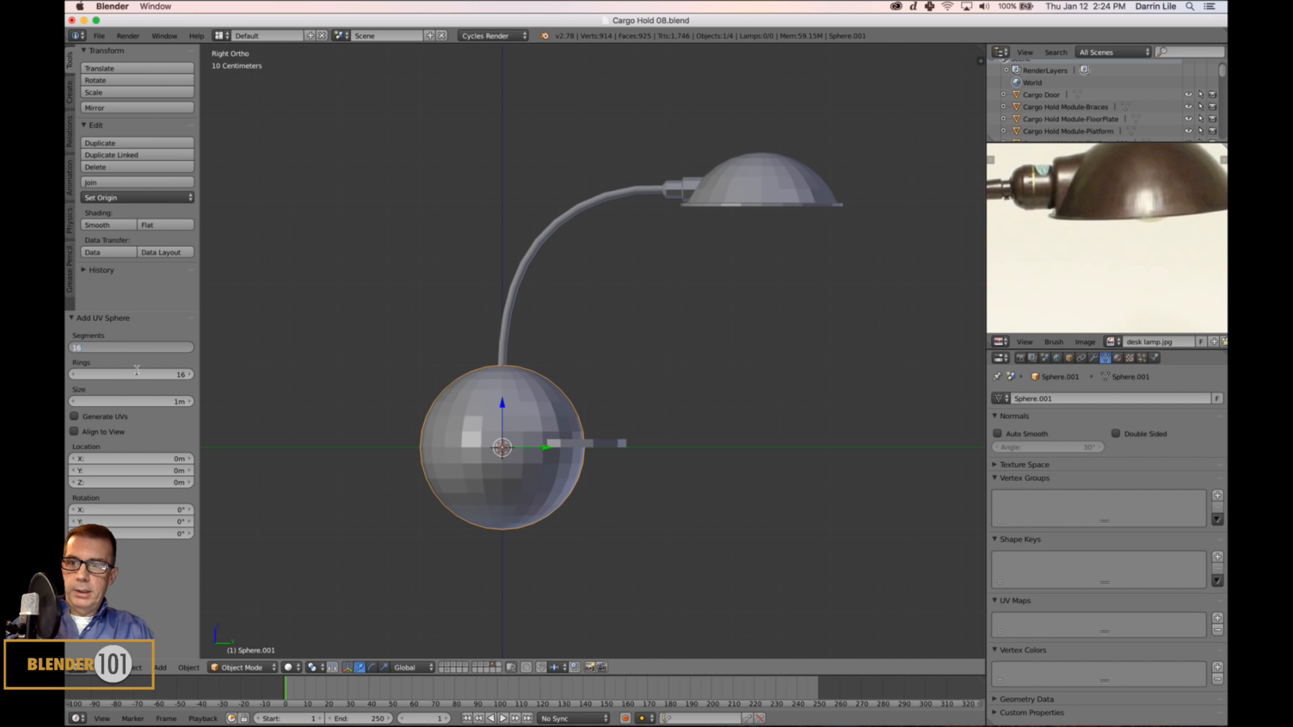
key("Tab")
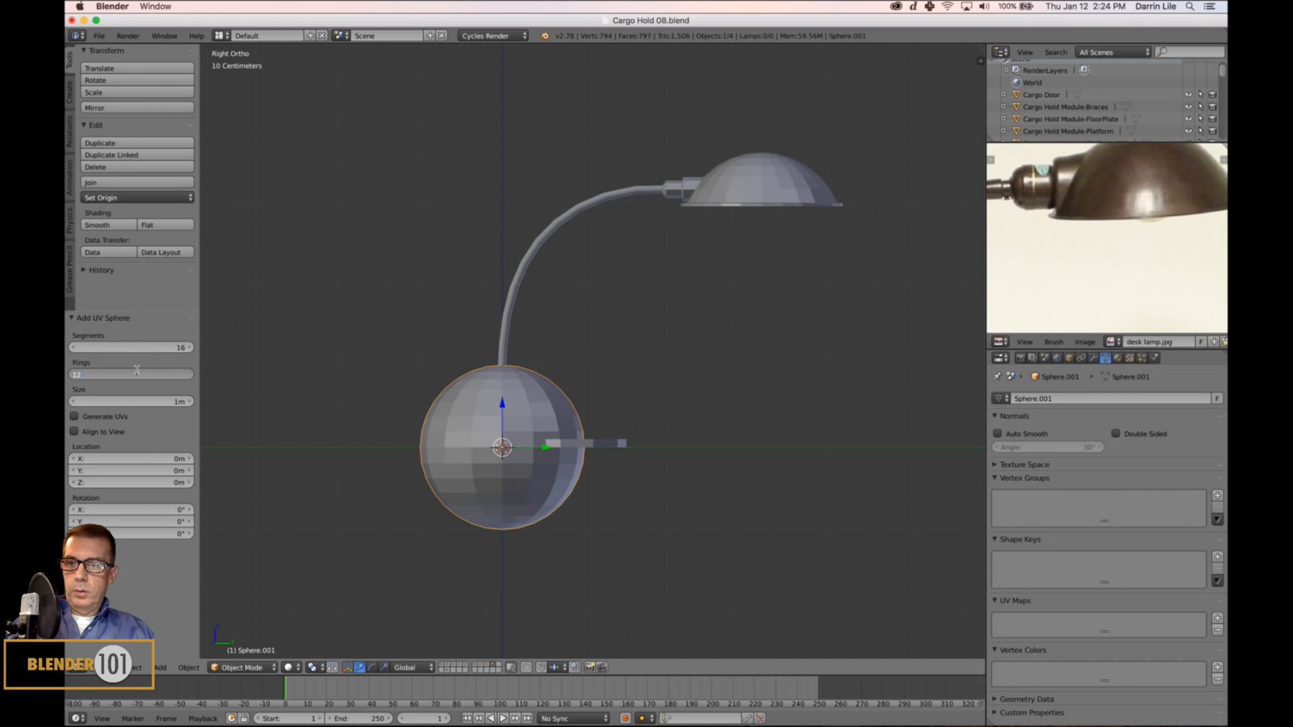
key("Return")
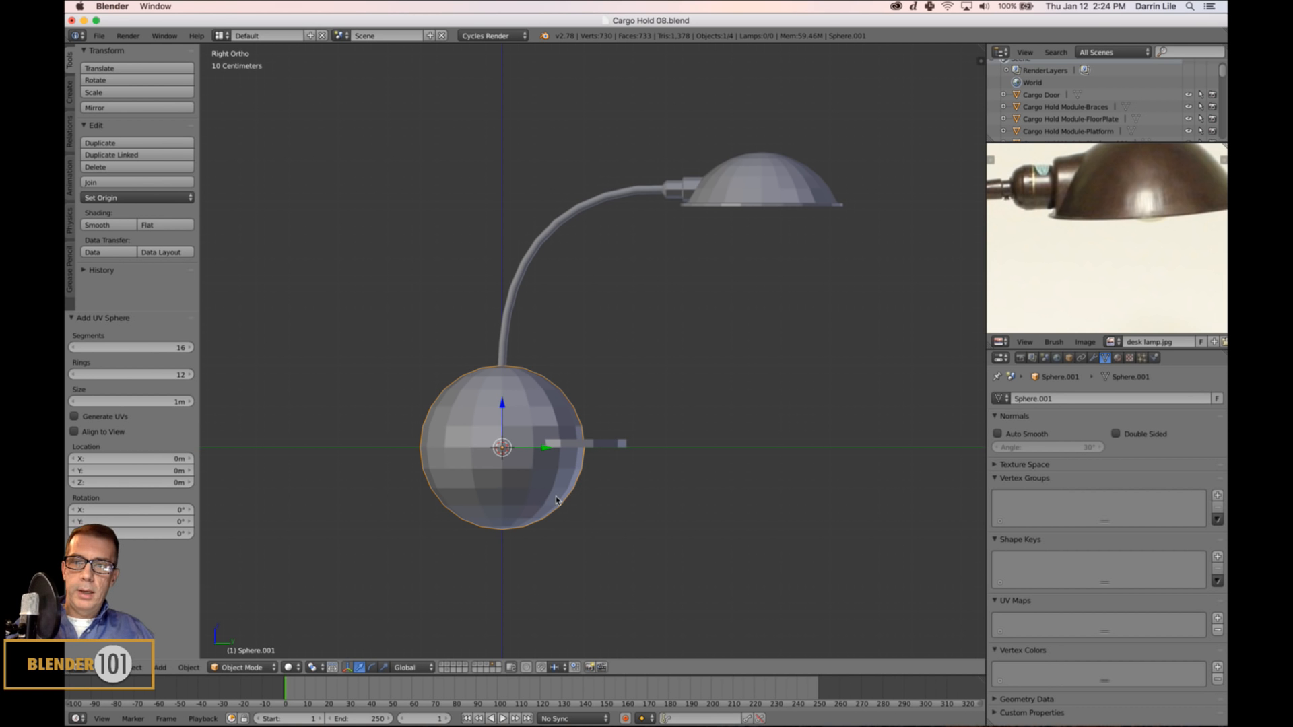
Reduce the new sphere to 8 segments and 8 rings.
left_click(127, 351)
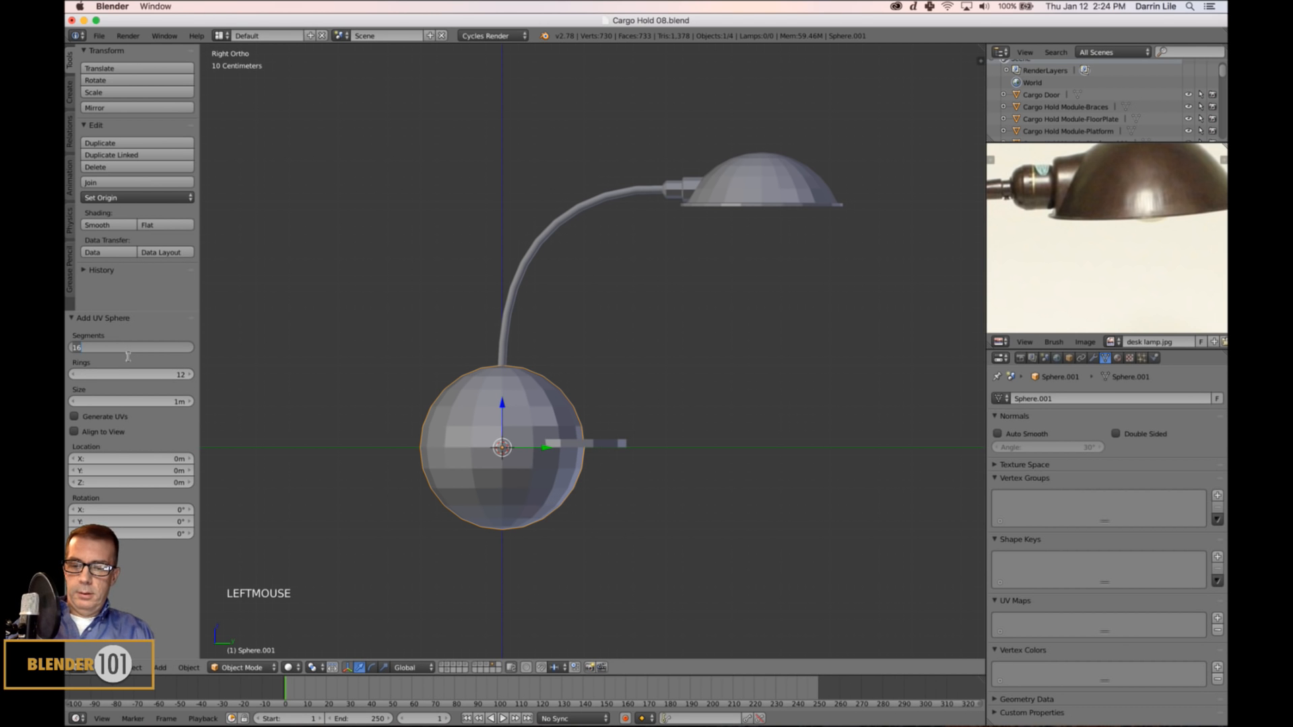
key("Tab")
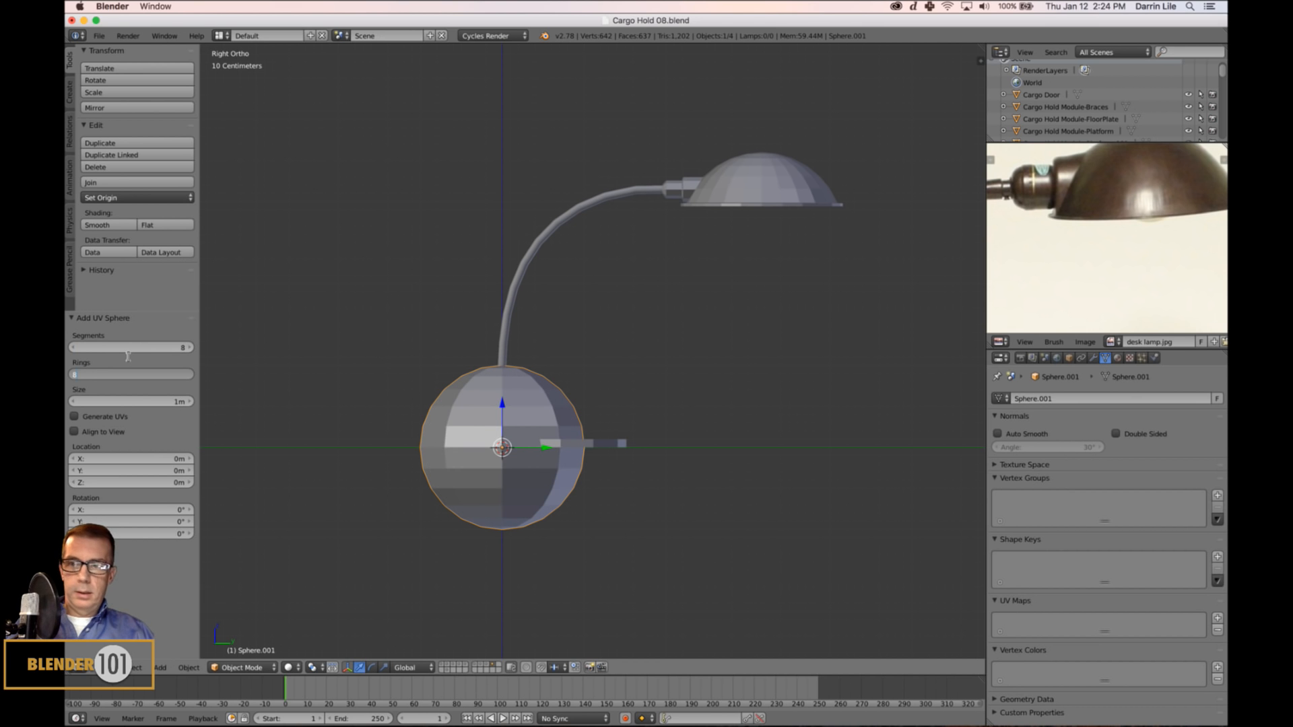
type("8")
key("Return")
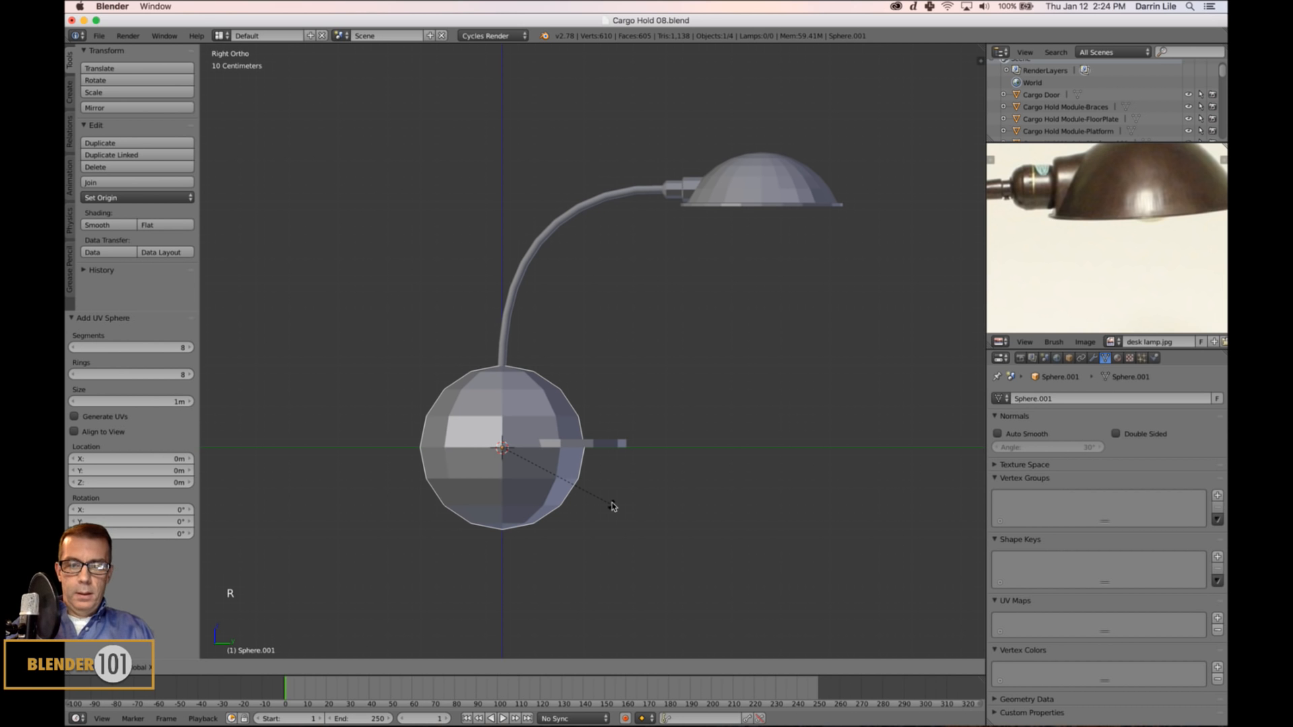
Rotate the sphere 90° about X and move it below the lampshade, about 3.43 m along Y and 1.56 m up.
key("r")
key("x")
key("9")
key("0")
key("Return")
key("g")
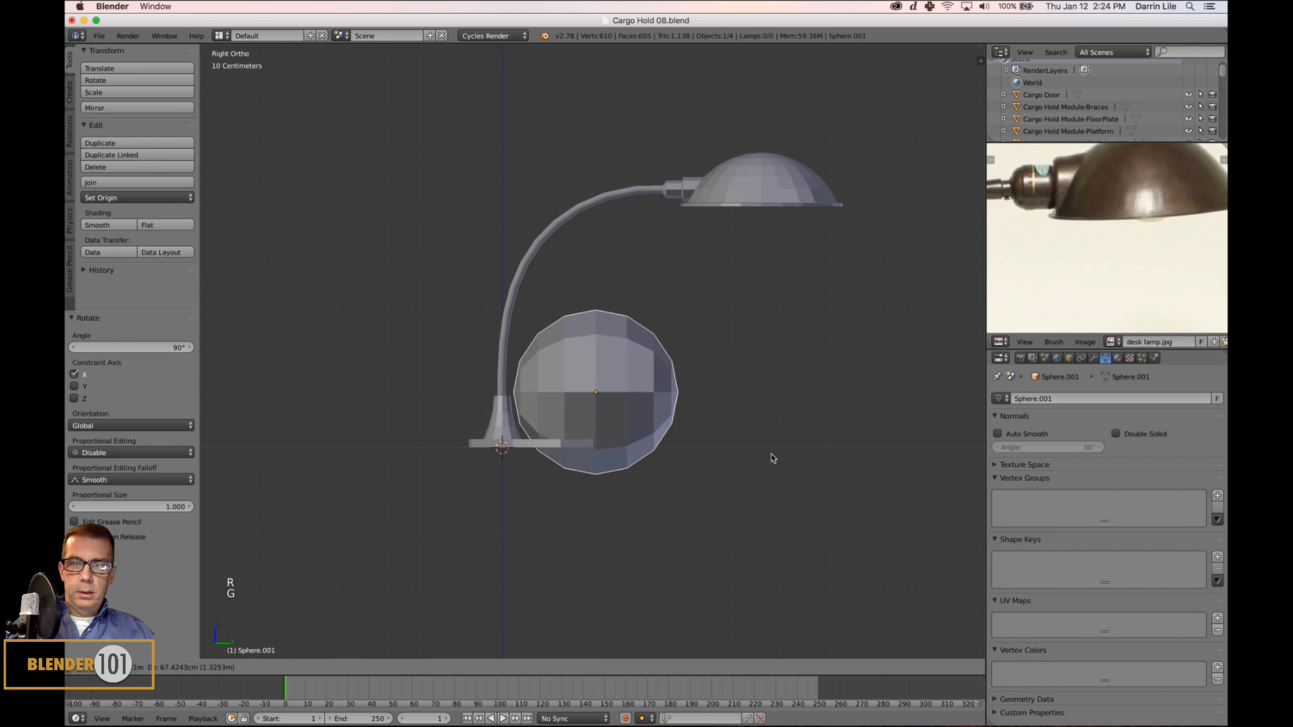
left_click(924, 390)
Shrink the sphere below the lampshade in two passes, by factors of about 0.399 and 0.672.
key("s")
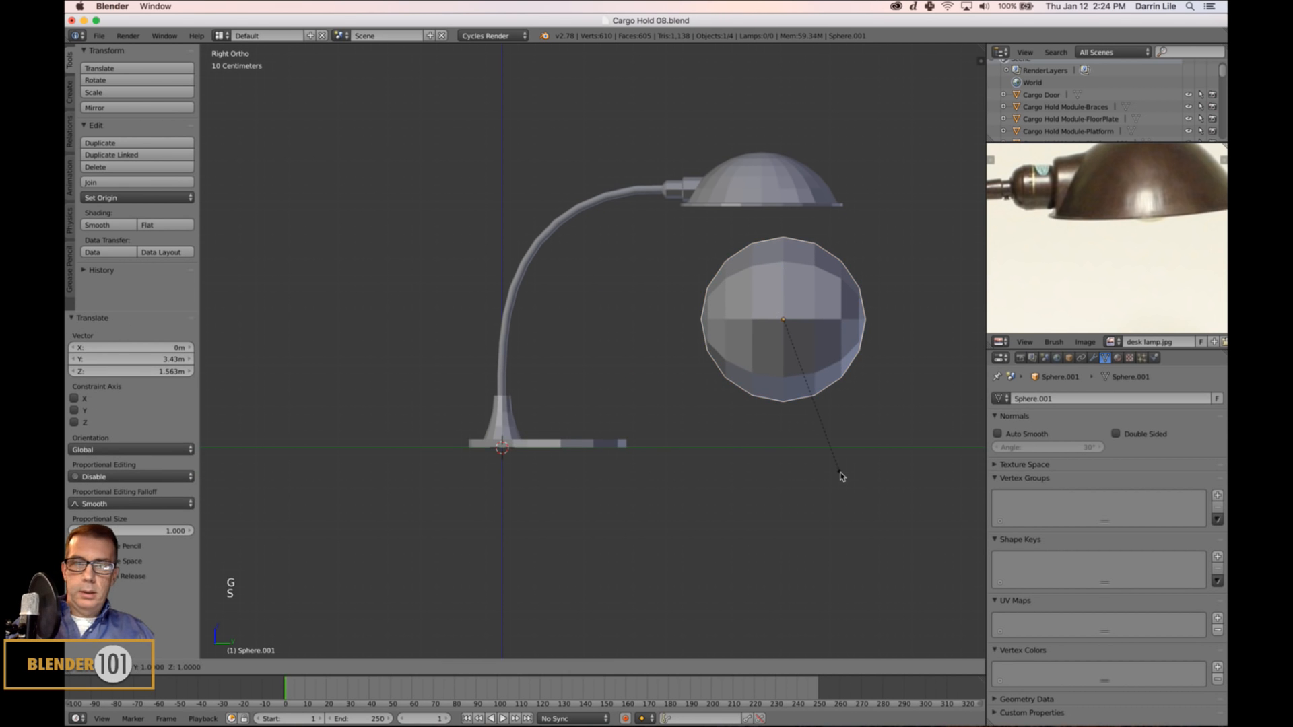
left_click(818, 380)
scroll(817, 379, "up", 2)
middle_click_drag(773, 346, 690, 362, "shift")
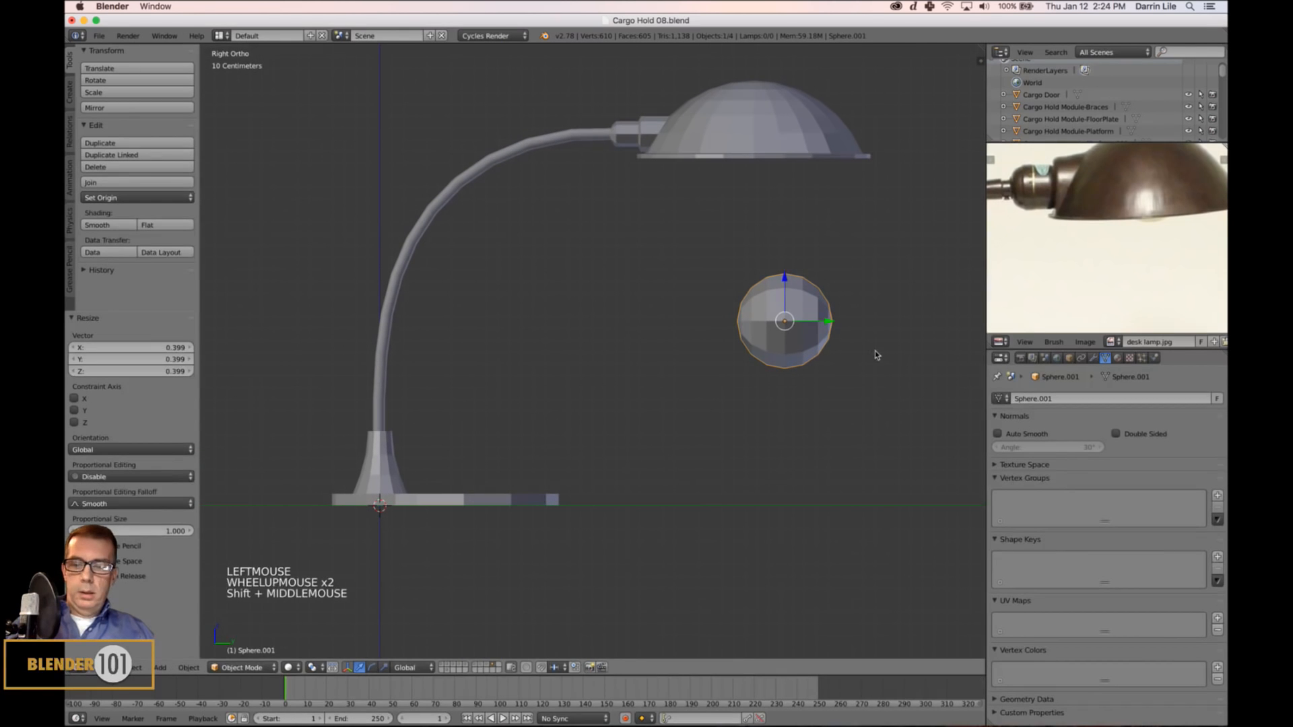
key("s")
left_click(846, 337)
Move the sphere inside the lampshade, about 38.6 cm toward the neck and 1.6 m up.
key("z")
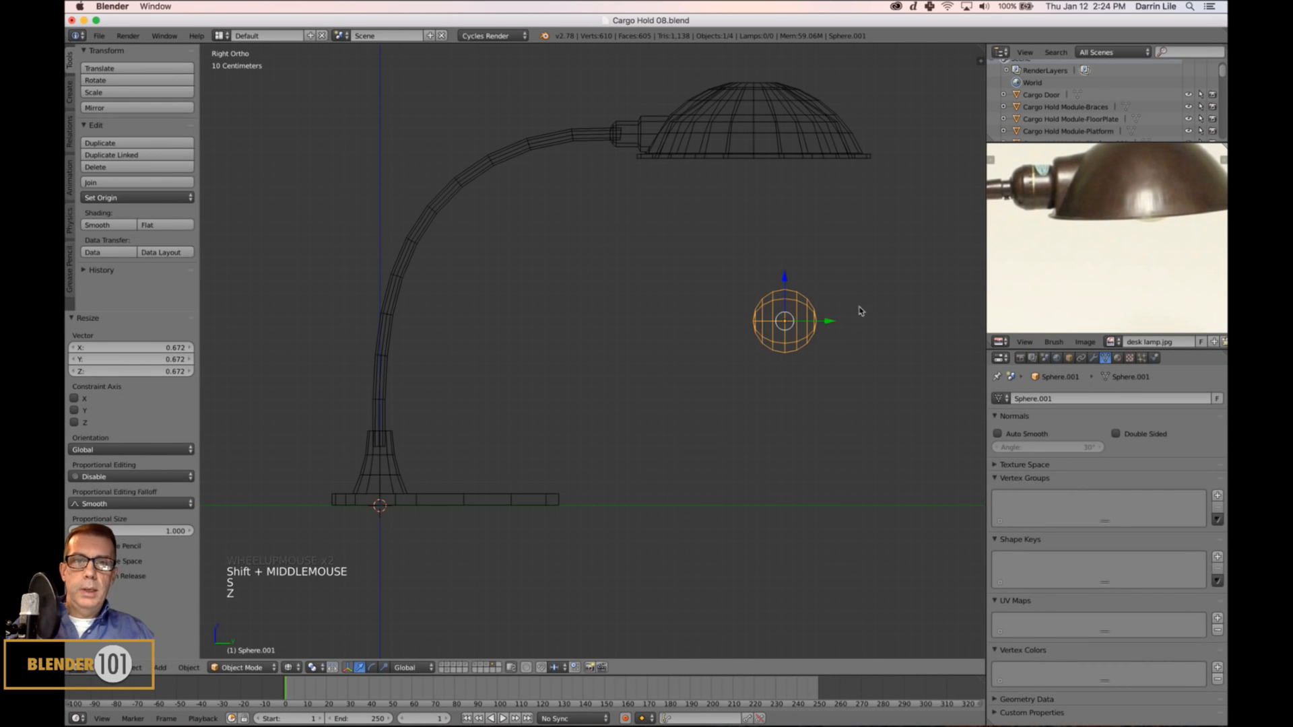
middle_click_drag(860, 311, 814, 384, "shift")
key("g")
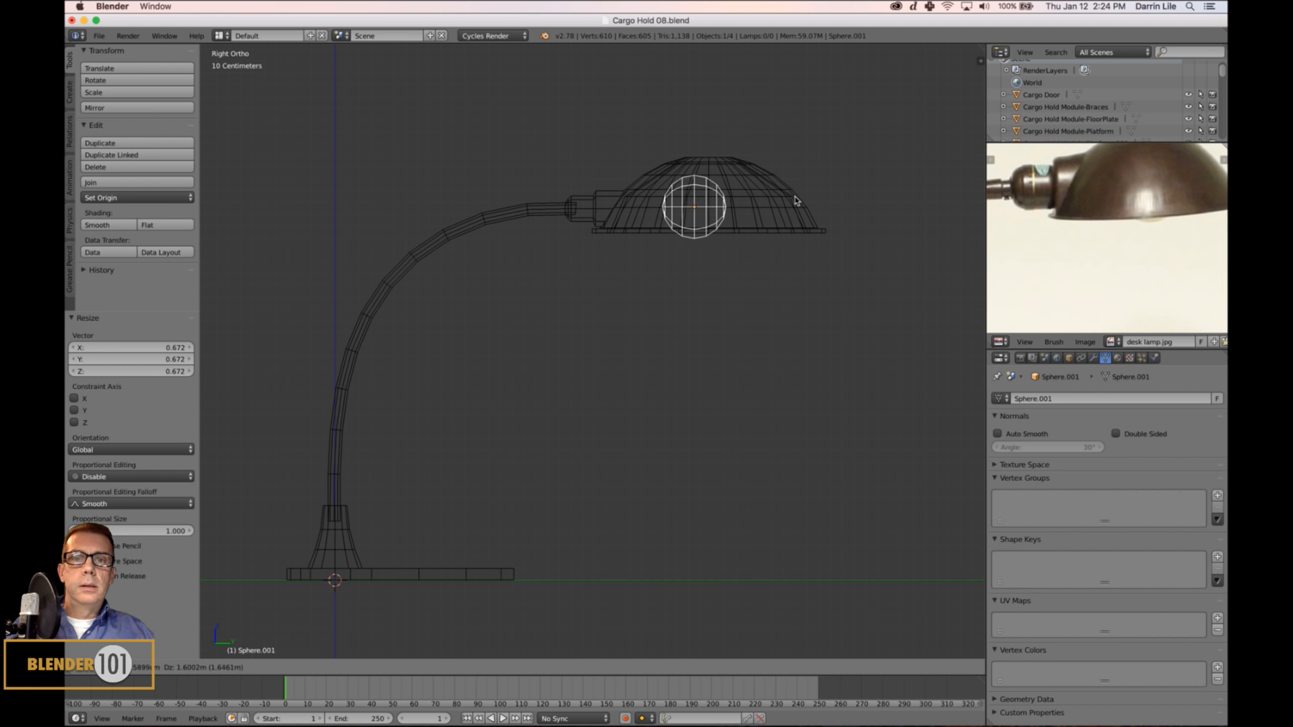
left_click(795, 196)
key("z")
Enlarge the sphere inside the lampshade to about 1.08 of its size.
scroll(797, 280, "up", 2)
middle_click_drag(797, 280, 762, 369, "shift")
key("z")
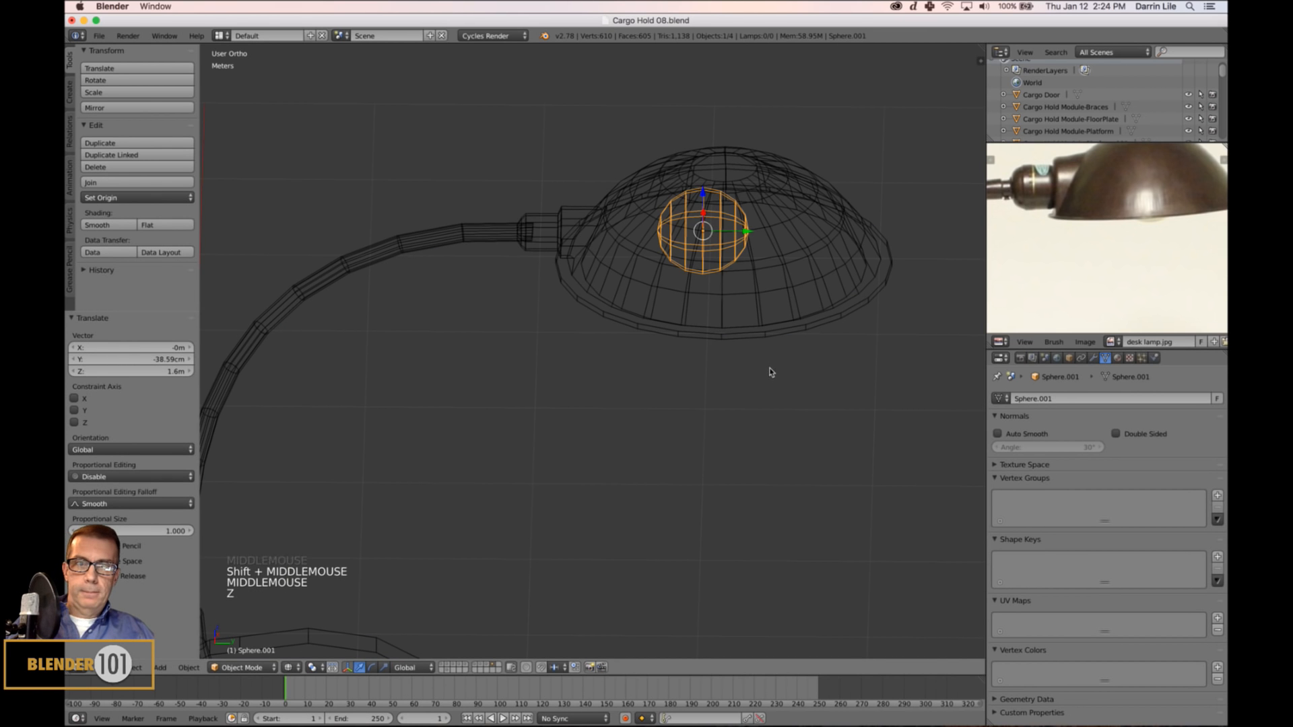
key("s")
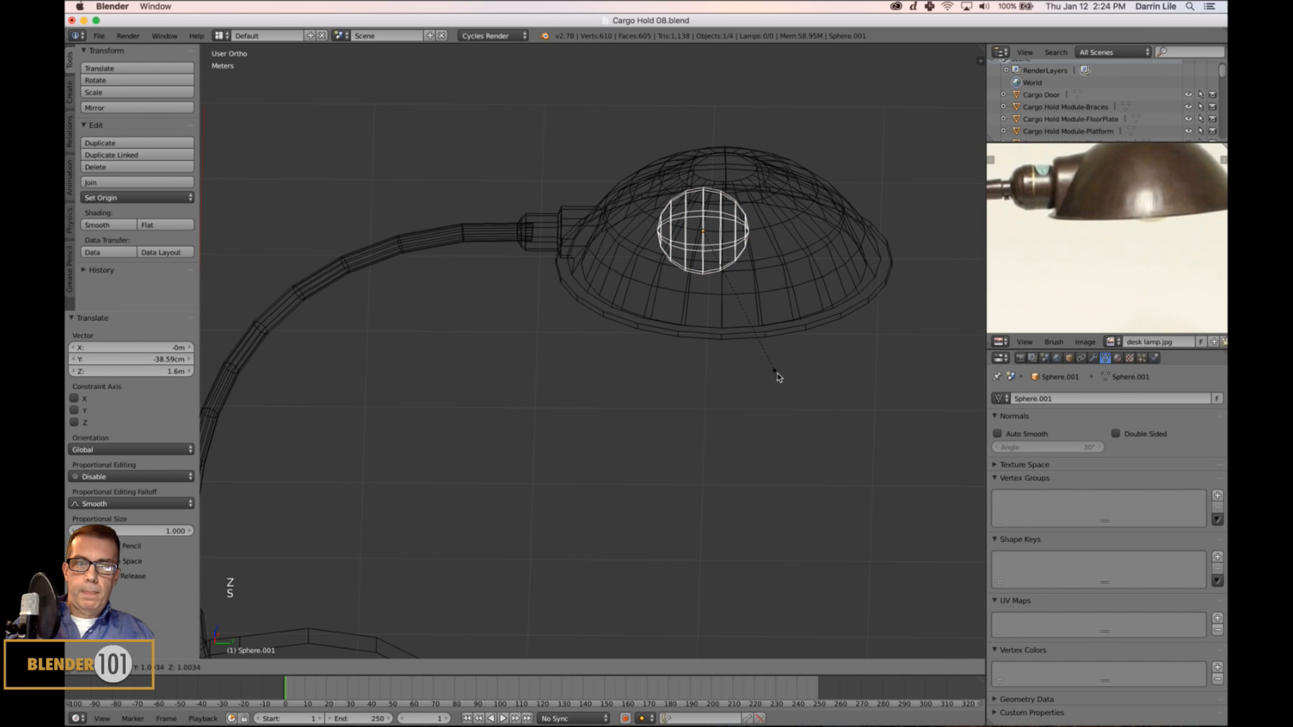
left_click(781, 383)
key("KP_3")
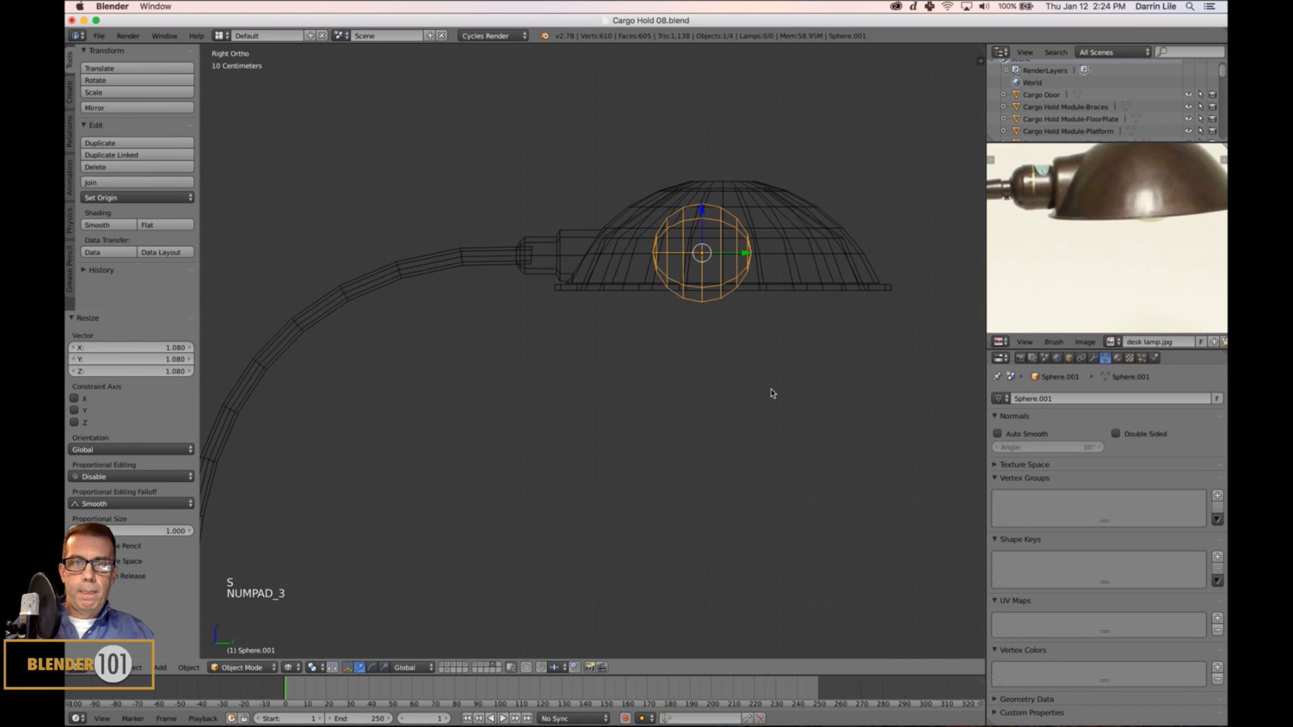
key("z")
middle_click_drag(765, 384, 775, 352)
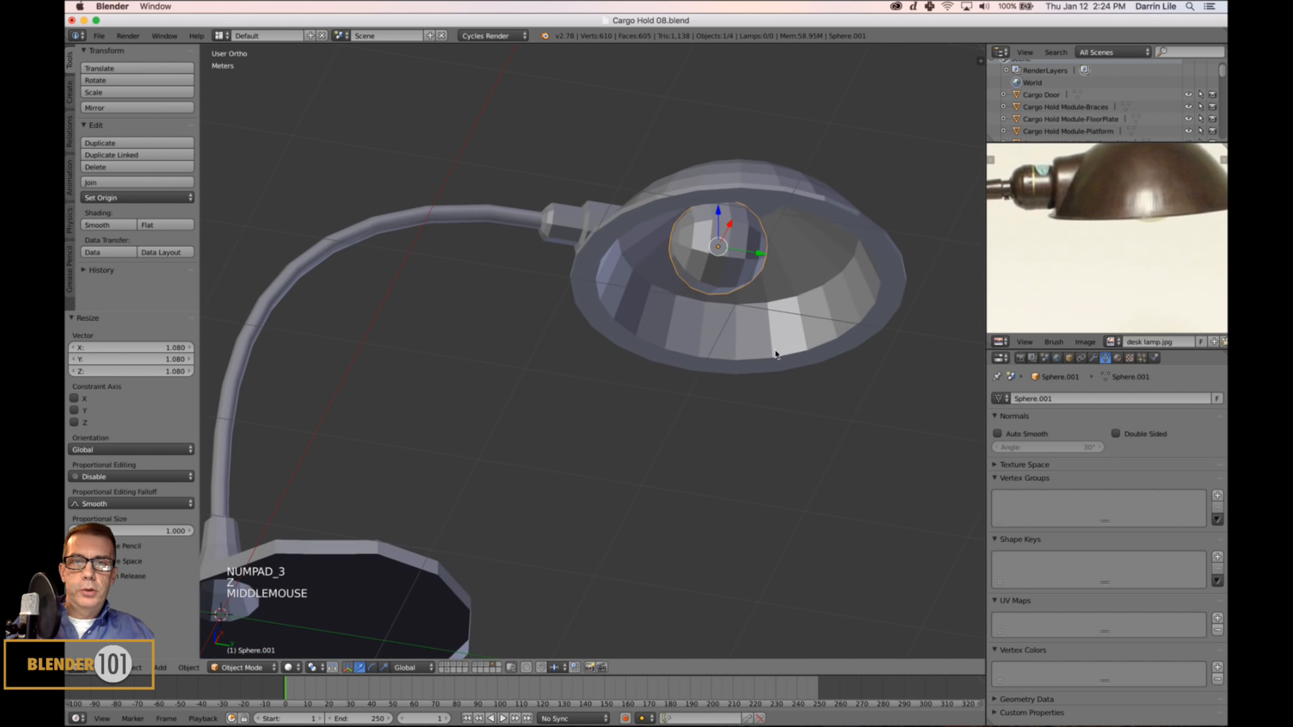
In face mode, select the sphere's end cap facing the neck, including the pole faces and the ring around them.
scroll(789, 295, "up", 2)
middle_click_drag(789, 295, 648, 356, "shift")
scroll(723, 384, "up", 3)
scroll(724, 383, "up", 1, "shift")
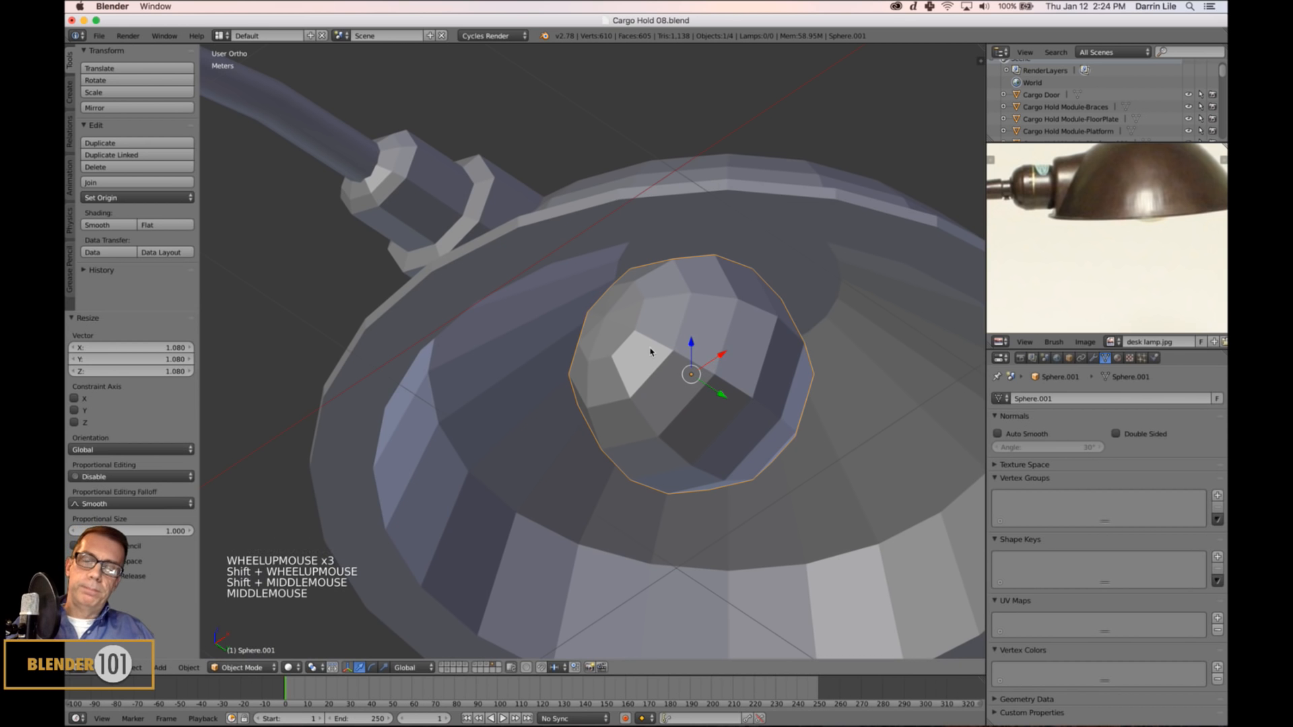
key("Tab")
key("ctrl+Tab")
left_click(640, 356)
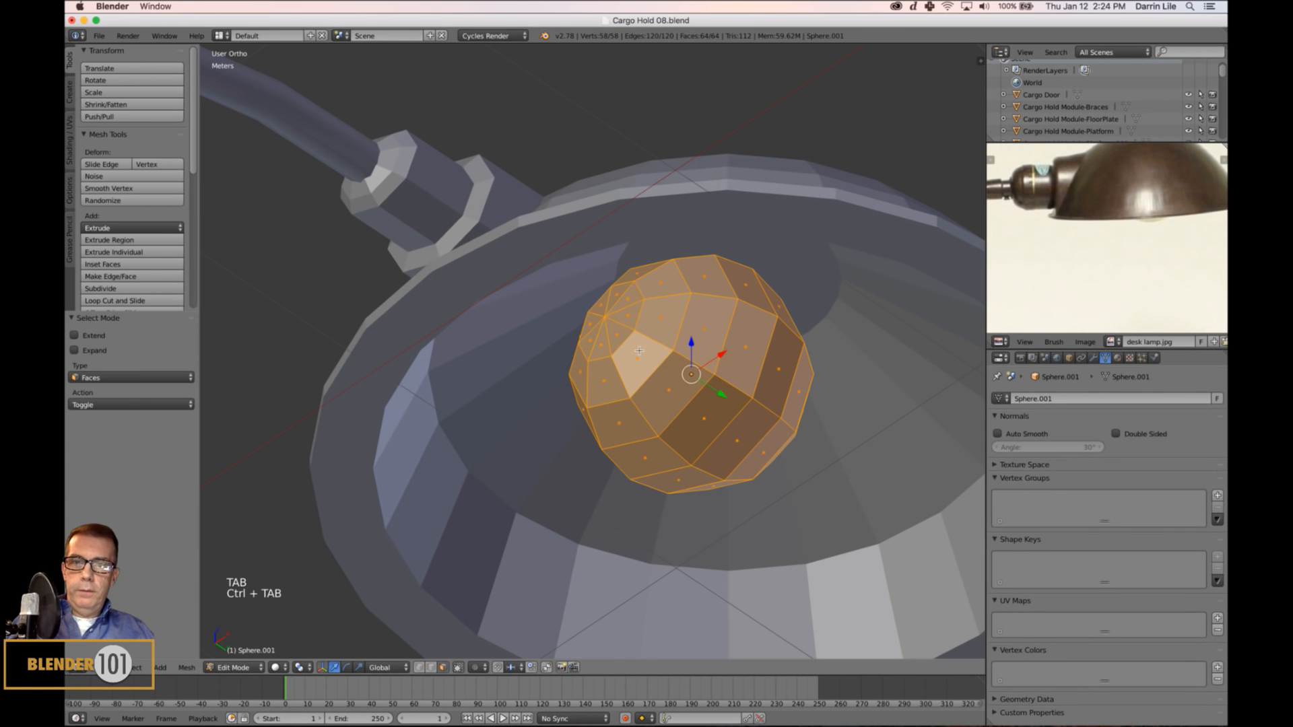
key("a")
right_click(642, 332, "alt")
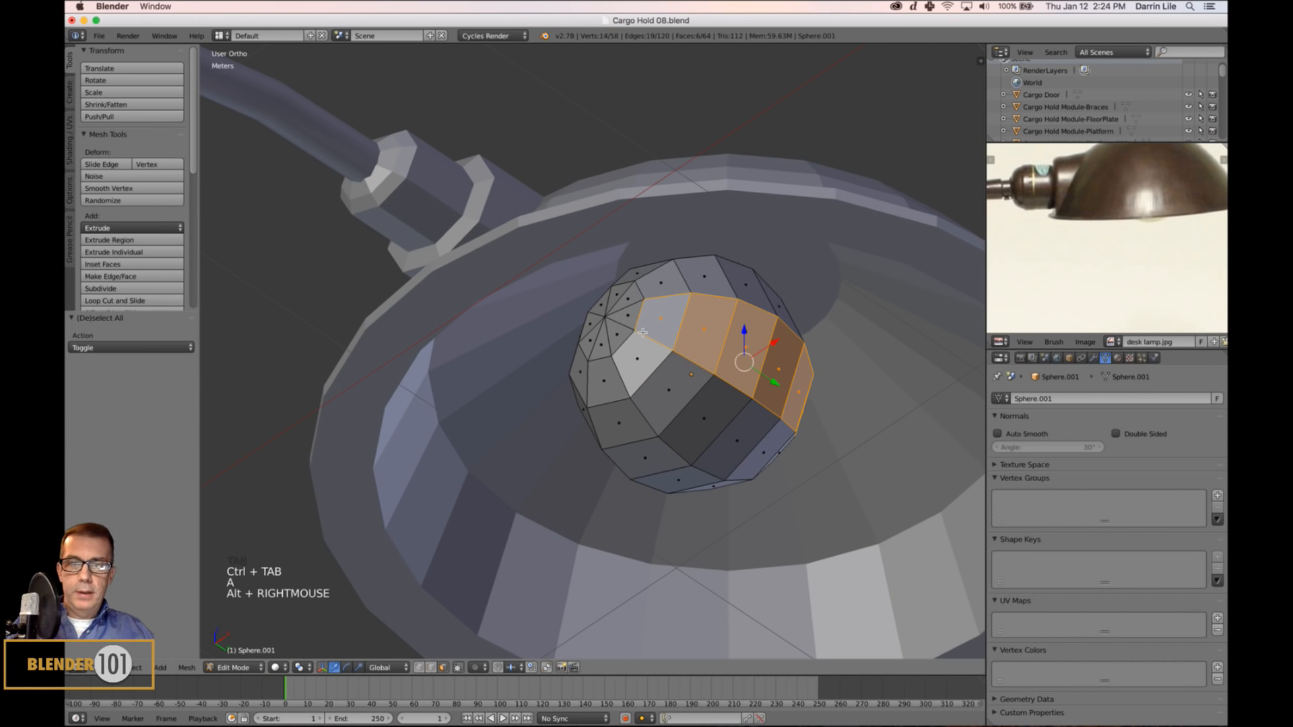
right_click(649, 346, "alt")
middle_click_drag(650, 351, 622, 334)
key("c")
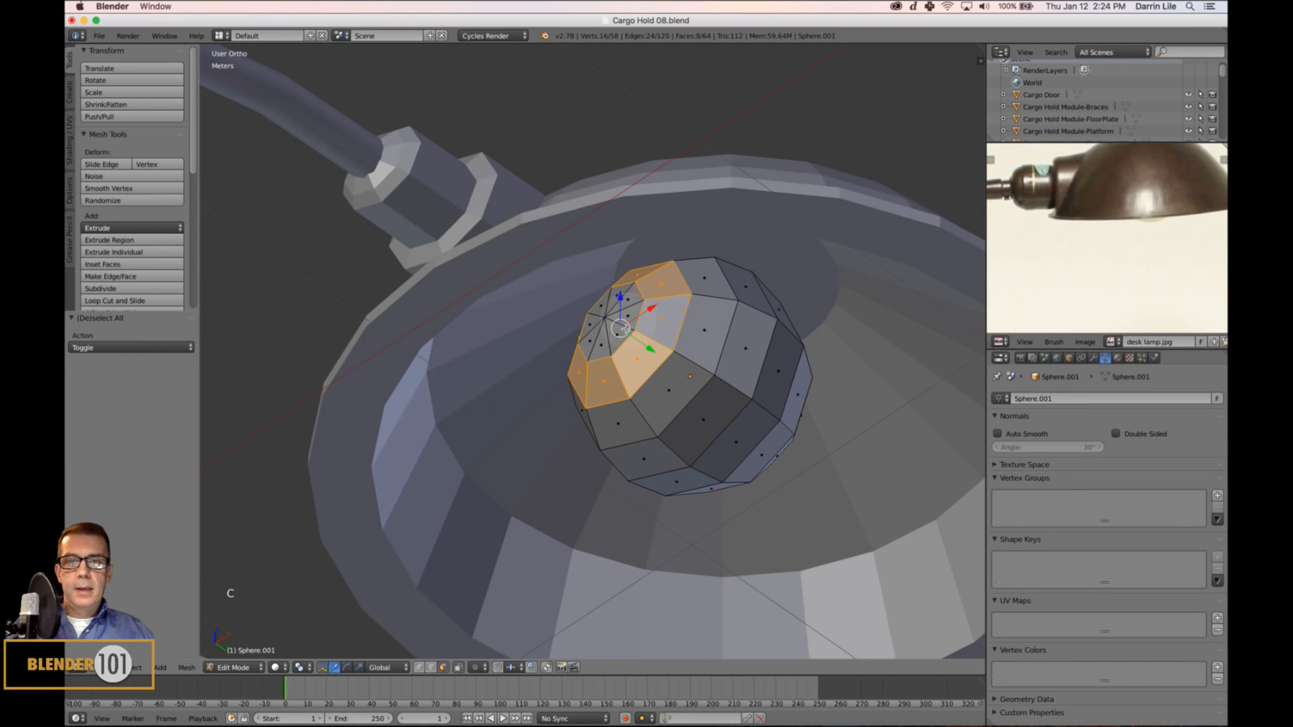
left_click(618, 331)
right_click(692, 357)
Extrude the selected cap about 21.3 cm along Y toward the neck and scale it smaller to taper the bulb.
scroll(692, 360, "down", 4)
middle_click_drag(691, 362, 721, 415)
key("KP_3")
key("z")
scroll(672, 376, "up", 2)
key("e")
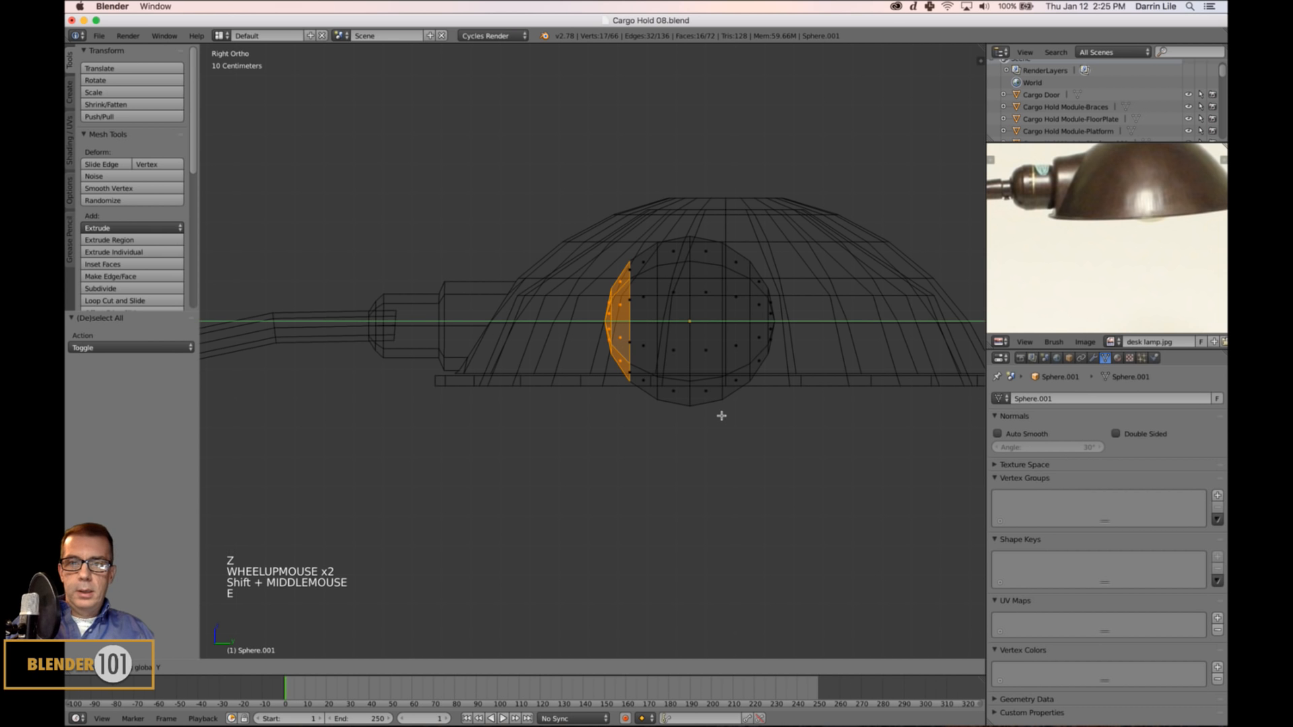
left_click(660, 423)
key("s")
key("s")
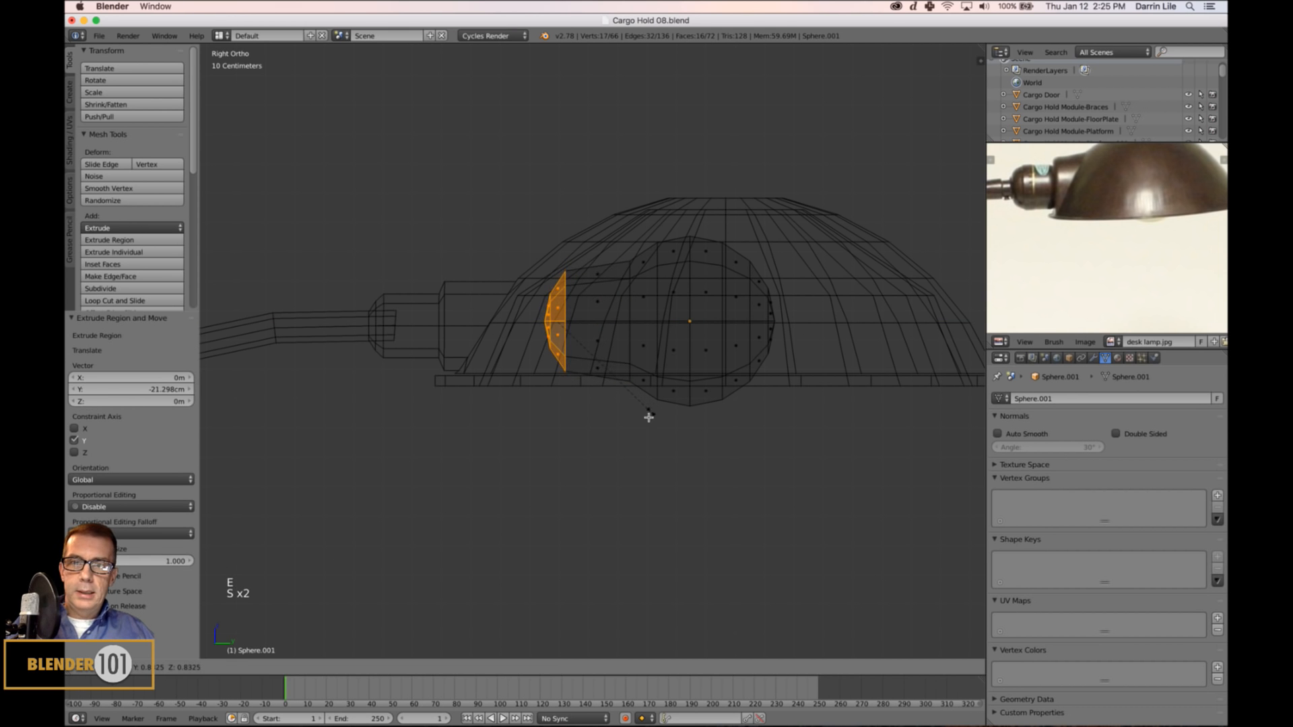
left_click(621, 395)
Extrude the cap about 33.3 cm along Y into the socket, delete its end faces, and return to Object Mode.
key("e")
left_click(656, 414)
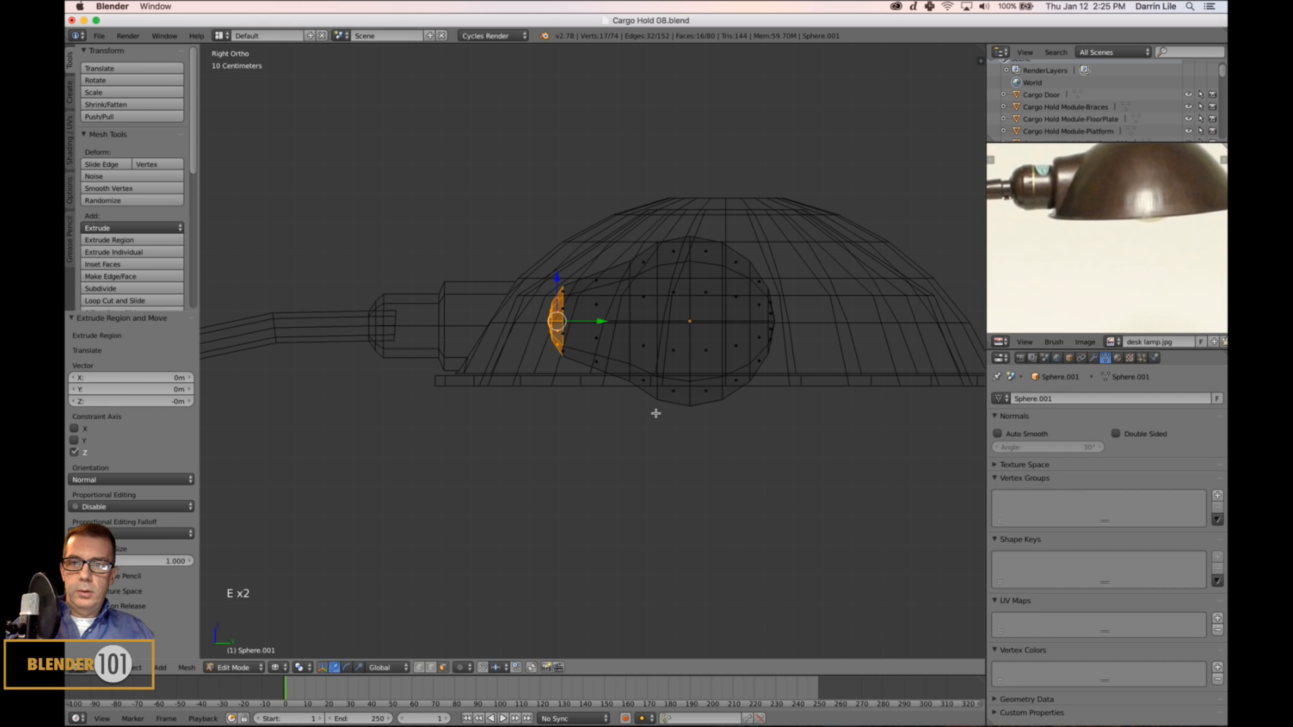
left_click_drag(601, 329, 503, 345)
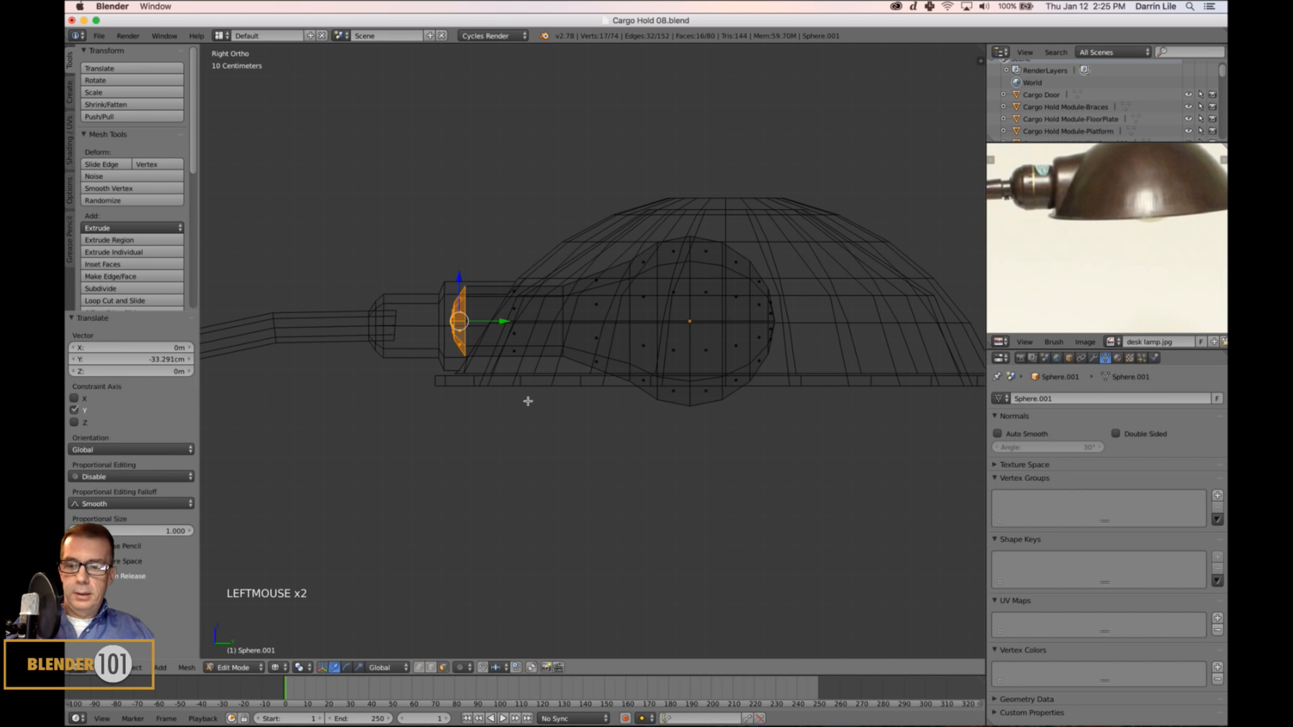
key("x")
left_click(529, 399)
key("Tab")
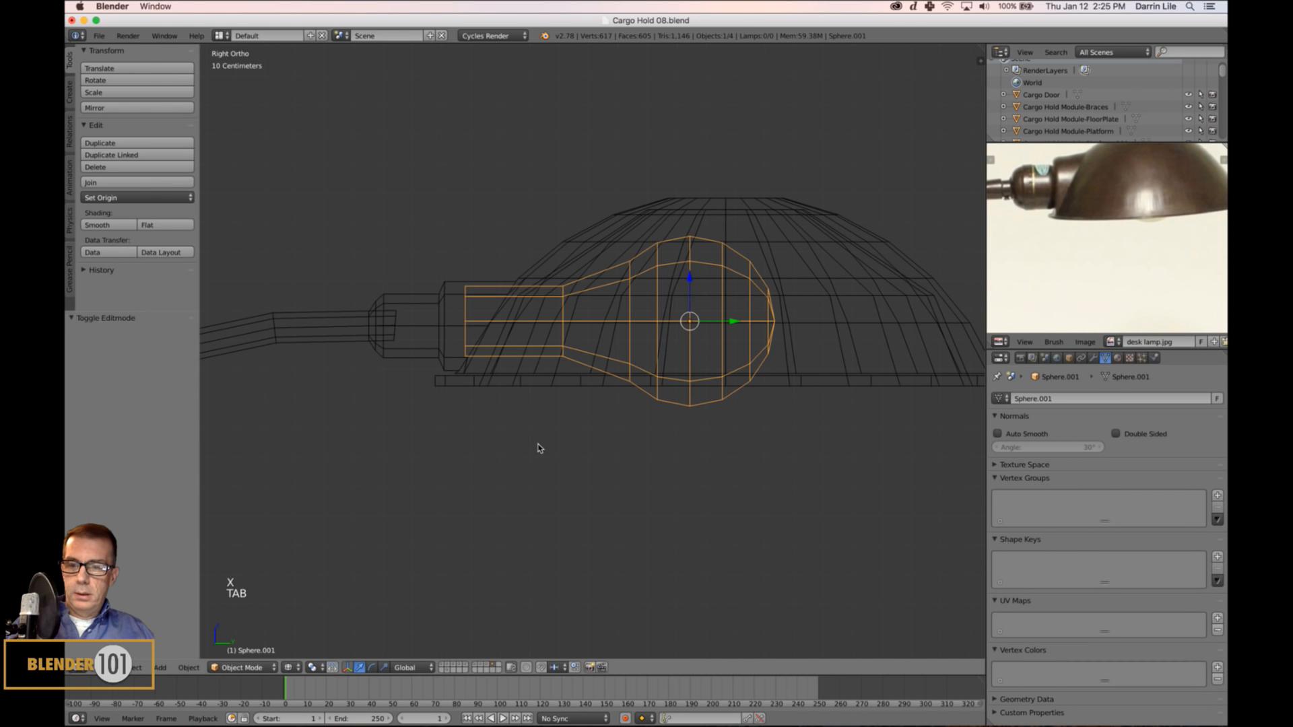
Inspect the light bulb inside the lampshade in solid shading from several angles.
key("z")
scroll(539, 451, "down", 3)
middle_click_drag(565, 450, 651, 415)
scroll(651, 415, "down", 5)
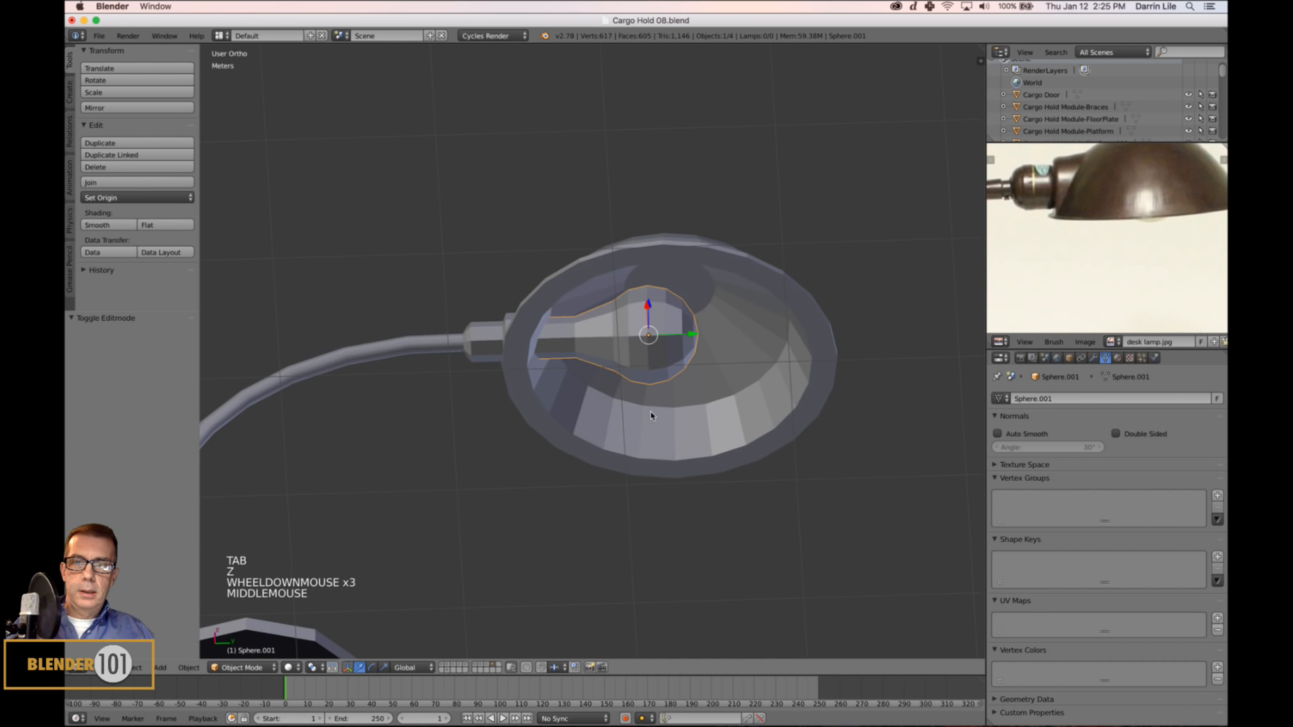
middle_click_drag(732, 421, 663, 378)
scroll(673, 417, "up", 5)
scroll(658, 349, "down", 2)
middle_click_drag(663, 377, 684, 402, "shift")
Switch the view to perspective and save the file.
key("KP_5")
scroll(676, 369, "down", 3)
key("s")
key("s")
scroll(688, 404, "up", 2)
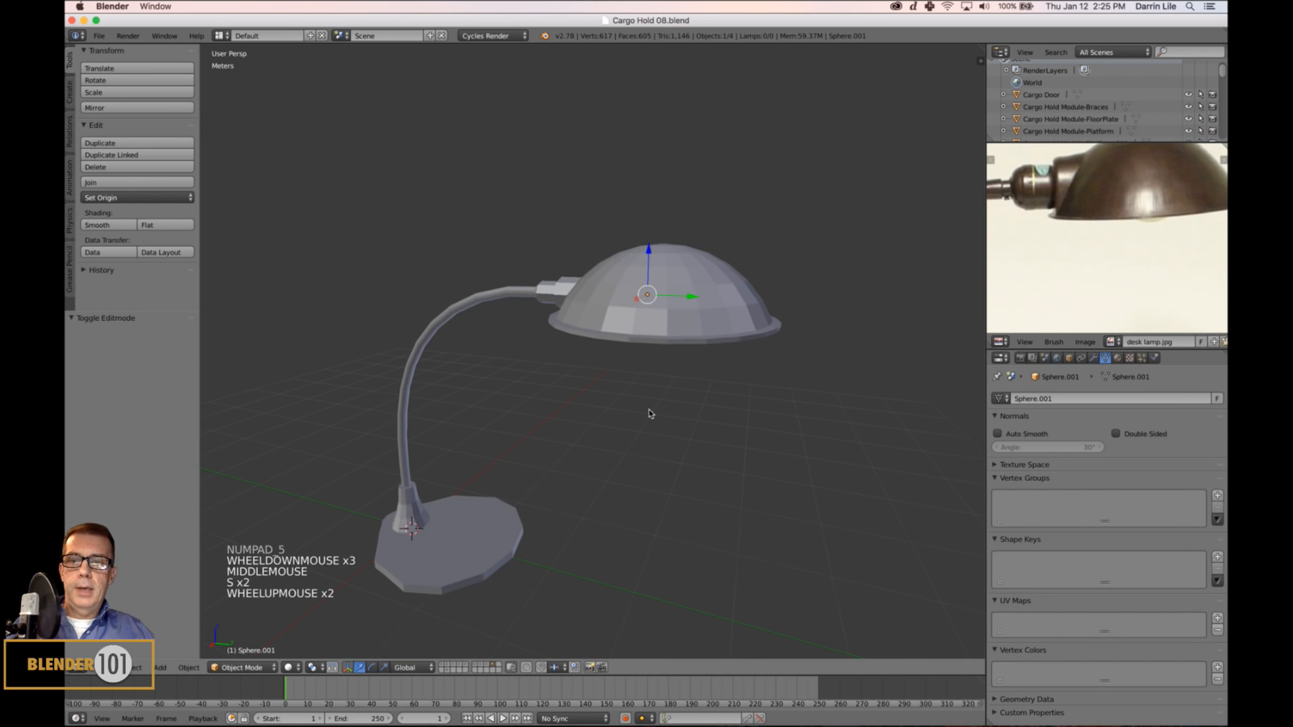
Apply smooth shading to the light bulb and deselect it.
scroll(652, 424, "down", 3)
middle_click_drag(655, 435, 658, 305, "shift")
scroll(669, 396, "up", 2)
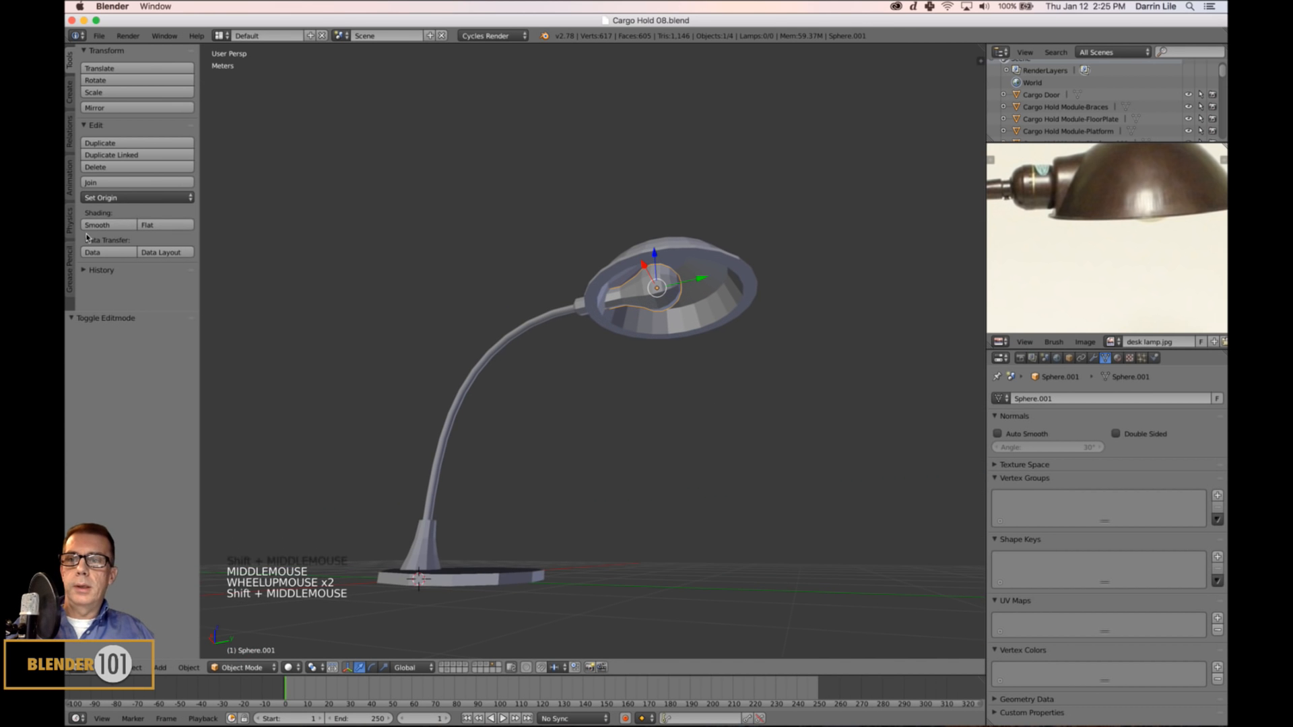
left_click(108, 225)
key("a")
Apply smooth shading to the lampshade and check its surface in the view.
middle_click_drag(733, 468, 624, 437)
right_click(738, 317)
scroll(714, 472, "down", 2)
scroll(736, 462, "up", 3)
left_click(108, 225)
scroll(727, 519, "up", 2)
scroll(727, 516, "down", 2)
scroll(727, 517, "down", 2)
mouse_move(721, 507)
middle_mouse_down()
mouse_move(715, 458)
mouse_move(715, 513)
mouse_move(747, 519)
mouse_move(736, 532)
mouse_move(828, 519)
mouse_move(727, 522)
mouse_move(722, 483)
middle_mouse_up()
scroll(685, 299, "up", 2)
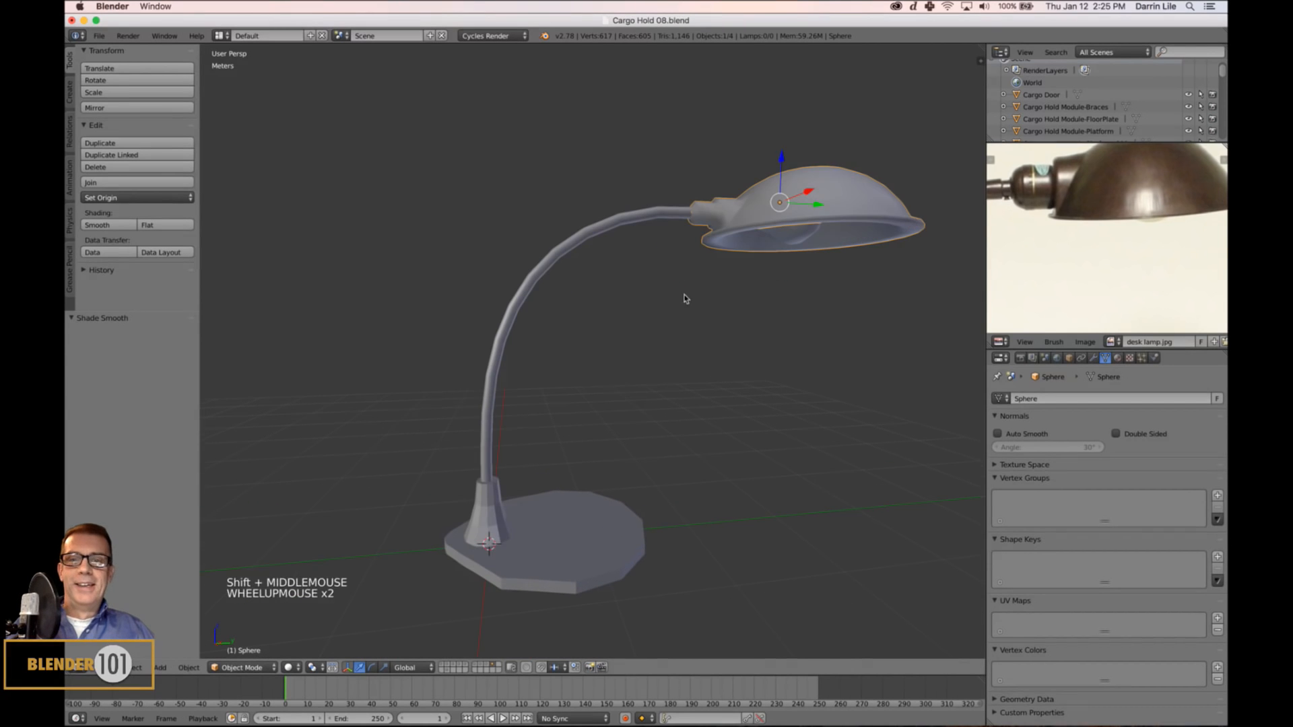
Apply smooth shading to the curved neck and the lamp base, and deselect everything.
right_click(512, 310)
middle_click_drag(629, 473, 636, 431, "shift")
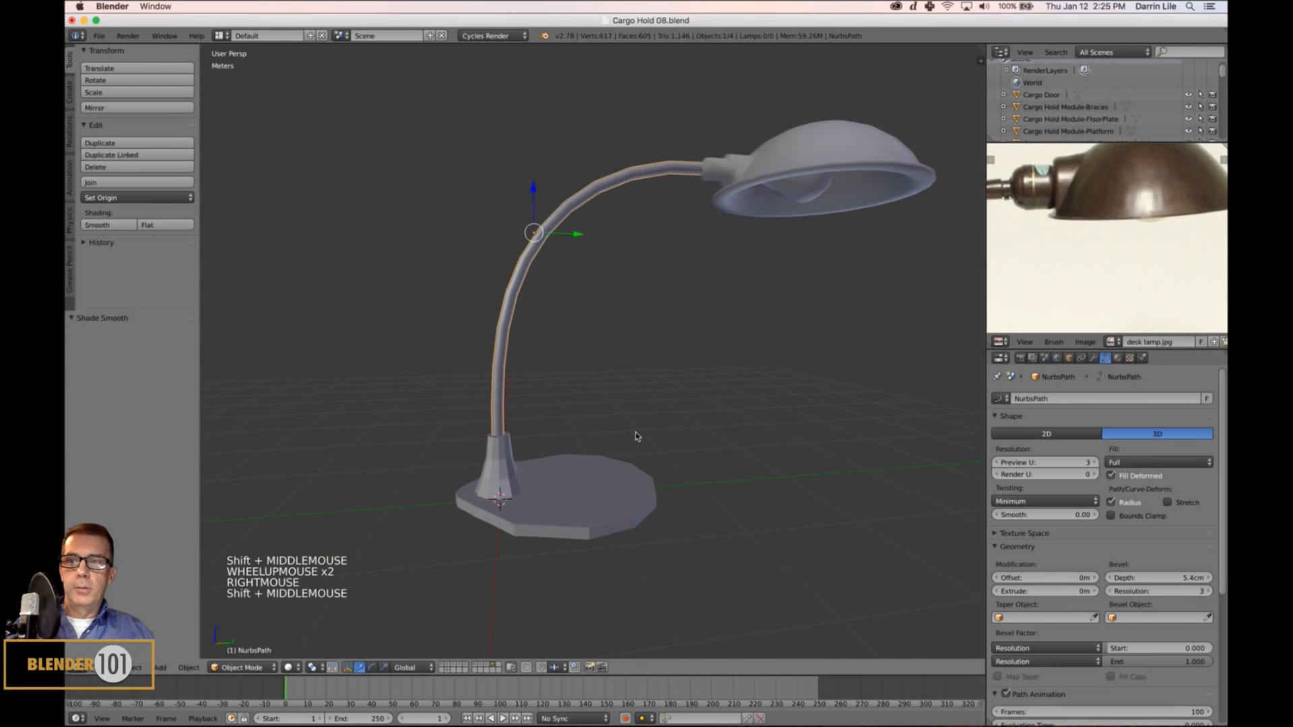
left_click(105, 226)
right_click(571, 486)
left_click(102, 225)
scroll(650, 528, "down", 3)
middle_click_drag(649, 528, 613, 527)
key("a")
scroll(684, 519, "down", 1)
scroll(684, 519, "up", 4)
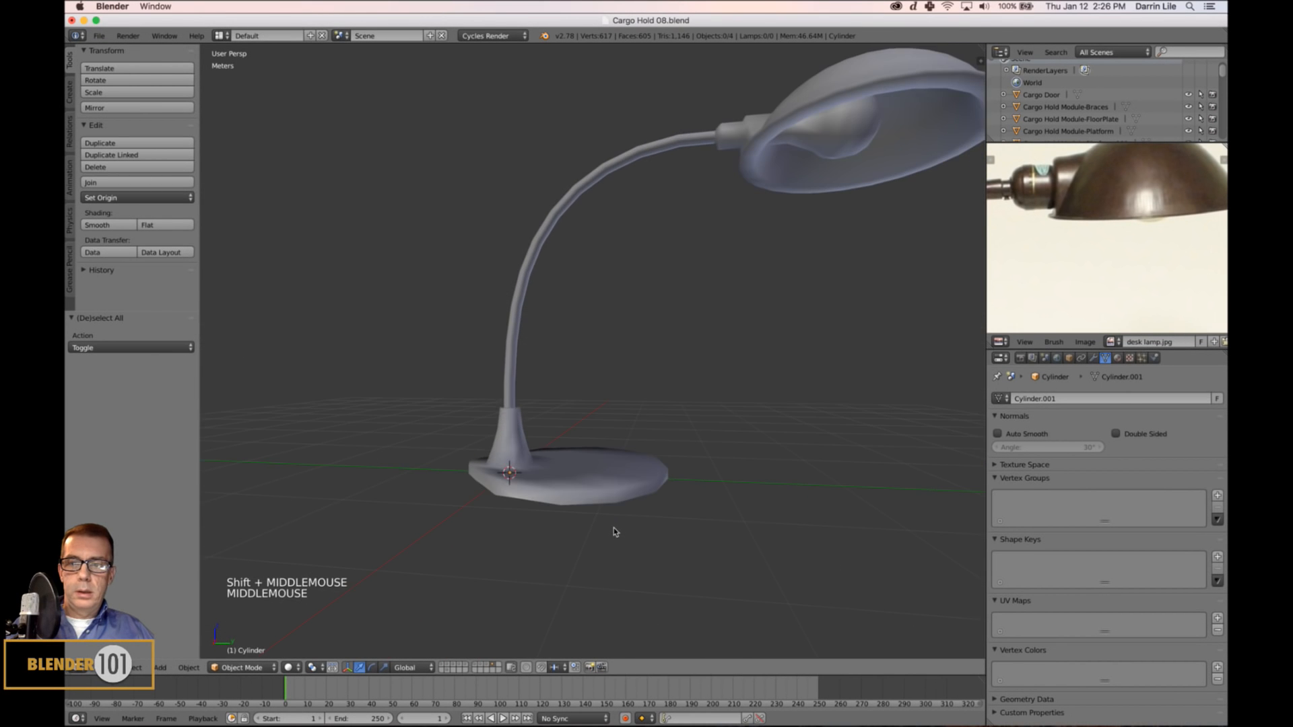
Save the current work over Cargo Hold 08.blend.
scroll(838, 467, "down", 4)
middle_click_drag(837, 467, 728, 499, "shift")
scroll(750, 513, "up", 3)
key("s")
key("s")
scroll(752, 513, "down", 2)
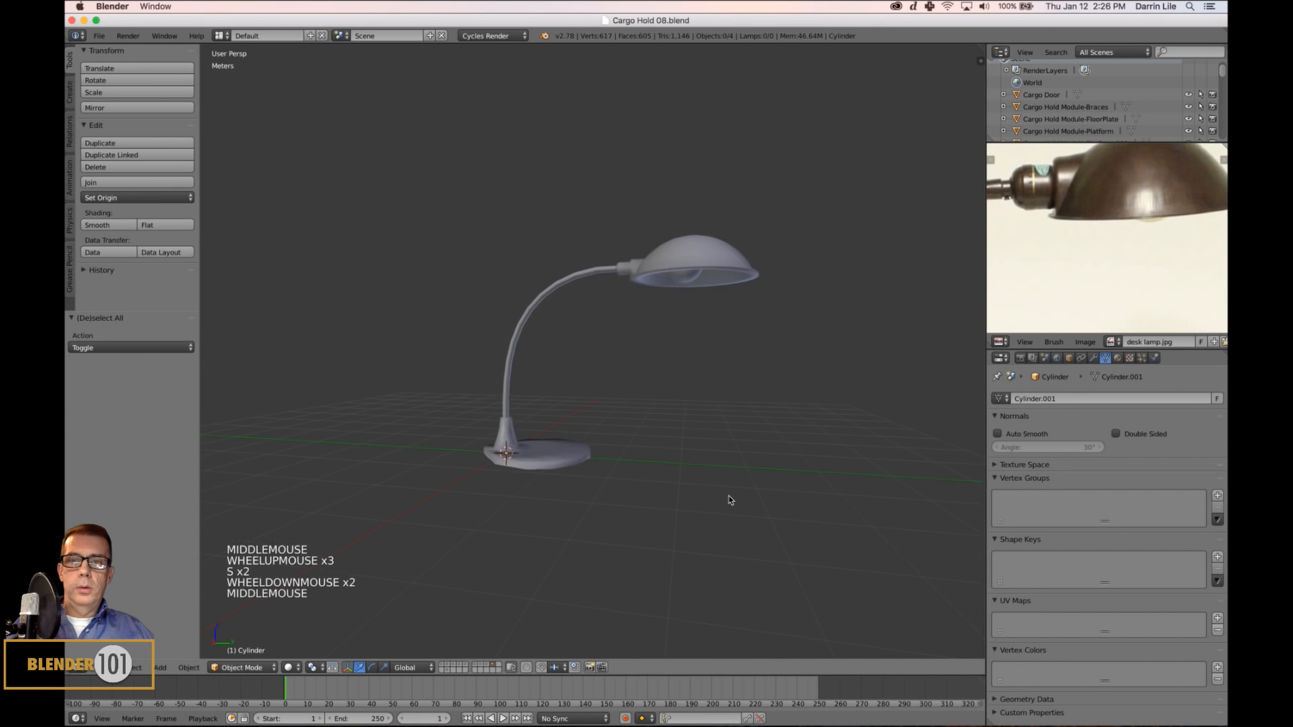
Convert the lamp's curved neck from a curve to a mesh and check that it can be opened in Edit Mode.
right_click(517, 333)
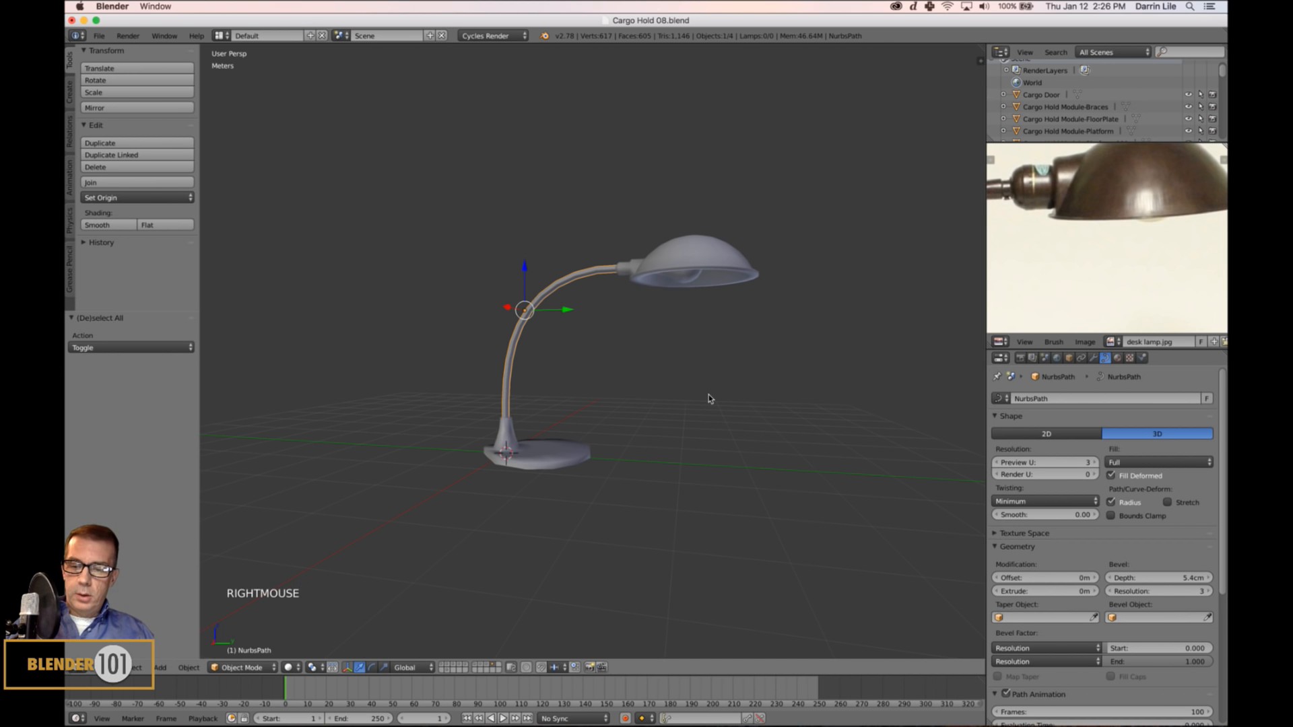
key("alt+c")
left_click(683, 410)
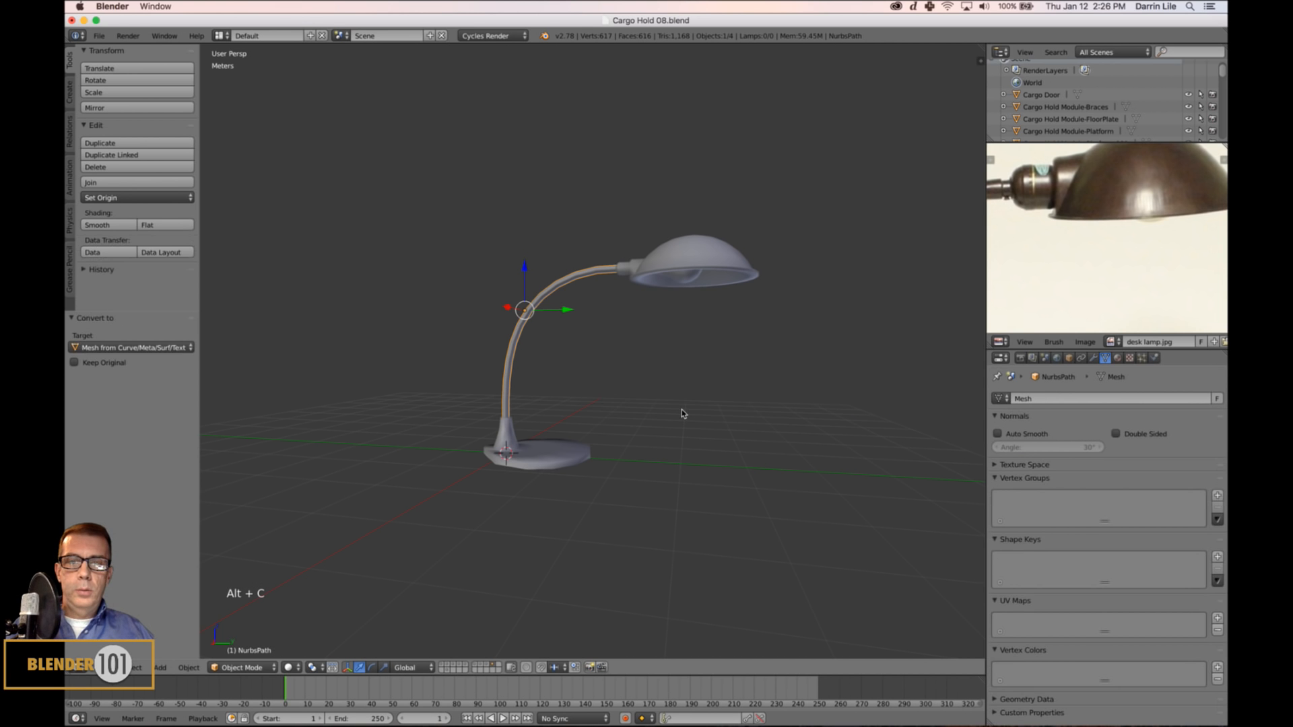
key("a")
middle_click_drag(645, 381, 608, 368)
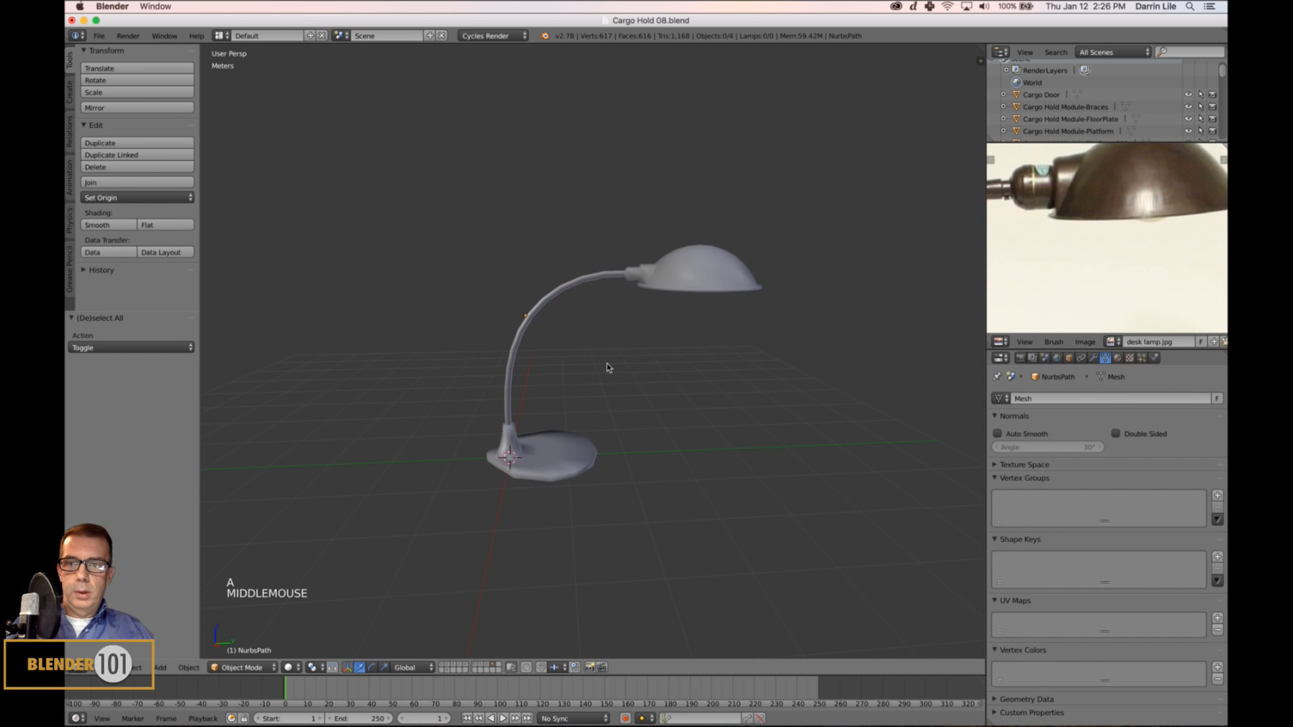
right_click(510, 396)
key("Tab")
key("Tab")
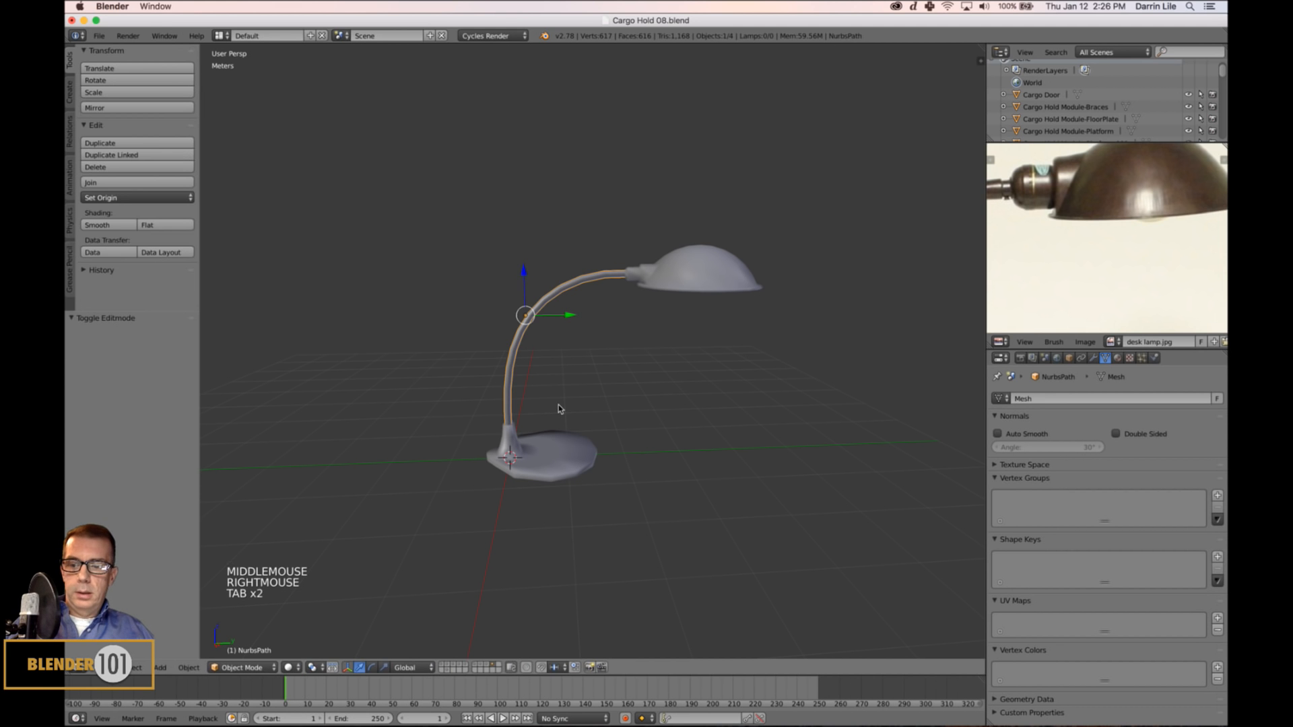
Deselect everything, compare the model with the whole lamp in the reference photo, and save over Cargo Hold 08.blend.
key("ctrl+s")
middle_click_drag(647, 430, 659, 433, "shift")
key("a")
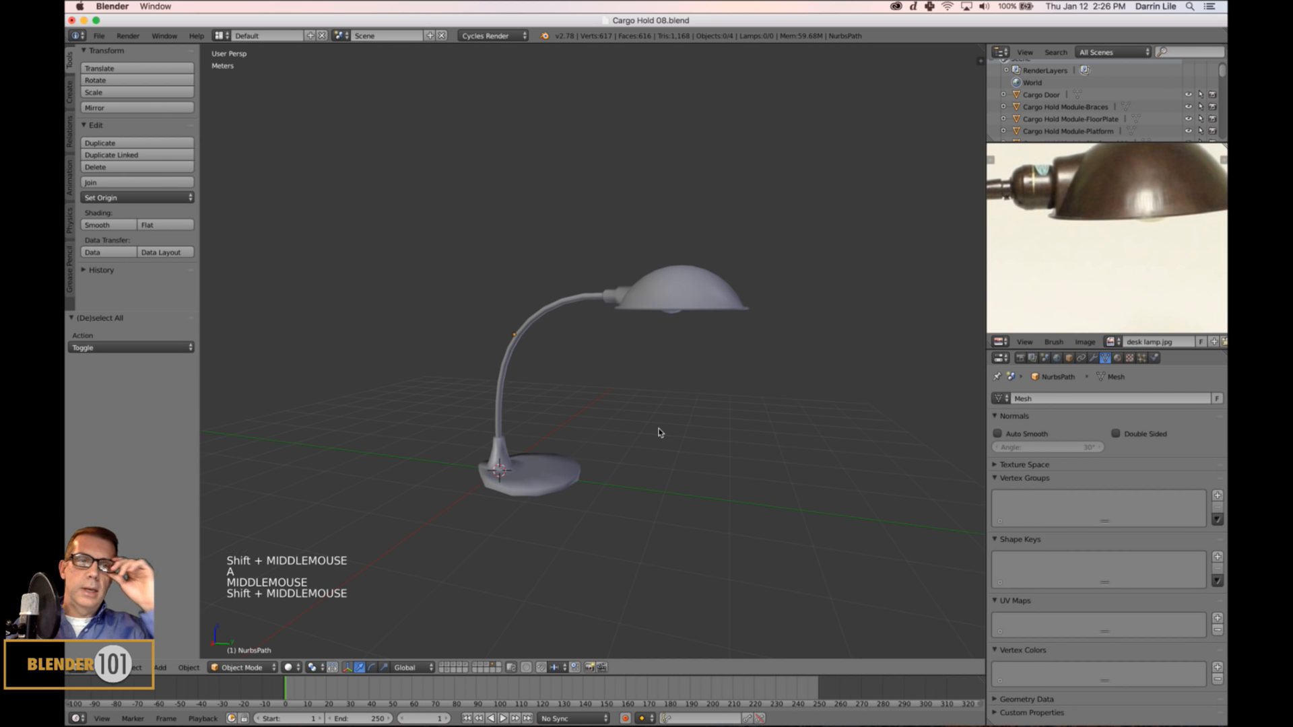
scroll(1068, 278, "down", 5)
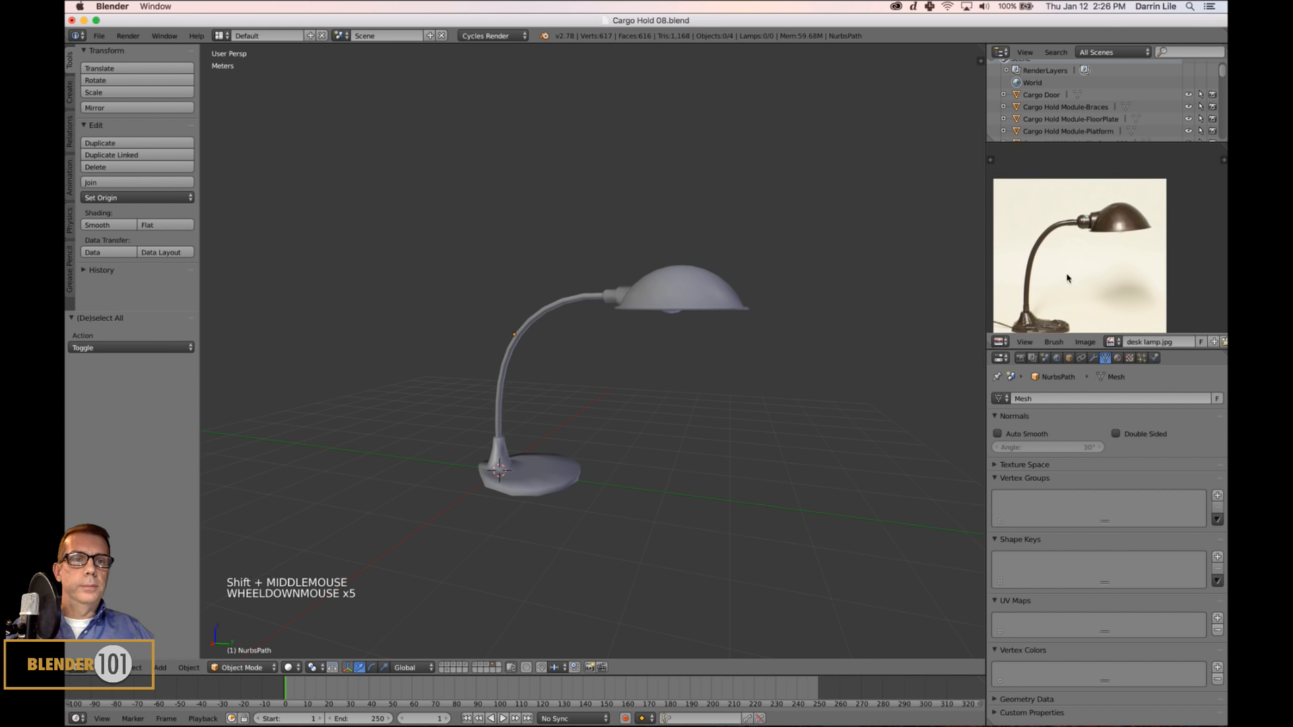
middle_click_drag(1067, 278, 1084, 248, "shift")
middle_click_drag(714, 413, 609, 469)
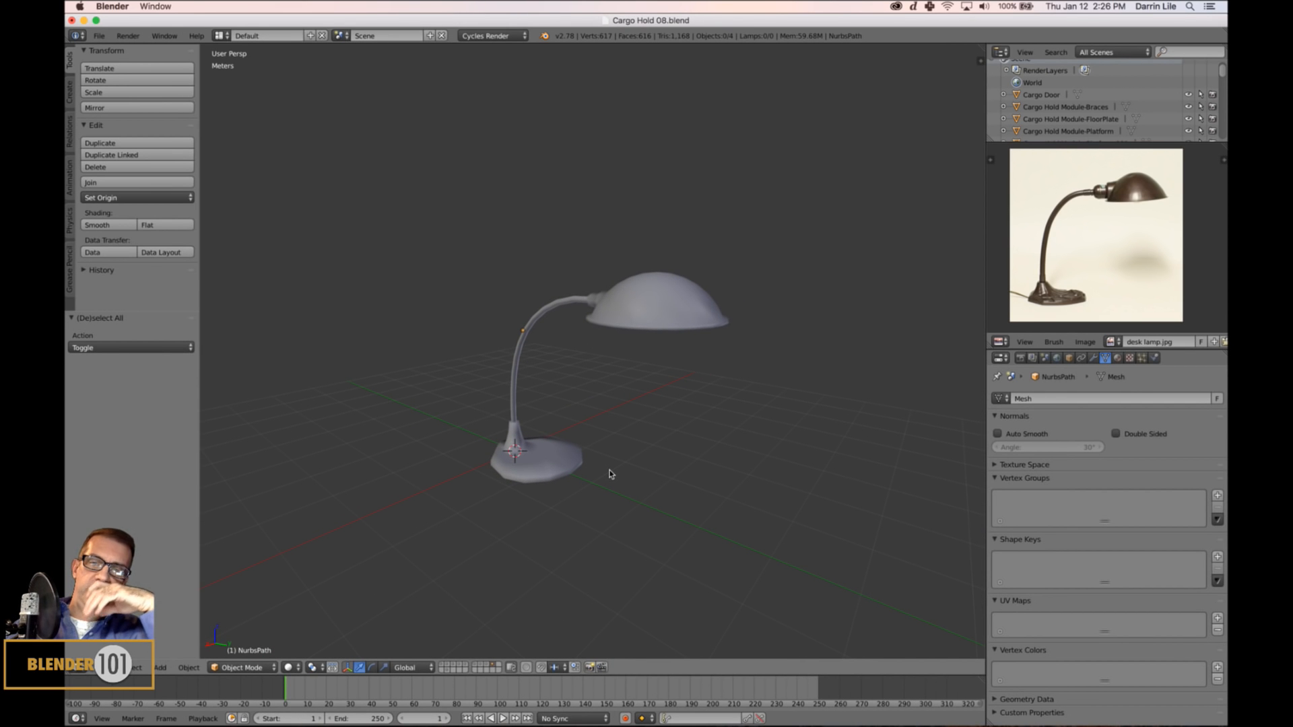
key("super+s")
key("super+s")
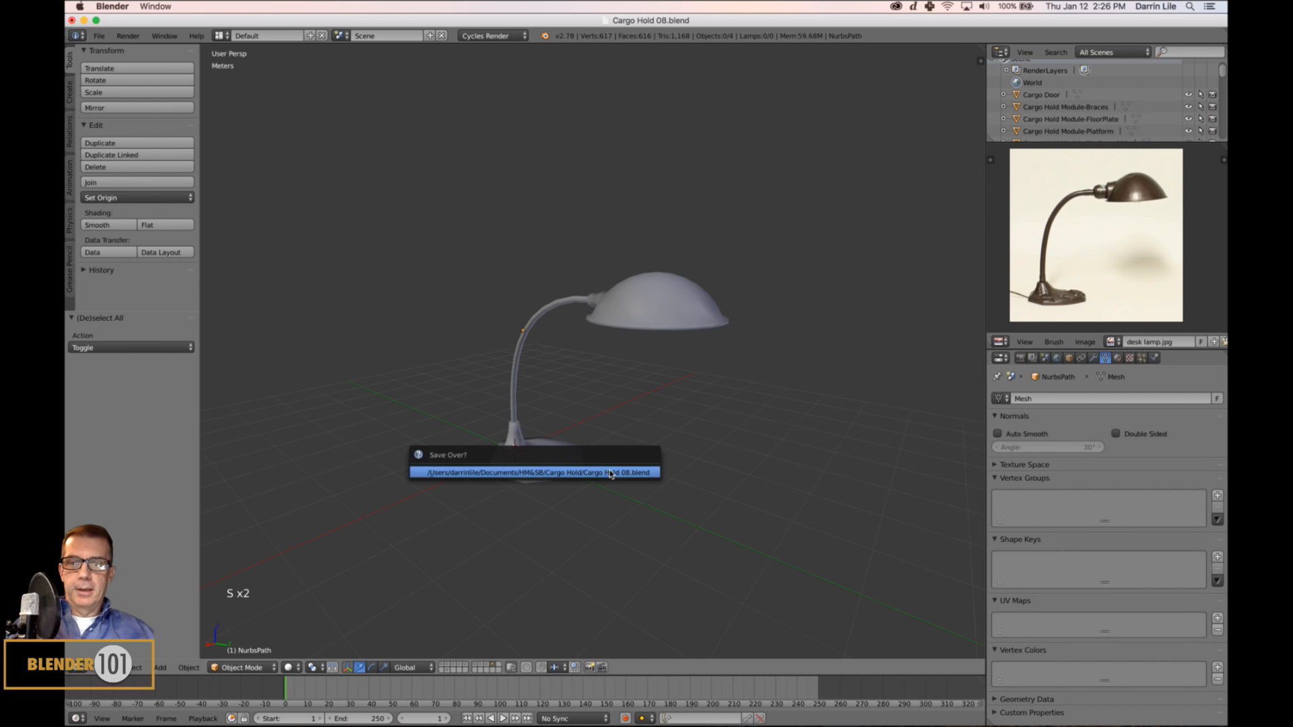
left_click(611, 473)
Save the file again, select all the lamp parts and join them into a single object.
middle_click_drag(608, 472, 635, 439, "shift")
scroll(767, 447, "down", 3)
middle_click_drag(768, 447, 644, 510, "shift")
scroll(633, 506, "up", 2)
key("s")
key("s")
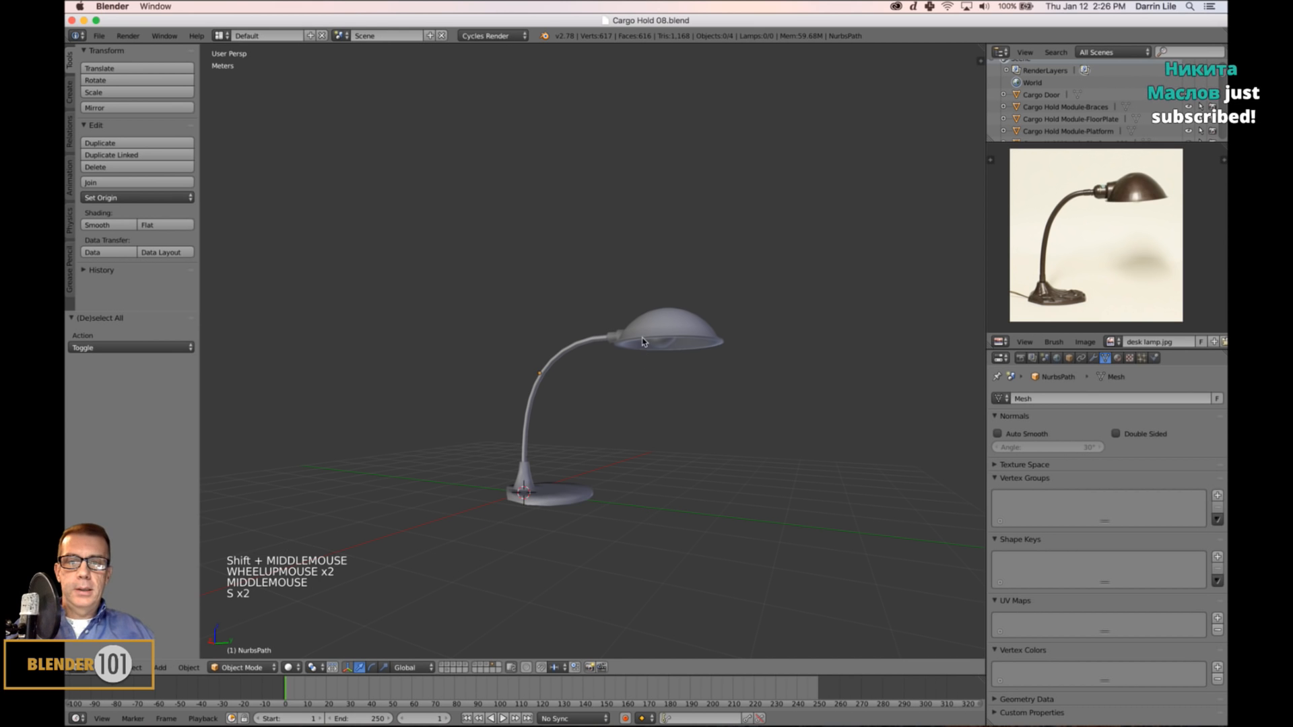
right_click(643, 344)
key("a")
key("a")
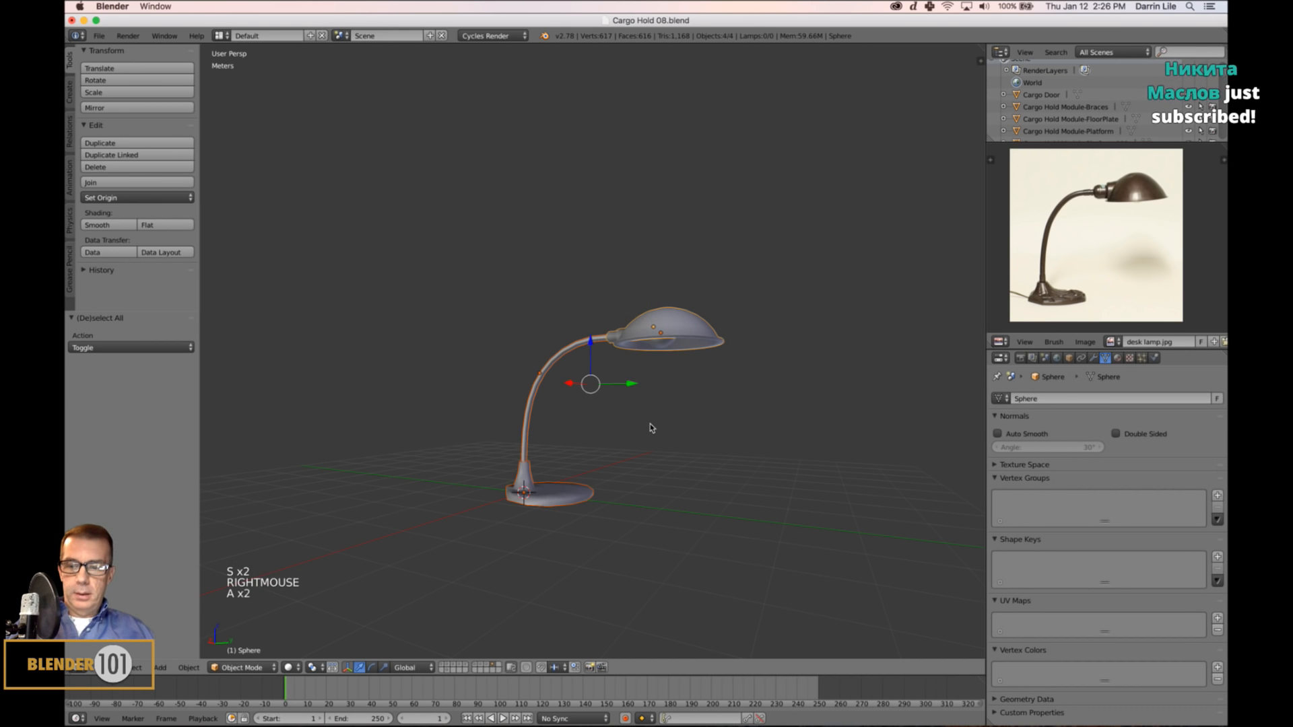
key("ctrl+j")
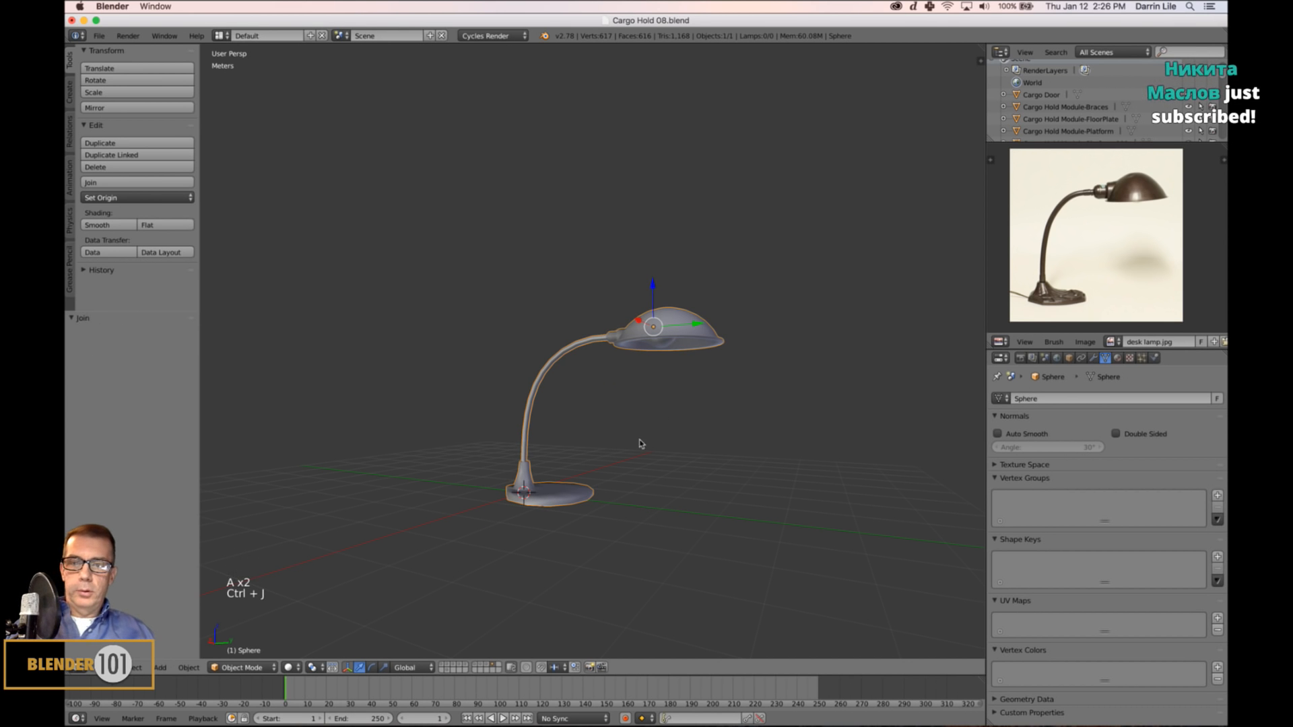
Set the joined lamp's origin to the 3D cursor at the foot of the neck.
scroll(601, 533, "up", 2)
middle_click_drag(601, 532, 637, 484, "shift")
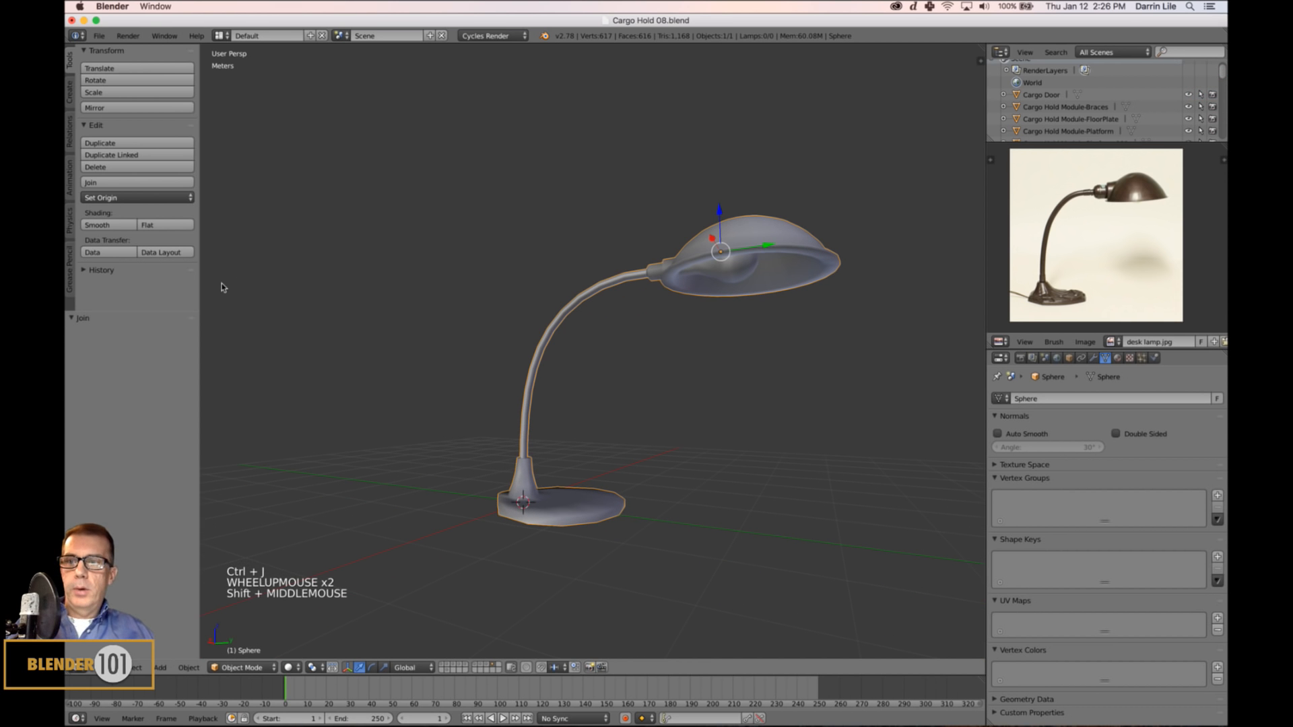
left_click(162, 198)
left_click(135, 238)
scroll(653, 439, "down", 4)
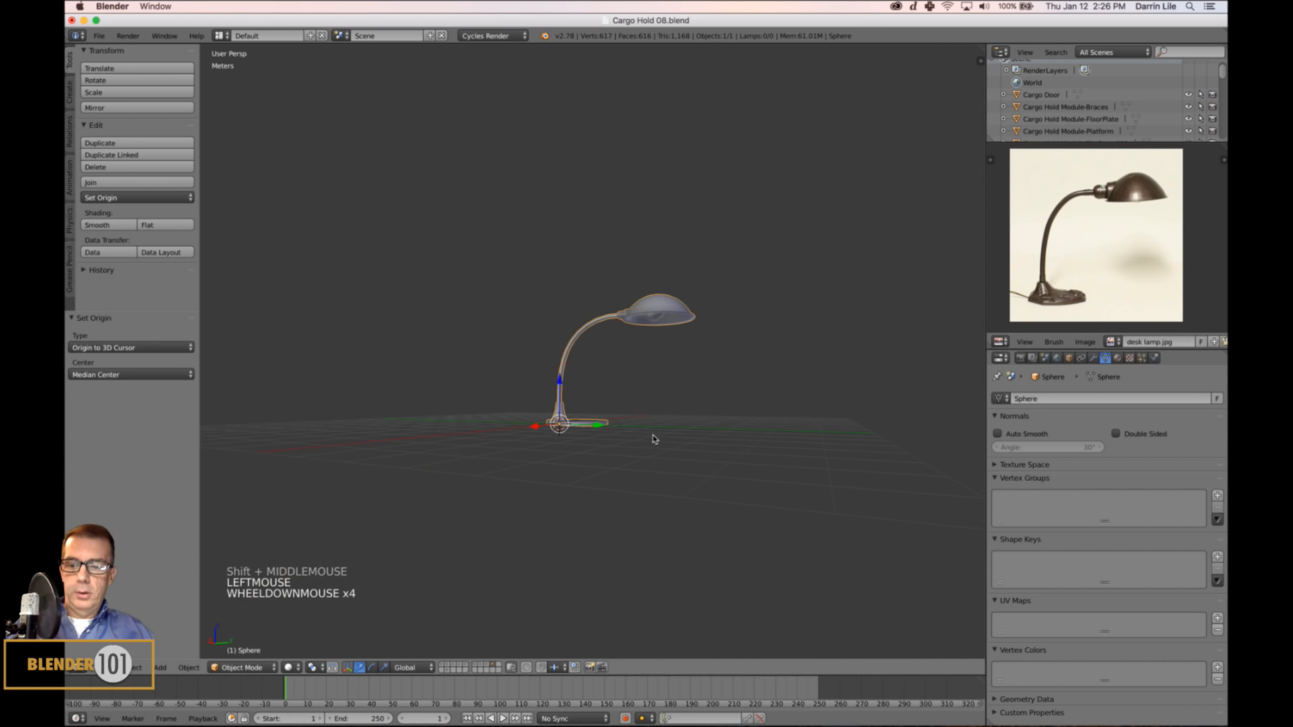
Deselect and reselect the joined lamp to check it as one object, and save the file.
key("a")
mouse_move(647, 448)
middle_mouse_down()
mouse_move(655, 459)
mouse_move(605, 455)
mouse_move(630, 452)
middle_mouse_up()
right_click(592, 420)
key("s")
key("s")
scroll(606, 454, "up", 3)
left_click(223, 39)
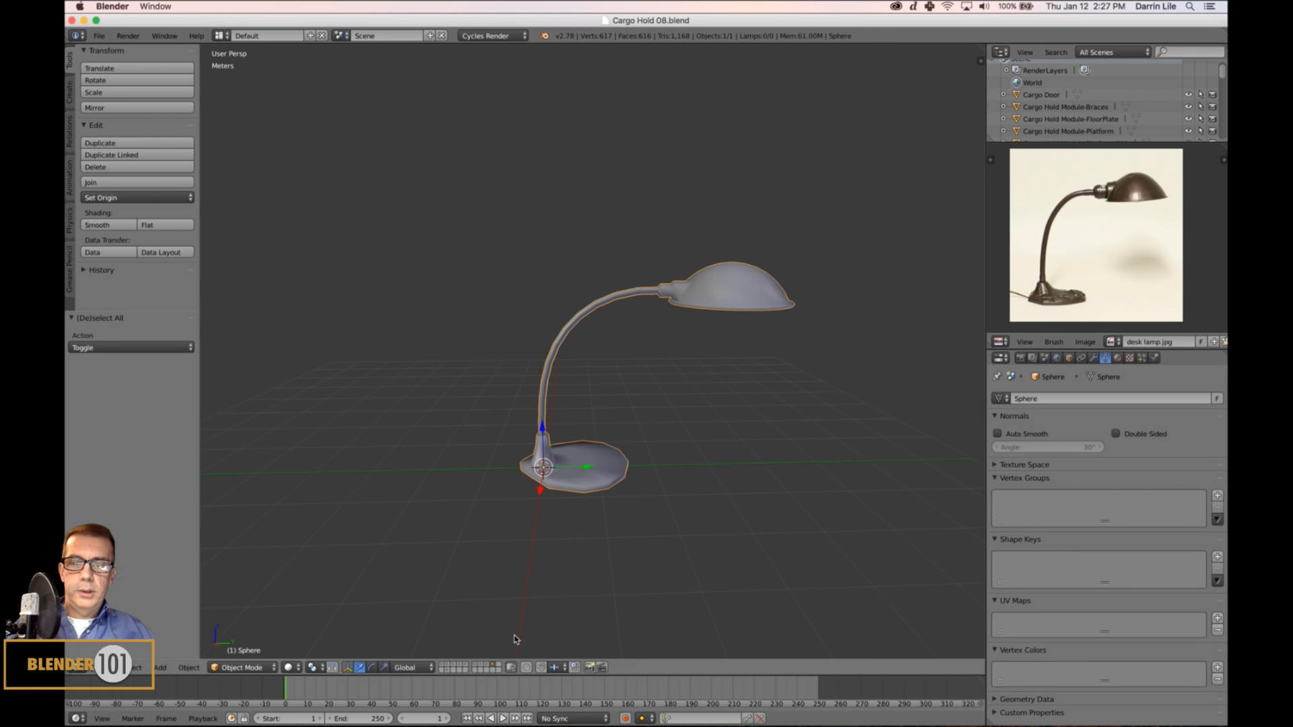
Display the layer with the folding table and chair together with the lamp's layer.
left_click(488, 665, "shift")
left_click(483, 667, "shift")
scroll(639, 431, "down", 3)
middle_click_drag(647, 433, 673, 445)
scroll(621, 434, "up", 4)
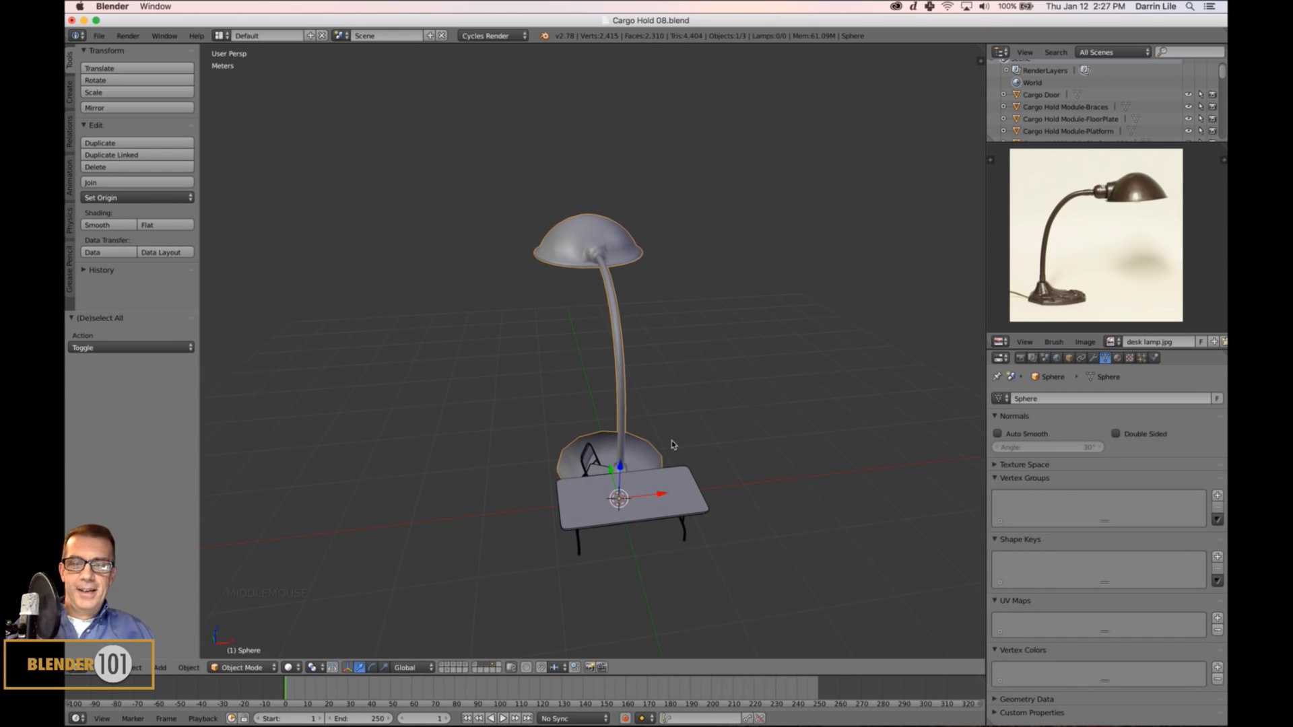
Rotate the lamp 90° about the Z axis and scale it to about 0.18 of its size.
type("rz90")
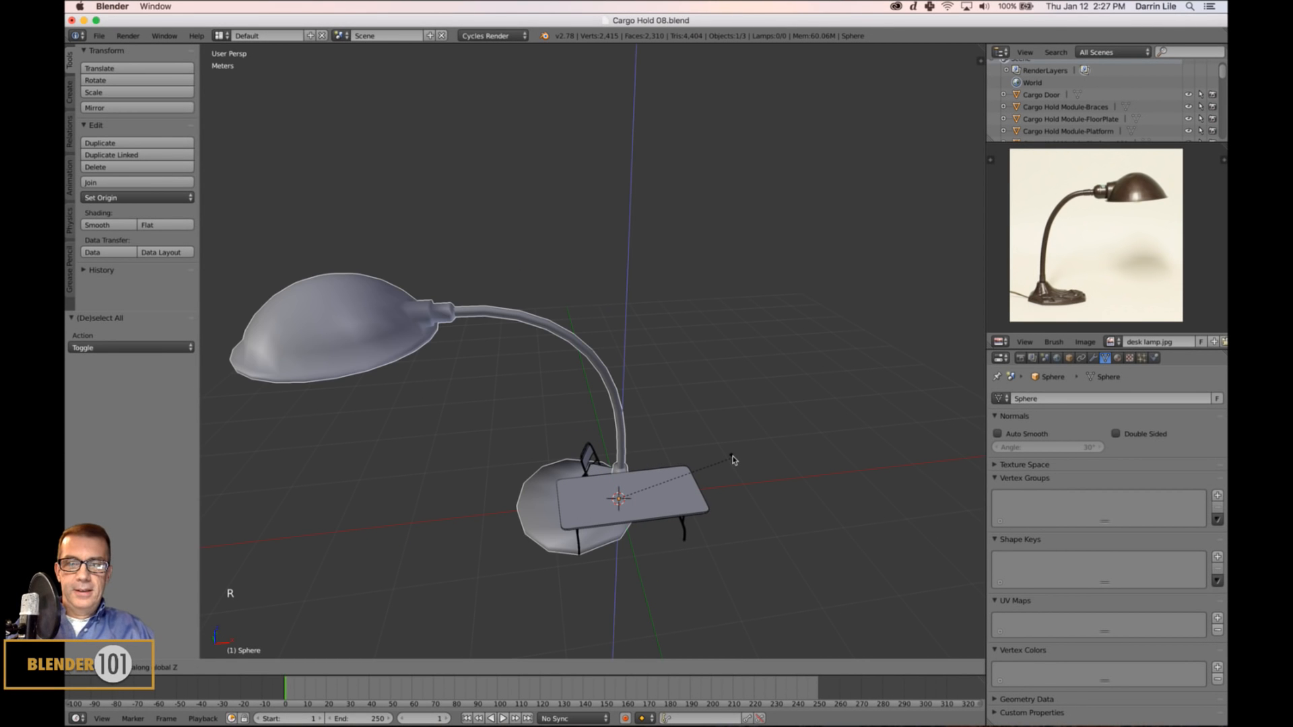
key("Return")
middle_click_drag(631, 488, 681, 324, "shift")
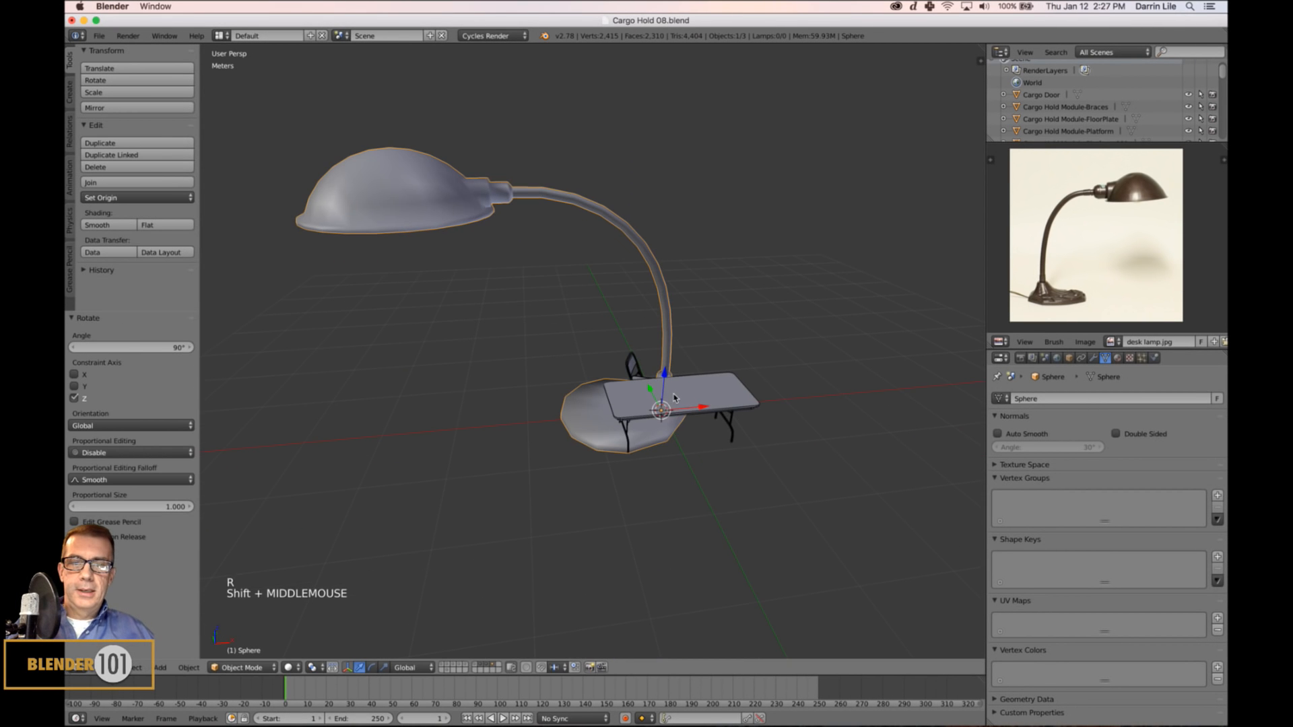
key("s")
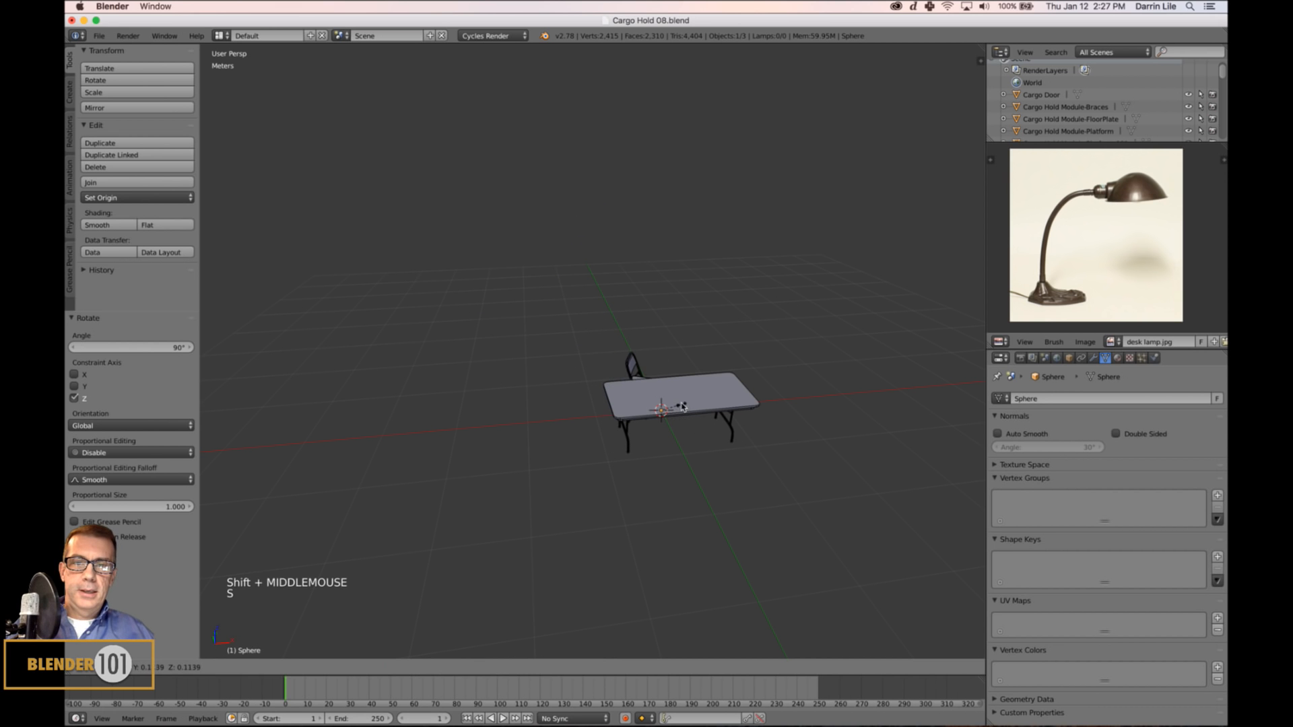
left_click(683, 410)
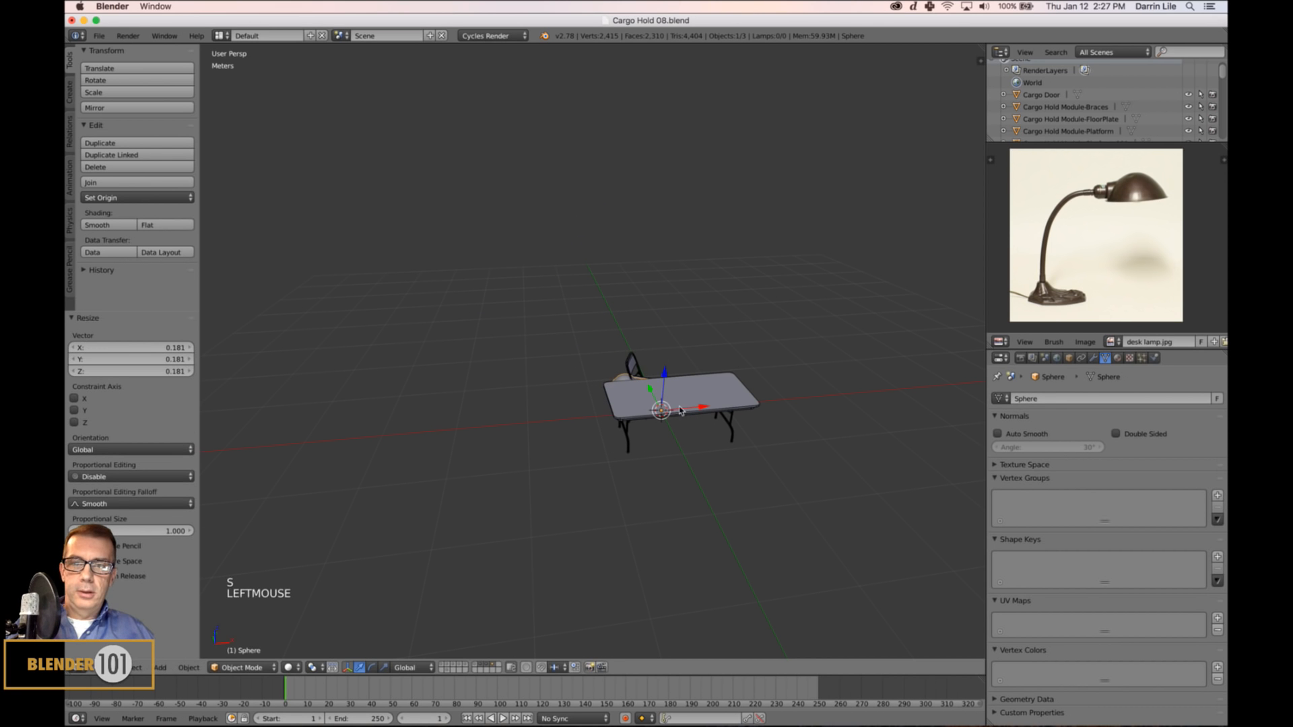
In a front orthographic wireframe view, move the lamp about 65 cm along X and 70 cm up in Z to tabletop height.
key("KP_3")
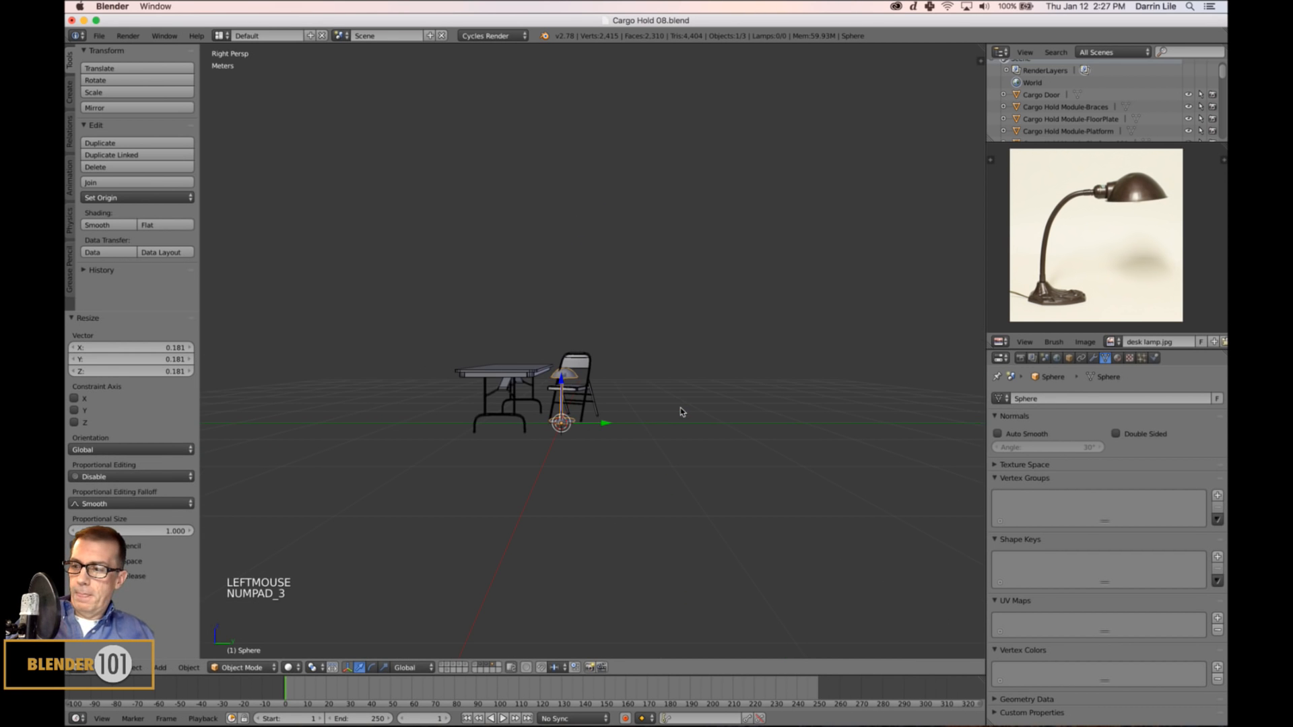
key("KP_1")
key("KP_5")
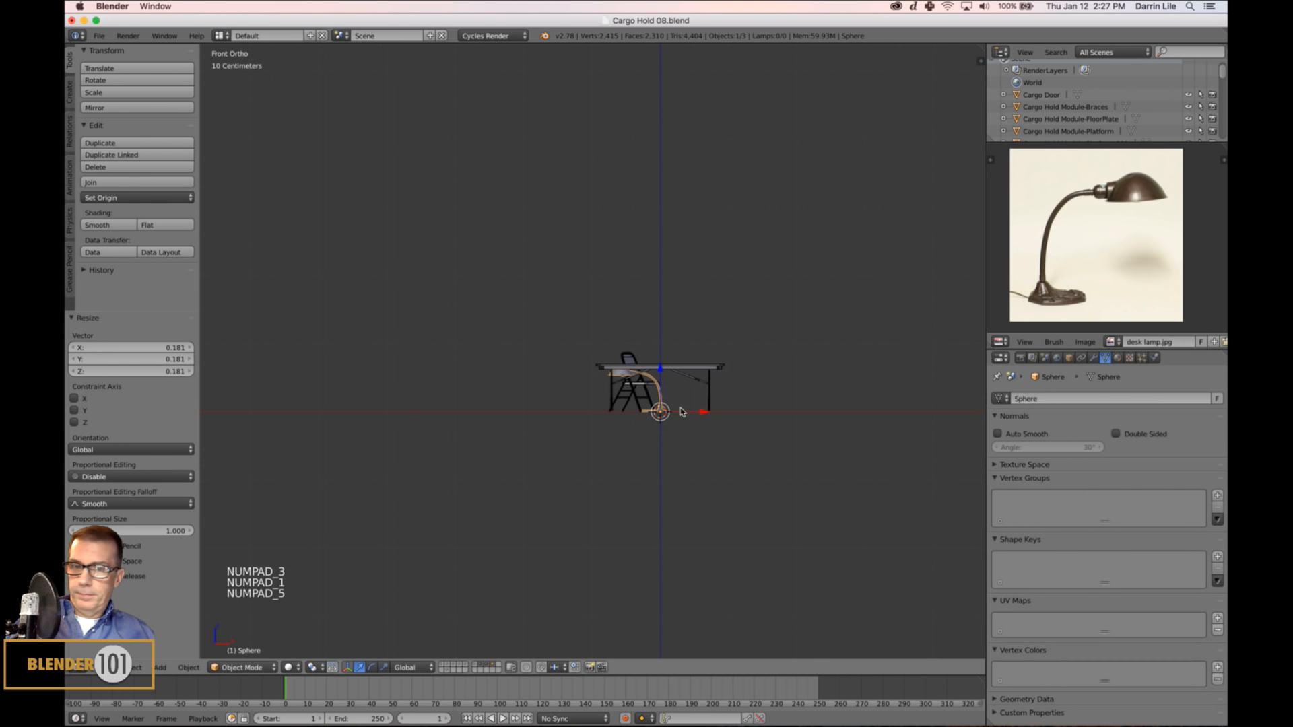
key("z")
scroll(683, 414, "up", 4)
middle_click_drag(683, 414, 633, 431, "shift")
scroll(660, 414, "up", 3)
key("g")
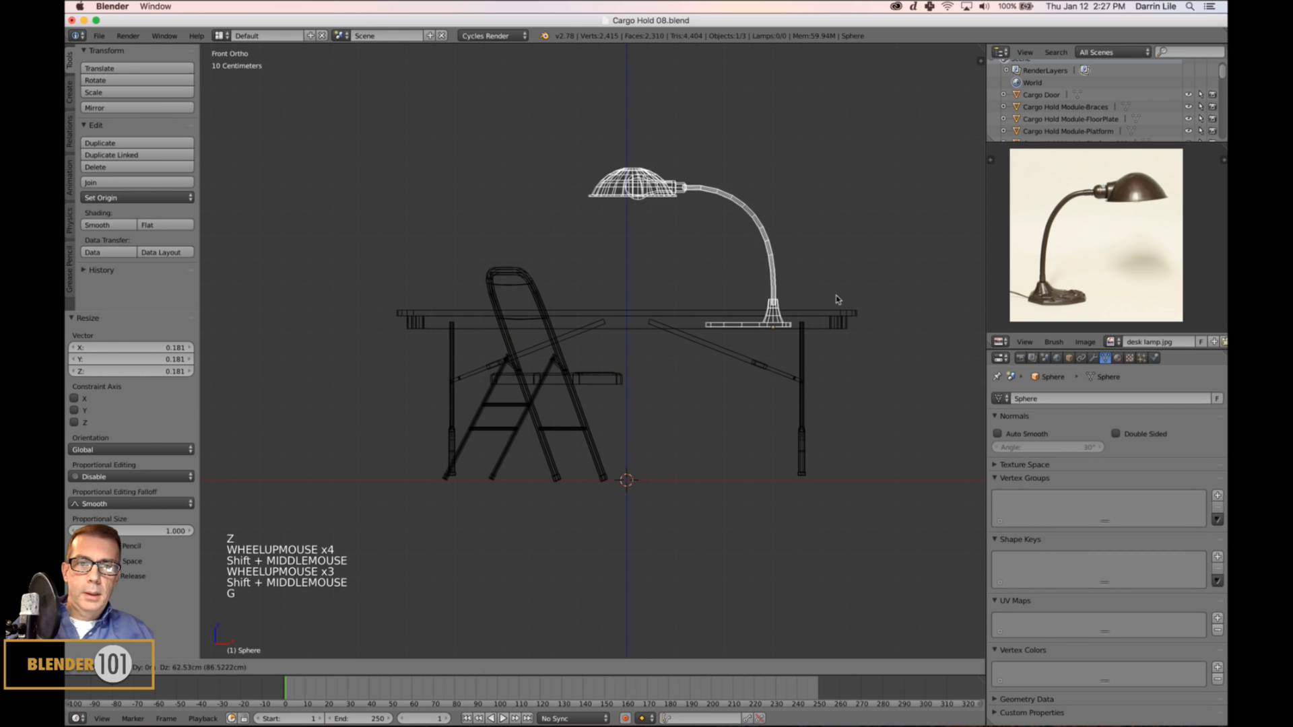
left_click(830, 297)
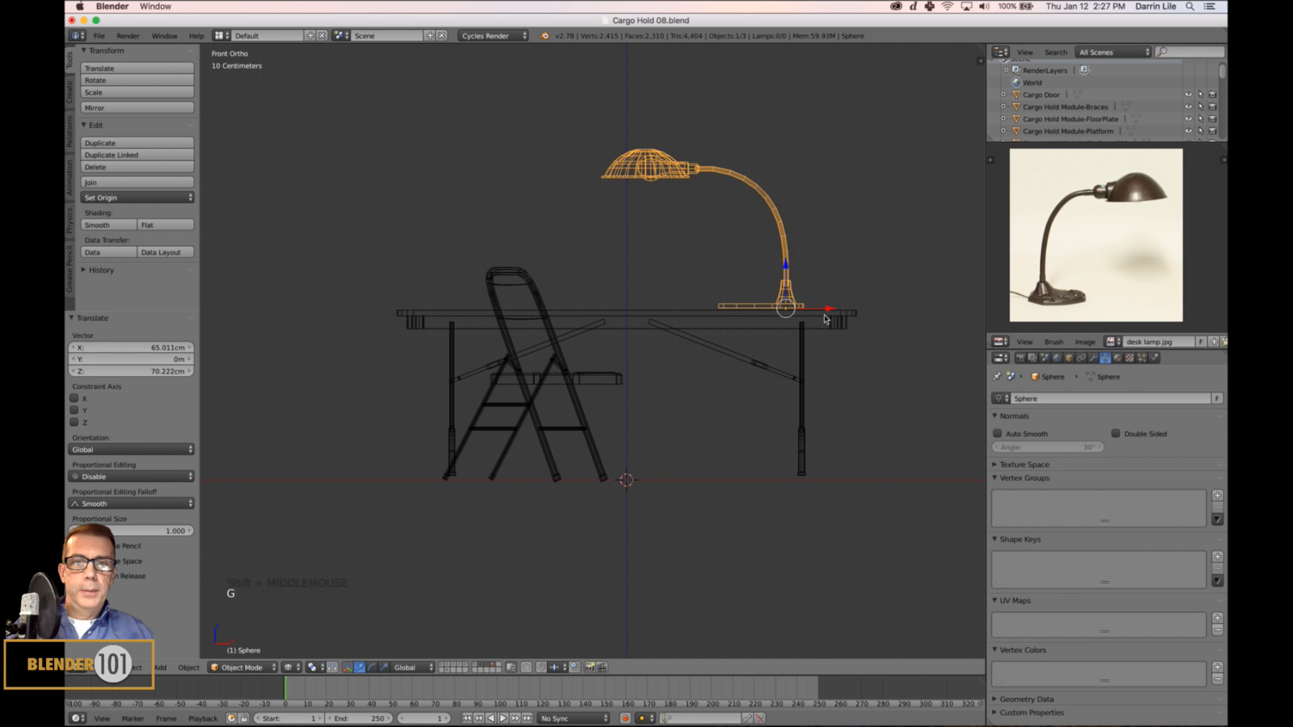
Scale the lamp to about 0.62 of its size and move it about 38 cm in the negative X direction.
middle_click_drag(828, 297, 813, 359, "shift")
key("s")
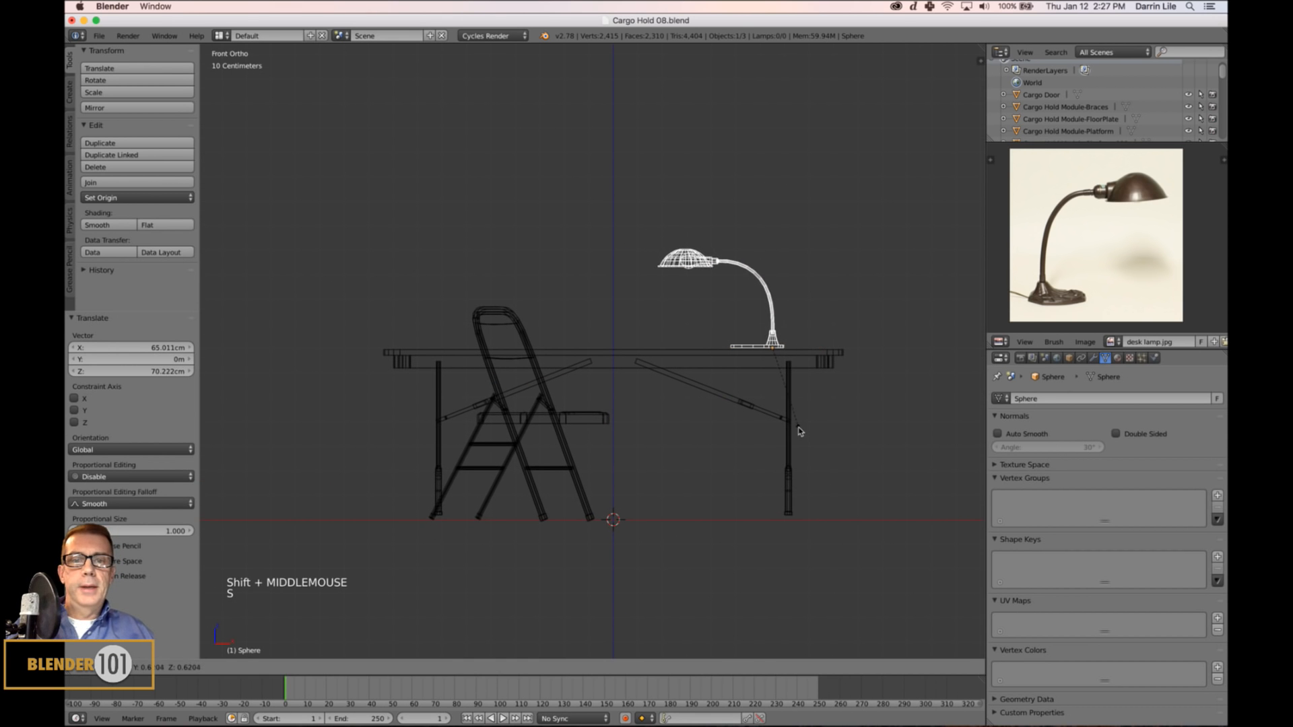
left_click(802, 429)
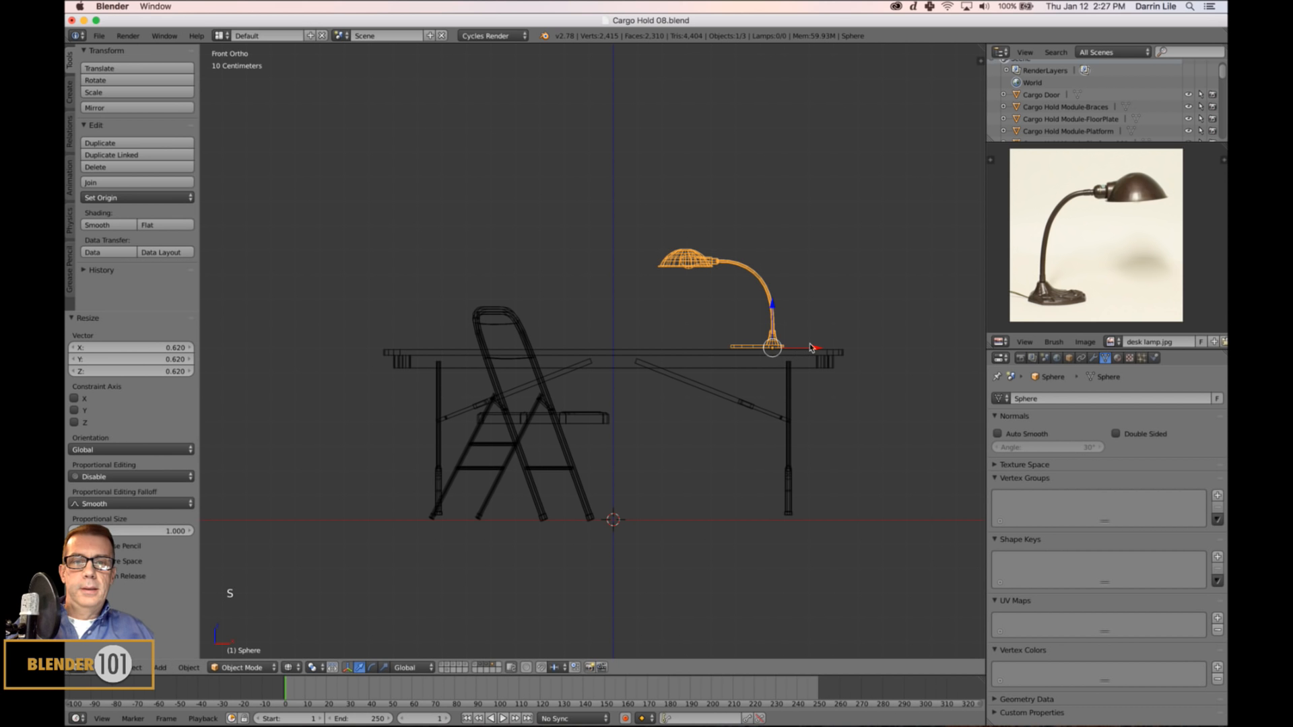
left_click_drag(813, 346, 720, 348)
Return to solid perspective display, move the lamp about 63 cm in the negative Y direction onto the tabletop, and deselect it.
key("z")
key("KP_5")
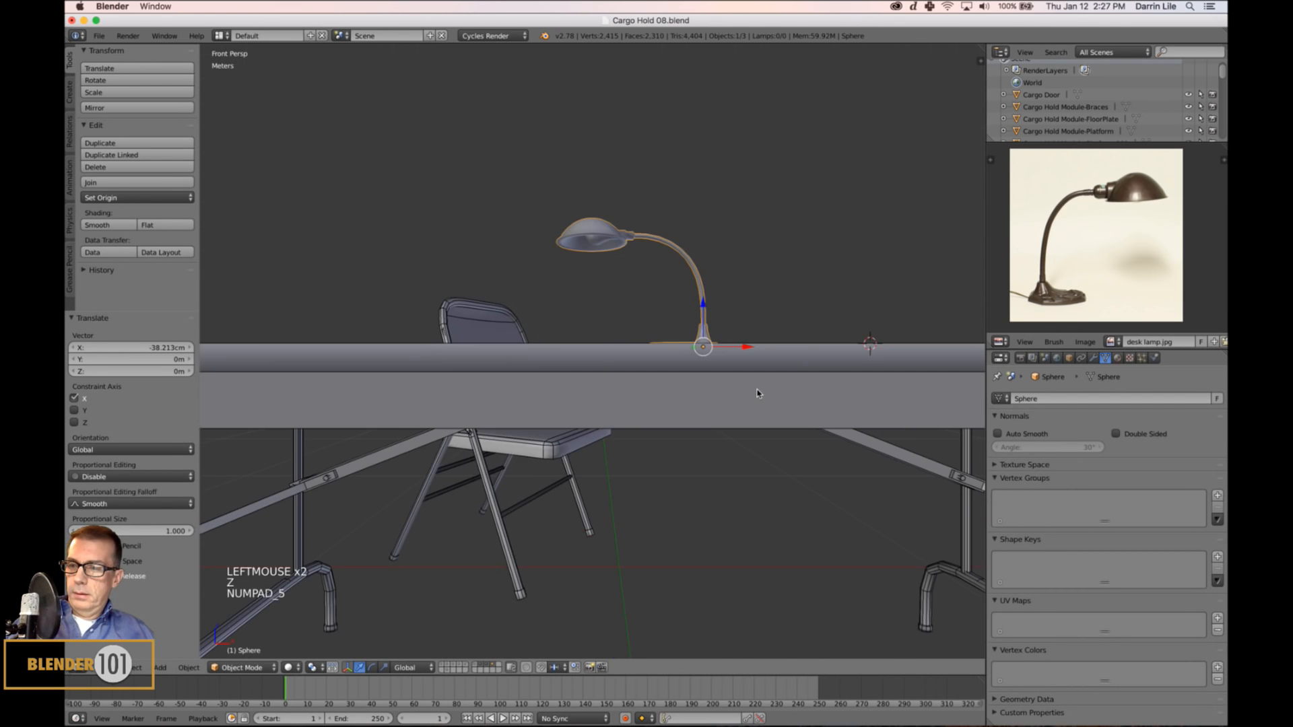
middle_click_drag(757, 389, 541, 408)
left_click_drag(551, 402, 323, 404)
scroll(336, 431, "down", 4)
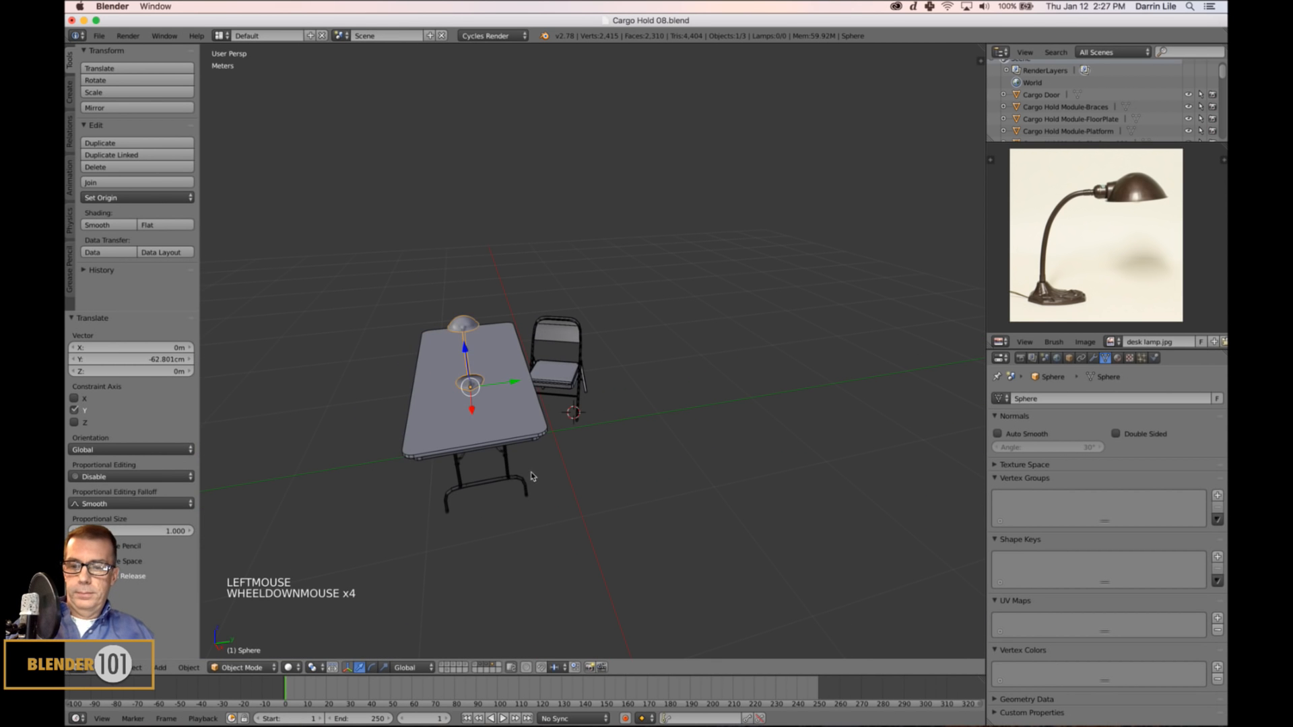
key("a")
middle_click_drag(517, 477, 572, 465)
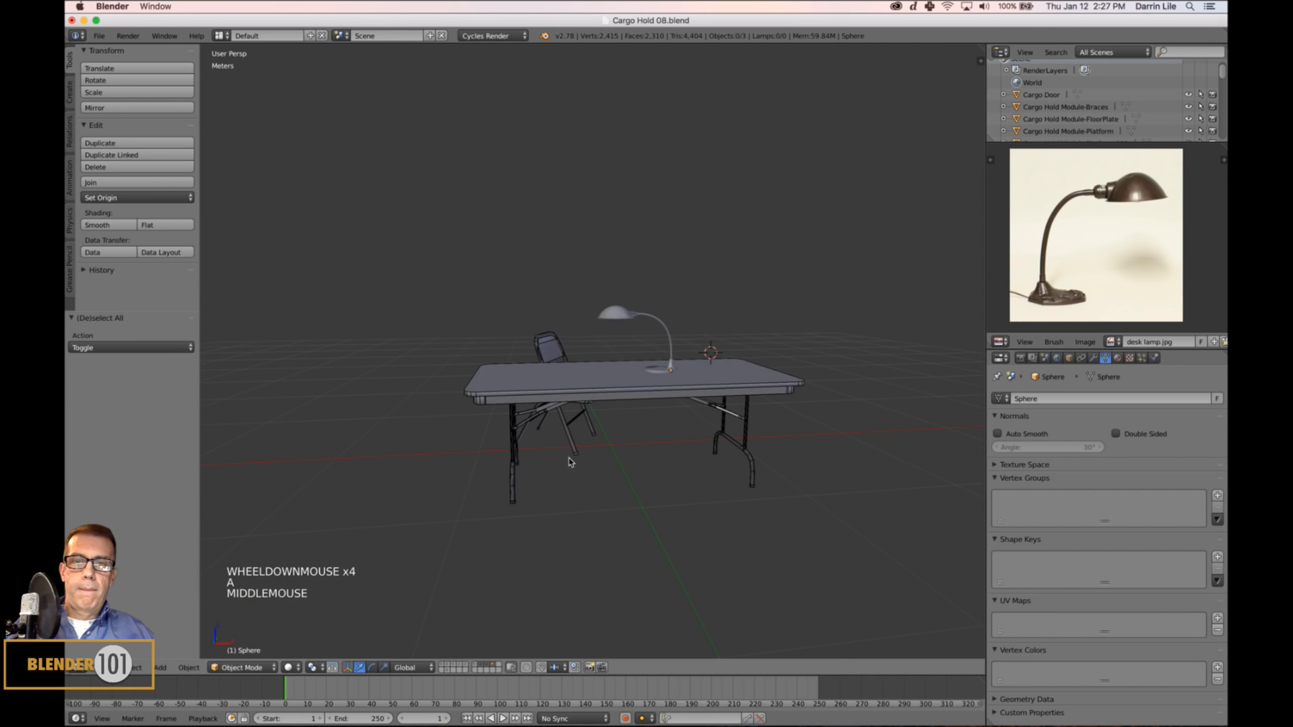
Turn on the Wire display option for the lamp, deselect it, and inspect it alongside the table and chair.
right_click(616, 323)
left_click(1068, 357)
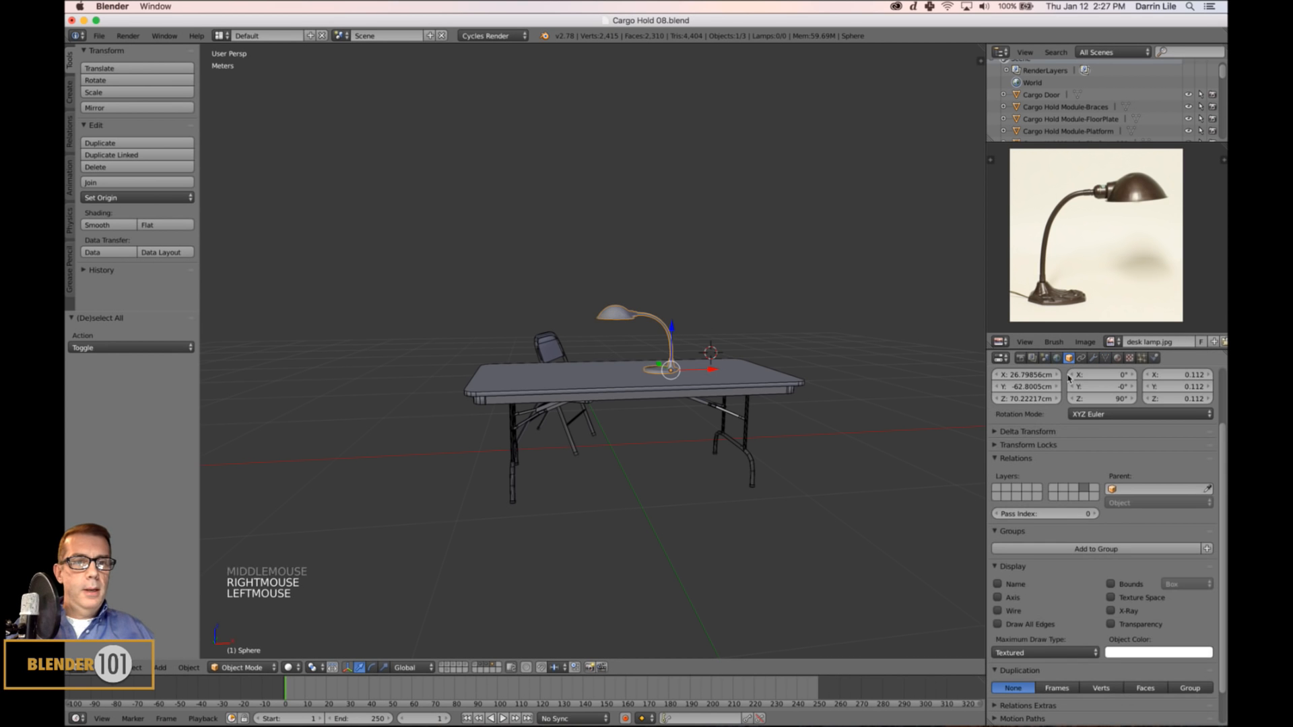
left_click(999, 610)
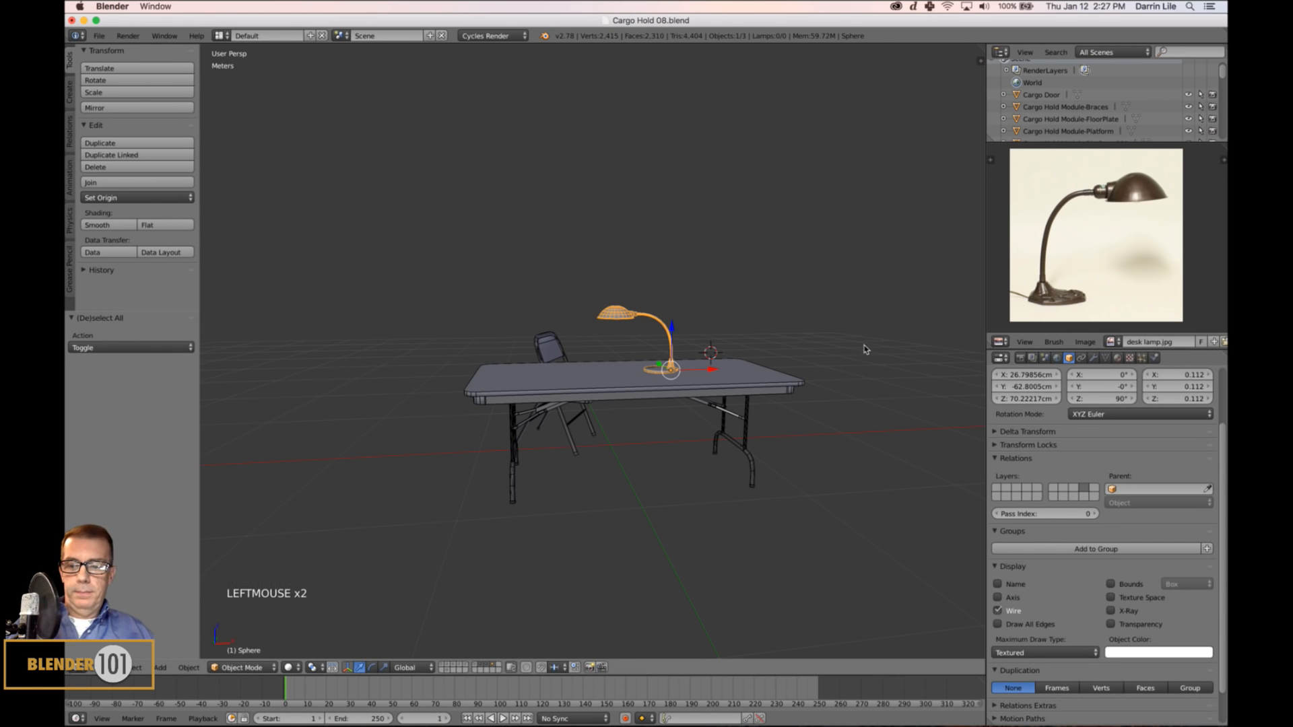
key("a")
middle_click_drag(854, 342, 662, 358)
scroll(872, 348, "up", 3)
key("shift+c")
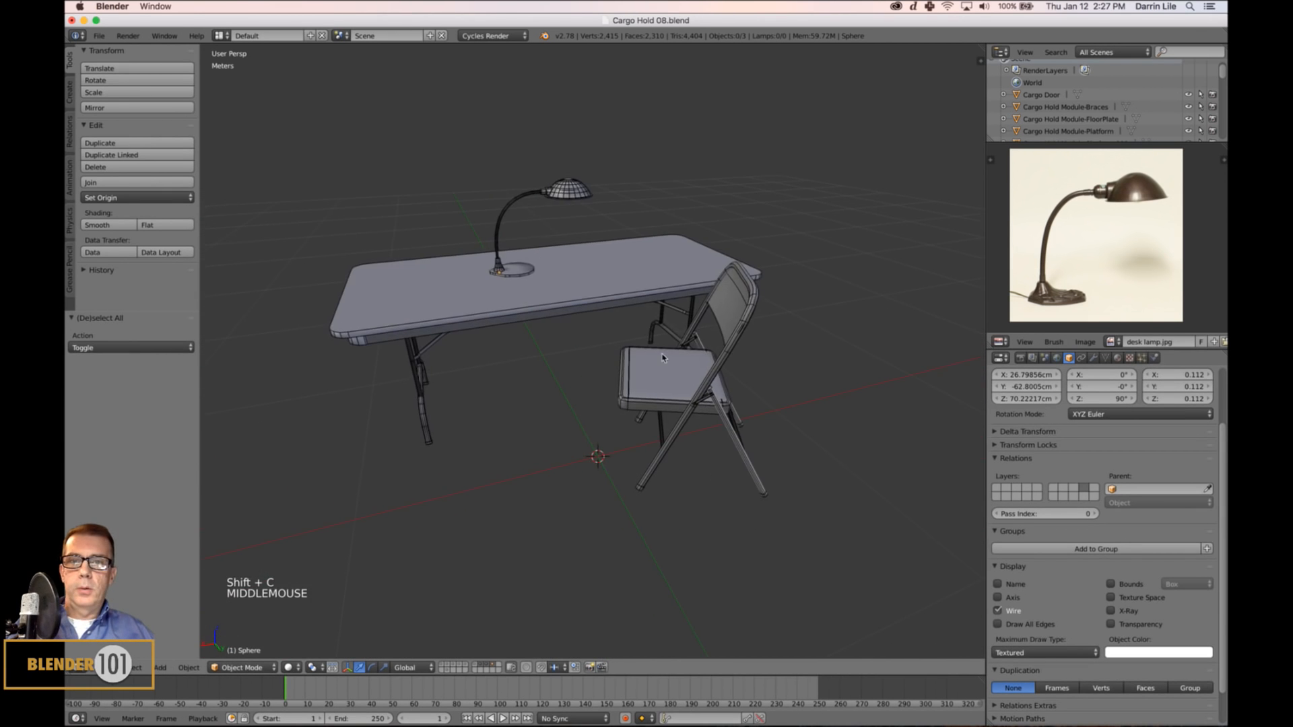
Move the lamp about 39 cm along X toward the end of the tabletop, deselect it and save the file.
right_click(532, 271)
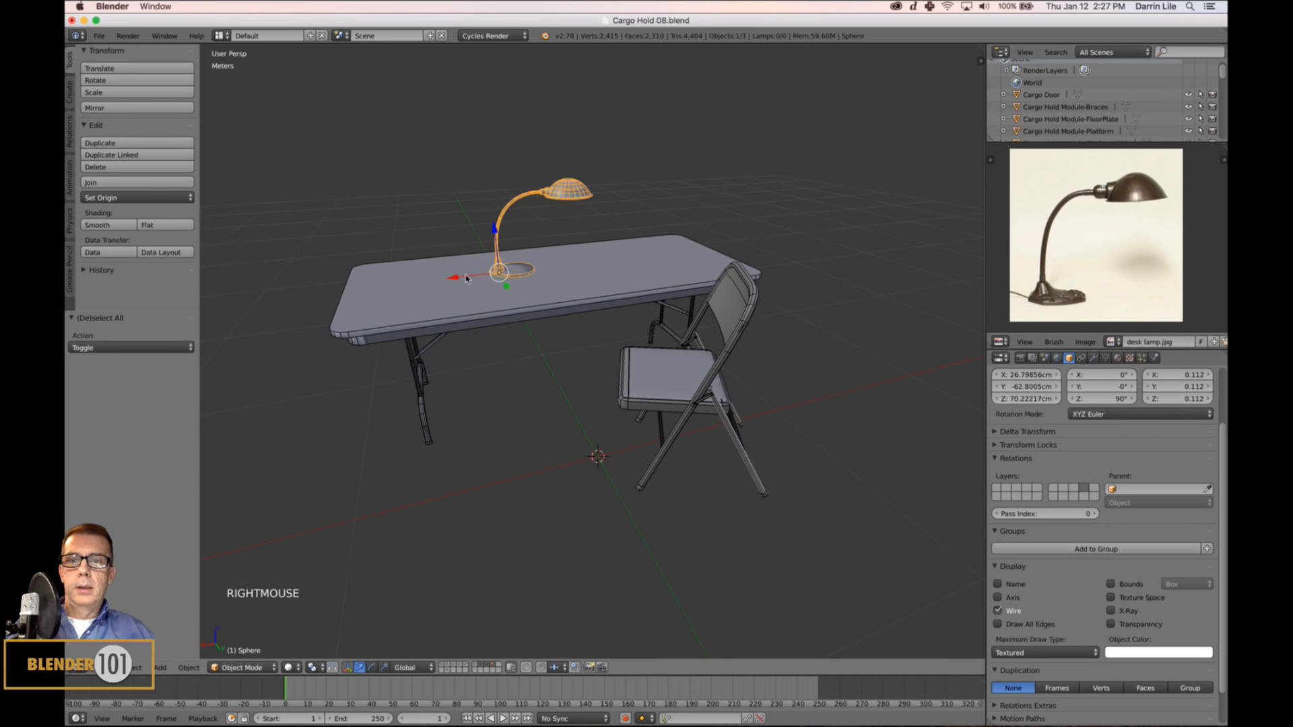
left_click_drag(456, 276, 374, 318)
left_click(374, 318)
middle_click_drag(374, 318, 622, 343)
key("a")
key("s")
key("s")
middle_click_drag(823, 335, 788, 321, "shift")
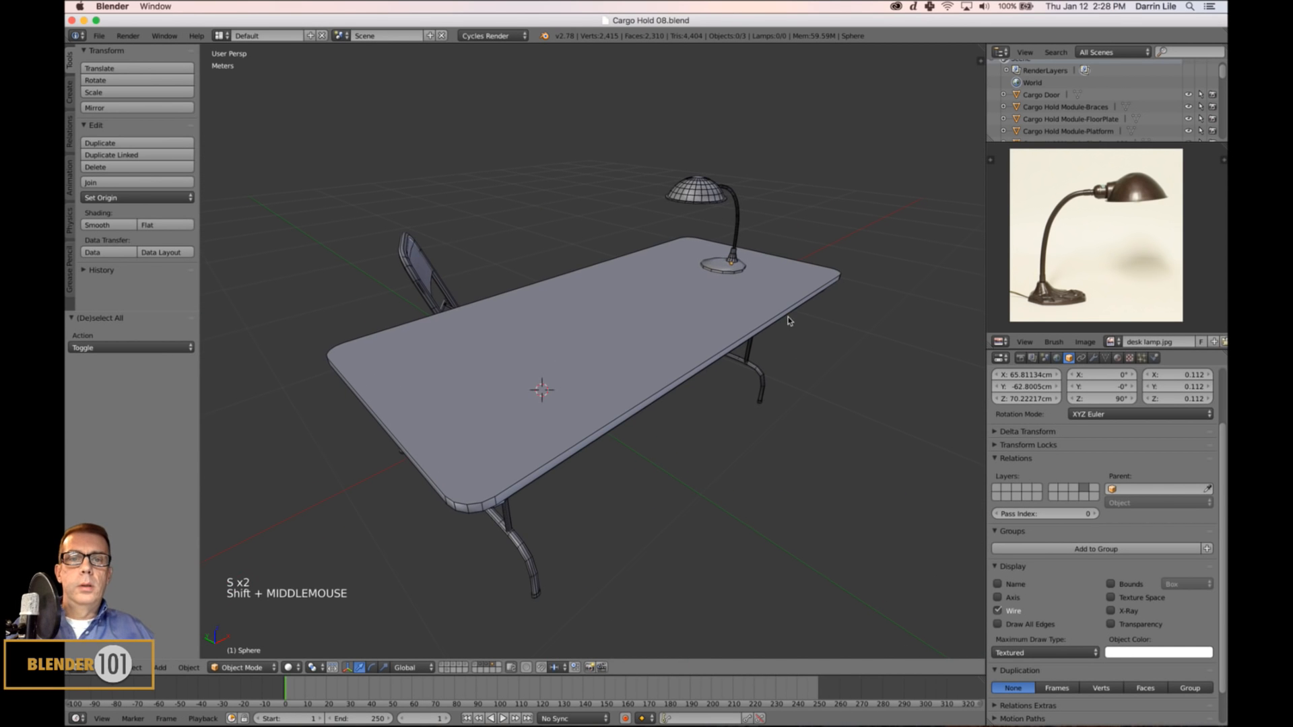
Select the desk lamp, check its transform values, and apply its rotation and scale.
right_click(687, 191)
middle_click_drag(687, 191, 674, 183, "shift")
scroll(781, 289, "down", 2)
middle_click(773, 308)
middle_click_drag(773, 308, 765, 297)
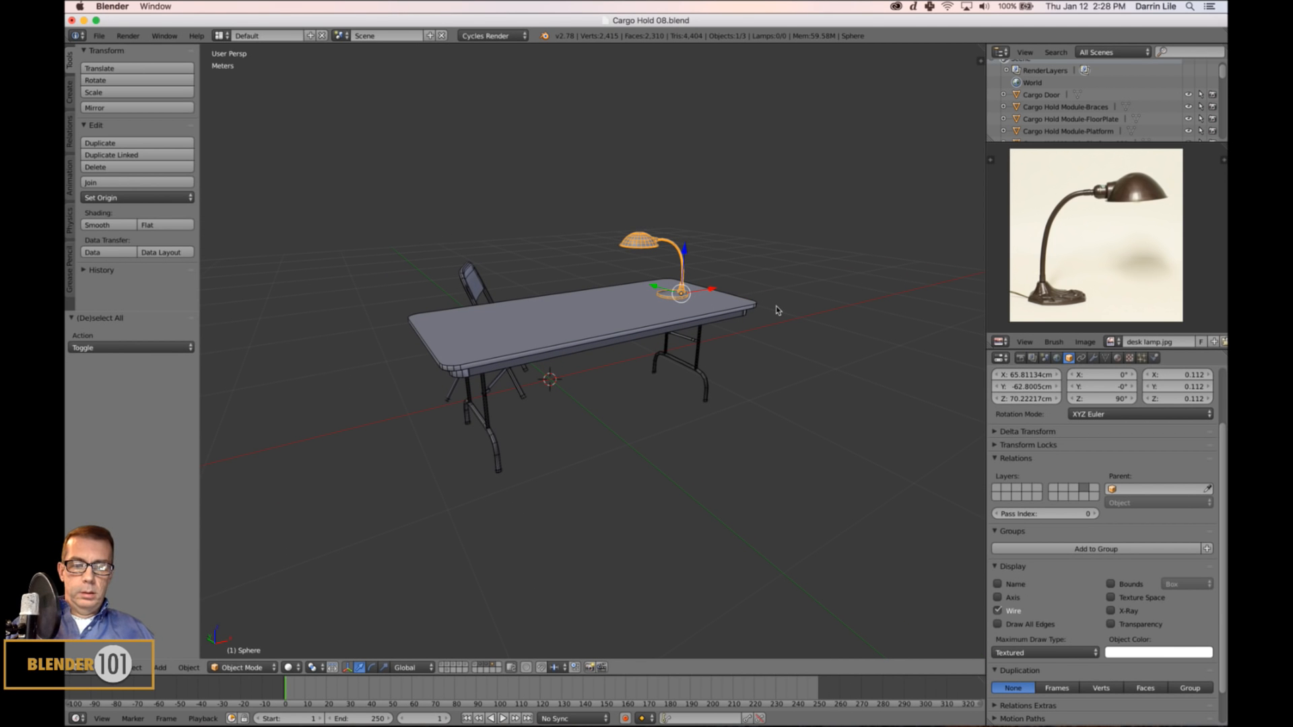
key("n")
left_click_drag(980, 276, 991, 55)
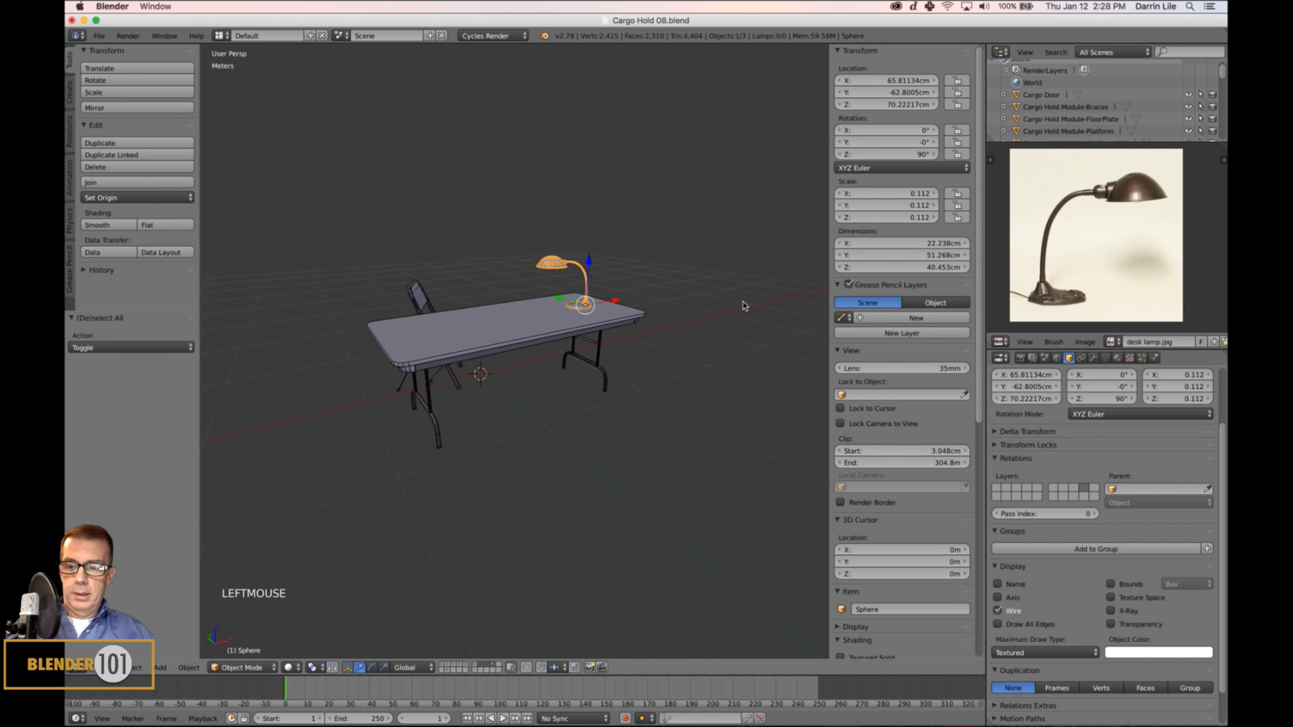
key("ctrl+a")
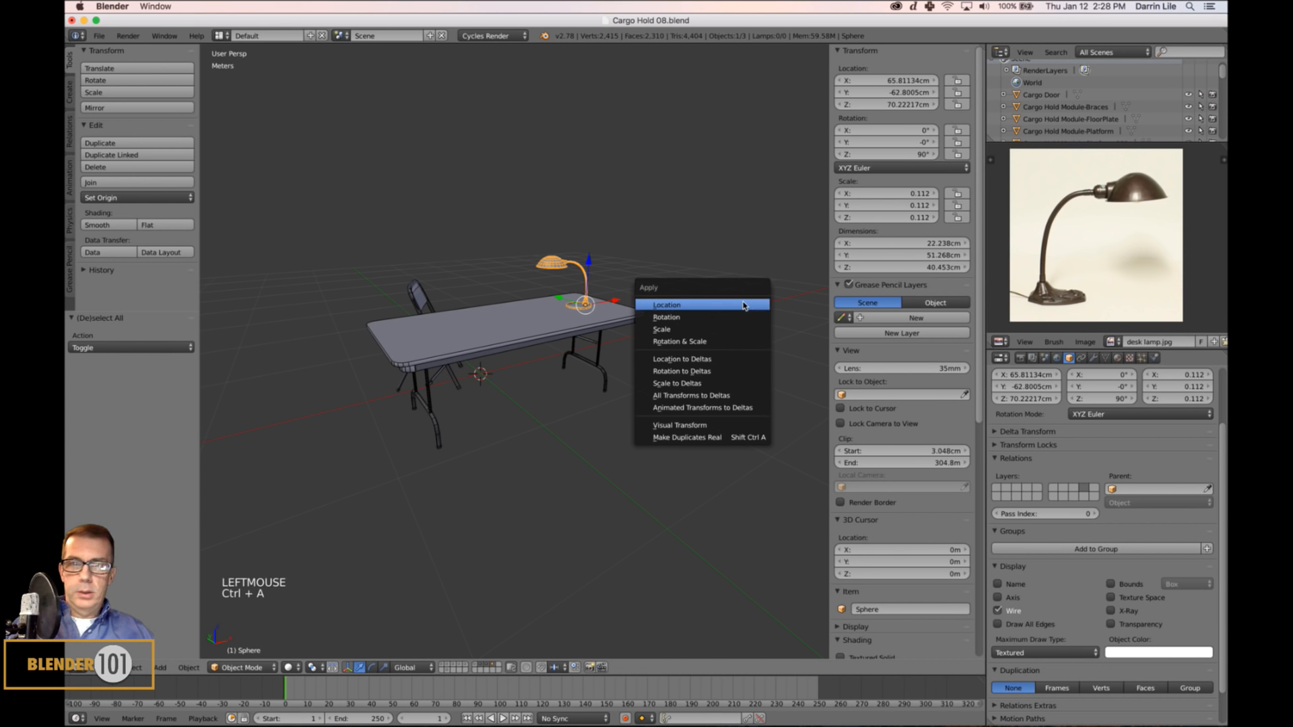
left_click(710, 342)
key("n")
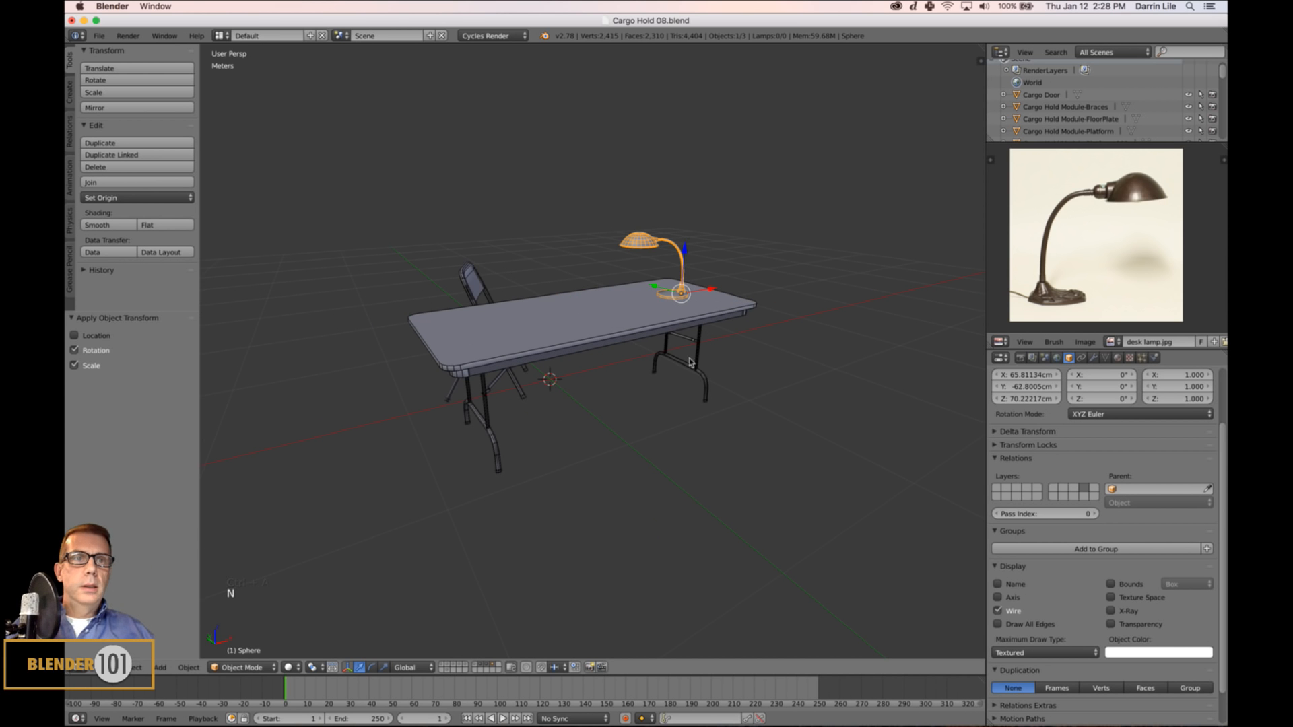
middle_click_drag(694, 396, 696, 400)
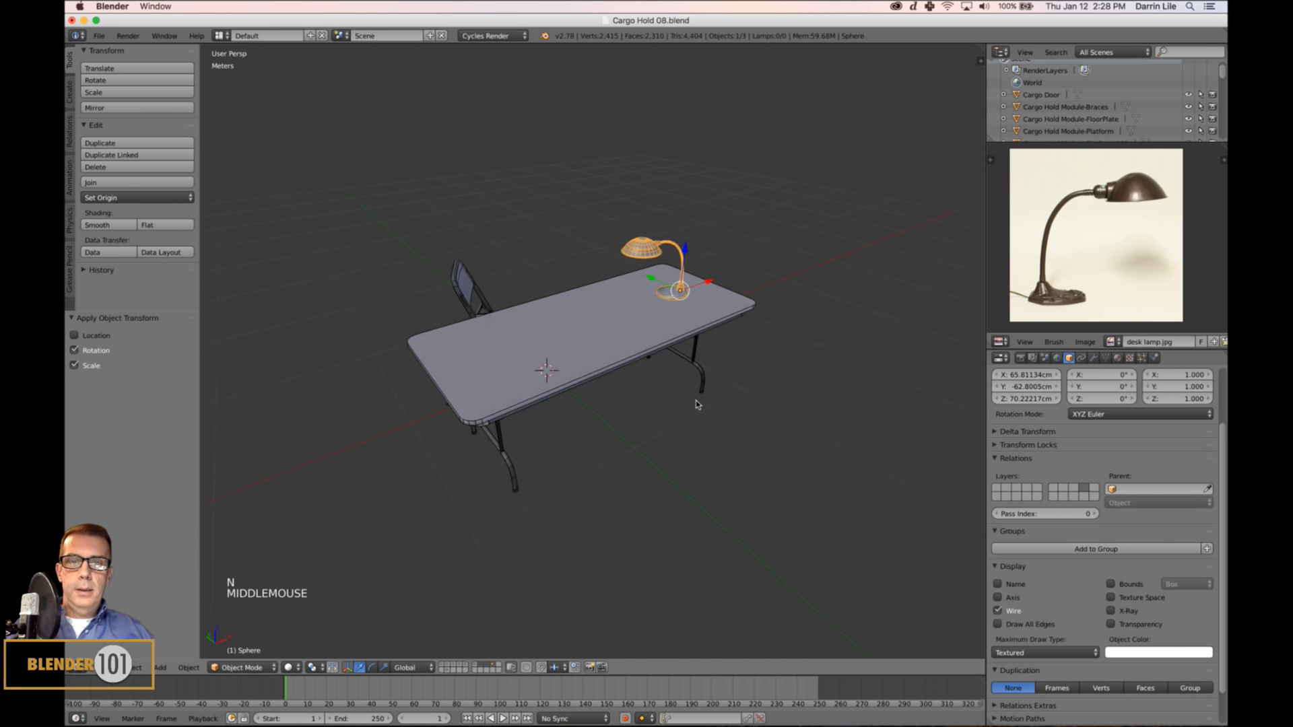
Switch to the UV Editing screen layout and show only the layer that holds the lamp.
left_click(220, 36)
left_click(239, 136)
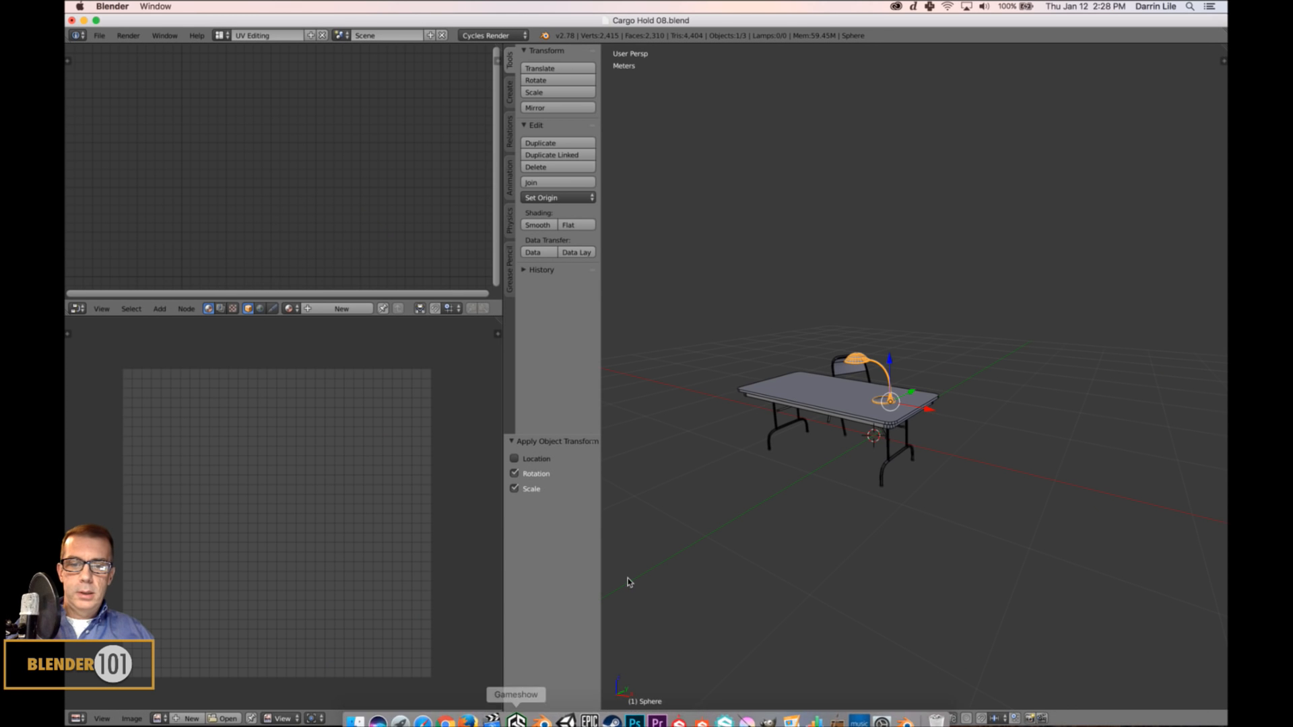
left_click(935, 718)
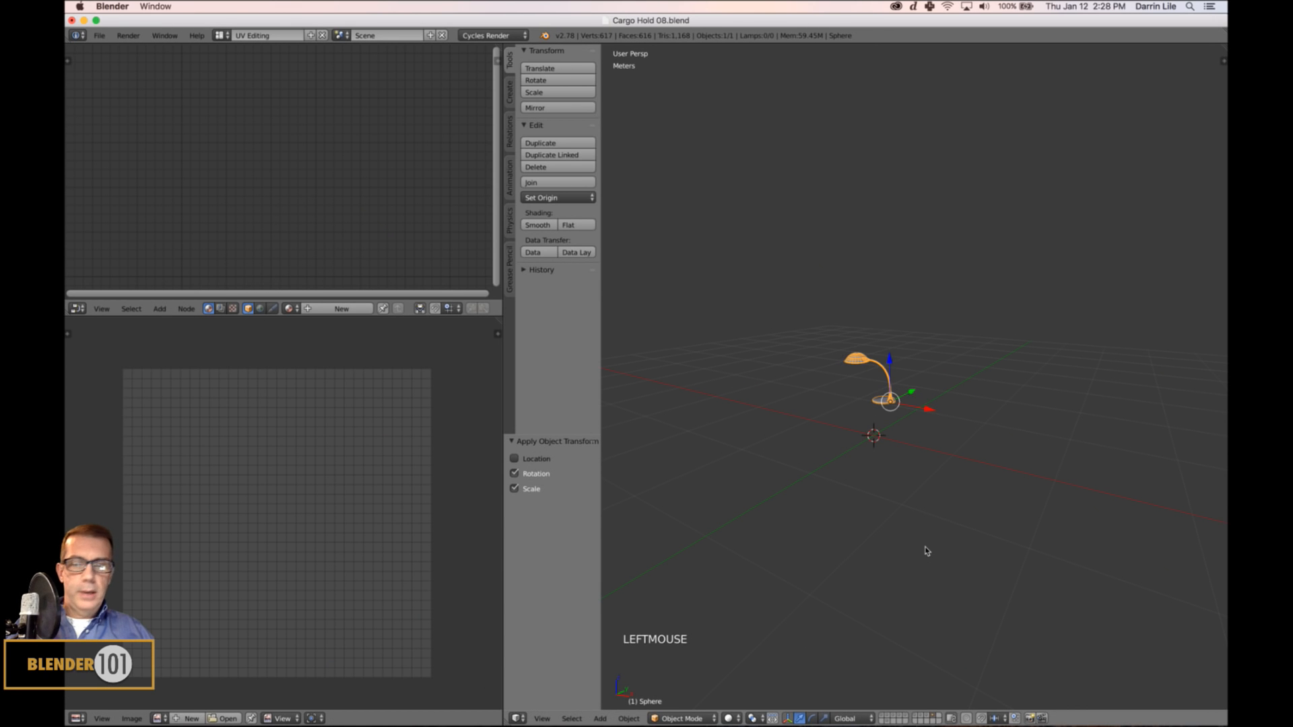
Frame the lamp, enter Edit Mode and select its entire mesh.
key("KP_Decimal")
middle_click_drag(990, 513, 939, 488)
scroll(915, 511, "down", 2)
key("Tab")
key("a")
key("a")
key("a")
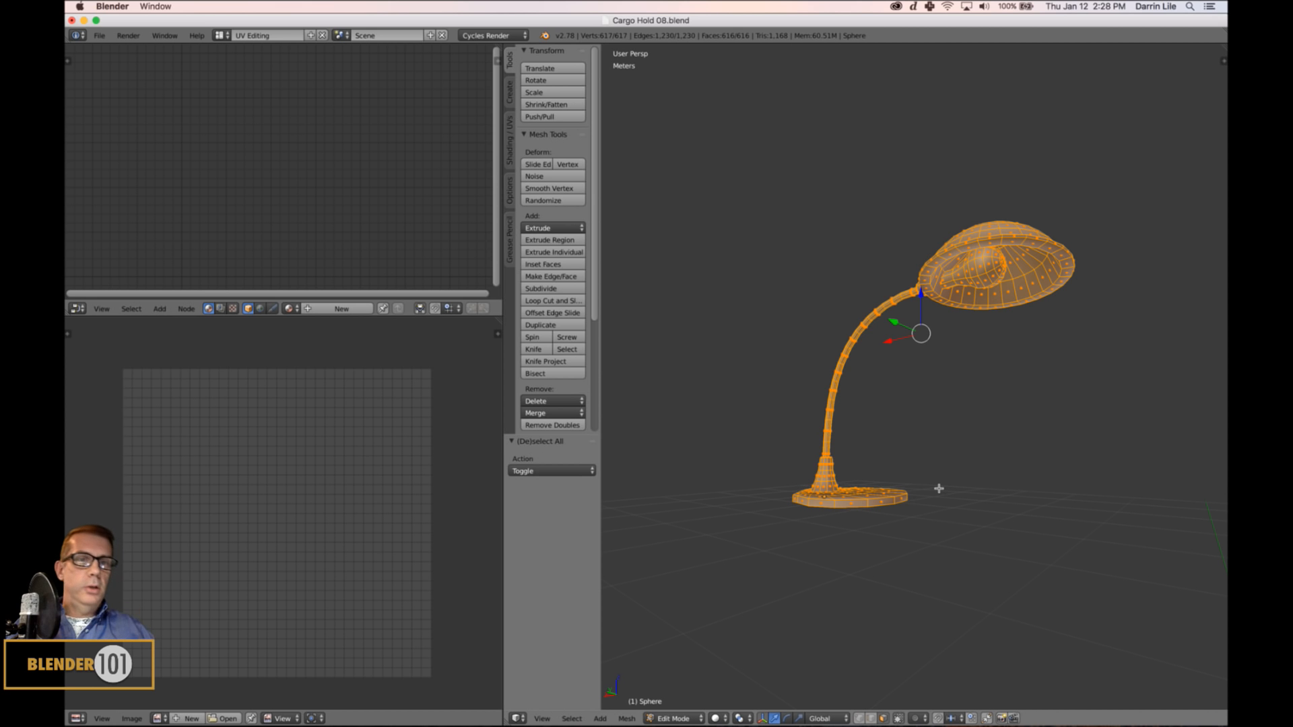
middle_click_drag(927, 462, 935, 490)
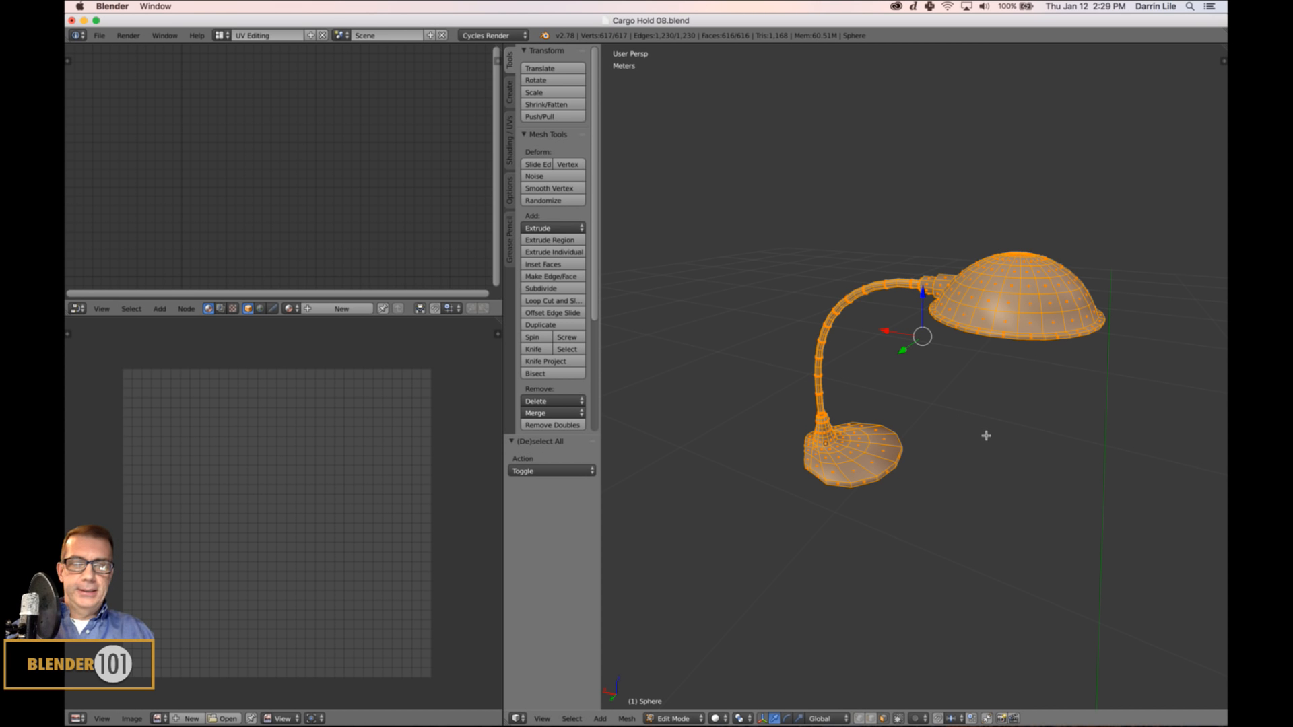
Unwrap the whole lamp with Smart UV Project at the default values, with Stretch to UV Bounds turned off.
mouse_move(1032, 423)
middle_mouse_down("shift")
mouse_move(997, 431)
mouse_move(1030, 407)
middle_mouse_up("shift")
key("u")
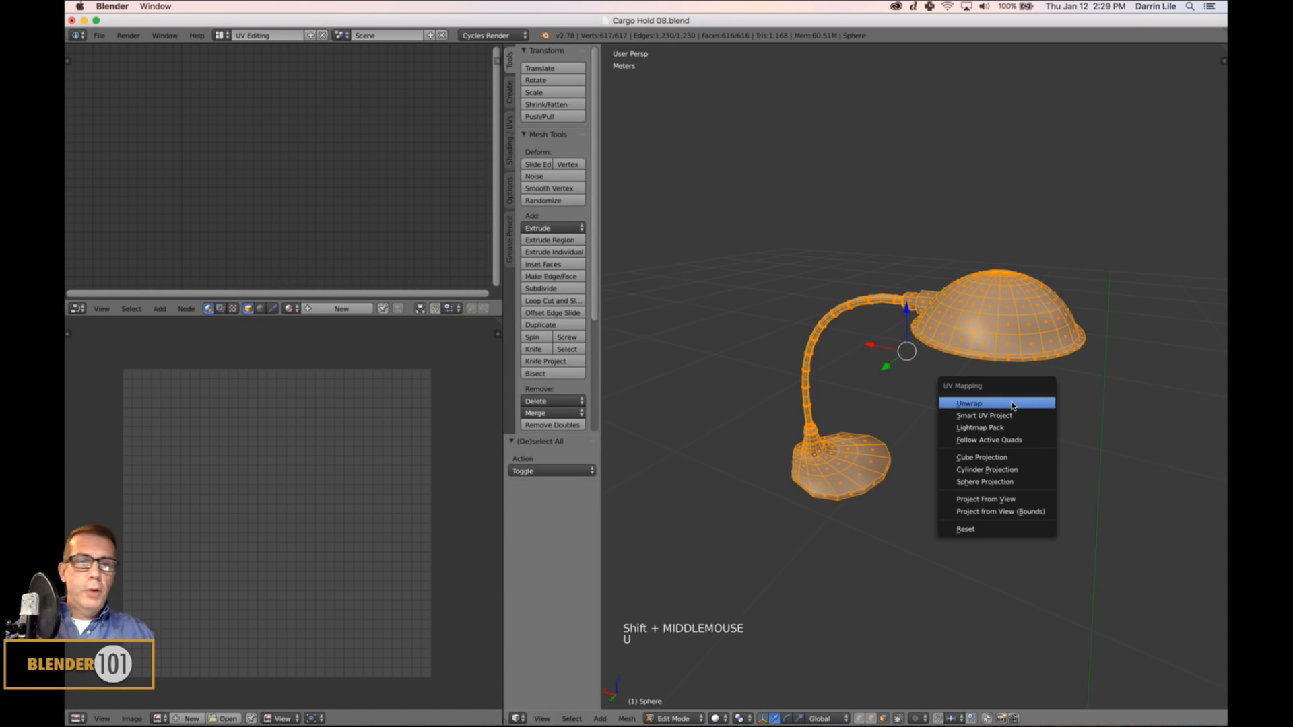
left_click(1010, 415)
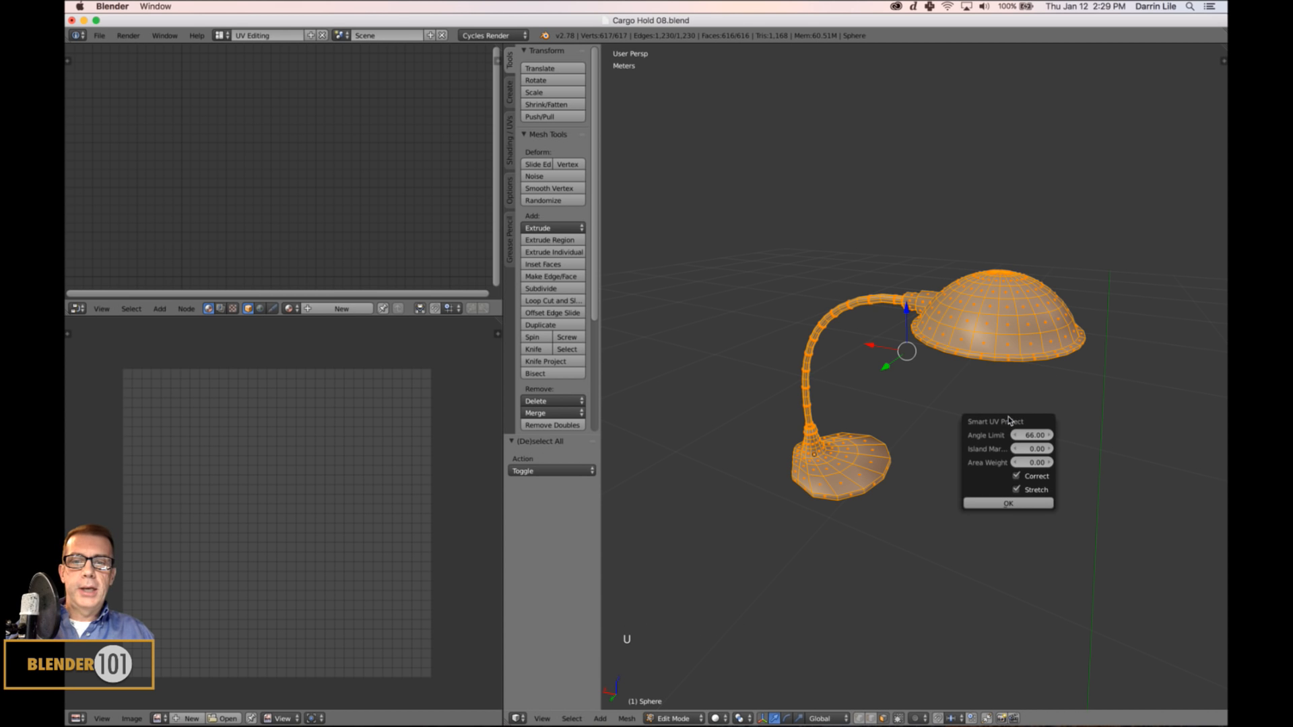
left_click(995, 504)
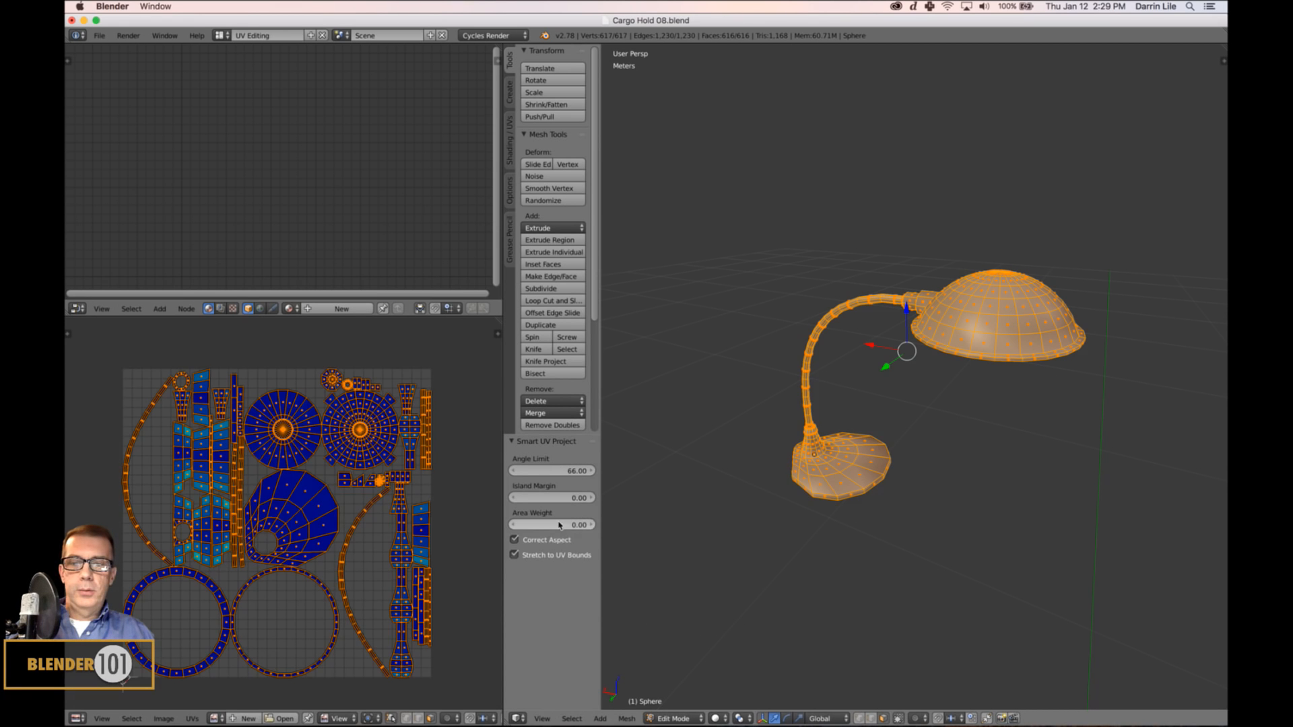
left_click(516, 555)
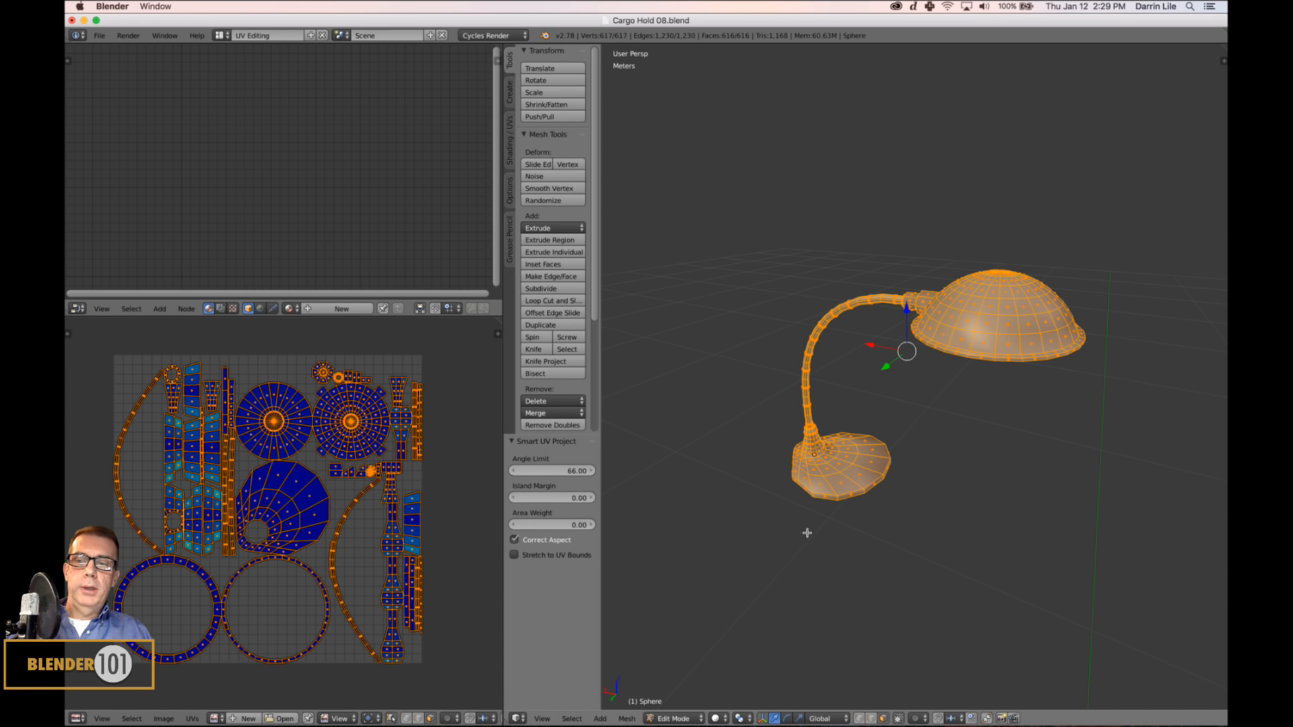
Isolate the lampshade with its attached socket by selecting its linked geometry and hiding the rest, then deselect everything.
middle_click_drag(967, 378, 923, 438, "shift")
scroll(955, 412, "up", 3)
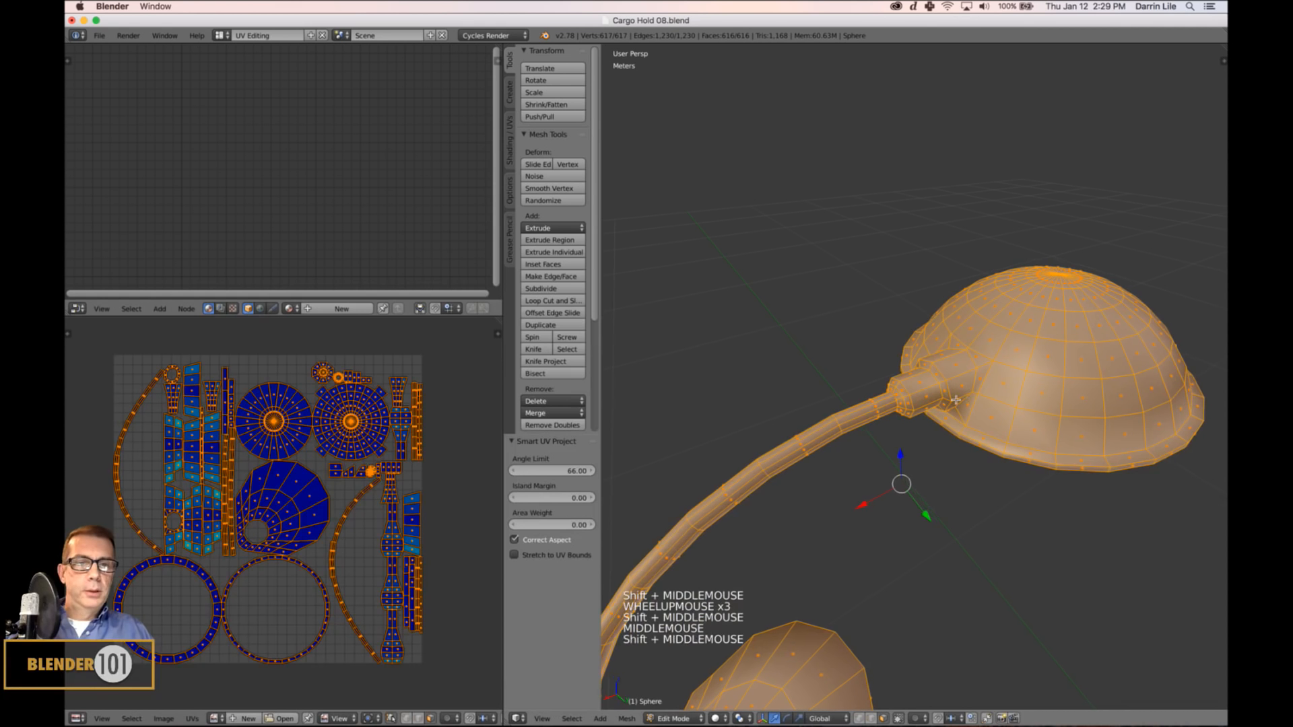
middle_click_drag(974, 398, 865, 393, "shift")
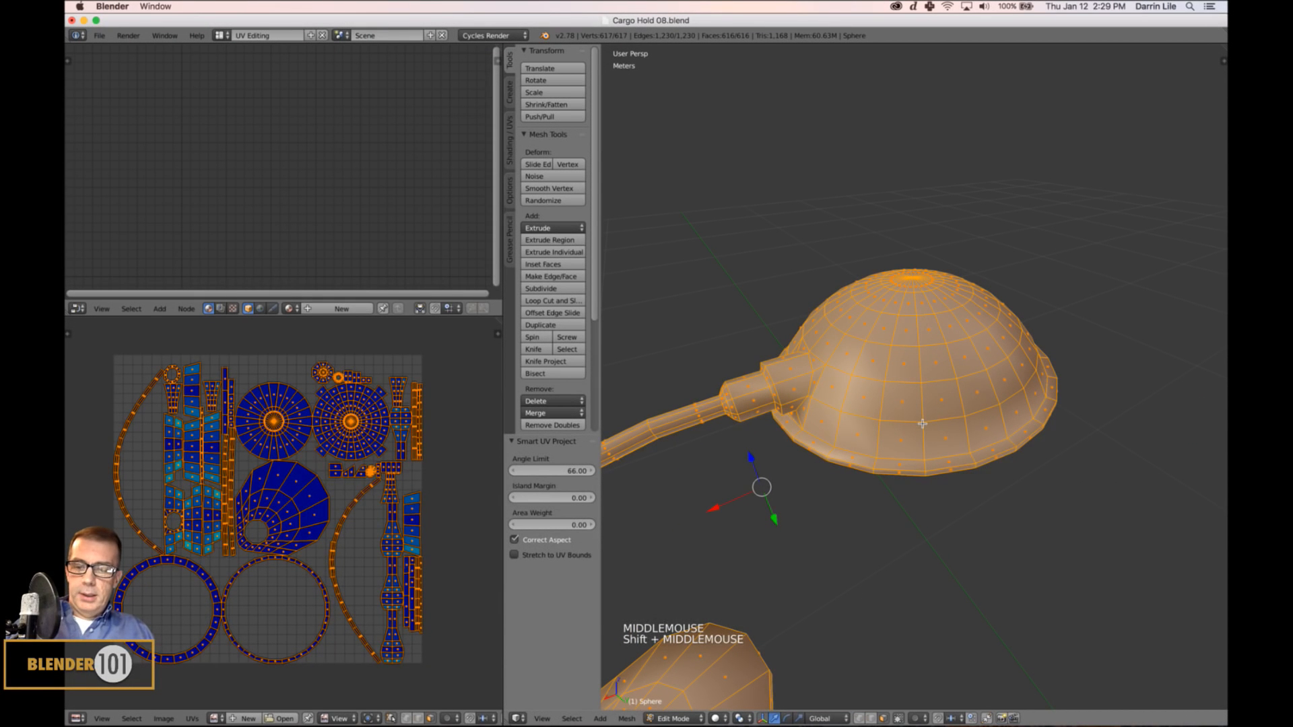
key("a")
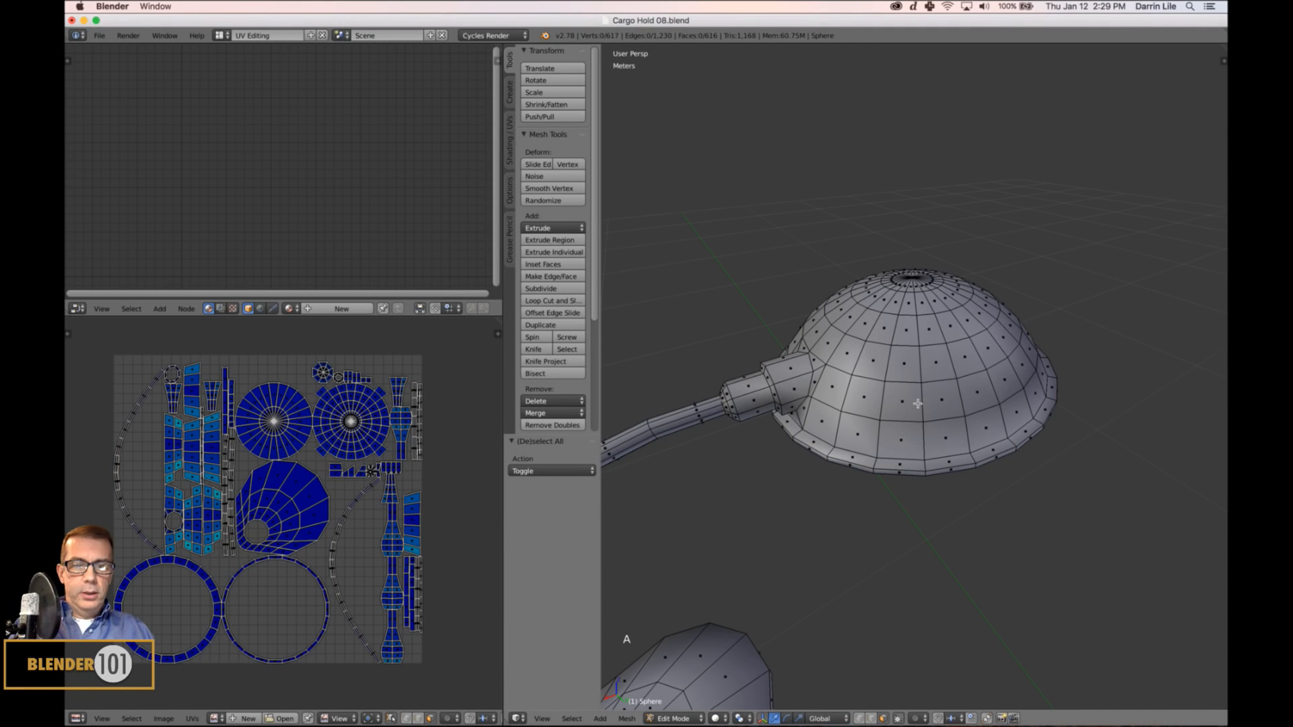
key("l")
mouse_move(924, 467)
middle_mouse_down()
mouse_move(925, 414)
mouse_move(930, 453)
middle_mouse_up()
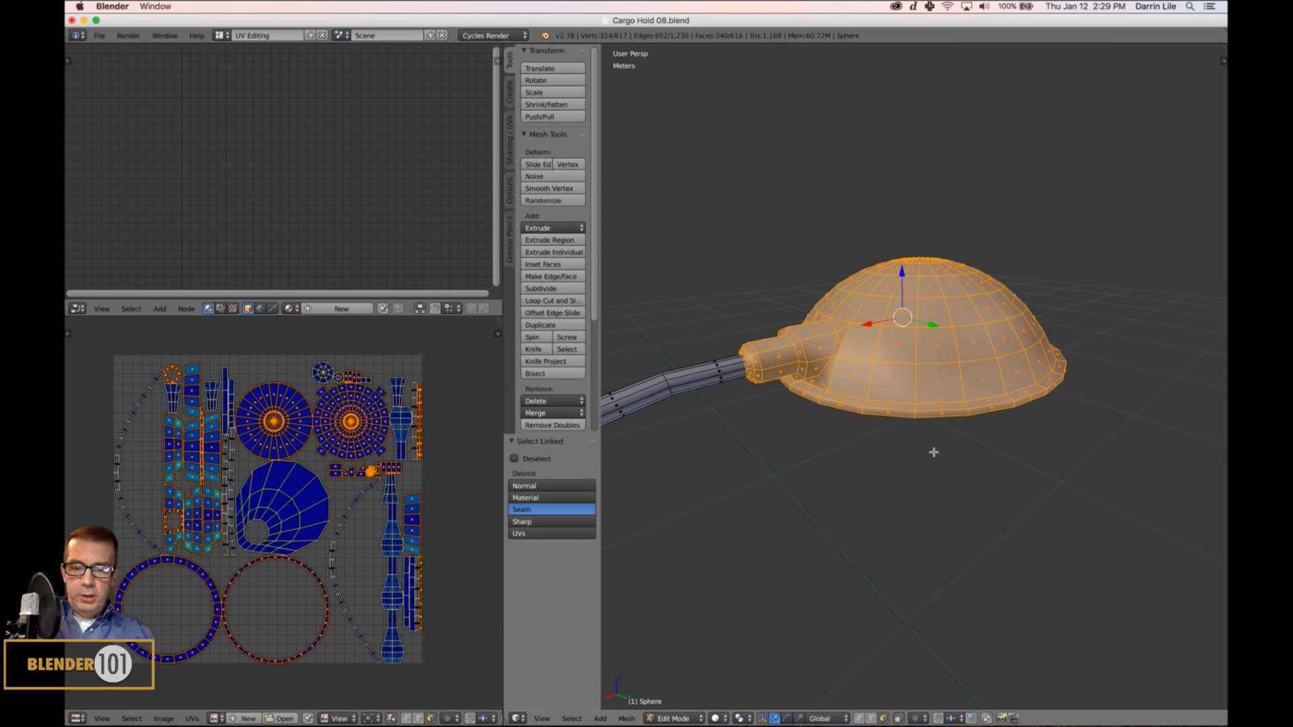
key("shift+h")
key("a")
Switch to edge selection and mark a seam along the edge loop around the lampshade's bottom rim.
middle_click_drag(943, 460, 932, 433)
key("ctrl+Tab")
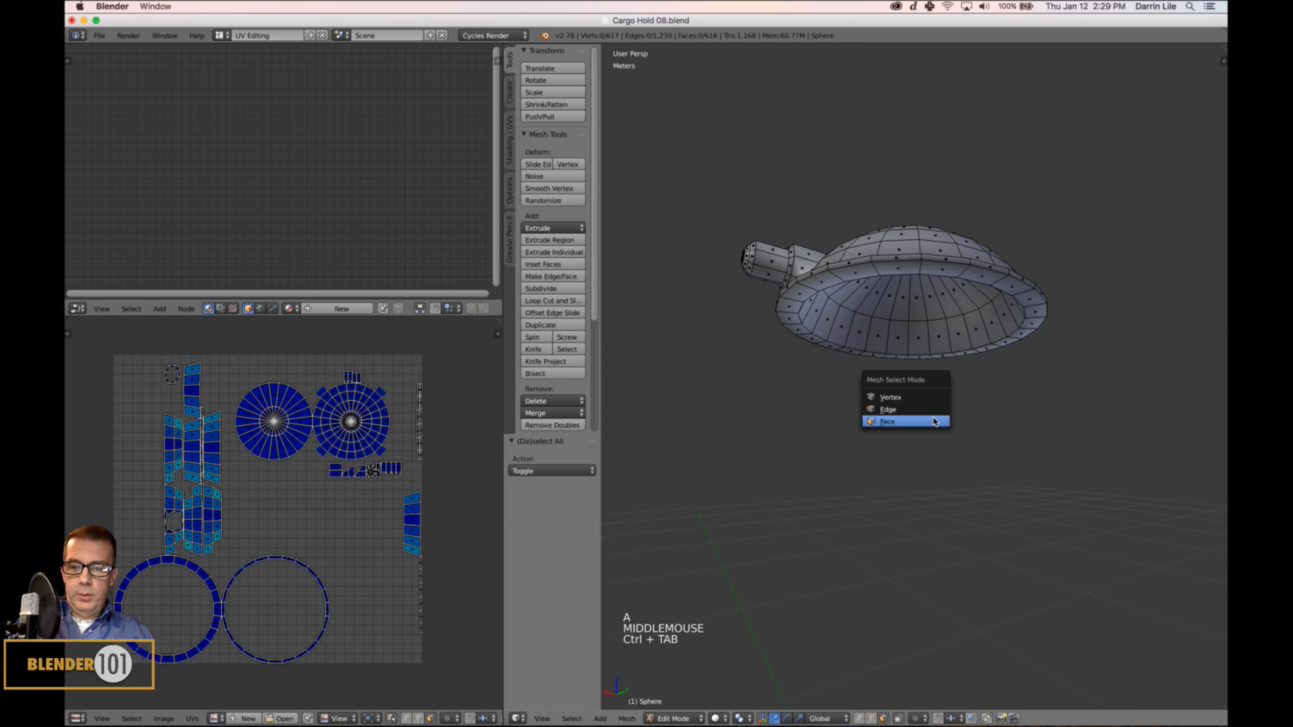
left_click(932, 409)
middle_click_drag(929, 366, 924, 453, "shift")
scroll(924, 453, "up", 2)
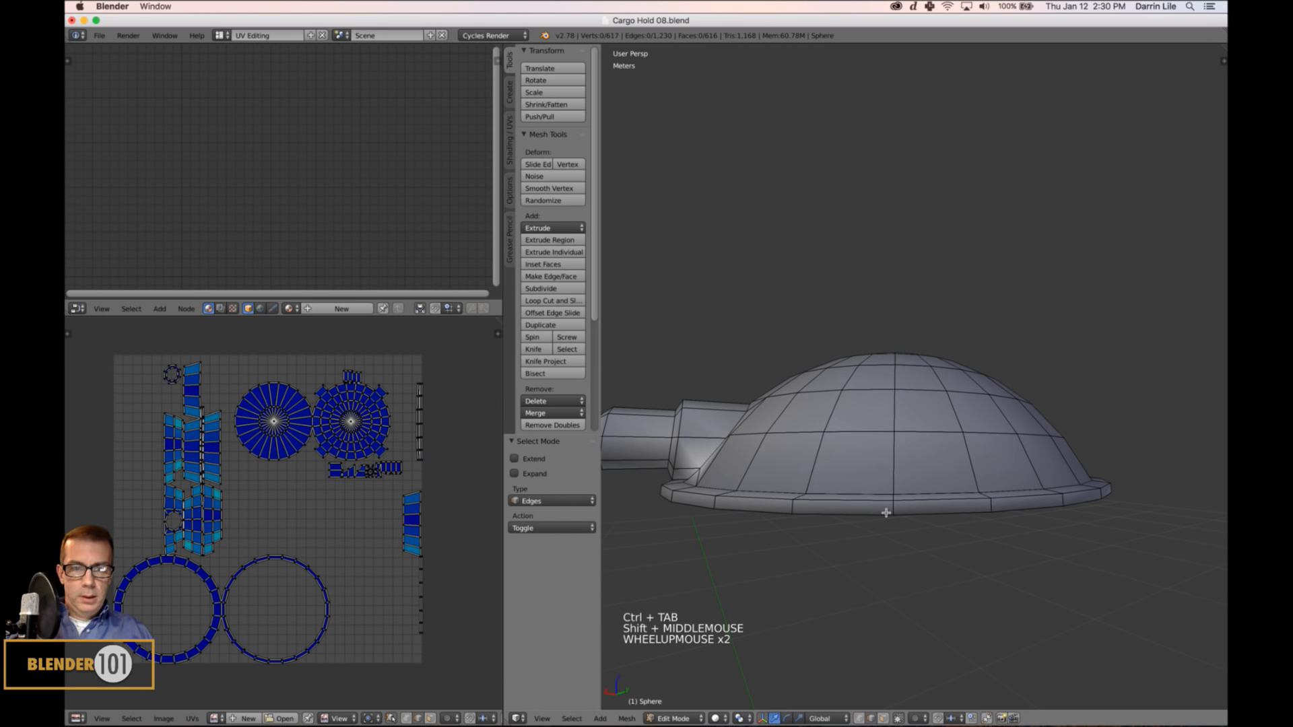
right_click(855, 522, "alt")
key("ctrl+e")
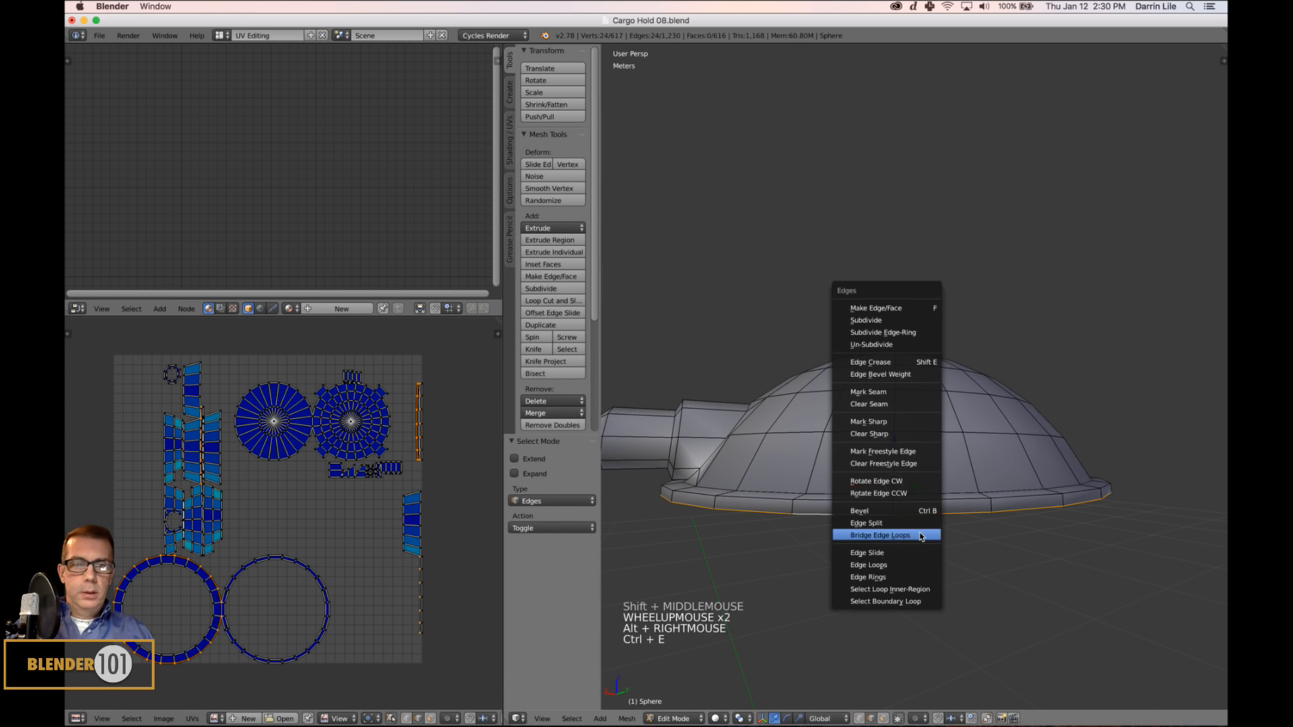
left_click(887, 394)
middle_click_drag(876, 431, 830, 459)
Mark a seam along the edge loop where the socket joins the lampshade.
right_click(837, 509, "alt")
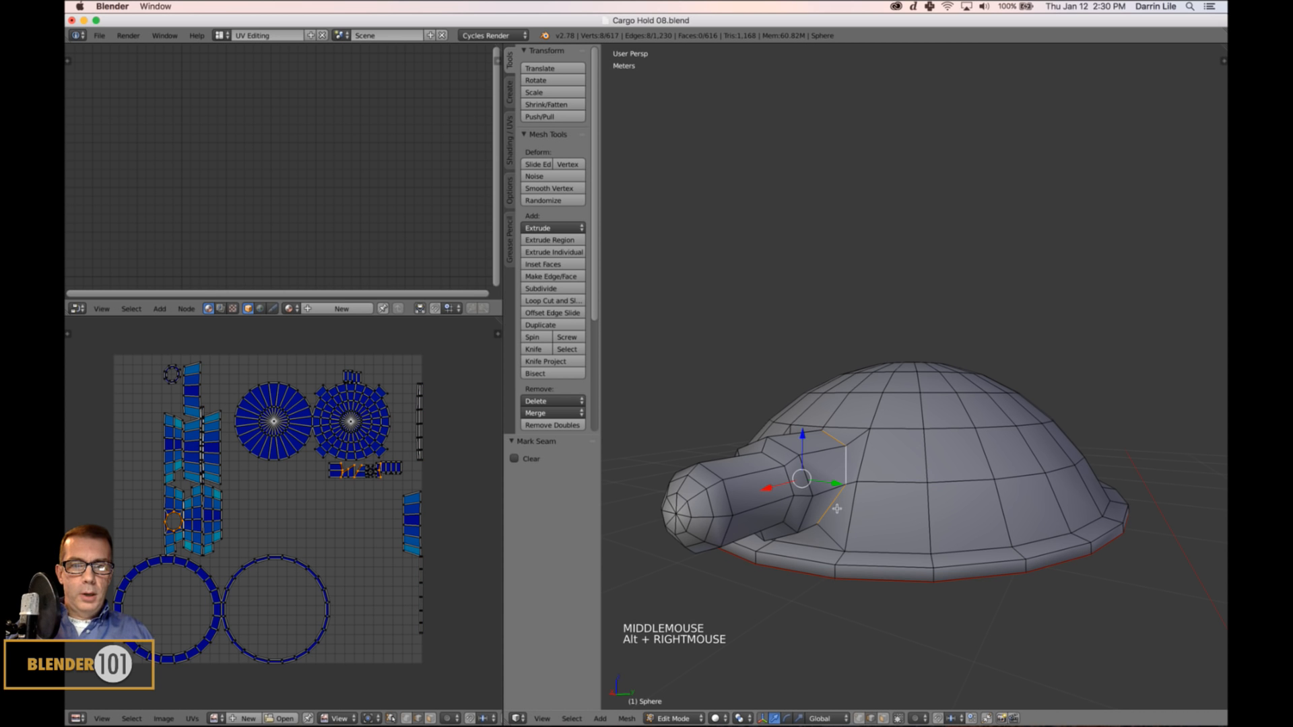
middle_click_drag(837, 509, 898, 489)
key("ctrl+e")
left_click(856, 490)
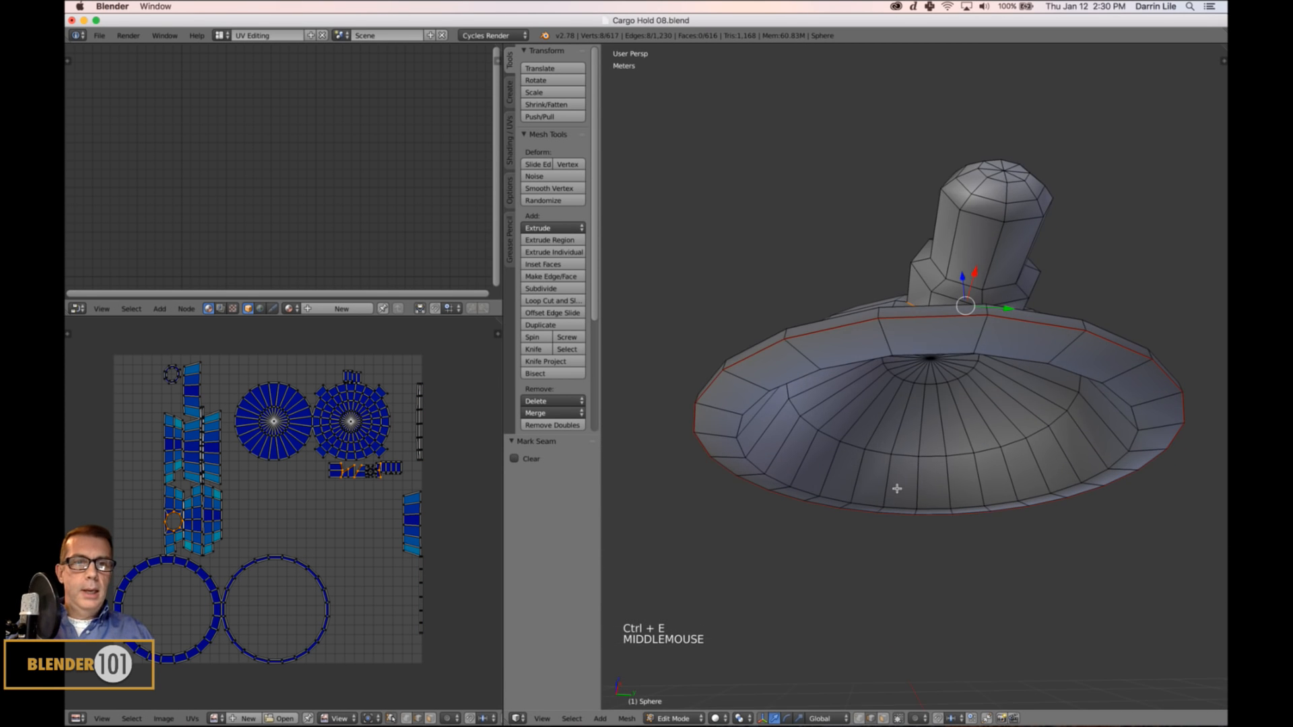
middle_click_drag(994, 239, 983, 402)
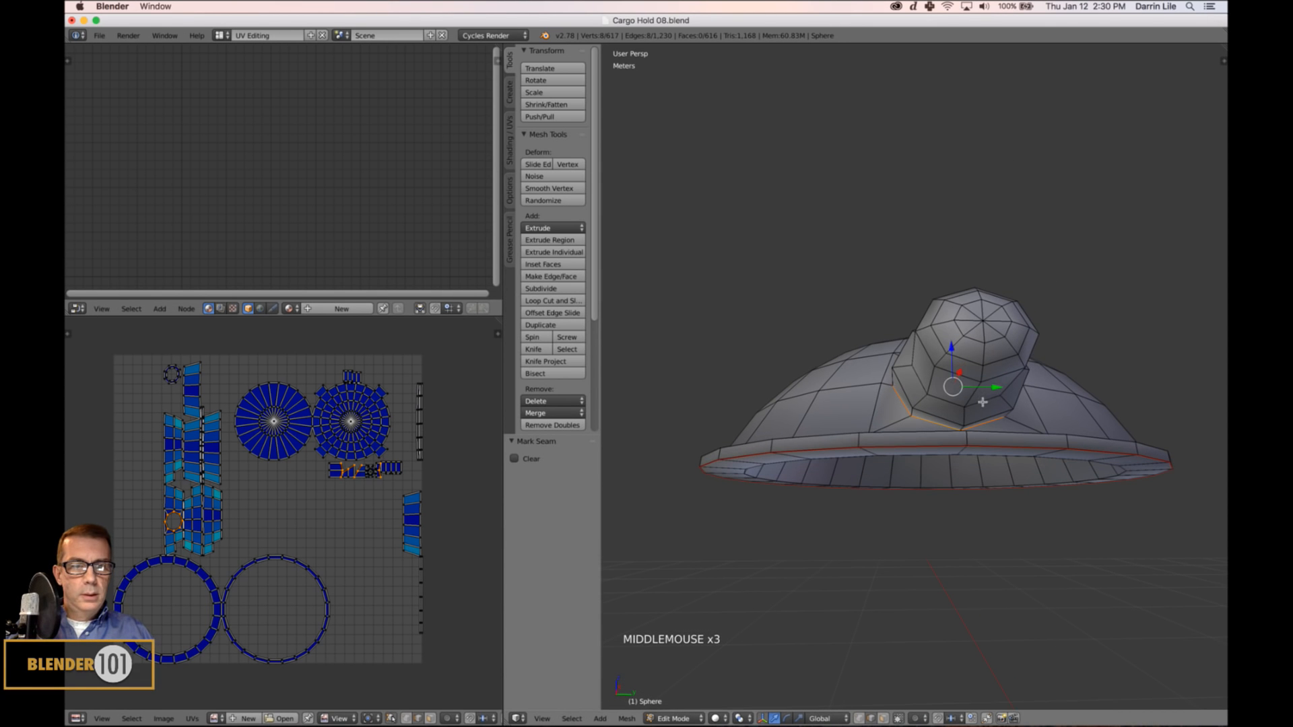
Mark a seam on the single edge beneath the socket where it meets the shade, then deselect everything.
right_click(962, 435)
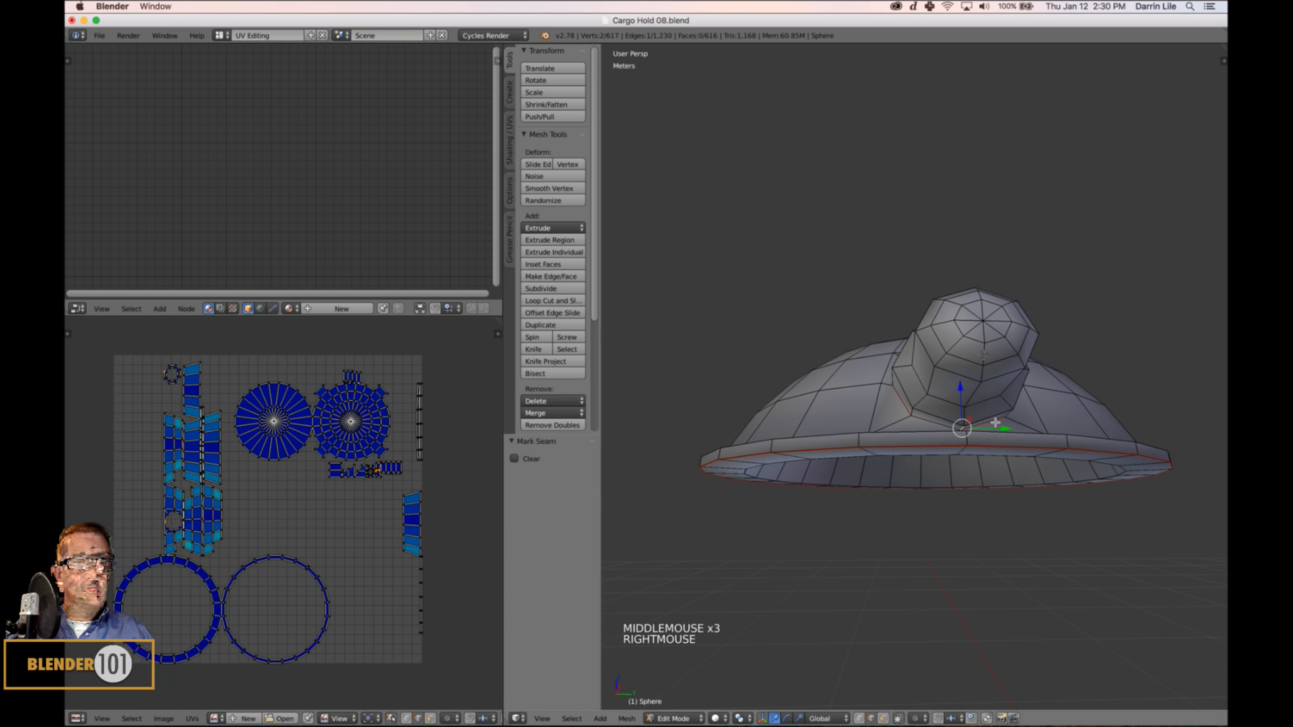
key("ctrl+e")
left_click(1025, 381)
key("a")
scroll(1017, 397, "down", 2)
middle_click_drag(1017, 404, 898, 464)
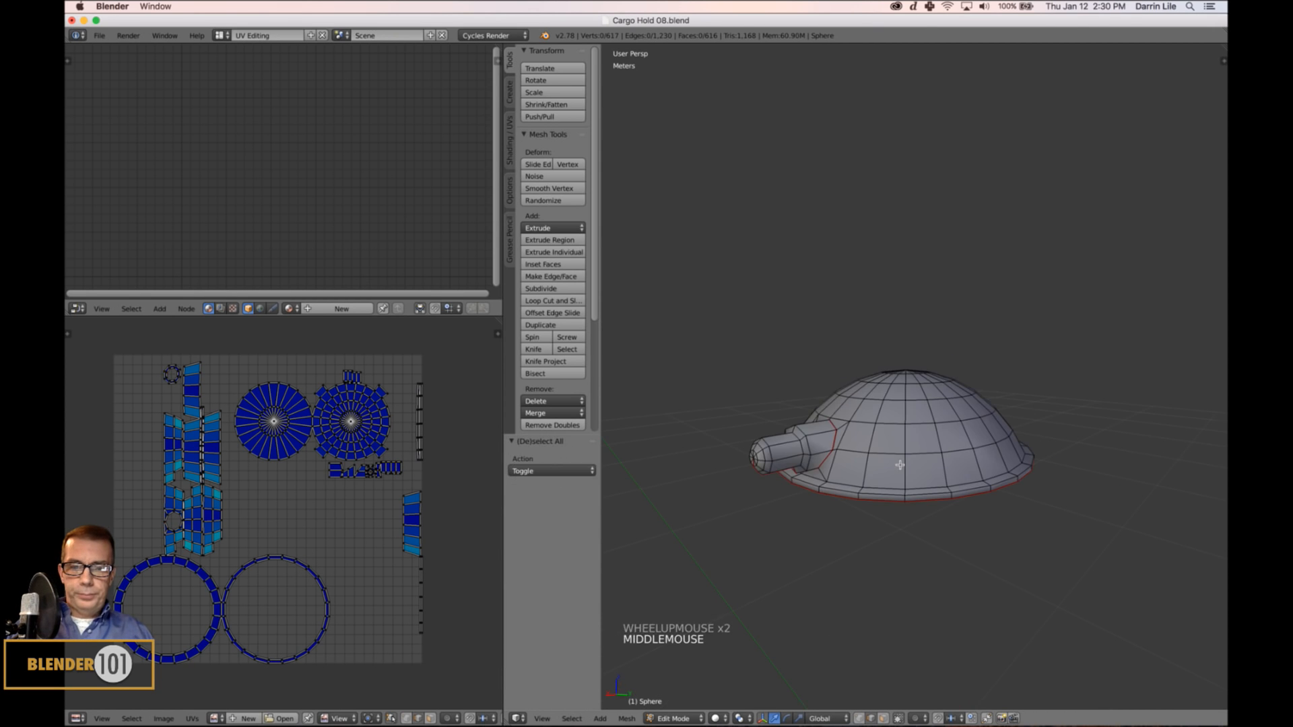
Unhide the rest of the lamp, select the linked lampshade geometry and unwrap it along the marked seams.
key("alt+h")
scroll(910, 442, "down", 2)
key("a")
key("l")
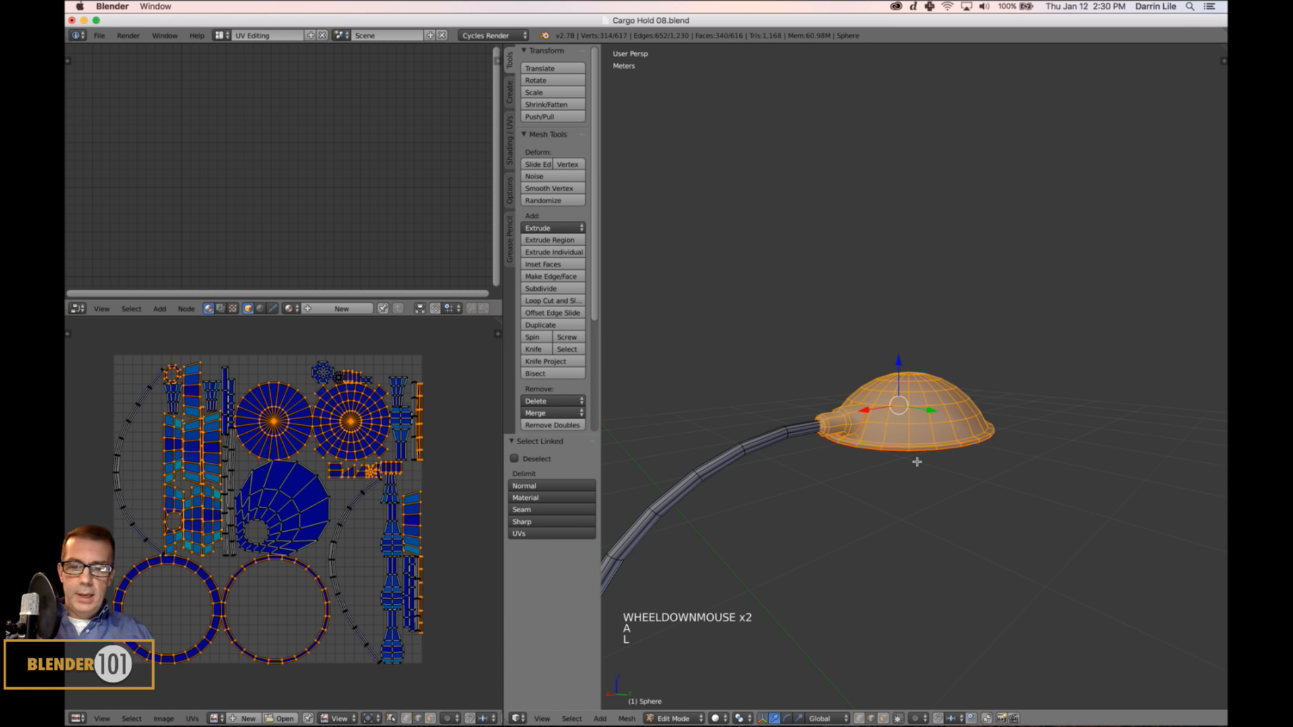
key("u")
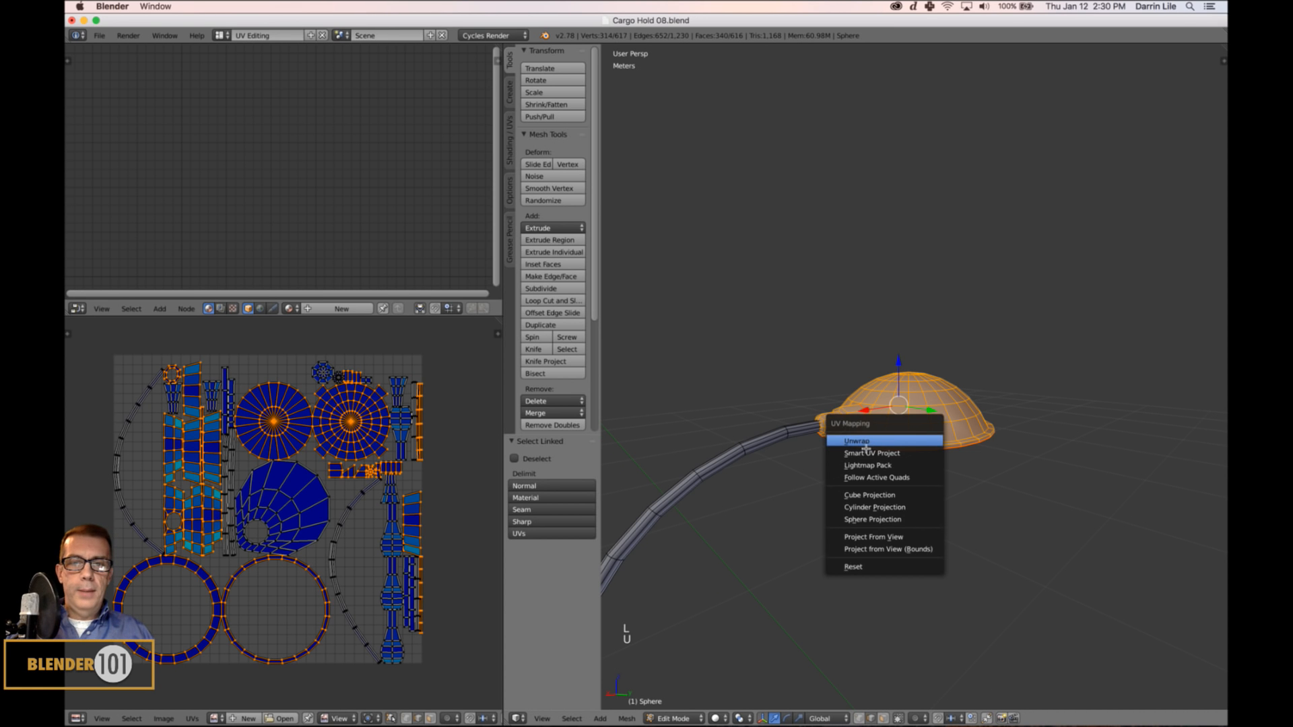
left_click(868, 444)
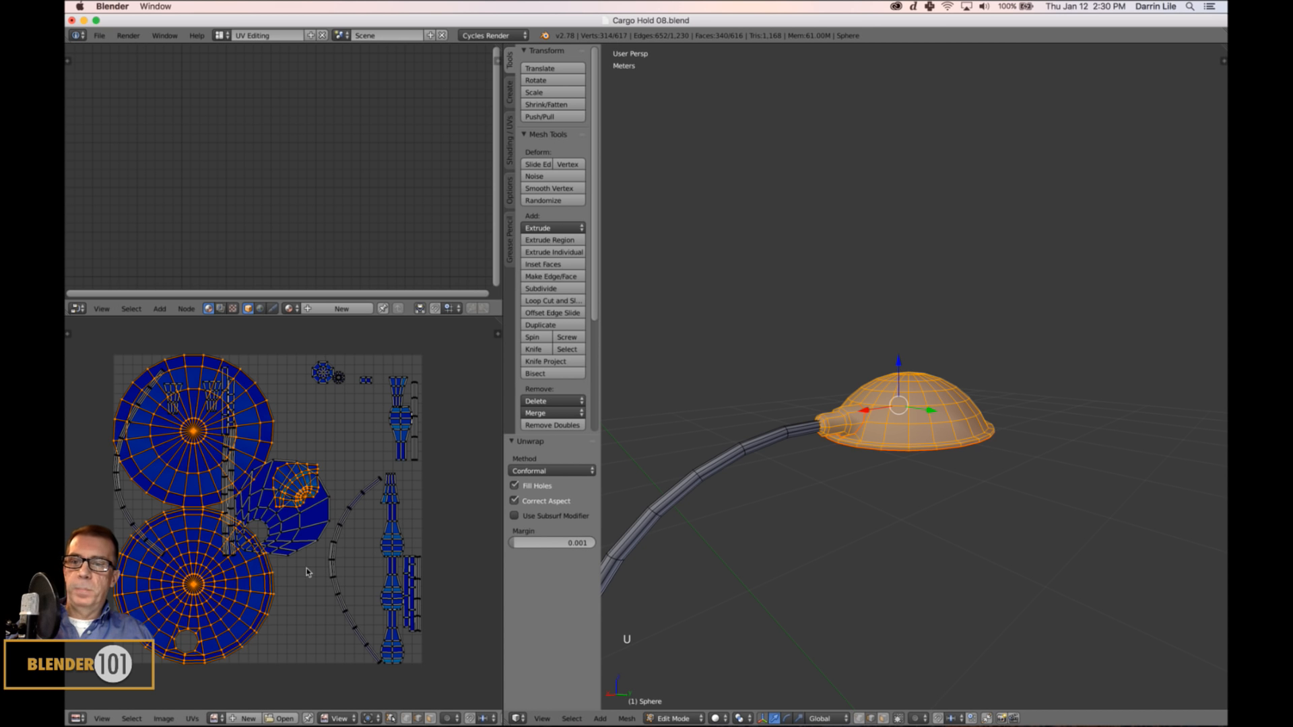
Select all of the lamp's UV islands, average their scale and pack them.
scroll(318, 566, "down", 2)
scroll(337, 566, "up", 1)
key("a")
key("a")
key("a")
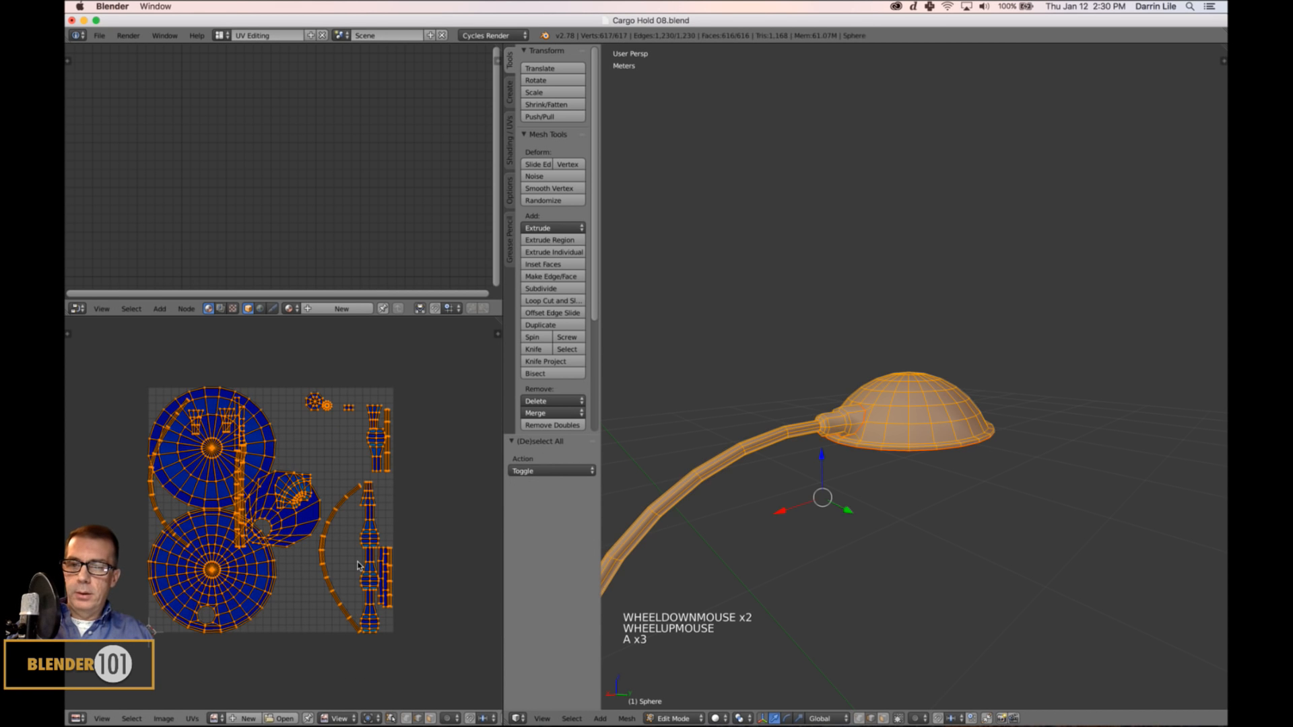
key("ctrl+a")
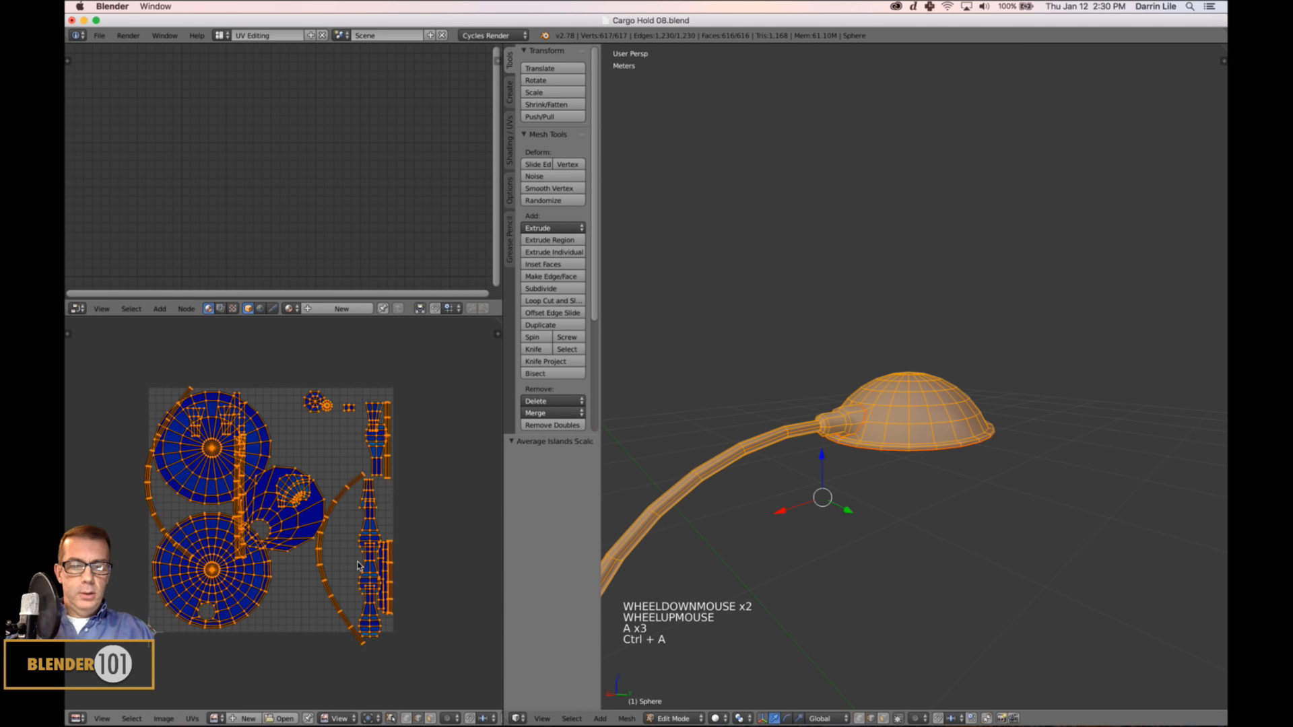
key("ctrl+p")
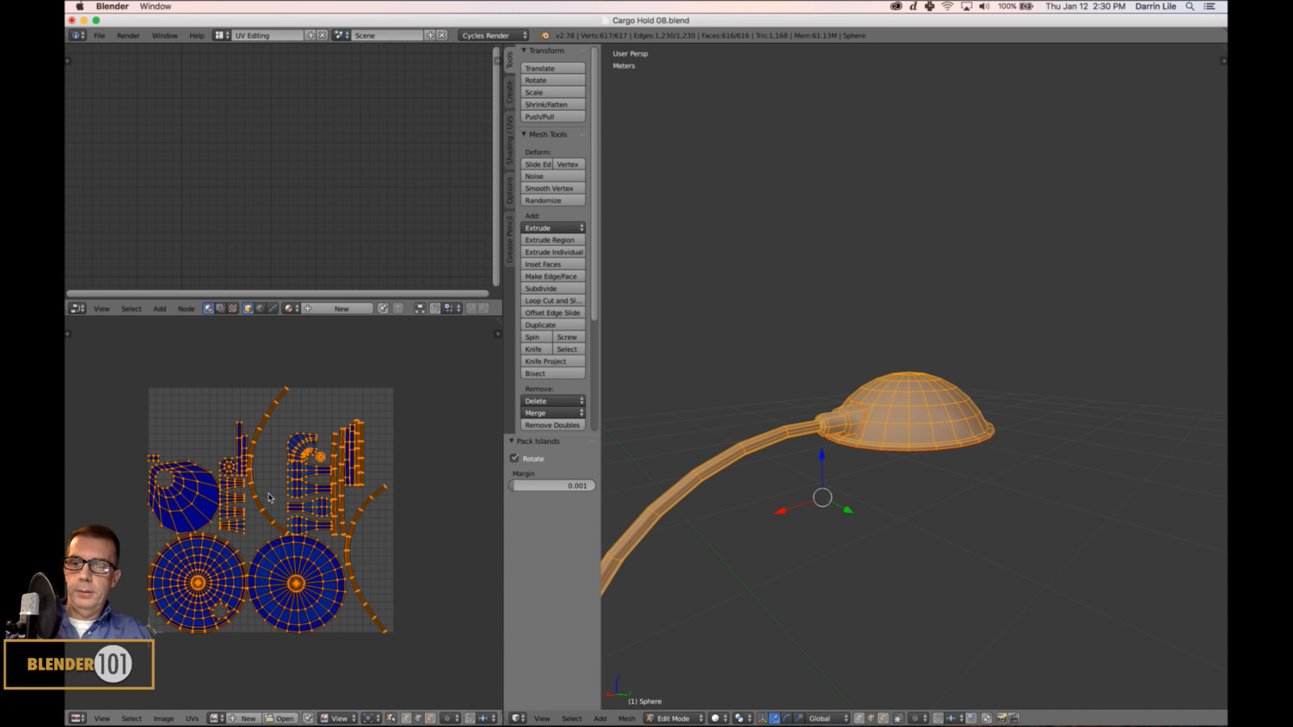
Set the Pack Islands margin to 0.05.
middle_click_drag(344, 547, 350, 519, "shift")
left_click(544, 486)
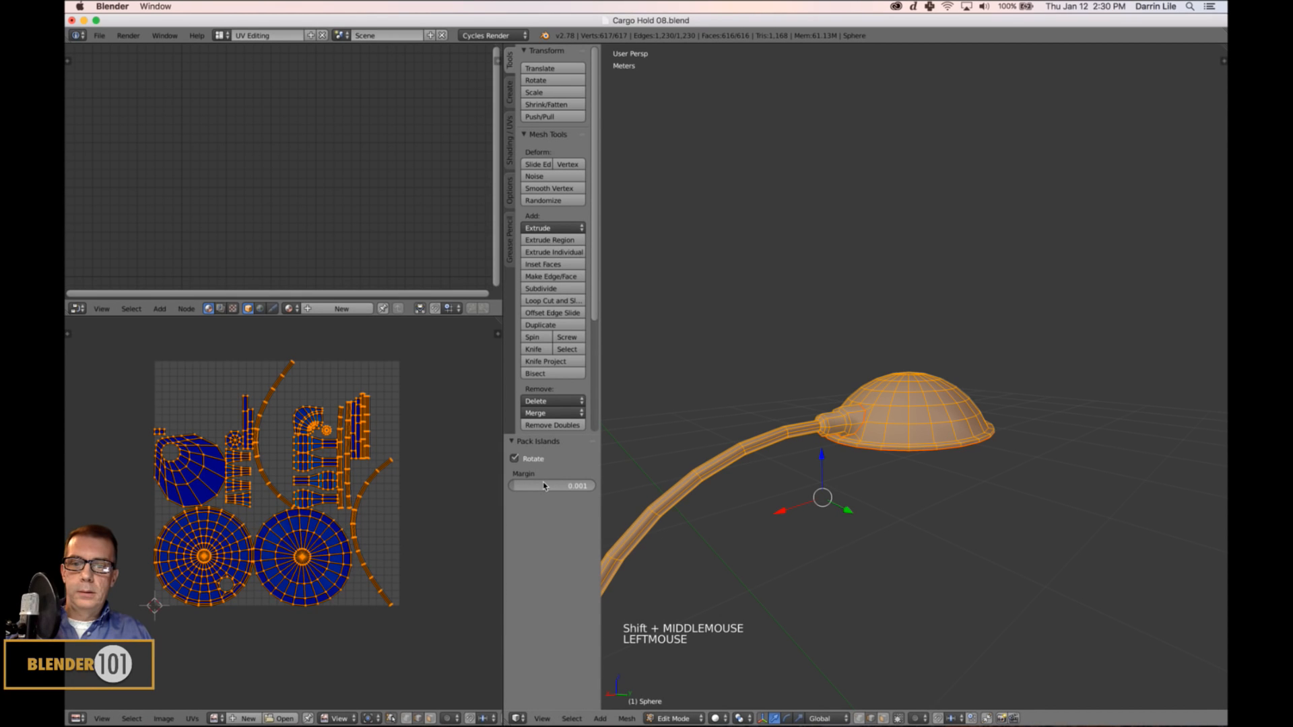
mouse_move(544, 486)
left_mouse_down()
mouse_move(562, 485)
mouse_move(544, 485)
left_mouse_up()
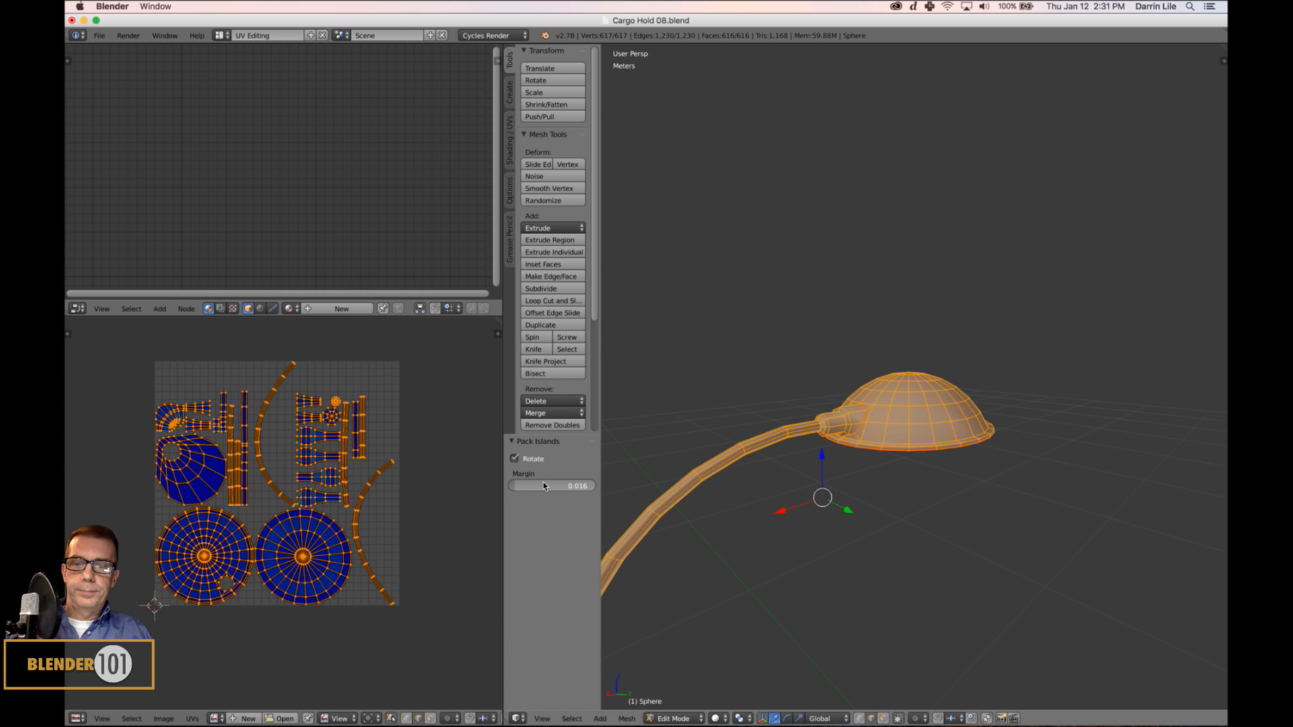
left_click(544, 485)
key("BackSpace")
type(".05")
key("Return")
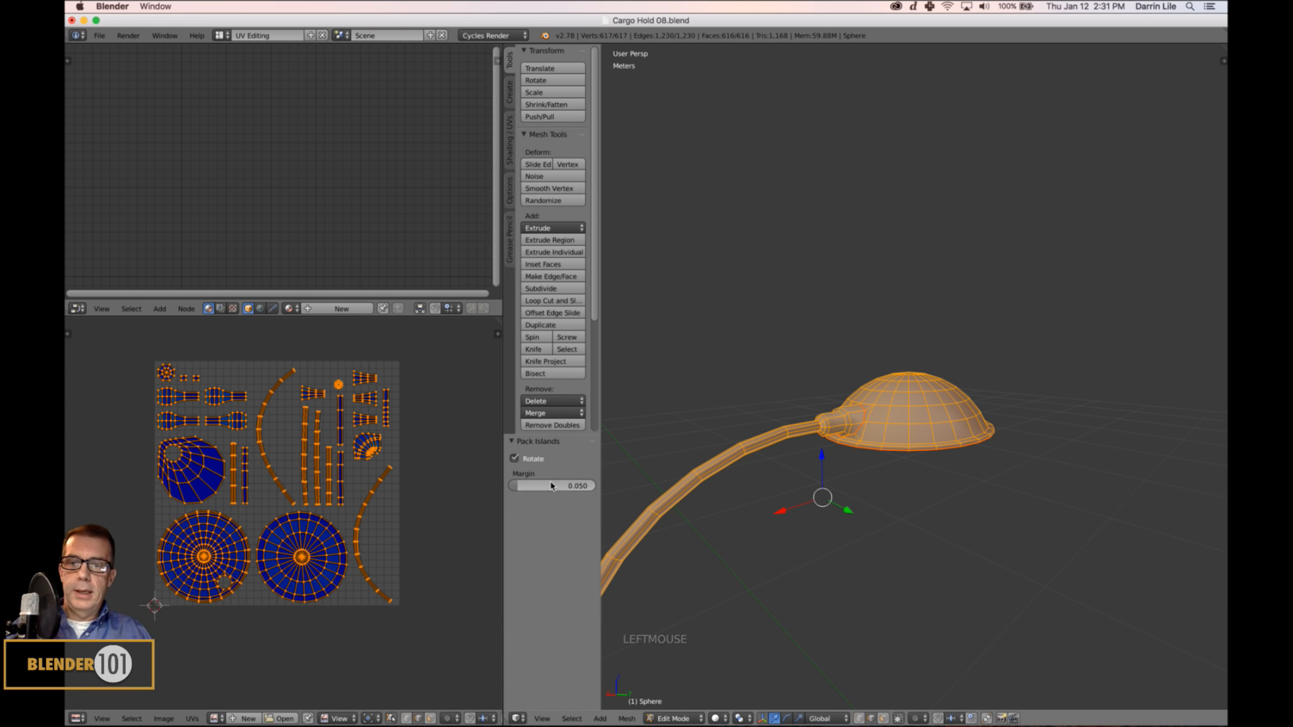
Set the Pack Islands margin to 0.02.
left_click(548, 486)
key("BackSpace")
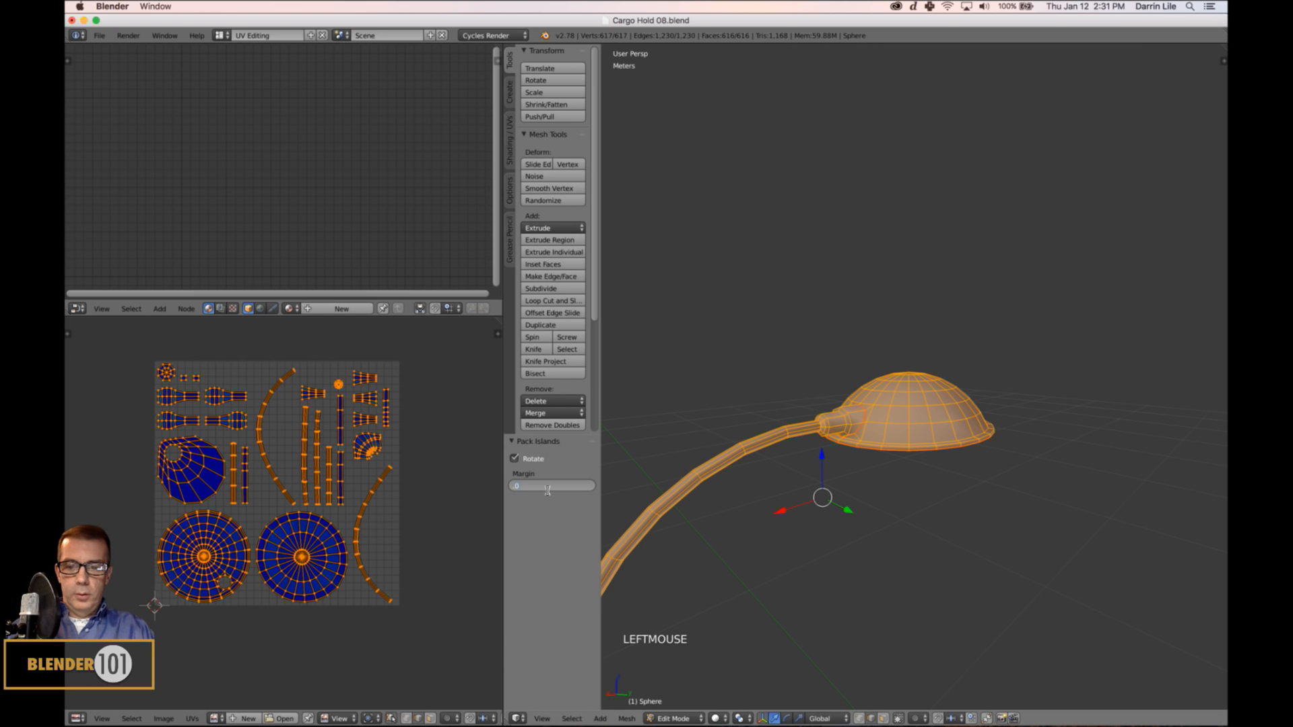
type(".02")
key("Return")
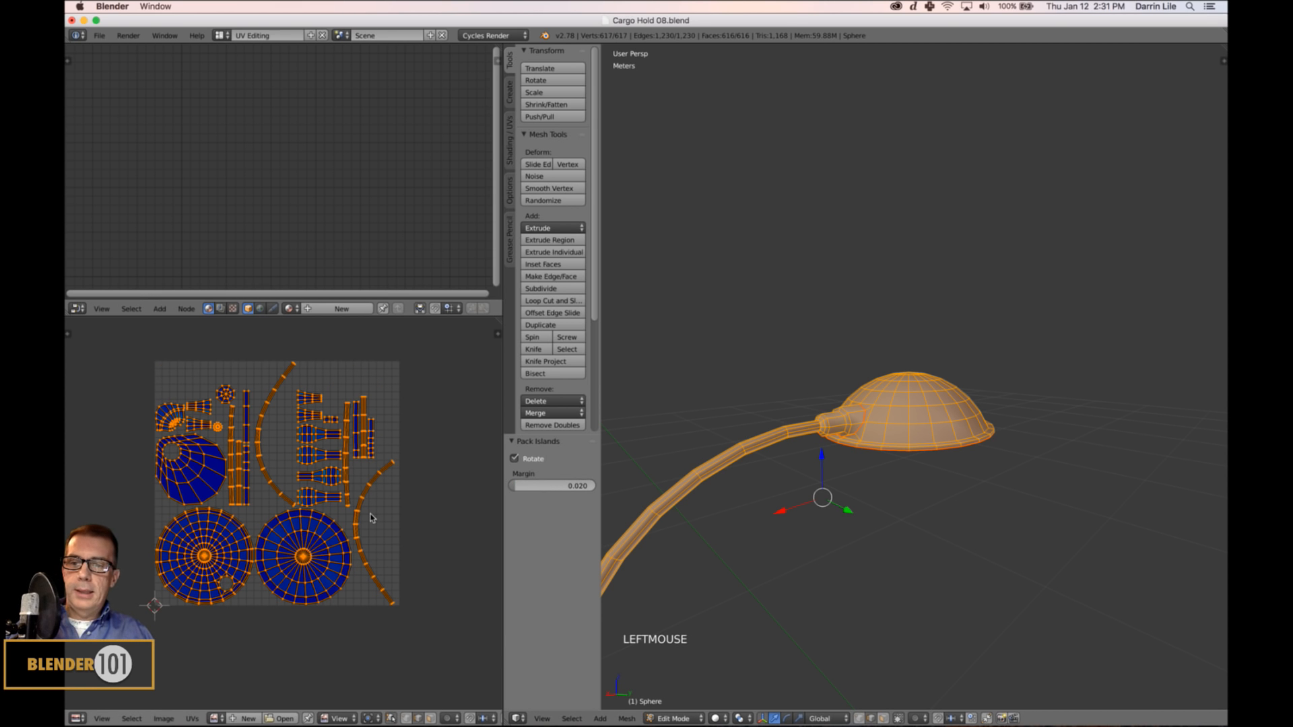
Turn off UV selection sync and reselect the entire lamp mesh so its UV islands can be picked individually.
key("ctrl+Up")
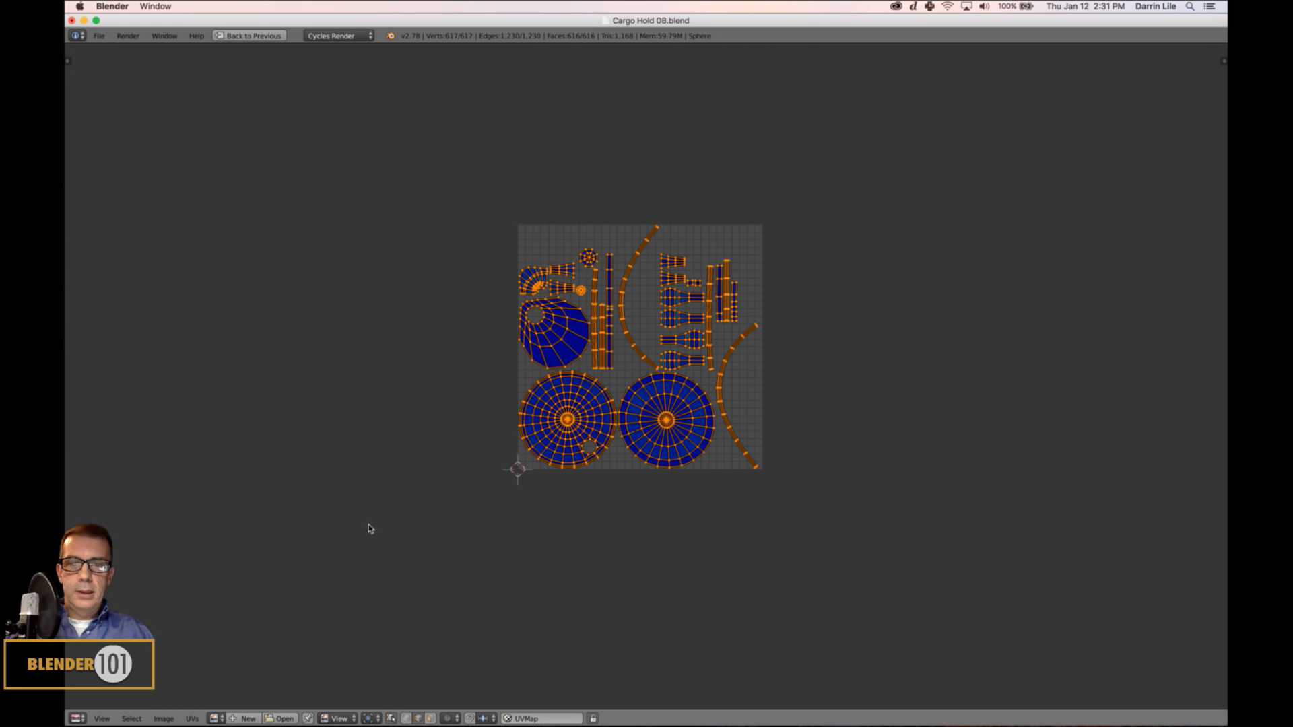
scroll(947, 376, "up", 3)
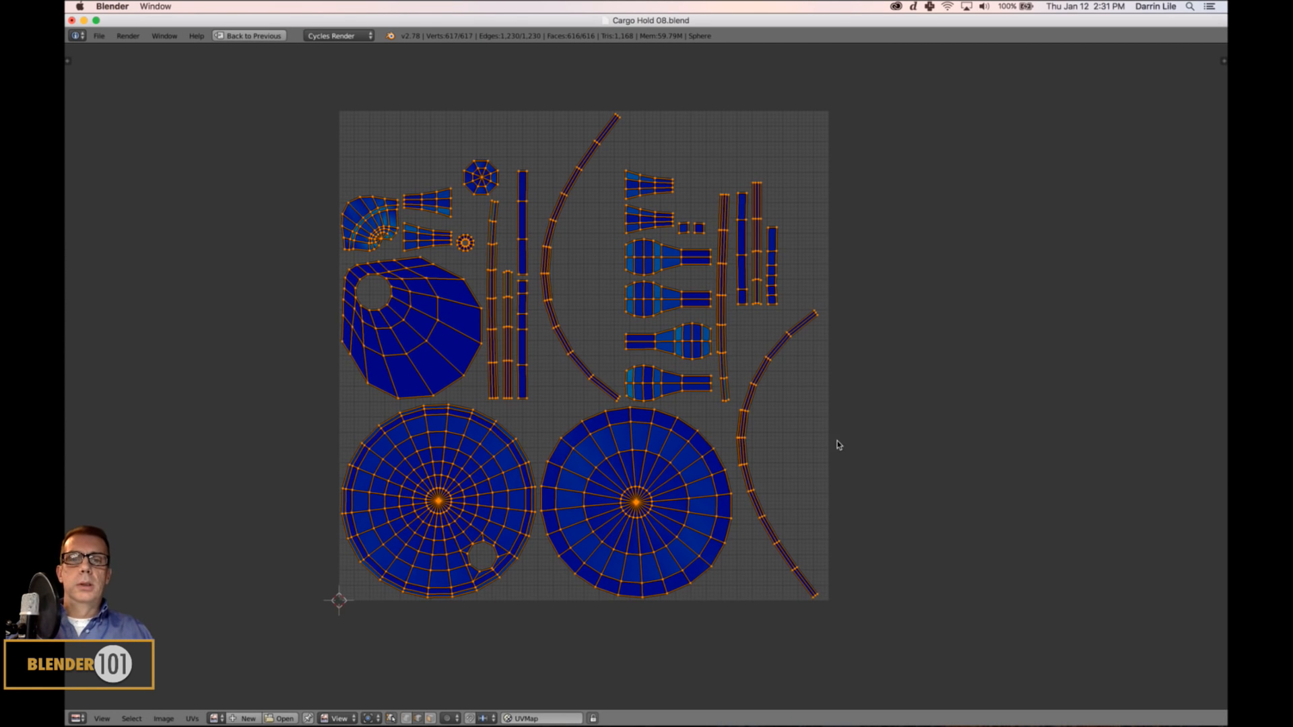
right_click(748, 455)
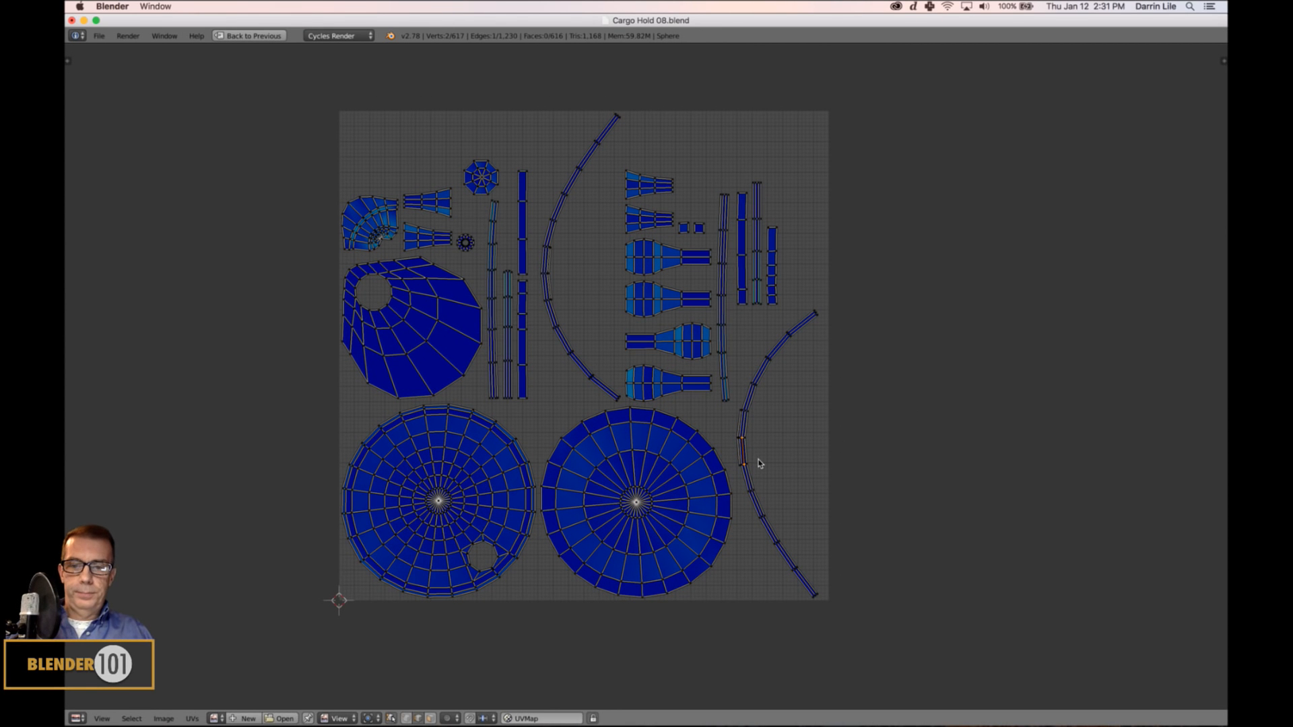
left_click(430, 719)
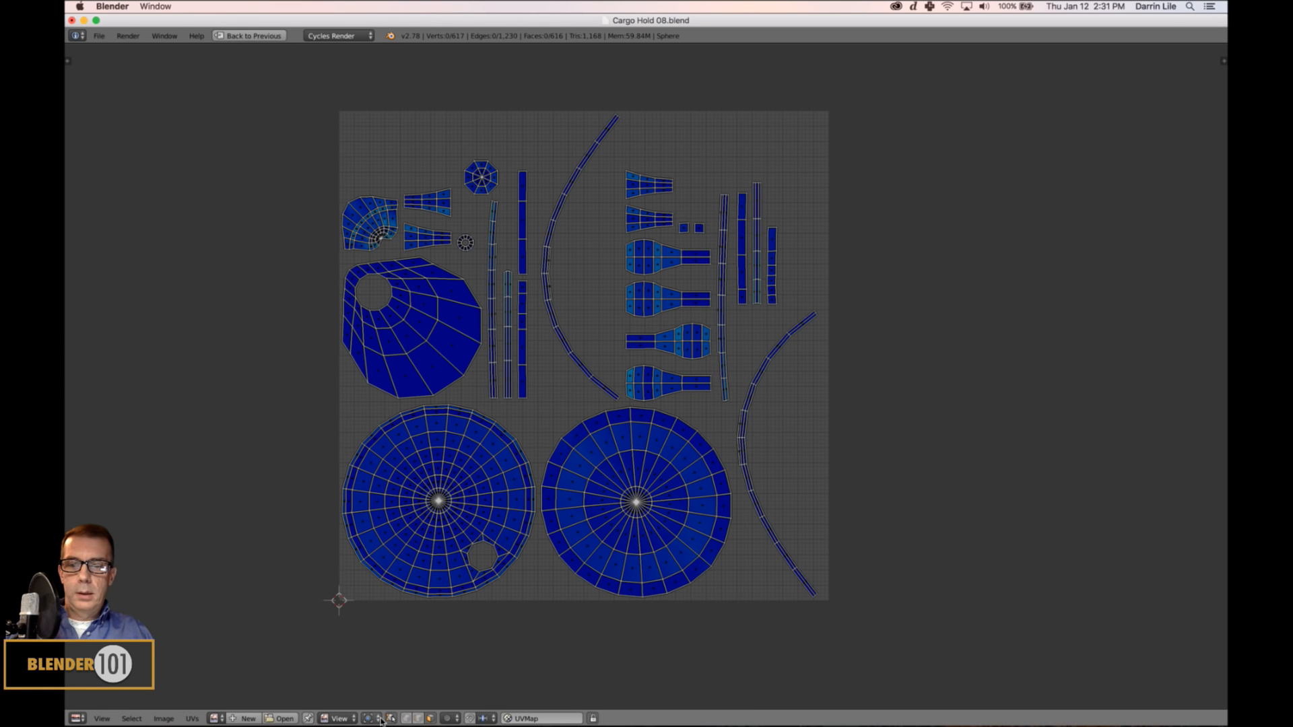
left_click(391, 719)
key("ctrl+Up")
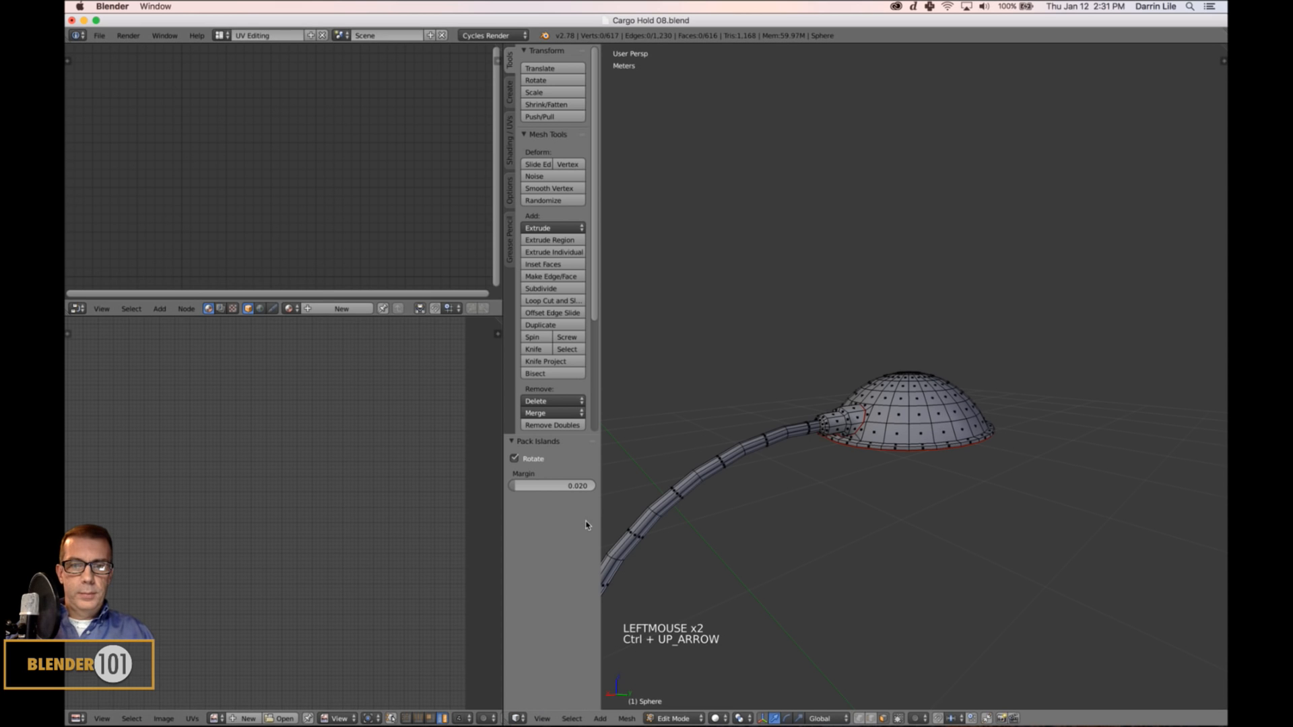
key("a")
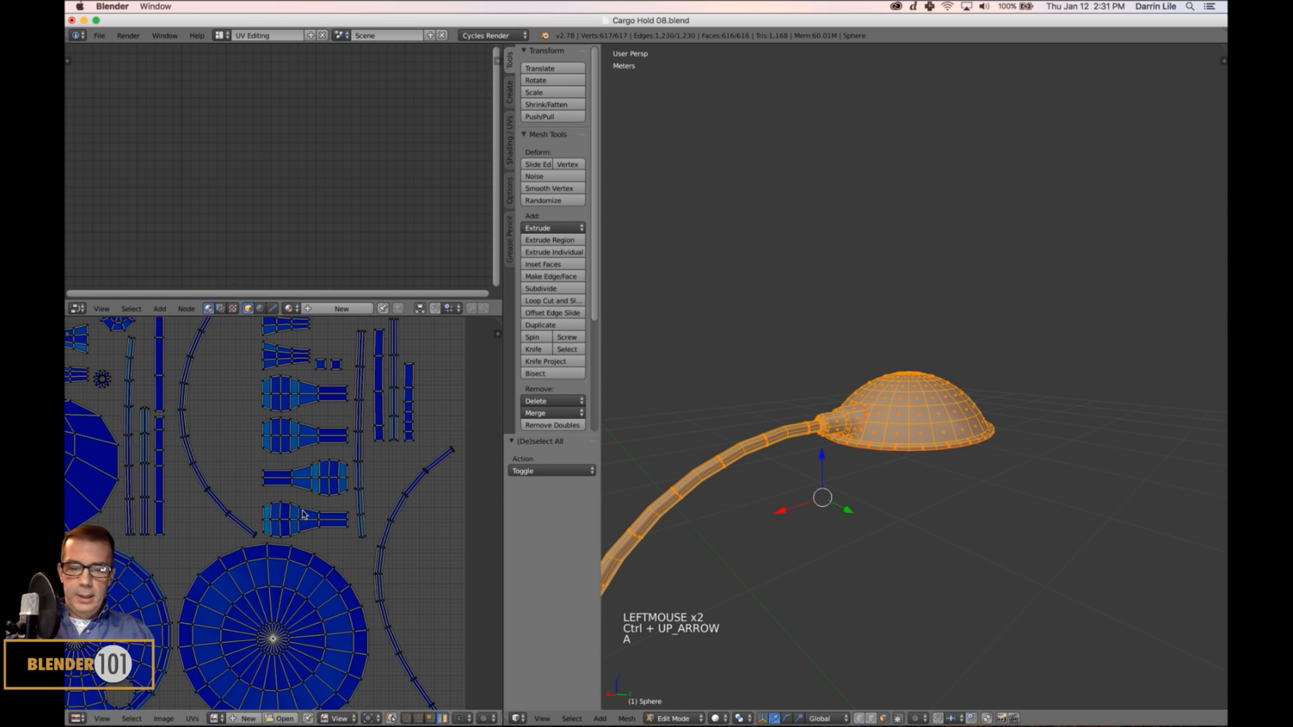
key("ctrl+Up")
Select the separate long curved strip island and nest it beside the other curved strip.
key("l")
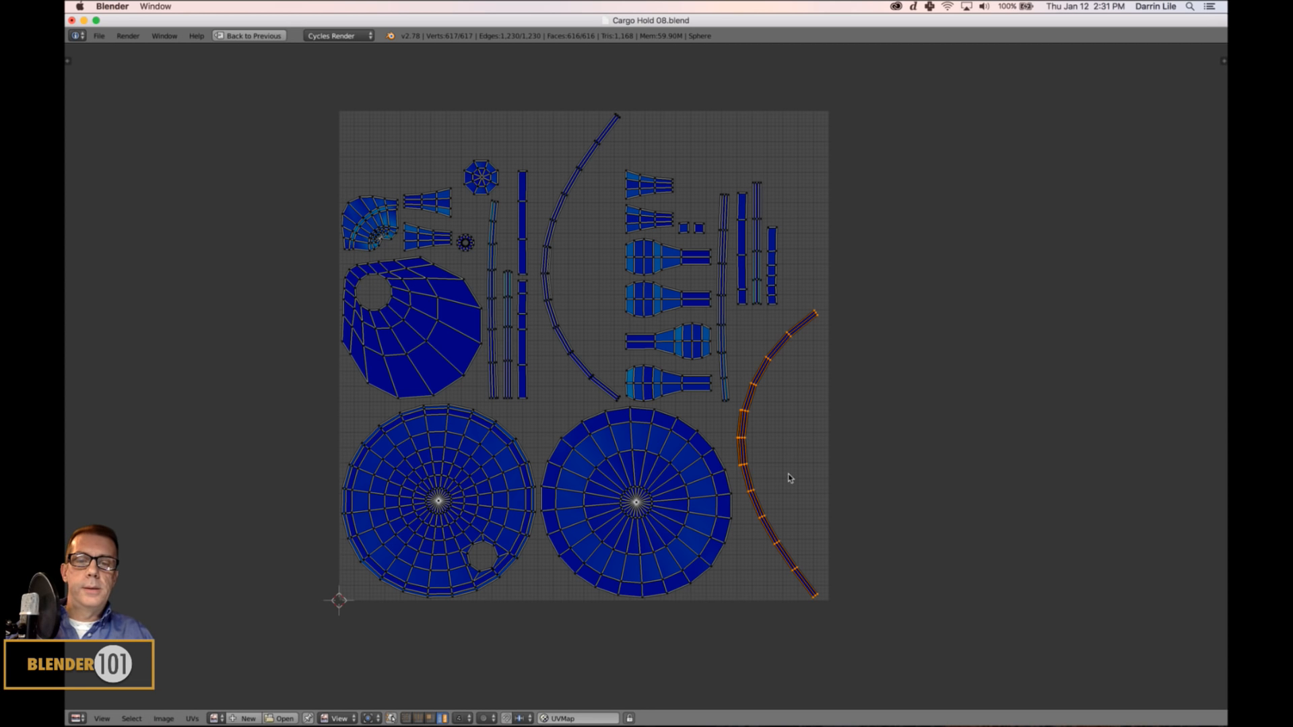
key("g")
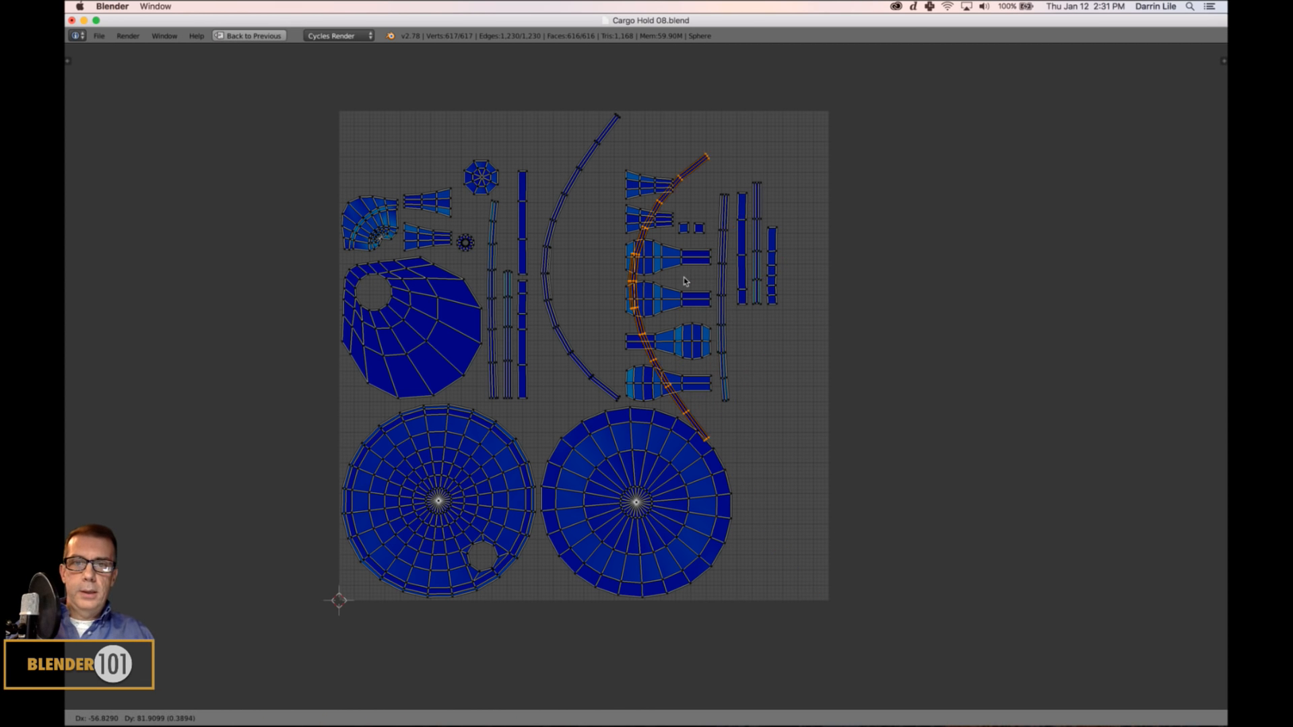
left_click(645, 272)
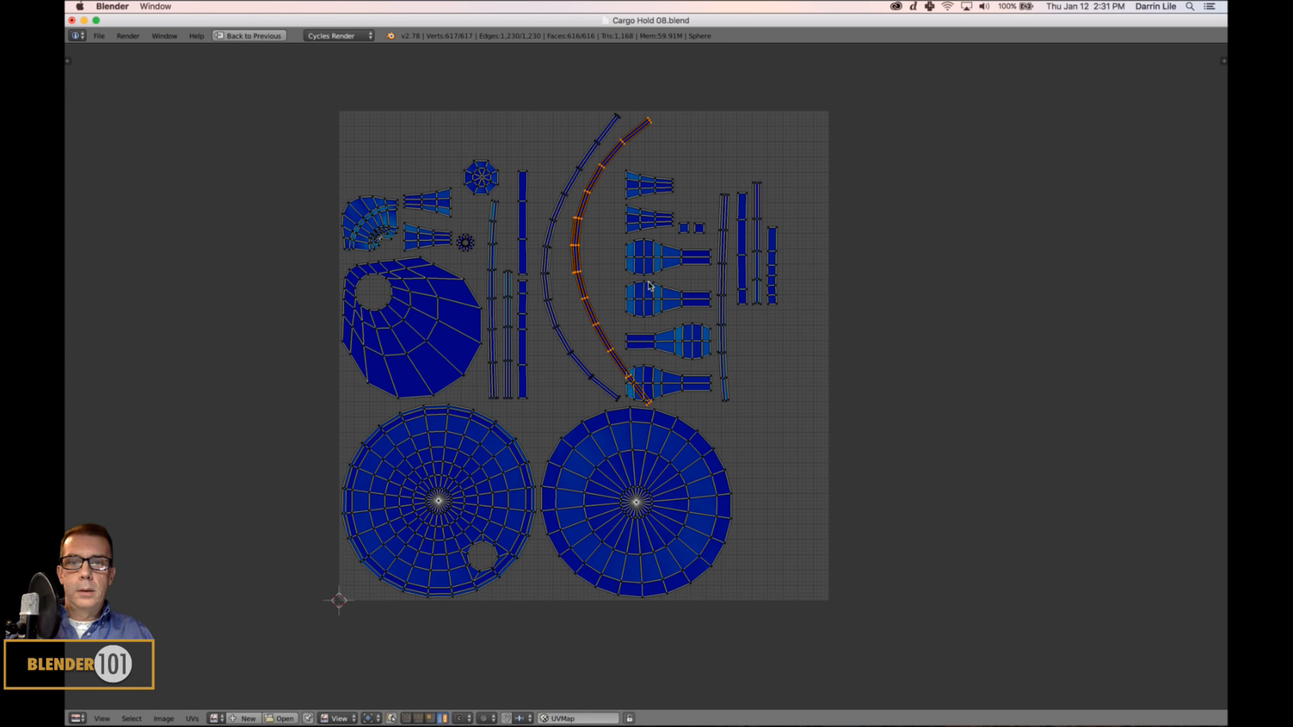
Select the group of small islands and straight strips overlapping the curved strip and move them clear of it.
right_click(667, 375)
right_click(684, 339, "shift")
right_click(678, 301, "shift")
right_click(670, 269, "shift")
right_click(660, 218, "shift")
right_click(659, 188, "shift")
right_click(684, 228, "shift")
right_click(701, 229, "shift")
right_click(725, 227, "shift")
right_click(759, 230, "shift")
right_click(772, 251, "shift")
key("g")
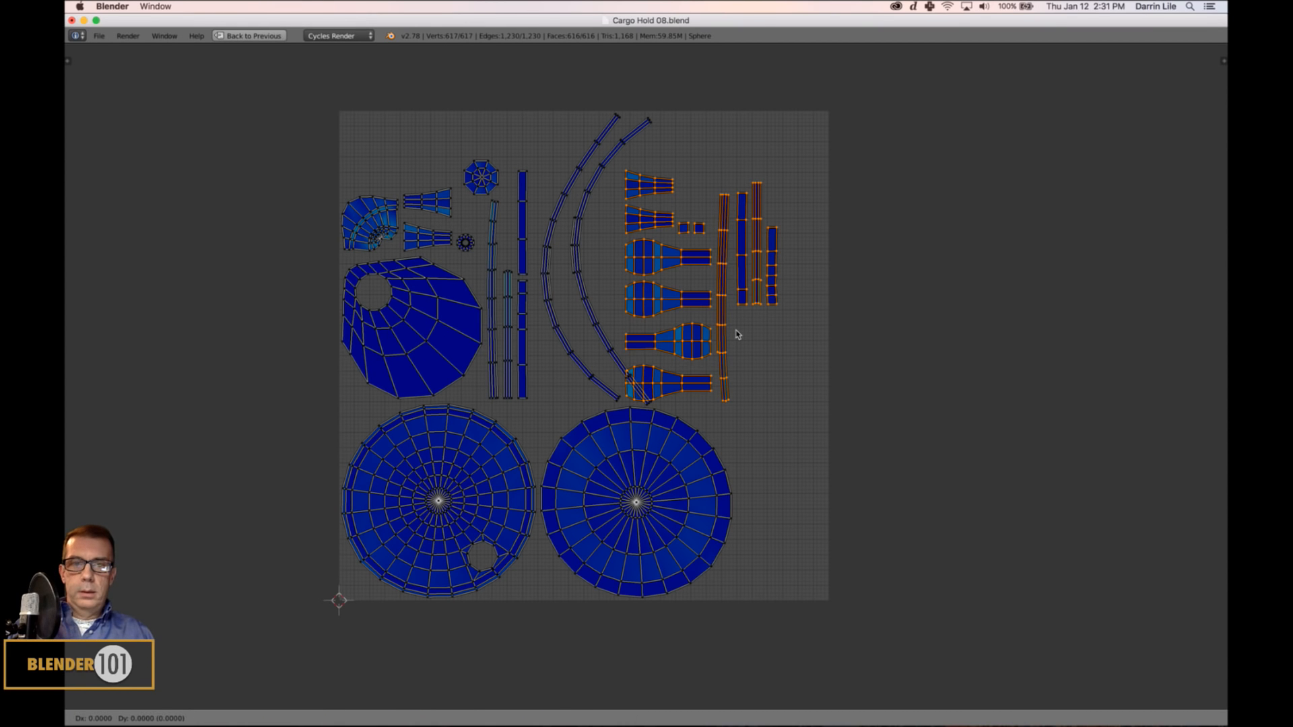
left_click(771, 307)
key("a")
scroll(819, 440, "down", 3)
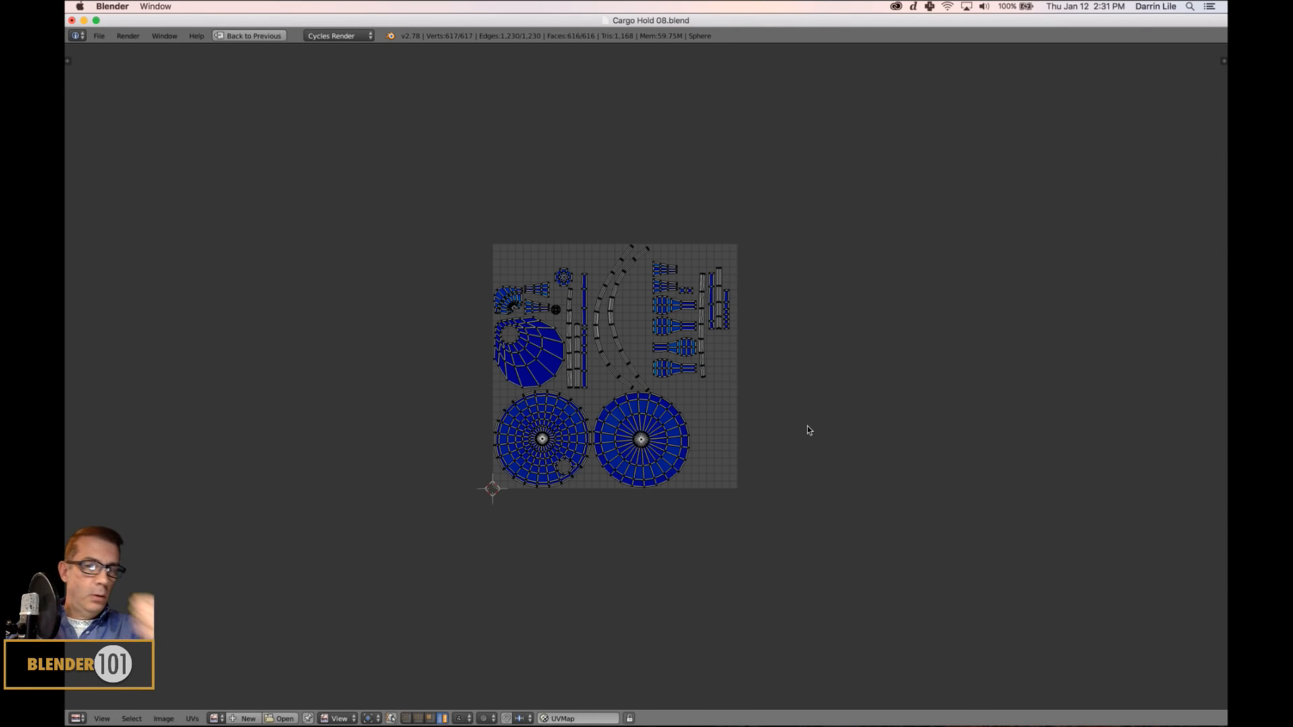
scroll(809, 430, "up", 3)
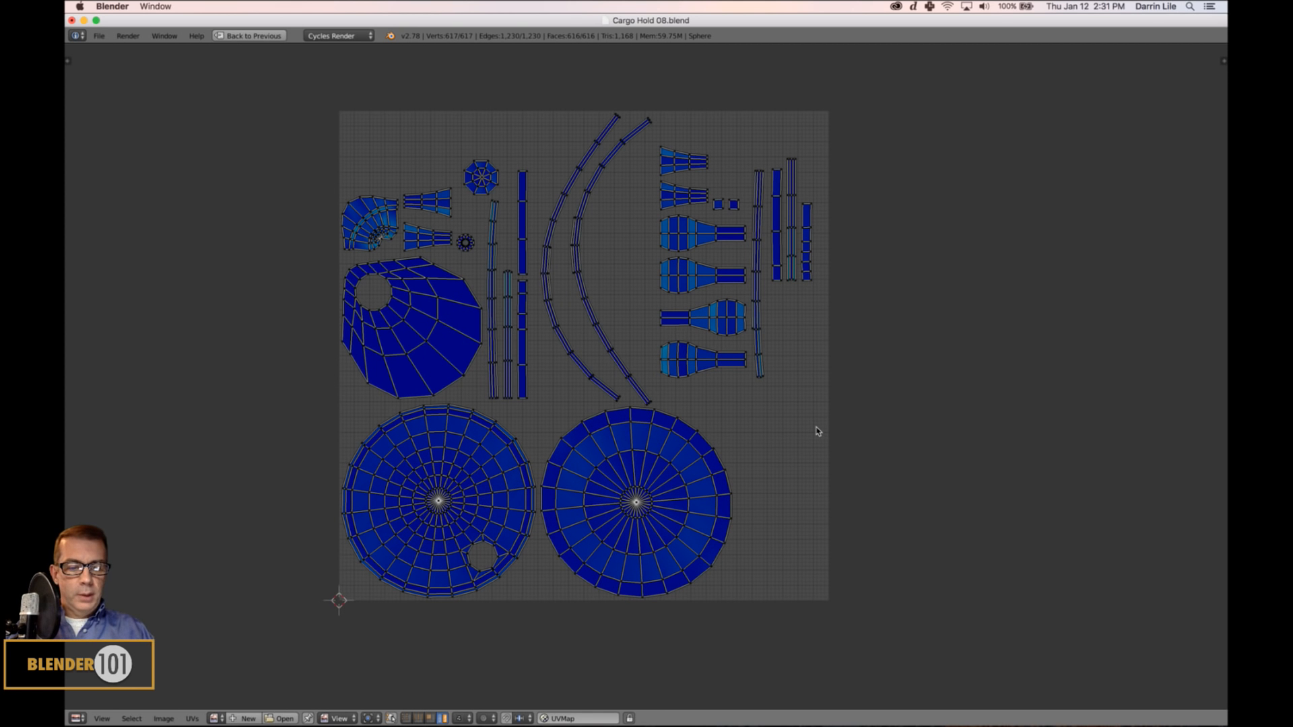
Select all of the lamp's UV islands, average their scale again and repack them.
key("ctrl+Up")
scroll(424, 480, "down", 3)
middle_click_drag(395, 489, 433, 511)
scroll(419, 483, "up", 1)
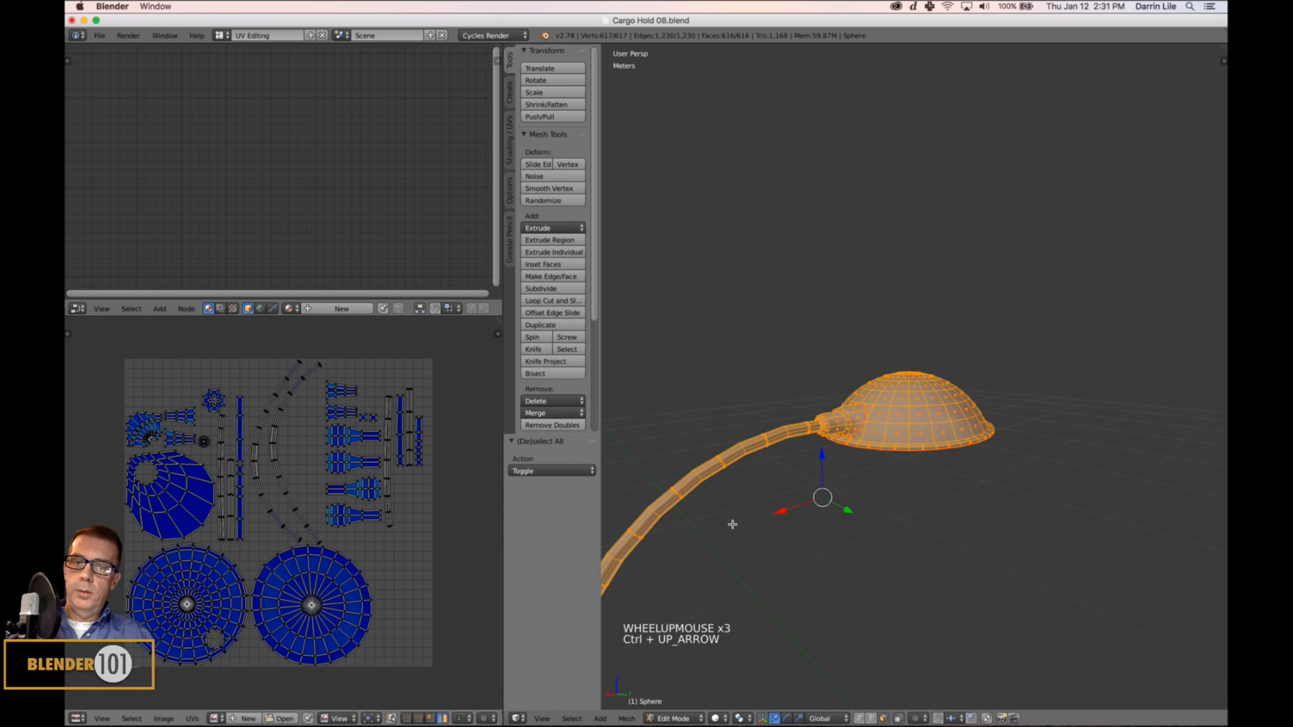
scroll(811, 532, "down", 1)
middle_click_drag(812, 534, 866, 471, "shift")
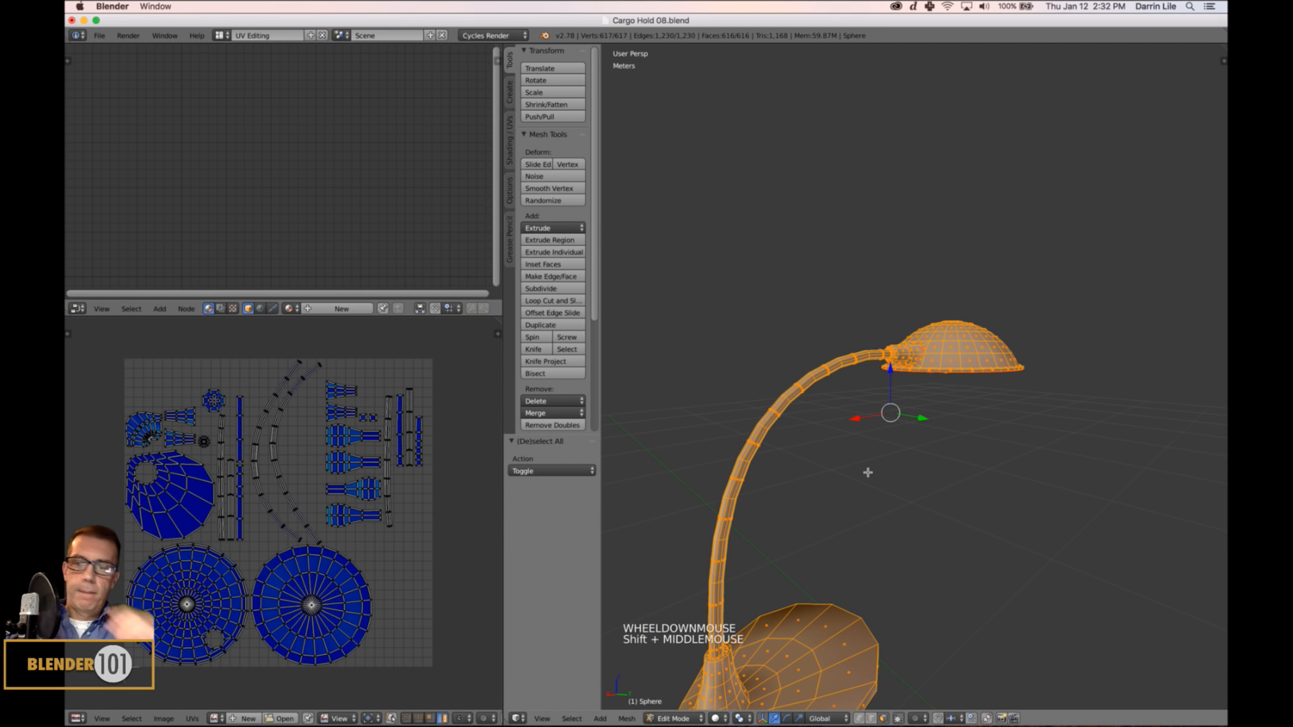
key("a")
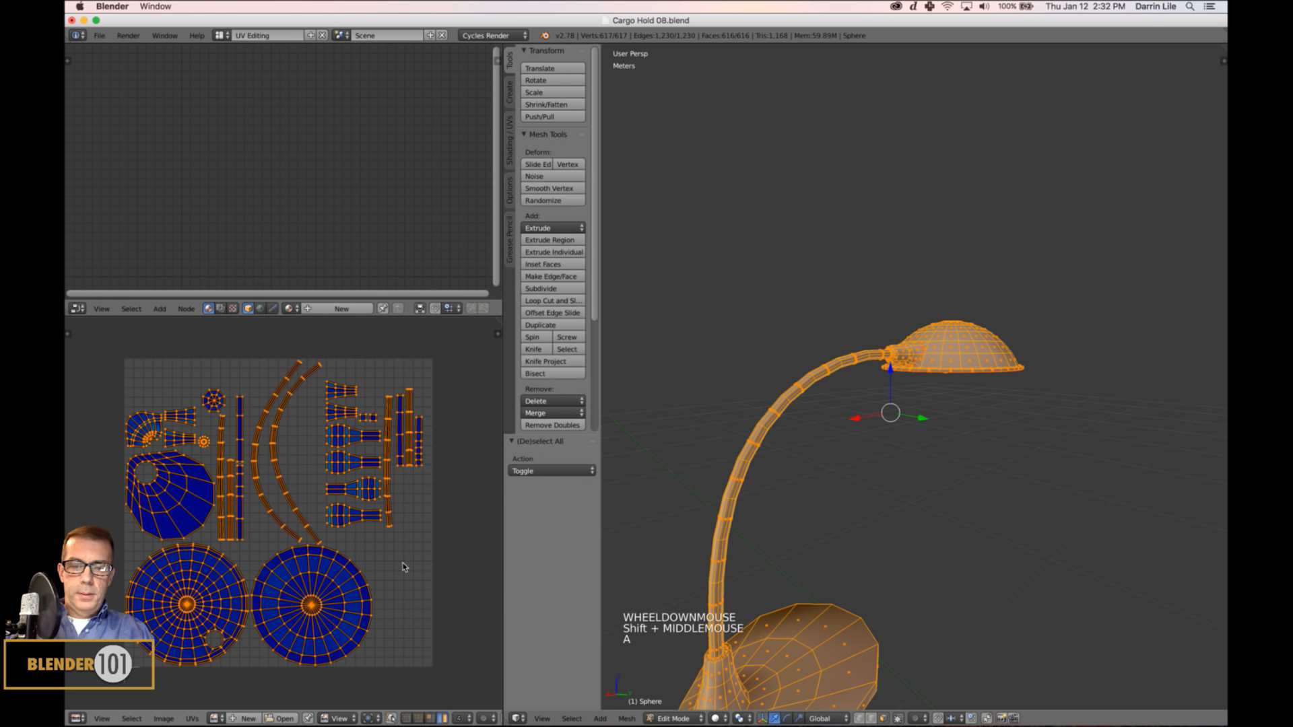
key("ctrl+p")
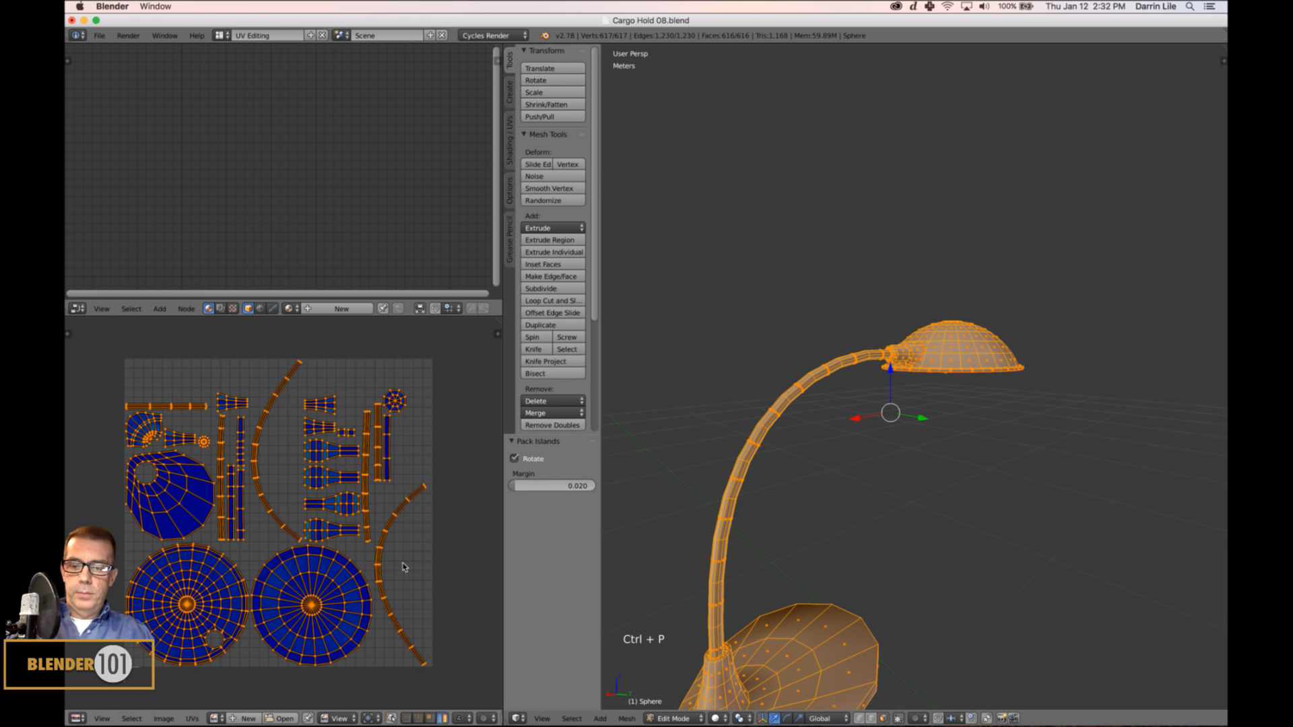
key("super+z")
key("ctrl+a")
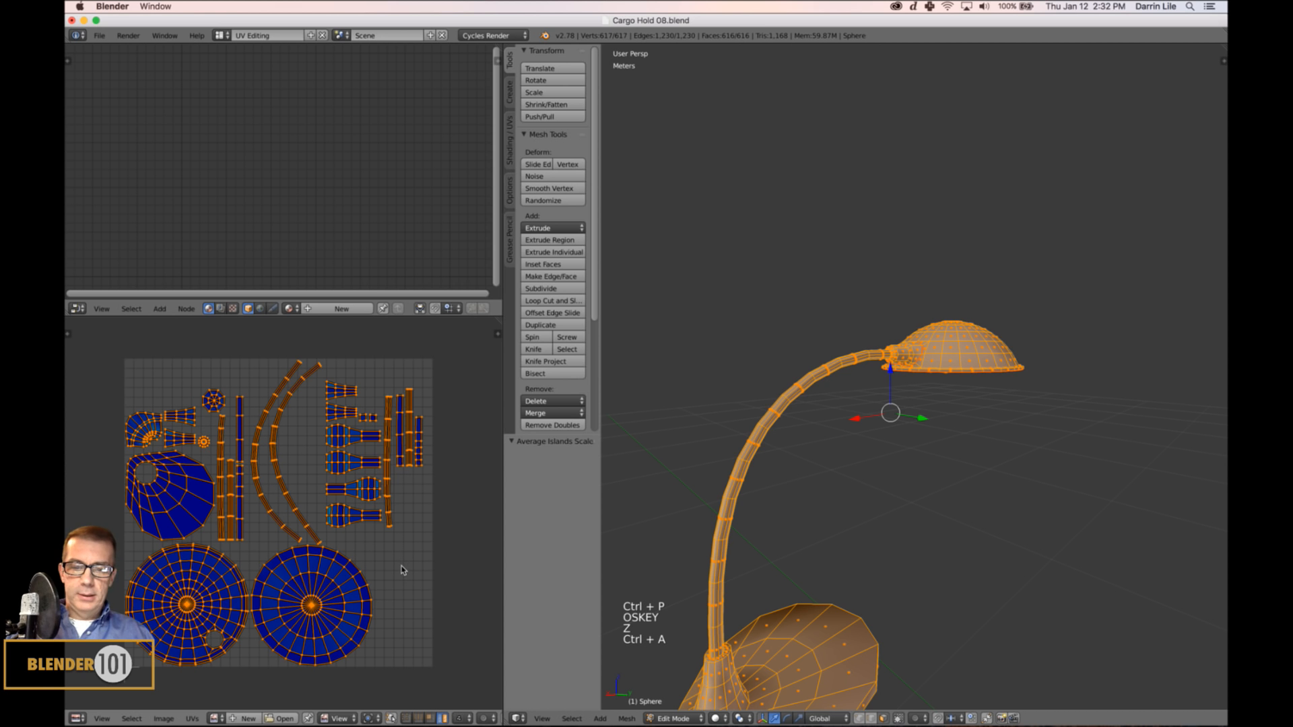
key("ctrl+p")
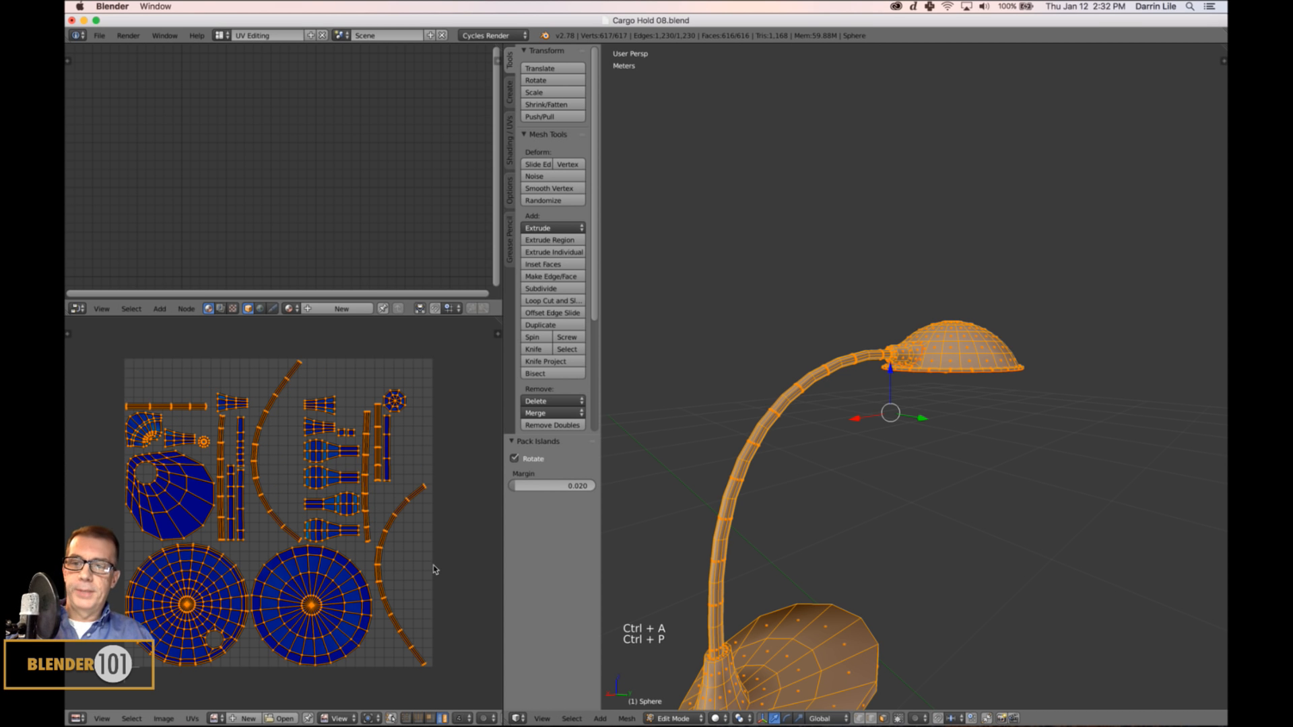
mouse_move(423, 568)
middle_mouse_down()
mouse_move(411, 551)
mouse_move(404, 578)
middle_mouse_up()
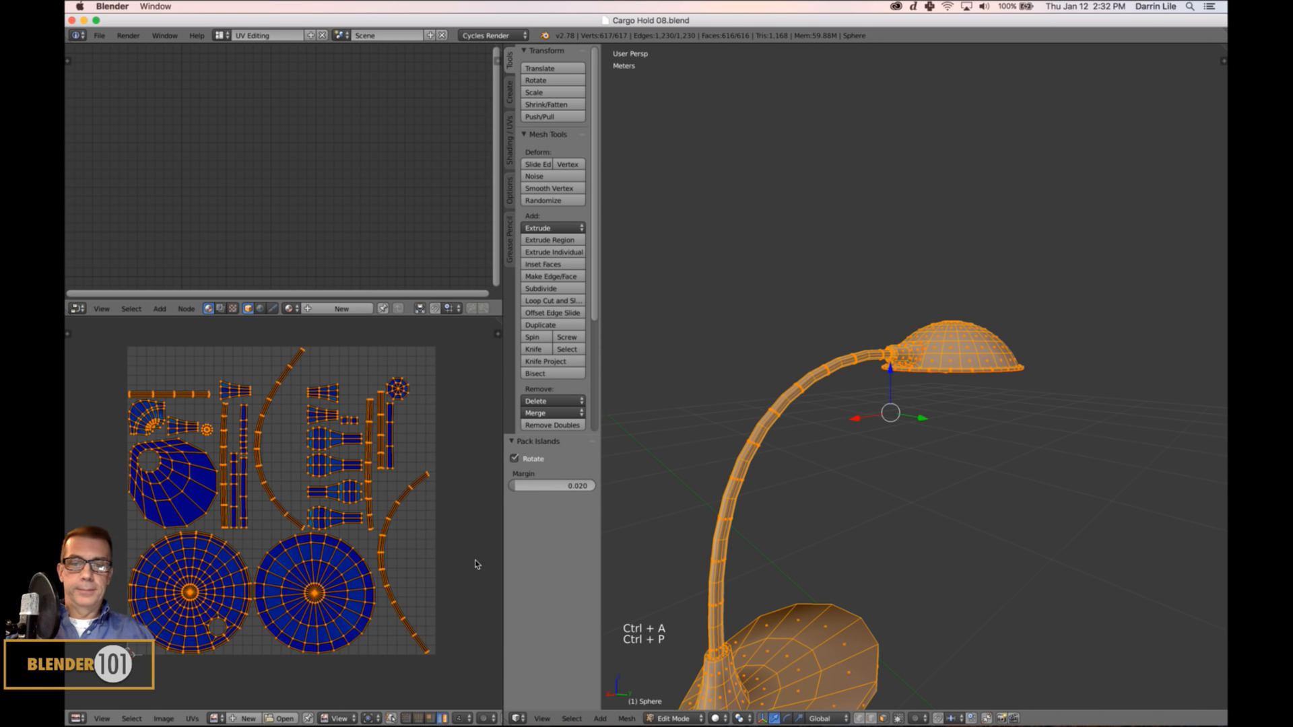
Leave Edit Mode and deselect the lamp.
key("Tab")
scroll(852, 539, "down", 2)
middle_click_drag(911, 517, 875, 514, "shift")
key("a")
key("s")
key("s")
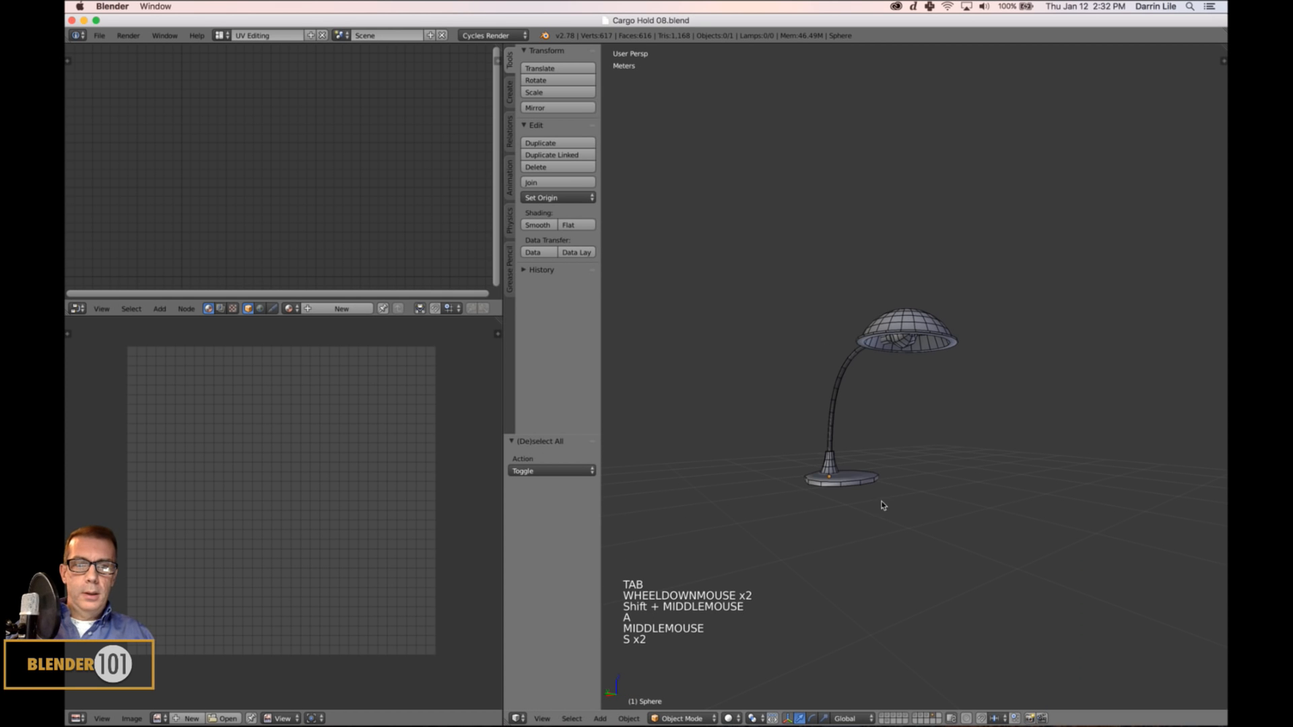
Switch to the Default screen layout, select the desk lamp and frame it in the 3D view.
left_click(218, 35)
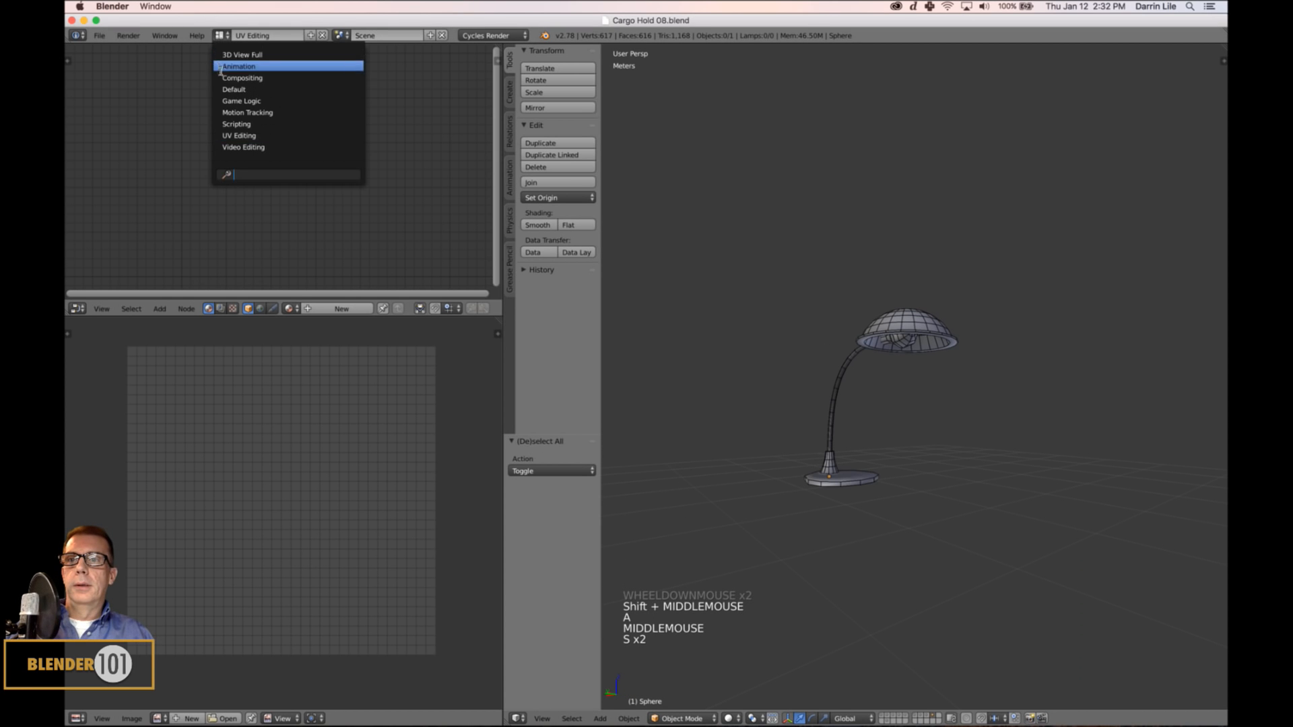
left_click(229, 89)
middle_click_drag(649, 339, 657, 316, "shift")
right_click(657, 317)
key("KP_Decimal")
middle_click_drag(627, 370, 729, 398)
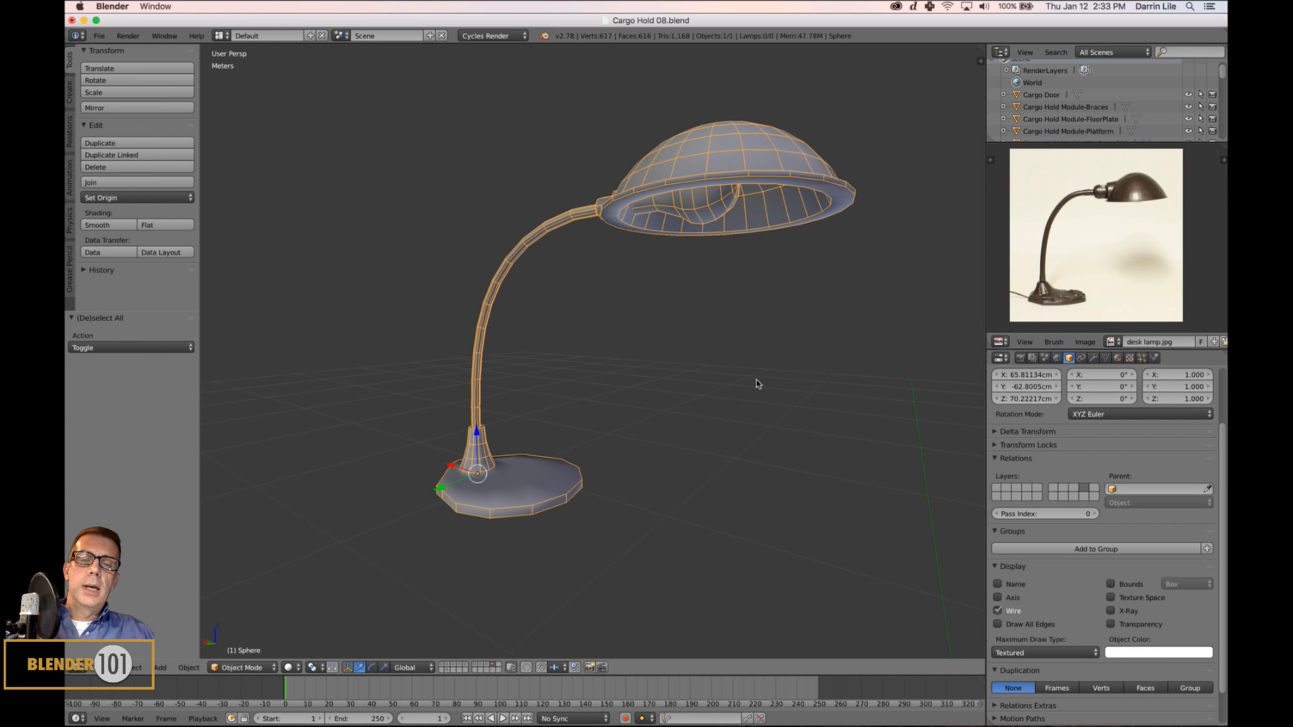
Examine the finished desk lamp from several angles and distances against the reference photo.
scroll(764, 379, "down", 2)
mouse_move(768, 378)
middle_mouse_down()
mouse_move(694, 396)
mouse_move(775, 388)
middle_mouse_up()
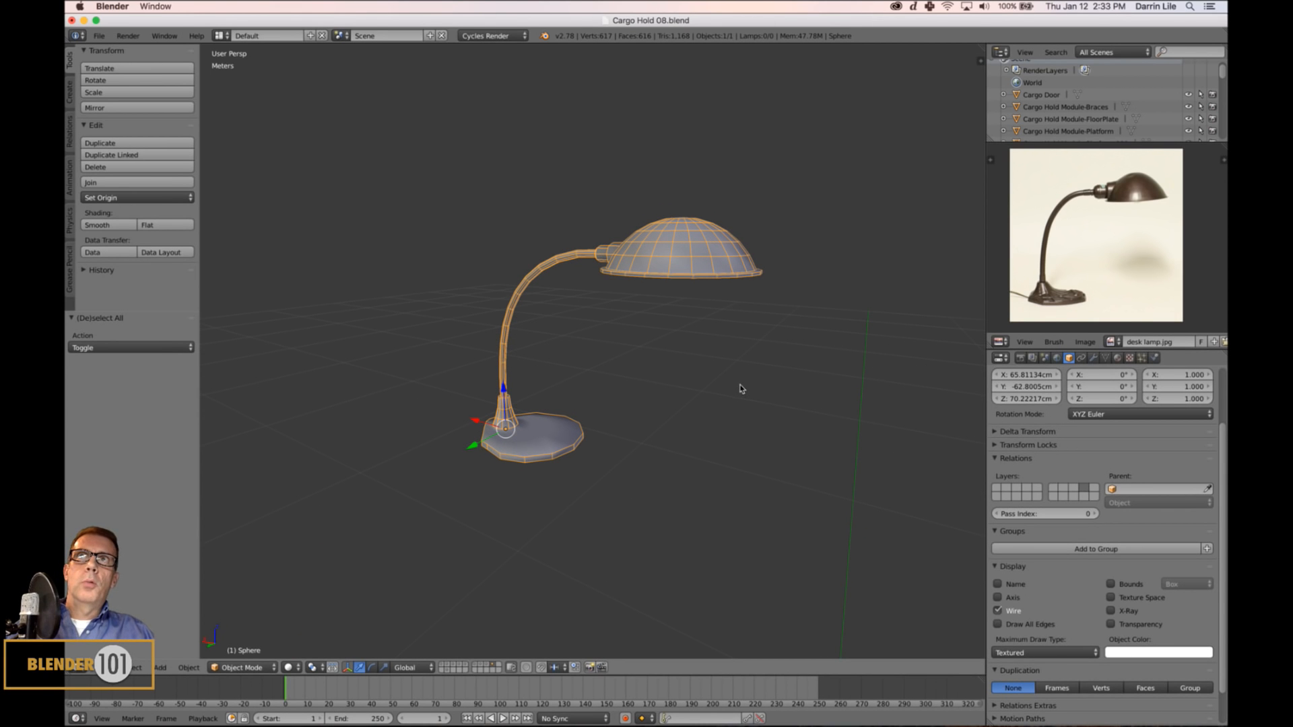
middle_click_drag(738, 396, 735, 398)
scroll(731, 390, "up", 1)
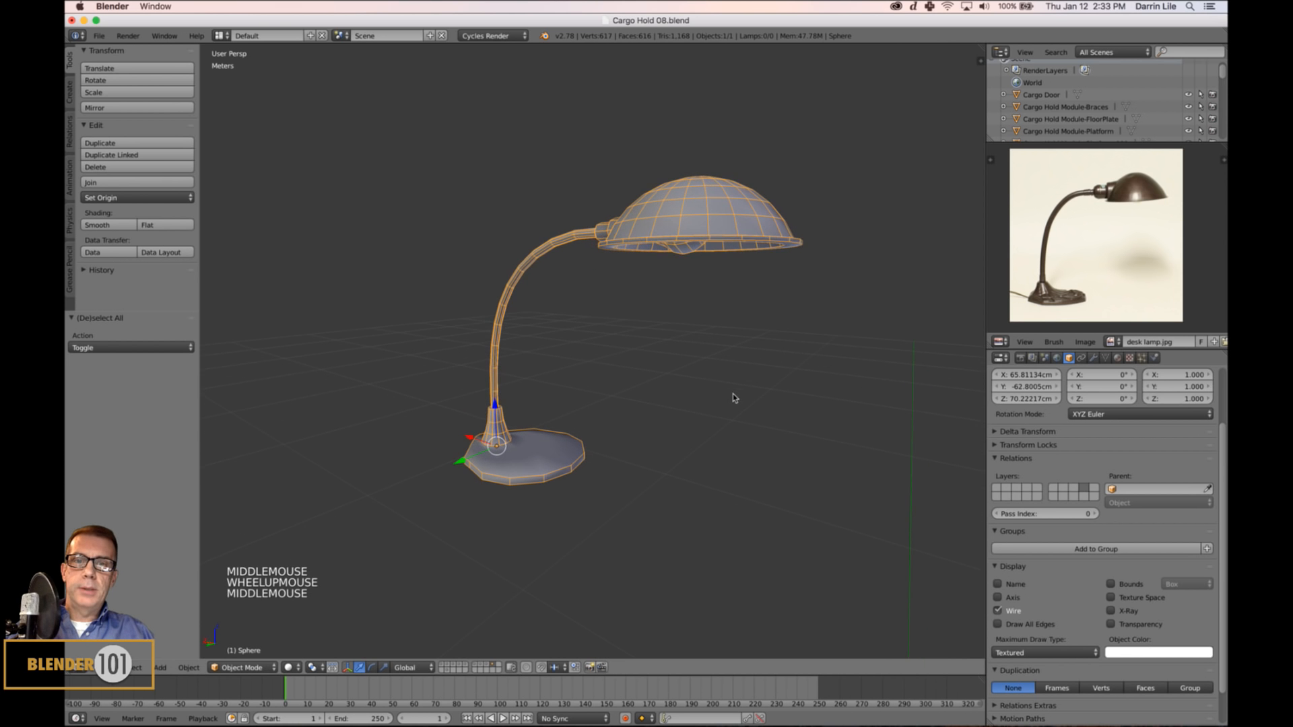
scroll(727, 397, "down", 3)
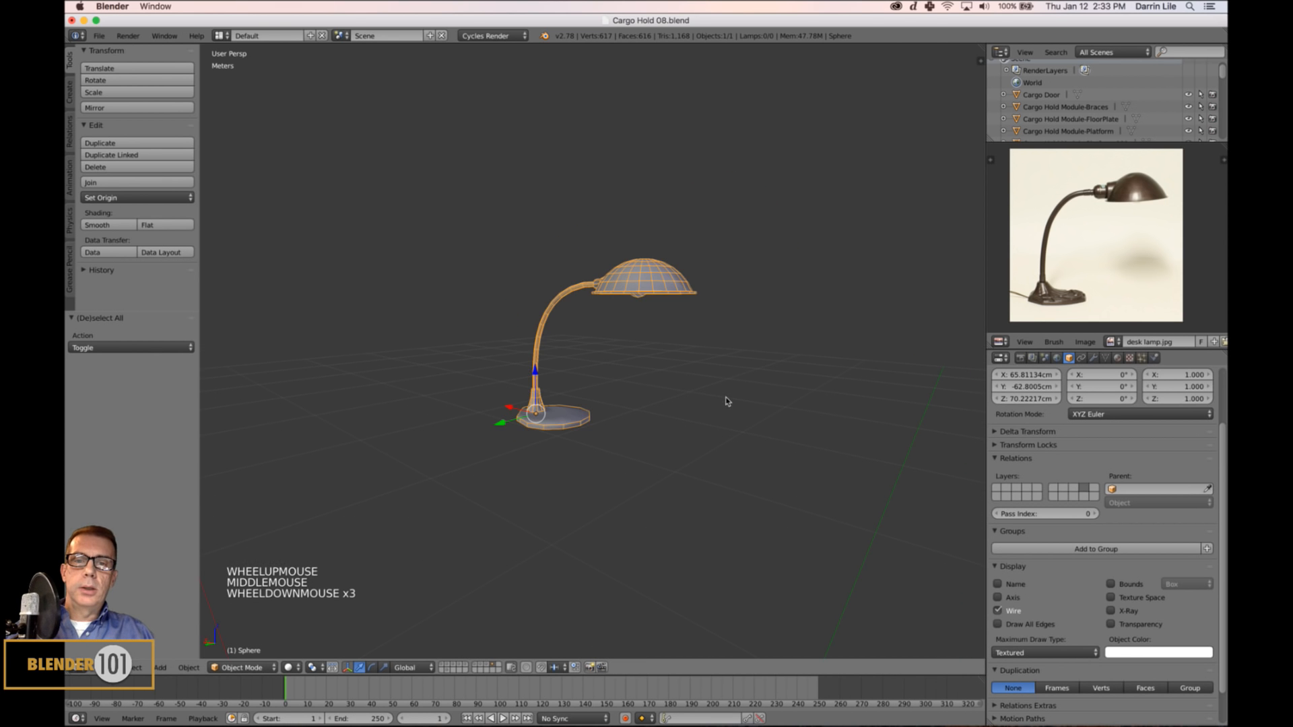
scroll(727, 402, "up", 2)
middle_click_drag(727, 401, 728, 399)
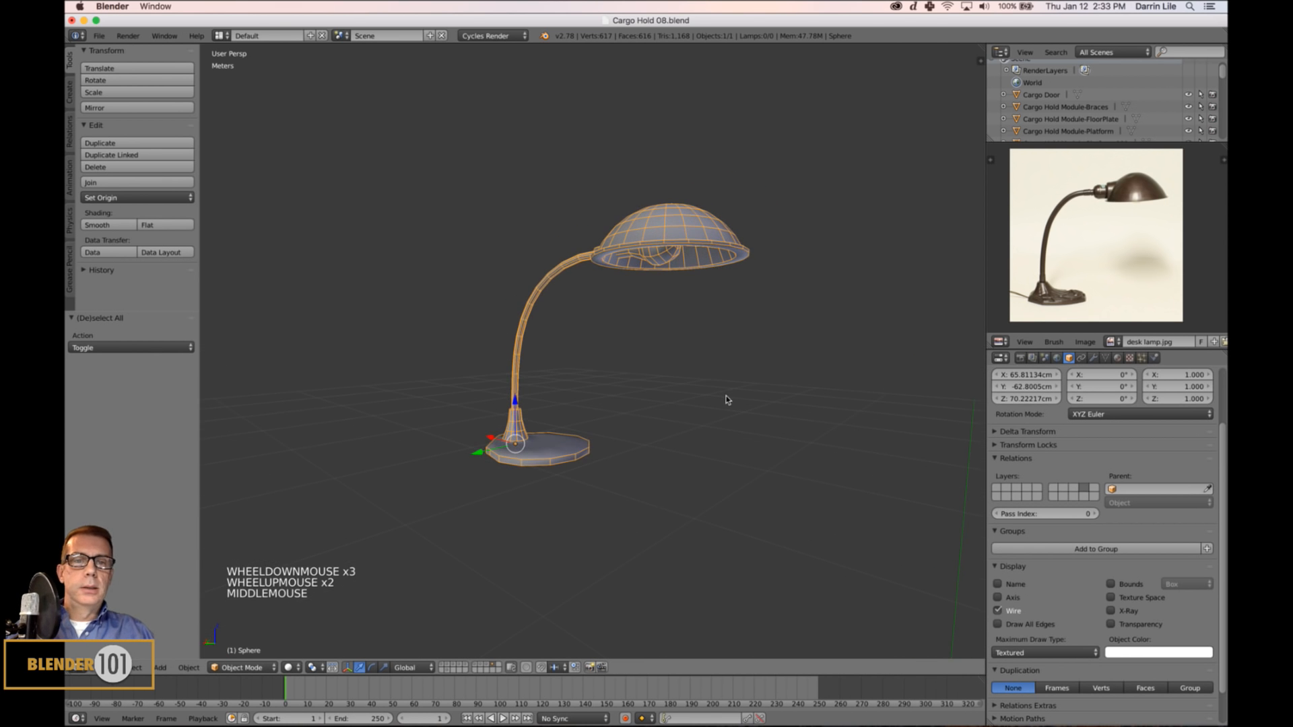
scroll(729, 402, "up", 1)
scroll(730, 402, "down", 2)
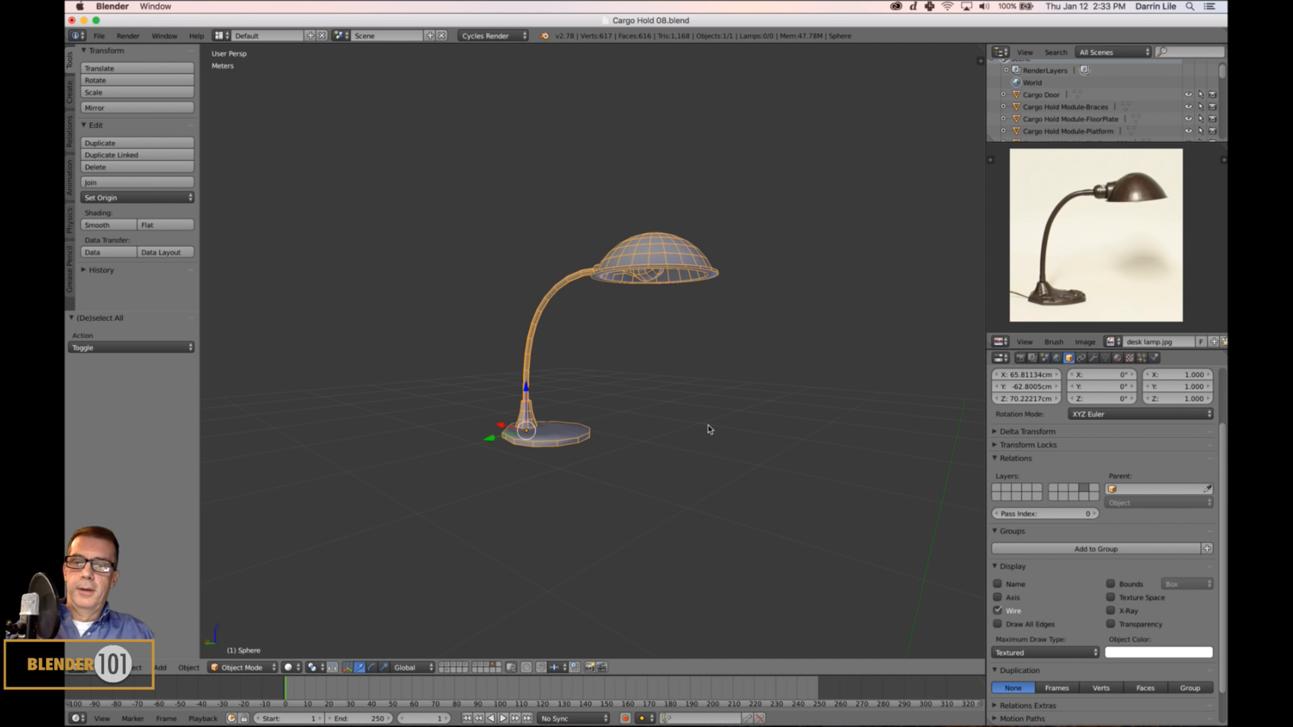
middle_click_drag(709, 426, 708, 432)
scroll(707, 428, "up", 2)
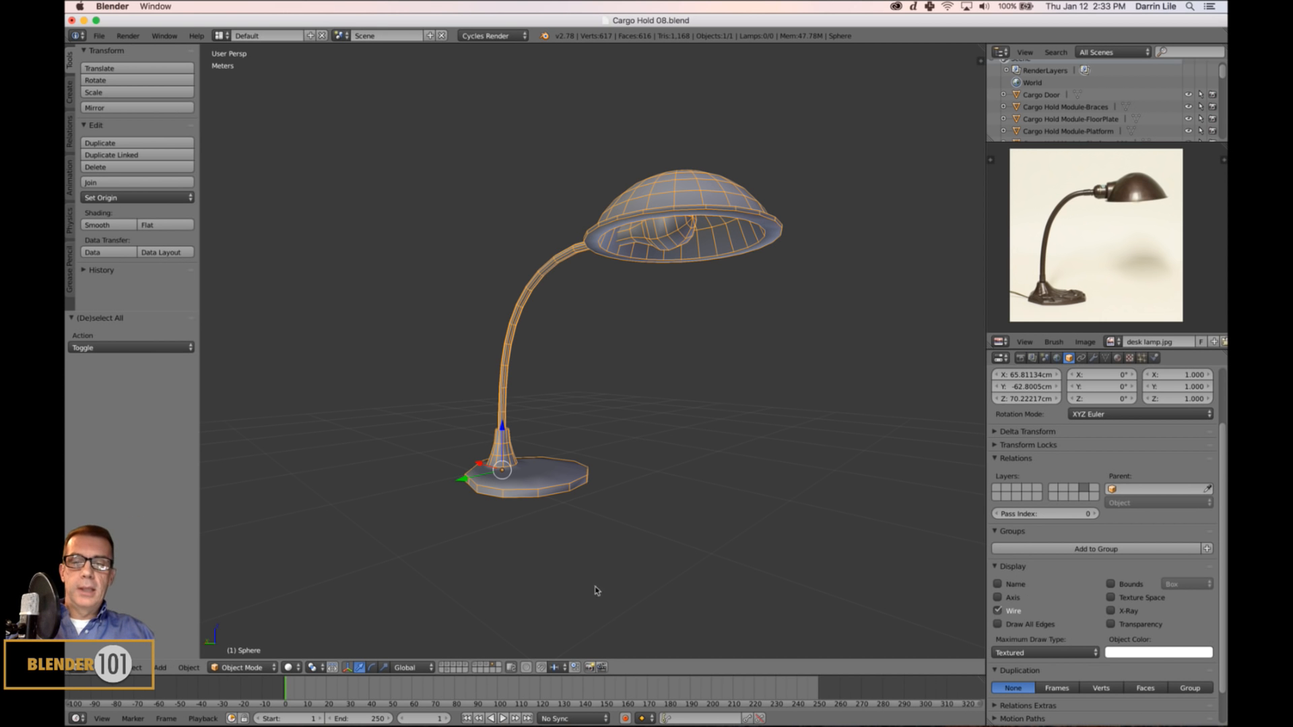
Switch to the folding chair's layer, then select the chair and examine it from several sides, including underneath.
left_click(489, 667)
scroll(528, 566, "down", 3)
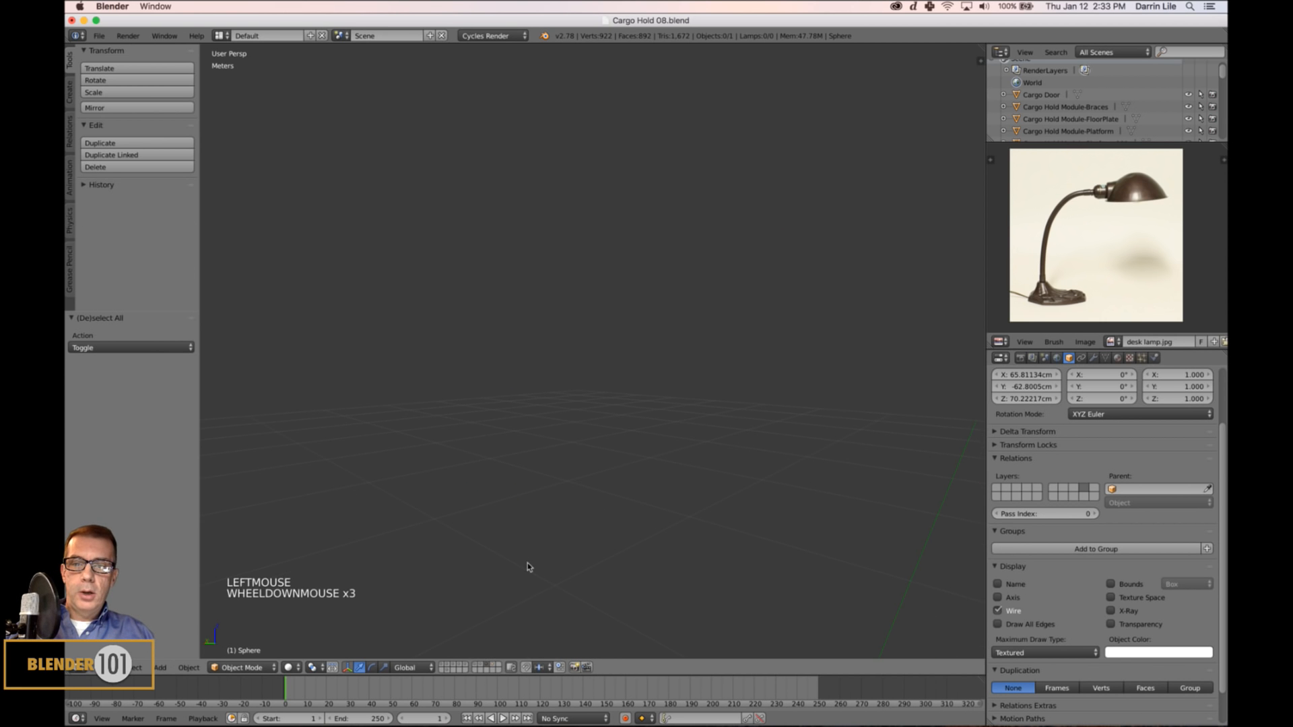
scroll(527, 568, "down", 5)
right_click(646, 408)
middle_click_drag(646, 408, 736, 476)
key("KP_Decimal")
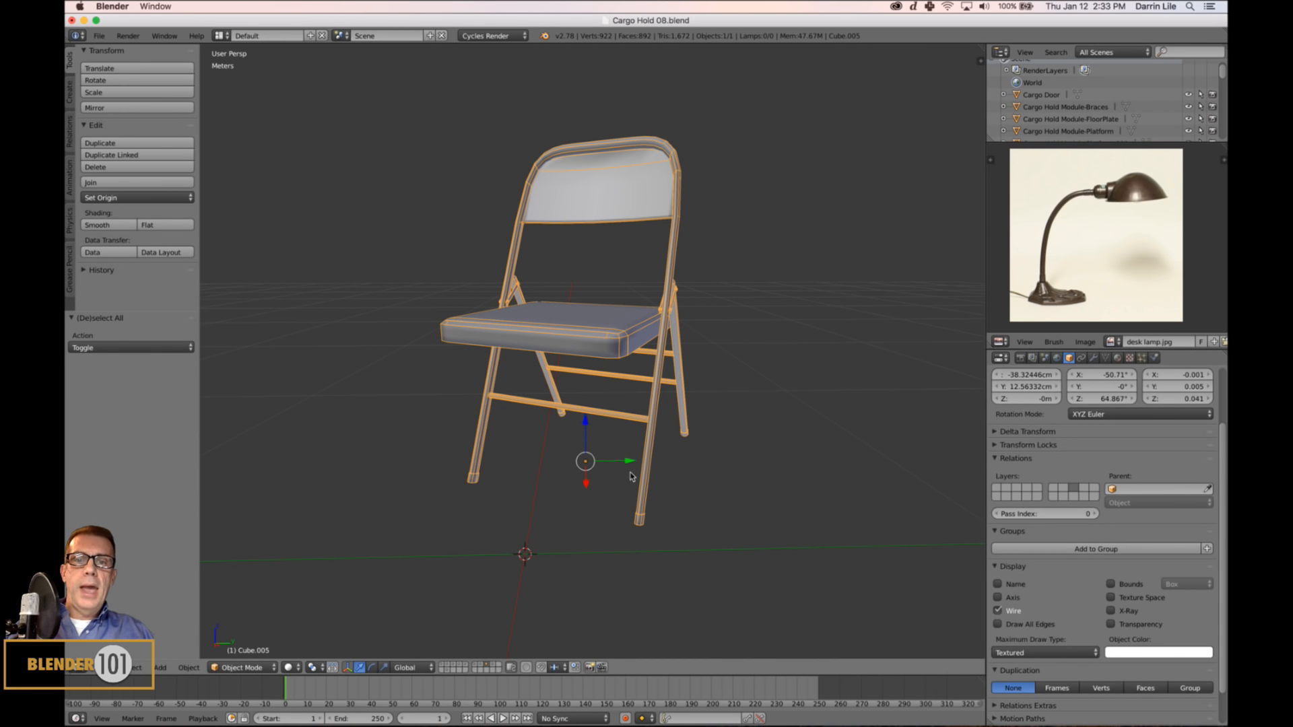
middle_click_drag(637, 515, 693, 519)
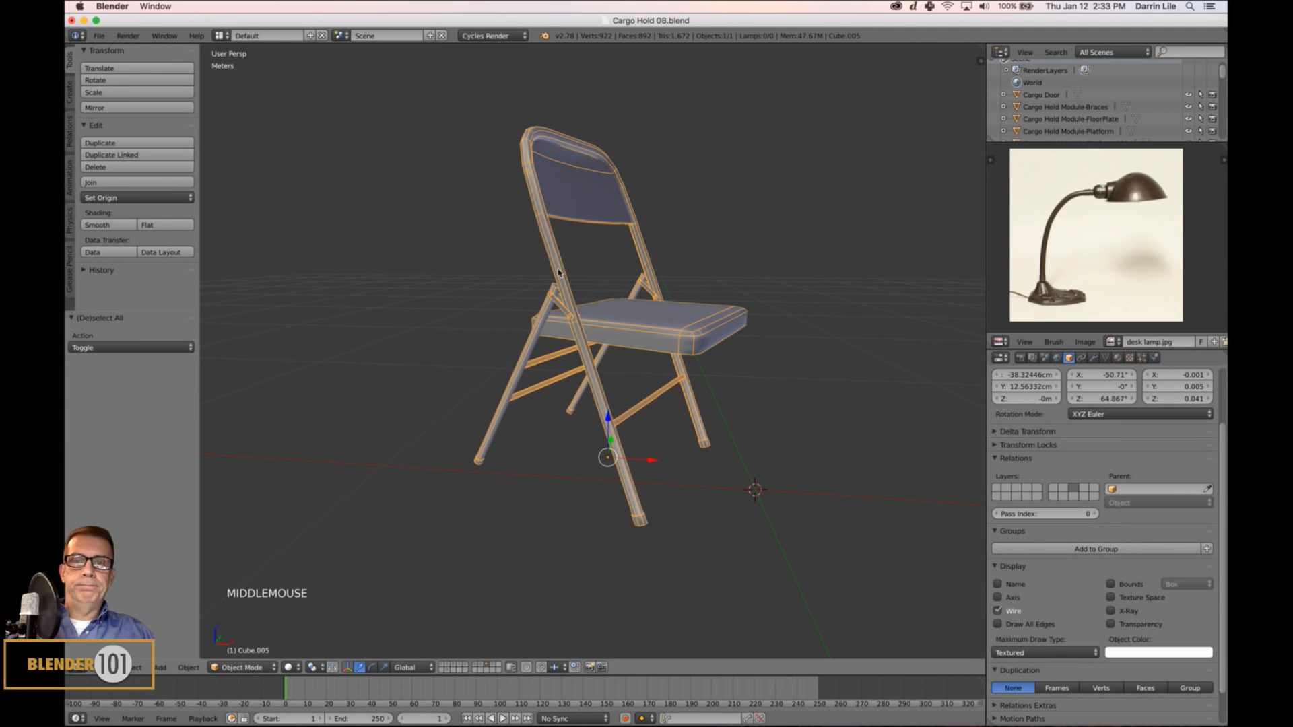
middle_click_drag(684, 471, 599, 382)
scroll(685, 422, "up", 2)
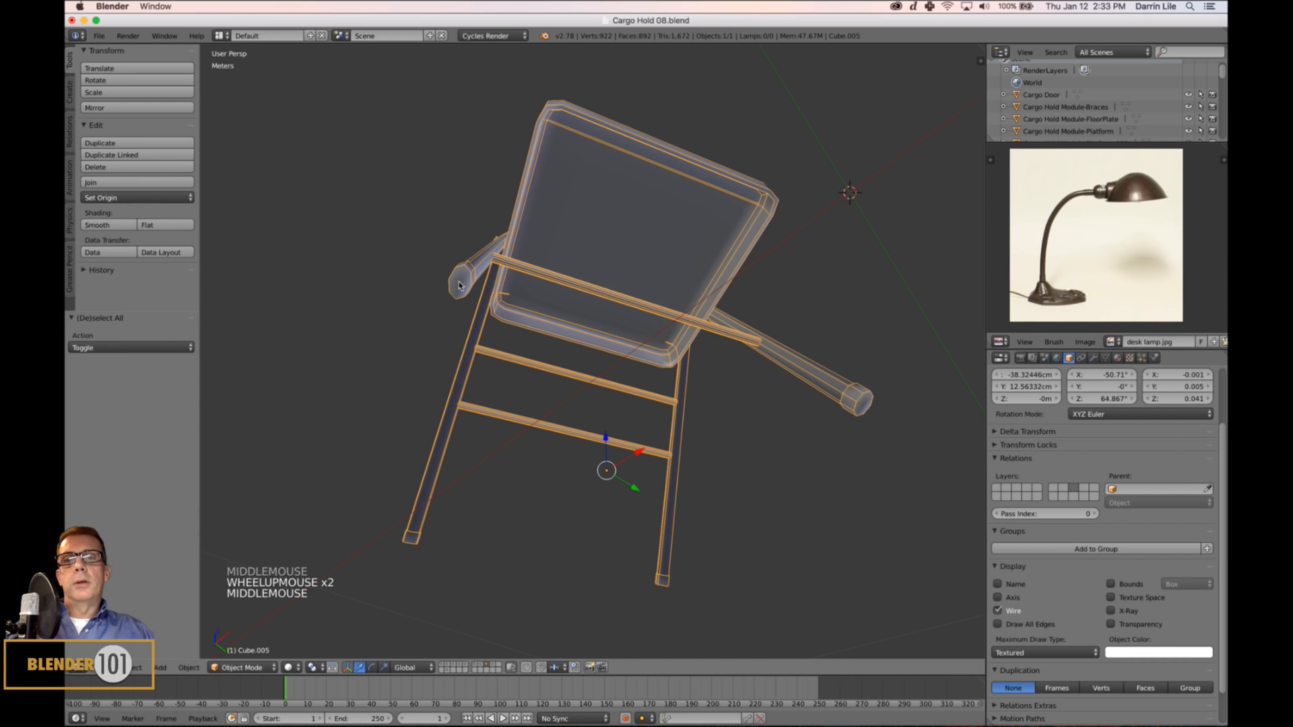
scroll(457, 285, "down", 4)
middle_click_drag(539, 526, 629, 470)
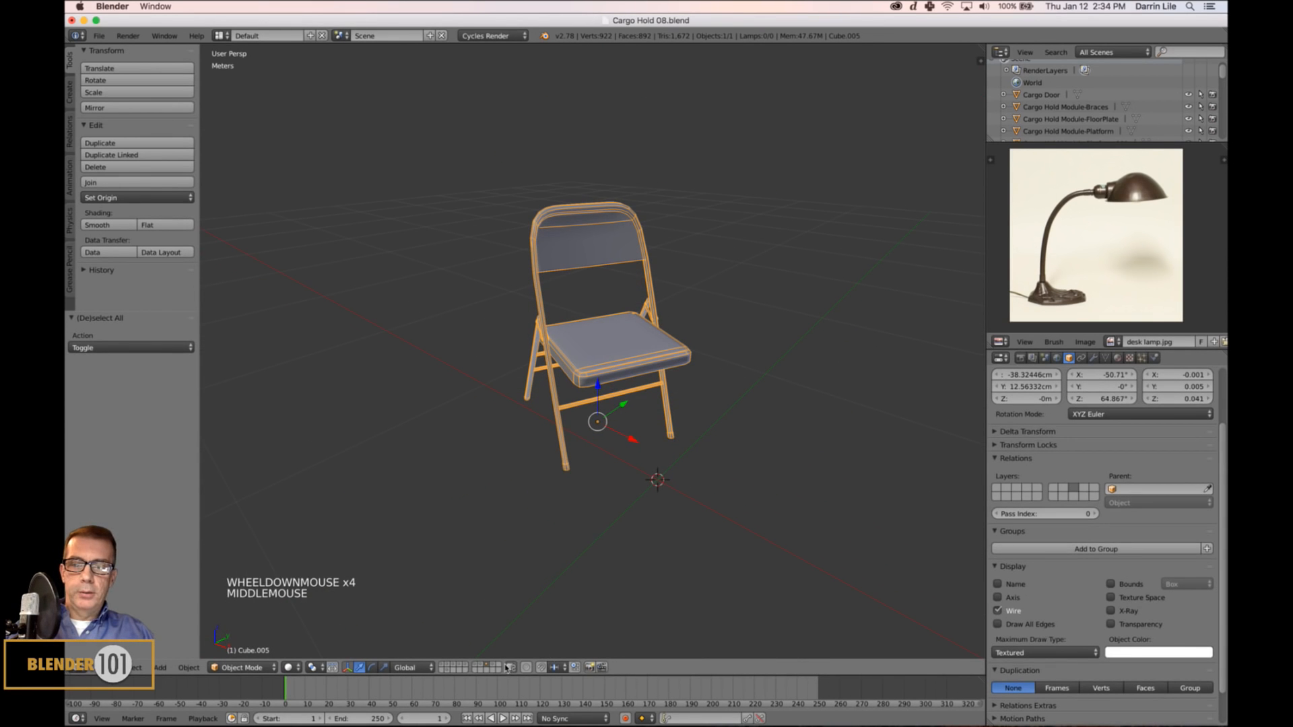
Deselect the folding chair, return to the desk lamp's layer, and select the lamp with the view framed on it.
middle_click_drag(677, 510, 673, 508)
key("a")
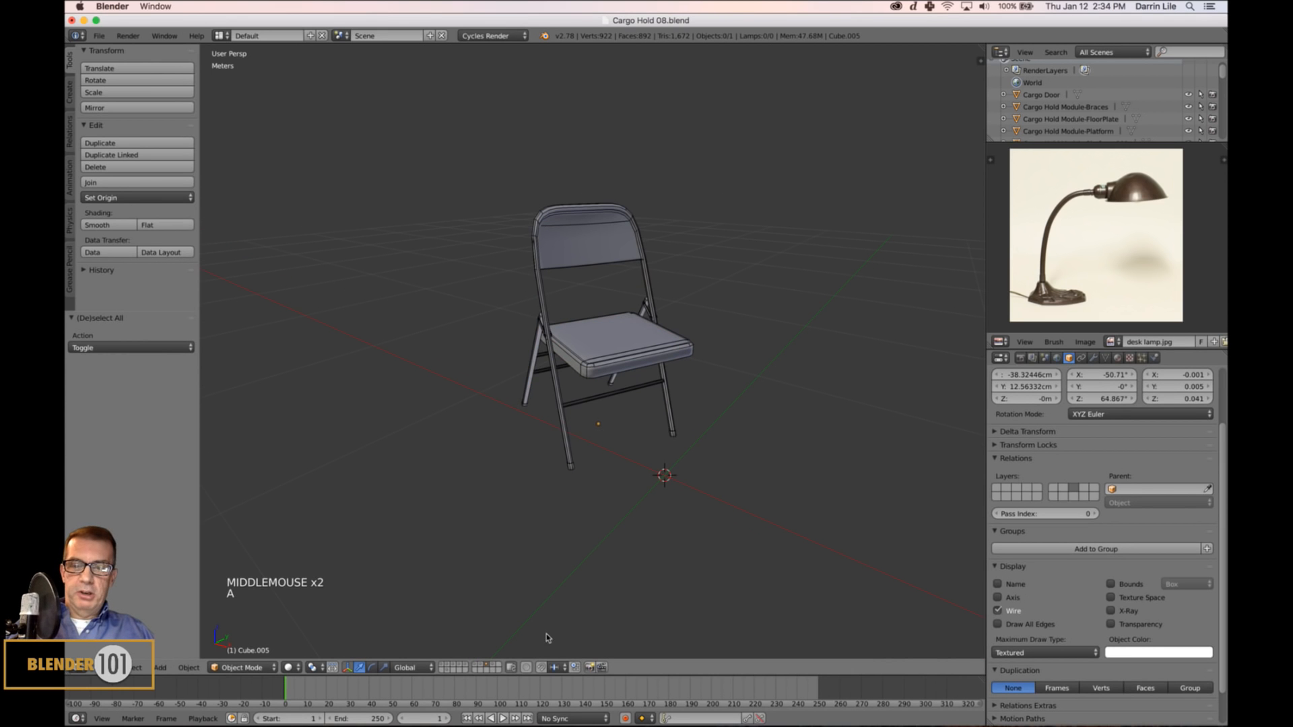
left_click(491, 667)
mouse_move(707, 431)
middle_mouse_down()
mouse_move(745, 427)
mouse_move(692, 439)
middle_mouse_up()
scroll(753, 439, "down", 3)
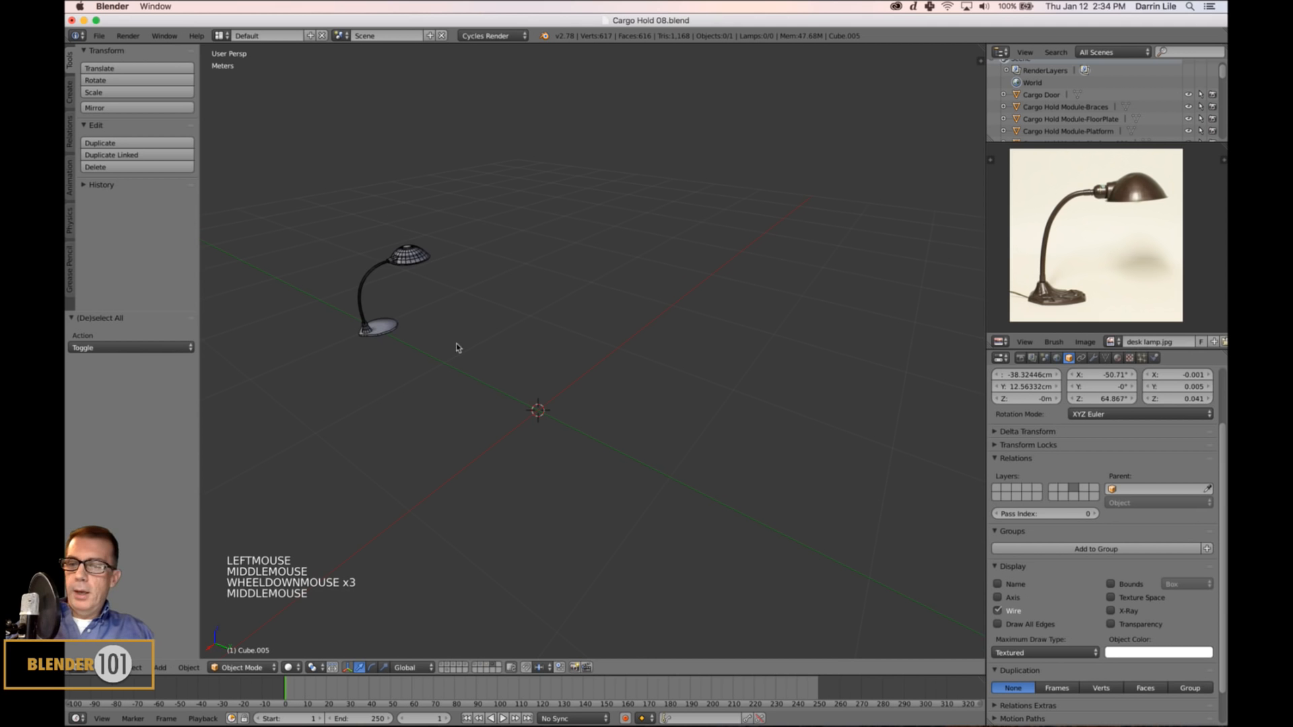
right_click(388, 326)
key("KP_Decimal")
middle_click_drag(520, 435, 618, 404)
In Edit Mode, select only the lamp's light bulb as linked geometry with the seam limit turned off.
key("Tab")
key("a")
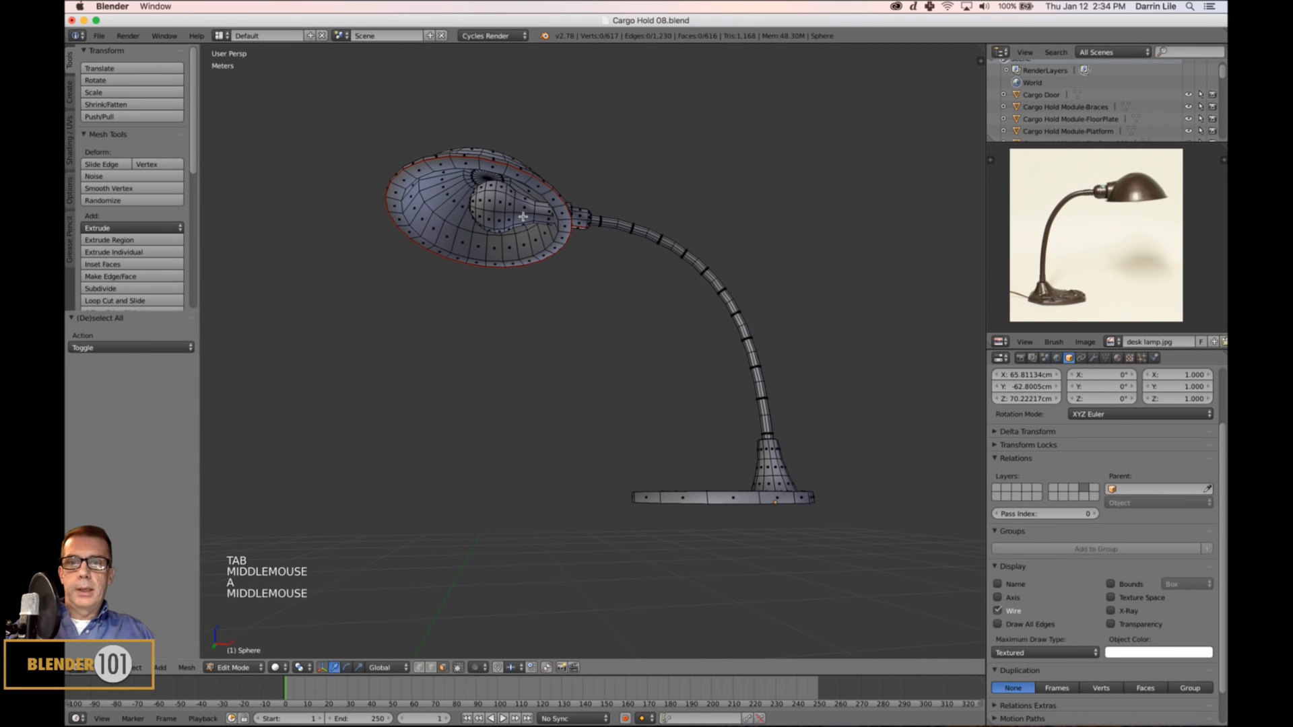
key("l")
key("l")
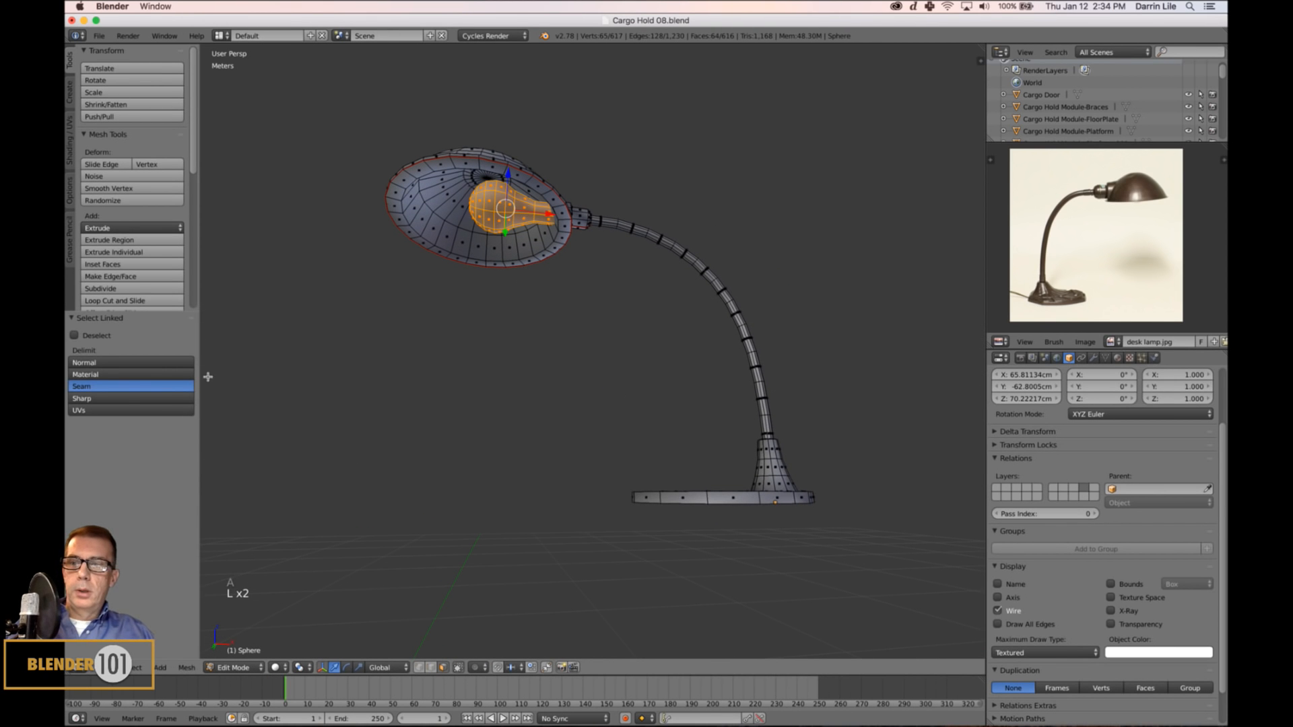
left_click(157, 386, "shift")
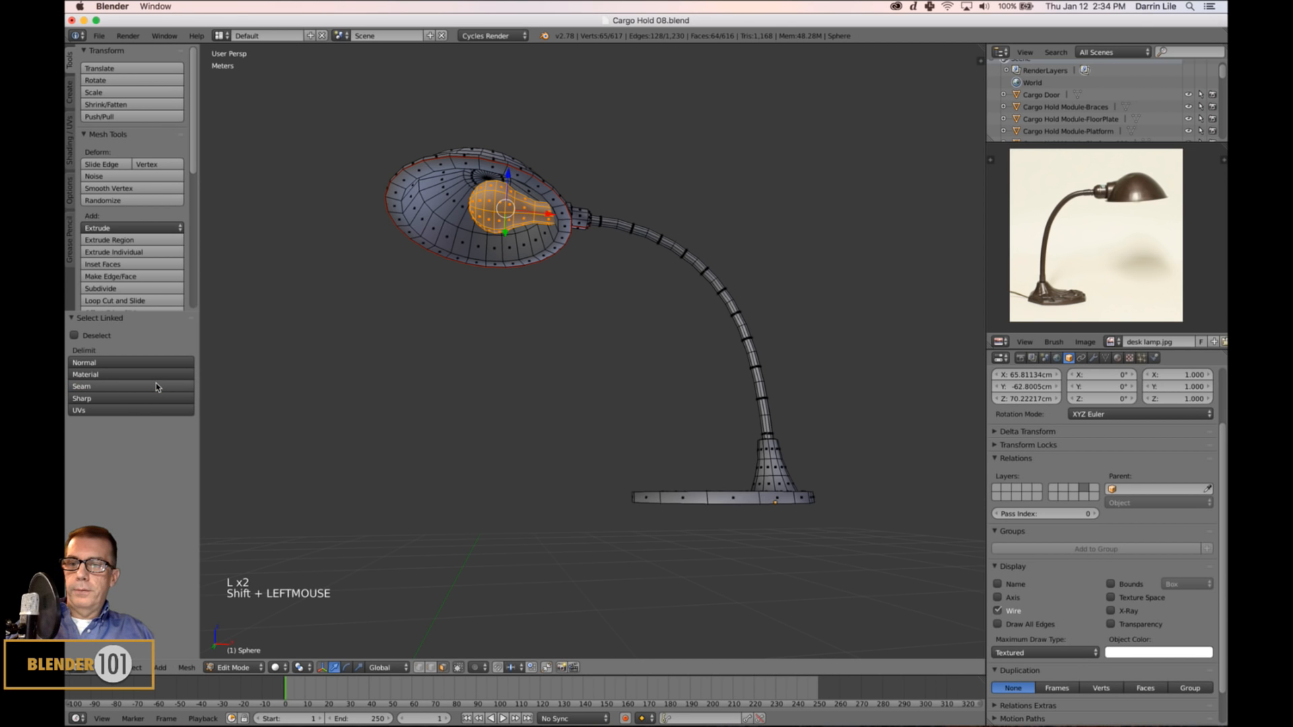
mouse_move(626, 410)
middle_mouse_down()
mouse_move(664, 404)
mouse_move(646, 407)
middle_mouse_up()
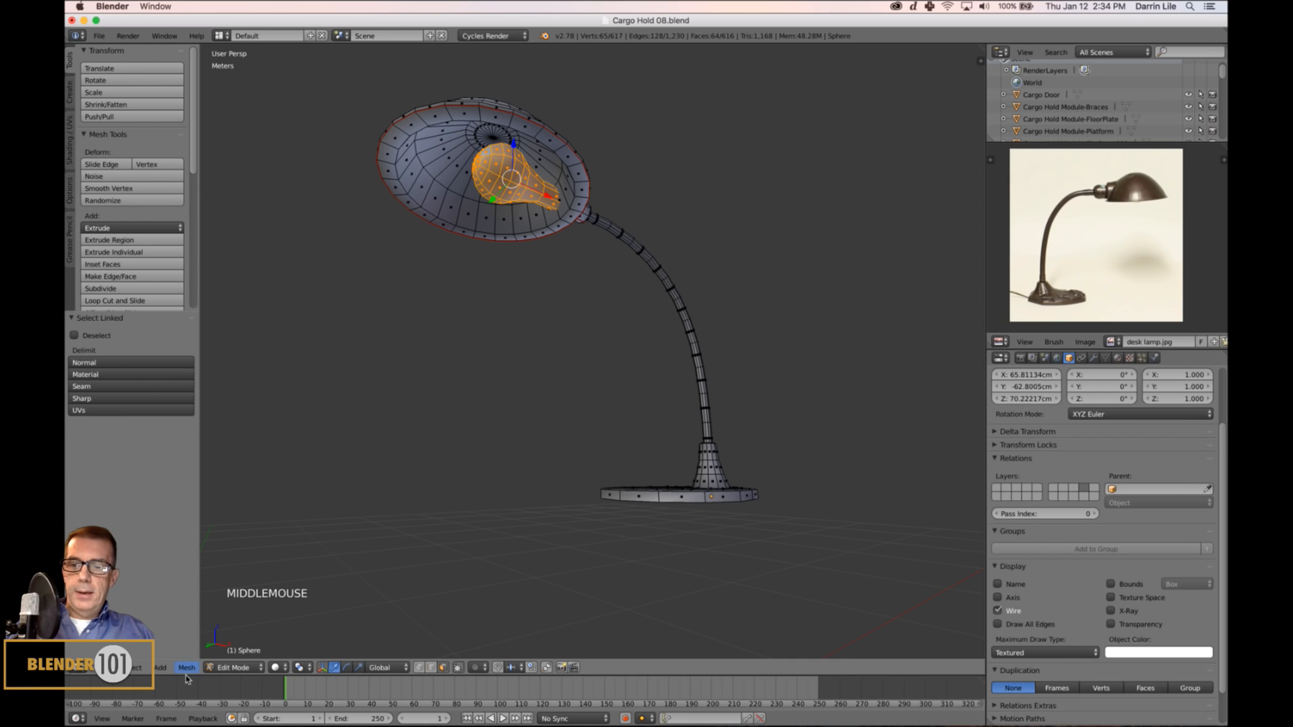
Switch to Vertex Paint mode with face masking enabled and fill the selected light bulb with green.
left_click(233, 667)
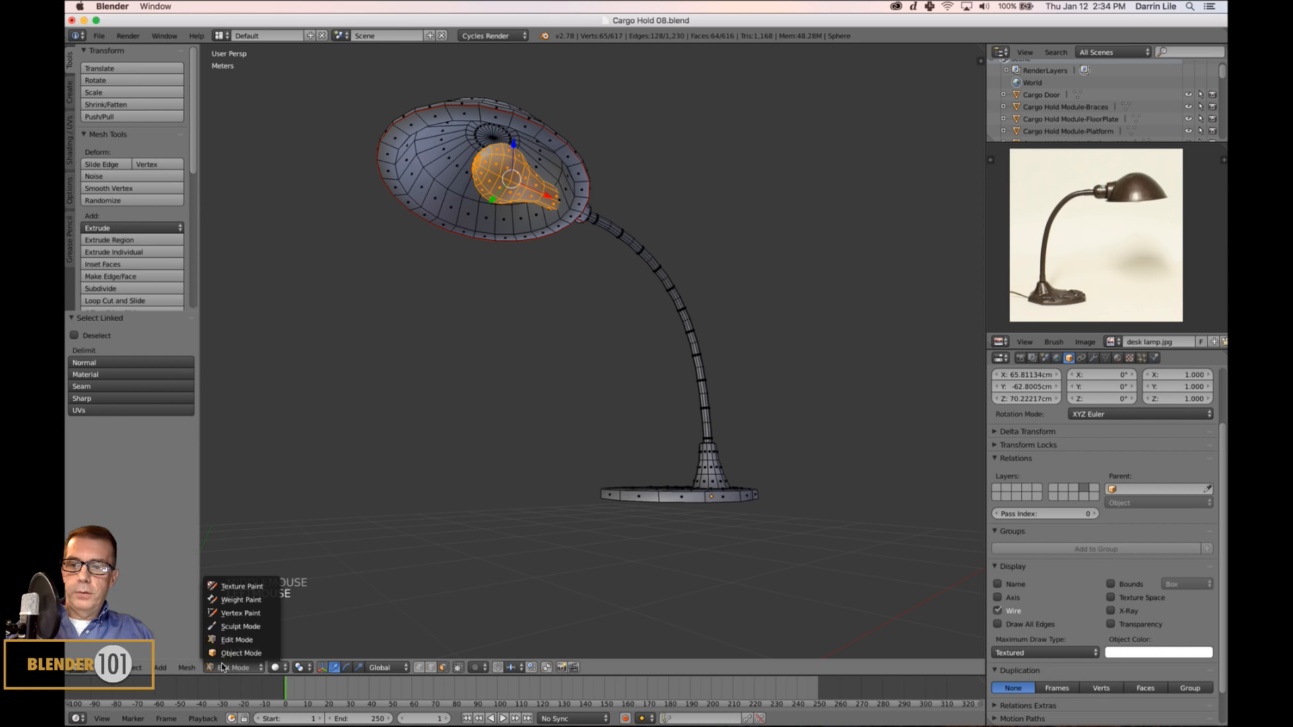
left_click(241, 613)
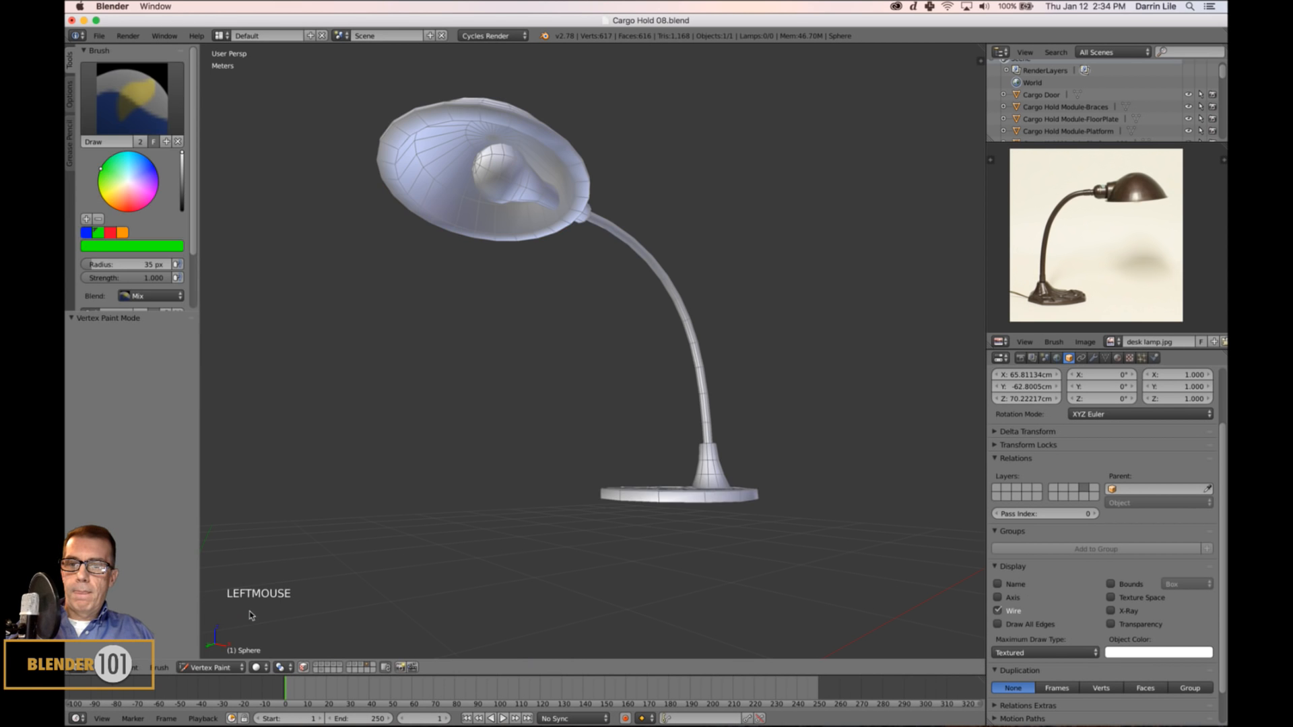
left_click(304, 668)
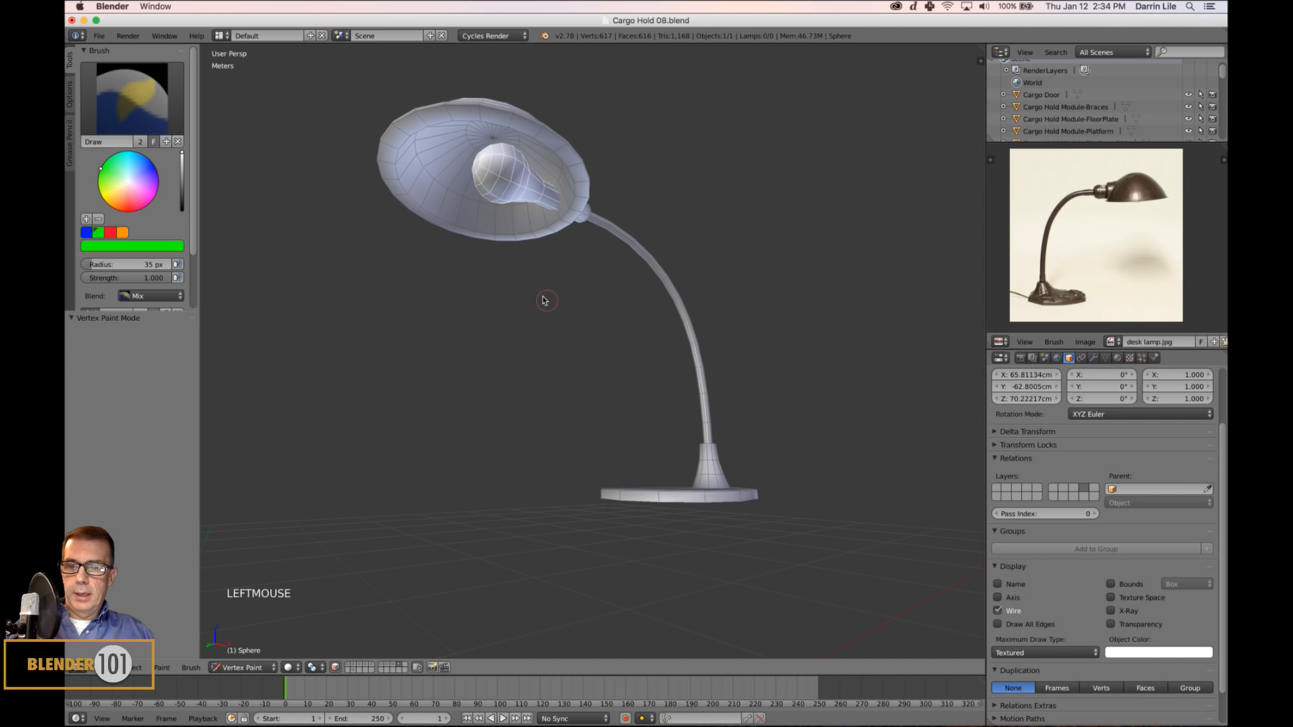
middle_click_drag(545, 300, 598, 330, "shift")
left_click_drag(135, 314, 139, 434)
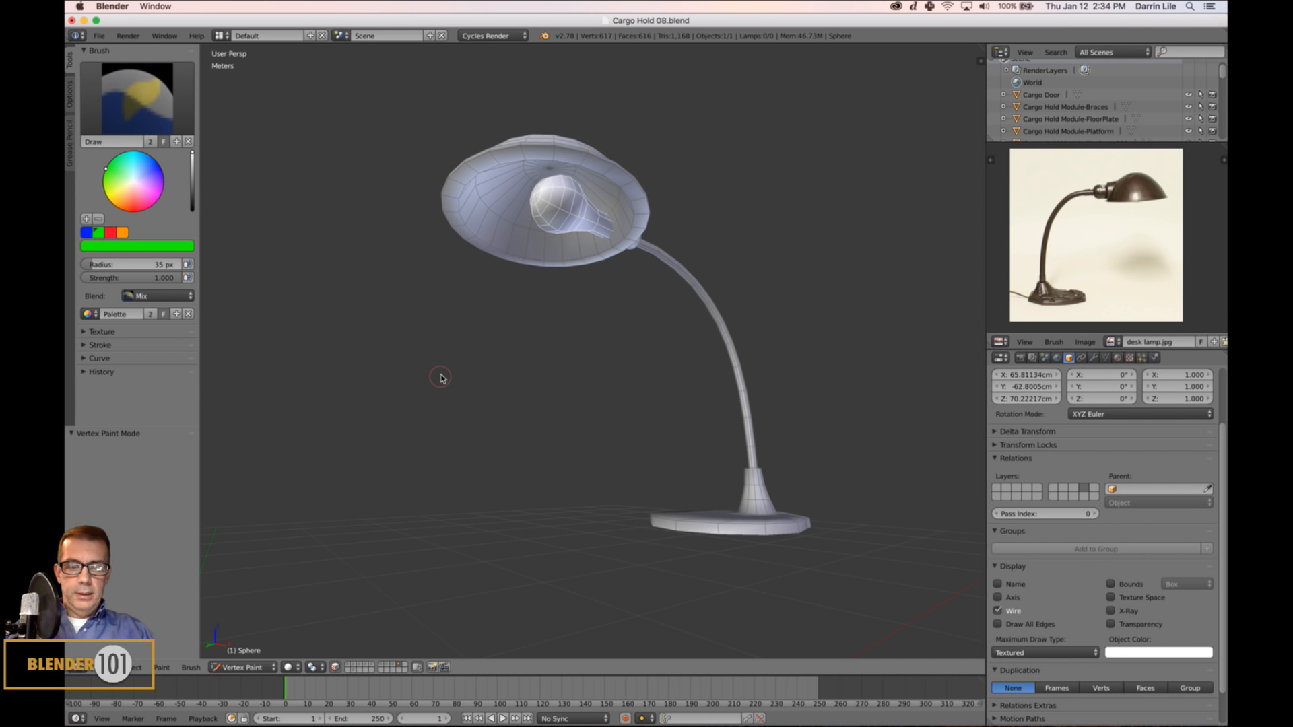
key("shift+k")
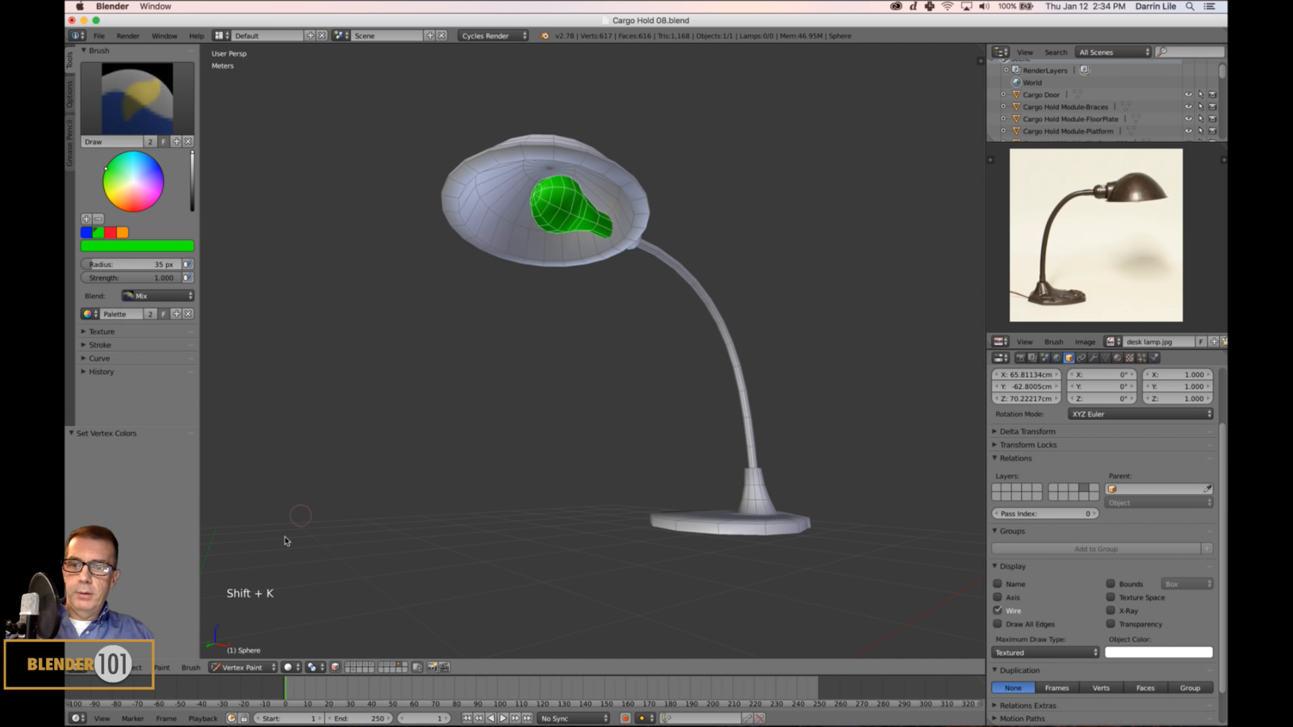
Return to Edit Mode and select all the linked lamp parts except the bulb: the shade, neck and base.
key("Tab")
middle_click(557, 407)
middle_click_drag(557, 407, 546, 410)
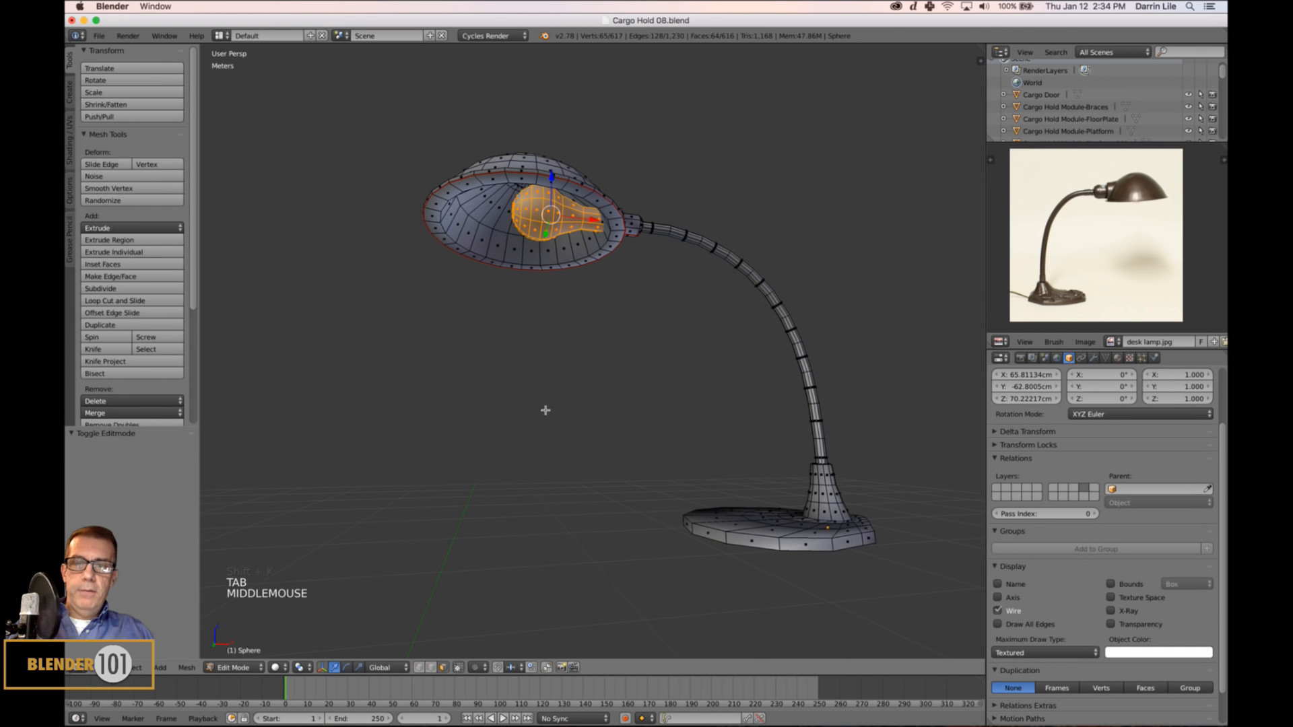
key("a")
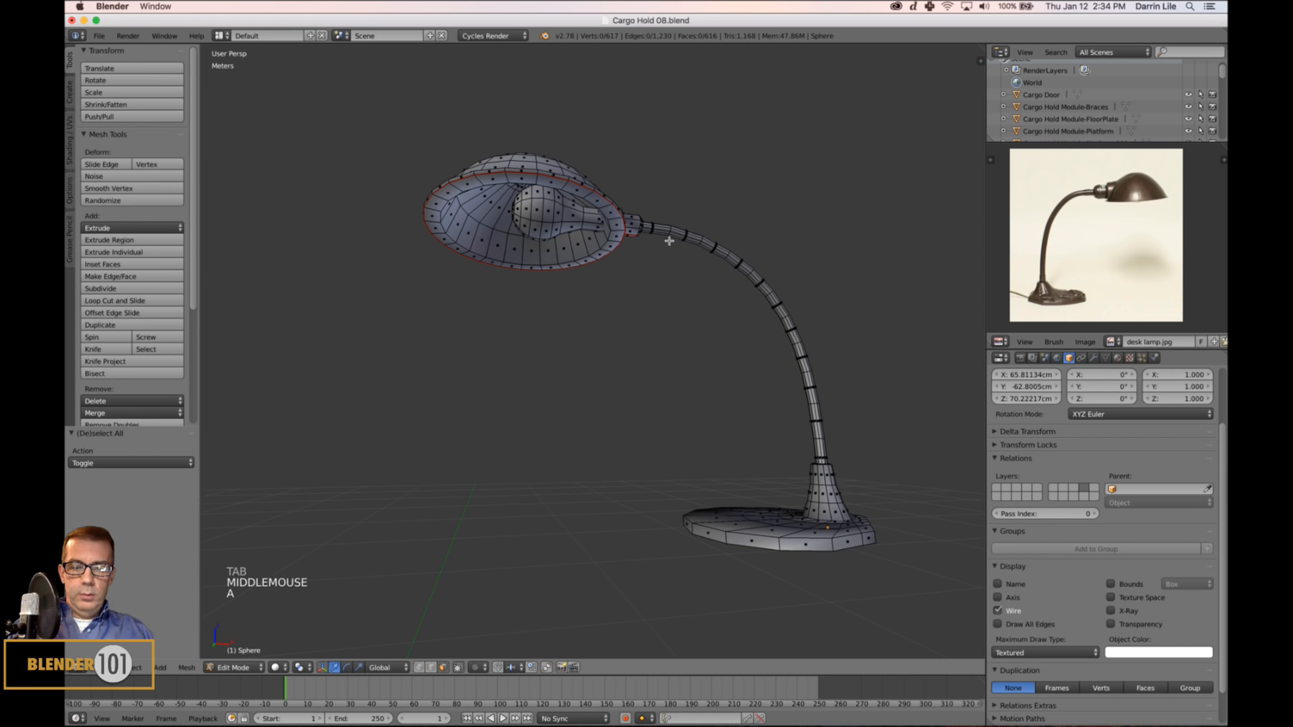
key("l")
key("l")
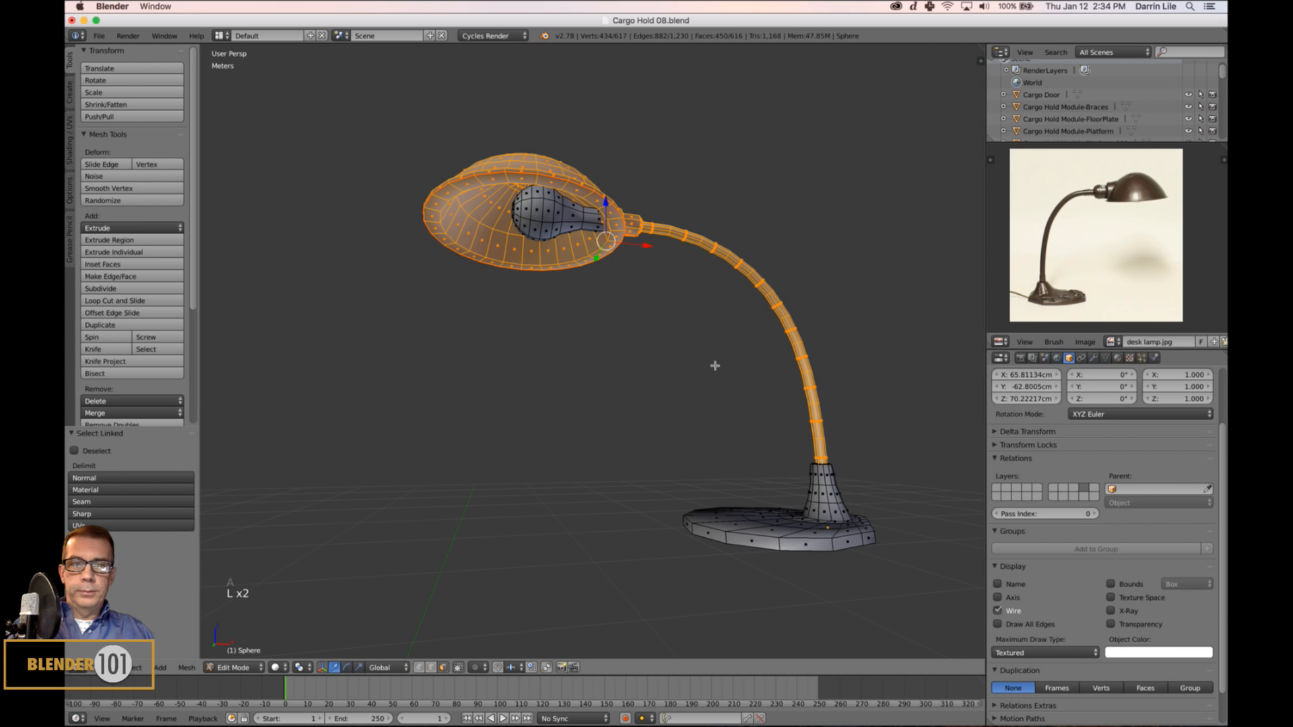
key("l")
mouse_move(857, 481)
middle_mouse_down()
mouse_move(779, 496)
mouse_move(866, 485)
middle_mouse_up()
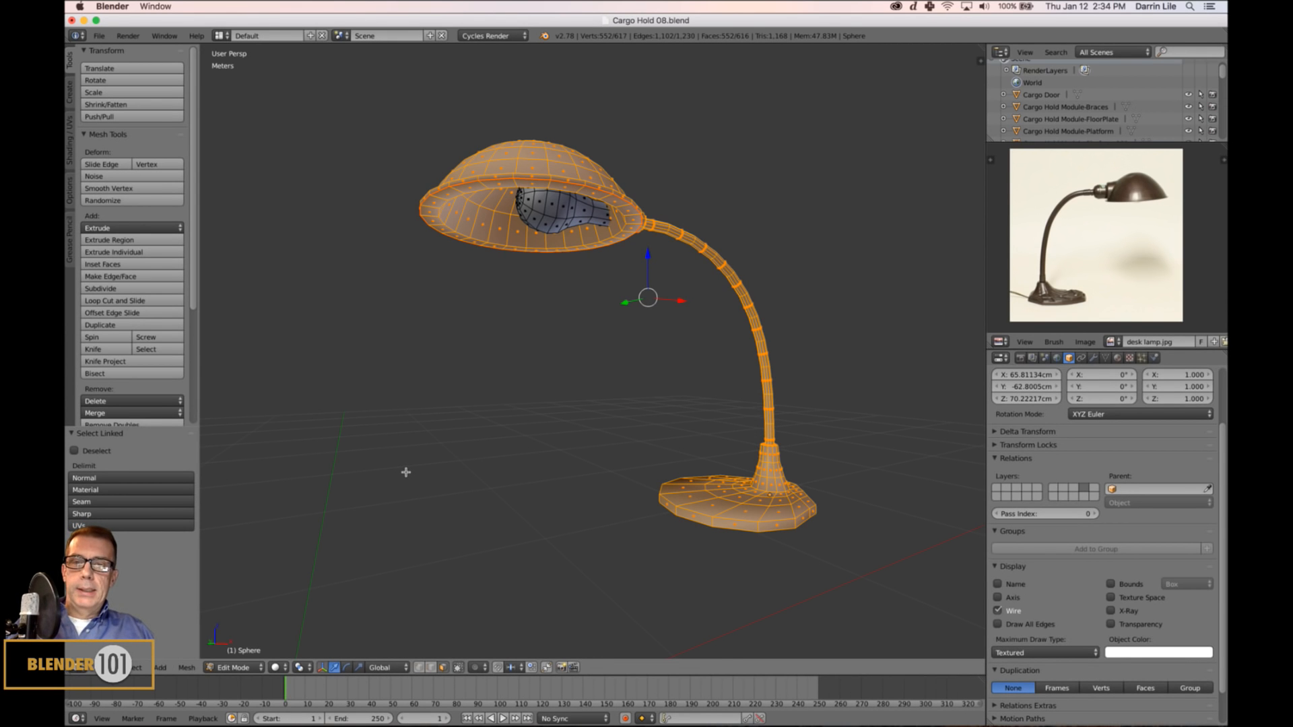
Fill the selected shade, neck and base with the blue palette colour in Vertex Paint mode.
key("Tab")
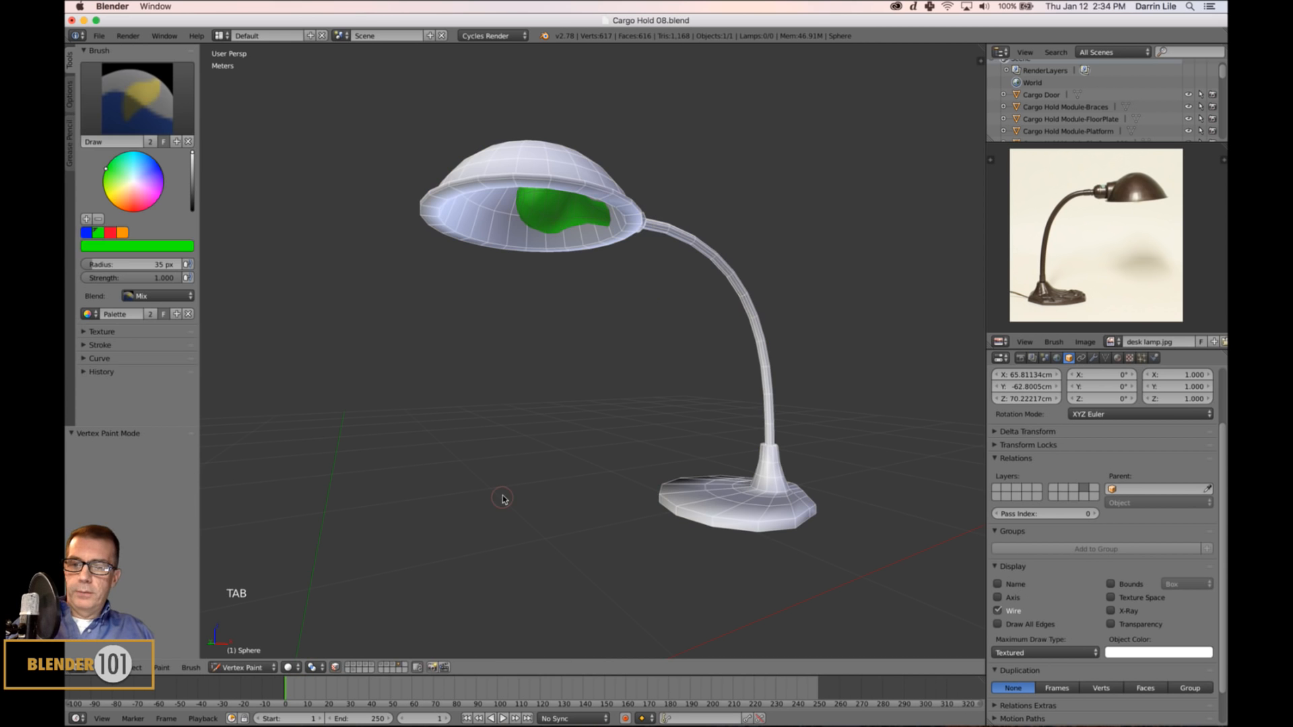
left_click(88, 234)
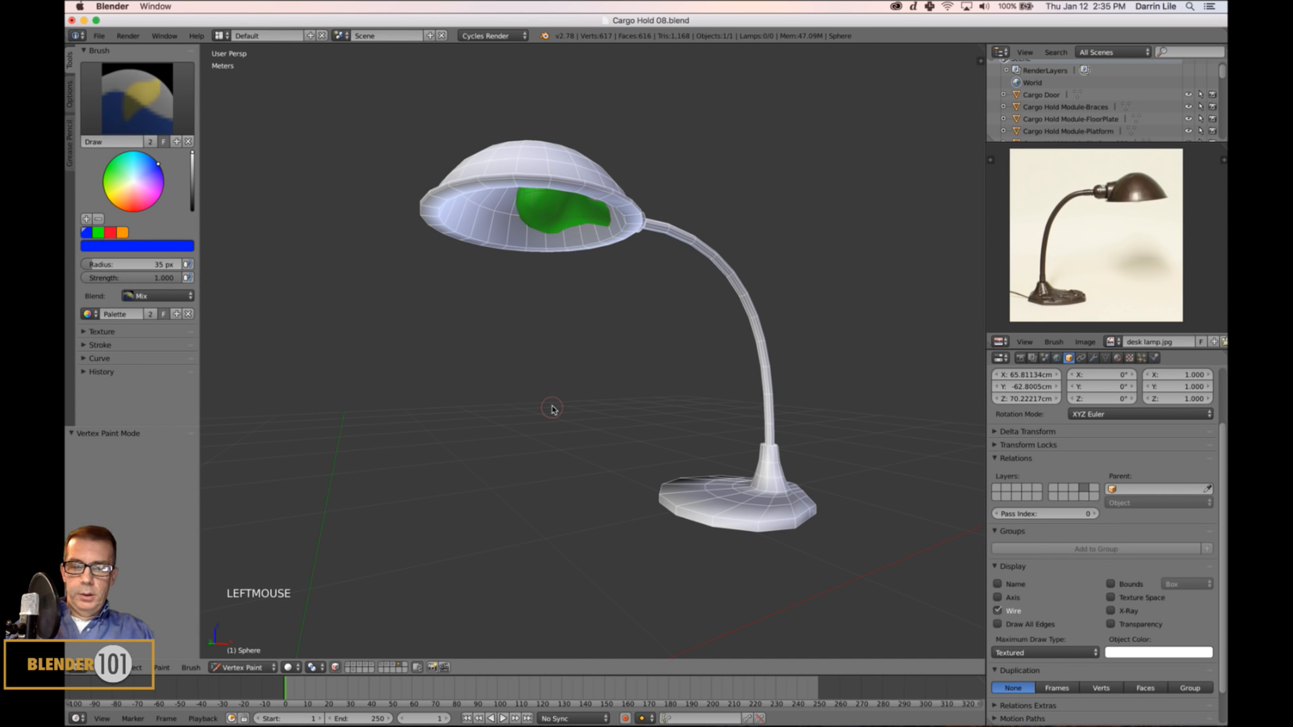
key("shift+k")
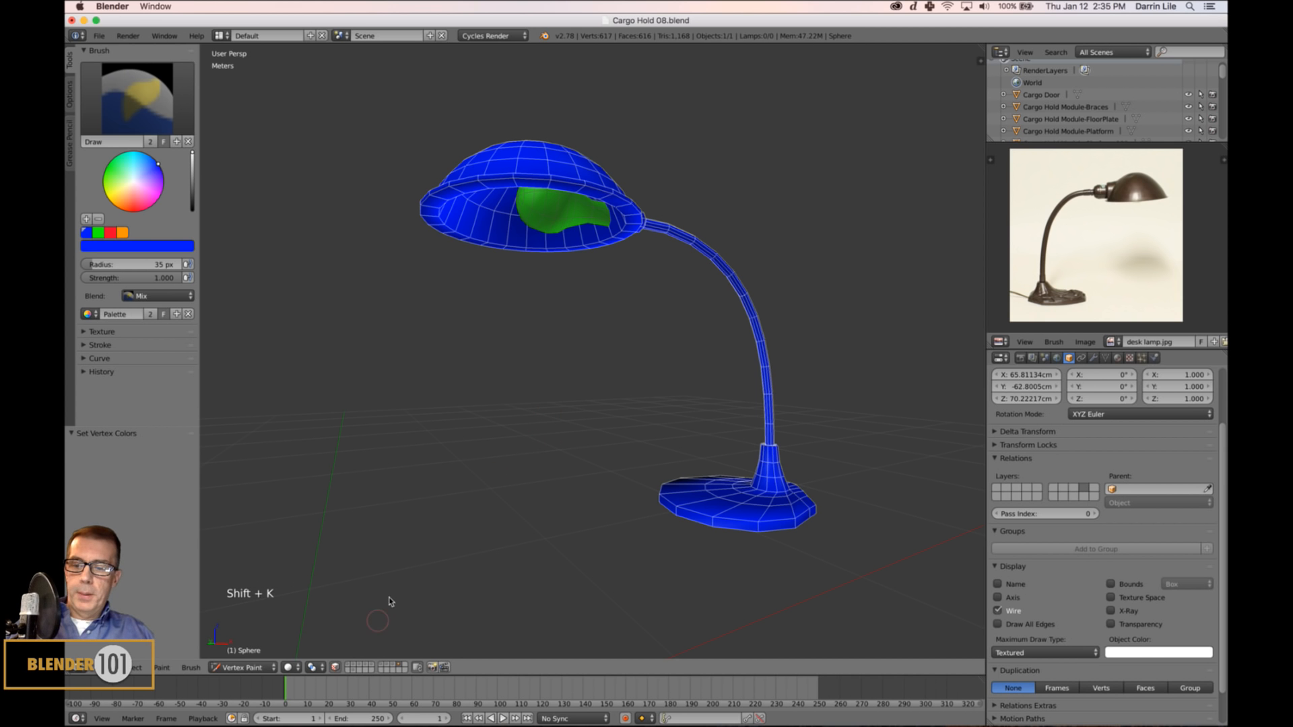
Leave mesh editing and vertex painting for Object Mode, and deselect the lamp.
key("Tab")
key("a")
key("a")
middle_click(492, 518)
left_click(236, 668)
left_click(255, 653)
scroll(527, 462, "down", 2)
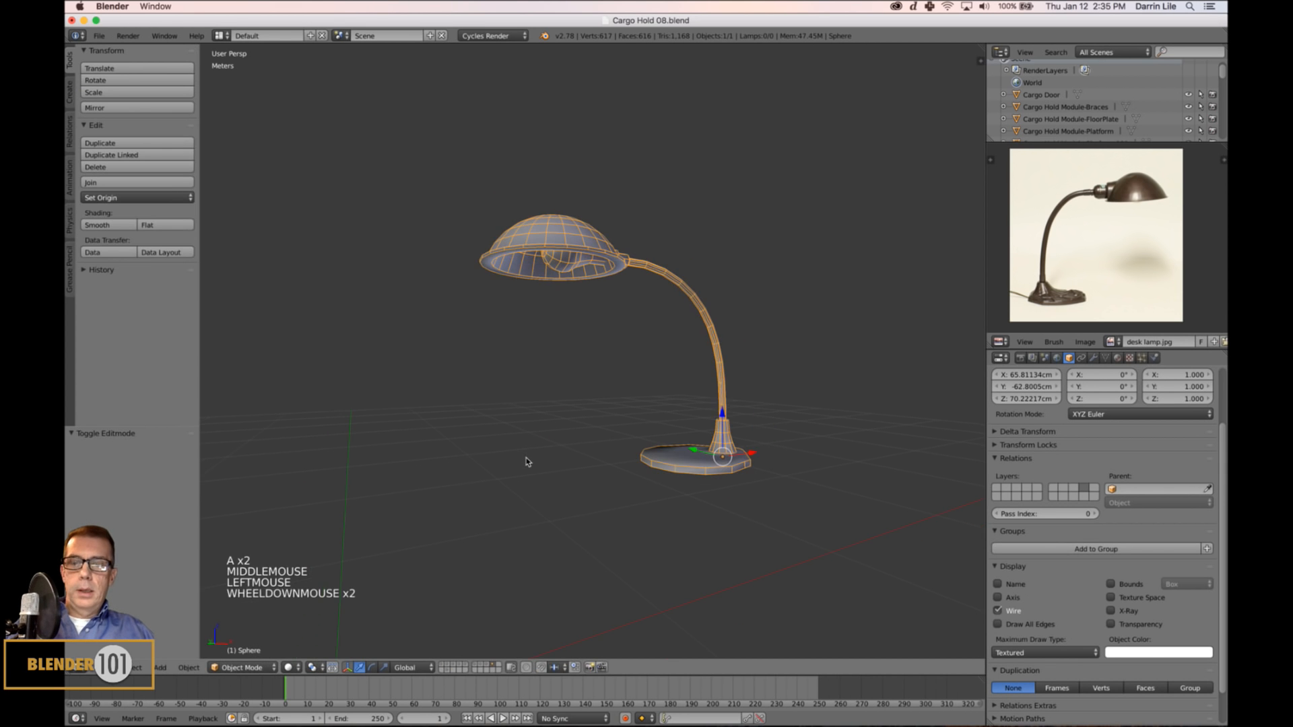
key("a")
middle_click_drag(566, 456, 676, 392)
Select the lamp and rename the object as "Table Lamp".
right_click(667, 254)
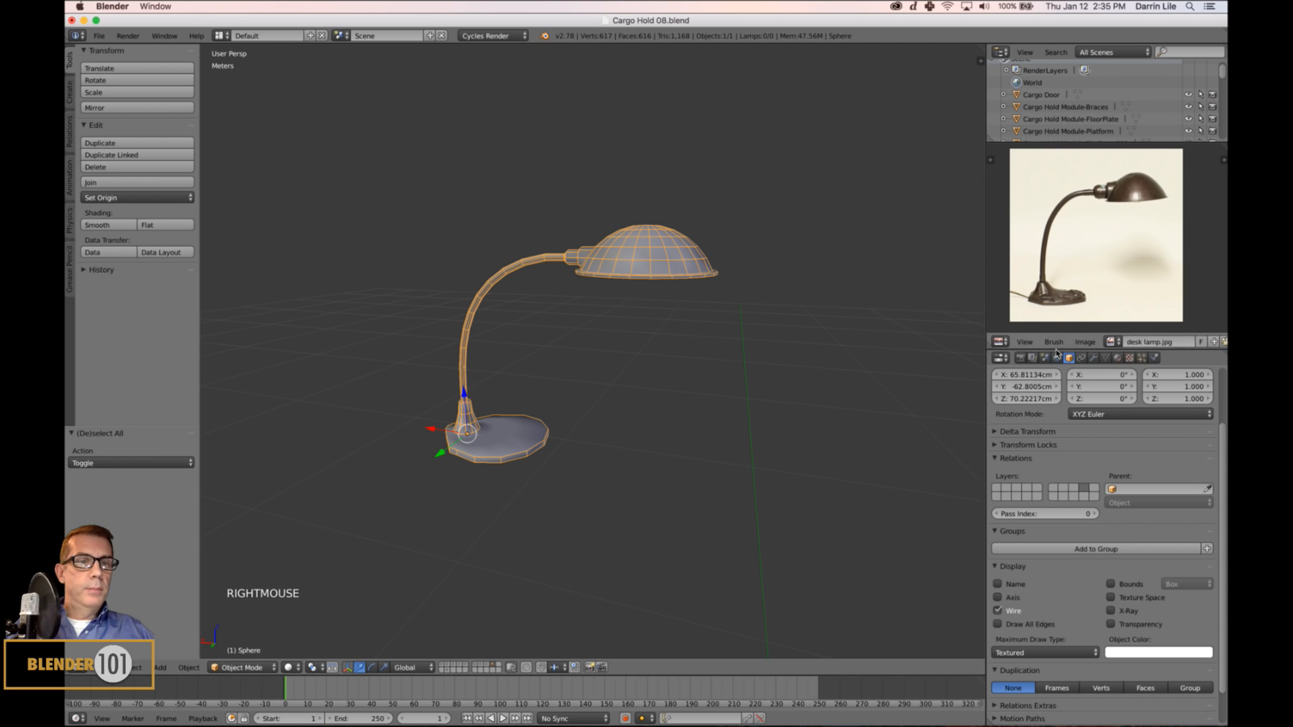
key("n")
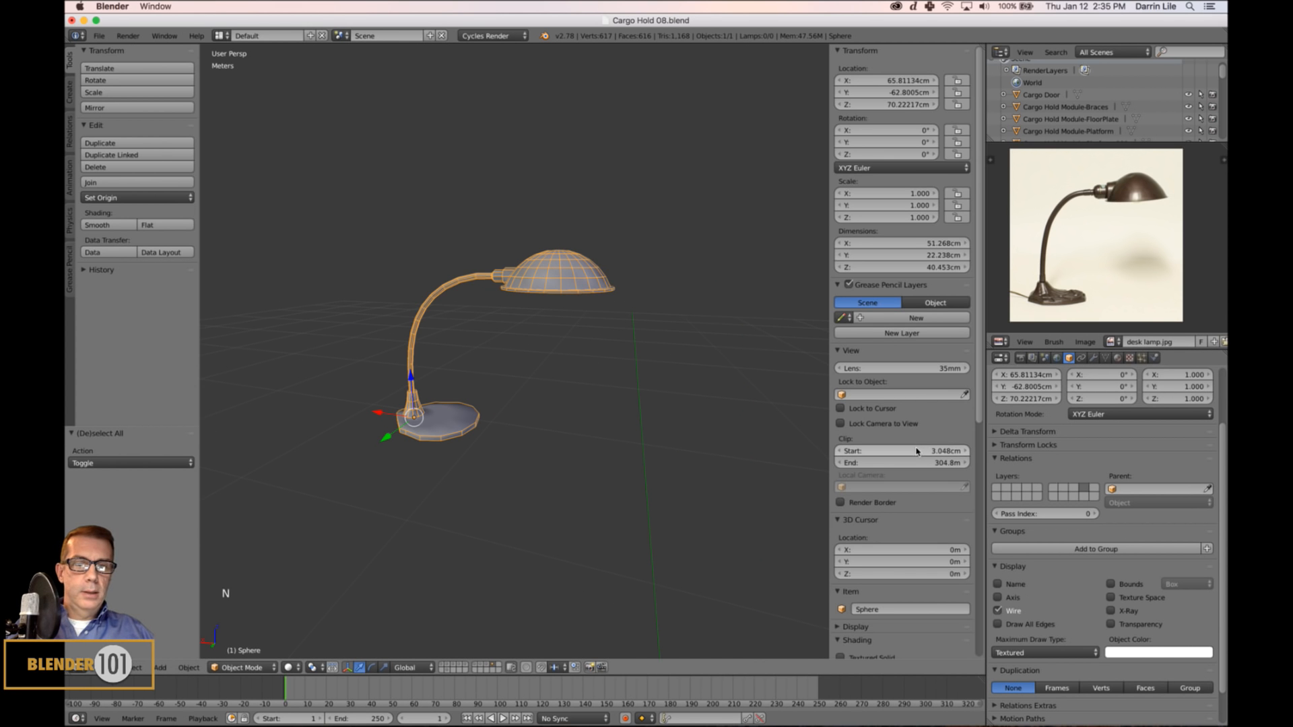
scroll(920, 450, "down", 5)
left_click(904, 549)
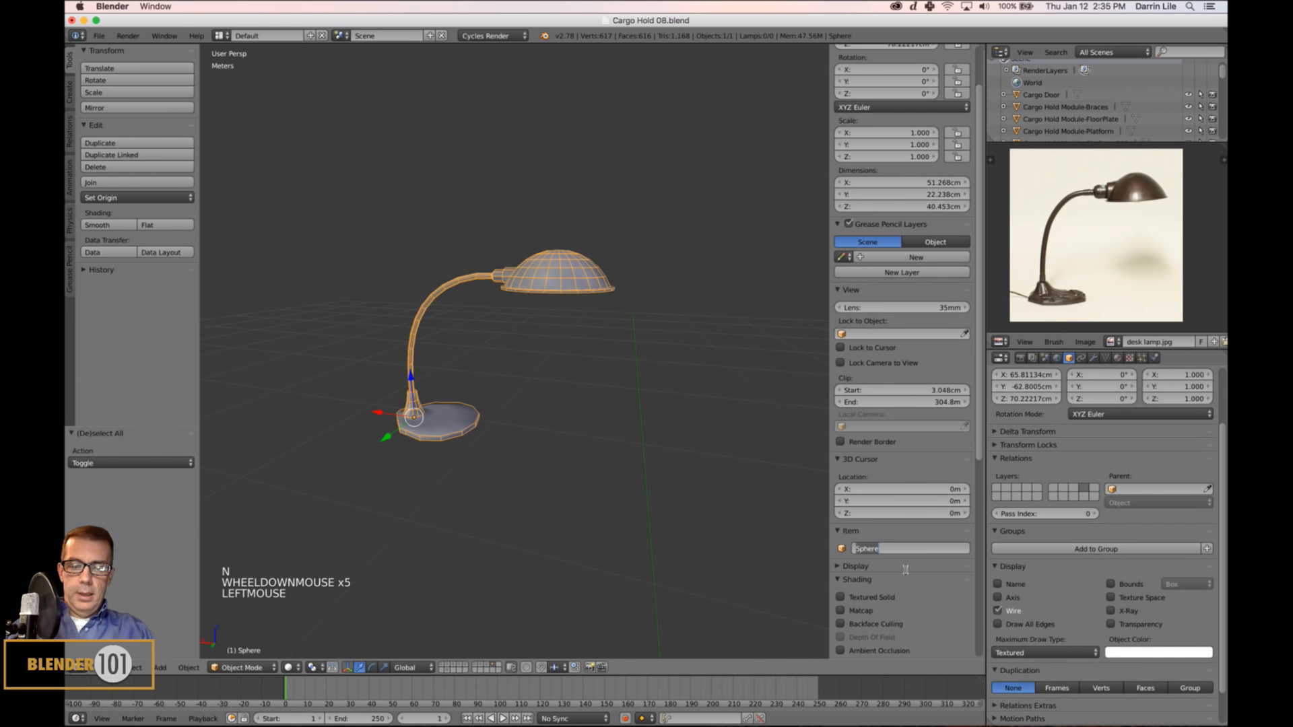
type("Table L")
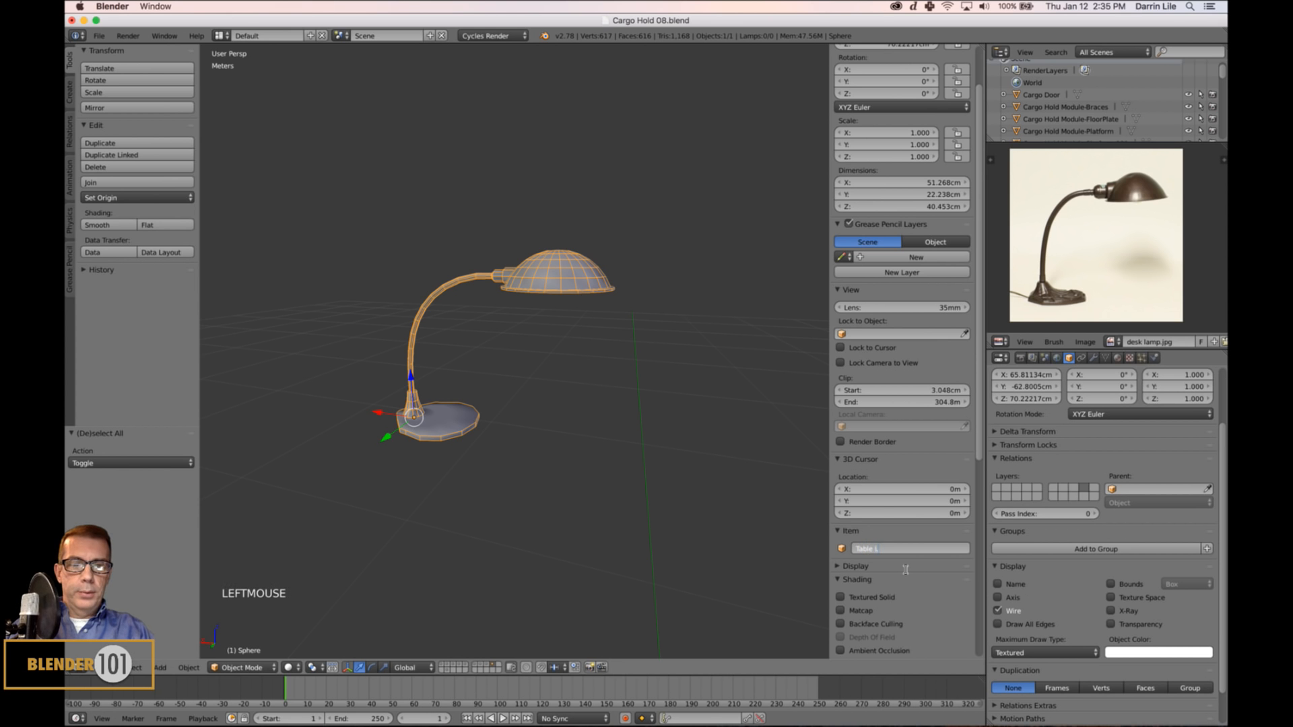
type("amp")
key("Return")
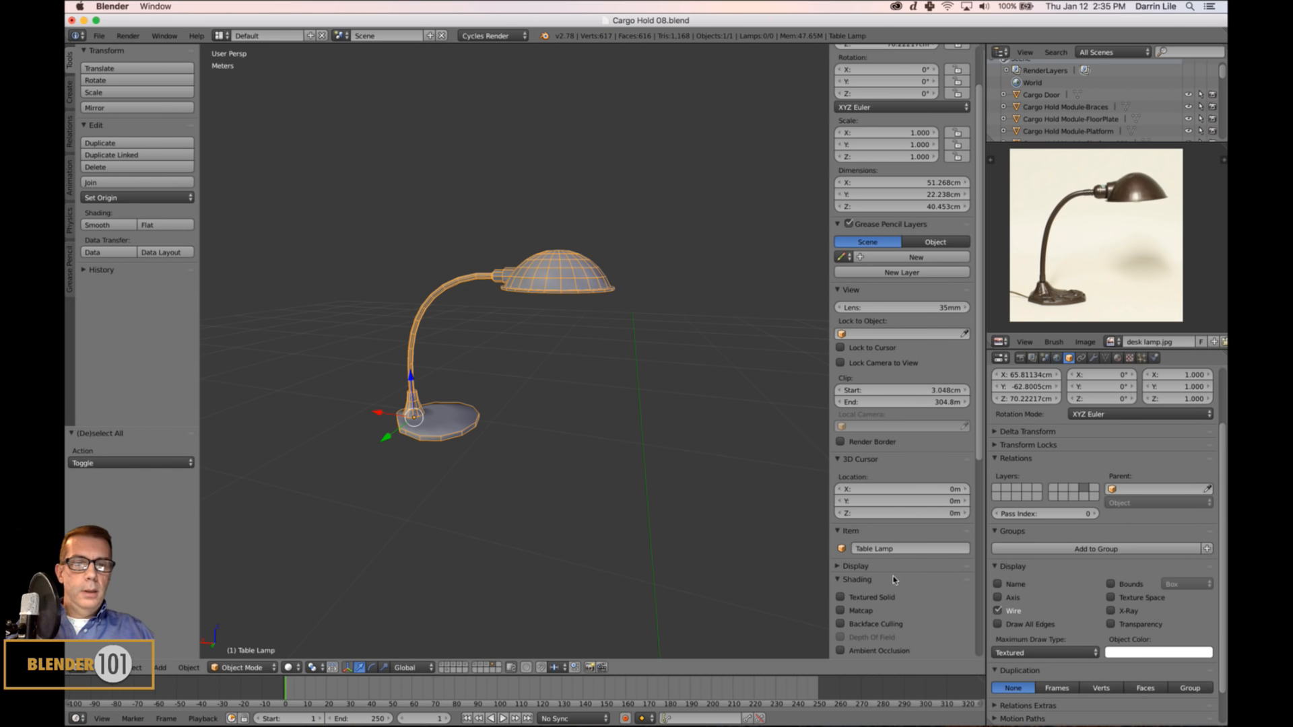
Copy the object's name, add a new material to the lamp and name it "Table Lamp" as well.
left_click(897, 549)
key("ctrl+c")
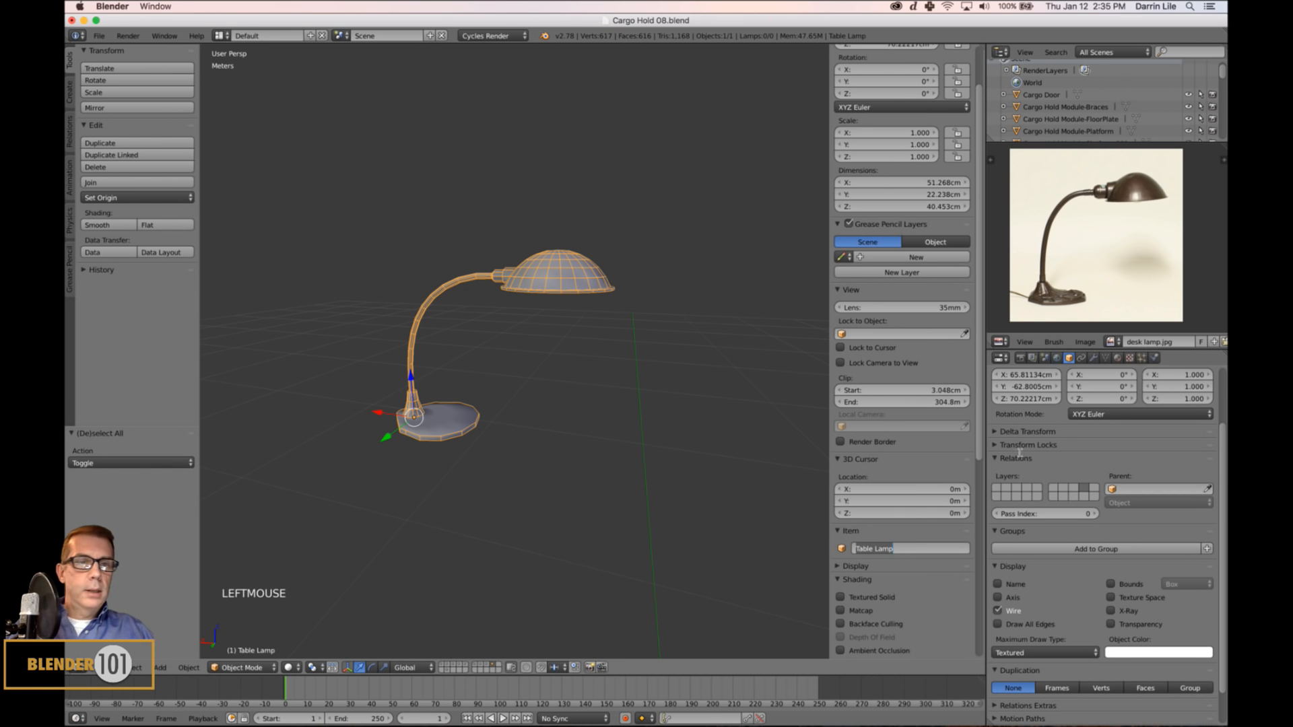
left_click(1118, 358)
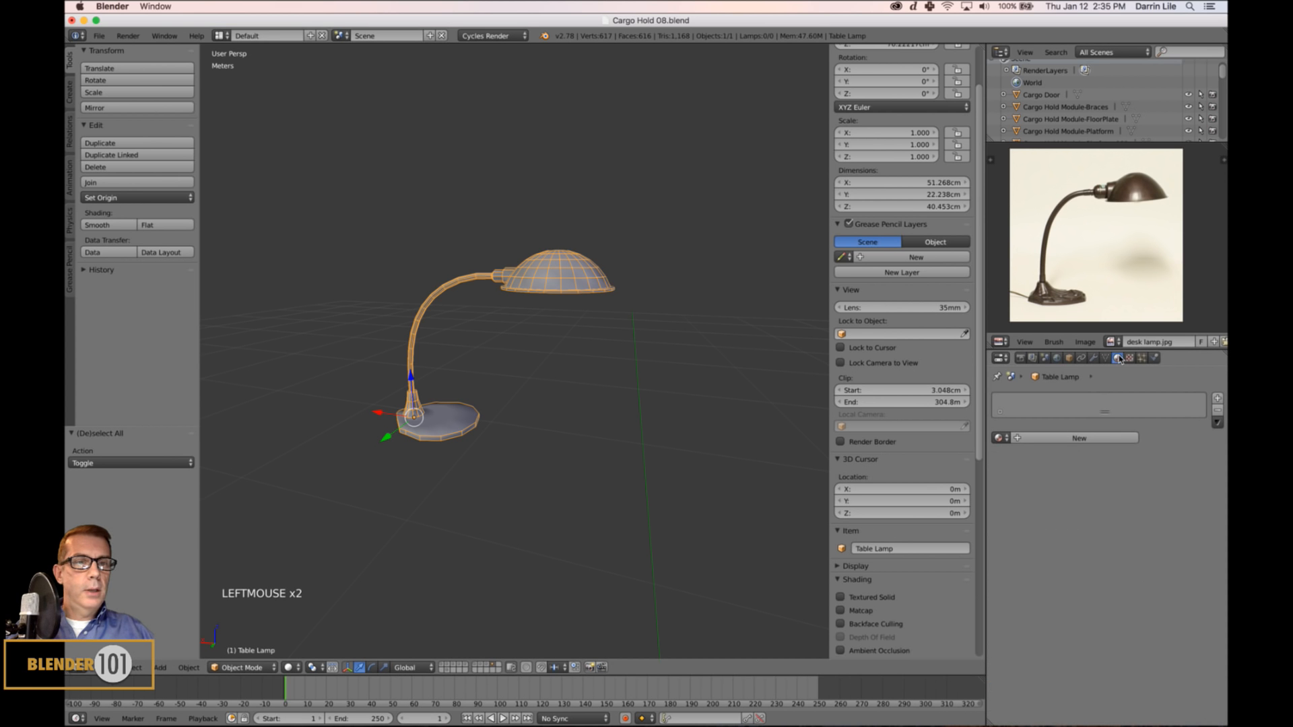
left_click(1079, 438)
left_click(1061, 439)
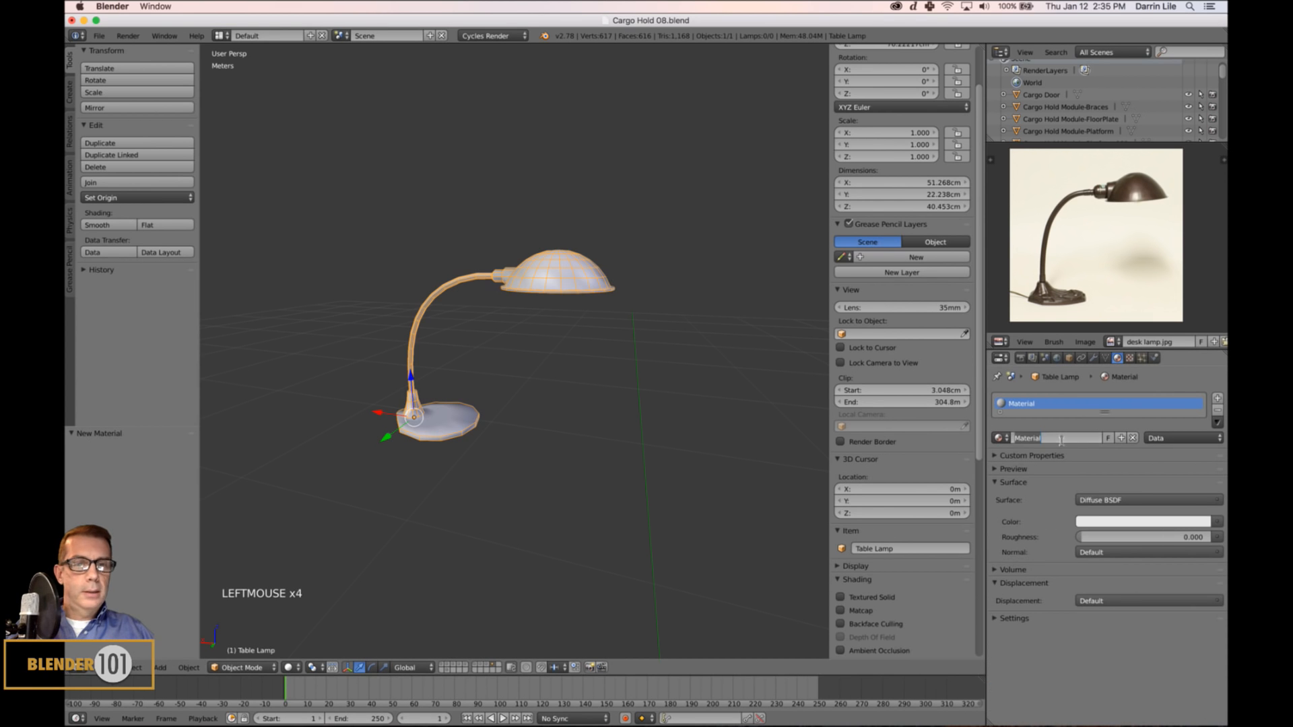
key("ctrl+v")
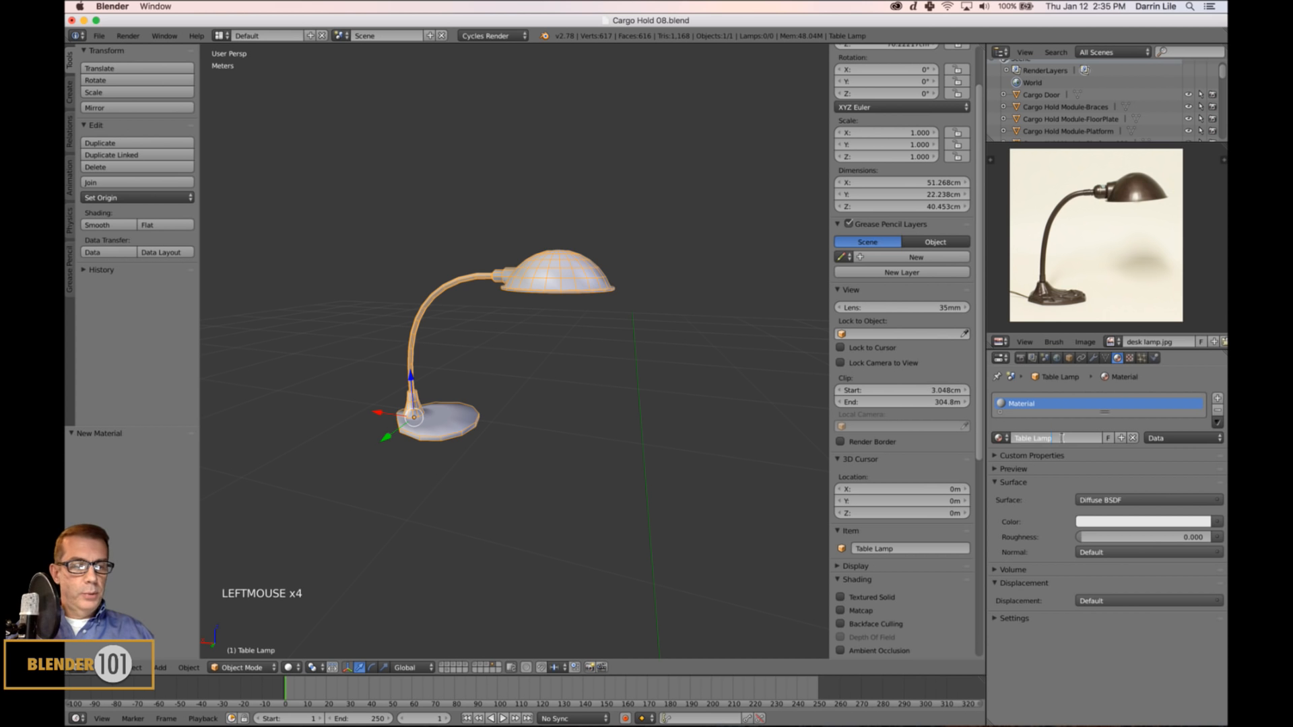
key("Return")
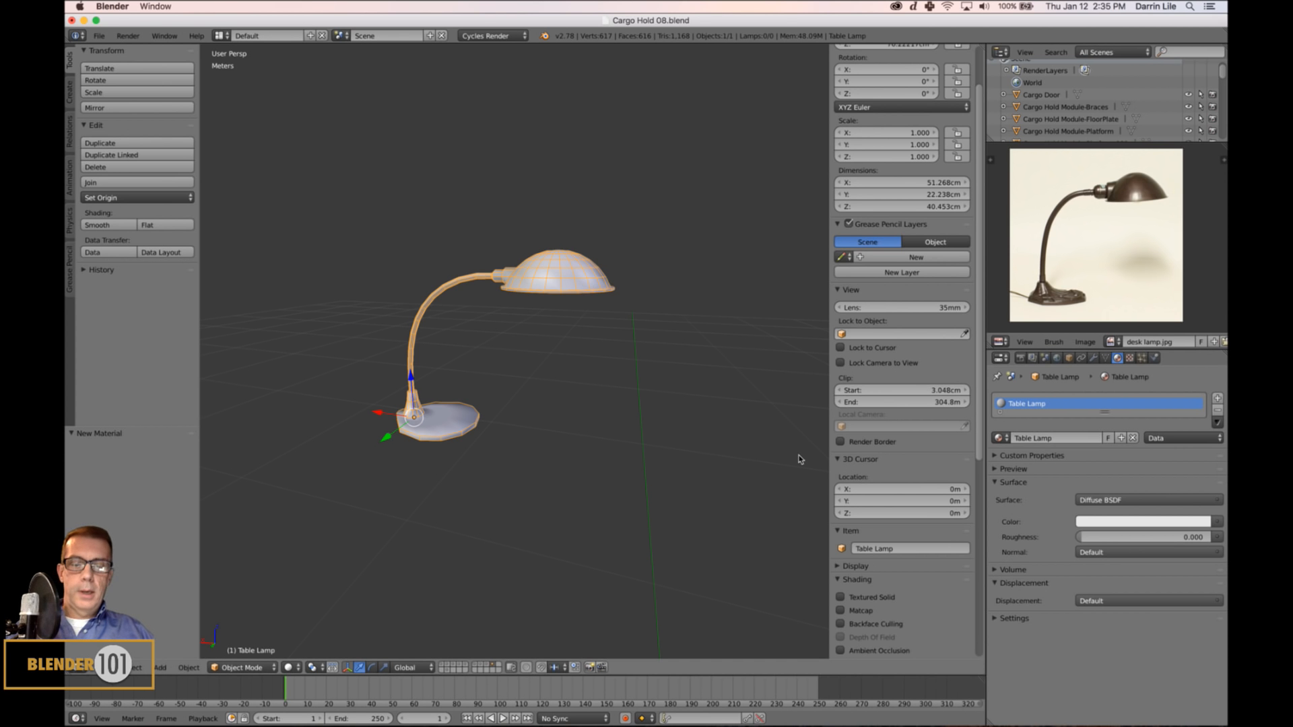
Check the lamp's colours in Vertex Paint mode, then return to Object Mode and hide the 3D view's properties.
key("v")
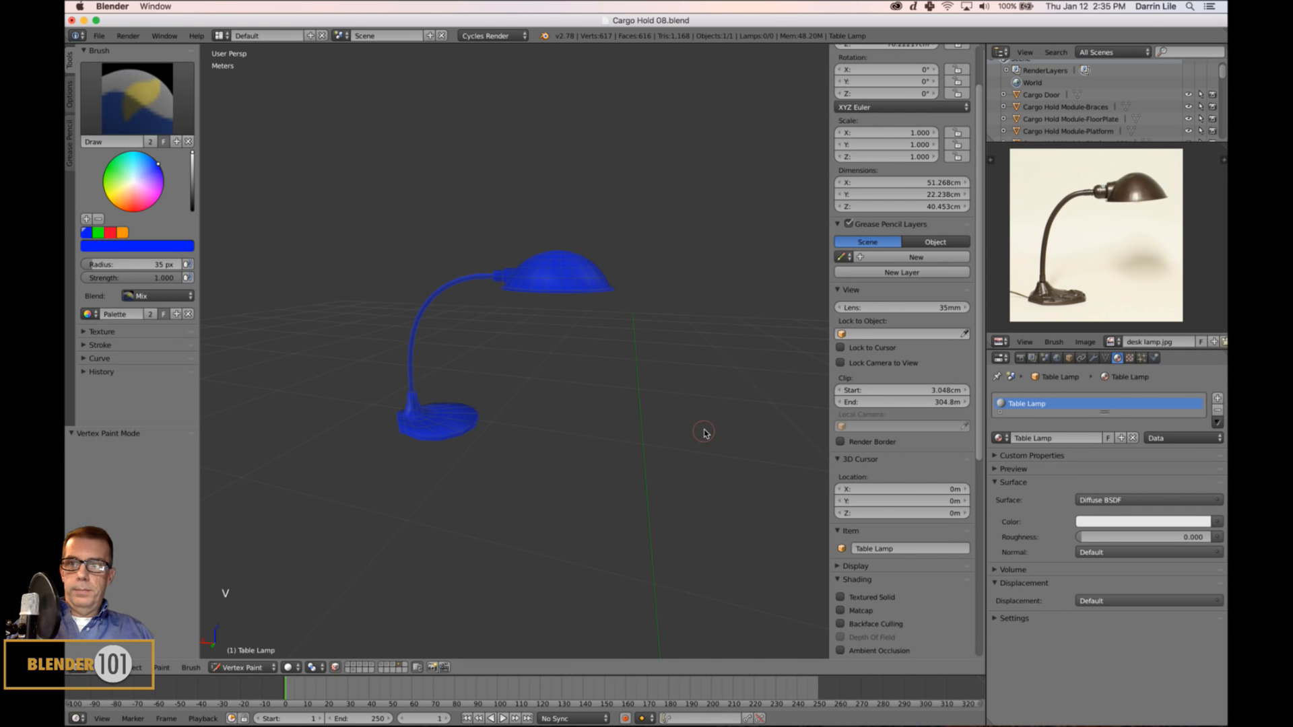
key("v")
key("n")
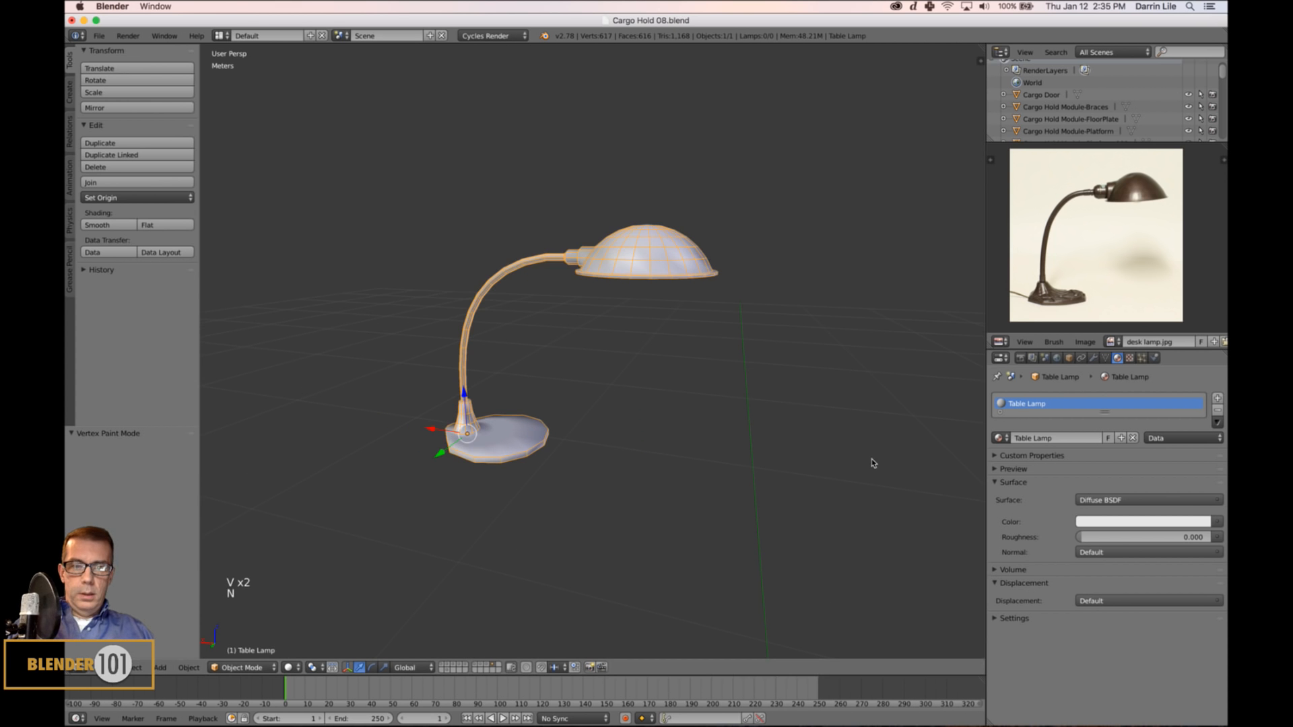
Deselect the finished lamp and examine it from several sides, including underneath the shade.
middle_click_drag(880, 471, 711, 396)
key("a")
right_click(659, 234)
middle_click_drag(843, 355, 829, 361)
key("a")
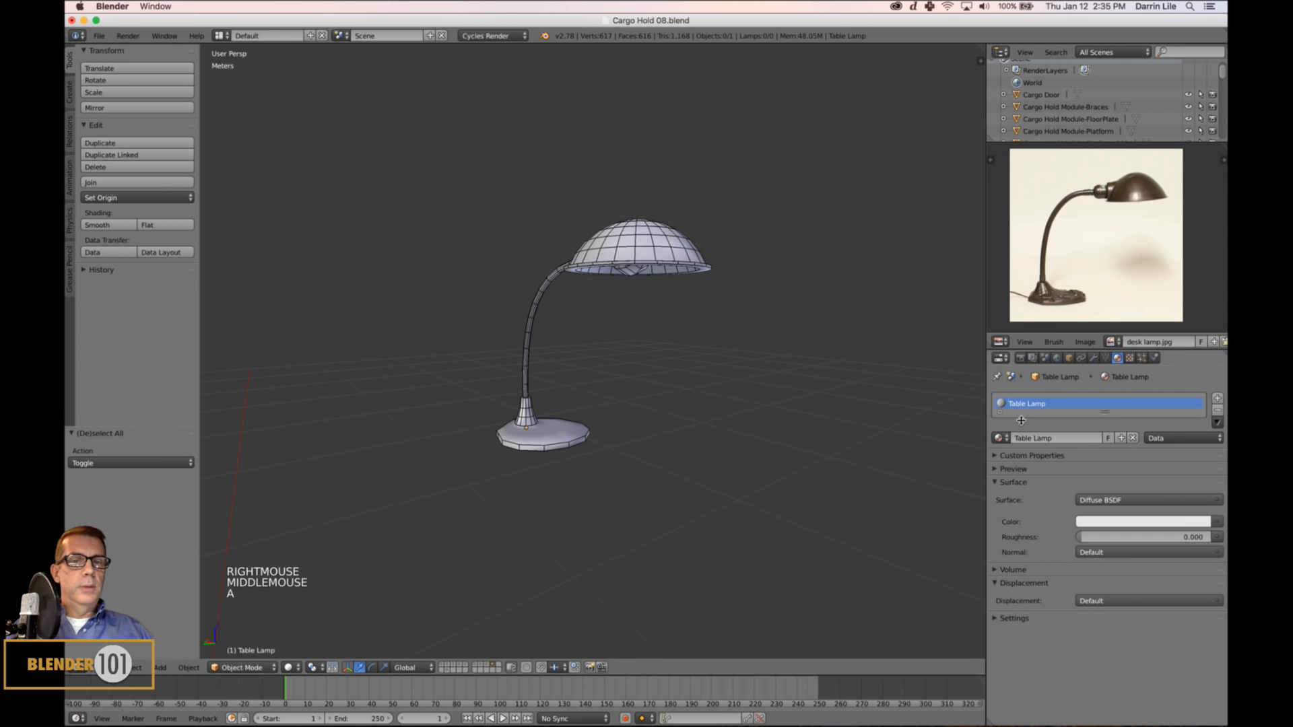
mouse_move(744, 411)
middle_mouse_down("shift")
mouse_move(763, 436)
mouse_move(754, 407)
middle_mouse_up("shift")
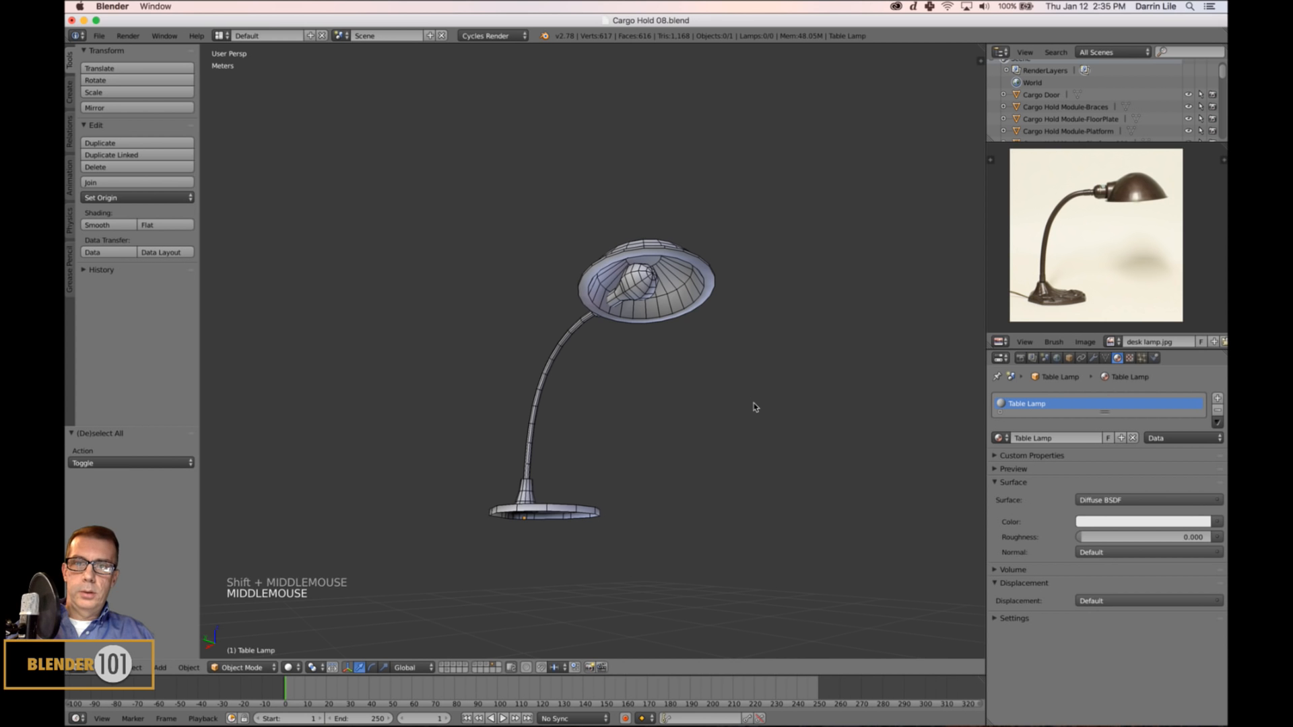
middle_click_drag(699, 344, 727, 384)
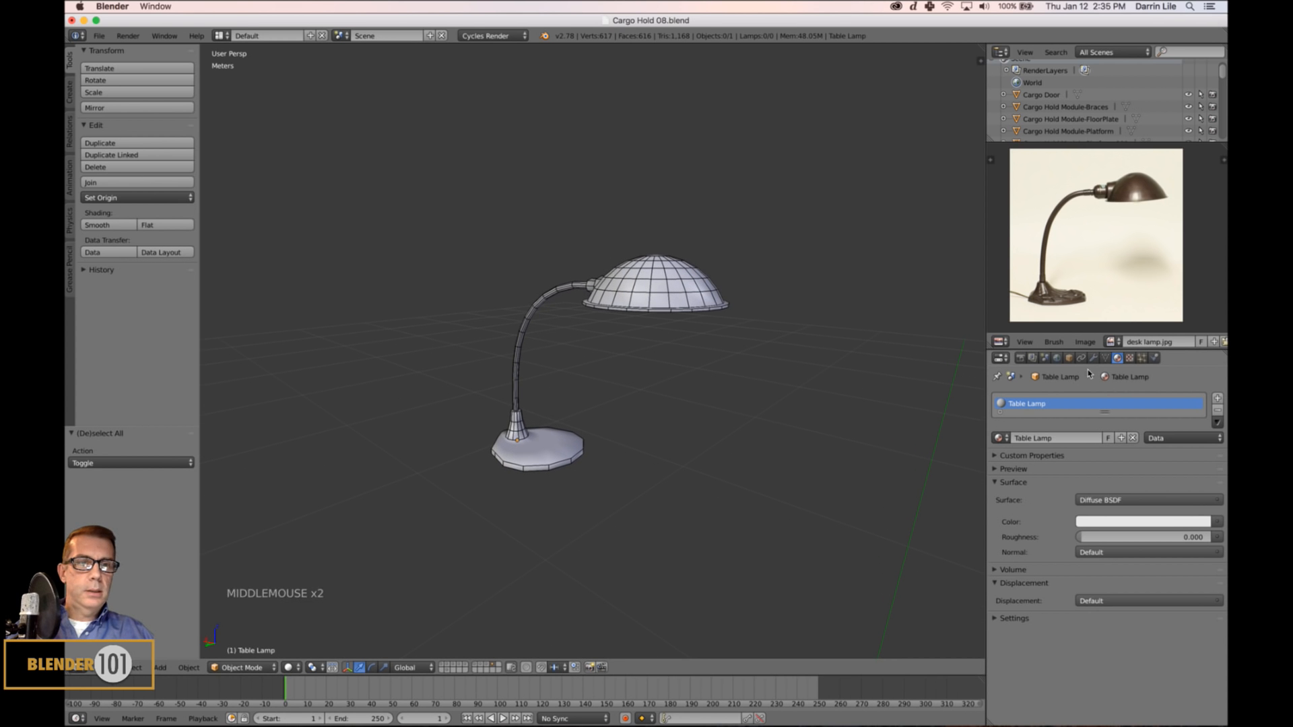
Turn off the lamp's wireframe display, save the file and undo the last change.
left_click(1069, 358)
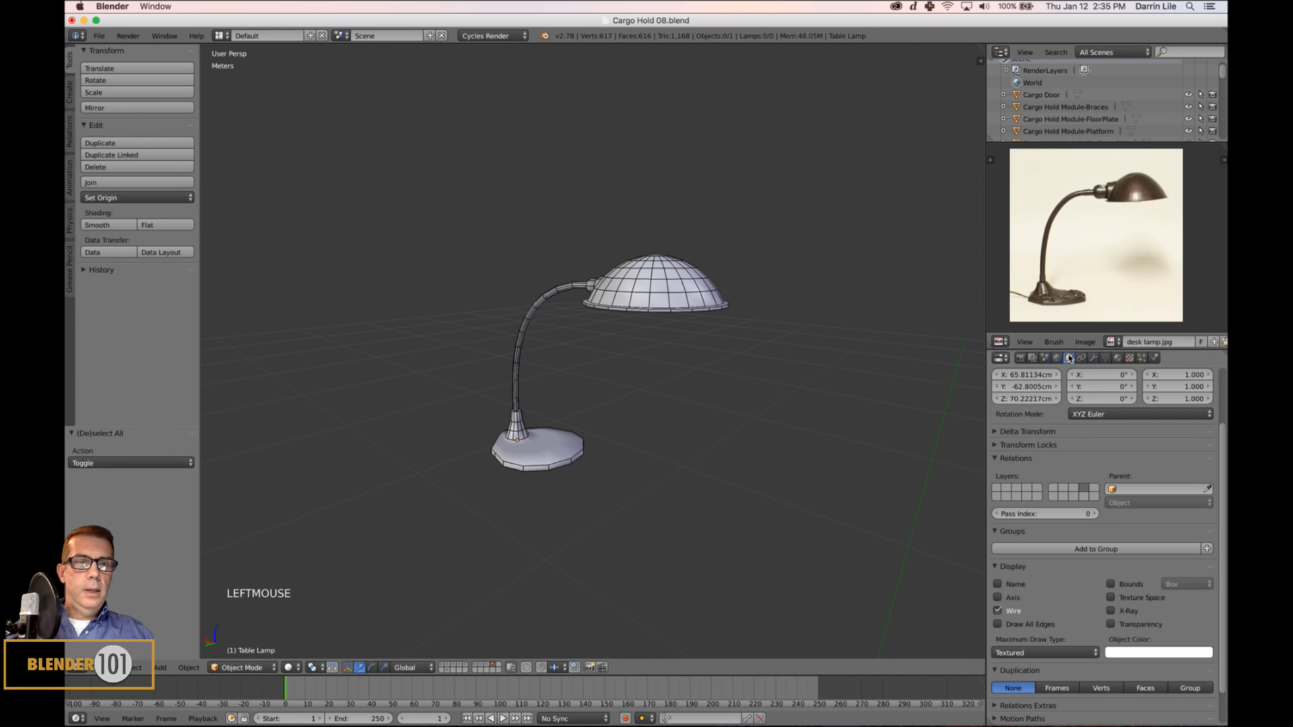
left_click(998, 611)
middle_click_drag(802, 496, 624, 511)
key("s")
key("s")
key("super+z")
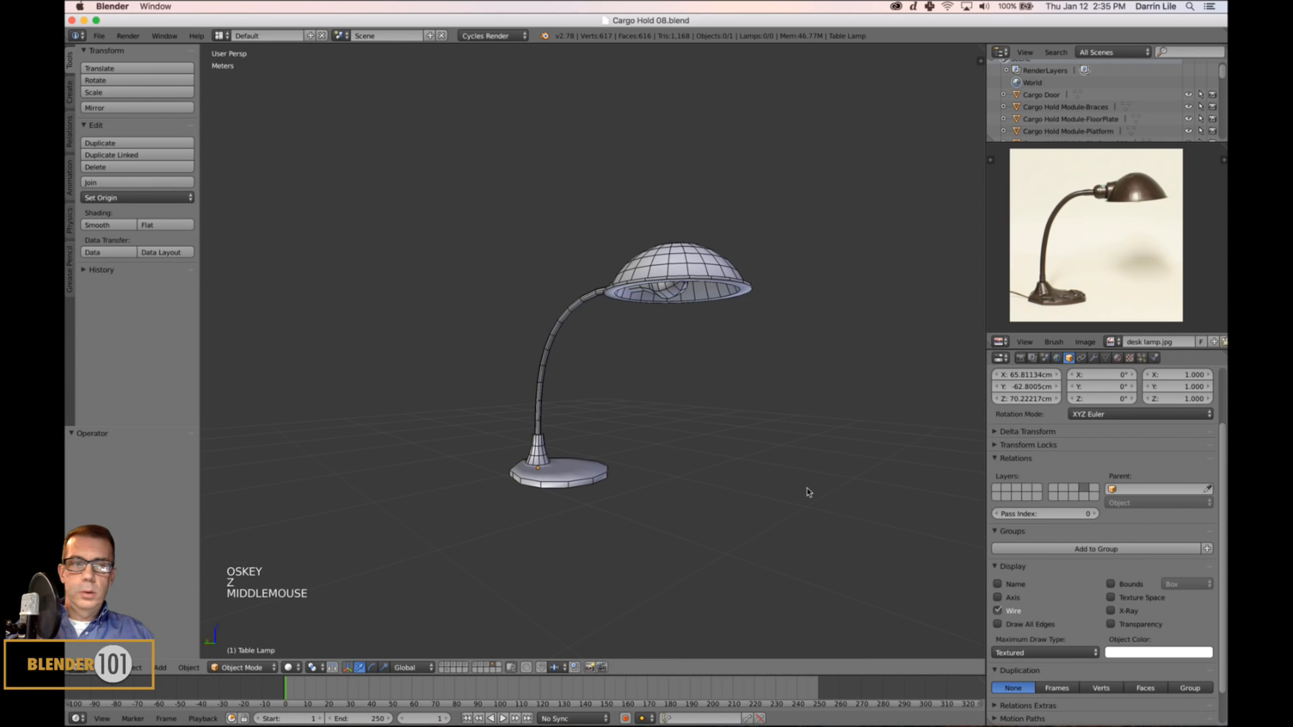
Turn off the wireframe overlay on the lamp, select the lamp and save the file.
left_click(998, 610)
right_click(614, 473)
right_click(596, 470)
key("s")
key("s")
middle_click_drag(815, 462, 771, 453)
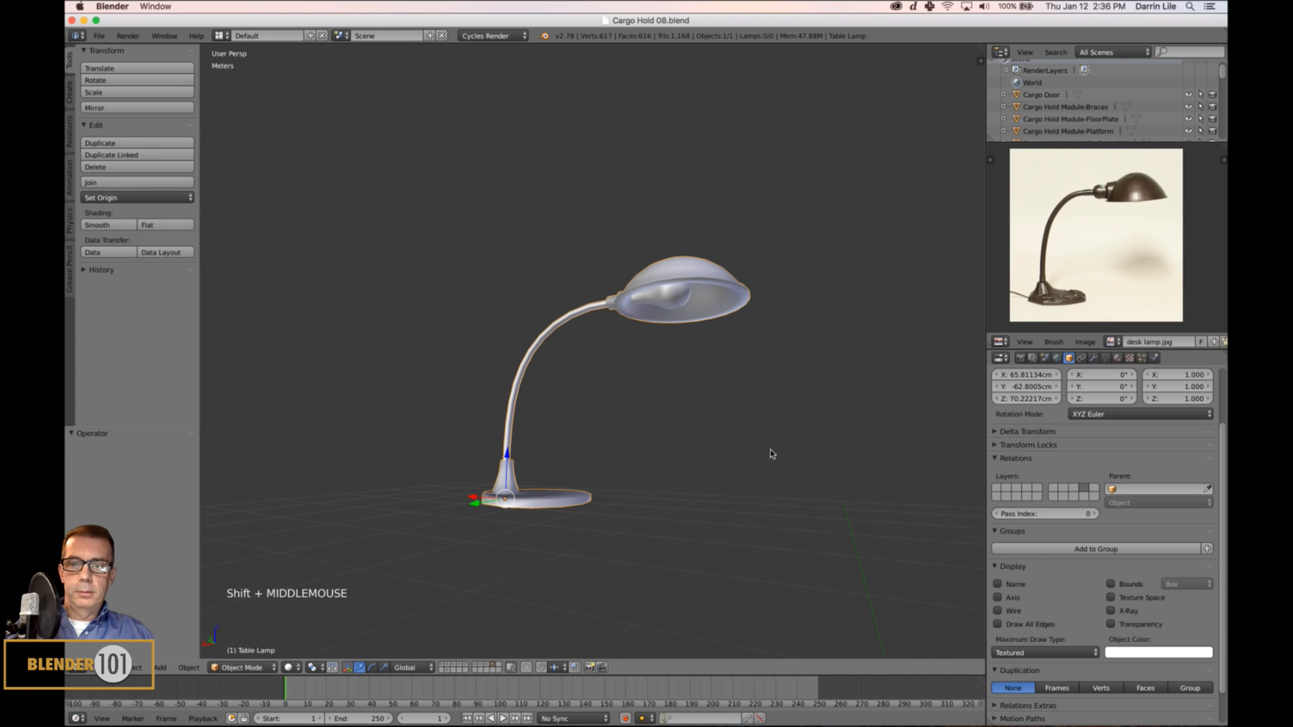
Export only the selected lamp as an FBX file named "Table Lamp" in the Cargo Hold folder.
left_click(99, 35)
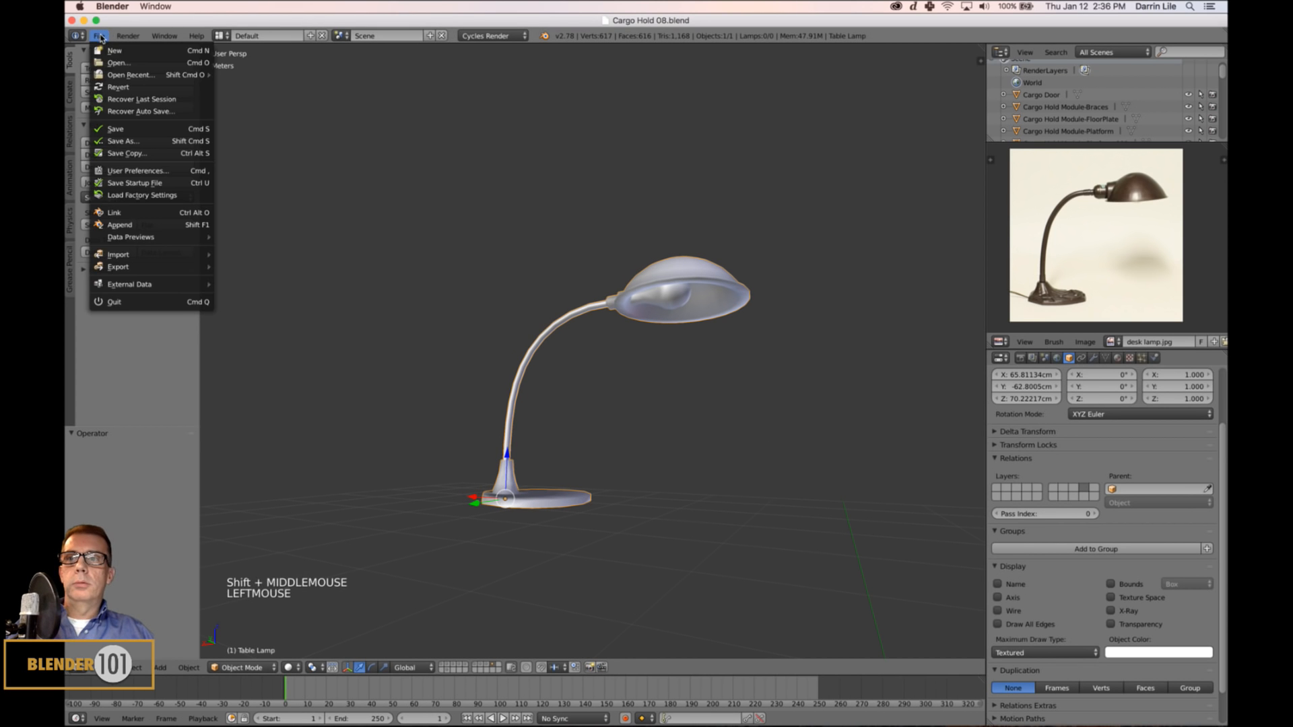
mouse_move(139, 267)
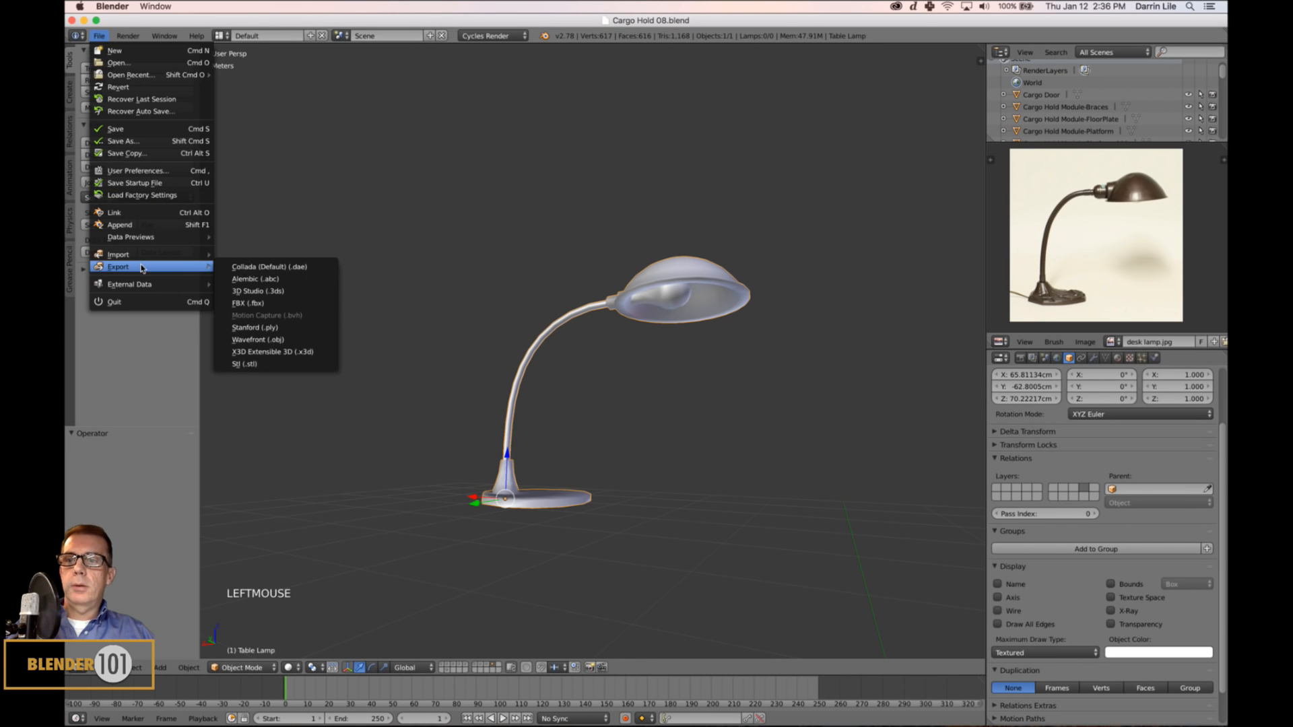
left_click(267, 302)
left_click(268, 82)
type("Table Lamp")
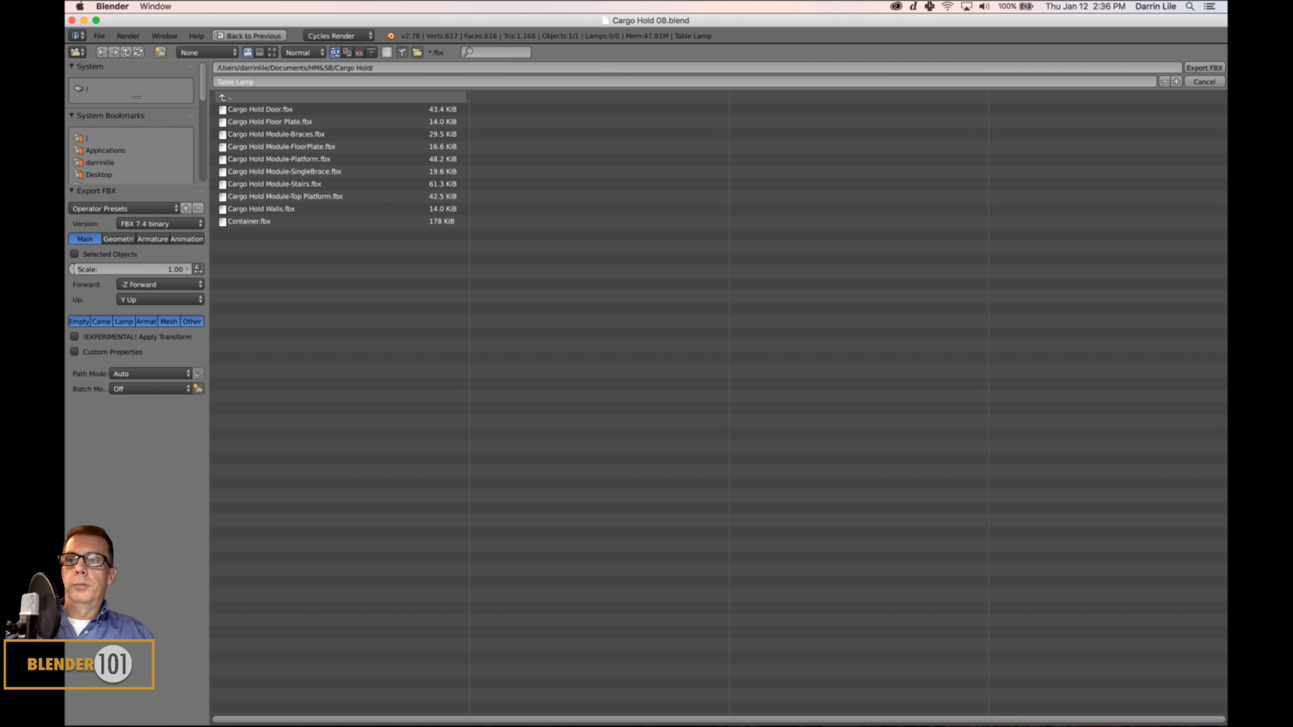
key("Return")
left_click(74, 254)
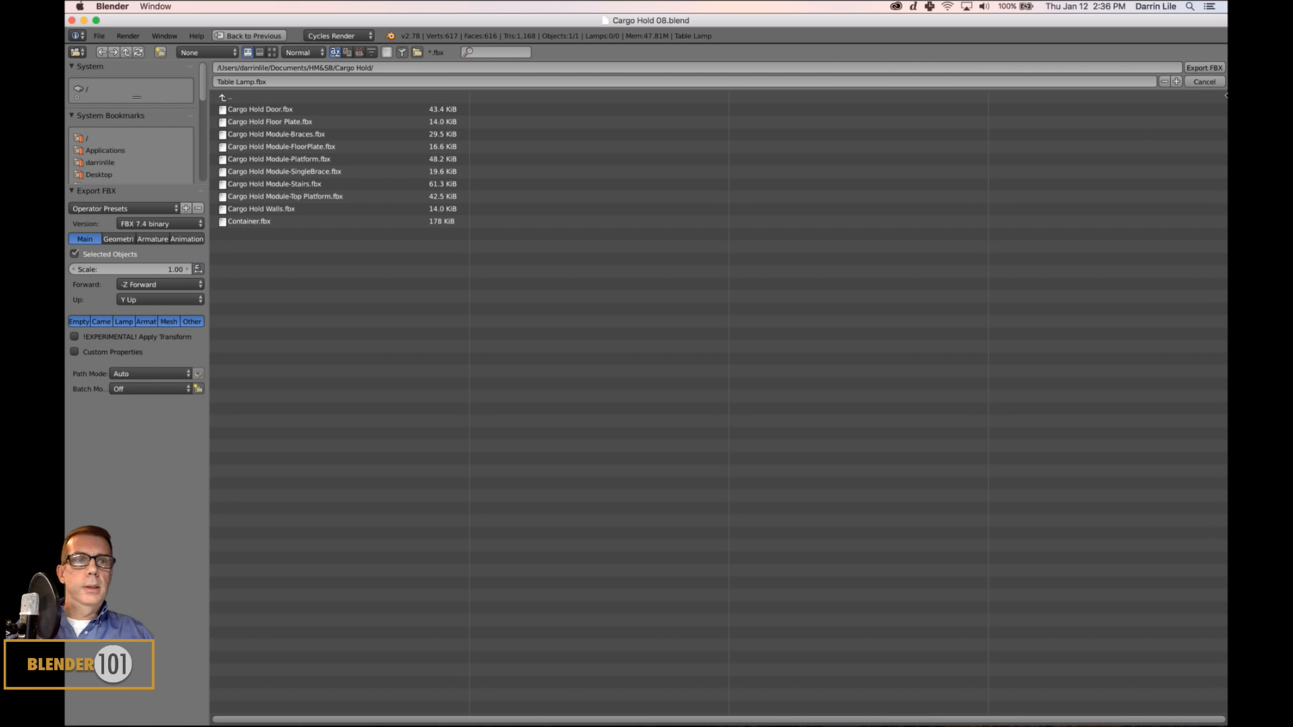
left_click(1204, 68)
middle_click_drag(835, 382, 827, 394)
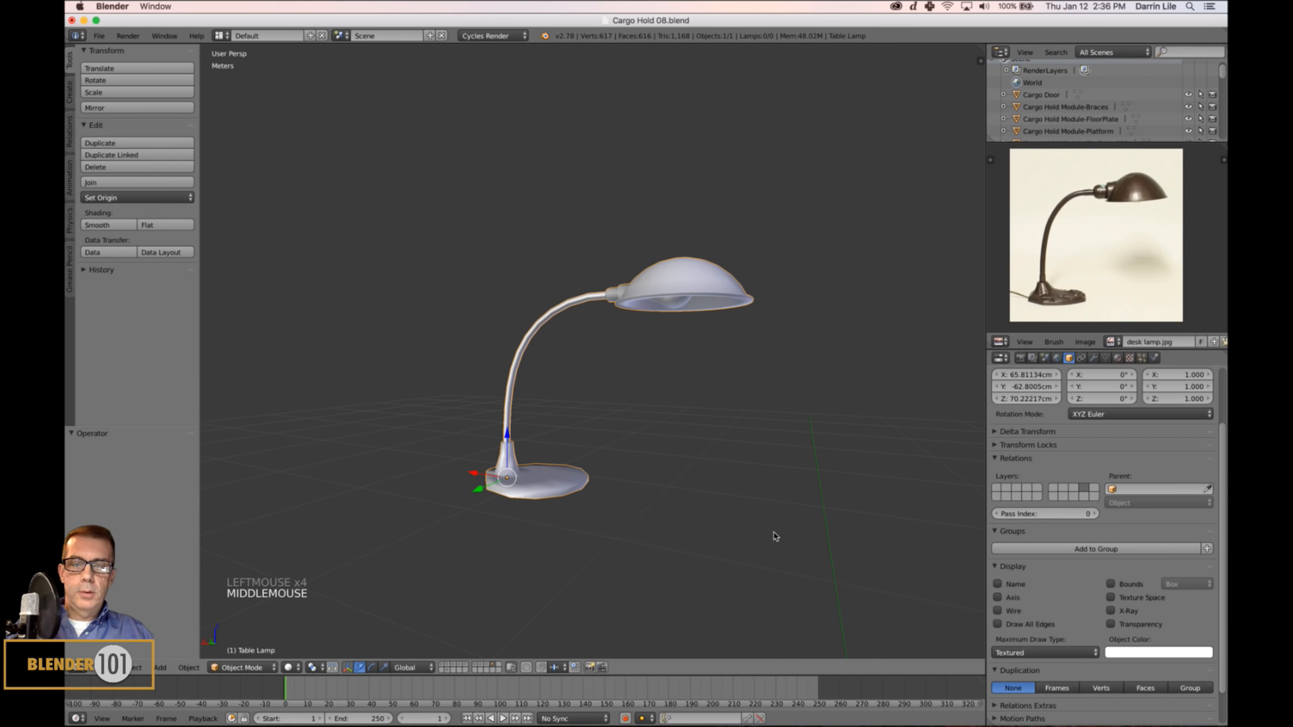
Switch to Substance Painter and create a new project from Table Lamp.fbx in the HM&SB Exports folder.
left_click(677, 714)
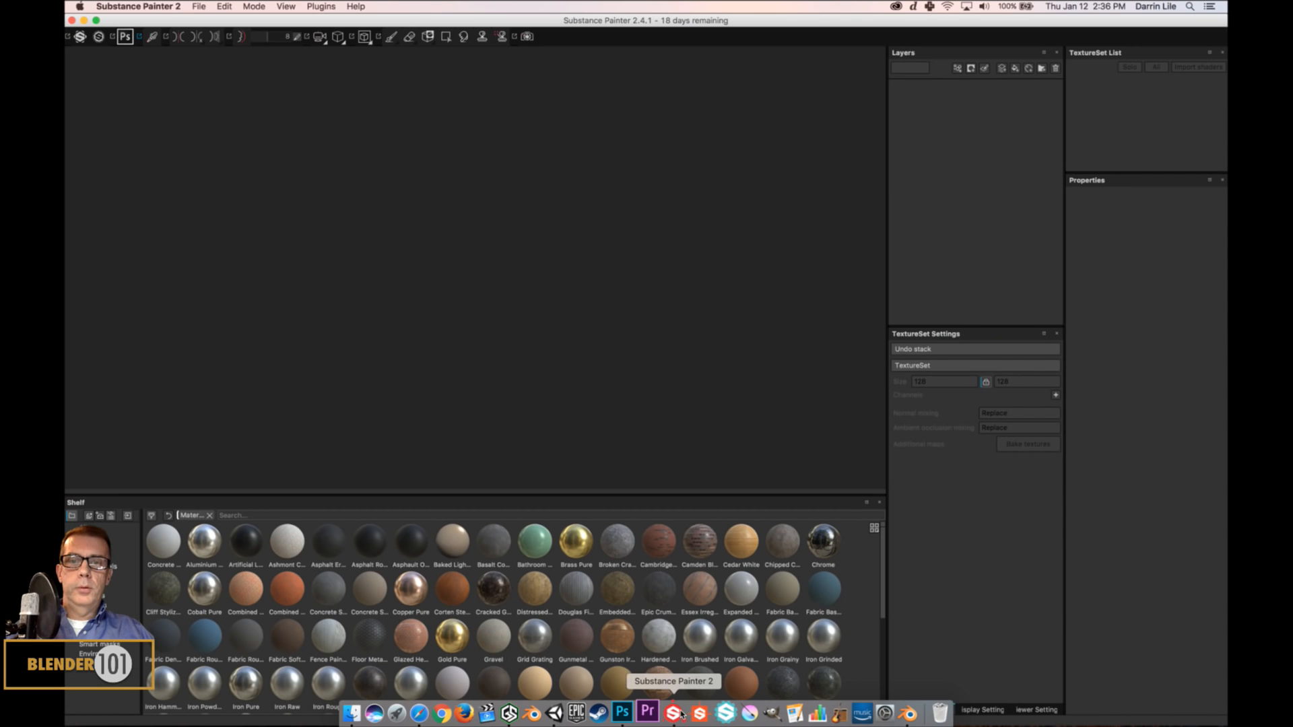
left_click(199, 7)
left_click(209, 29)
left_click(758, 251)
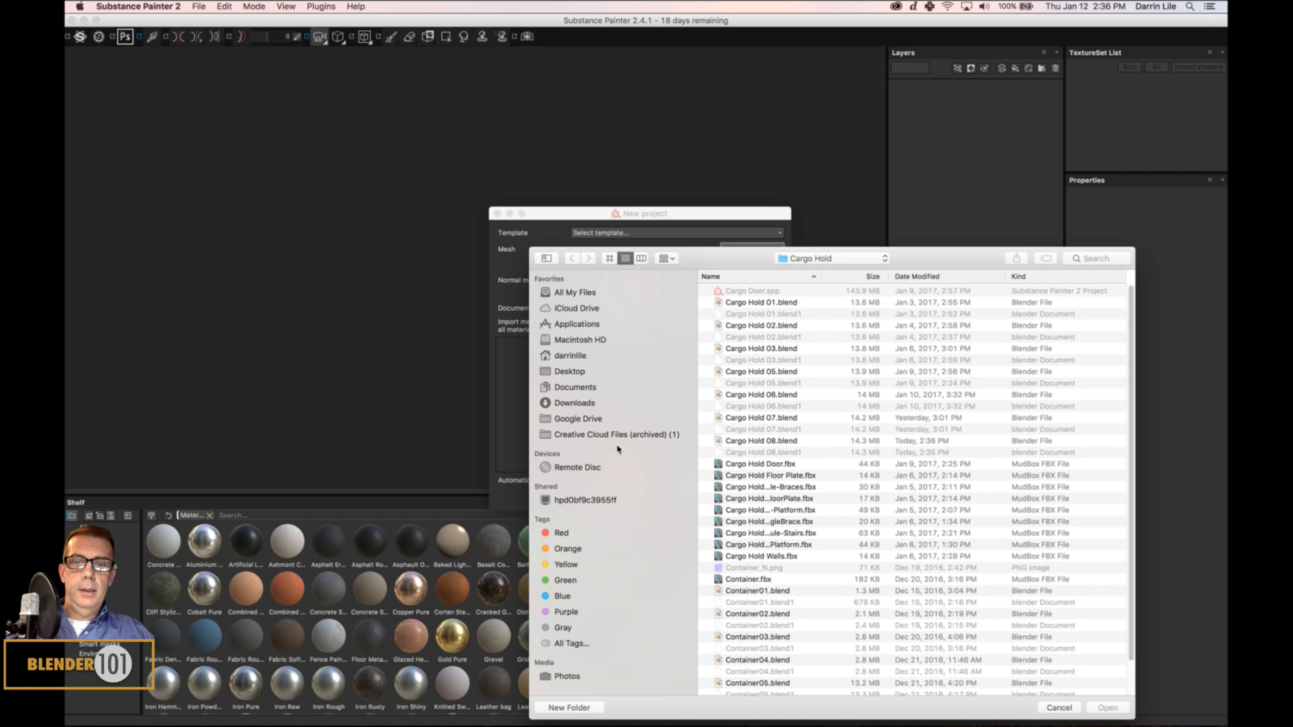
left_click(589, 388)
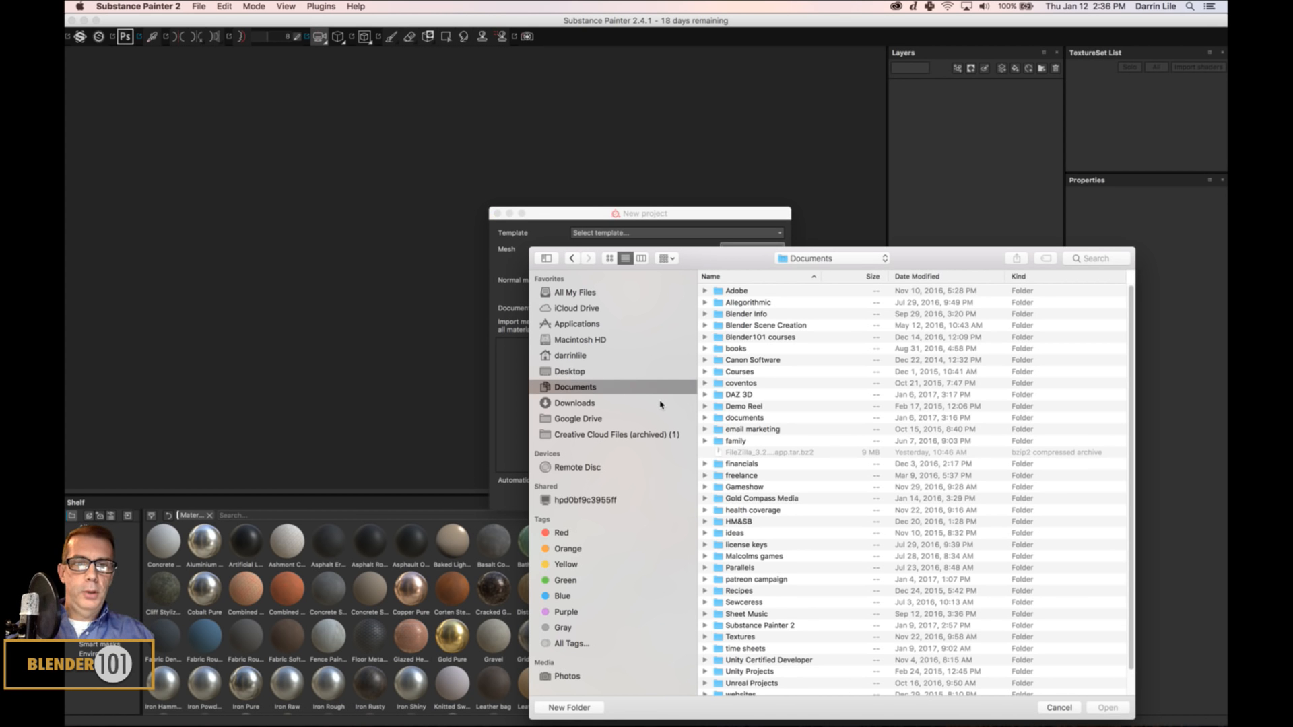
double_click(750, 522)
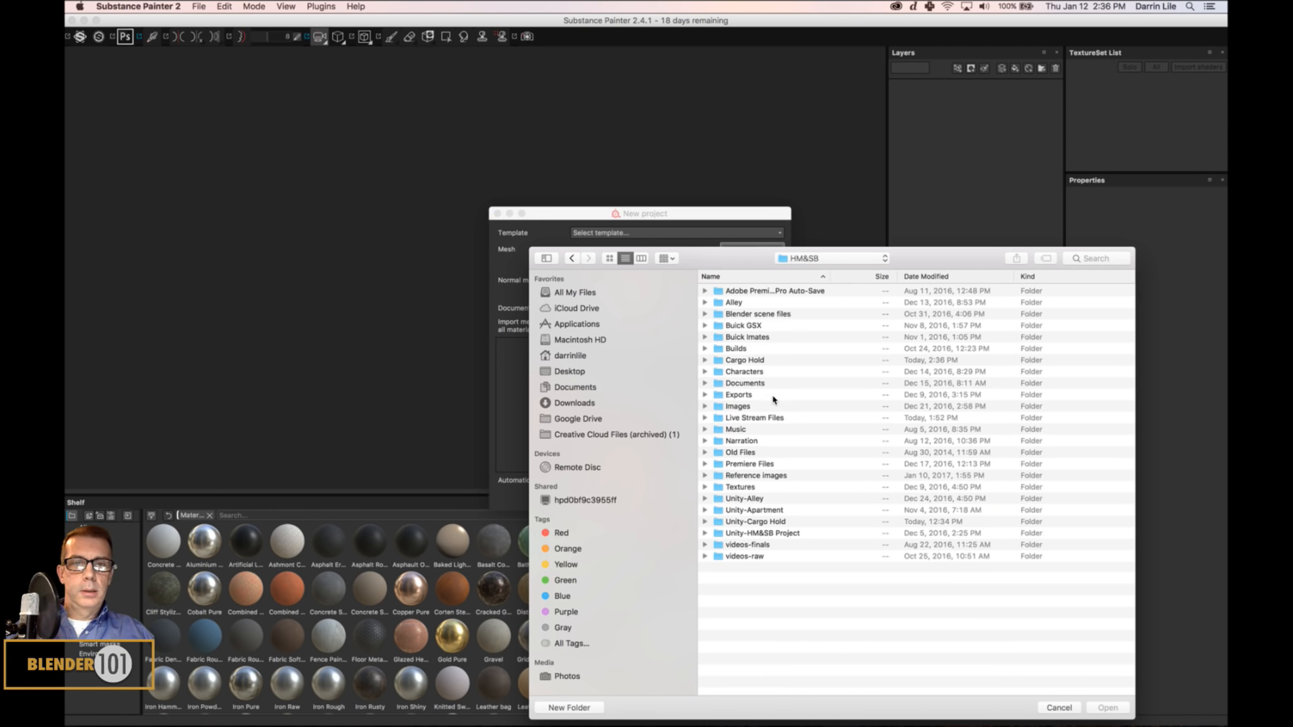
double_click(752, 396)
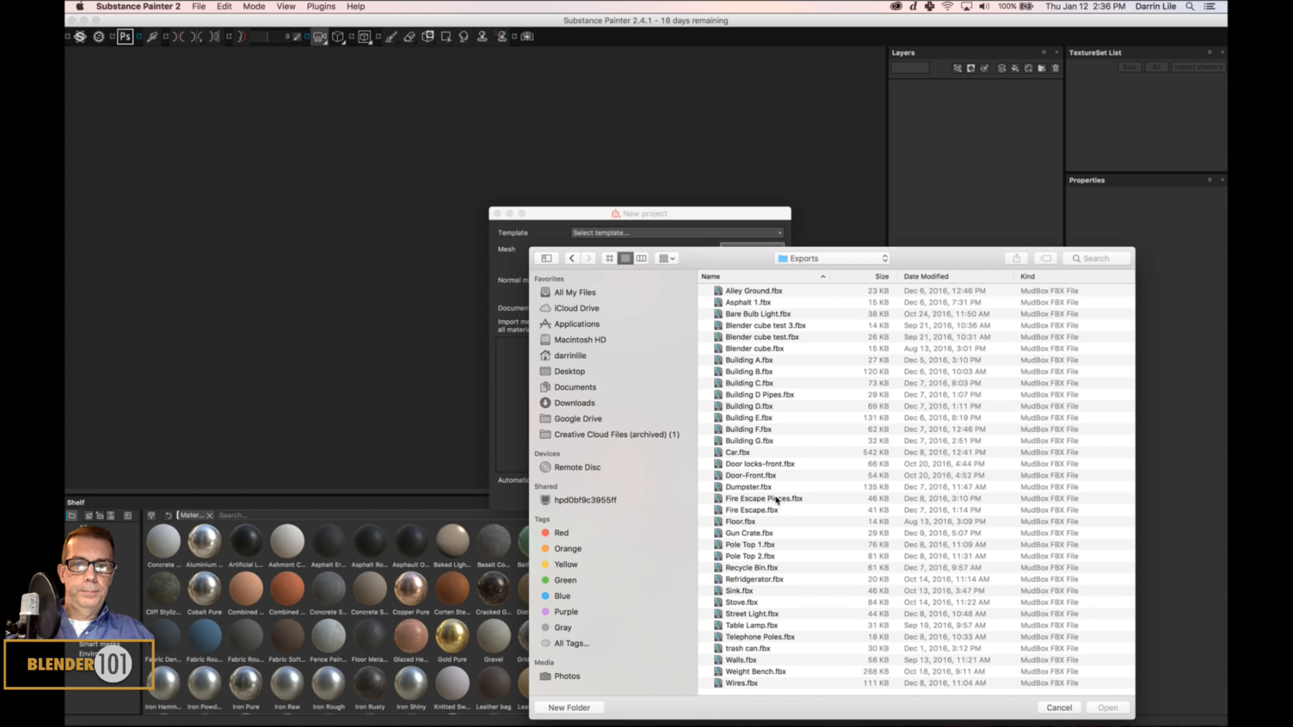
left_click(761, 628)
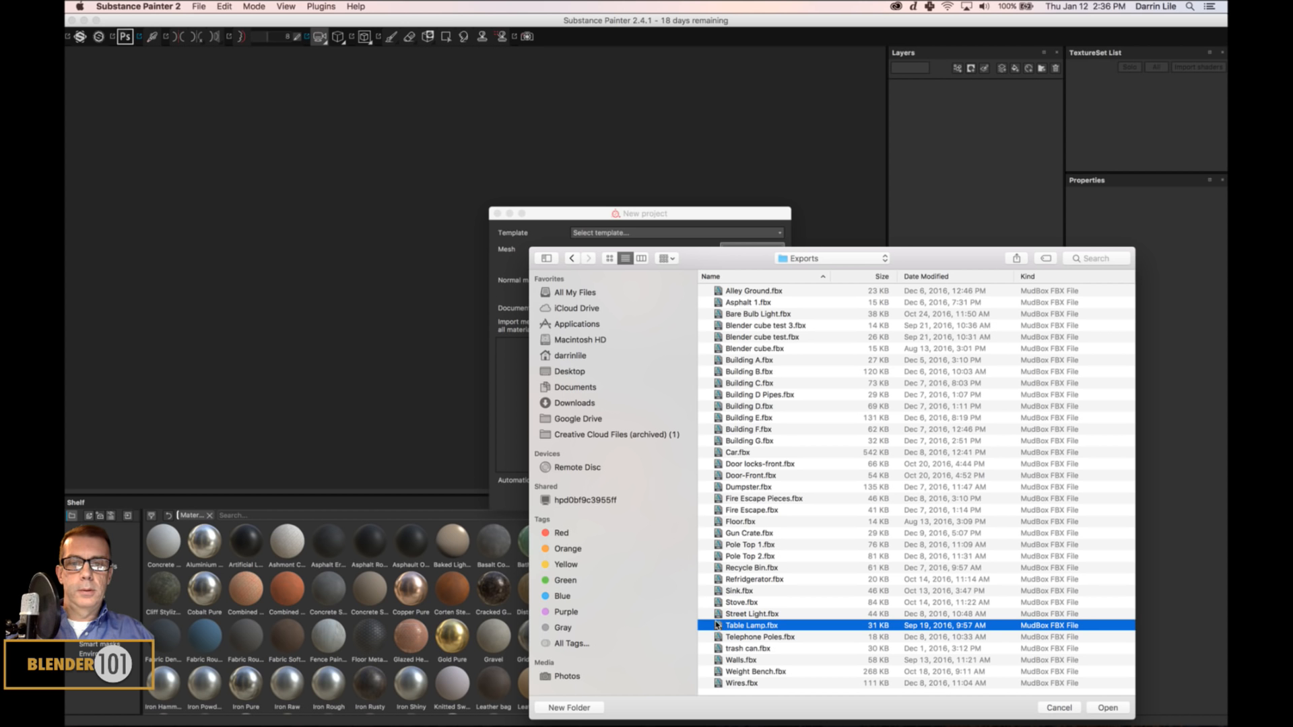
double_click(717, 626)
left_click(752, 496)
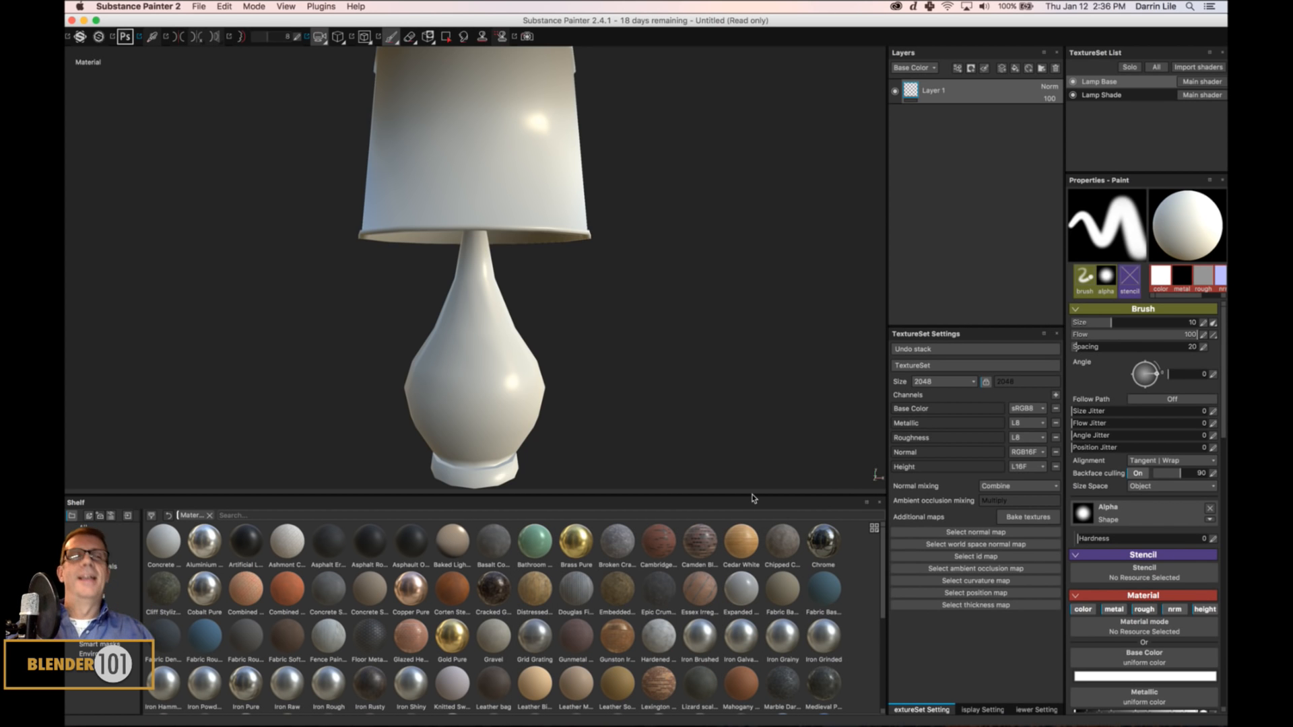
scroll(620, 393, "down", 3)
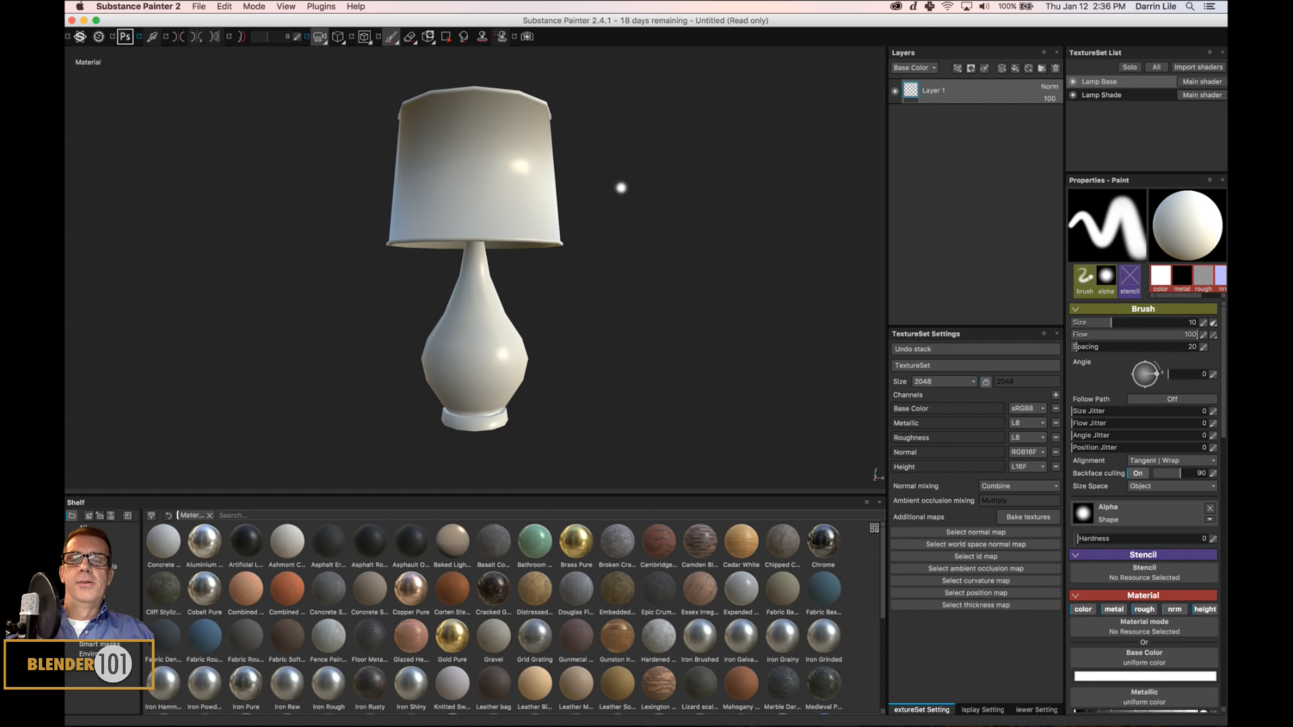
Return to Blender and bring up the FBX export for the lamp to check its file name and destination folder.
mouse_move(629, 712)
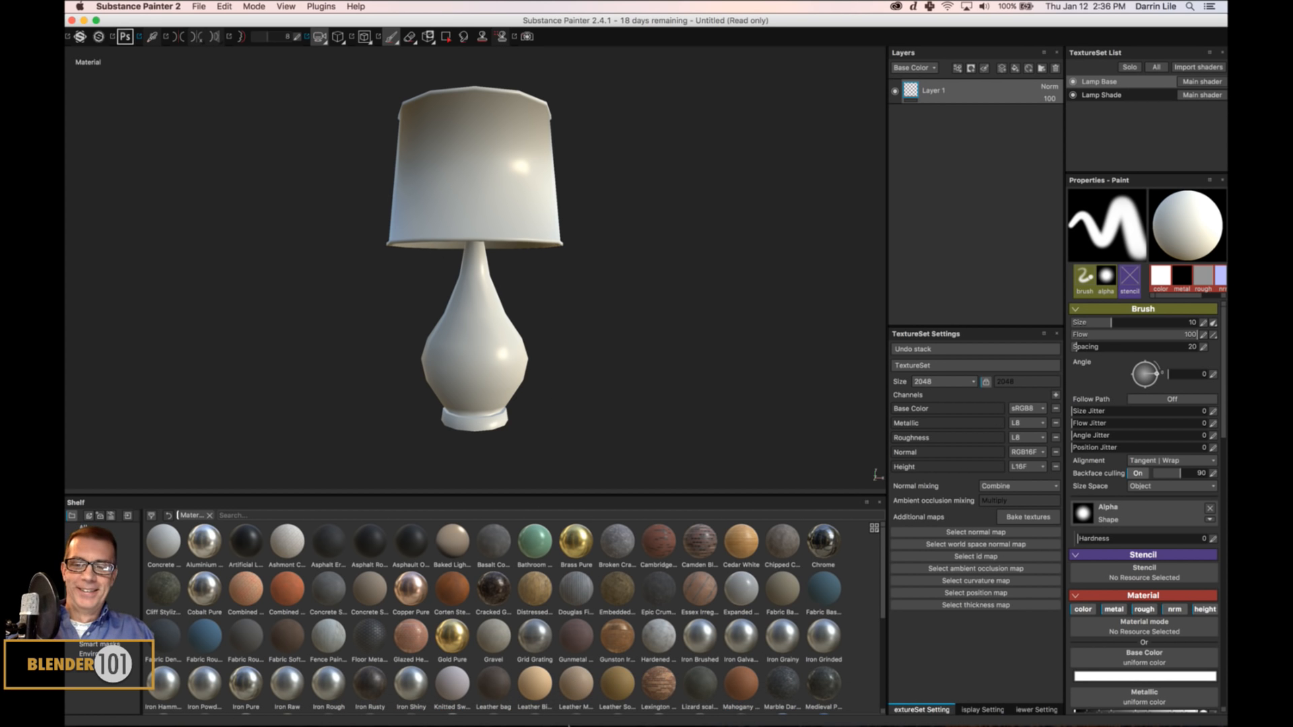
mouse_move(561, 712)
left_click(536, 713)
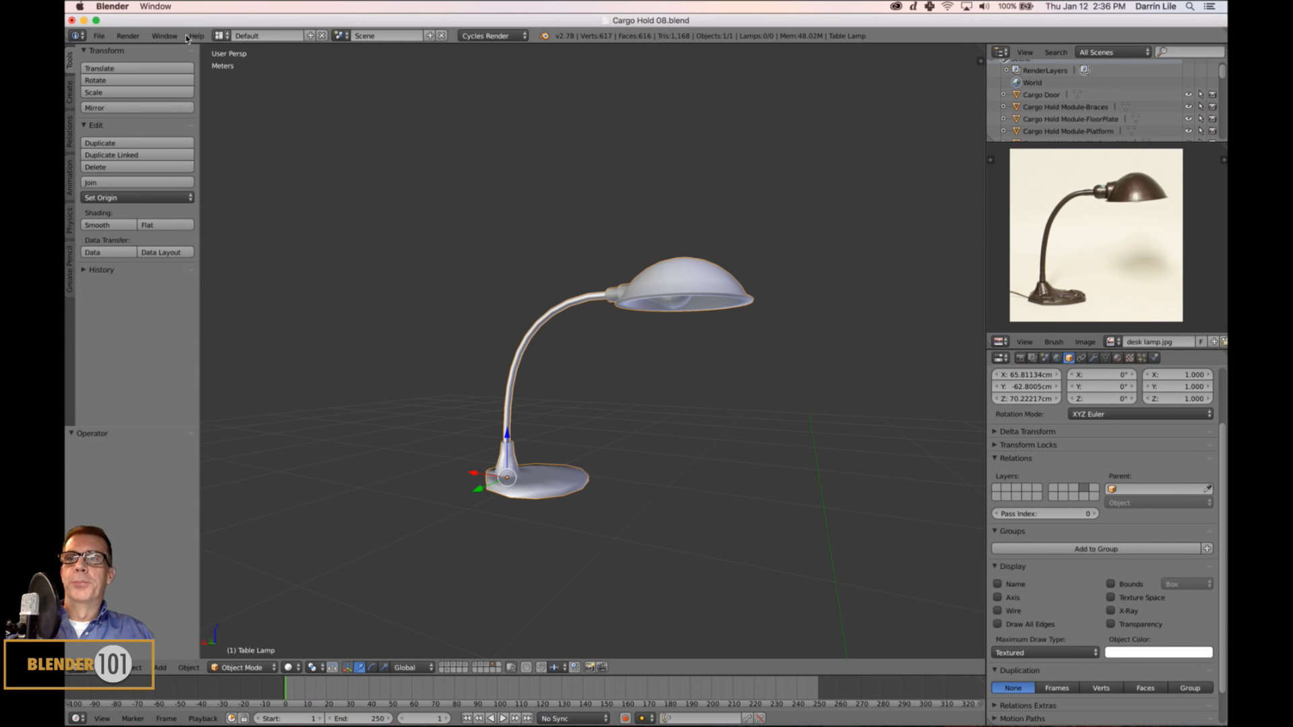
left_click(99, 36)
mouse_move(155, 267)
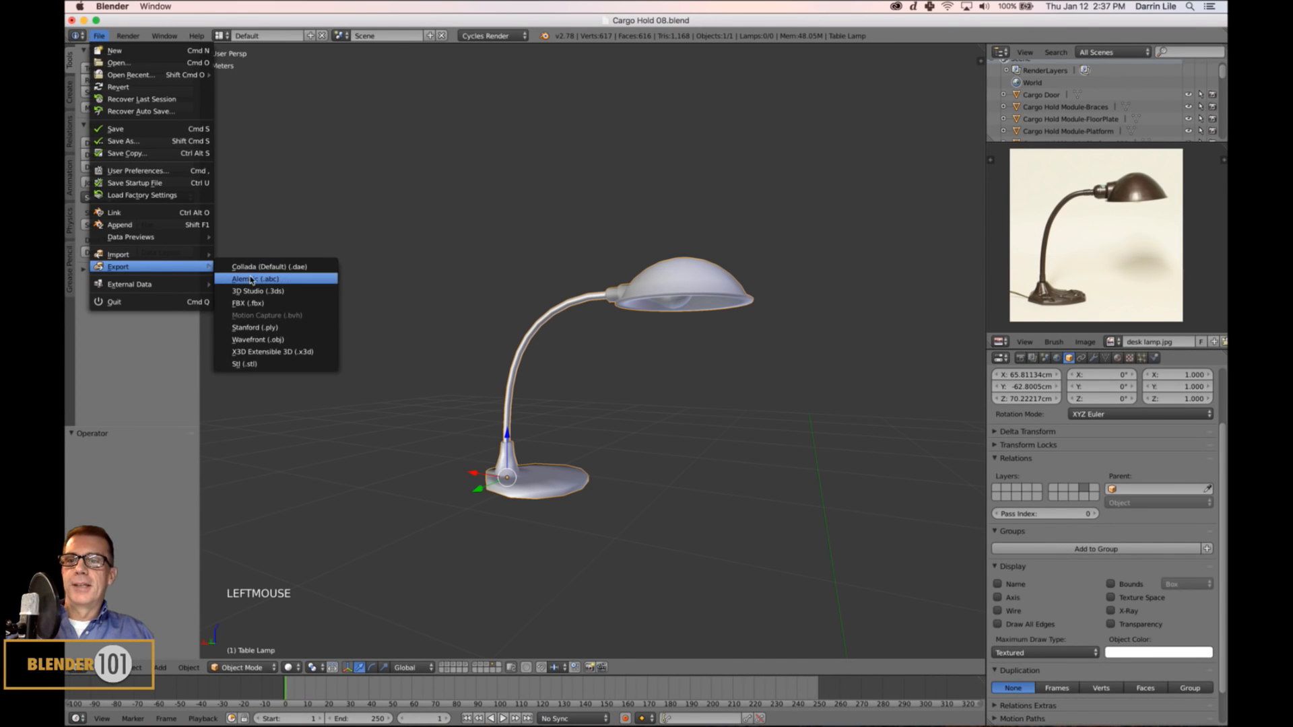
left_click(254, 304)
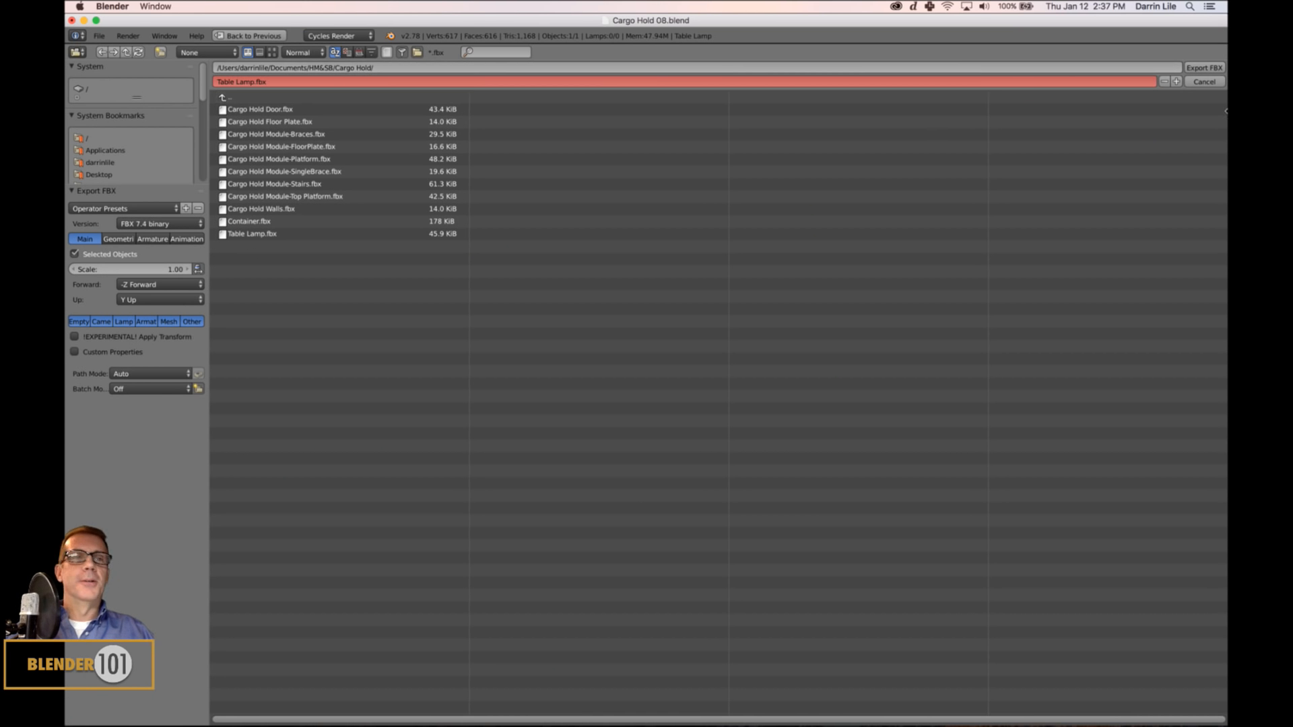
left_click(1203, 68)
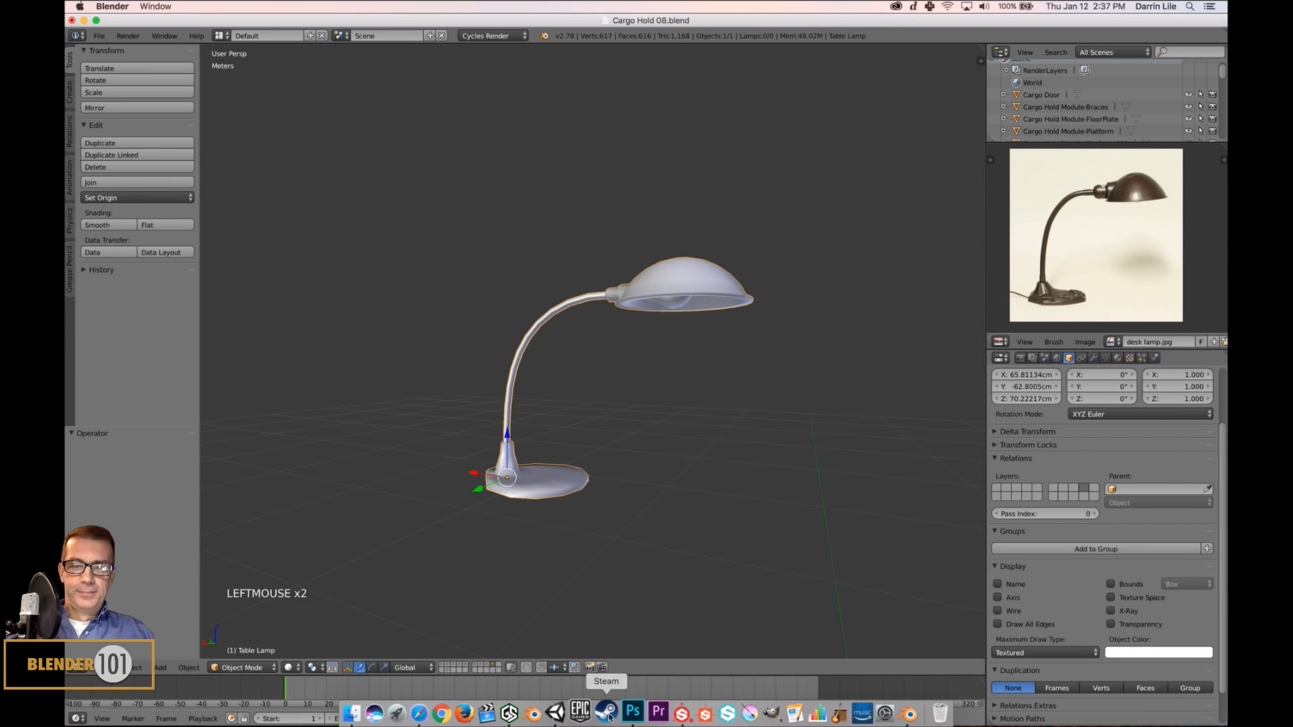
Switch to Substance Painter and start a new project, discarding the current one without saving.
left_click(675, 714)
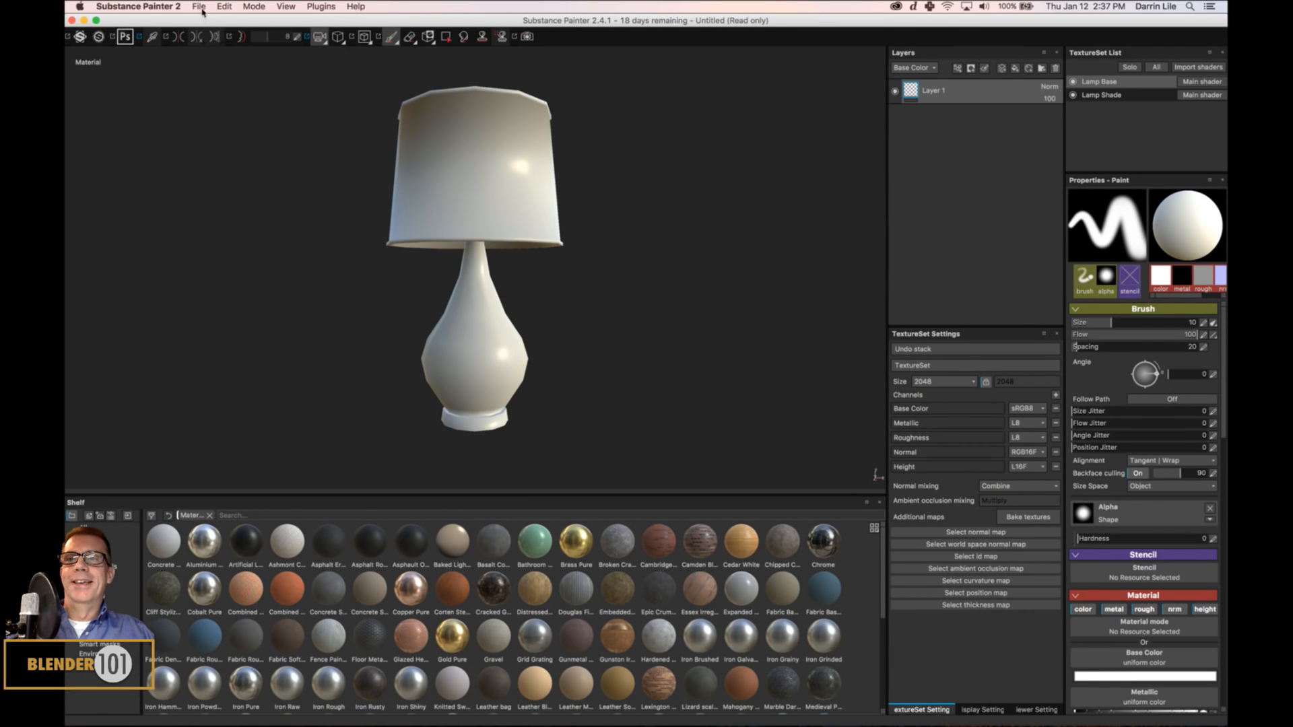
left_click(201, 8)
left_click(207, 19)
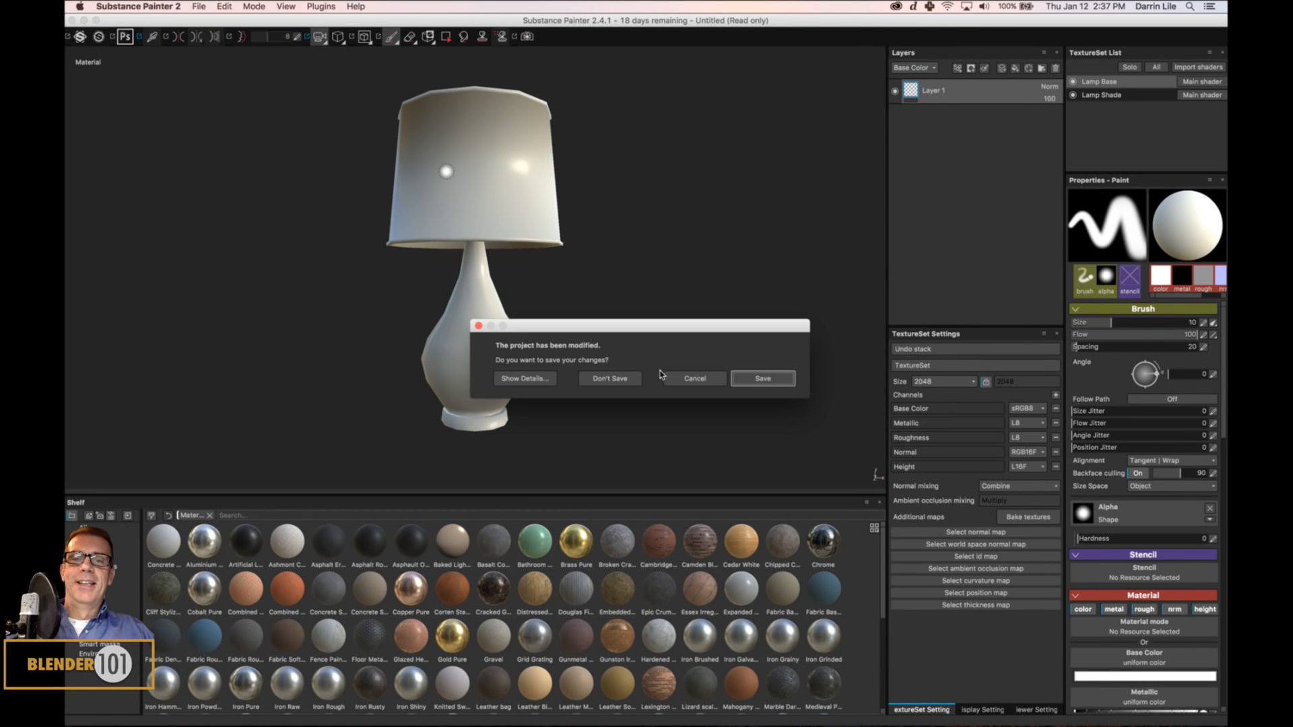
left_click(610, 378)
Create the project using Table Lamp.fbx from the HM&SB Cargo Hold folder as its mesh.
left_click(761, 253)
left_click(795, 260)
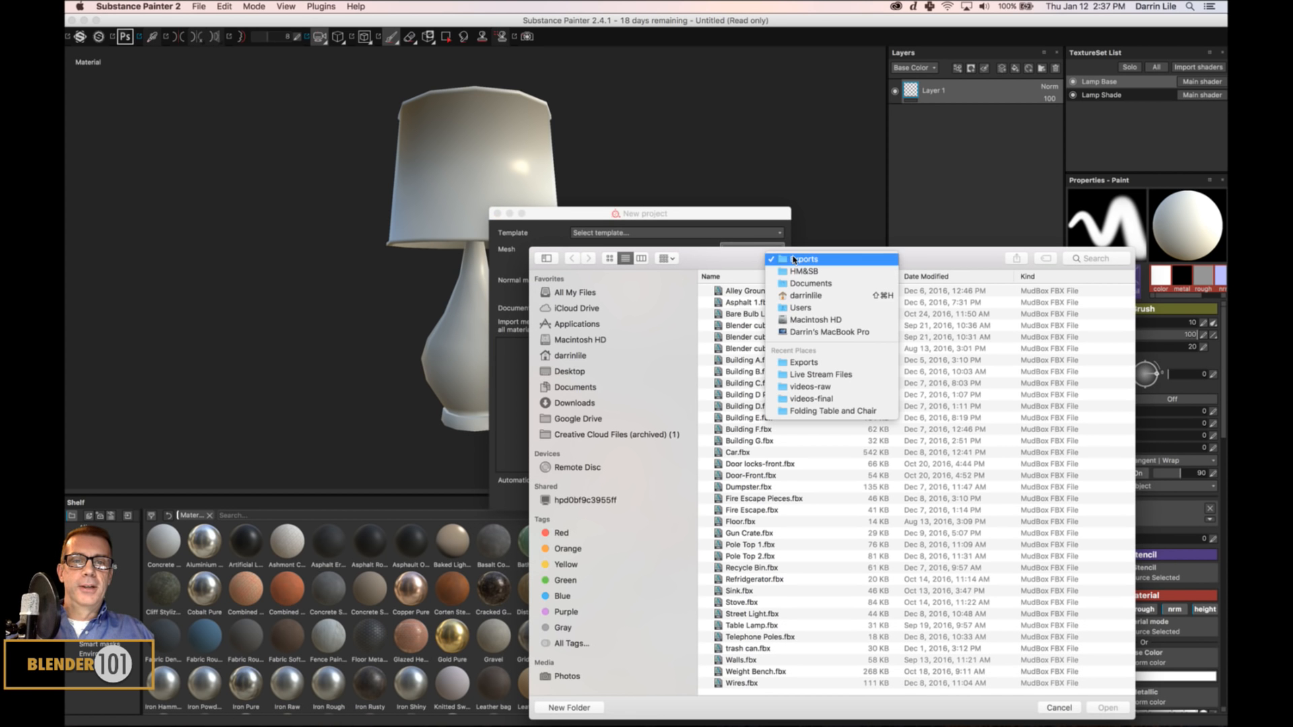
left_click(802, 270)
double_click(765, 360)
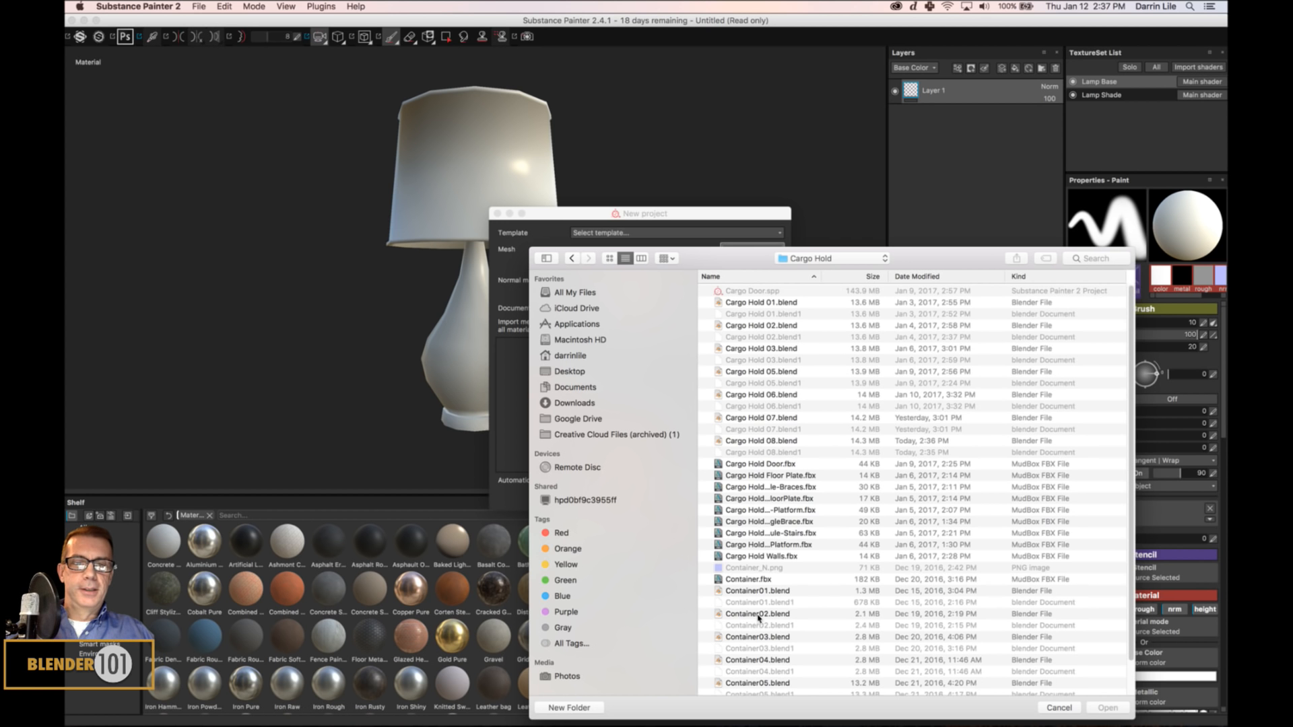
scroll(795, 595, "down", 3)
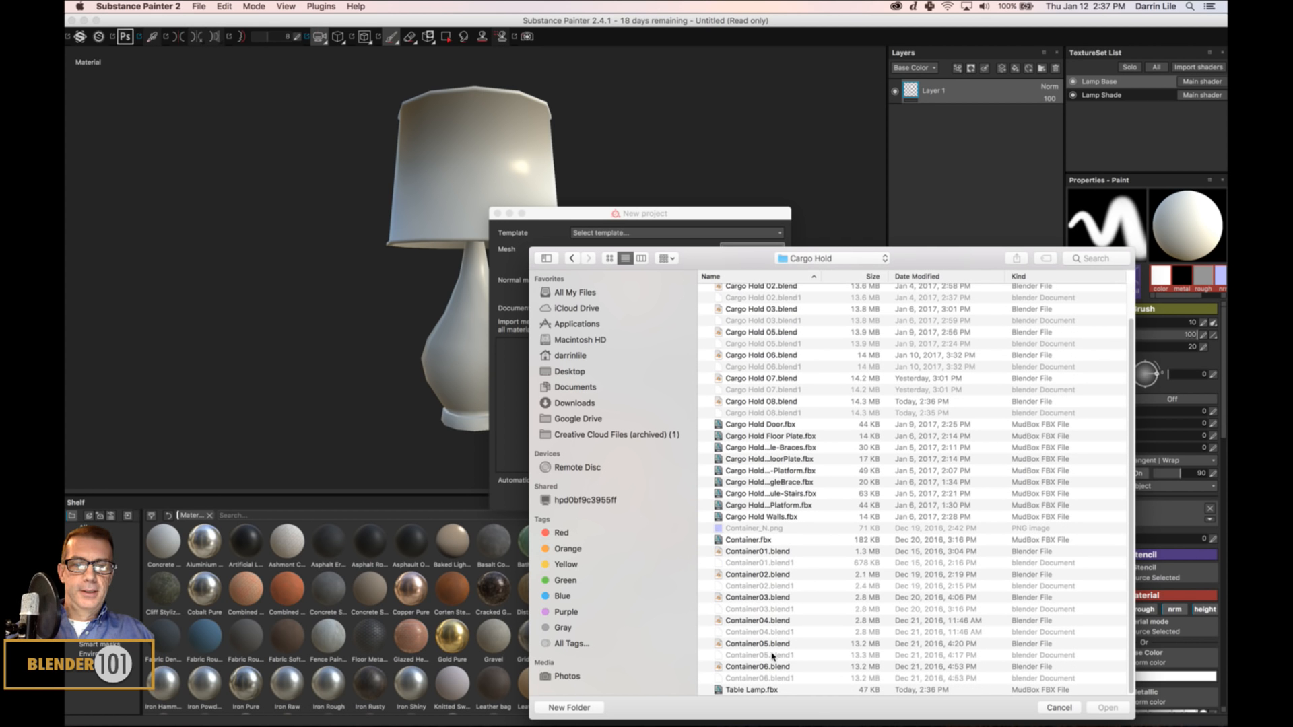
left_click(764, 691)
key("Return")
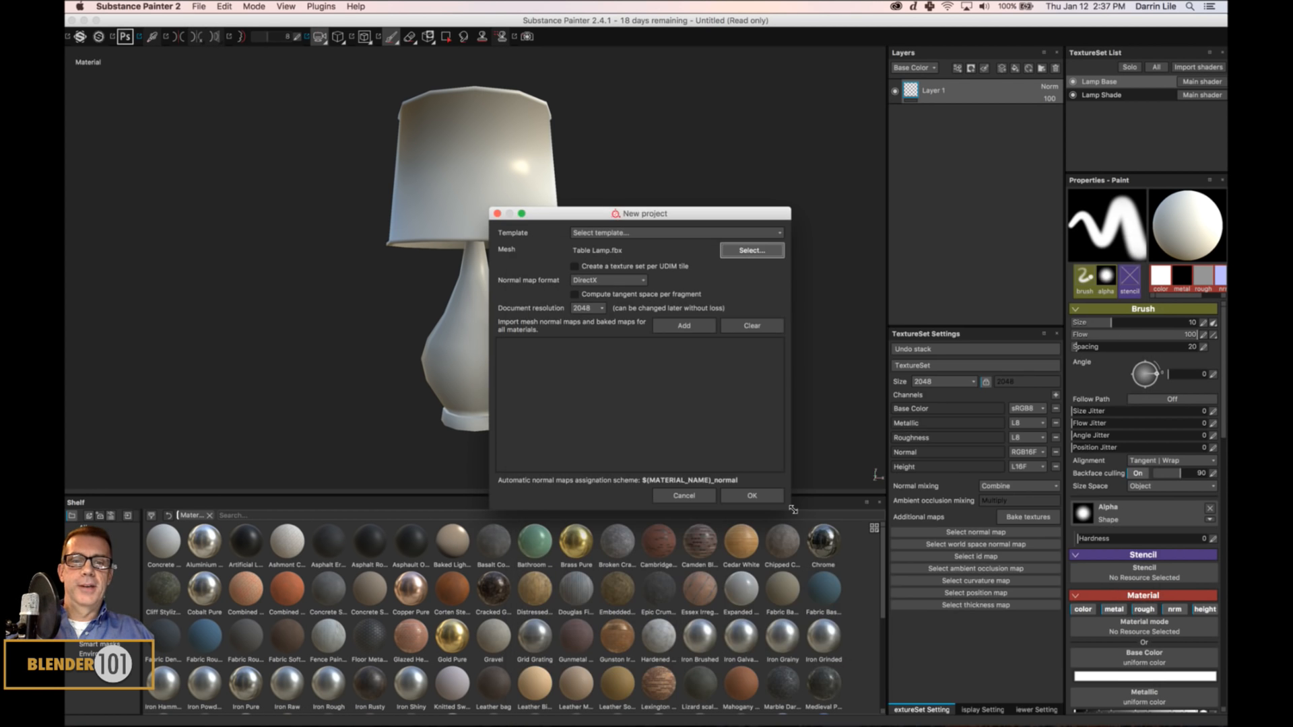
left_click(762, 497)
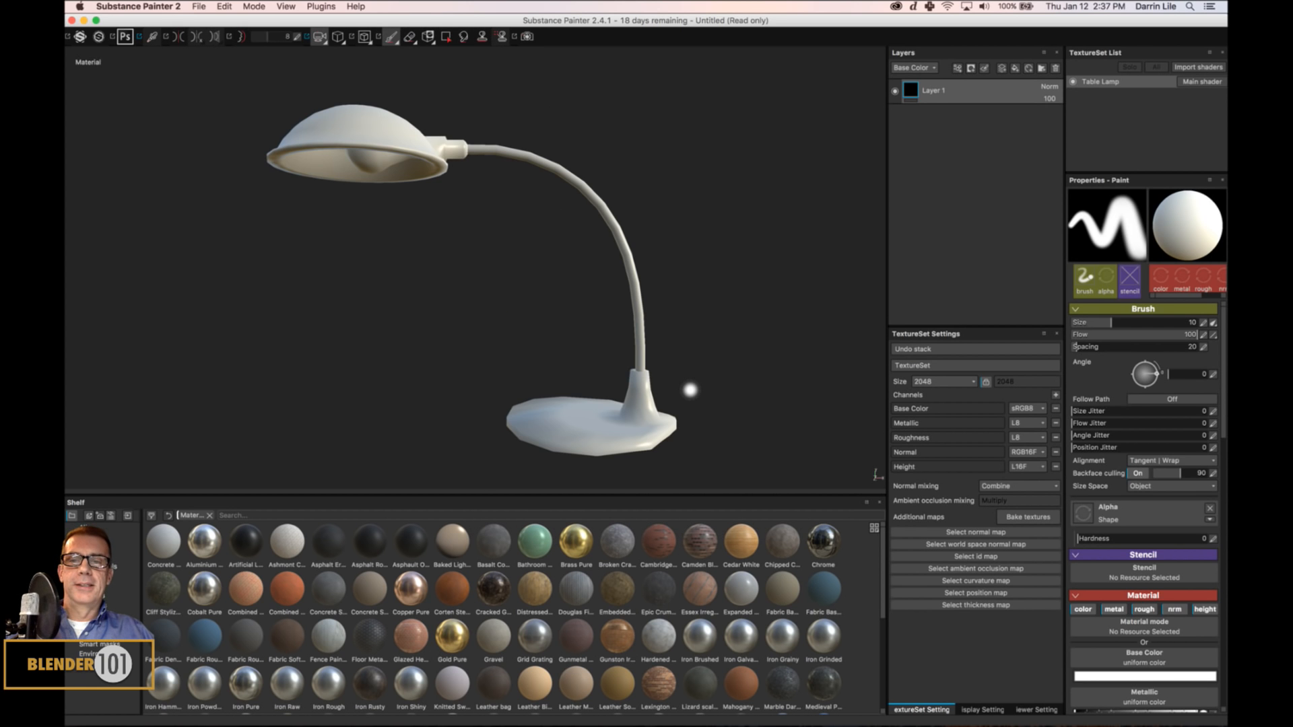
Bake all additional maps for the Table Lamp at 2048x2048, with Vertex Color as the ID map's color source.
left_click_drag(638, 384, 846, 410, "alt")
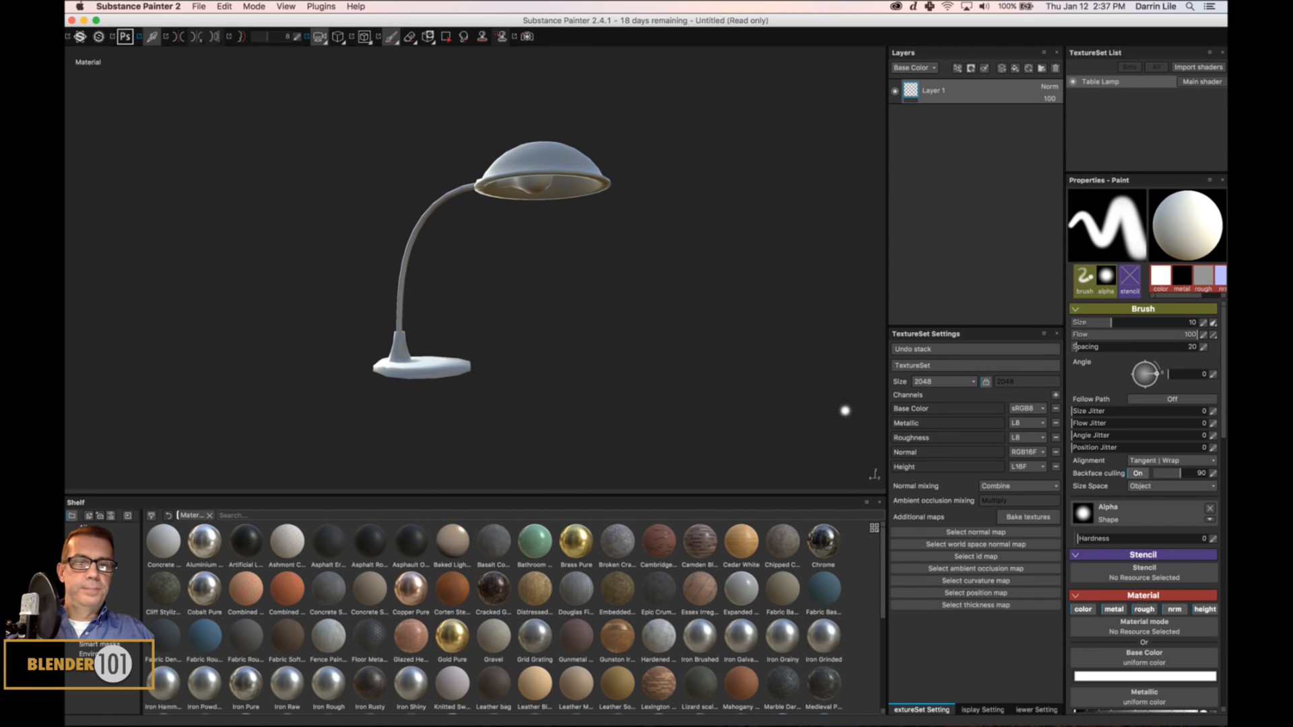
left_click(1025, 518)
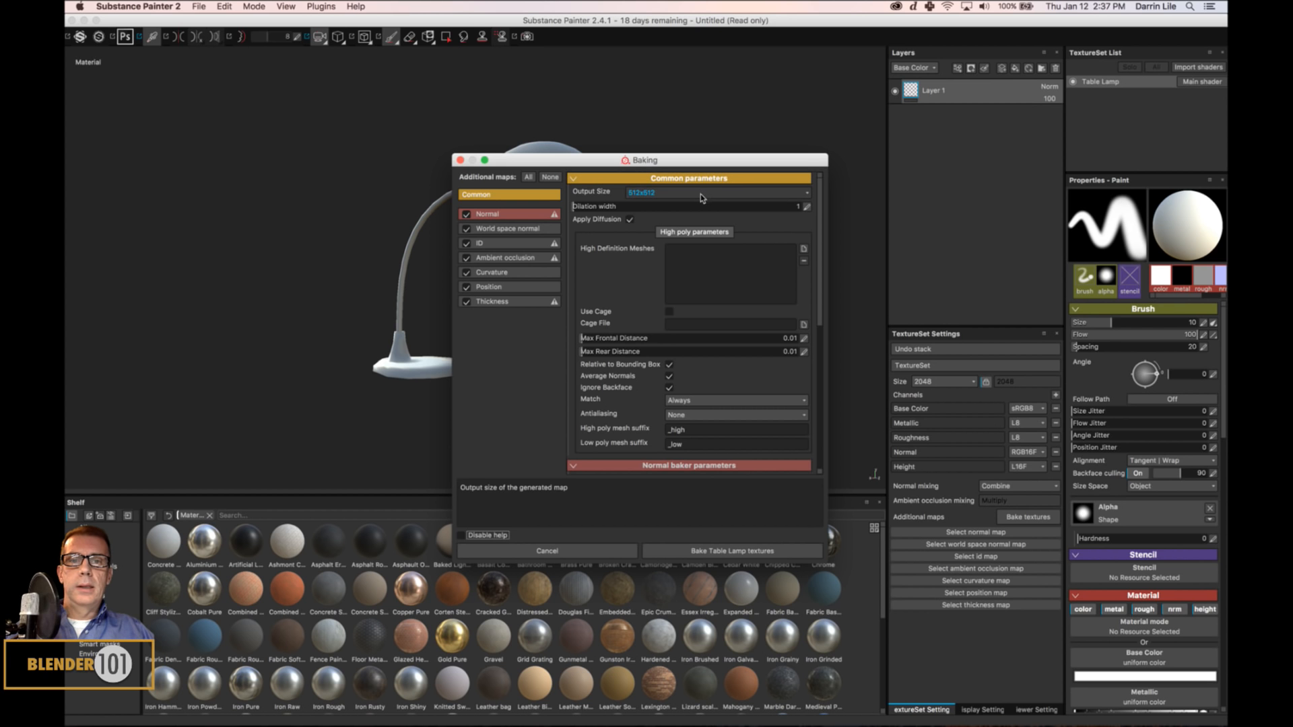
left_click(673, 193)
left_click(657, 251)
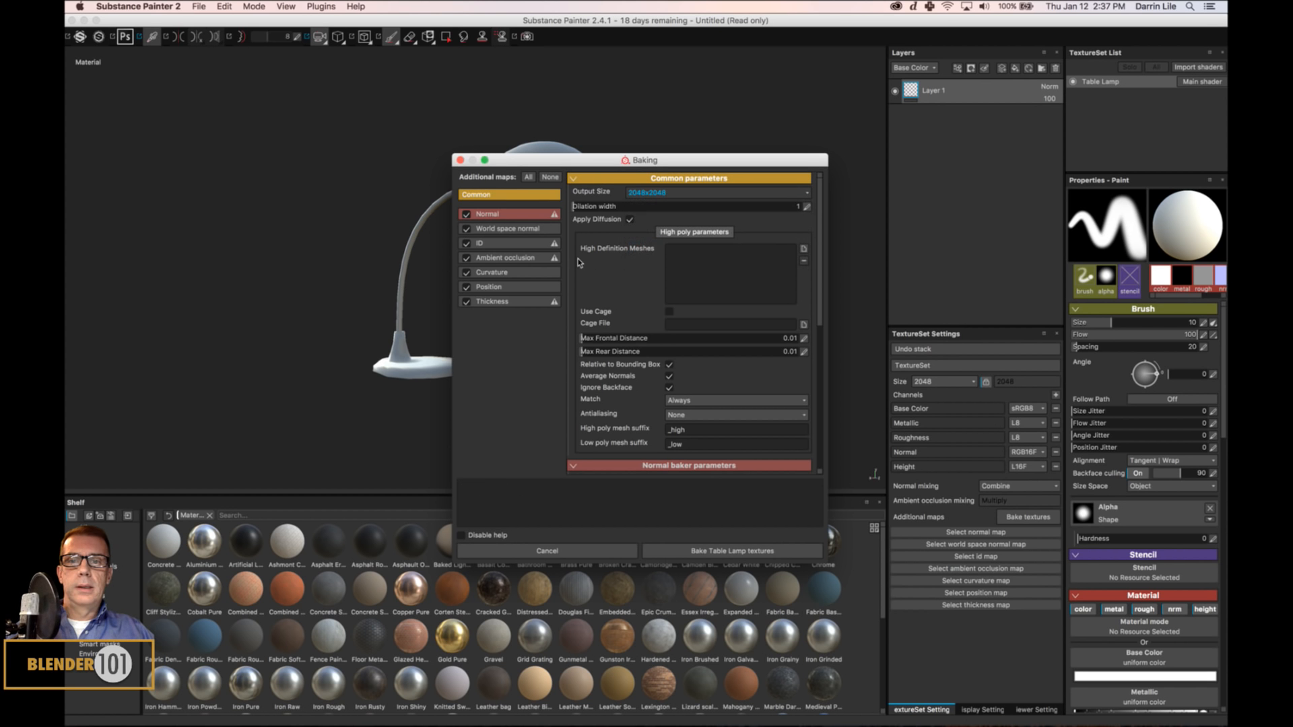
left_click(542, 245)
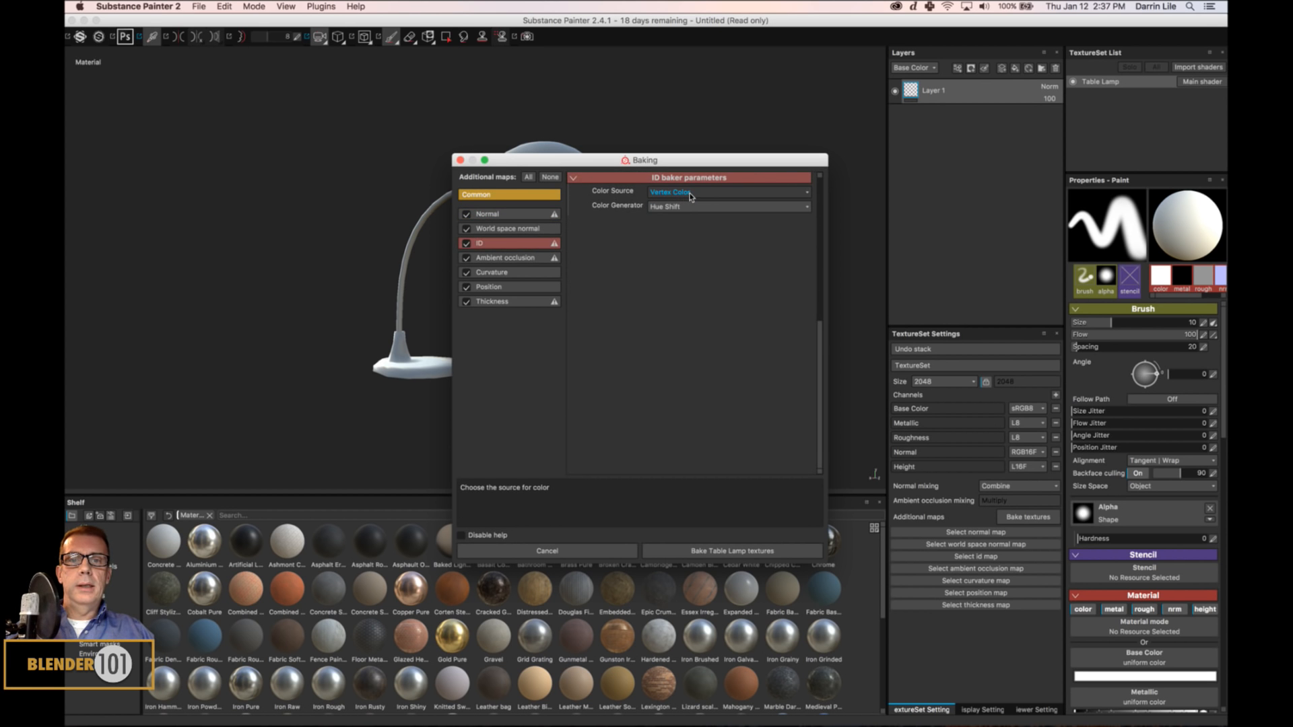
left_click(718, 550)
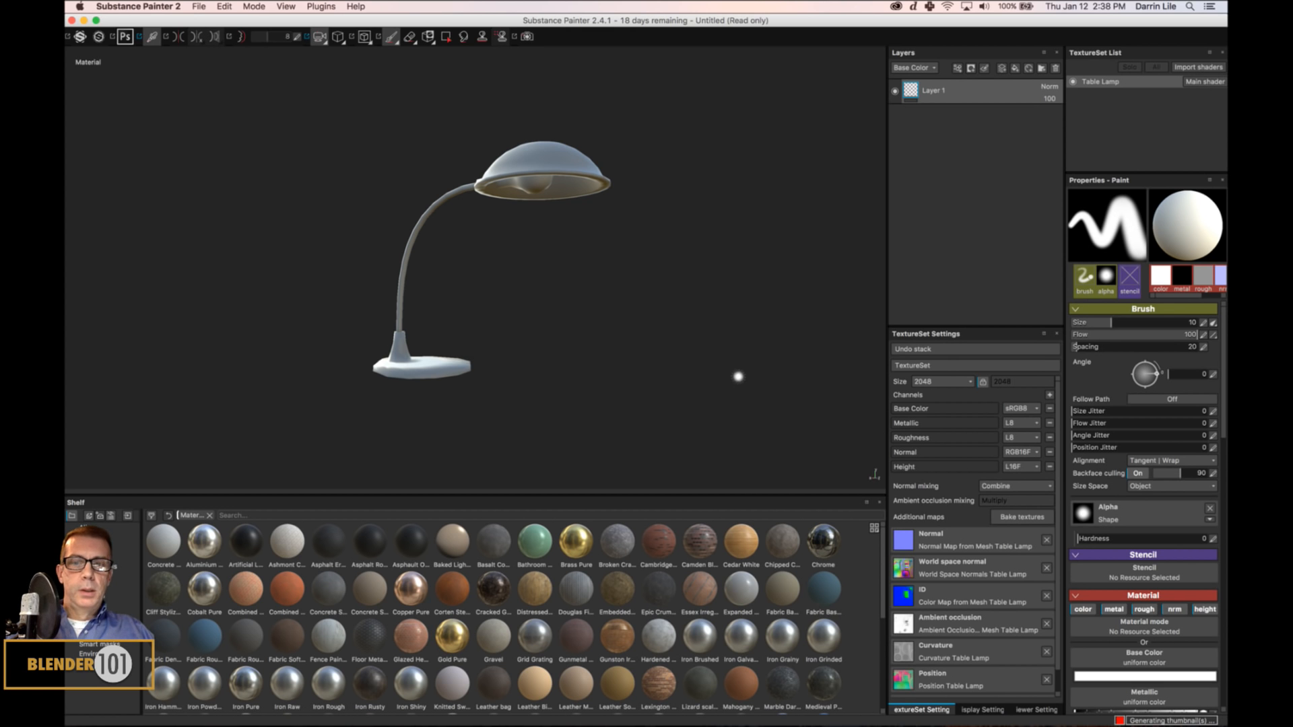
left_click_drag(607, 349, 668, 365, "alt")
scroll(671, 360, "up", 3)
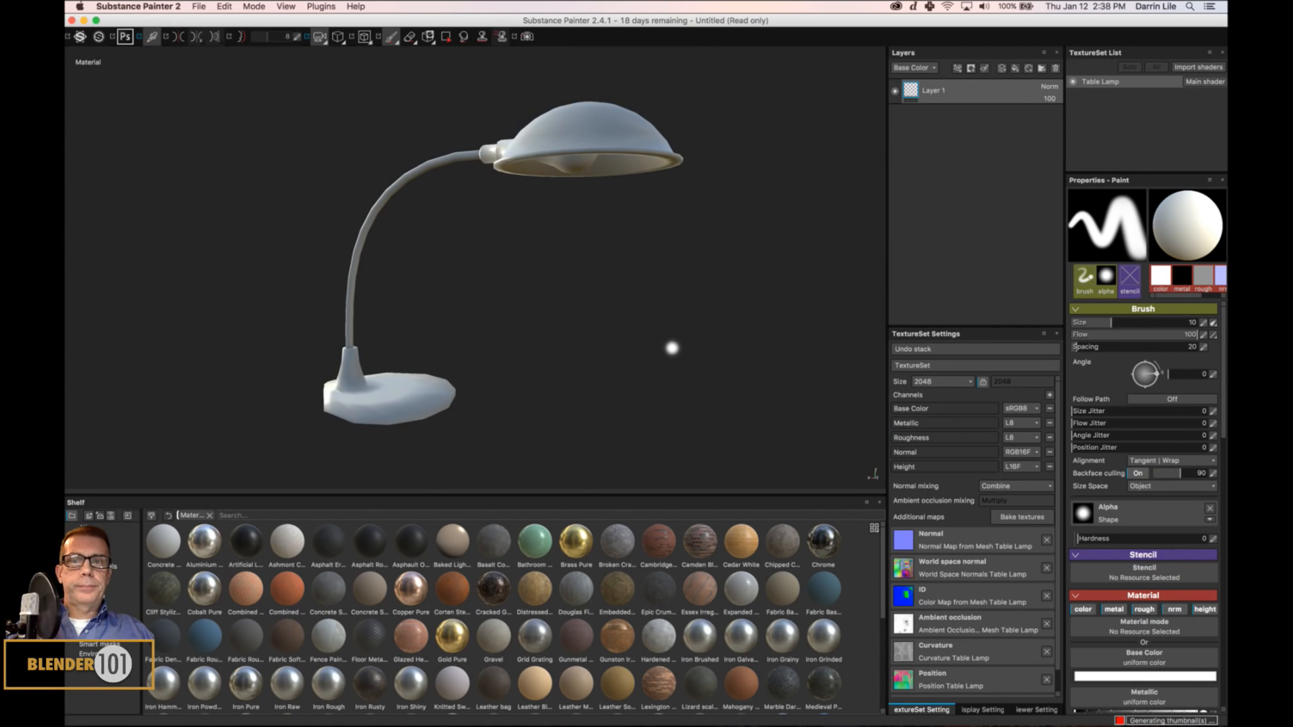
middle_click_drag(672, 350, 696, 356, "alt")
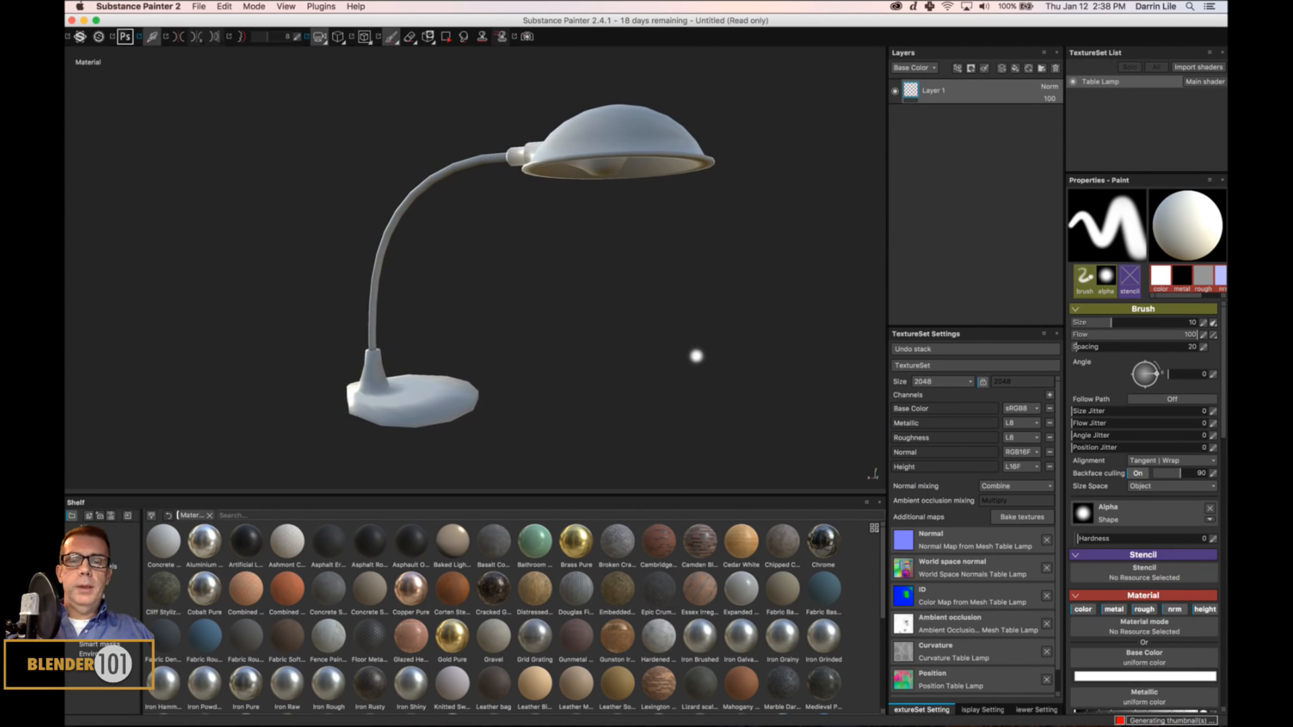
Delete Layer 1 from the layer stack and look through the shelf's materials for the lamp.
left_click(1055, 68)
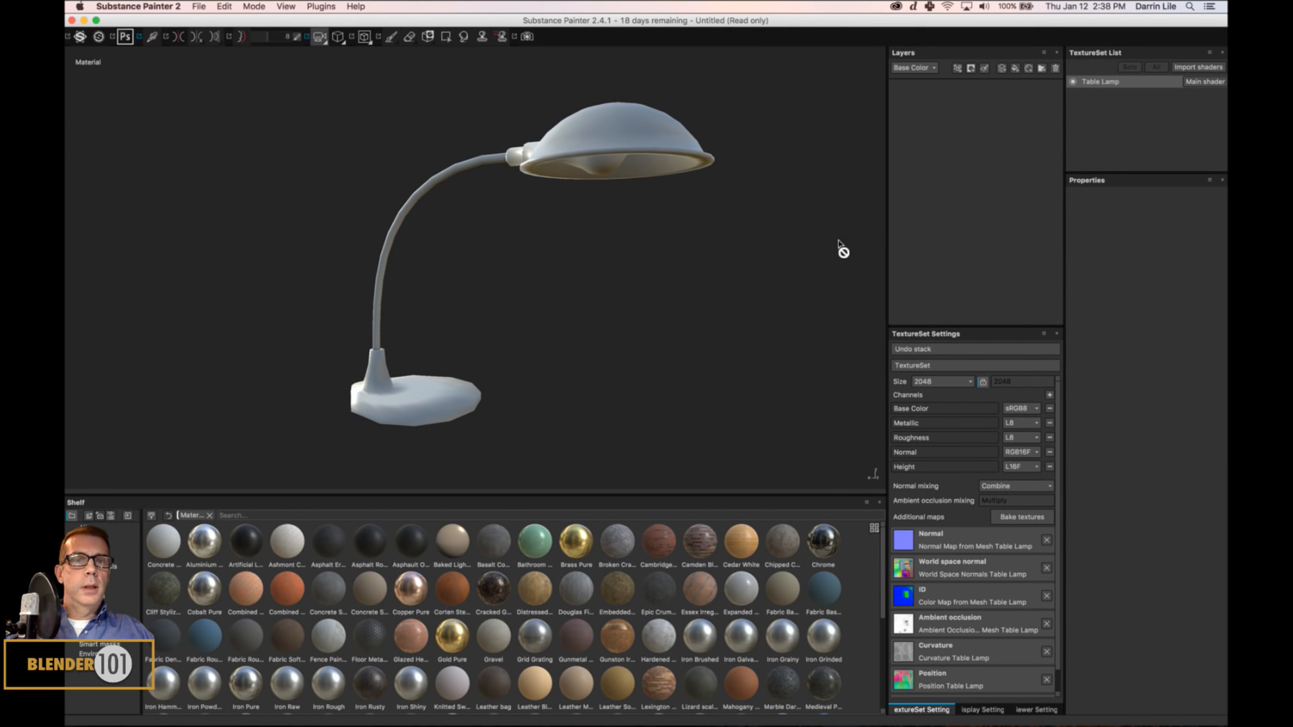
left_click_drag(666, 269, 645, 275, "alt")
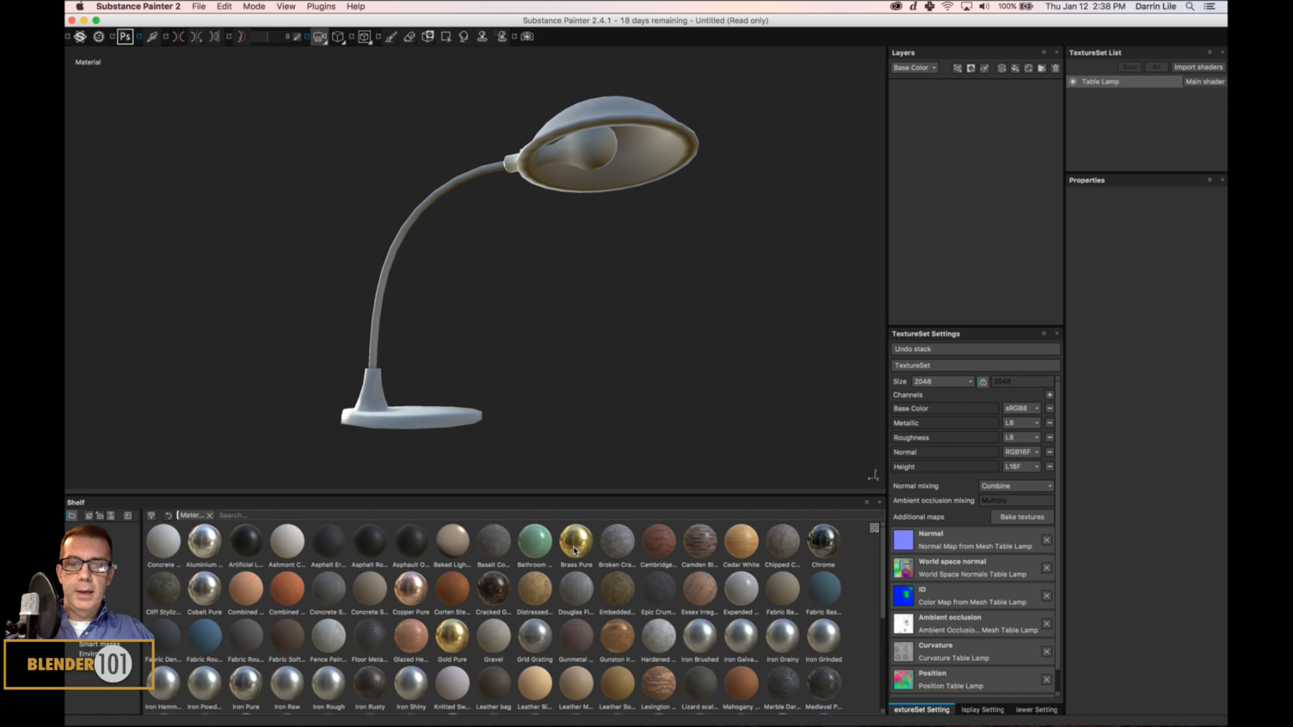
mouse_move(573, 551)
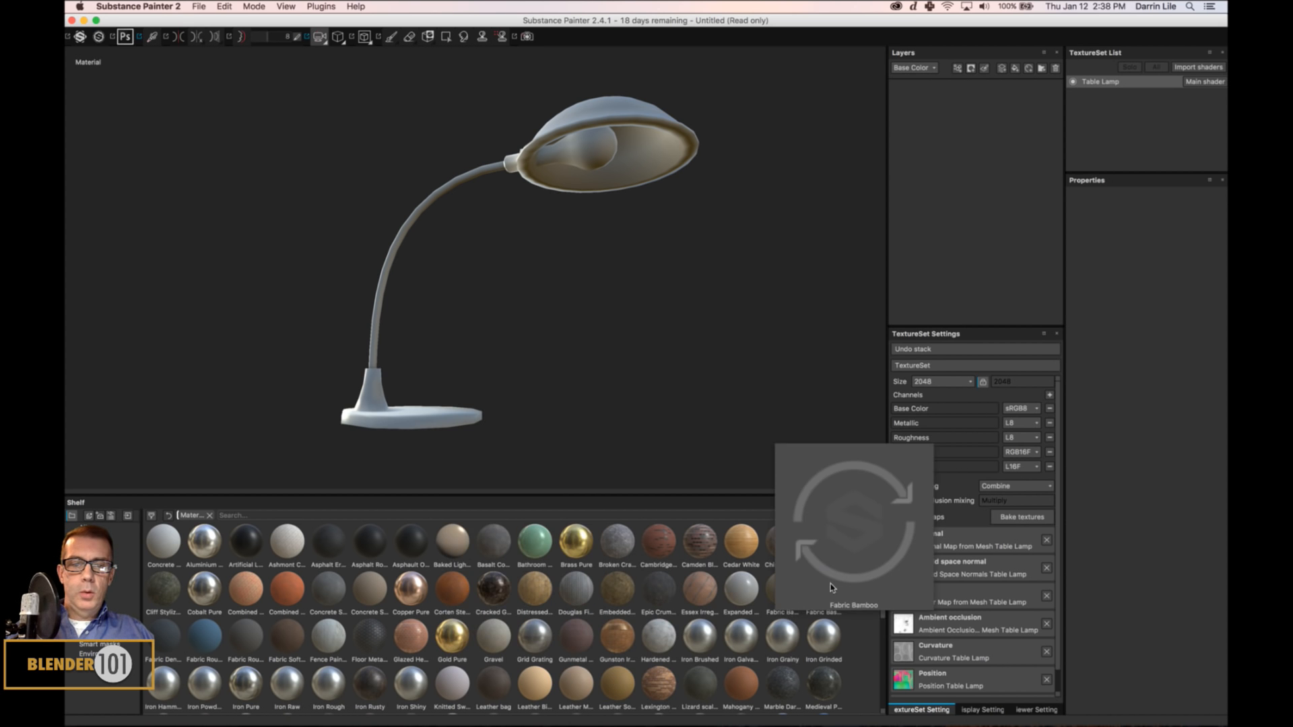
left_click_drag(885, 558, 879, 591)
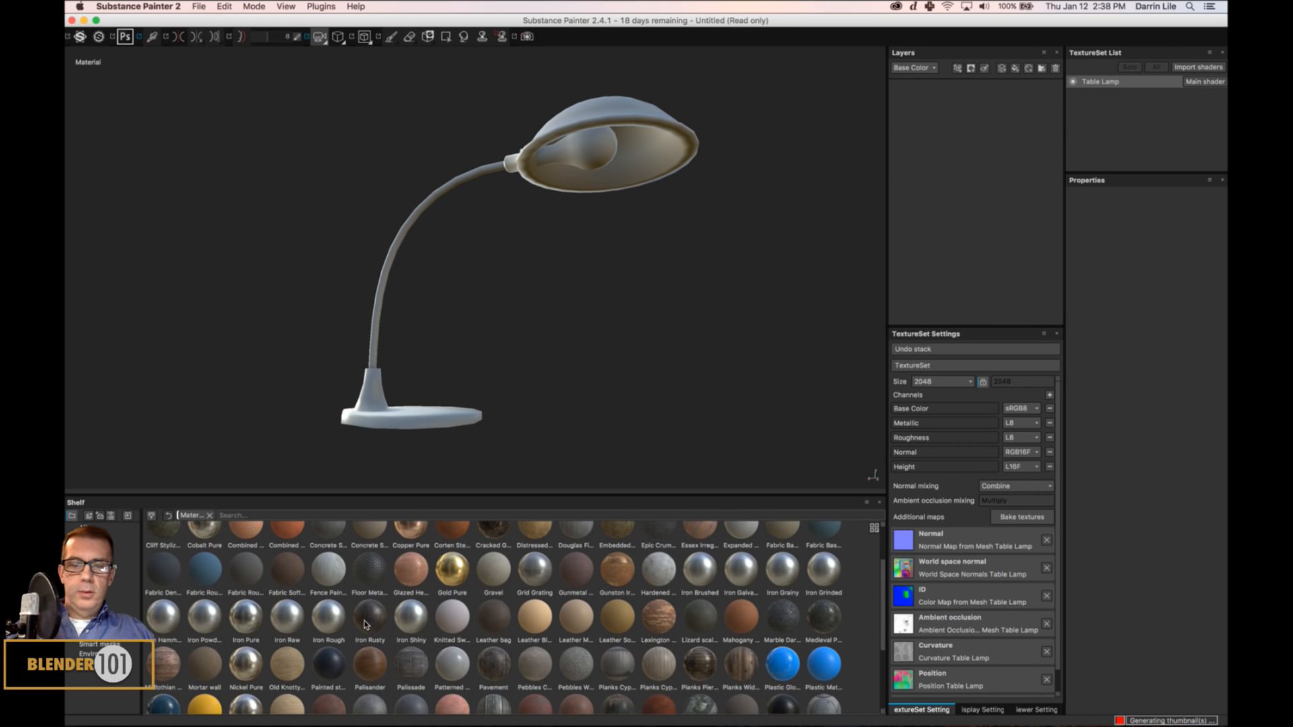
mouse_move(365, 623)
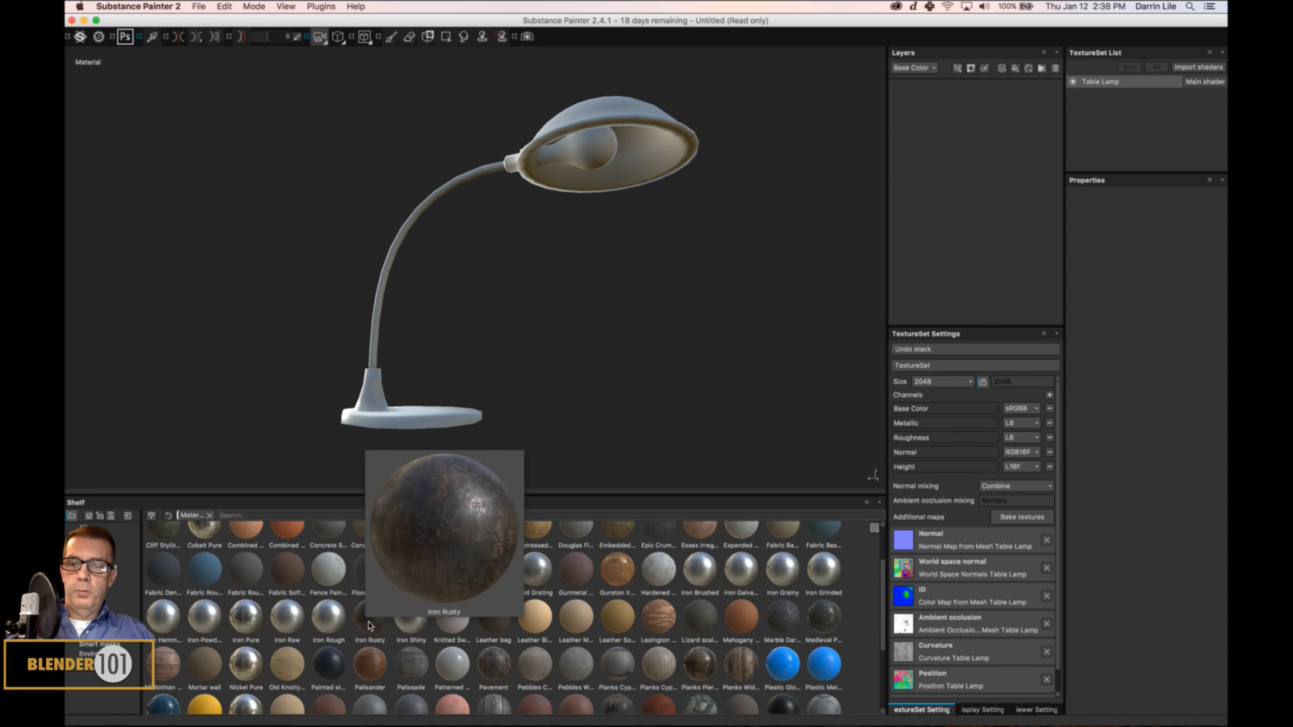
scroll(874, 625, "up", 3)
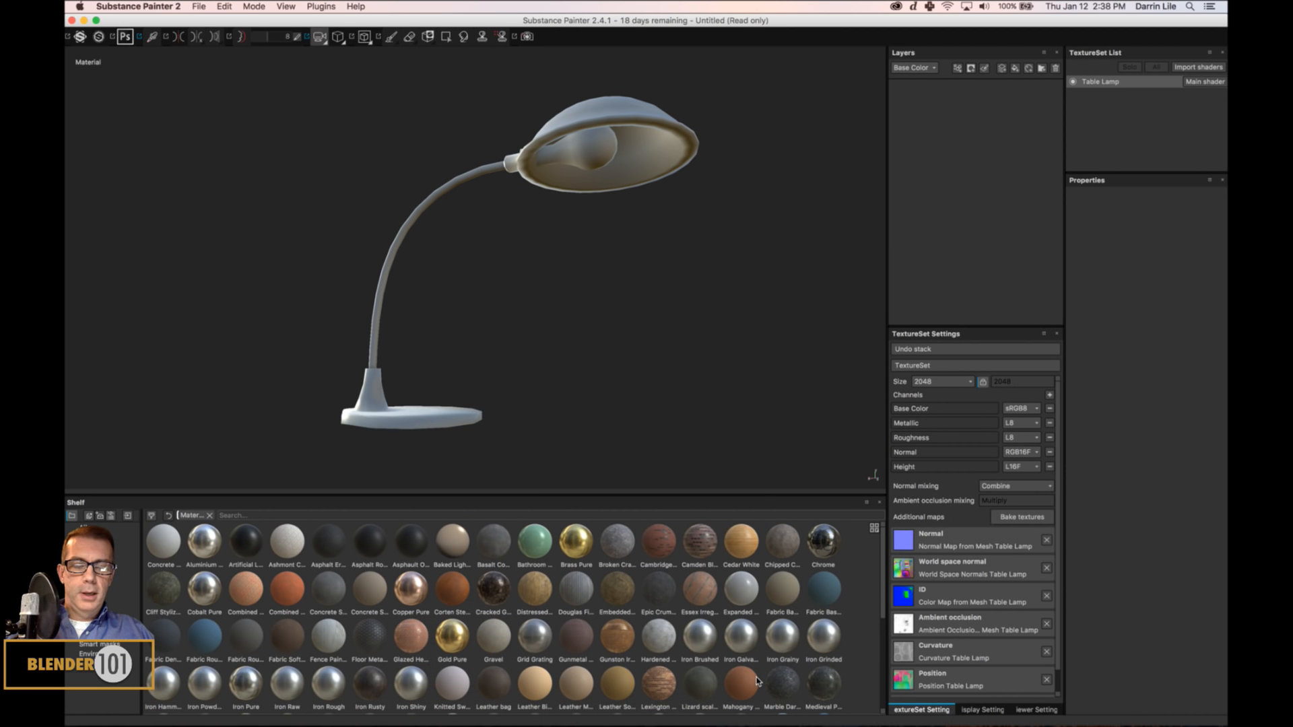
Switch to Safari and search the GameTextures materials library for "brass".
mouse_move(764, 721)
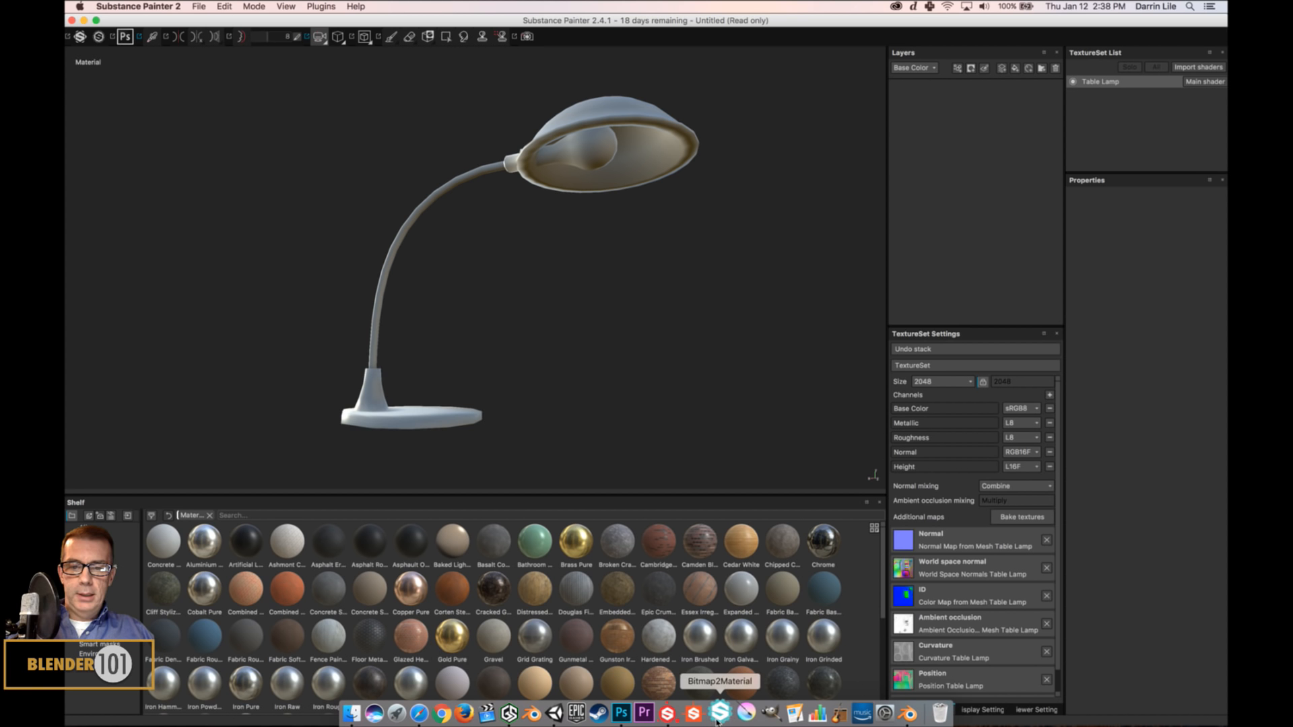
left_click(427, 713)
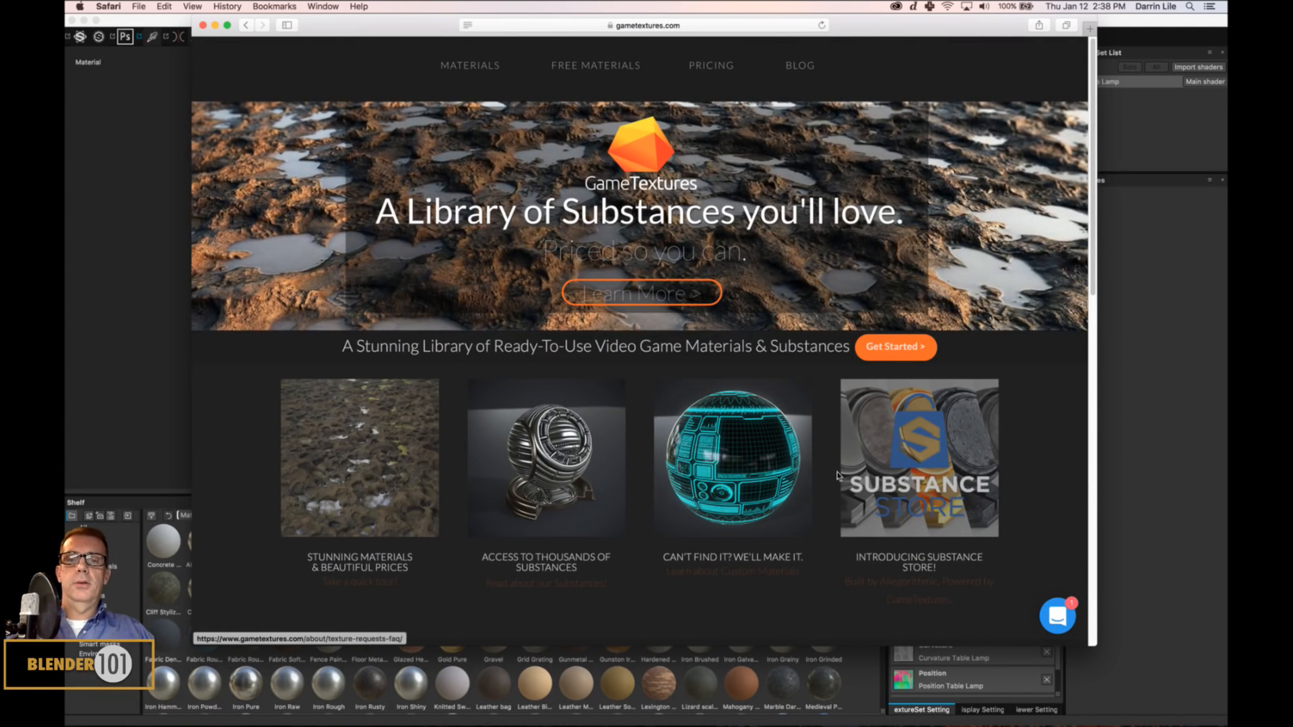
left_click_drag(858, 25, 823, 13)
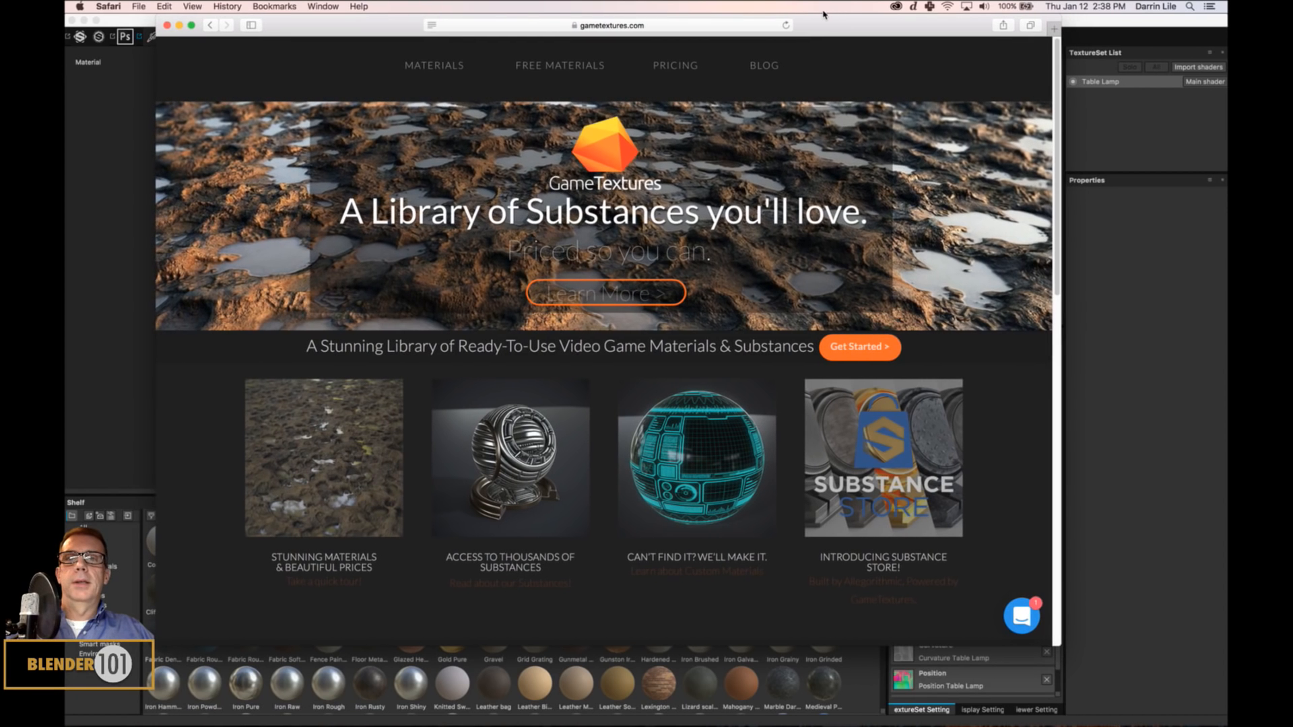
mouse_move(433, 76)
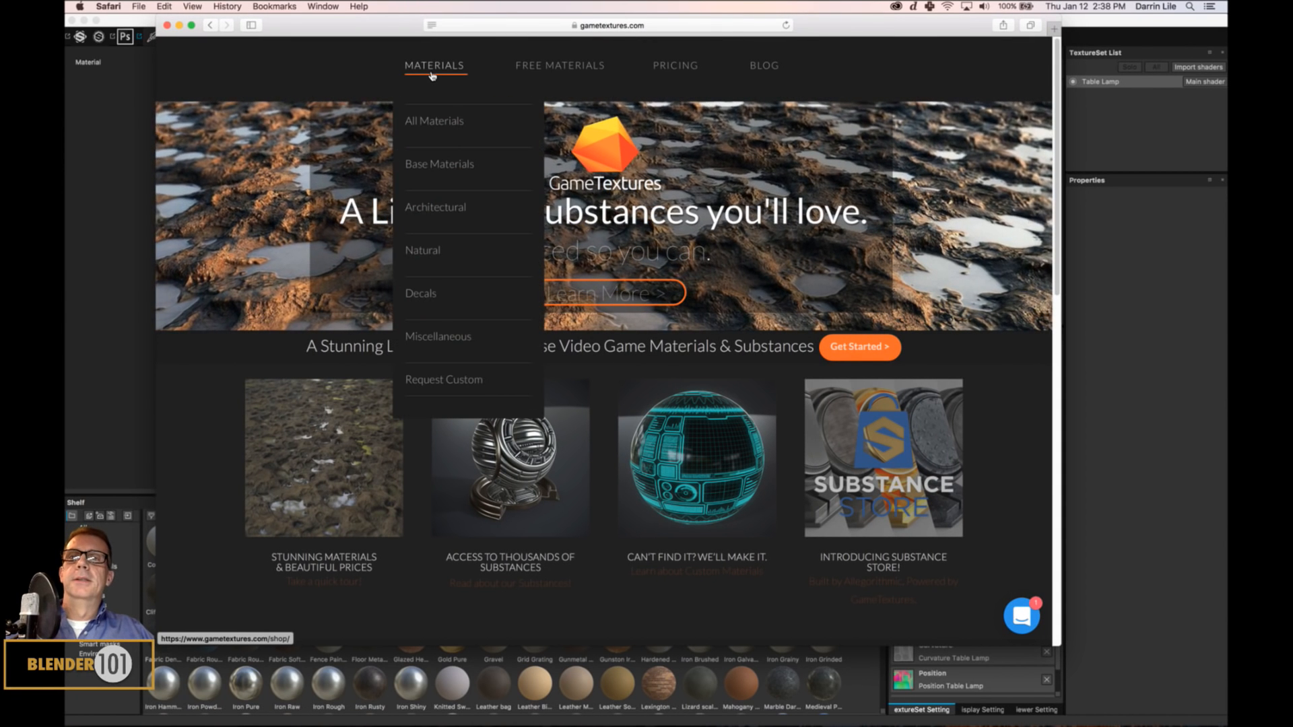
left_click(433, 76)
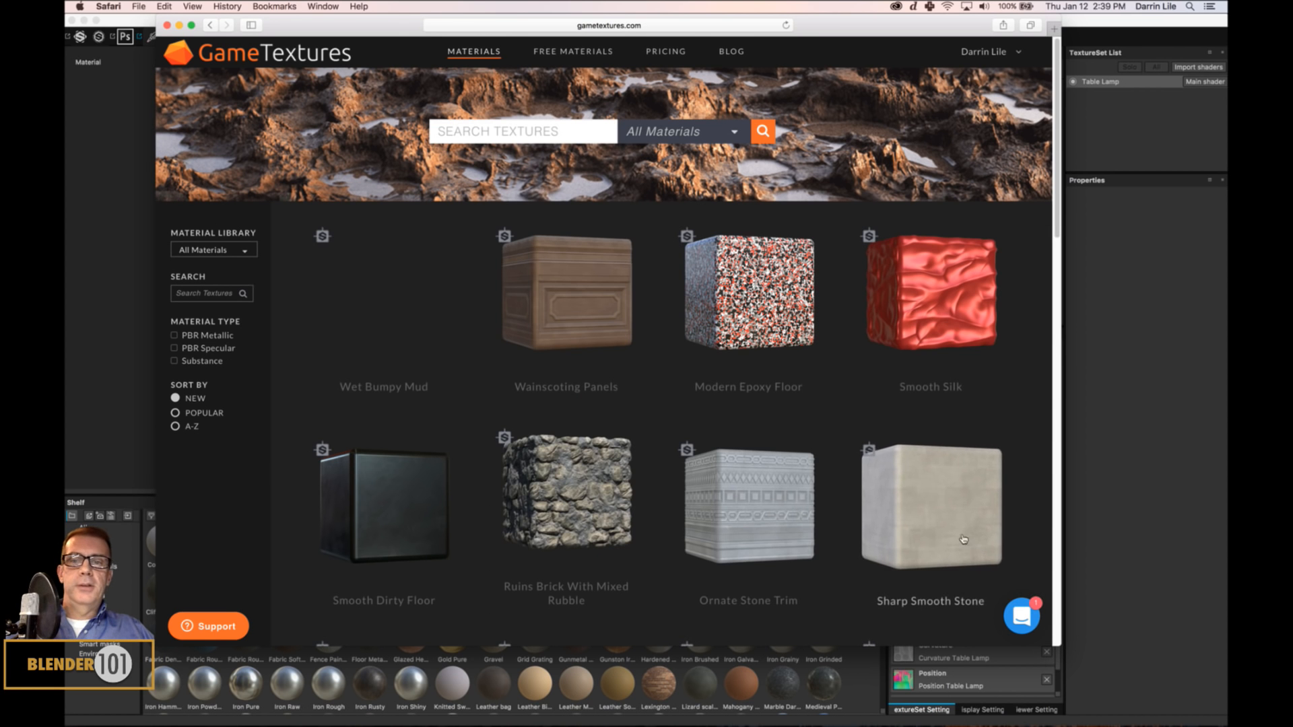
left_click(539, 134)
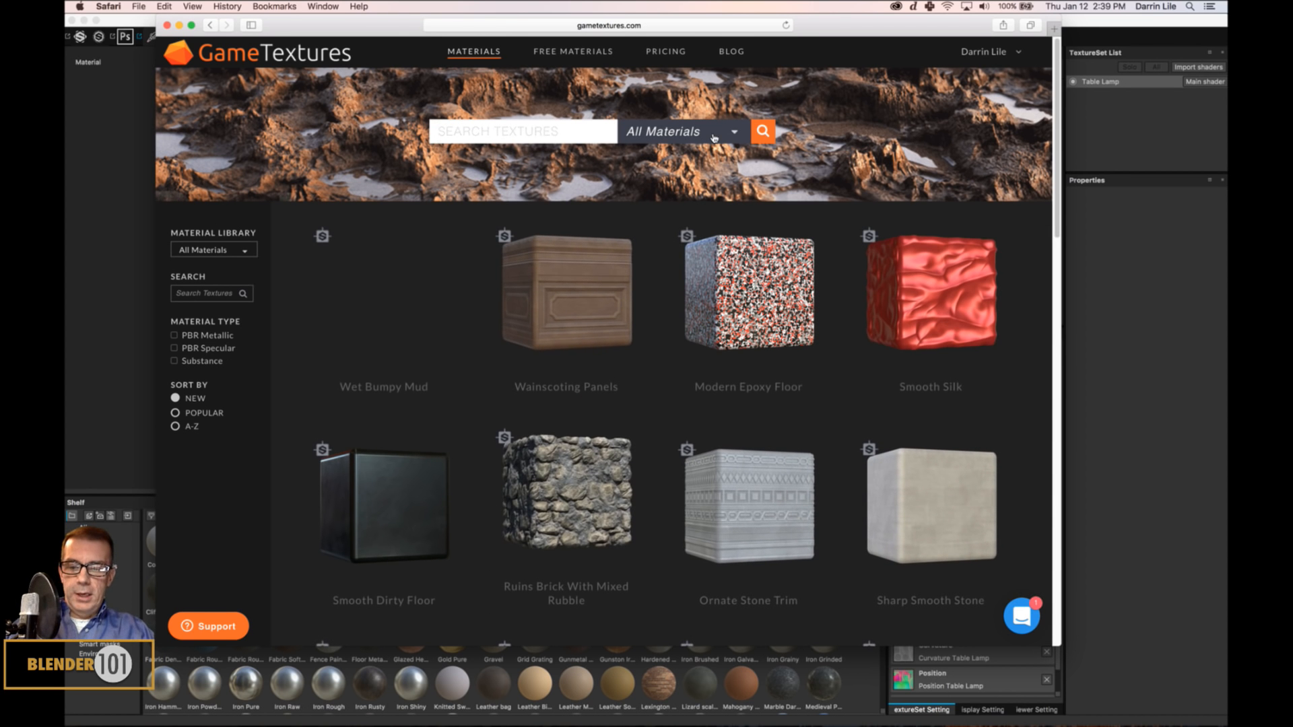
type("bra")
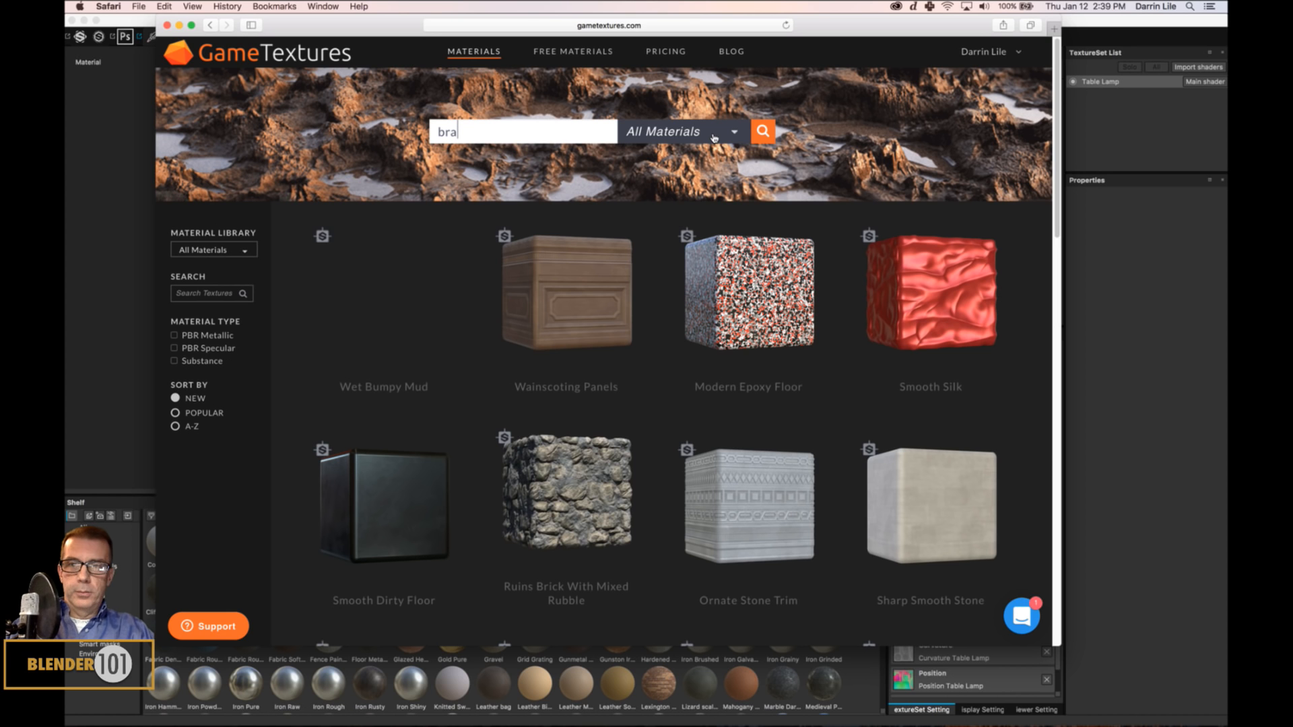
key("Return")
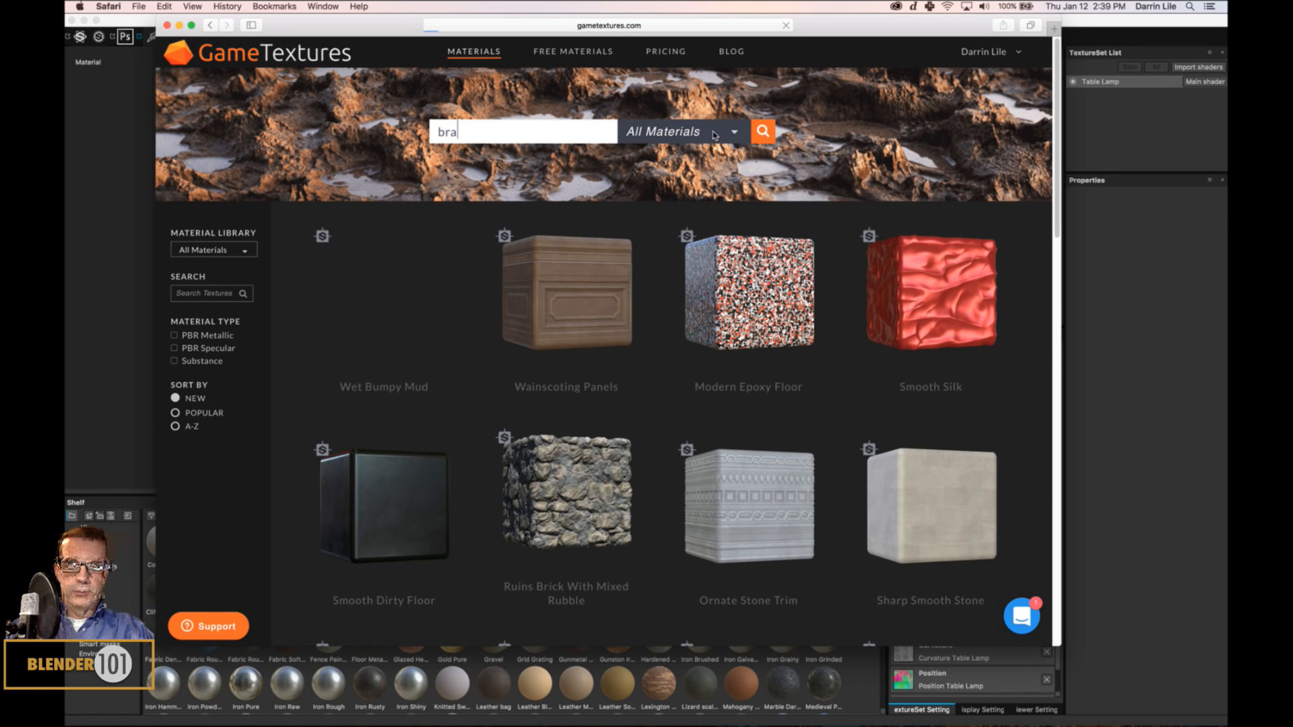
type("ss")
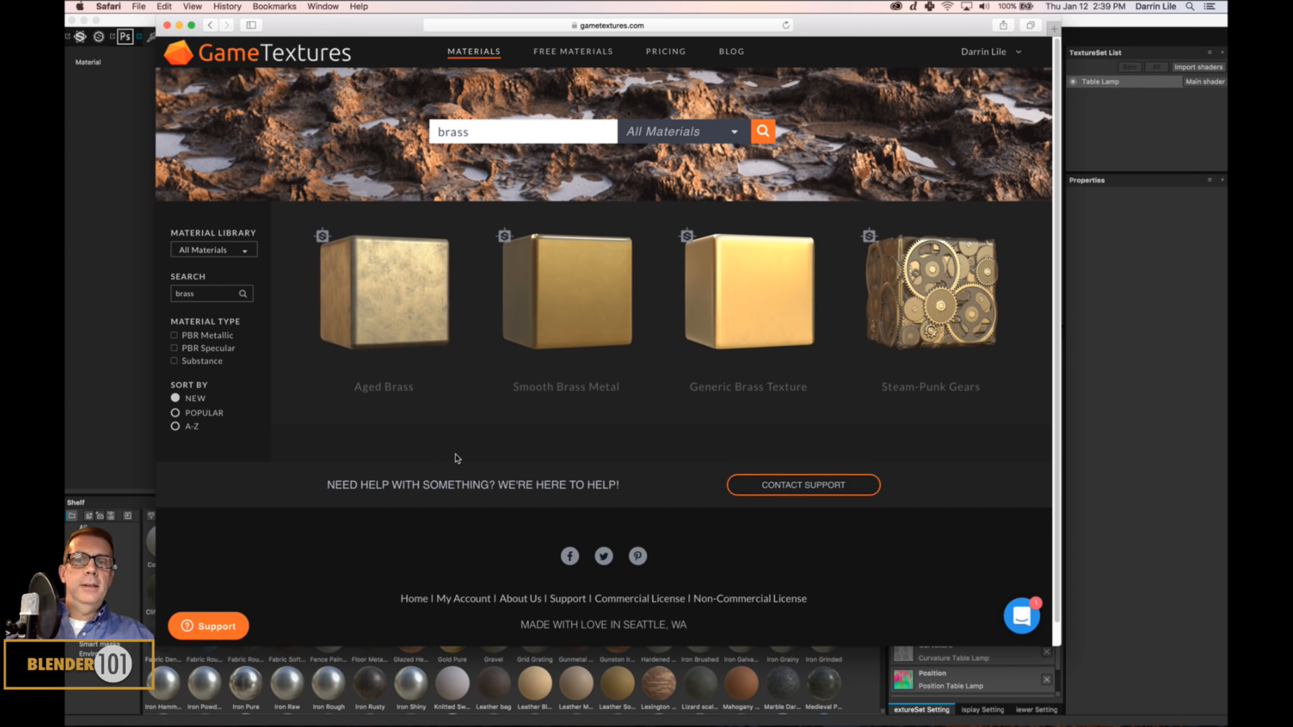
Download the Aged Brass material from GameTextures in the Substance format.
mouse_move(847, 19)
left_mouse_down()
mouse_move(860, 19)
mouse_move(843, 20)
left_mouse_up()
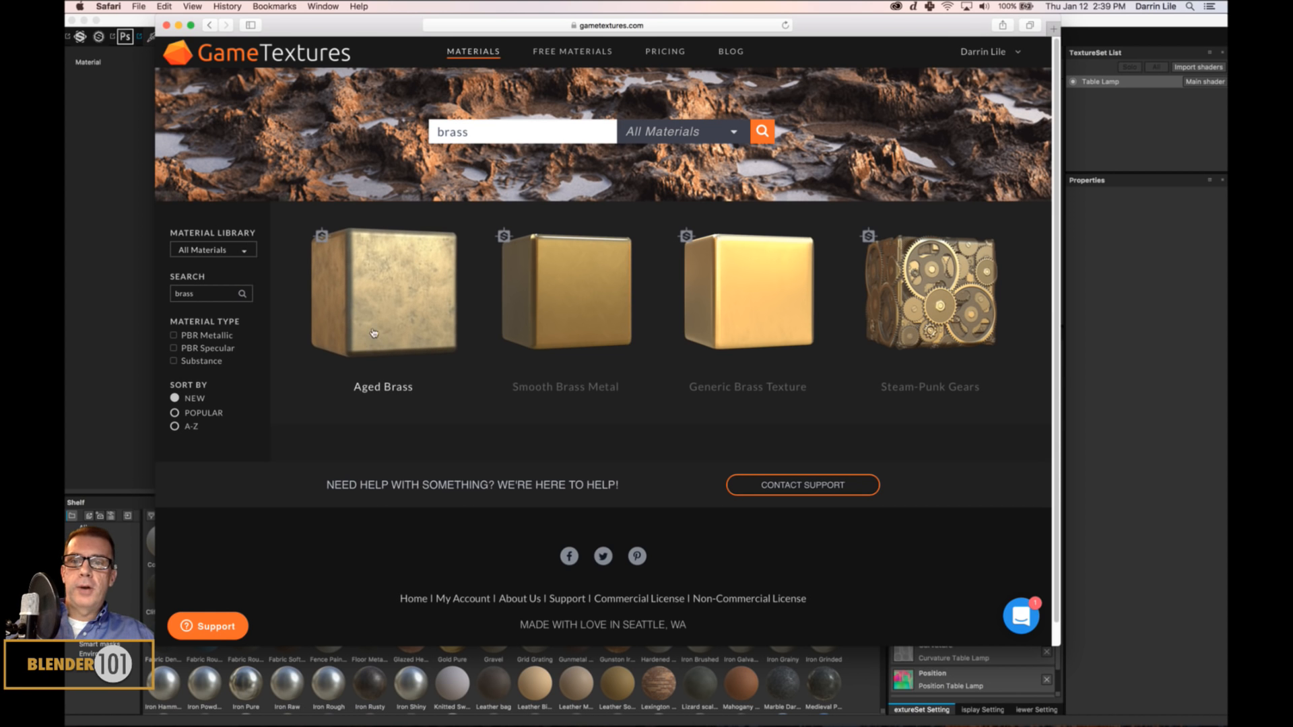
left_click(396, 295)
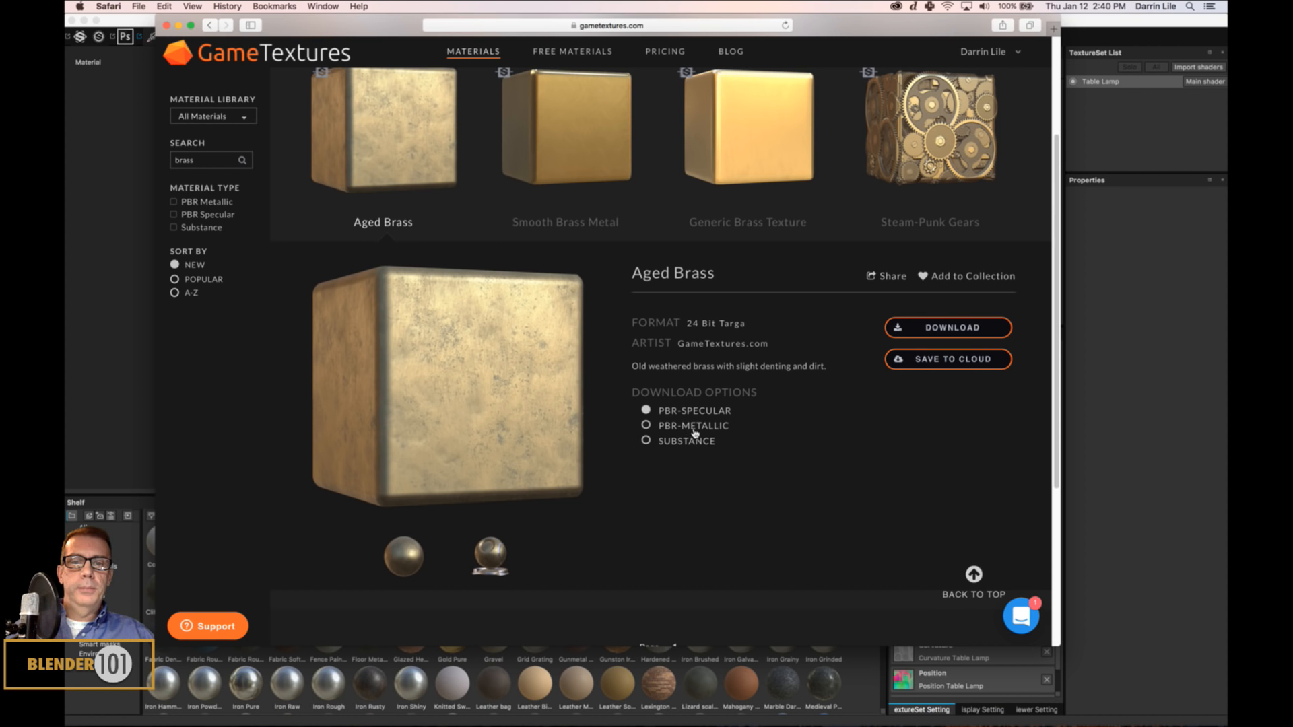
left_click(647, 442)
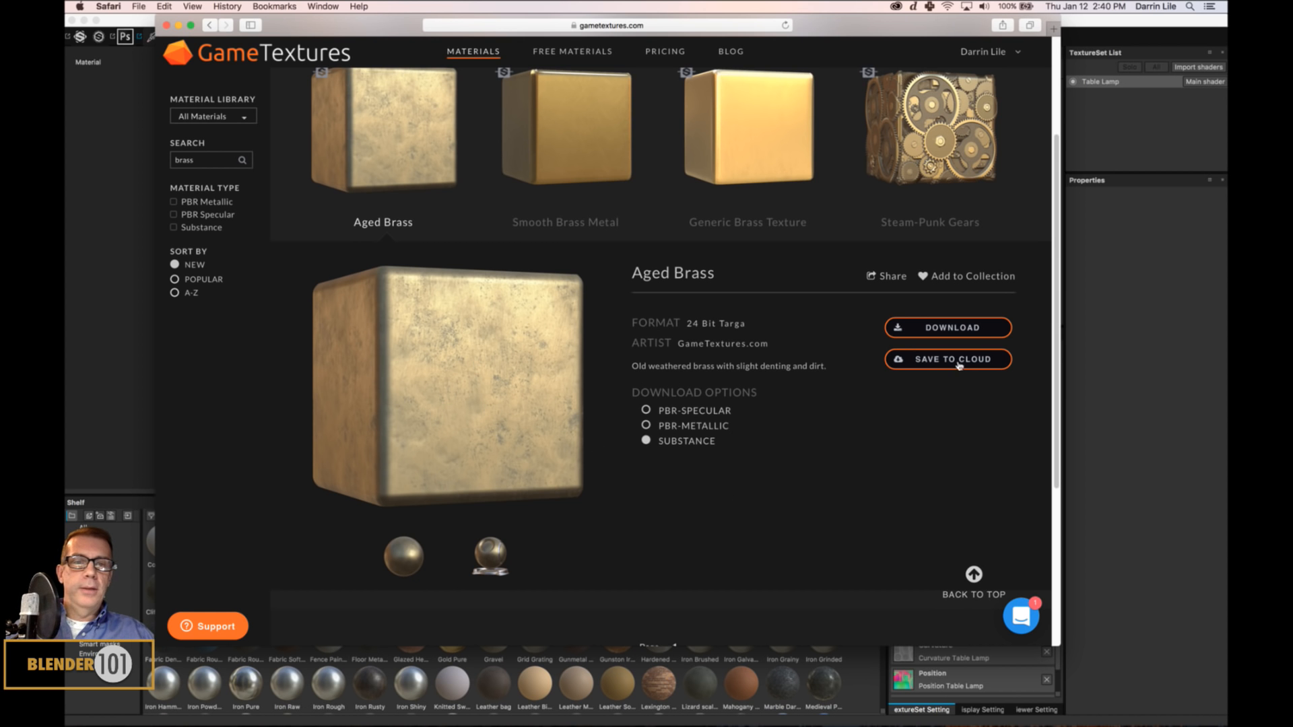
left_click(956, 329)
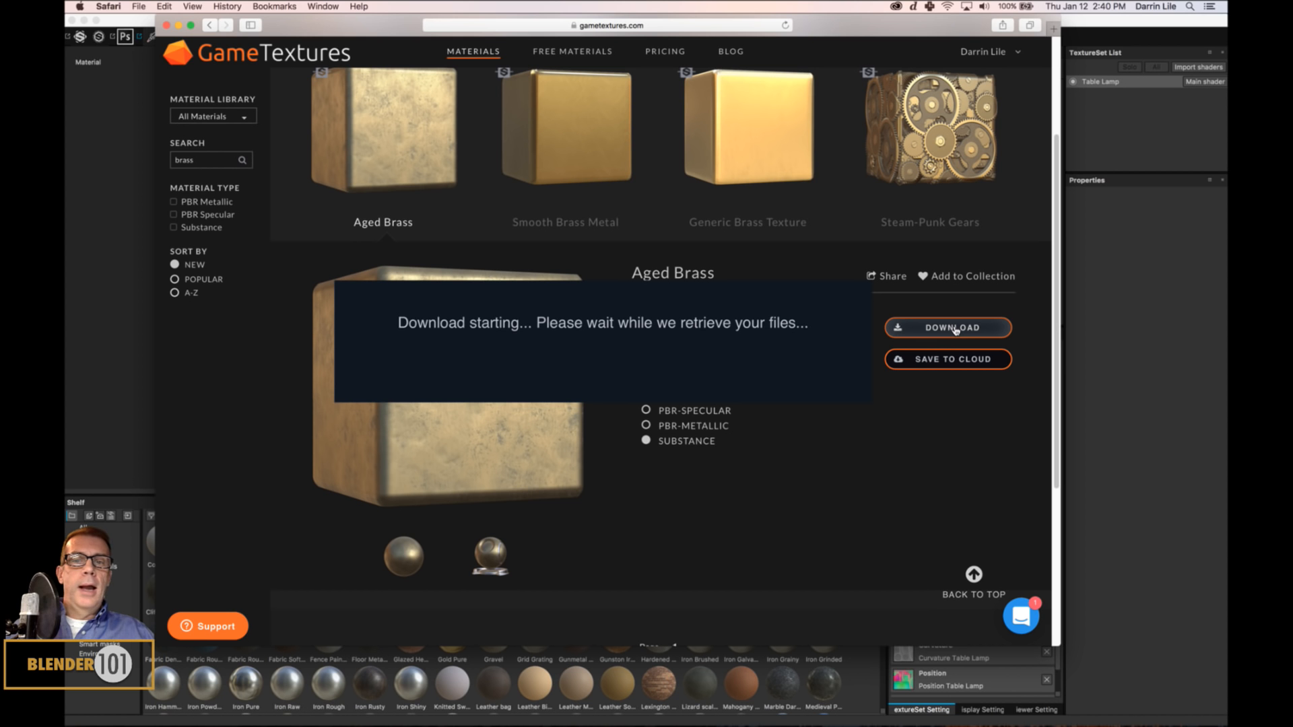
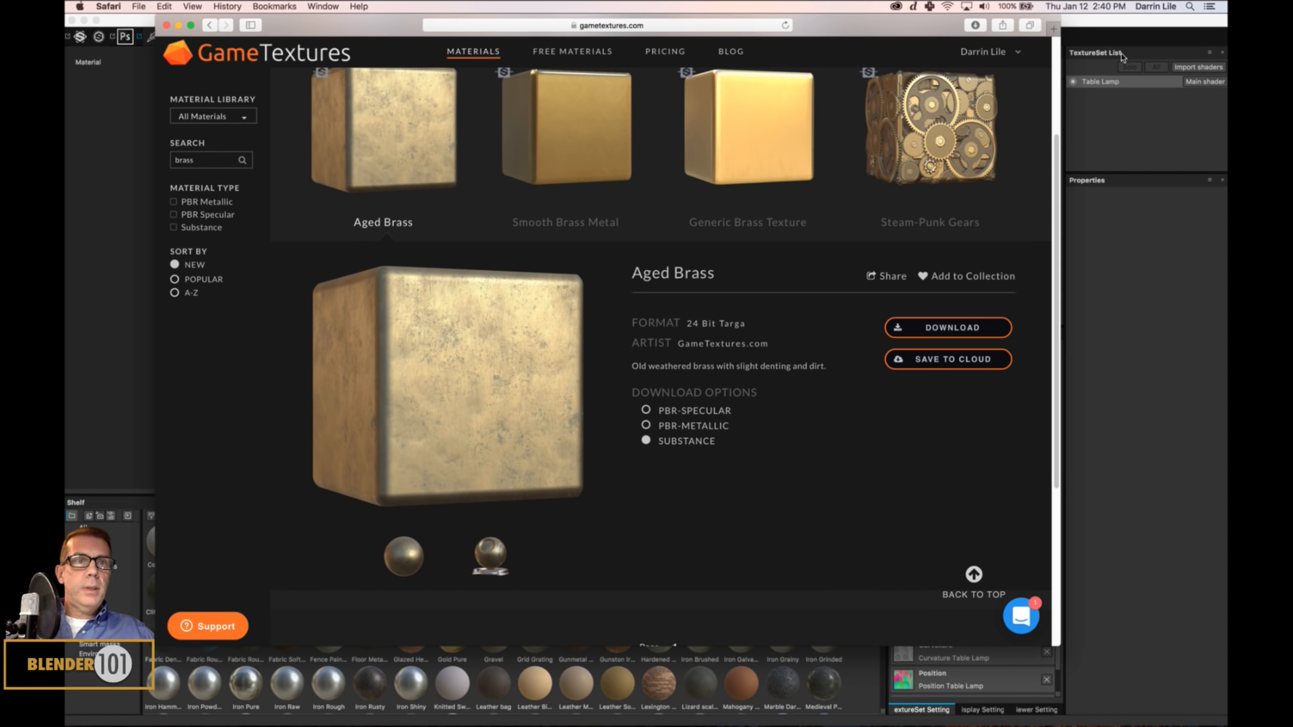
left_click(1106, 24)
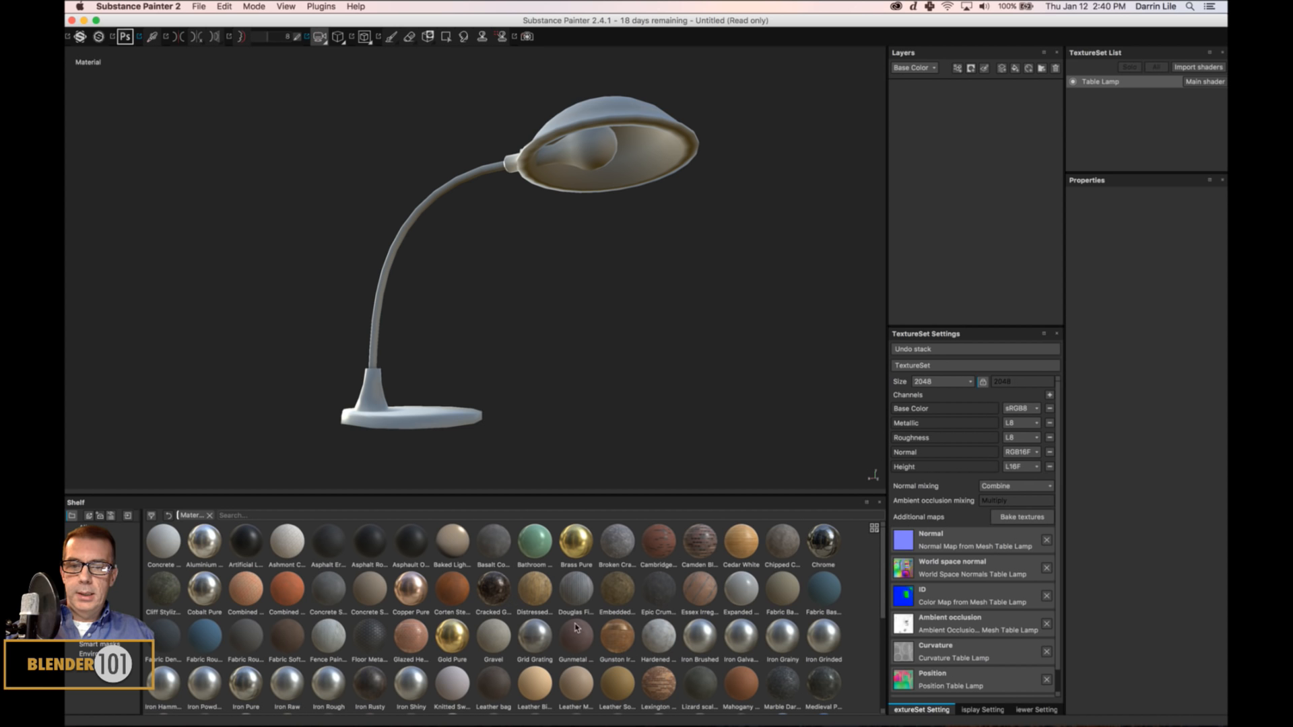
mouse_move(617, 632)
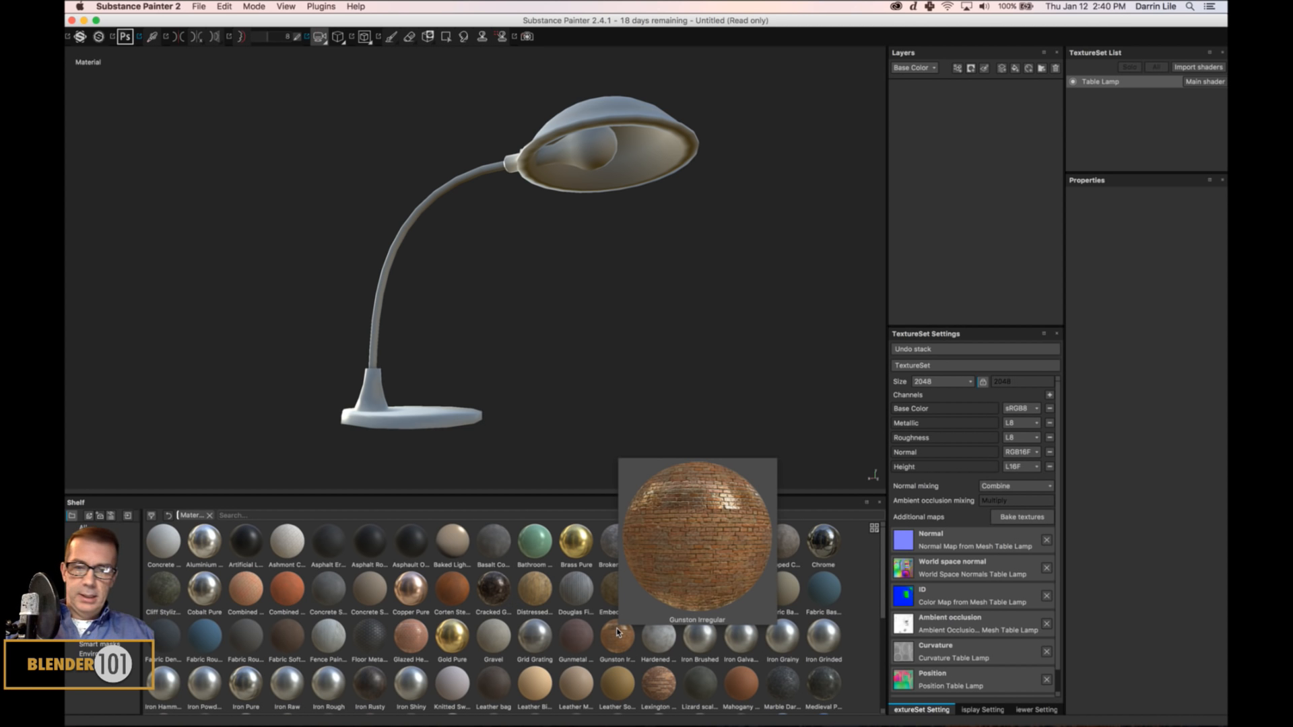
left_click(130, 518)
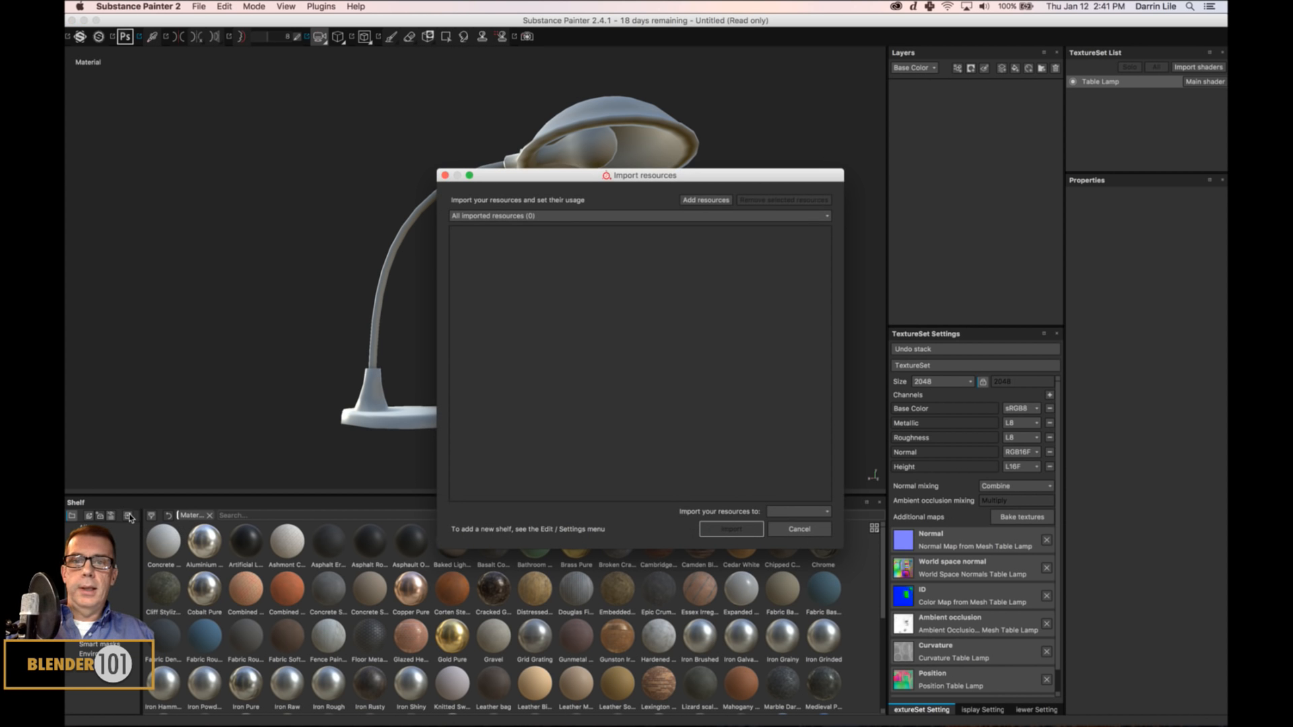
left_click(699, 201)
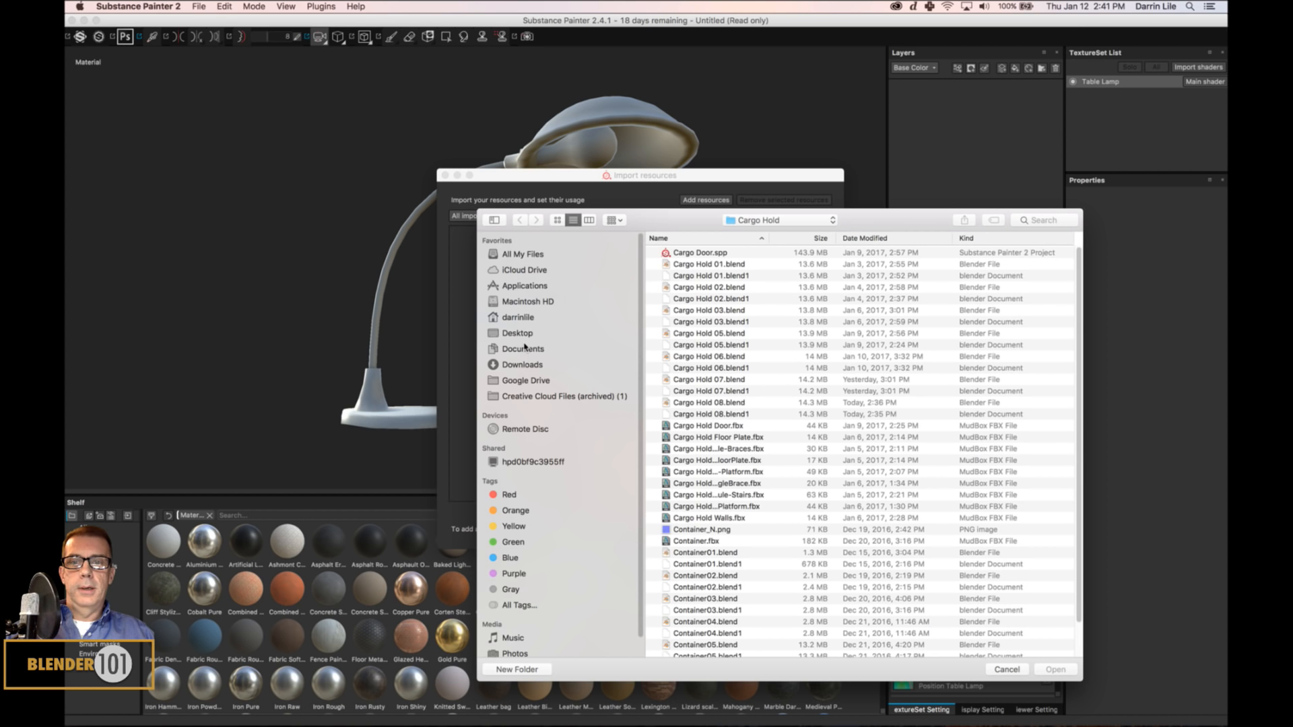
left_click(524, 364)
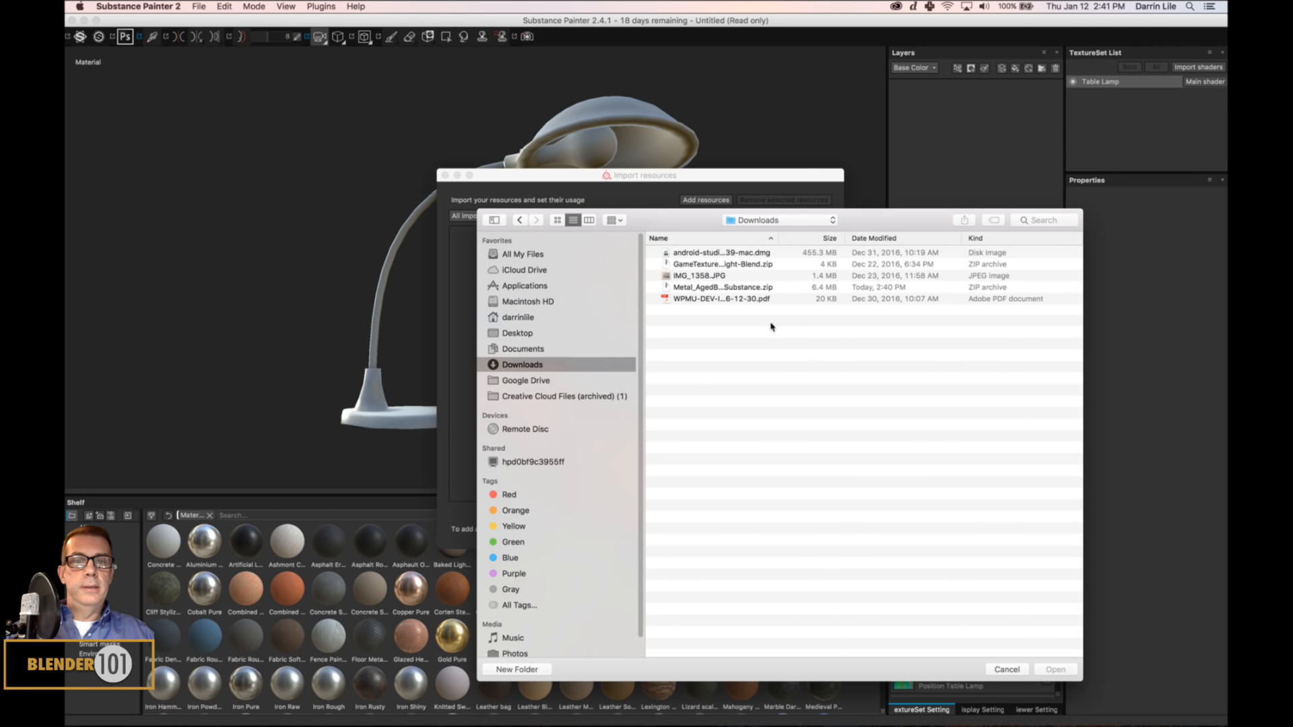
left_click_drag(777, 240, 874, 240)
left_click(725, 287)
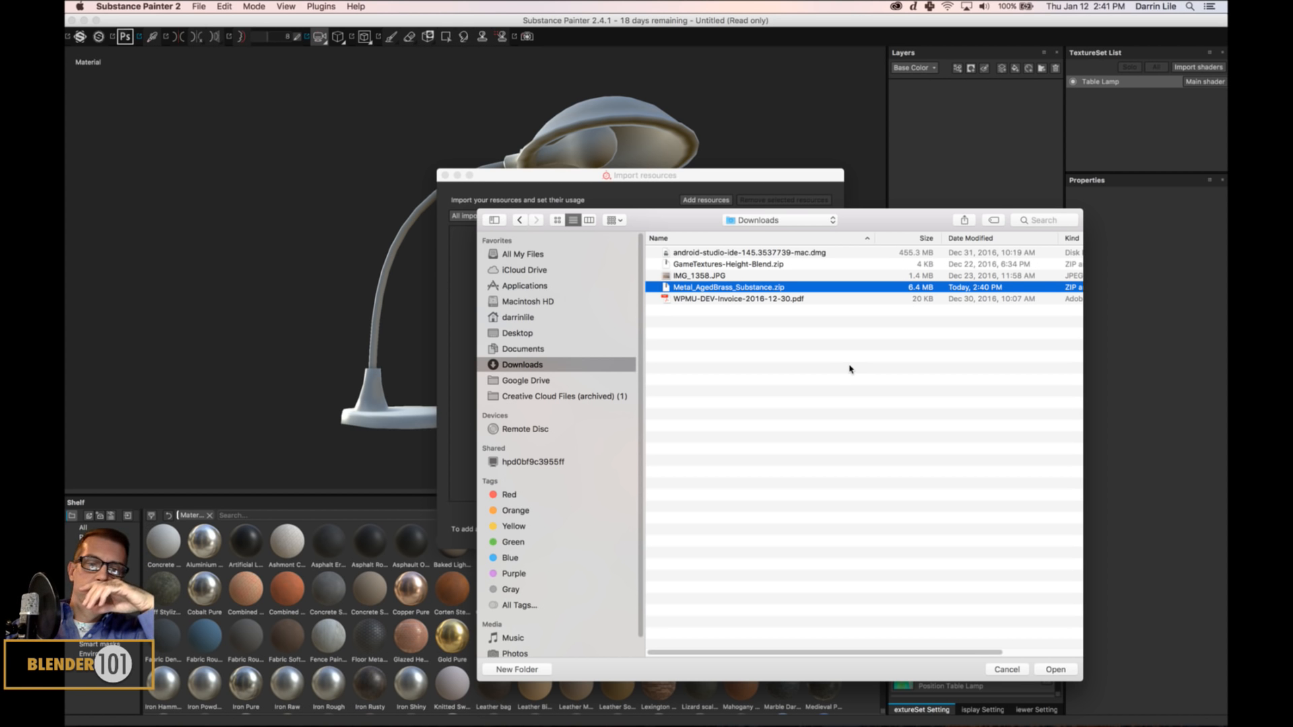
left_click(1007, 670)
left_click(798, 536)
Switch to Finder, unzip Metal_AgedBrass_Substance.zip in the Downloads folder and expand the extracted folder.
mouse_move(495, 718)
left_click(355, 721)
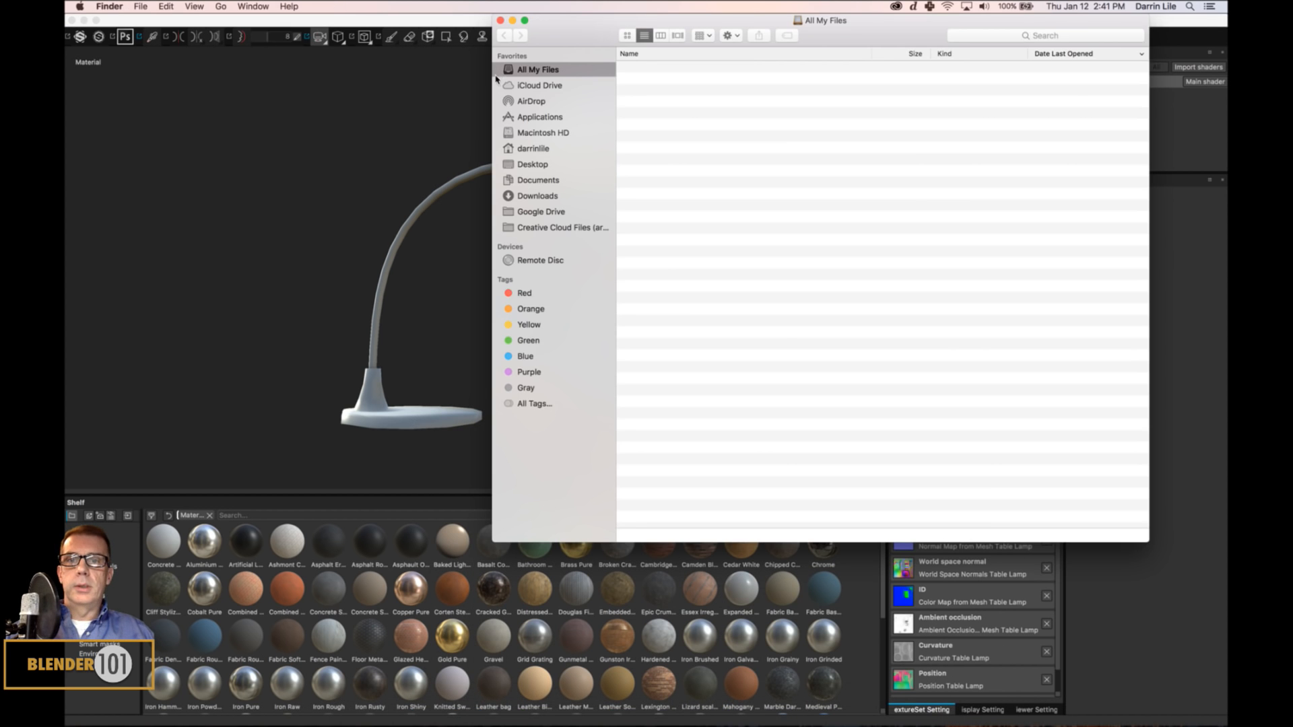
left_click(543, 196)
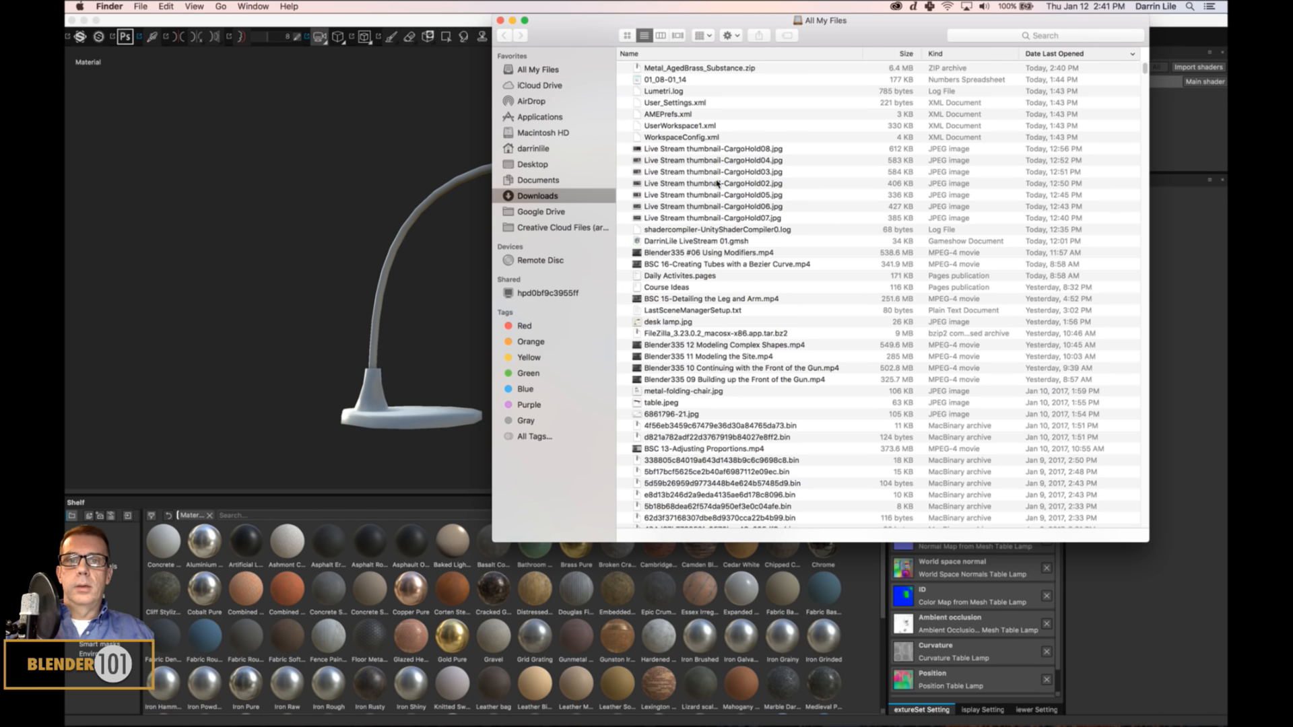
double_click(700, 68)
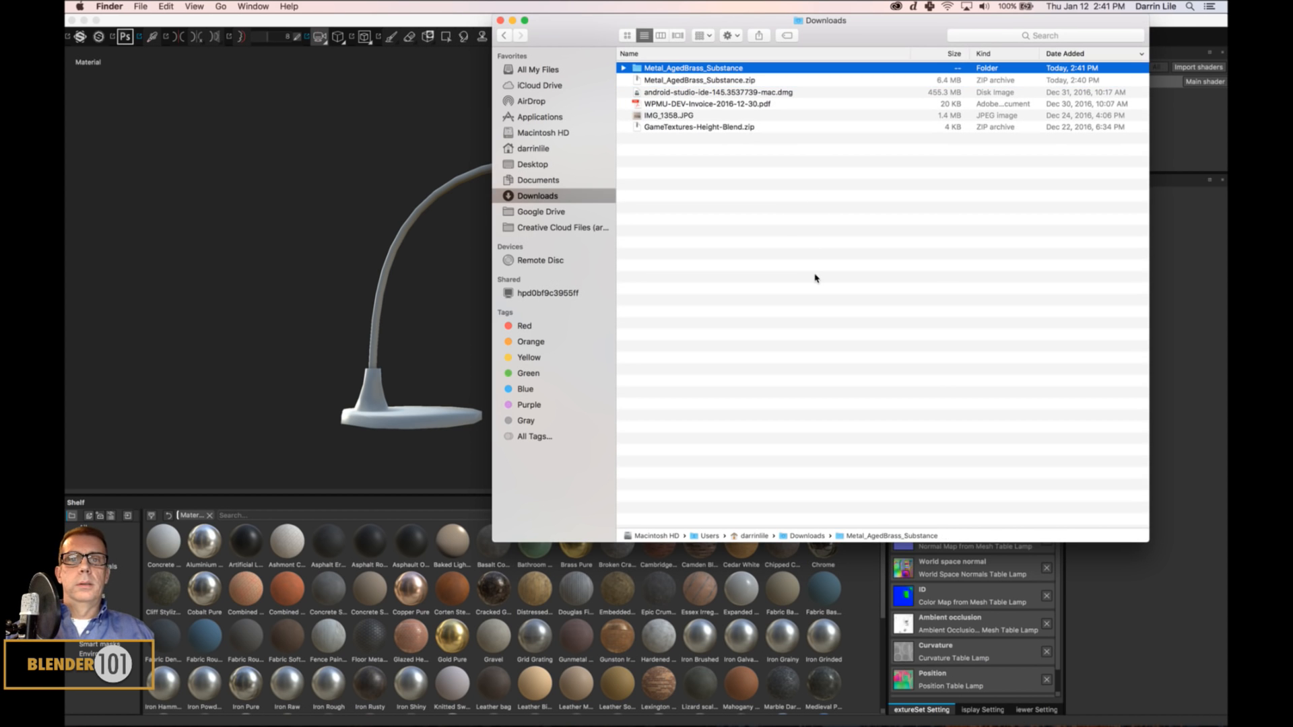
left_click(623, 68)
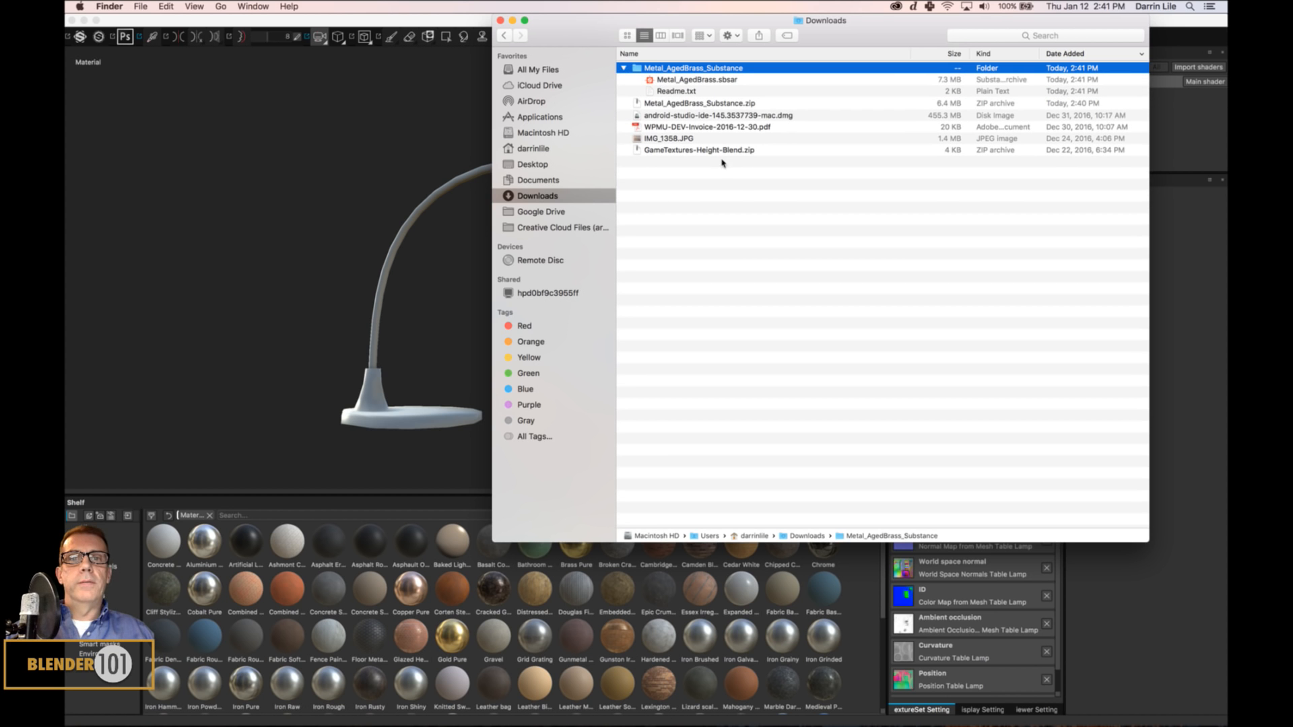
Add Metal_AgedBrass.sbsar from Finder to Substance Painter's resource import and open its usage options.
left_click(719, 80)
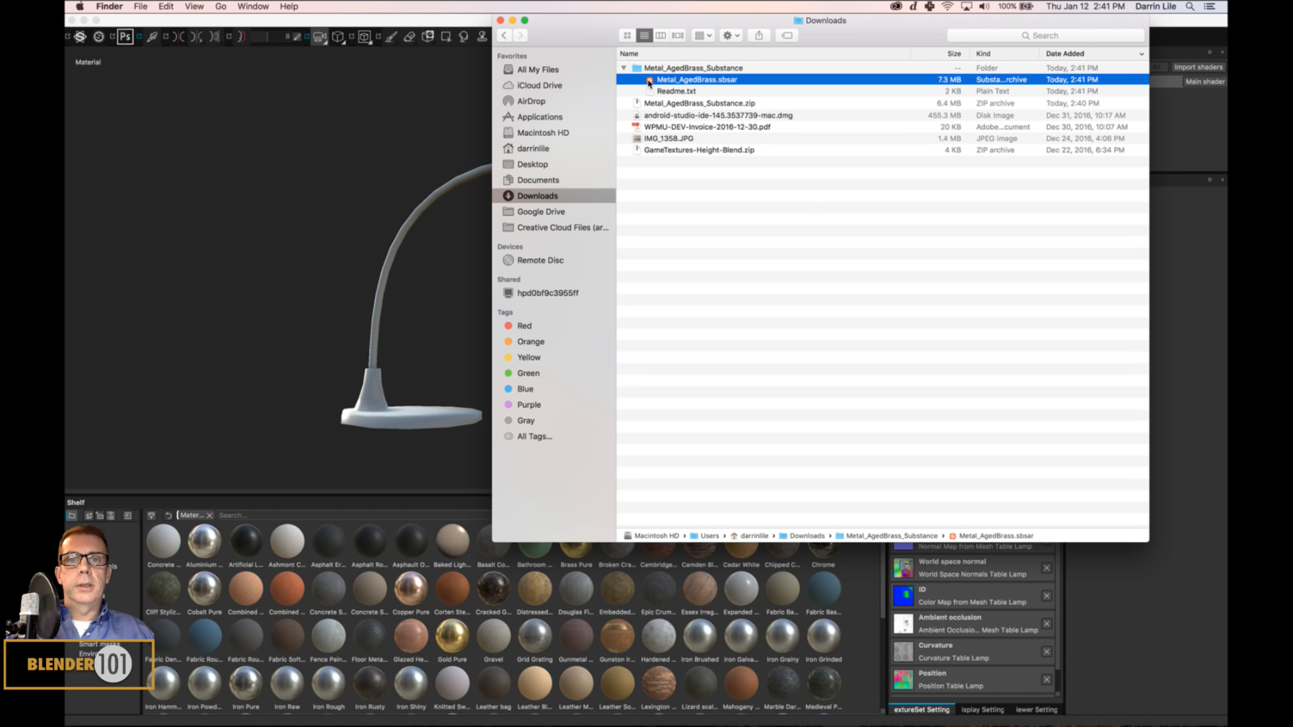
left_click_drag(651, 82, 443, 577)
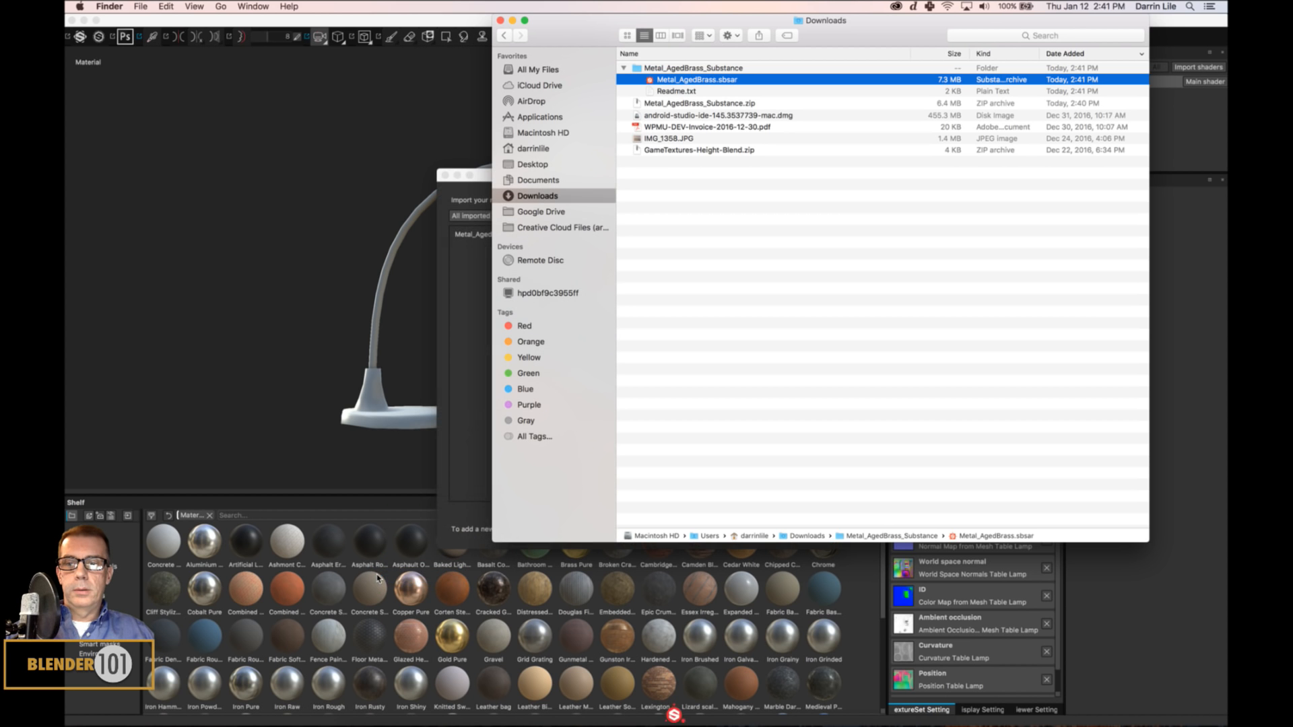
left_click(486, 176)
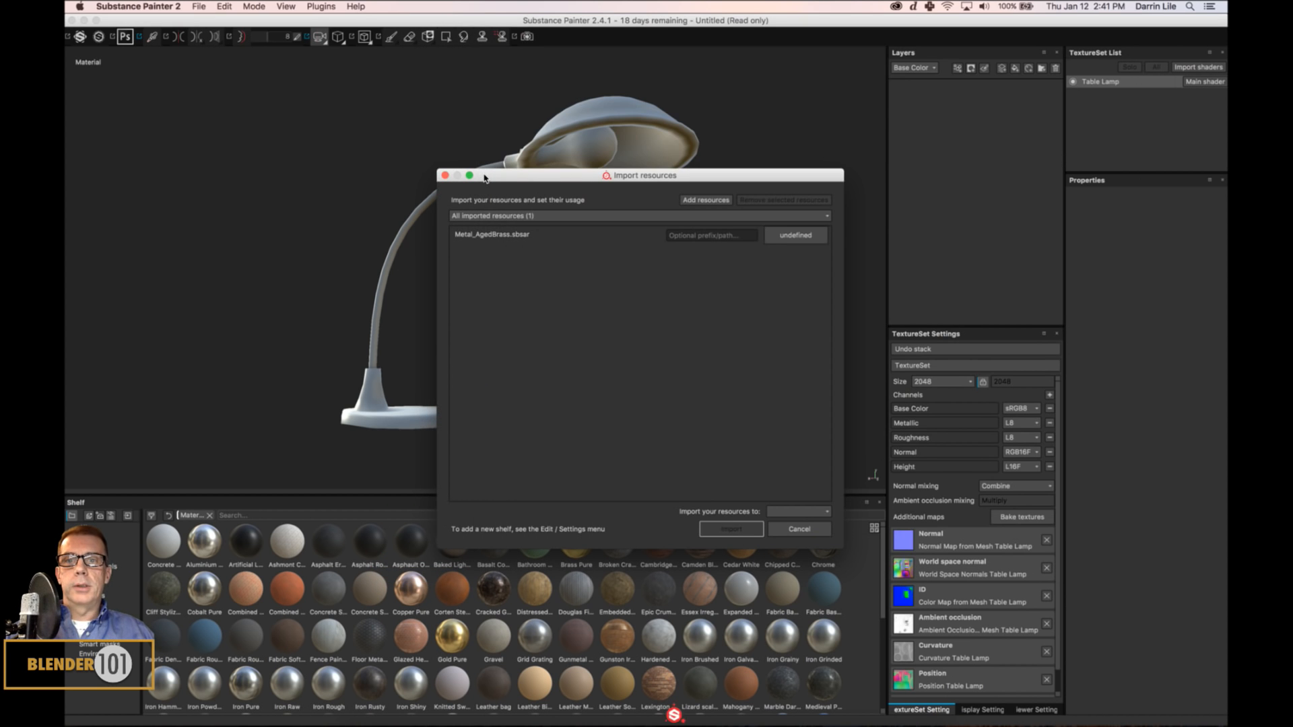
left_click(809, 242)
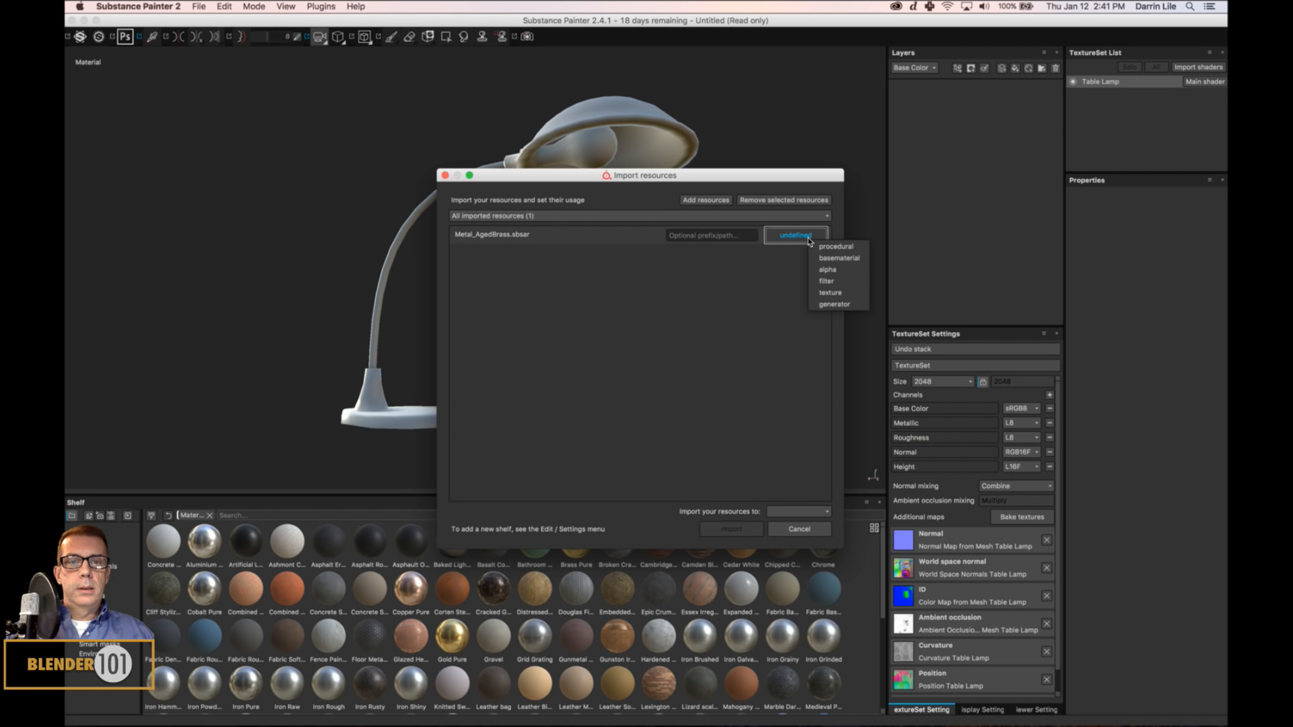
Import Metal_AgedBrass.sbsar as a basematerial resource into the shelf 'shelf'.
left_click(842, 261)
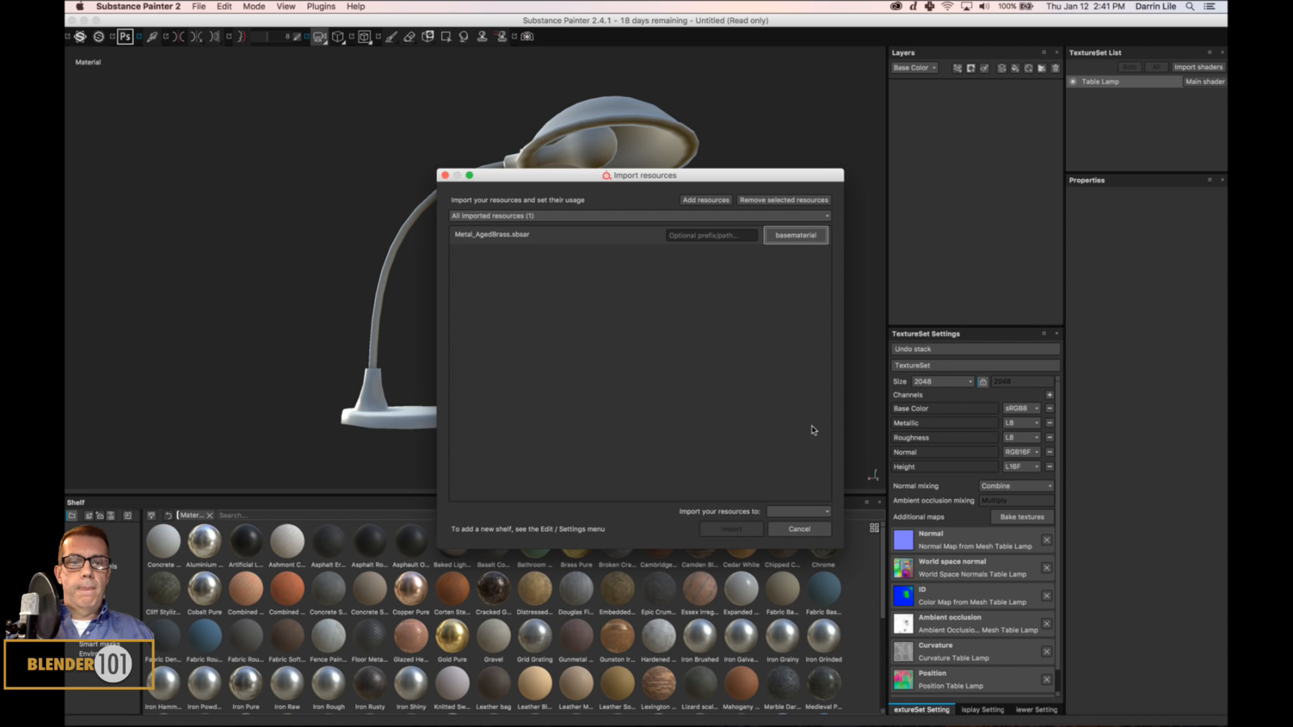
left_click(824, 516)
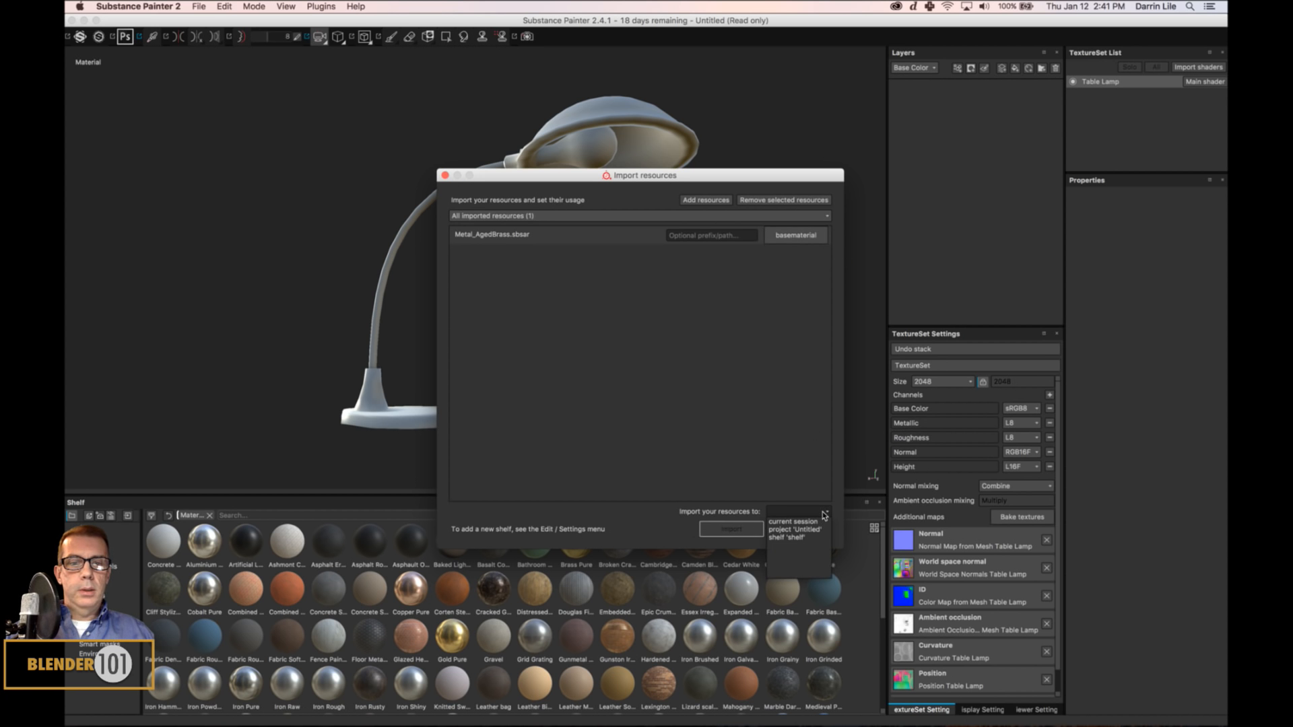
left_click(799, 538)
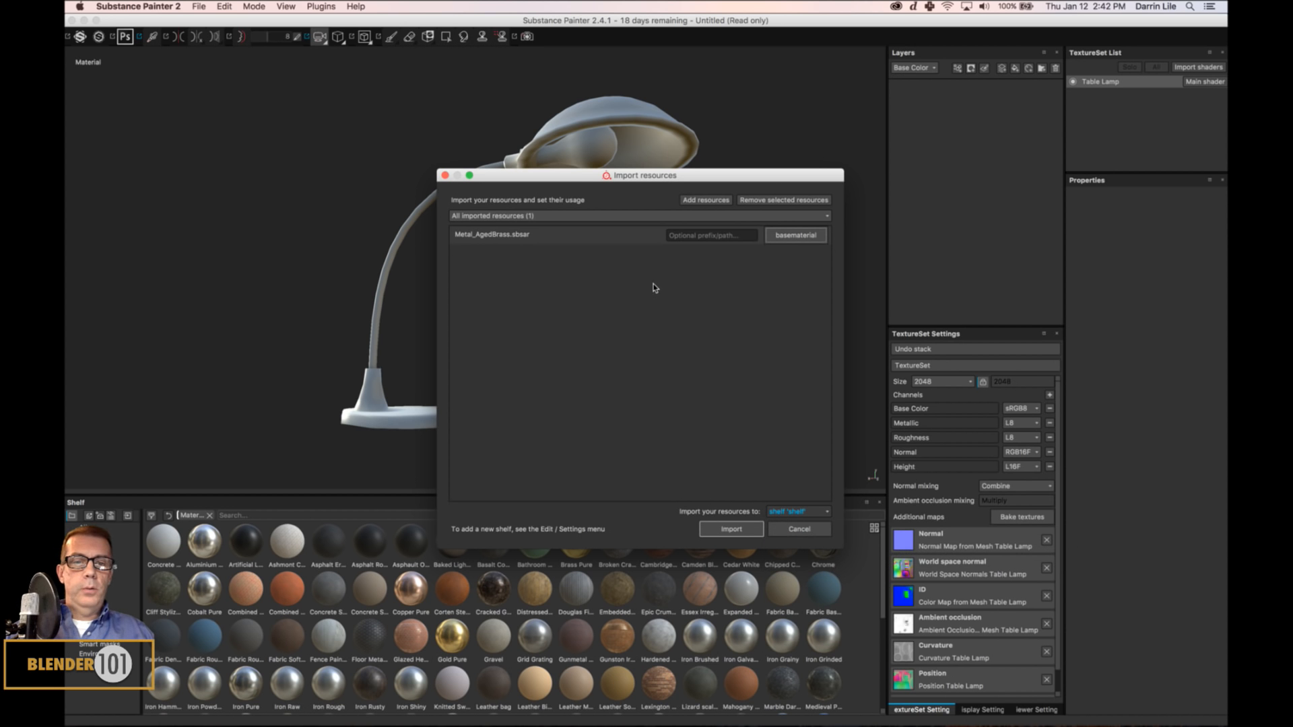
left_click(733, 531)
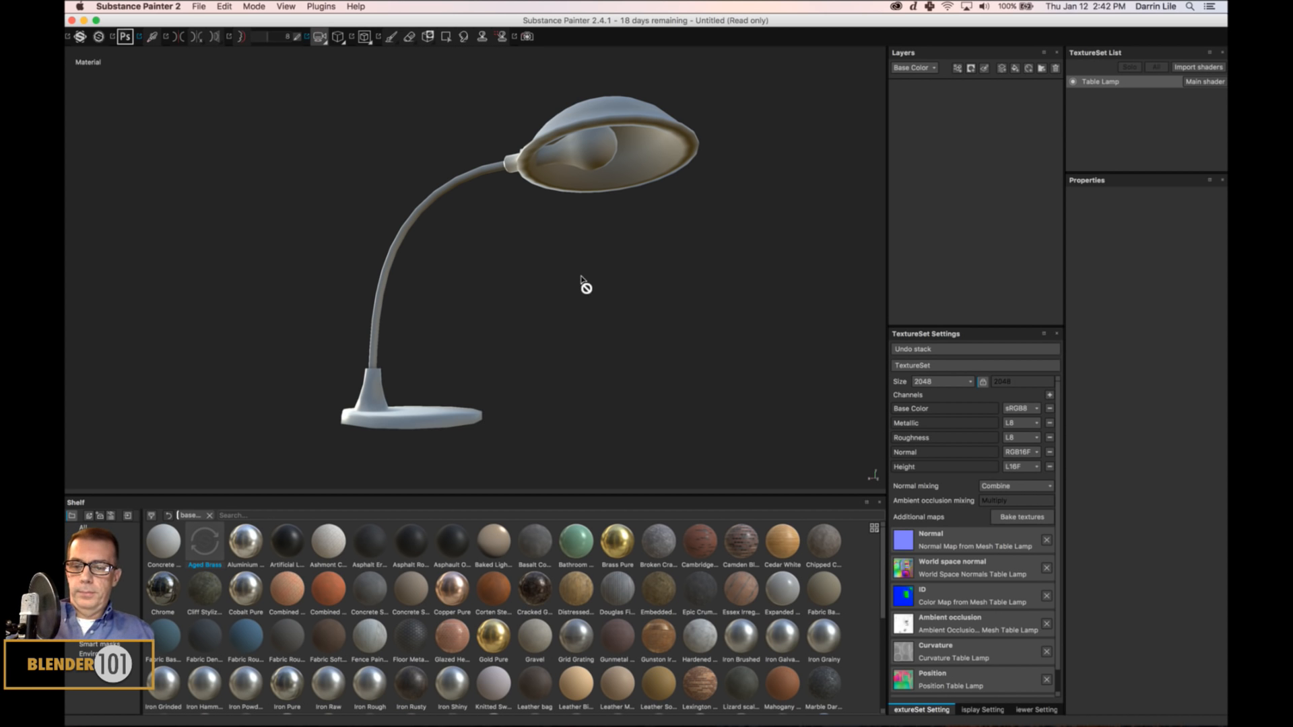
Add a new folder to the layer stack and name it Brass.
left_click(1042, 68)
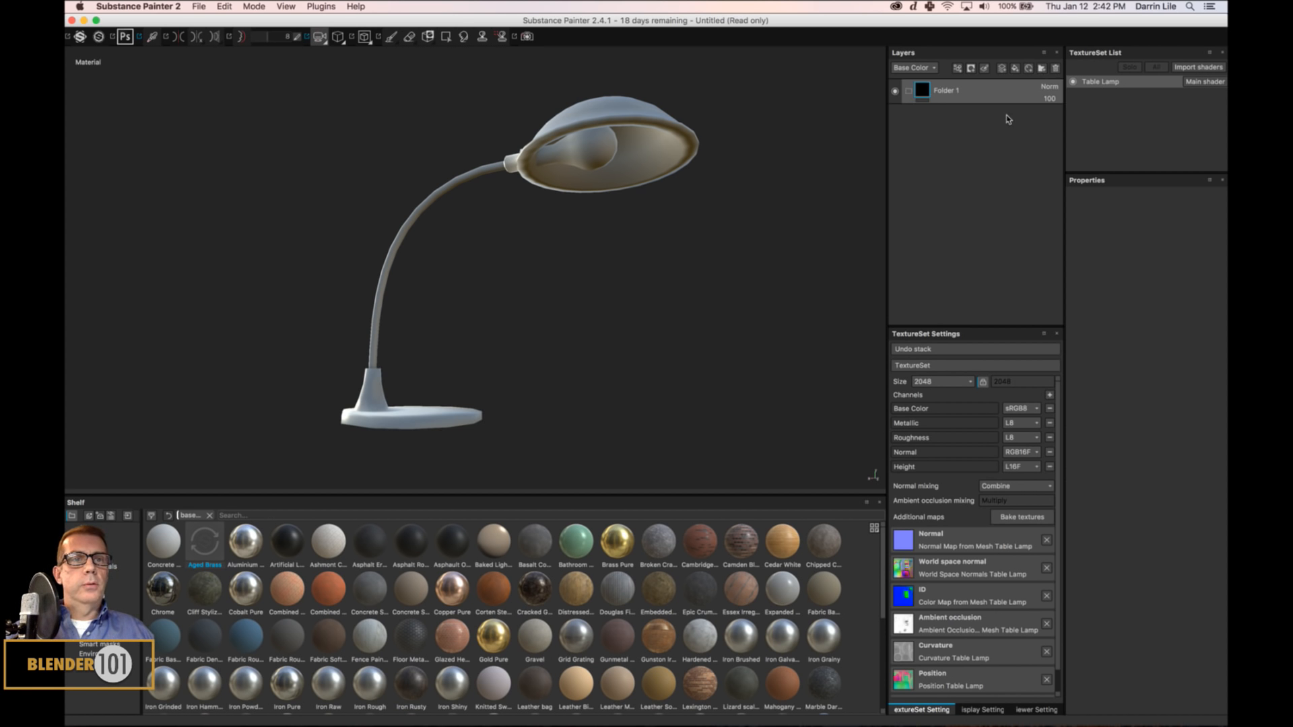
double_click(950, 92)
type("Brass")
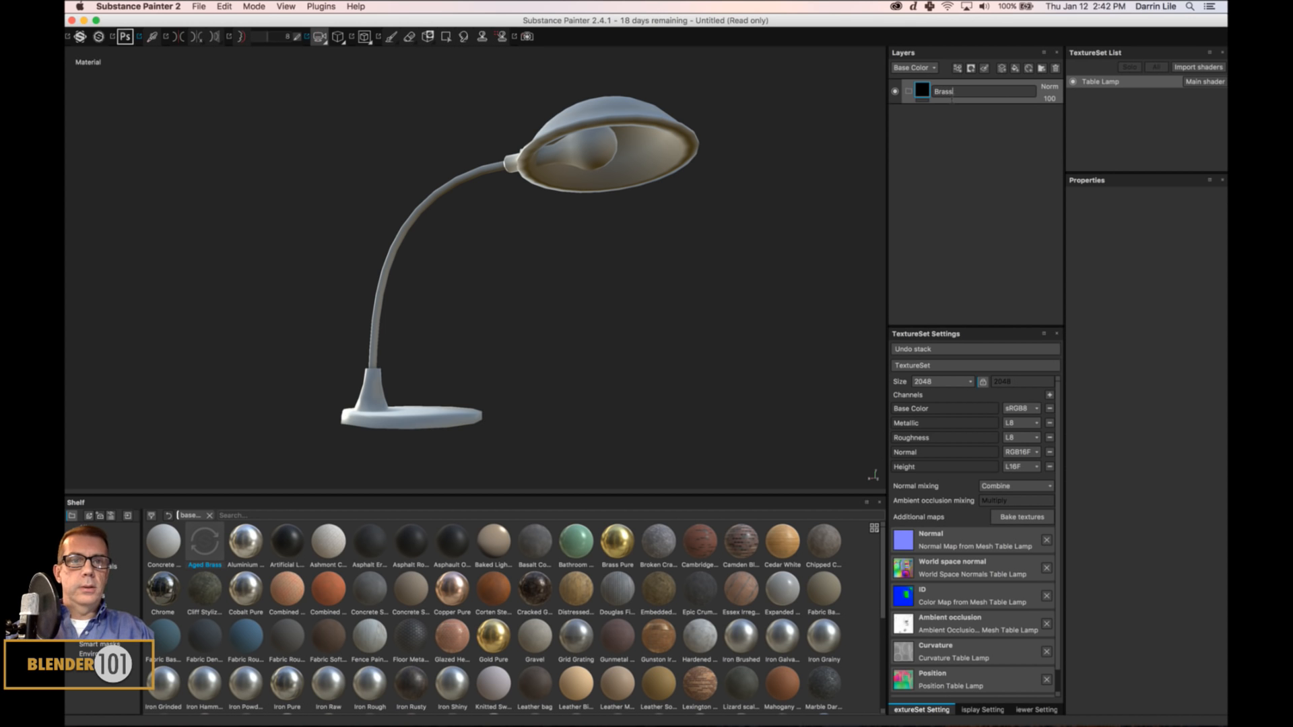
key("Return")
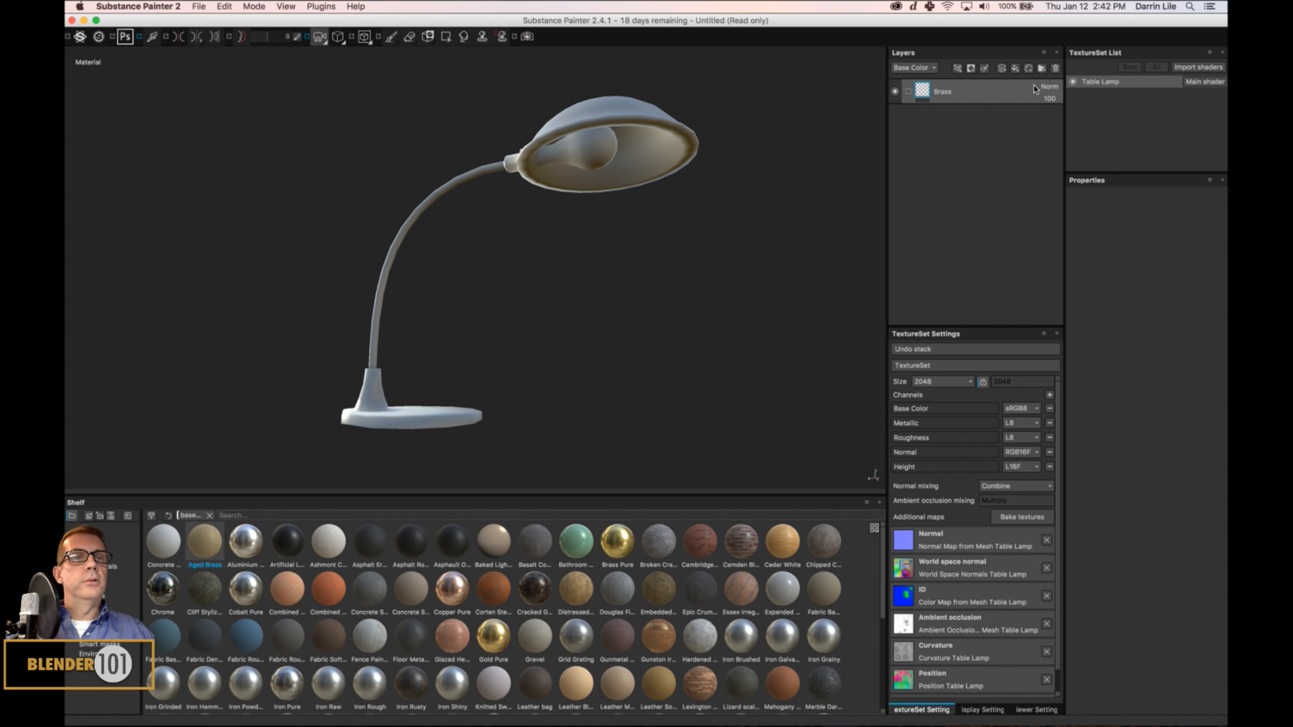
Place the Aged Brass material from the shelf inside the Brass folder as a fill layer.
left_click_drag(204, 542, 986, 86)
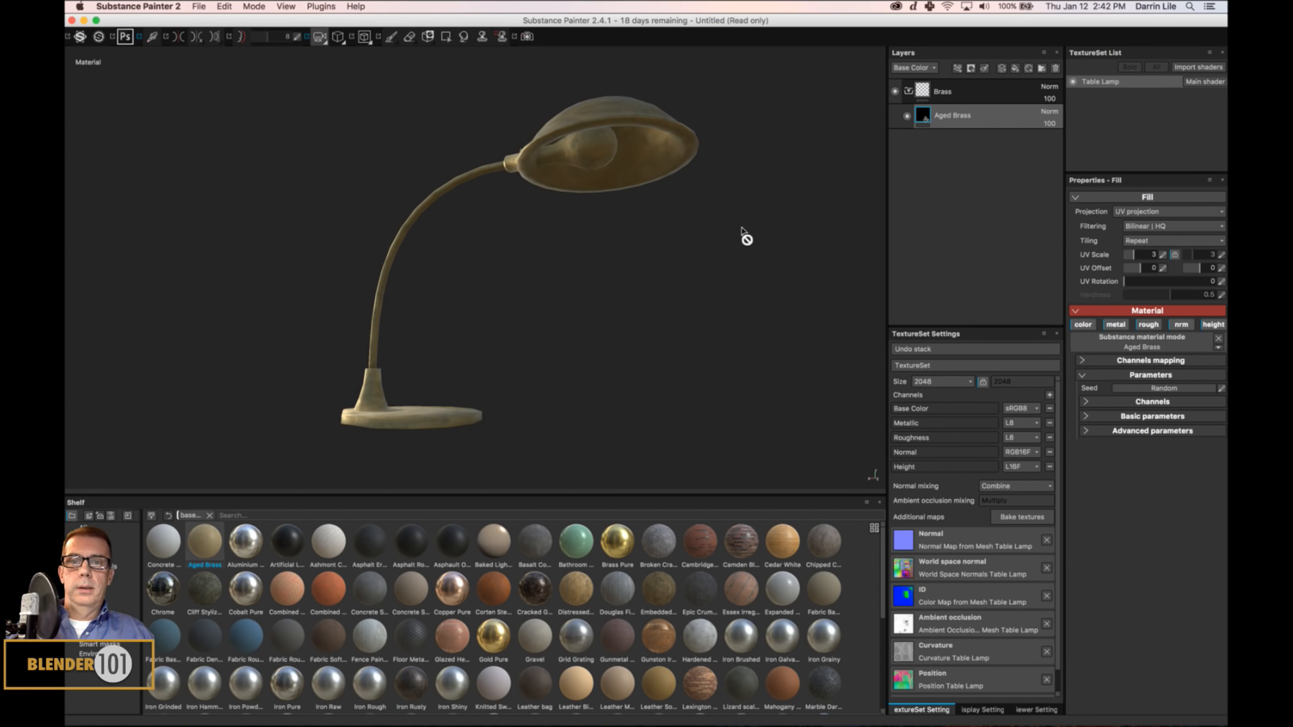
left_click_drag(493, 335, 736, 243, "alt")
right_click_drag(736, 243, 704, 264, "alt")
left_click_drag(689, 297, 597, 162, "alt")
left_click_drag(594, 227, 630, 297, "alt")
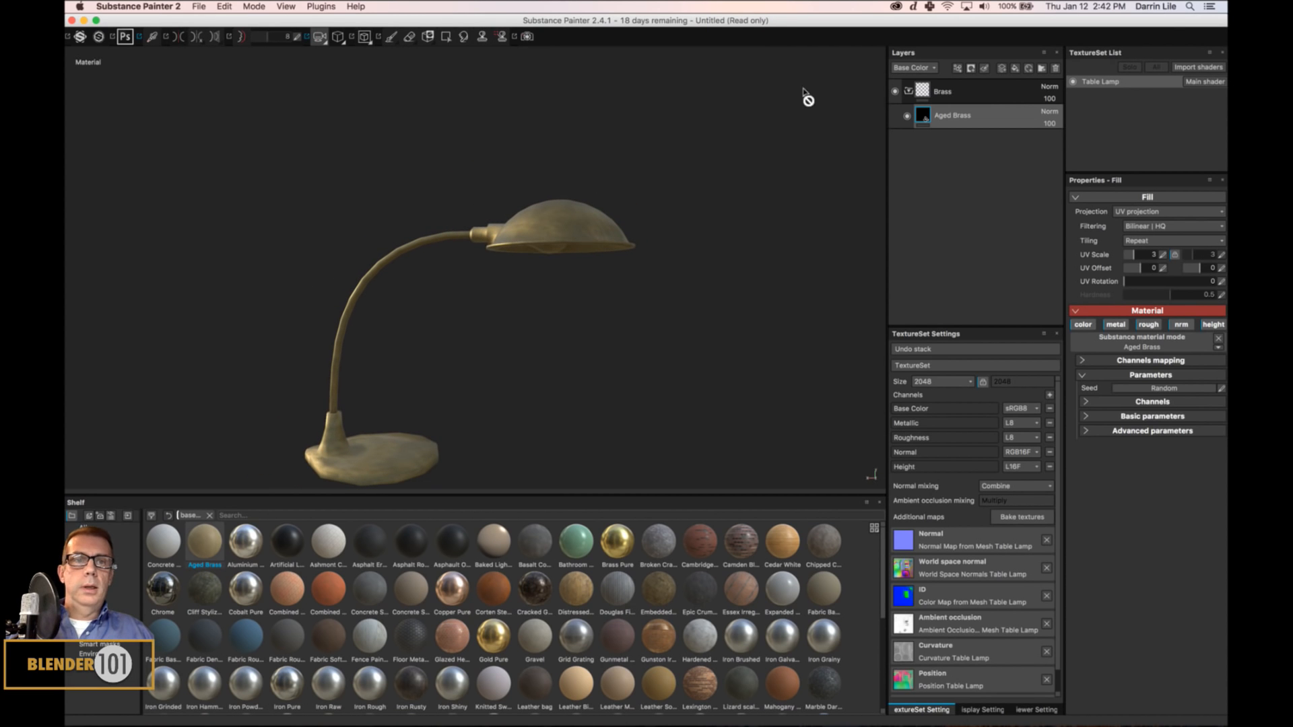
Mask the Brass folder with a color selection, picking the blue ID color of the lamp body.
left_click(981, 92)
right_click(983, 91)
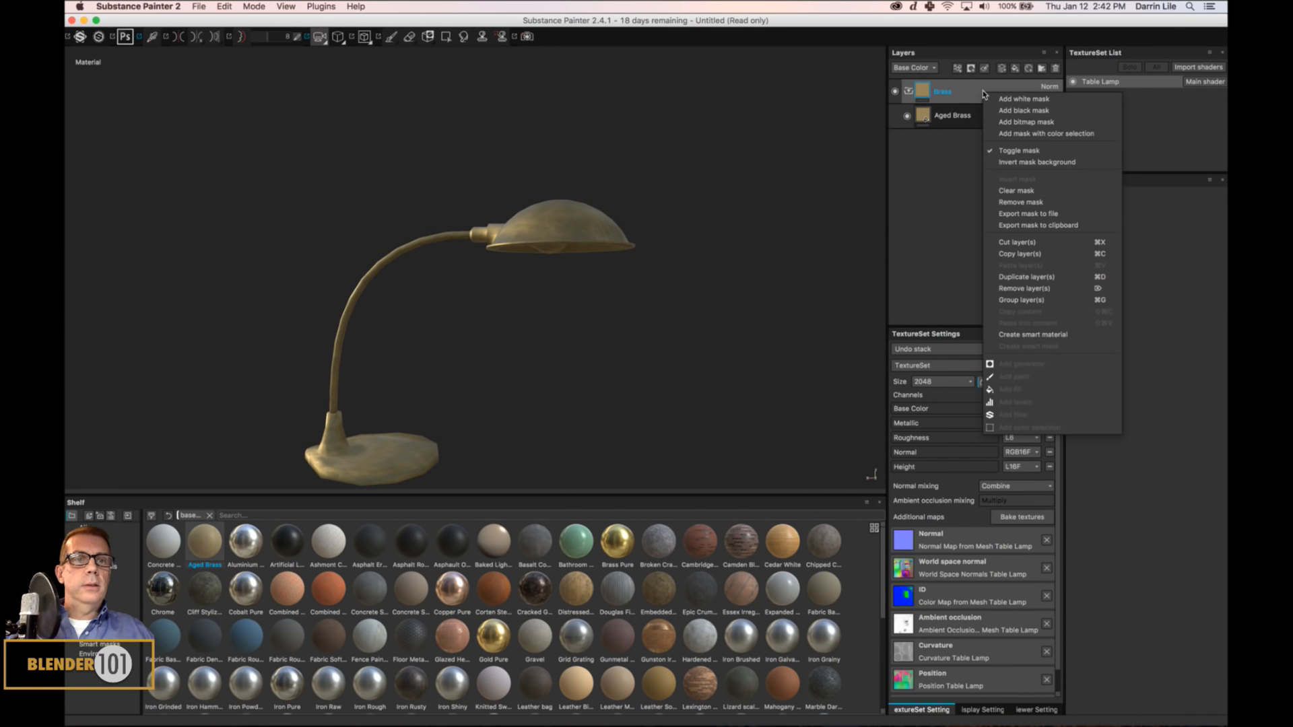
left_click(1019, 134)
left_click(1199, 291)
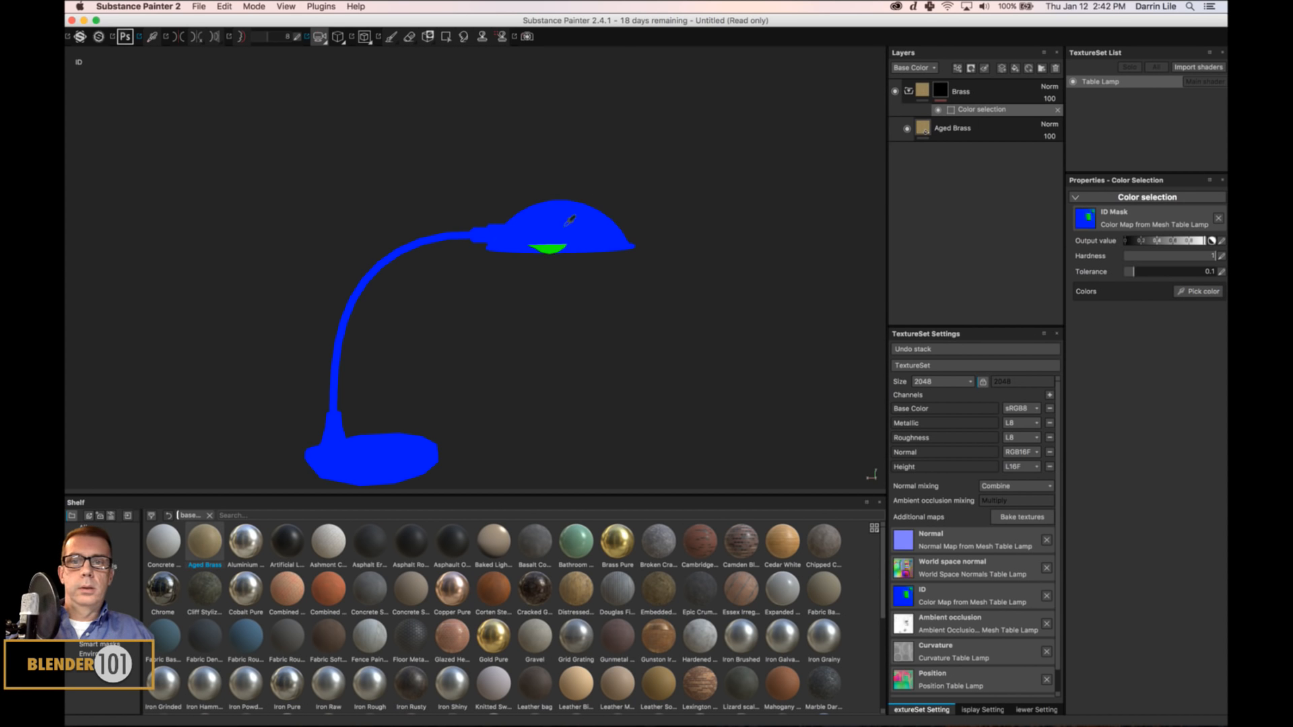
left_click(568, 230)
left_click_drag(588, 344, 626, 280, "alt")
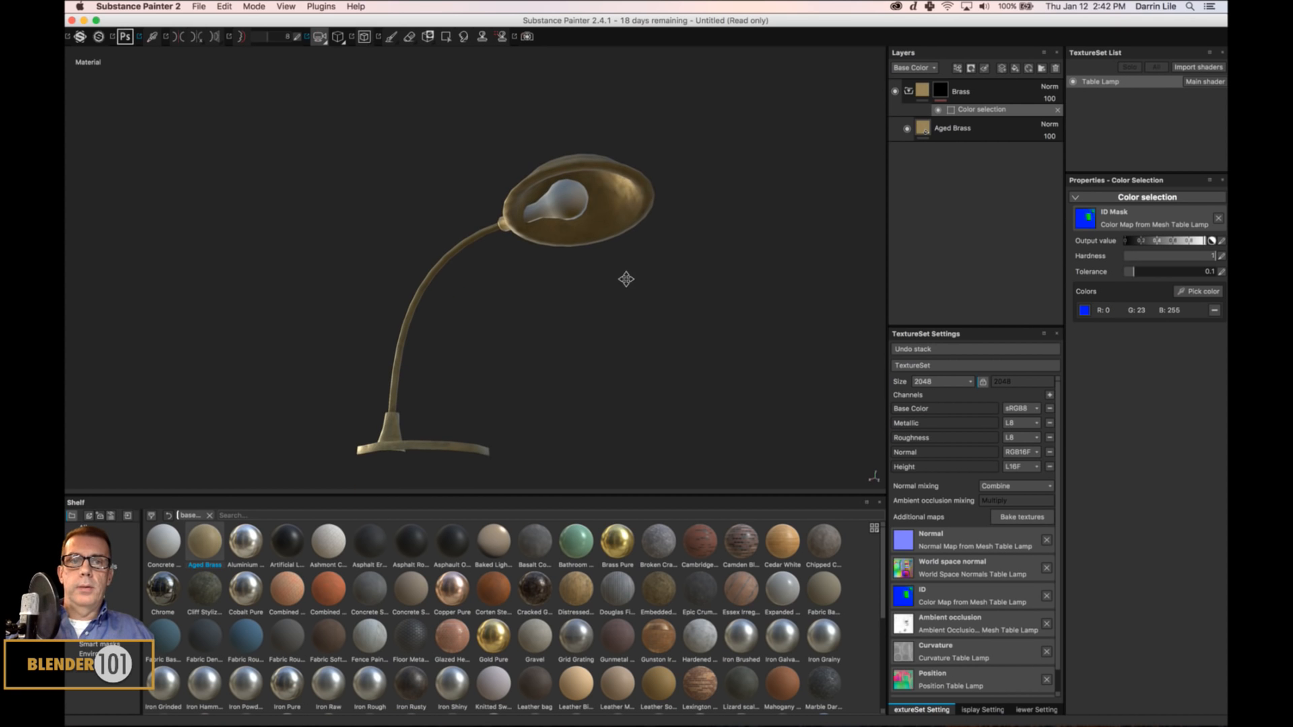
Collapse the Brass folder and add a new folder named Bulb above it.
left_click(908, 92)
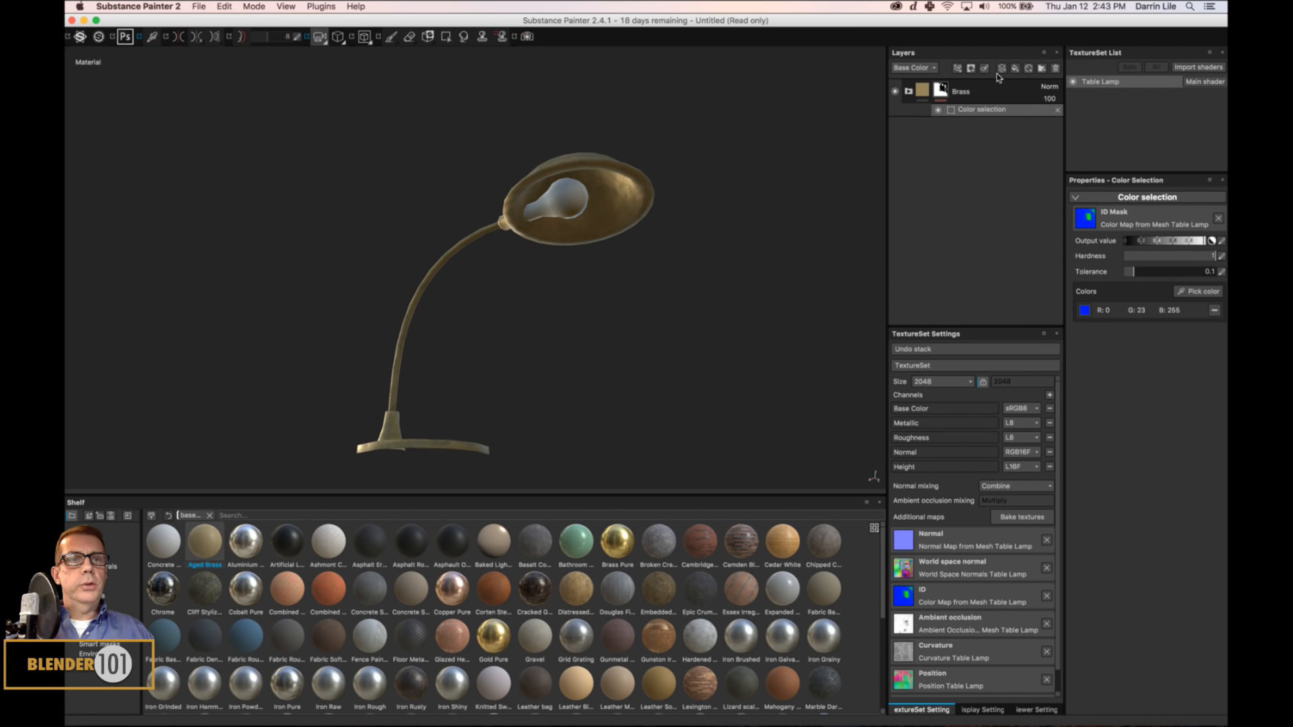
key("1")
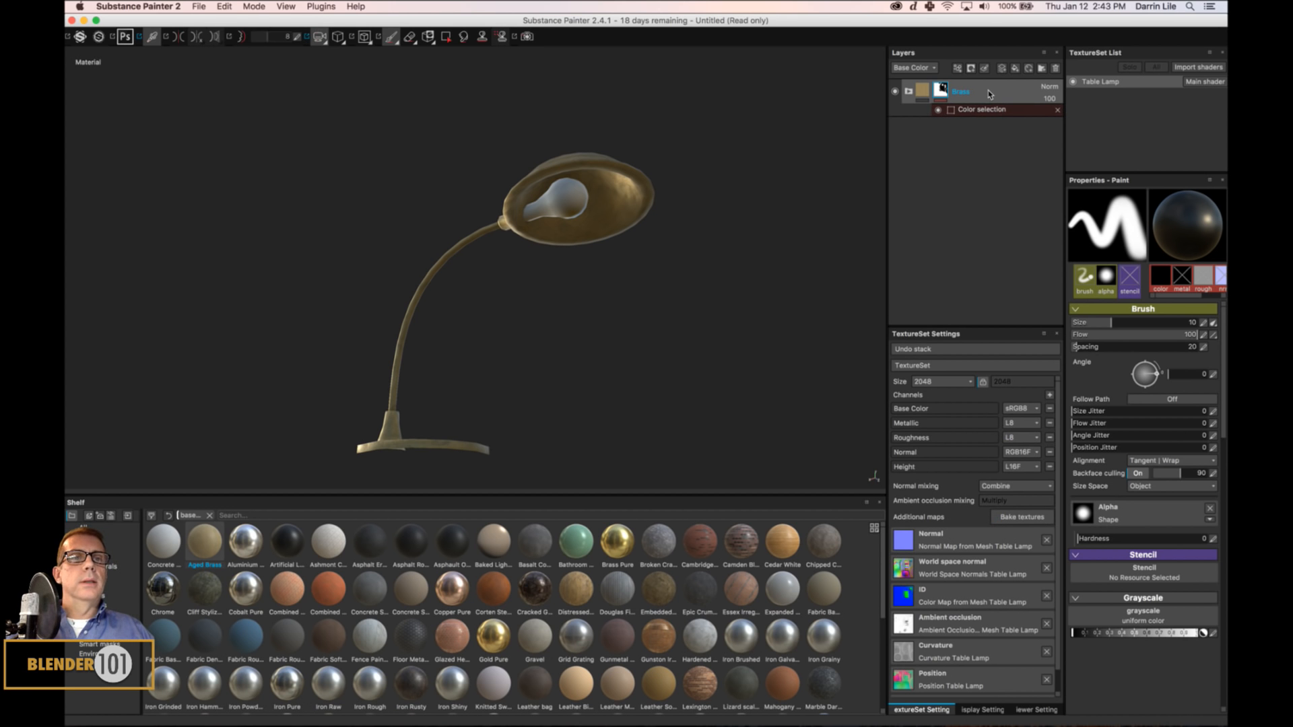
left_click(1041, 68)
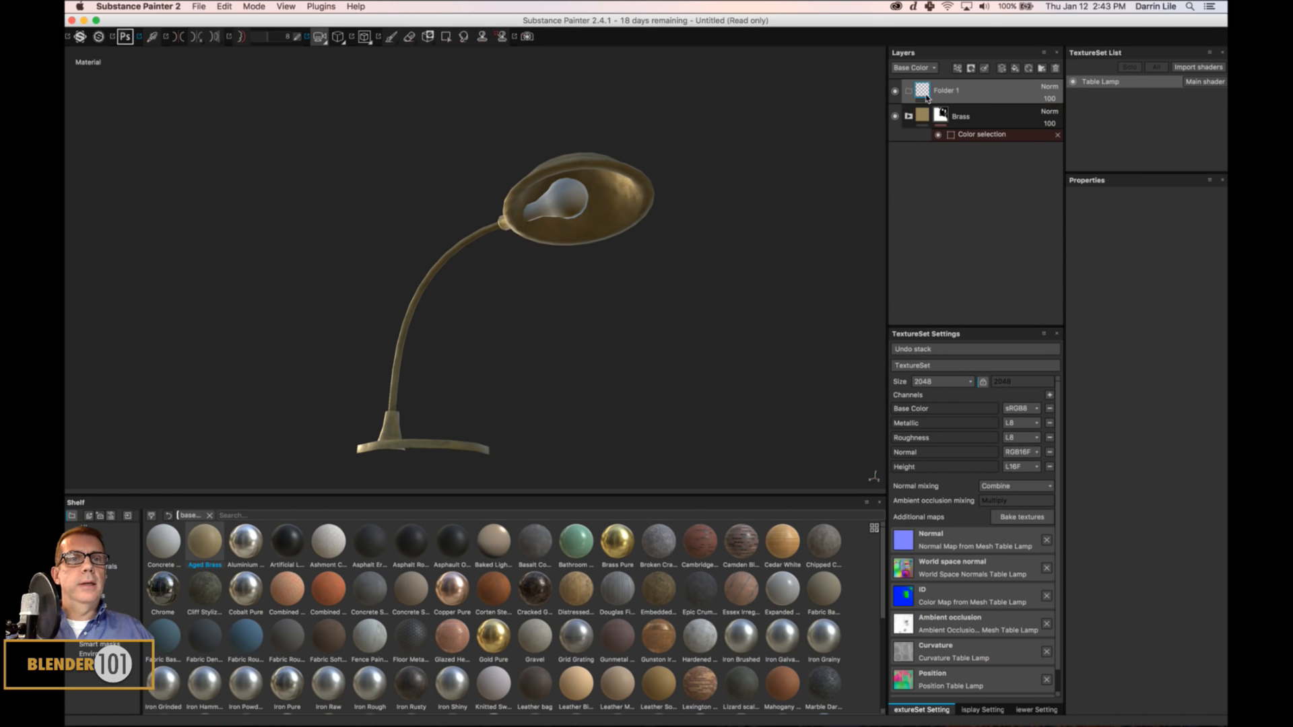
double_click(952, 92)
type("Bulb")
key("Return")
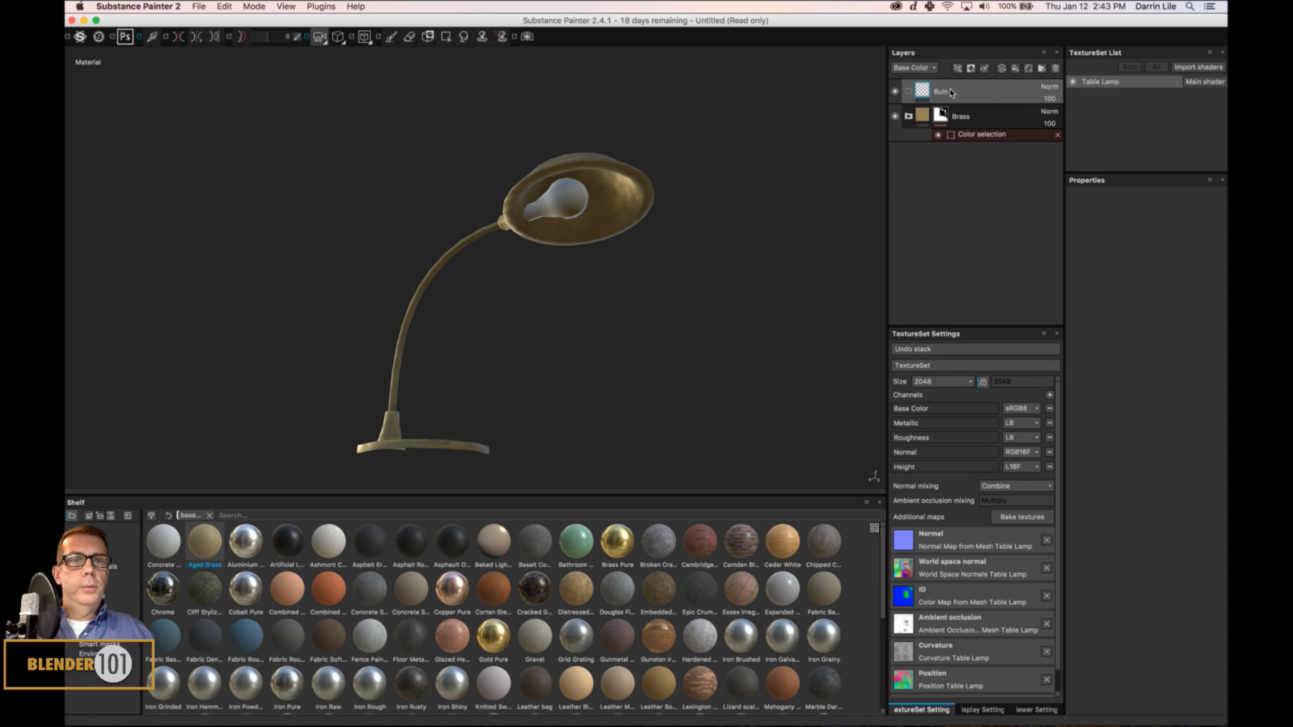
double_click(951, 92)
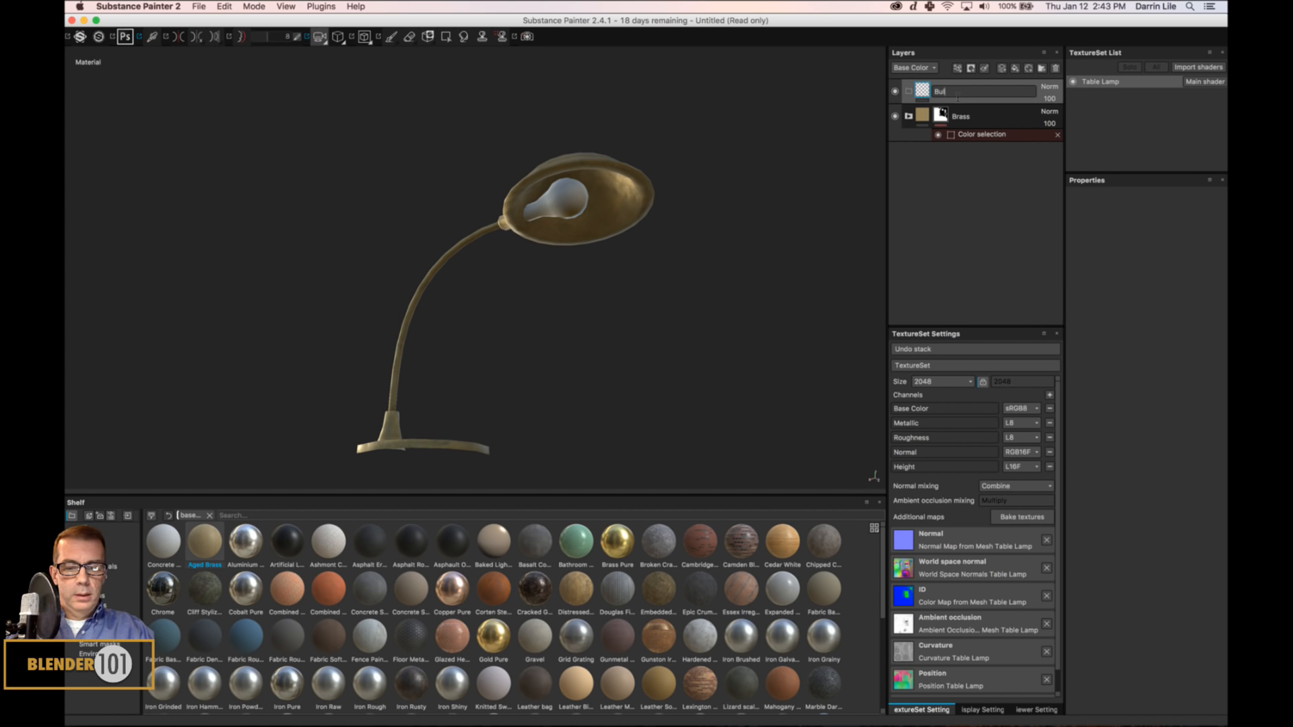
type("b")
key("Return")
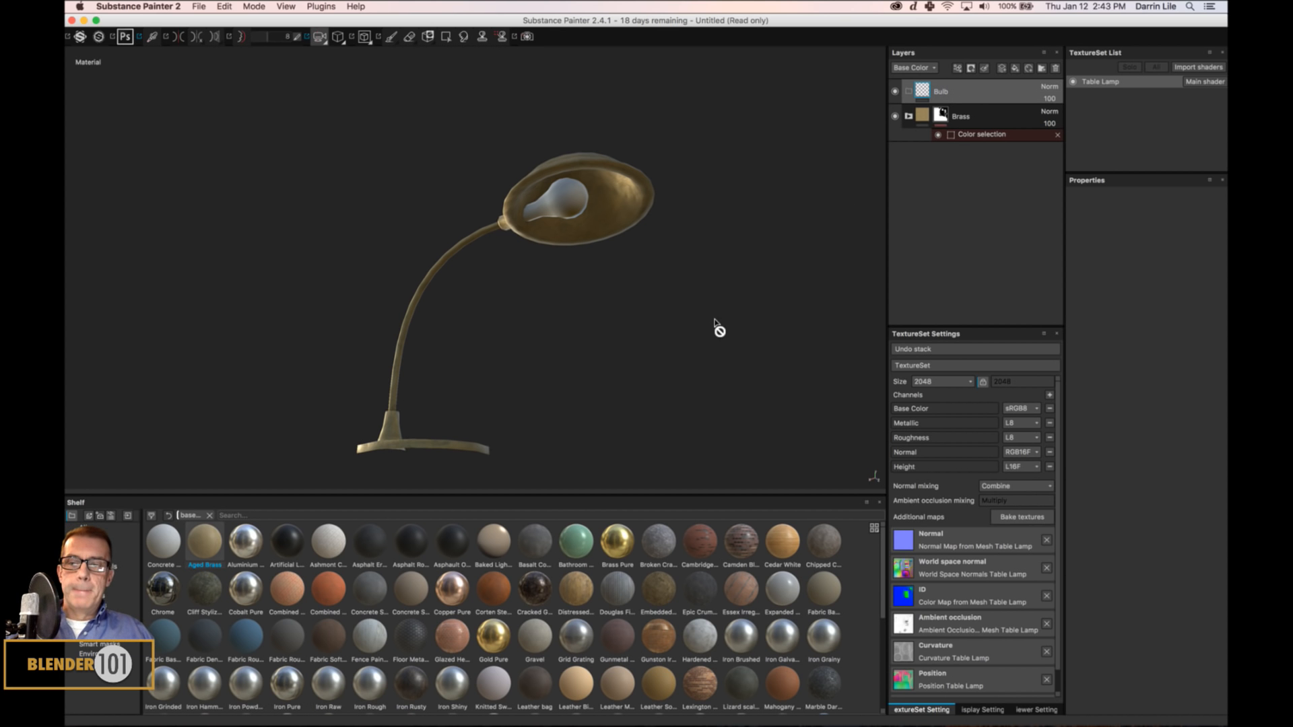
Find the Plastic Glossy Pure material in the shelf and place it inside the Bulb folder.
left_click_drag(881, 538, 884, 618)
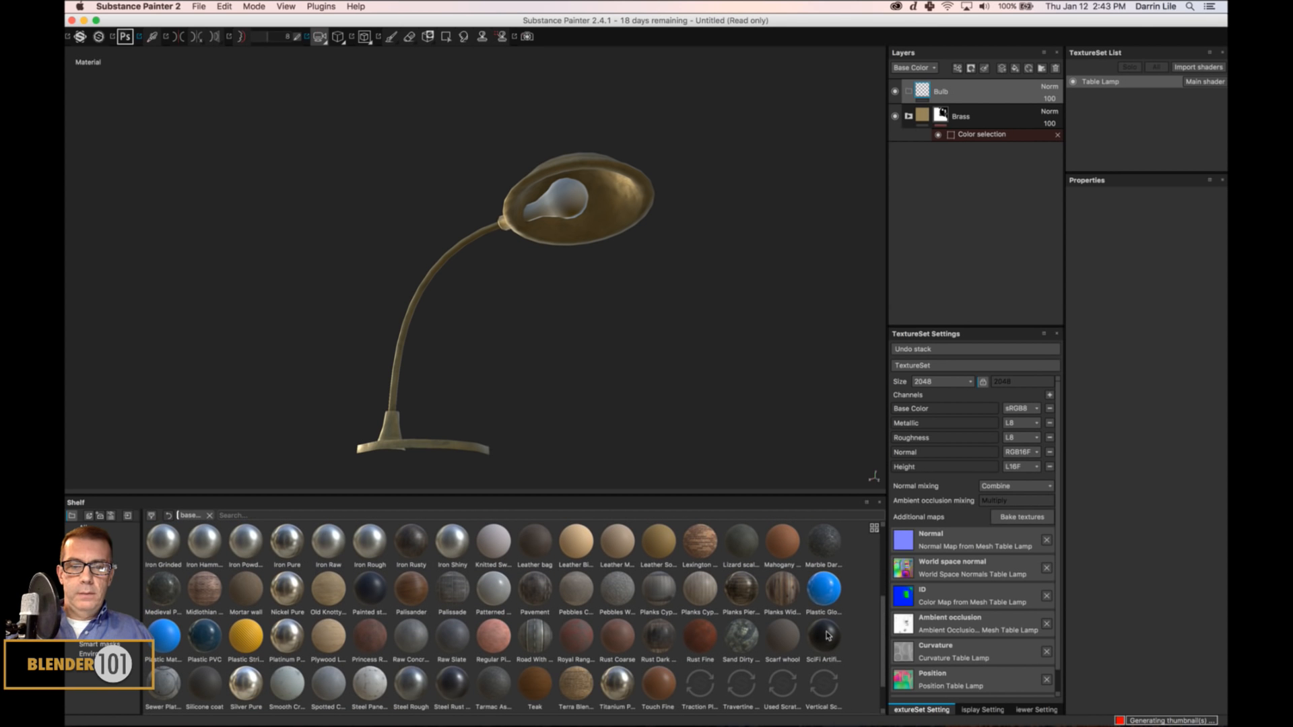
mouse_move(821, 594)
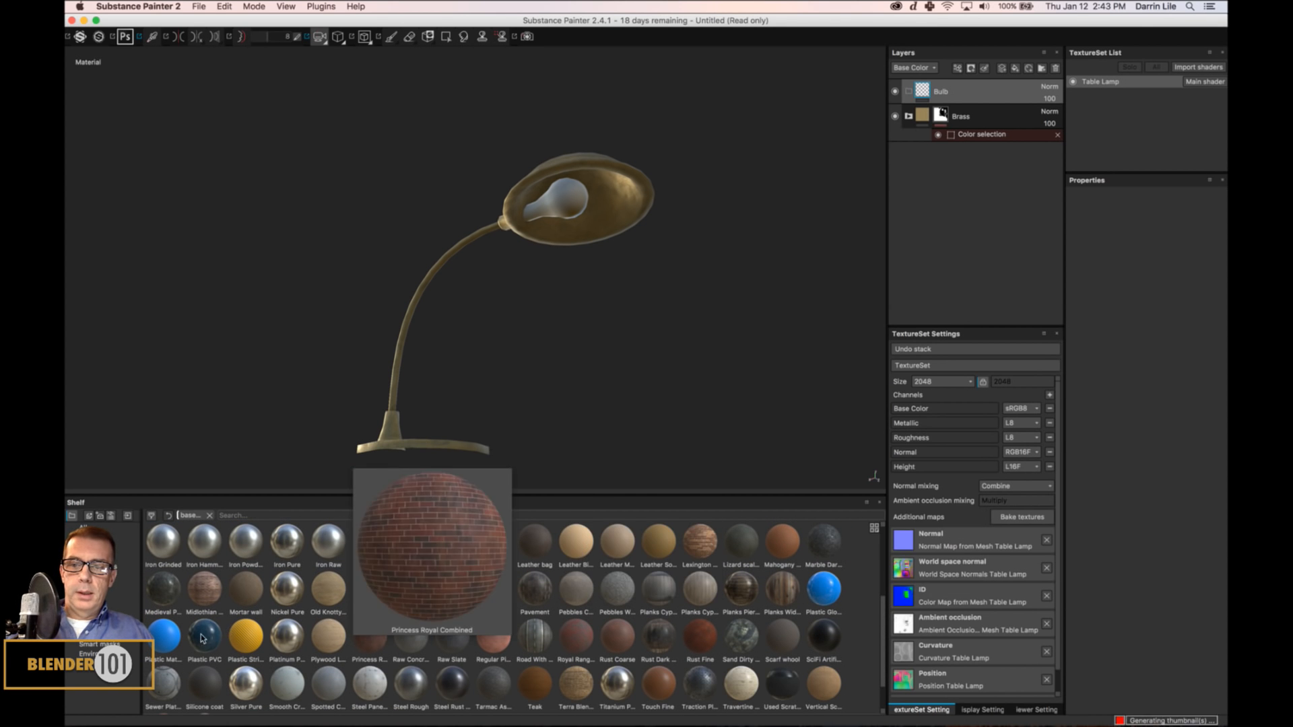
mouse_move(156, 643)
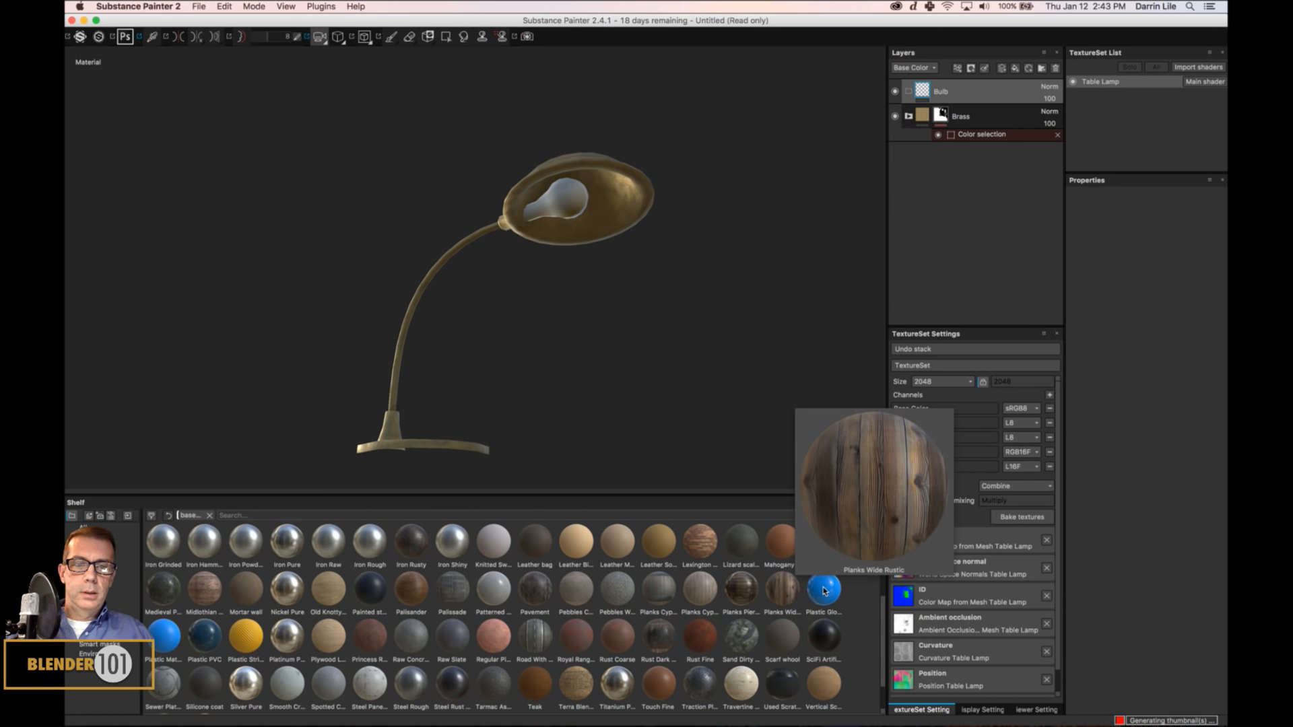
left_click_drag(824, 588, 1012, 84)
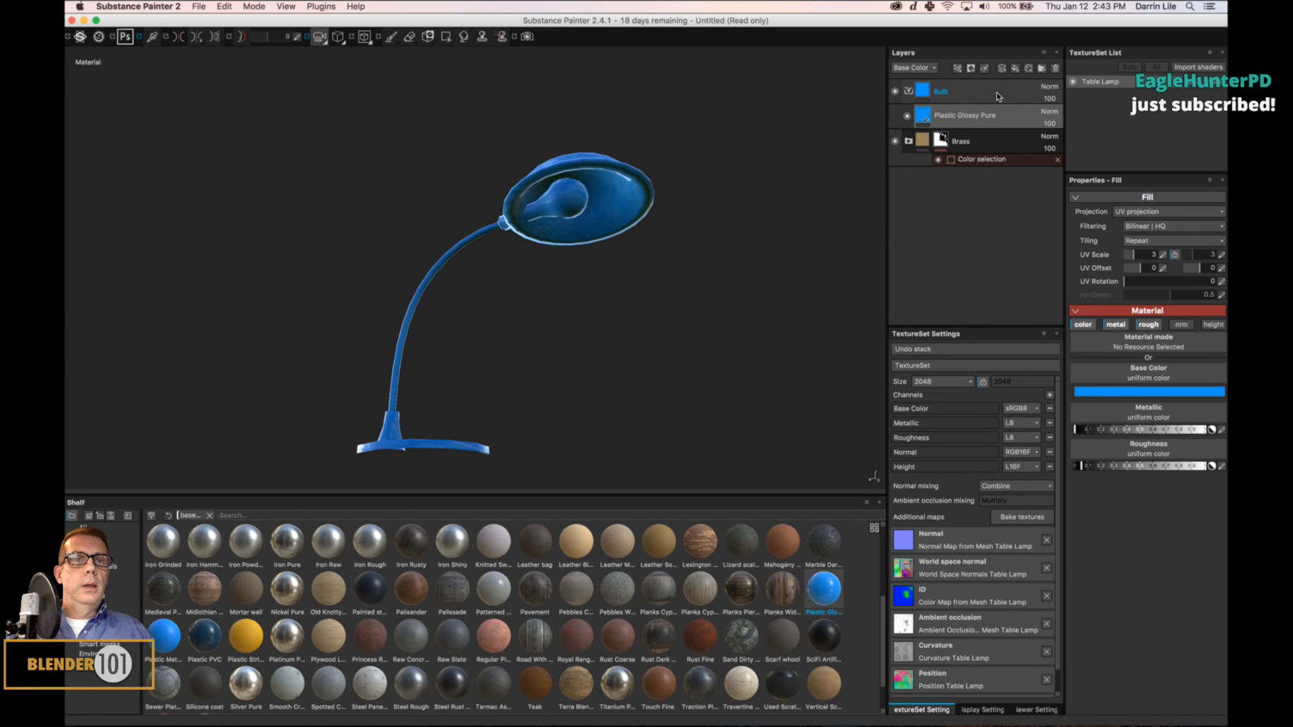
Mask the Bulb folder with a color selection, picking the green ID color of the light bulb.
right_click(992, 94)
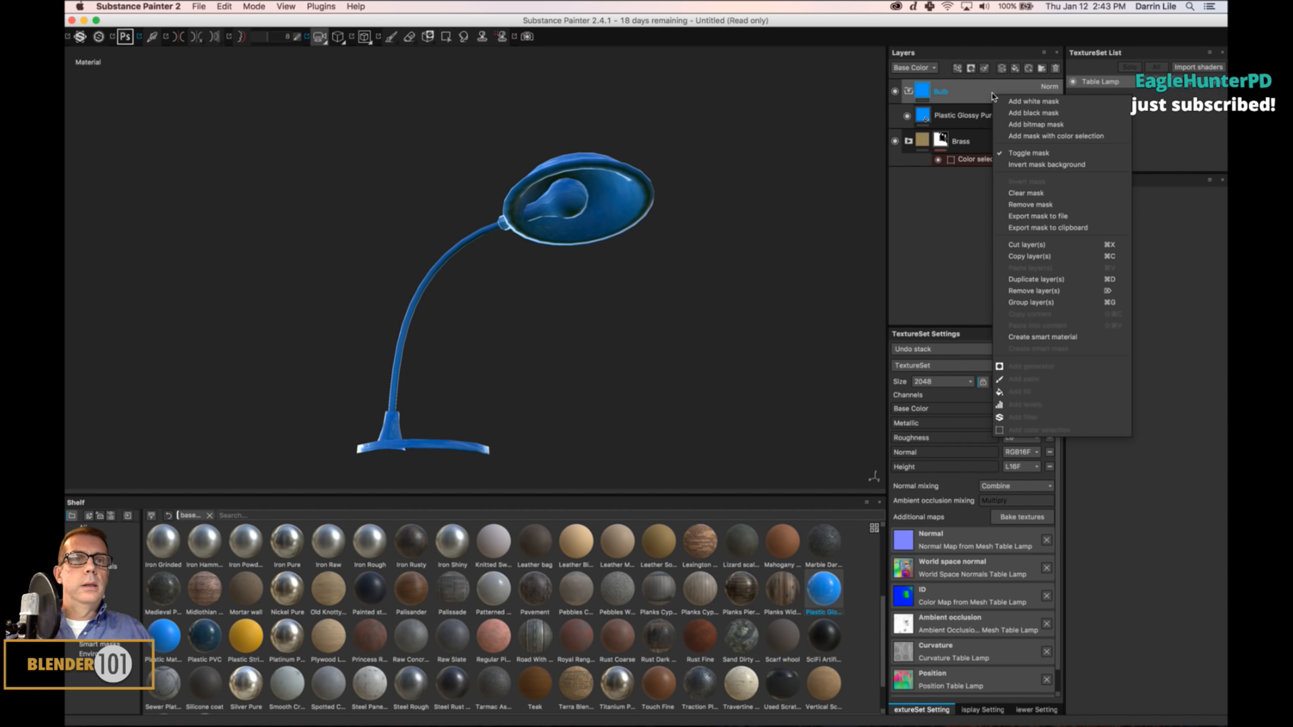
left_click(1020, 137)
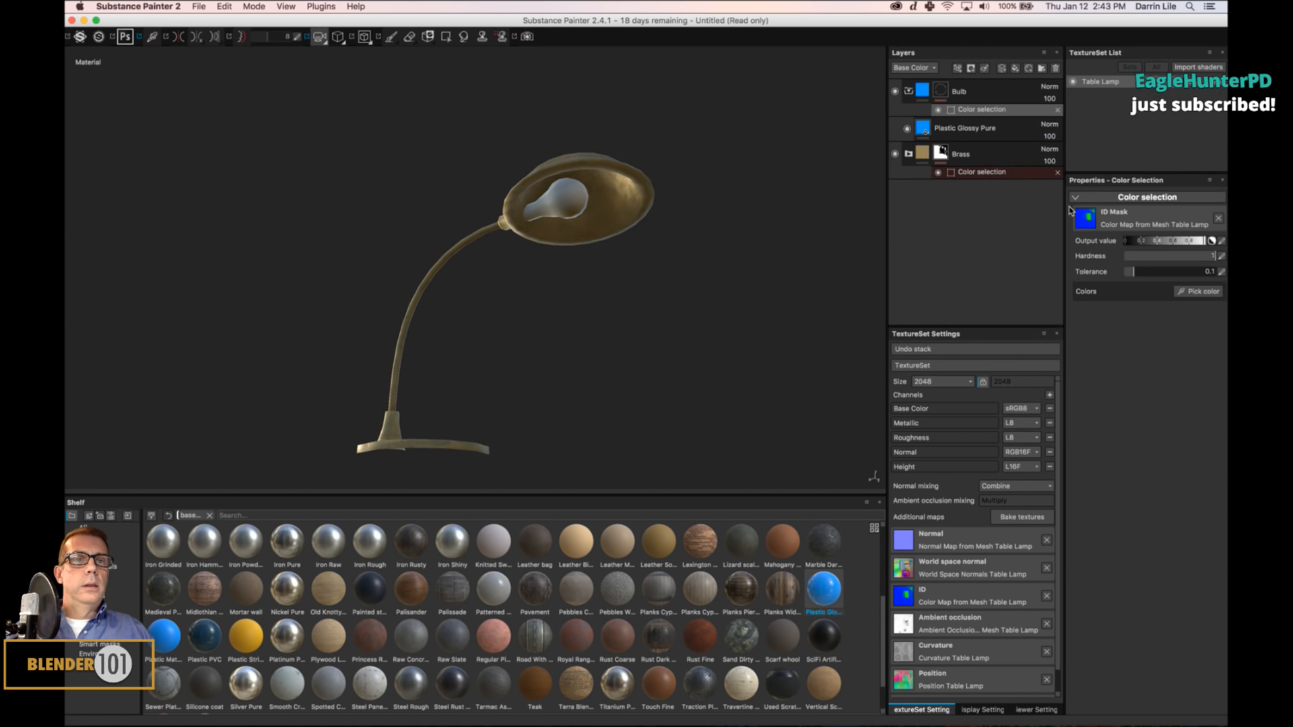
left_click(1196, 291)
left_click(570, 200)
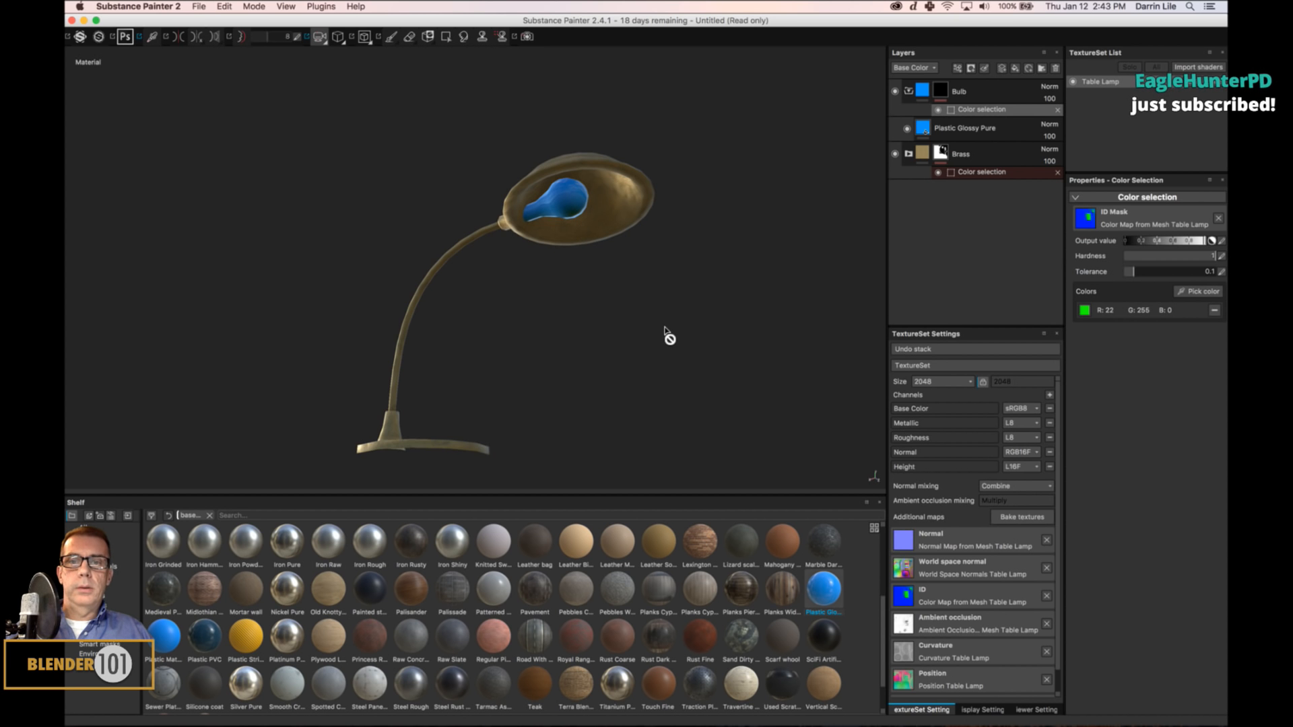
Change the Plastic Glossy Pure layer's base color to a pale grey-blue, about R 0.611, G 0.639, B 0.705.
scroll(669, 335, "up", 3)
mouse_move(669, 334)
left_mouse_down("alt")
mouse_move(670, 371)
mouse_move(670, 343)
left_mouse_up("alt")
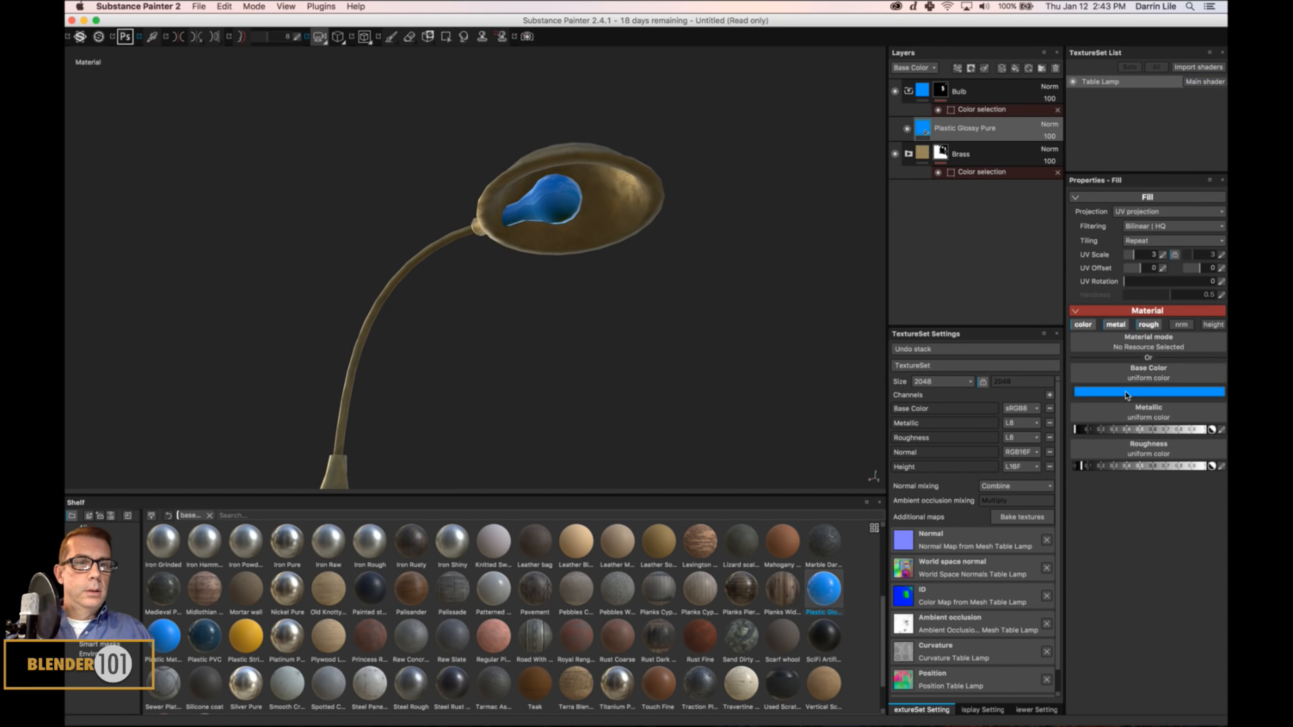
left_click(1127, 393)
left_click_drag(1062, 462, 1022, 453)
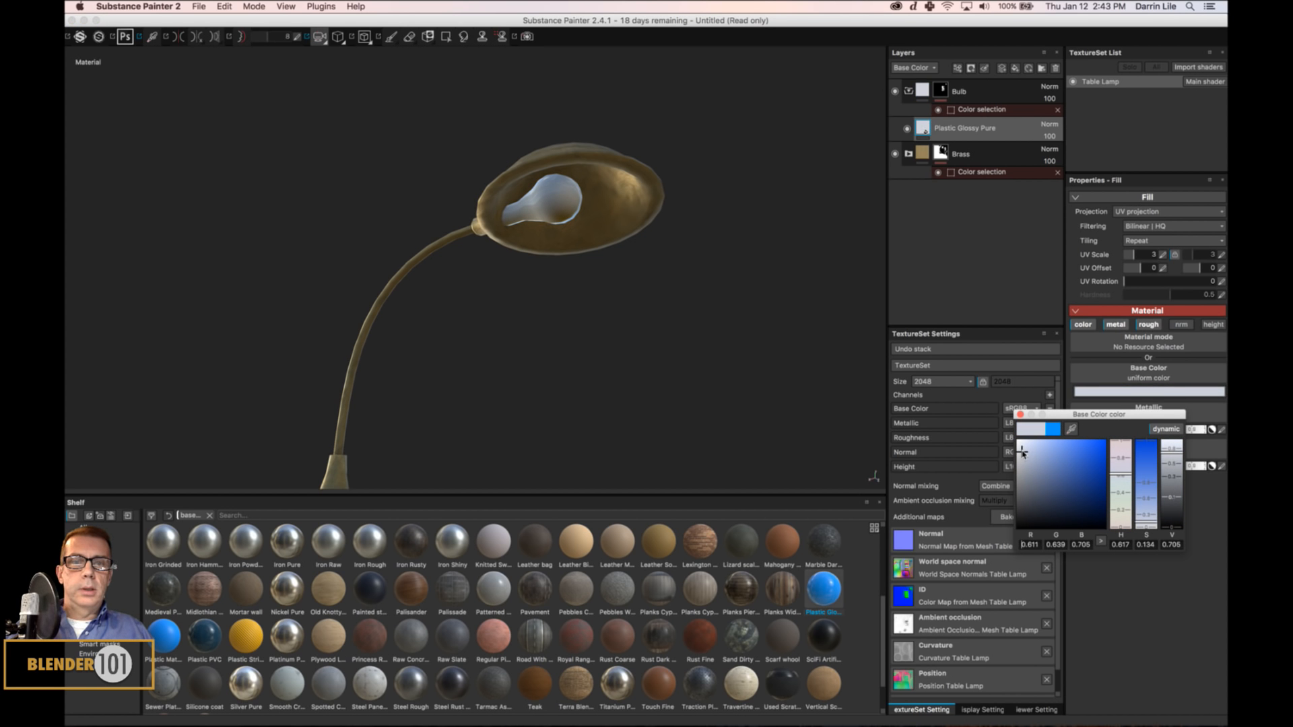
left_click(1020, 416)
left_click_drag(678, 296, 715, 270, "alt")
Save the project in the Cargo Hold folder as Table Lamp 2.
key("super+s")
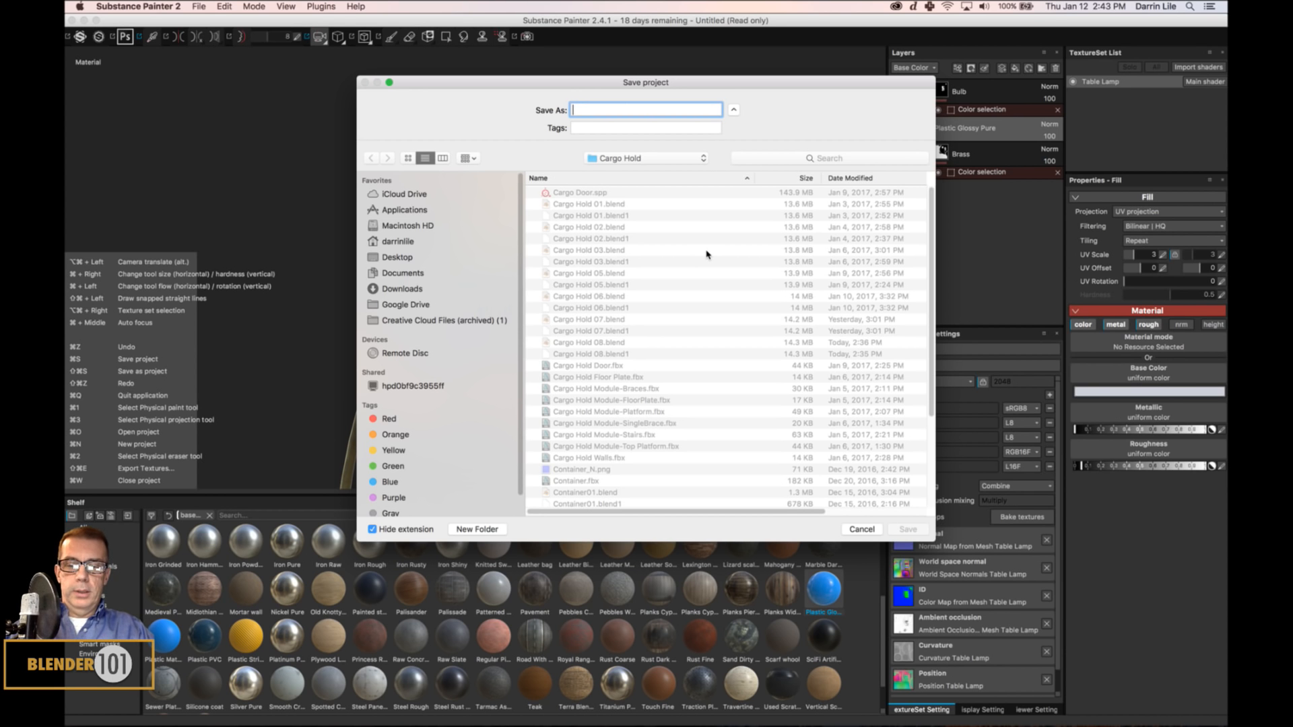
type("Table Lamp")
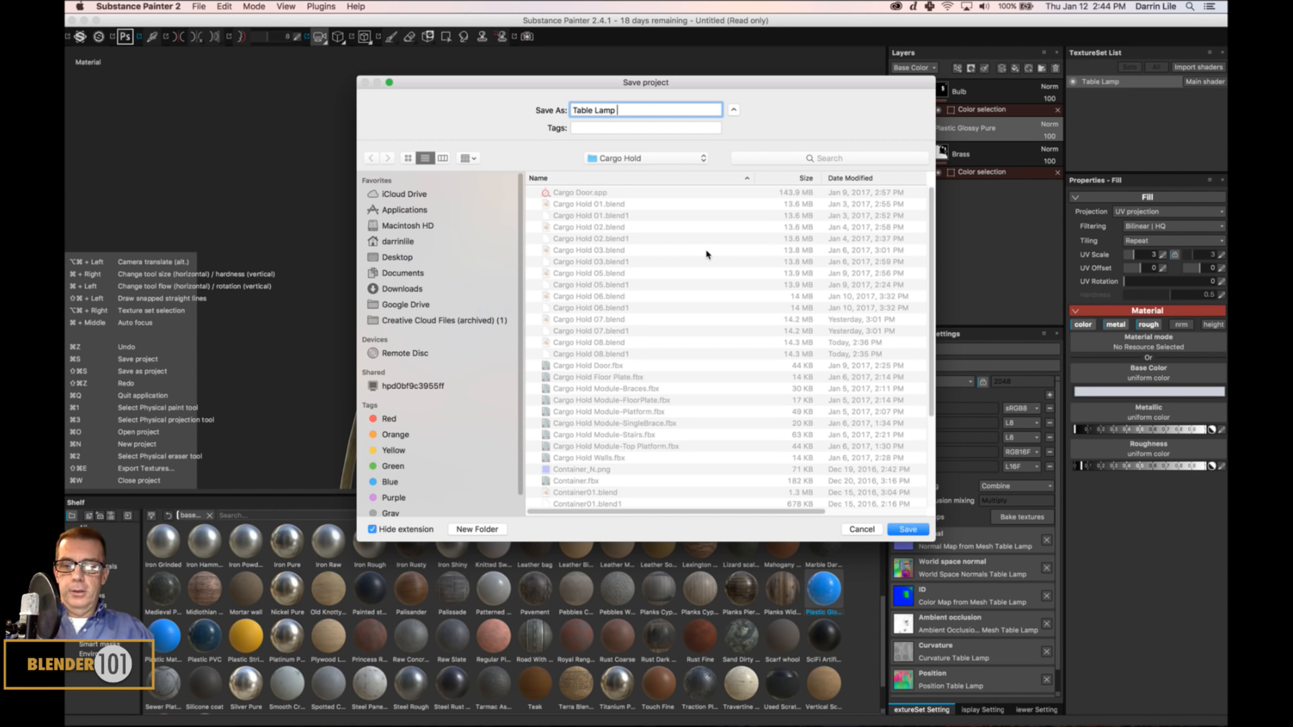
key("Return")
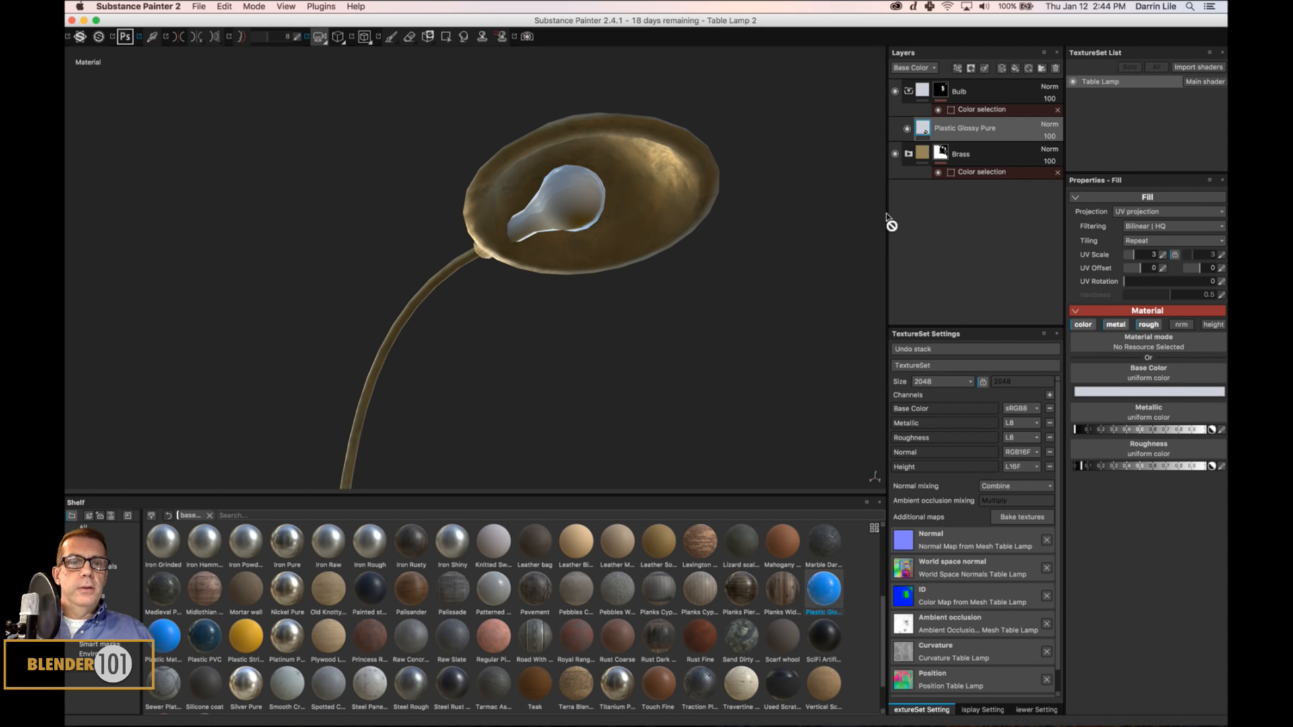
Widen the side panels and add an Emissive channel to the Table Lamp texture set.
left_click_drag(885, 222, 850, 257)
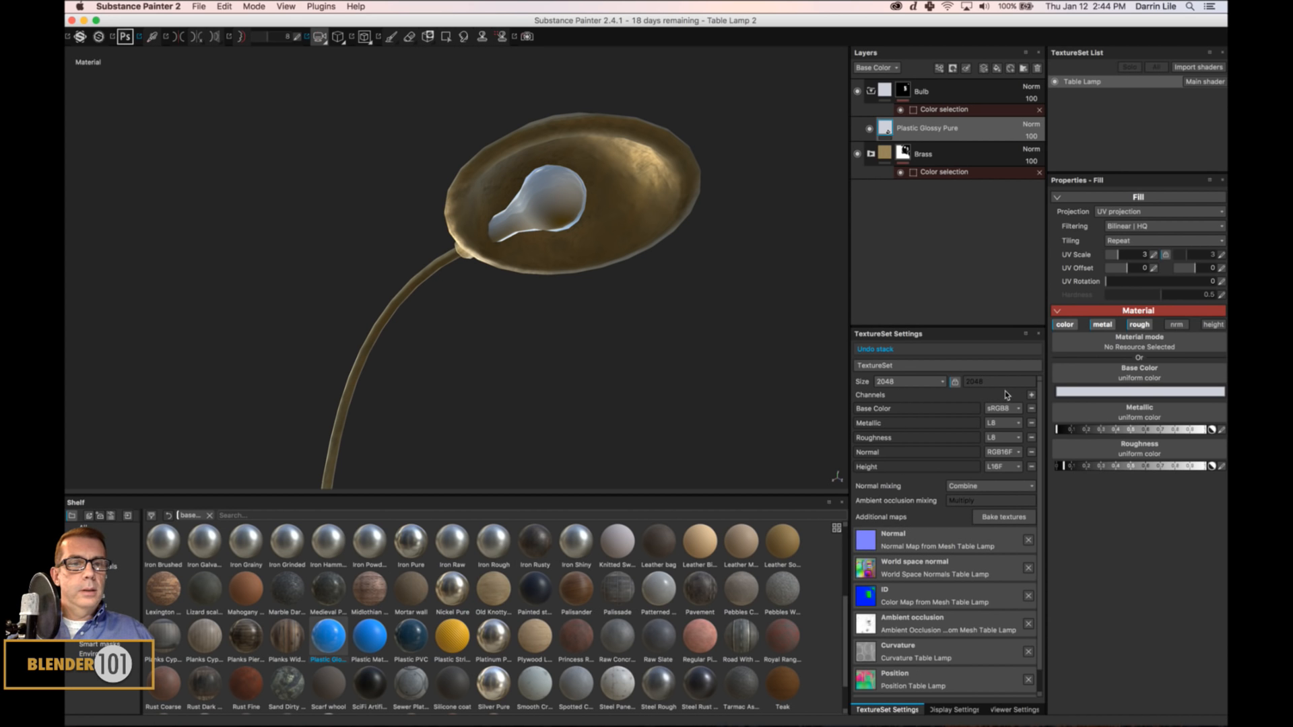
left_click(1031, 395)
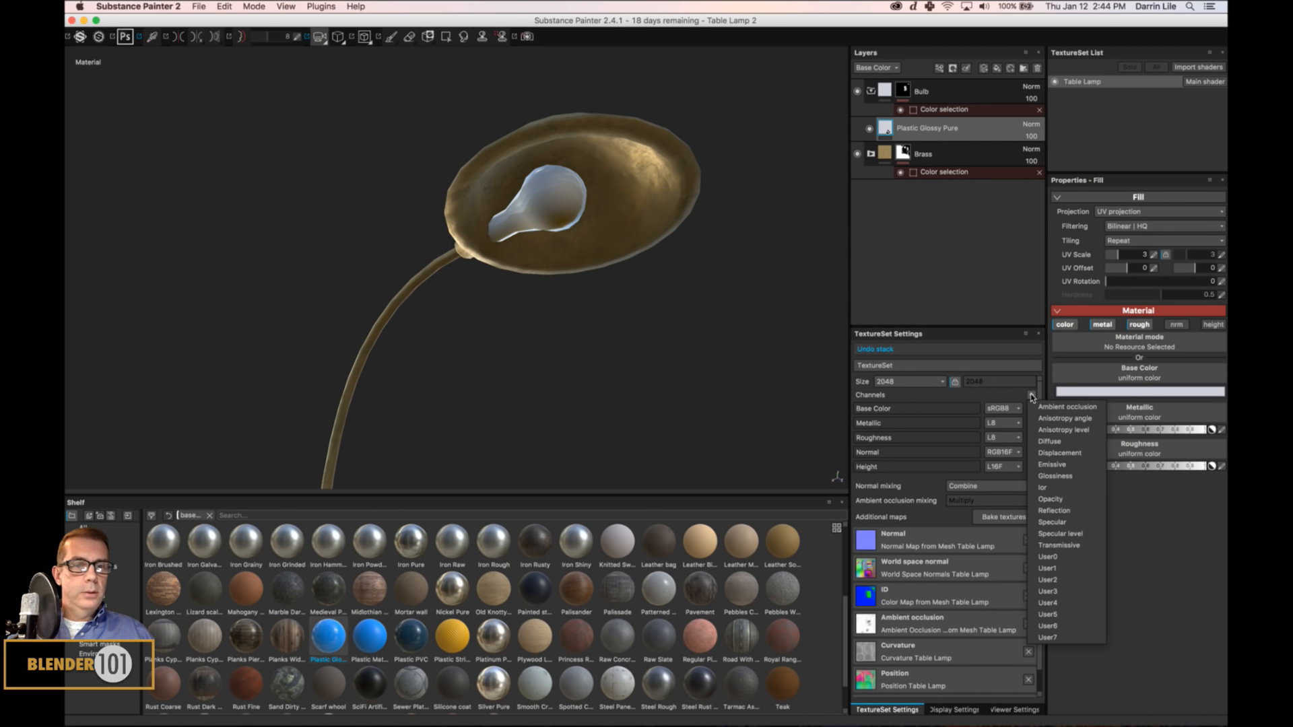
left_click(1052, 465)
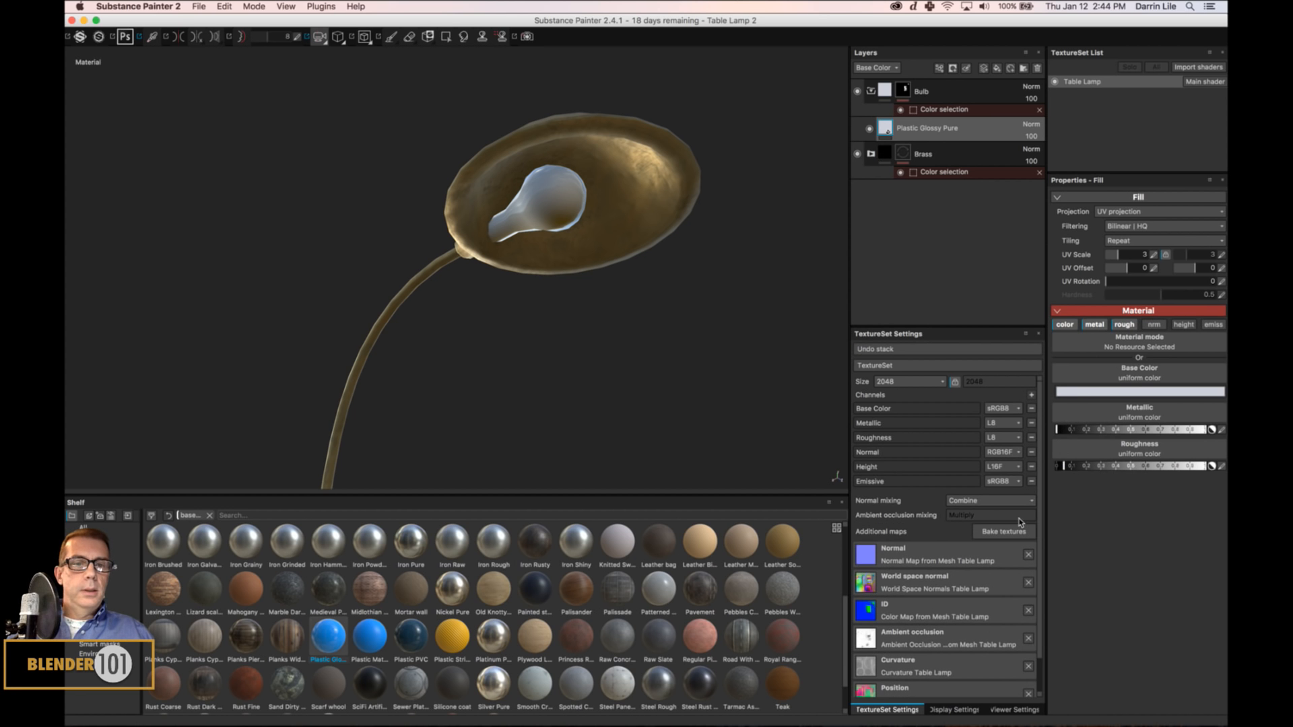
Enable the emissive channel on the Plastic Glossy Pure layer and set its emissive color to a pale cream yellow.
left_click(1213, 326)
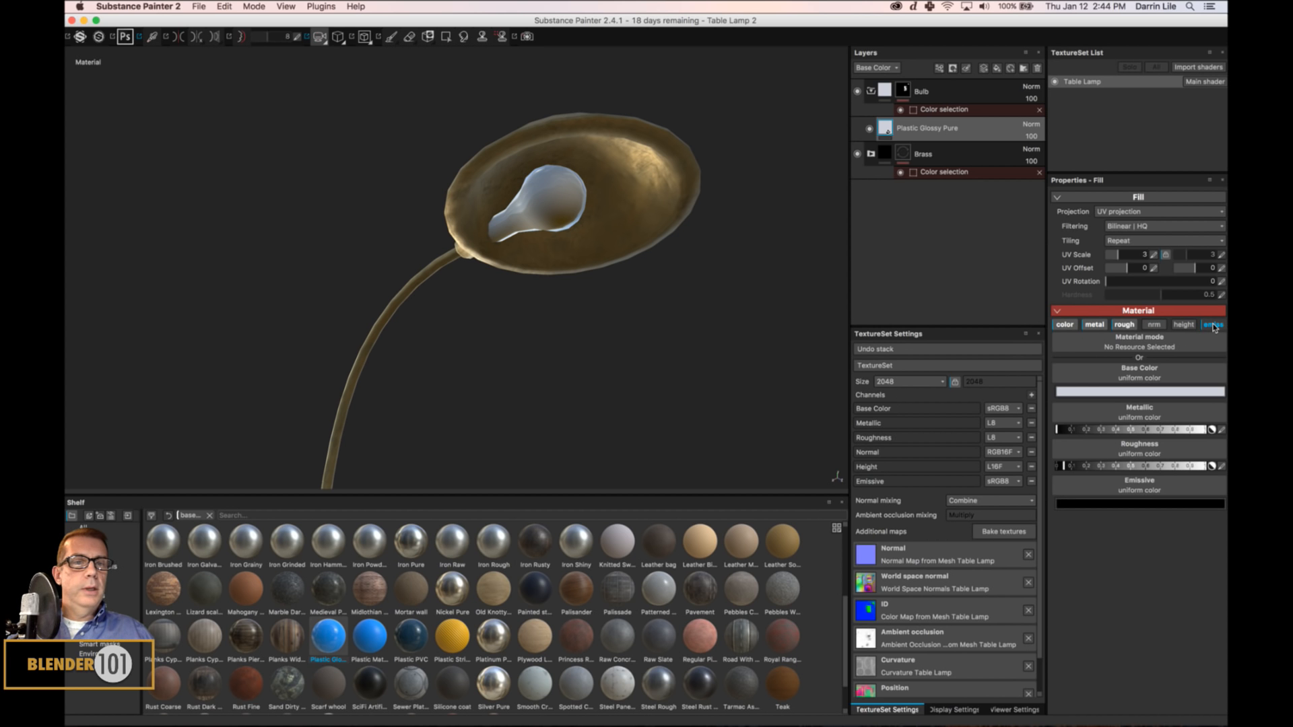
left_click(1104, 505)
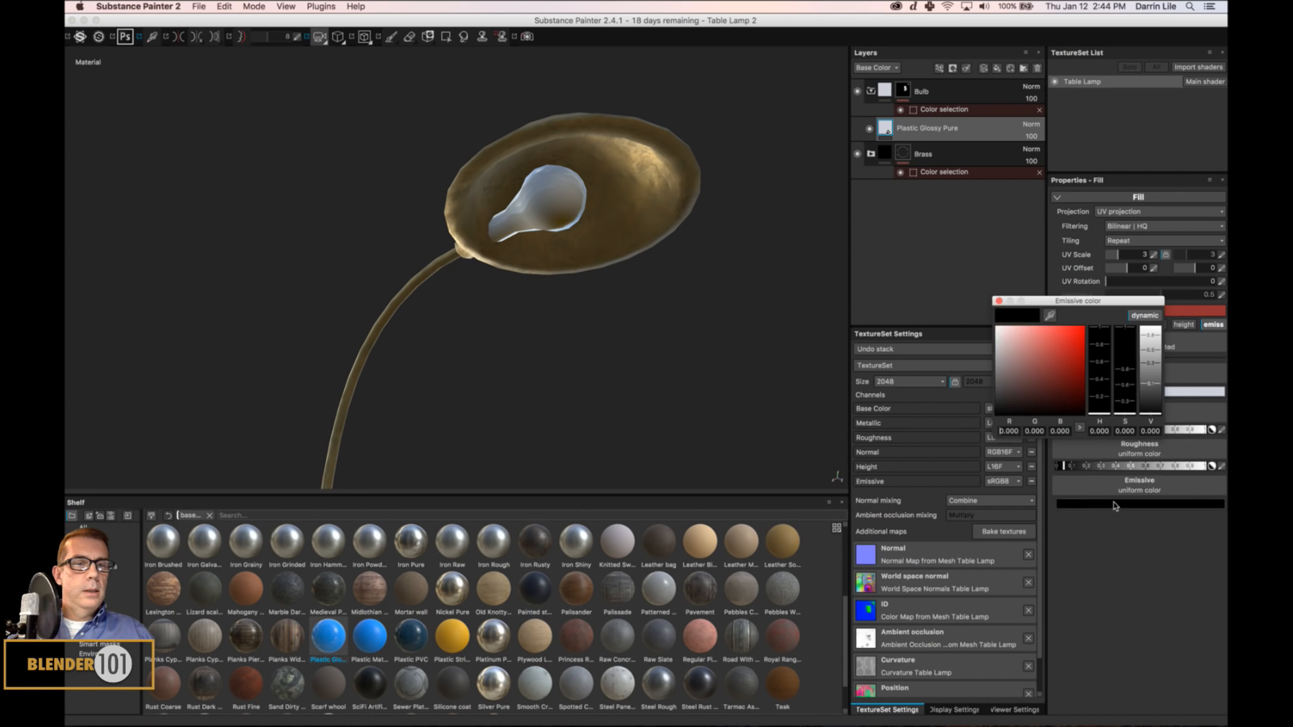
left_click_drag(1031, 356, 1000, 334)
left_click_drag(1135, 396, 1005, 342)
left_click(982, 284)
left_click(998, 302)
mouse_move(626, 294)
left_mouse_down("alt")
mouse_move(586, 295)
mouse_move(603, 359)
mouse_move(675, 341)
mouse_move(687, 349)
mouse_move(633, 344)
mouse_move(641, 372)
mouse_move(661, 361)
mouse_move(660, 379)
mouse_move(669, 355)
mouse_move(661, 372)
mouse_move(640, 343)
mouse_move(629, 364)
mouse_move(649, 323)
mouse_move(594, 361)
mouse_move(604, 343)
mouse_move(658, 335)
mouse_move(648, 382)
mouse_move(658, 358)
mouse_move(615, 340)
mouse_move(605, 310)
left_mouse_up("alt")
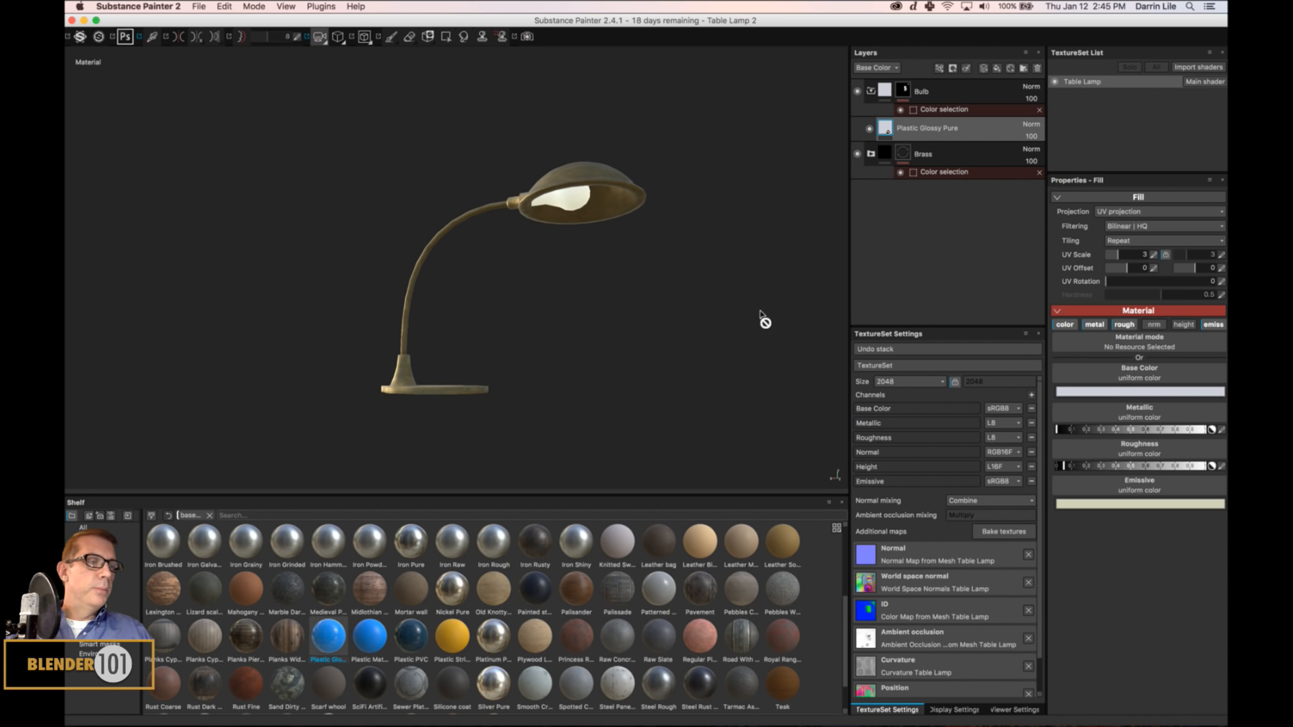
mouse_move(560, 295)
left_mouse_down("alt")
mouse_move(536, 254)
mouse_move(545, 230)
mouse_move(583, 243)
mouse_move(542, 362)
mouse_move(568, 358)
mouse_move(580, 309)
mouse_move(604, 390)
mouse_move(594, 322)
mouse_move(609, 335)
mouse_move(585, 314)
left_mouse_up("alt")
scroll(617, 323, "down", 2)
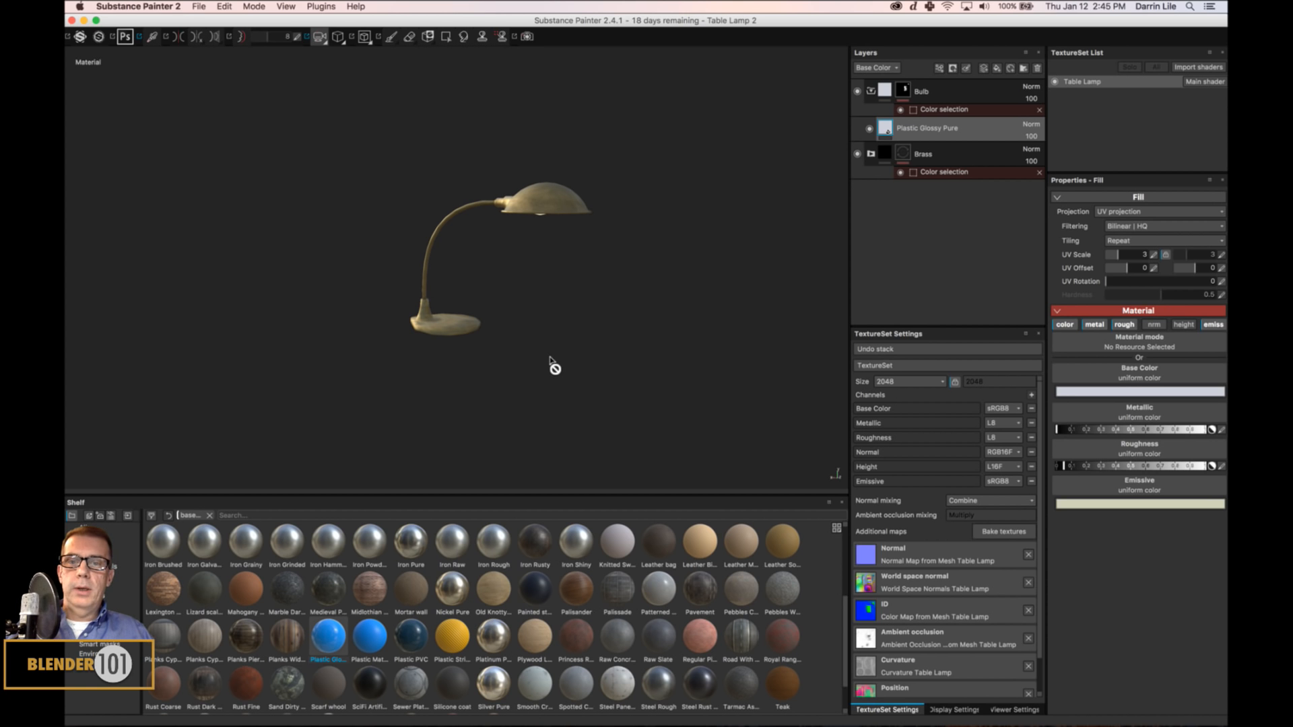
left_click_drag(571, 367, 563, 353, "alt")
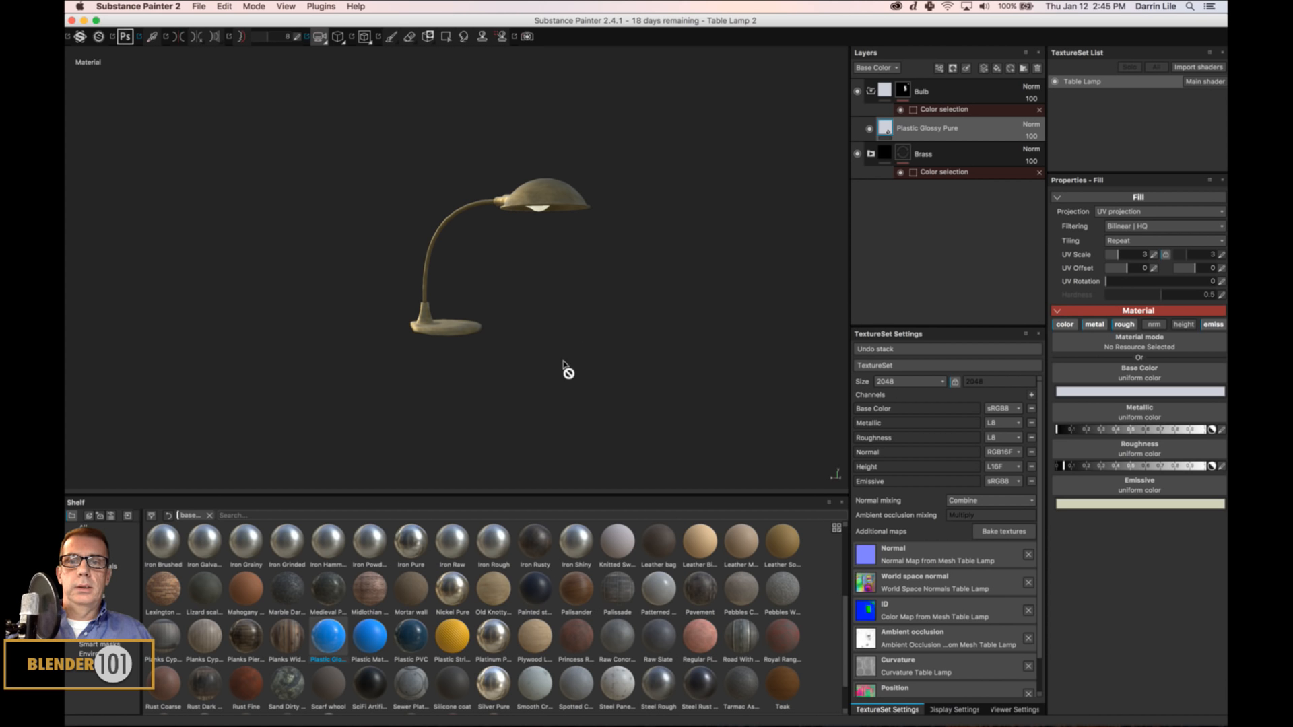
Set up a texture export with the Unity 5 (Standard Metallic) configuration and expand the Table Lamp set's list of maps.
left_click(199, 7)
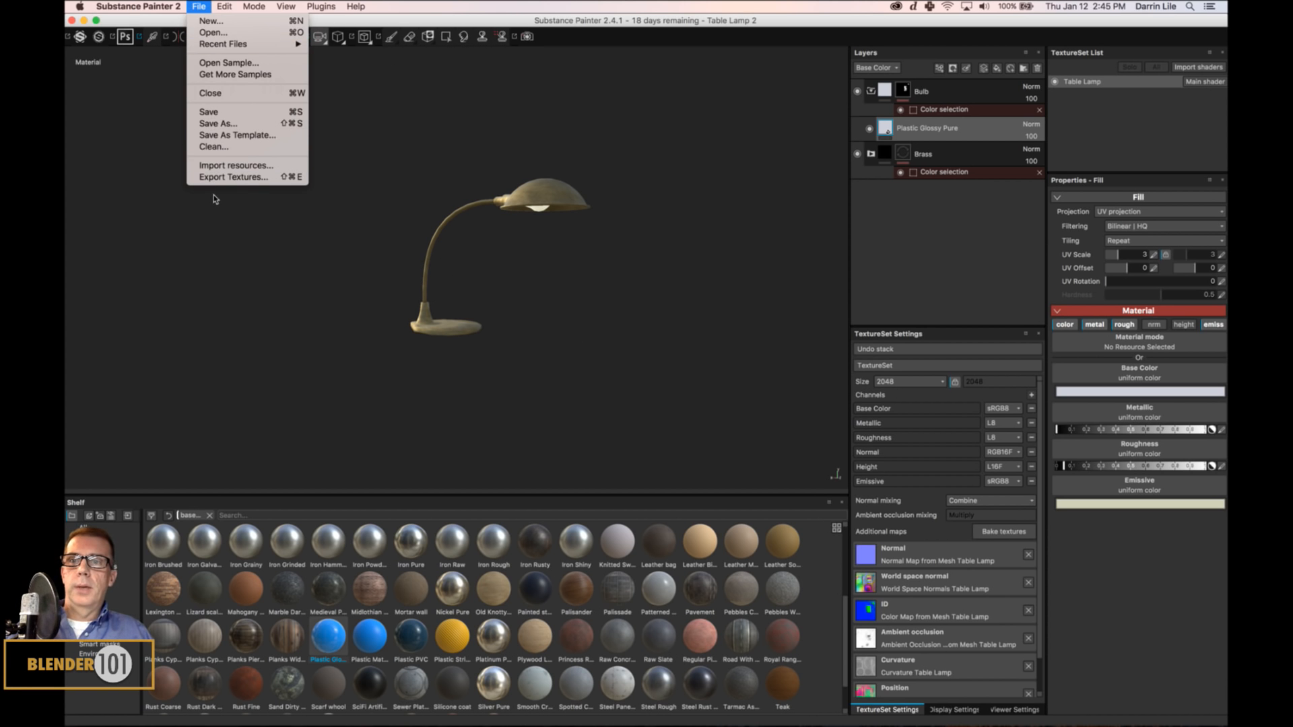
left_click(222, 178)
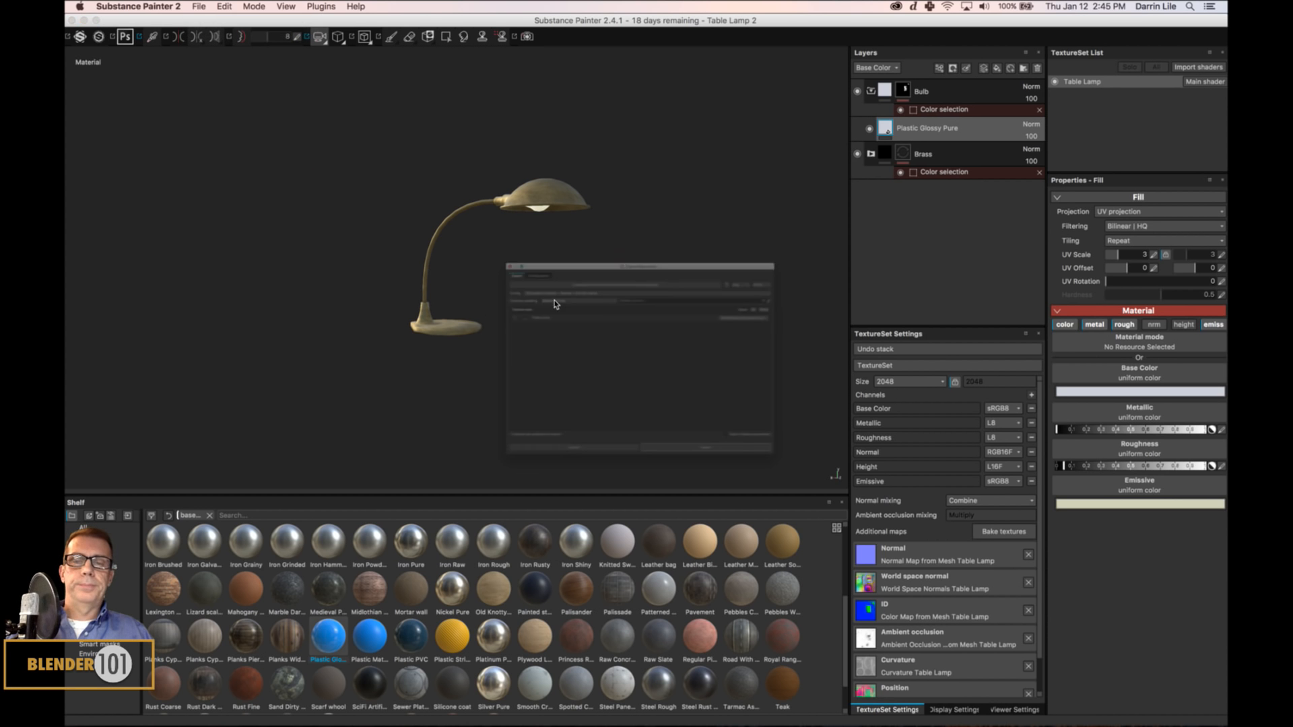
left_click(441, 226)
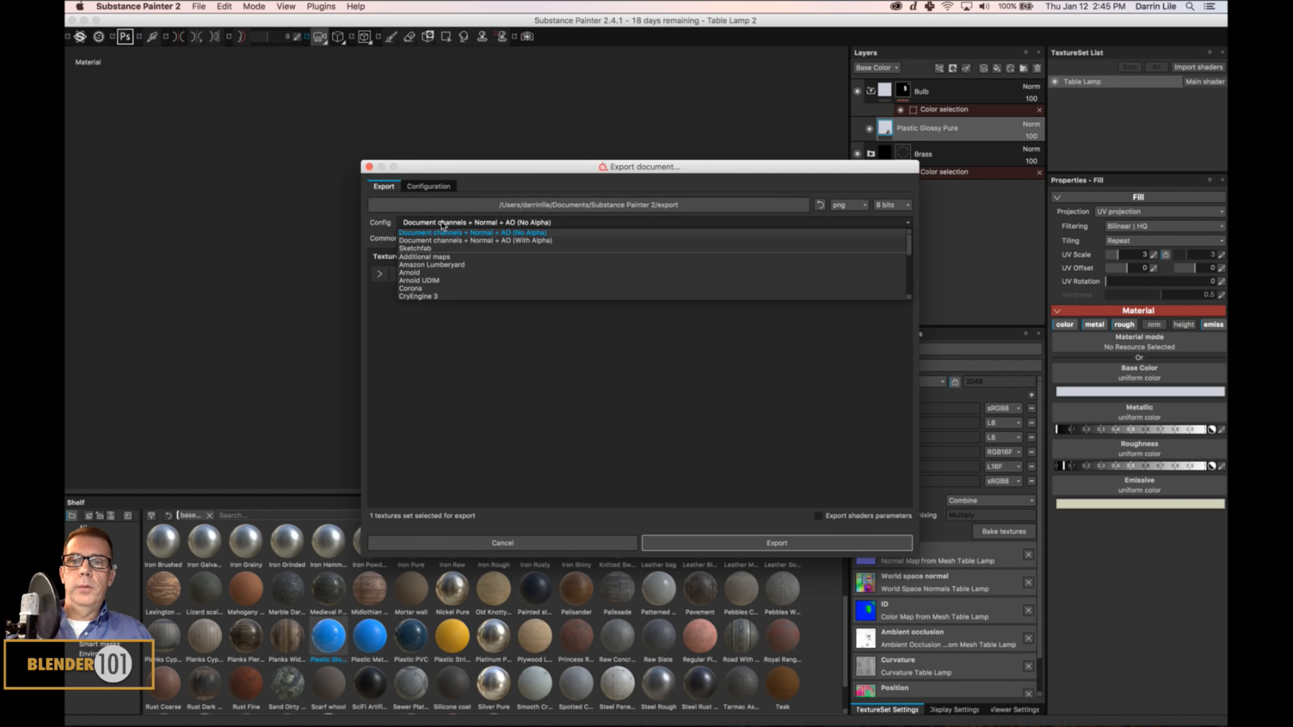
scroll(448, 296, "down", 5)
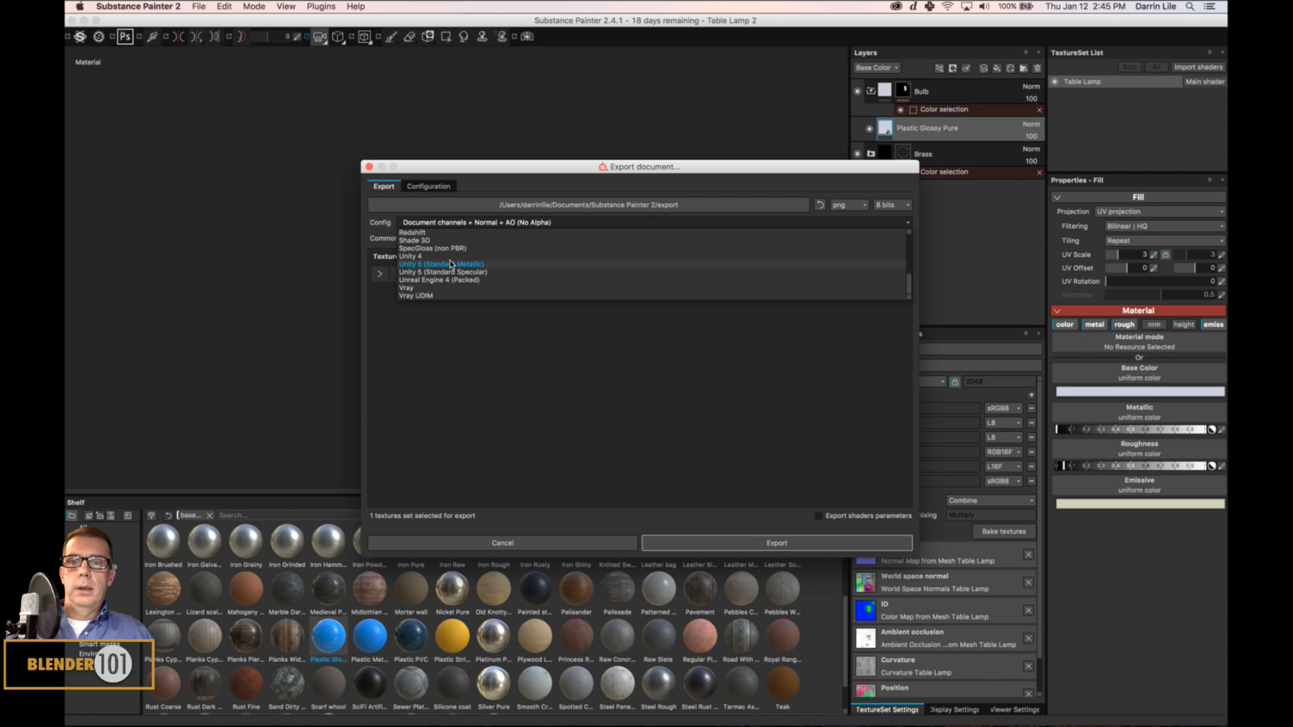
left_click(441, 264)
left_click(381, 275)
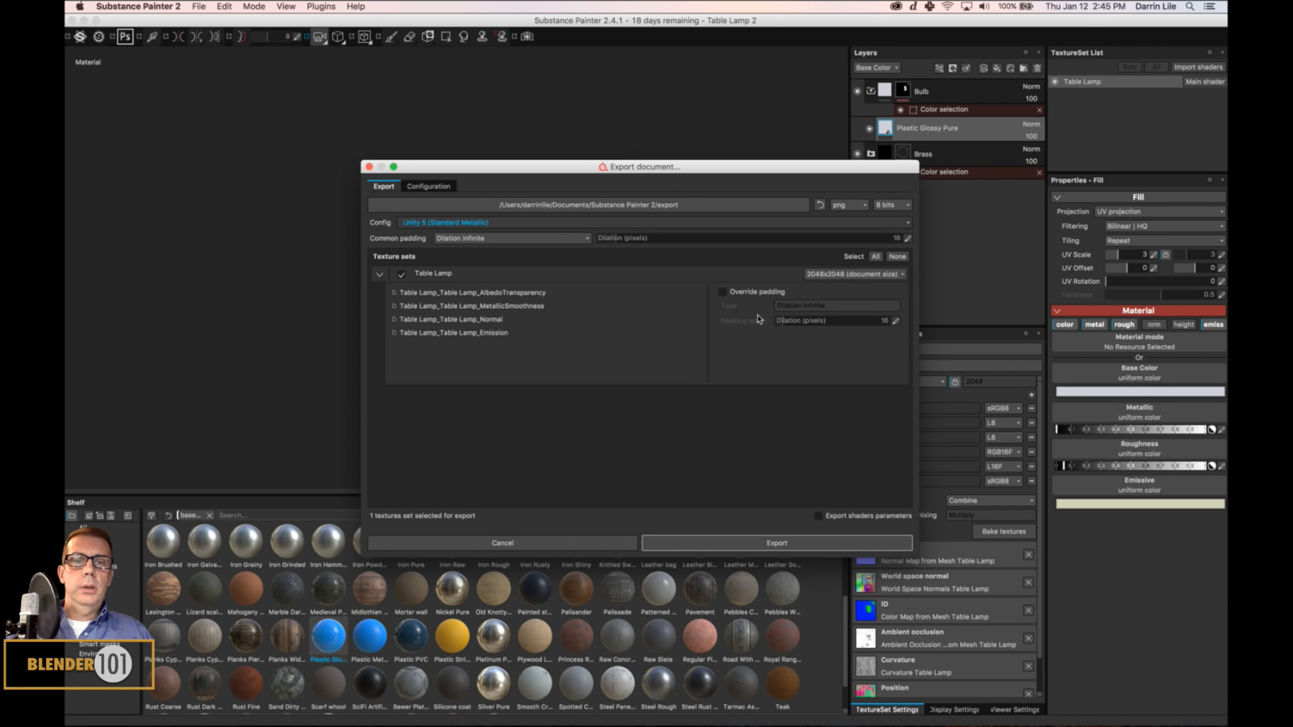
Create a folder named Table Lamp 2 inside the export folder and choose it as the export destination.
left_click(653, 205)
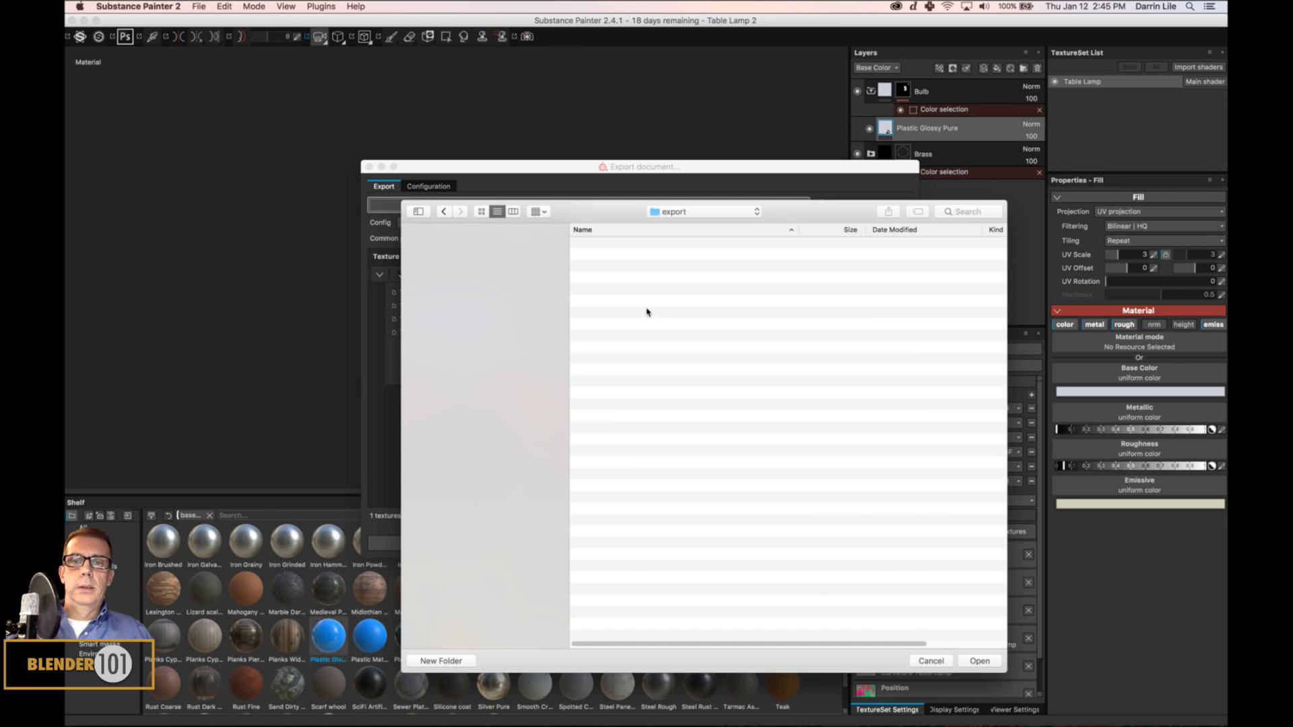
left_click(470, 660)
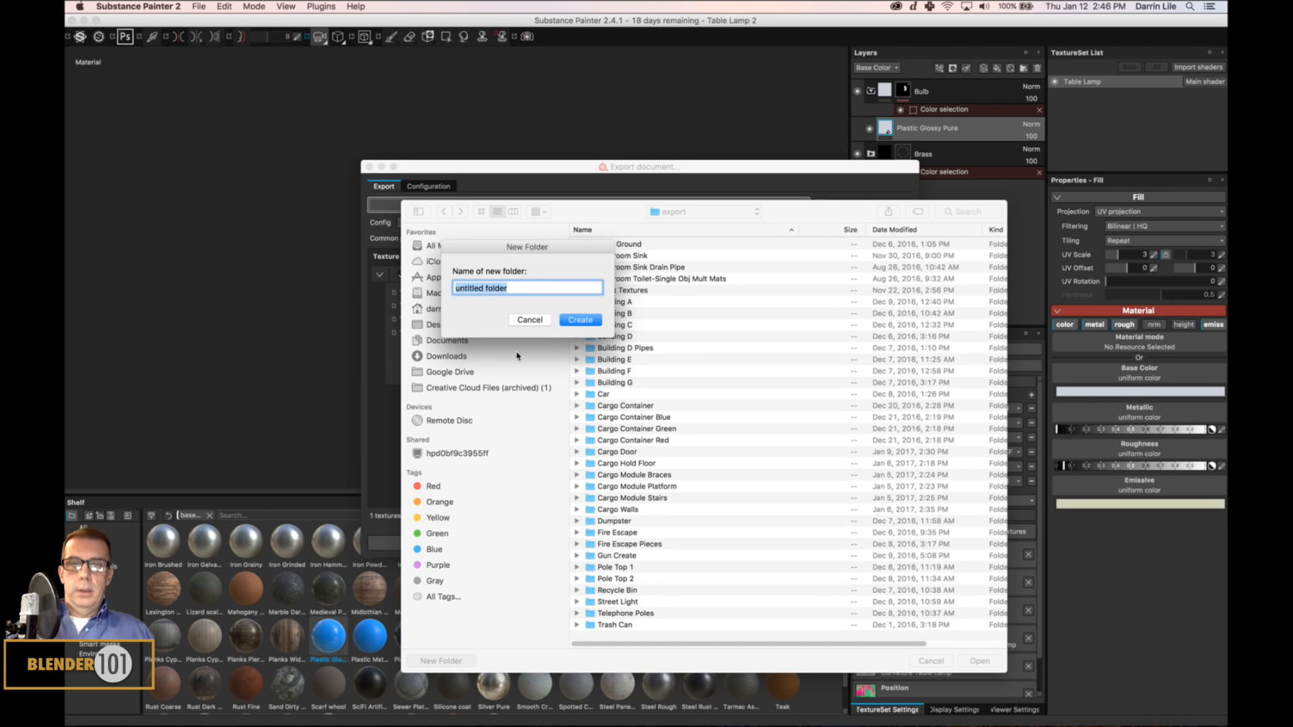
type("Table Lamp 2")
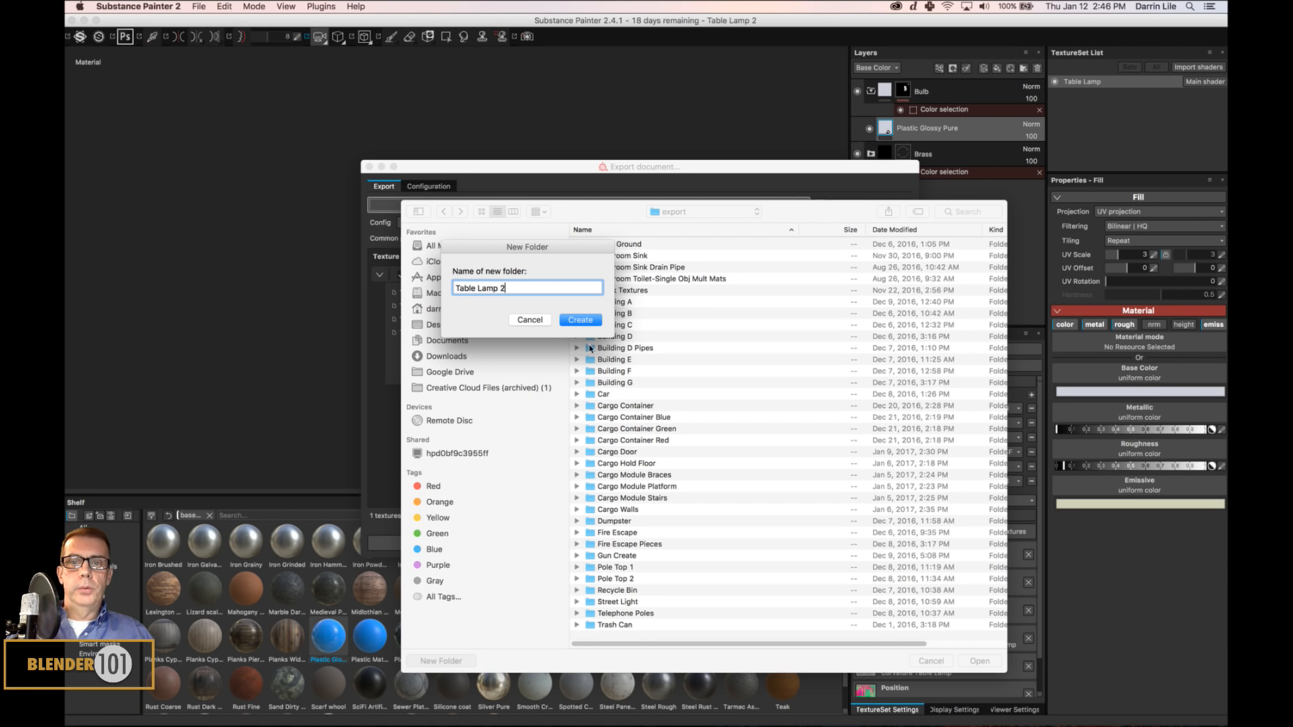
left_click(580, 321)
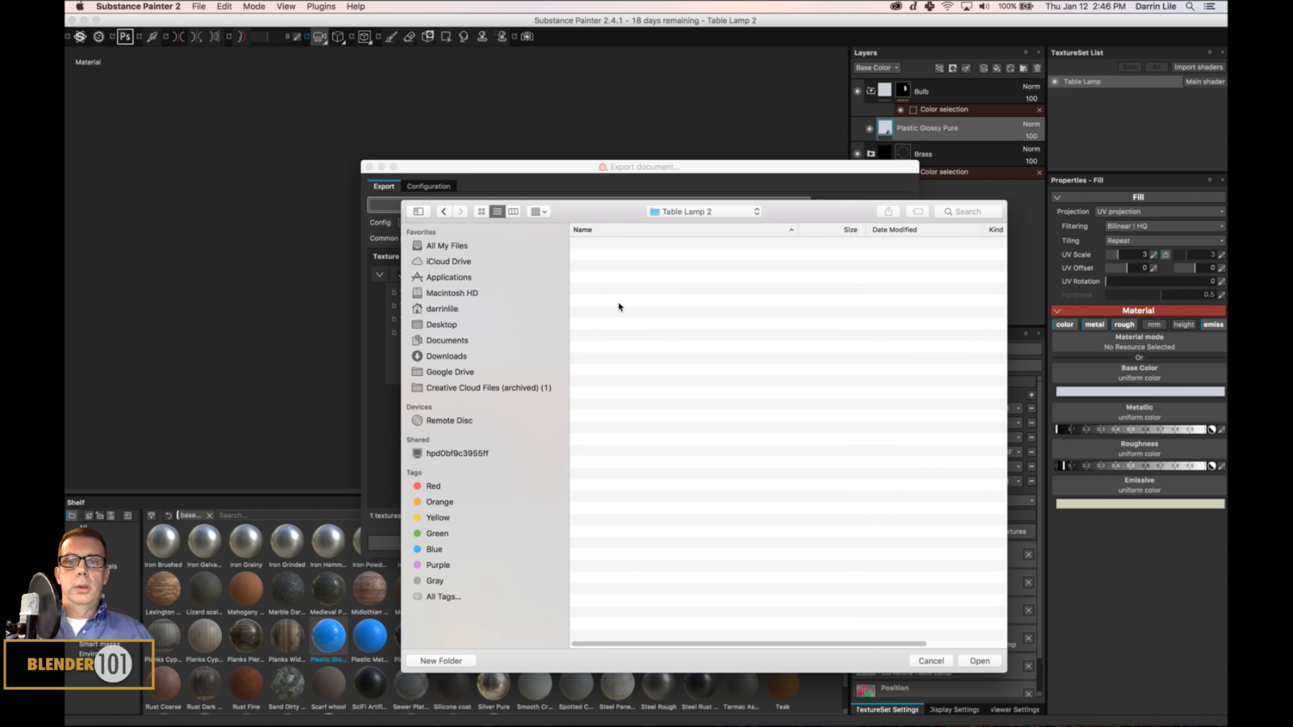
left_click(978, 661)
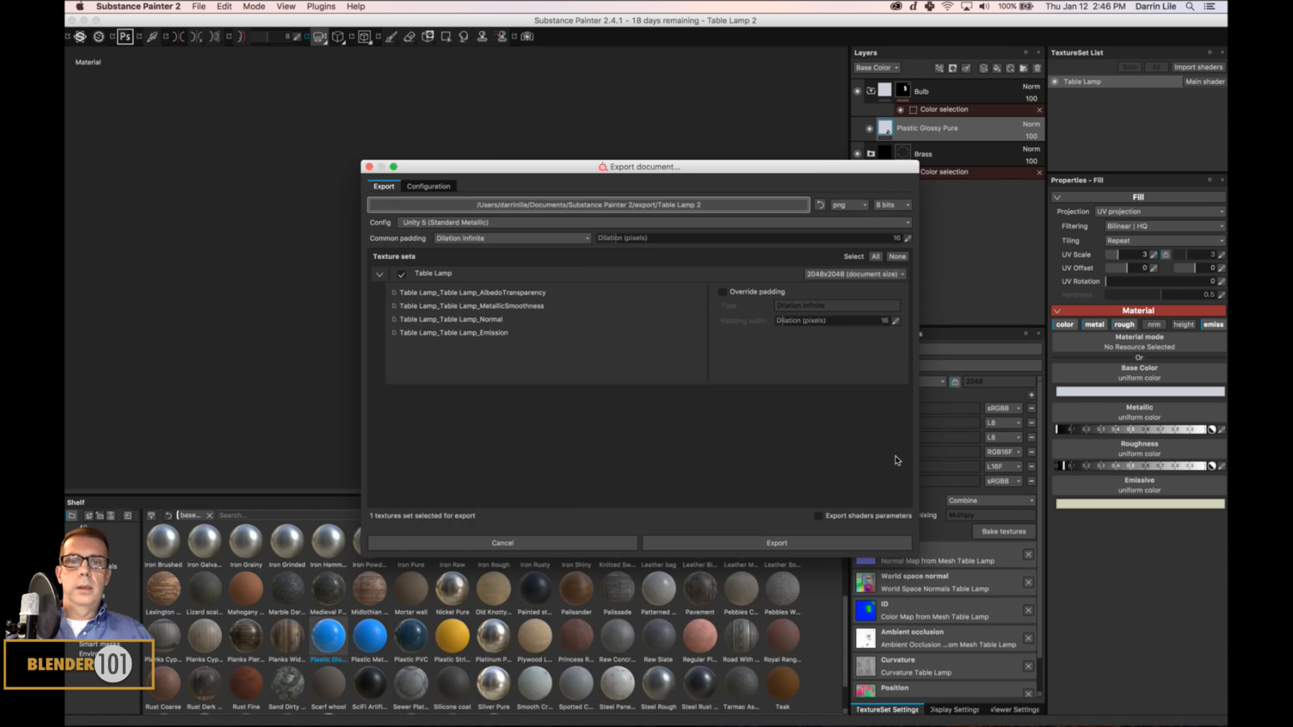
Export the Table Lamp texture set as 8-bit PNG files.
left_click(854, 516)
left_click(826, 545)
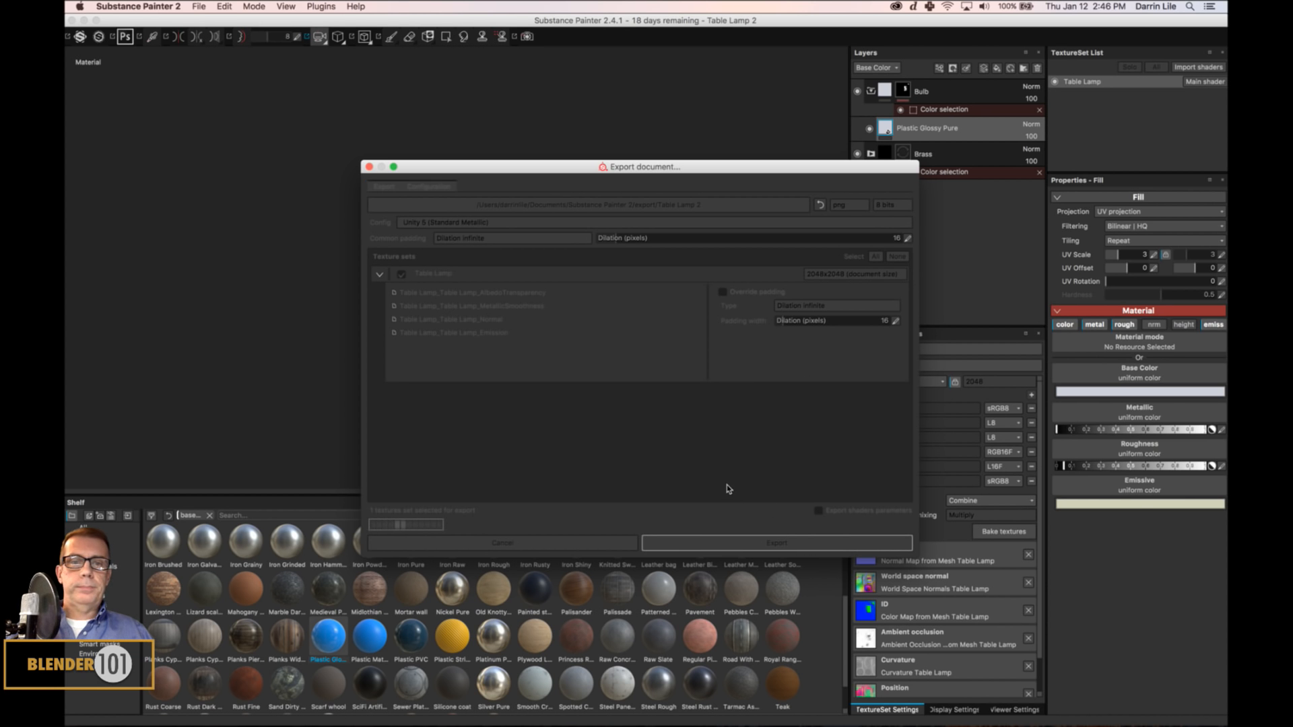
left_click(601, 362)
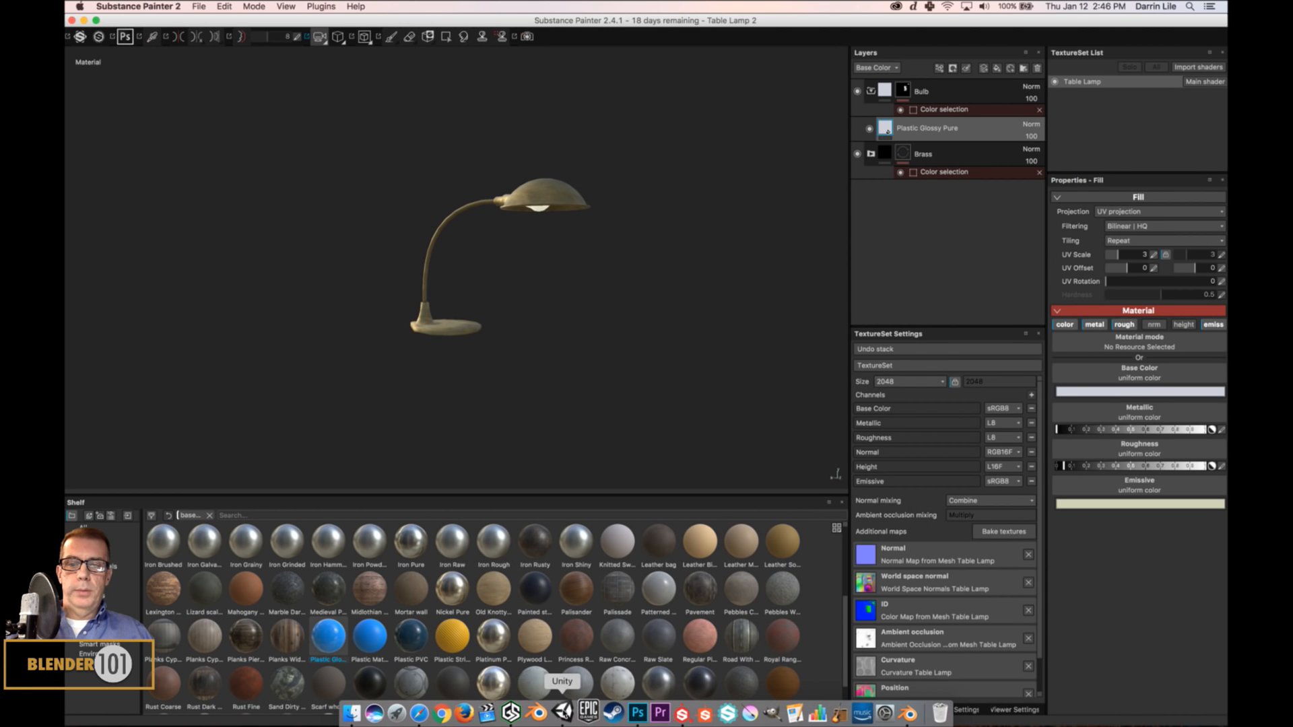
Switch to Unity and import Table Lamp.fbx from the Cargo Hold folder in Finder into the project's Assets.
left_click(564, 720)
left_click_drag(645, 444, 619, 481, "alt")
scroll(706, 437, "up", 5)
middle_click_drag(722, 458, 645, 375)
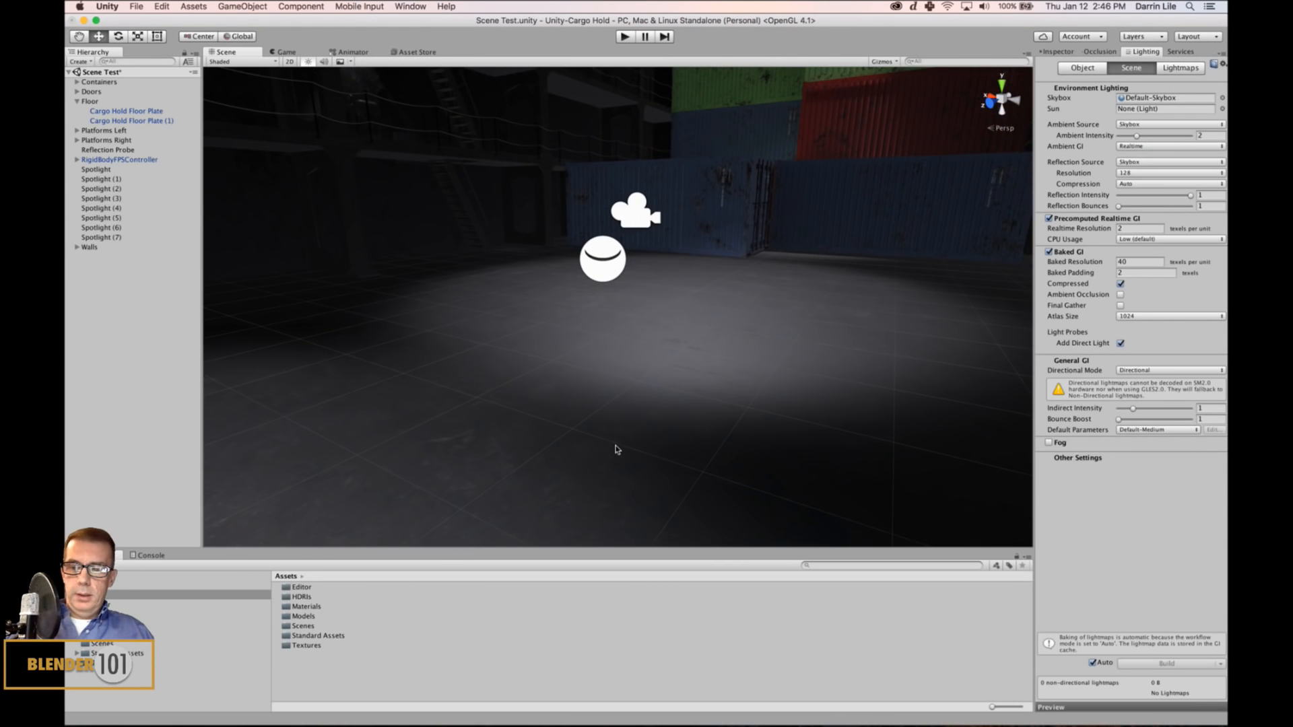
mouse_move(458, 716)
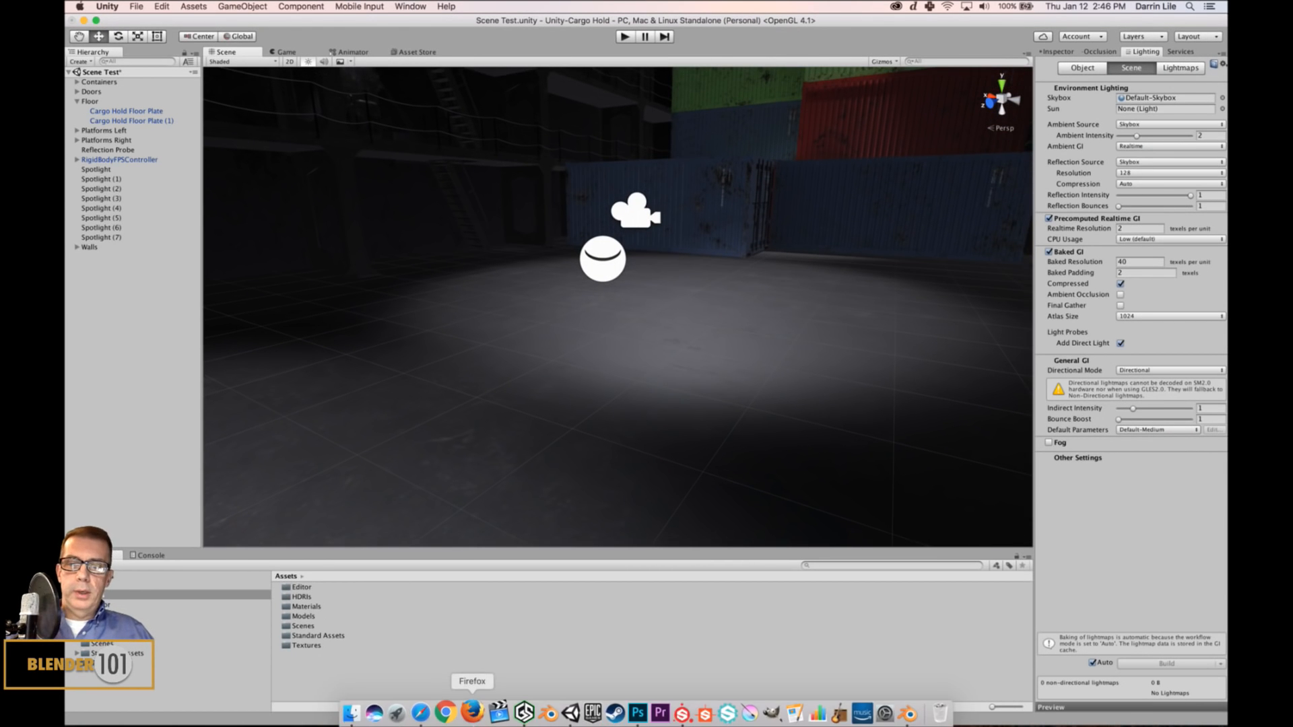
left_click(357, 714)
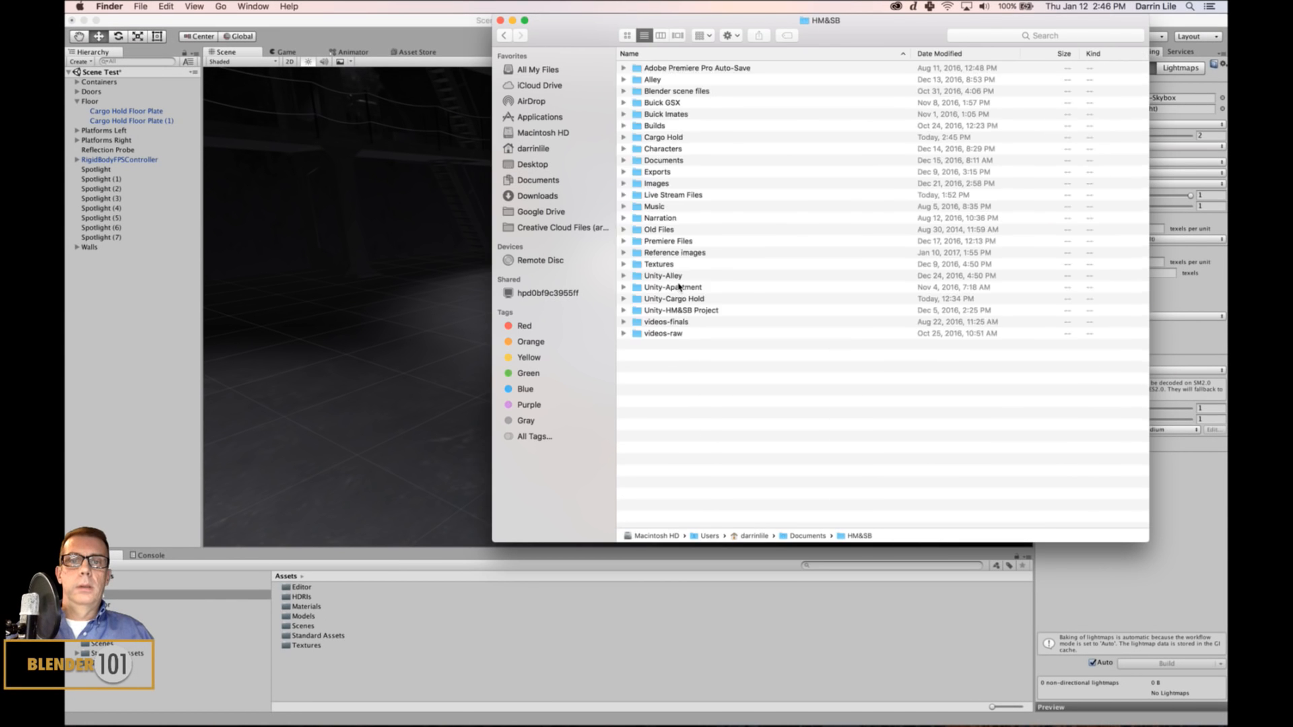
scroll(694, 412, "down", 1)
left_click_drag(638, 524, 446, 676)
left_click(397, 24)
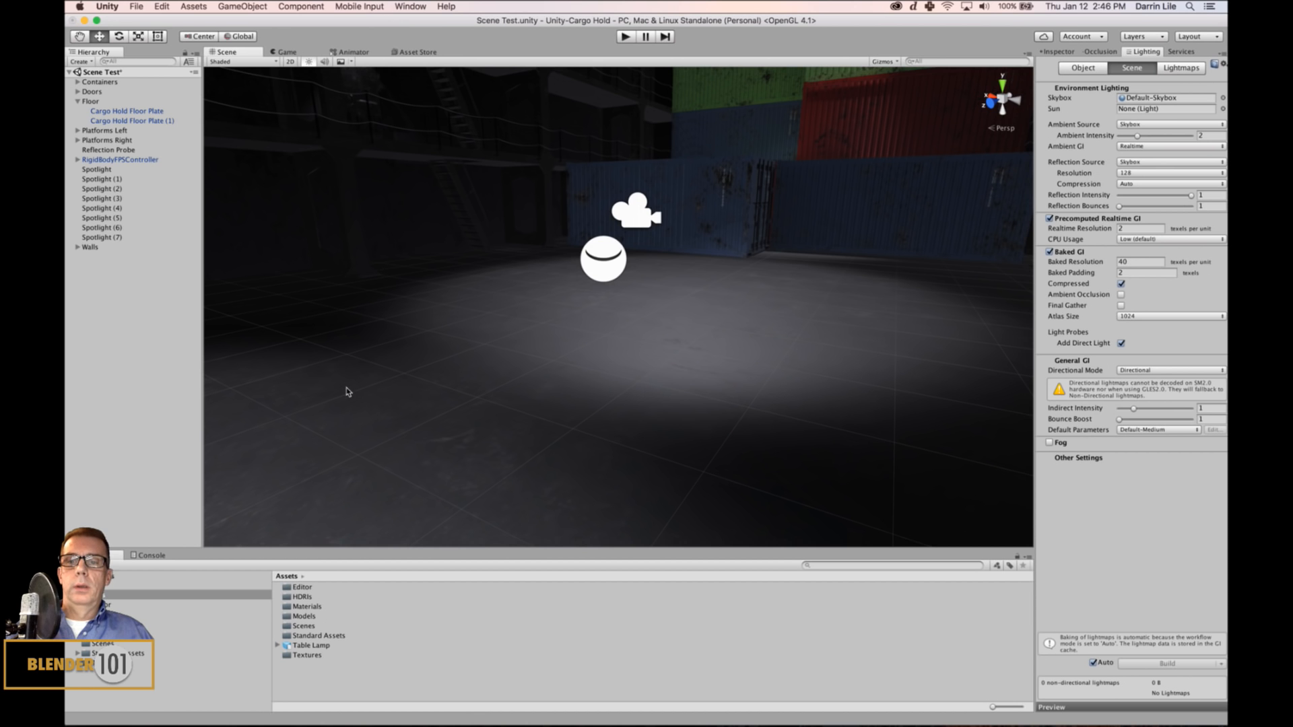
Add the Table Lamp model to the Scene Test scene and frame it in the view.
left_click_drag(306, 645, 101, 424)
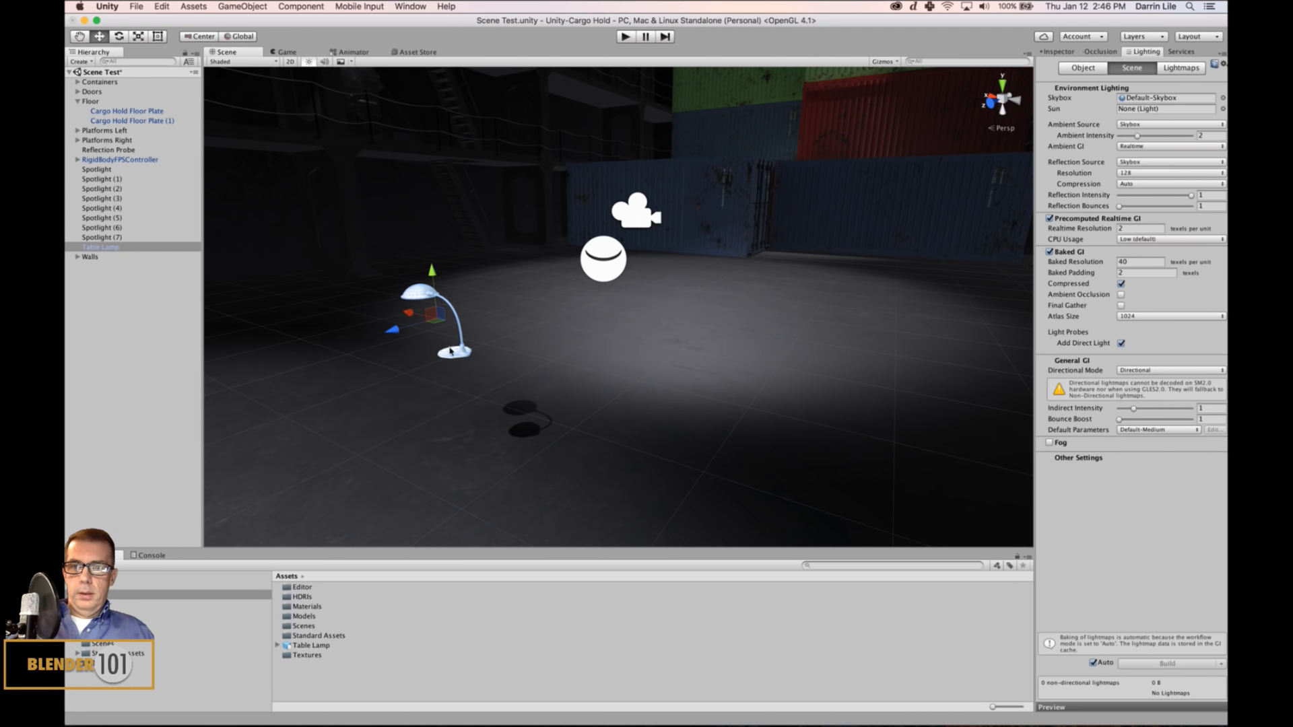
key("f")
left_click_drag(563, 355, 874, 128, "alt")
Set the Table Lamp material's albedo color to near-white F9F9F9.
left_click(1058, 54)
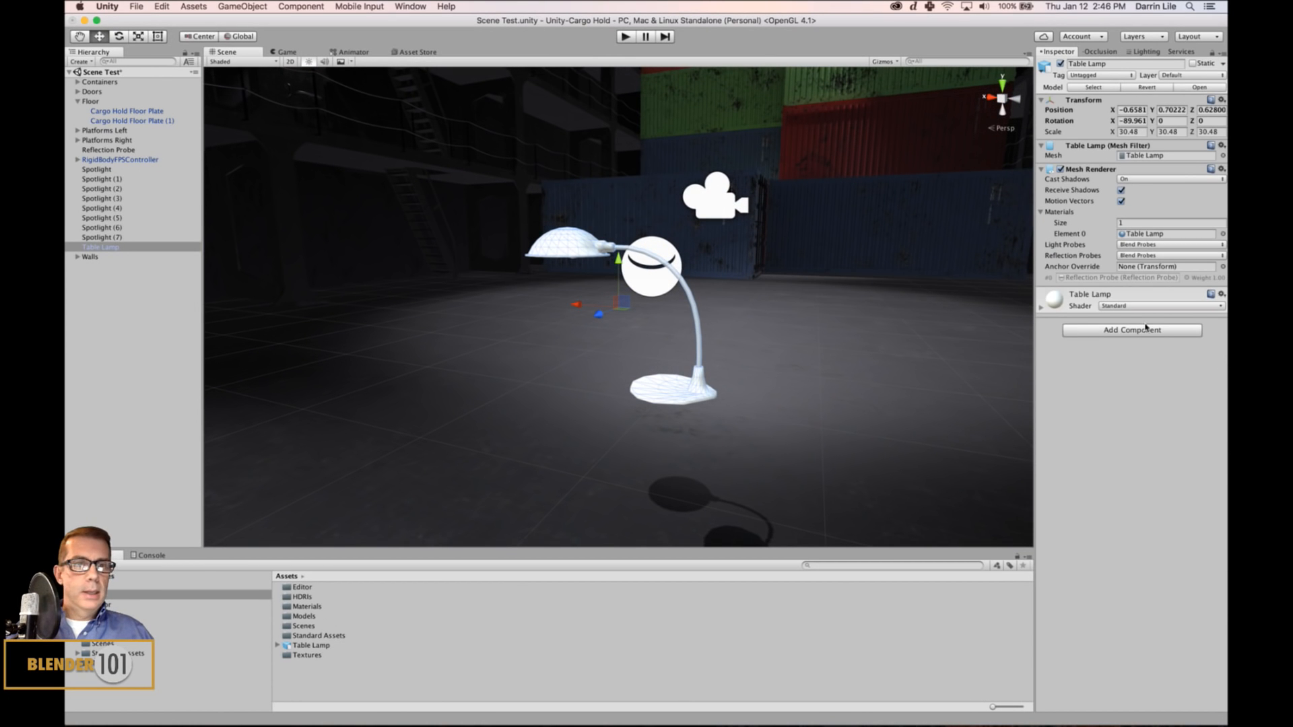
left_click(1042, 307)
left_click(1127, 348)
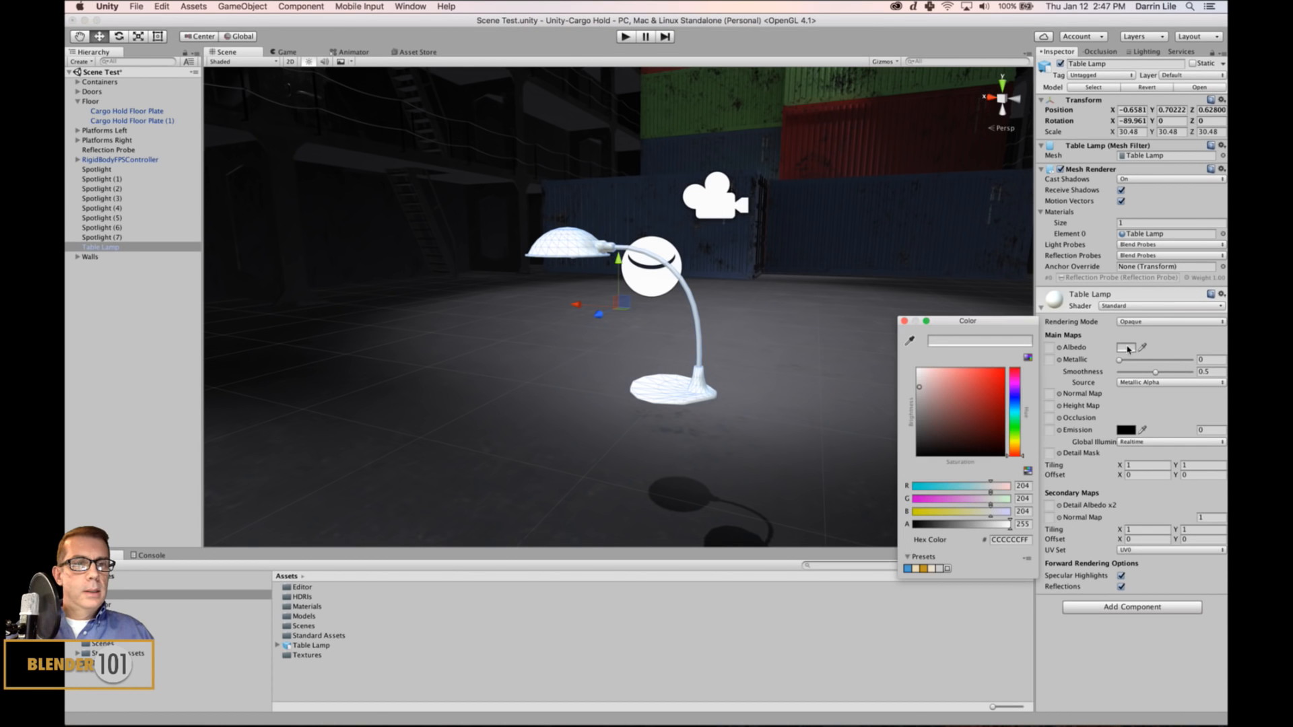
left_click(920, 370)
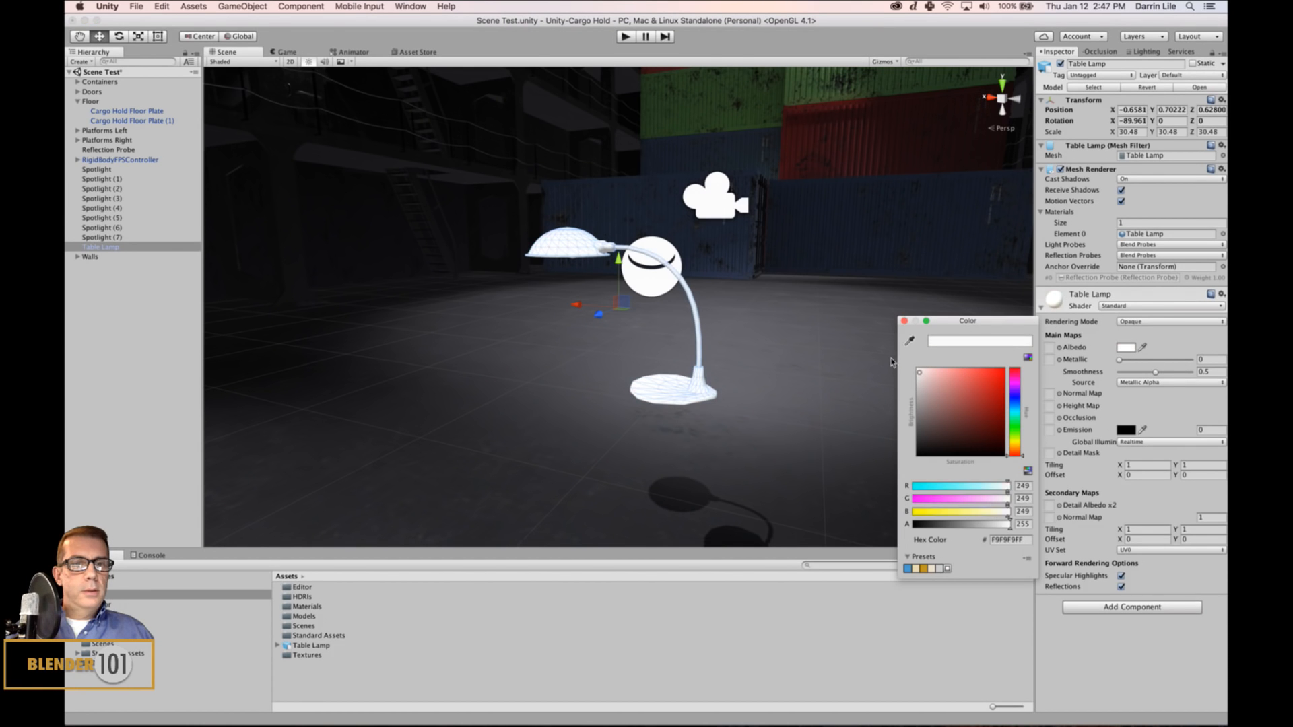
left_click(905, 321)
mouse_move(644, 450)
left_mouse_down("alt")
mouse_move(713, 431)
mouse_move(649, 460)
left_mouse_up("alt")
Import the four exported Table Lamp PNG textures from Documents/Substance Painter 2/export/Table Lamp 2 into Unity's Assets folder.
mouse_move(558, 725)
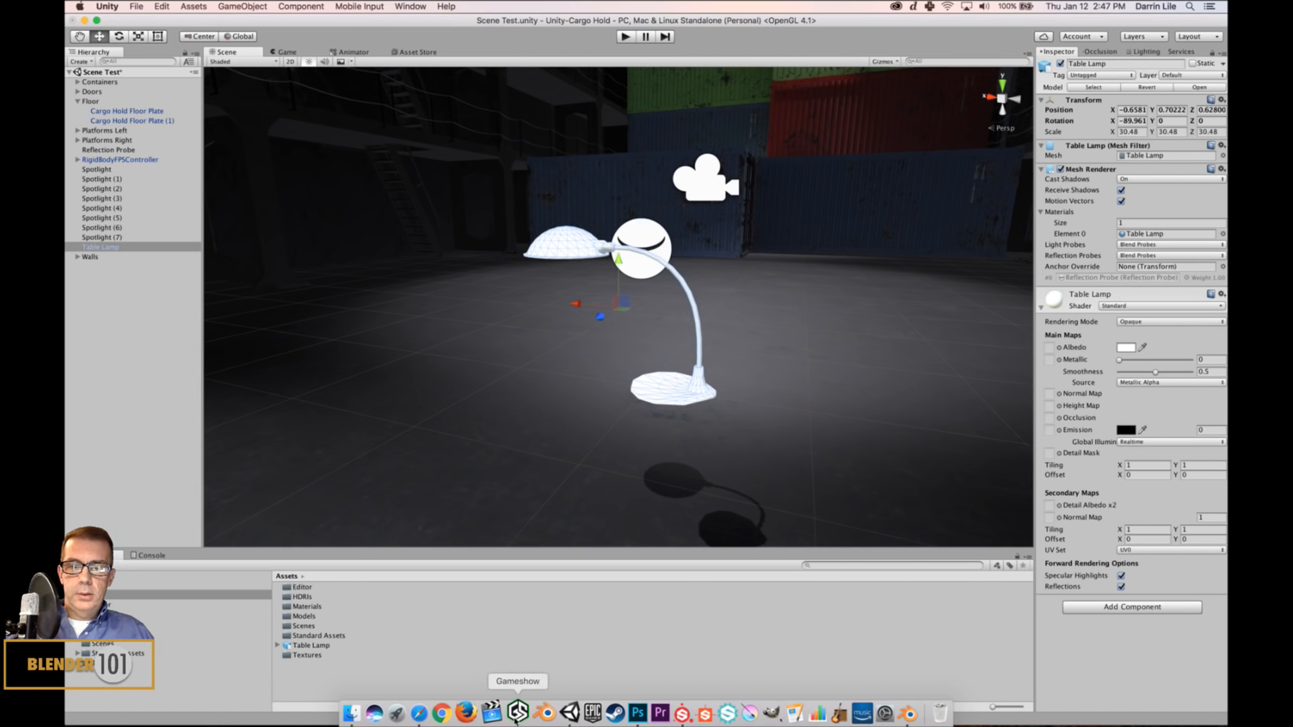
left_click(355, 713)
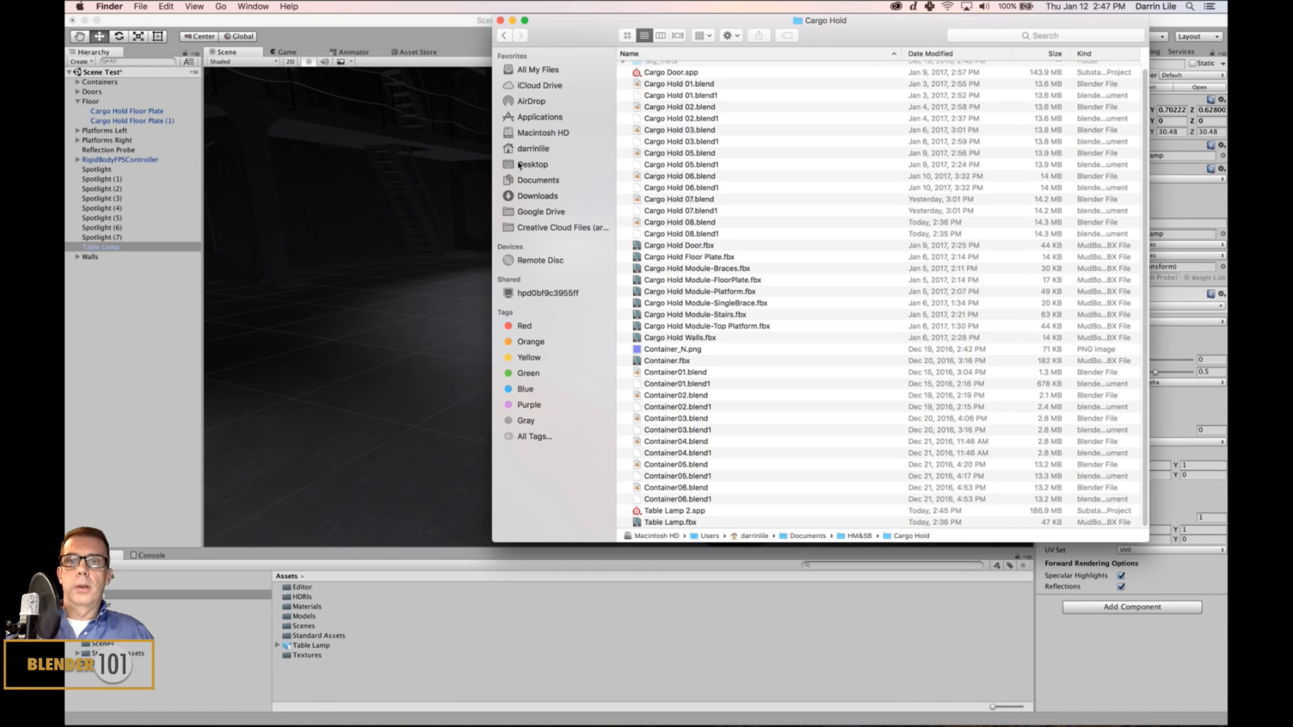
left_click(538, 181)
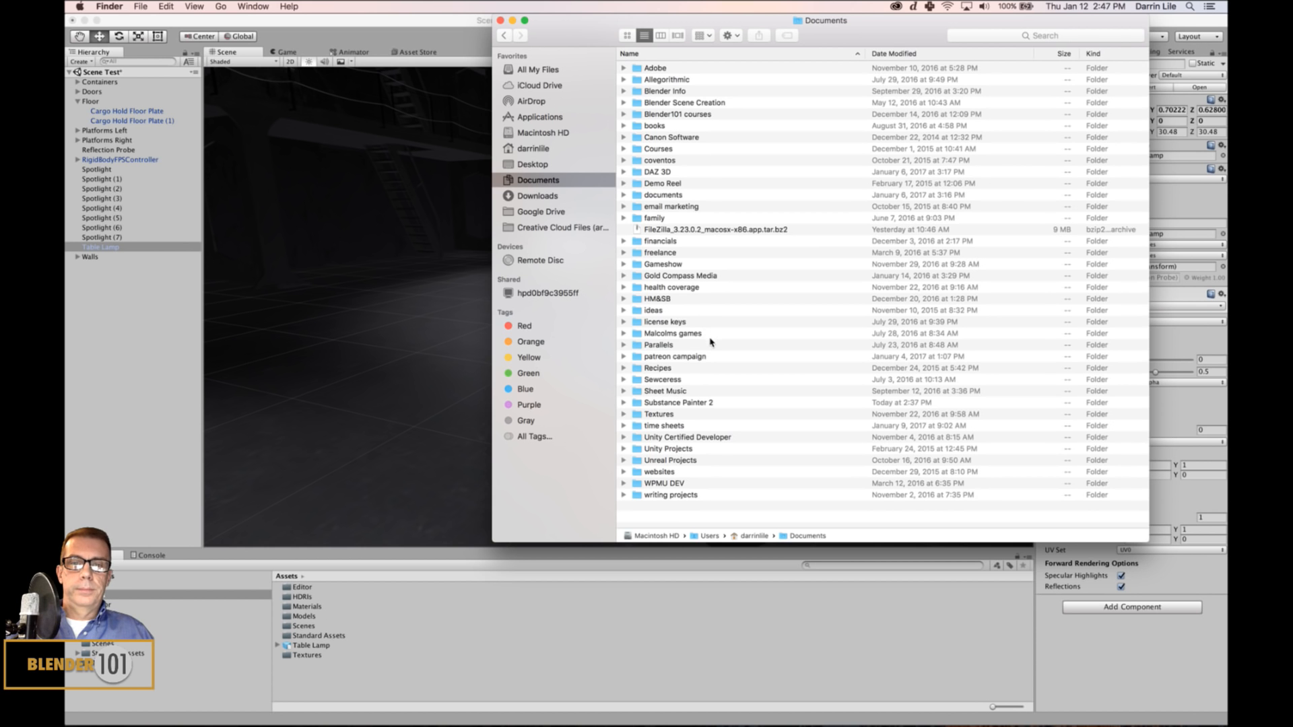
double_click(677, 403)
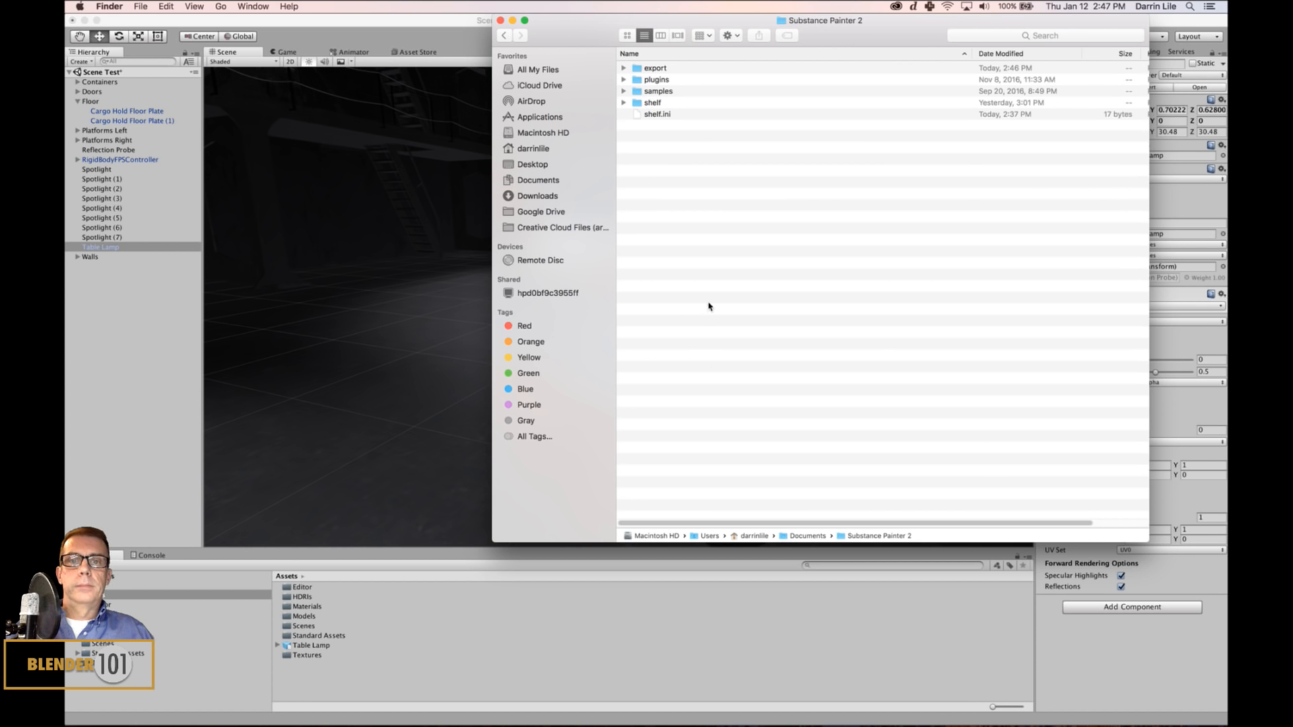
double_click(650, 69)
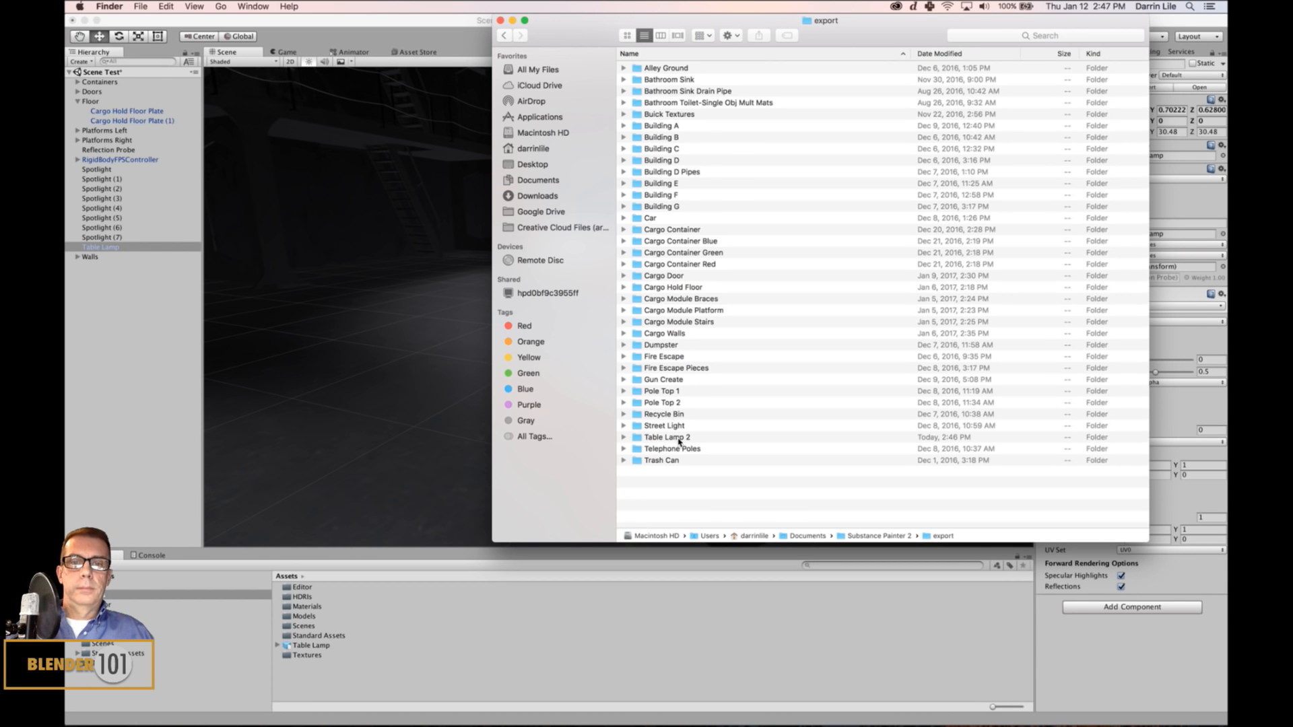
double_click(681, 438)
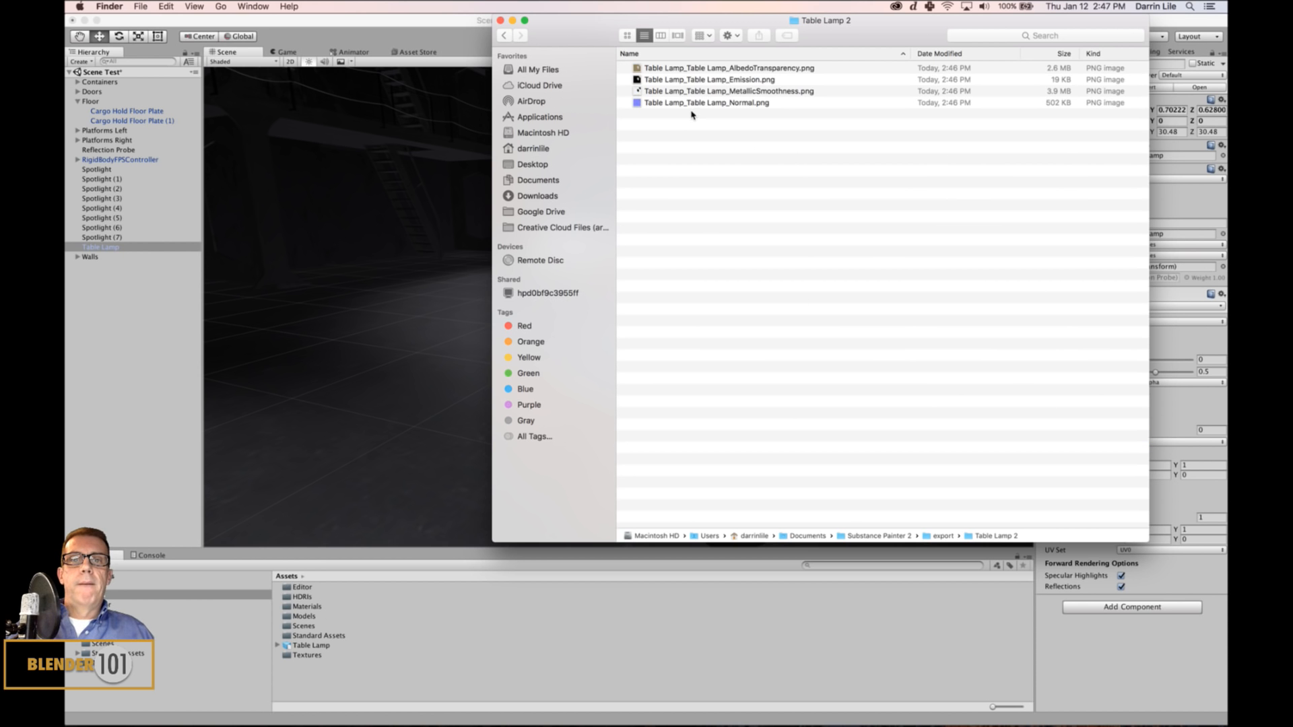
left_click(672, 68)
left_click(673, 103, "shift")
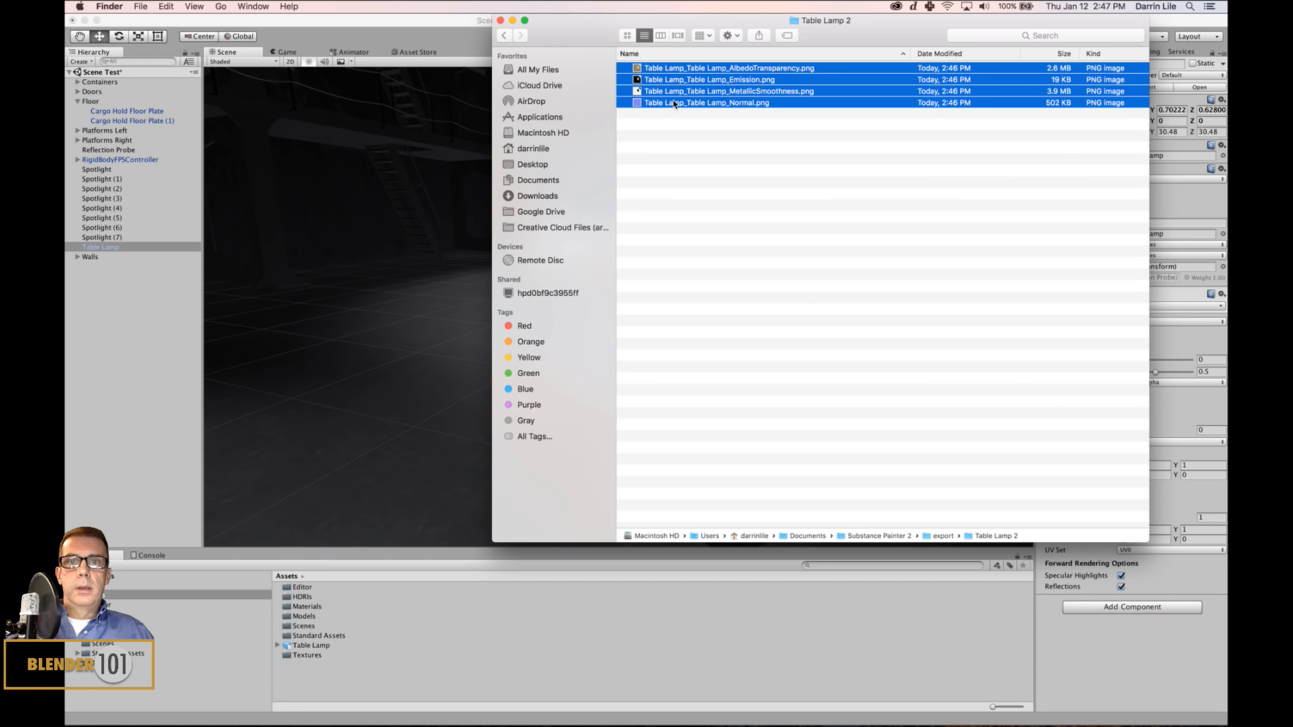
left_click_drag(641, 65, 460, 260)
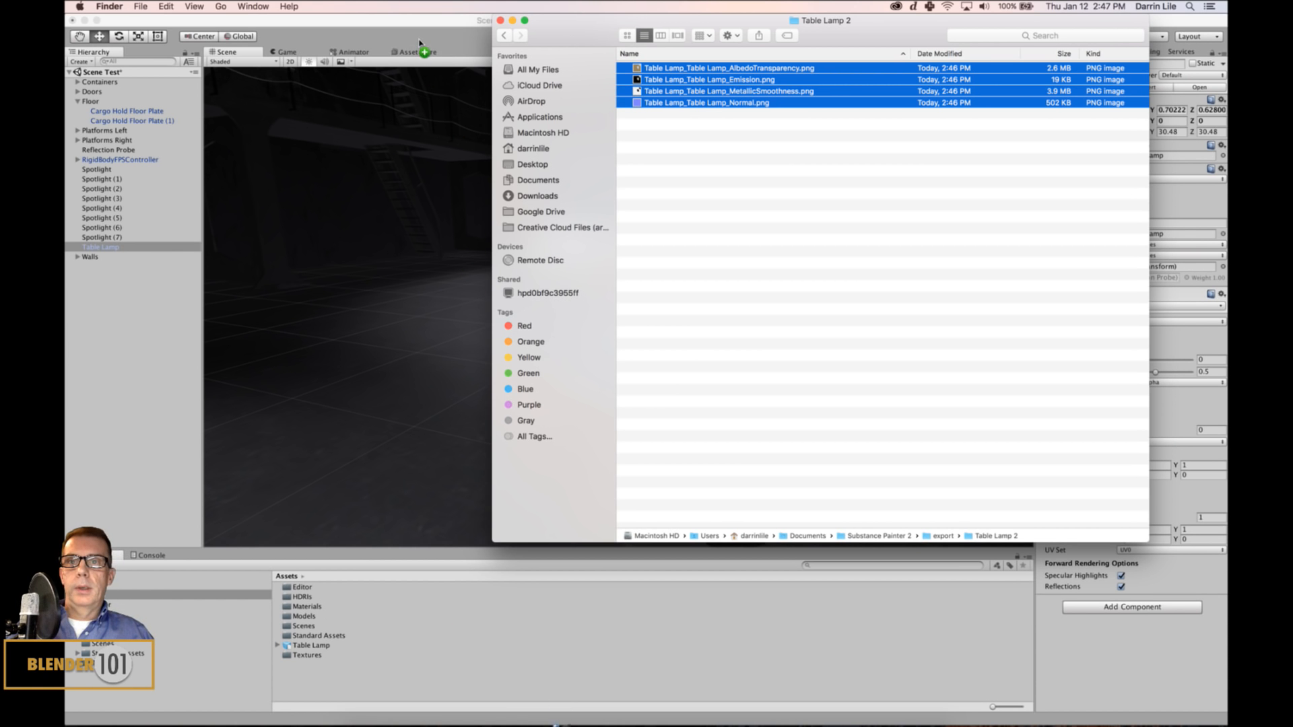
left_click(429, 18)
left_click_drag(636, 426, 528, 607)
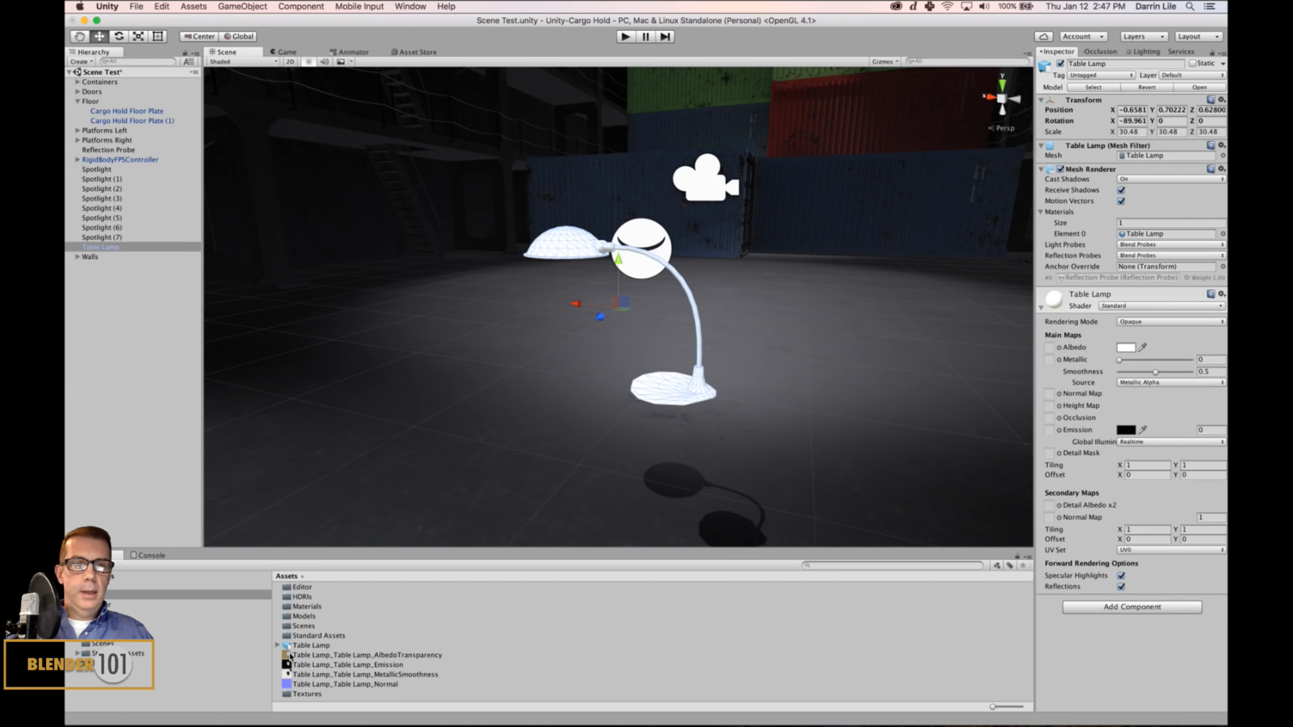
Assign the AlbedoTransparency texture to the Albedo slot of the Table Lamp material.
left_click_drag(287, 654, 1049, 351)
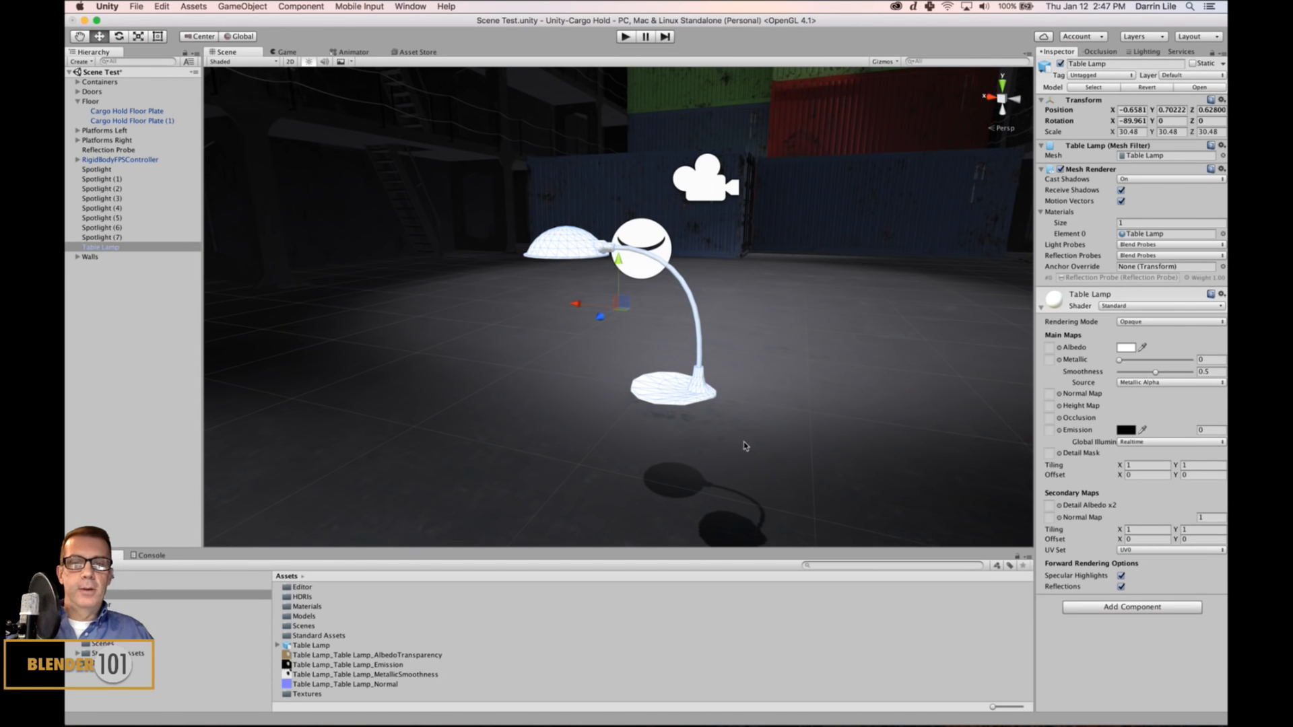
left_click(733, 408)
left_click(583, 260)
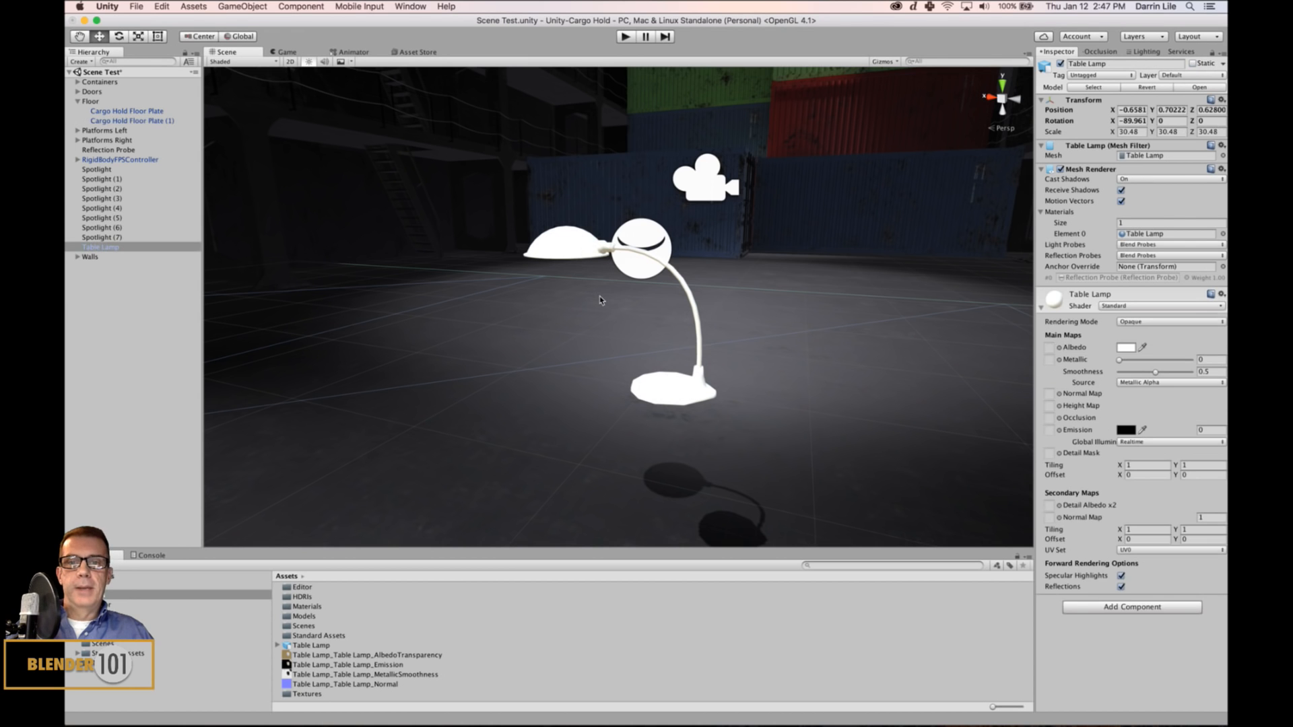
left_click_drag(332, 654, 1054, 348)
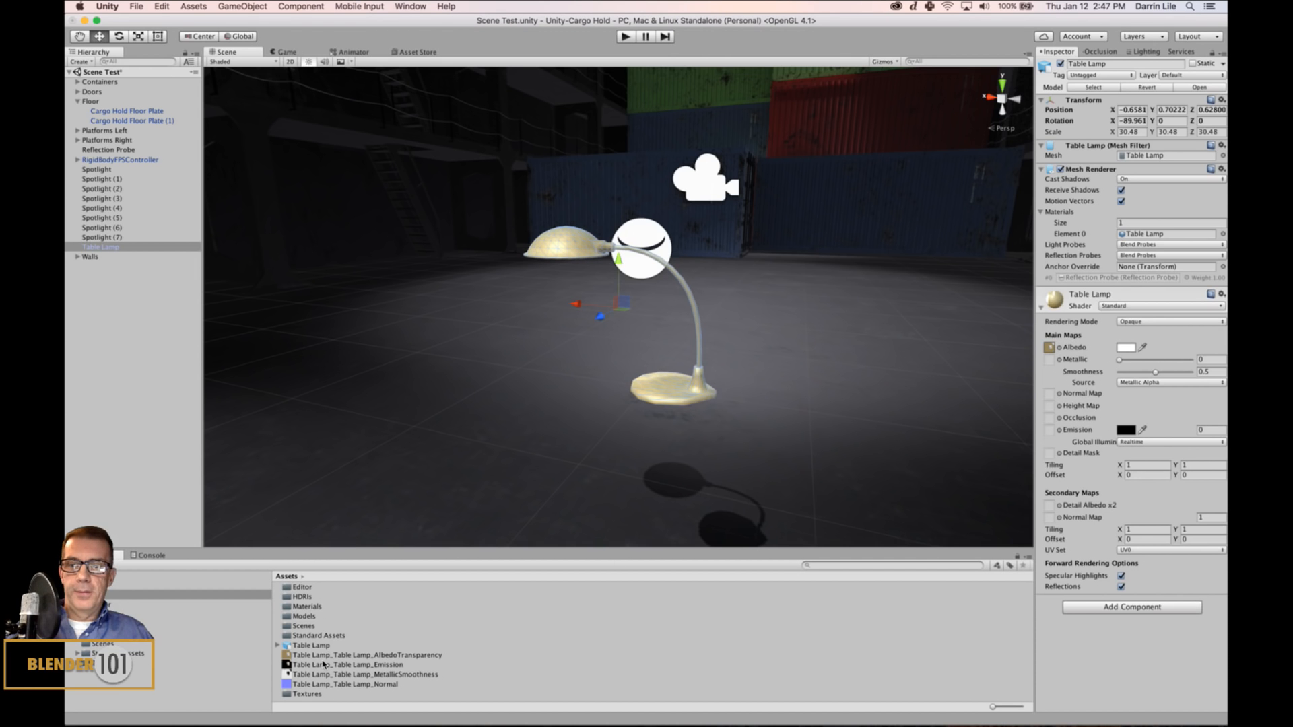
Assign the MetallicSmoothness texture to Metallic and the Normal texture to Normal Map, and mark the latter as a normal map.
left_click_drag(318, 667, 1050, 431)
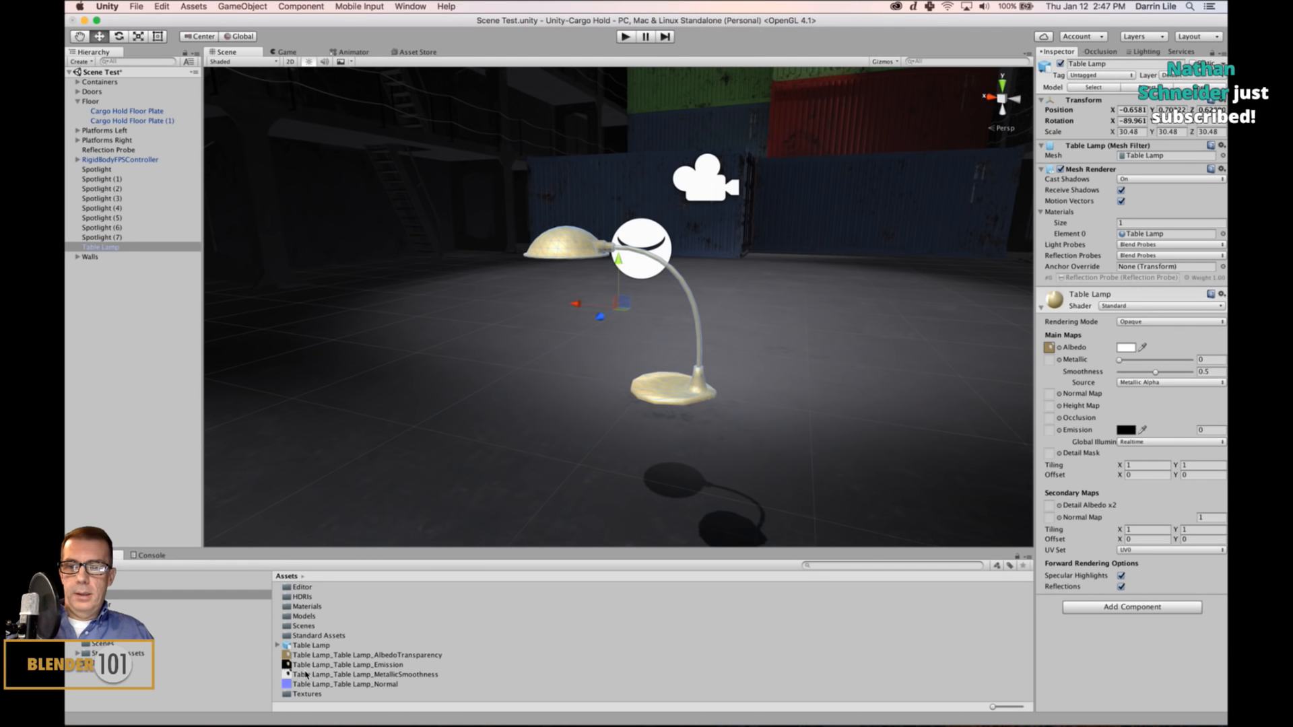
left_click_drag(306, 675, 1050, 361)
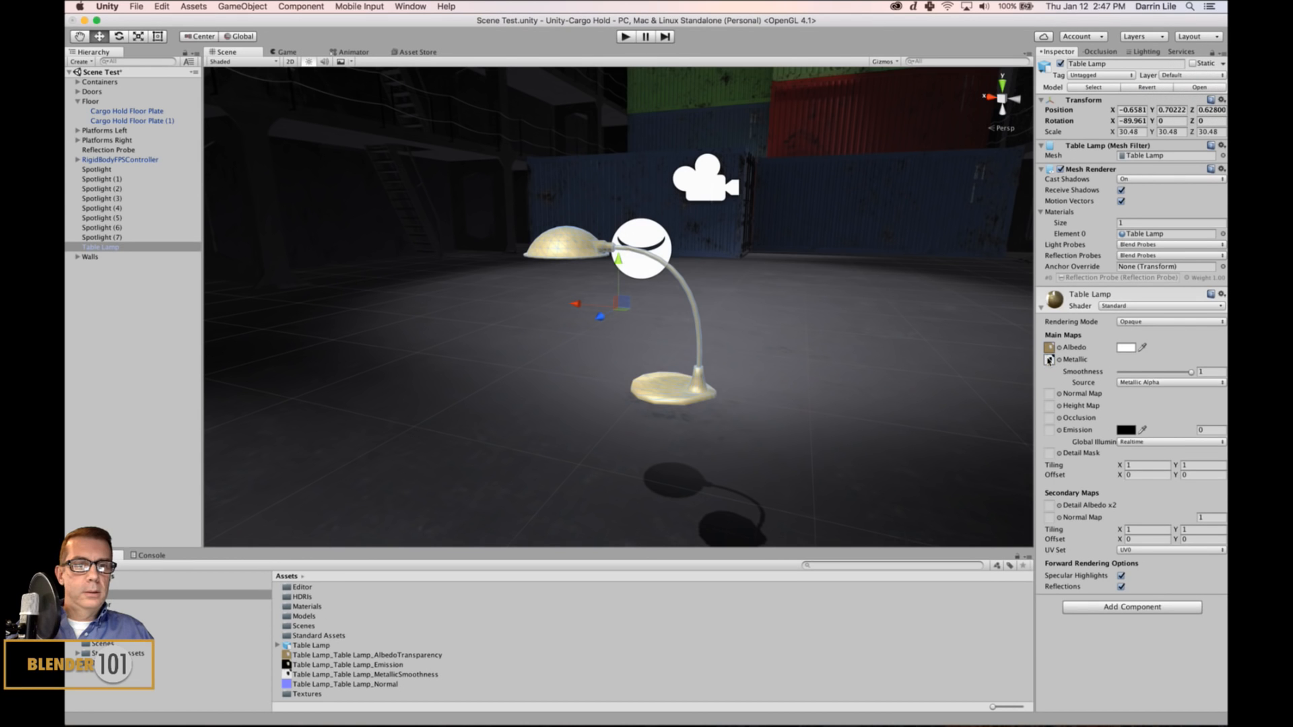
left_click_drag(289, 686, 1049, 393)
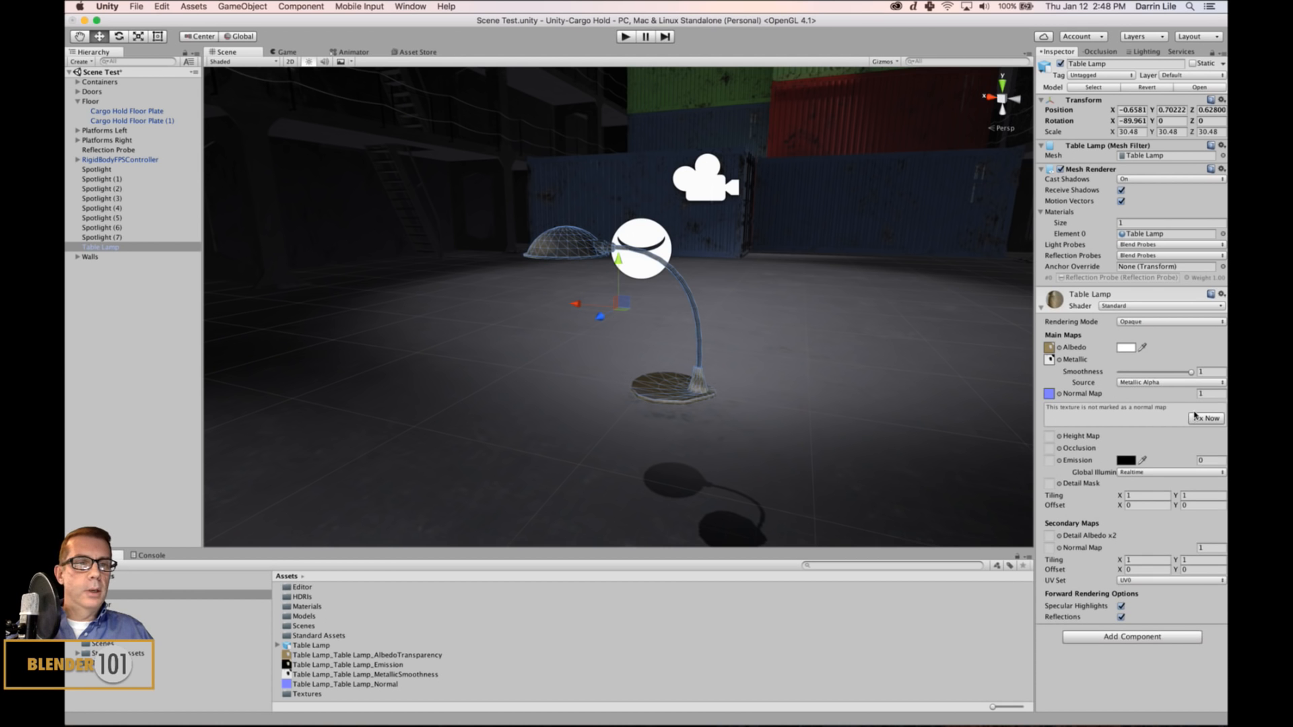
Add a point light to the scene close to the lamp's shade.
left_click(826, 357)
scroll(826, 408, "up", 5)
left_click_drag(753, 407, 778, 383, "alt")
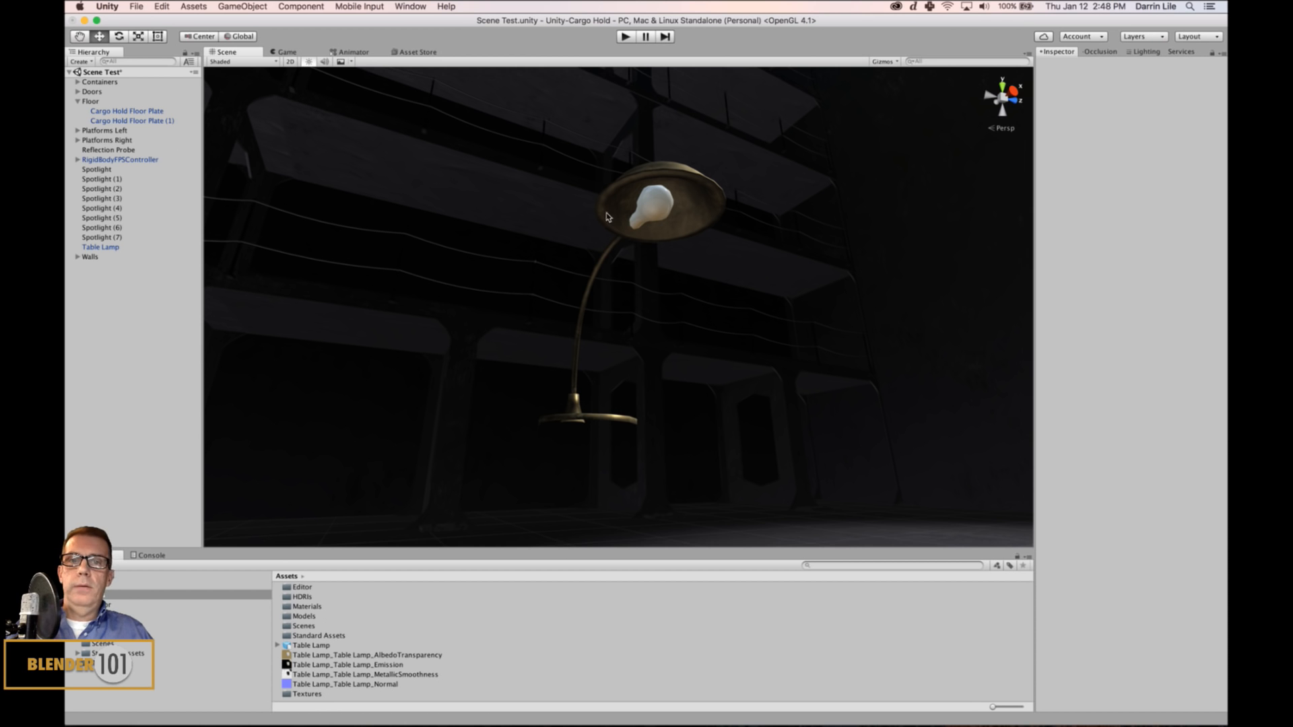
left_click_drag(661, 221, 671, 309, "alt")
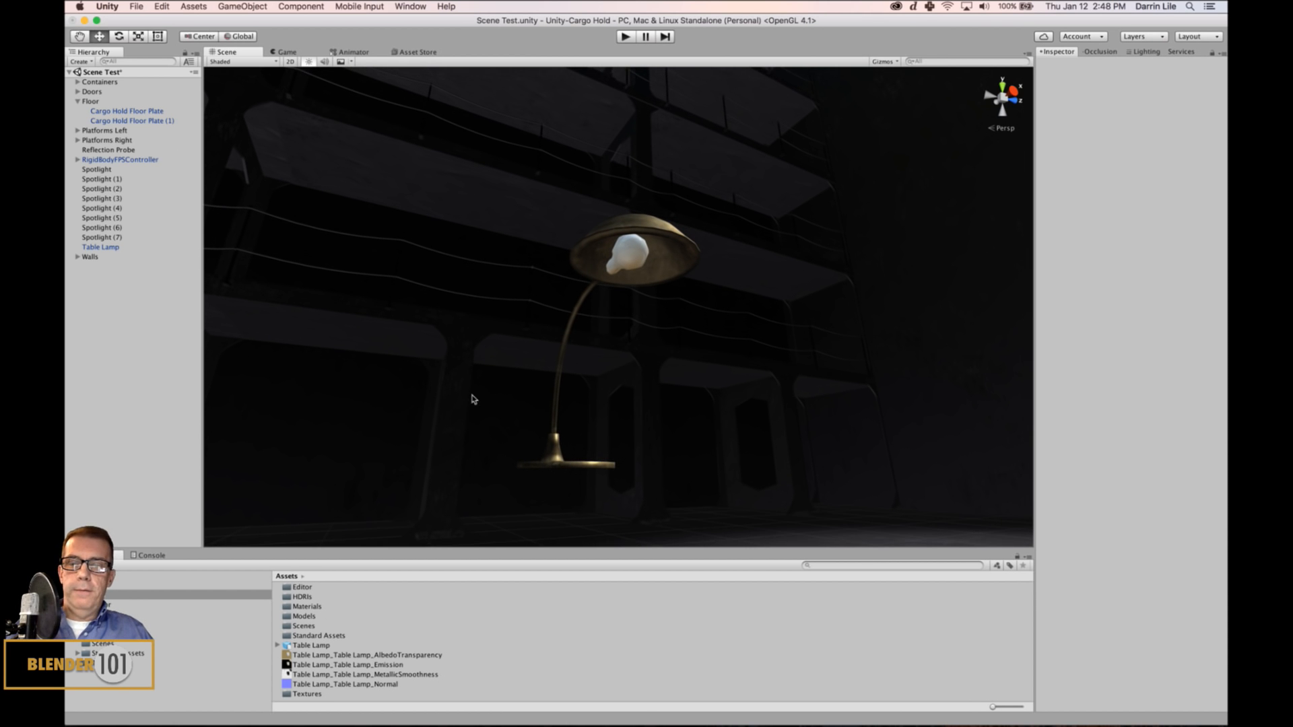
right_click(150, 393)
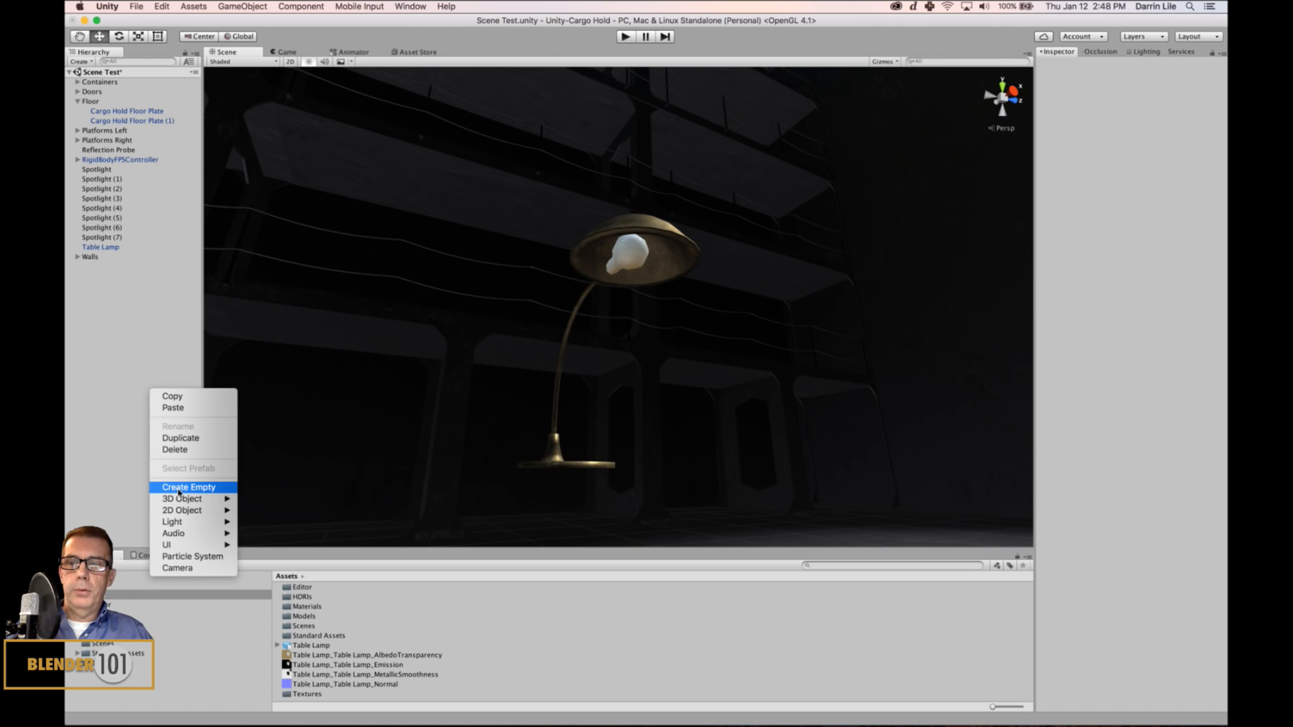
mouse_move(182, 526)
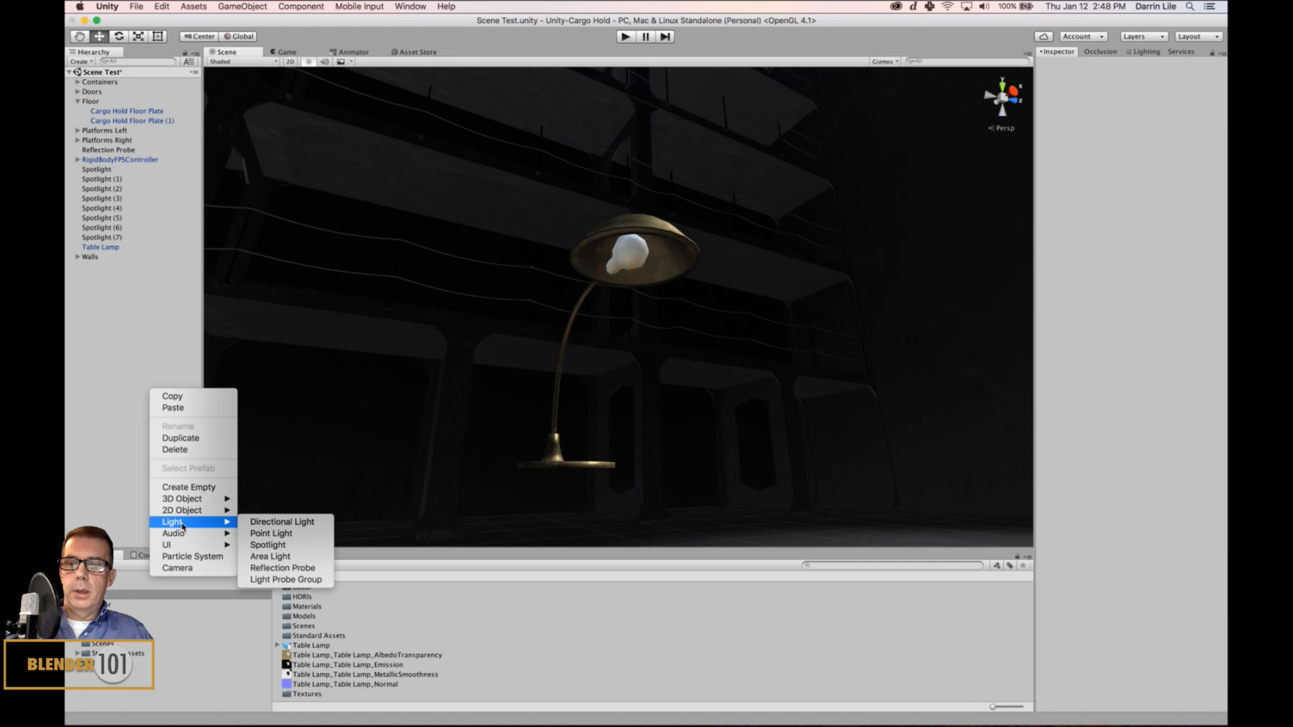
left_click(255, 535)
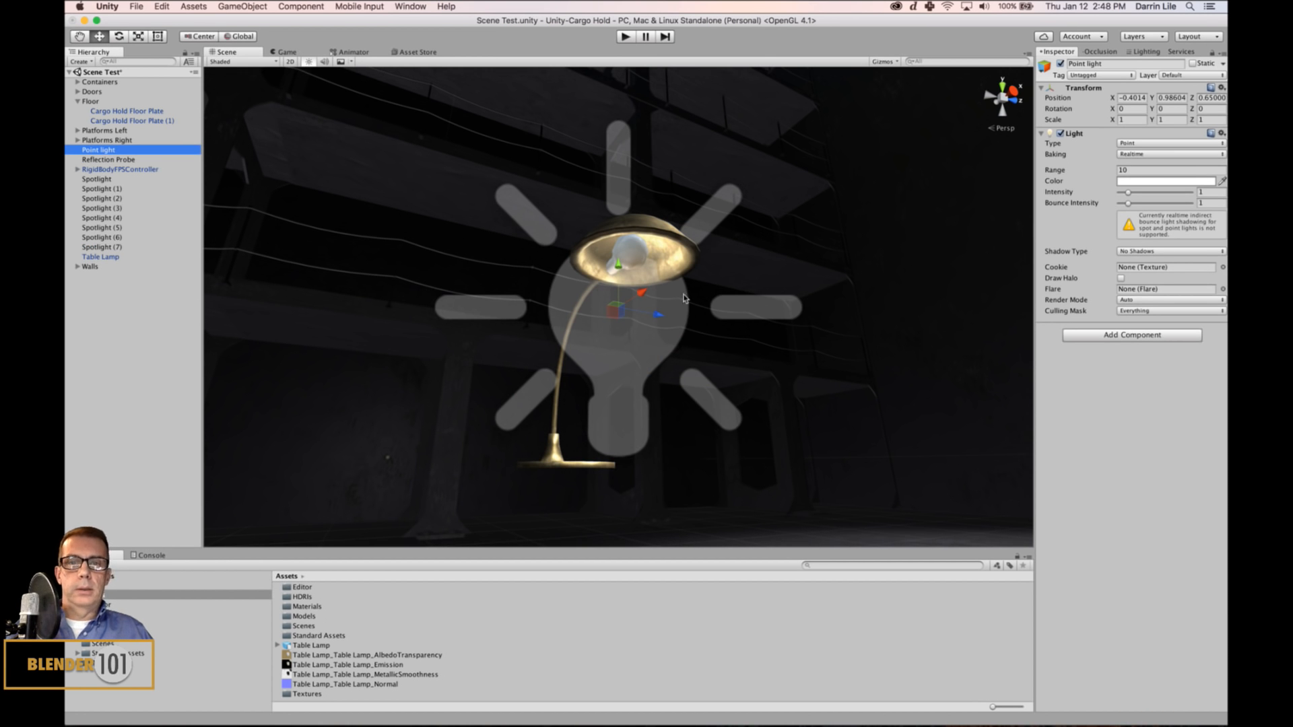
Shift the point light along the X axis to about -0.302, beneath the lamp's shade.
scroll(667, 325, "down", 5)
left_click_drag(710, 324, 485, 412, "alt")
mouse_move(578, 315)
left_mouse_down()
mouse_move(542, 322)
mouse_move(571, 329)
left_mouse_up()
Shrink the 3D gizmo icons in the scene view so they no longer cover the lamp.
left_click(883, 62)
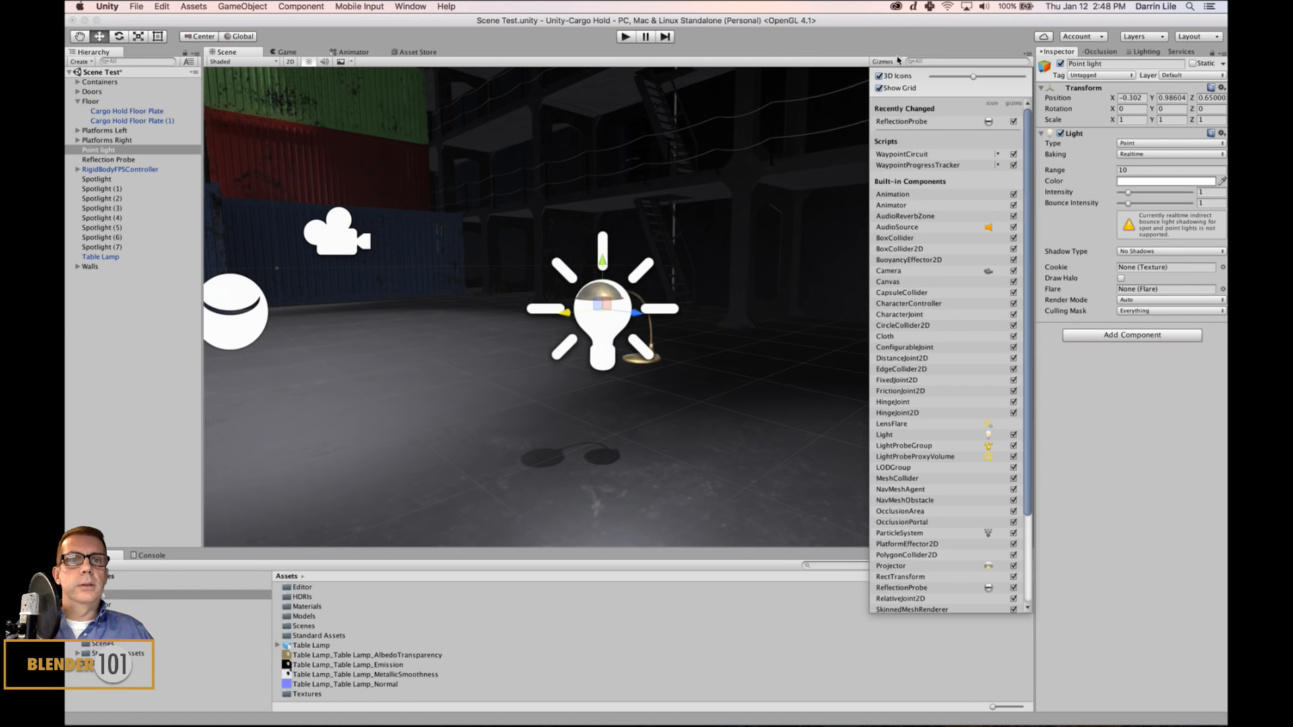
left_click_drag(972, 78, 944, 90)
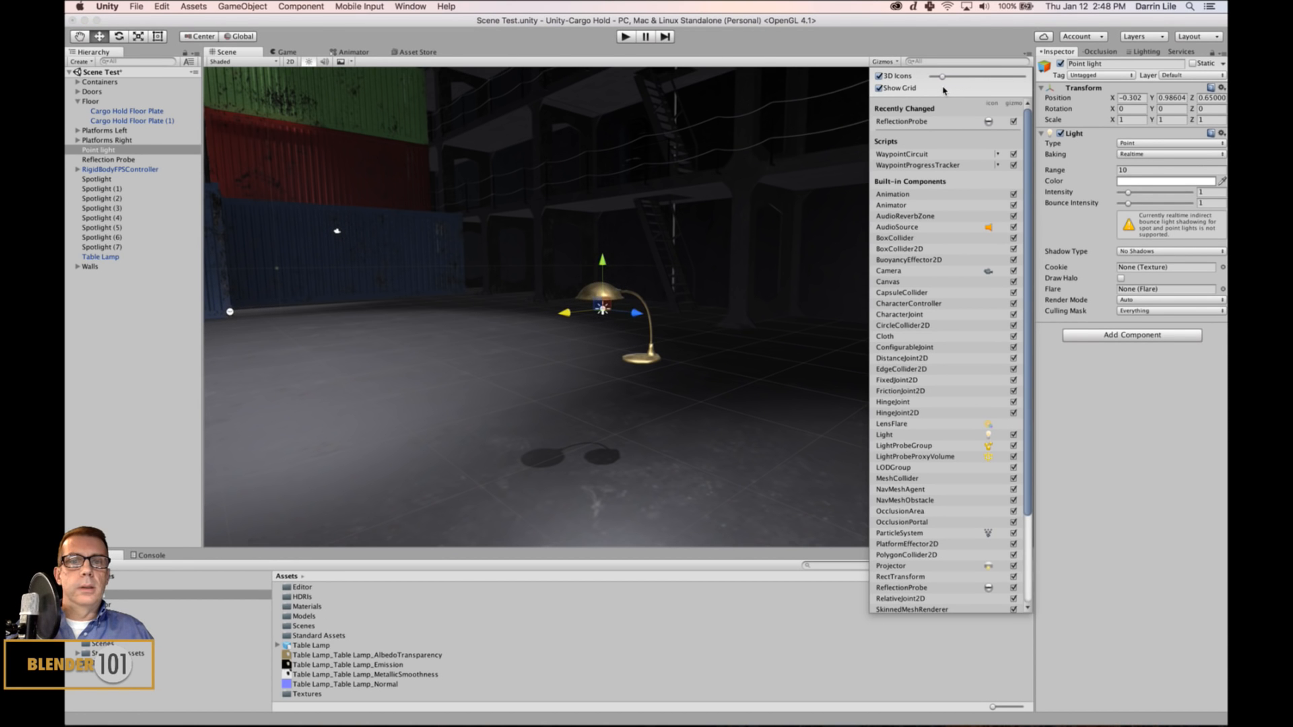
left_click(869, 42)
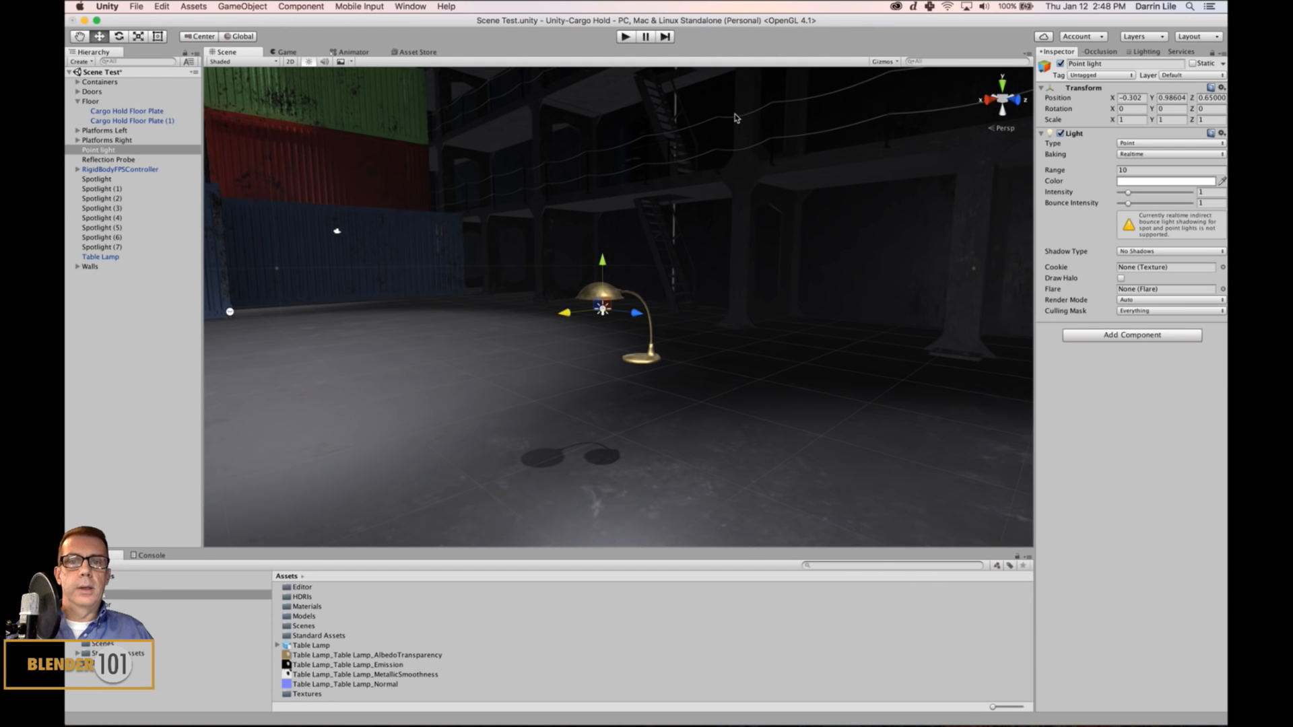
Position the point light just below the bulb at about X -0.329, Y 0.9814, Z 0.6248.
scroll(680, 202, "up", 4)
left_click_drag(606, 364, 806, 269, "alt")
scroll(735, 222, "up", 6)
left_click_drag(712, 311, 682, 272, "alt")
left_click_drag(671, 214, 782, 360)
mouse_move(704, 255)
left_mouse_down()
mouse_move(719, 332)
mouse_move(716, 258)
left_mouse_up()
scroll(730, 290, "down", 10)
left_click_drag(754, 310, 671, 365, "alt")
scroll(699, 350, "up", 8)
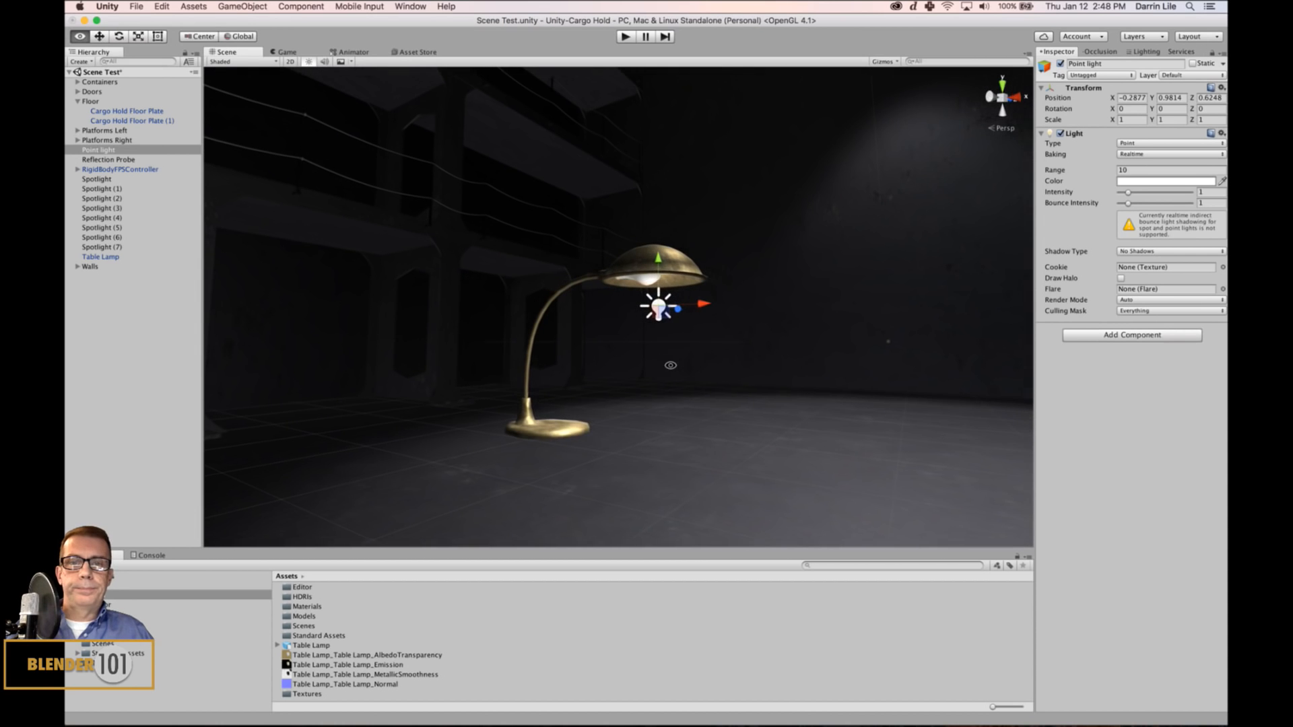
left_click_drag(703, 304, 692, 310)
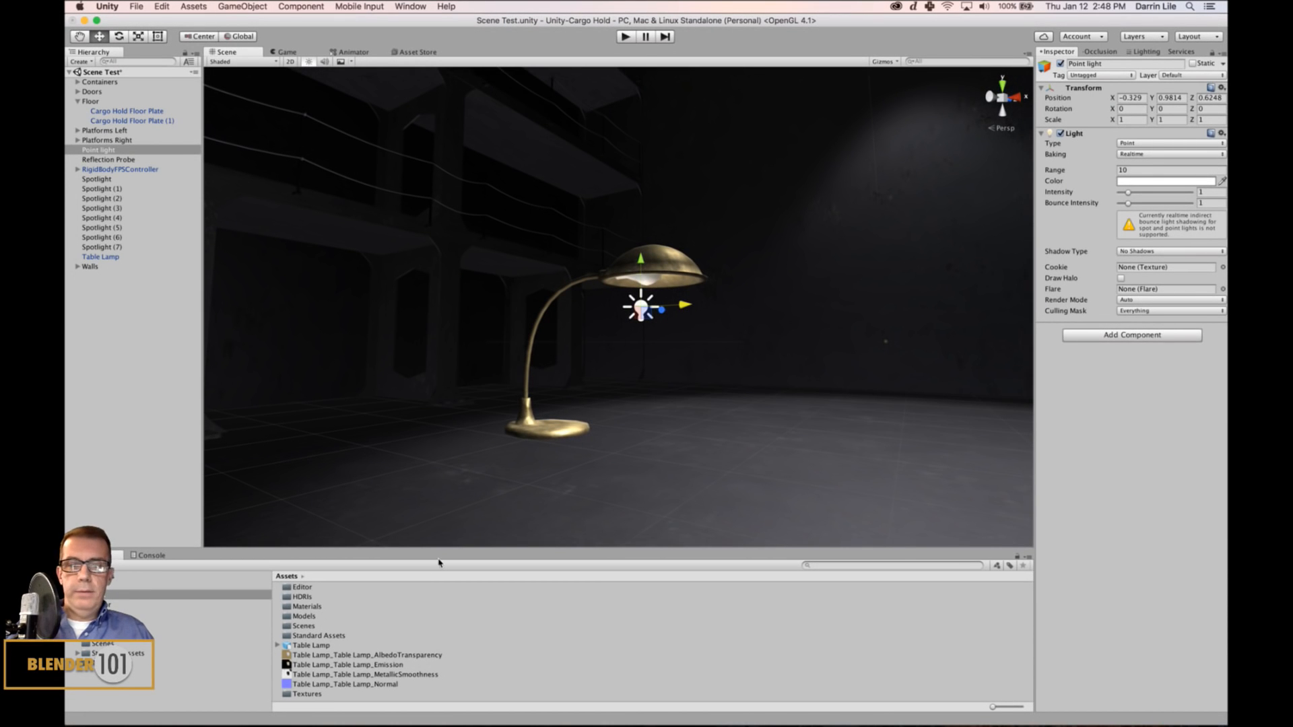
Select the lamp in the scene and assign the Emission texture to its material's Emission slot.
left_click(327, 648)
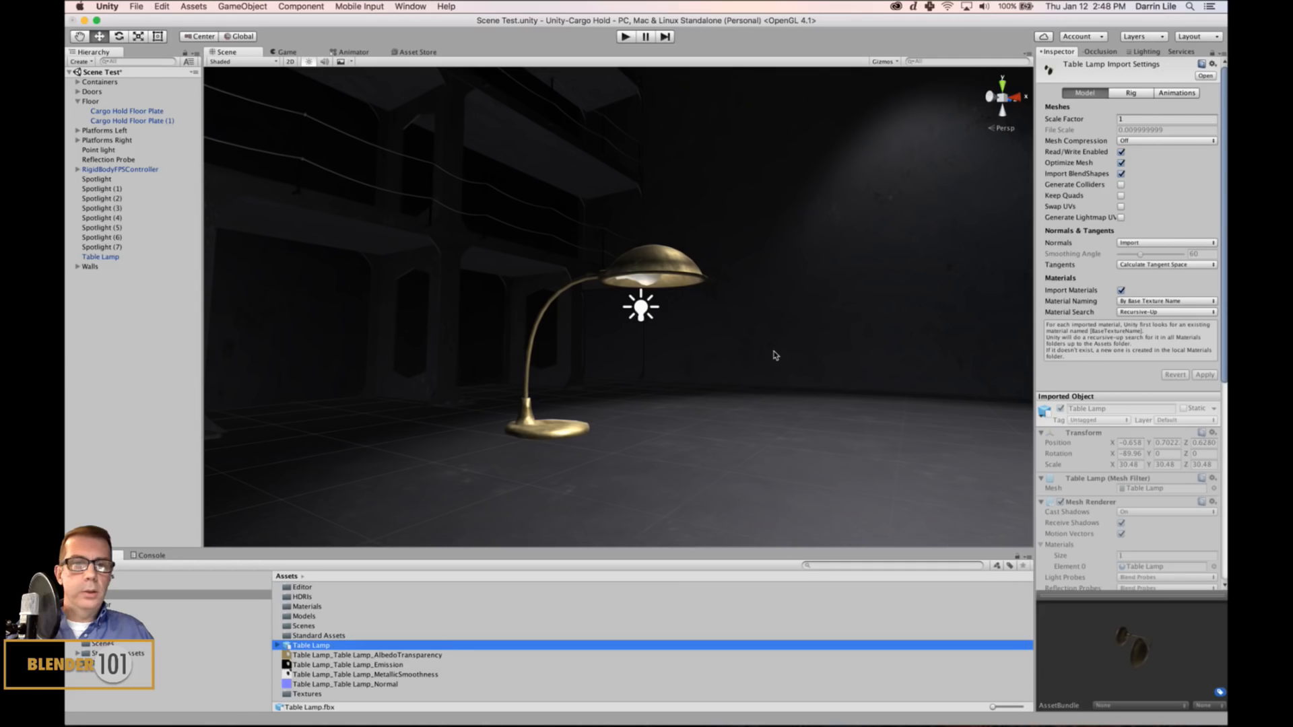
left_click_drag(782, 384, 780, 375, "alt")
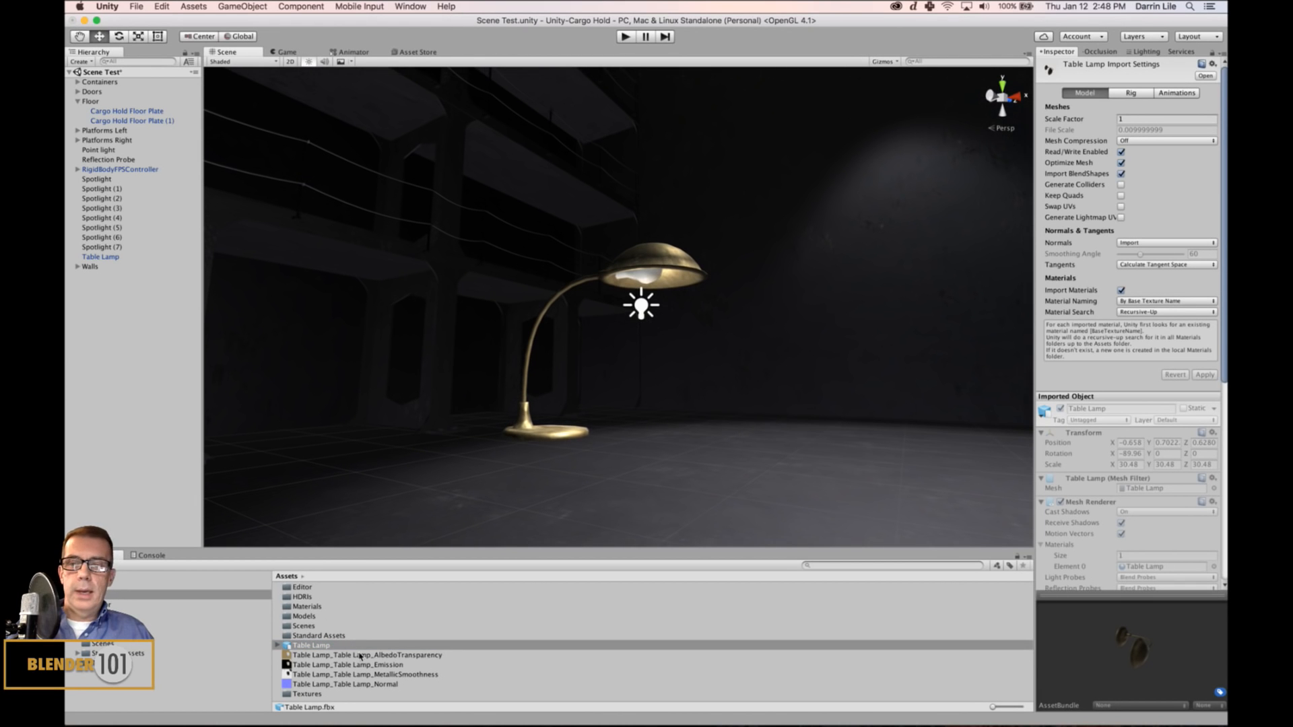
left_click(636, 261)
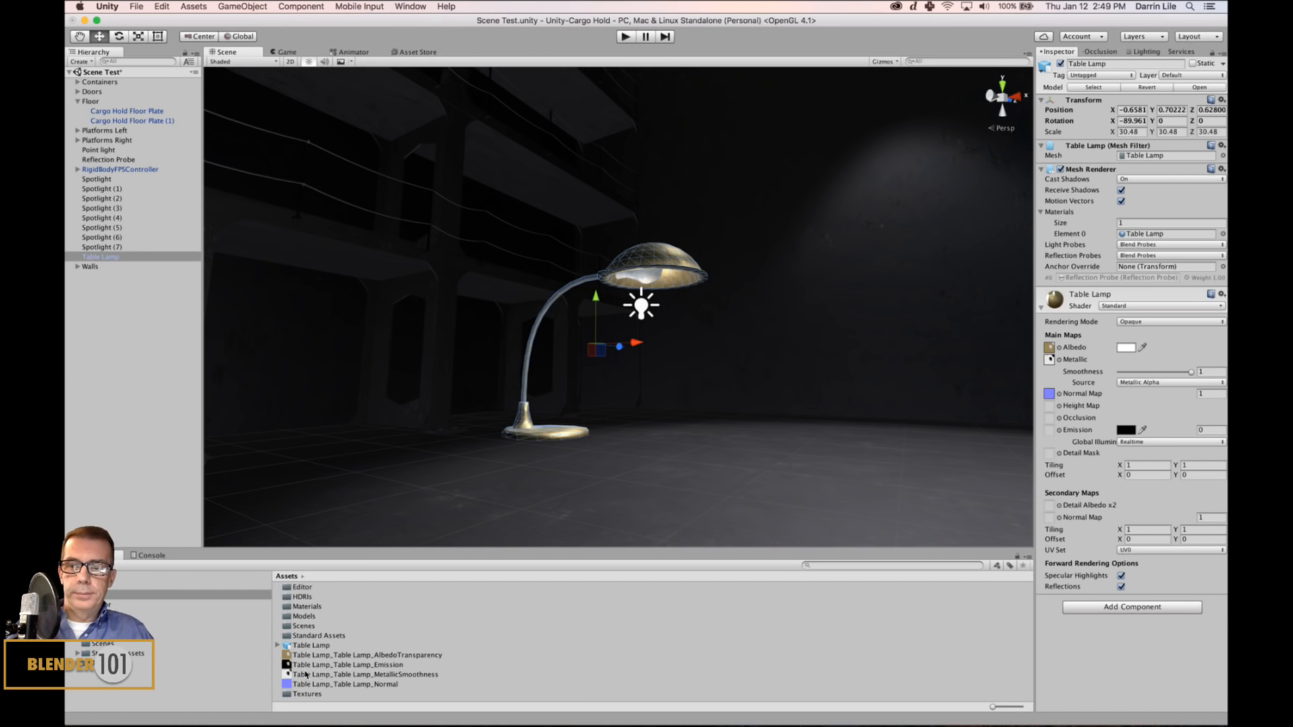
left_click_drag(286, 665, 1050, 433)
scroll(814, 364, "up", 10)
mouse_move(814, 363)
left_mouse_down("alt")
mouse_move(811, 384)
mouse_move(807, 363)
left_mouse_up("alt")
scroll(807, 362, "down", 10)
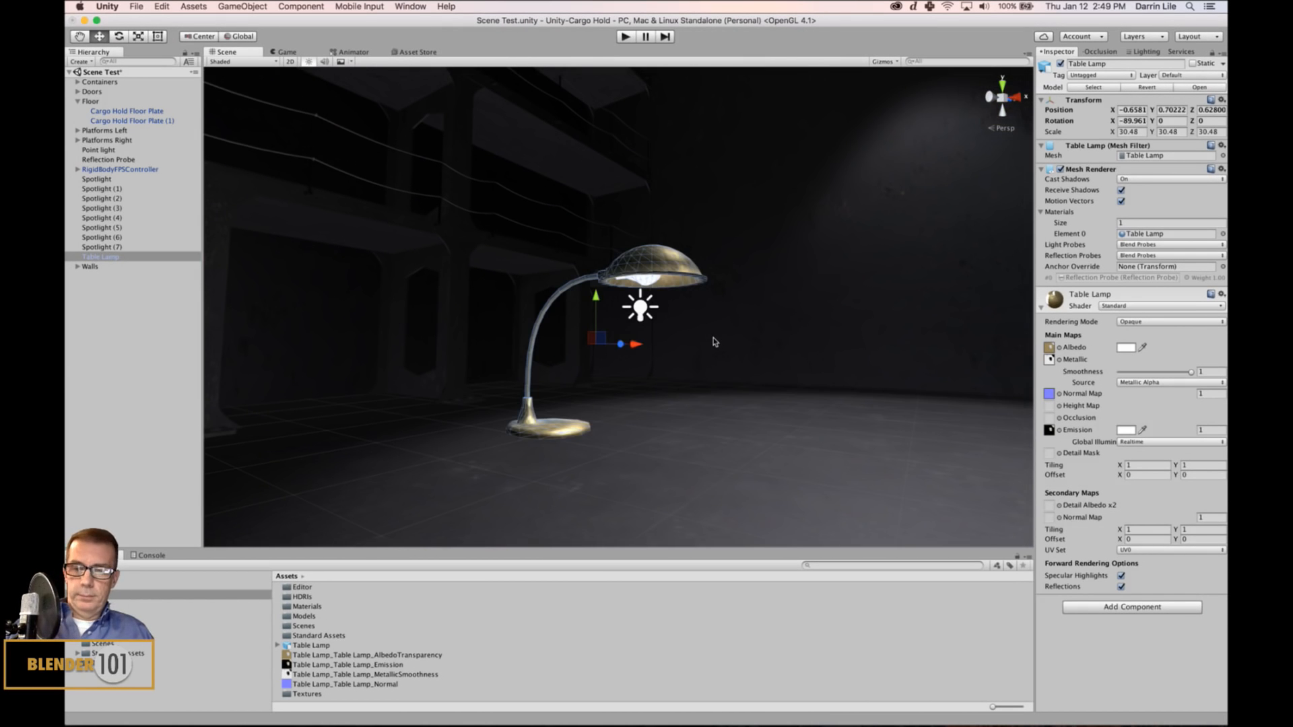
left_click_drag(714, 342, 731, 347, "alt")
scroll(823, 321, "up", 5)
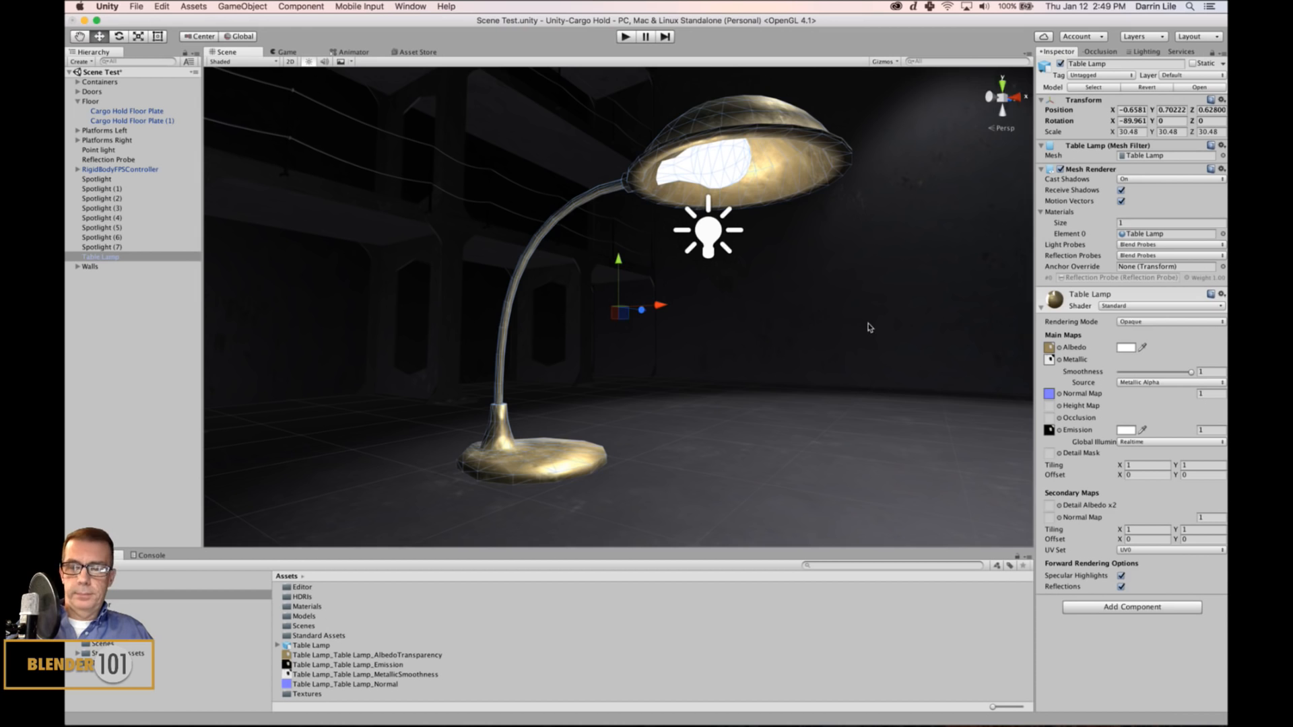
Delete the point light from the scene.
left_click(895, 366)
scroll(842, 366, "down", 10)
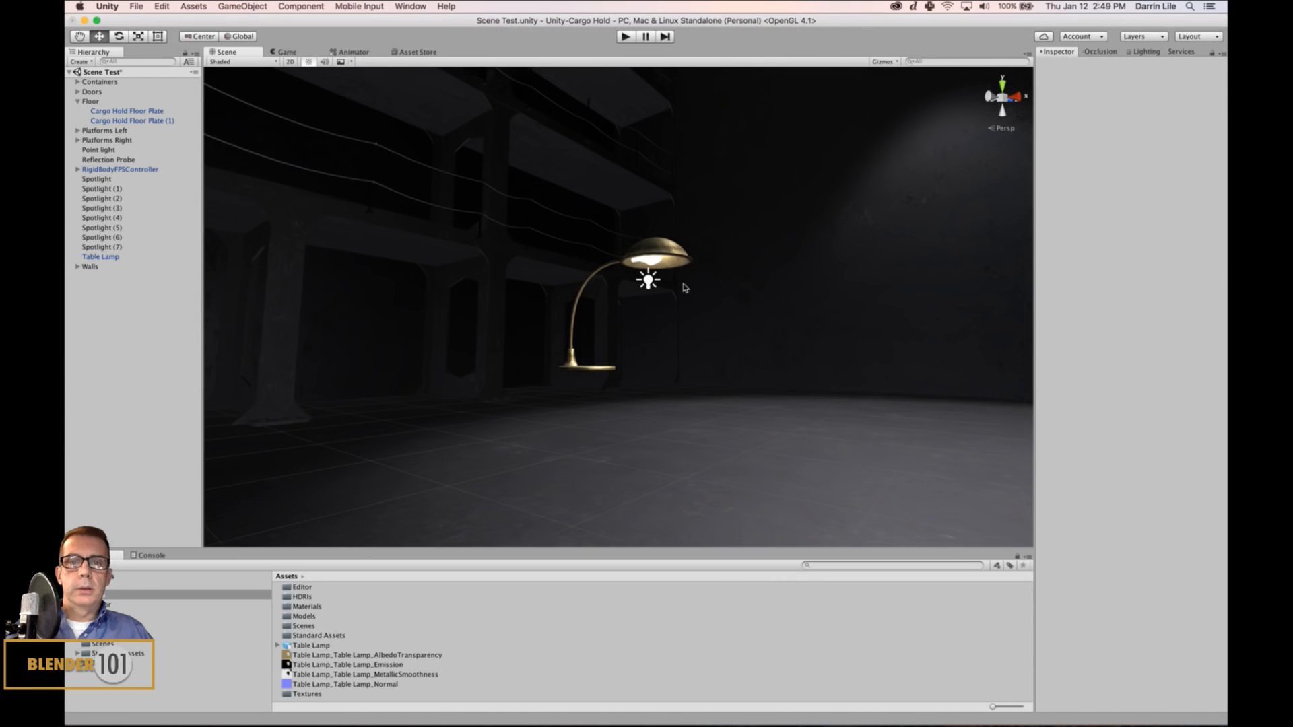
left_click(648, 281)
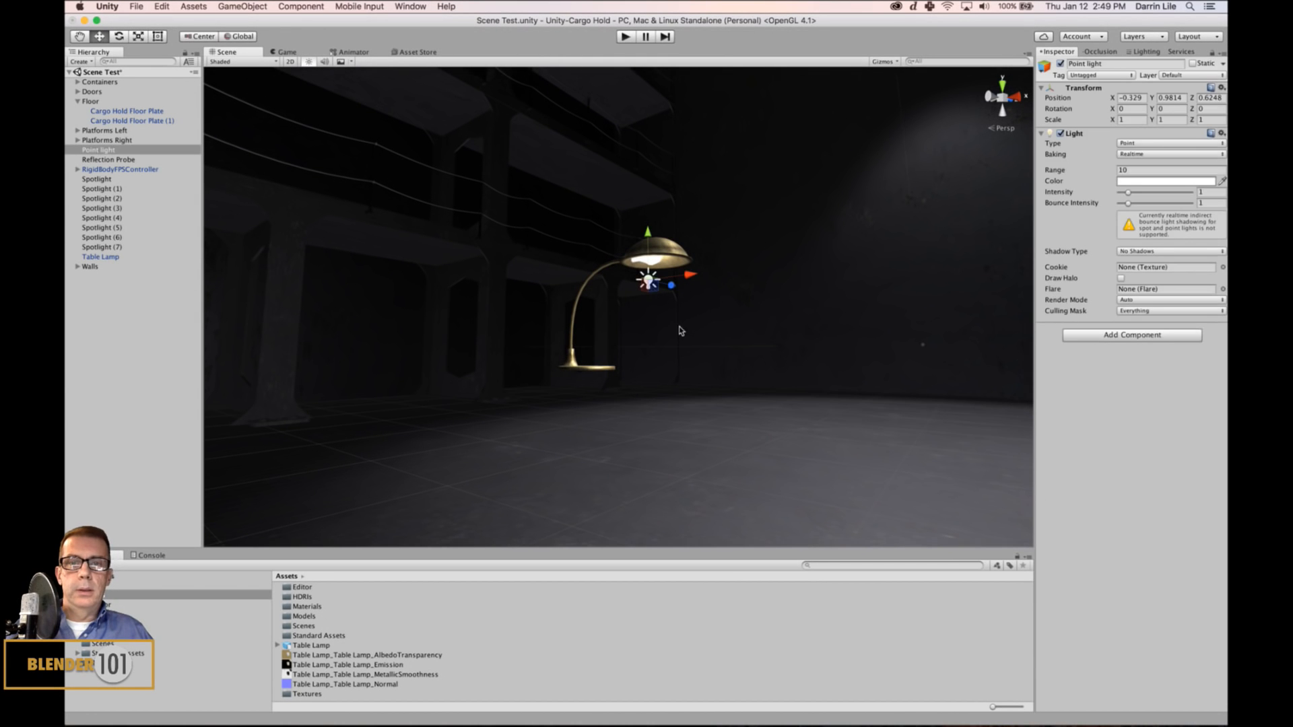
right_click(142, 150)
left_click(168, 207)
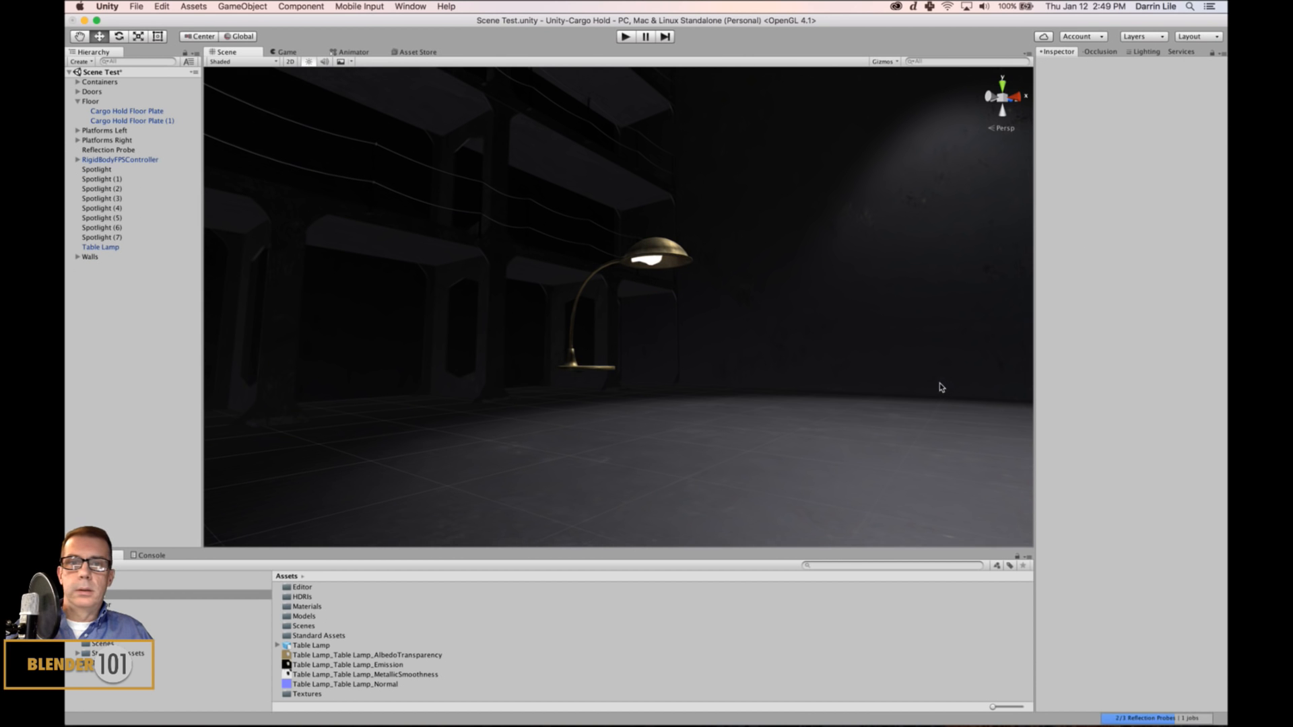
Examine the lamp's emissive bulb and aged brass surface from several sides, up close and from a distance.
left_click_drag(678, 339, 823, 342, "alt")
scroll(797, 323, "up", 5)
scroll(795, 325, "down", 5)
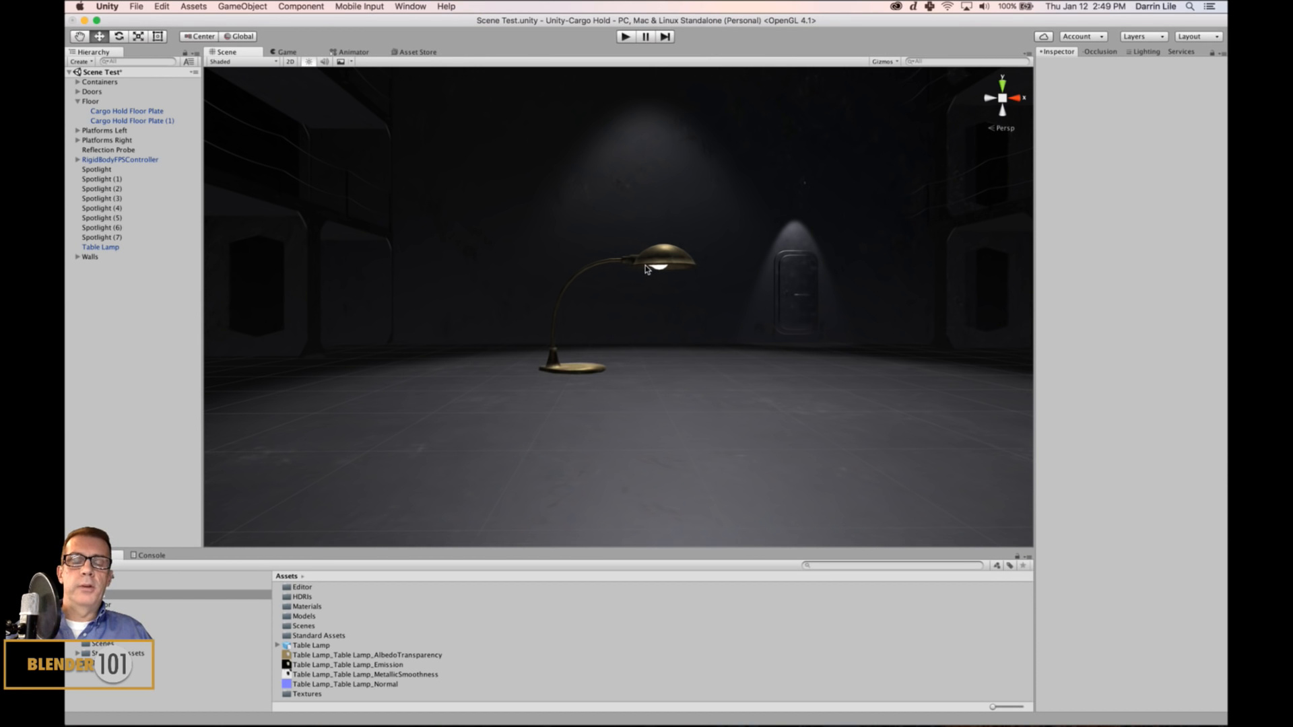
left_click_drag(1000, 438, 1004, 237, "alt")
left_click_drag(629, 434, 761, 416, "alt")
scroll(707, 377, "up", 5)
scroll(708, 377, "up", 10)
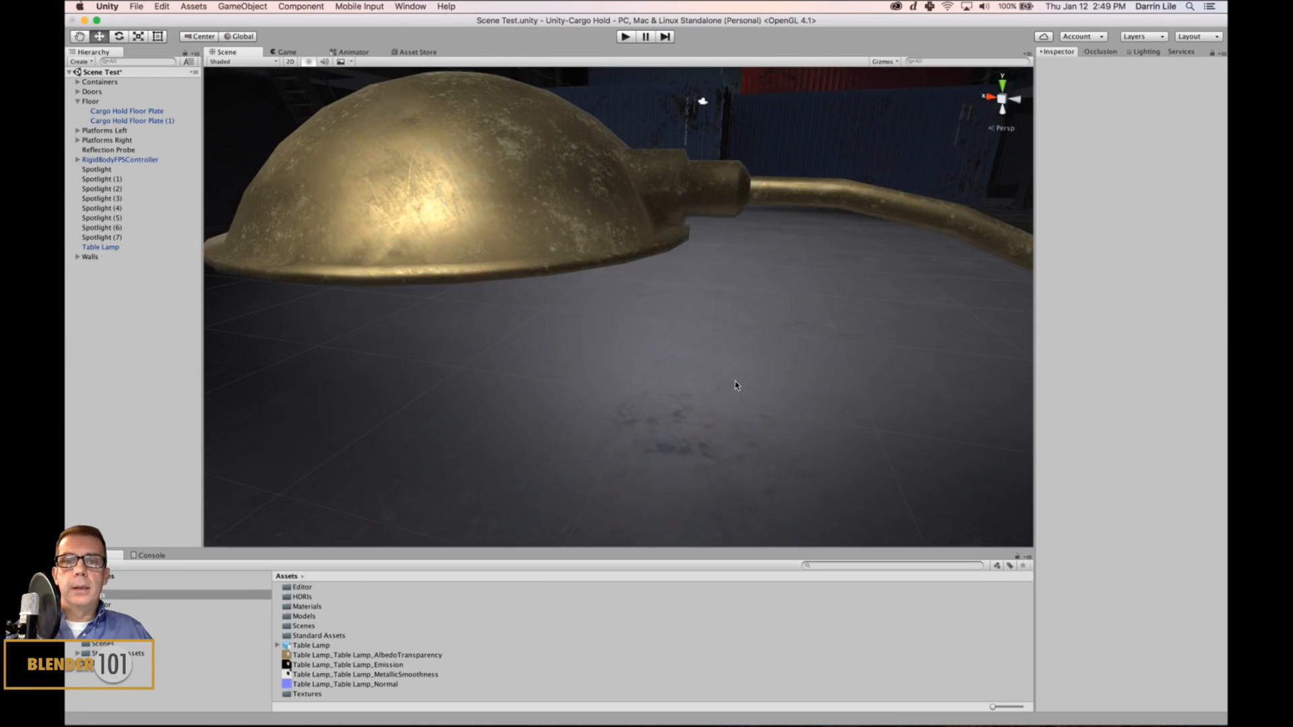
scroll(705, 387, "down", 10)
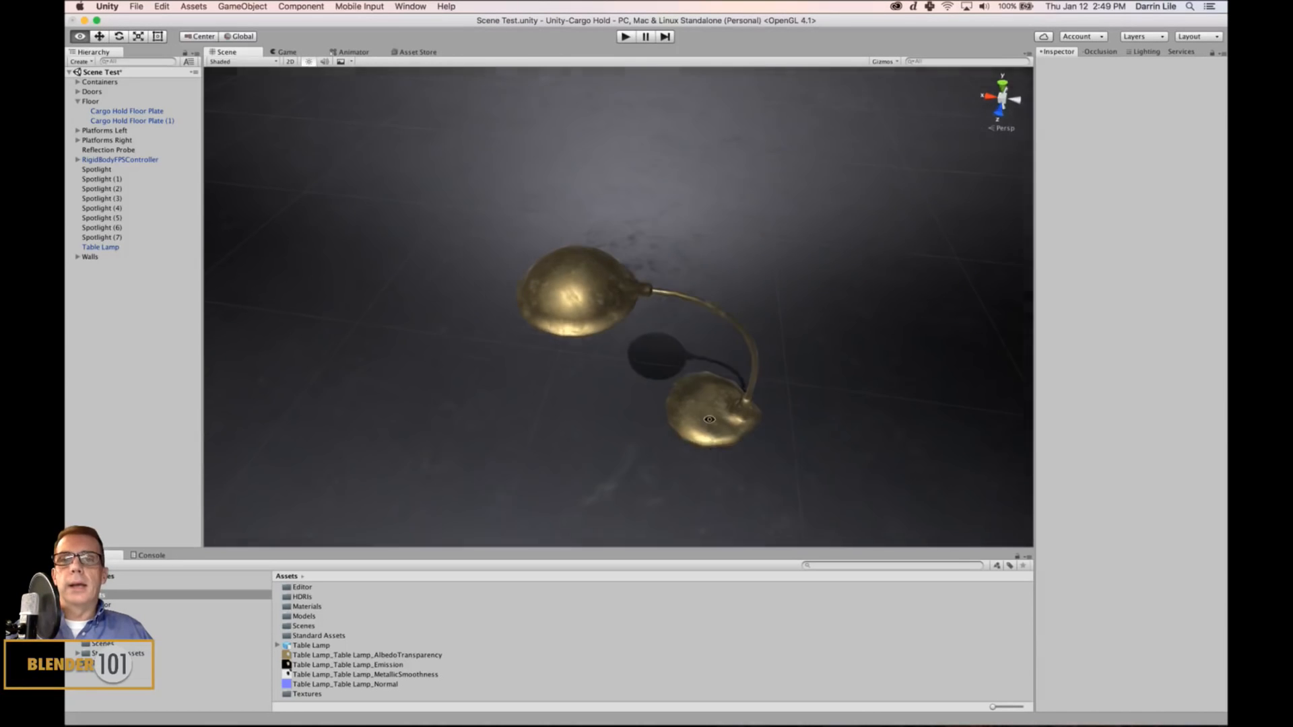
left_click_drag(705, 387, 765, 326, "alt")
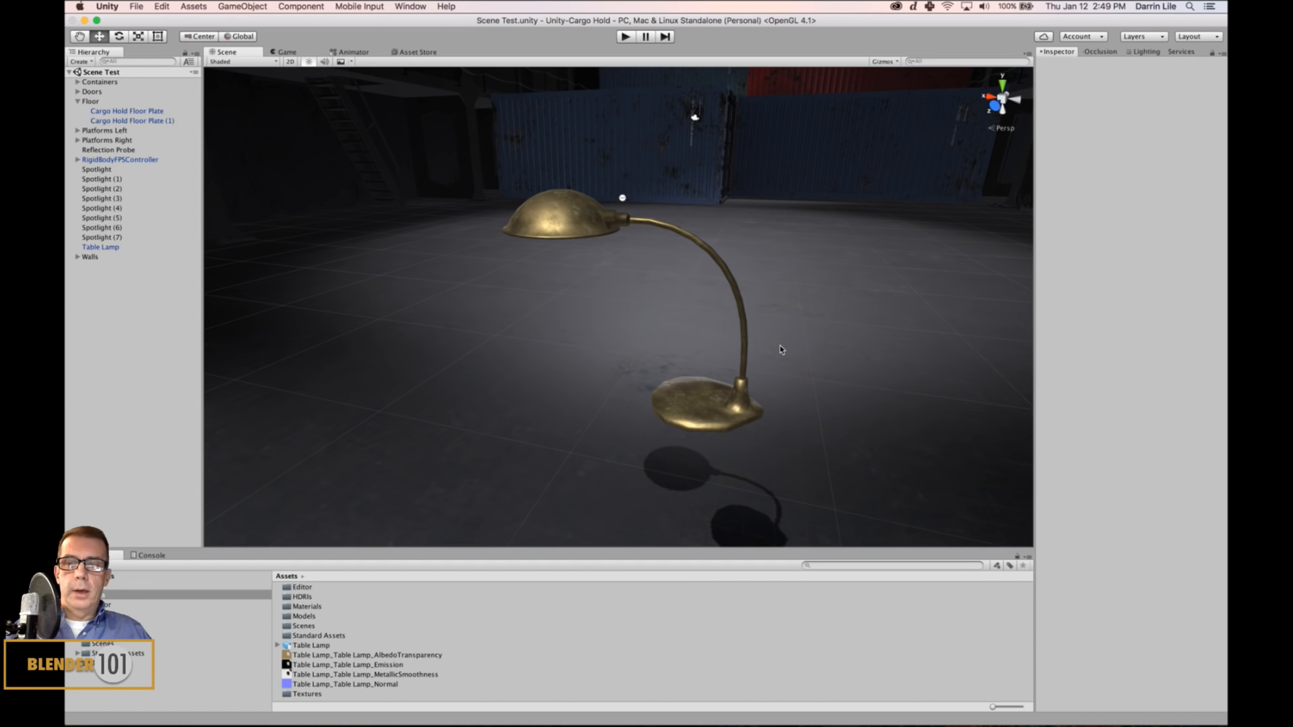
Move the Table Lamp model into the Models folder and create a folder named Table Lamp in Assets.
left_click_drag(287, 647, 298, 617)
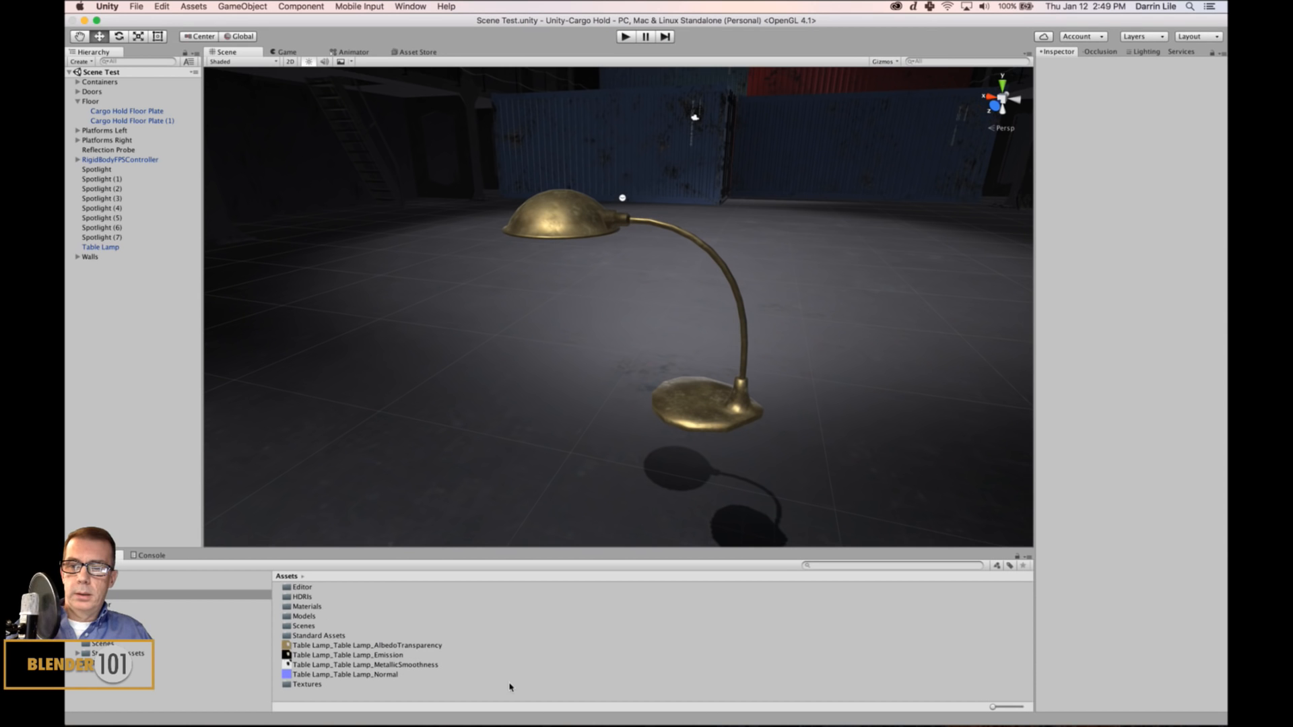
right_click(679, 674)
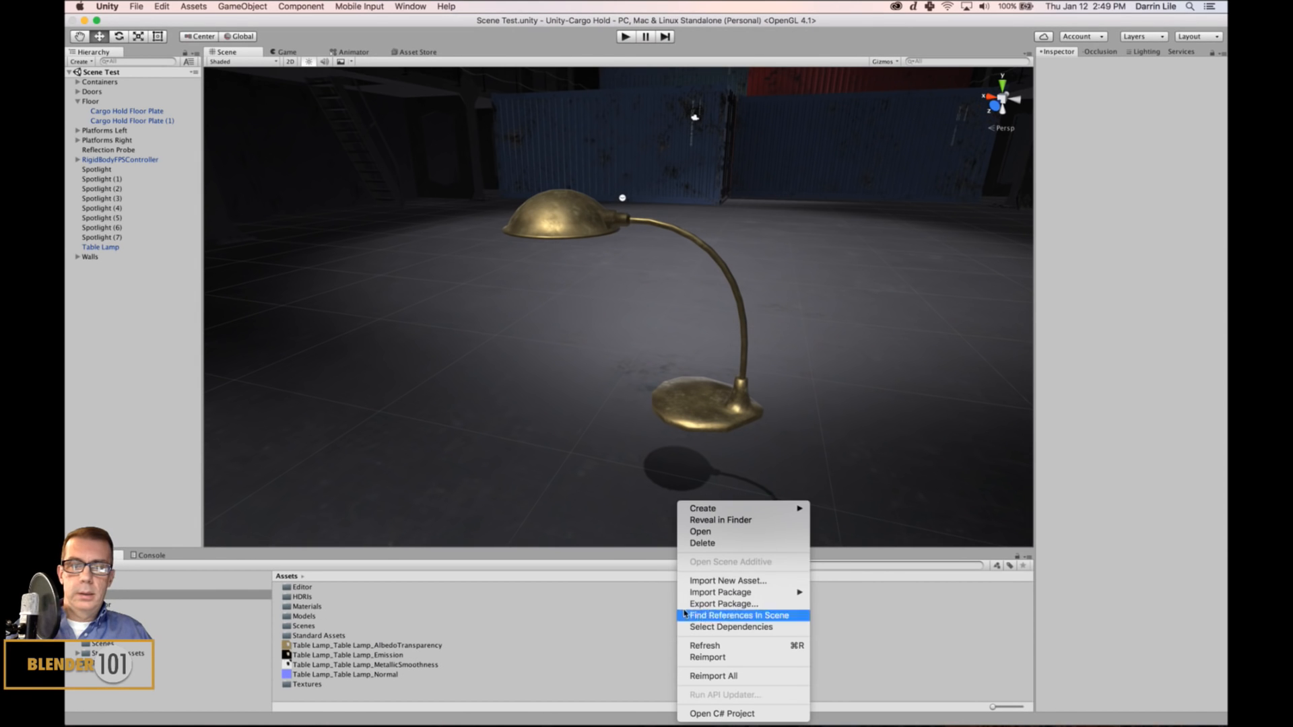
mouse_move(771, 507)
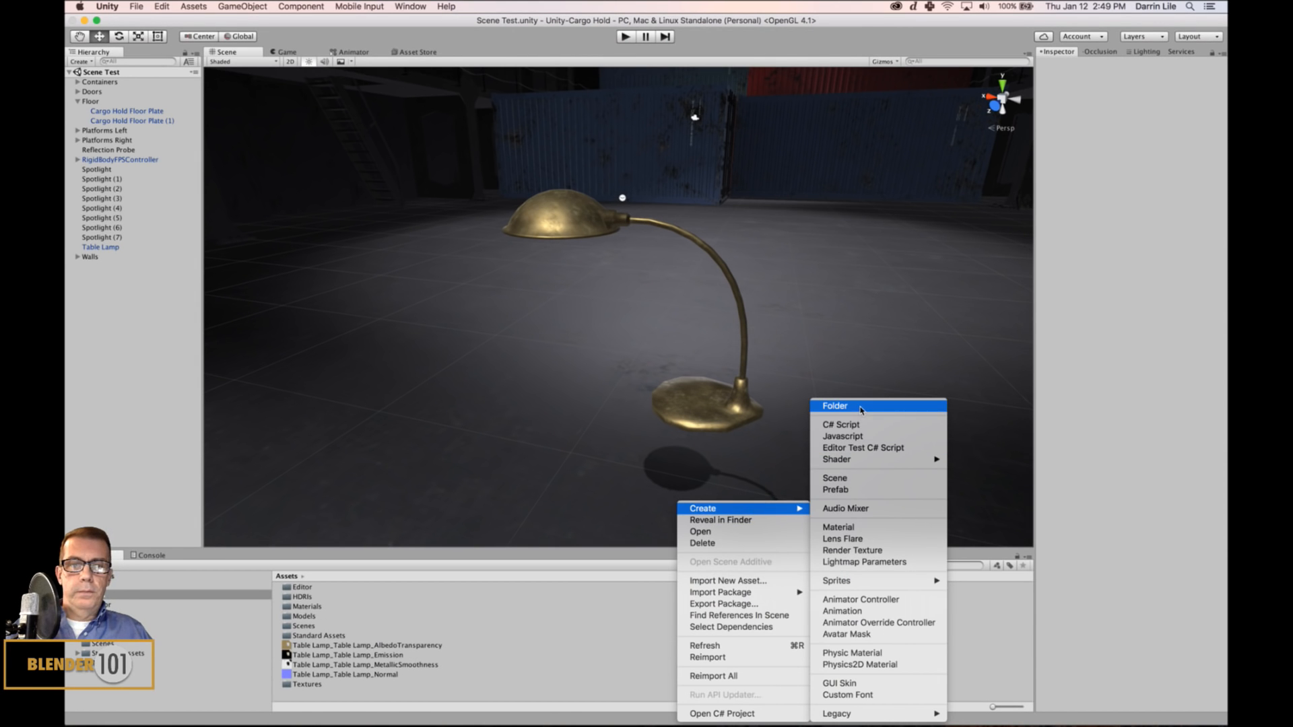
left_click(860, 406)
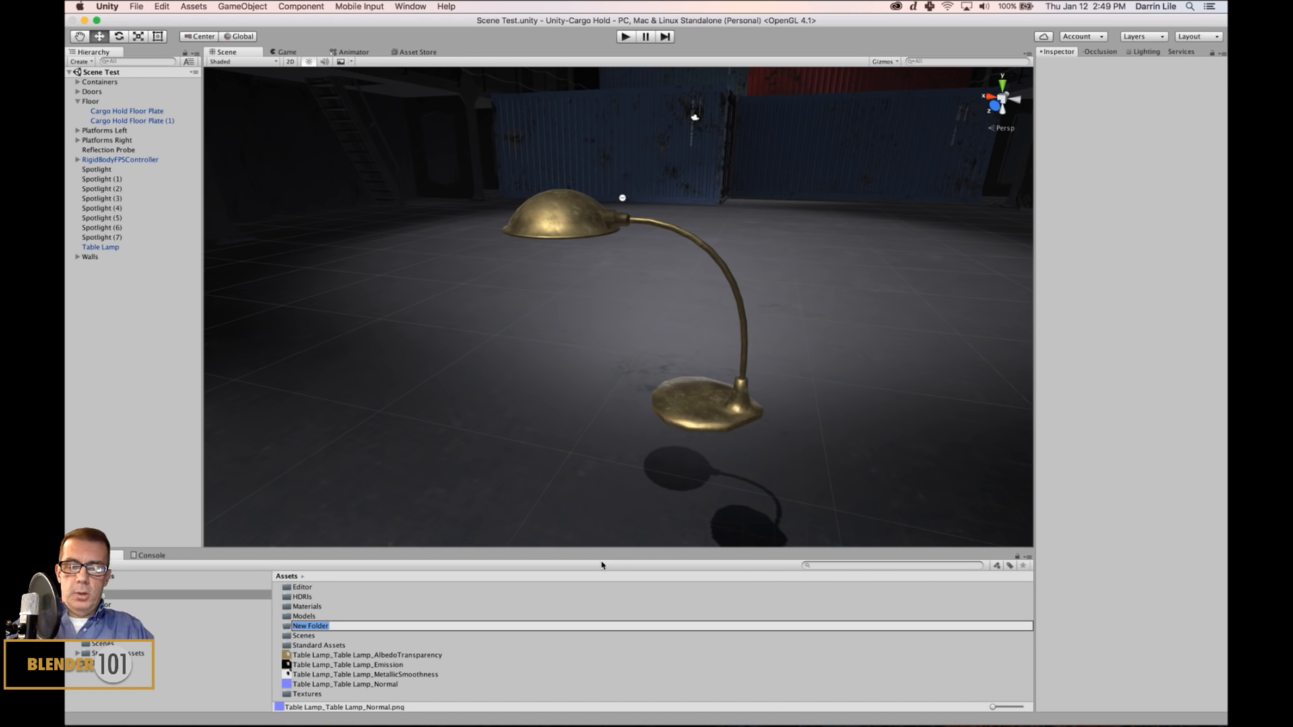
type("Table Lamp")
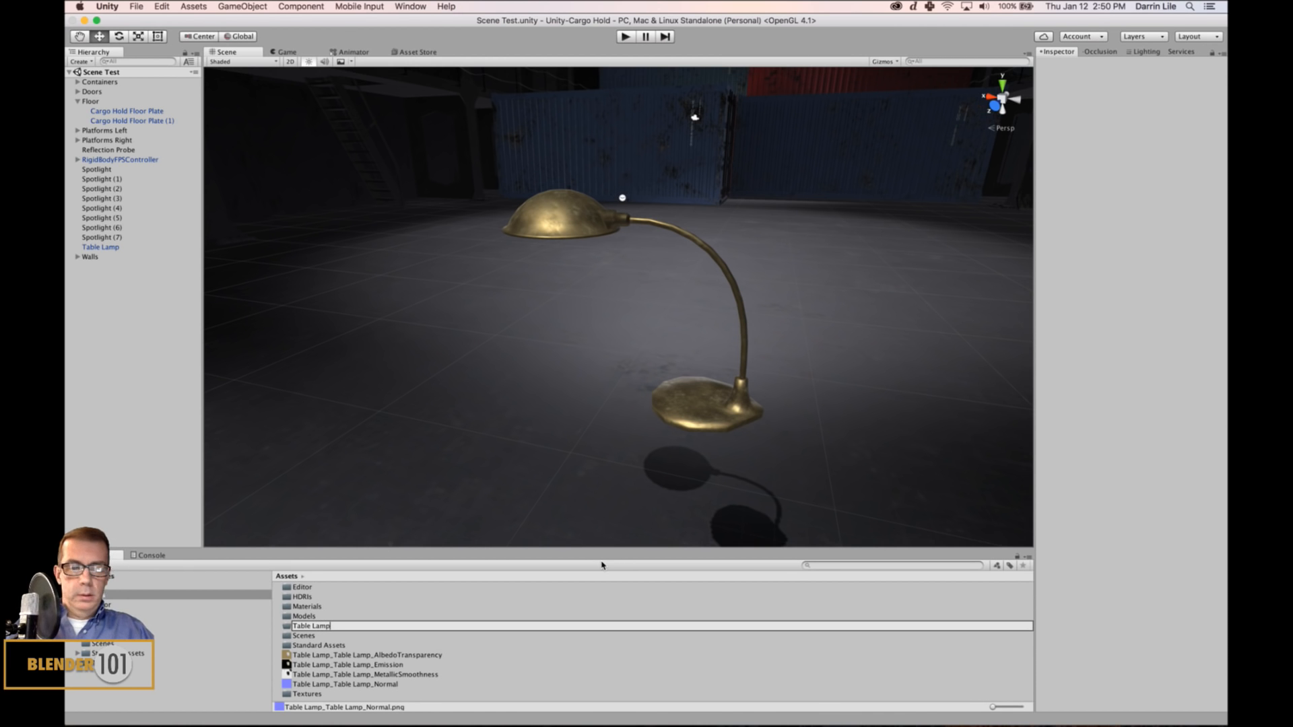
key("Return")
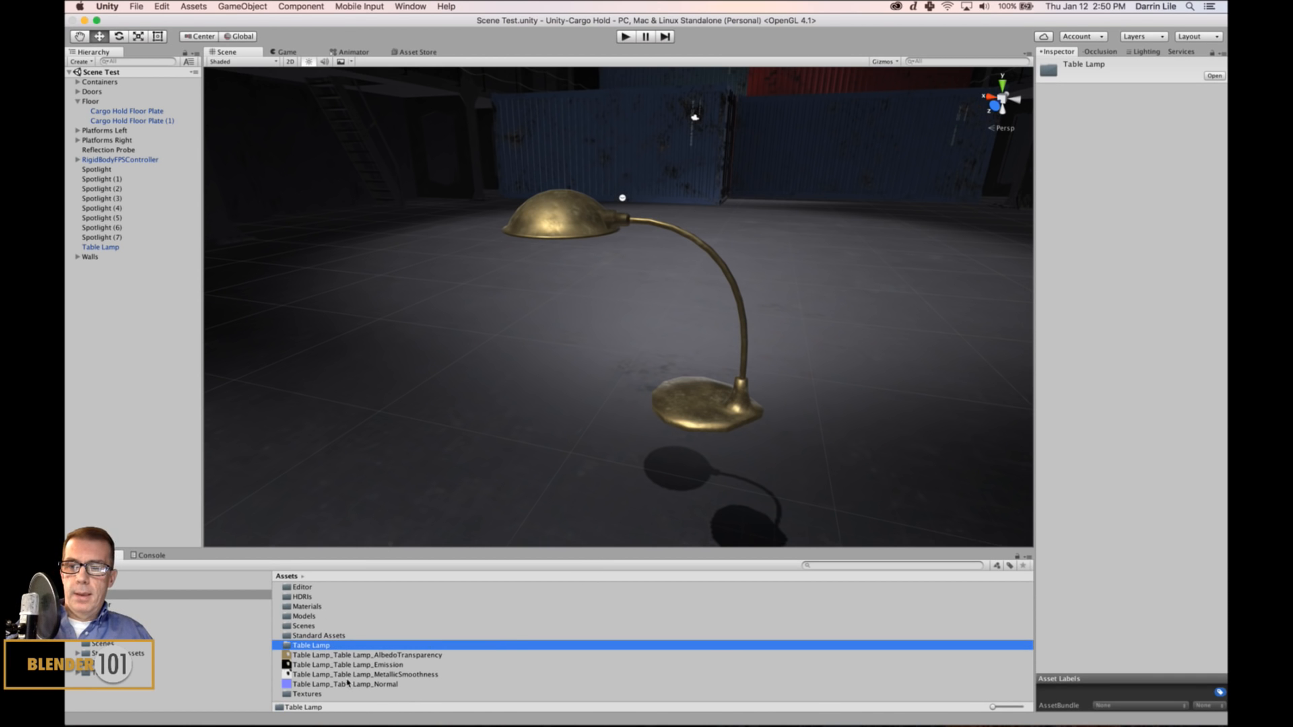
Put the four Table Lamp textures in the Table Lamp folder, file that folder under Textures and save the scene.
left_click(324, 685)
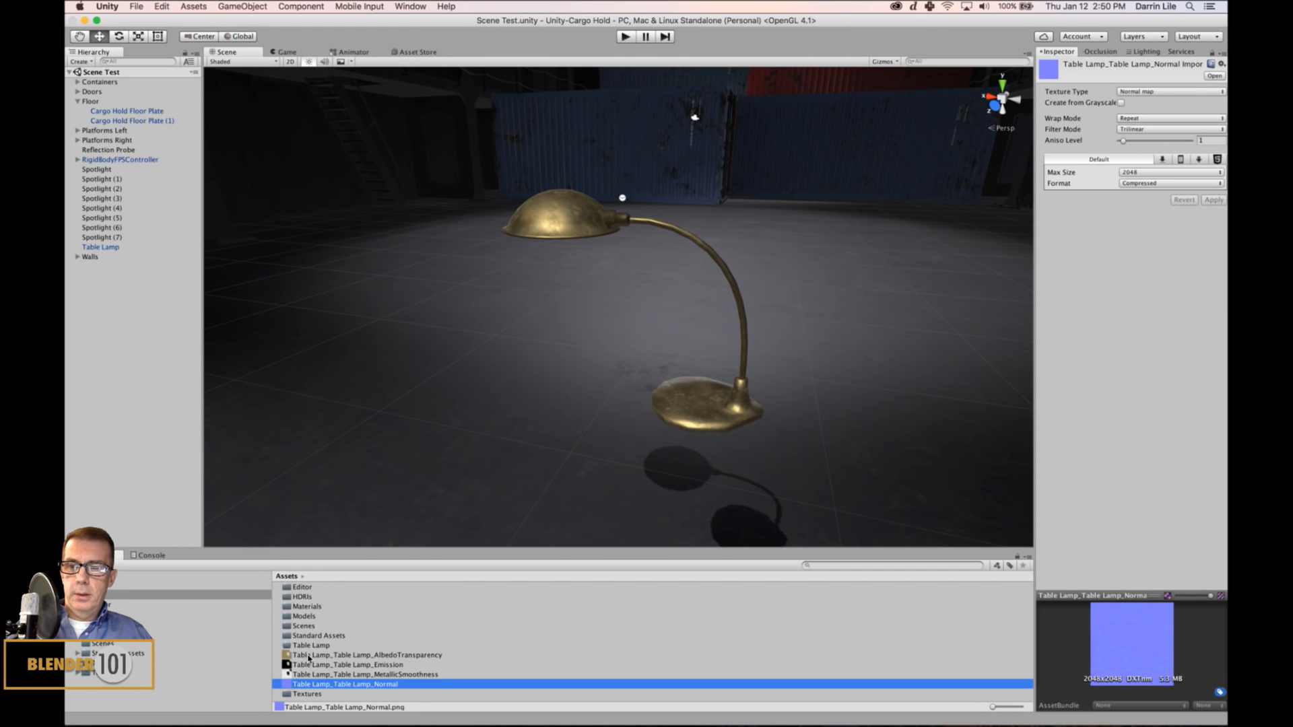
left_click(309, 659, "shift")
left_click_drag(290, 645, 334, 661)
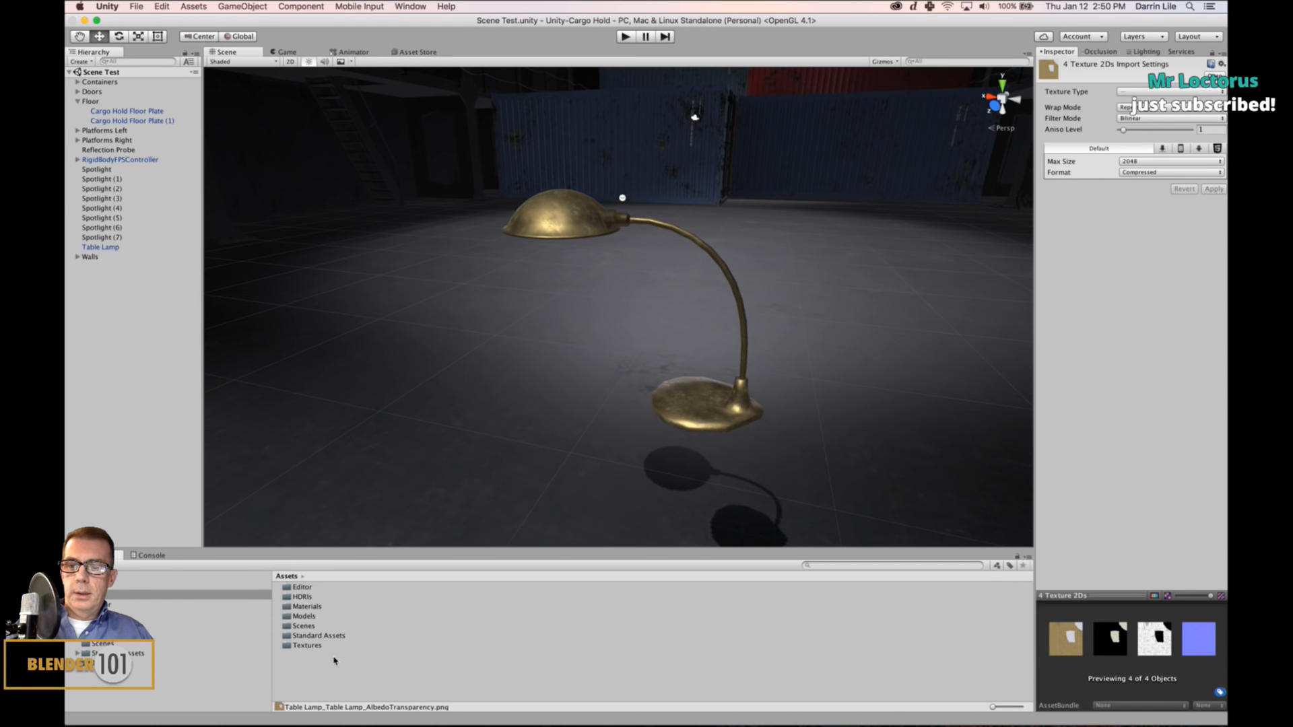
key("super+s")
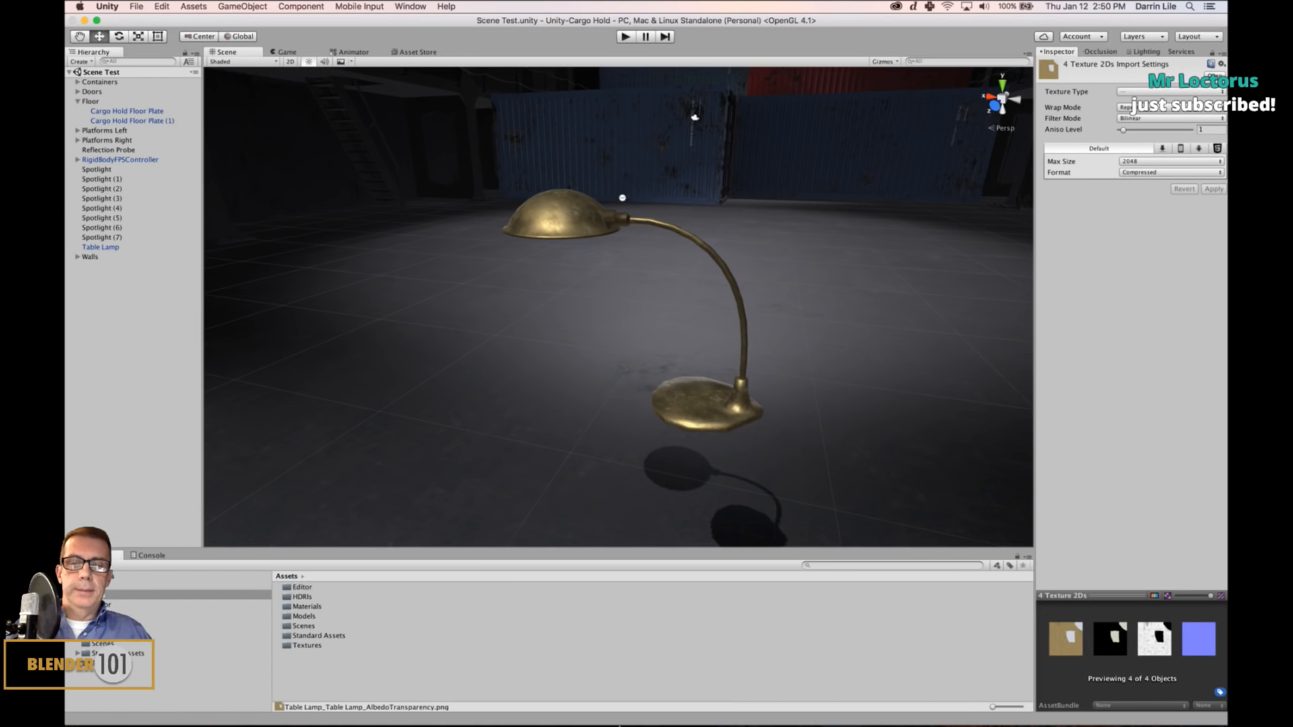
Switch to Blender and show the layer that holds the folding table.
mouse_move(605, 712)
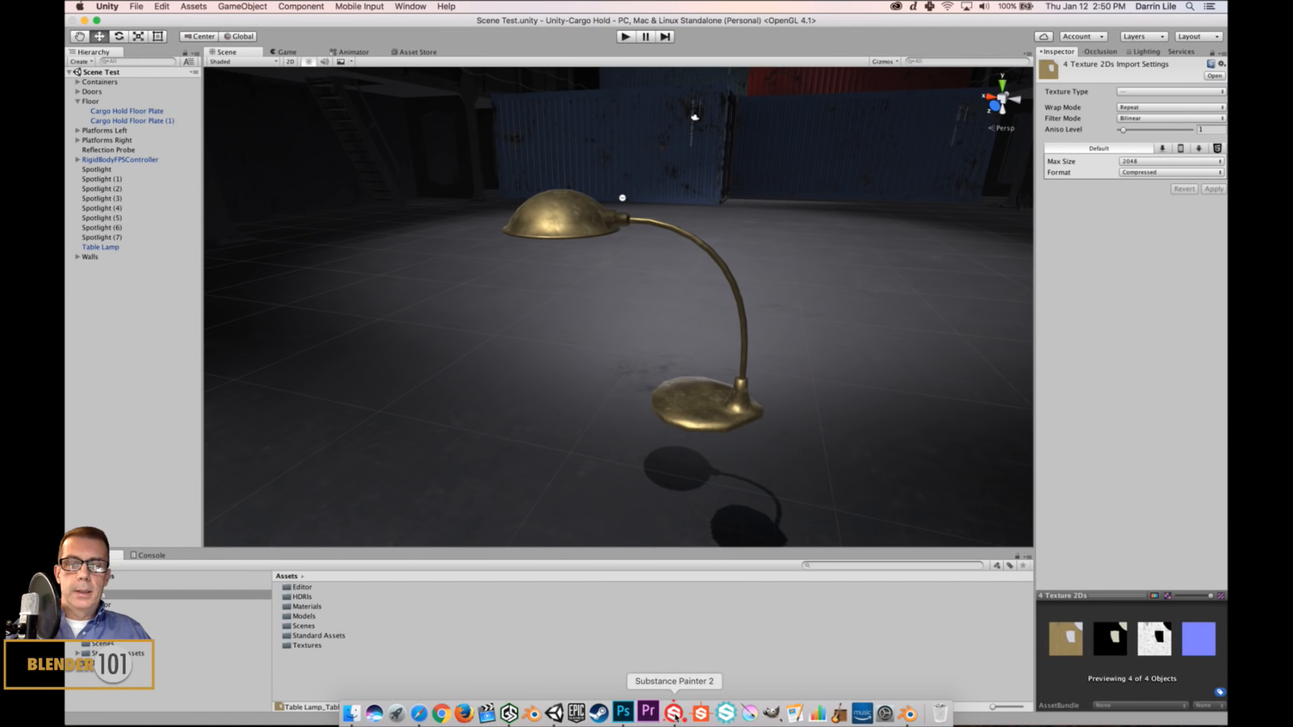
left_click(542, 713)
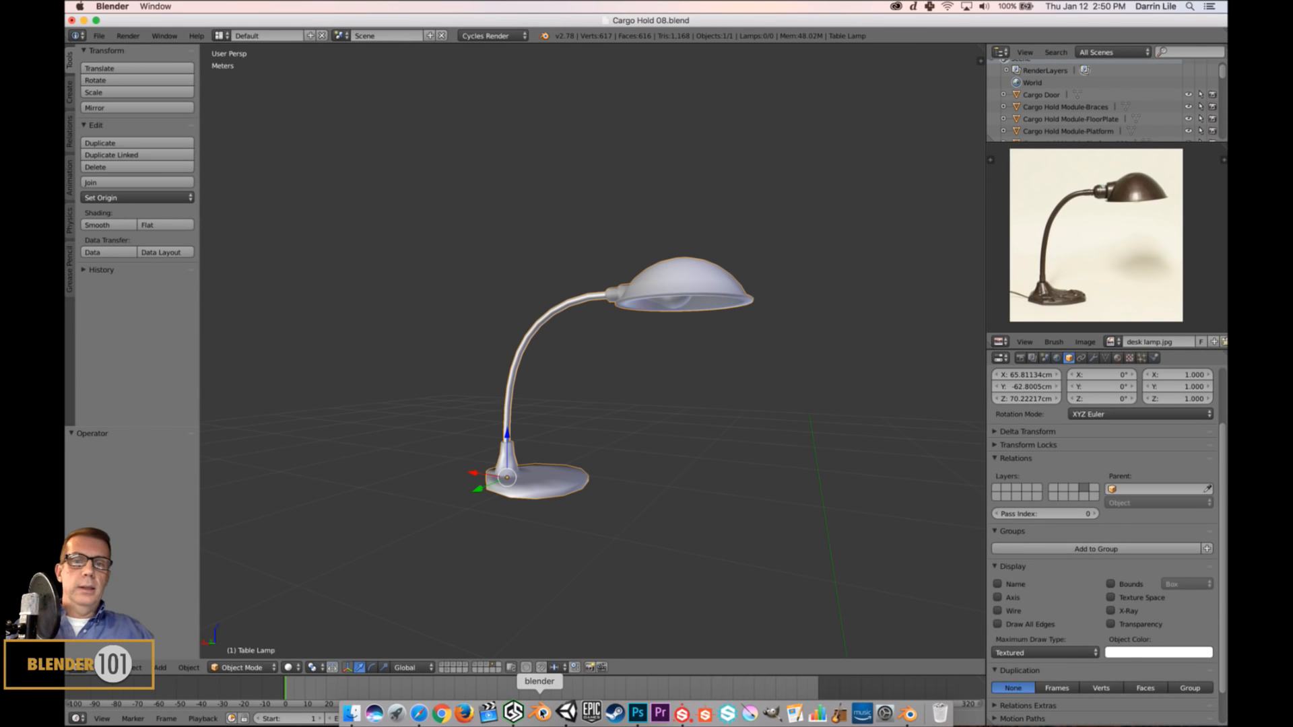
scroll(694, 522, "down", 2)
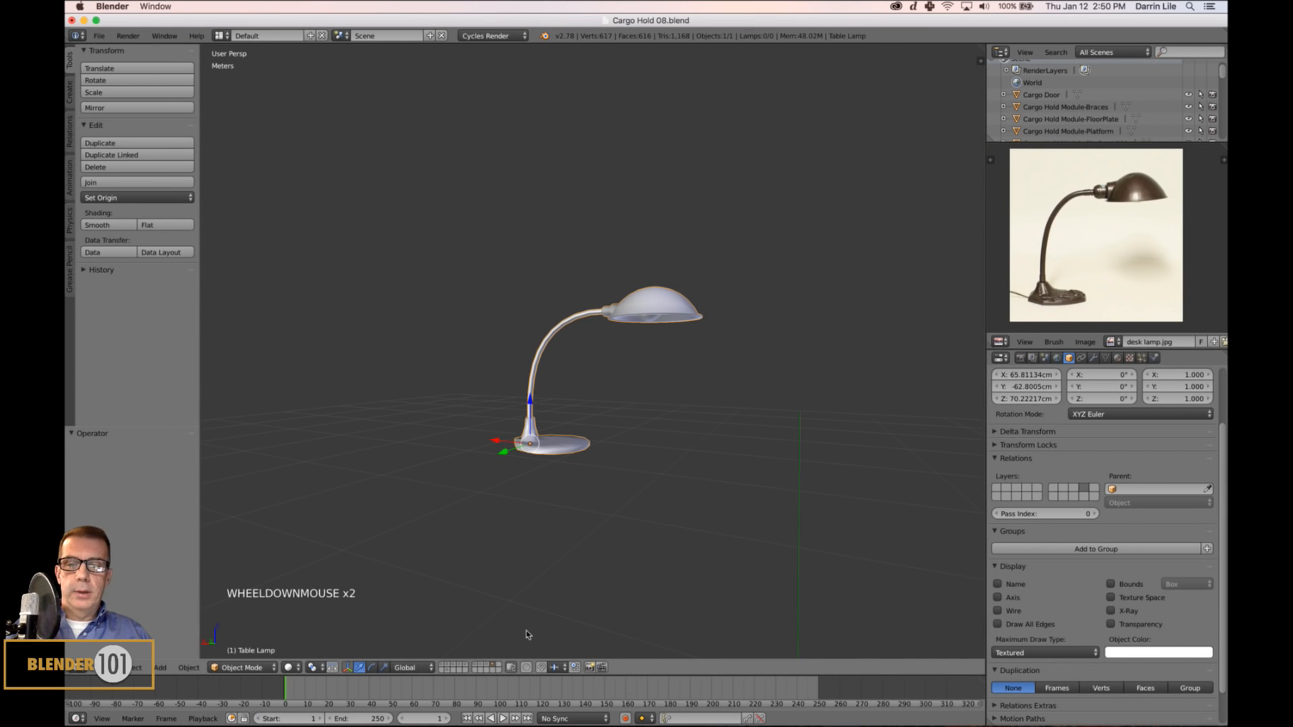
left_click(487, 669)
scroll(559, 524, "down", 4)
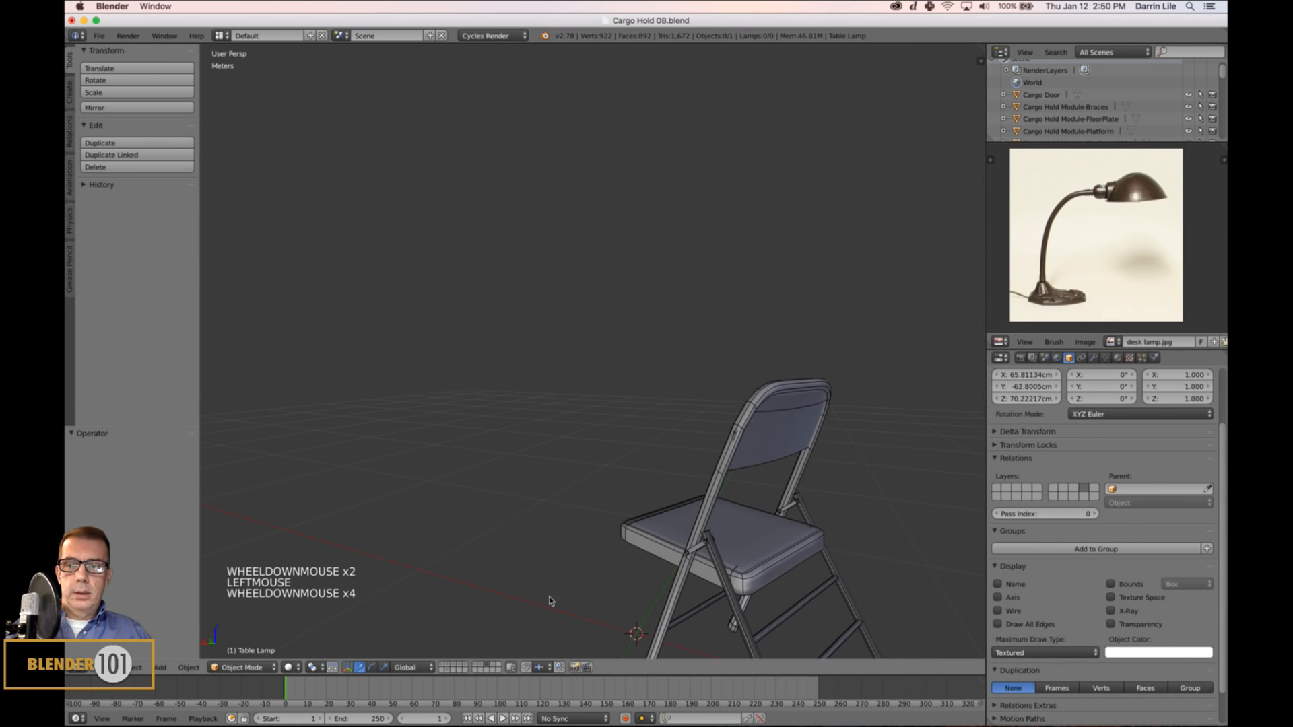
left_click(478, 668)
scroll(581, 419, "down", 3)
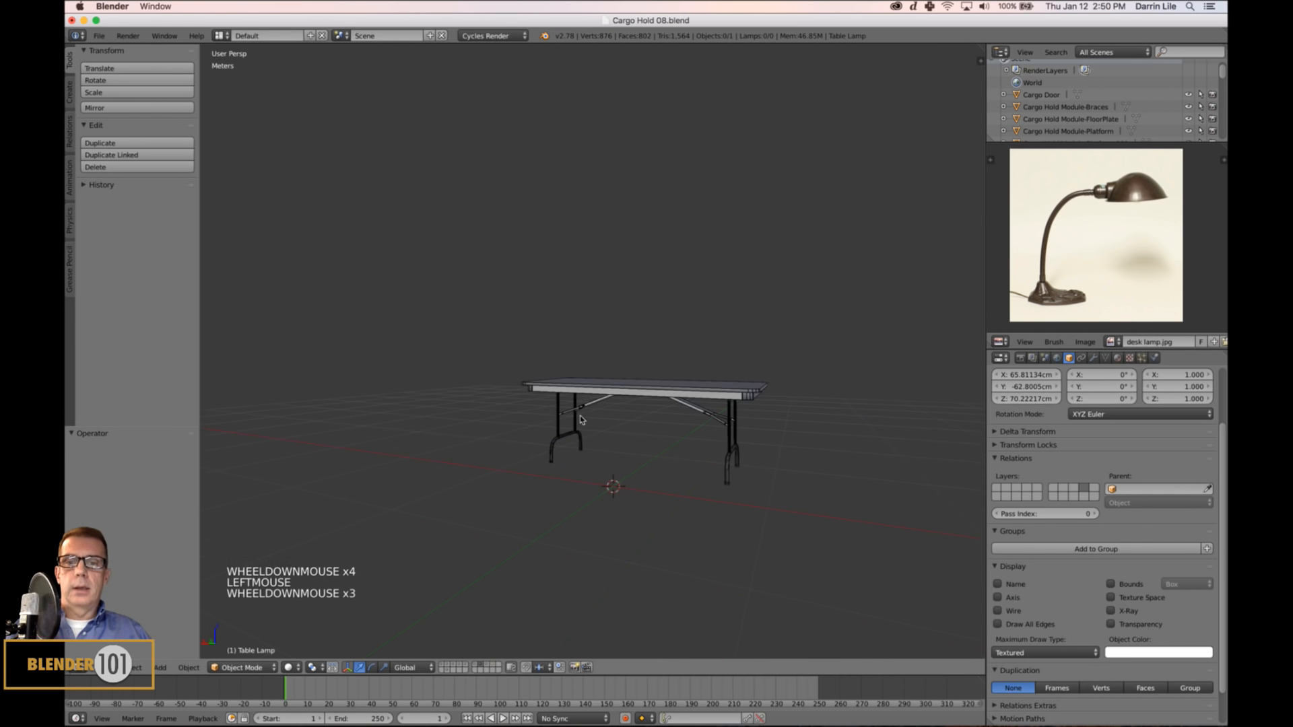
Select the folding table, frame the view on it and save the file.
right_click(721, 470)
key("KP_Decimal")
middle_click_drag(801, 449, 759, 435)
key("ctrl+s")
left_click(772, 426)
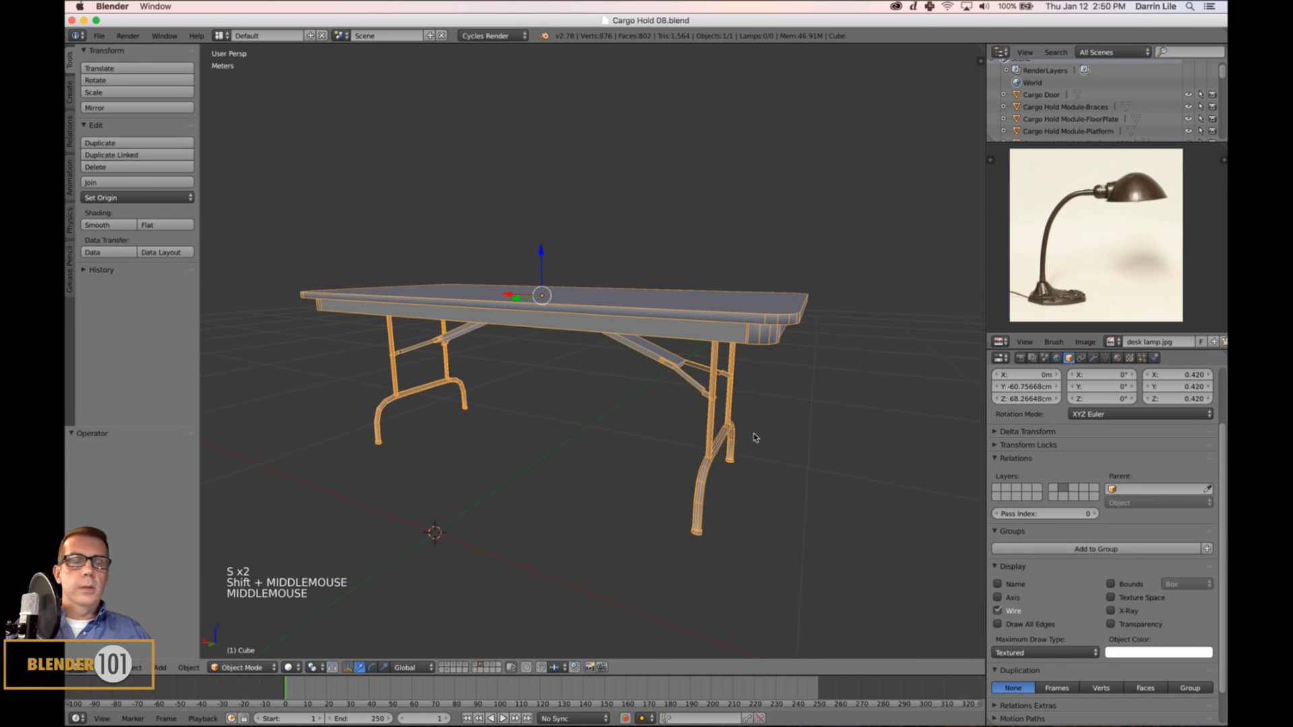
mouse_move(882, 340)
middle_mouse_down()
mouse_move(887, 317)
mouse_move(888, 328)
middle_mouse_up()
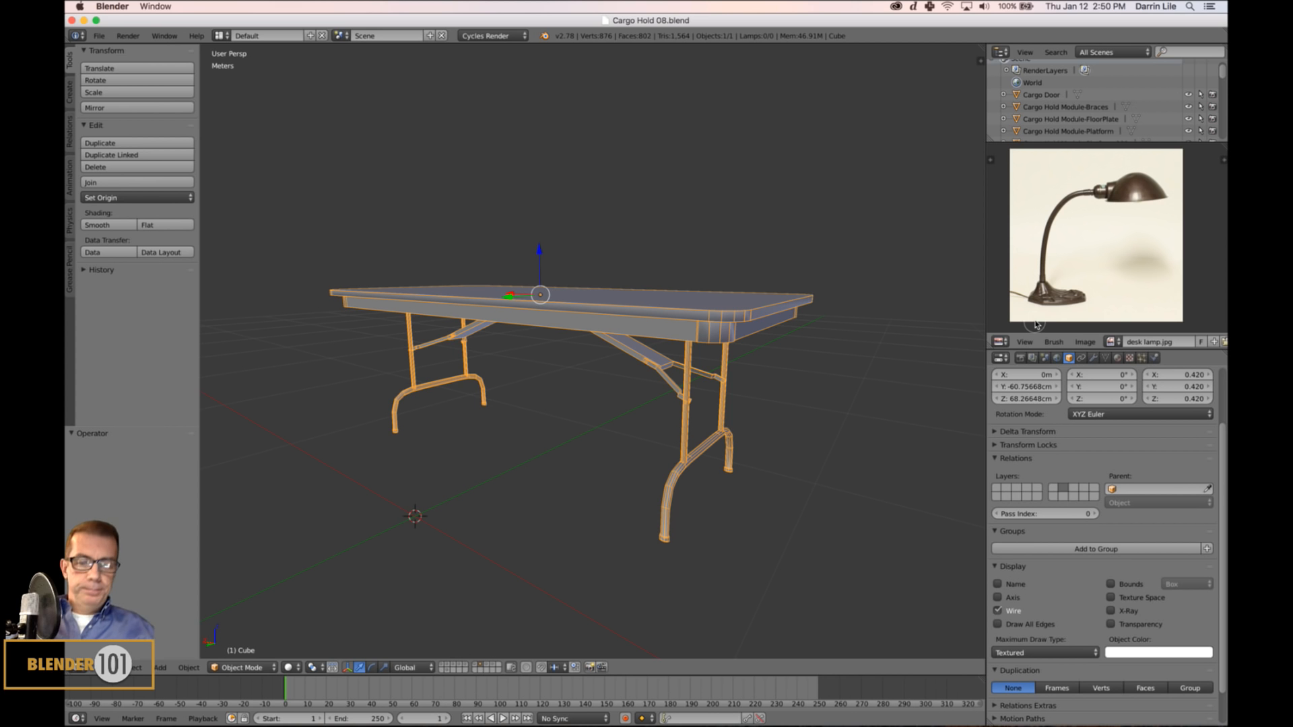
Open table.jpeg from the Folding Table and Chair folder as the reference image.
scroll(1138, 512, "up", 10)
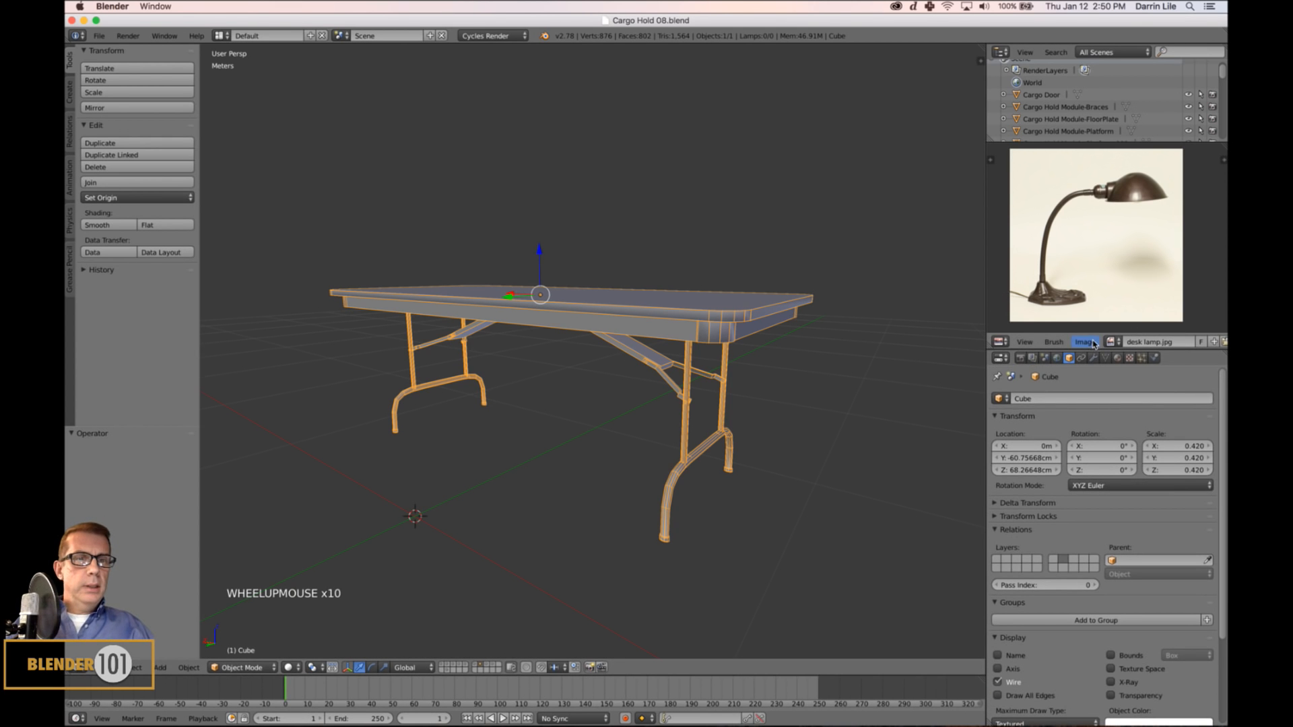
left_click(1092, 343)
left_click(979, 304)
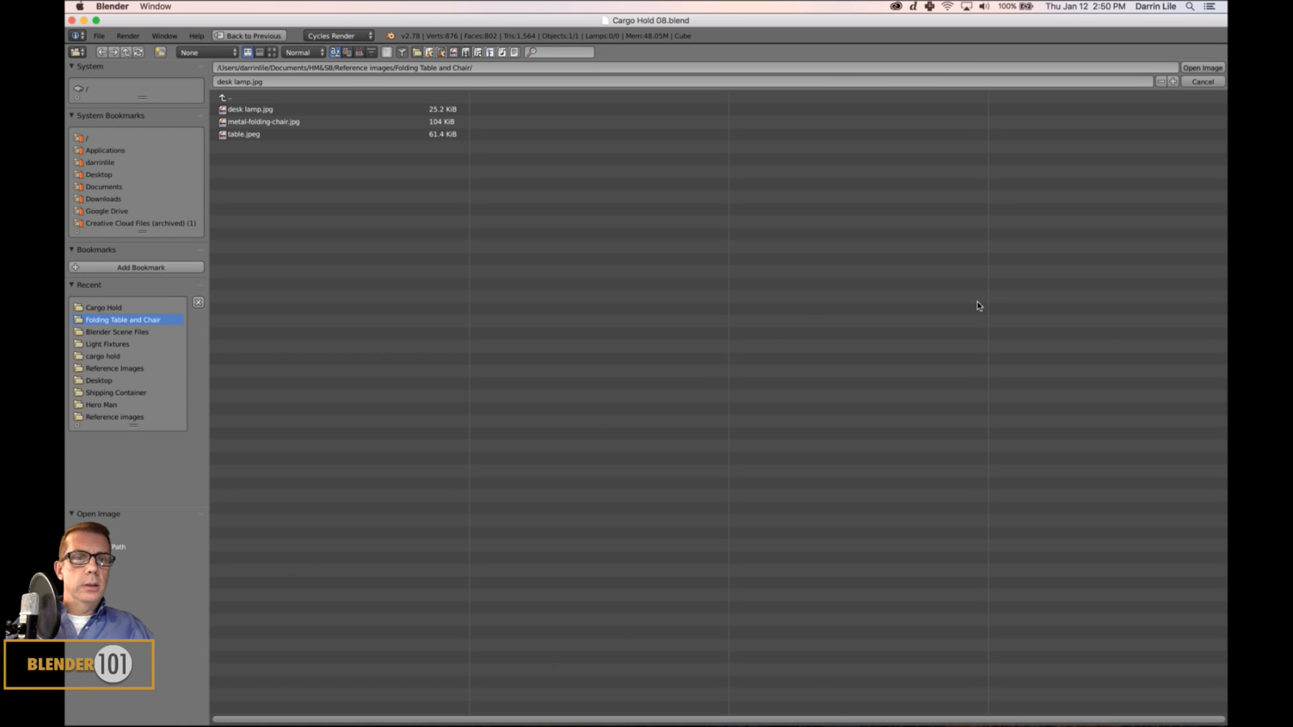
left_click(261, 135)
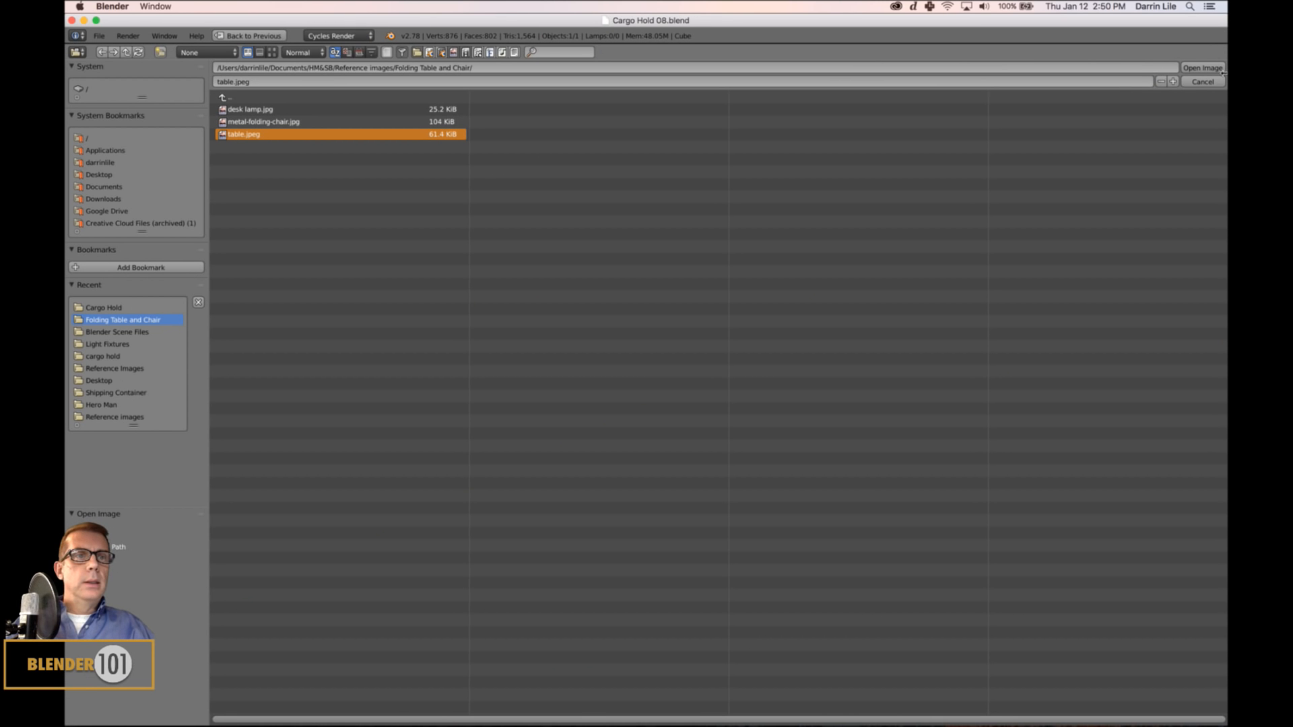
left_click(1203, 68)
Examine the reference photo's wood tabletop, dark edge, folding braces and legs, up close and as a whole.
middle_click_drag(1152, 258, 1096, 269)
scroll(1154, 265, "up", 2)
scroll(1132, 252, "up", 4)
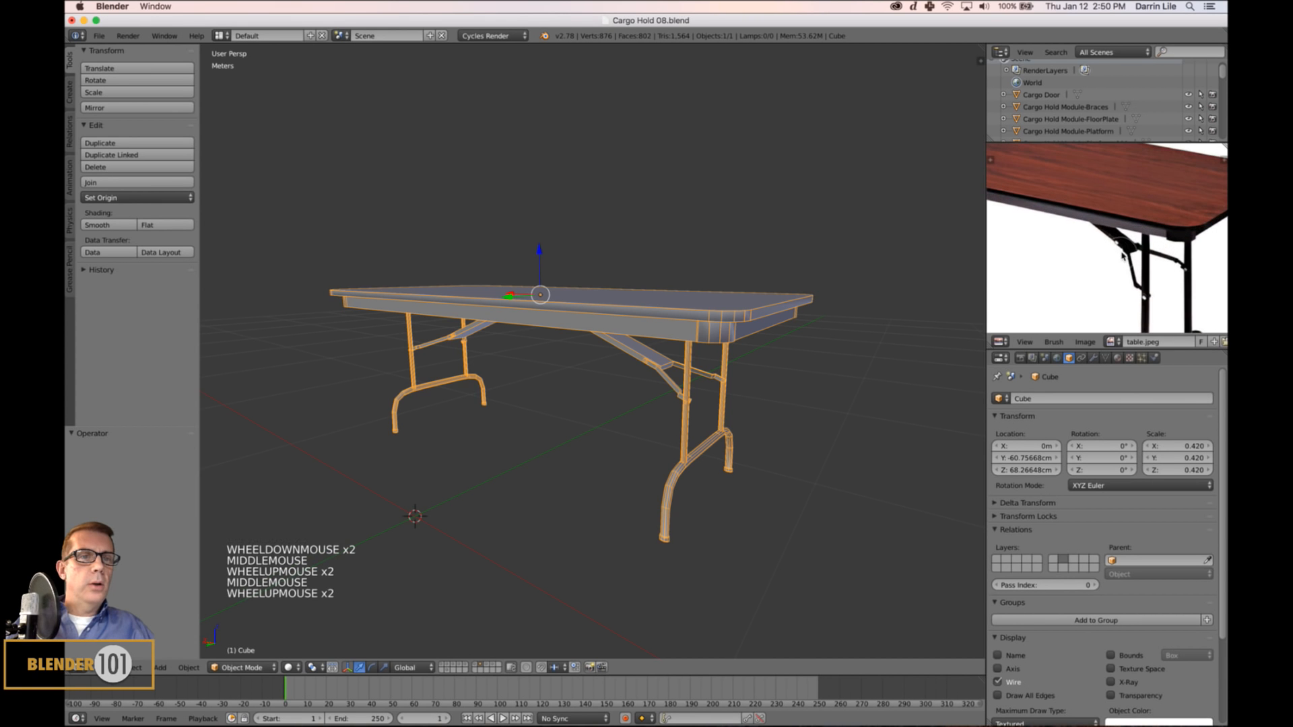
scroll(1133, 255, "down", 1)
middle_click_drag(1134, 255, 1137, 241)
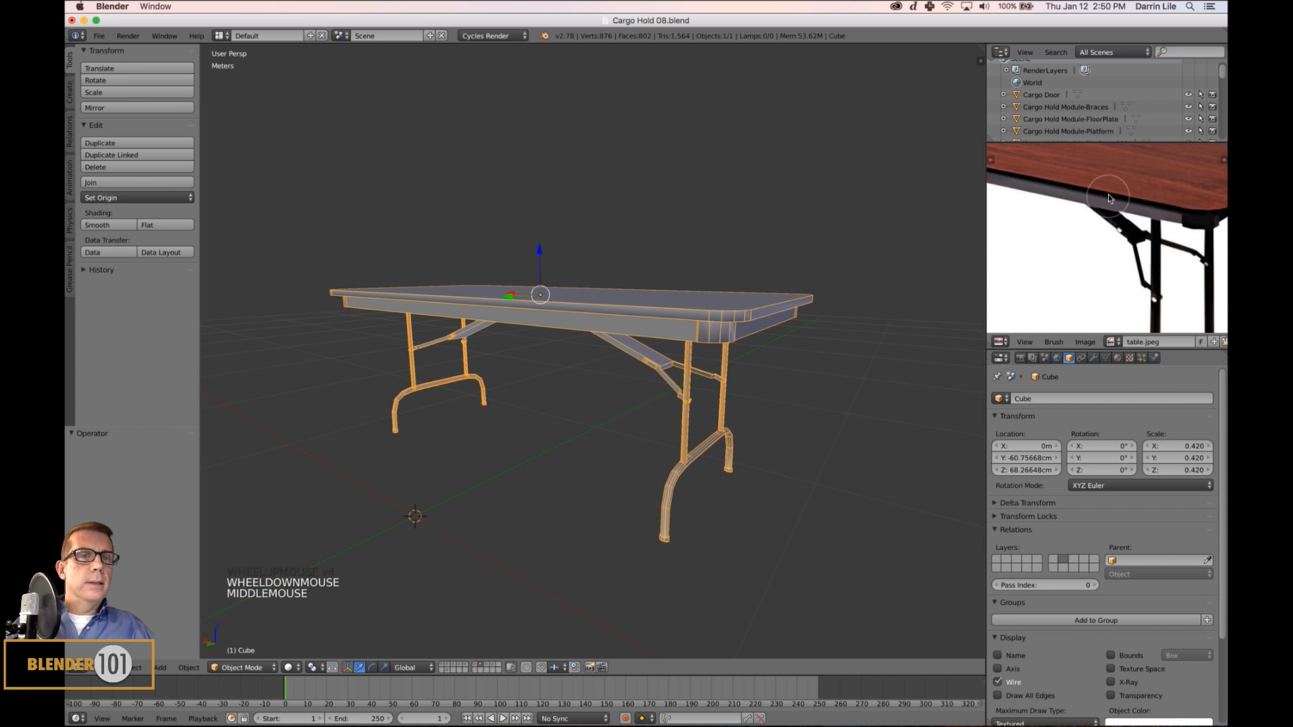
scroll(1148, 205, "down", 1)
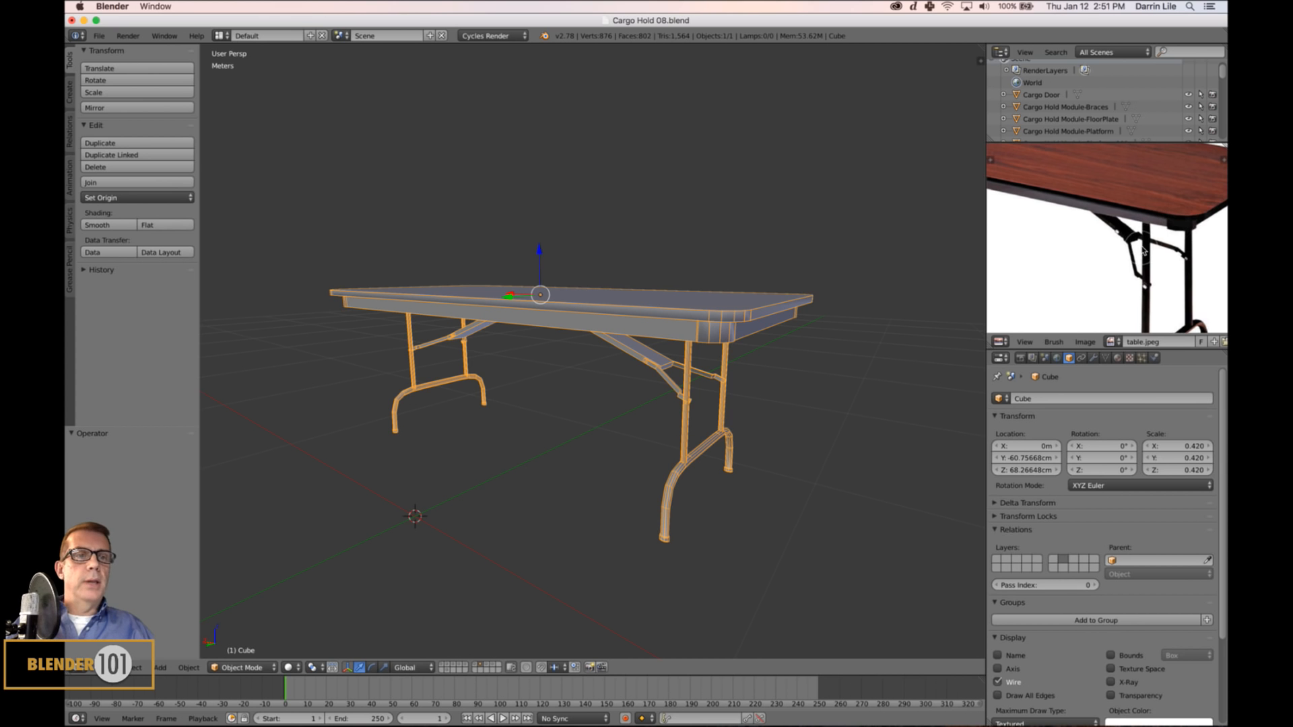
scroll(1164, 249, "down", 2)
middle_click_drag(1148, 250, 1145, 268)
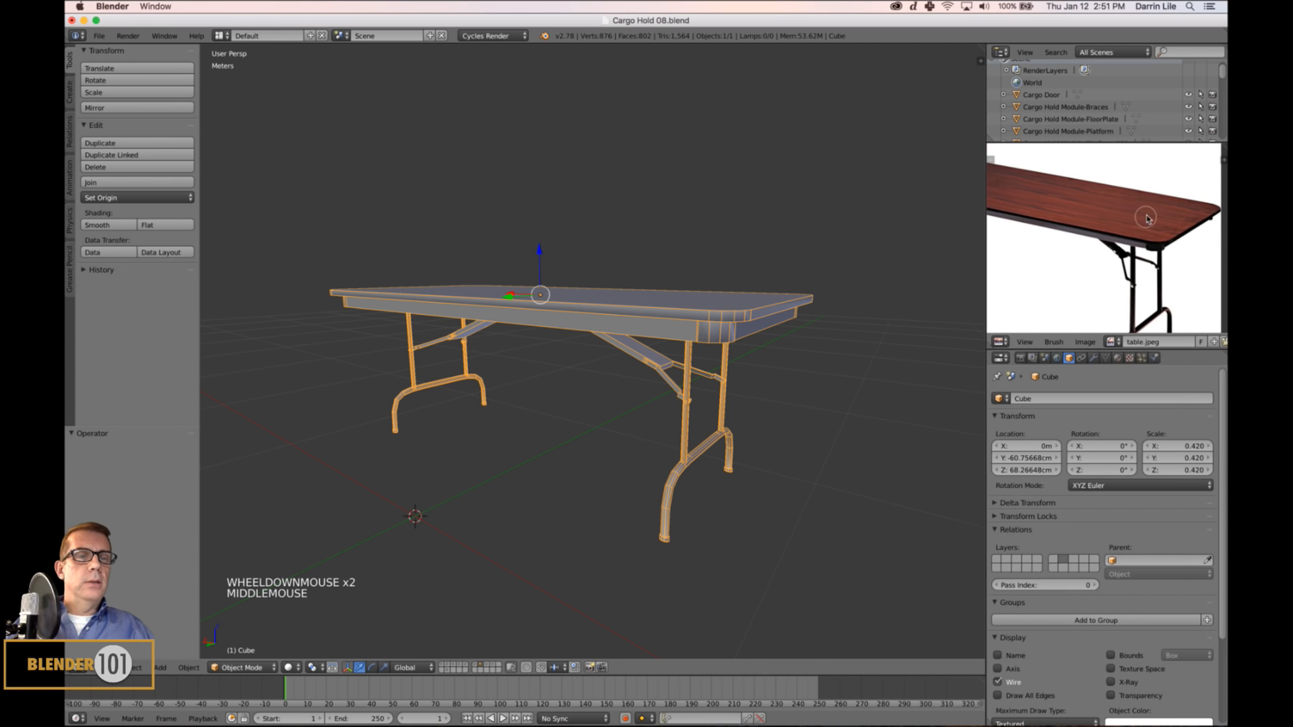
mouse_move(1100, 224)
middle_mouse_down()
mouse_move(1111, 208)
mouse_move(1100, 235)
middle_mouse_up()
scroll(1129, 208, "up", 2)
scroll(1112, 255, "up", 4)
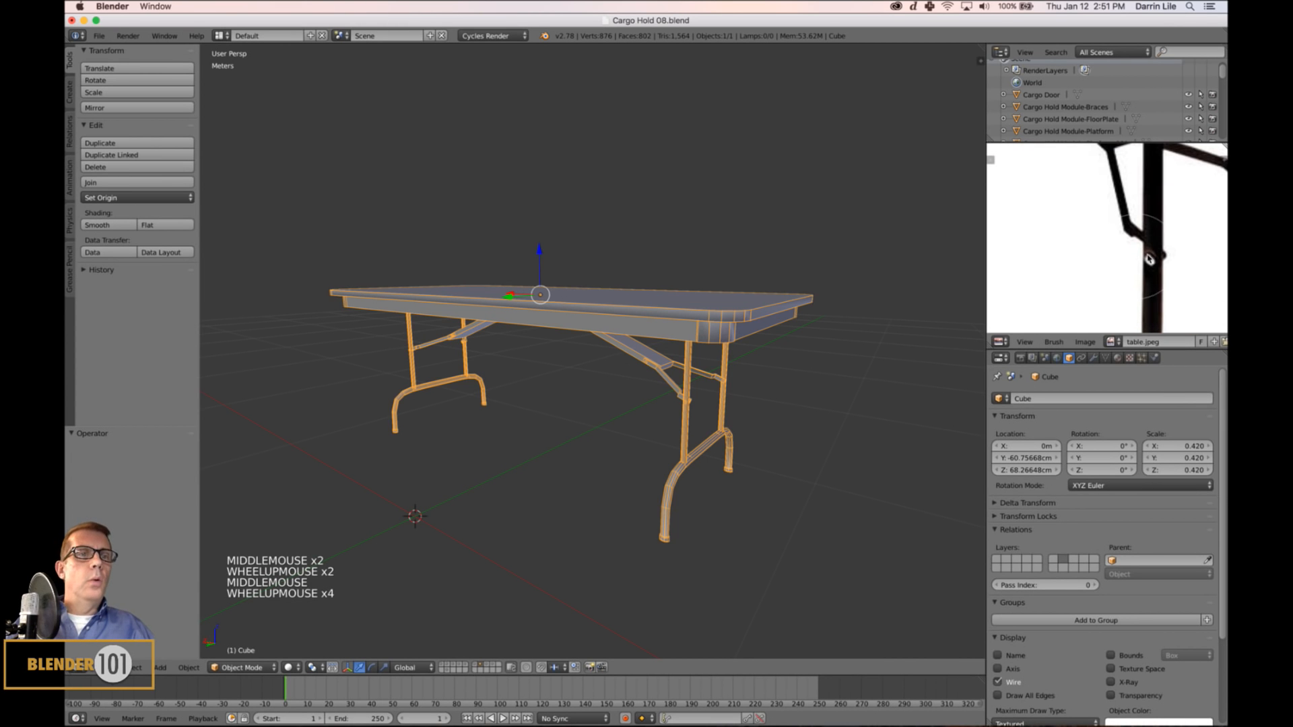
scroll(1145, 259, "down", 4)
middle_click_drag(1054, 242, 1159, 246)
scroll(1136, 254, "down", 2)
scroll(1135, 253, "down", 1)
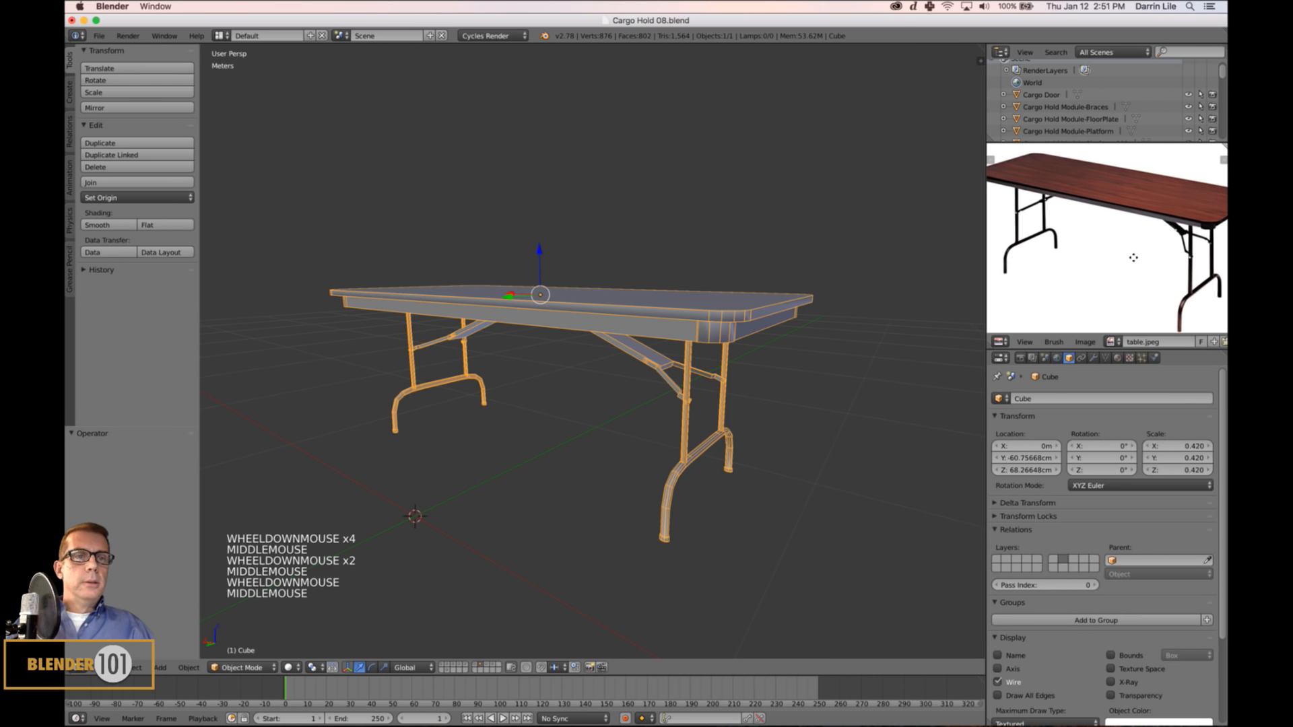
Save the Blender file and view the folding table from a slightly different angle.
key("super+s")
middle_click_drag(736, 314, 801, 315, "shift")
left_click(742, 318)
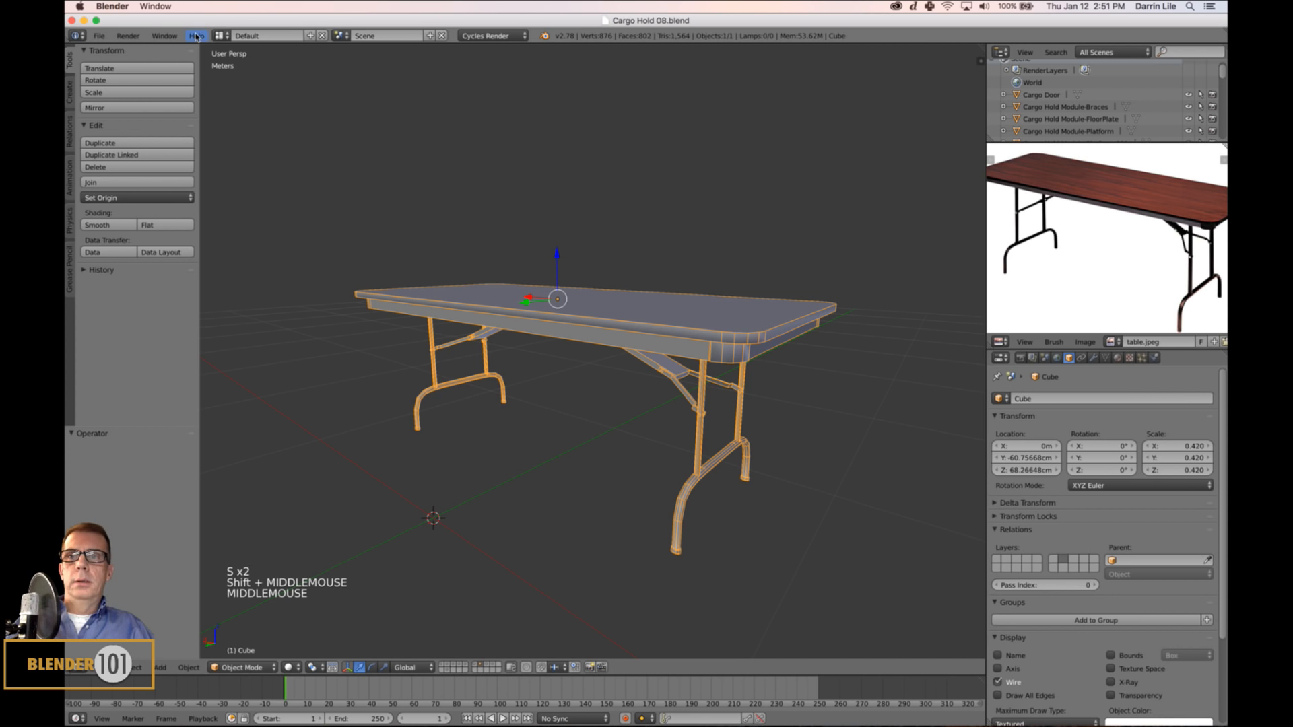
left_click(221, 35)
left_click(238, 138)
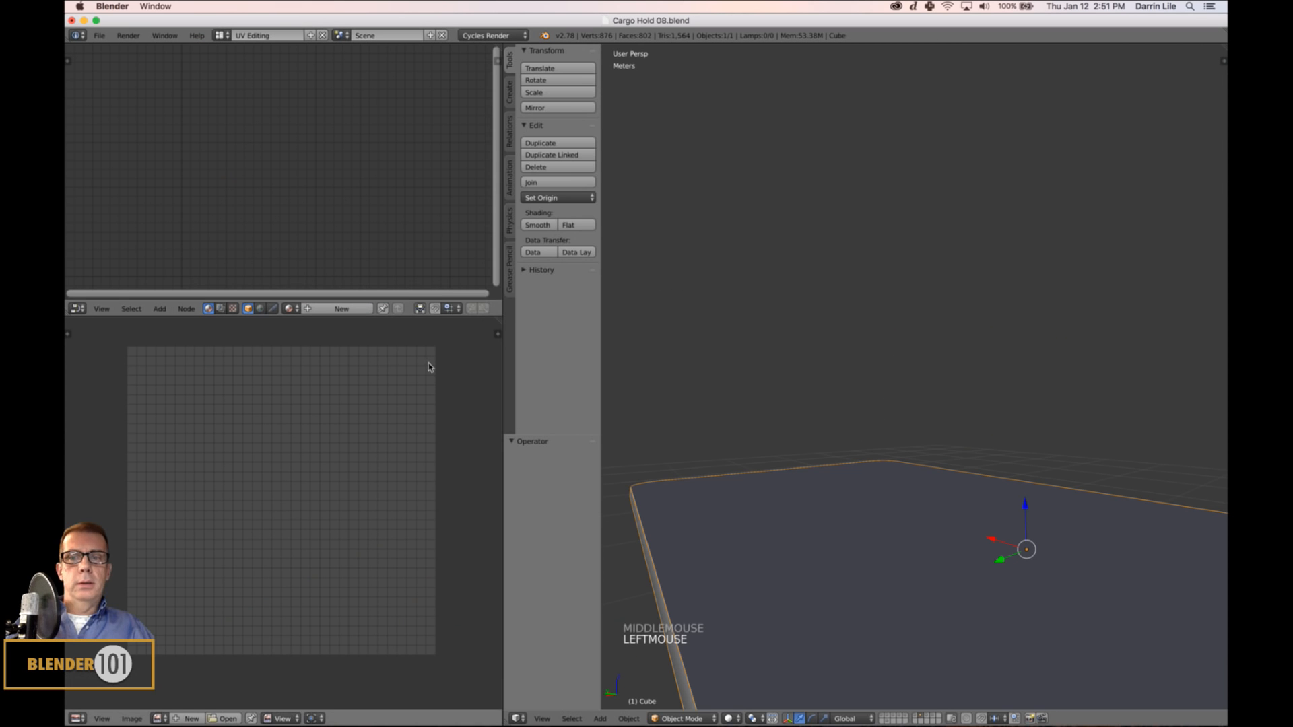
scroll(825, 452, "down", 3)
key("Tab")
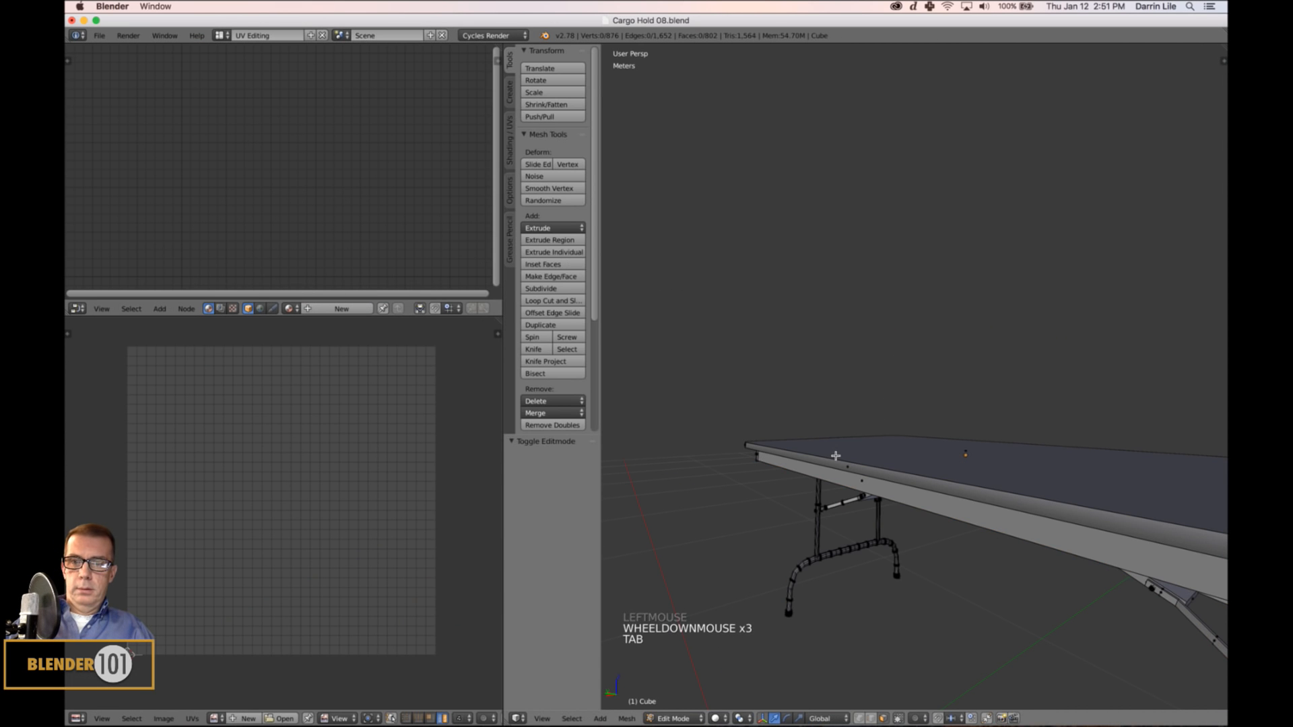
key("a")
key("a")
key("Tab")
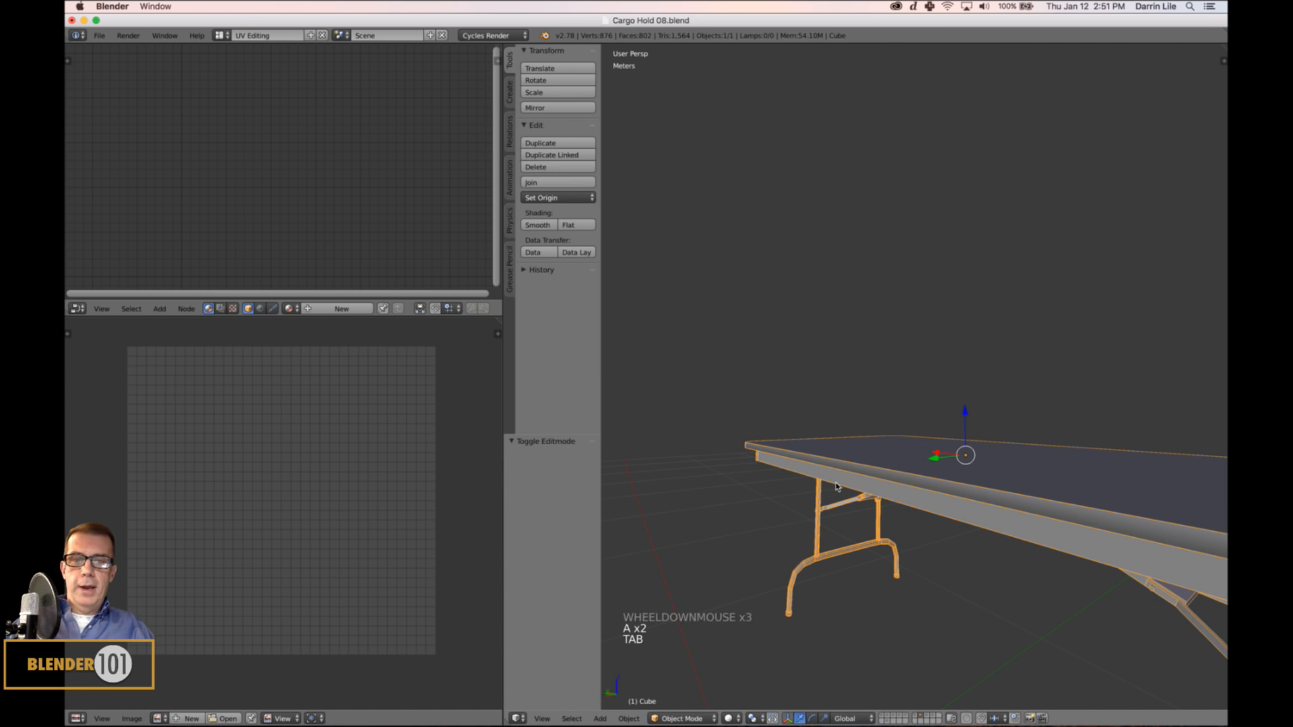
left_click(227, 39)
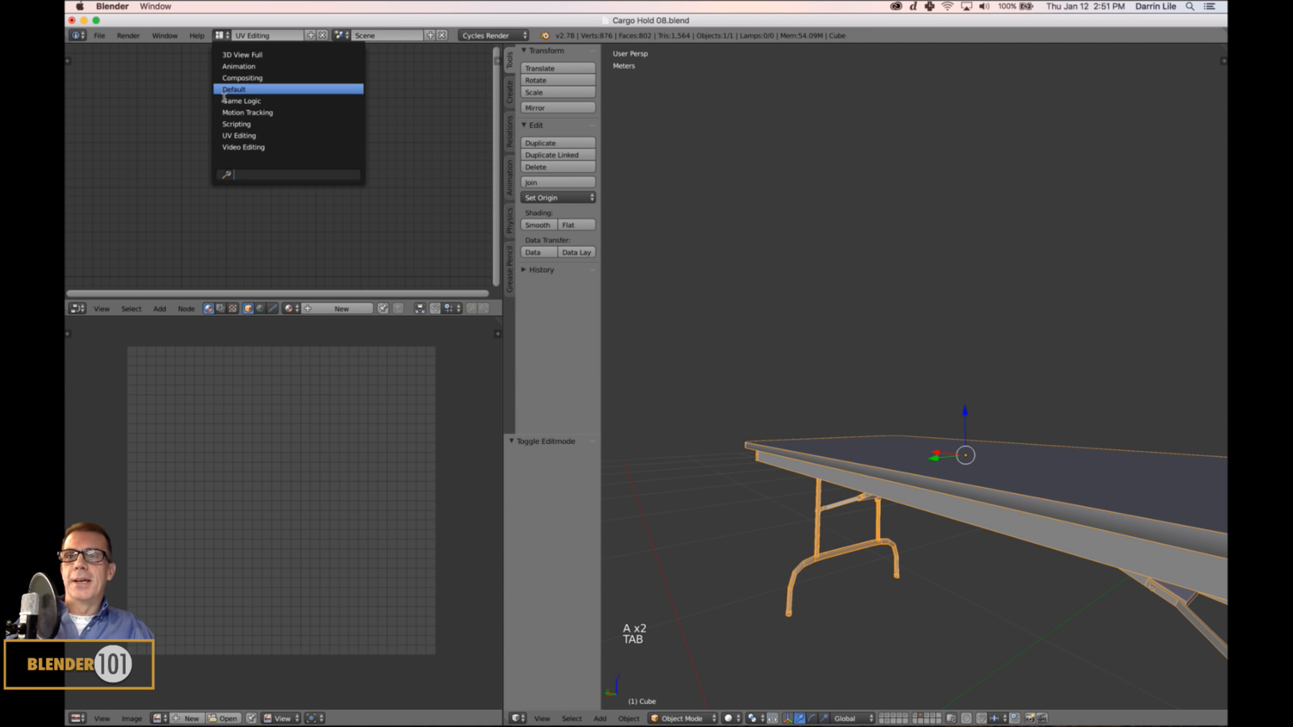
left_click(242, 88)
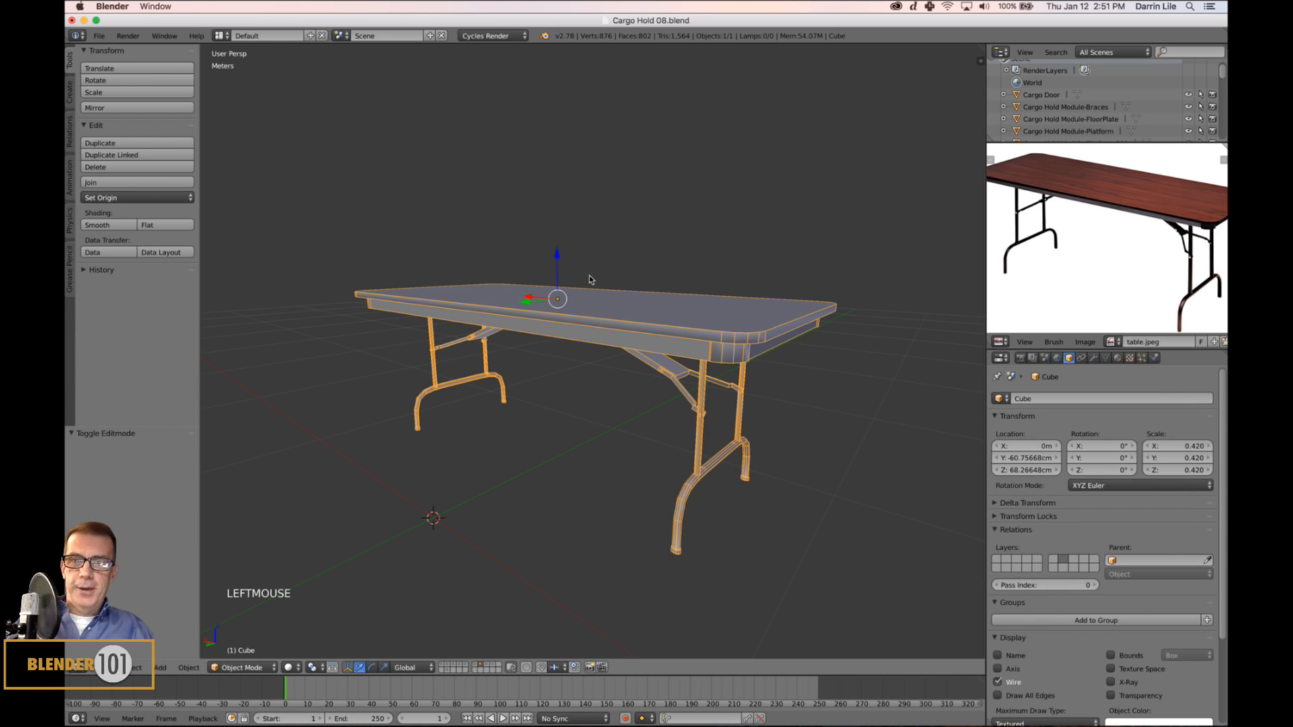
Edit the table mesh and select only the loop of faces around the tabletop's outer edge.
key("Tab")
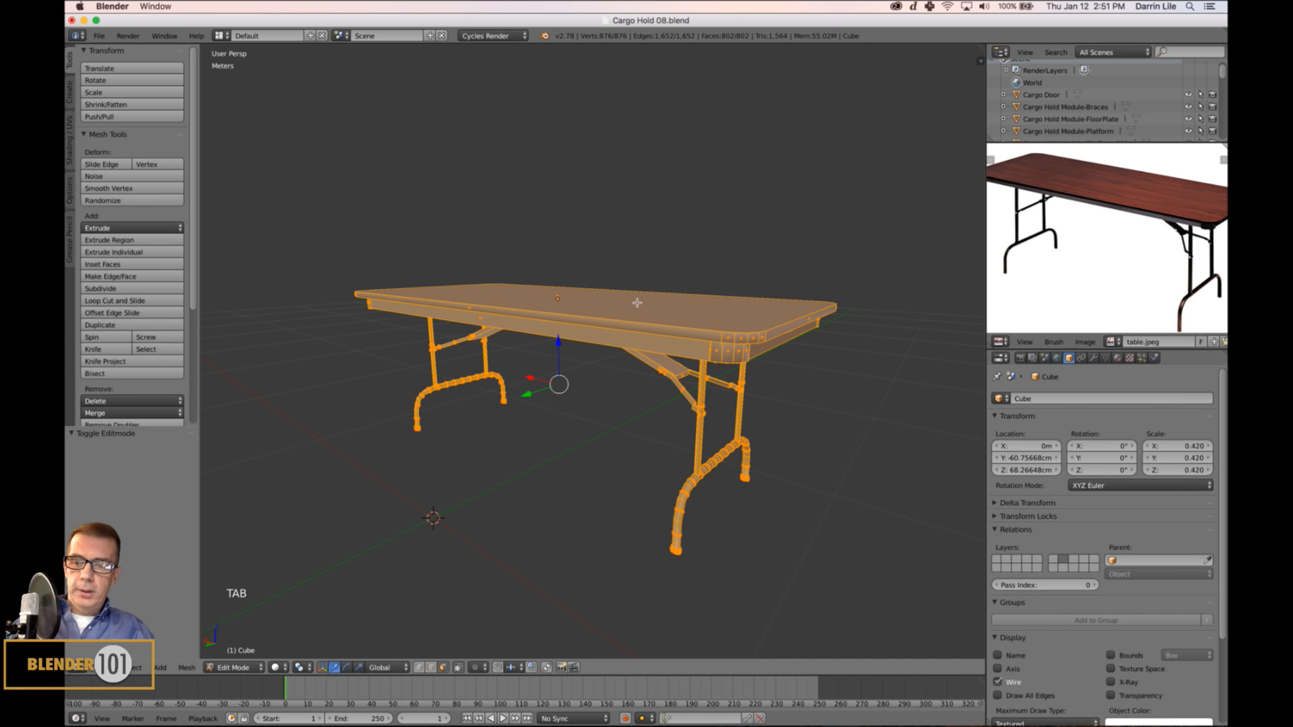
key("a")
middle_click_drag(630, 363, 638, 363, "shift")
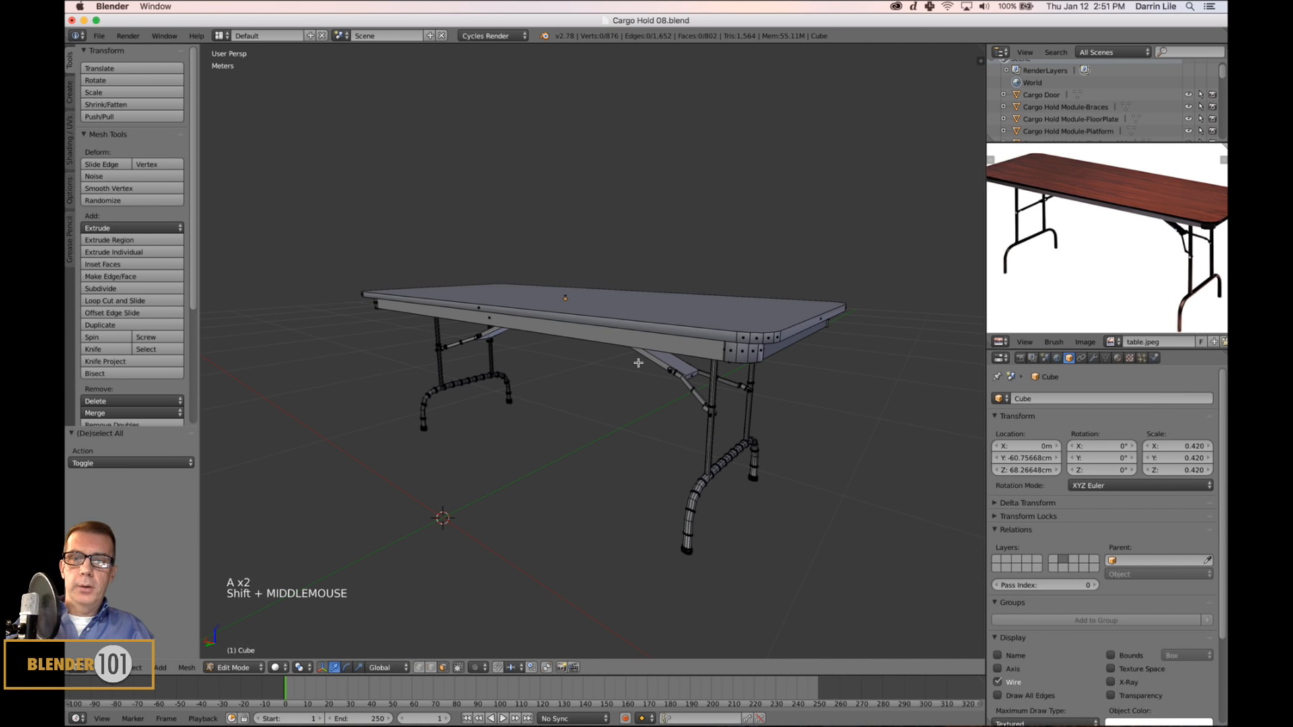
right_click(736, 343, "alt")
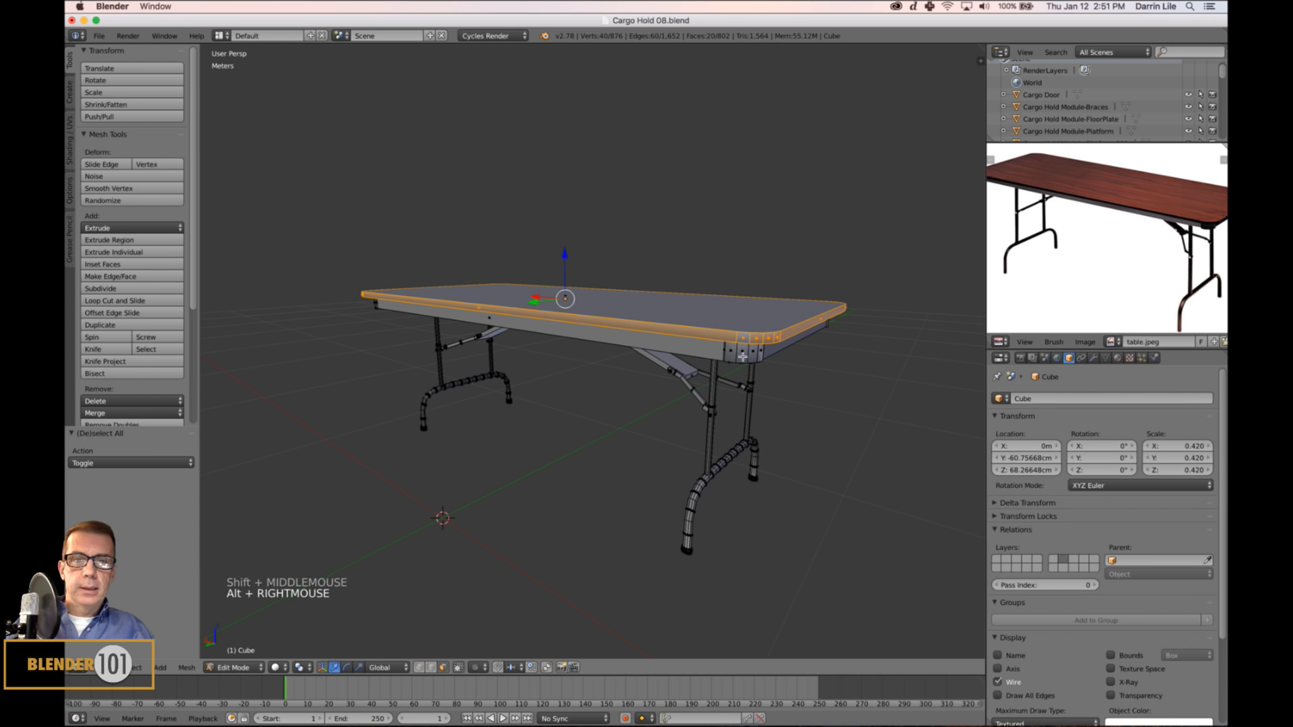
scroll(749, 380, "up", 2)
scroll(751, 378, "down", 2)
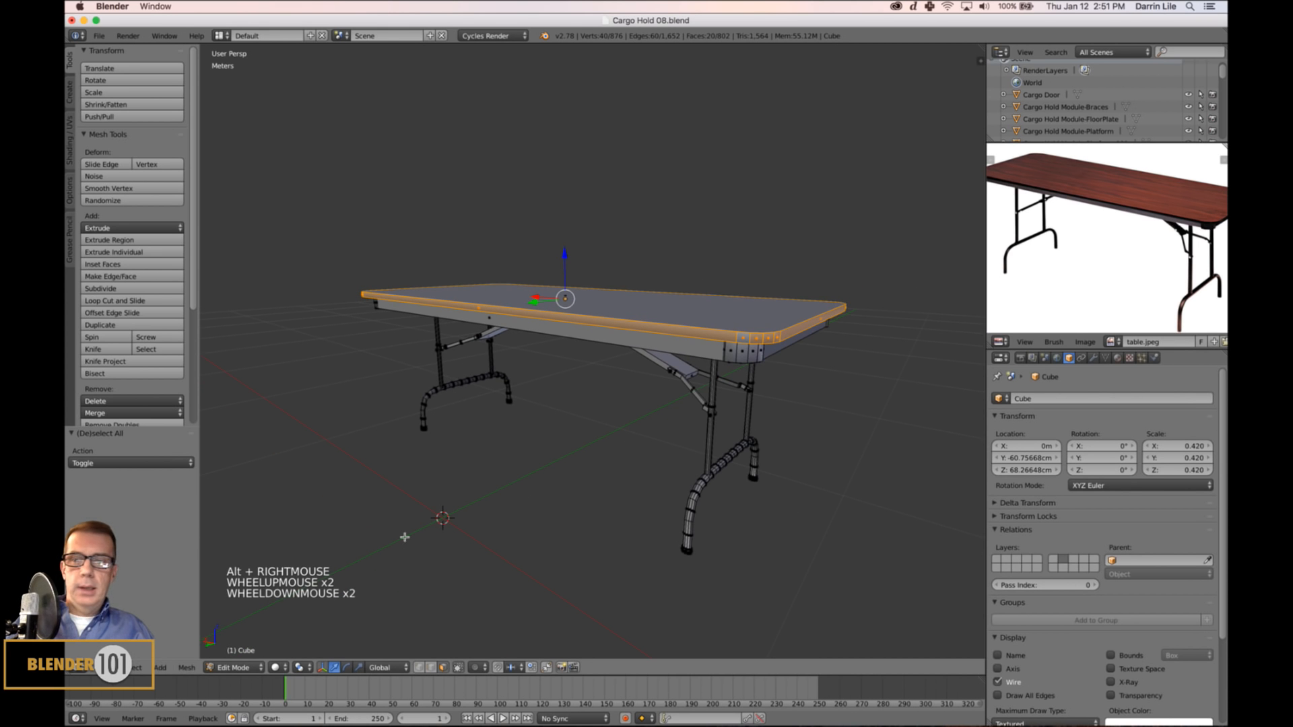
Switch to Vertex Paint mode, fill the tabletop's edge band with blue and clear the face selection.
left_click(239, 668)
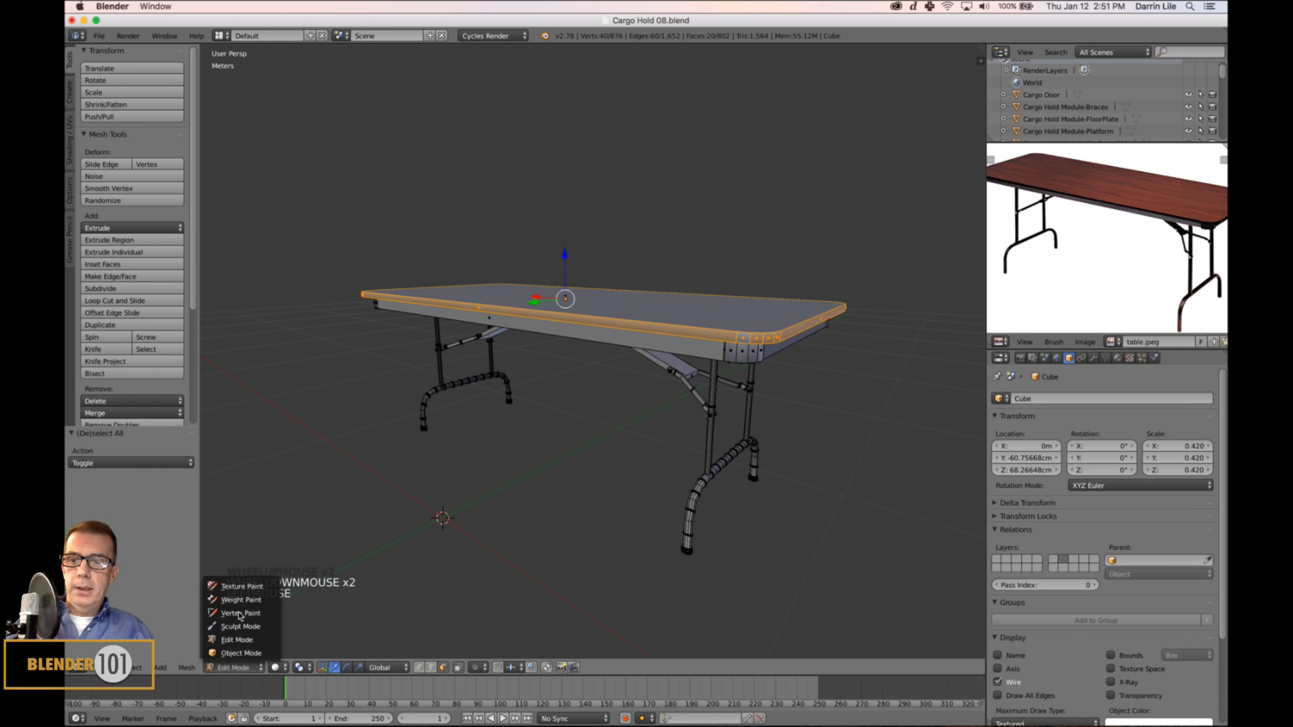
left_click(240, 613)
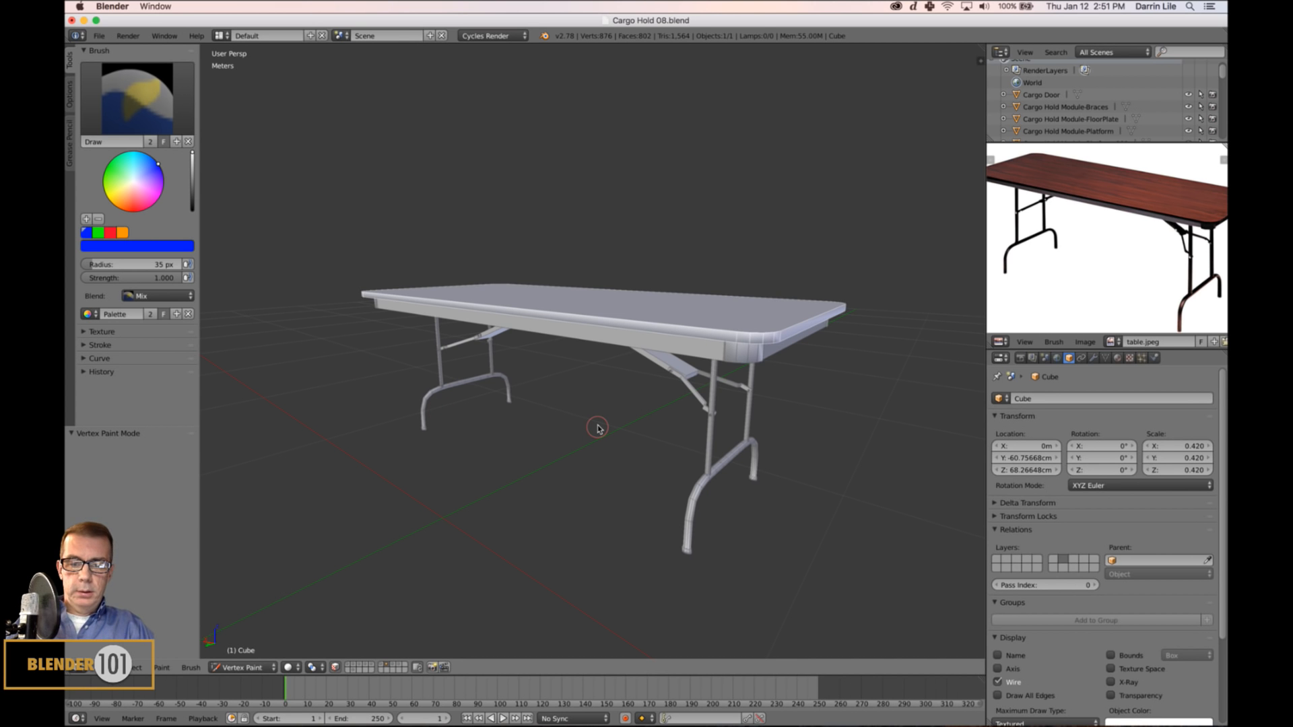
key("shift+k")
middle_click_drag(792, 401, 768, 413, "shift")
scroll(766, 397, "up", 2)
key("a")
middle_click_drag(871, 454, 855, 453)
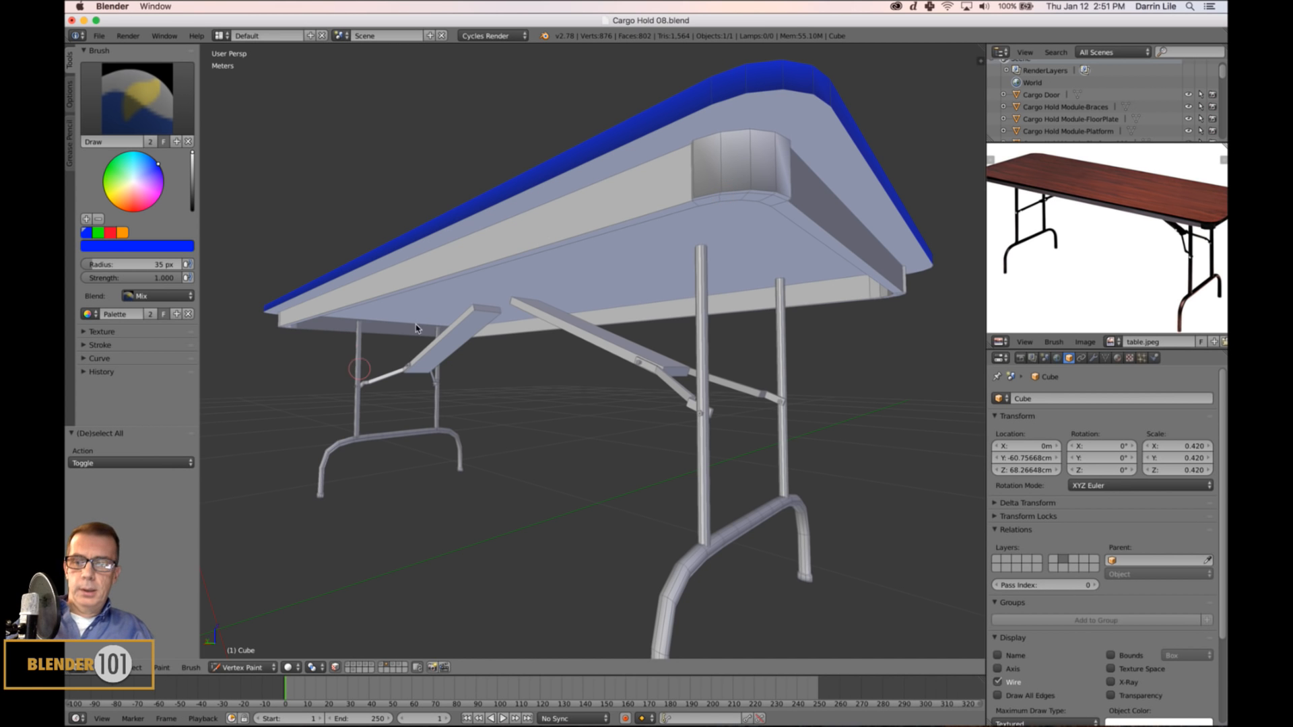
Select the linked apron frame beneath the tabletop in Edit Mode and hide all the other geometry.
key("Tab")
middle_click_drag(494, 324, 601, 309)
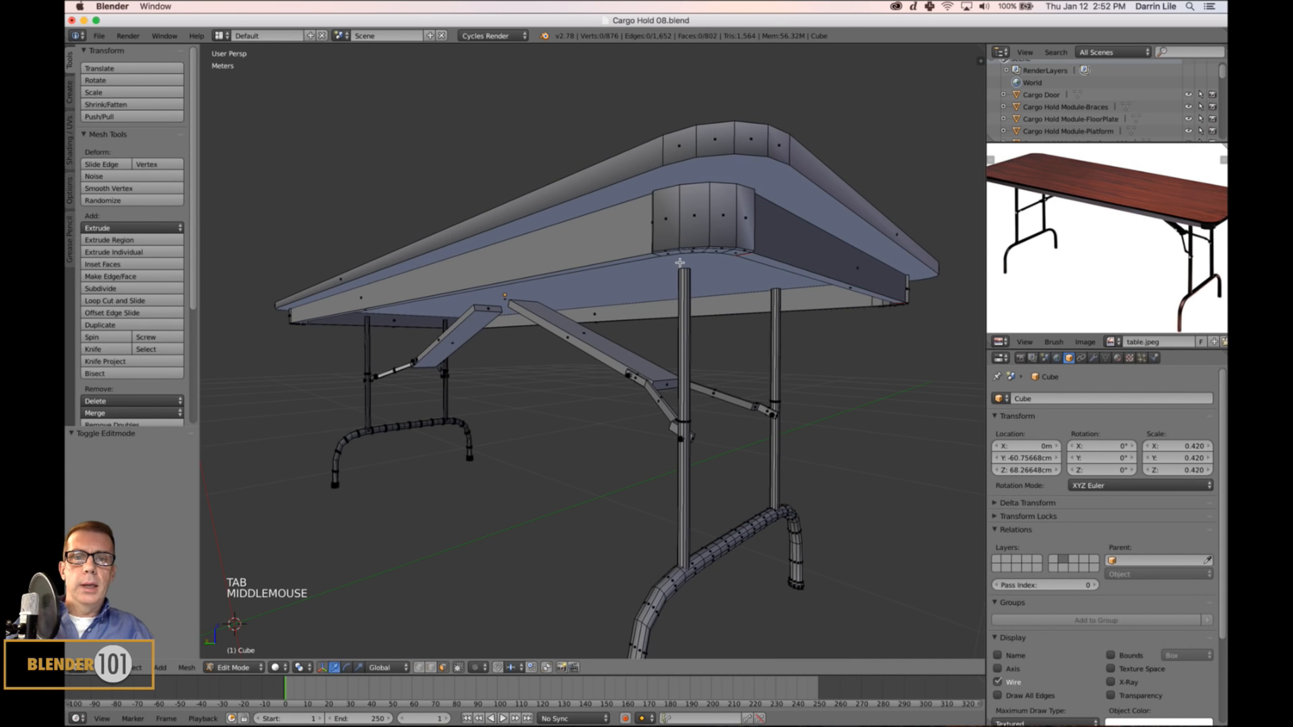
key("l")
key("l")
key("l")
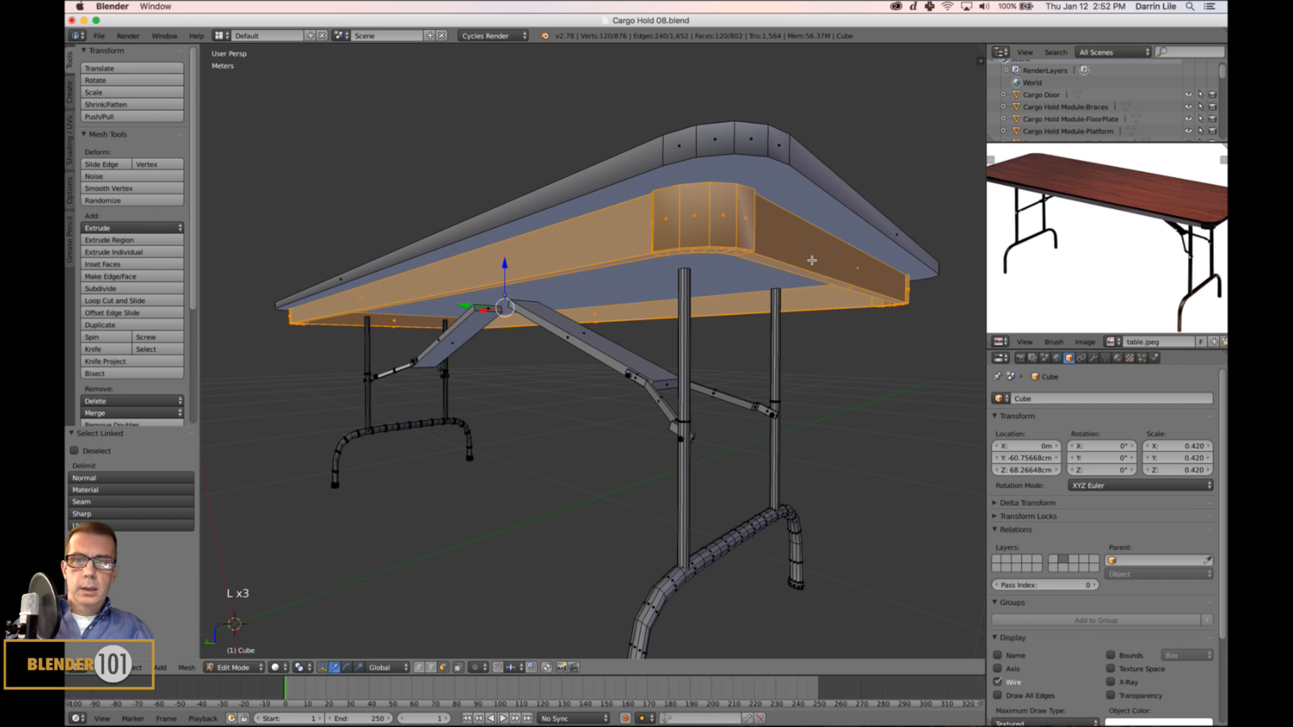
key("shift+h")
middle_click_drag(797, 257, 745, 299)
scroll(745, 299, "down", 1)
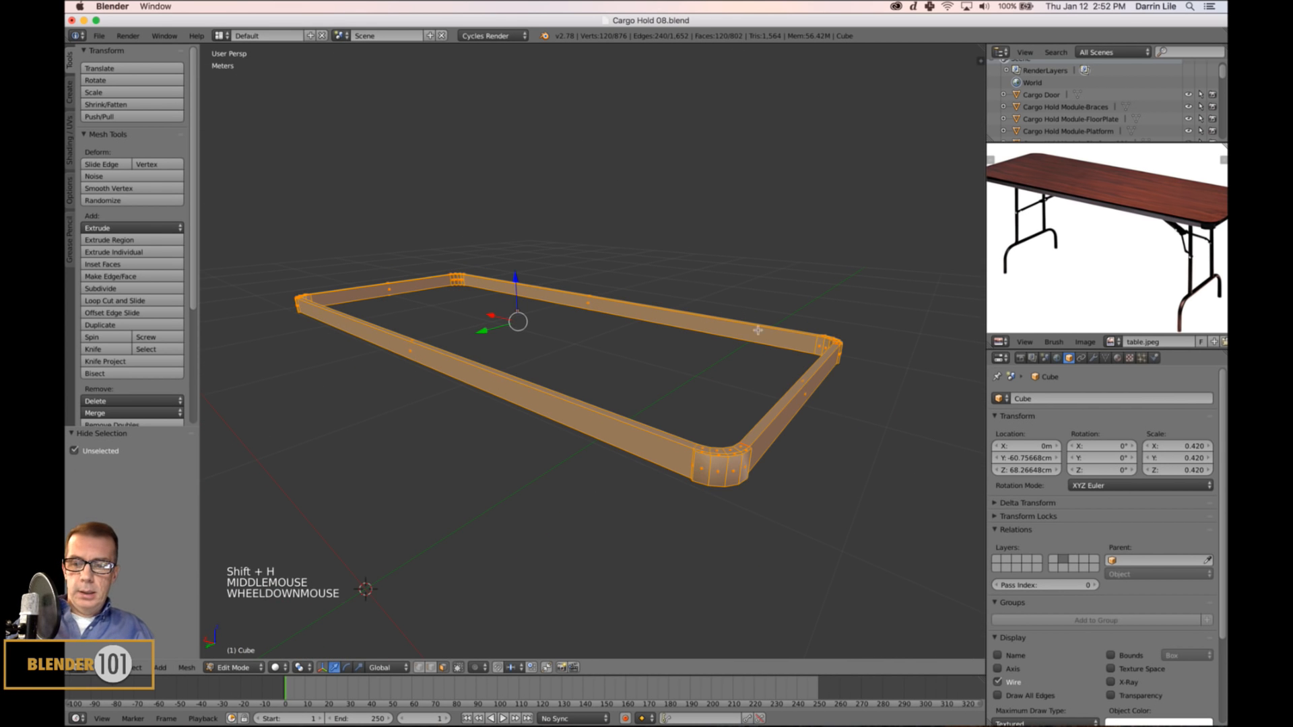
Clear the selection, circle-select the curved outer faces of the apron frame's near corner, and expand the selection once.
key("a")
middle_click_drag(768, 456, 730, 453, "shift")
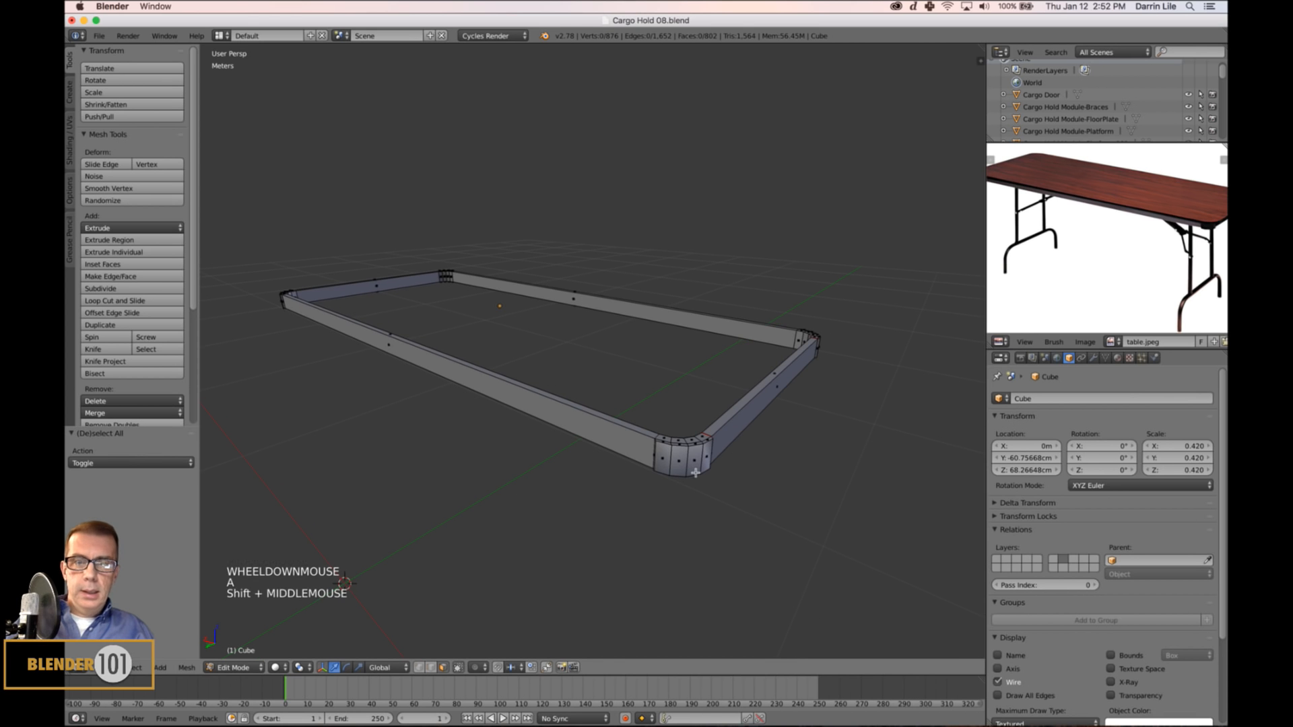
key("c")
left_click(679, 461)
left_click_drag(679, 461, 685, 459)
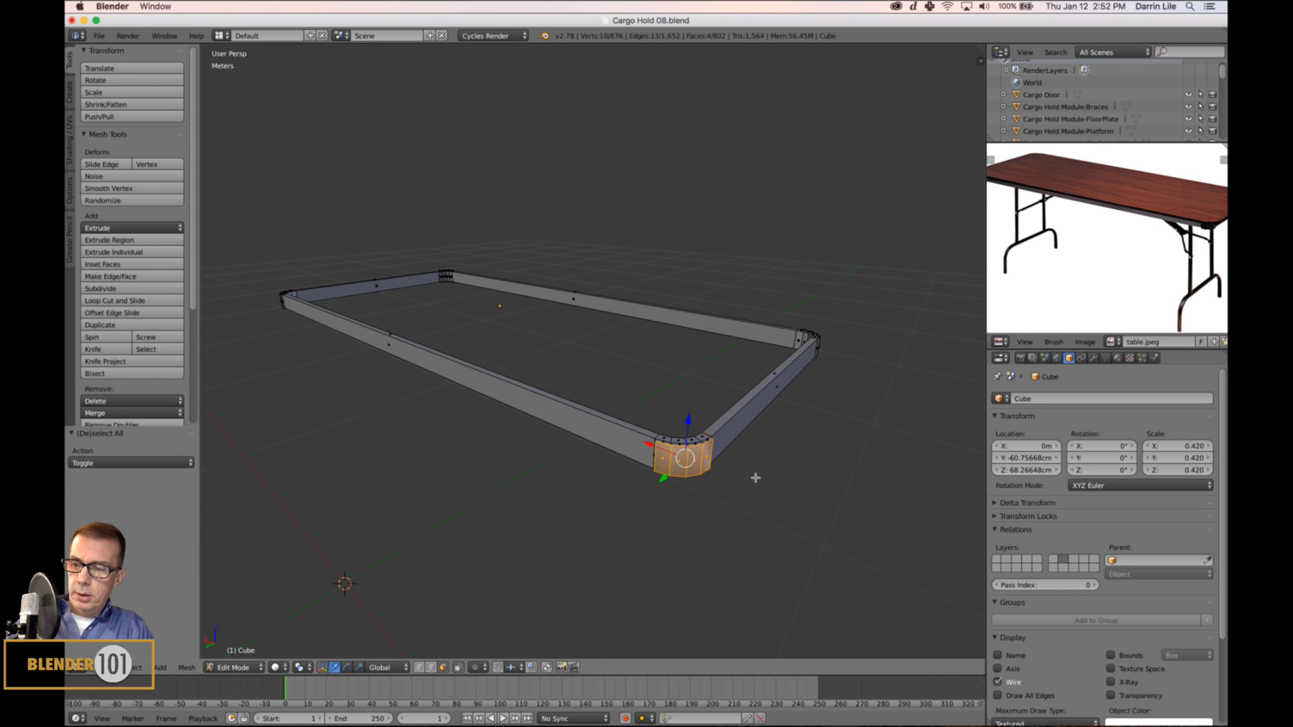
key("ctrl+KP_Add")
scroll(748, 464, "up", 2)
mouse_move(745, 447)
middle_mouse_down()
mouse_move(811, 442)
mouse_move(782, 416)
mouse_move(745, 442)
mouse_move(767, 438)
middle_mouse_up()
key("KP_Decimal")
scroll(781, 417, "down", 3)
scroll(768, 438, "down", 3)
Fill the first apron corner's selected faces with the green palette colour in Vertex Paint and return to Edit Mode.
key("Tab")
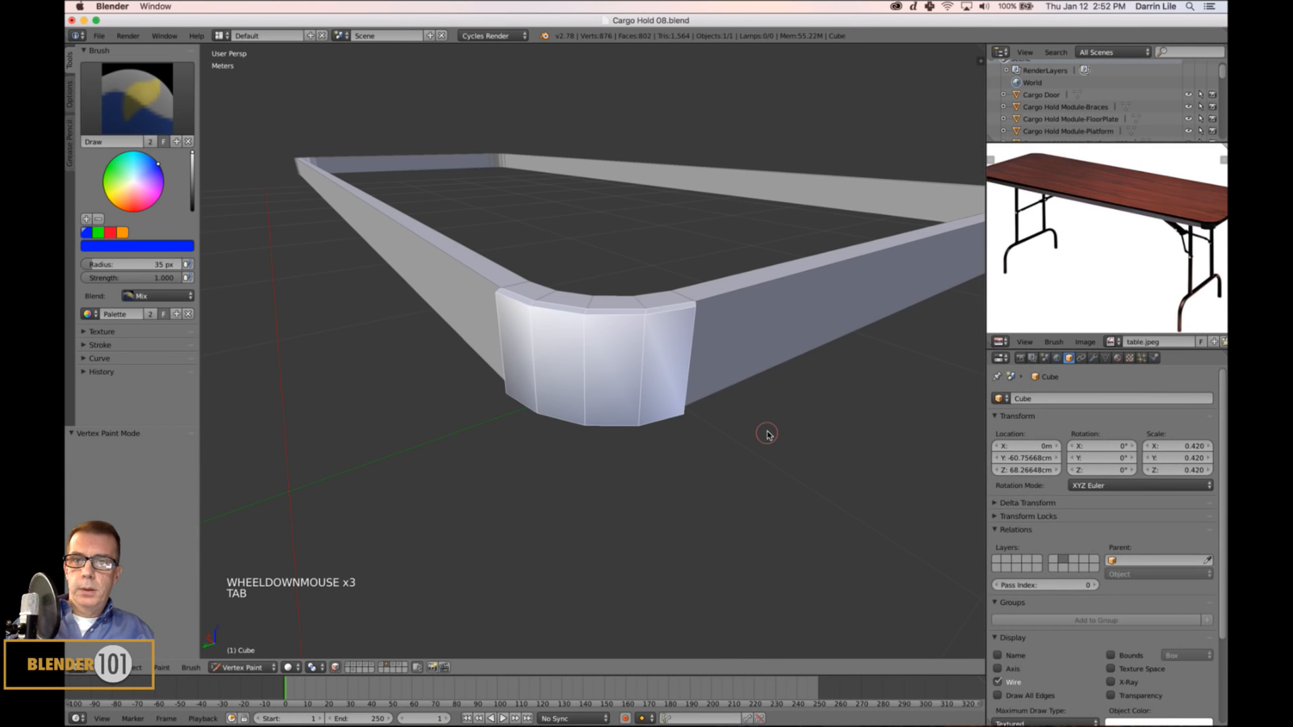
left_click(101, 233)
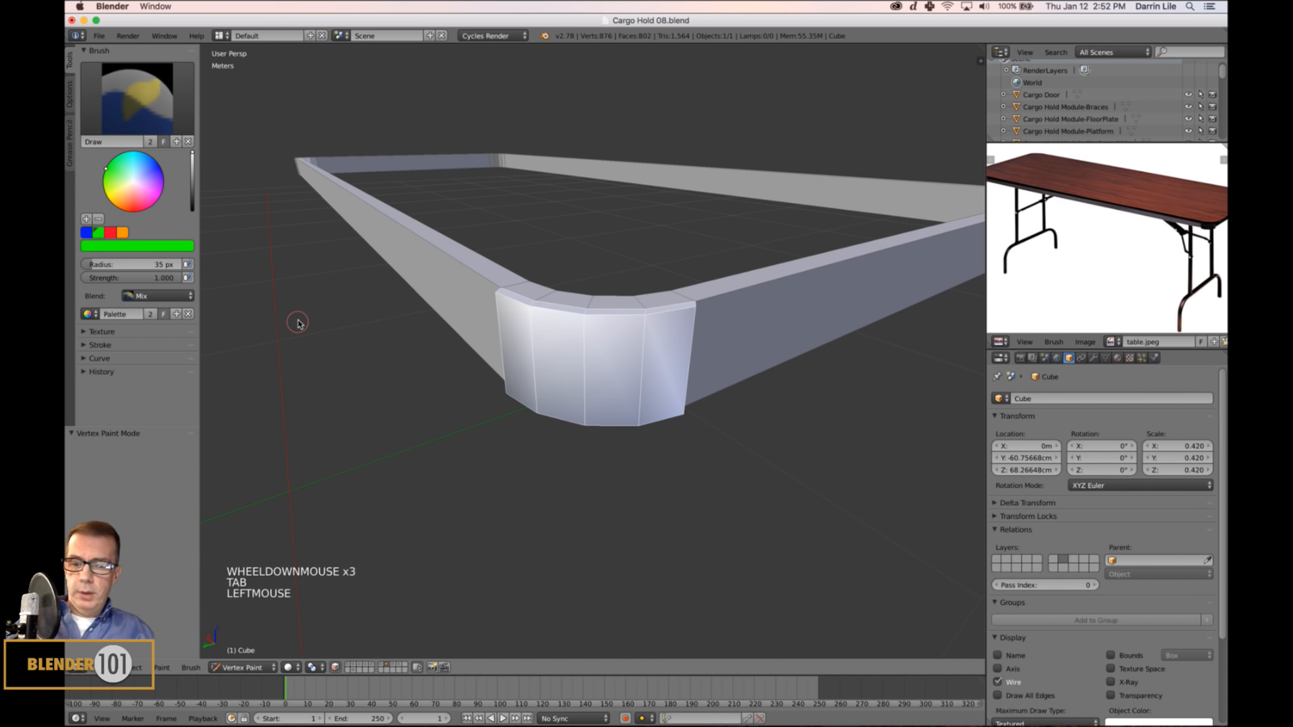
key("shift+k")
key("Tab")
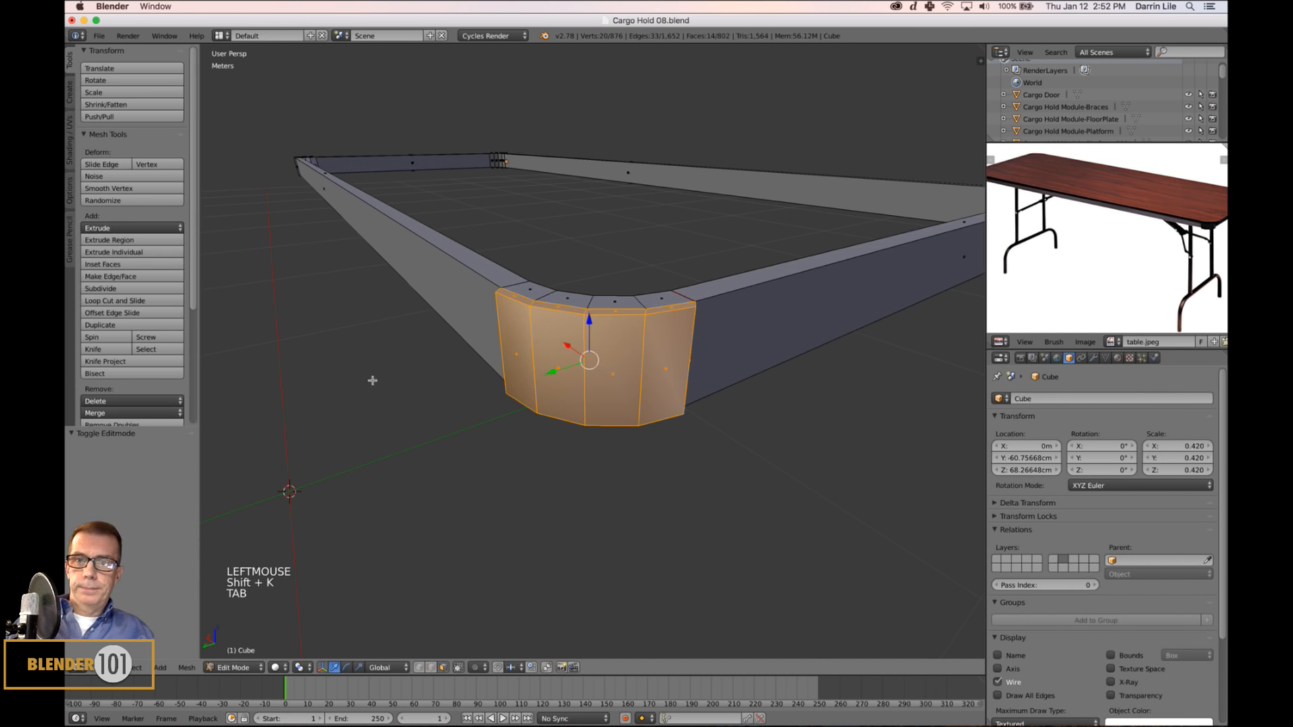
Select only the curved outer faces of the second apron corner and grow the selection by one step.
scroll(468, 384, "down", 3)
middle_click_drag(764, 363, 736, 345, "shift")
scroll(804, 434, "down", 2)
middle_click_drag(804, 434, 710, 231, "shift")
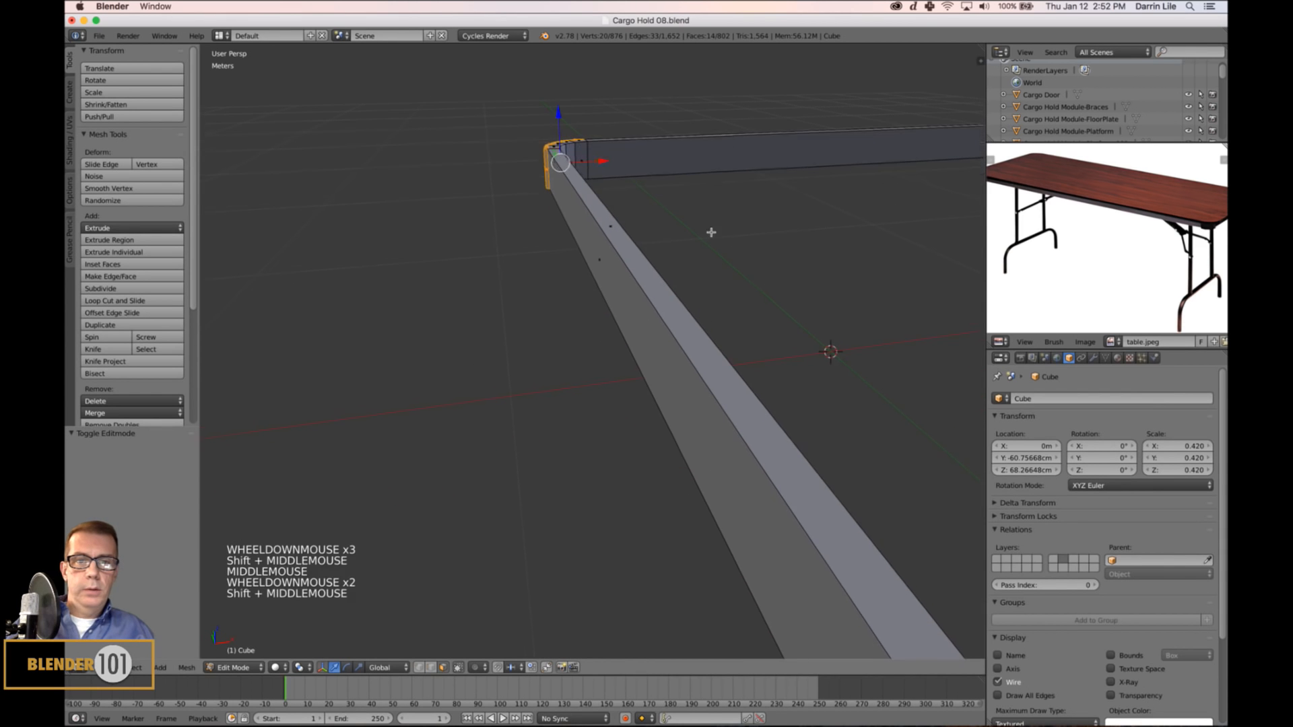
scroll(733, 294, "down", 3)
key("a")
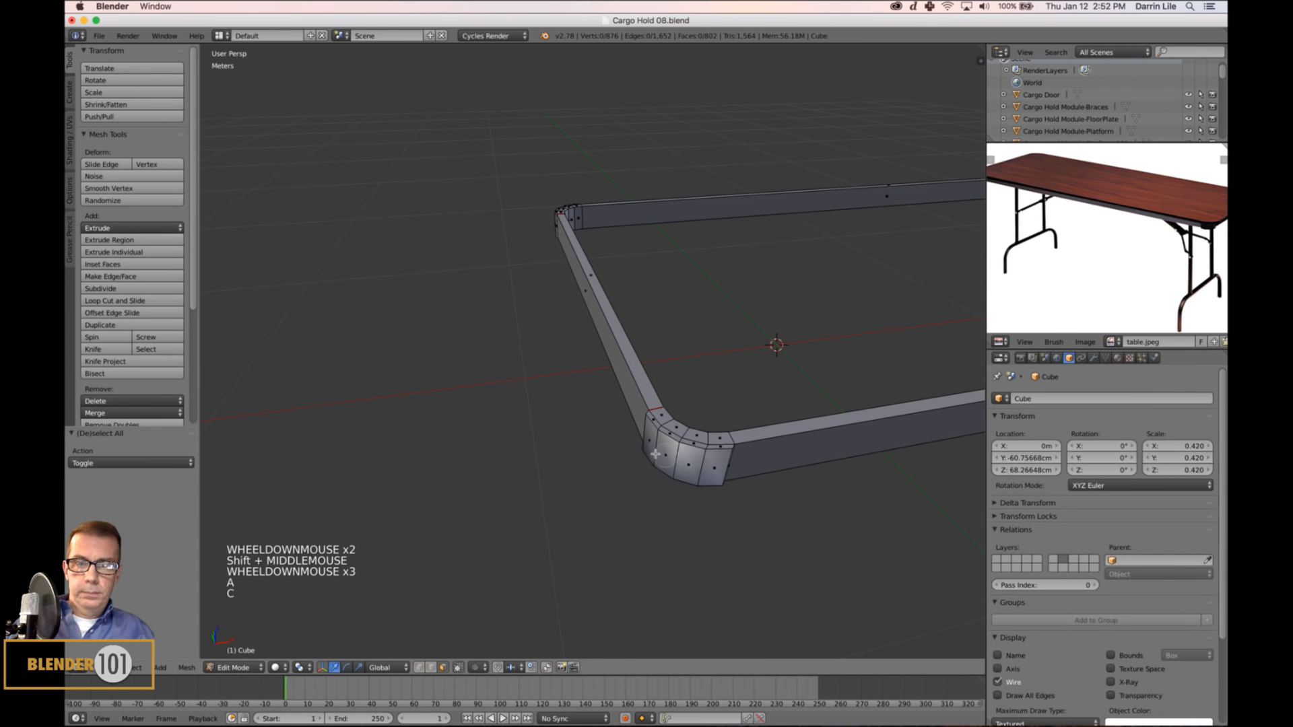
key("c")
left_click_drag(653, 438, 698, 469)
right_click(669, 503)
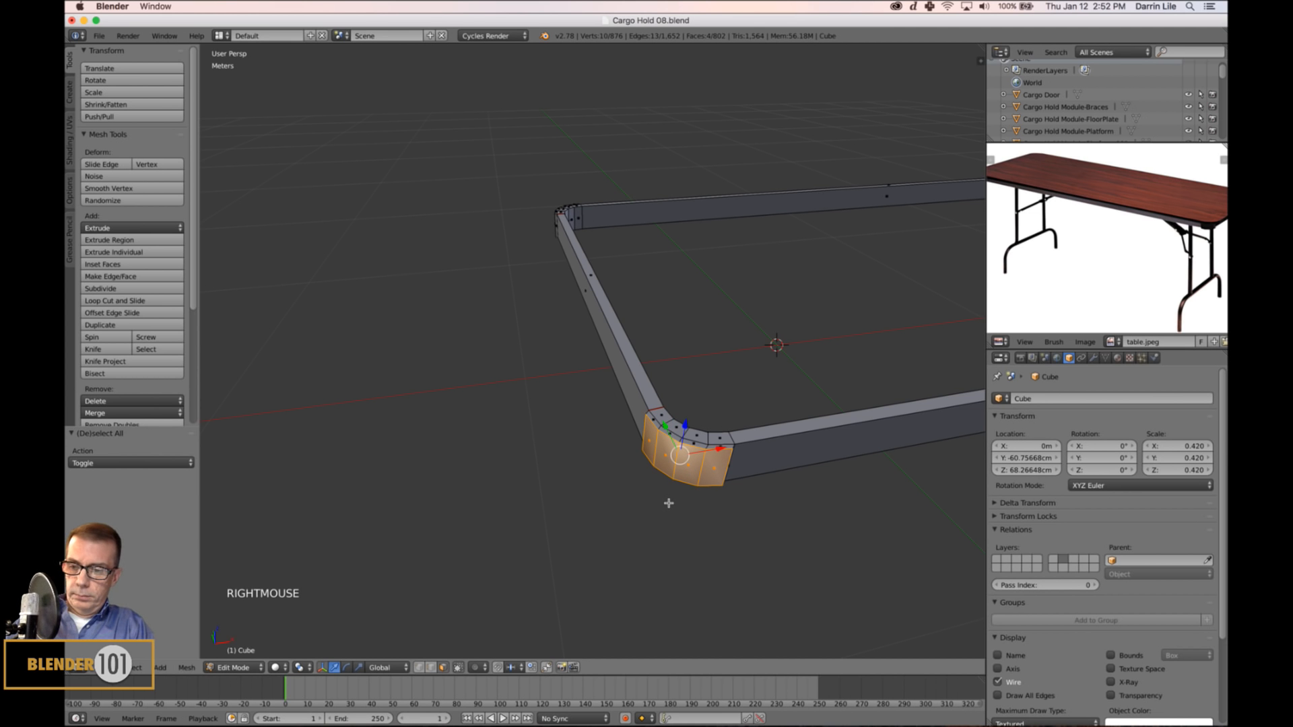
key("ctrl+KP_Add")
Fill the second apron corner with green vertex colour and clear the face selection.
key("Tab")
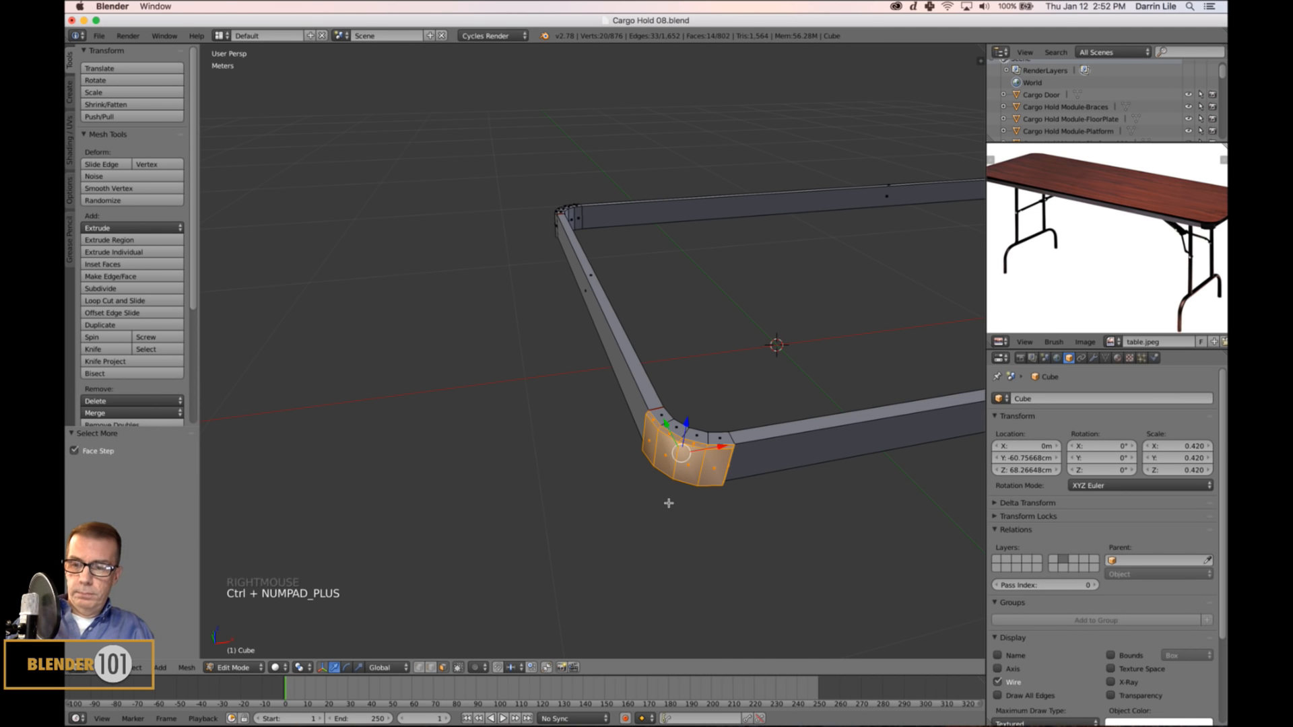
key("shift+k")
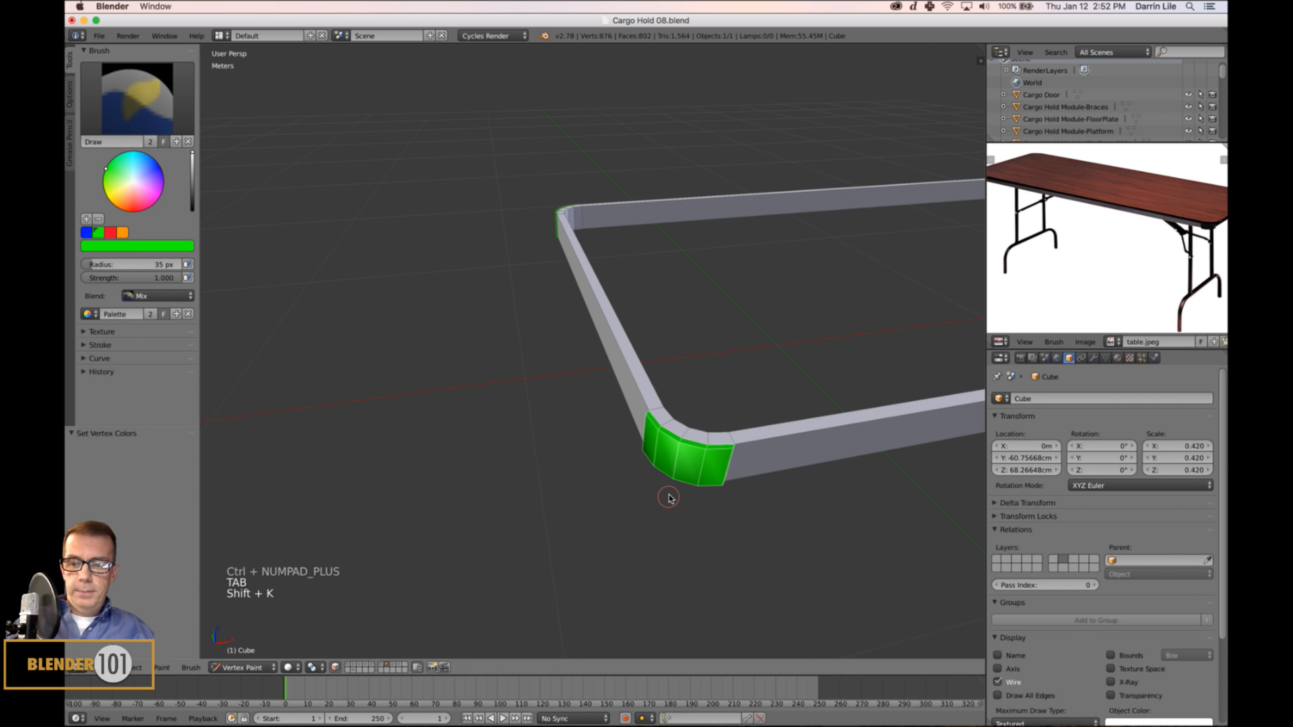
key("a")
Return to Edit Mode, circle-select the outer faces of the third apron corner, and grow the selection once.
middle_click_drag(802, 475, 330, 419, "shift")
key("Tab")
middle_click_drag(724, 341, 633, 413, "shift")
middle_click_drag(670, 415, 592, 431, "shift")
key("c")
mouse_move(502, 428)
left_mouse_down()
mouse_move(515, 407)
mouse_move(548, 422)
left_mouse_up()
right_click(548, 422)
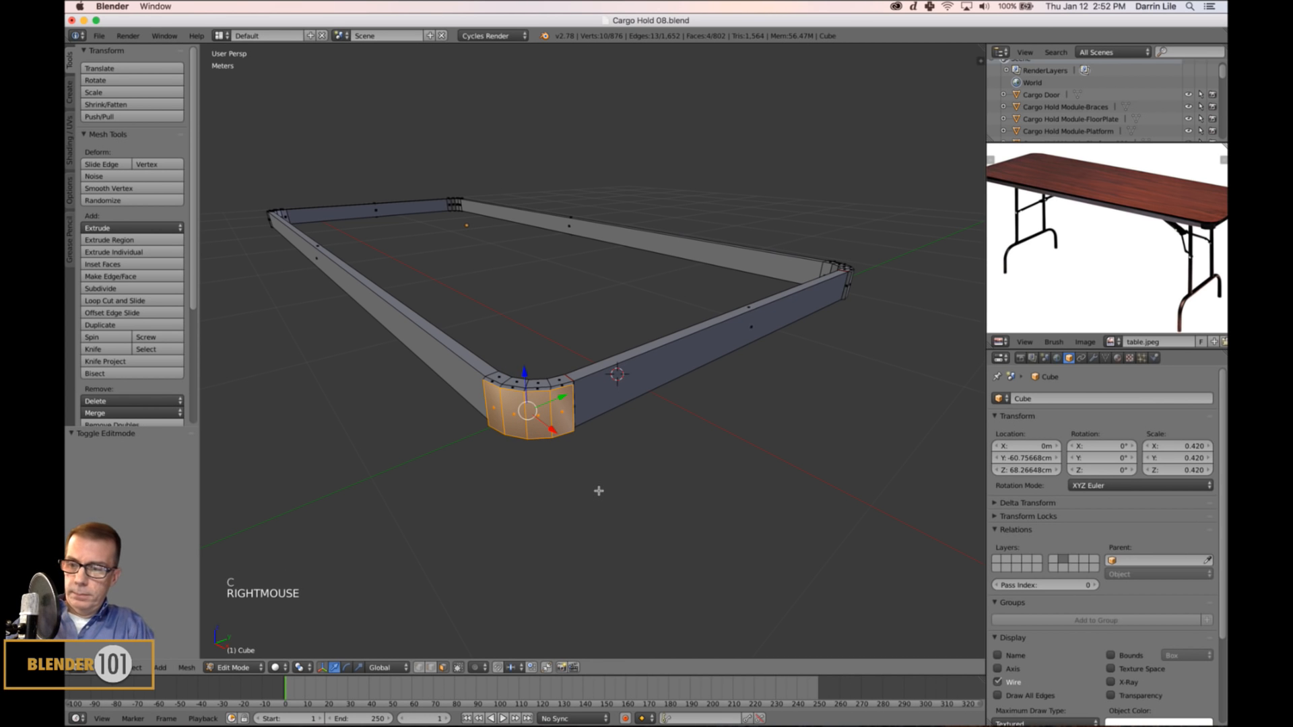
key("ctrl+KP_Add")
Fill the third apron corner with green in Vertex Paint and go back to mesh editing.
key("Tab")
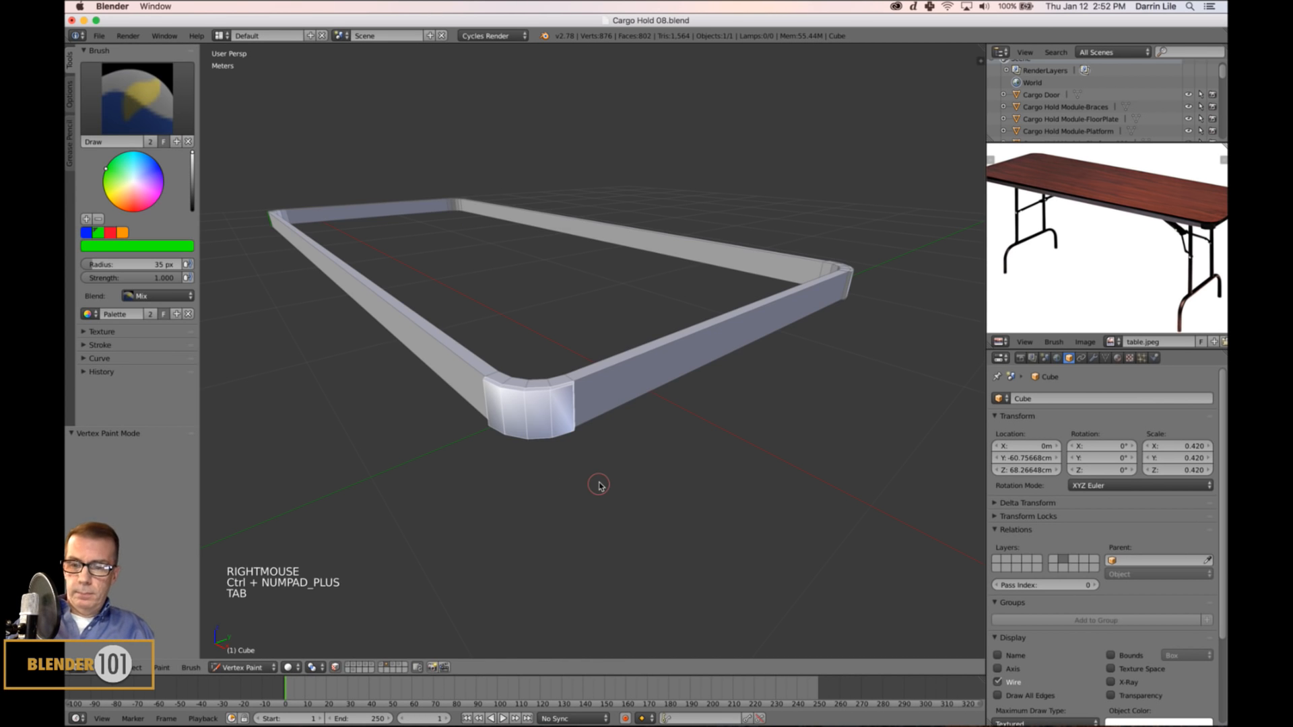
key("shift+k")
key("Tab")
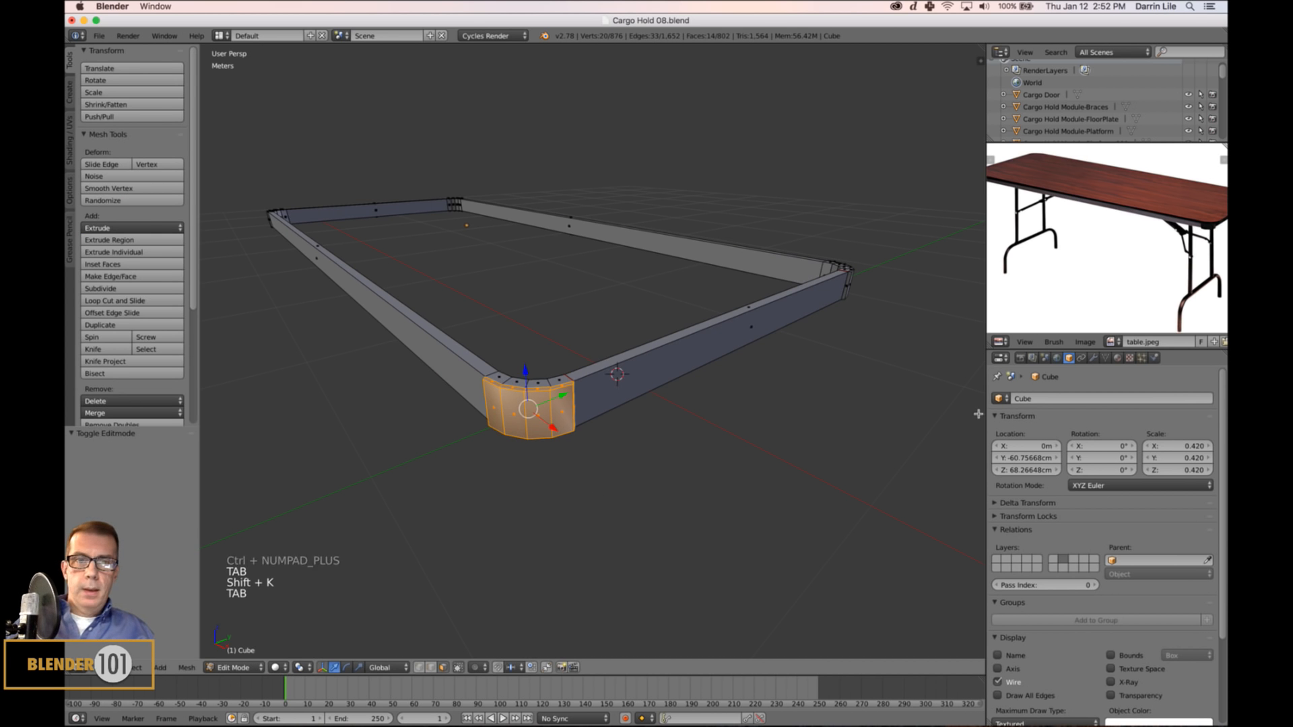
Replace the selection with the outer faces of the remaining unpainted apron corner, expanded by one step.
middle_click_drag(828, 382, 780, 371)
key("a")
key("c")
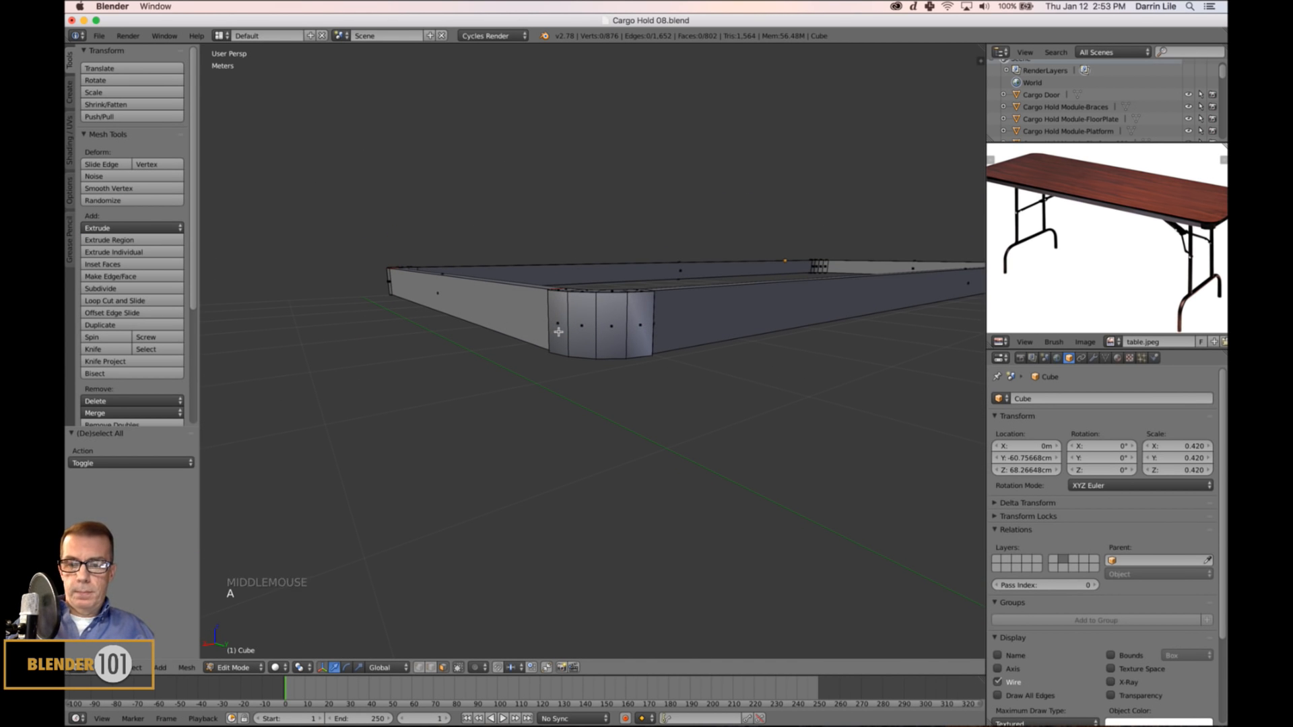
left_click_drag(558, 331, 627, 336)
middle_click_drag(626, 336, 679, 416)
key("ctrl+KP_Add")
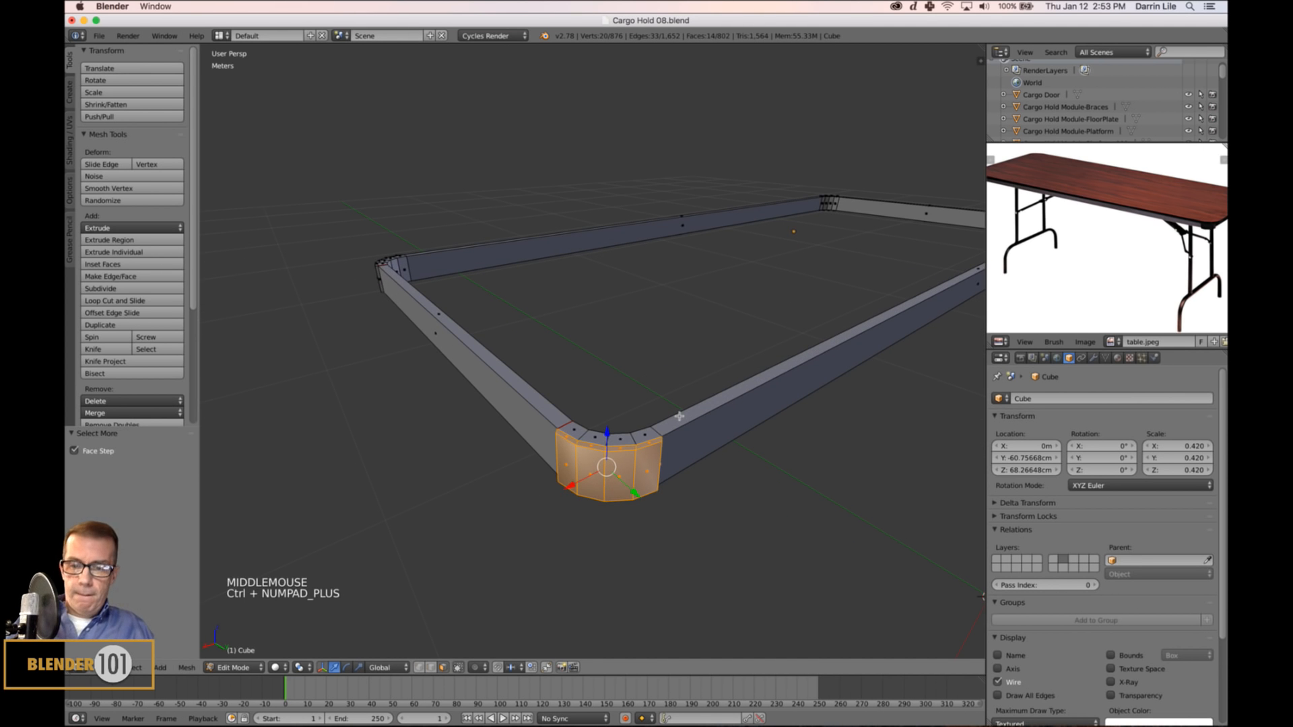
Fill the fourth apron corner with green vertex colour and deselect all faces.
key("Tab")
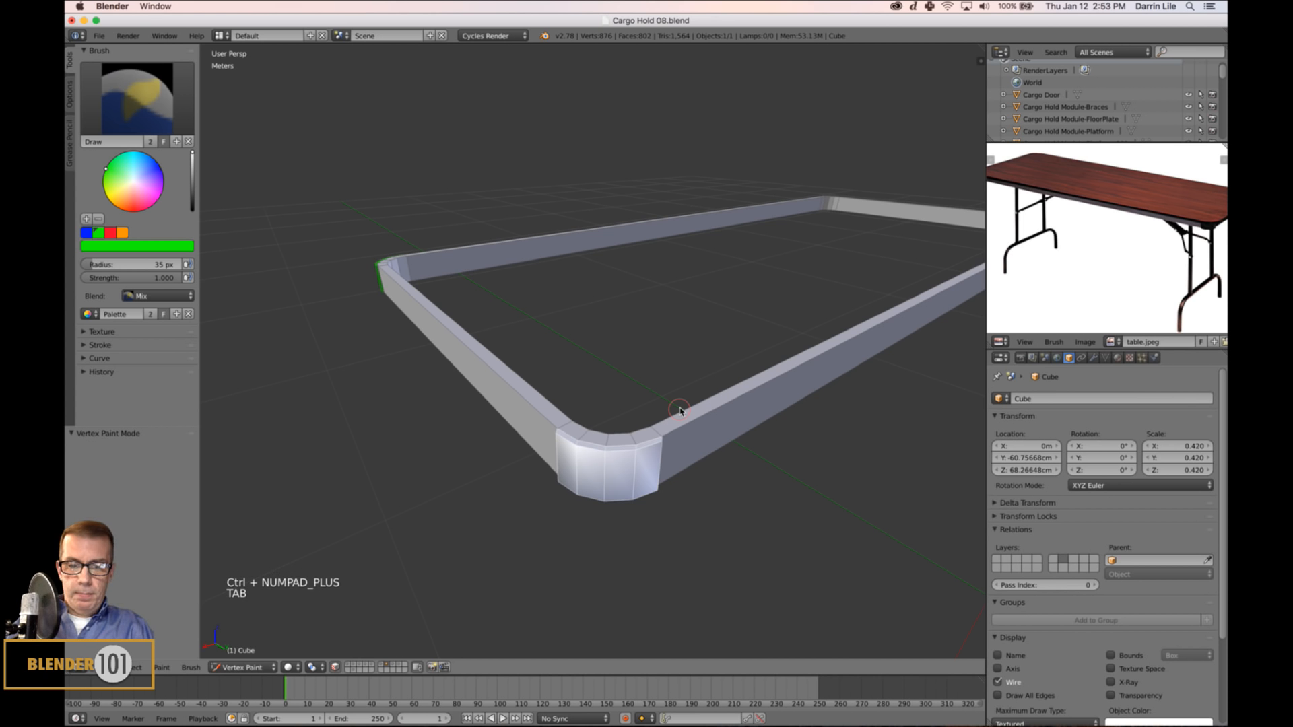
key("shift+k")
key("a")
scroll(670, 418, "down", 3)
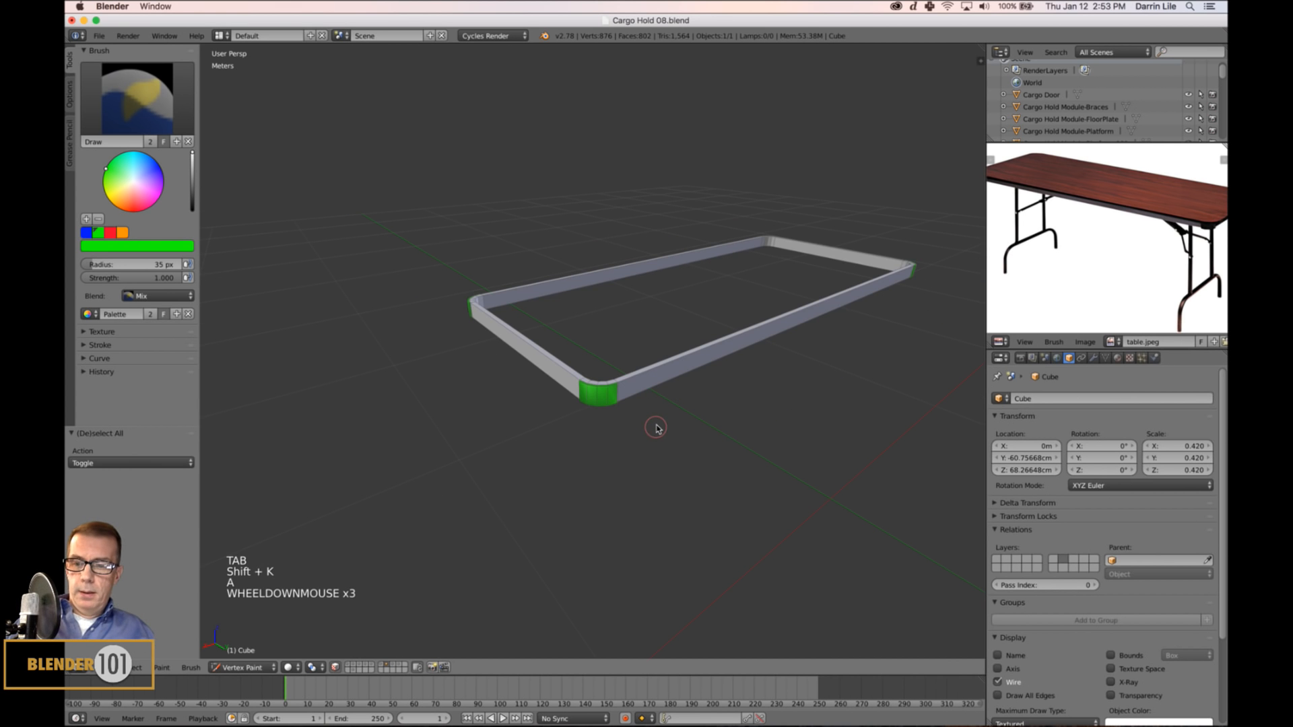
In Edit Mode, select the face loops of all four straight sides of the apron frame.
middle_click_drag(657, 448, 730, 433)
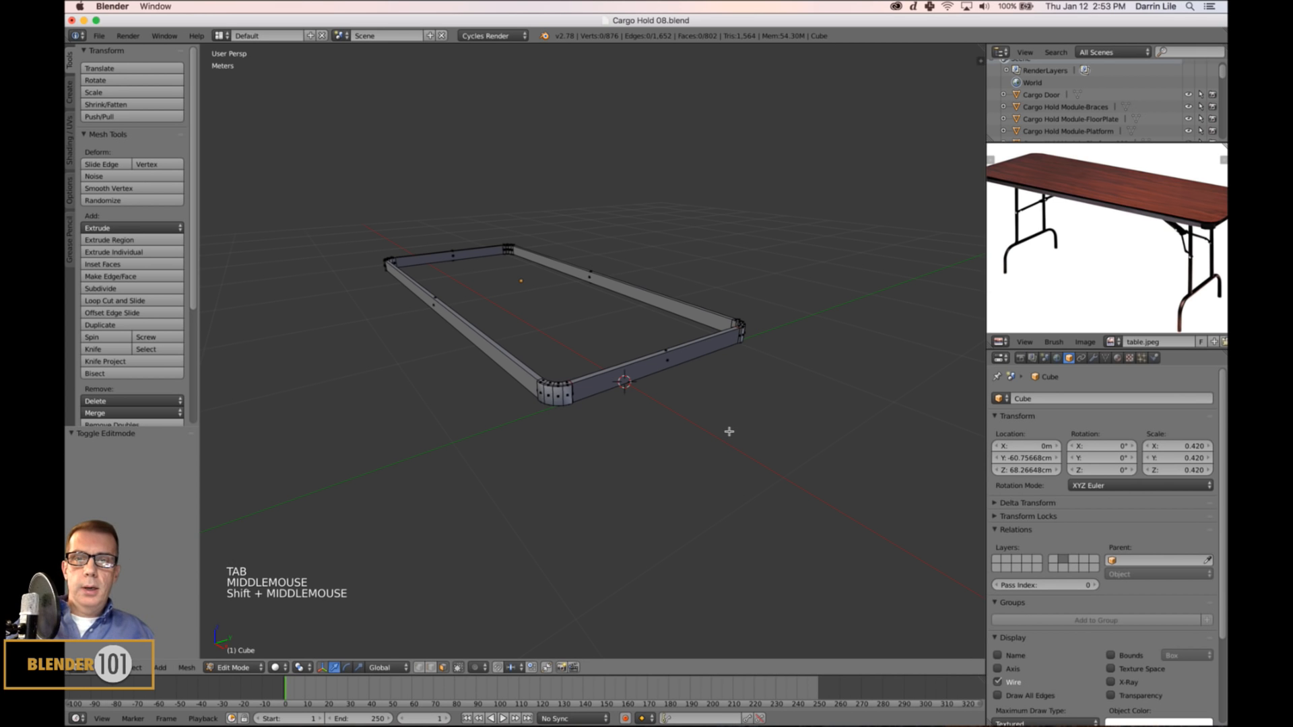
right_click(656, 364, "alt")
right_click(502, 356, "alt+shift")
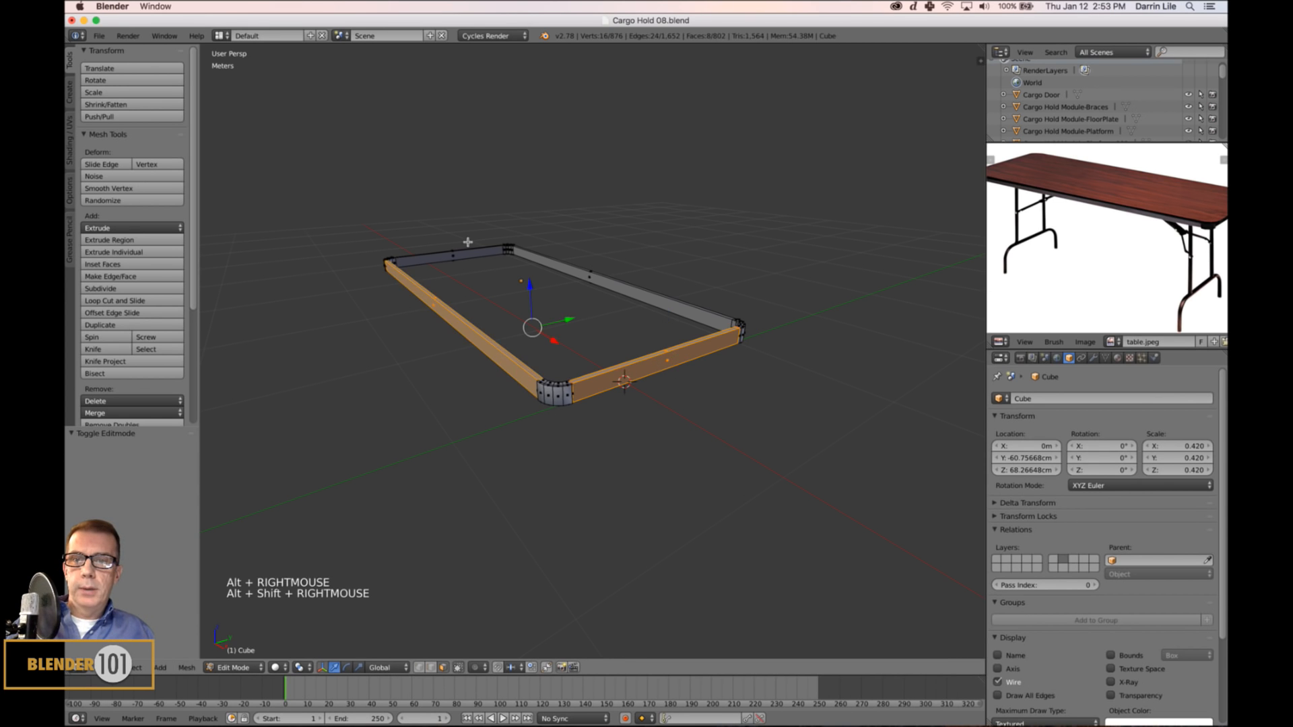
right_click(454, 256, "alt+shift")
right_click(641, 296, "alt+shift")
middle_click_drag(805, 505, 806, 492)
Fill the four straight apron sides with the red palette colour in Vertex Paint and return to Edit Mode.
key("Tab")
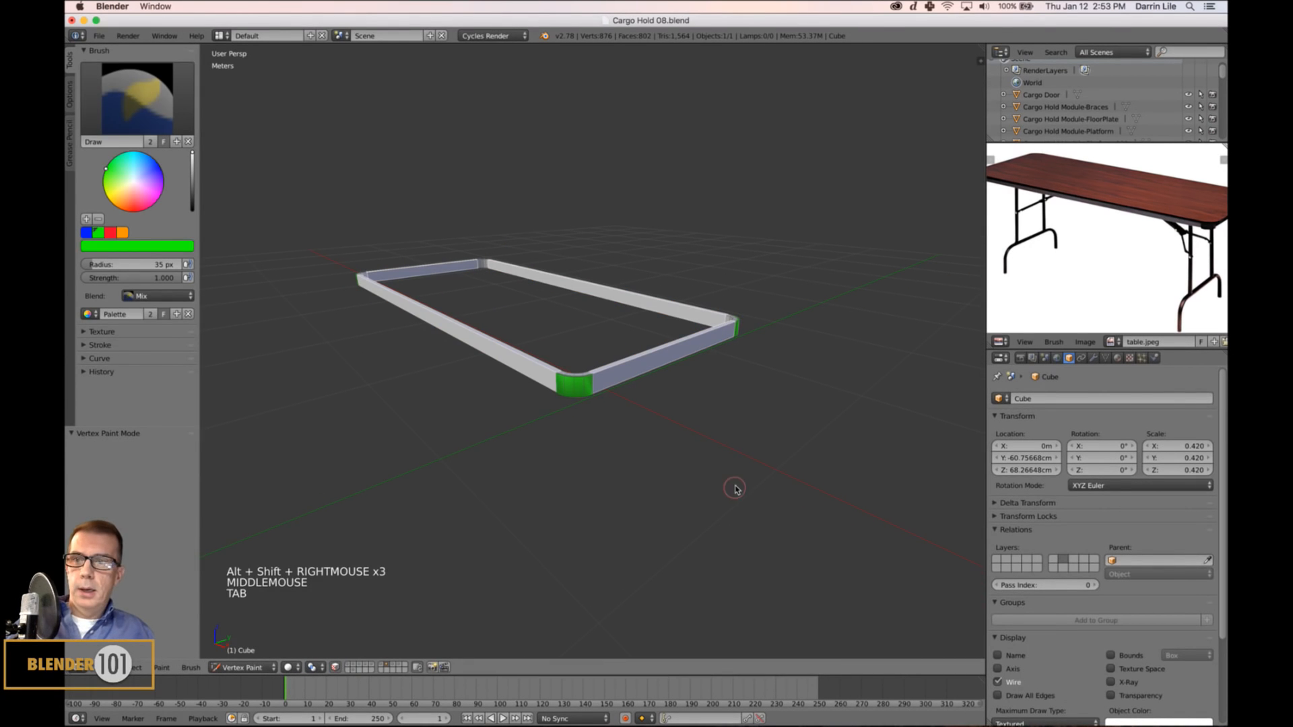
left_click(115, 233)
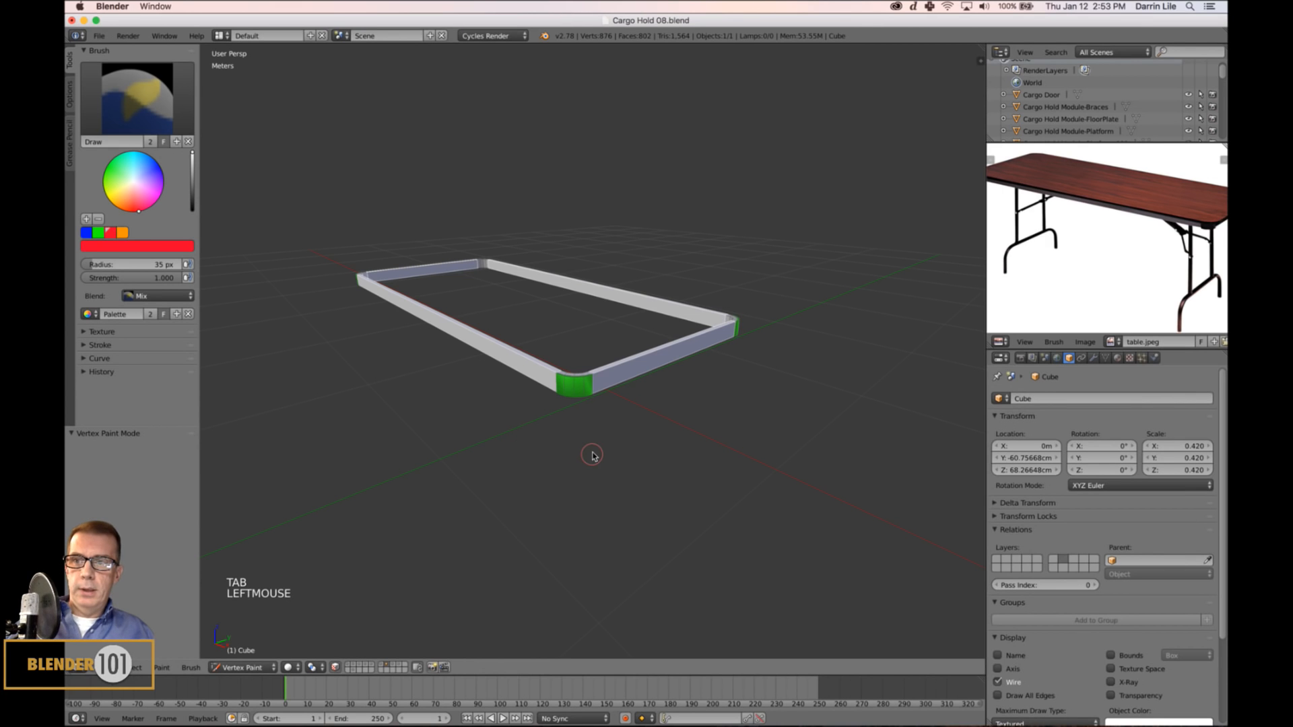
key("shift+k")
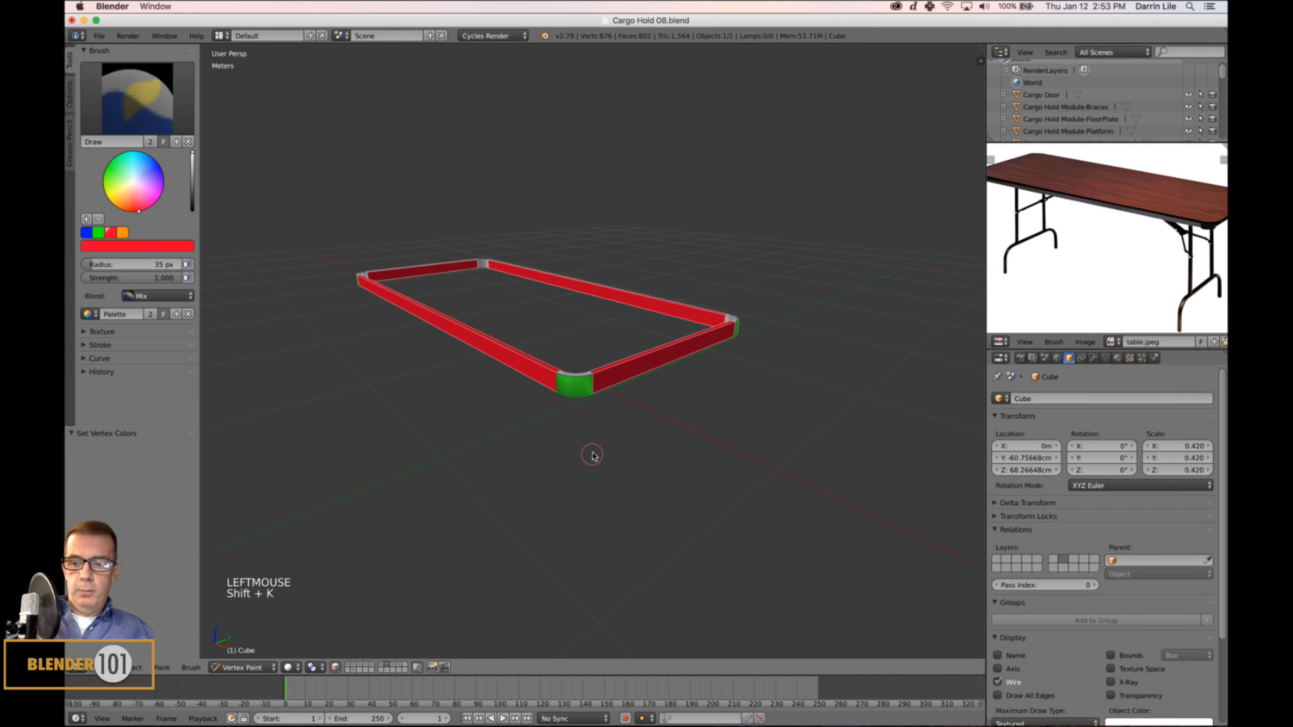
key("Tab")
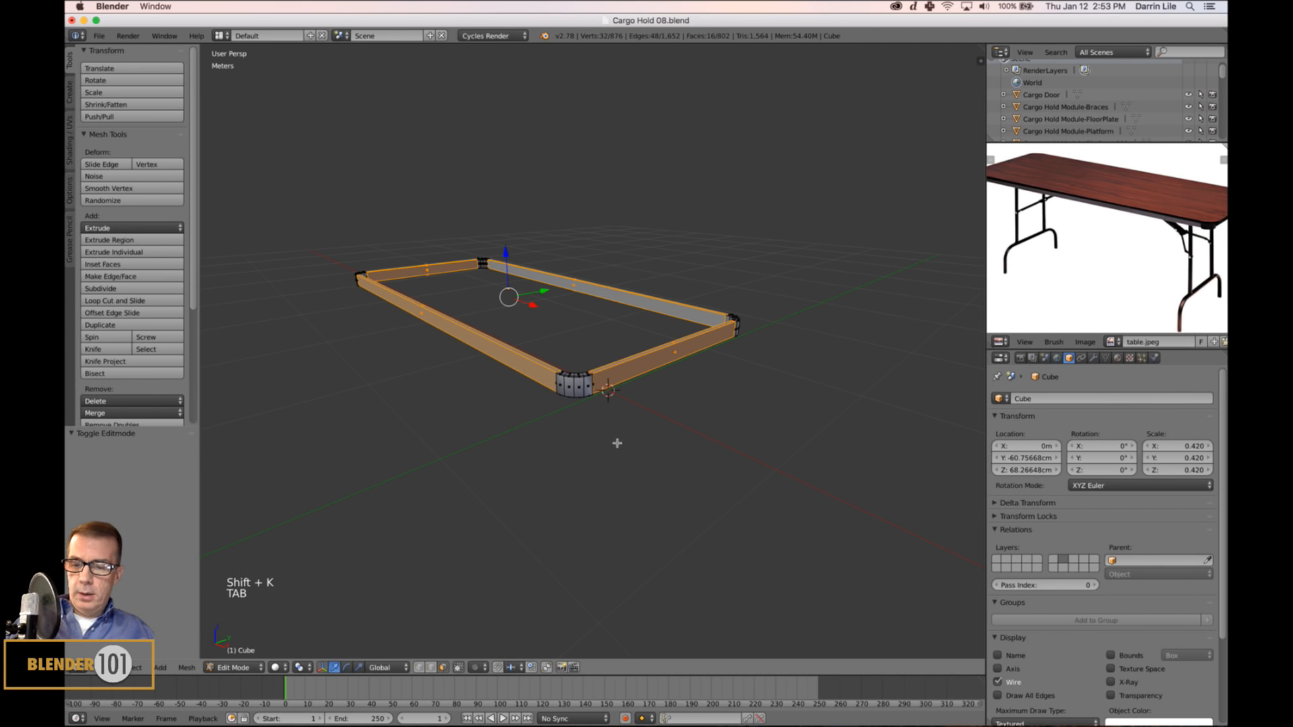
Reveal all hidden table geometry, clear the selection, and select the face on the tabletop's underside.
key("alt+h")
key("a")
mouse_move(607, 433)
middle_mouse_down()
mouse_move(609, 407)
mouse_move(641, 418)
mouse_move(660, 403)
mouse_move(627, 399)
middle_mouse_up()
right_click(532, 352)
Check the reference photo, fill the tabletop's underside with blue vertex colour, and clear the selection.
key("Tab")
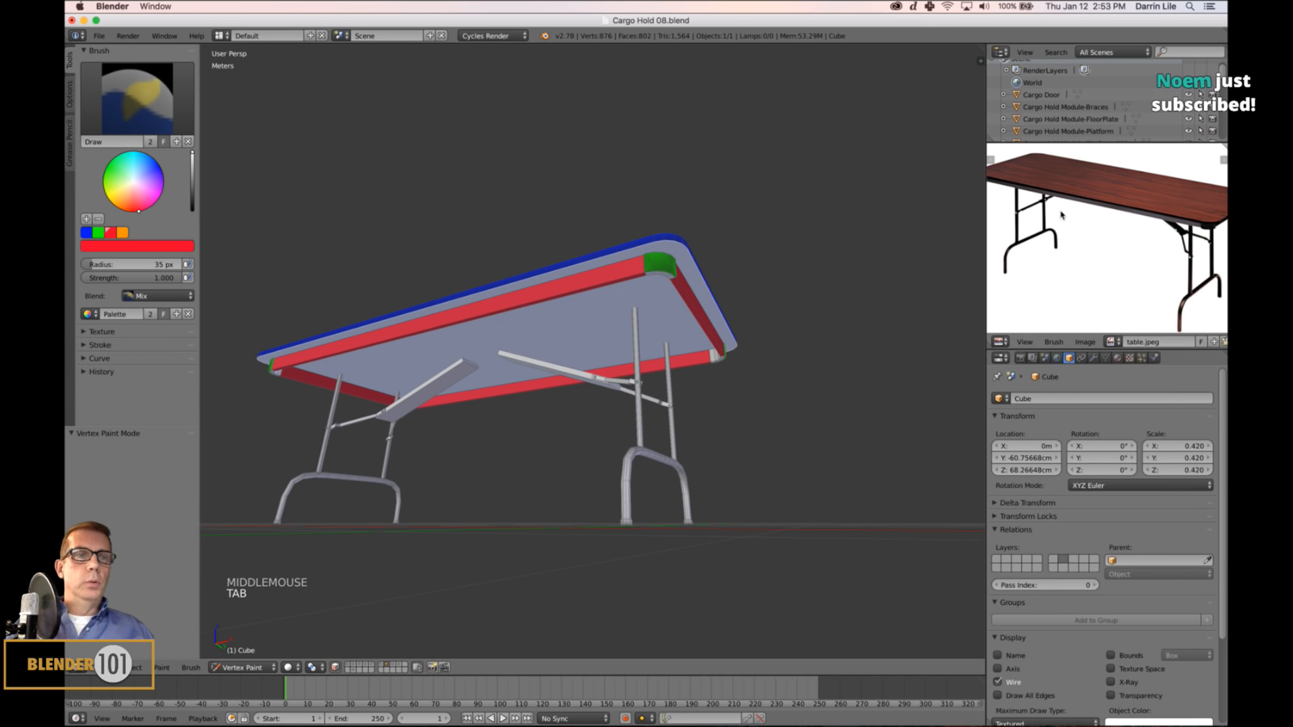
middle_click_drag(653, 316, 651, 327)
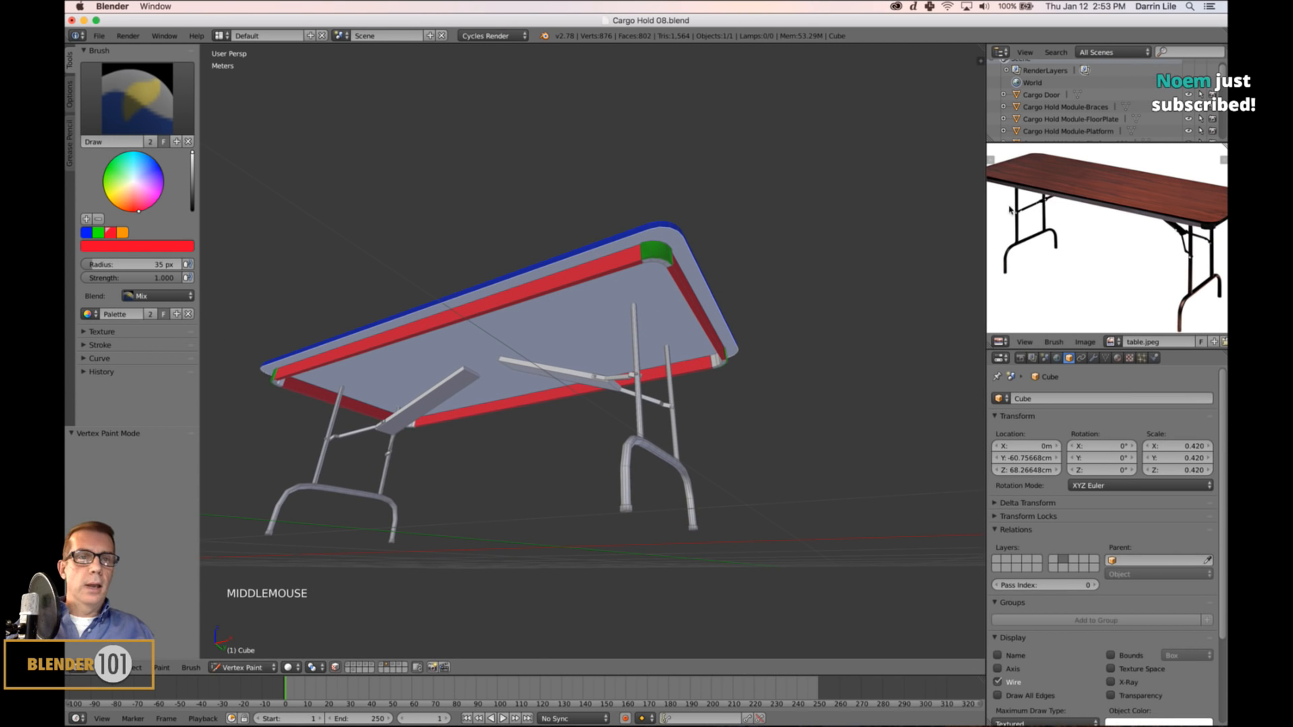
scroll(1080, 210, "up", 3)
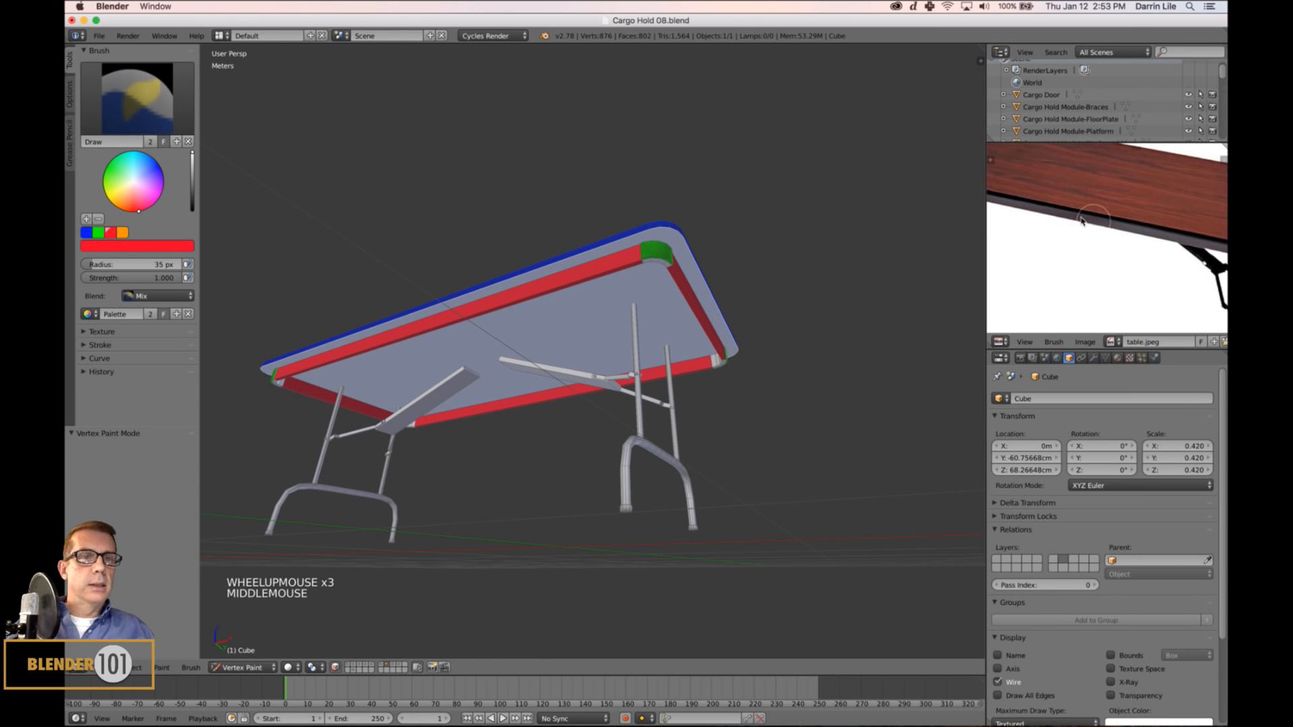
scroll(1091, 219, "down", 3)
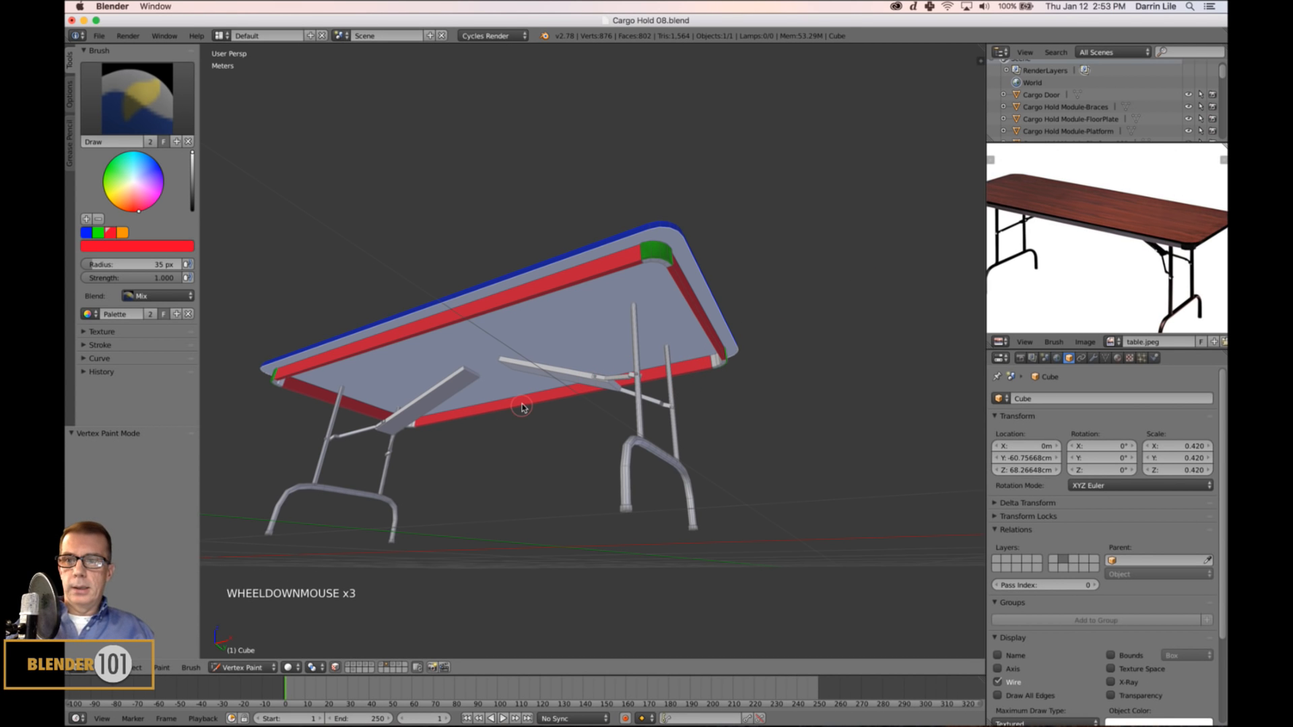
left_click(86, 232)
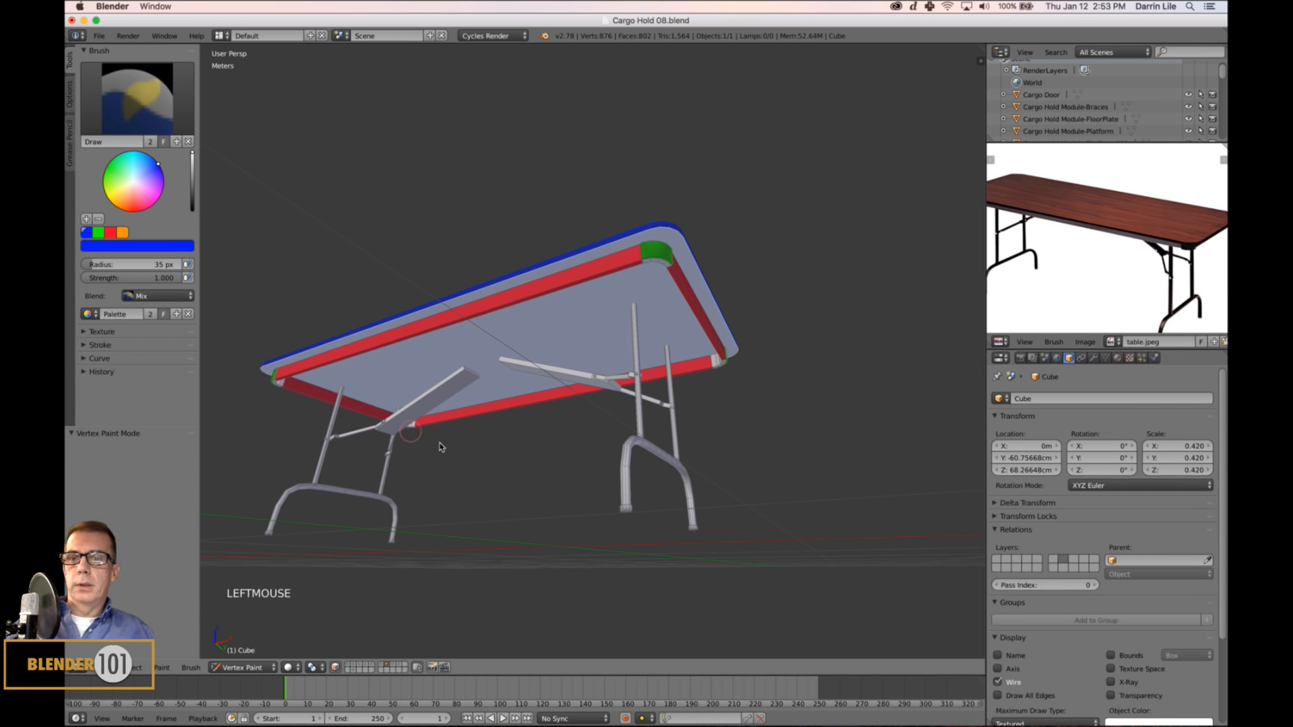
key("shift+k")
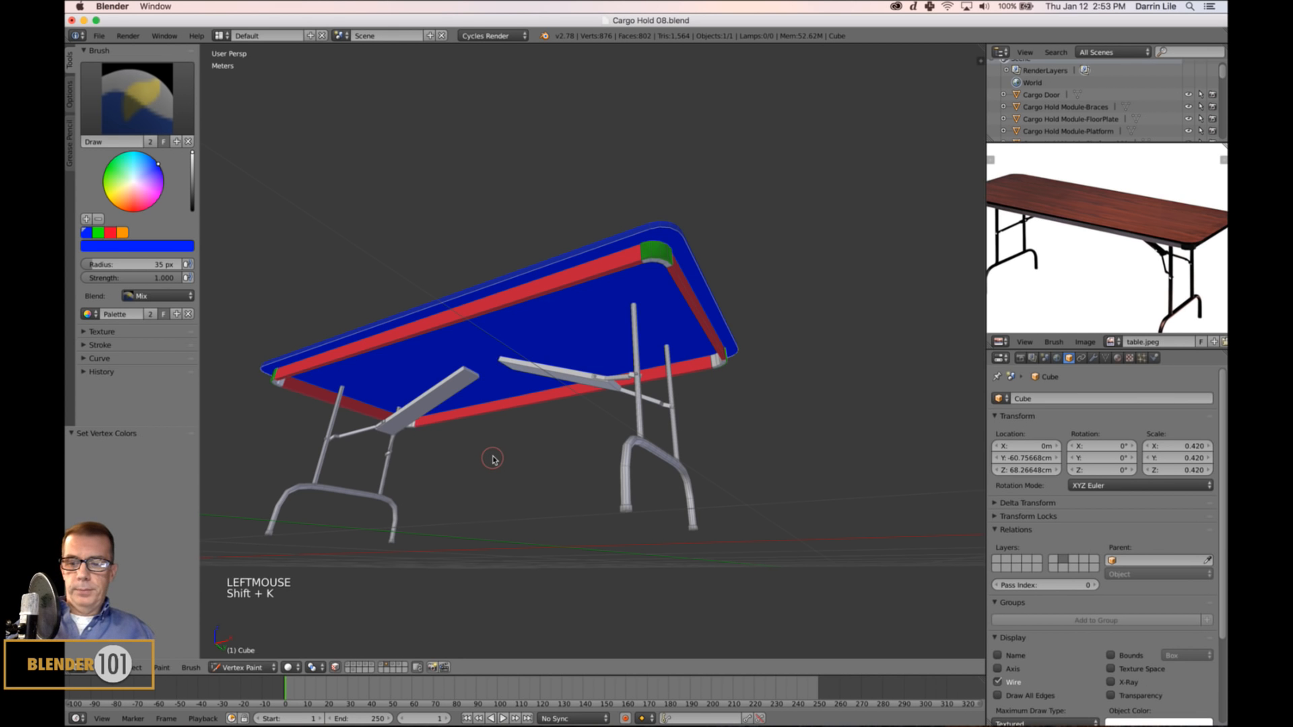
middle_click(620, 420)
middle_click_drag(621, 420, 615, 427)
key("a")
In Edit Mode, select the linked geometry of both wide braces and the near leg assembly's thin braces, two uprights and bent foot tube.
key("Tab")
scroll(444, 478, "up", 2)
middle_click_drag(462, 470, 554, 361, "shift")
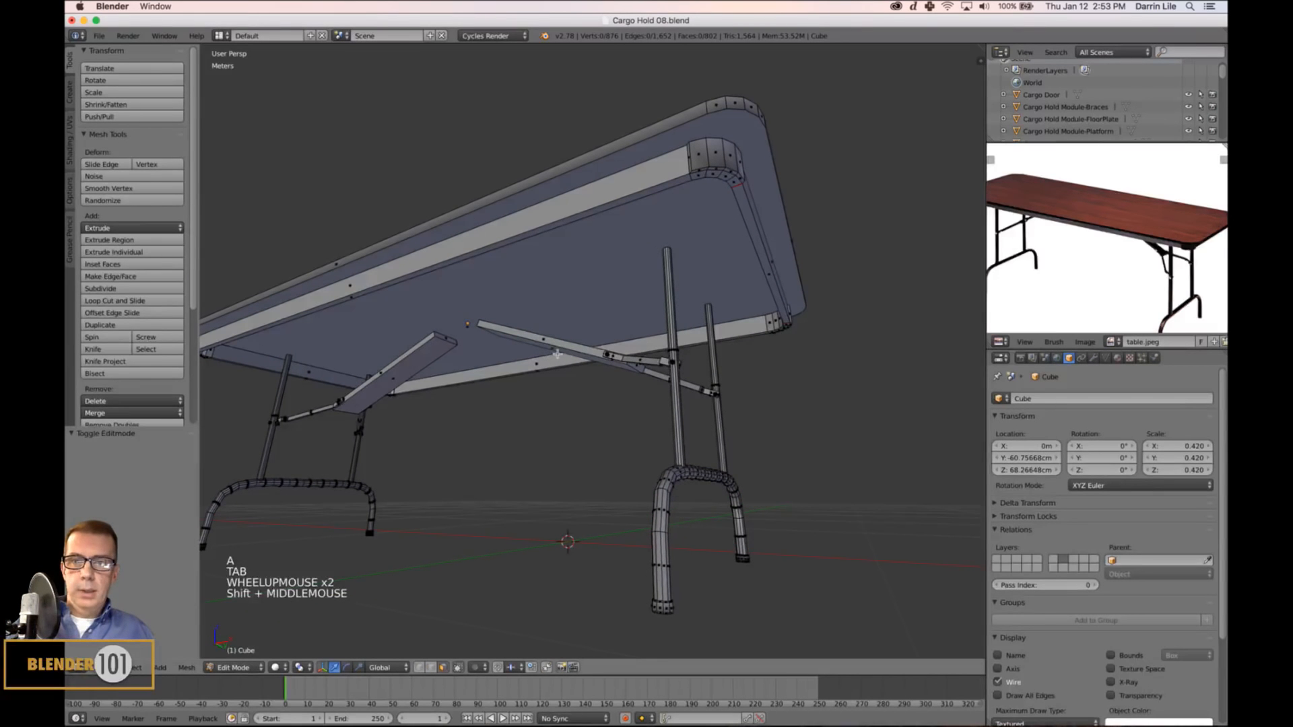
key("k")
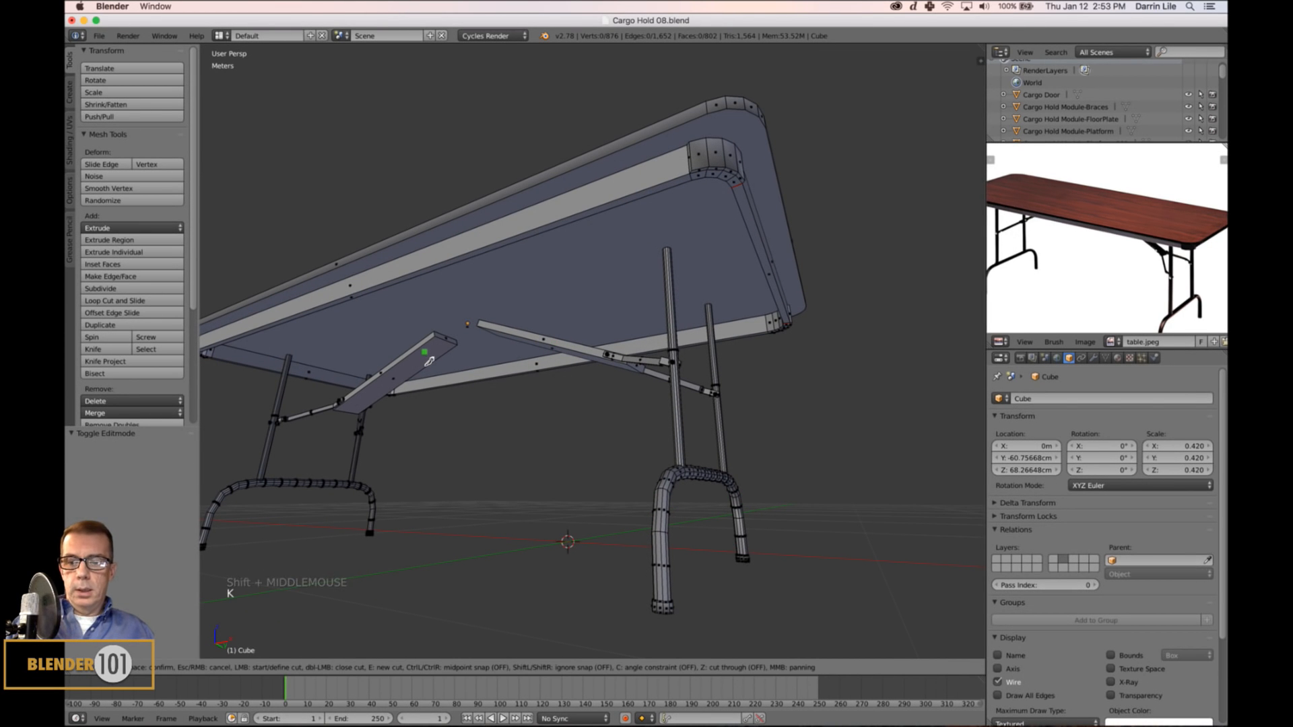
key("Escape")
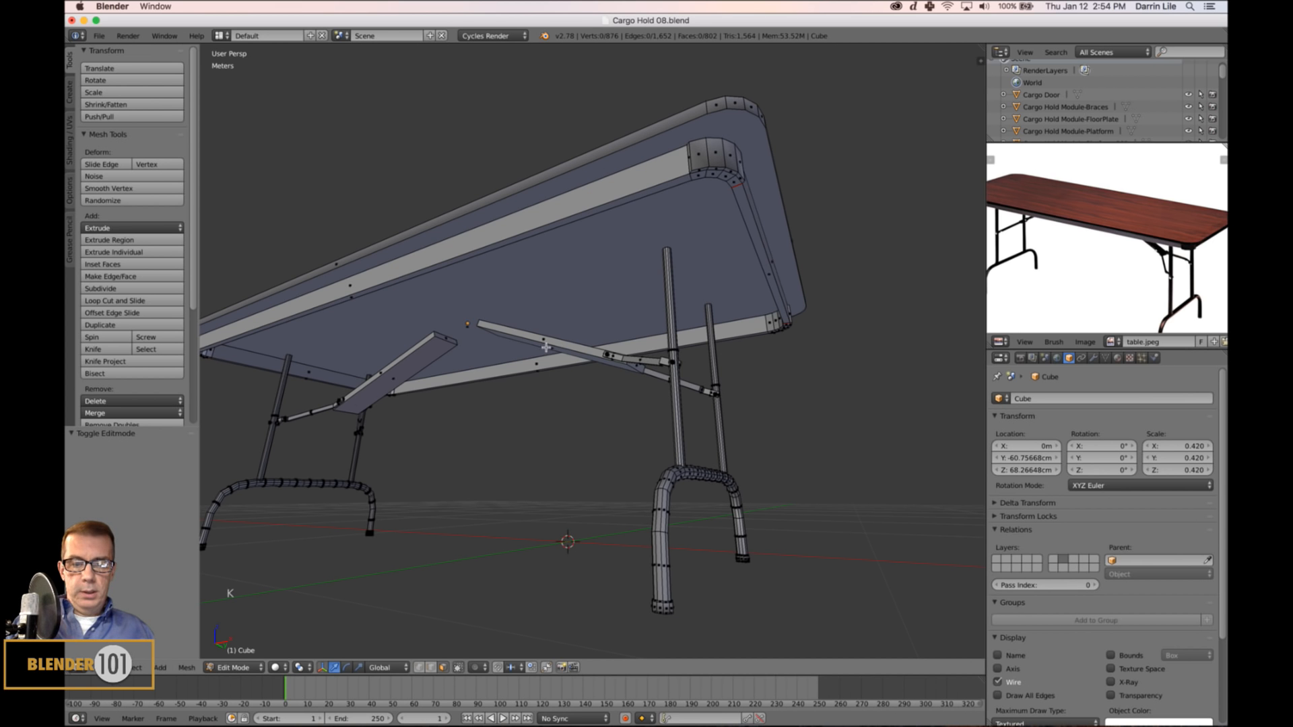
key("l")
key("l")
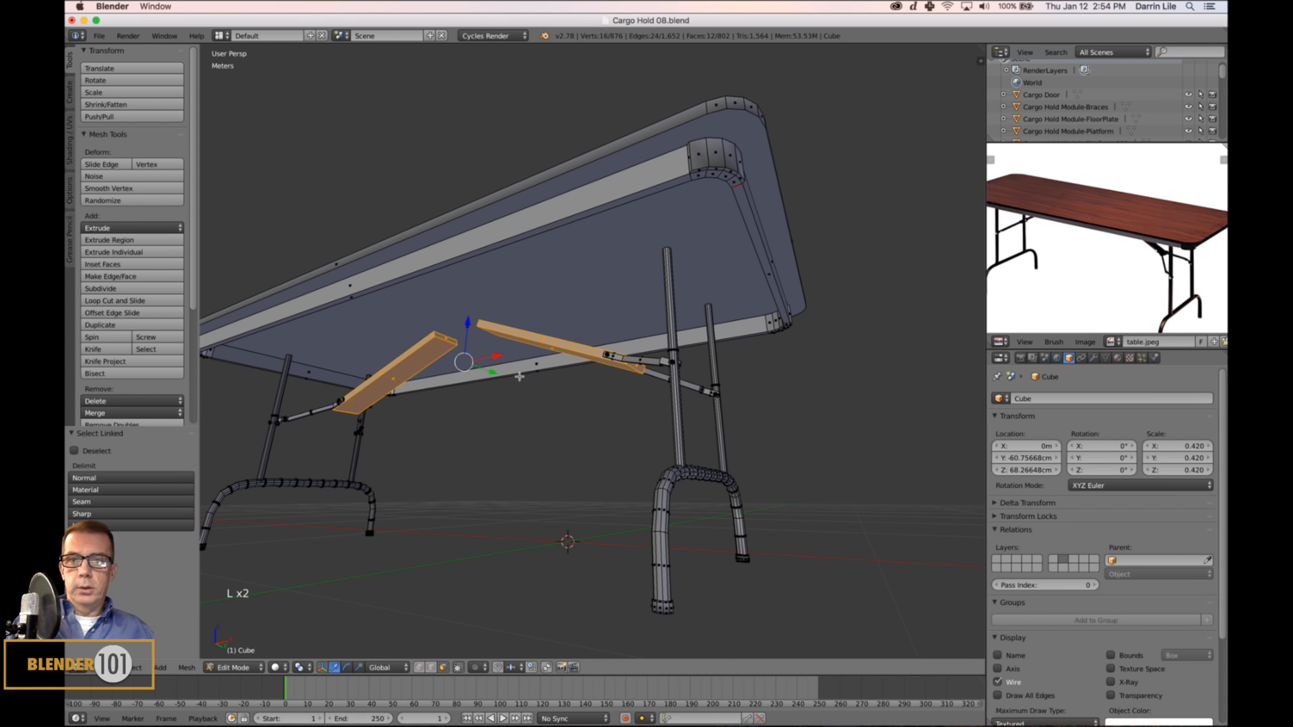
key("l")
key("l")
key("l")
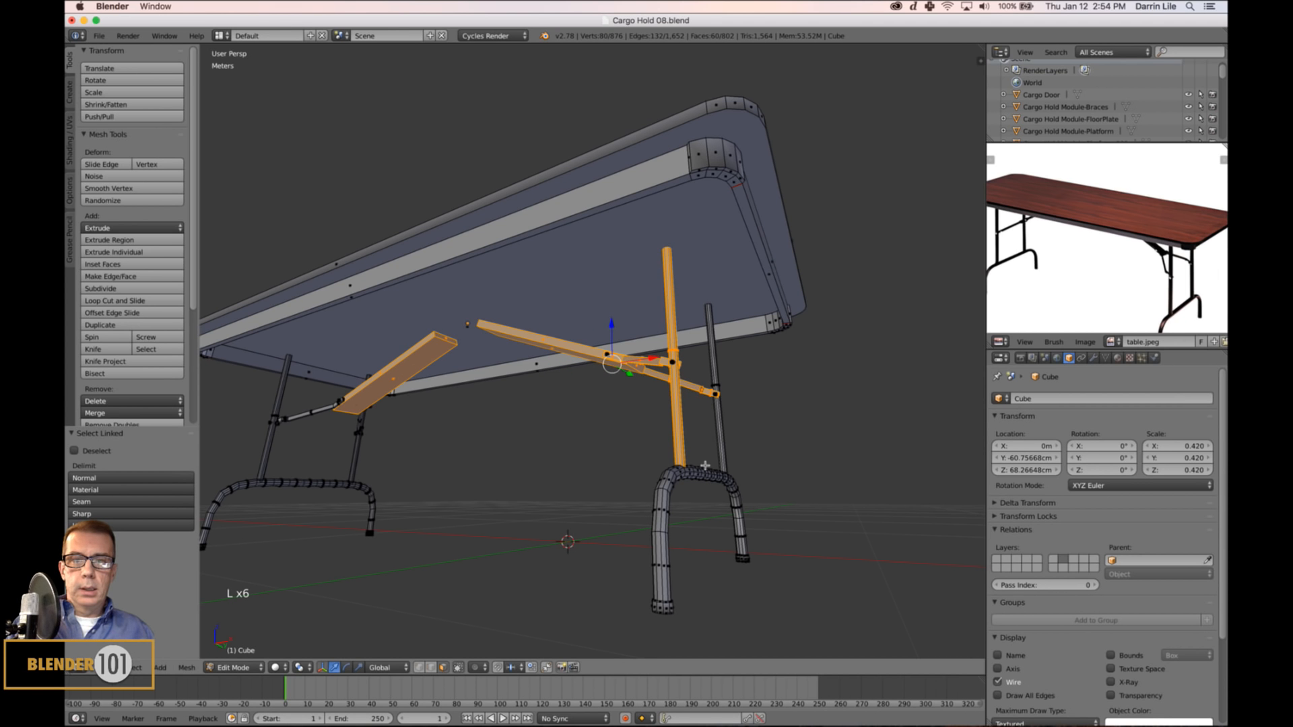
key("l")
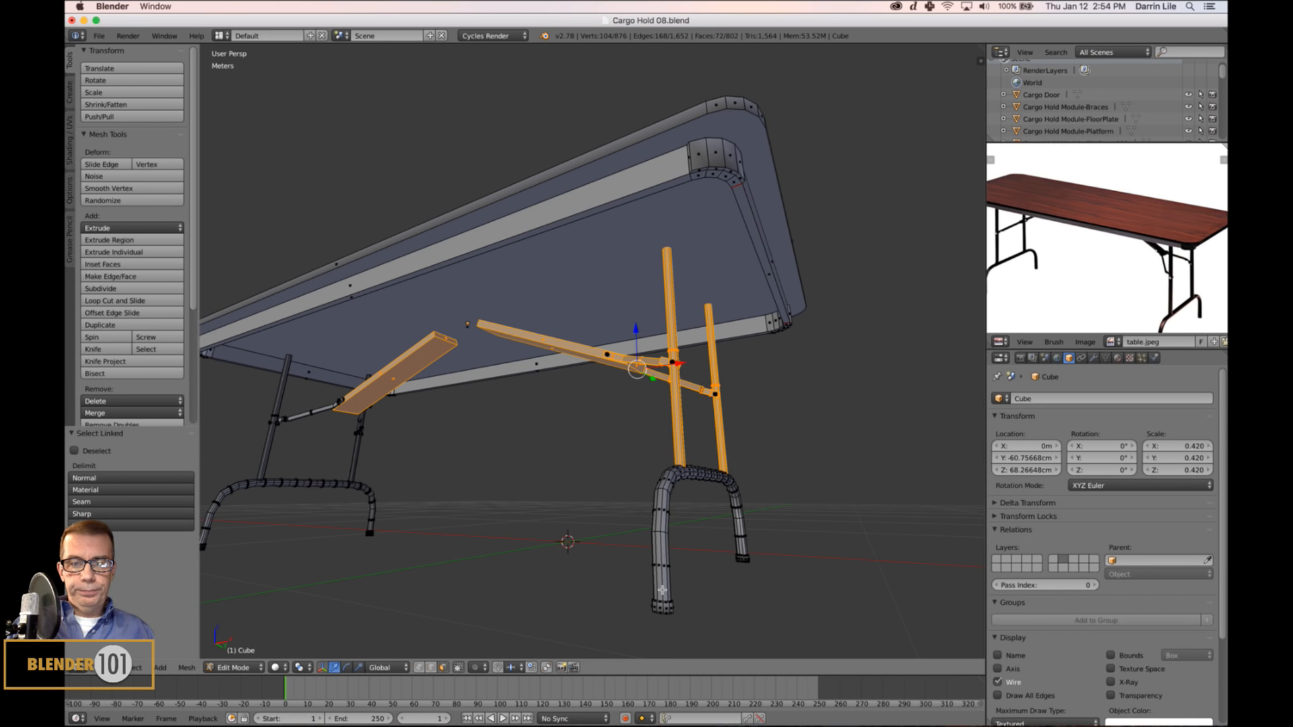
key("l")
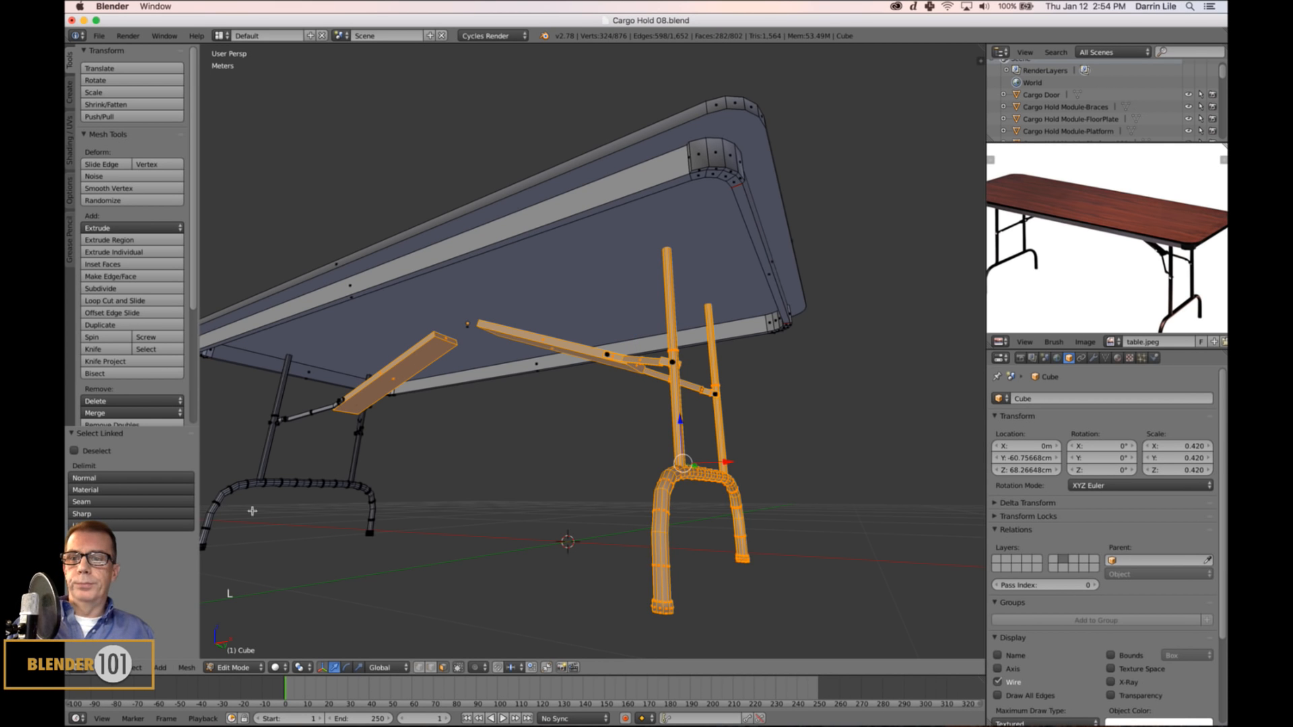
Add the opposite leg assembly's bent foot tube, both uprights and thin braces to the selection as linked geometry.
key("l")
key("l")
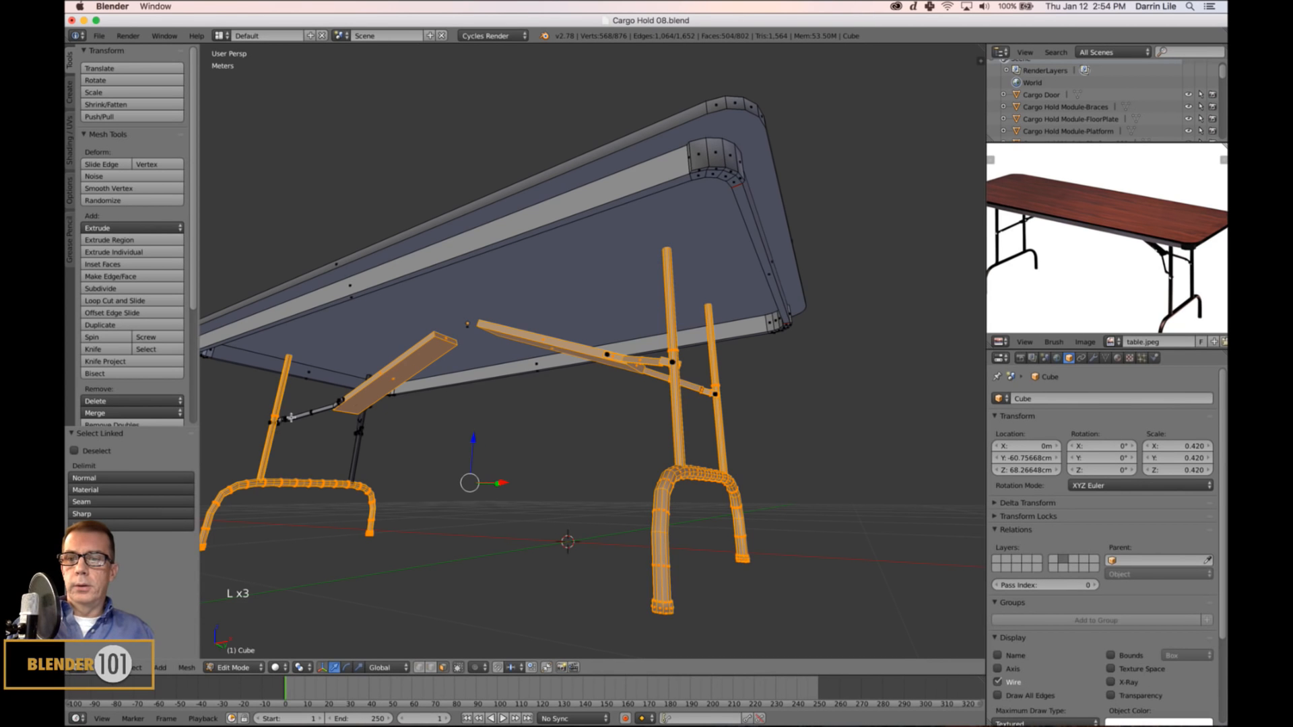
middle_click_drag(307, 448, 501, 412)
scroll(472, 434, "down", 2)
middle_click_drag(442, 457, 462, 496)
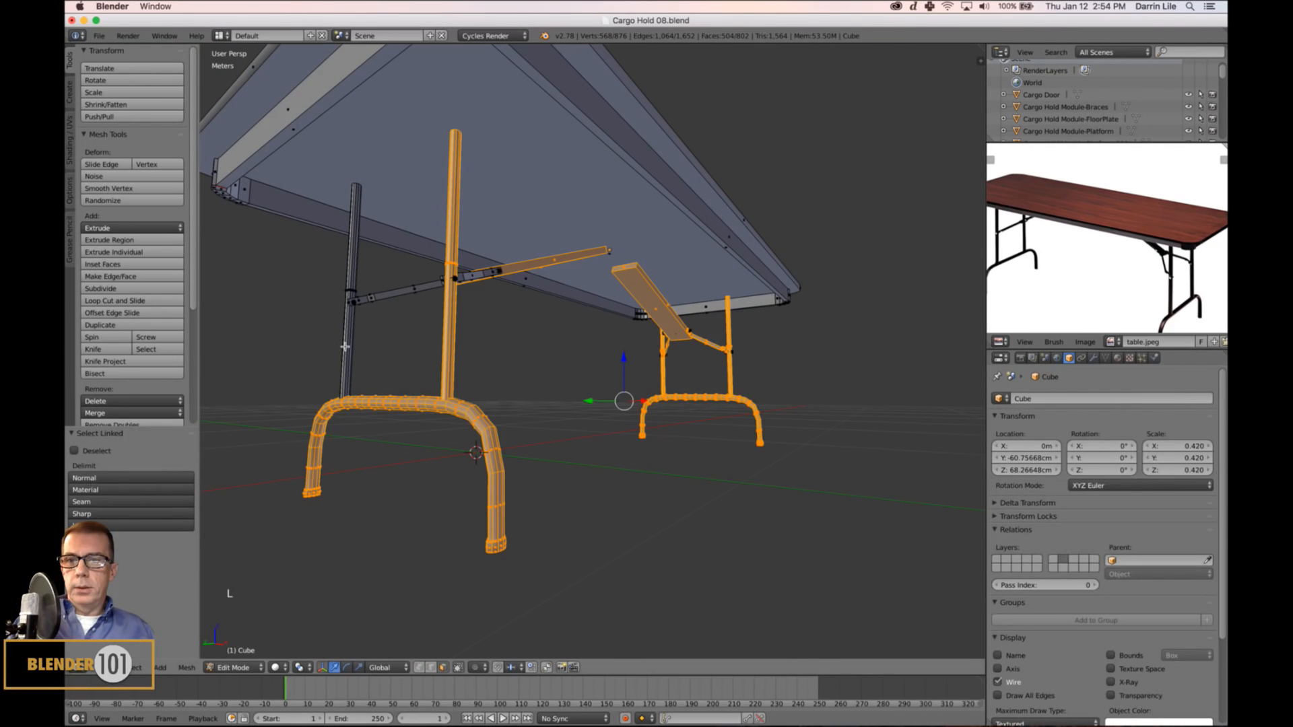
key("l")
key("l")
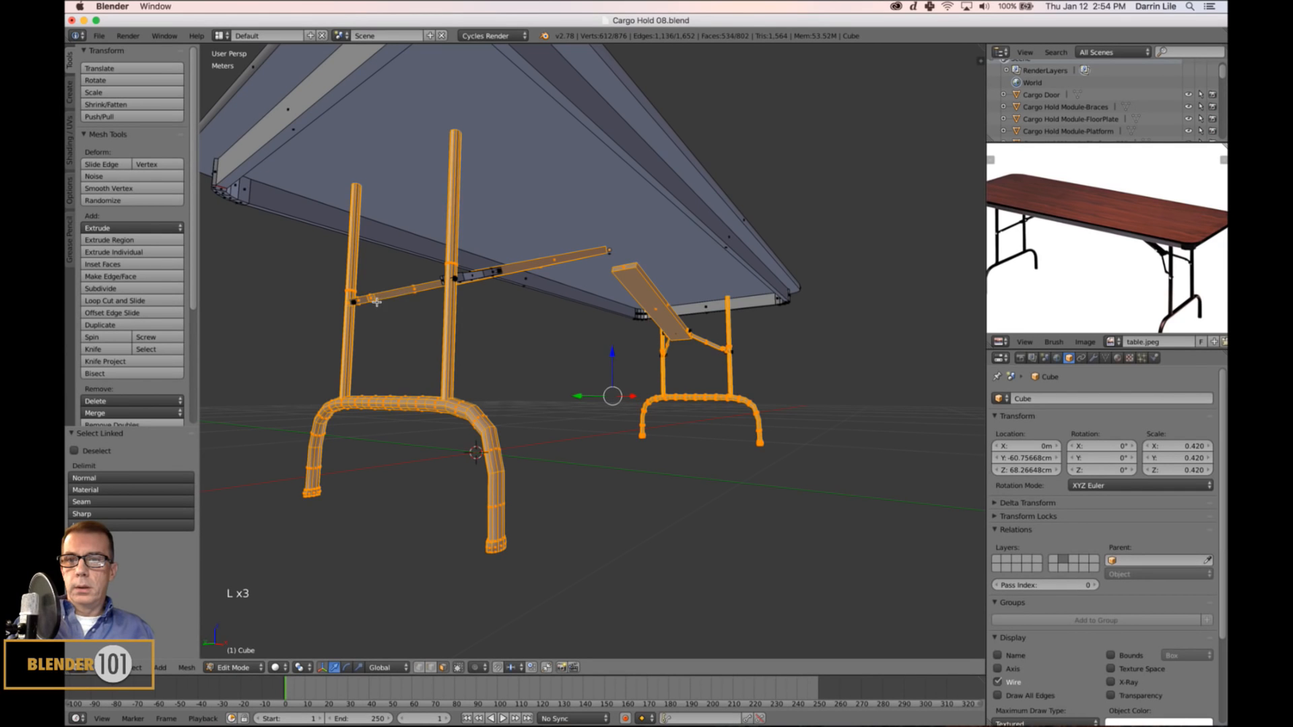
key("l")
scroll(586, 349, "down", 2)
middle_click_drag(586, 349, 561, 384)
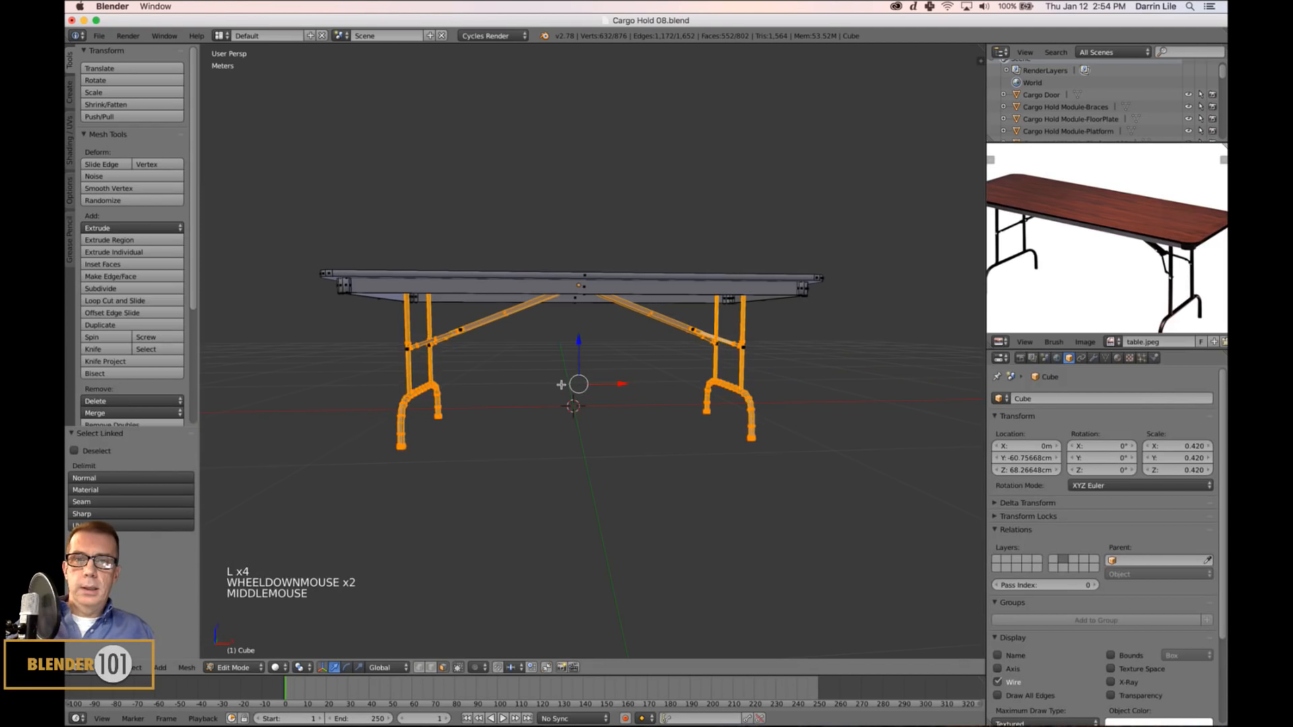
Fill the selected legs and braces with the red palette colour in Vertex Paint and clear the selection.
mouse_move(561, 384)
middle_mouse_down()
mouse_move(502, 323)
mouse_move(471, 360)
middle_mouse_up()
key("Tab")
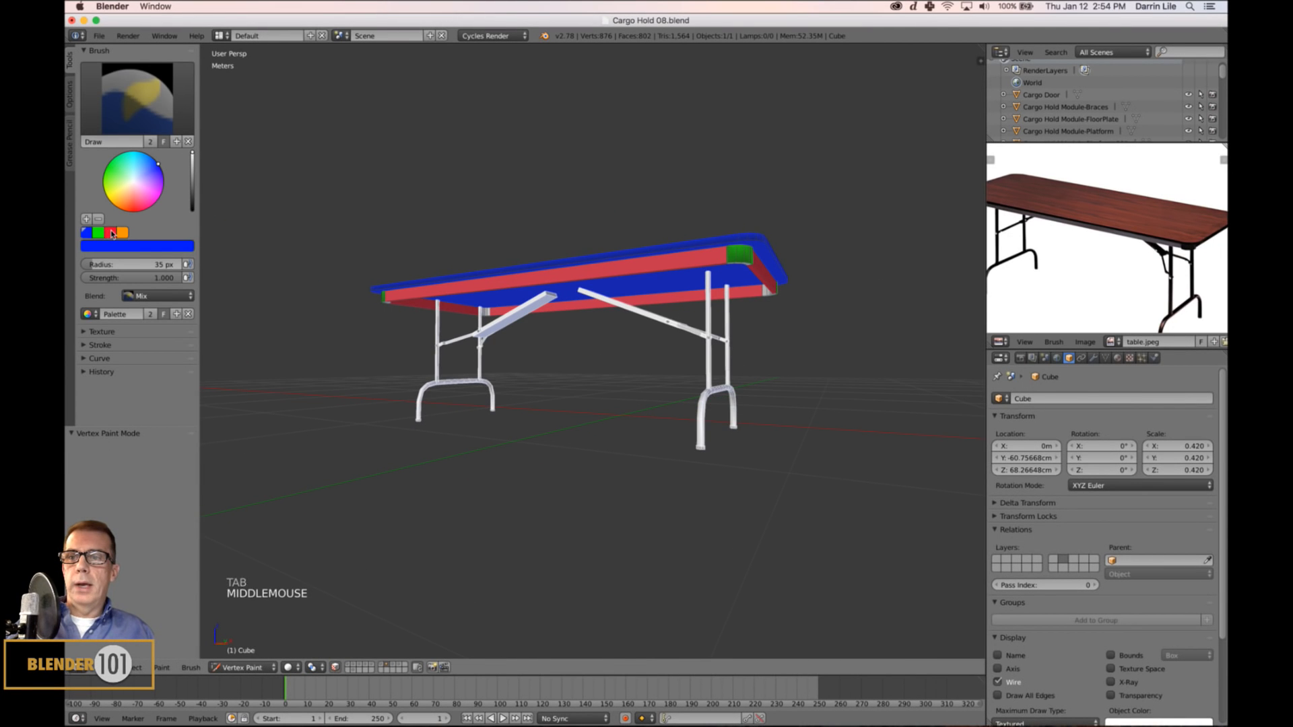
left_click(111, 233)
key("shift+k")
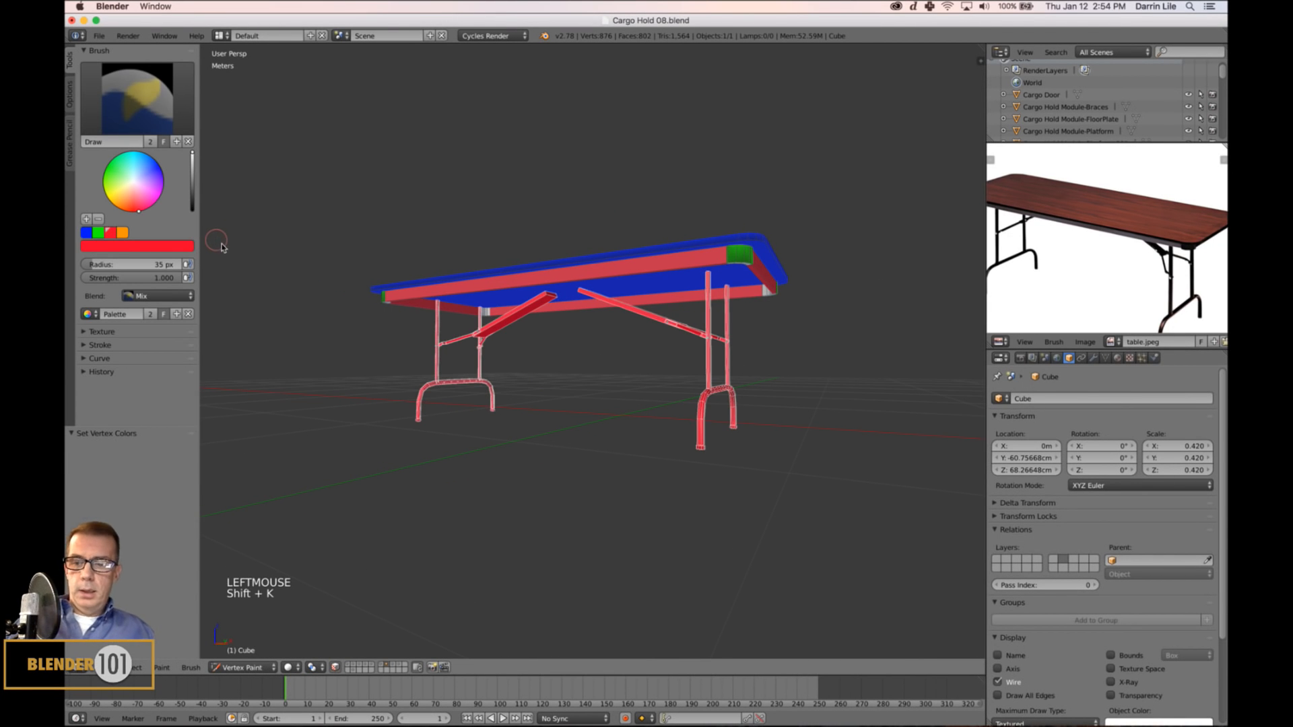
key("a")
Select the face loop around the inside of the apron frame, fill it with red vertex colour, and clear the selection.
scroll(629, 425, "up", 3)
middle_click_drag(708, 439, 637, 384, "shift")
mouse_move(802, 239)
middle_mouse_down()
mouse_move(819, 239)
mouse_move(790, 218)
middle_mouse_up()
key("Tab")
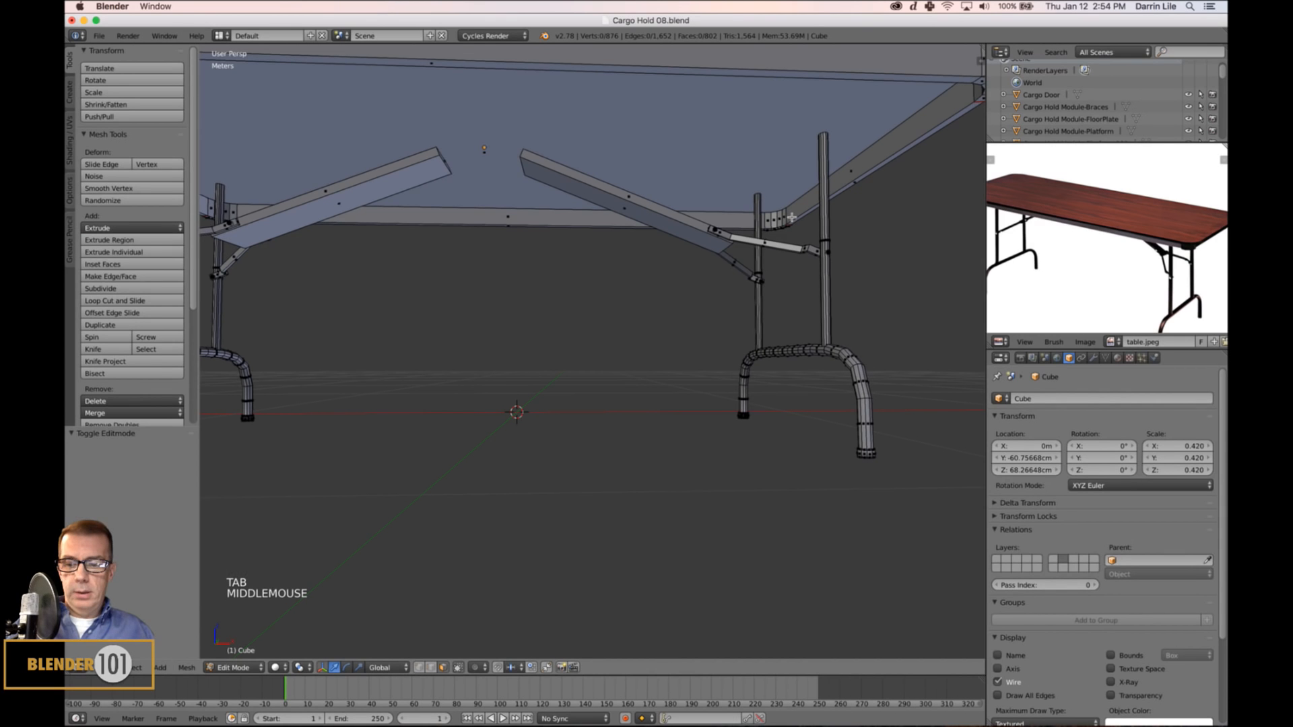
right_click(788, 219, "alt")
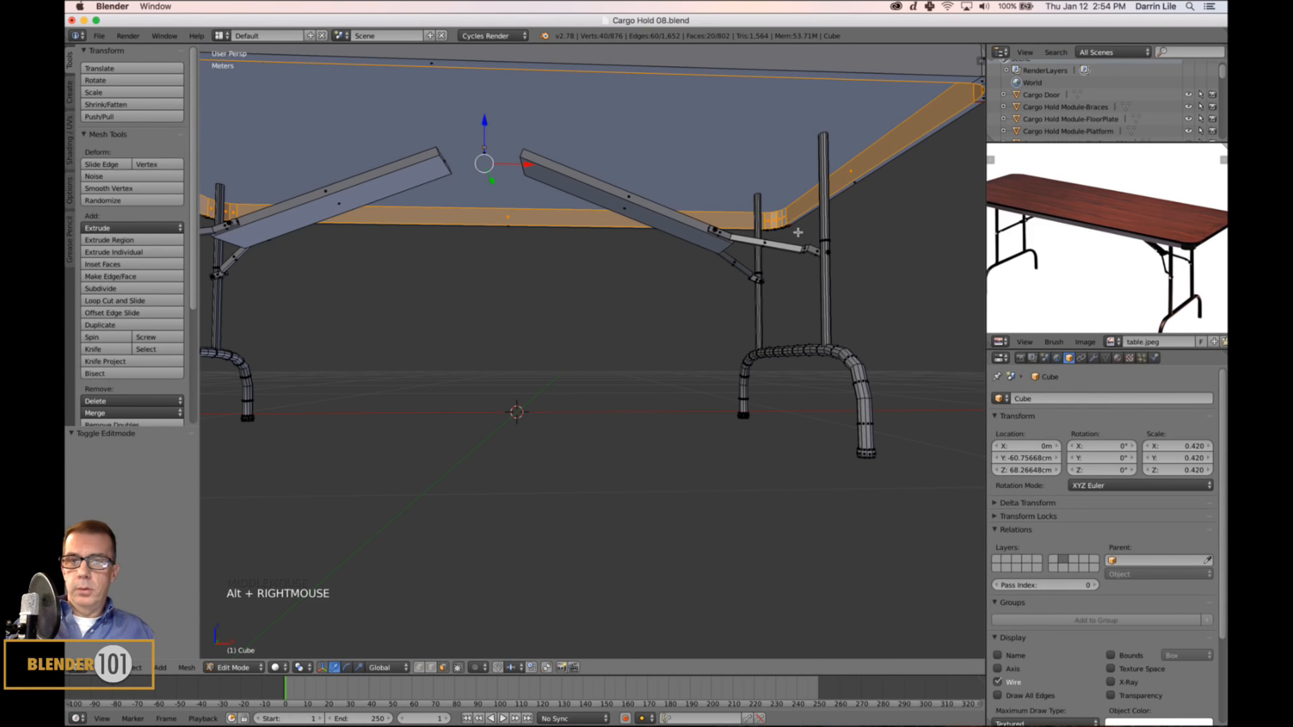
key("Tab")
scroll(684, 269, "down", 2)
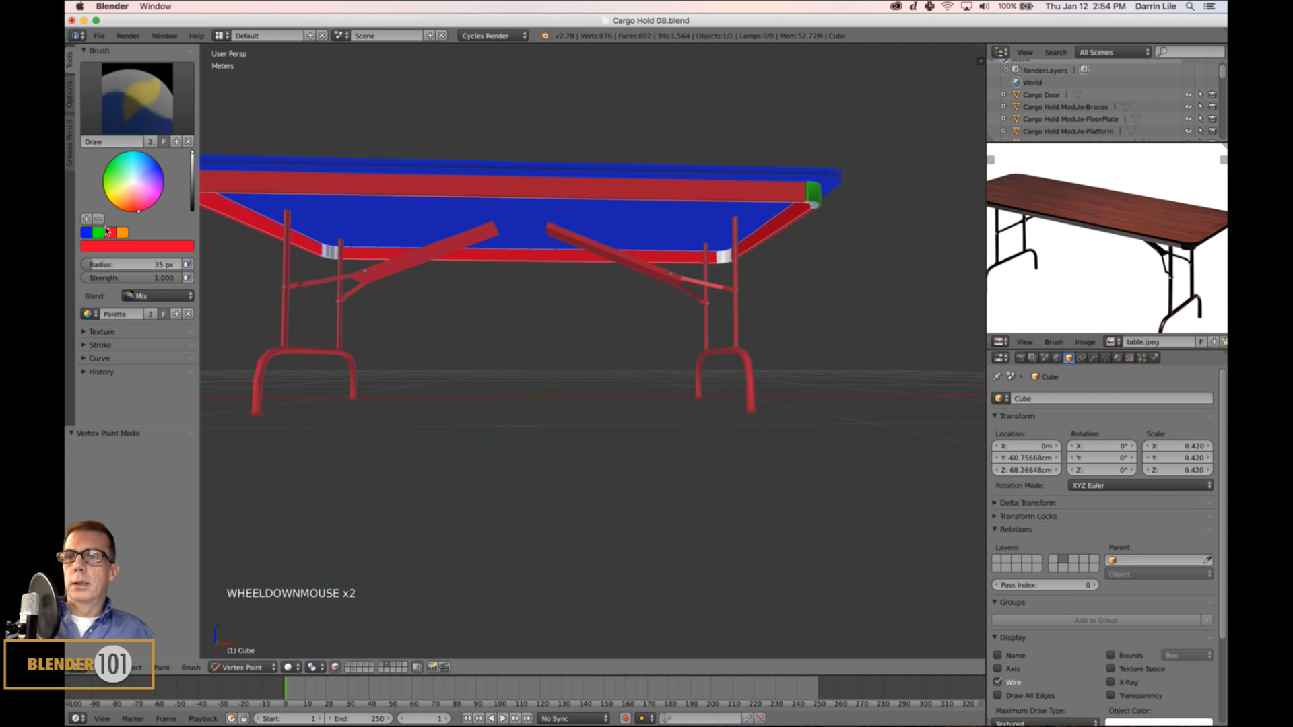
key("shift+k")
key("a")
Select the whole foot cap on the nearest leg end, fill it with the orange palette colour, and clear the selection.
scroll(517, 323, "up", 2)
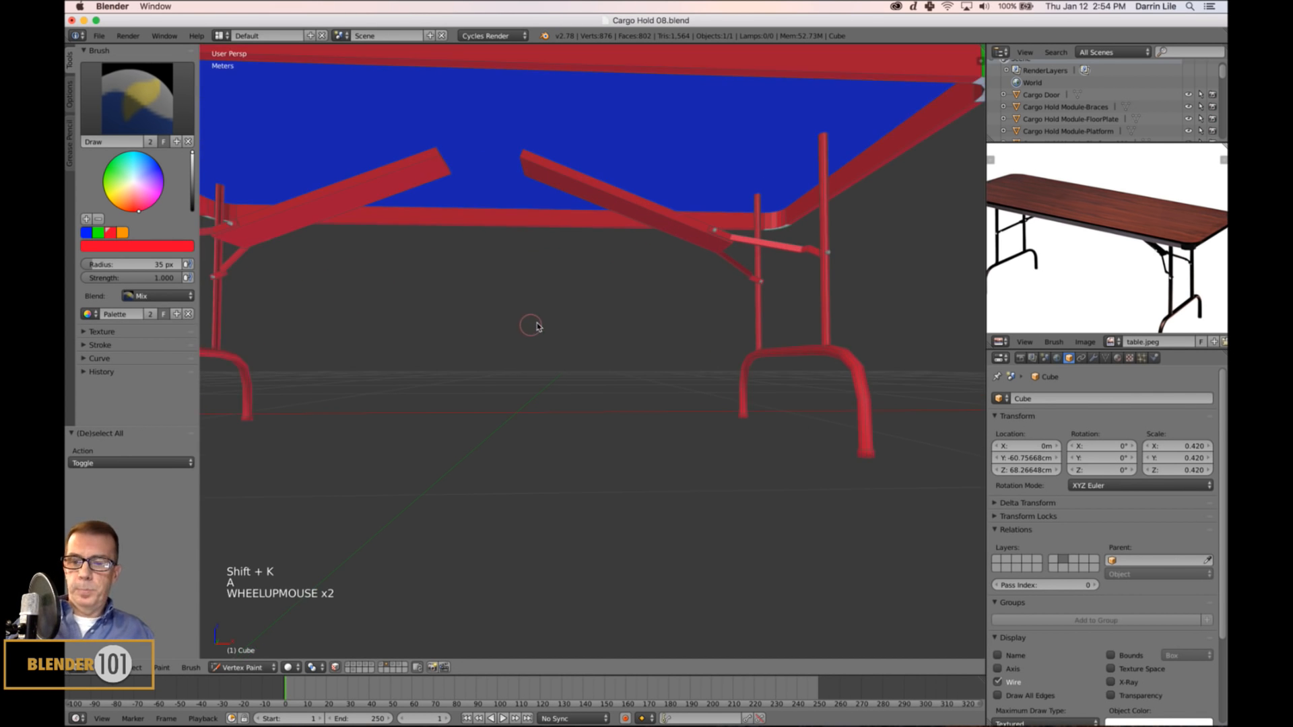
key("Tab")
middle_click_drag(711, 381, 621, 409)
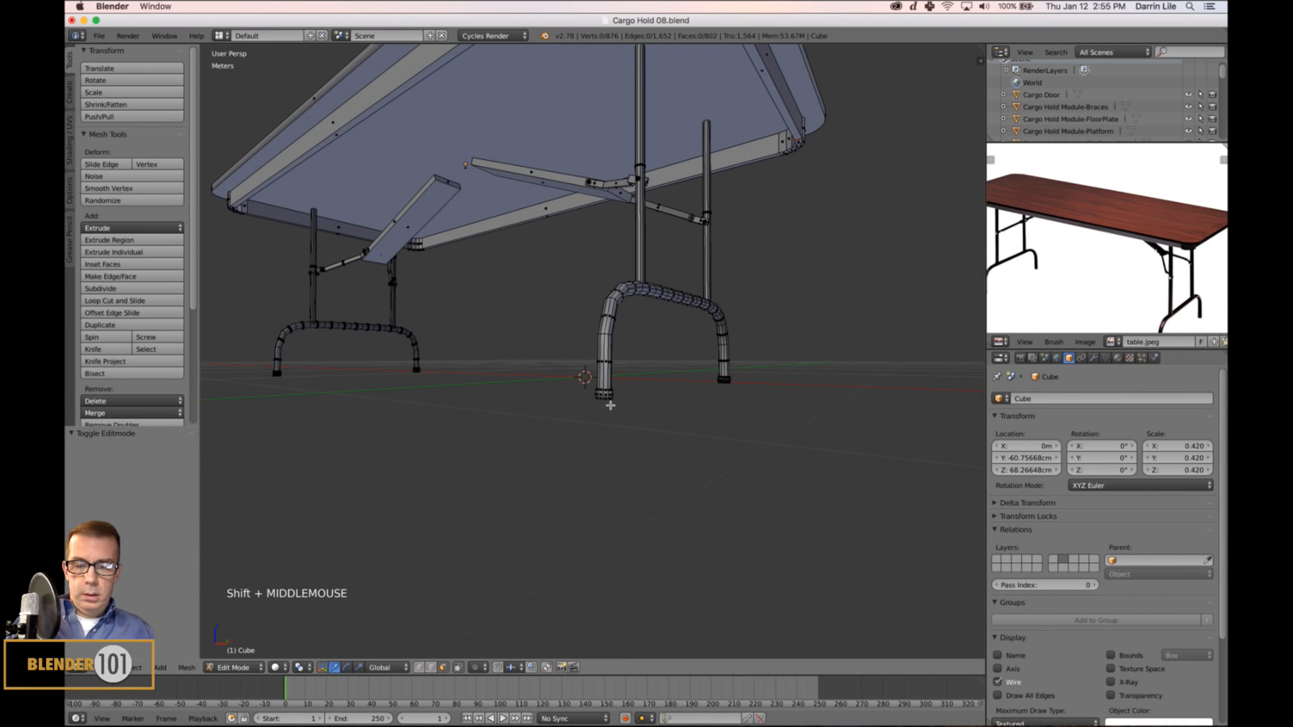
scroll(612, 407, "up", 4)
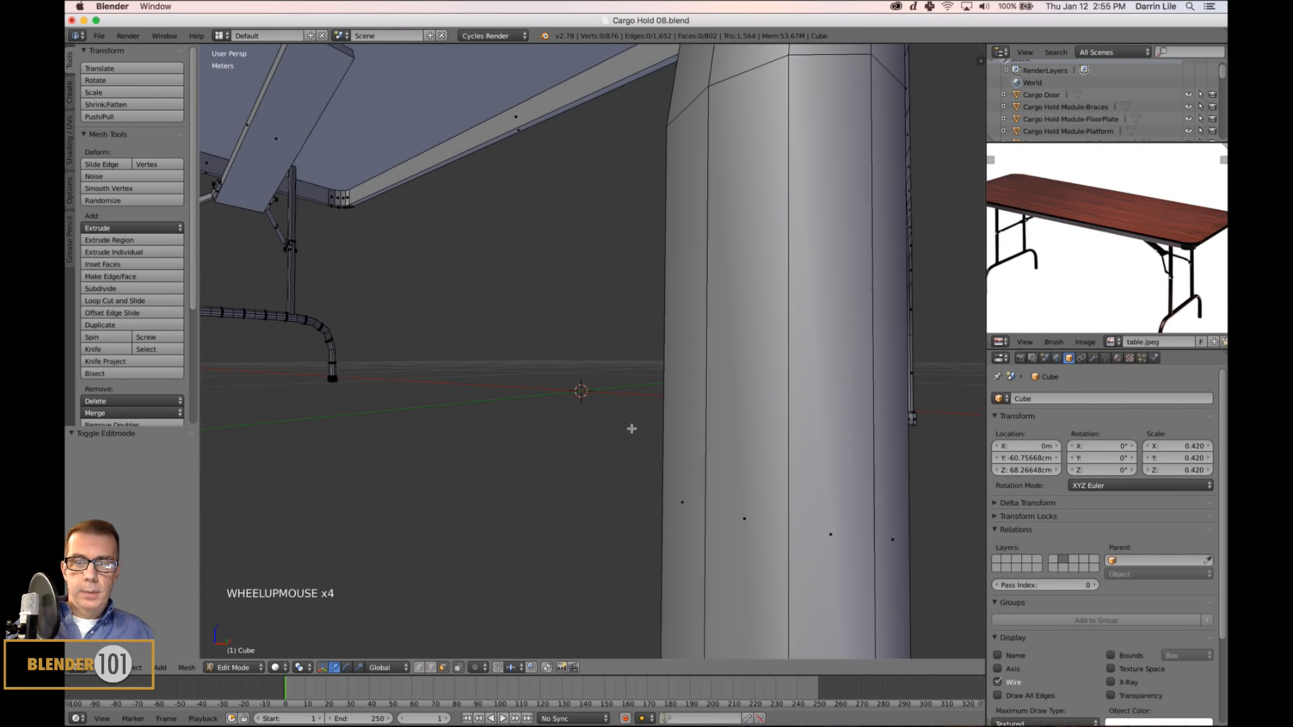
scroll(647, 446, "down", 3)
scroll(633, 438, "up", 1)
middle_click_drag(633, 438, 640, 423, "shift")
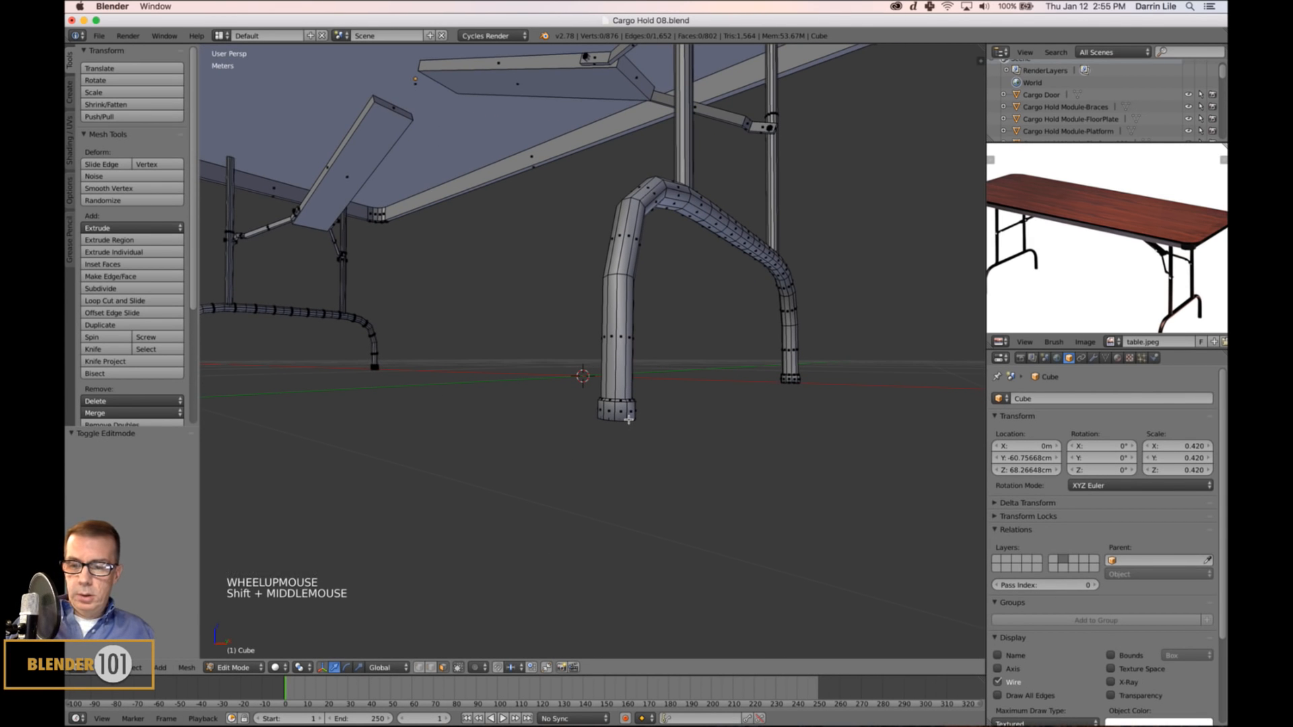
right_click(629, 416, "alt")
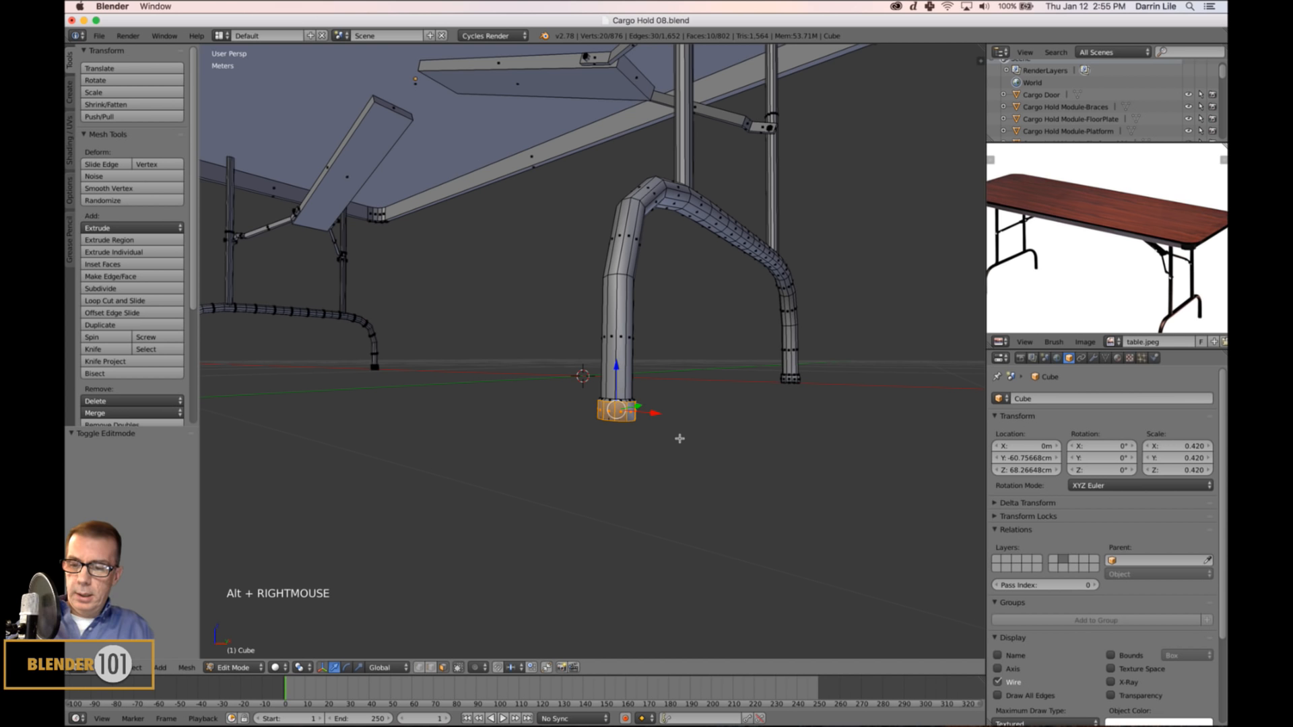
key("ctrl+KP_Add")
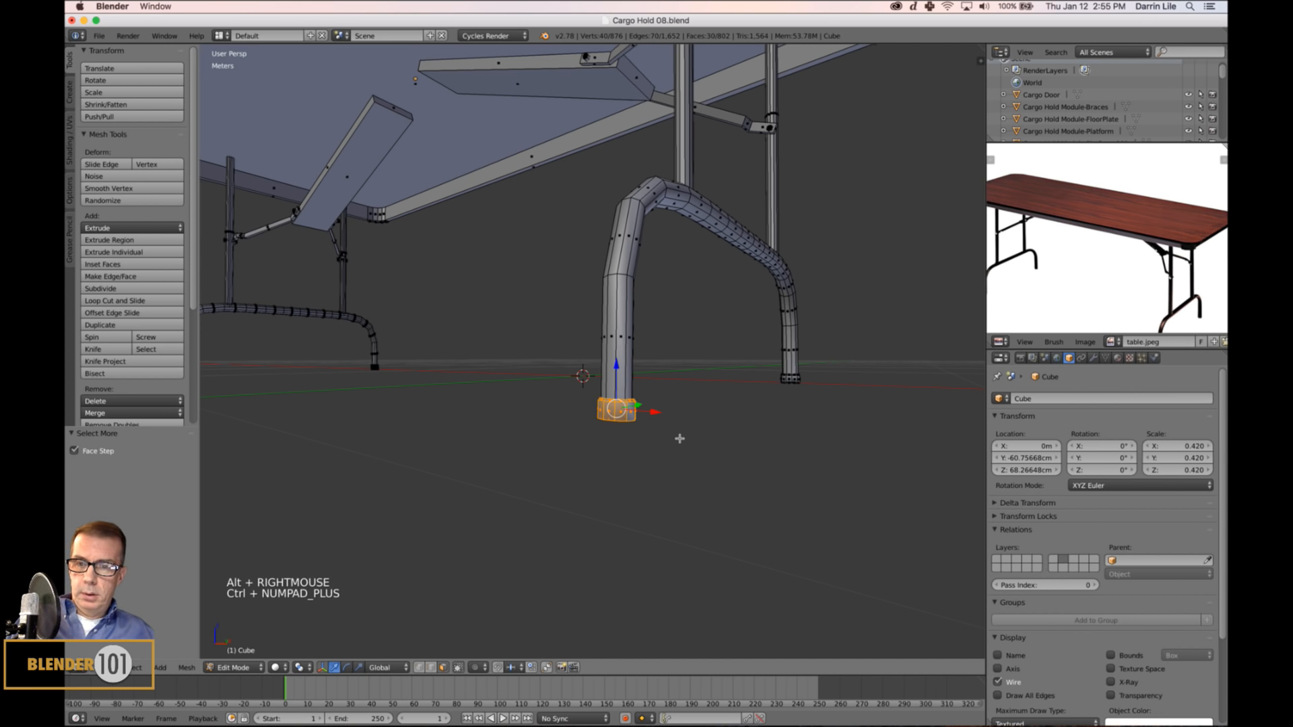
key("Tab")
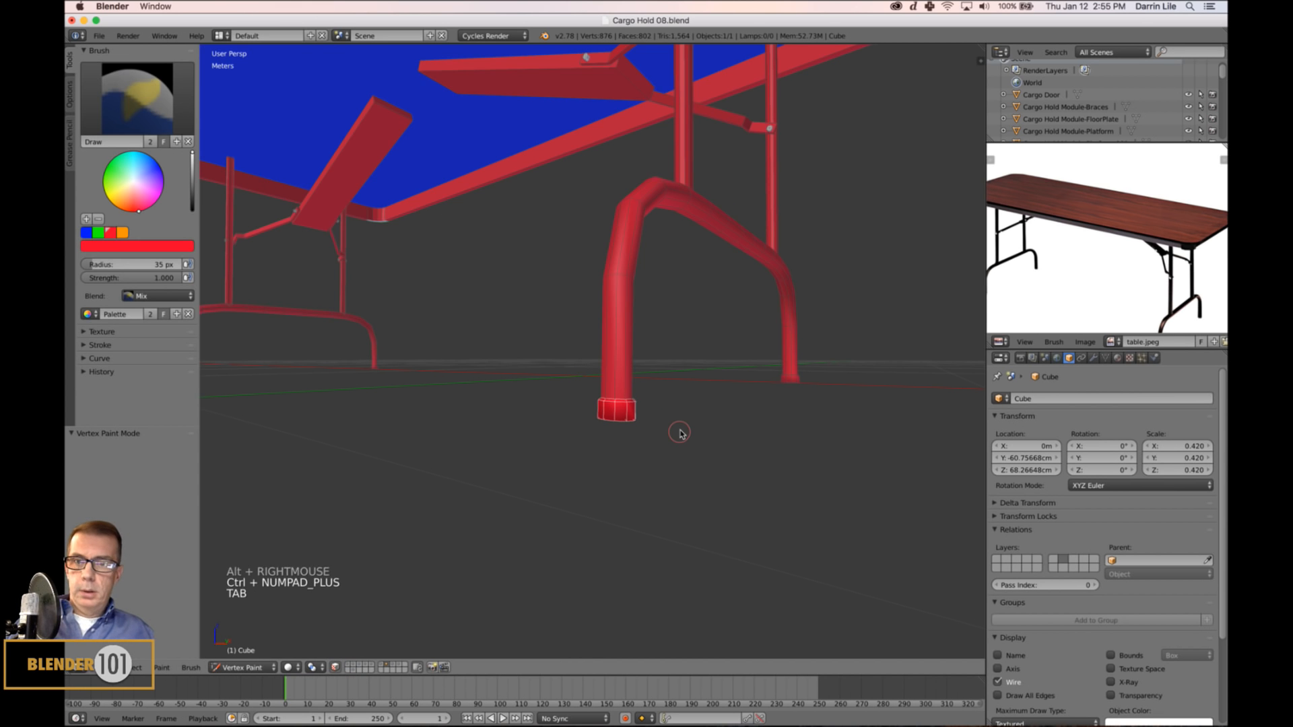
left_click(122, 232)
key("shift+k")
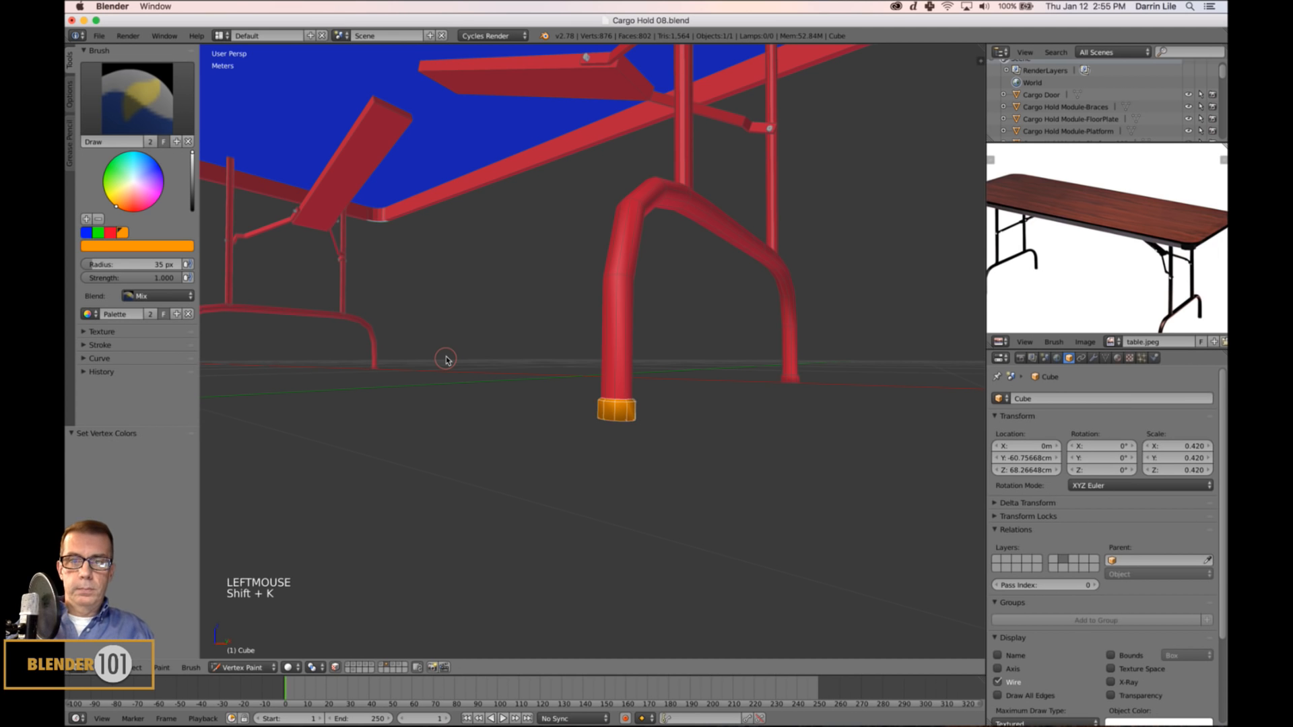
key("a")
Select the foot cap at the other end of the same leg tube, fill it with orange, and clear the selection.
middle_click_drag(652, 364, 805, 422, "shift")
scroll(761, 423, "up", 3)
middle_click_drag(713, 425, 653, 439, "shift")
key("Tab")
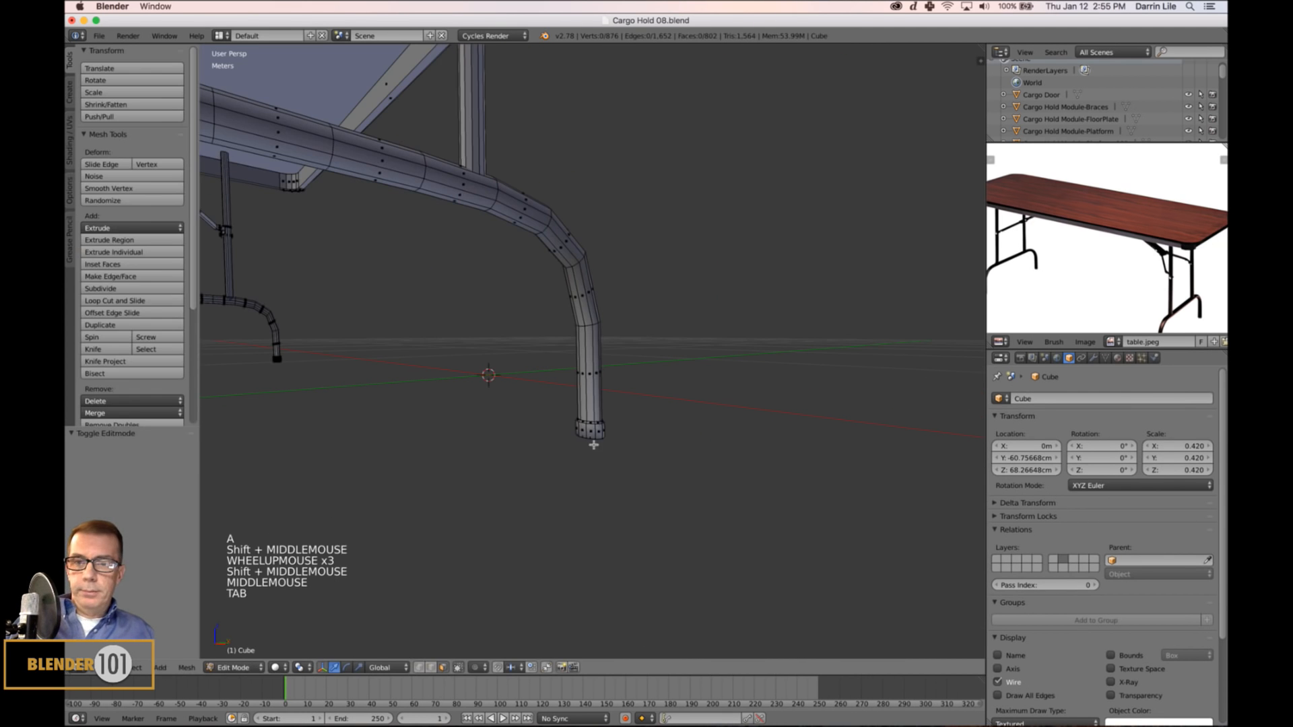
right_click(591, 431, "alt")
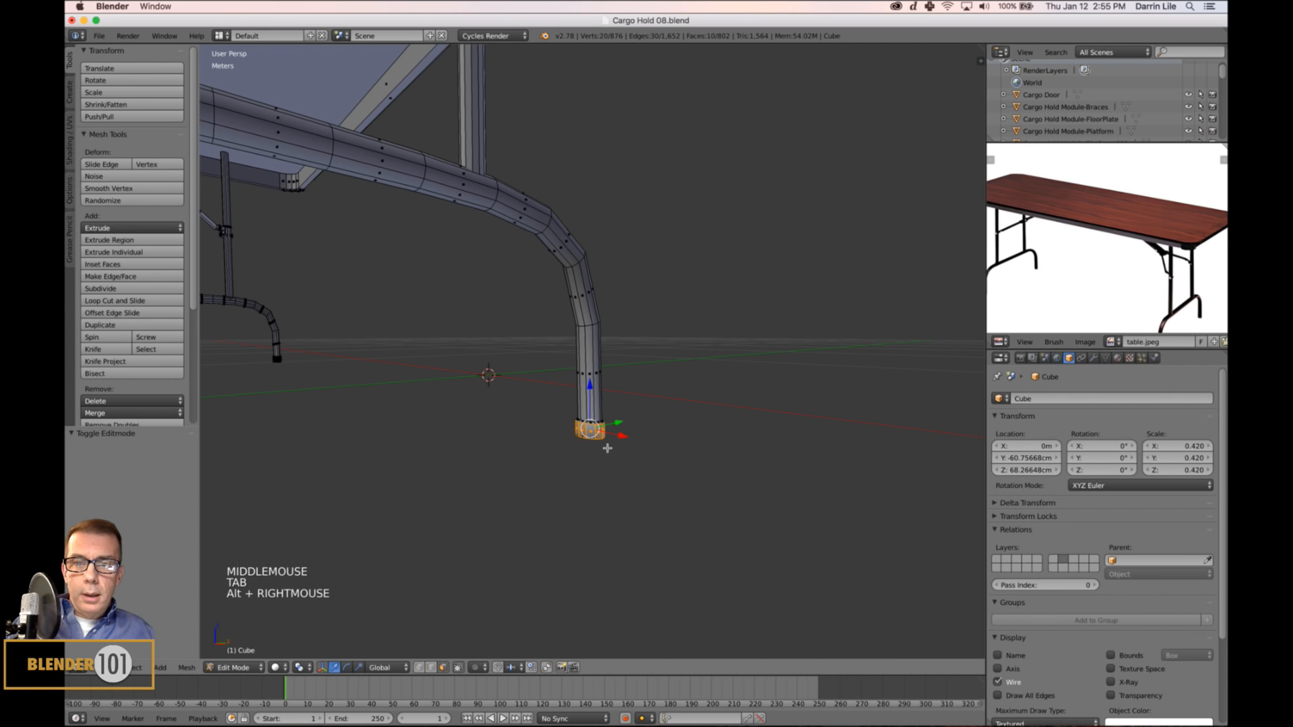
key("ctrl+KP_Add")
key("Tab")
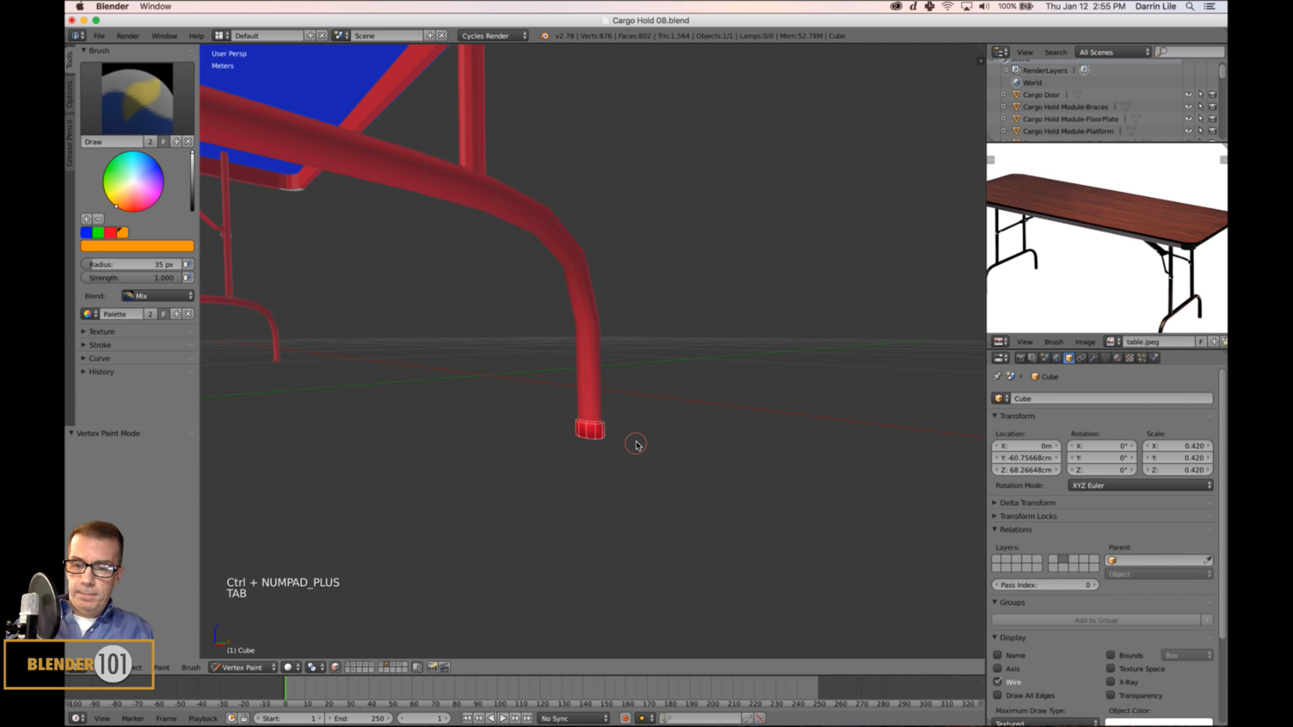
key("shift+h")
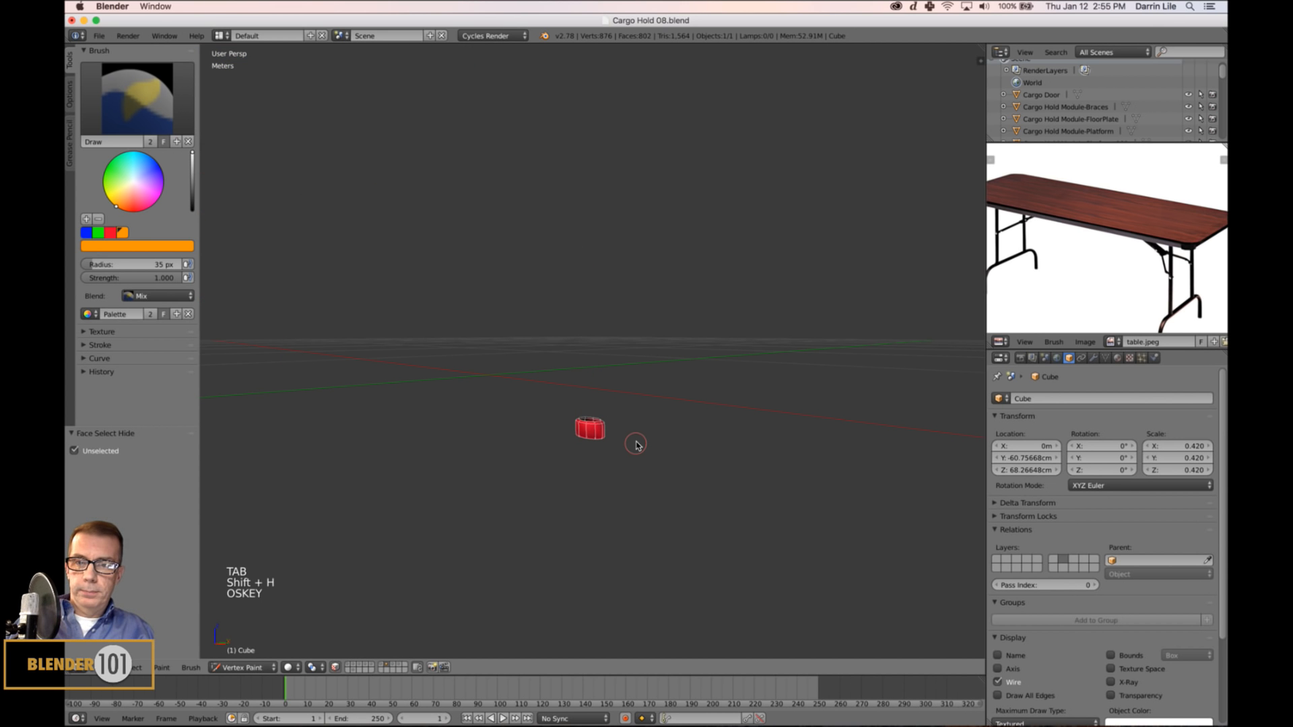
key("super+z")
key("shift+k")
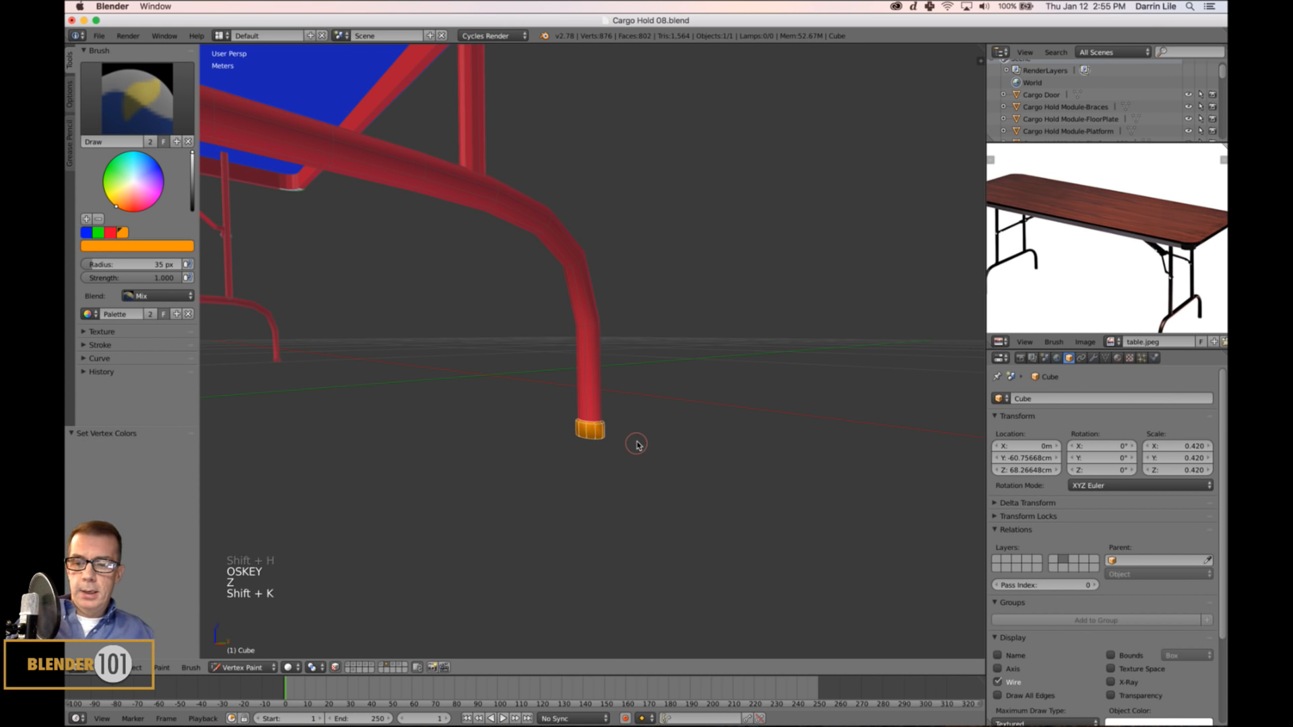
key("a")
On the opposite leg assembly, select the whole foot cap at one end and fill it with orange vertex colour.
scroll(637, 444, "down", 3)
key("Tab")
middle_click_drag(467, 367, 712, 308, "shift")
scroll(463, 358, "up", 5)
middle_click_drag(422, 362, 306, 283, "shift")
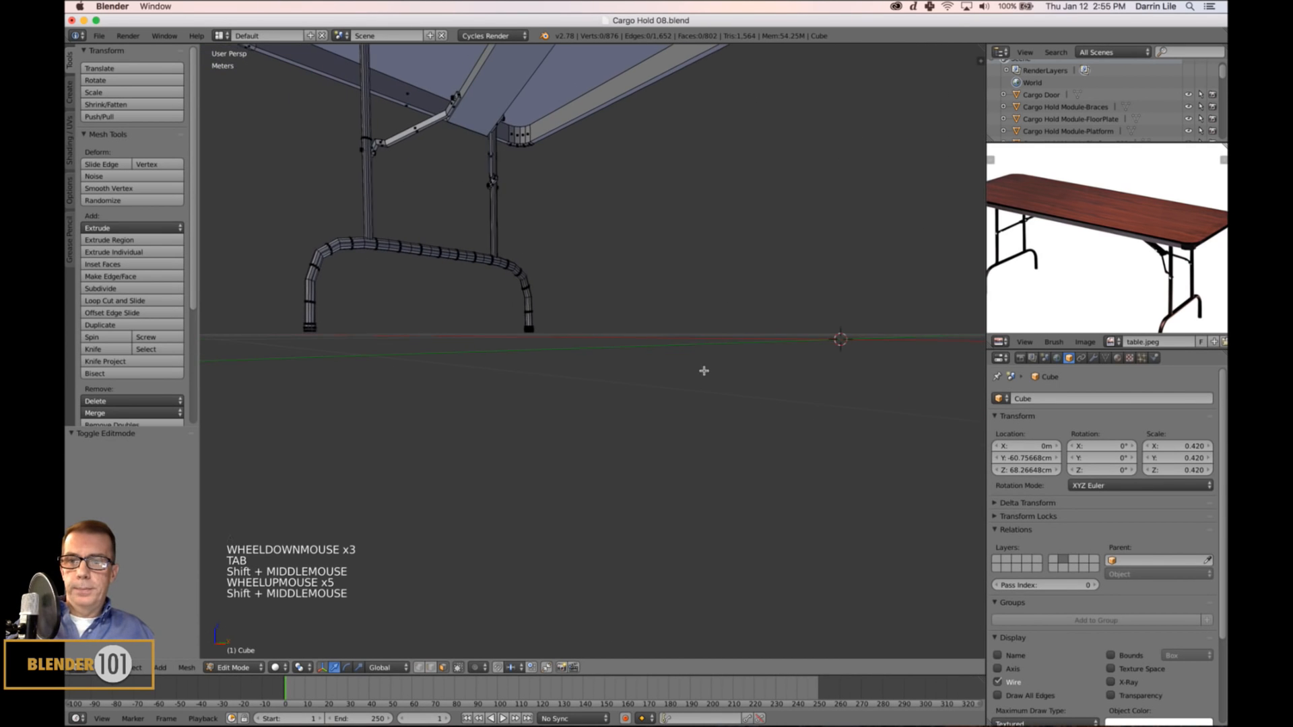
right_click(309, 329)
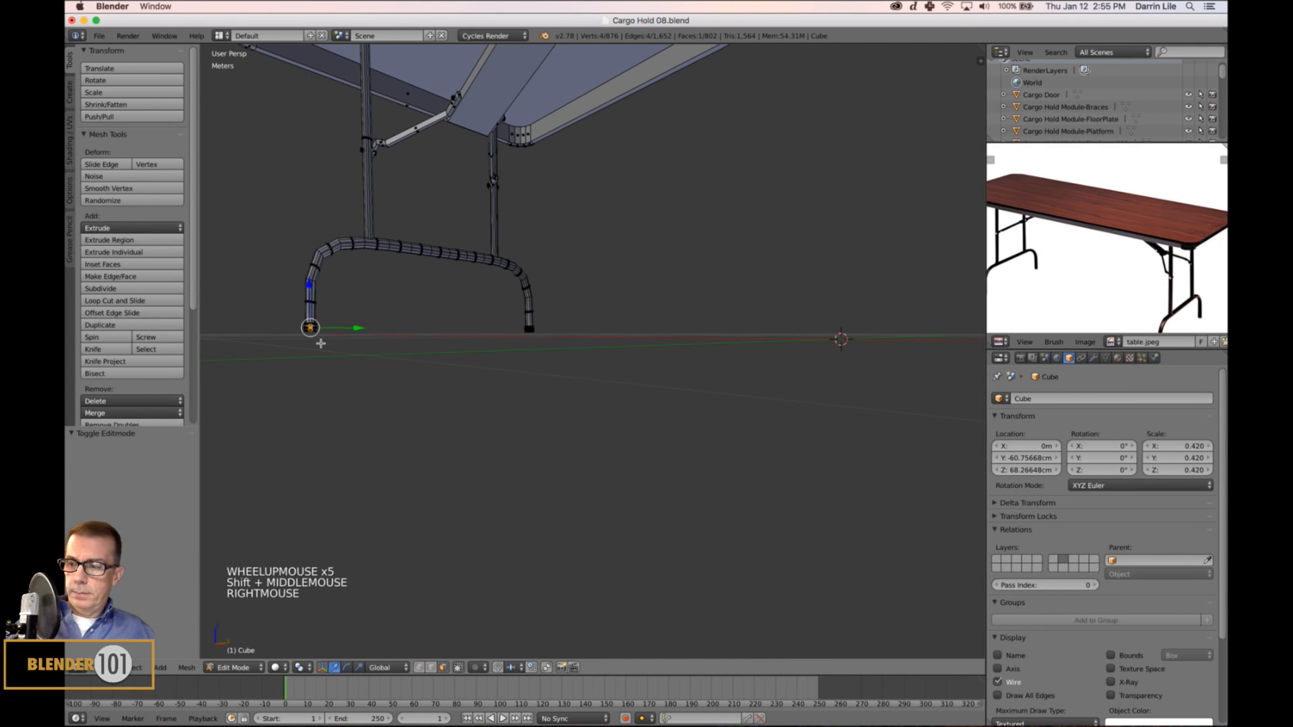
key("KP_Decimal")
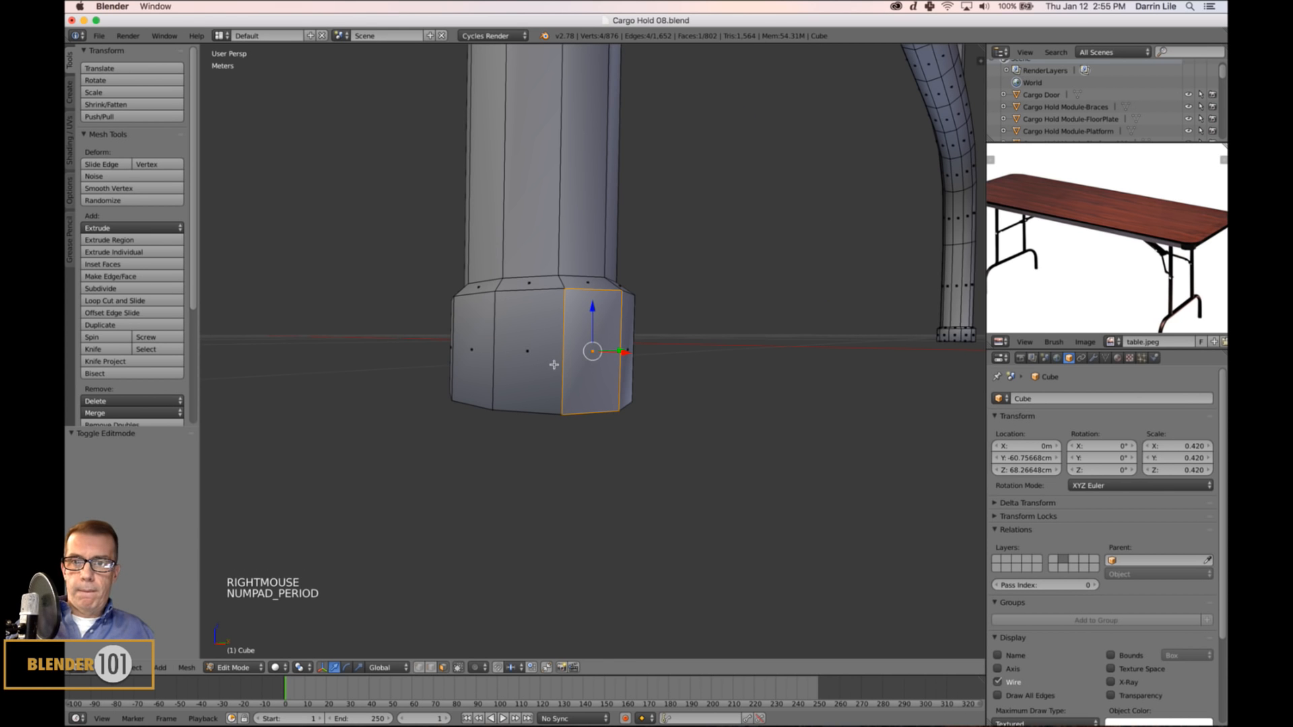
right_click(554, 364, "alt")
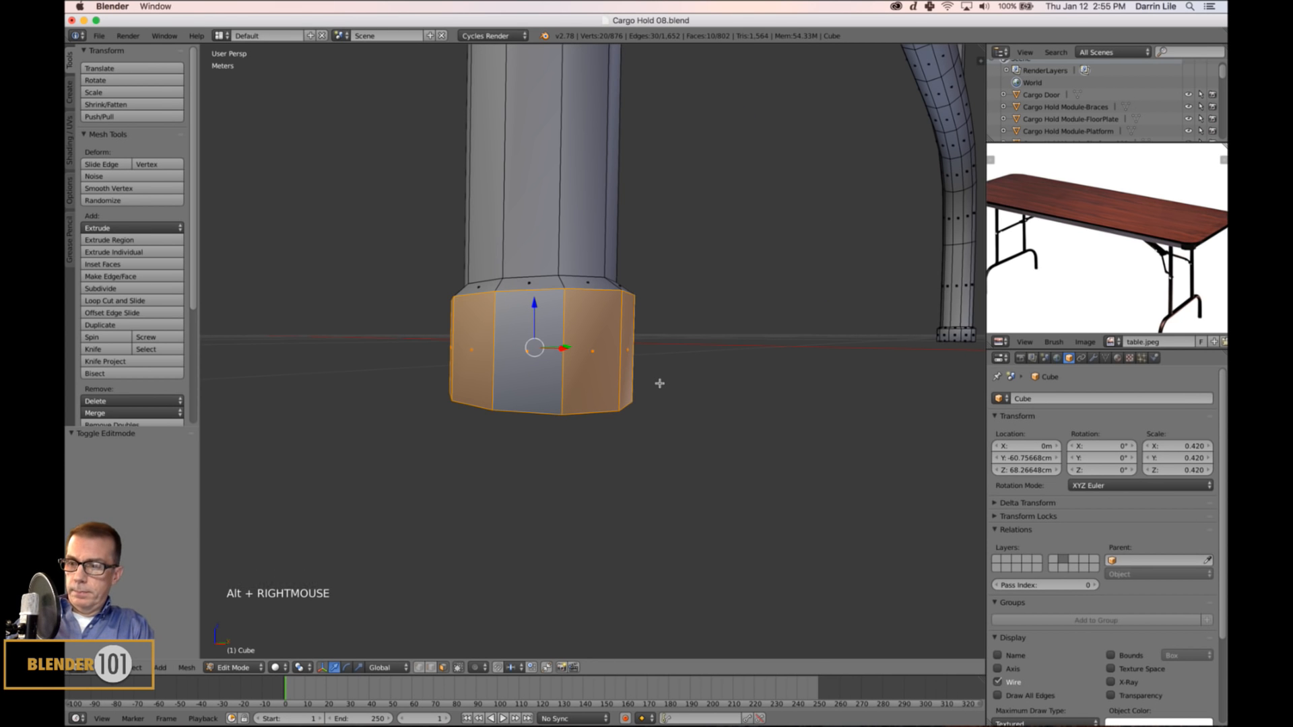
key("ctrl+KP_Add")
key("Tab")
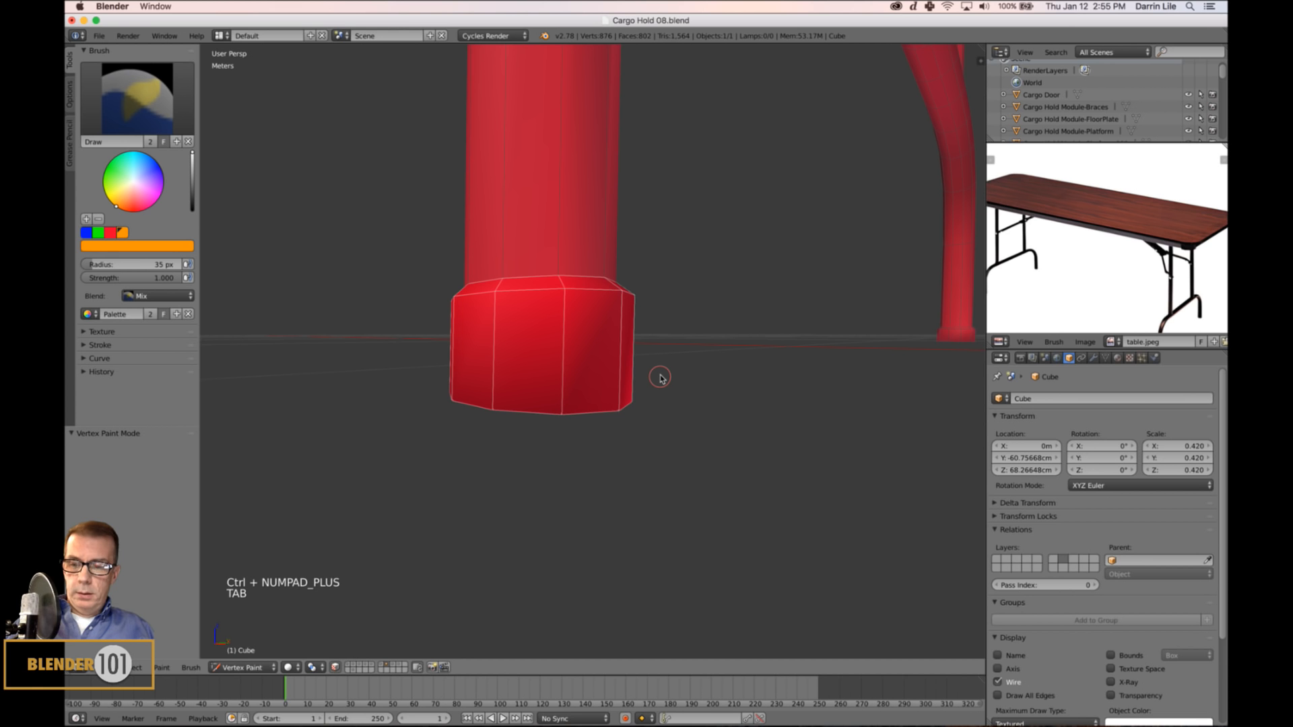
key("shift+k")
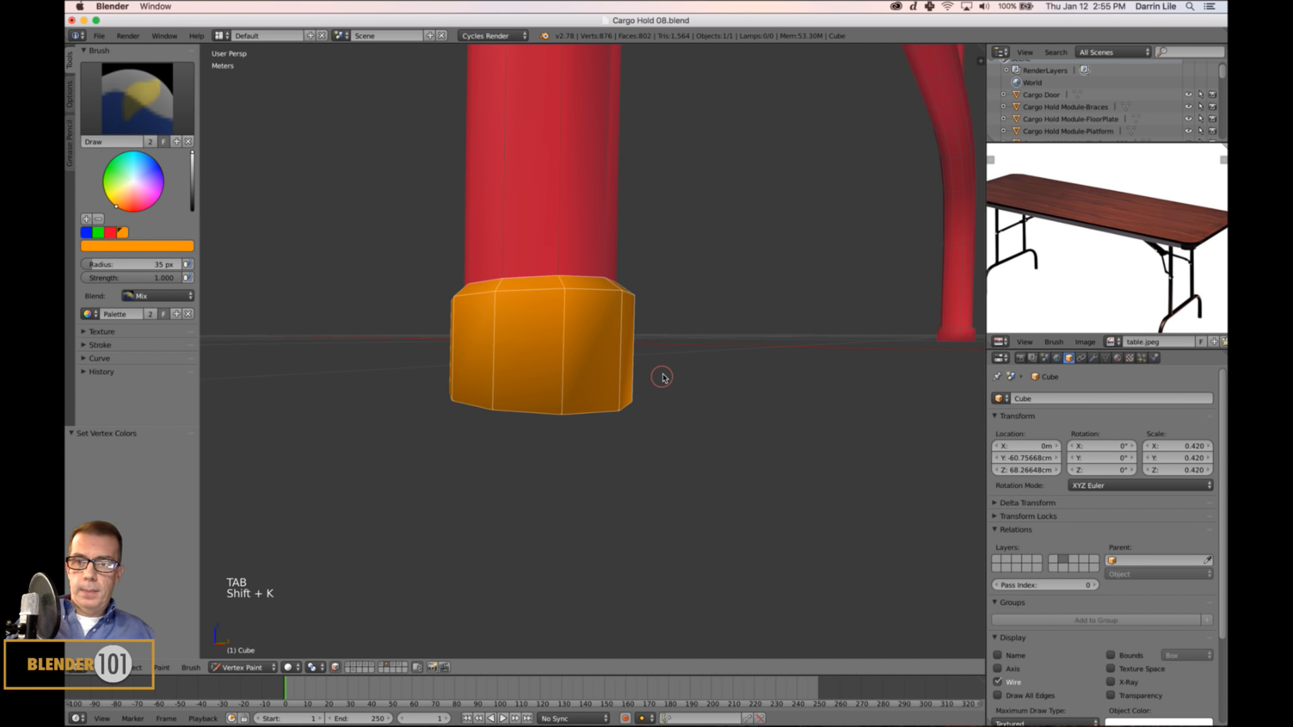
Select the whole foot cap at the other end of this leg tube, fill it with orange, and clear the selection.
key("Tab")
right_click(957, 344)
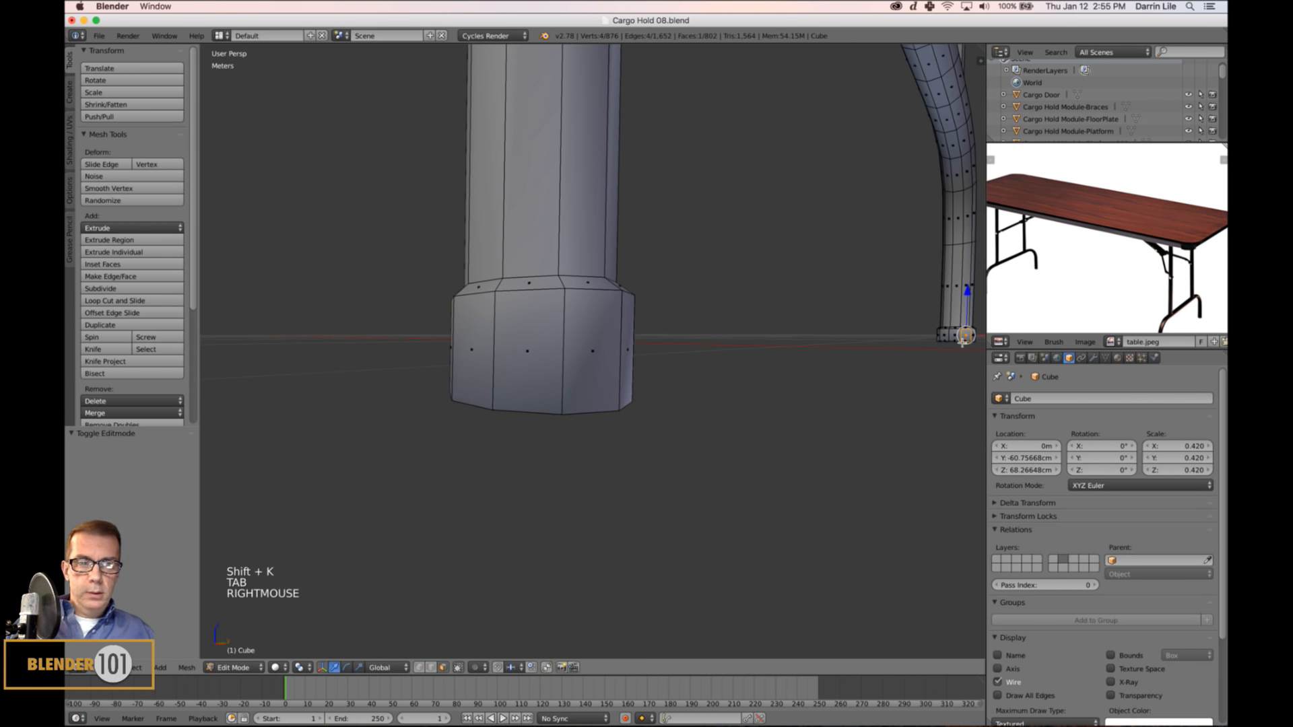
key("KP_Decimal")
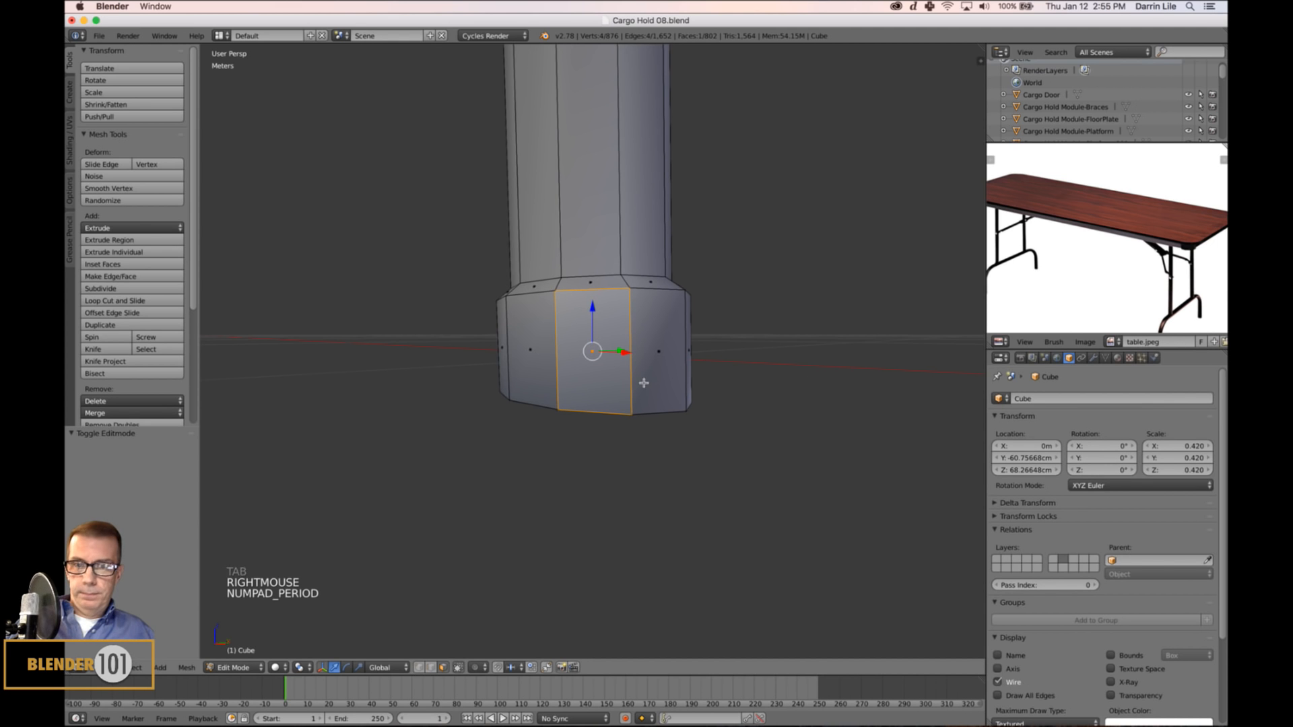
right_click(692, 394, "alt")
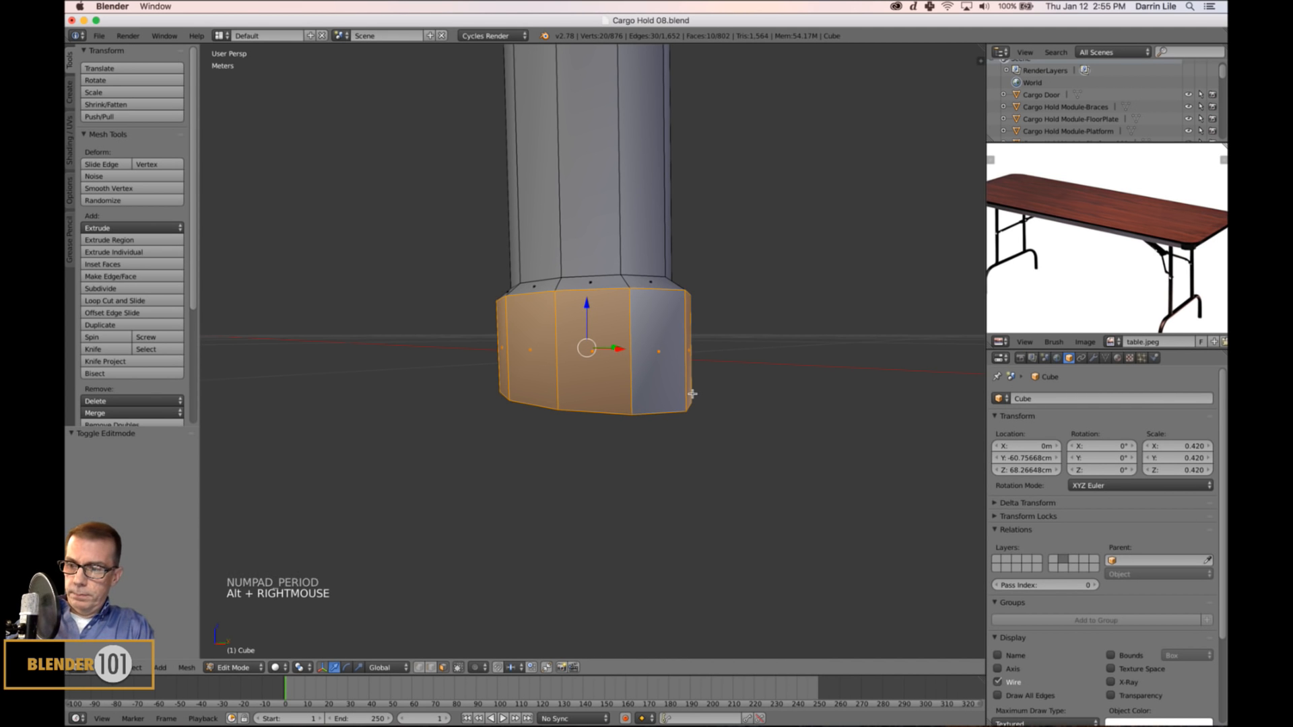
key("ctrl+KP_Add")
key("Tab")
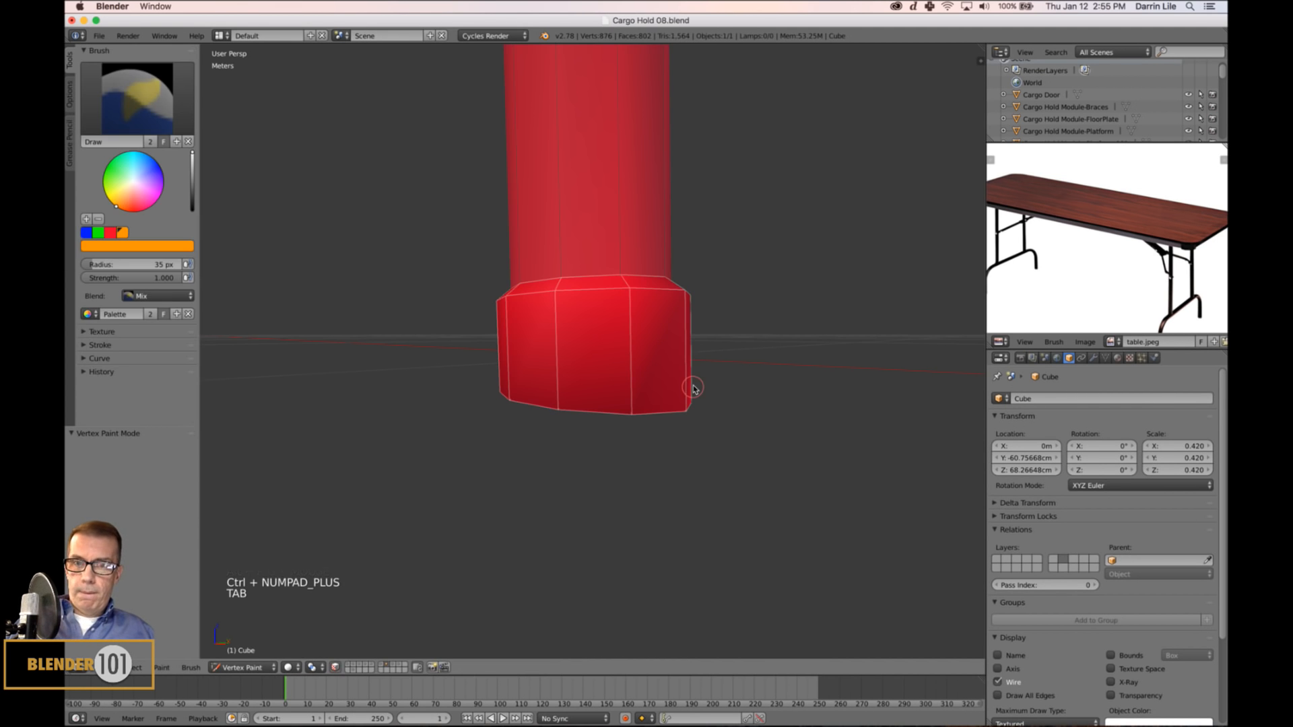
key("shift+k")
key("a")
key("Tab")
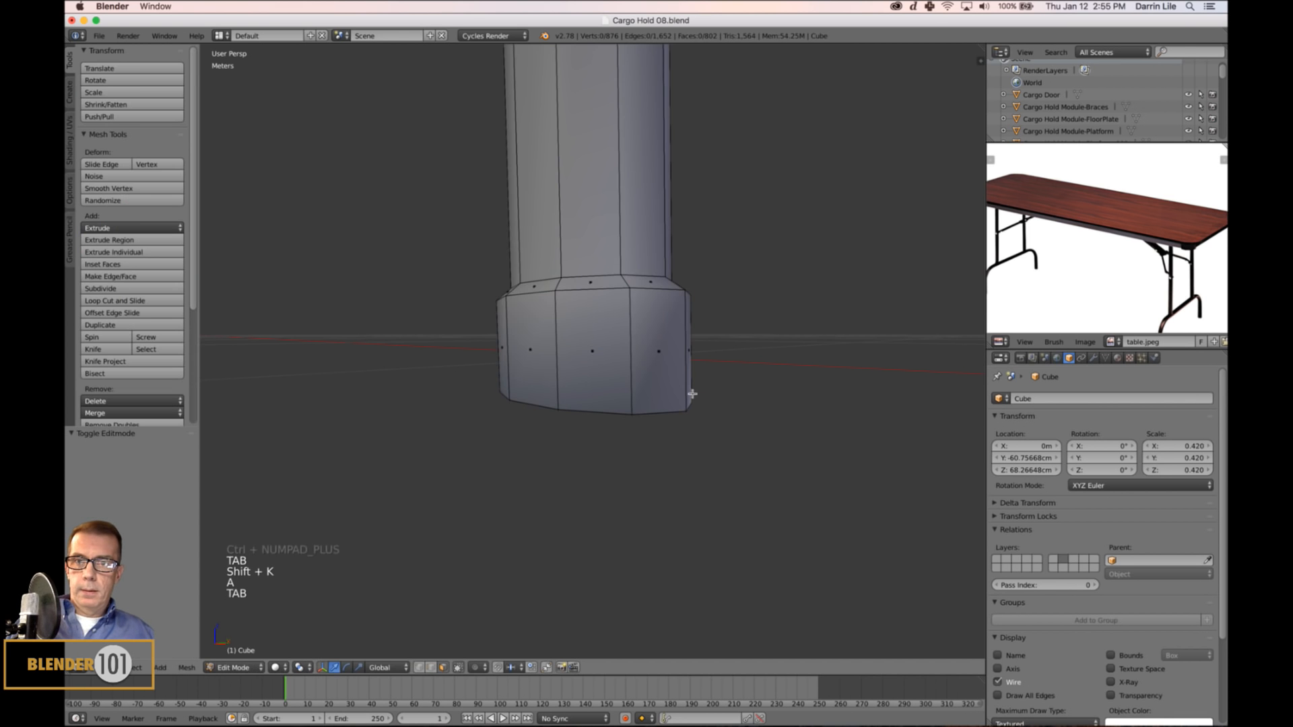
scroll(667, 361, "down", 15)
key("Tab")
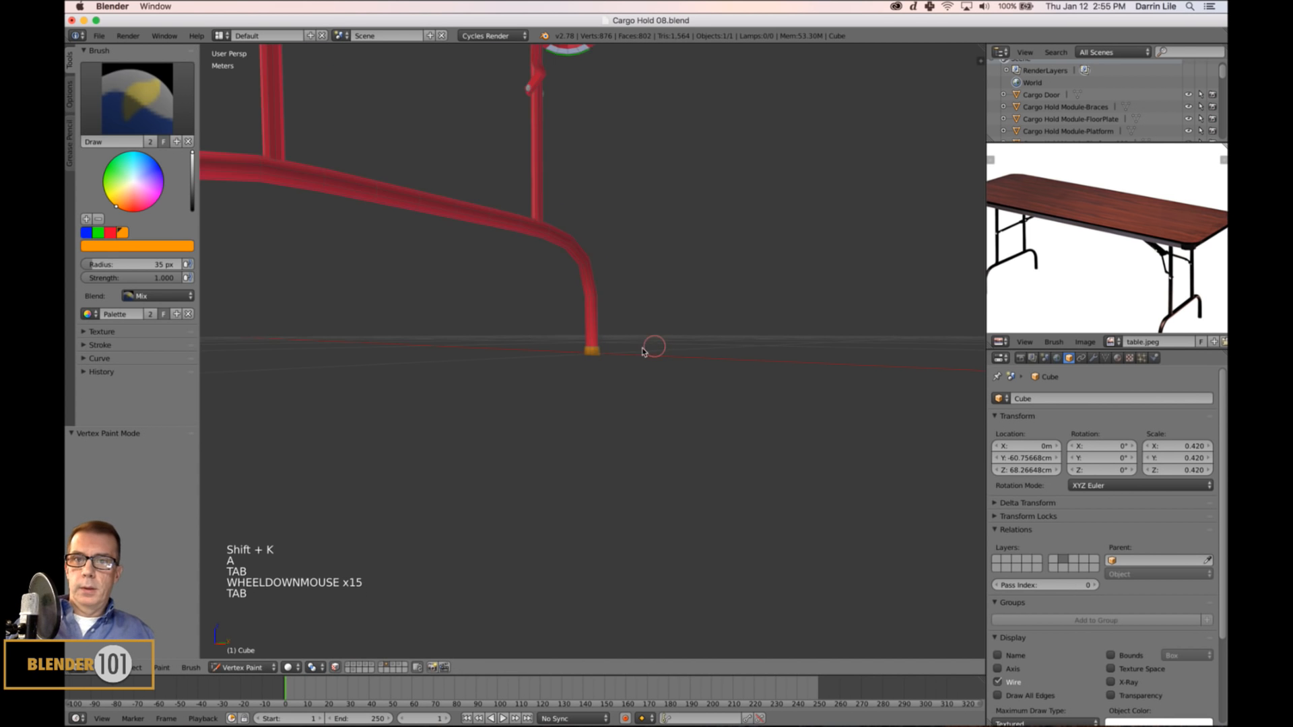
Select the face loop running around the bottom lip of the apron frame on the table's underside.
scroll(646, 348, "down", 5)
mouse_move(635, 349)
middle_mouse_down("shift")
mouse_move(615, 335)
mouse_move(580, 352)
mouse_move(577, 337)
mouse_move(614, 433)
mouse_move(549, 363)
mouse_move(544, 337)
middle_mouse_up("shift")
scroll(619, 338, "down", 4)
scroll(580, 321, "up", 4)
middle_click_drag(553, 275, 646, 196, "shift")
key("Tab")
scroll(658, 300, "up", 3)
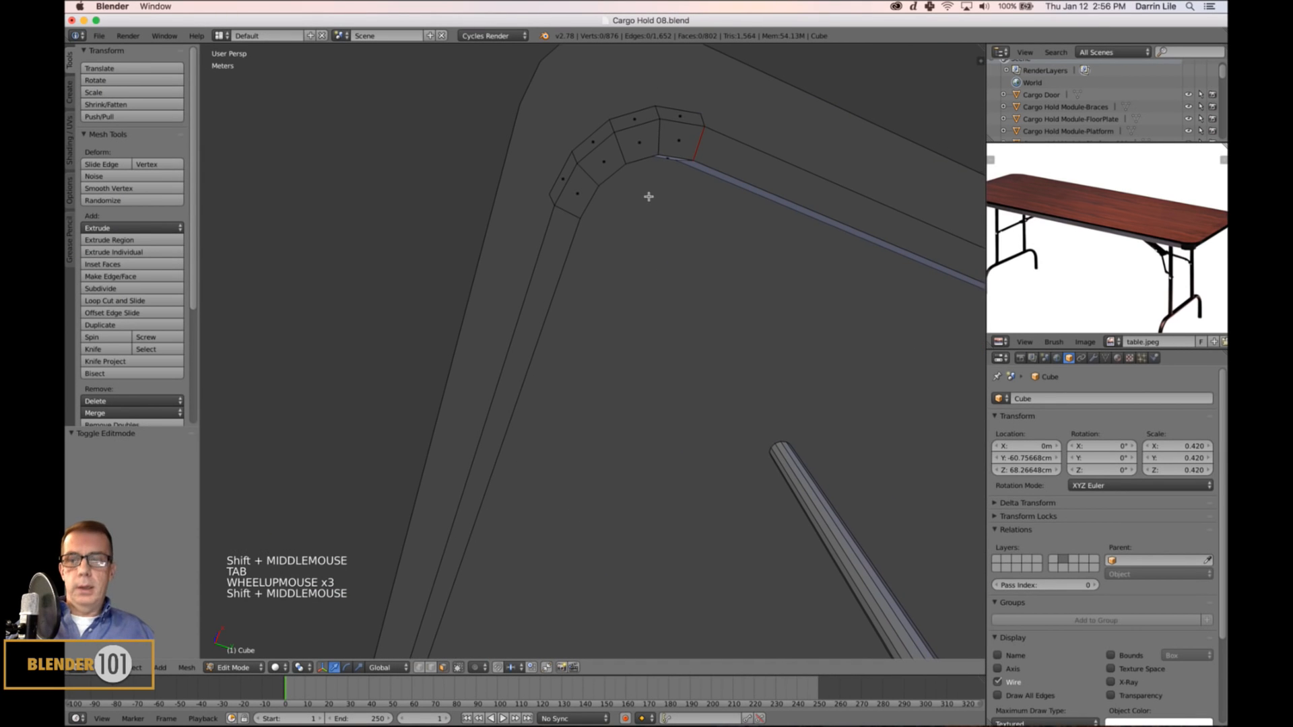
right_click(579, 220, "alt")
right_click(610, 198, "alt")
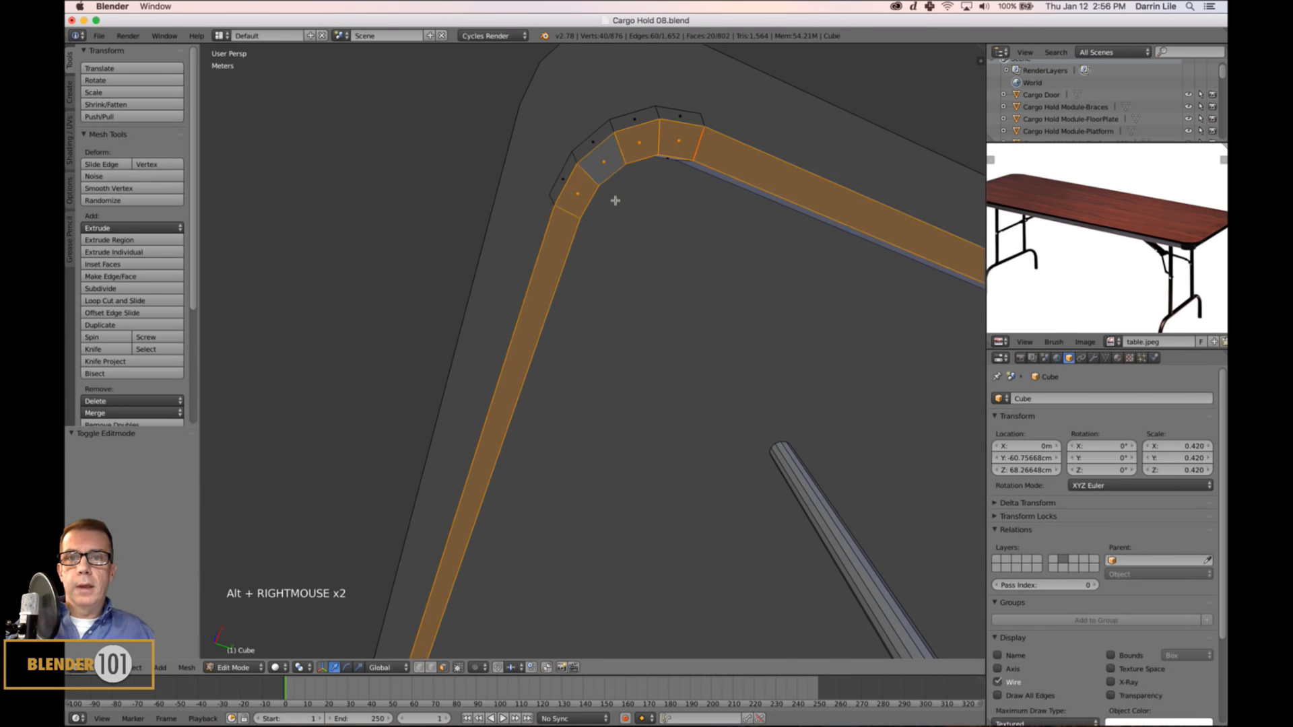
scroll(635, 234, "down", 4)
middle_click_drag(684, 326, 684, 227, "shift")
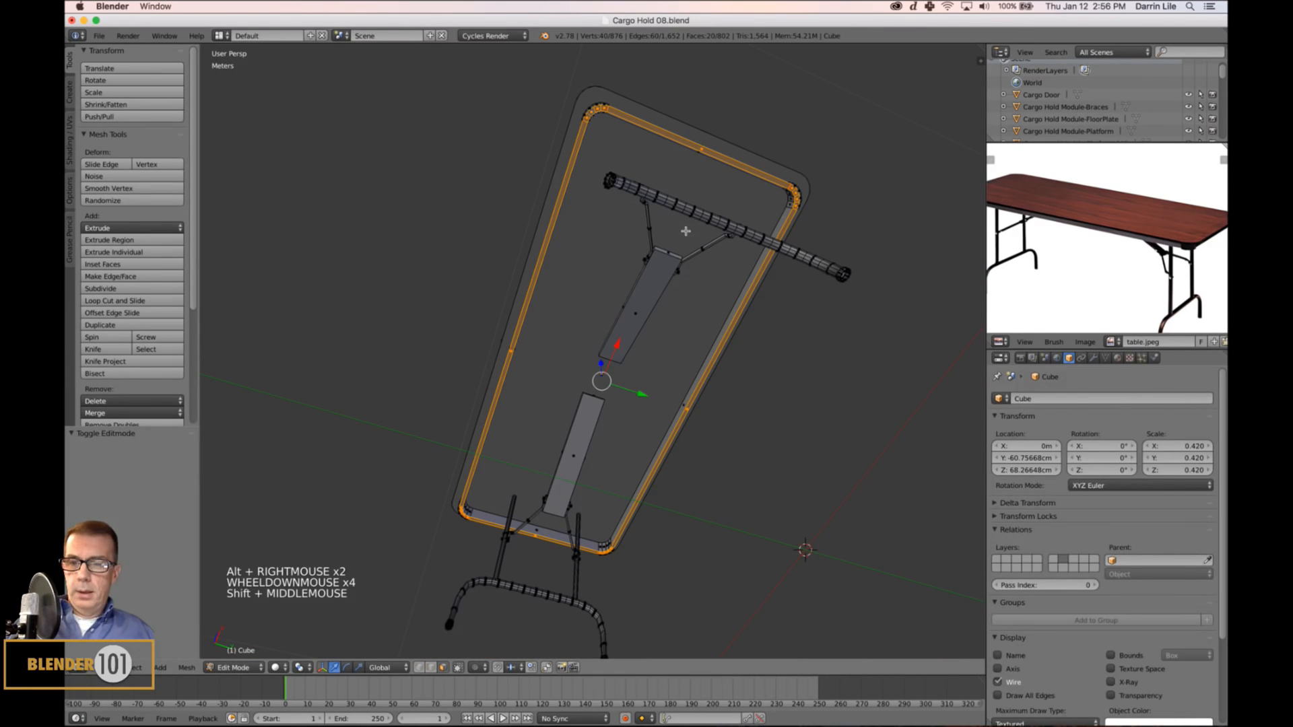
Fill the selected apron lip with the red palette colour and clear the selection.
key("Tab")
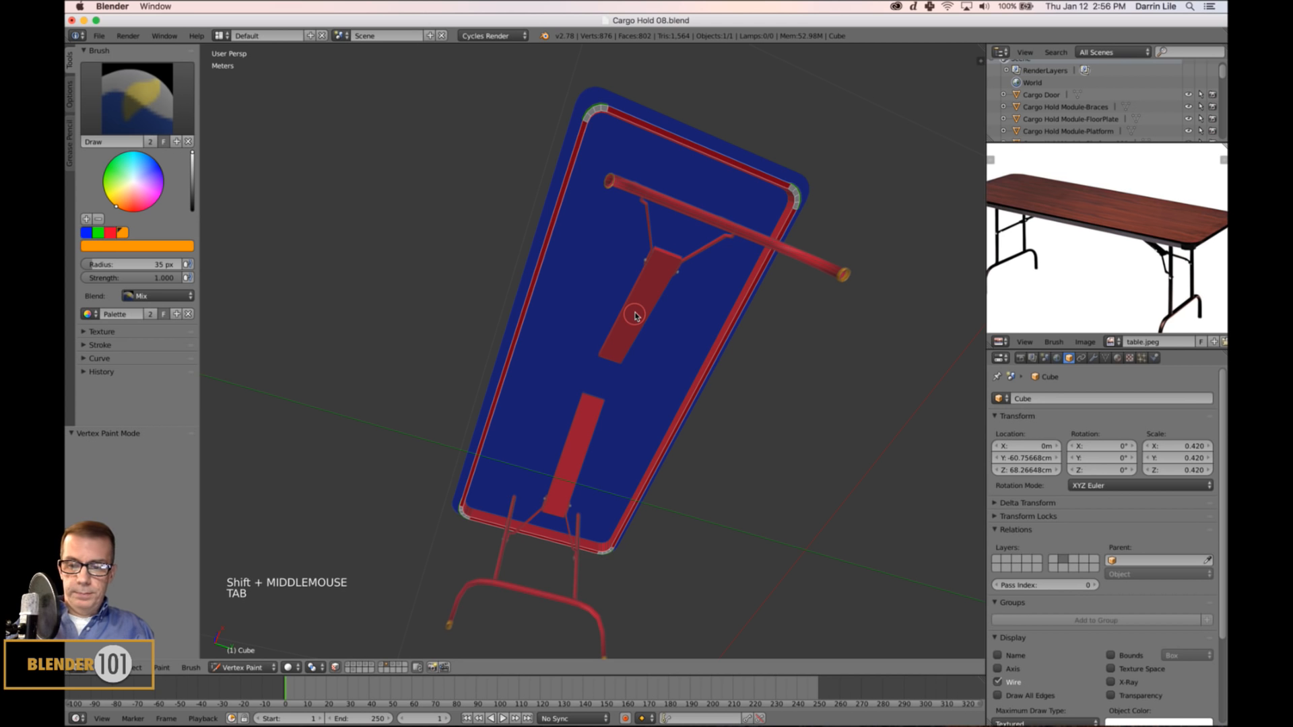
key("shift+k")
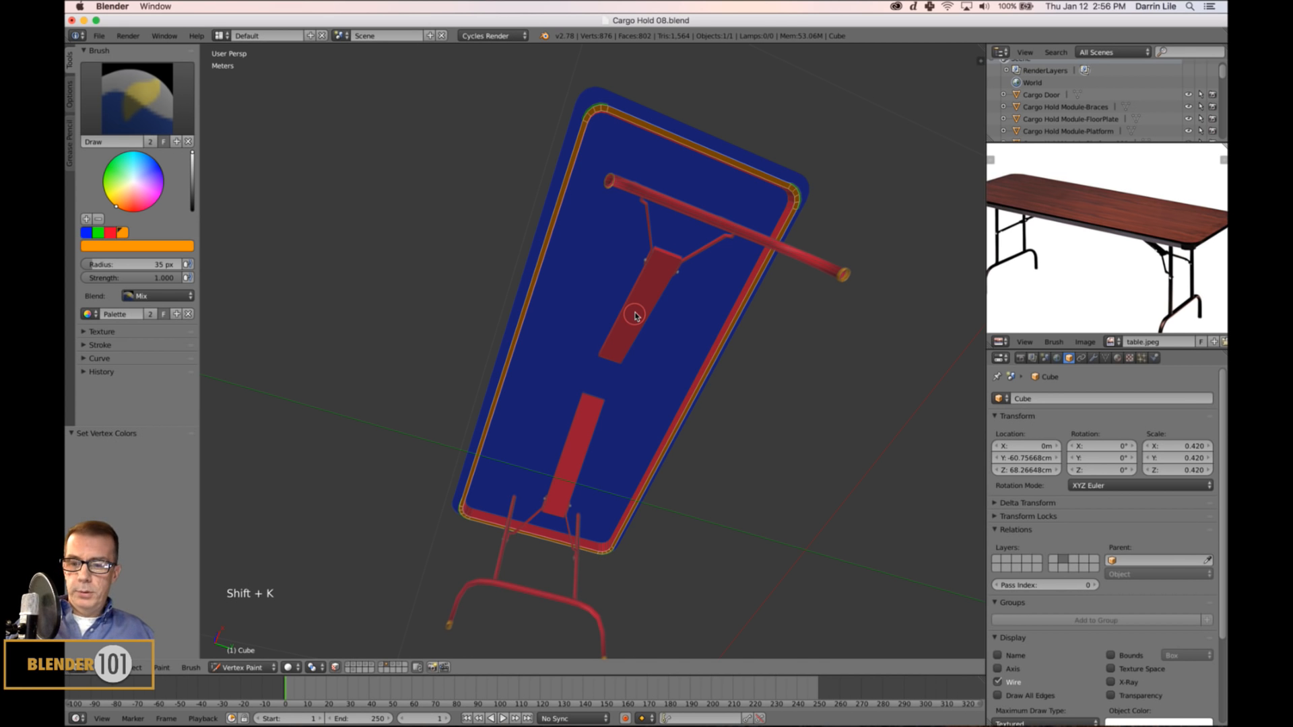
key("super+z")
left_click(115, 234)
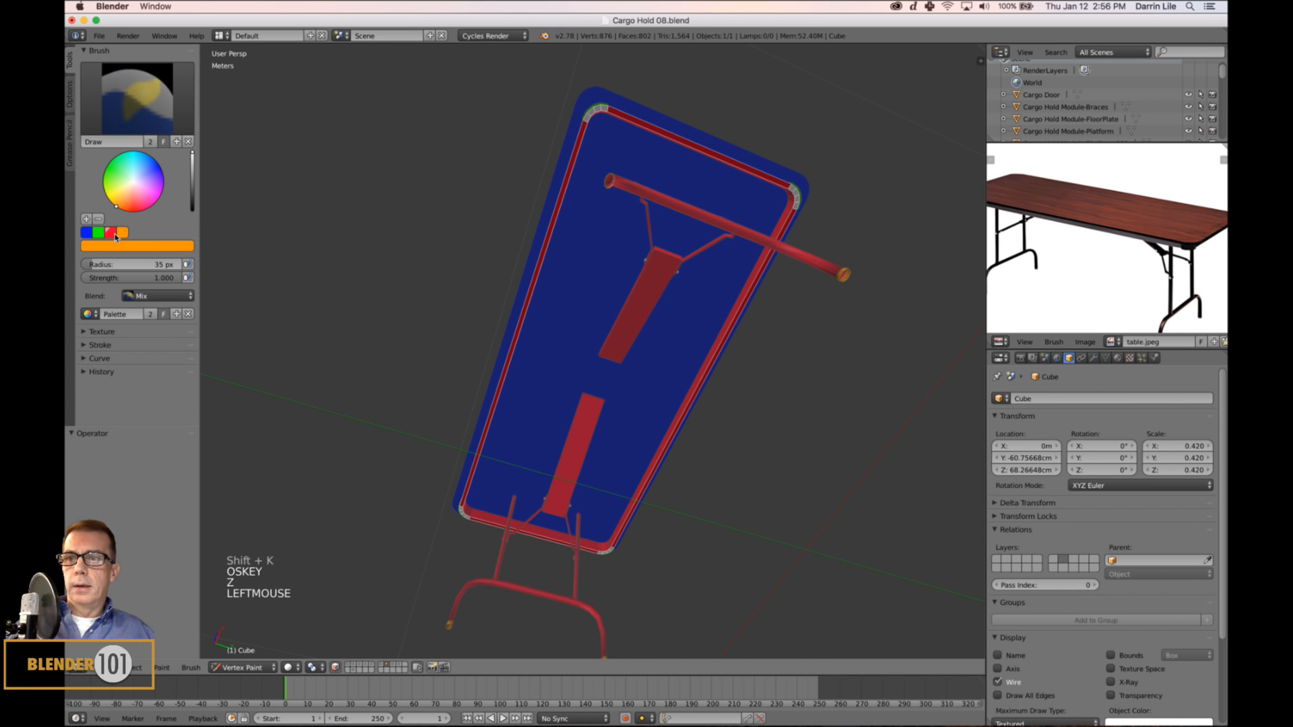
key("shift+k")
key("a")
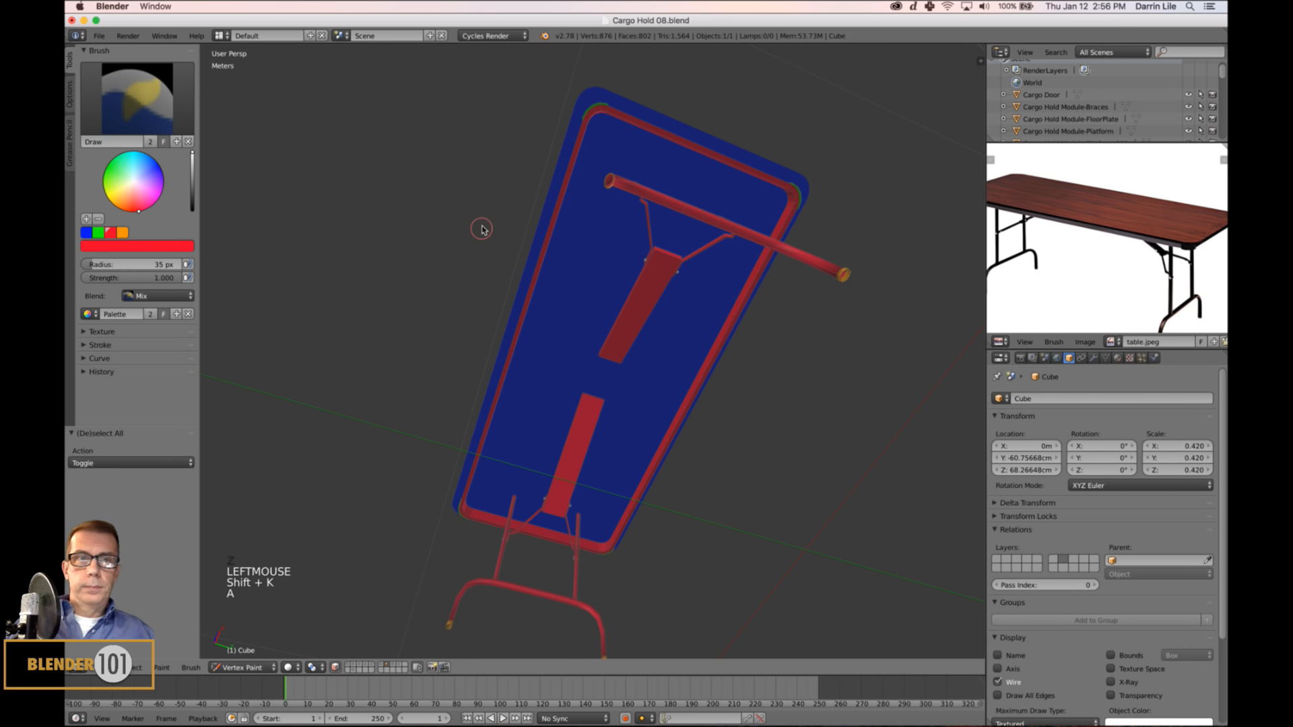
Select the top face of the tabletop and return to Vertex Paint mode.
scroll(484, 228, "down", 3)
middle_click_drag(488, 228, 530, 316)
middle_click_drag(618, 384, 658, 315, "shift")
scroll(605, 311, "up", 3)
scroll(658, 296, "up", 1)
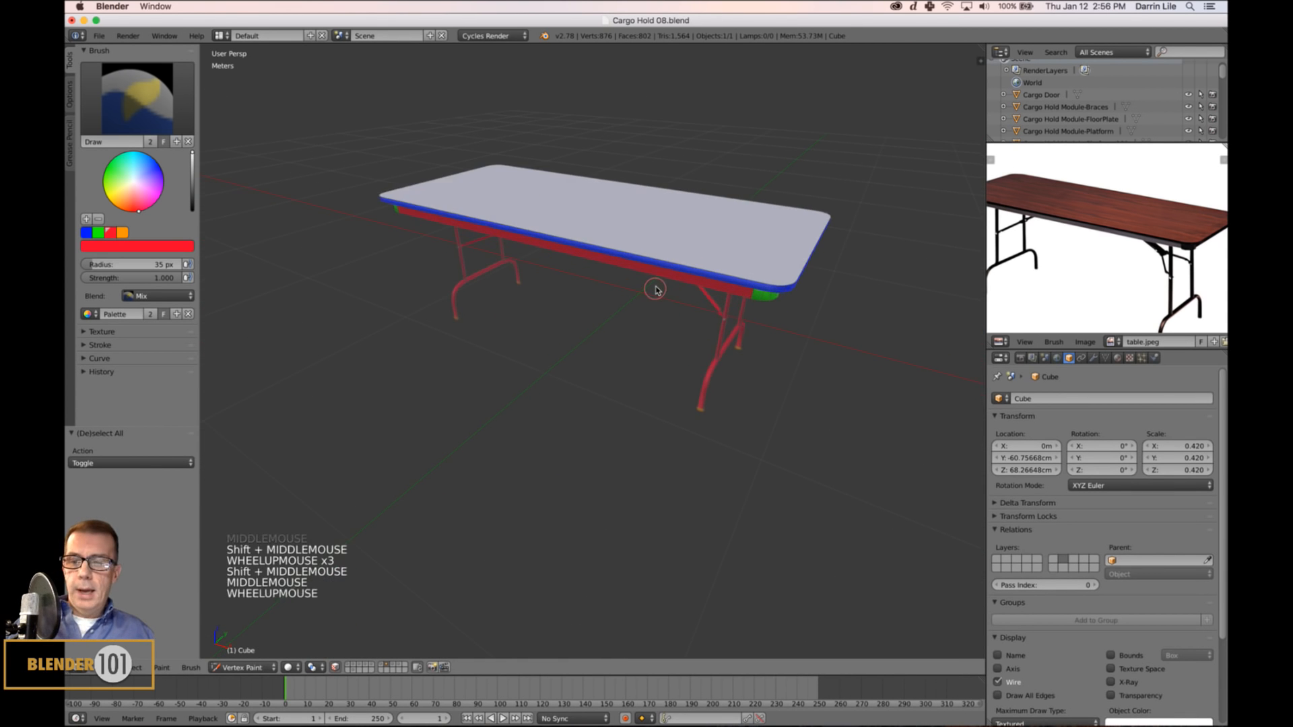
key("Tab")
right_click(611, 224)
middle_click_drag(701, 300, 712, 320, "shift")
key("Tab")
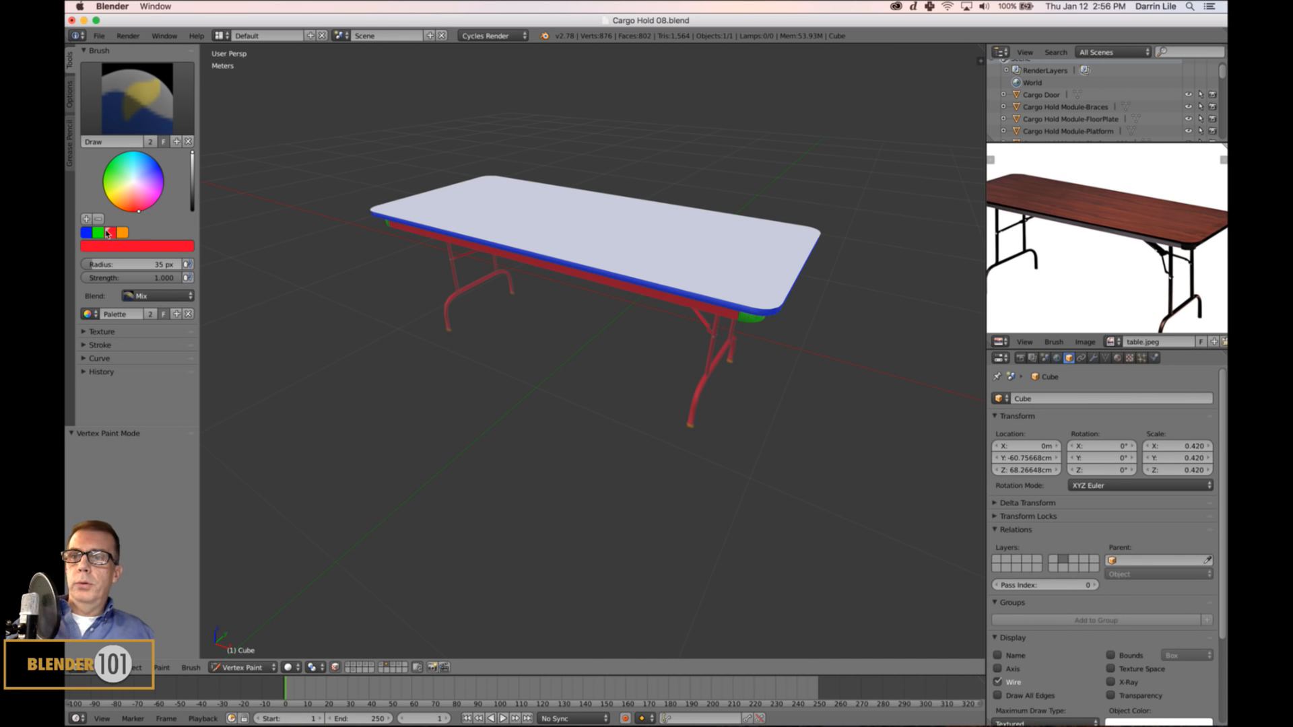
Mix a yellow brush colour, add it to the palette, fill the tabletop face with it, and clear the selection.
left_click_drag(140, 209, 106, 194)
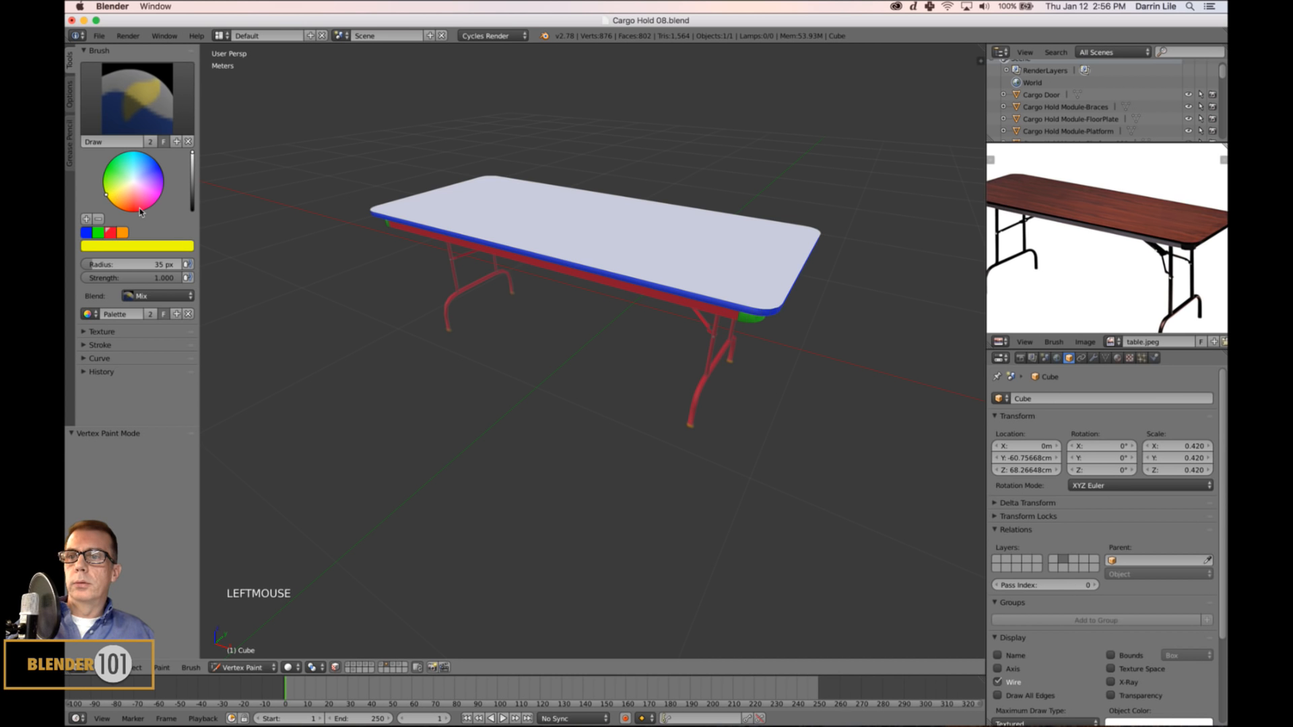
left_click(87, 219)
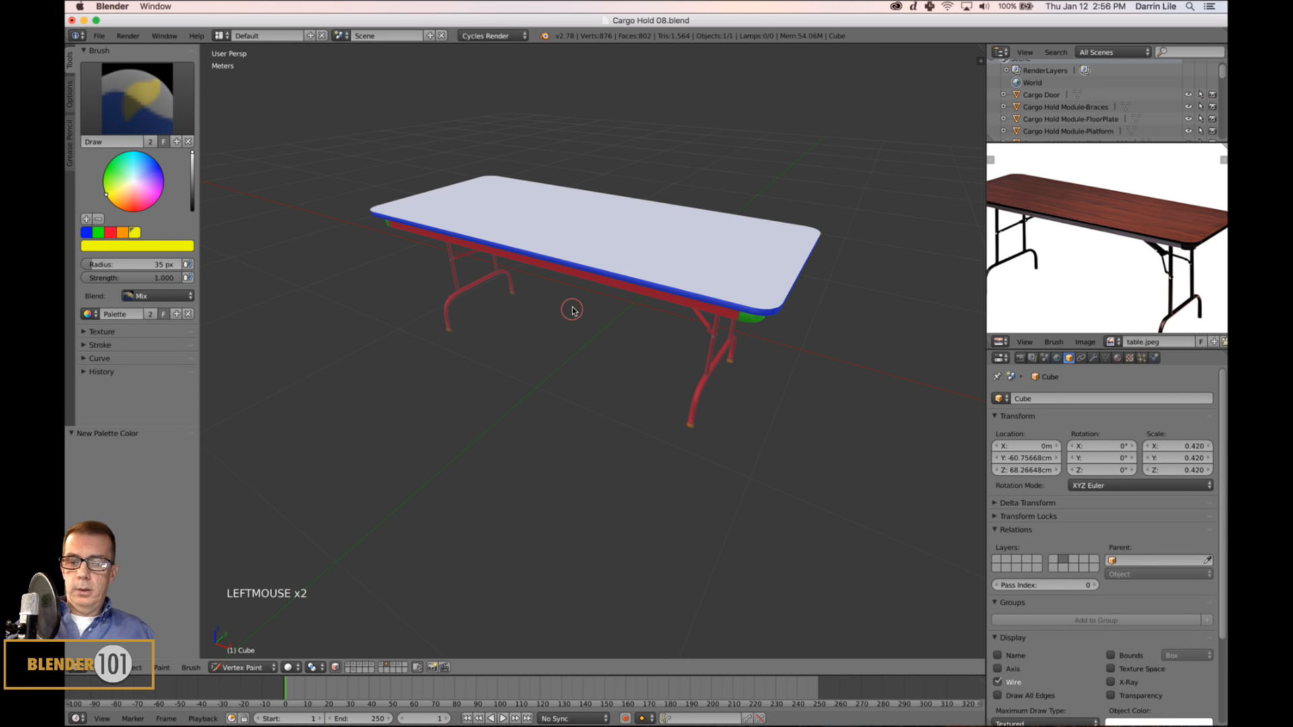
key("shift+k")
key("a")
Save the scene over the existing Cargo Hold 08.blend file.
middle_click_drag(760, 342, 499, 381)
key("s")
key("s")
Mix a magenta brush colour for the bolts and add it to the palette.
scroll(736, 370, "up", 4)
scroll(795, 350, "up", 2)
scroll(788, 361, "up", 3)
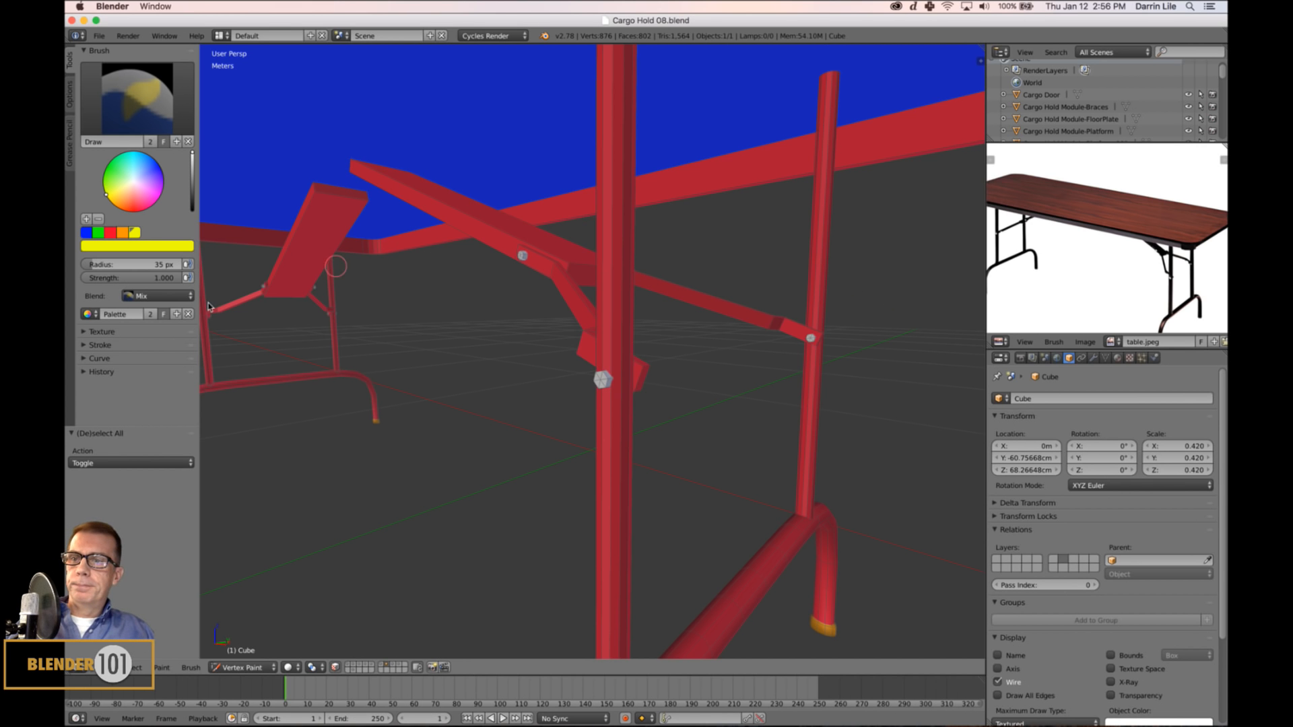
left_click(106, 194)
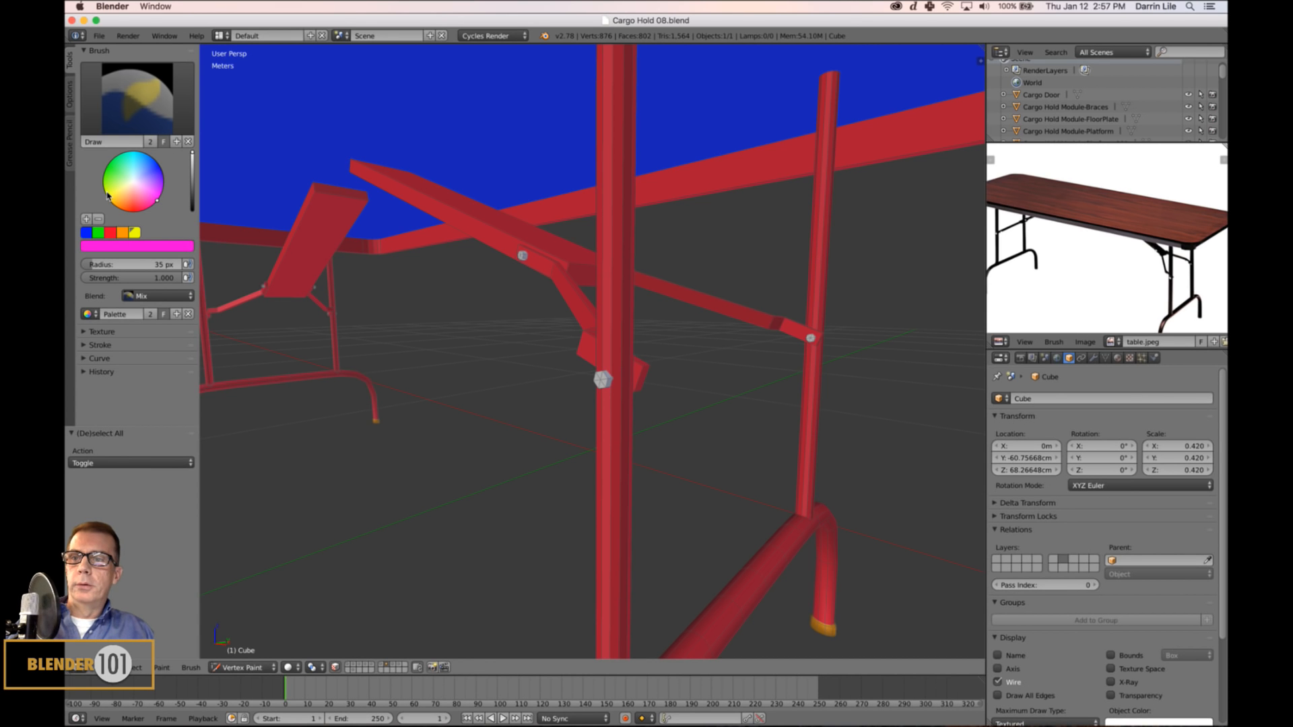
left_click(86, 219)
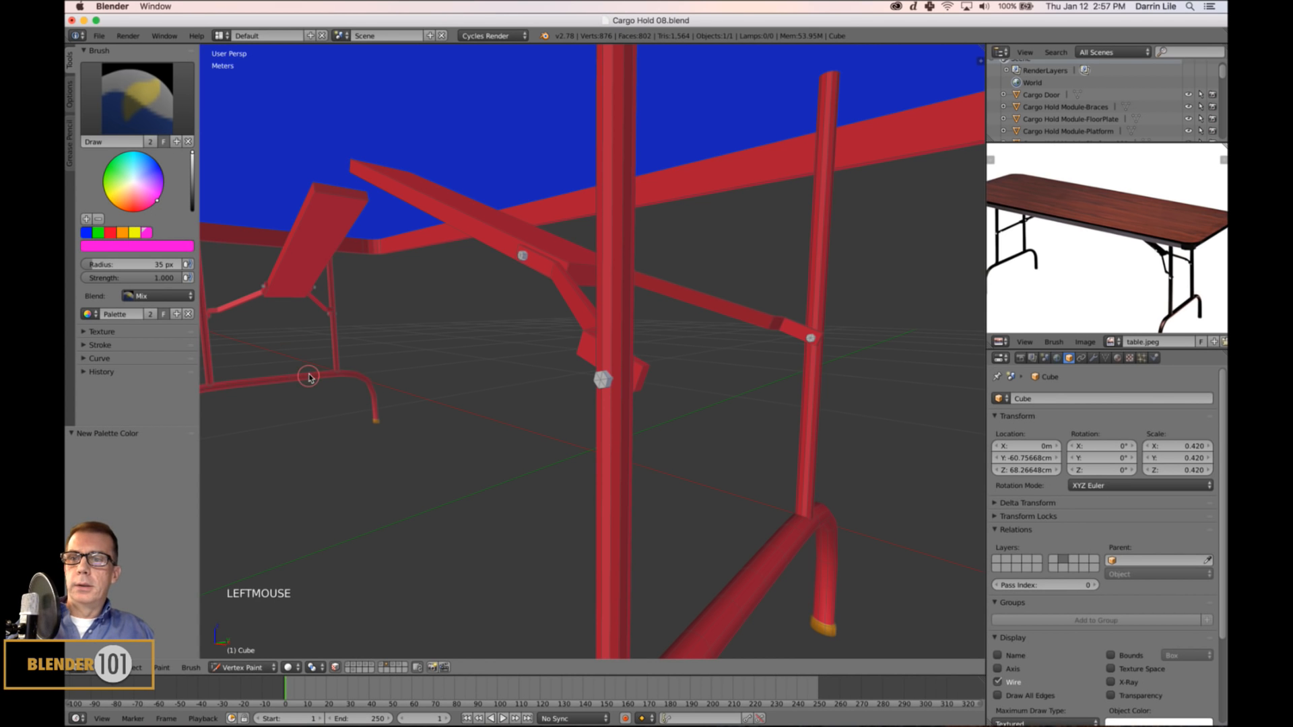
Select all the bolt heads on the nearest leg assembly, at the leg posts and at the centre brace joints.
key("Tab")
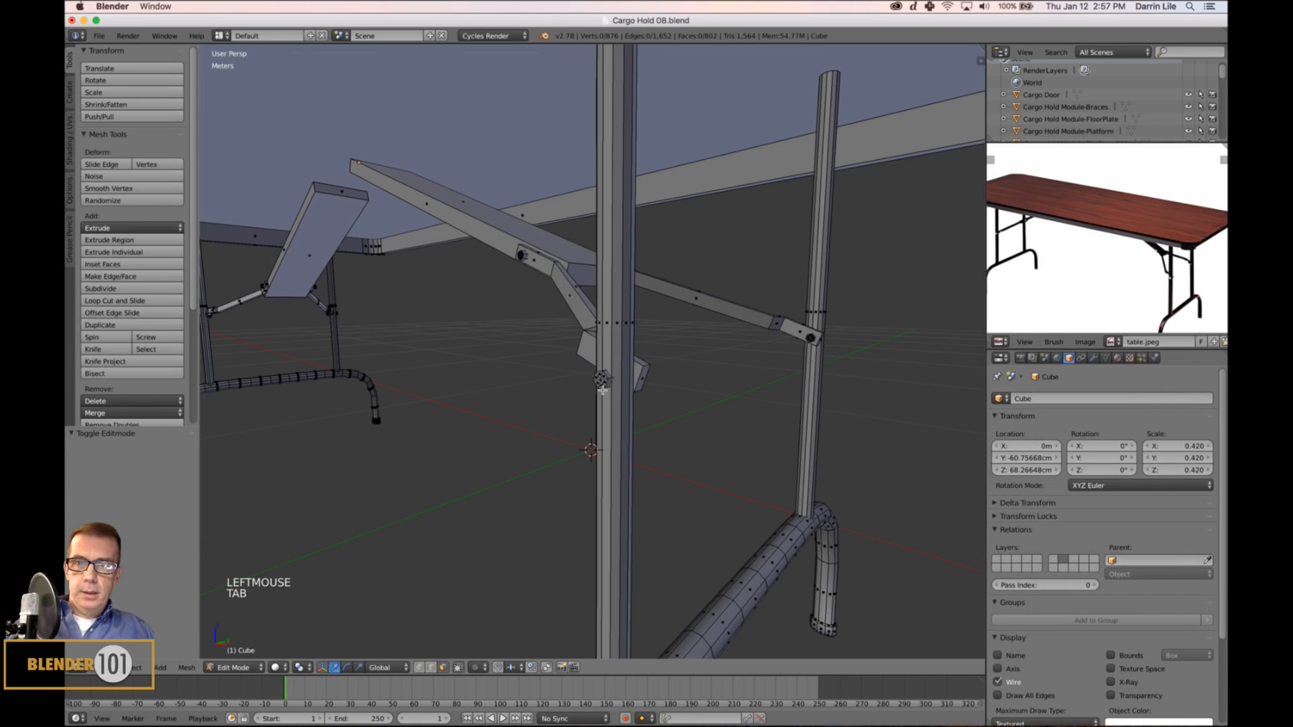
key("l")
scroll(593, 390, "up", 2)
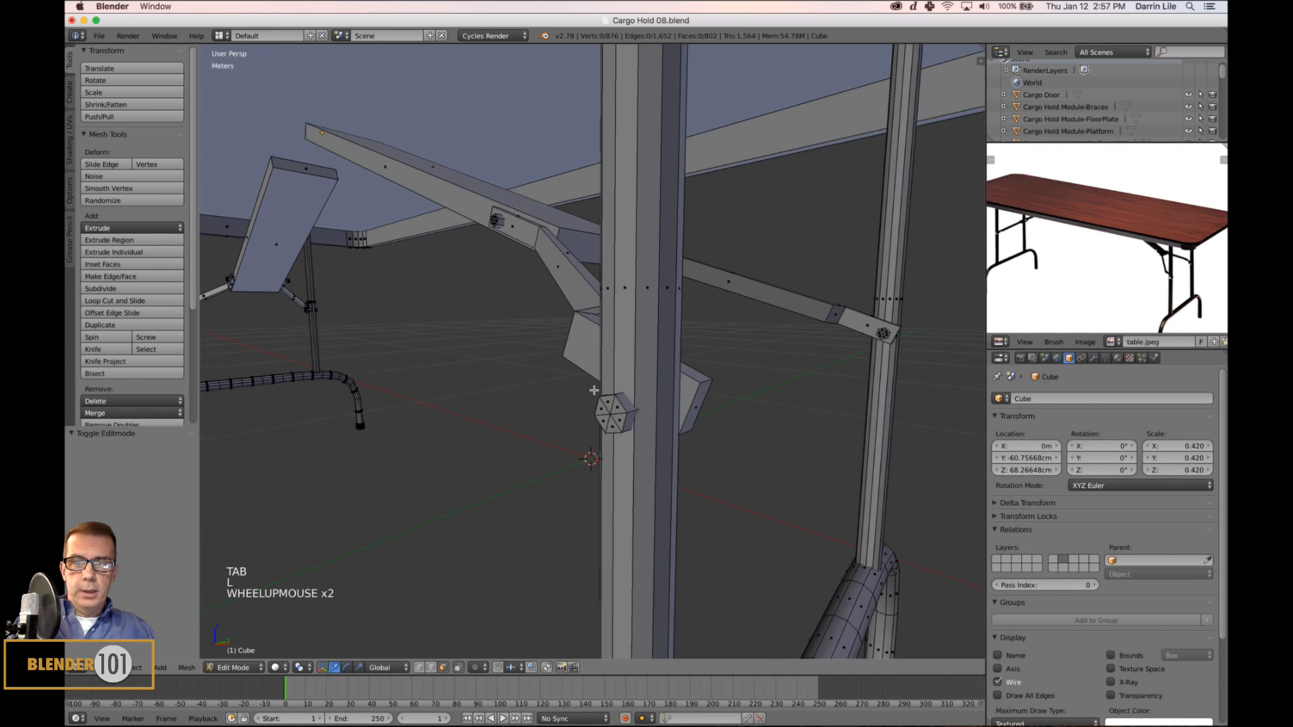
key("l")
key("l")
key("l")
key("l")
key("l")
mouse_move(743, 338)
middle_mouse_down()
mouse_move(663, 349)
mouse_move(721, 377)
middle_mouse_up()
scroll(664, 358, "down", 5)
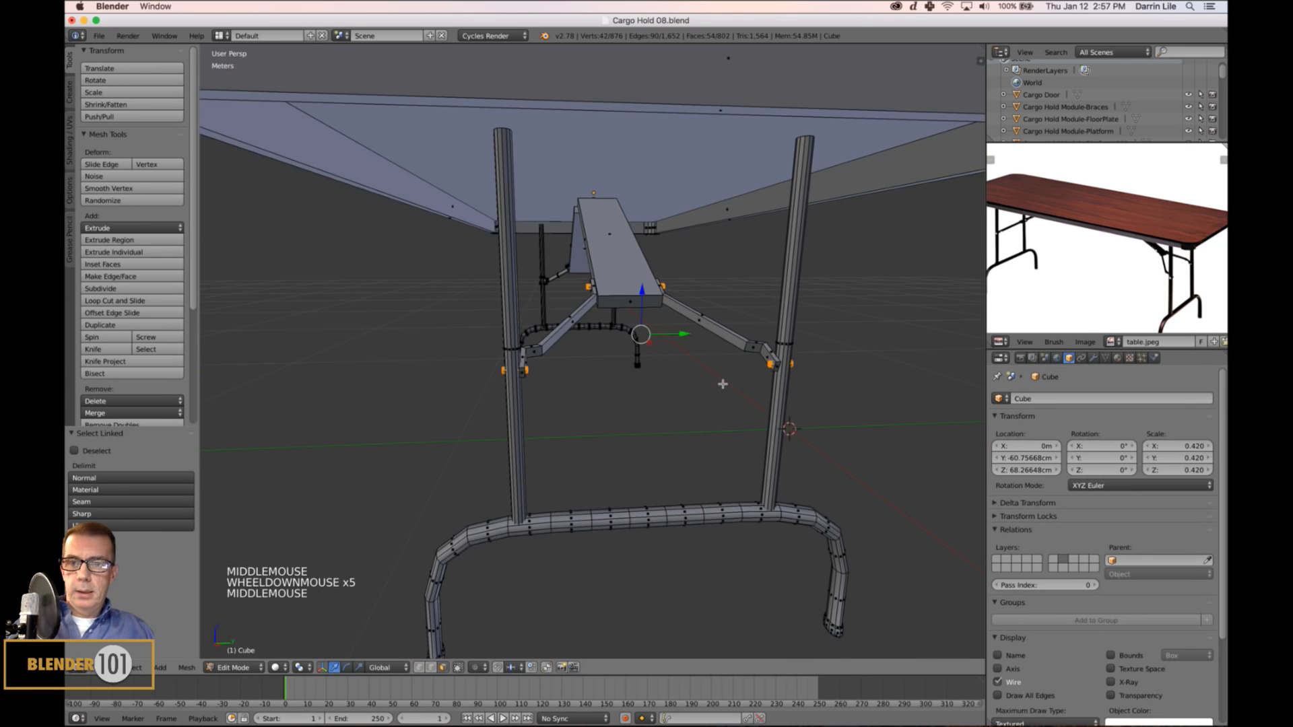
Fill the selected bolt heads with magenta vertex colour and clear the selection.
key("Tab")
key("shift+k")
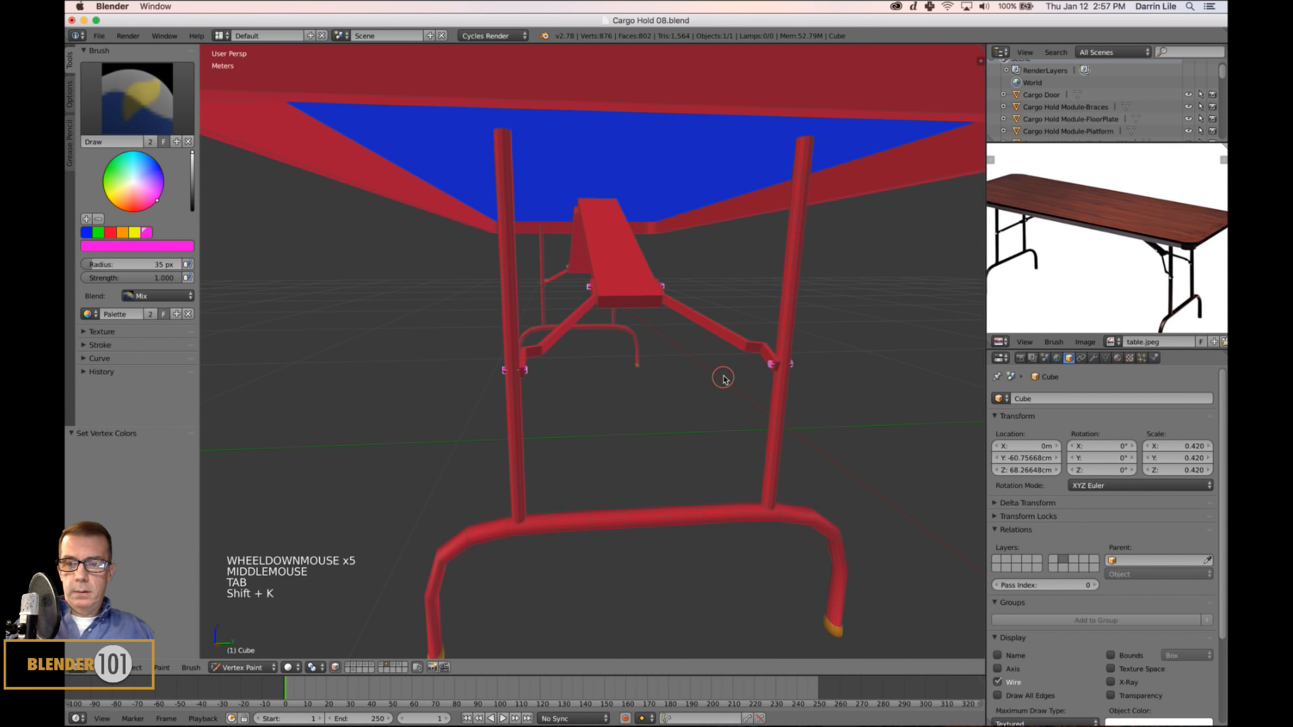
key("a")
On the opposite leg assembly, select the bolt heads where the diagonal arms join the centre brace.
scroll(491, 367, "down", 3)
middle_click_drag(491, 367, 833, 351)
scroll(552, 412, "up", 6)
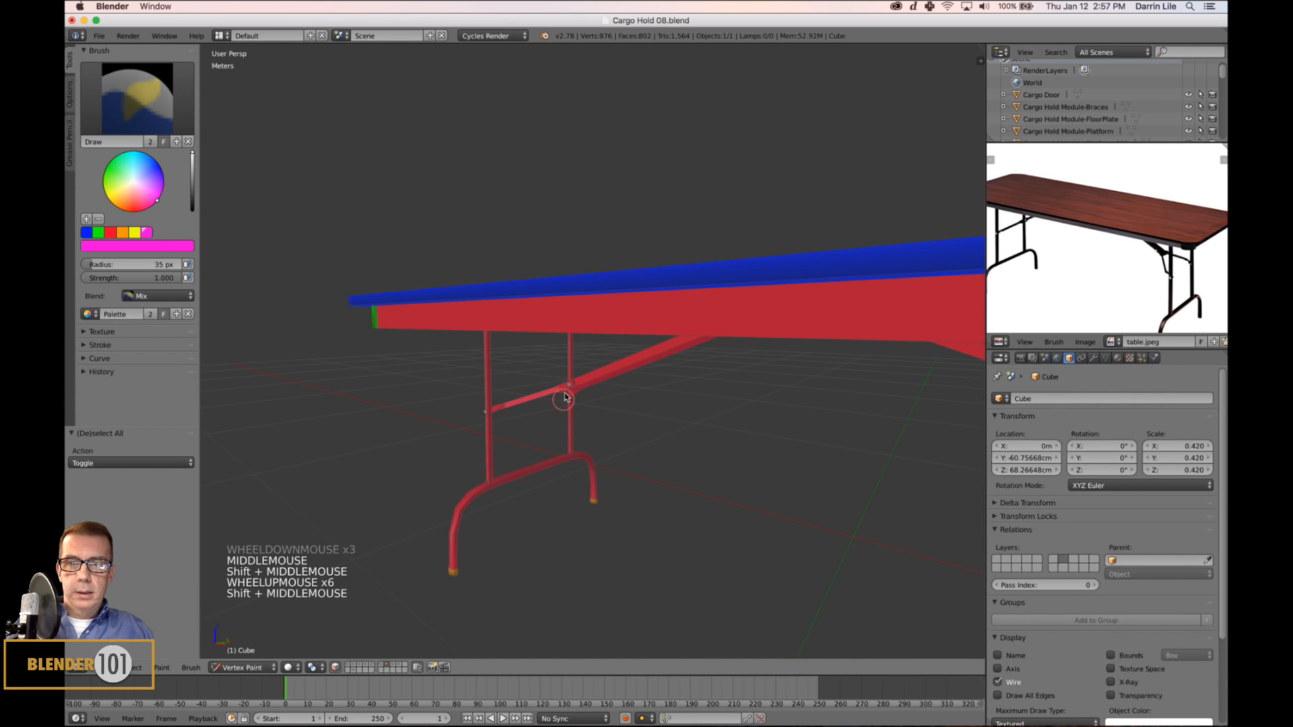
key("Tab")
scroll(562, 402, "up", 9)
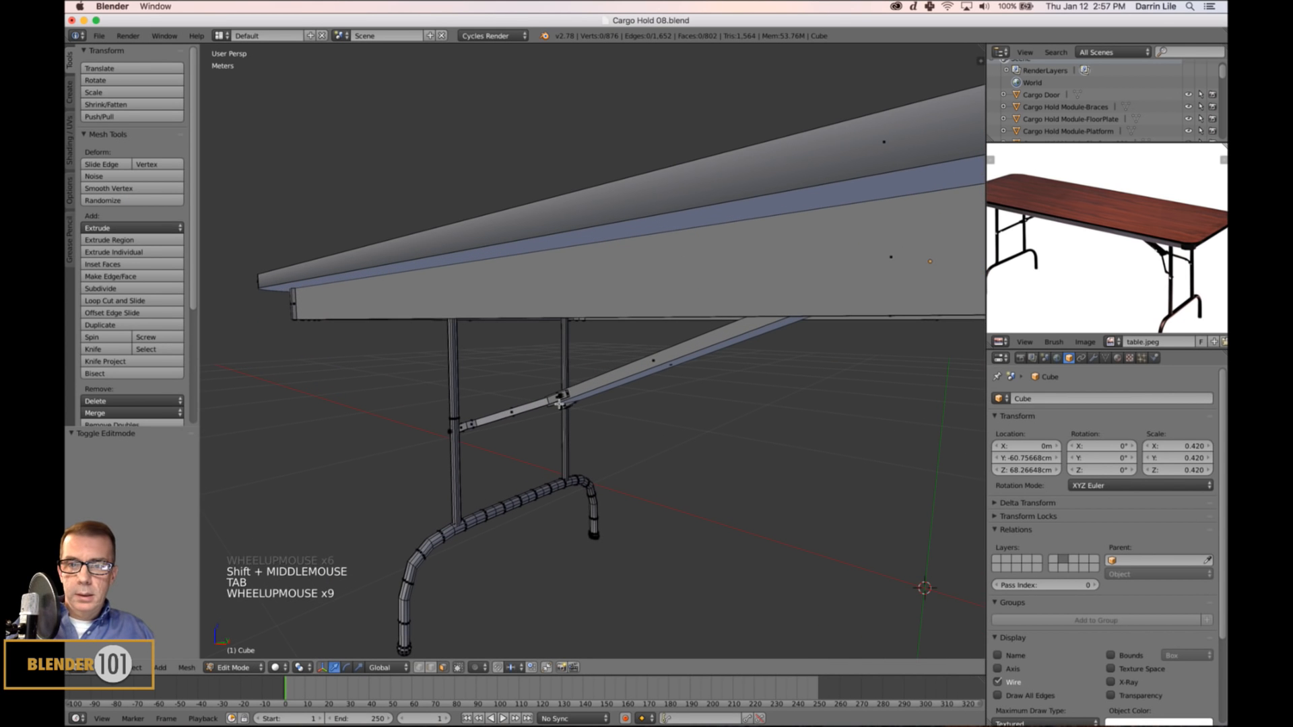
right_click(559, 402)
key("KP_Decimal")
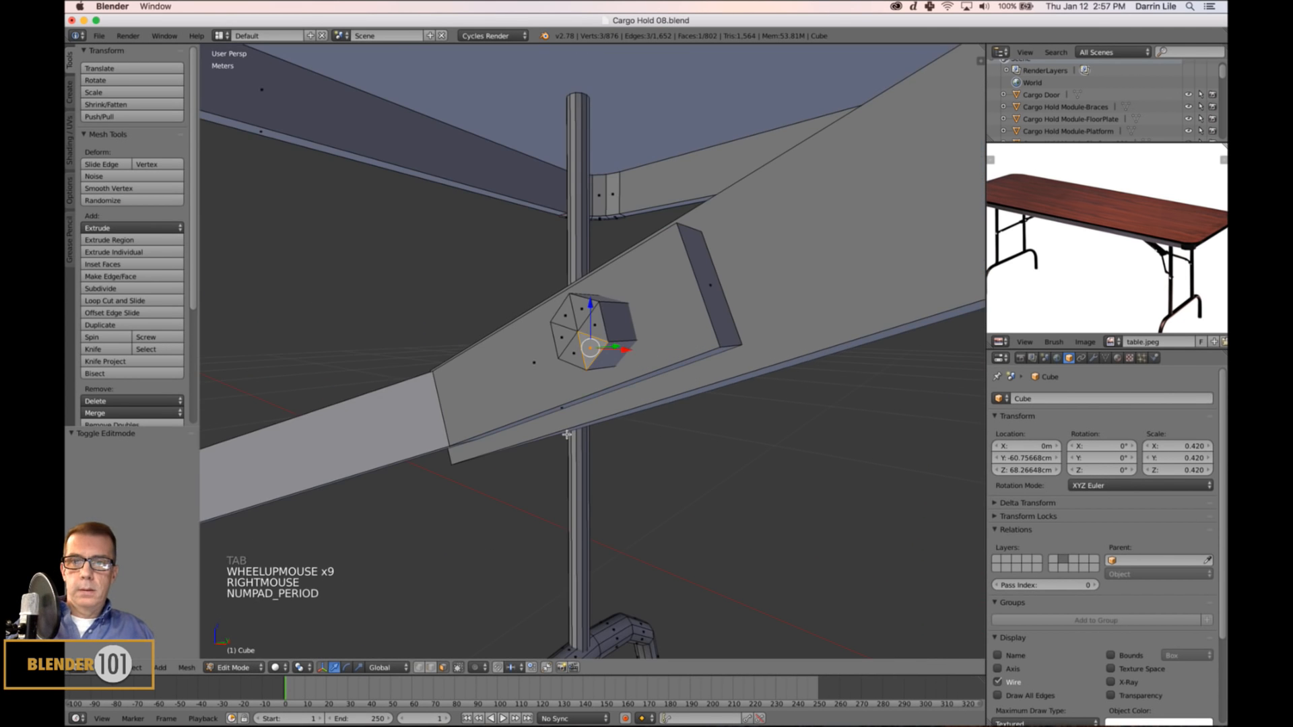
scroll(586, 357, "down", 3)
key("l")
key("l")
key("l")
key("l")
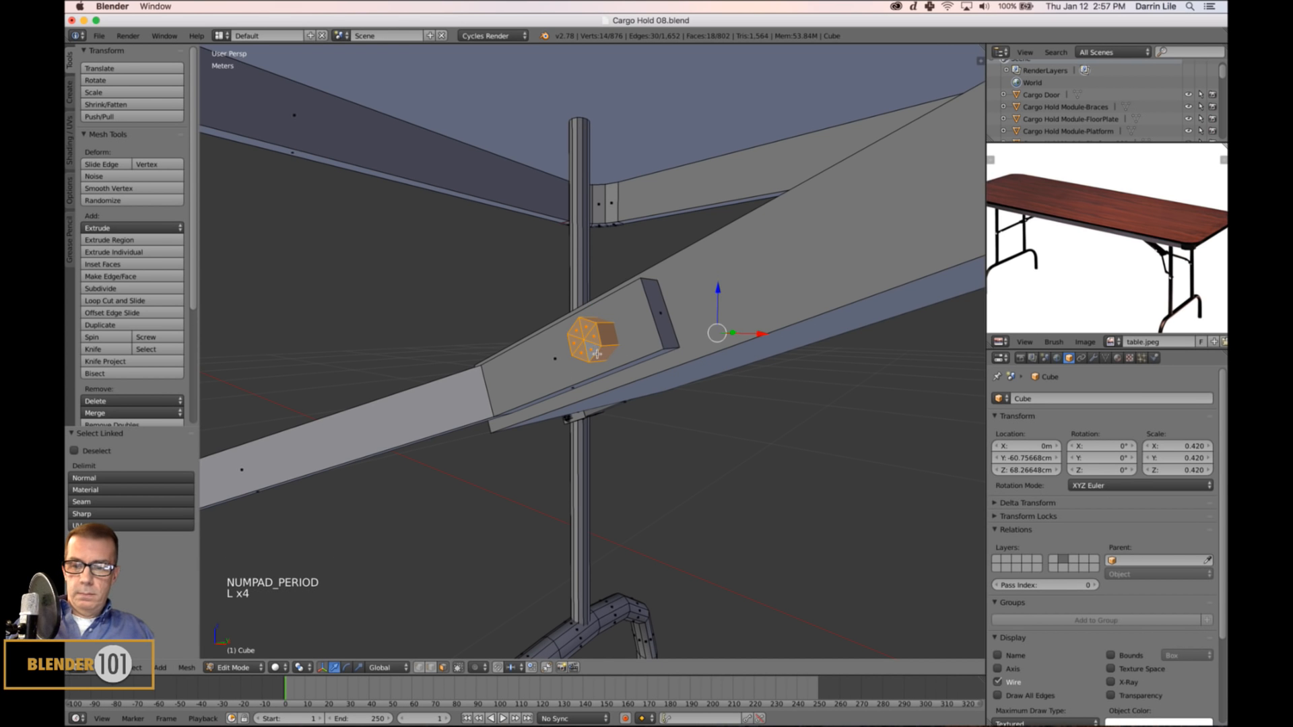
Add the bolt heads on both leg posts of this assembly to the selection.
scroll(505, 446, "down", 3)
middle_click_drag(491, 453, 248, 456, "shift")
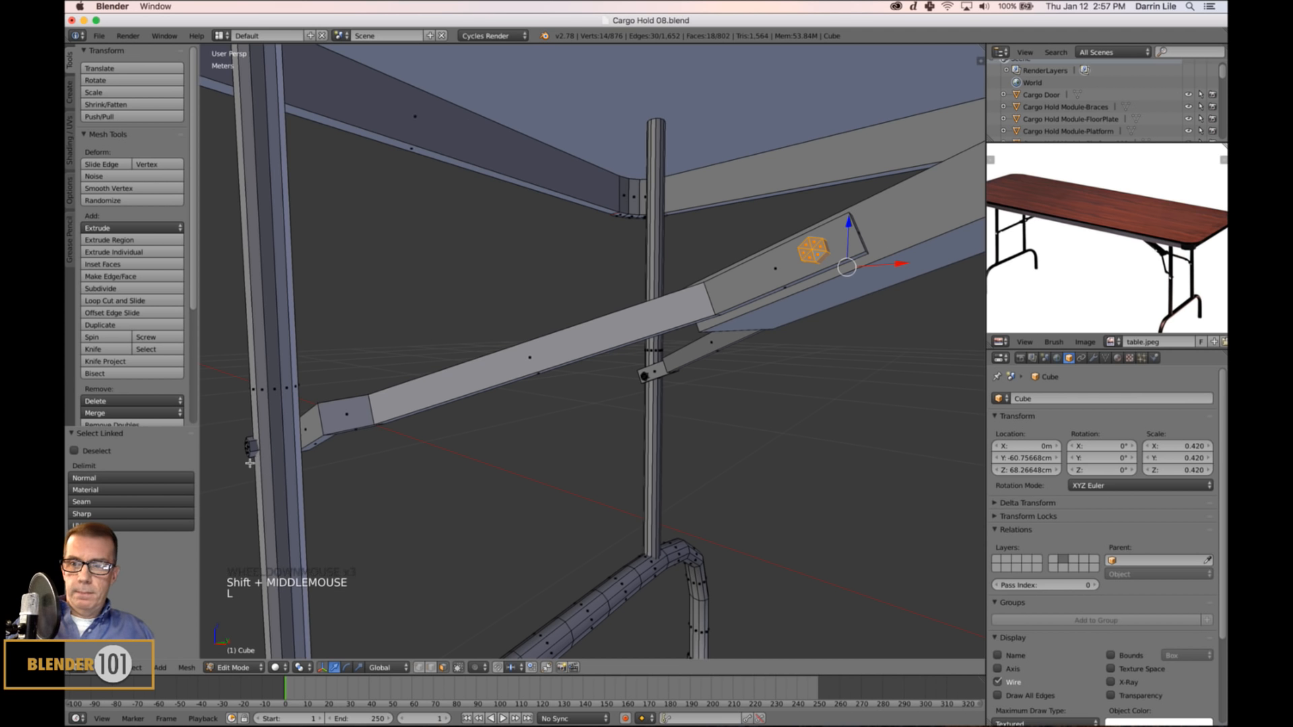
key("l")
middle_click_drag(251, 460, 687, 410)
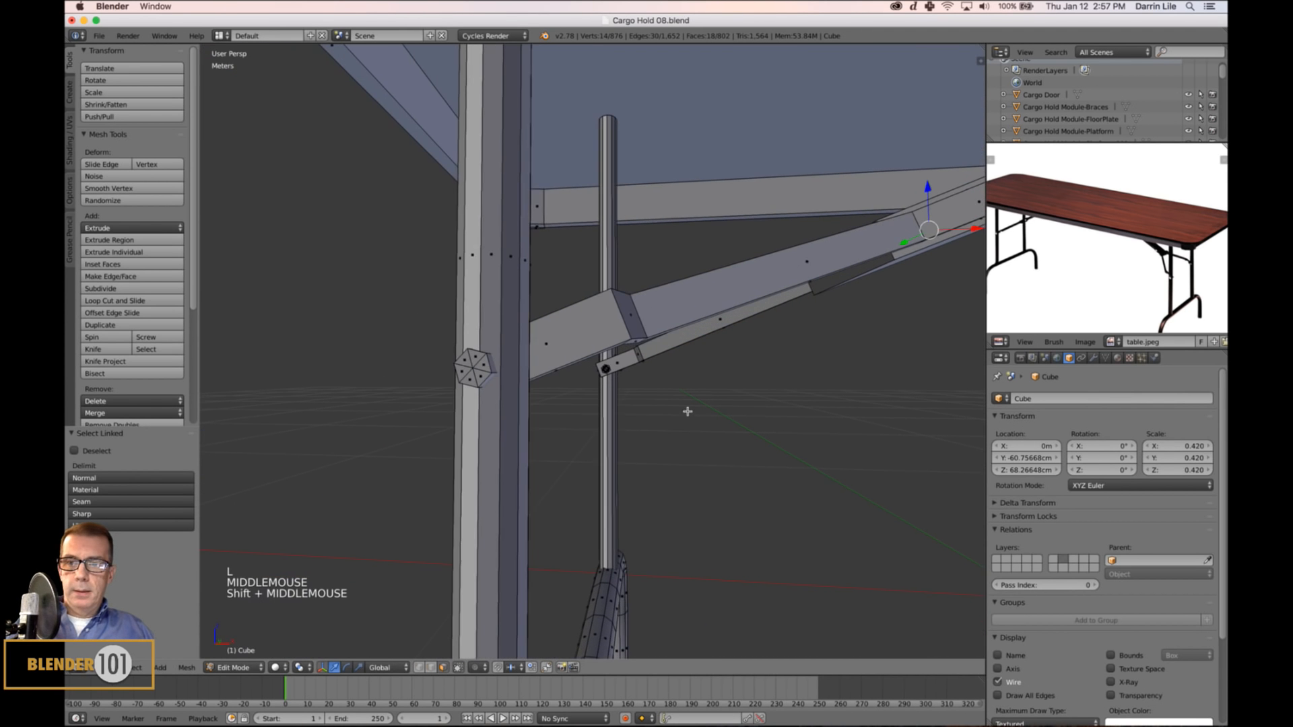
key("l")
scroll(476, 419, "down", 4)
mouse_move(476, 419)
middle_mouse_down()
mouse_move(511, 413)
mouse_move(495, 424)
middle_mouse_up()
scroll(495, 424, "up", 10)
middle_click_drag(621, 364, 832, 370, "shift")
key("l")
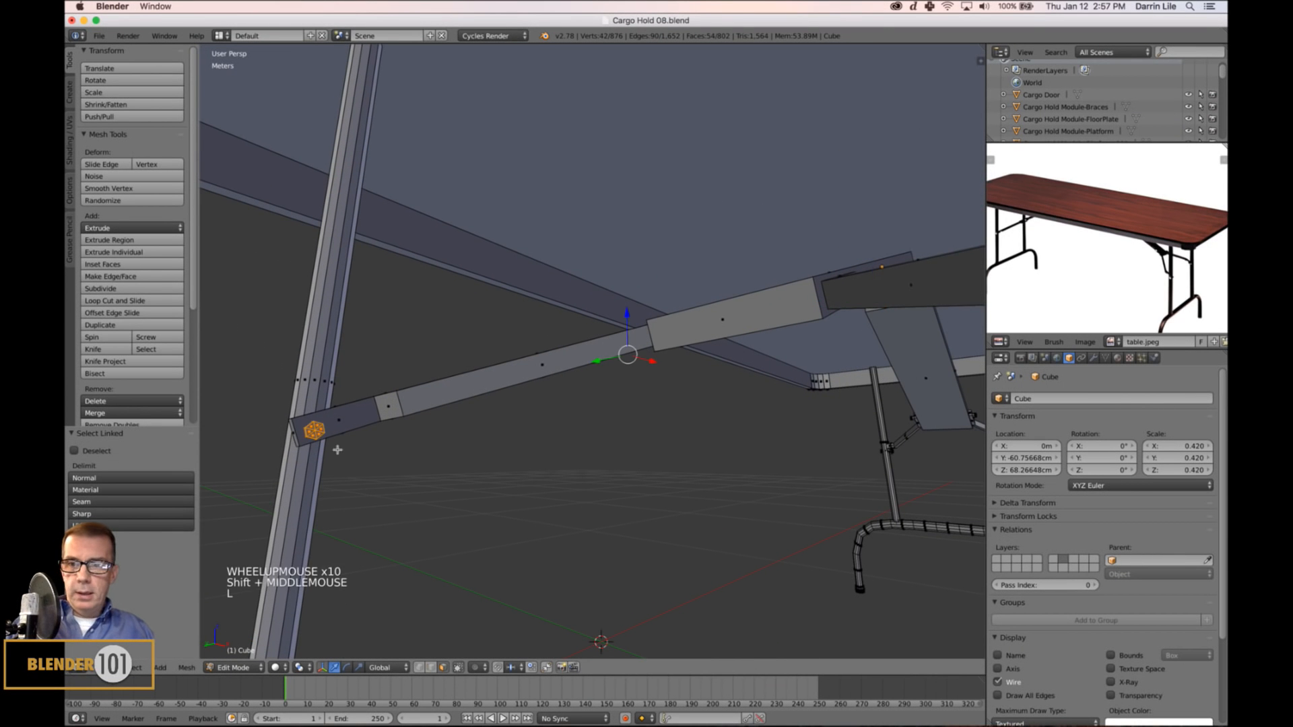
Fill this assembly's selected bolt heads with magenta vertex colour and clear the selection.
scroll(408, 490, "down", 4)
middle_click_drag(489, 499, 474, 508)
scroll(502, 508, "down", 7)
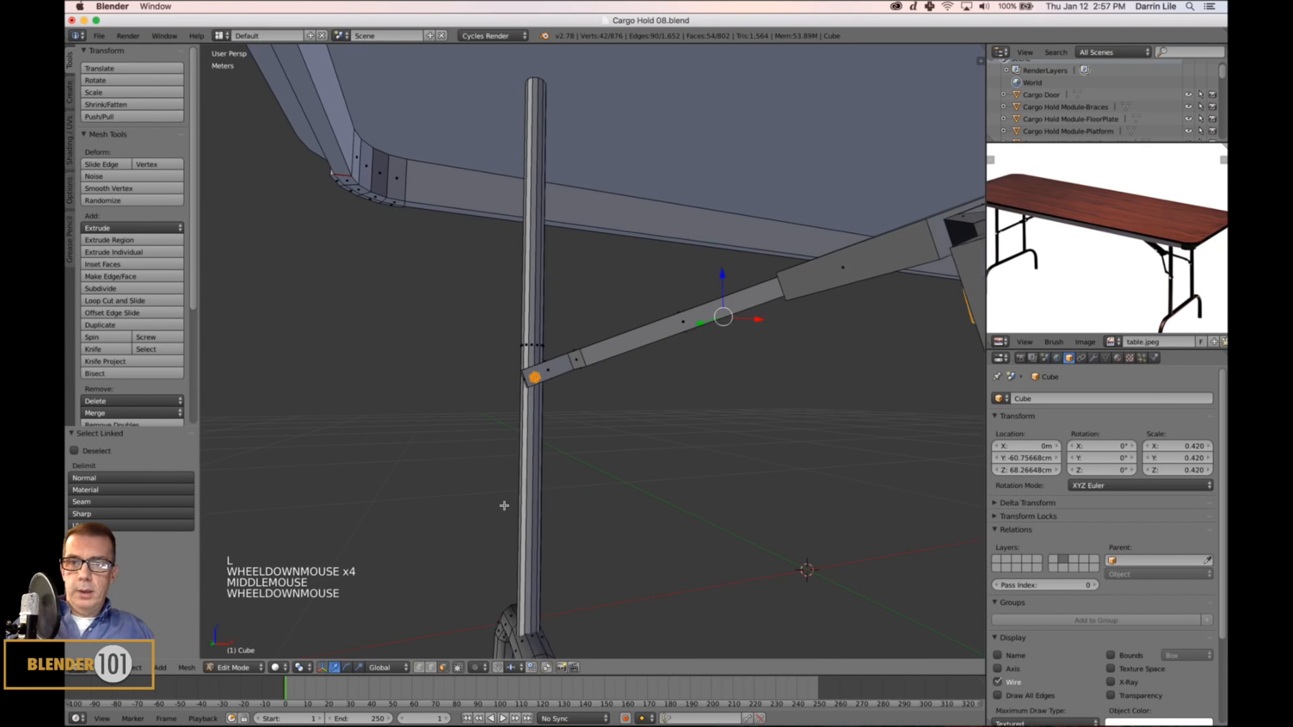
key("Tab")
key("shift+k")
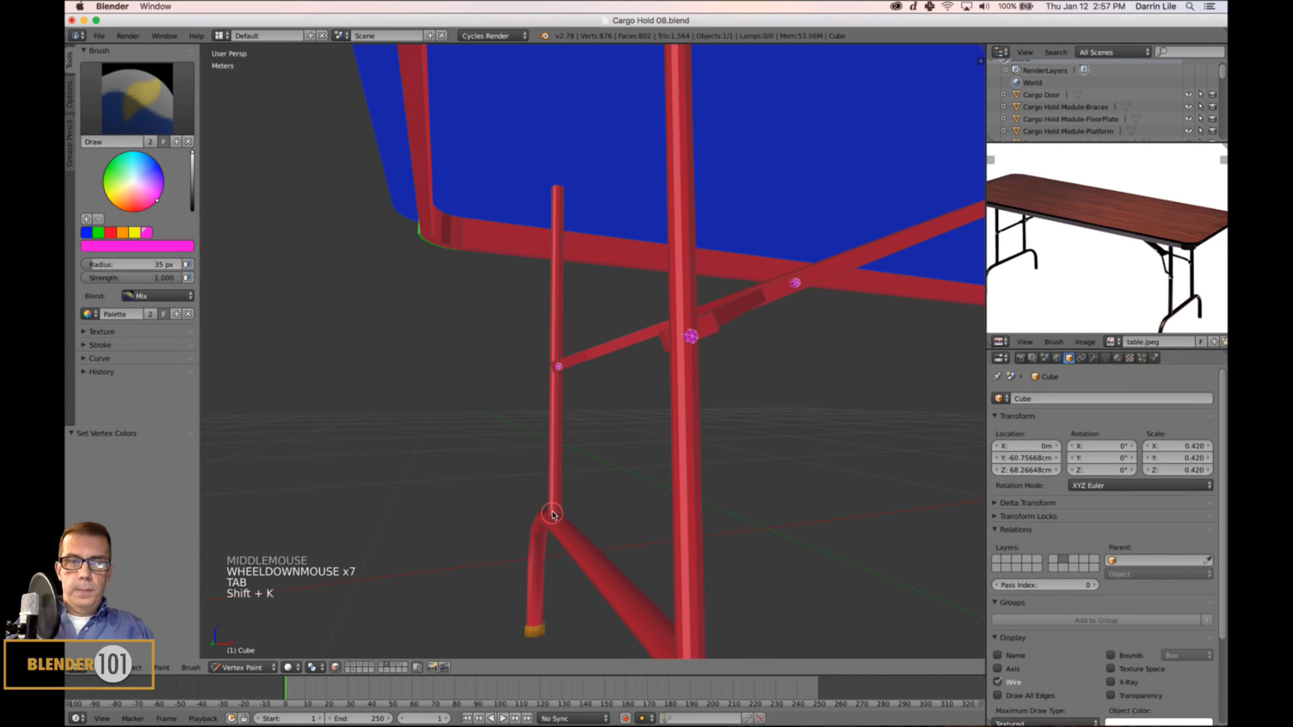
key("a")
Save the vertex-coloured table over the existing Cargo Hold 08.blend file.
scroll(680, 546, "down", 6)
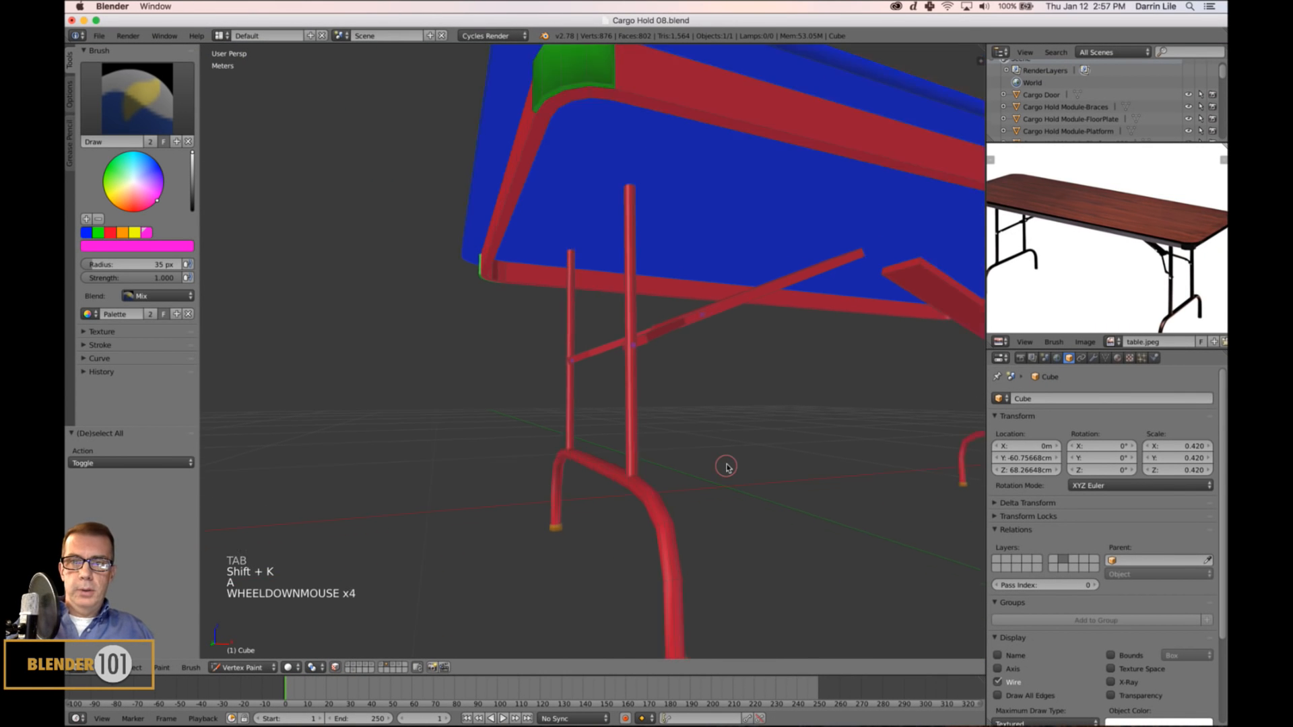
middle_click_drag(734, 453, 632, 462)
scroll(696, 460, "down", 5)
key("s")
key("s")
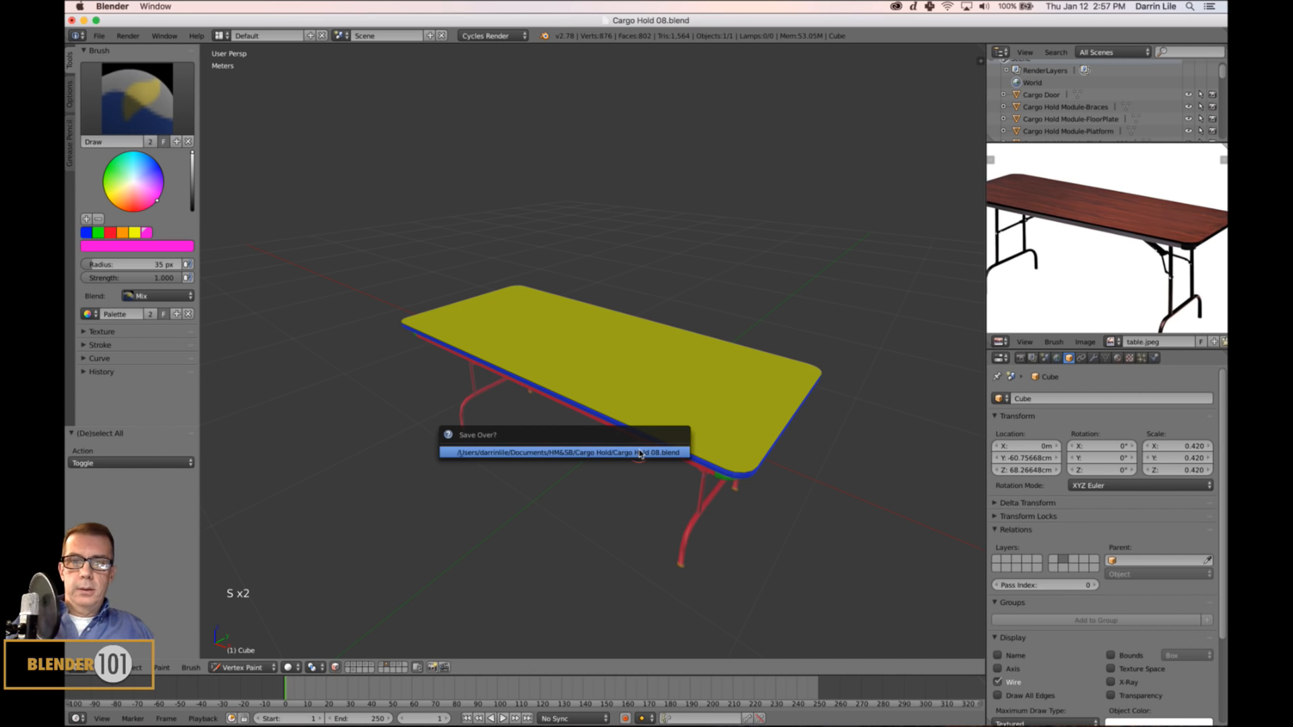
Switch the table from Vertex Paint to Object Mode and save the file again.
left_click(242, 668)
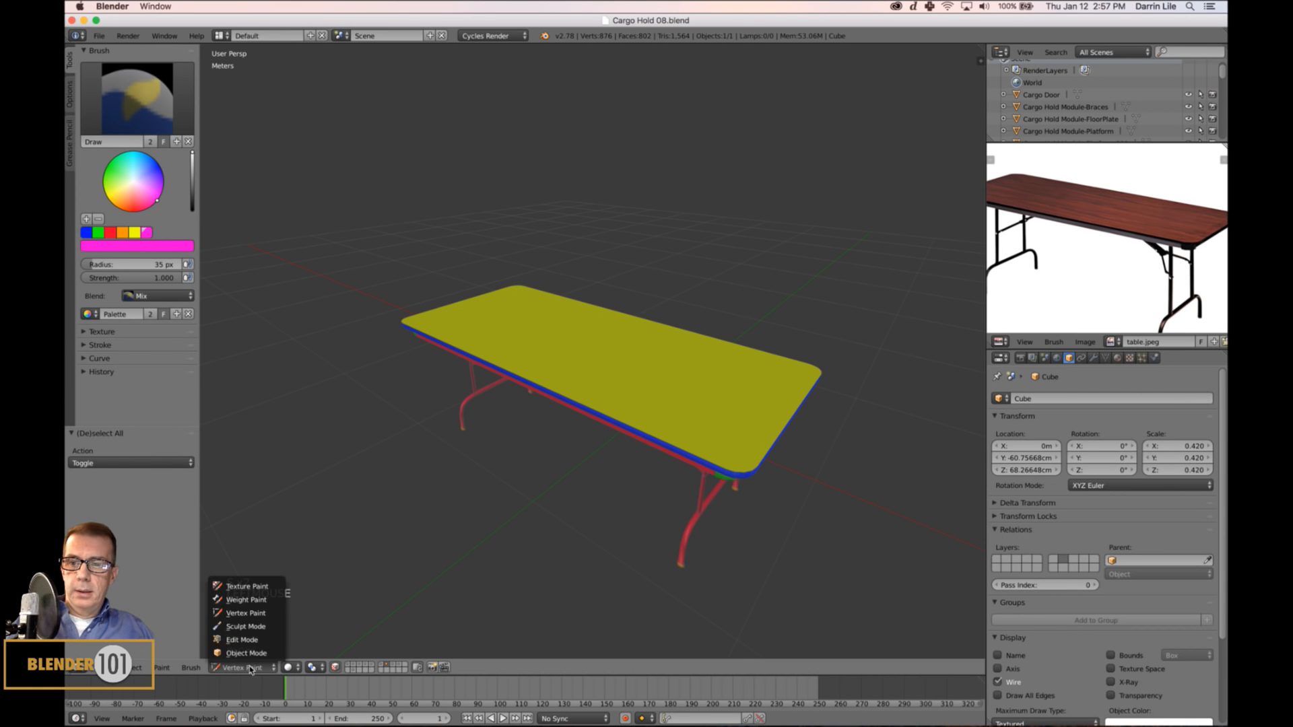
left_click(253, 655)
middle_click_drag(520, 502, 528, 482, "shift")
key("s")
key("s")
Rename the table object to Folding Table.
middle_click_drag(633, 419, 633, 451, "shift")
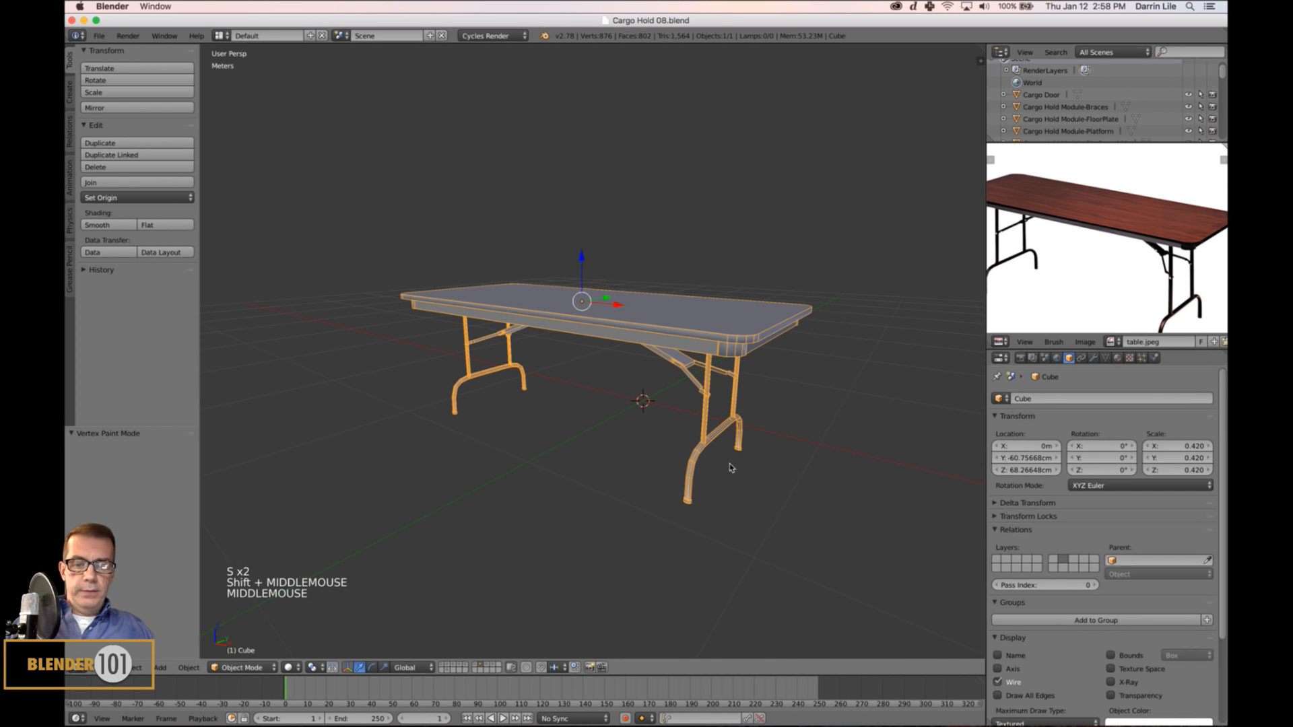
key("n")
left_click(892, 549)
key("BackSpace")
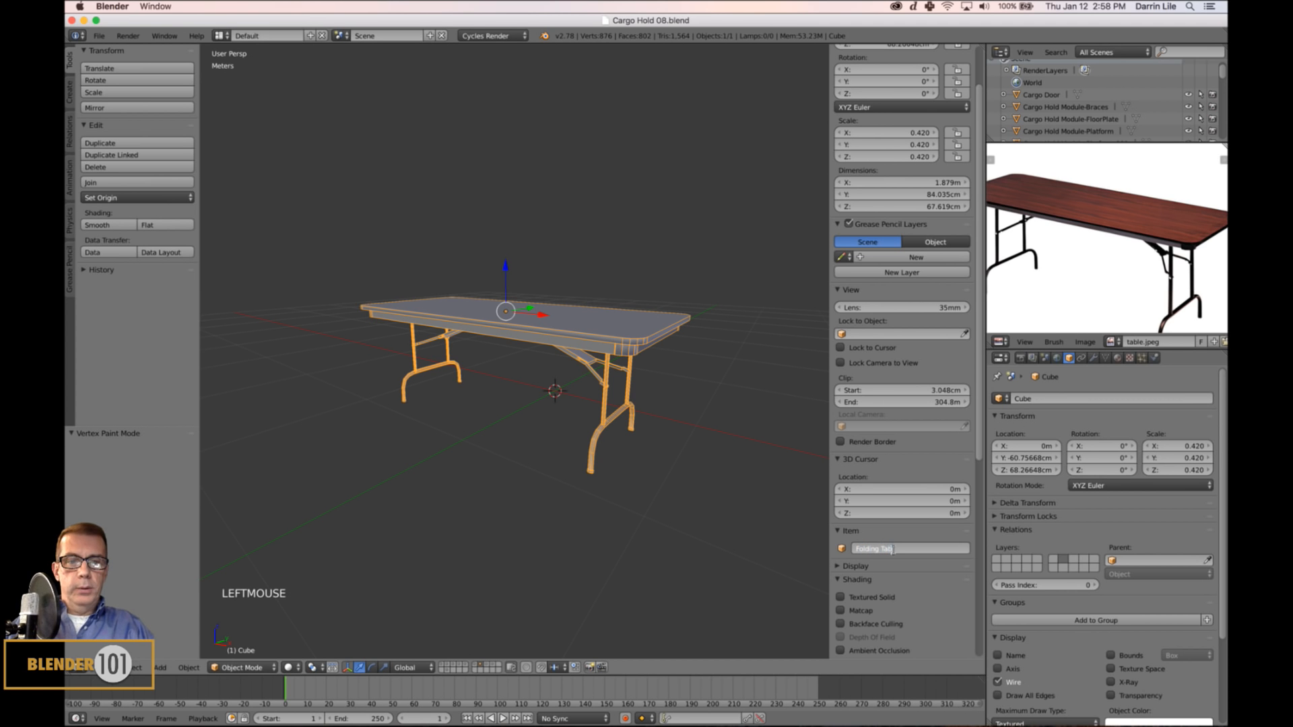
type("Folding Table")
key("Return")
Give the table a new material and name it Folding Table.
left_click(912, 547)
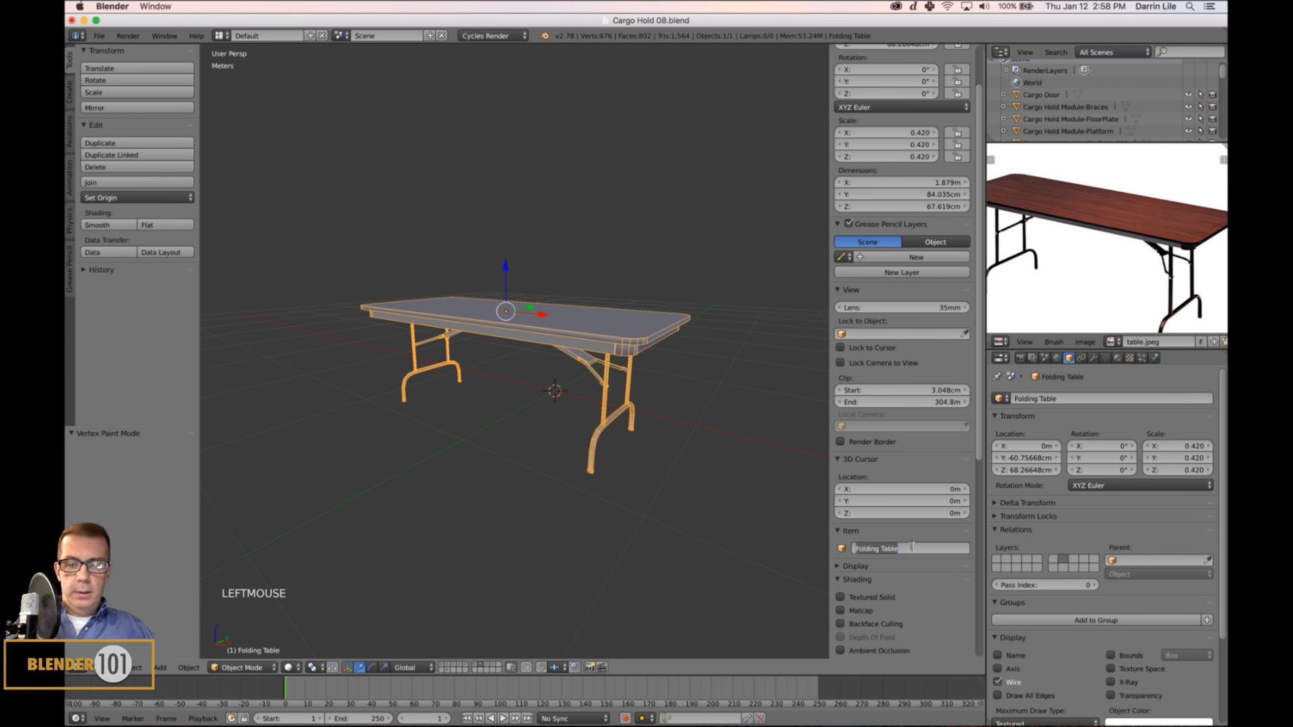
left_click(1095, 358)
left_click(1118, 359)
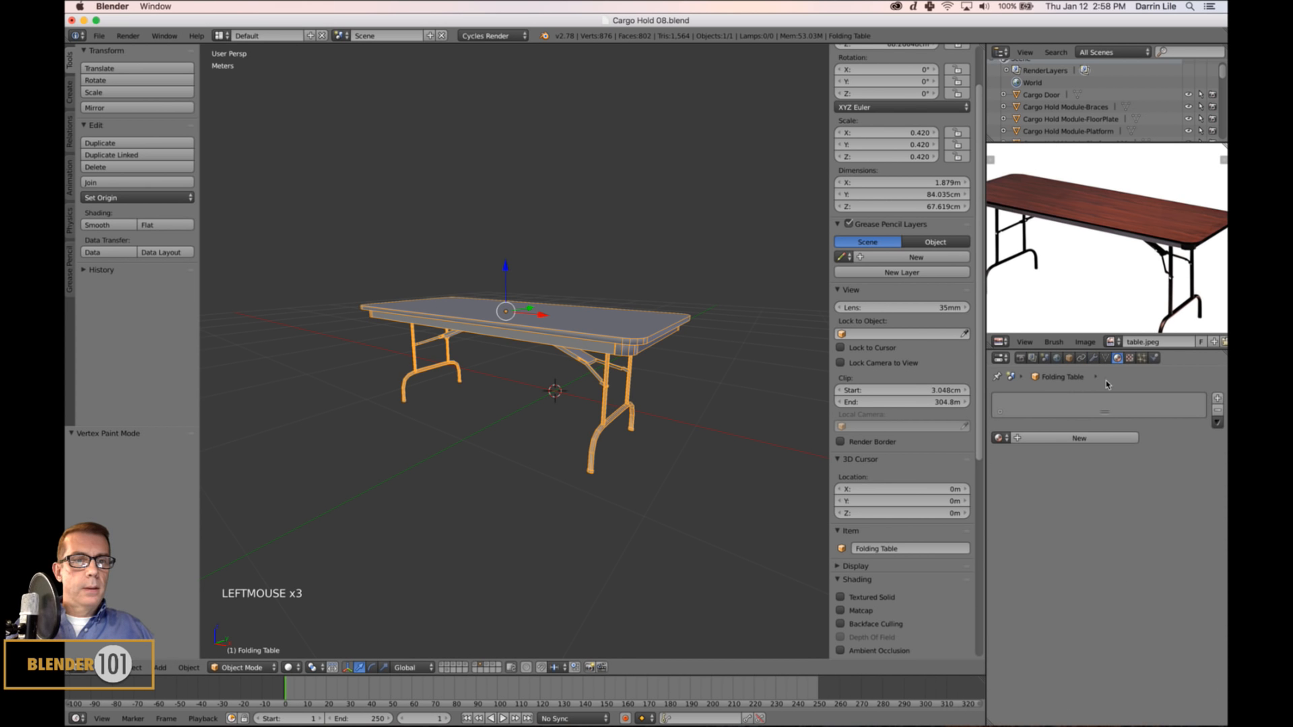
left_click(1077, 439)
left_click(1063, 439)
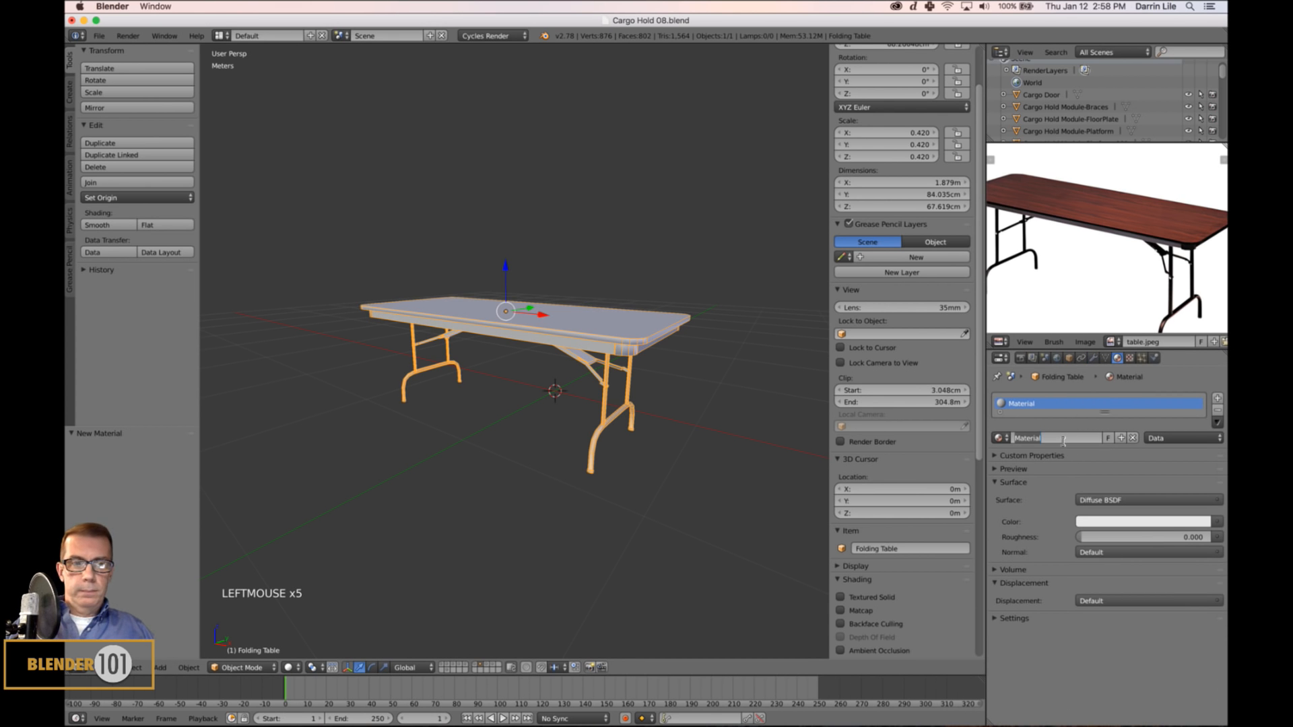
type("Folding Table")
key("Return")
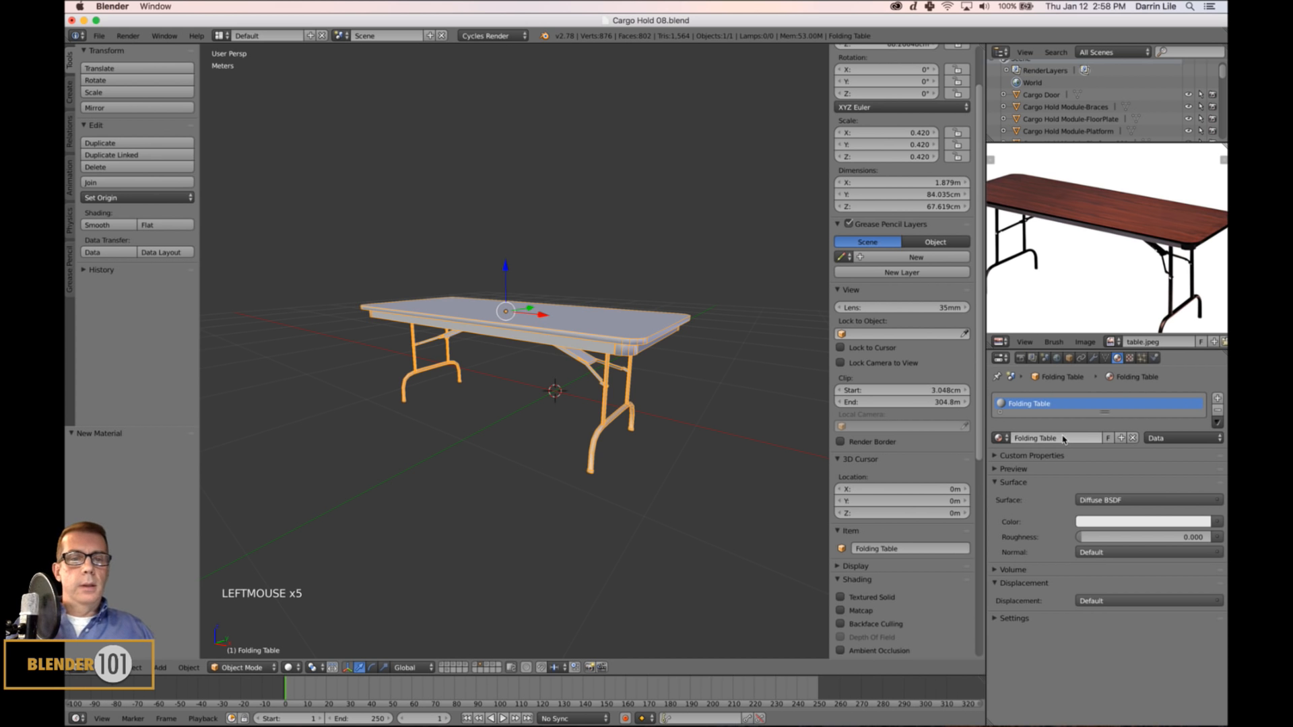
Set the table's Y location to 0.
key("n")
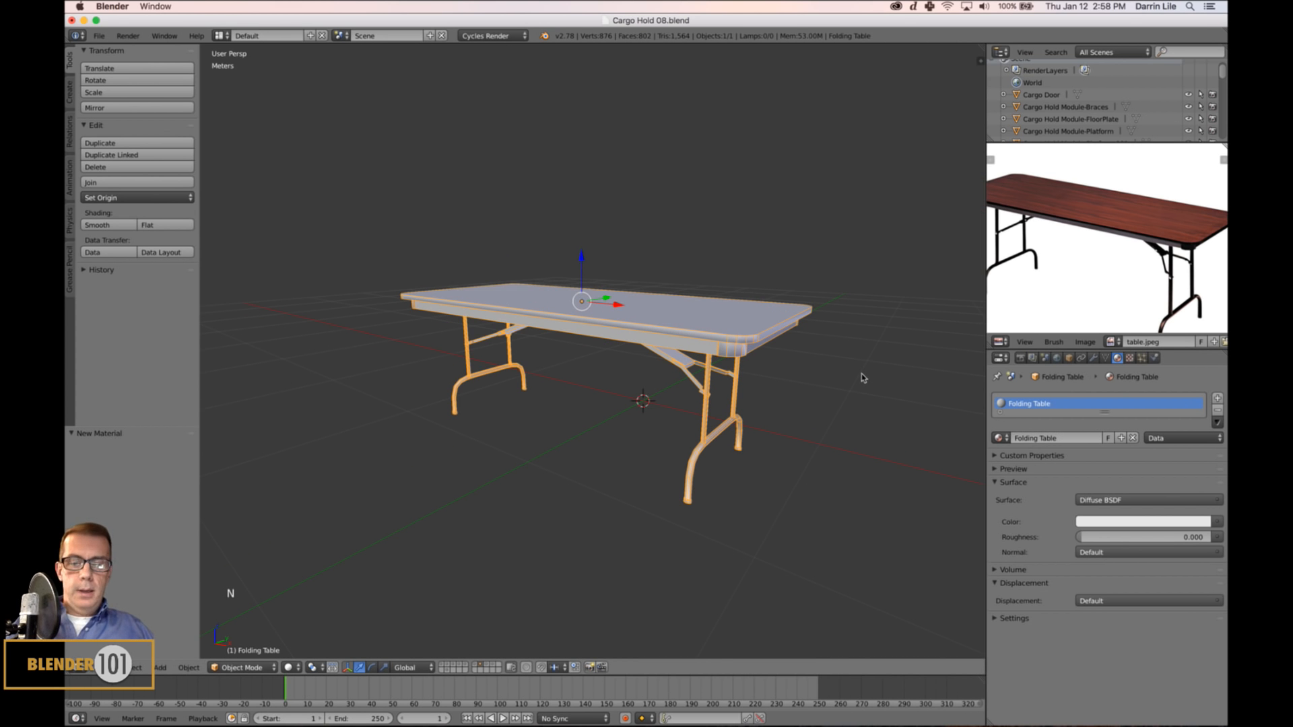
key("n")
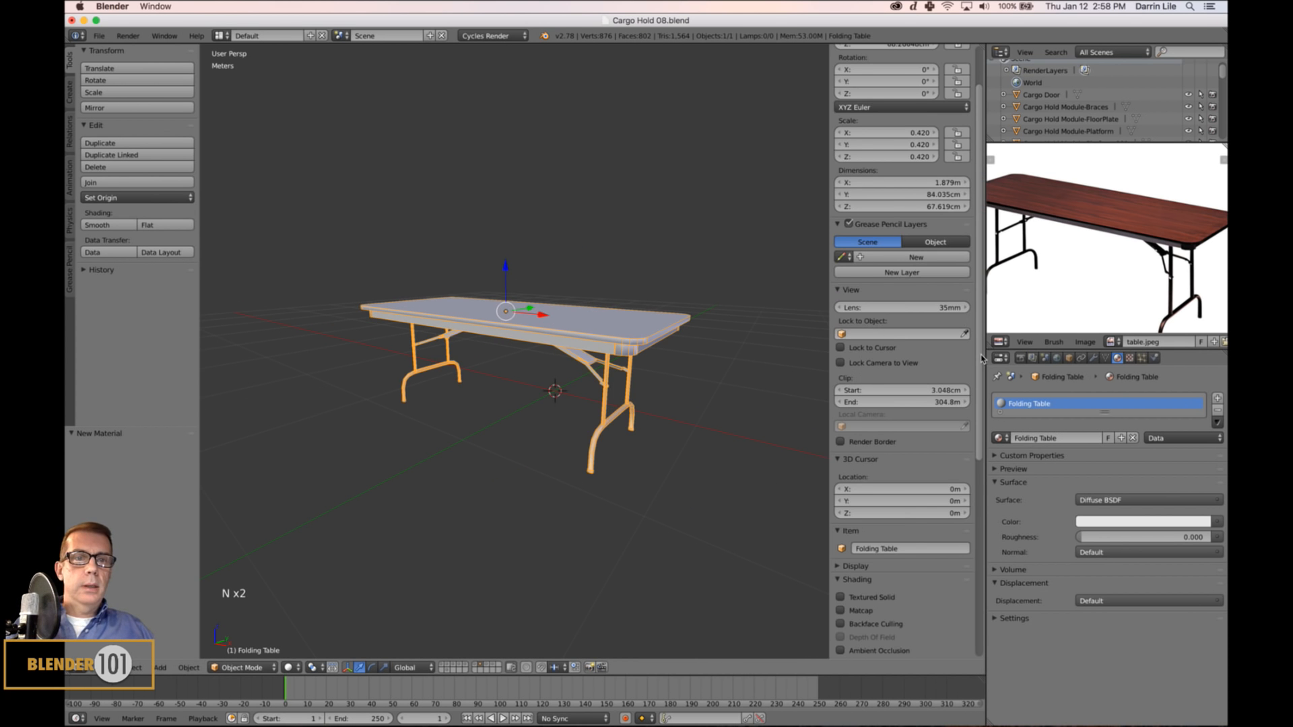
left_click_drag(980, 359, 956, 96)
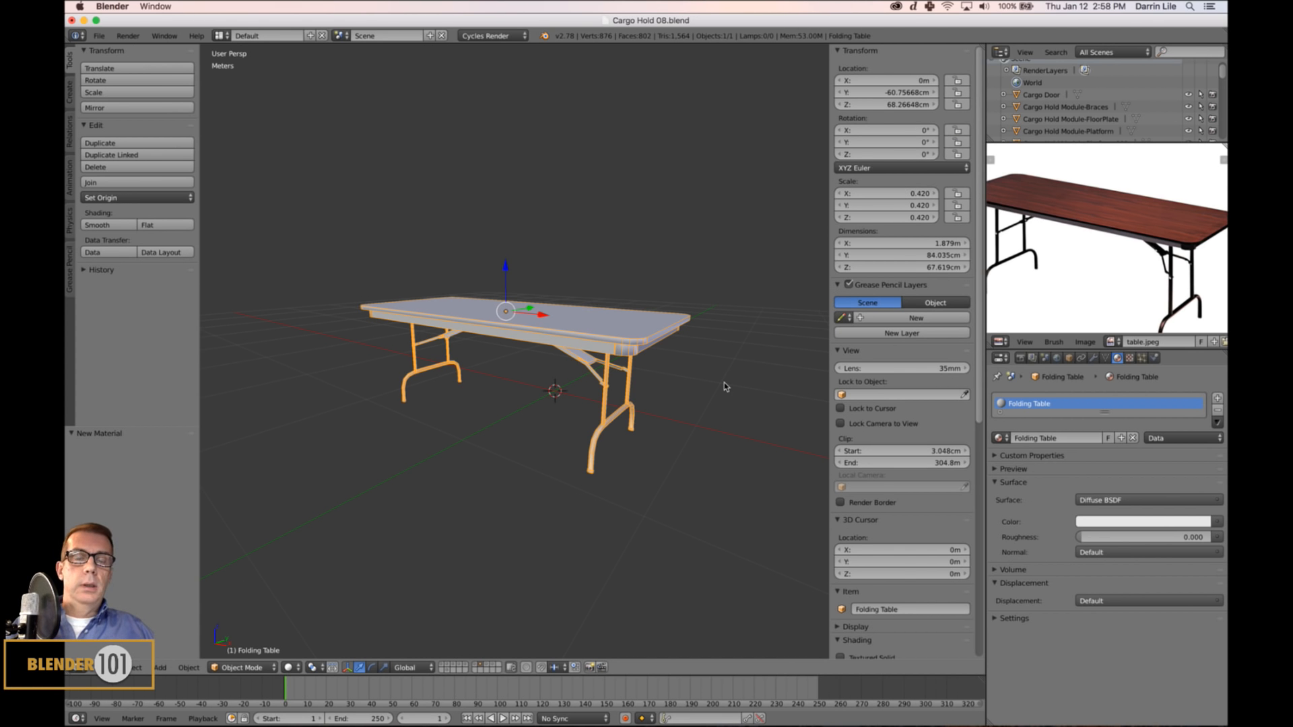
middle_click_drag(680, 433, 641, 436)
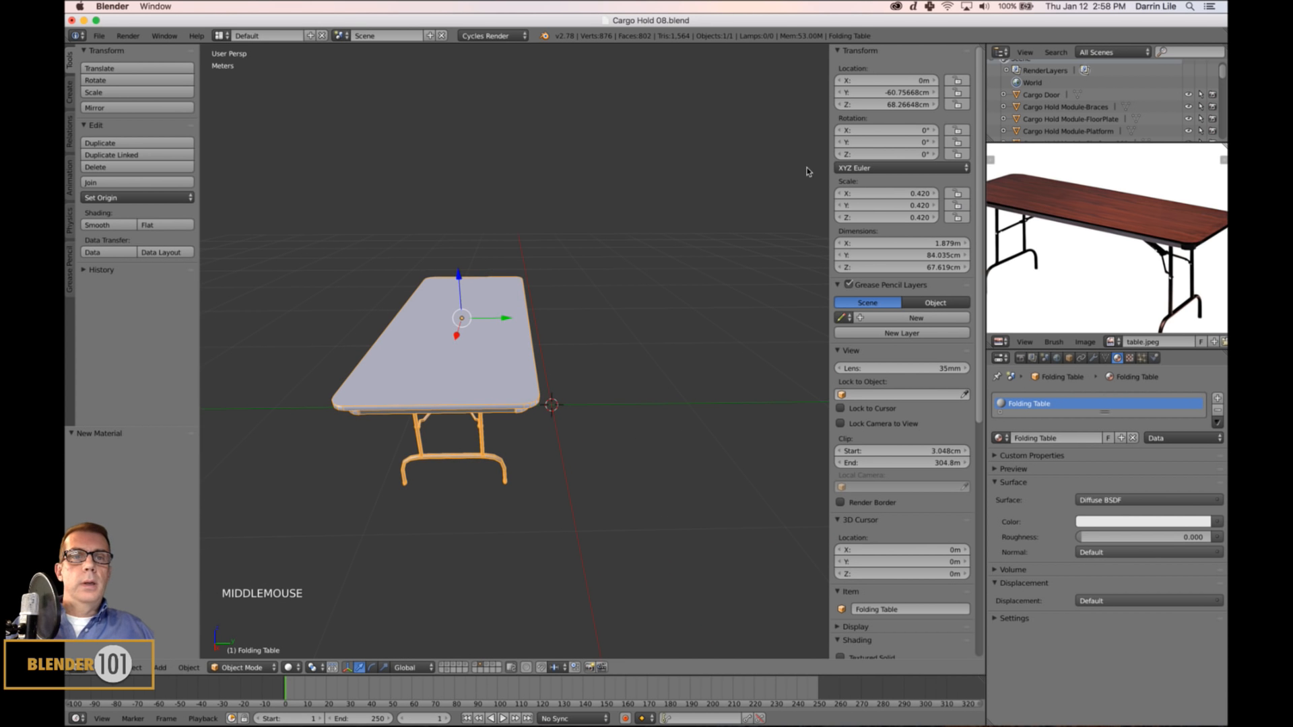
left_click(892, 93)
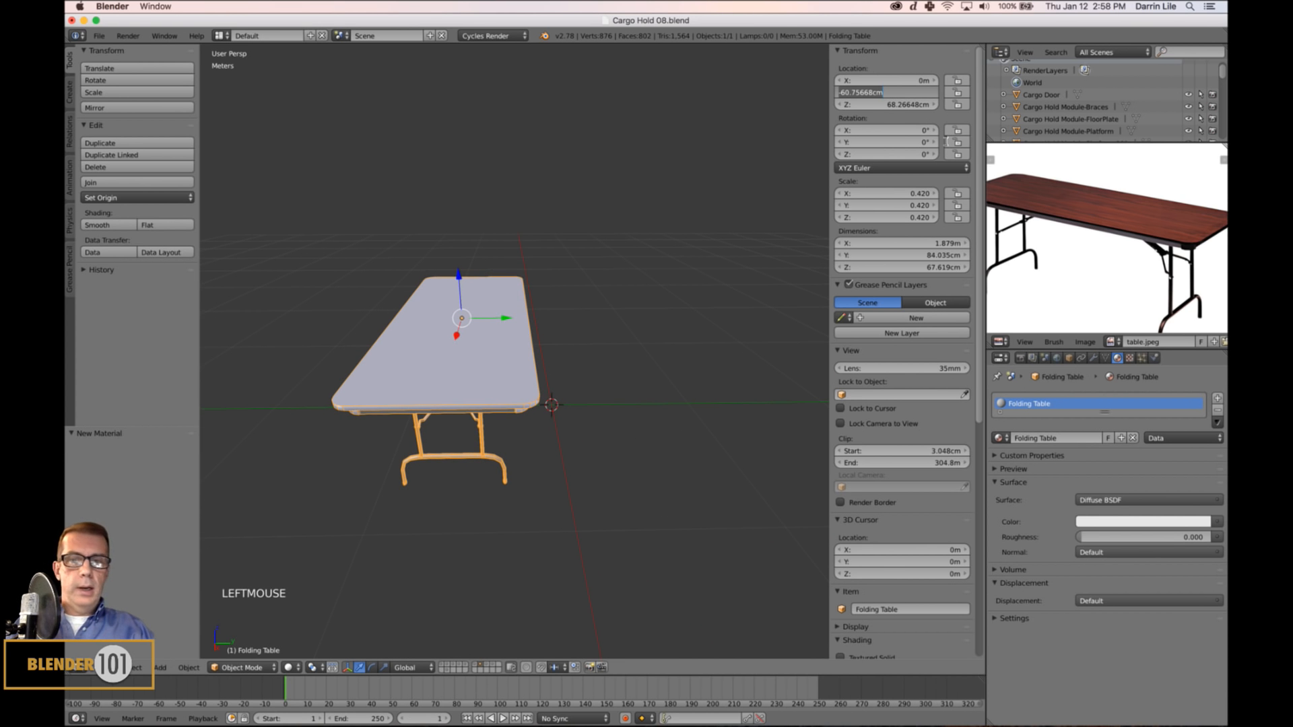
type("0")
key("Return")
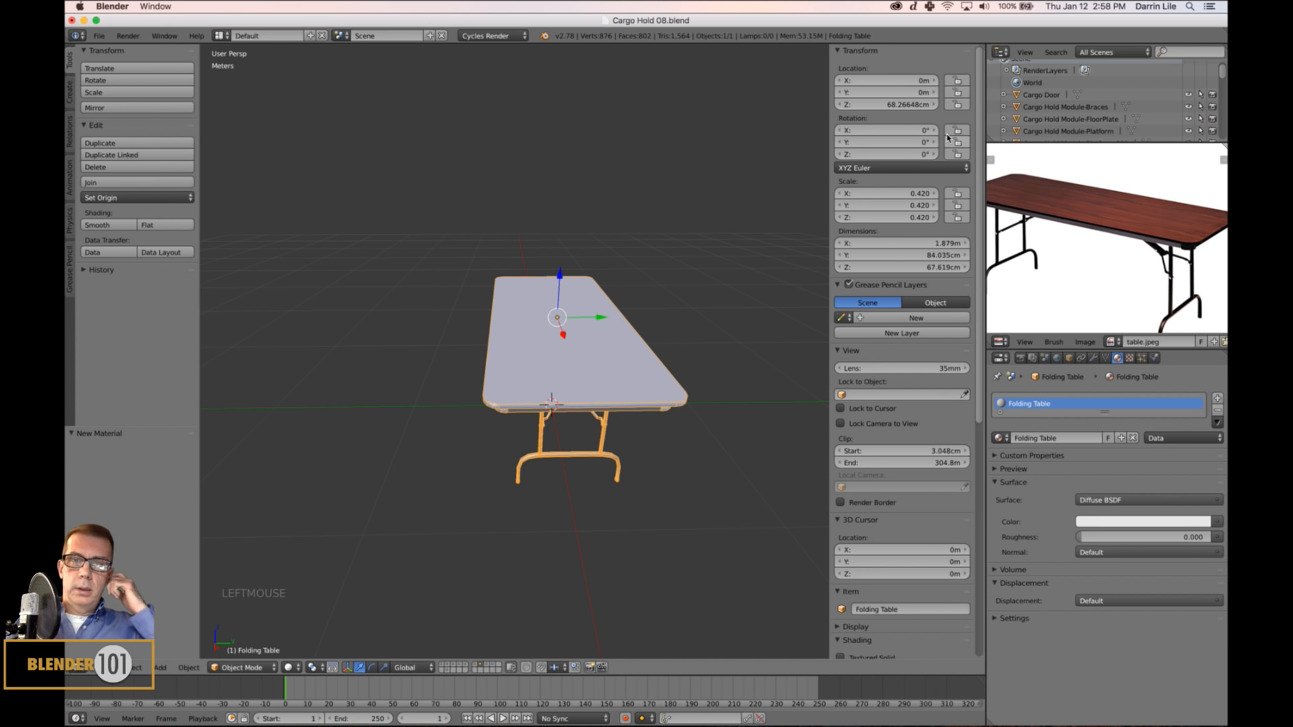
Apply the table's scale and set its origin to the 3D cursor.
middle_click_drag(542, 404, 590, 540)
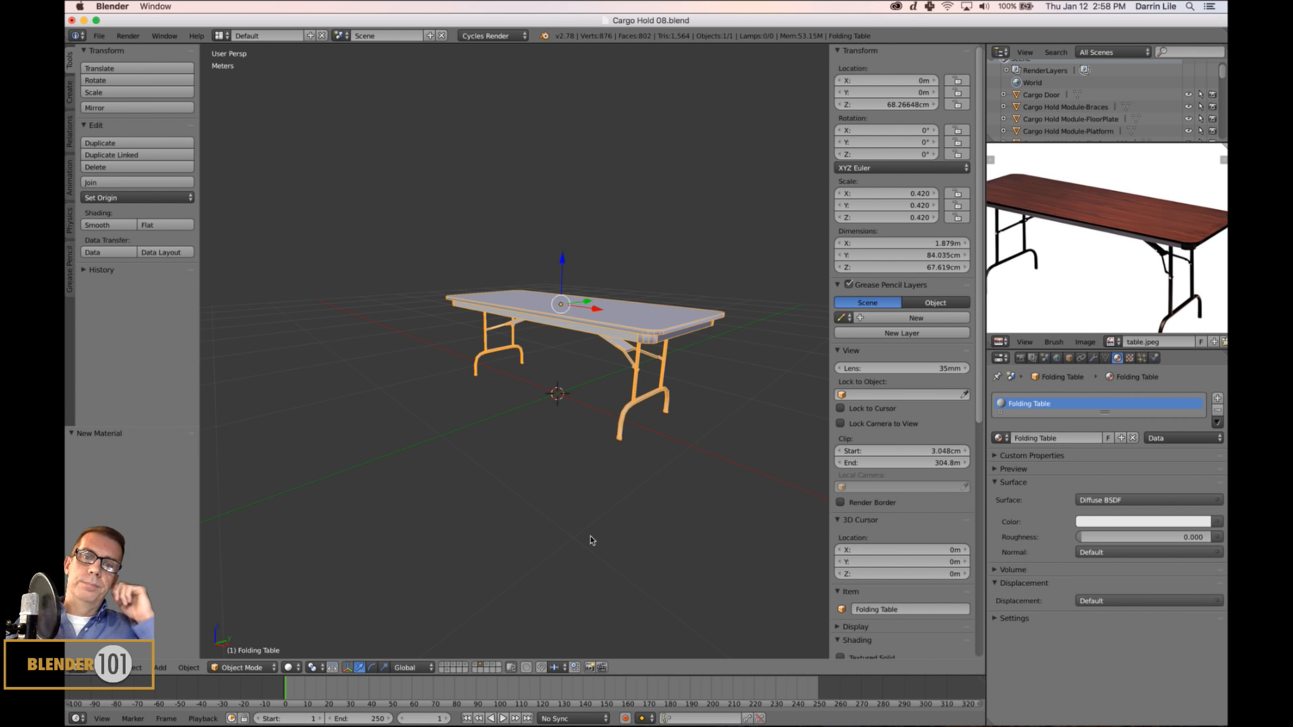
key("ctrl+a")
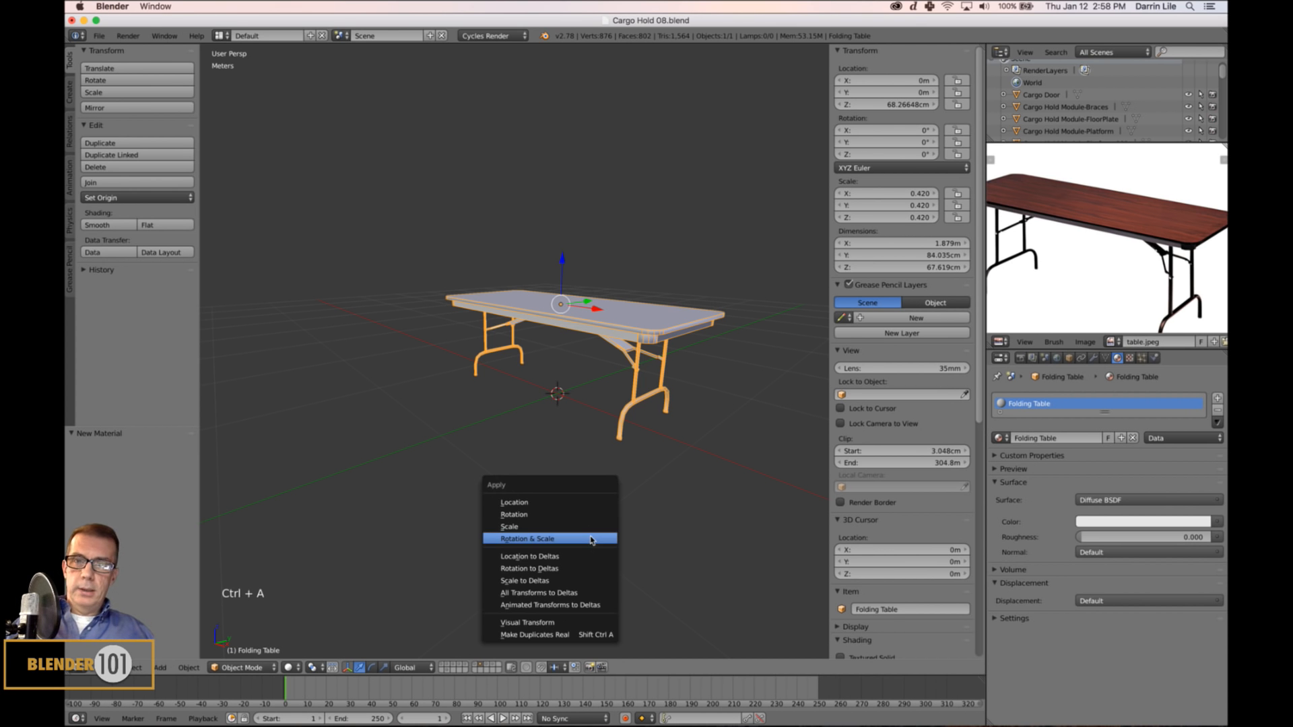
left_click(539, 526)
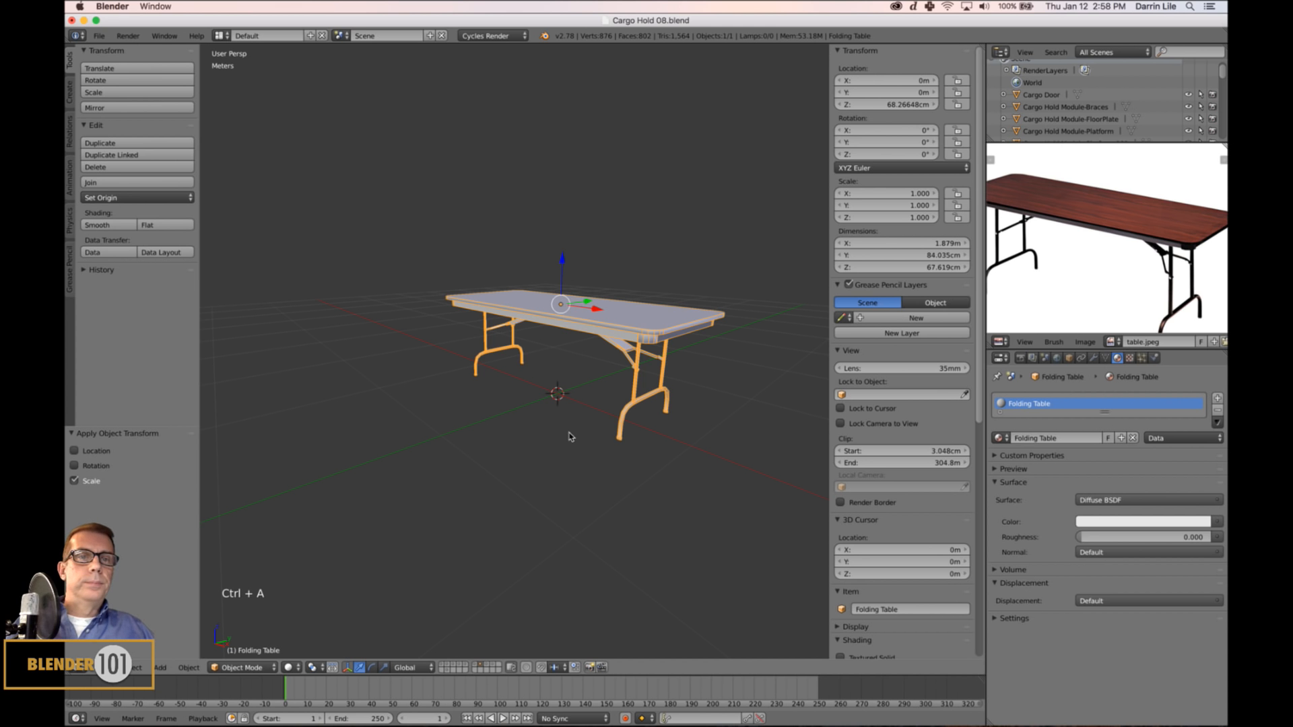
left_click(126, 198)
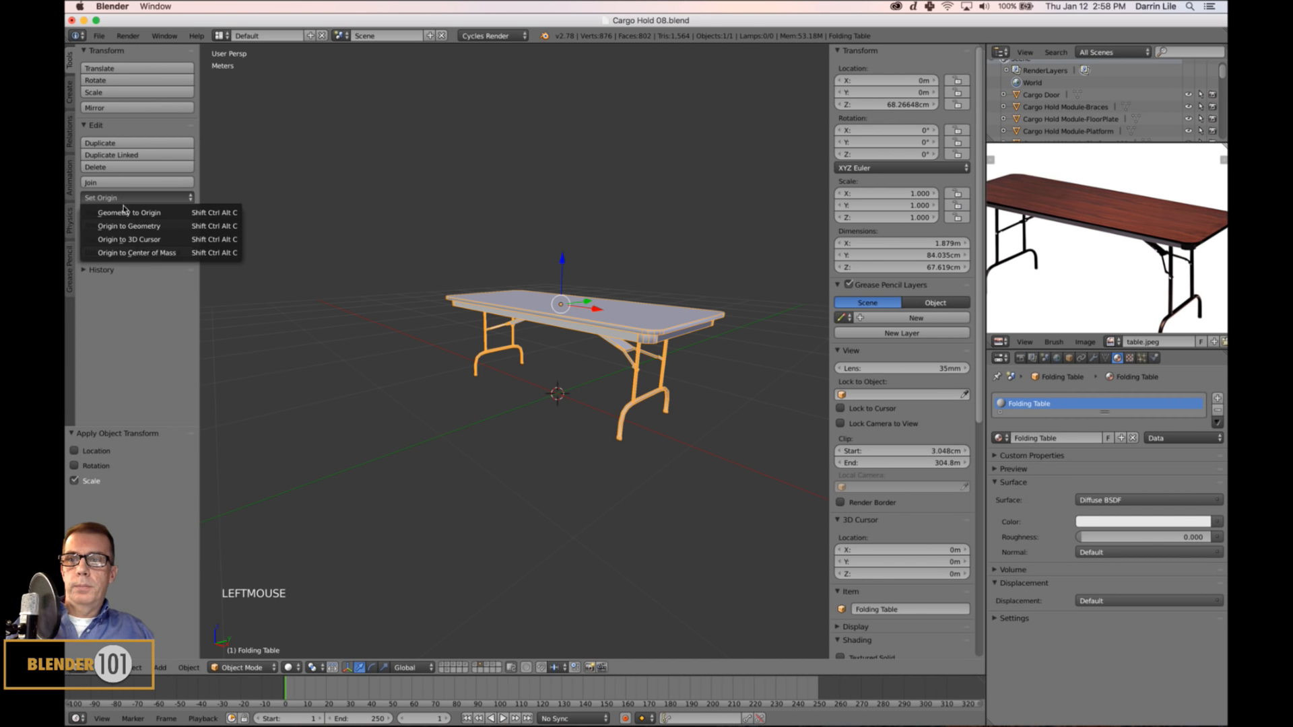
left_click(123, 239)
key("a")
Select the table again and save the file.
middle_click_drag(685, 433, 626, 362)
key("n")
right_click(651, 363)
key("s")
key("s")
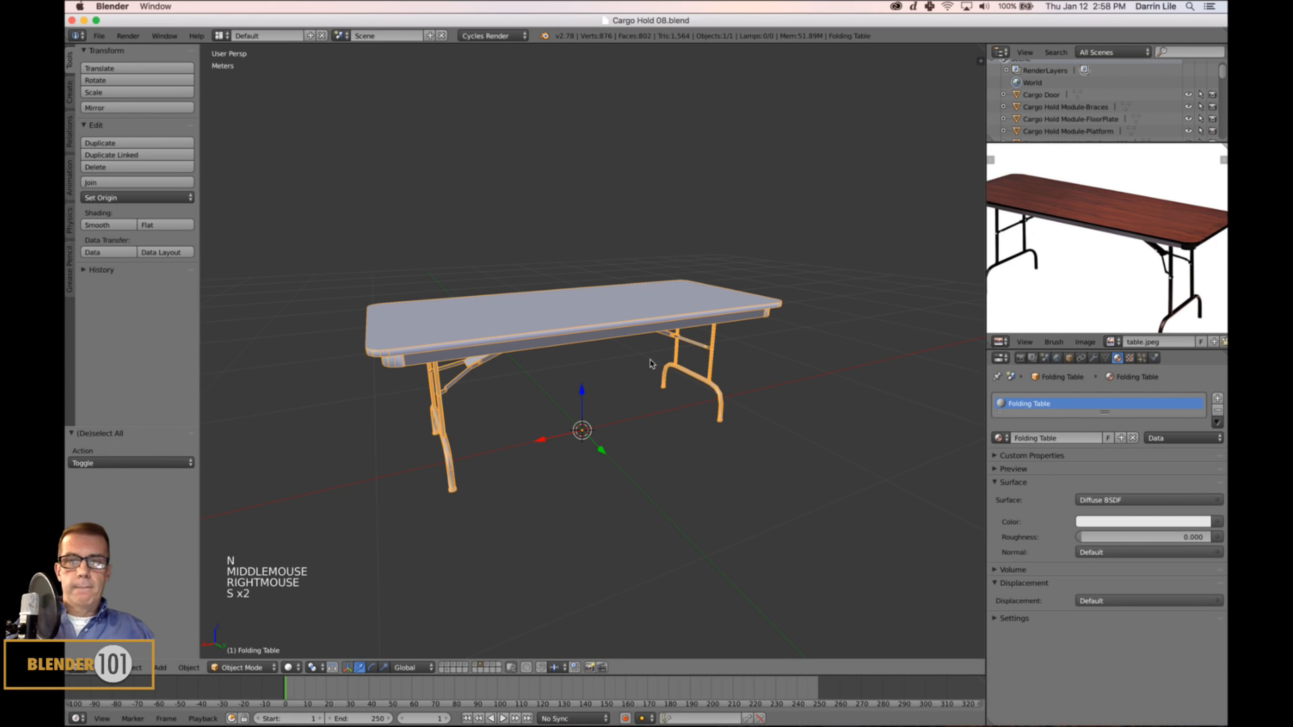
Export the selected table to the Cargo Hold folder as an FBX named Folding Table.fbx.
middle_click_drag(672, 378, 636, 425, "shift")
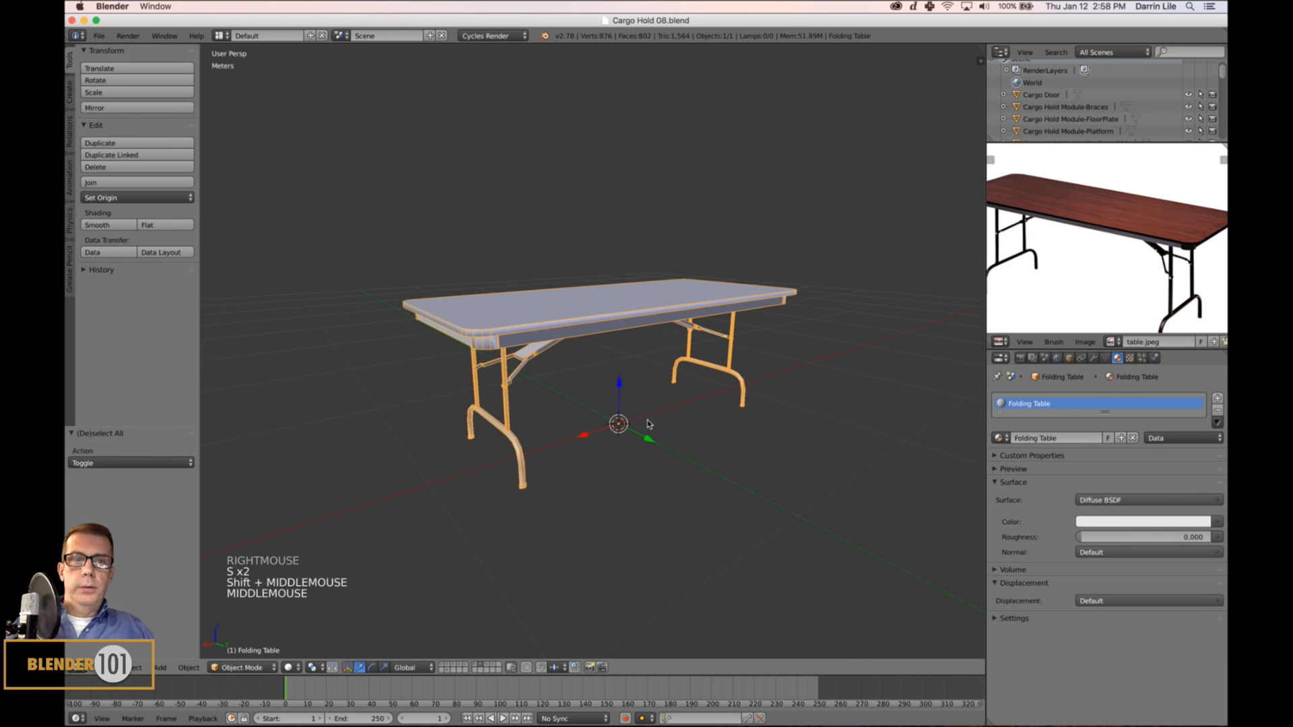
left_click(99, 36)
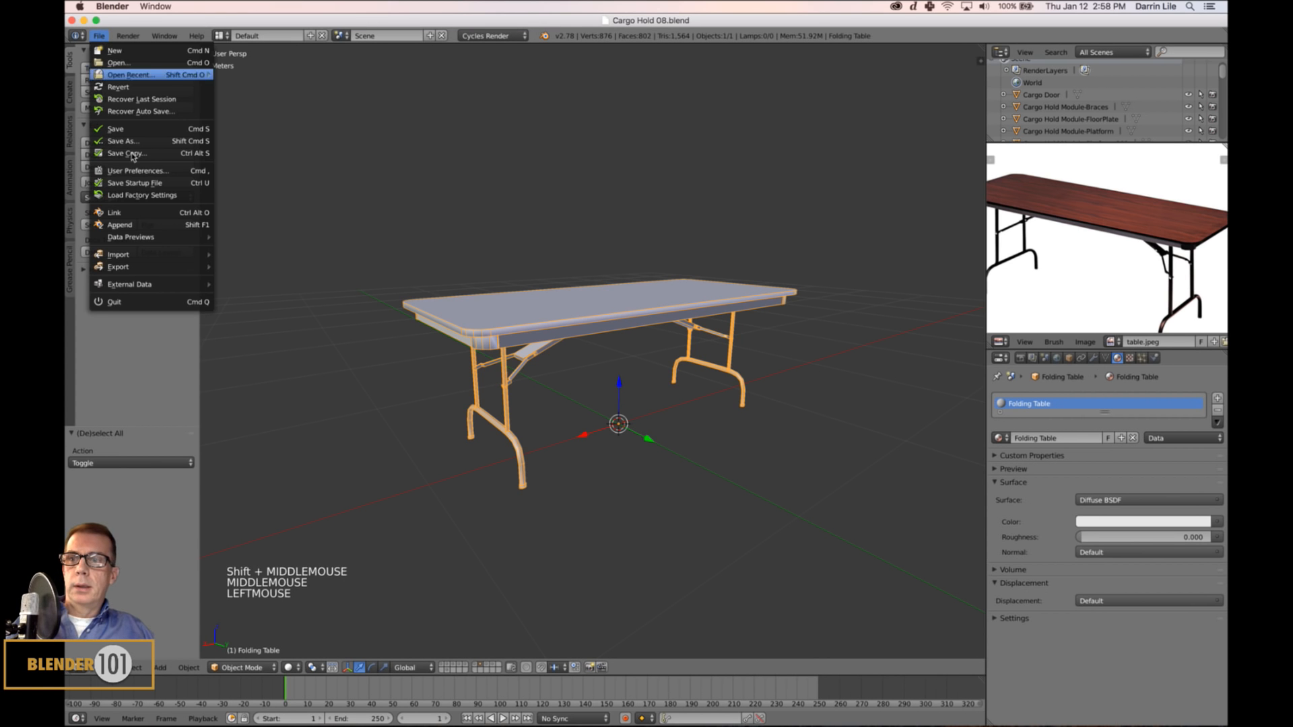
mouse_move(147, 264)
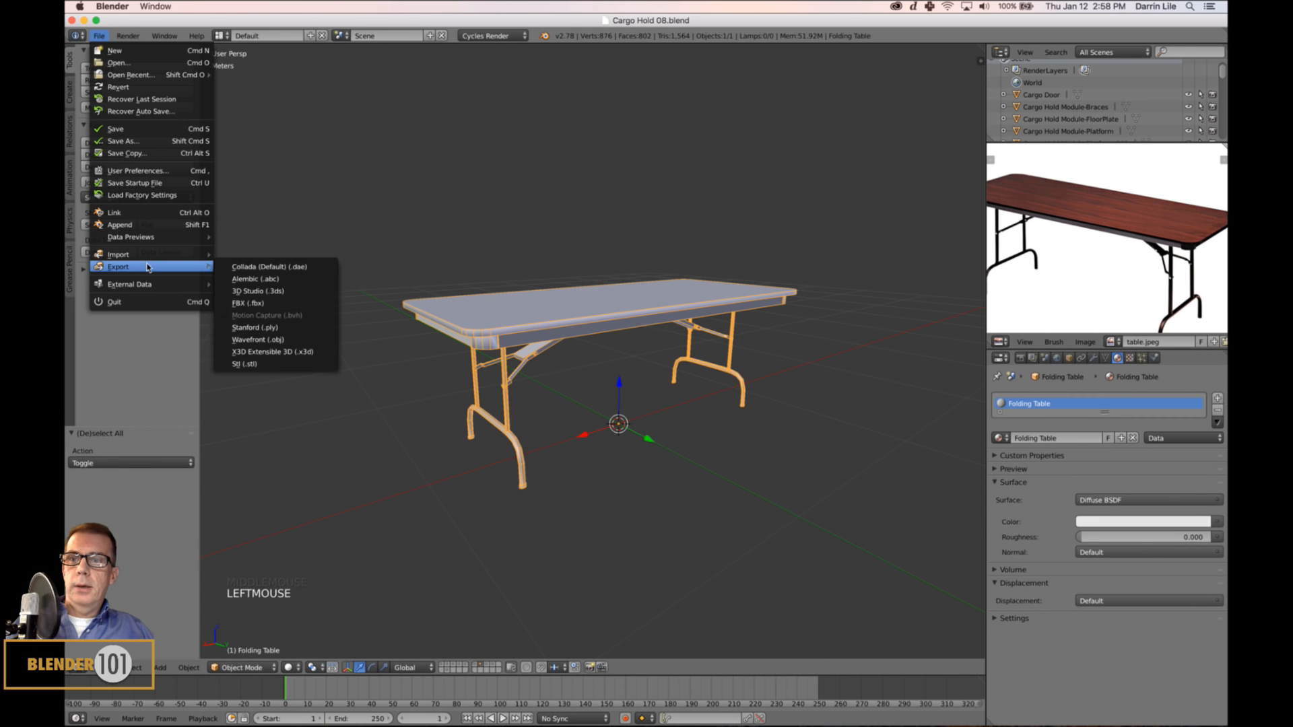
left_click(243, 304)
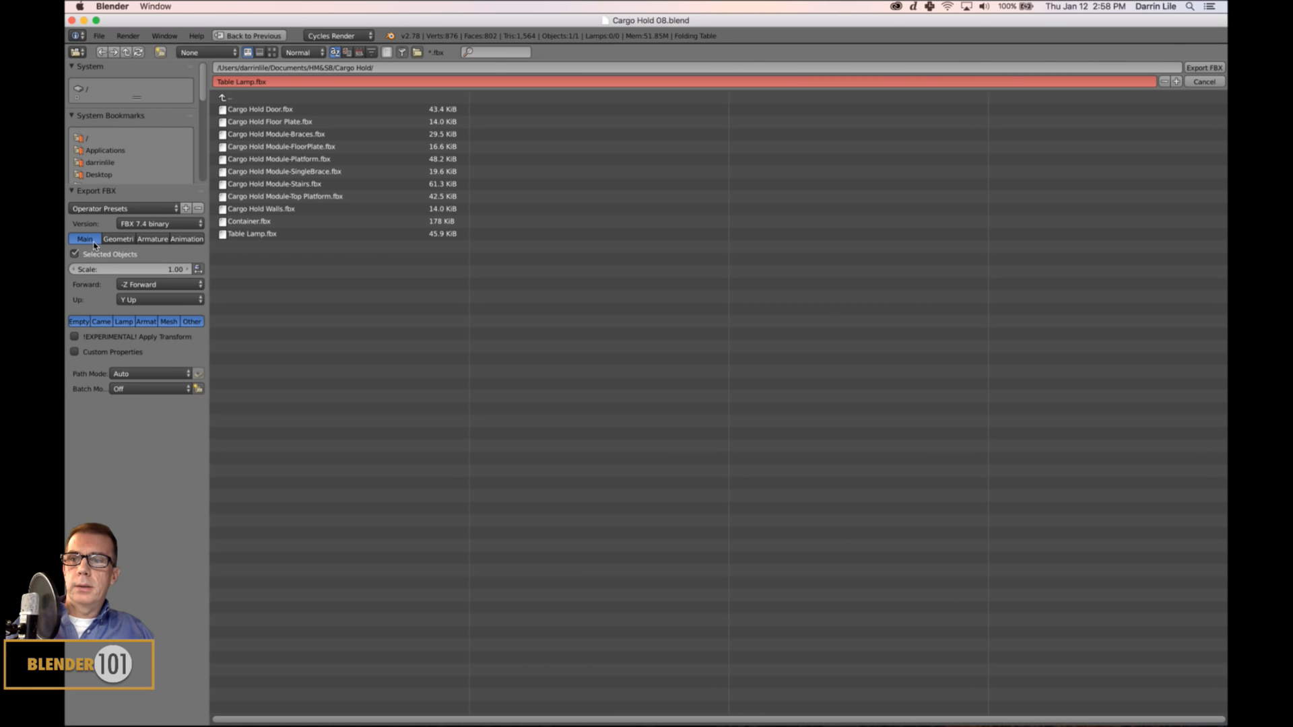
left_click(279, 85)
type("Fold")
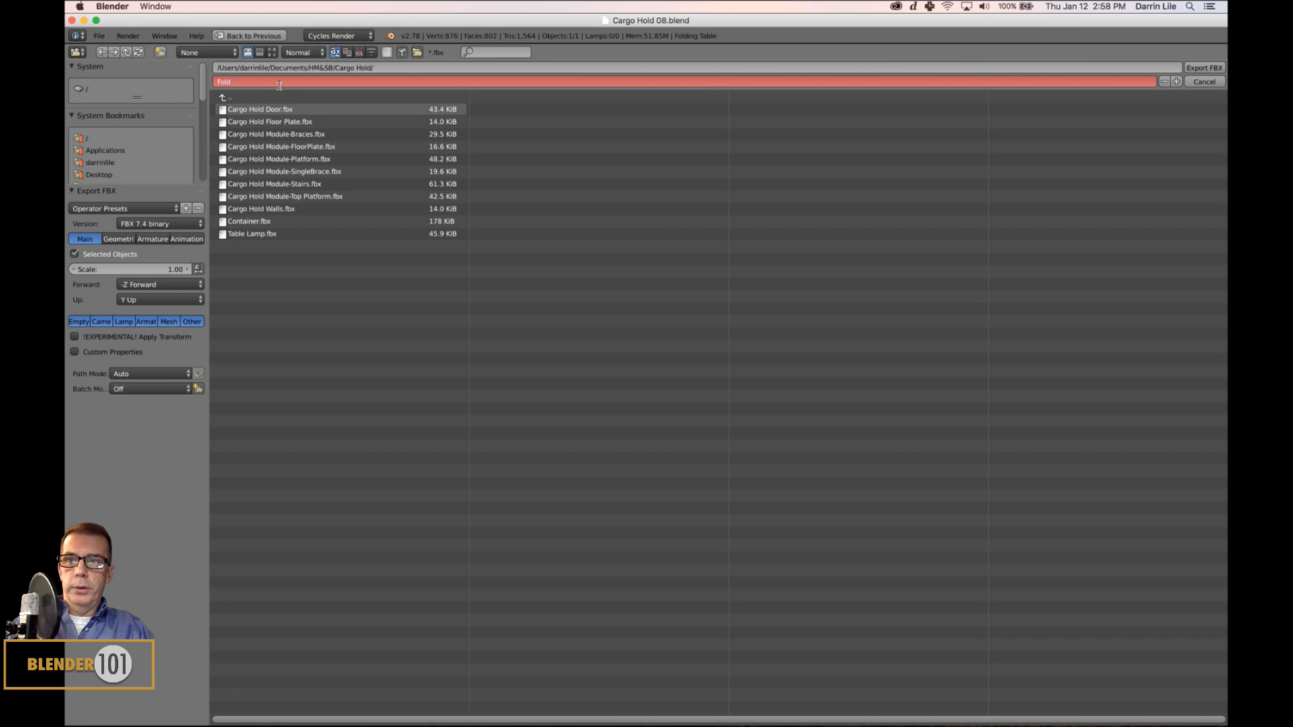
type("ing Table.fbx")
key("Return")
left_click(1204, 69)
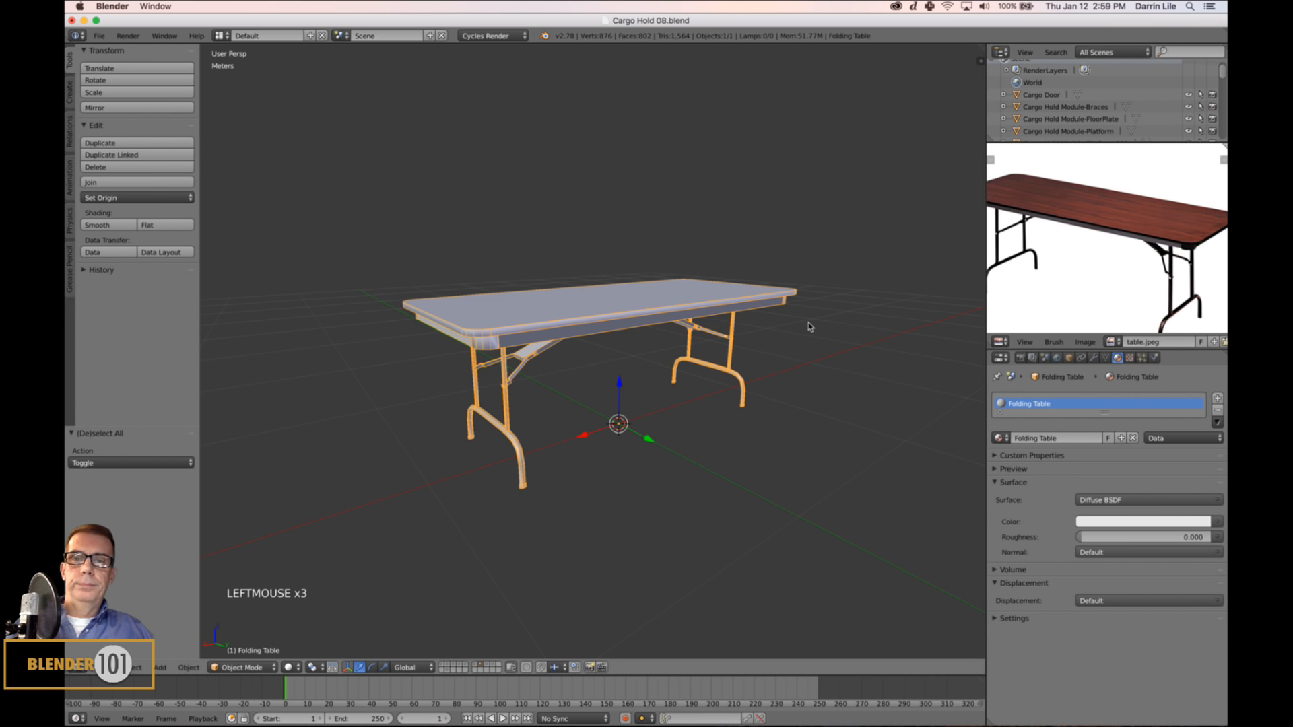
Clear the table's selection and save the file after the export.
key("a")
mouse_move(687, 455)
middle_mouse_down()
mouse_move(672, 465)
mouse_move(743, 464)
mouse_move(690, 464)
mouse_move(687, 433)
mouse_move(693, 455)
middle_mouse_up()
key("s")
key("s")
Compare the finished table model with the whole table in the reference photo.
scroll(694, 454, "up", 1)
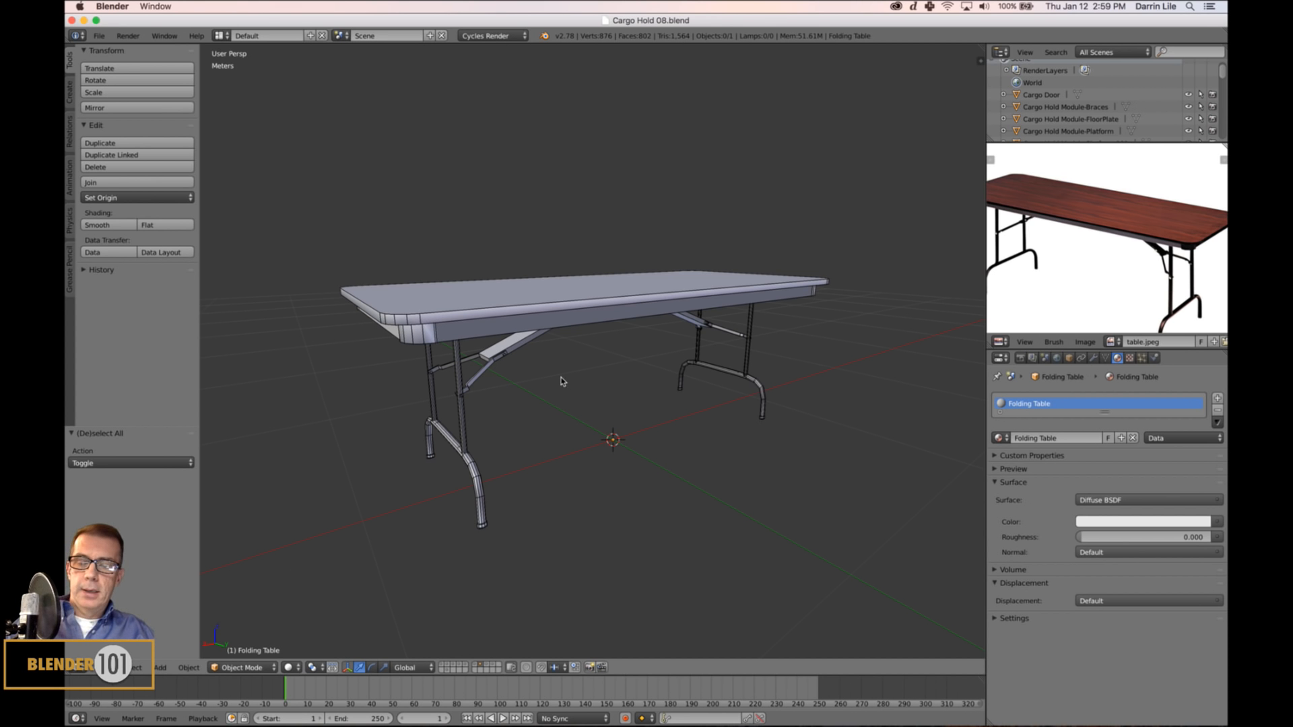
mouse_move(588, 399)
middle_mouse_down()
mouse_move(608, 390)
mouse_move(622, 413)
mouse_move(605, 404)
middle_mouse_up()
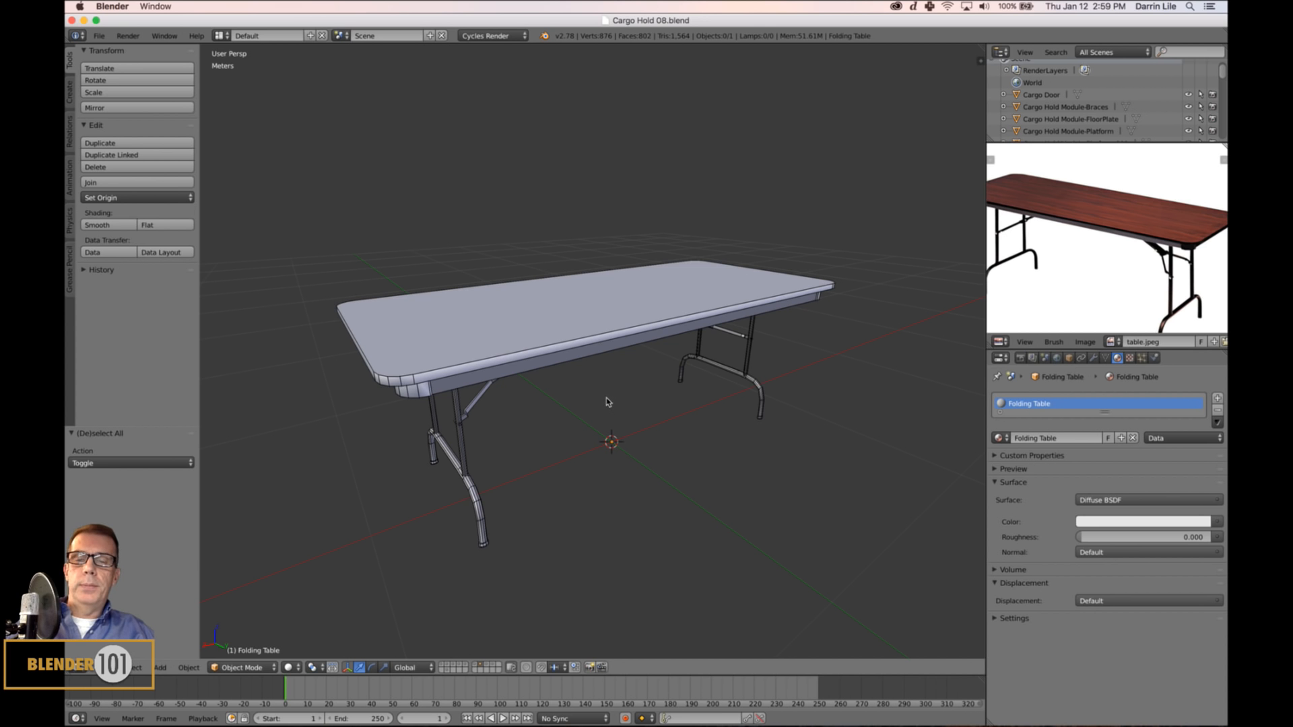
middle_click_drag(675, 311, 675, 321)
mouse_move(1134, 233)
middle_mouse_down()
mouse_move(1144, 226)
mouse_move(1148, 249)
middle_mouse_up()
scroll(1144, 226, "down", 2)
scroll(1144, 226, "up", 3)
scroll(1074, 224, "down", 2)
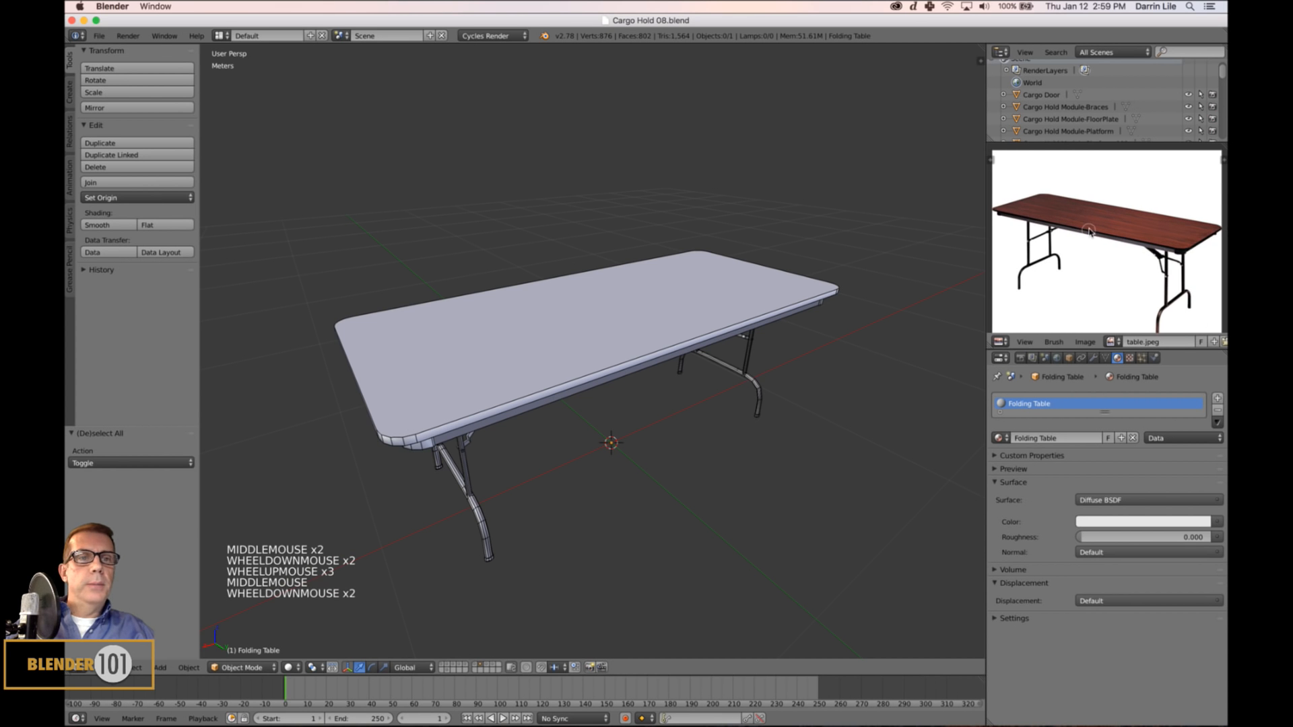
Switch to the GameTextures site in Safari and search all materials for "veneer".
mouse_move(519, 720)
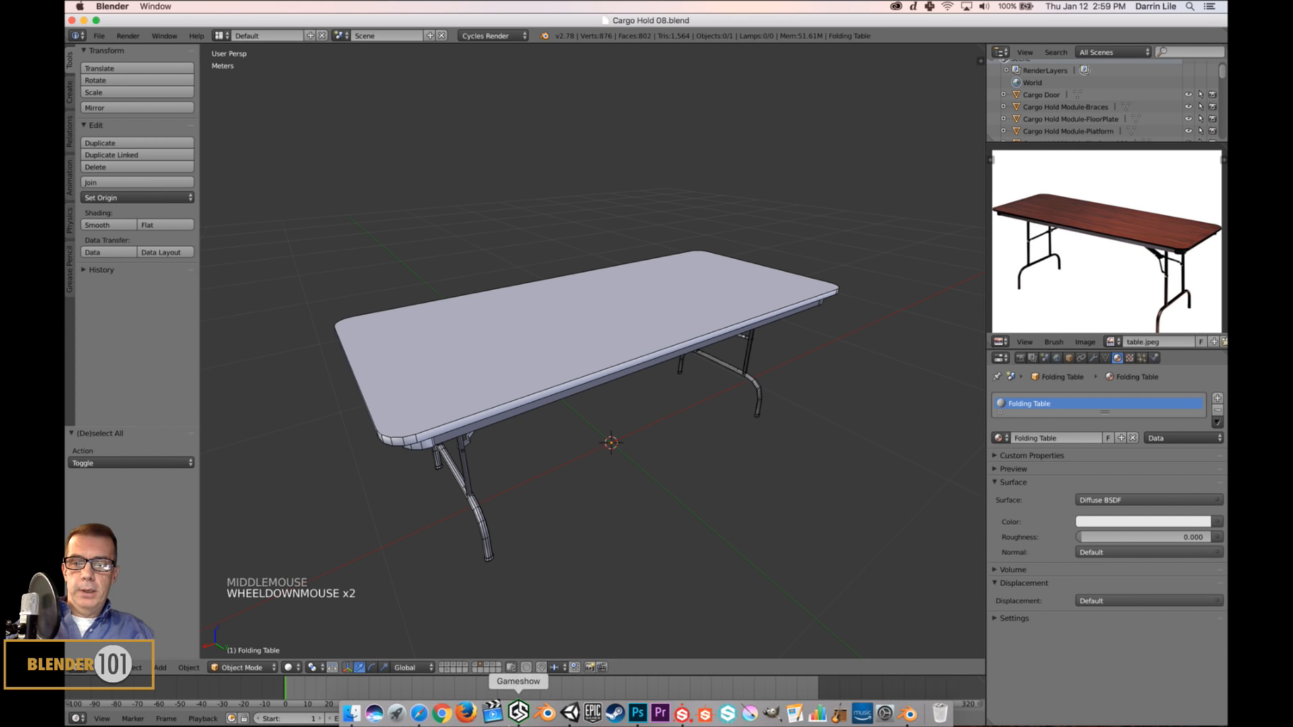
left_click(431, 718)
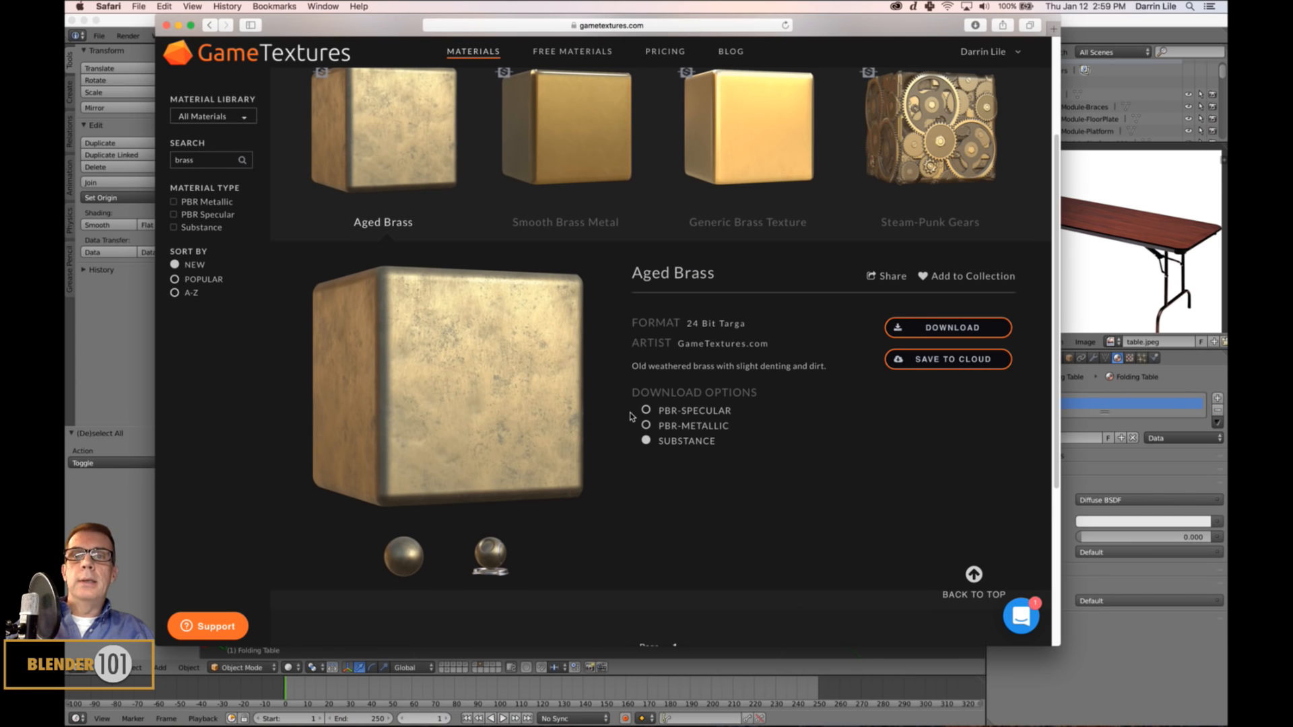
scroll(682, 375, "up", 5)
left_click_drag(490, 135, 438, 131)
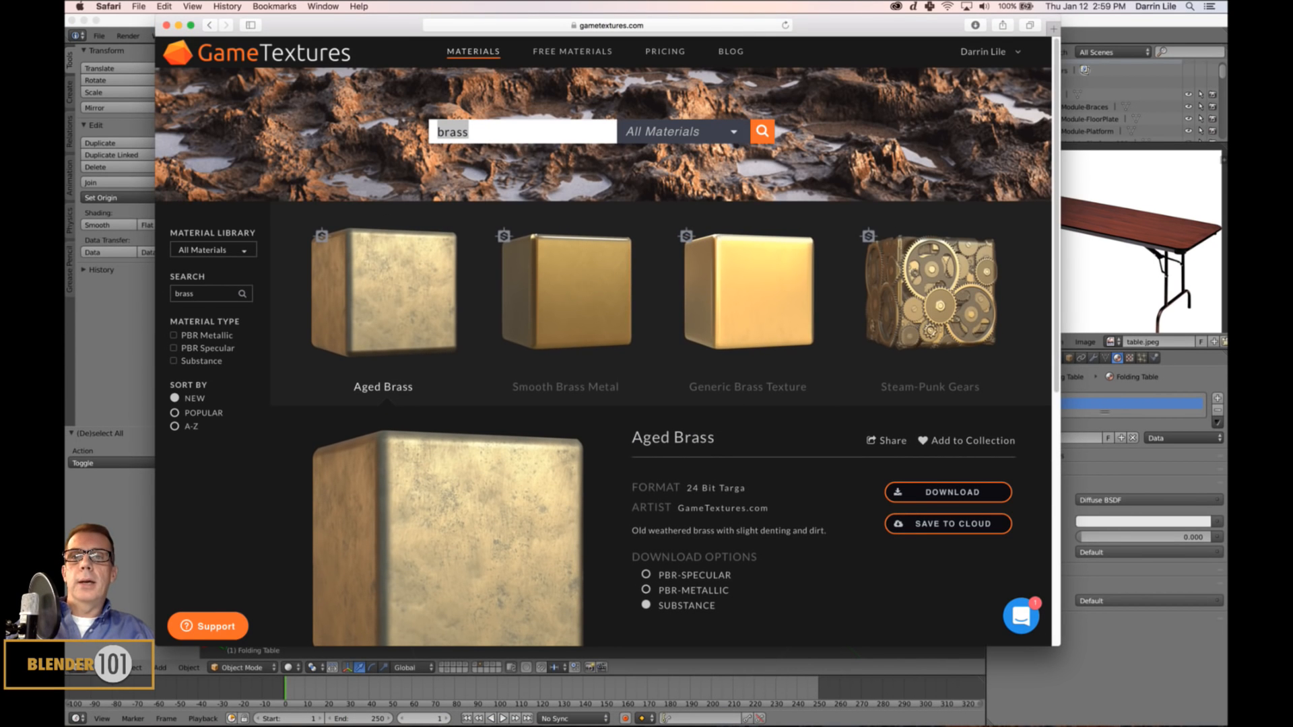
type("ven")
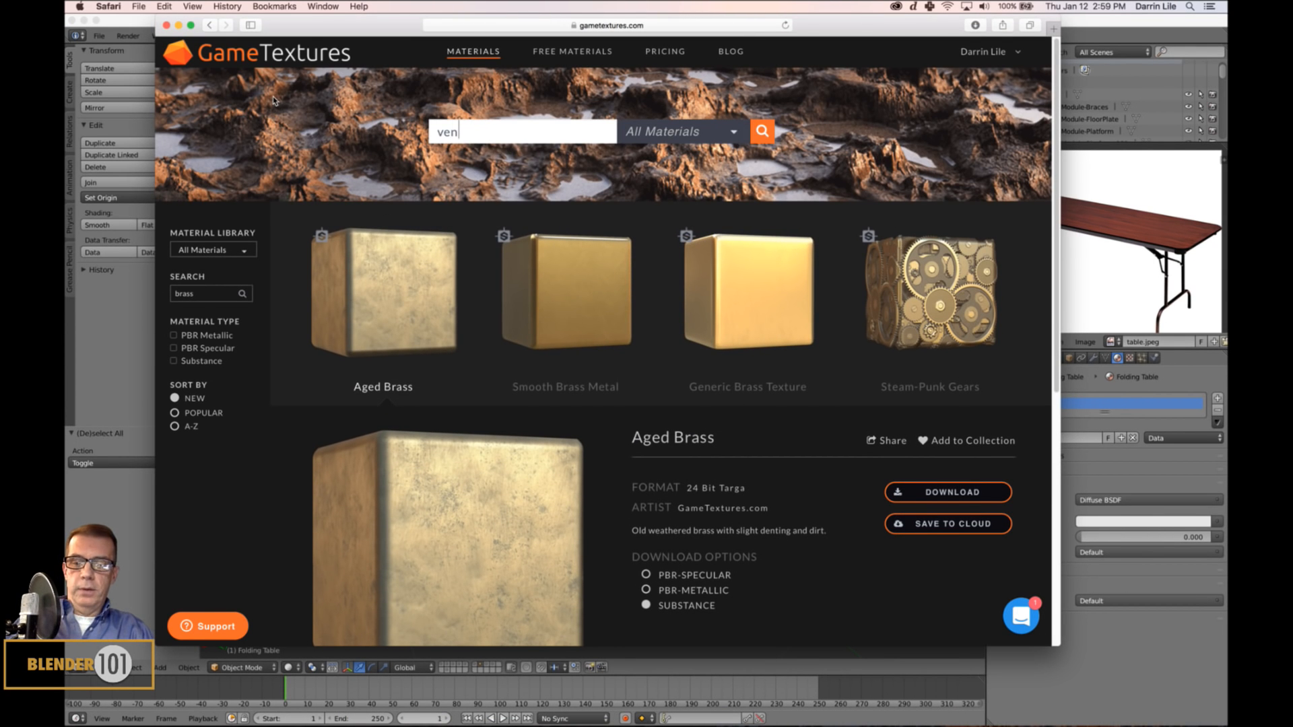
type("eer")
key("Return")
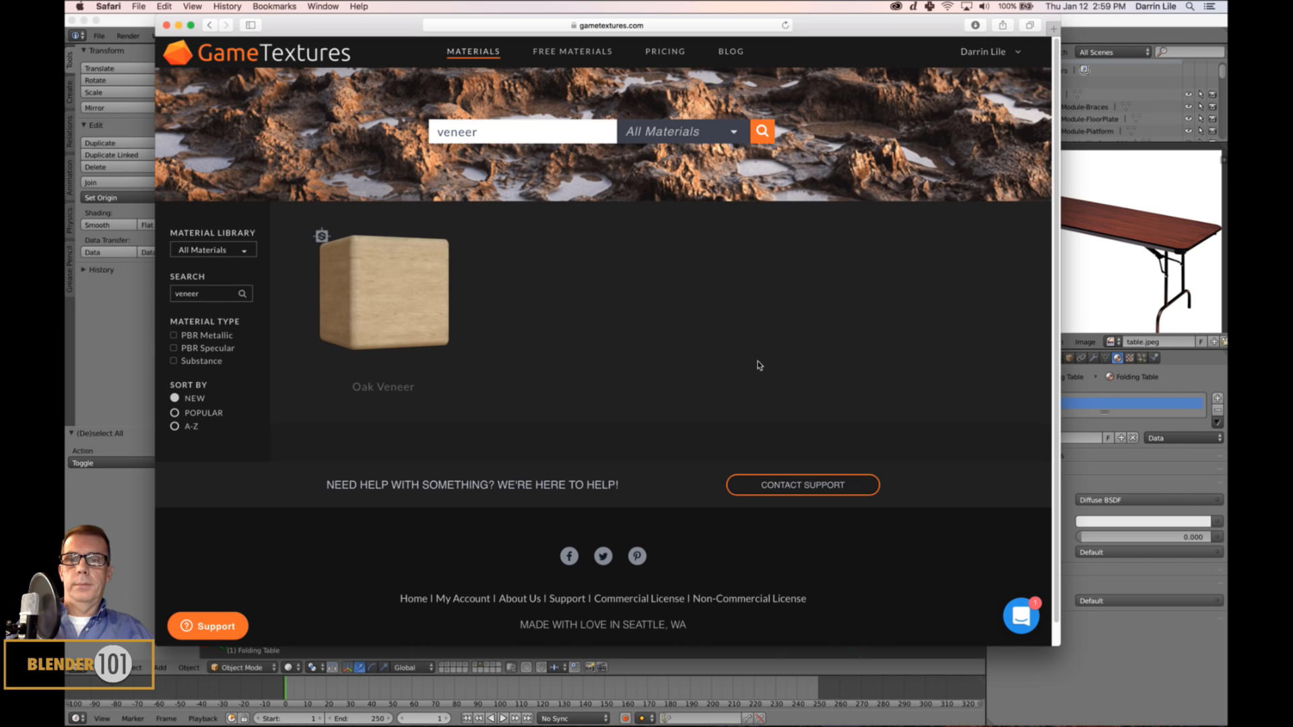
Search all GameTextures materials for "wood" and browse the results for a finish matching the reference table.
double_click(505, 138)
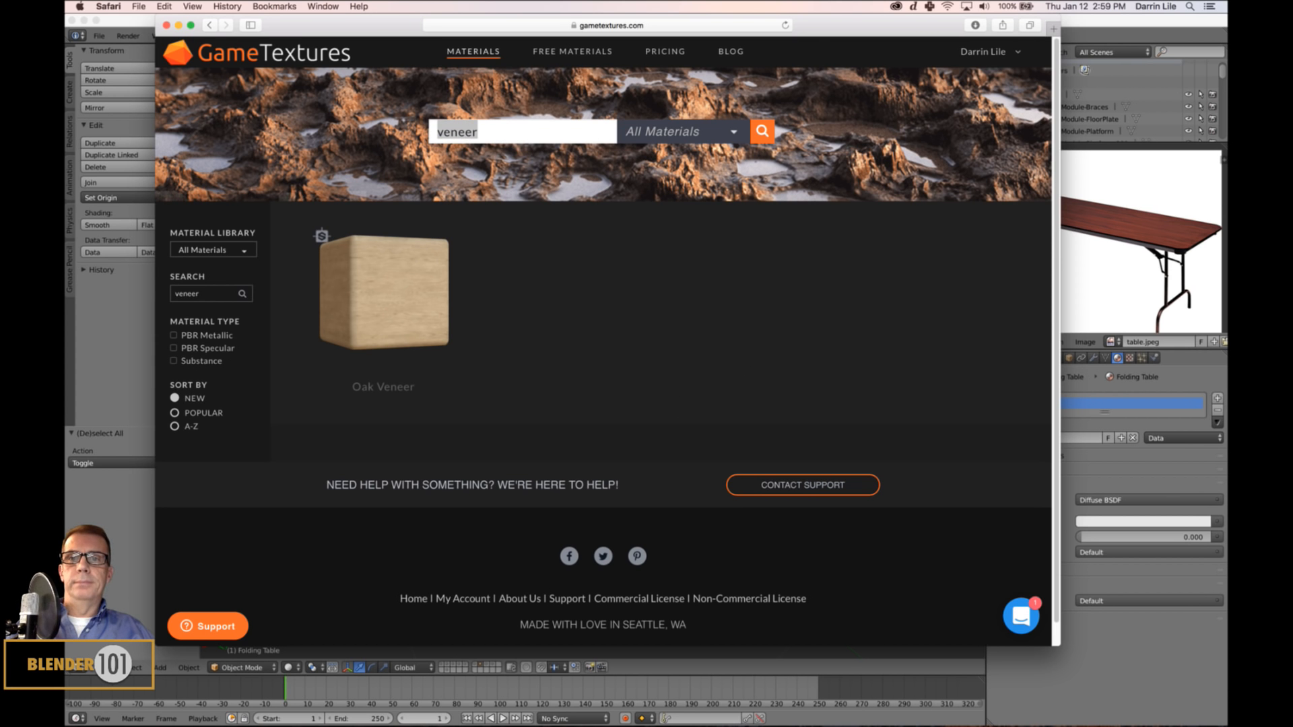
type("wood")
key("Return")
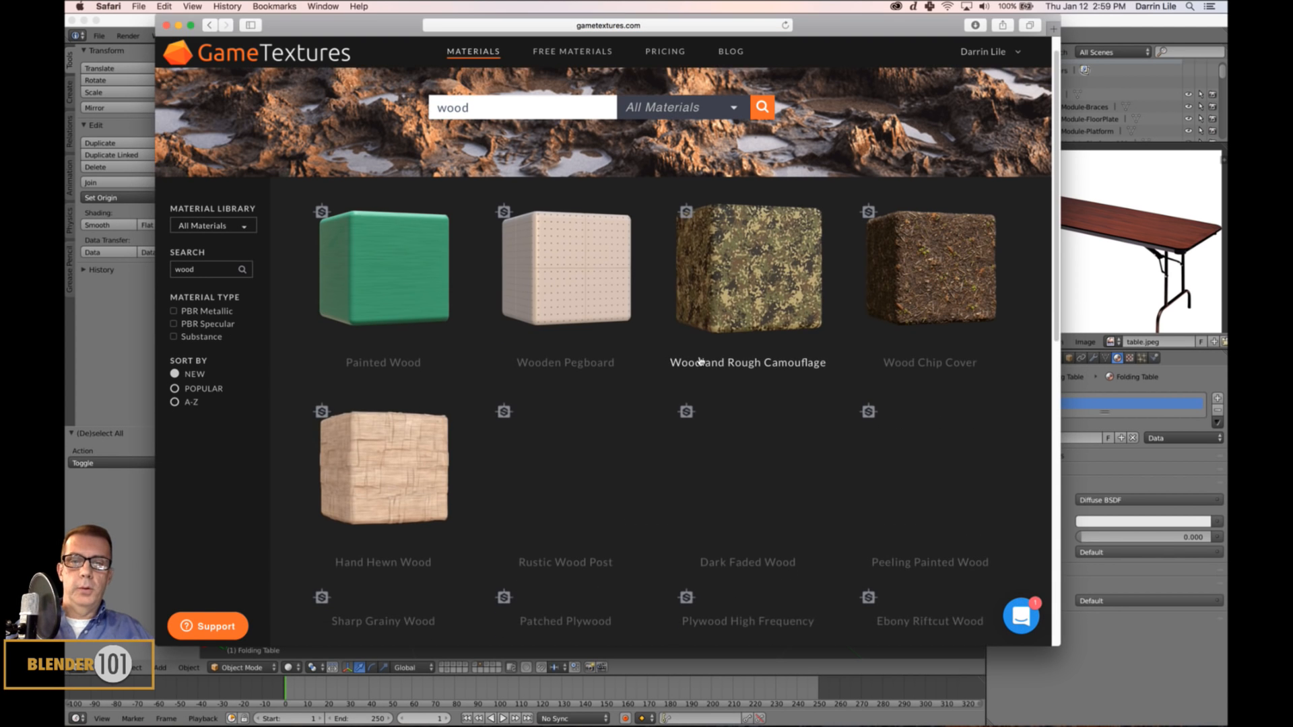
scroll(684, 406, "down", 10)
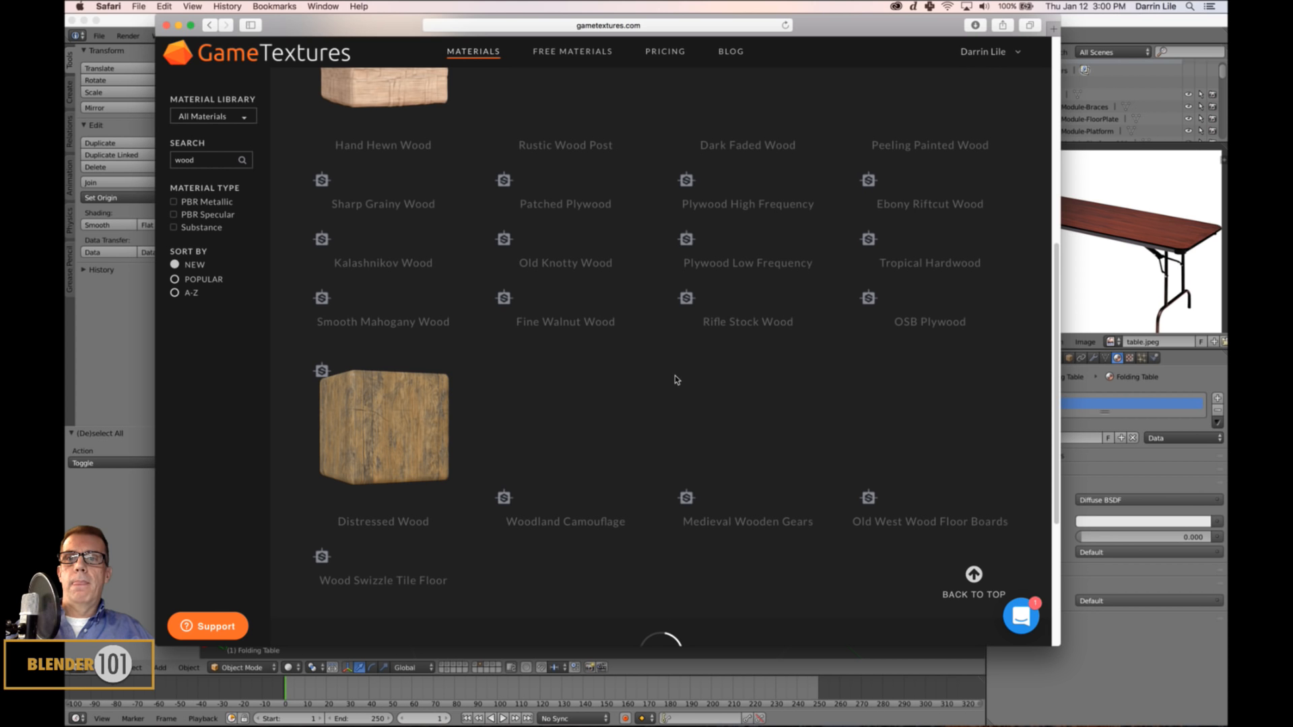
scroll(675, 379, "down", 3)
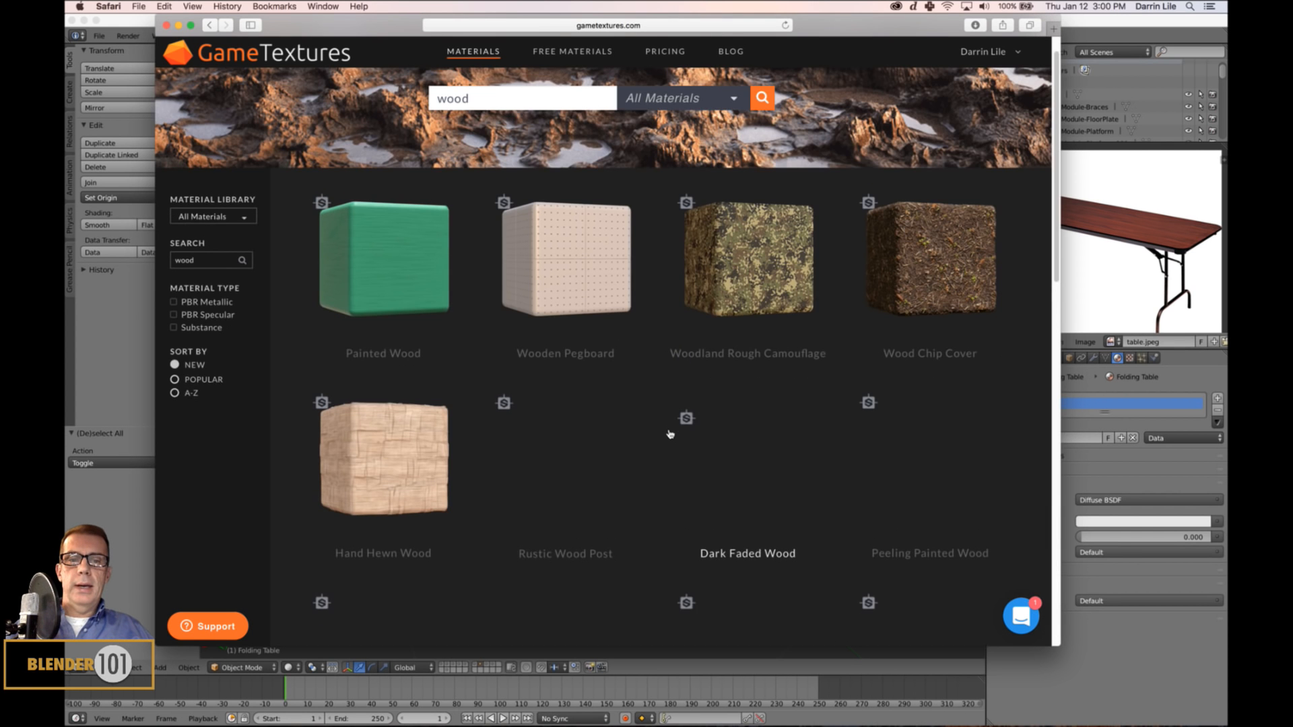
scroll(670, 434, "down", 10)
Switch back to Blender and inspect the folding table's top, edge and legs from lower angles.
key("super+Tab")
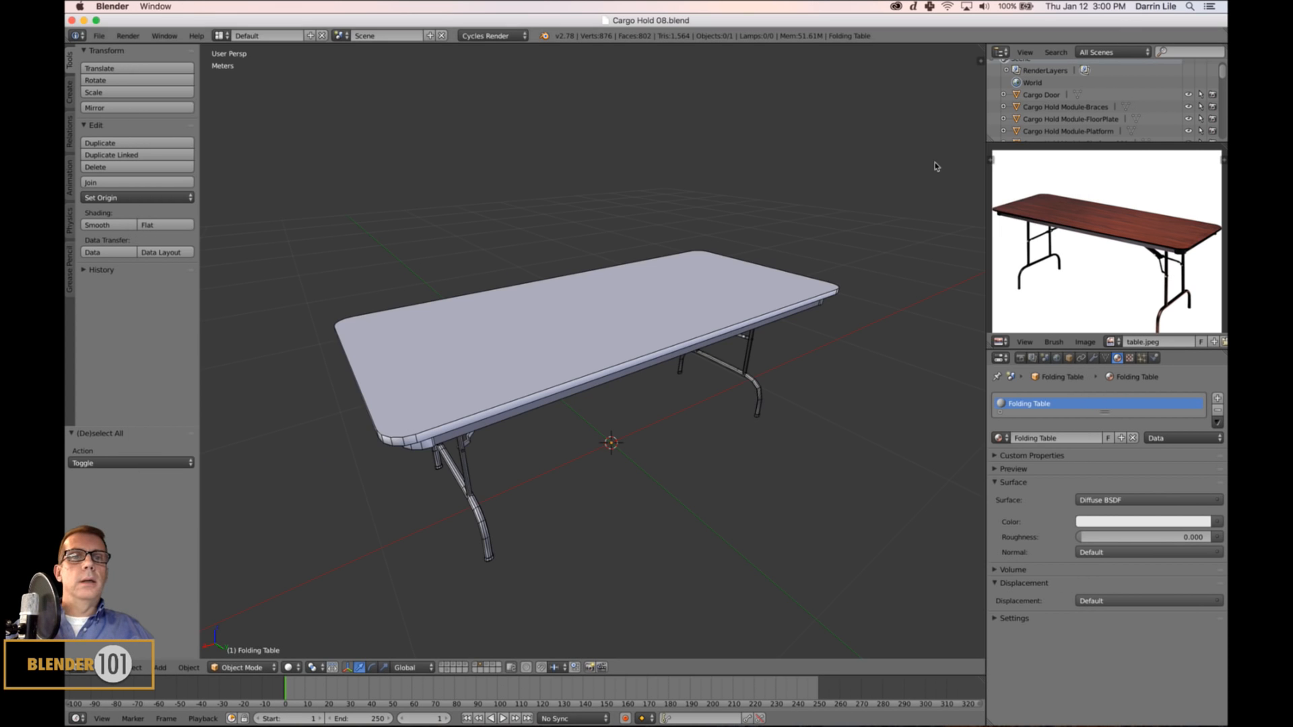
mouse_move(788, 384)
middle_mouse_down("shift")
mouse_move(799, 370)
mouse_move(786, 376)
middle_mouse_up("shift")
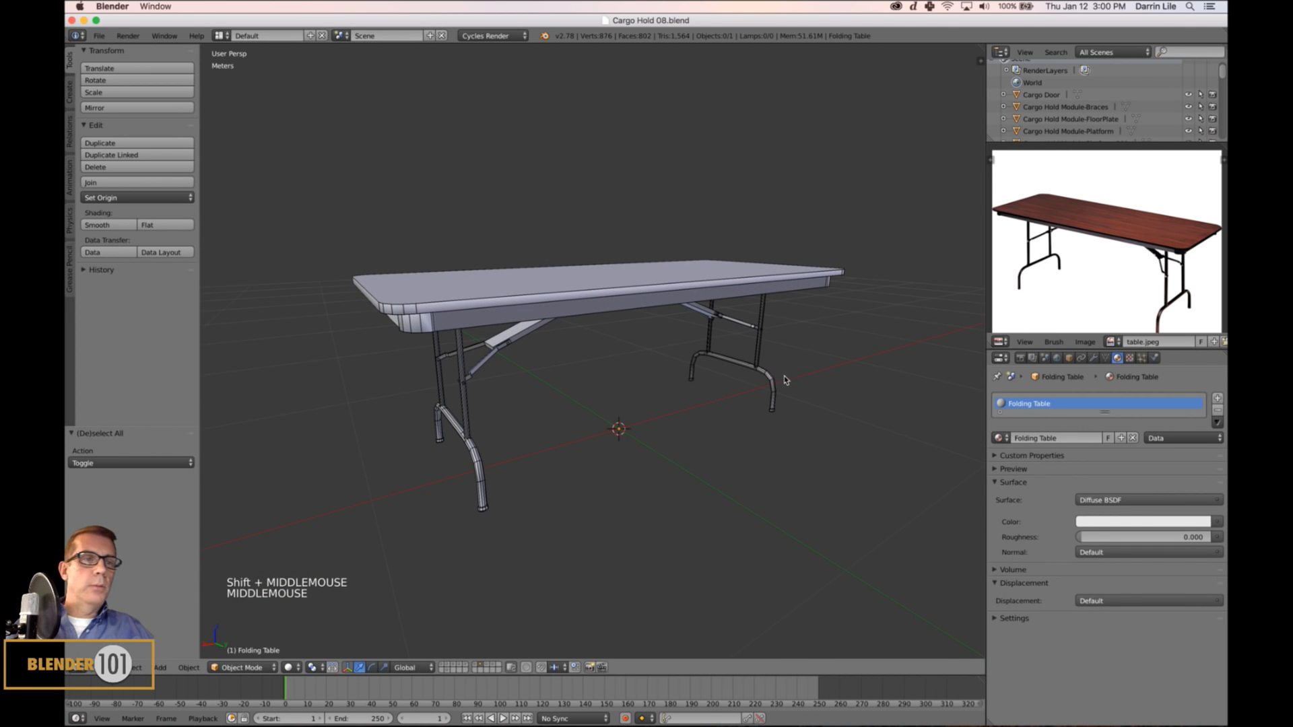
middle_click_drag(685, 422, 687, 421)
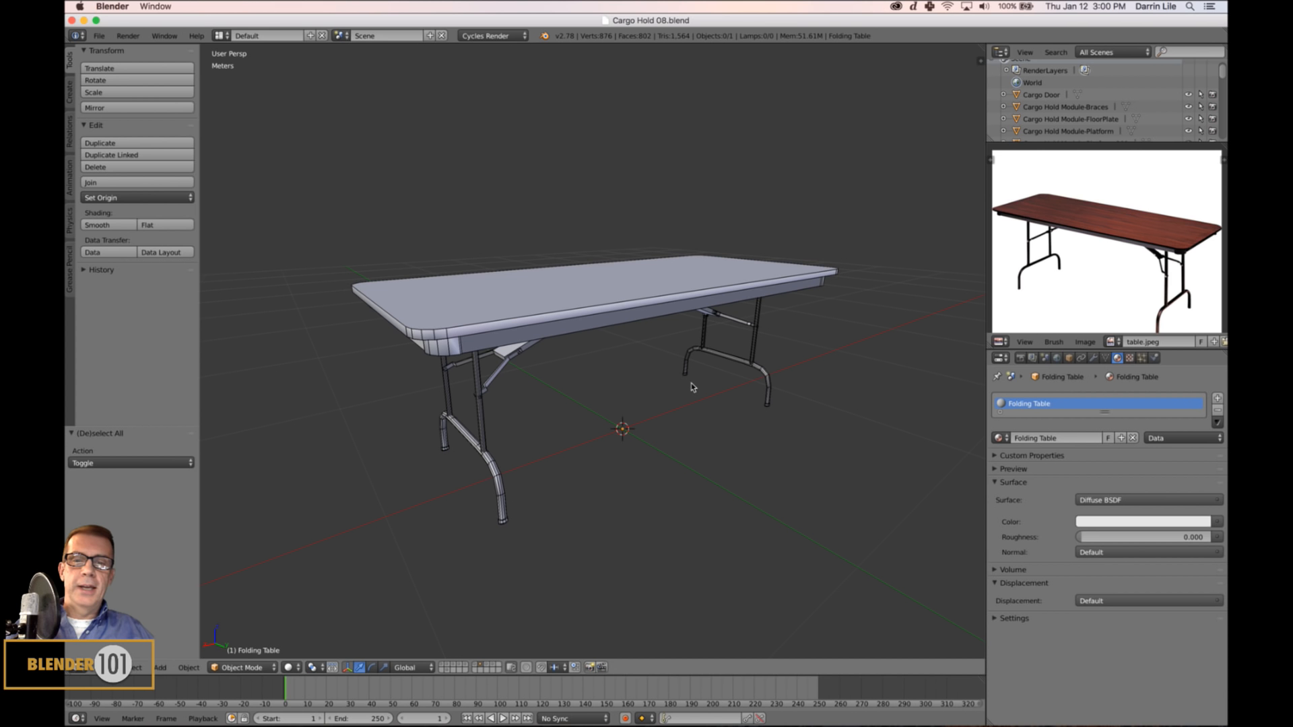
Switch to the Gameshow live-stream window.
left_click(506, 712)
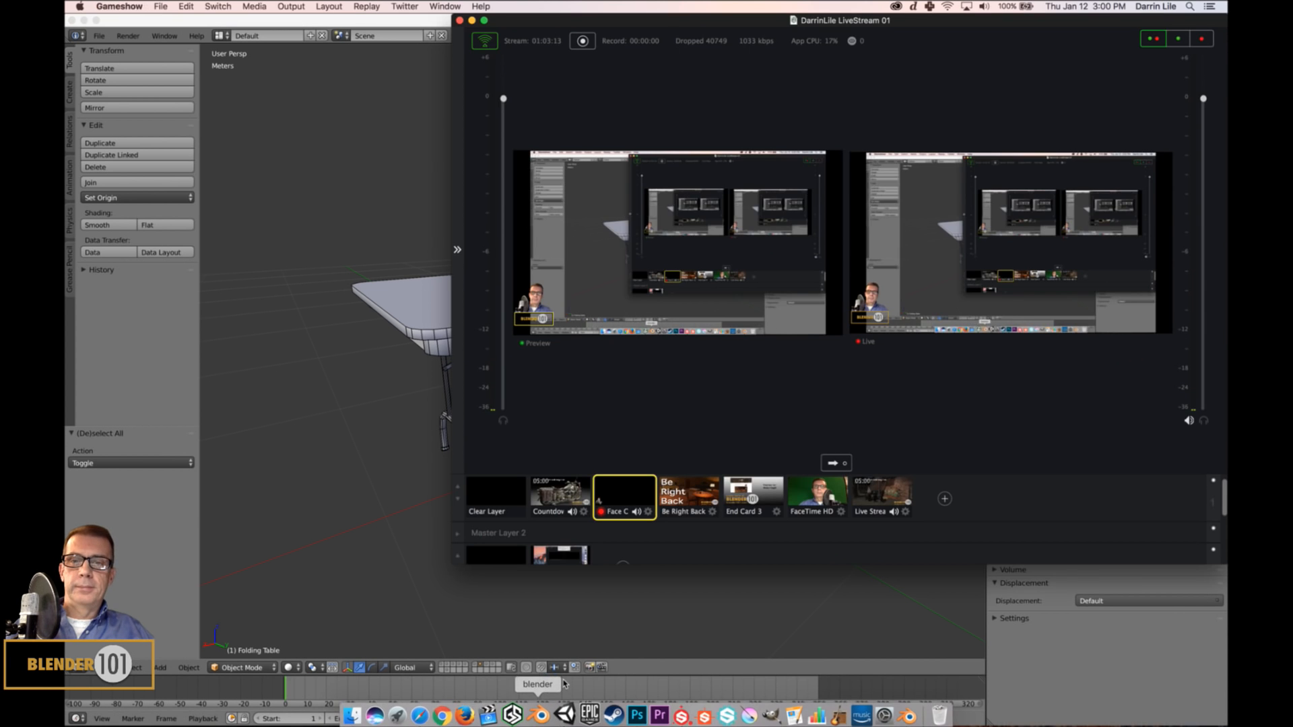